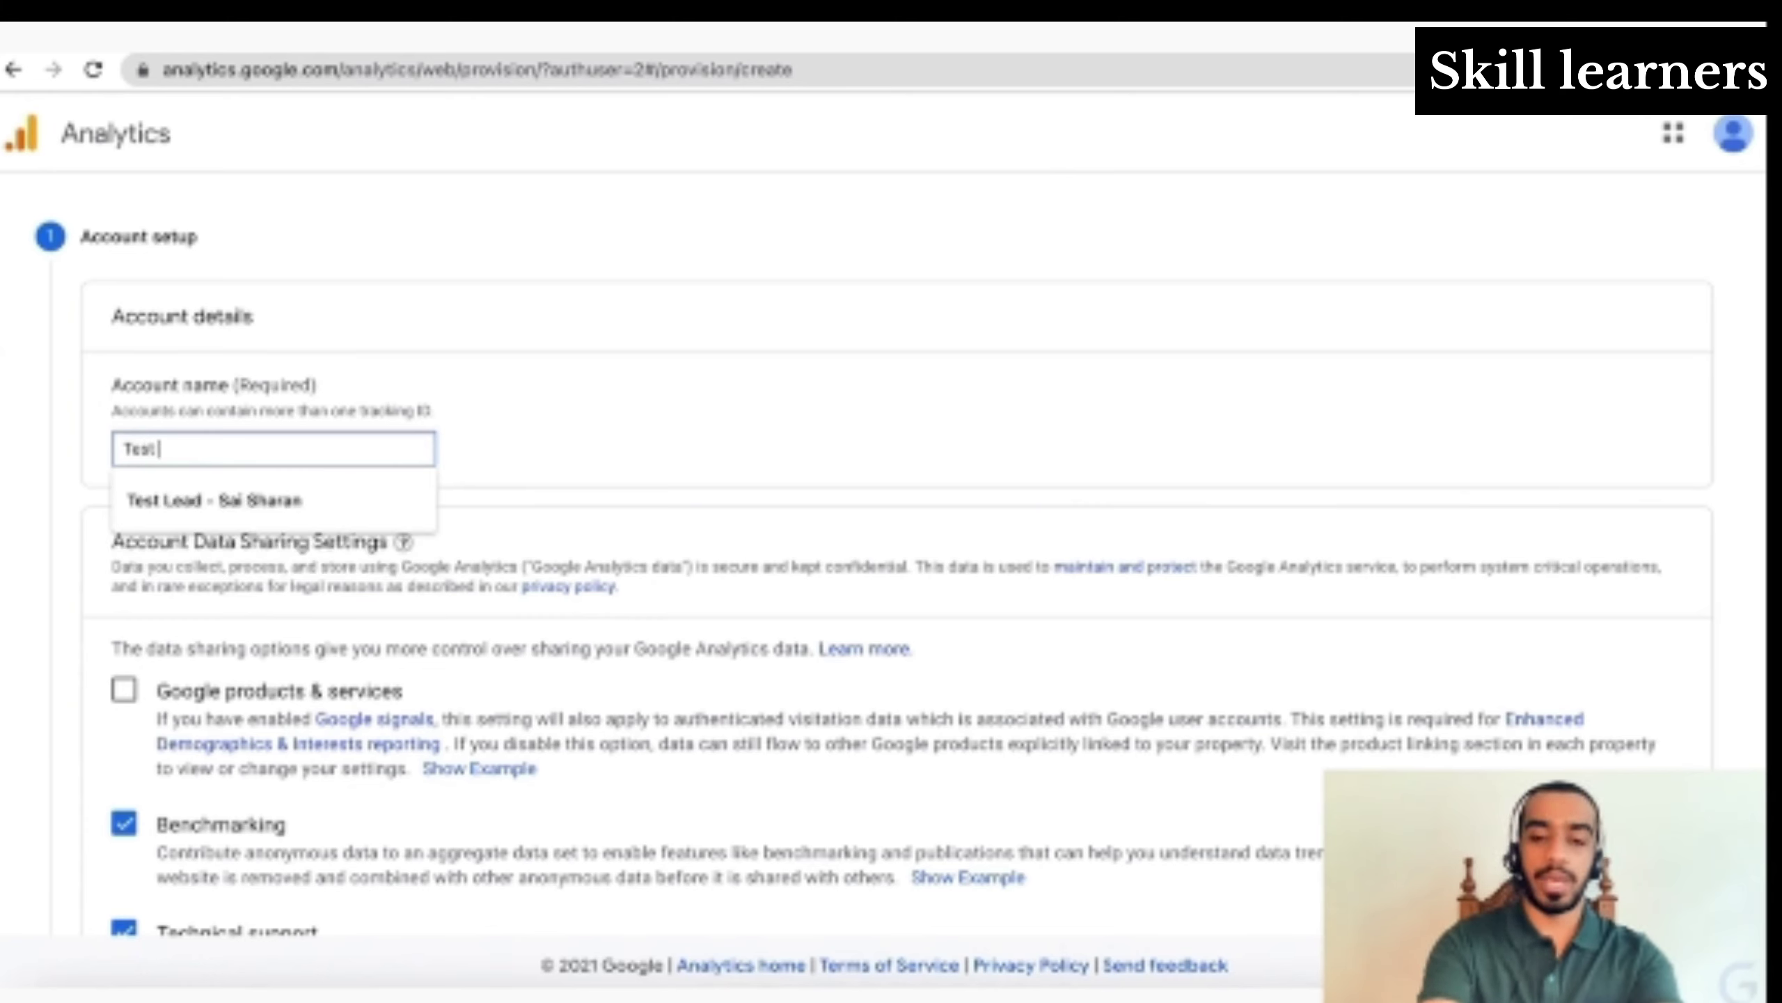
Complete the account name as "Test - Great Learning", and continue to property setup with Google products & services data sharing enabled
{"action": "type", "text": "- Great Learning"}
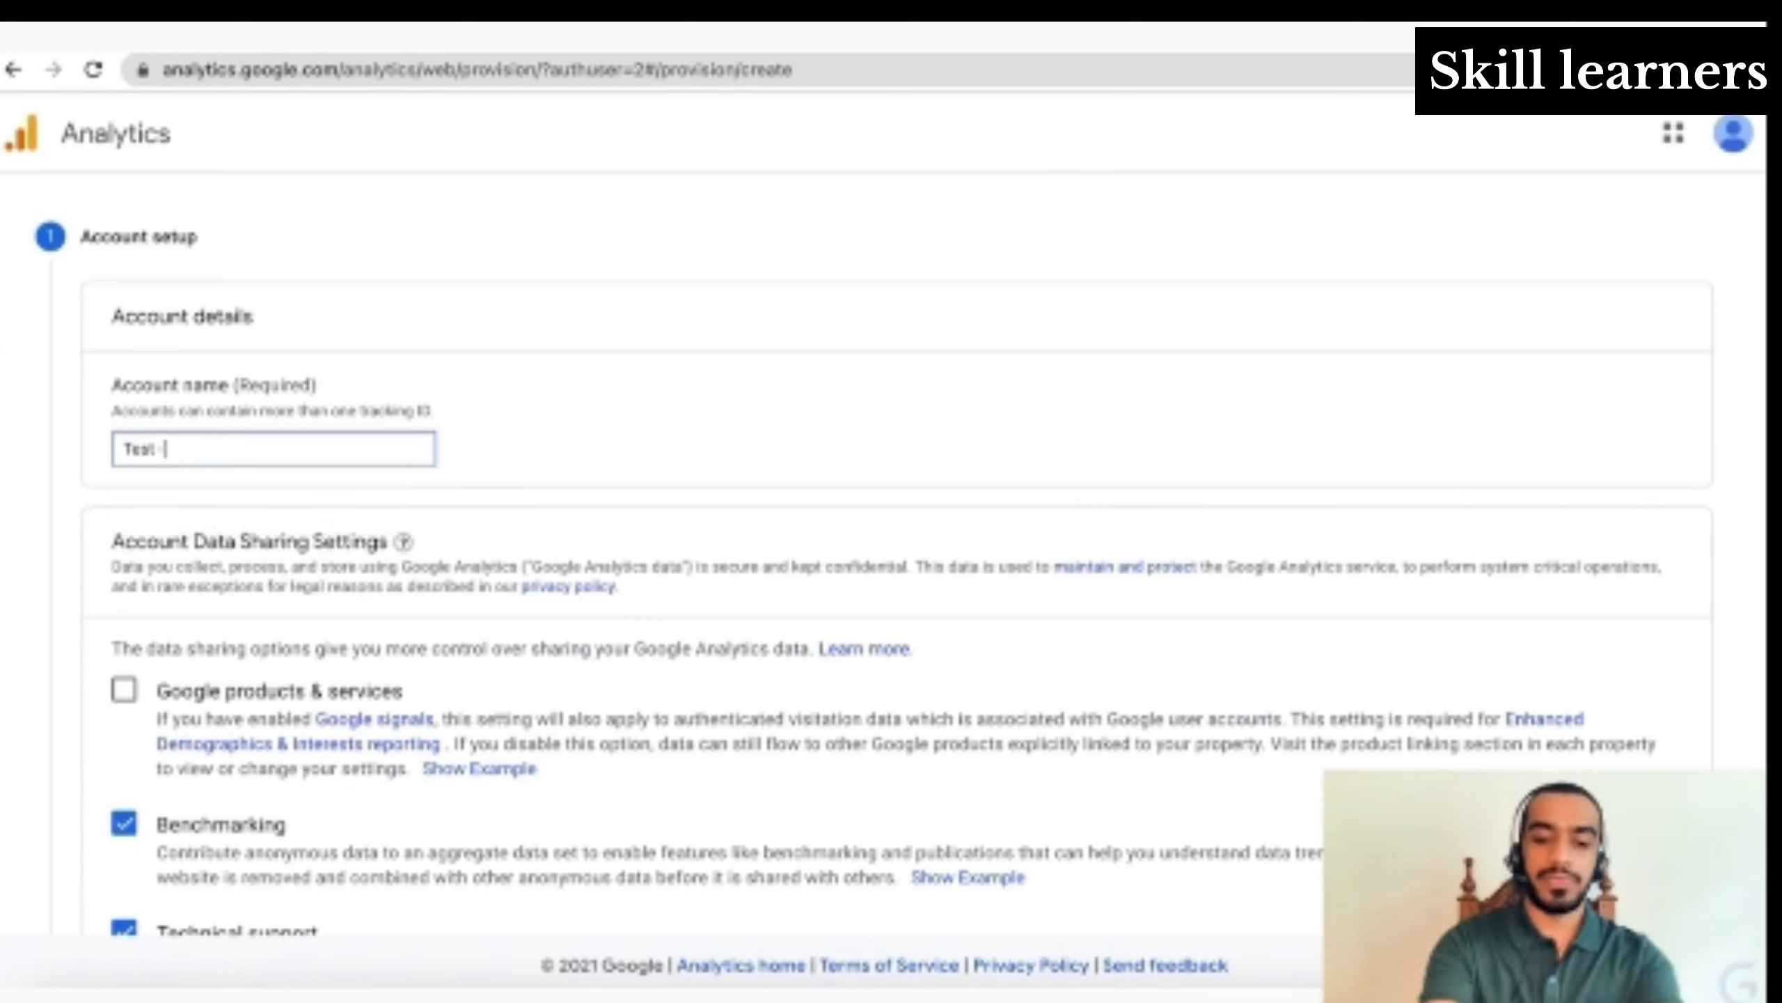
{"action": "scroll", "coordinate": [899, 587], "scroll_direction": "down", "scroll_amount": 2}
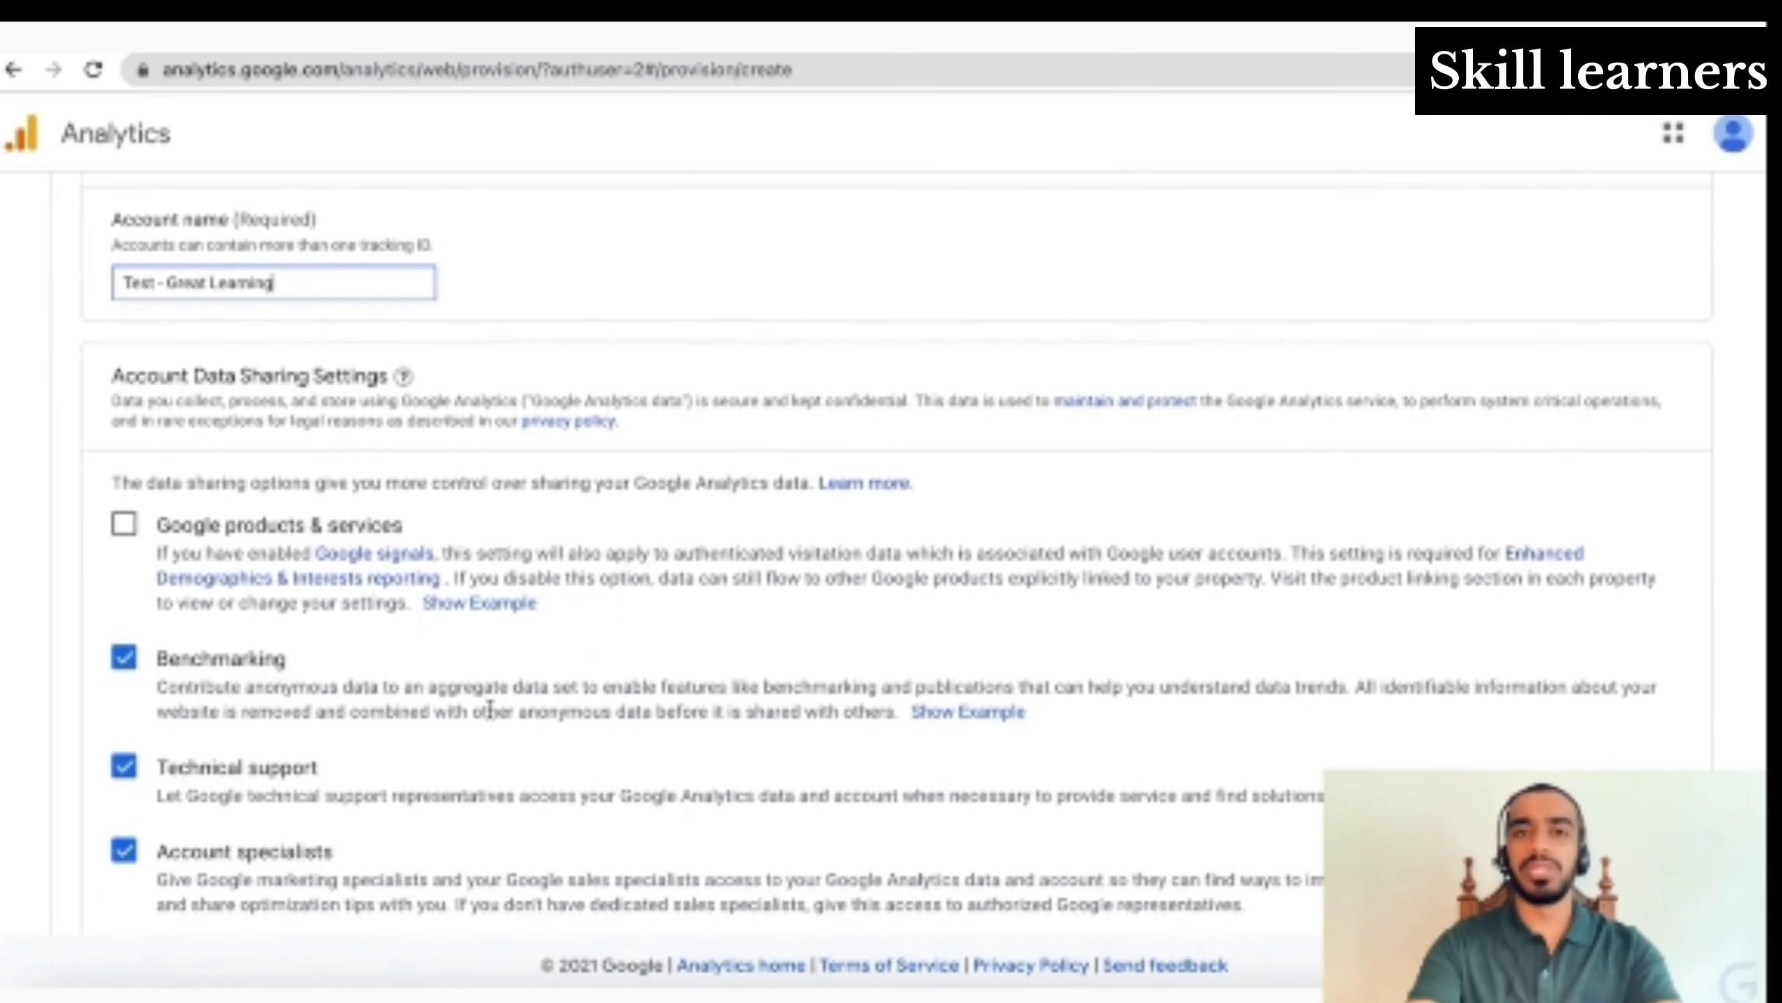
{"action": "scroll", "coordinate": [489, 708], "scroll_direction": "down", "scroll_amount": 1}
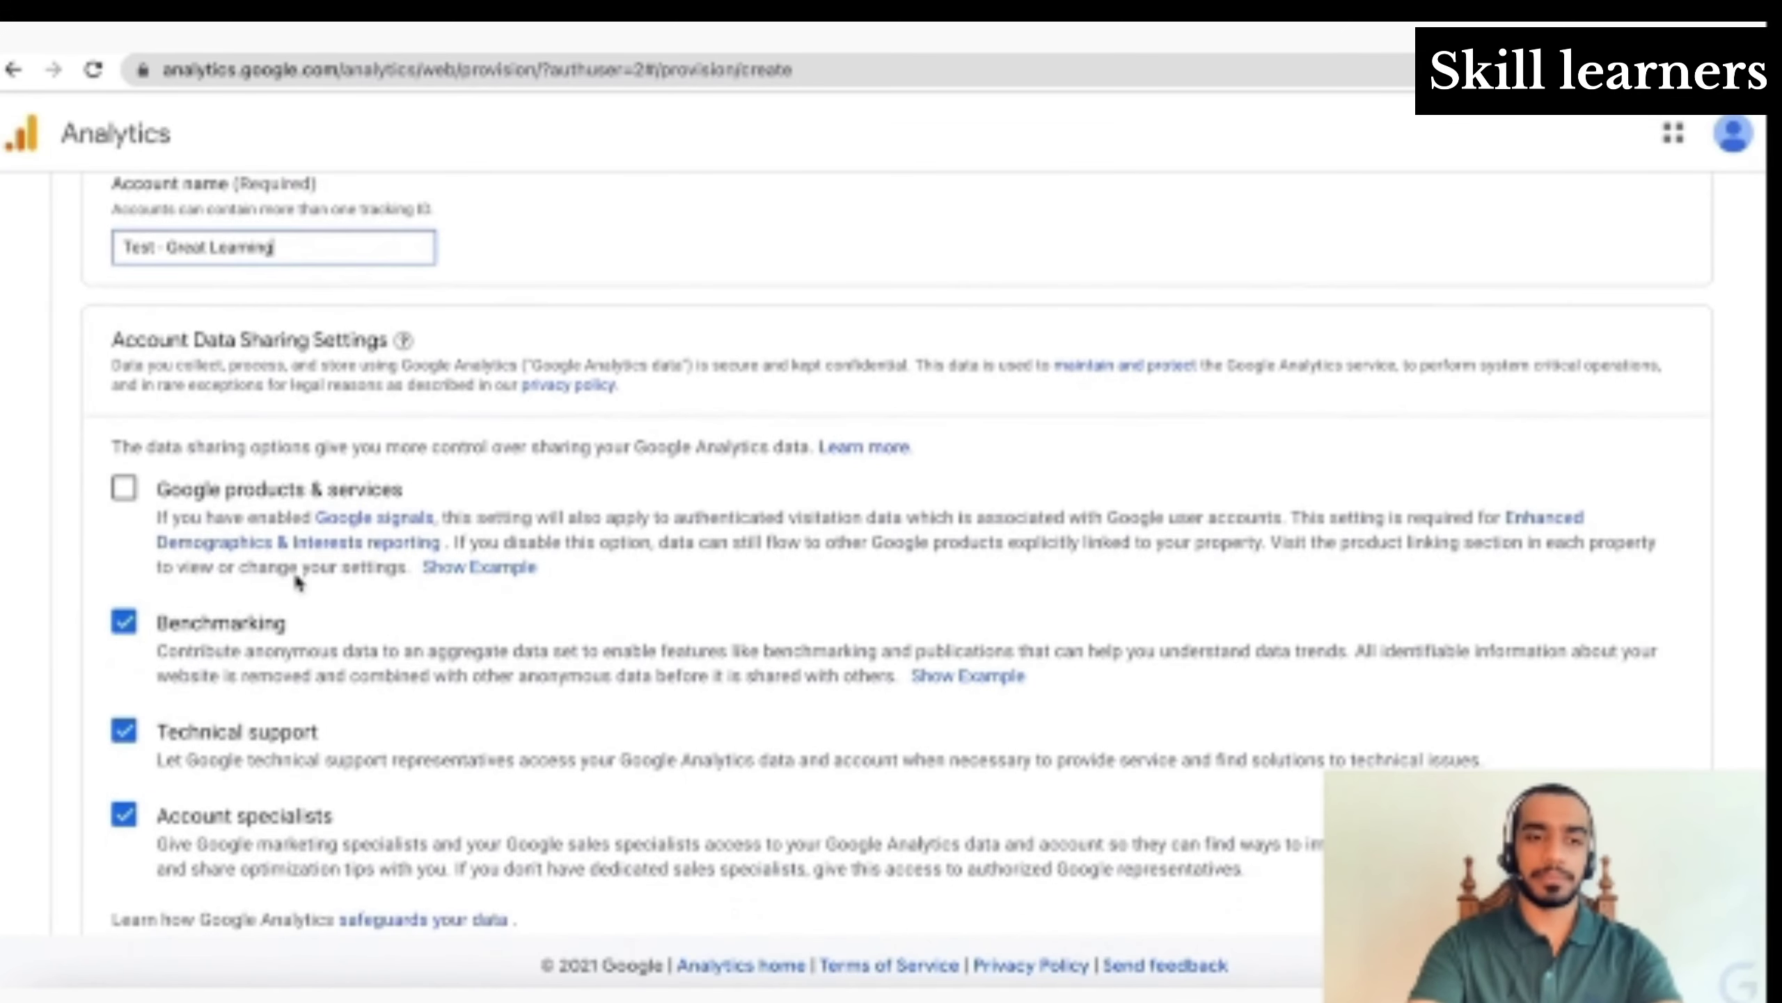
{"action": "left_click", "coordinate": [125, 495]}
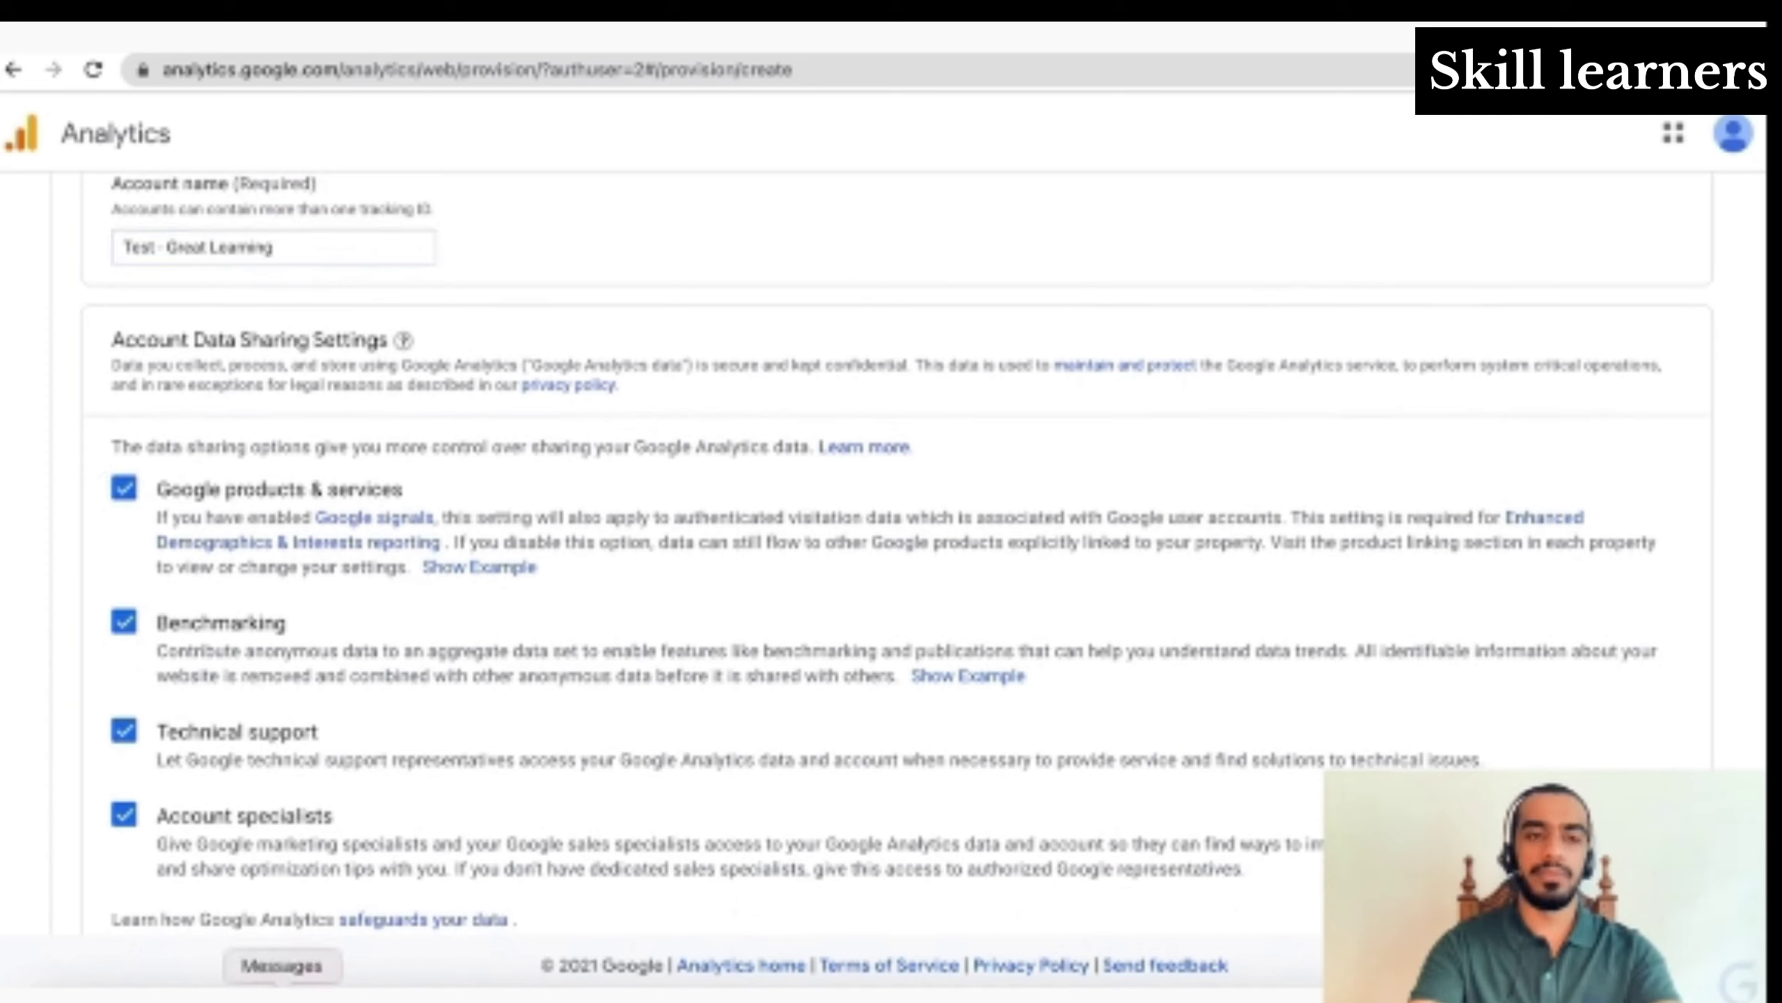
{"action": "scroll", "coordinate": [241, 746], "scroll_direction": "down", "scroll_amount": 4}
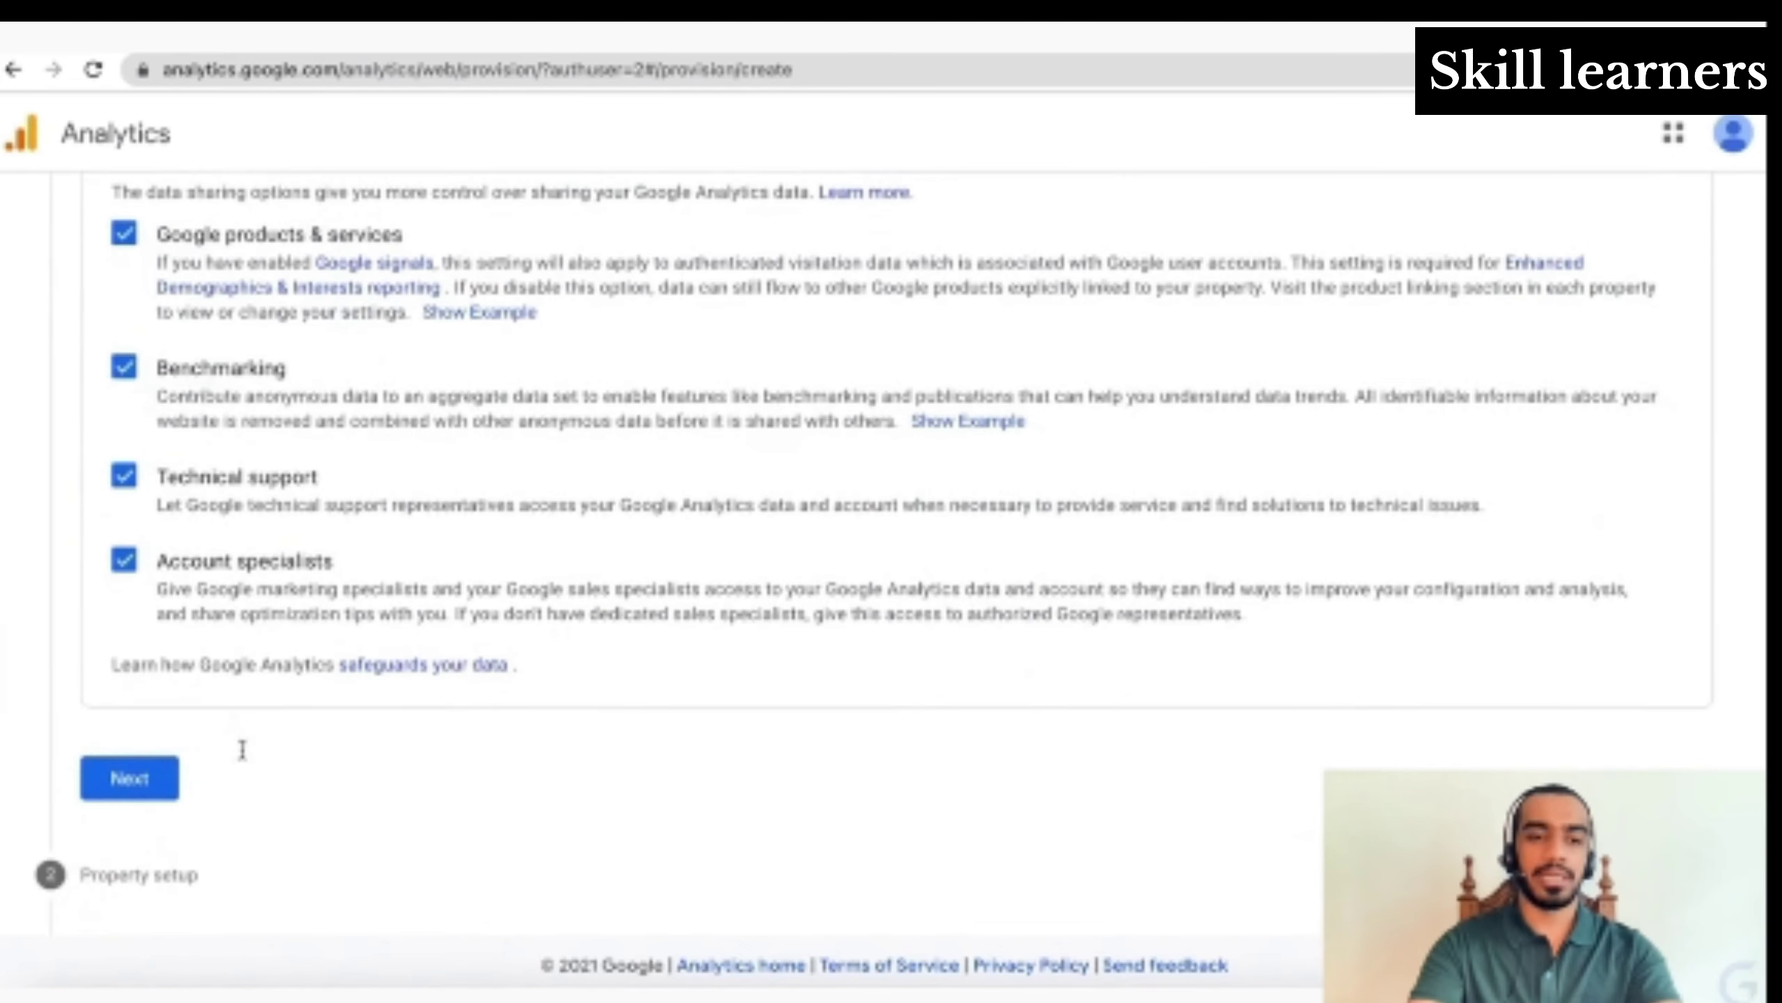
{"action": "scroll", "coordinate": [241, 744], "scroll_direction": "up", "scroll_amount": 6}
{"action": "scroll", "coordinate": [243, 751], "scroll_direction": "down", "scroll_amount": 3}
{"action": "scroll", "coordinate": [243, 755], "scroll_direction": "down", "scroll_amount": 3}
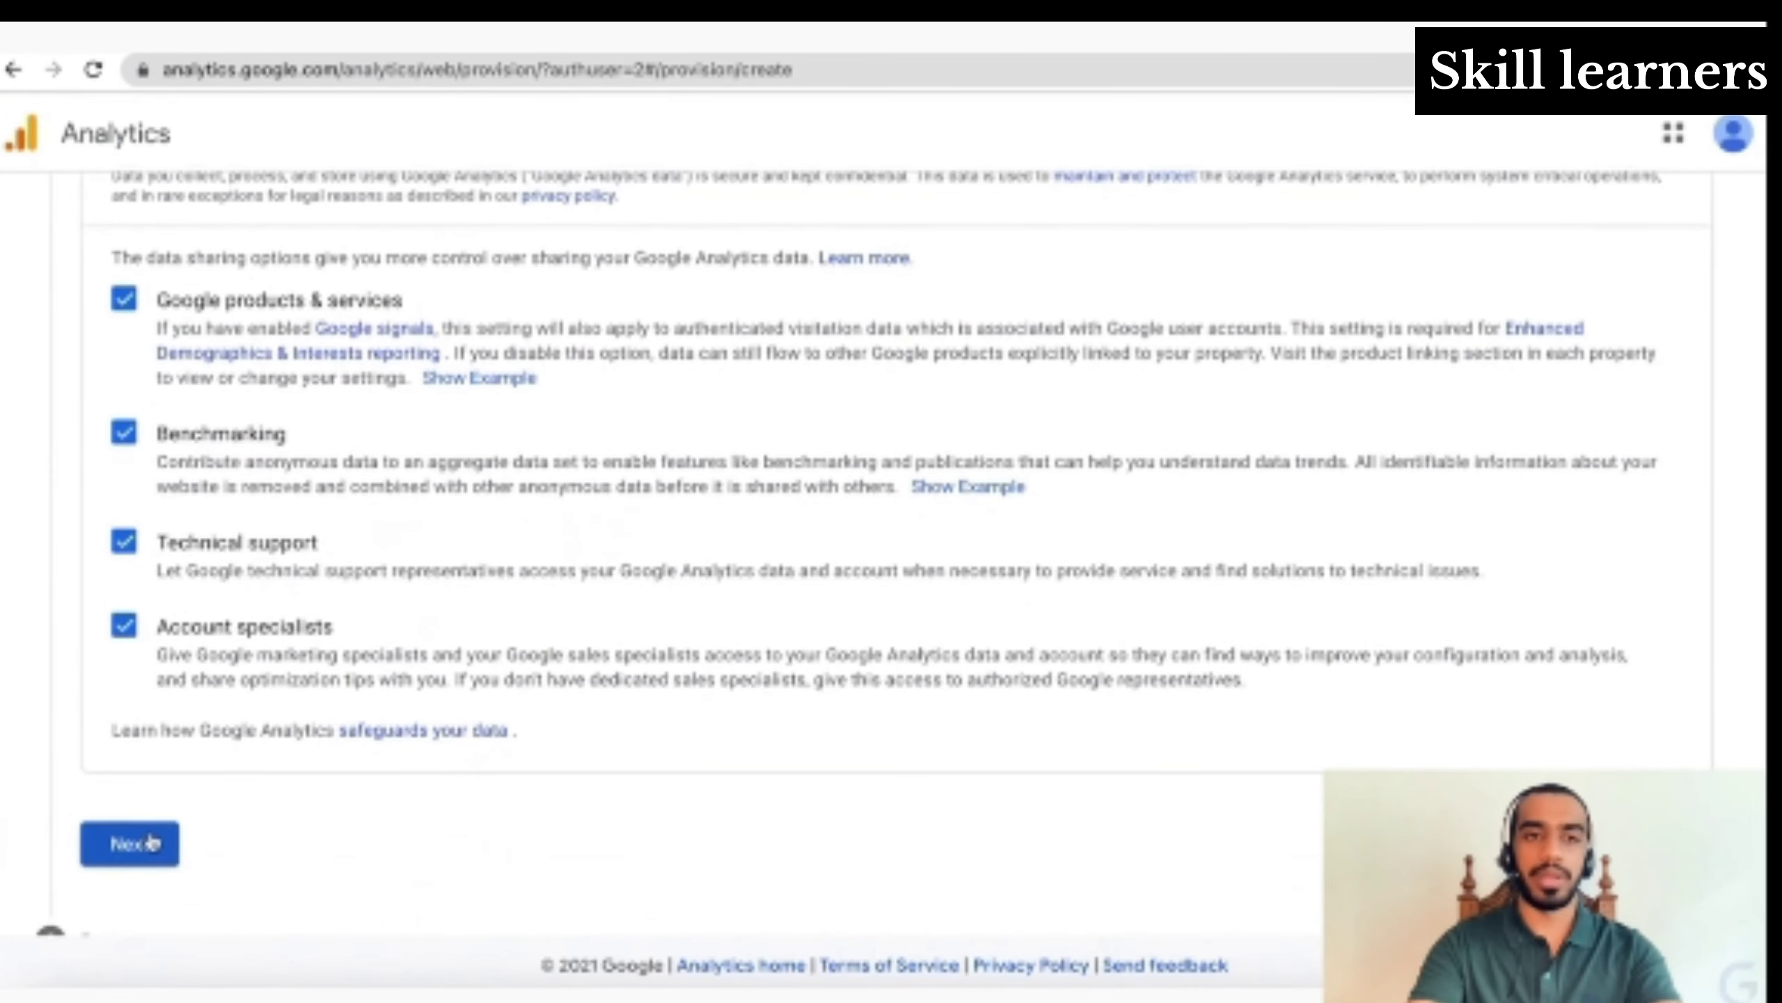
{"action": "left_click", "coordinate": [151, 842]}
Name the Google Analytics 4 property "Great Learning"
{"action": "left_click", "coordinate": [457, 447]}
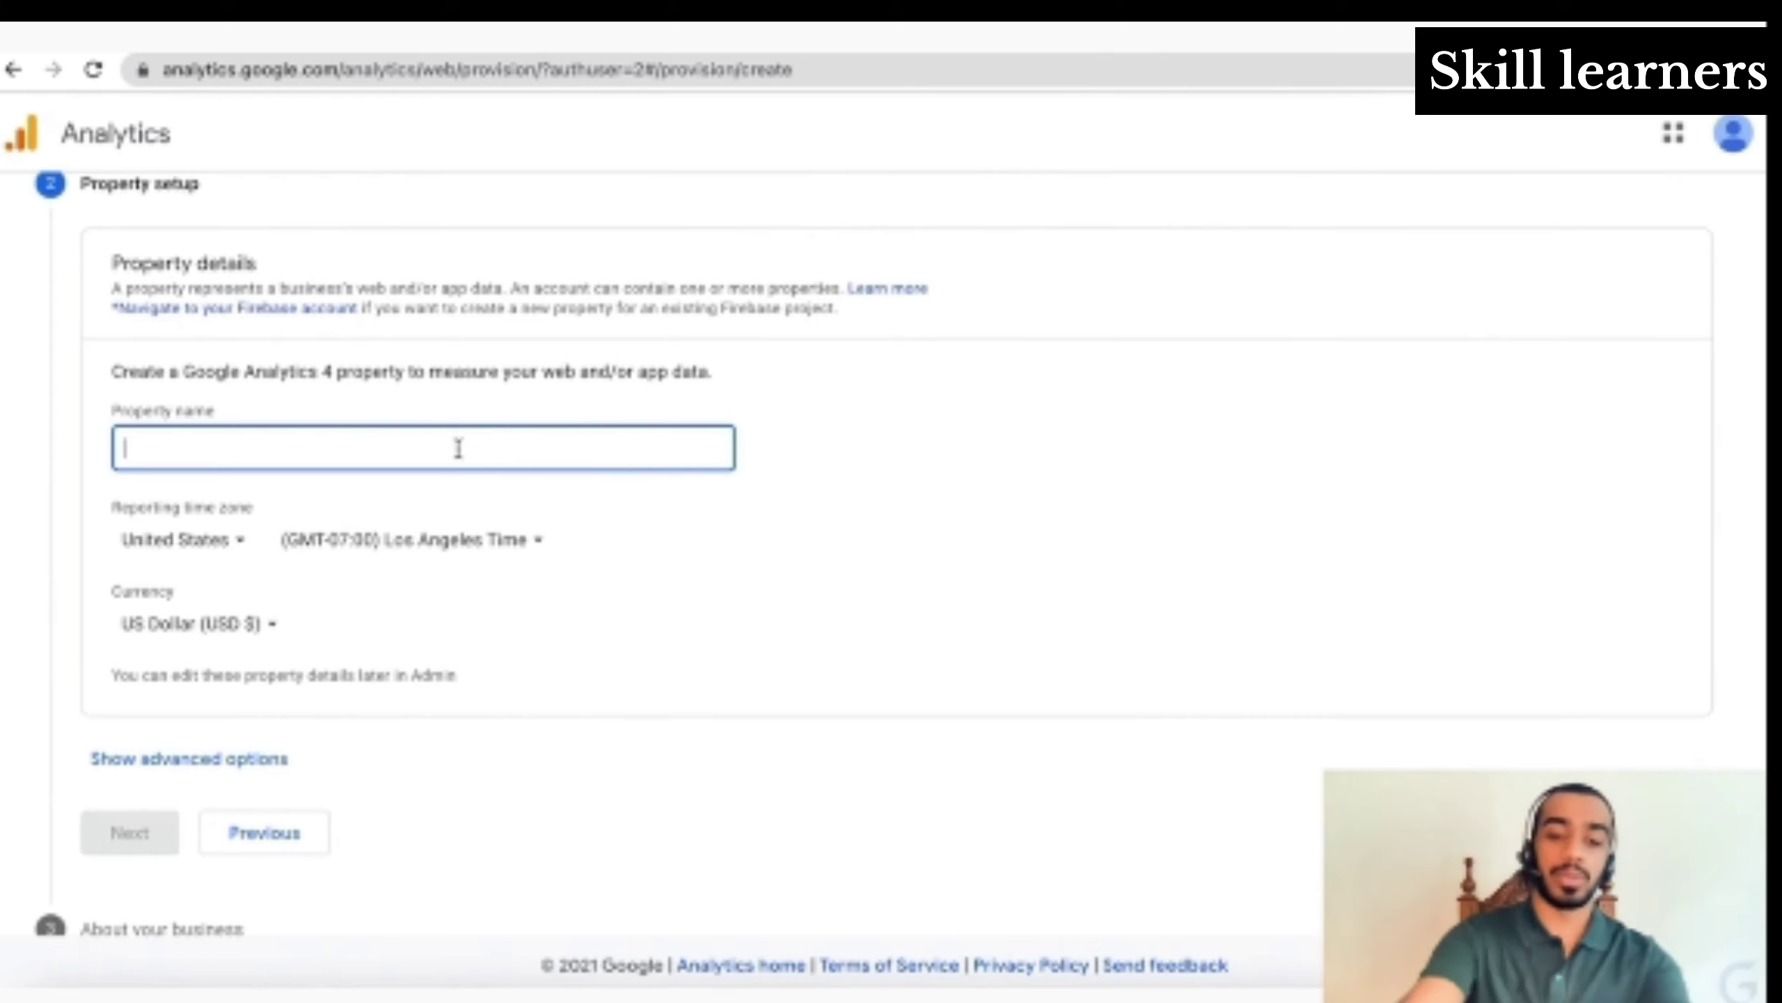
{"action": "type", "text": "Great "}
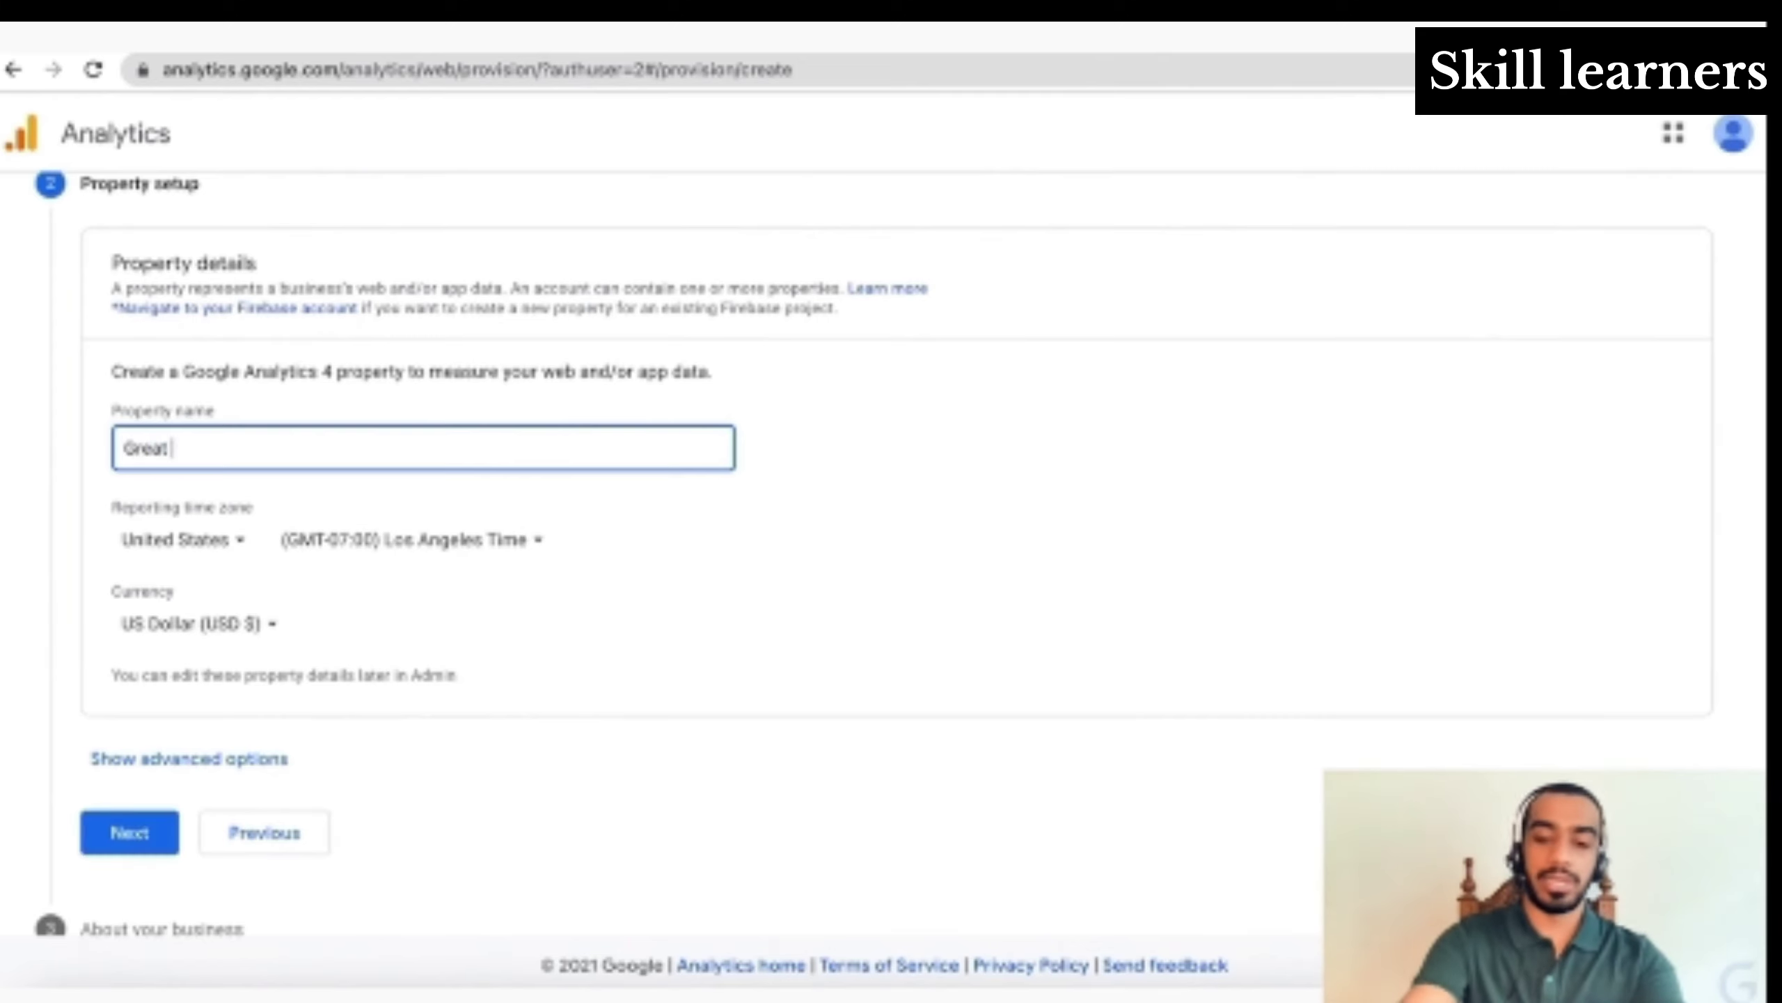
{"action": "type", "text": "Learning"}
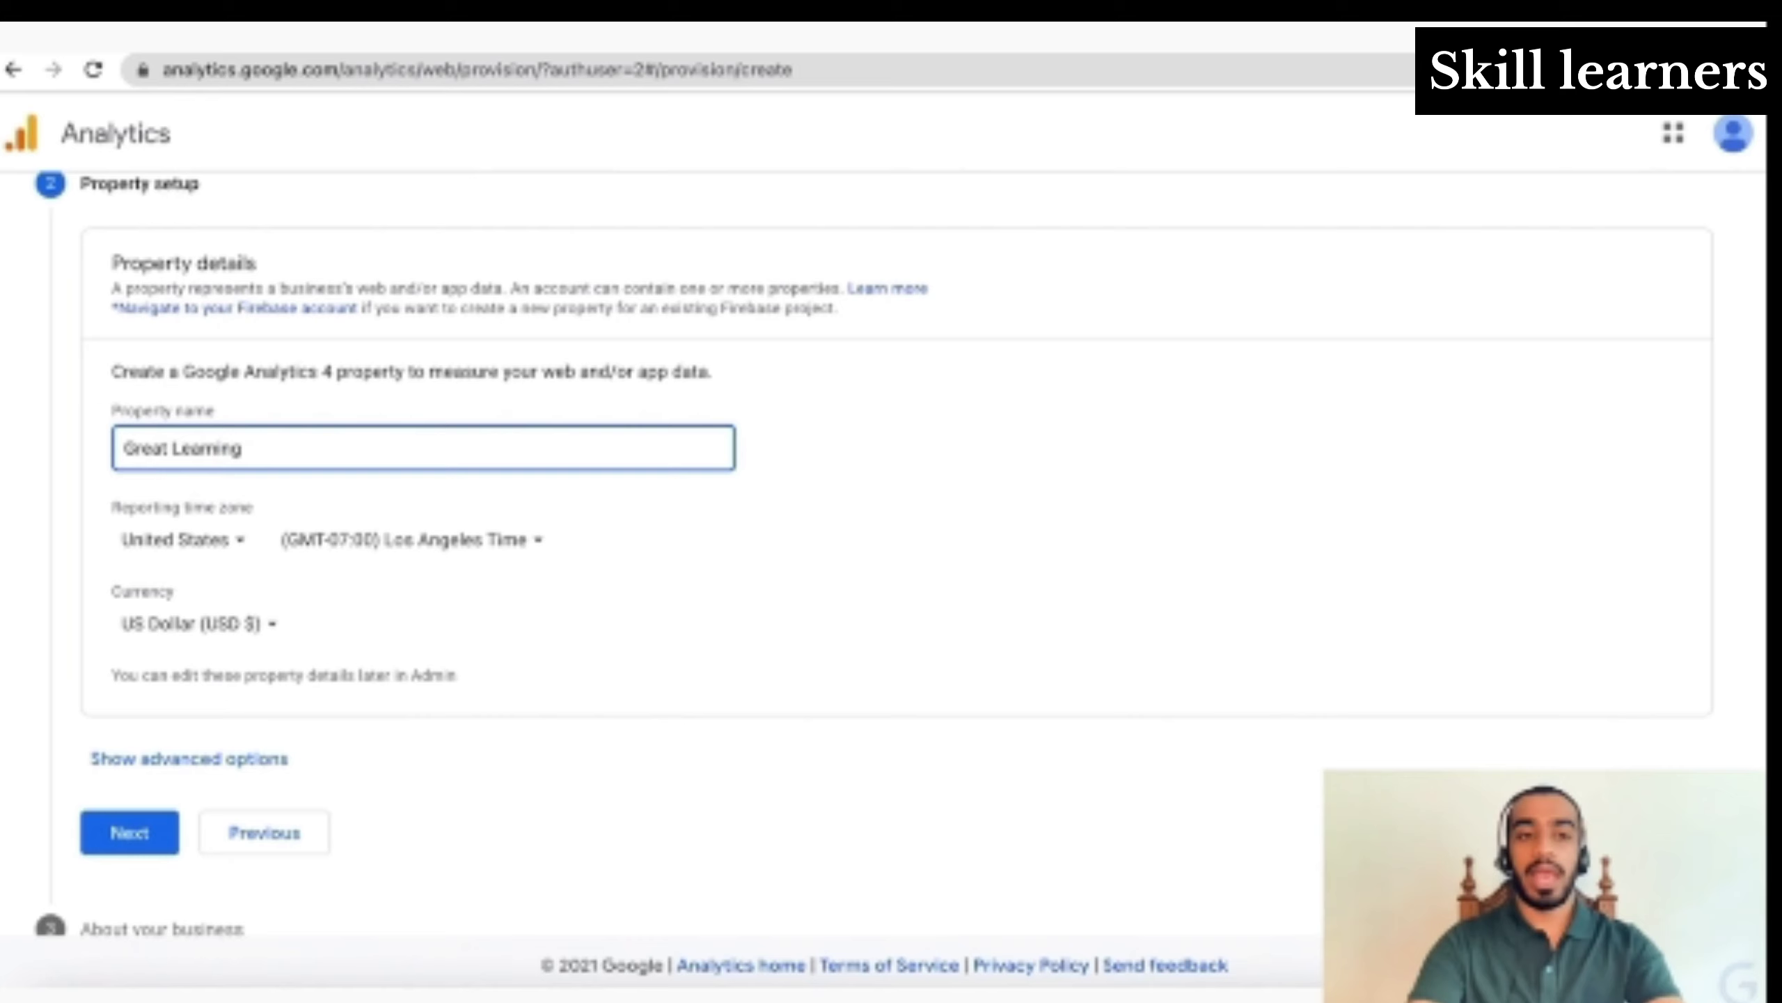
Set the property's reporting time zone country to India
{"action": "left_click", "coordinate": [220, 546]}
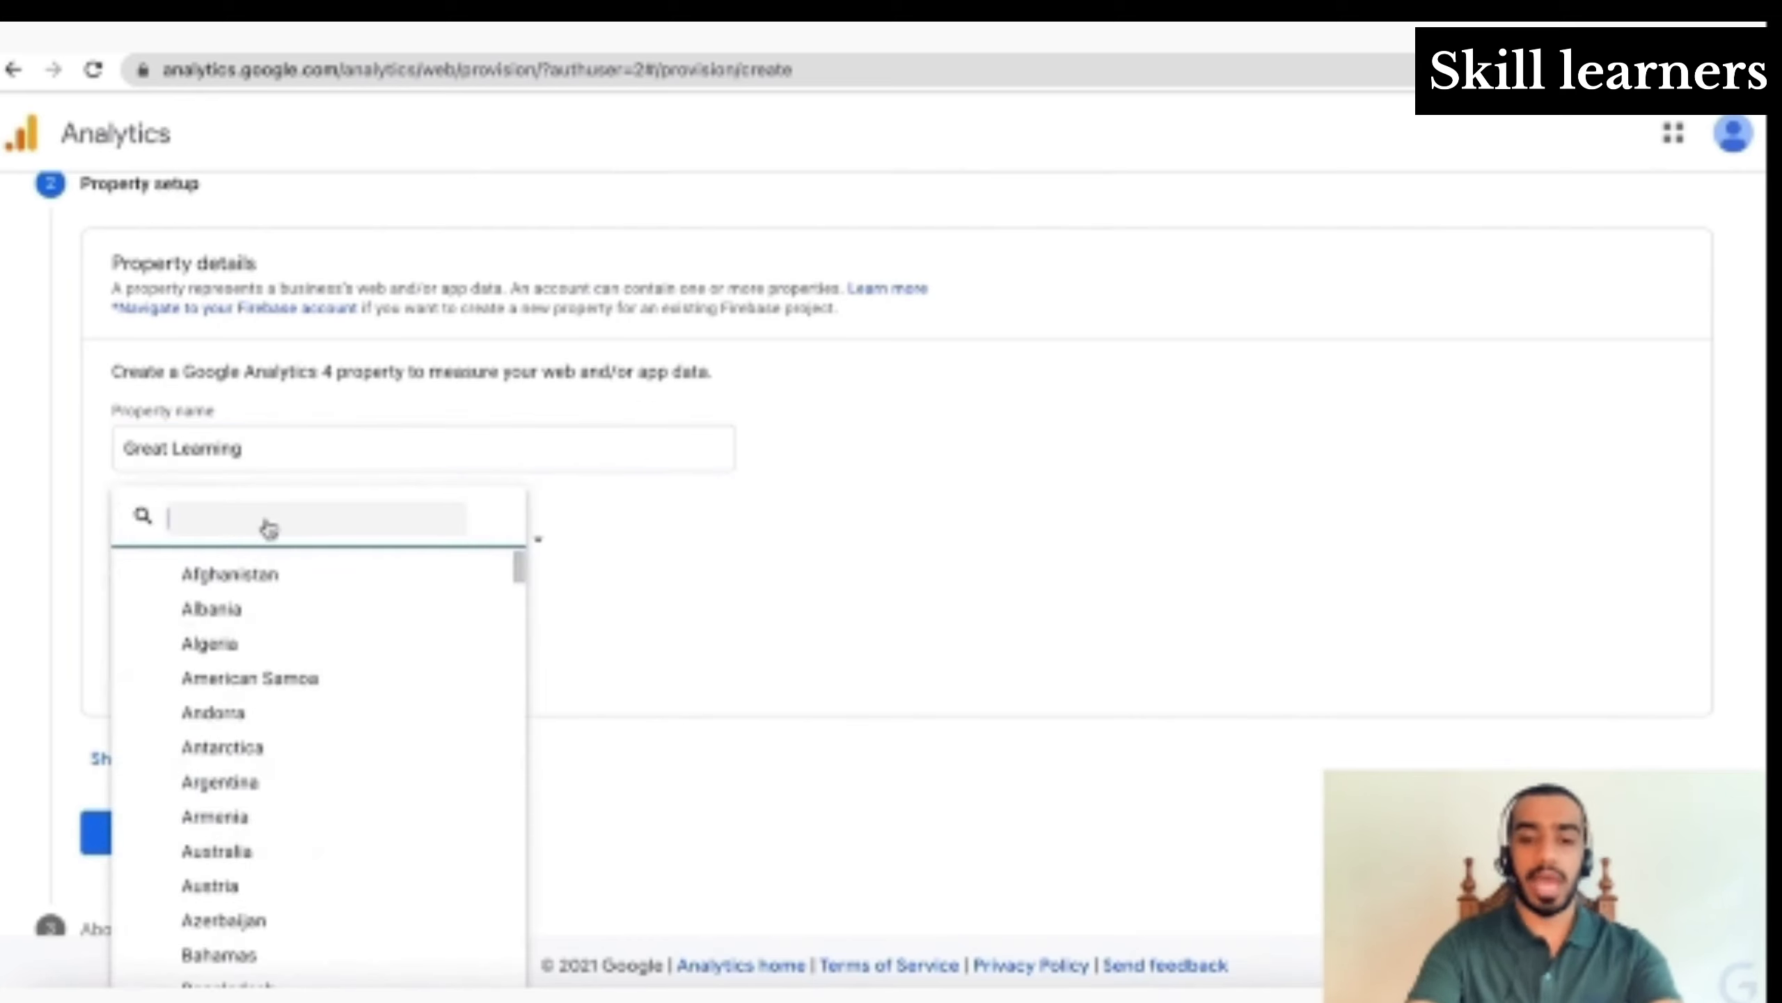
{"action": "type", "text": "i"}
{"action": "scroll", "coordinate": [316, 772], "scroll_direction": "down", "scroll_amount": 5}
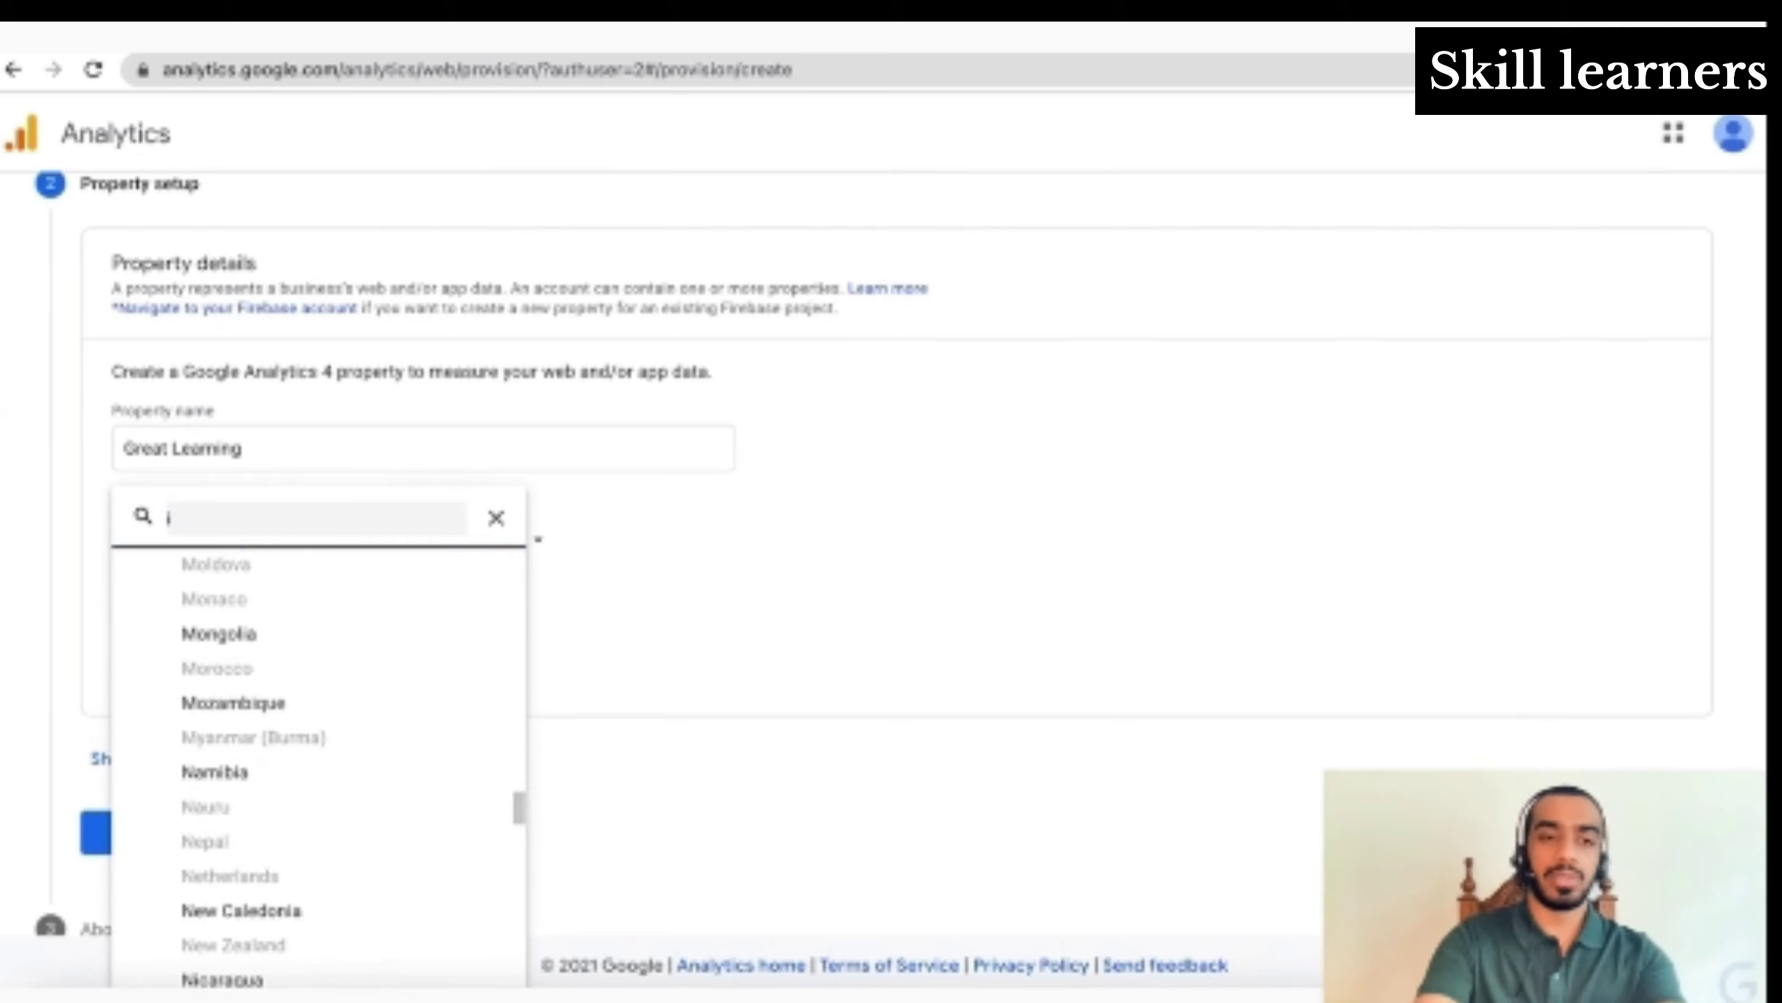
{"action": "left_click", "coordinate": [215, 534]}
{"action": "type", "text": "ndia"}
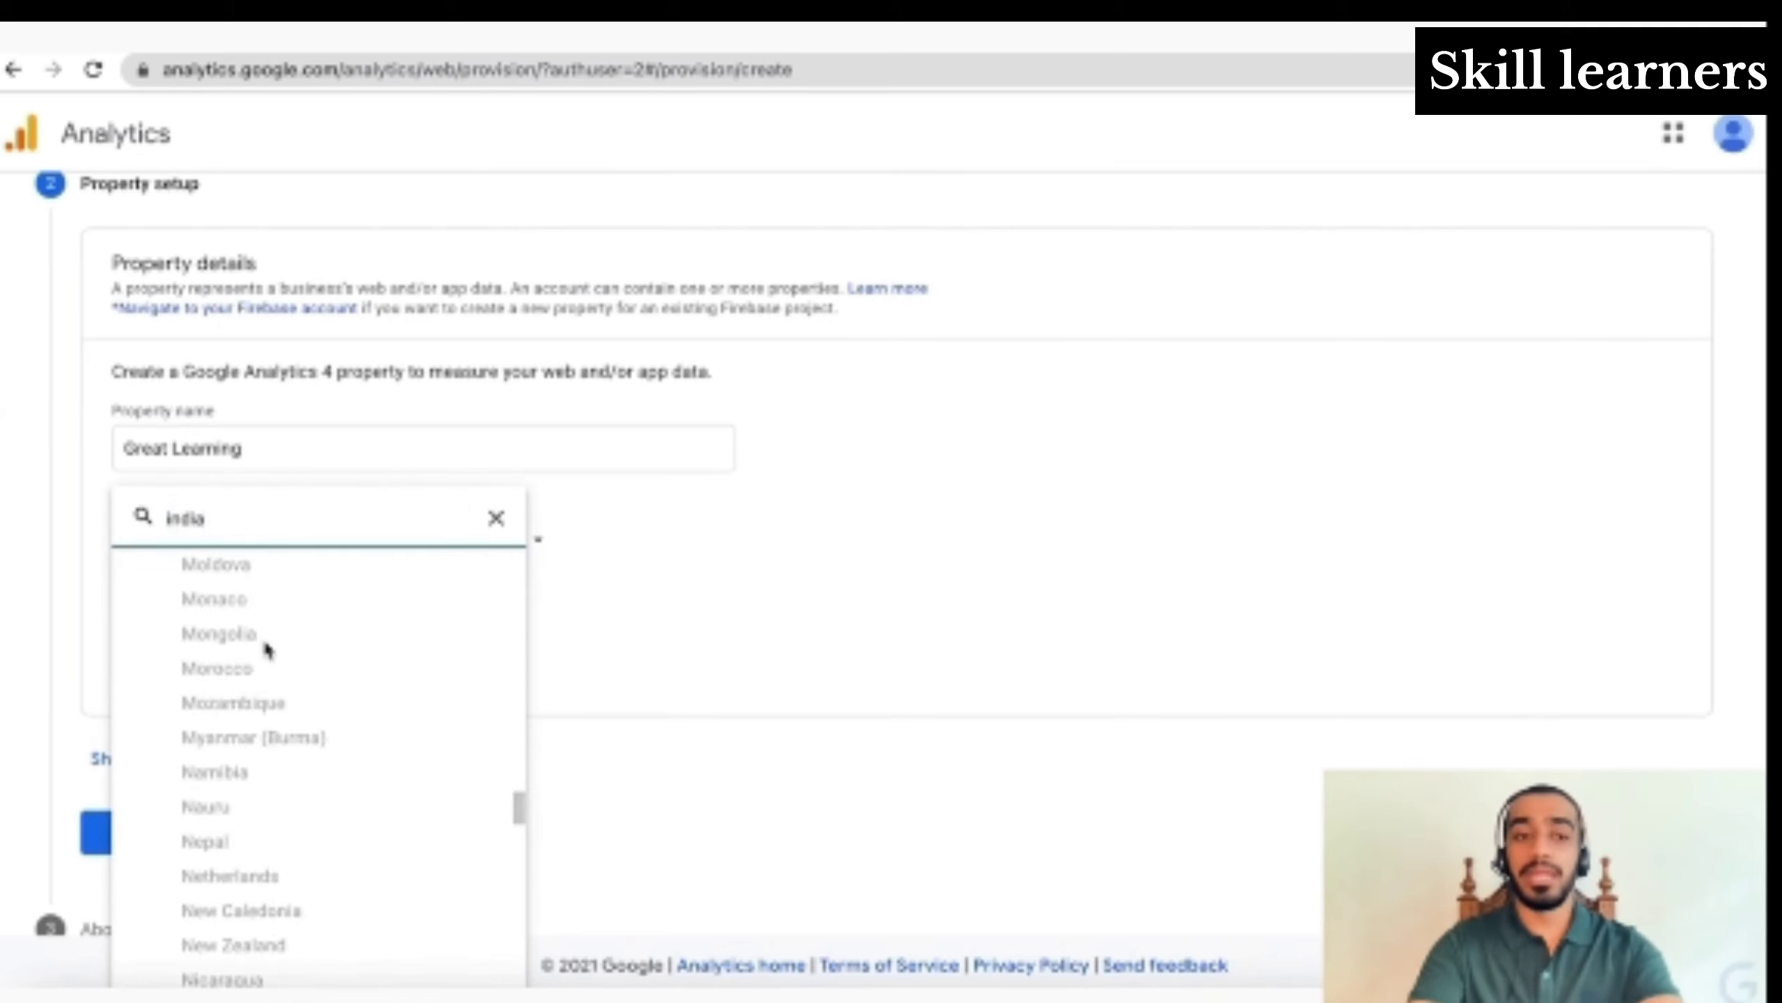
{"action": "scroll", "coordinate": [266, 650], "scroll_direction": "up", "scroll_amount": 20}
{"action": "scroll", "coordinate": [267, 650], "scroll_direction": "down", "scroll_amount": 20}
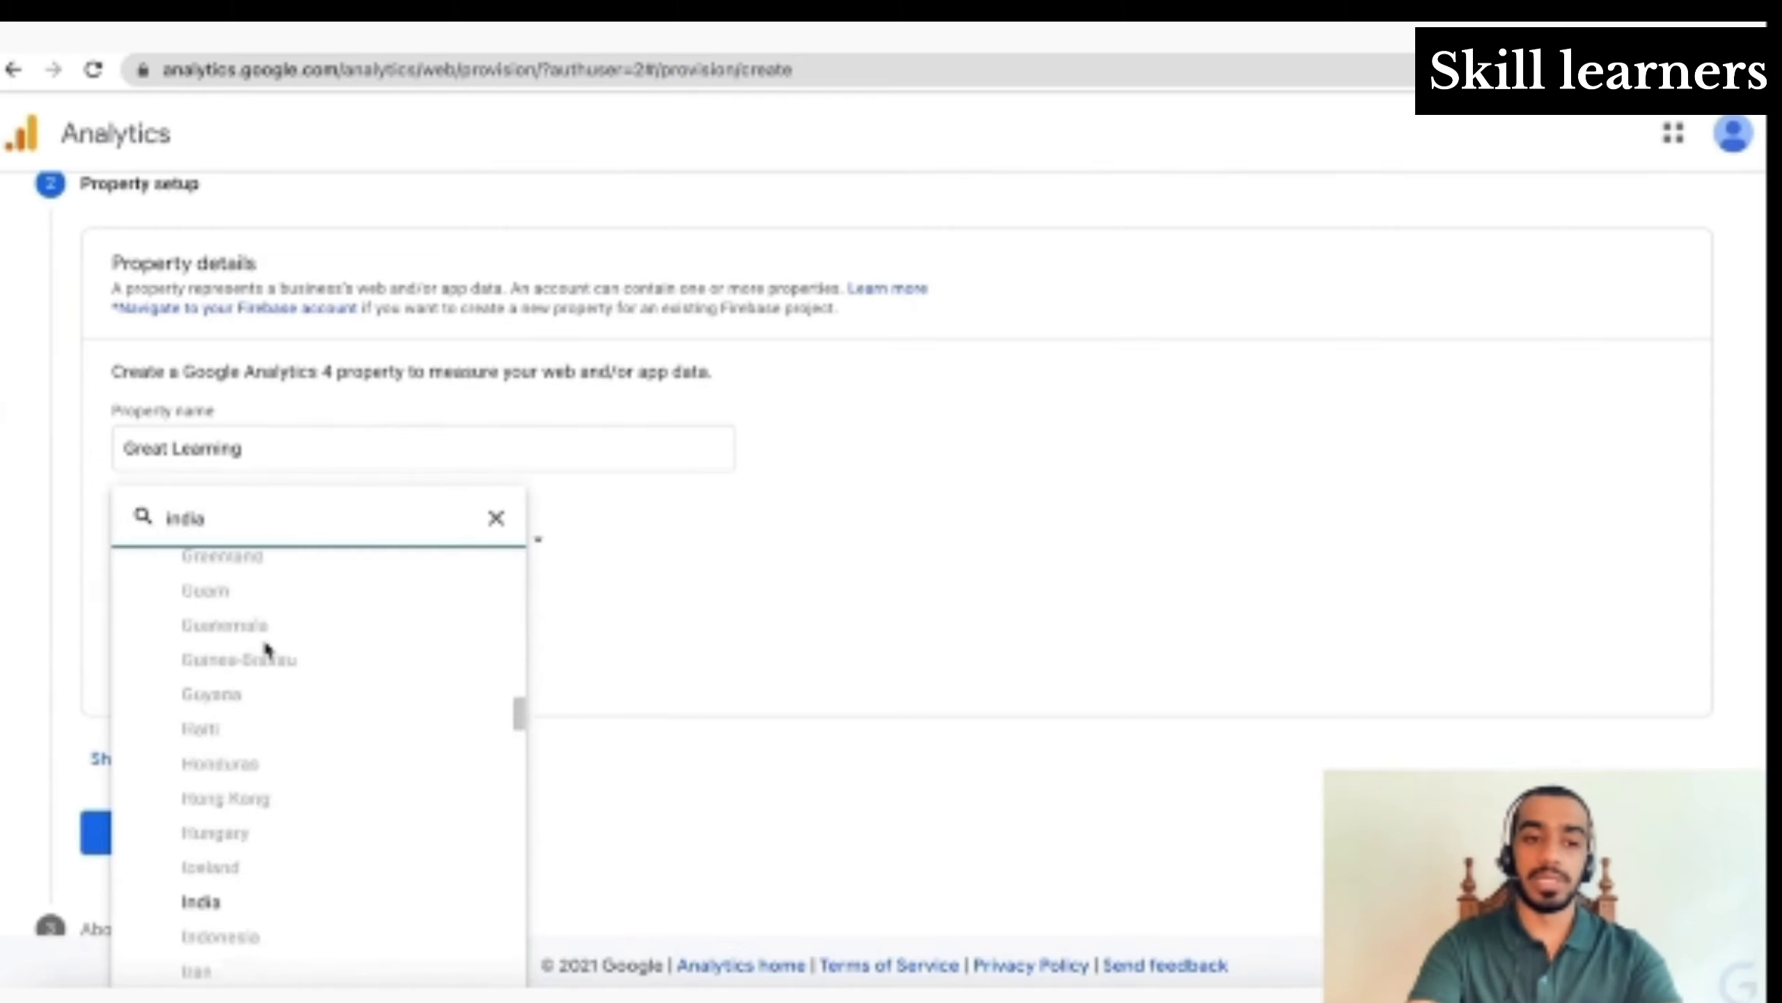
{"action": "scroll", "coordinate": [266, 649], "scroll_direction": "down", "scroll_amount": 15}
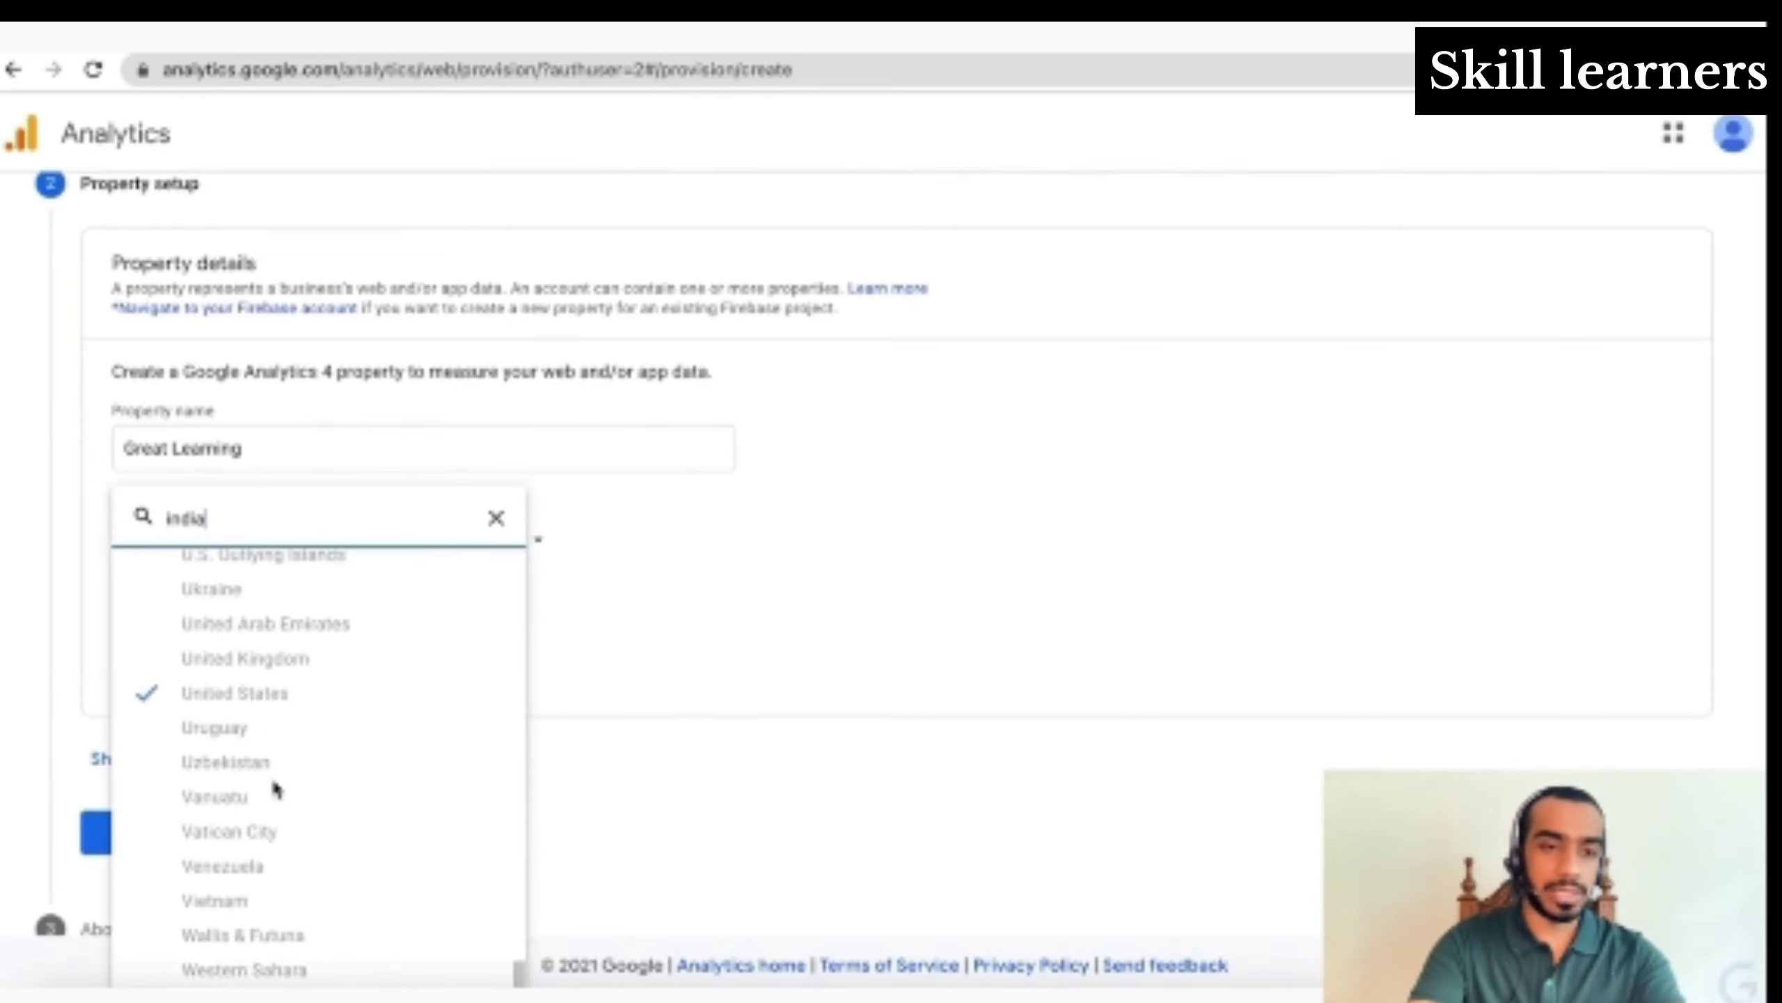
{"action": "scroll", "coordinate": [275, 788], "scroll_direction": "up", "scroll_amount": 20}
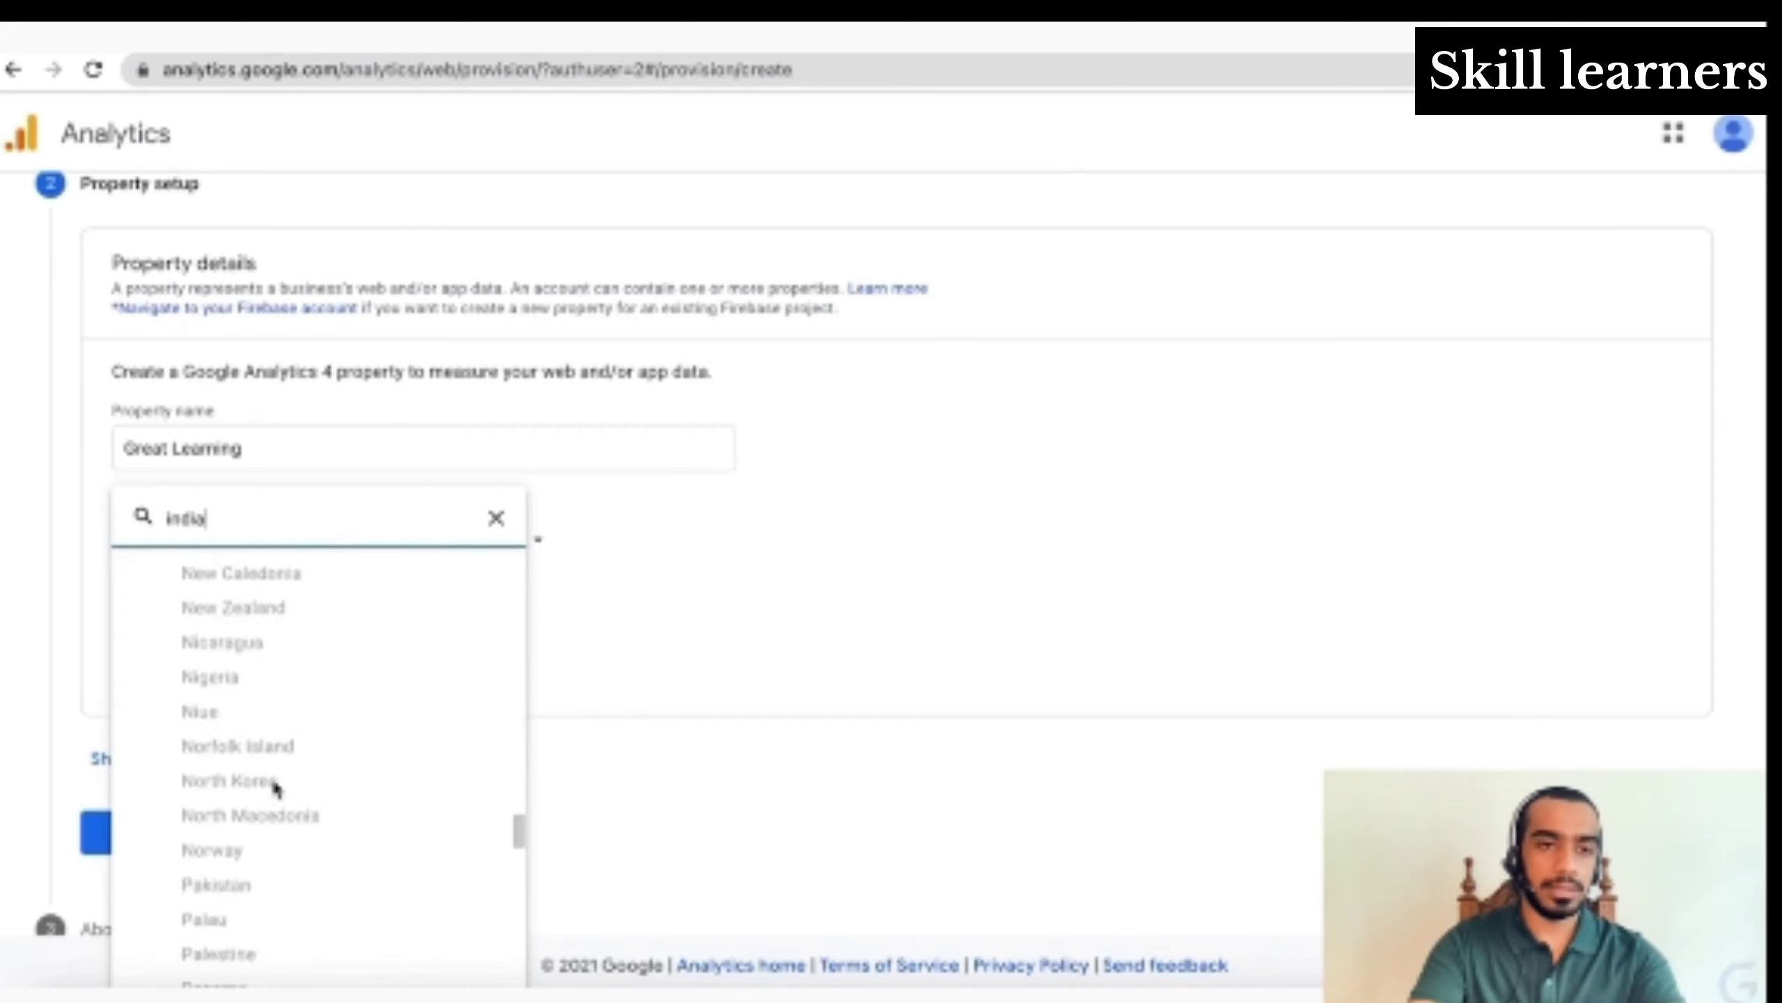
{"action": "scroll", "coordinate": [275, 789], "scroll_direction": "up", "scroll_amount": 5}
{"action": "left_click", "coordinate": [414, 562]}
Set the property's currency to Indian Rupee (INR ₹)
{"action": "left_click", "coordinate": [241, 628]}
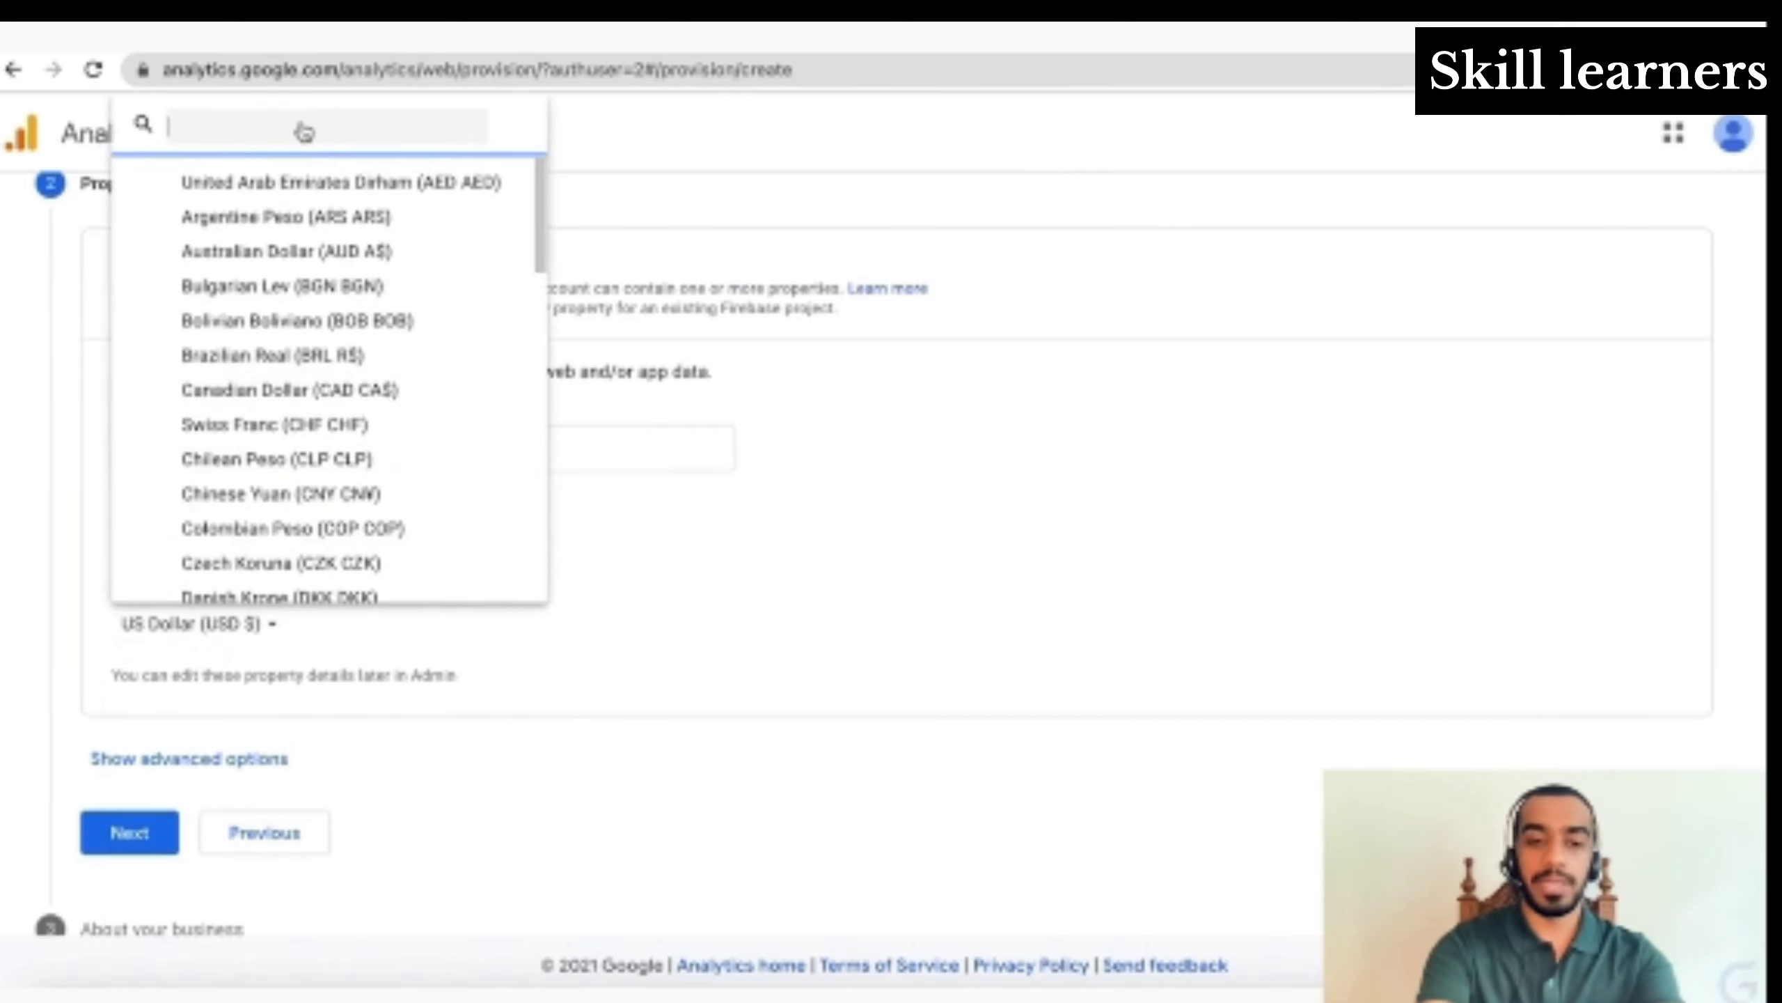
{"action": "type", "text": "i"}
{"action": "scroll", "coordinate": [303, 131], "scroll_direction": "down", "scroll_amount": 10}
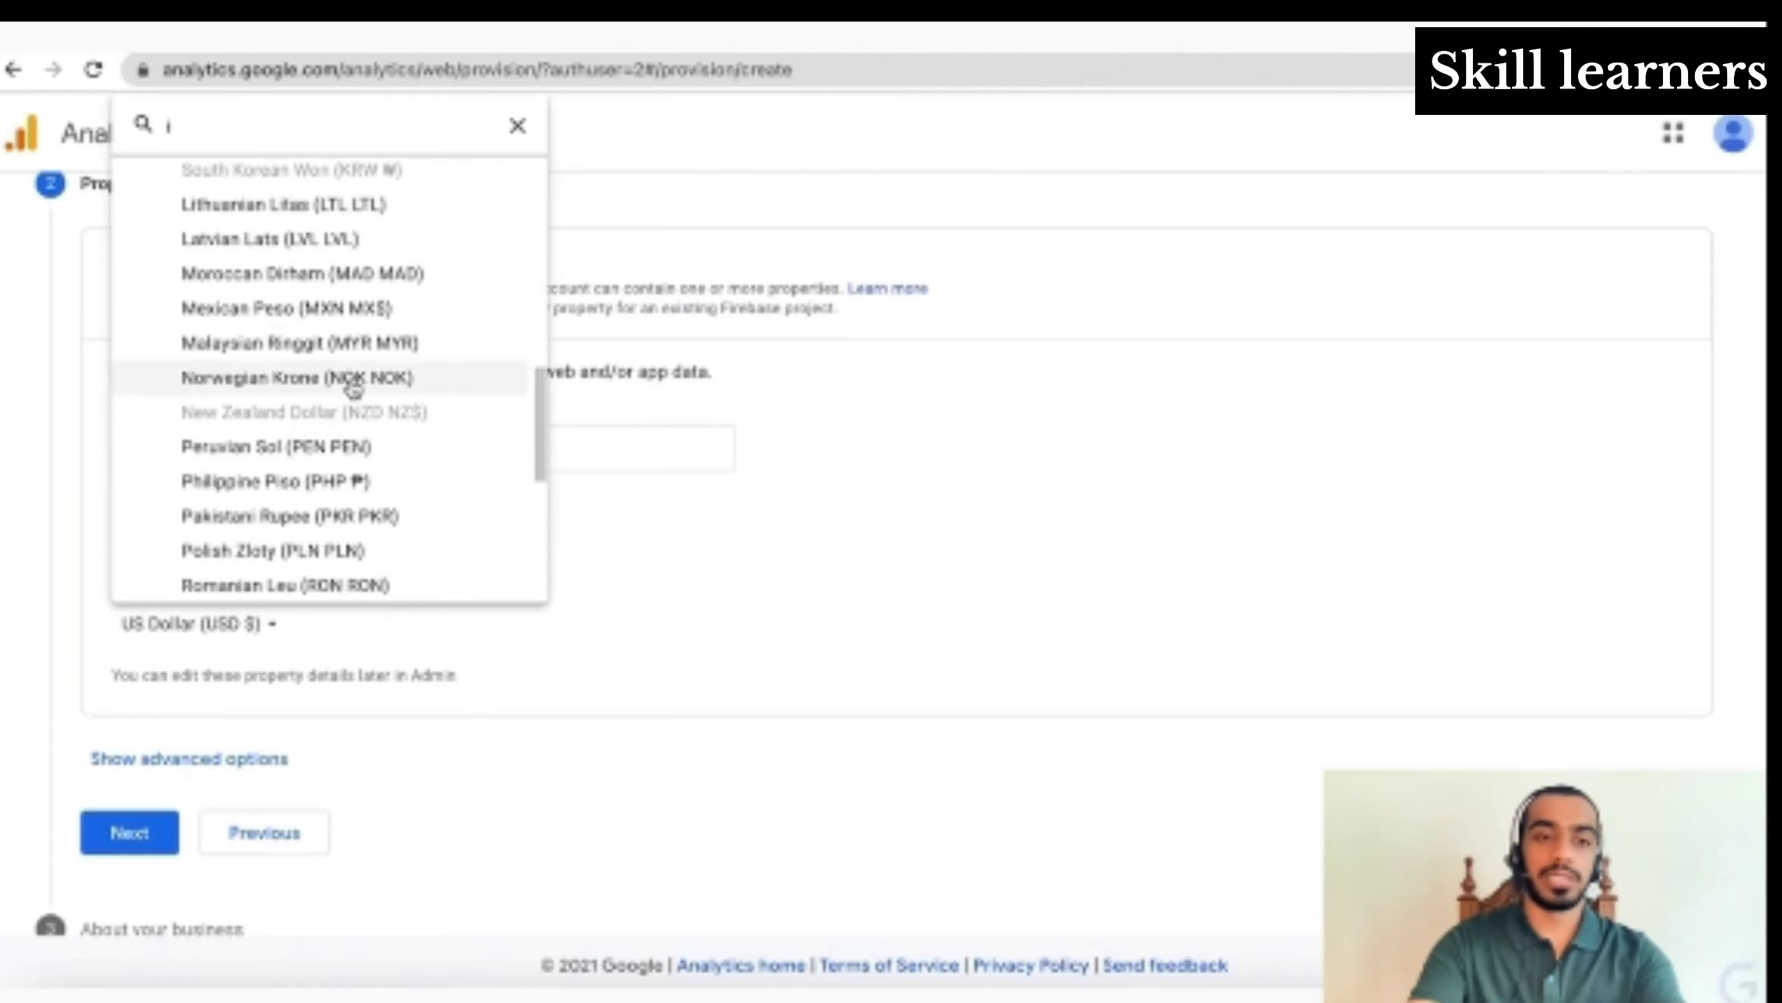
{"action": "scroll", "coordinate": [352, 389], "scroll_direction": "down", "scroll_amount": 5}
{"action": "scroll", "coordinate": [330, 467], "scroll_direction": "up", "scroll_amount": 8}
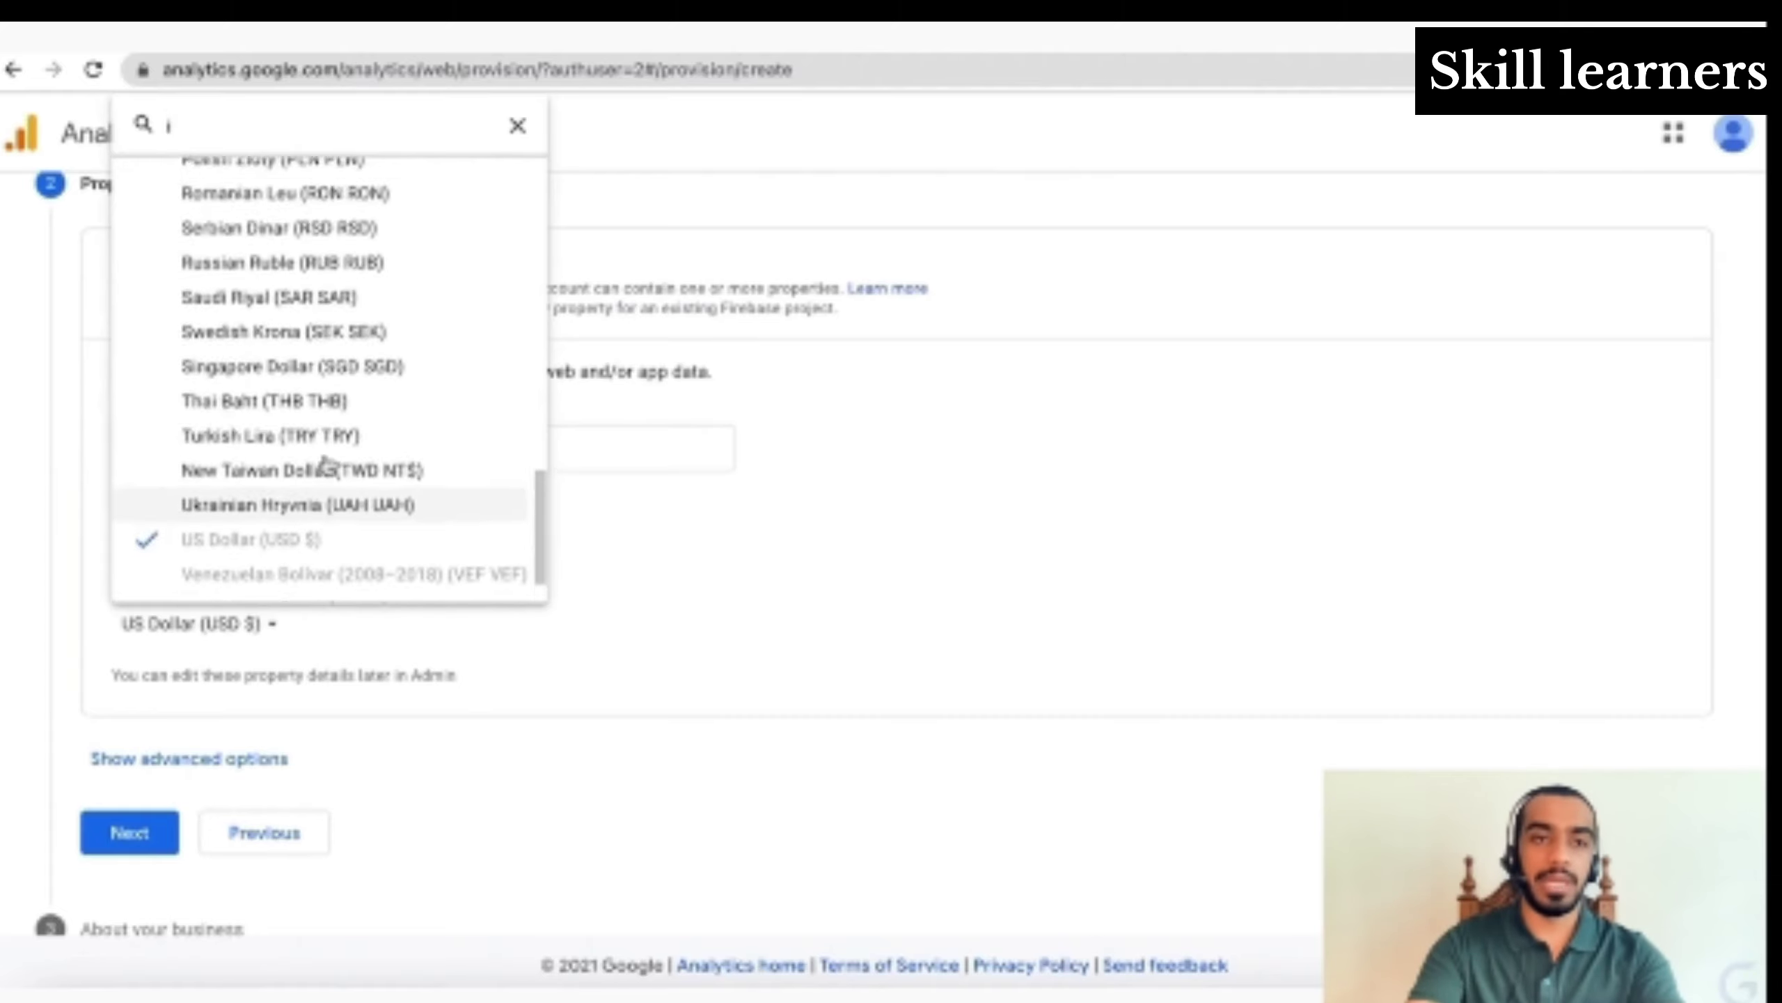
{"action": "scroll", "coordinate": [329, 466], "scroll_direction": "up", "scroll_amount": 3}
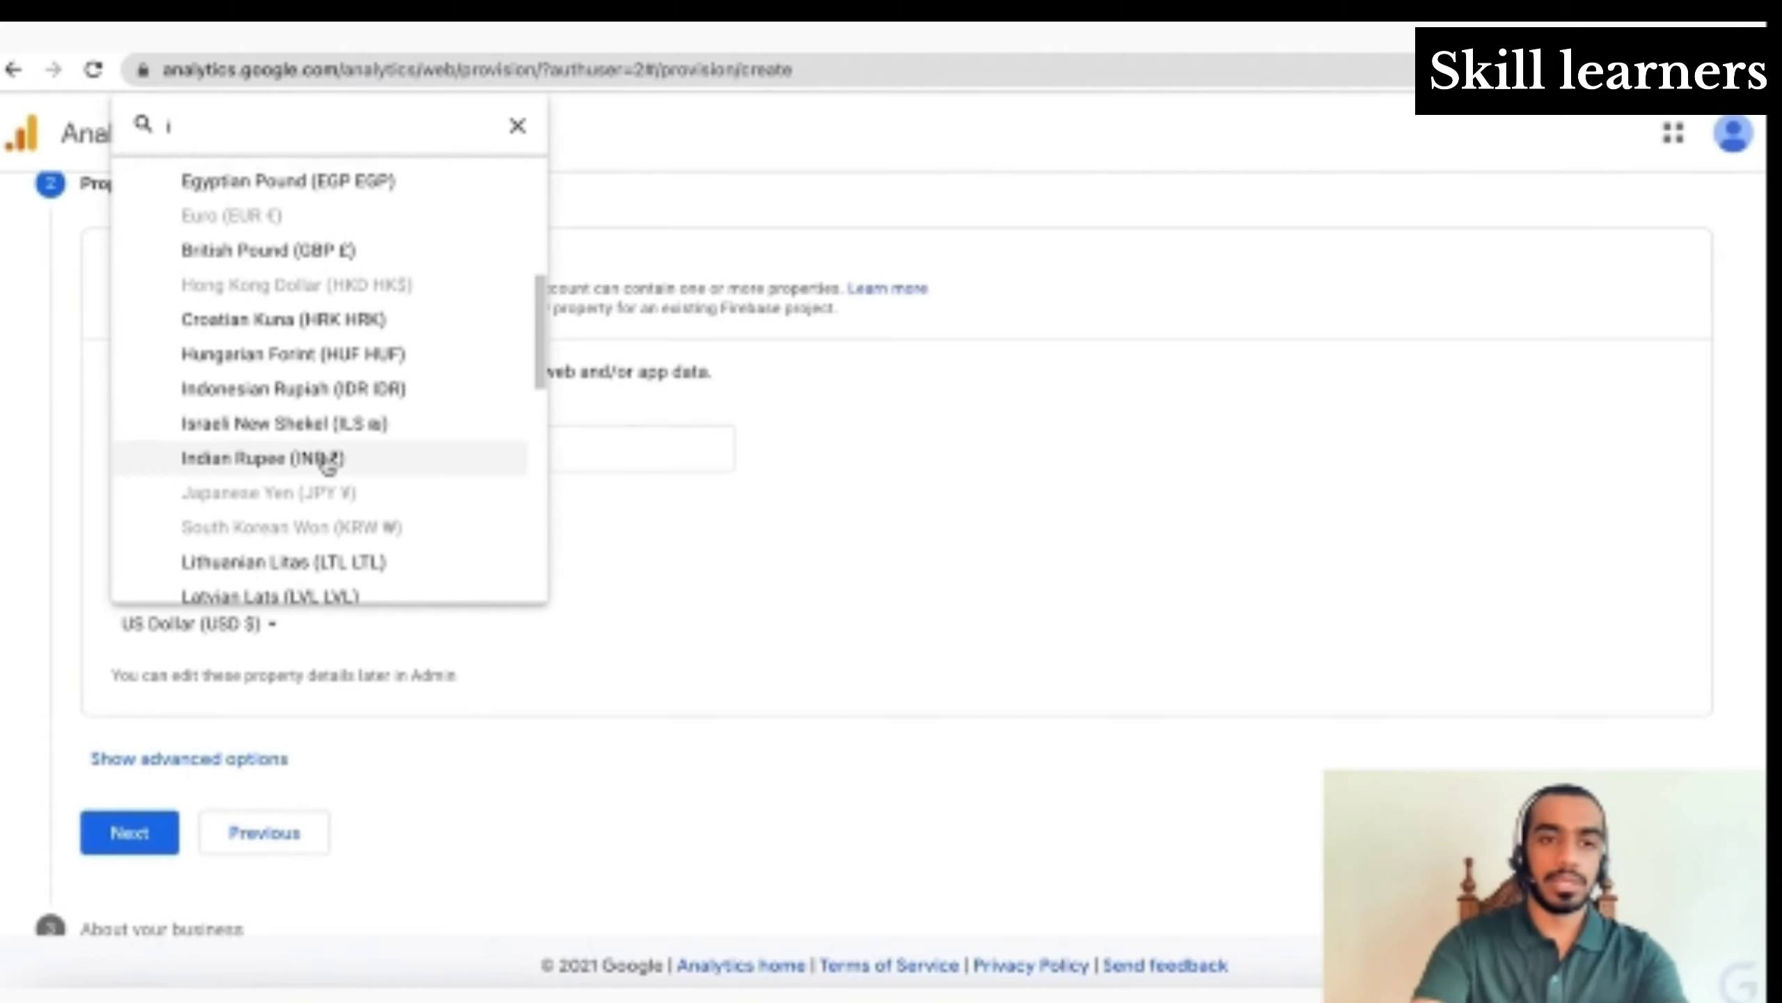
{"action": "left_click", "coordinate": [326, 455]}
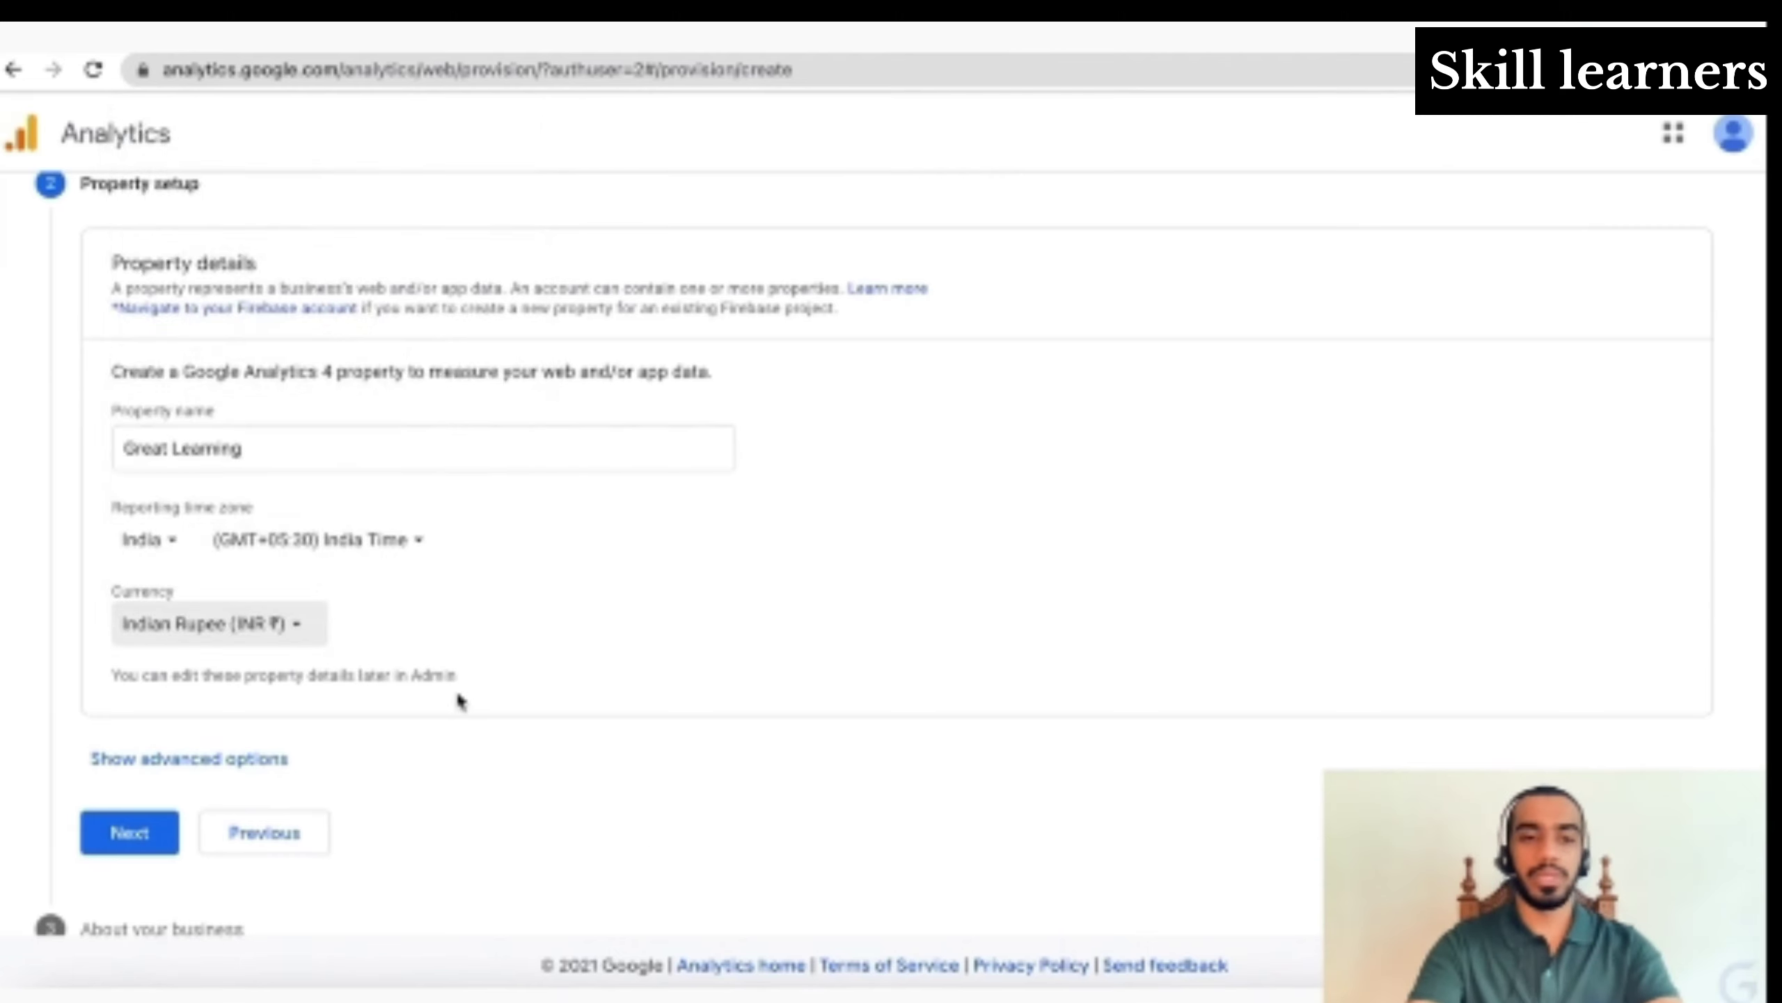
Highlight the note about editing property details in Admin, and continue to the business information section
{"action": "triple_click", "coordinate": [420, 675]}
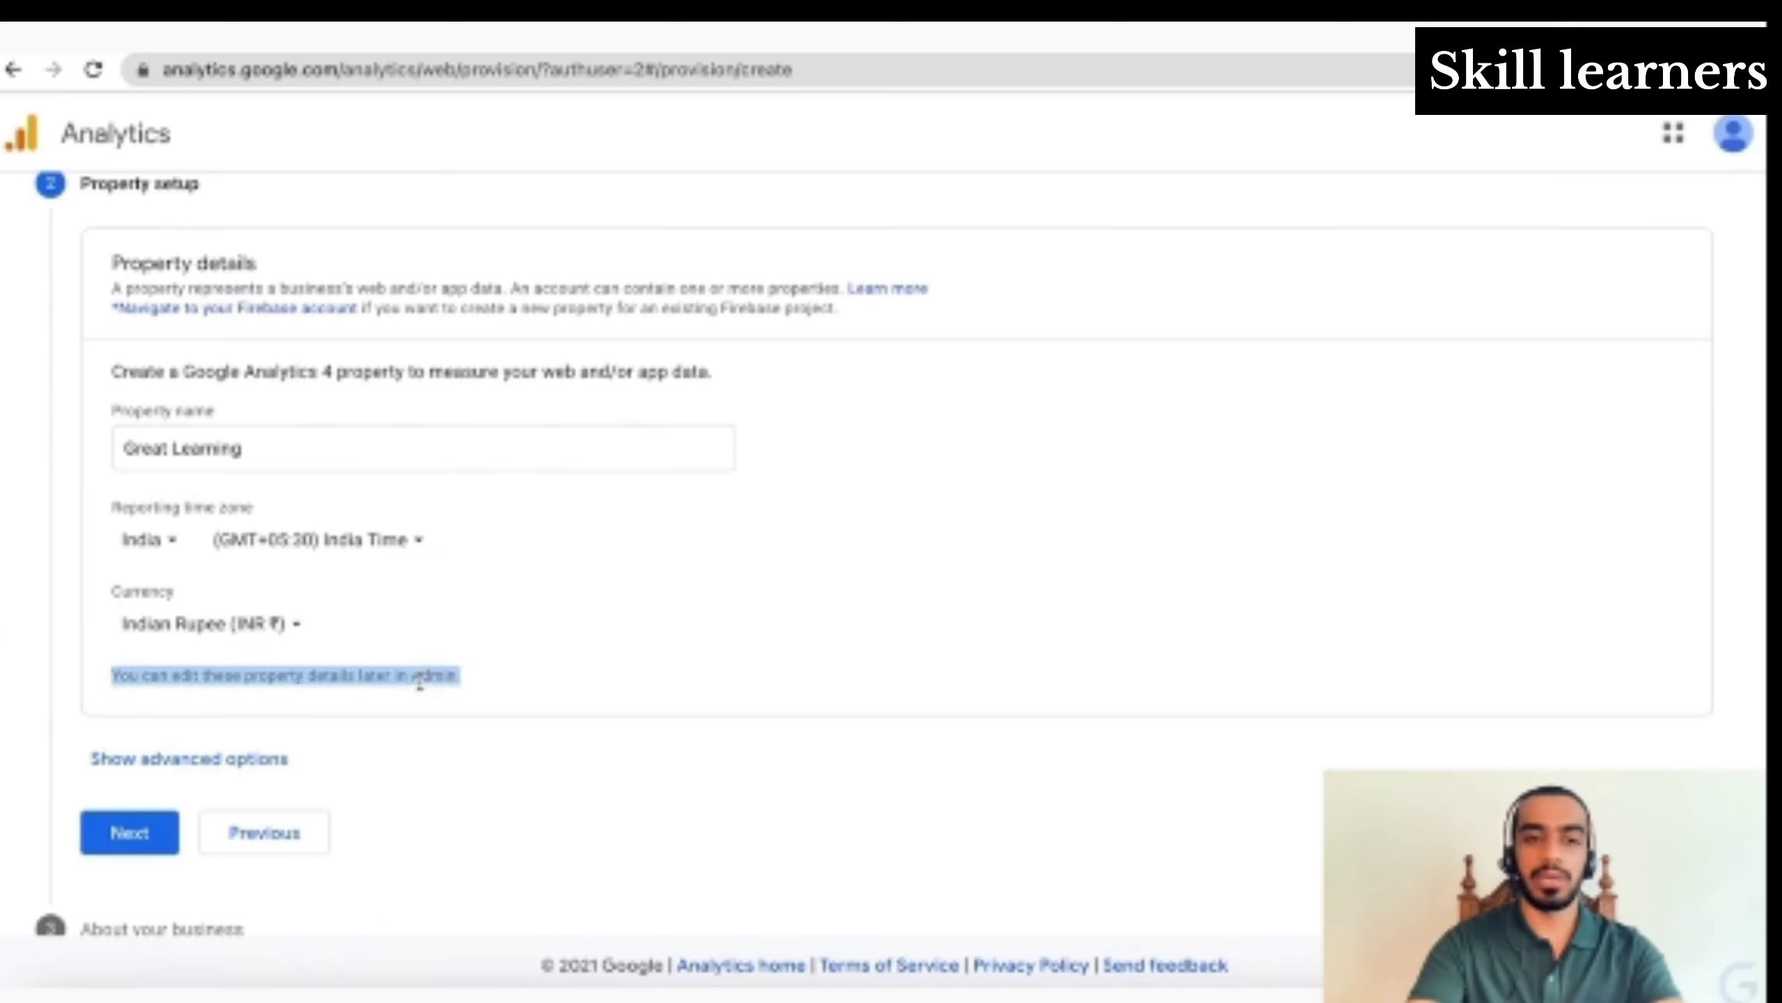
{"action": "left_click", "coordinate": [552, 720]}
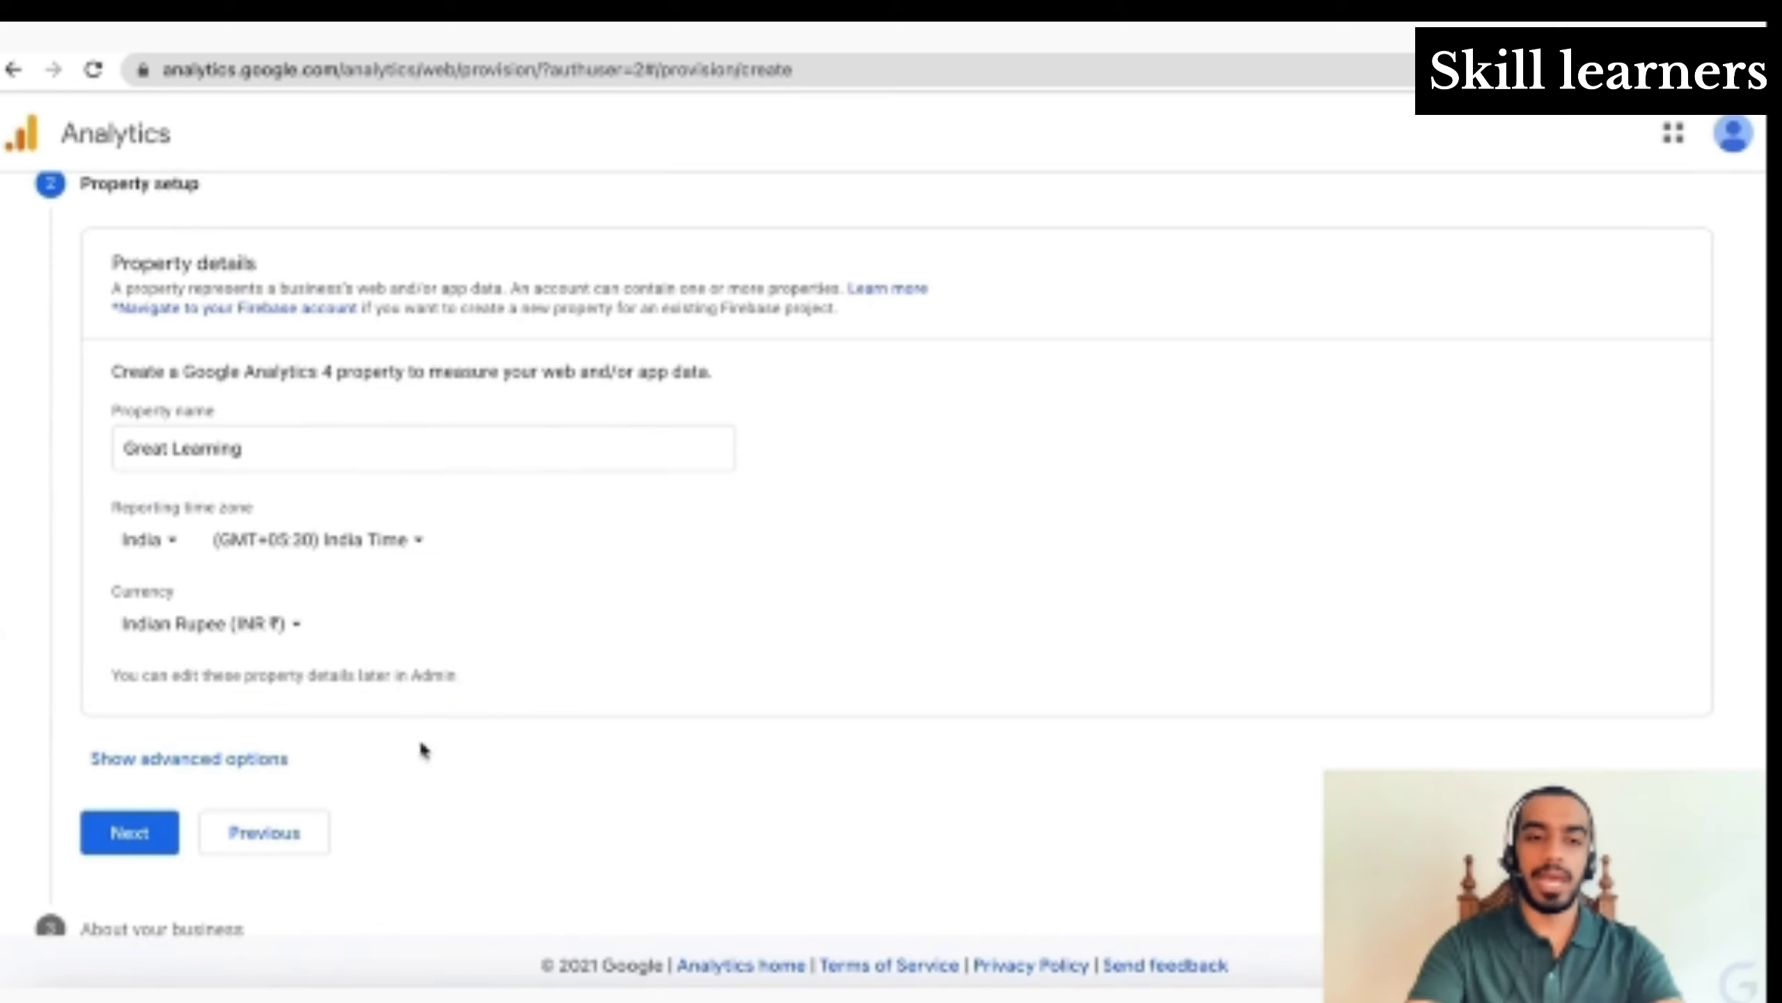
{"action": "left_click", "coordinate": [128, 834]}
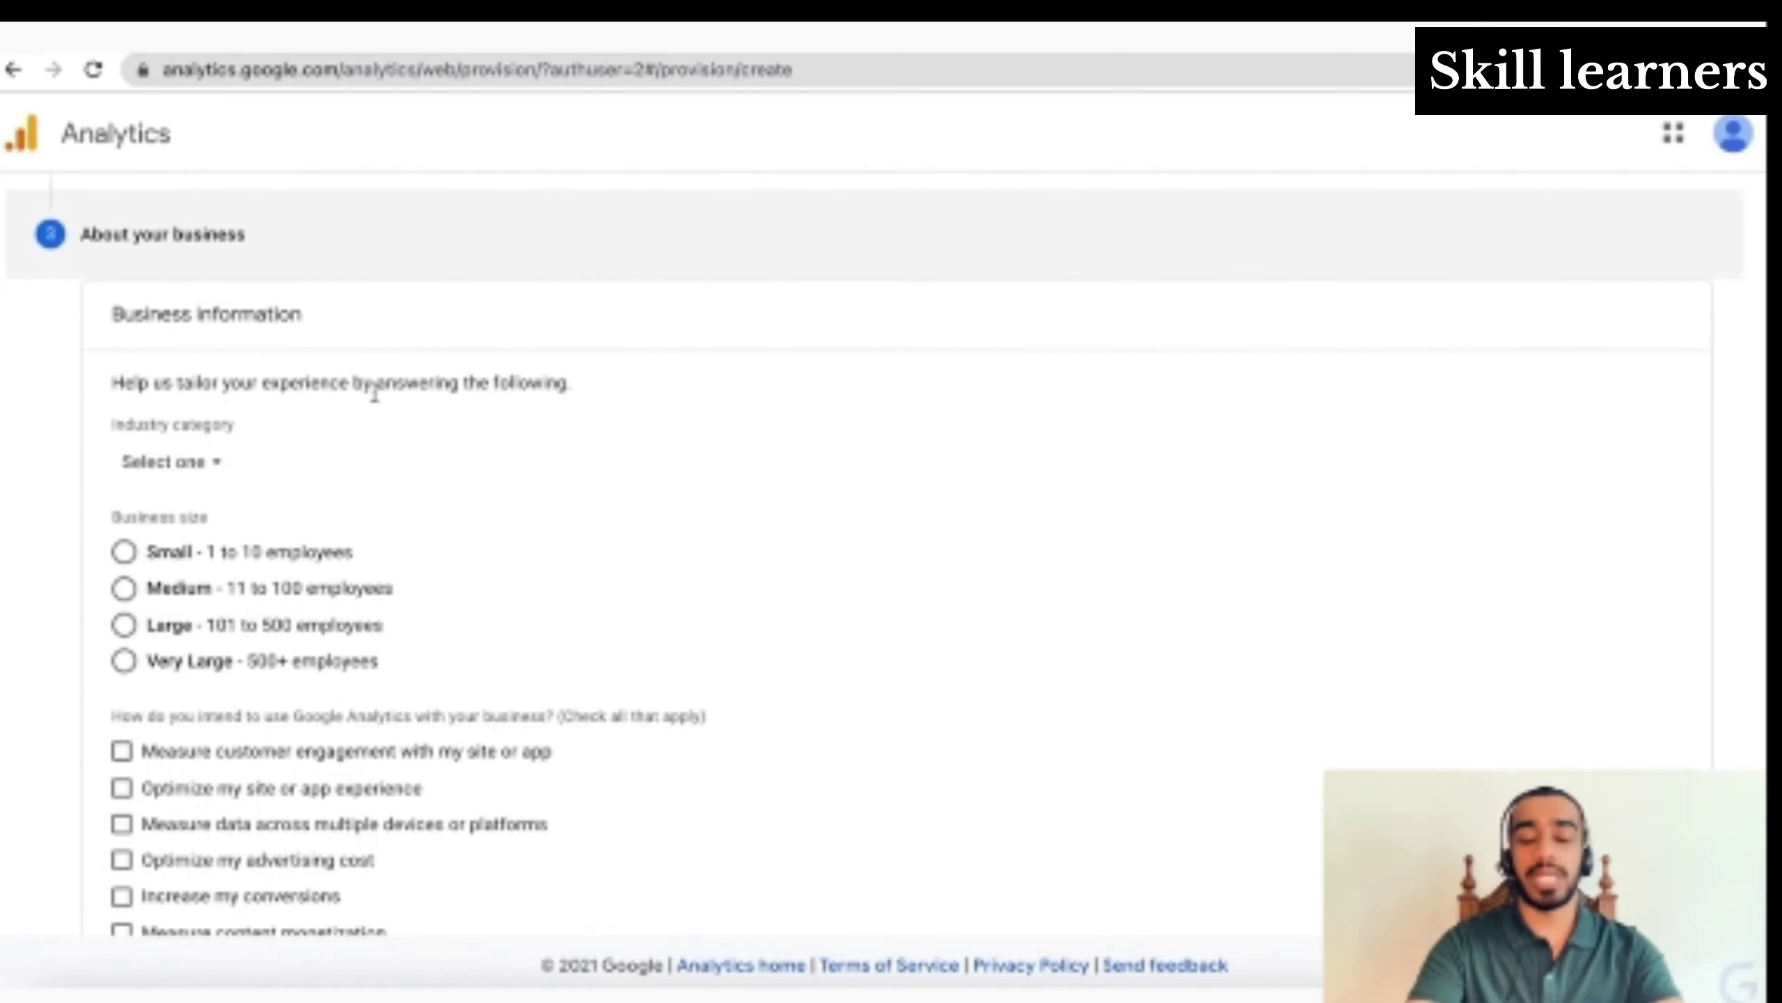
Set the industry category to Jobs & Education and the business size to Large - 101 to 500 employees
{"action": "left_click", "coordinate": [165, 462]}
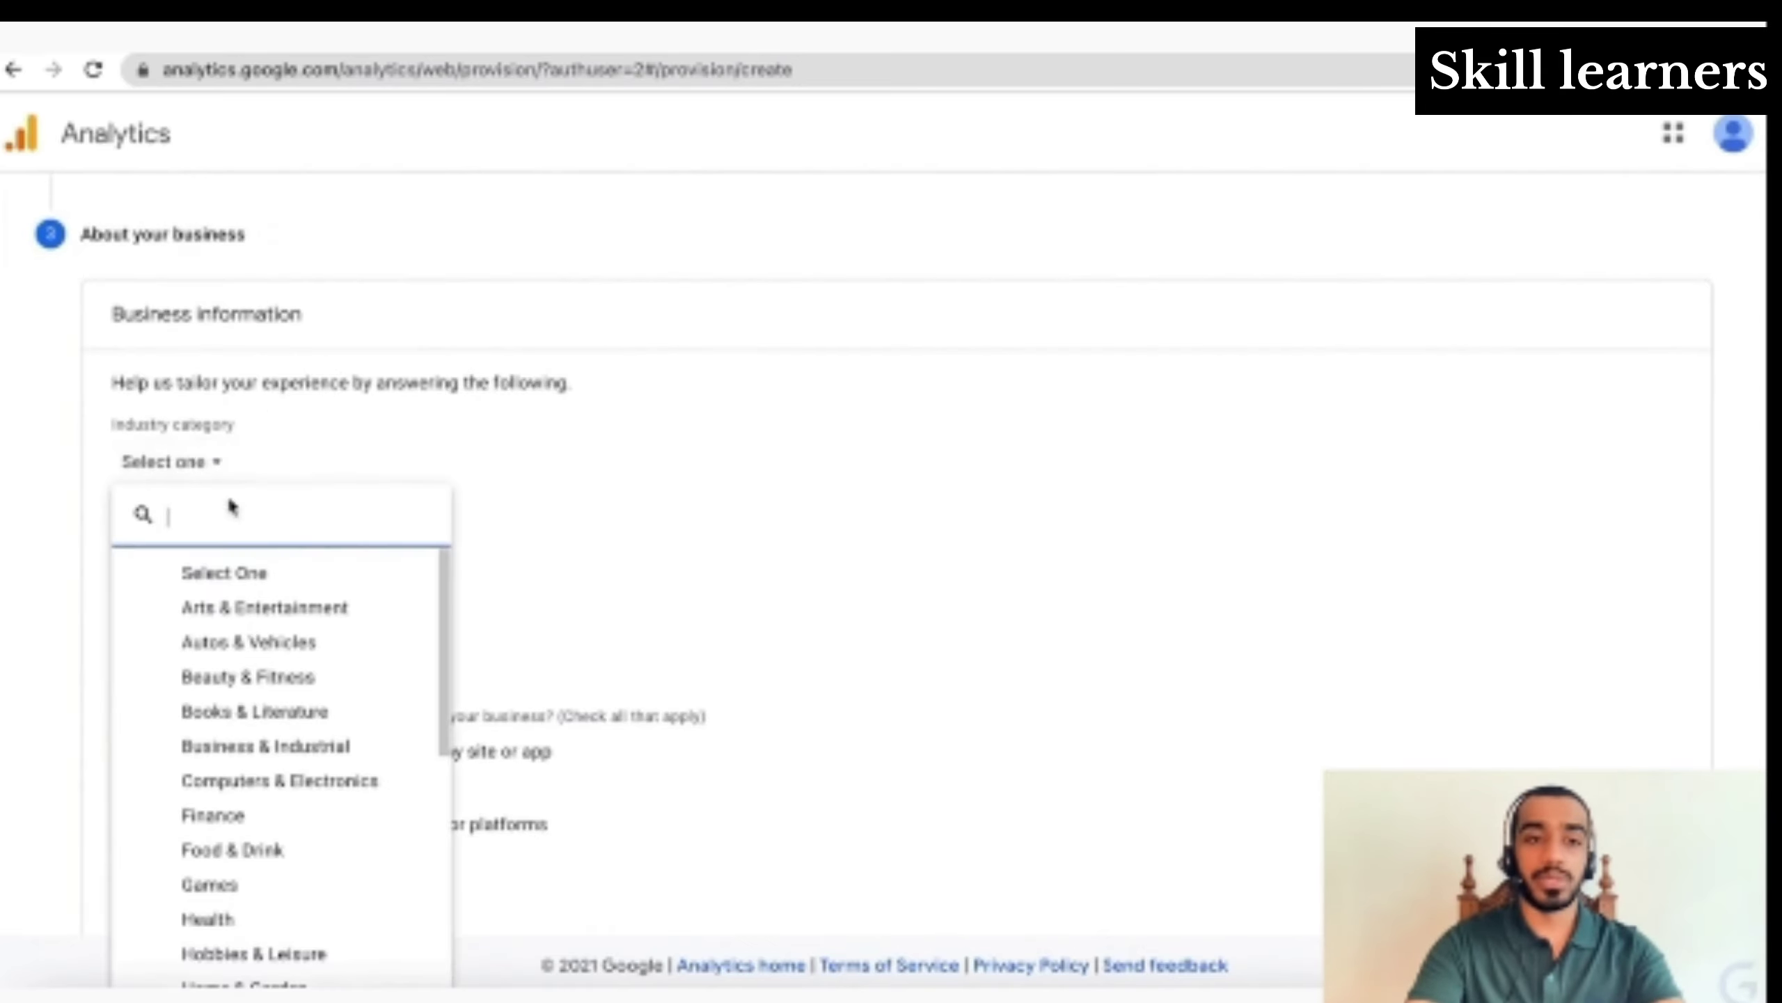
{"action": "type", "text": "educ"}
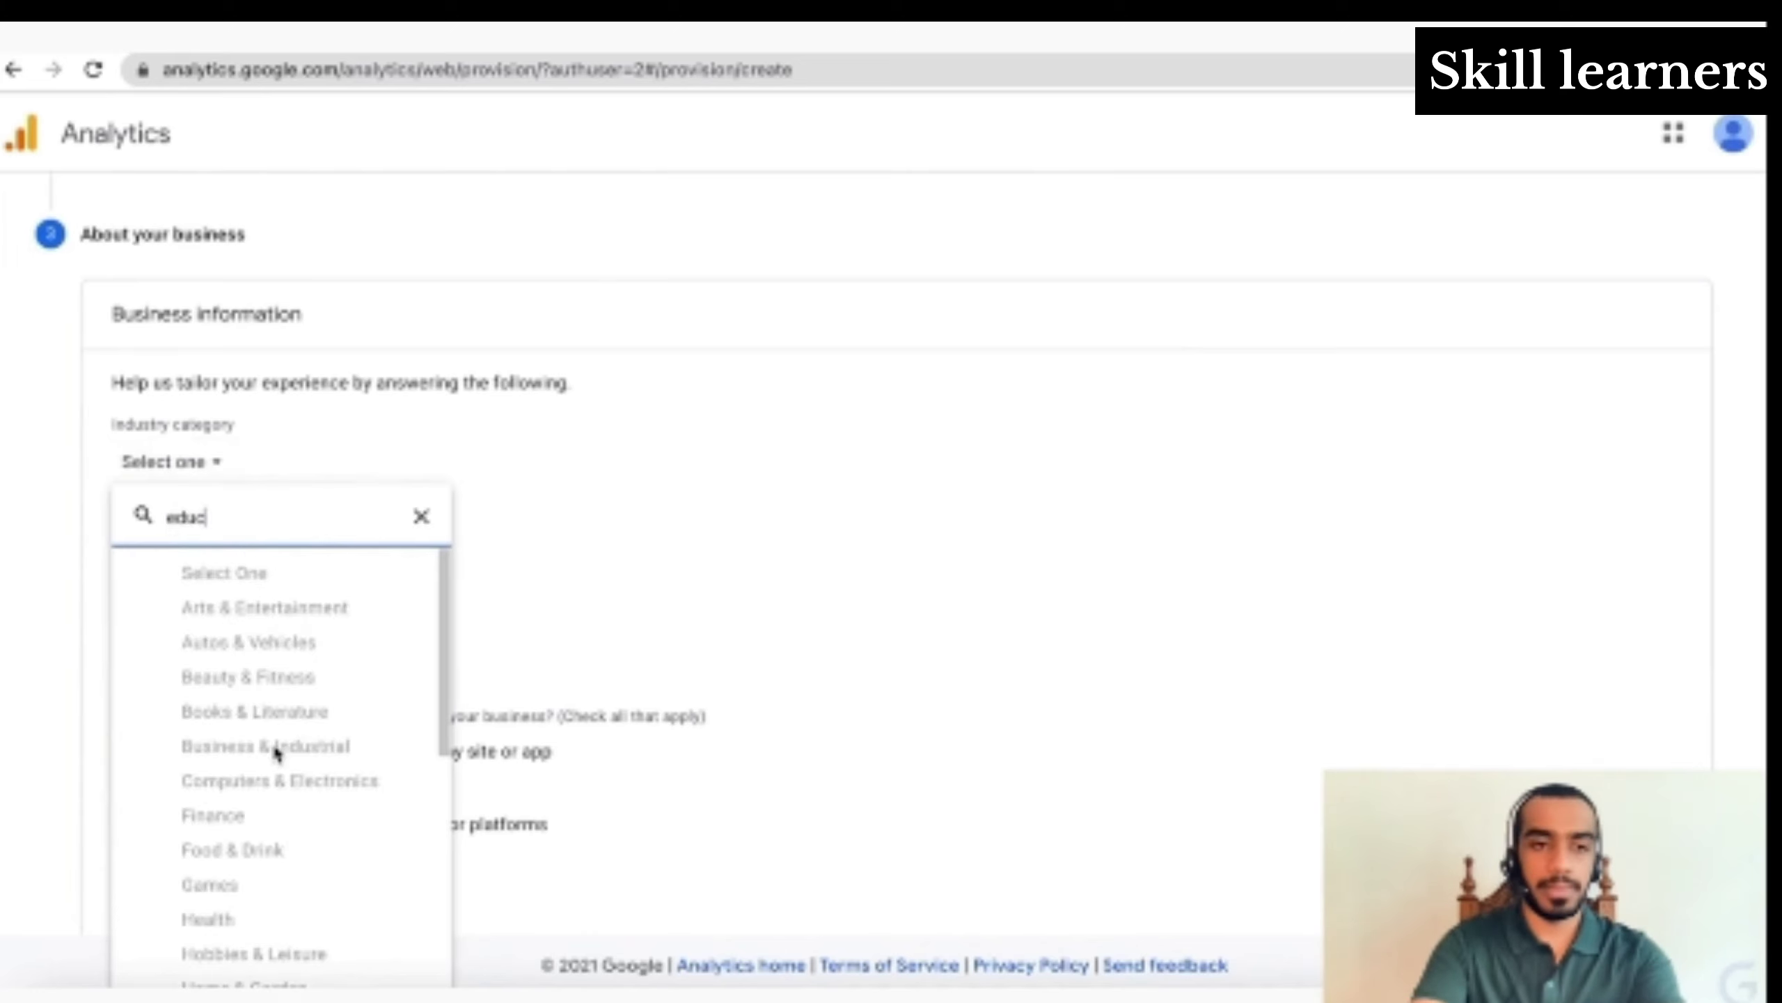
{"action": "scroll", "coordinate": [275, 751], "scroll_direction": "down", "scroll_amount": 3}
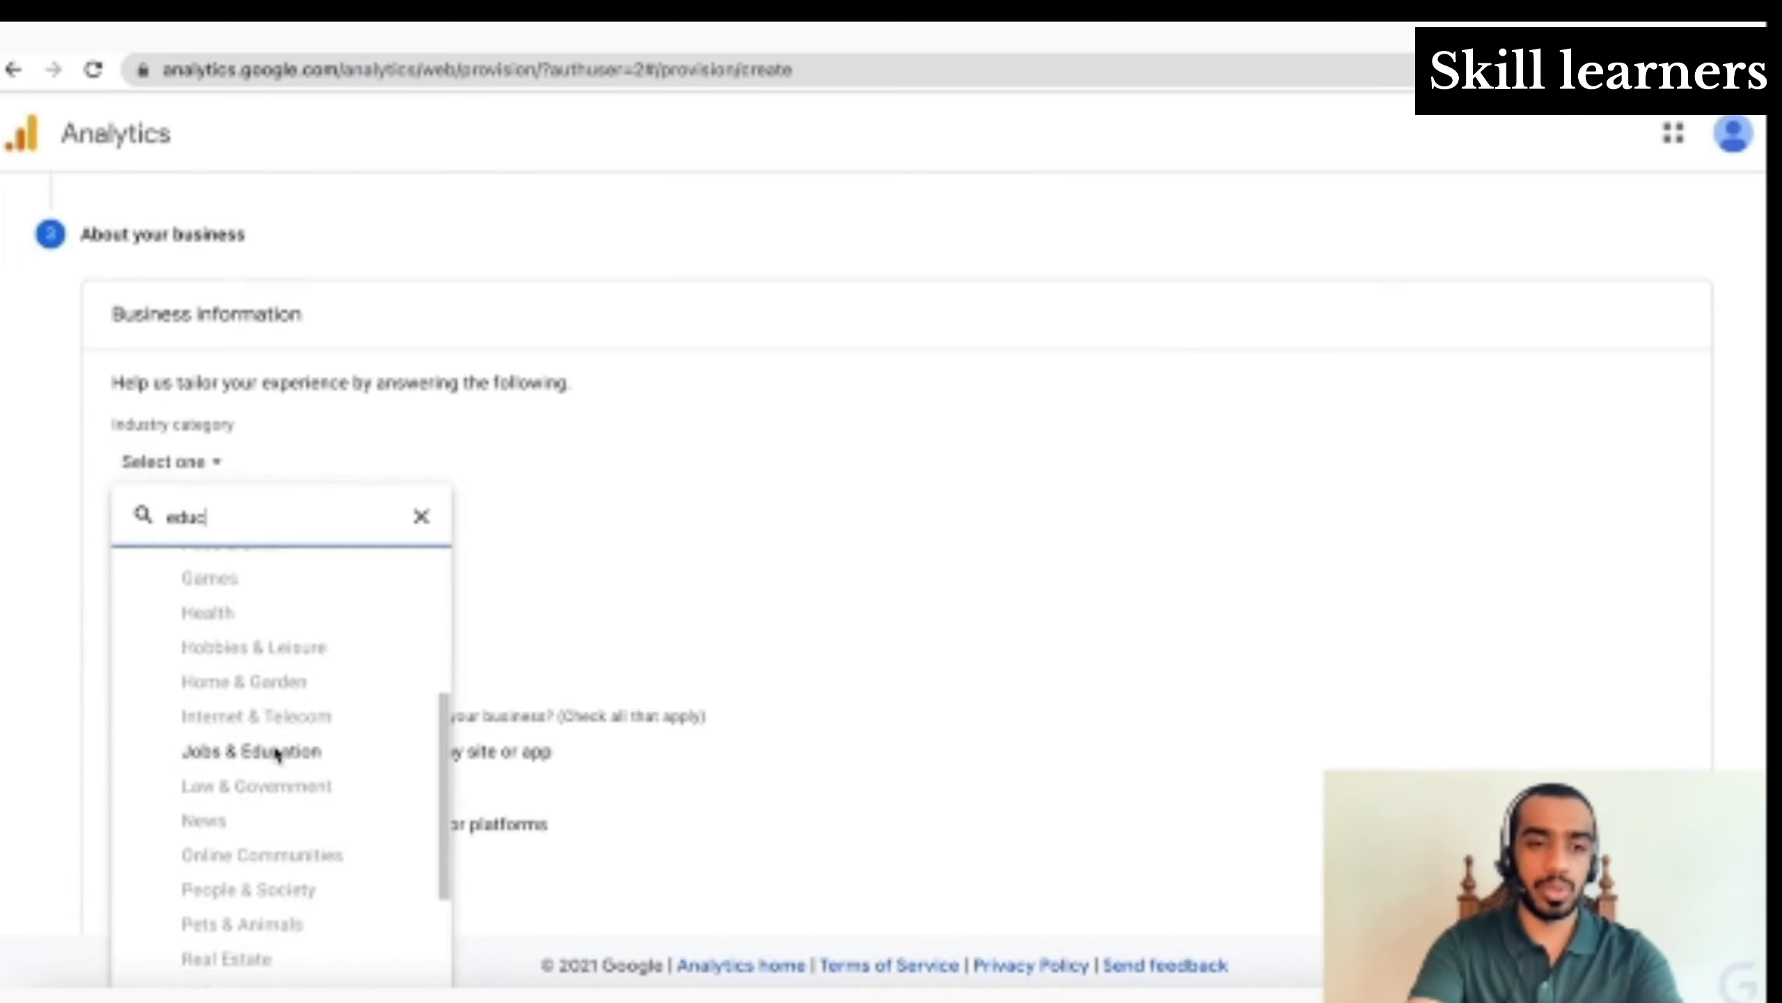
{"action": "left_click", "coordinate": [271, 745]}
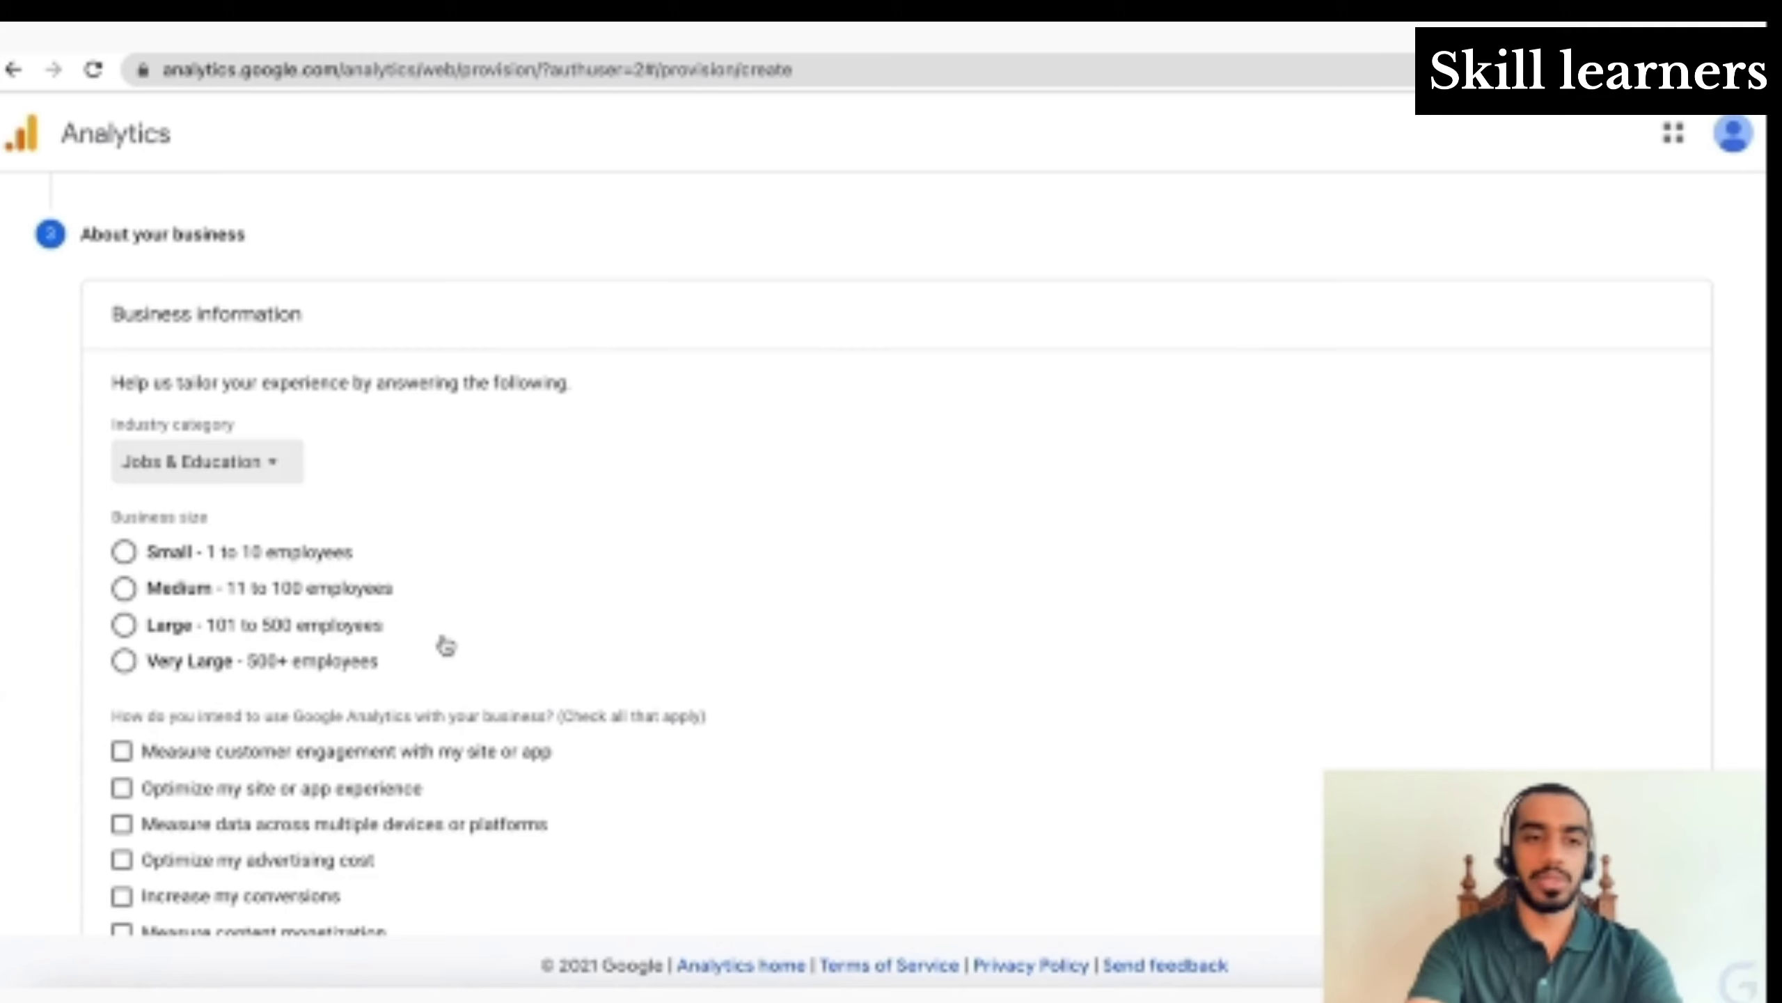
{"action": "left_click", "coordinate": [125, 625]}
Select every intended use of Google Analytics from measuring customer engagement through measuring lead generation, excluding Other
{"action": "scroll", "coordinate": [123, 632], "scroll_direction": "down", "scroll_amount": 3}
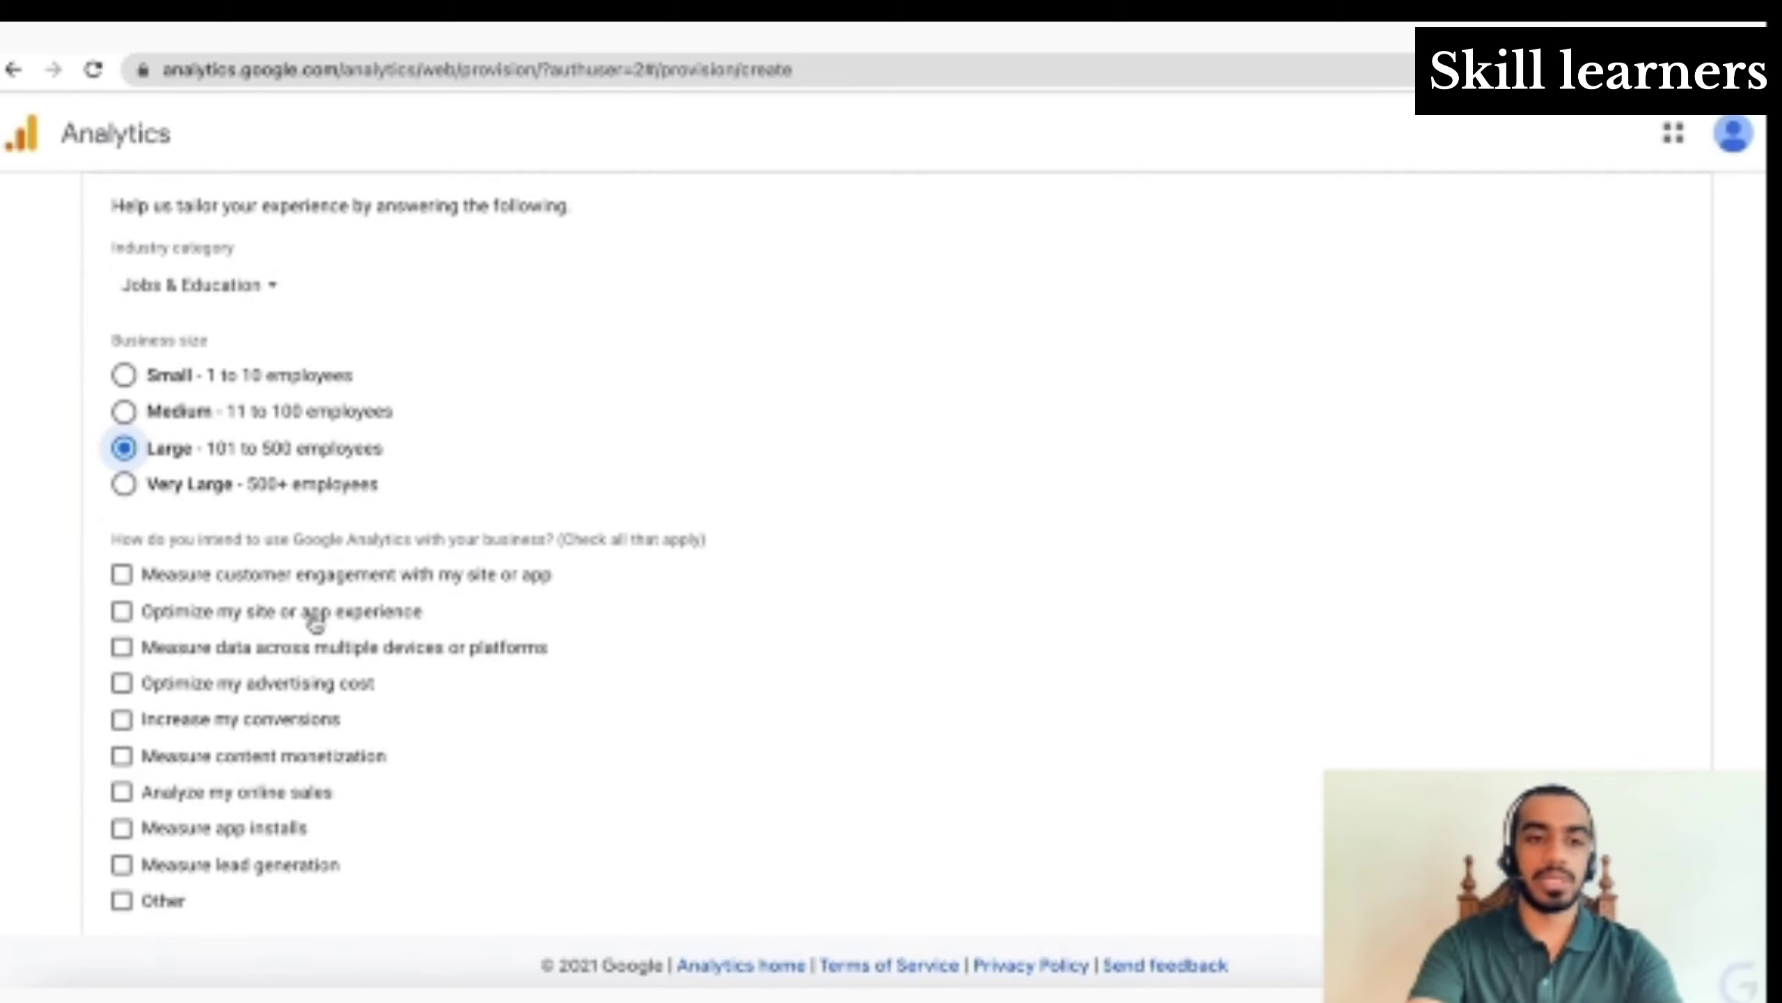
{"action": "scroll", "coordinate": [318, 614], "scroll_direction": "down", "scroll_amount": 2}
{"action": "left_click", "coordinate": [121, 466]}
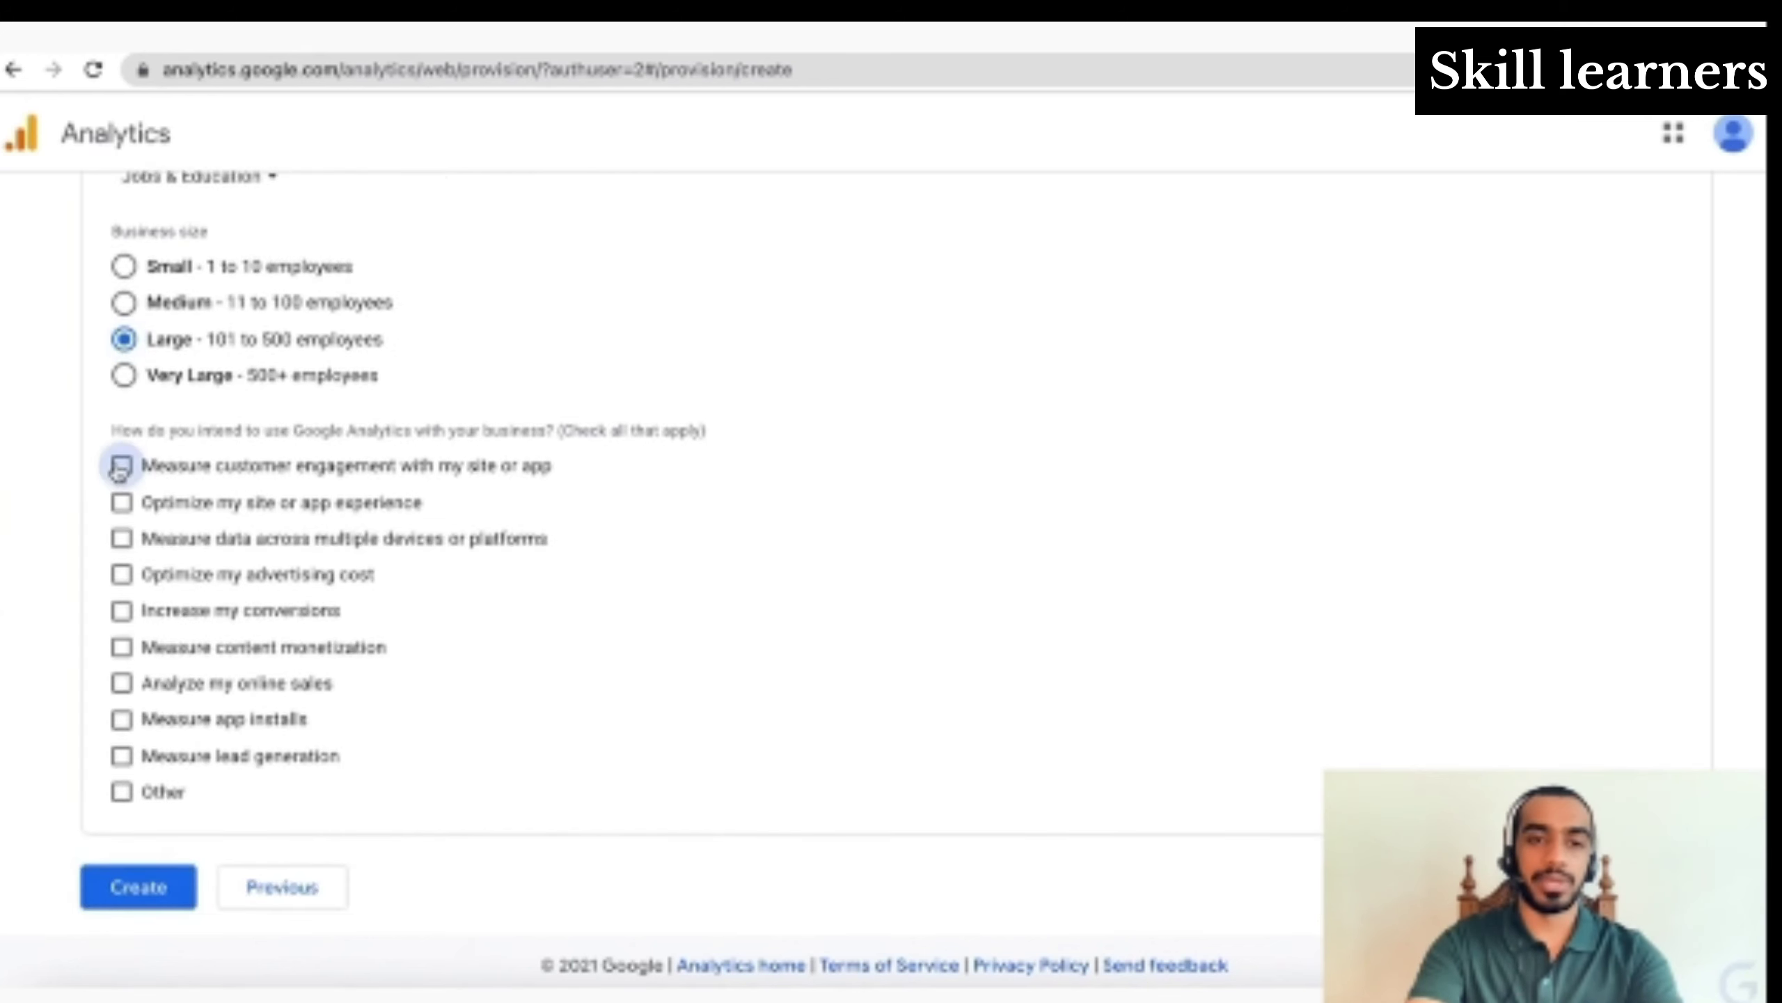
{"action": "left_click", "coordinate": [122, 504]}
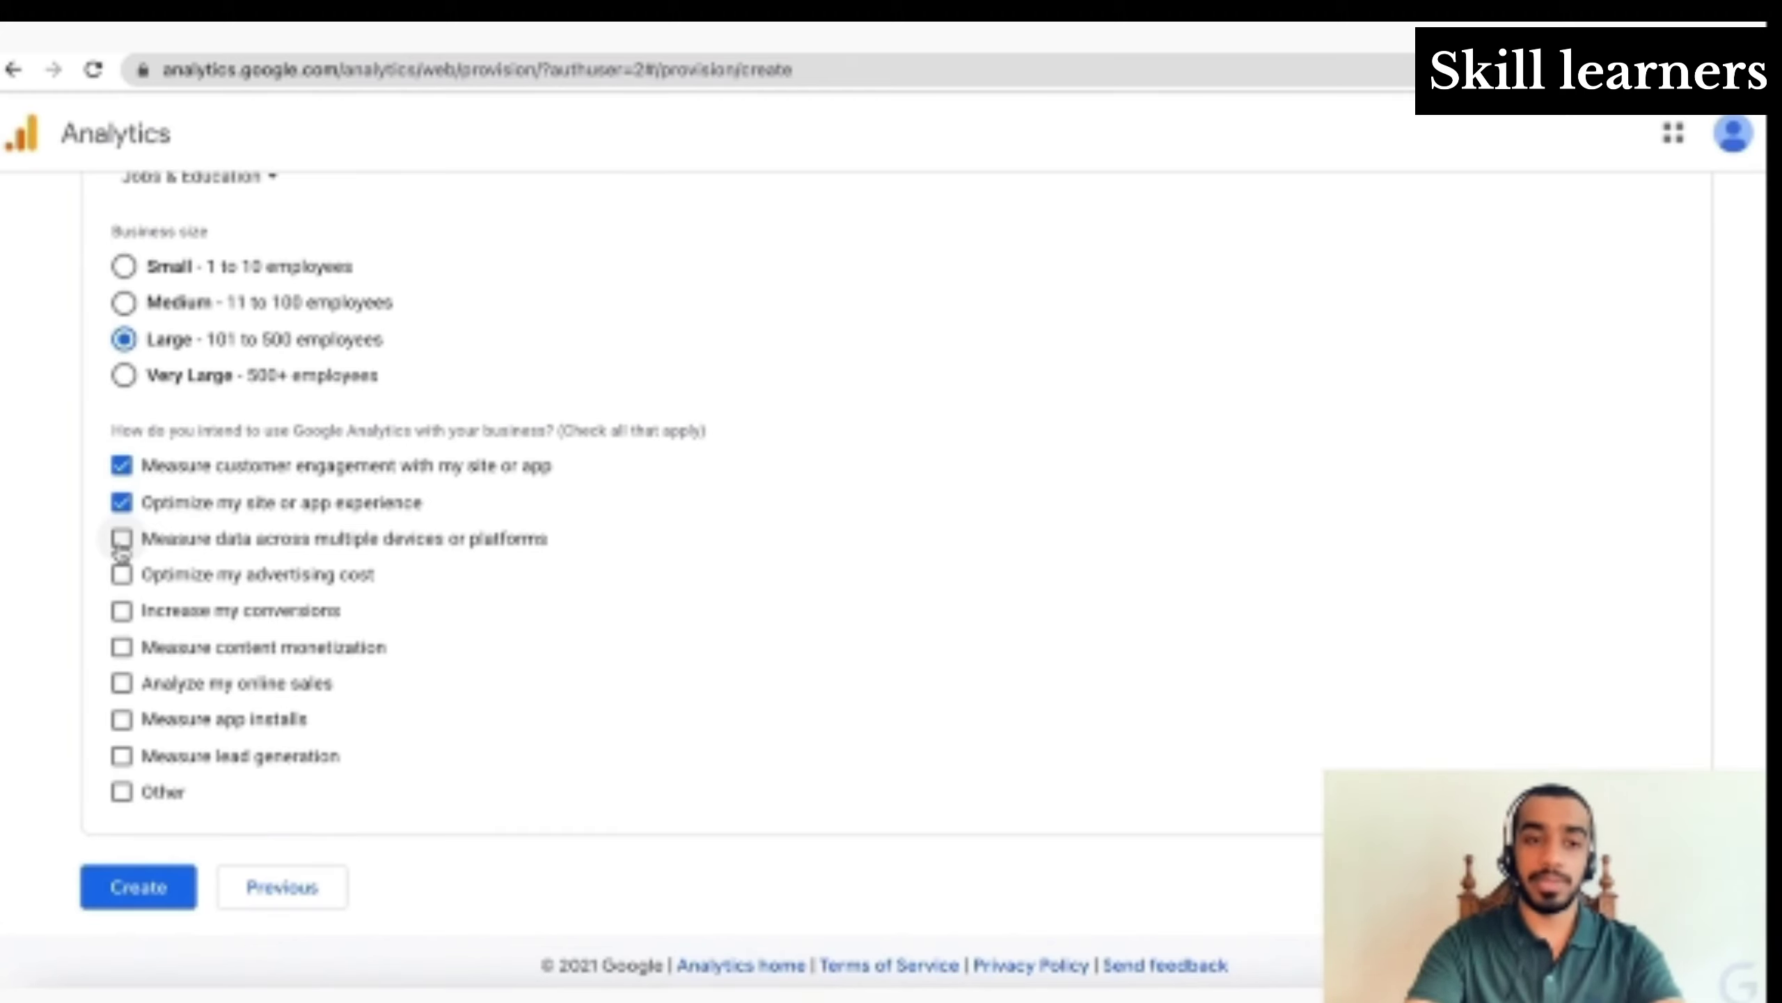
{"action": "left_click", "coordinate": [120, 545]}
{"action": "left_click", "coordinate": [121, 578]}
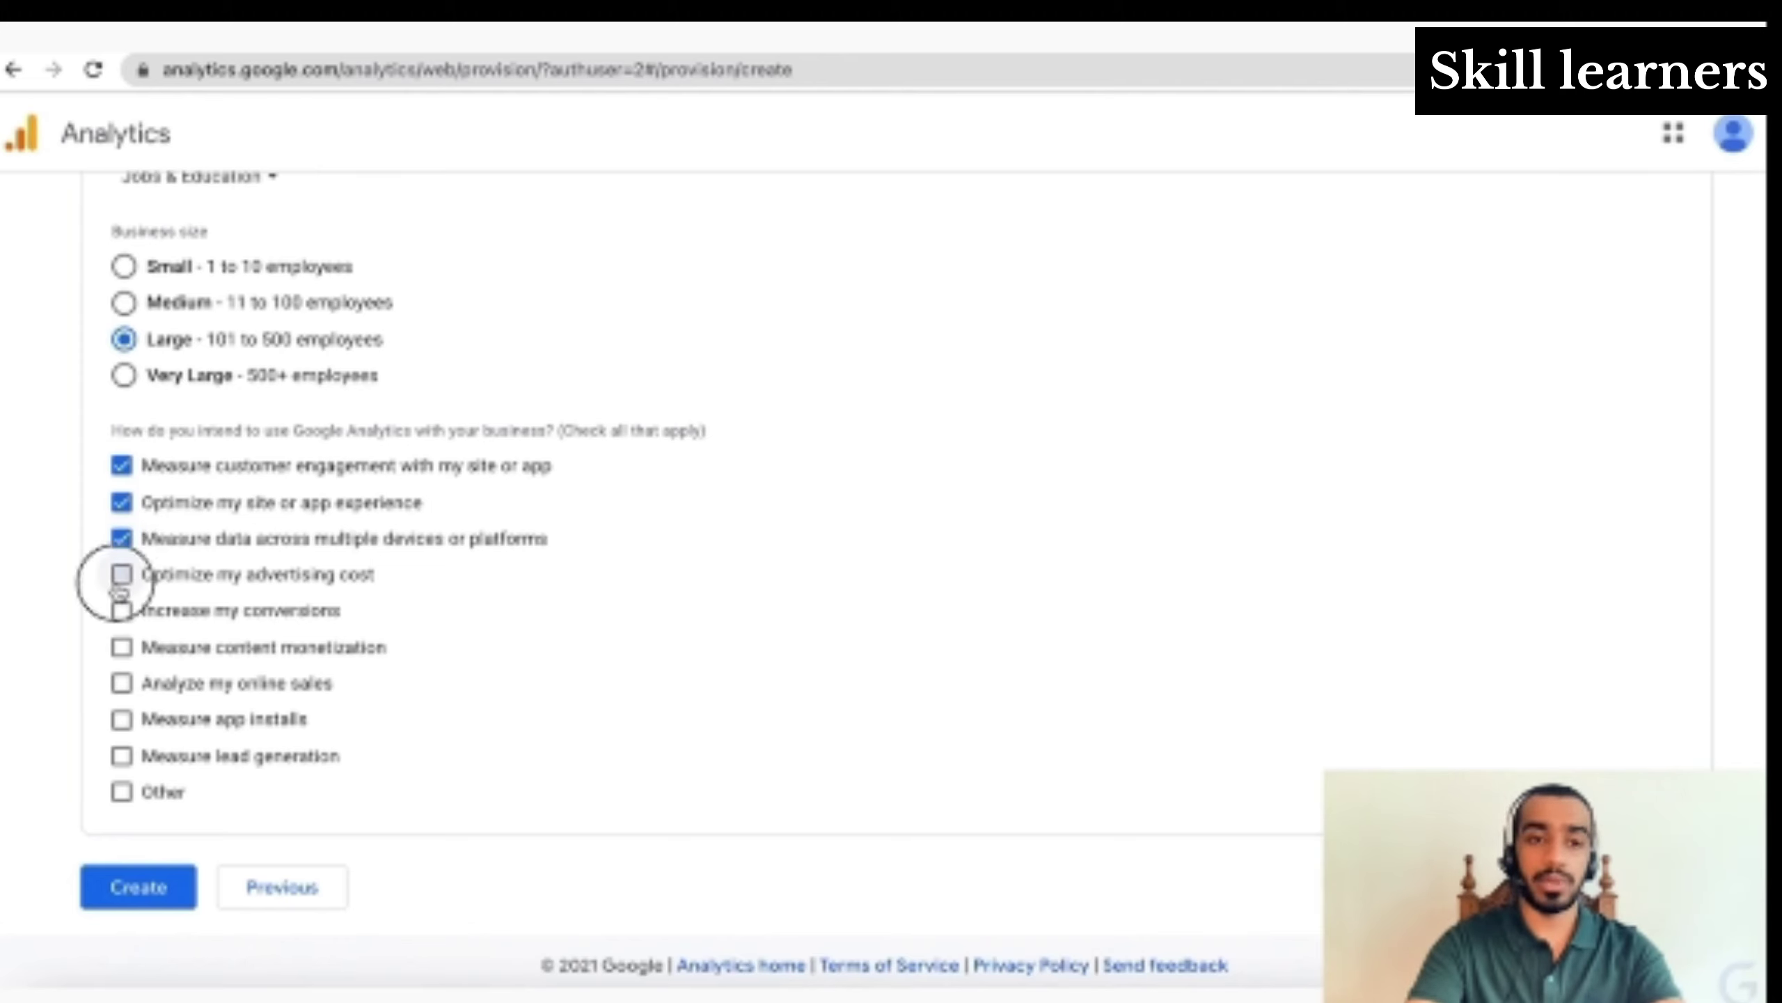
{"action": "left_click", "coordinate": [121, 618]}
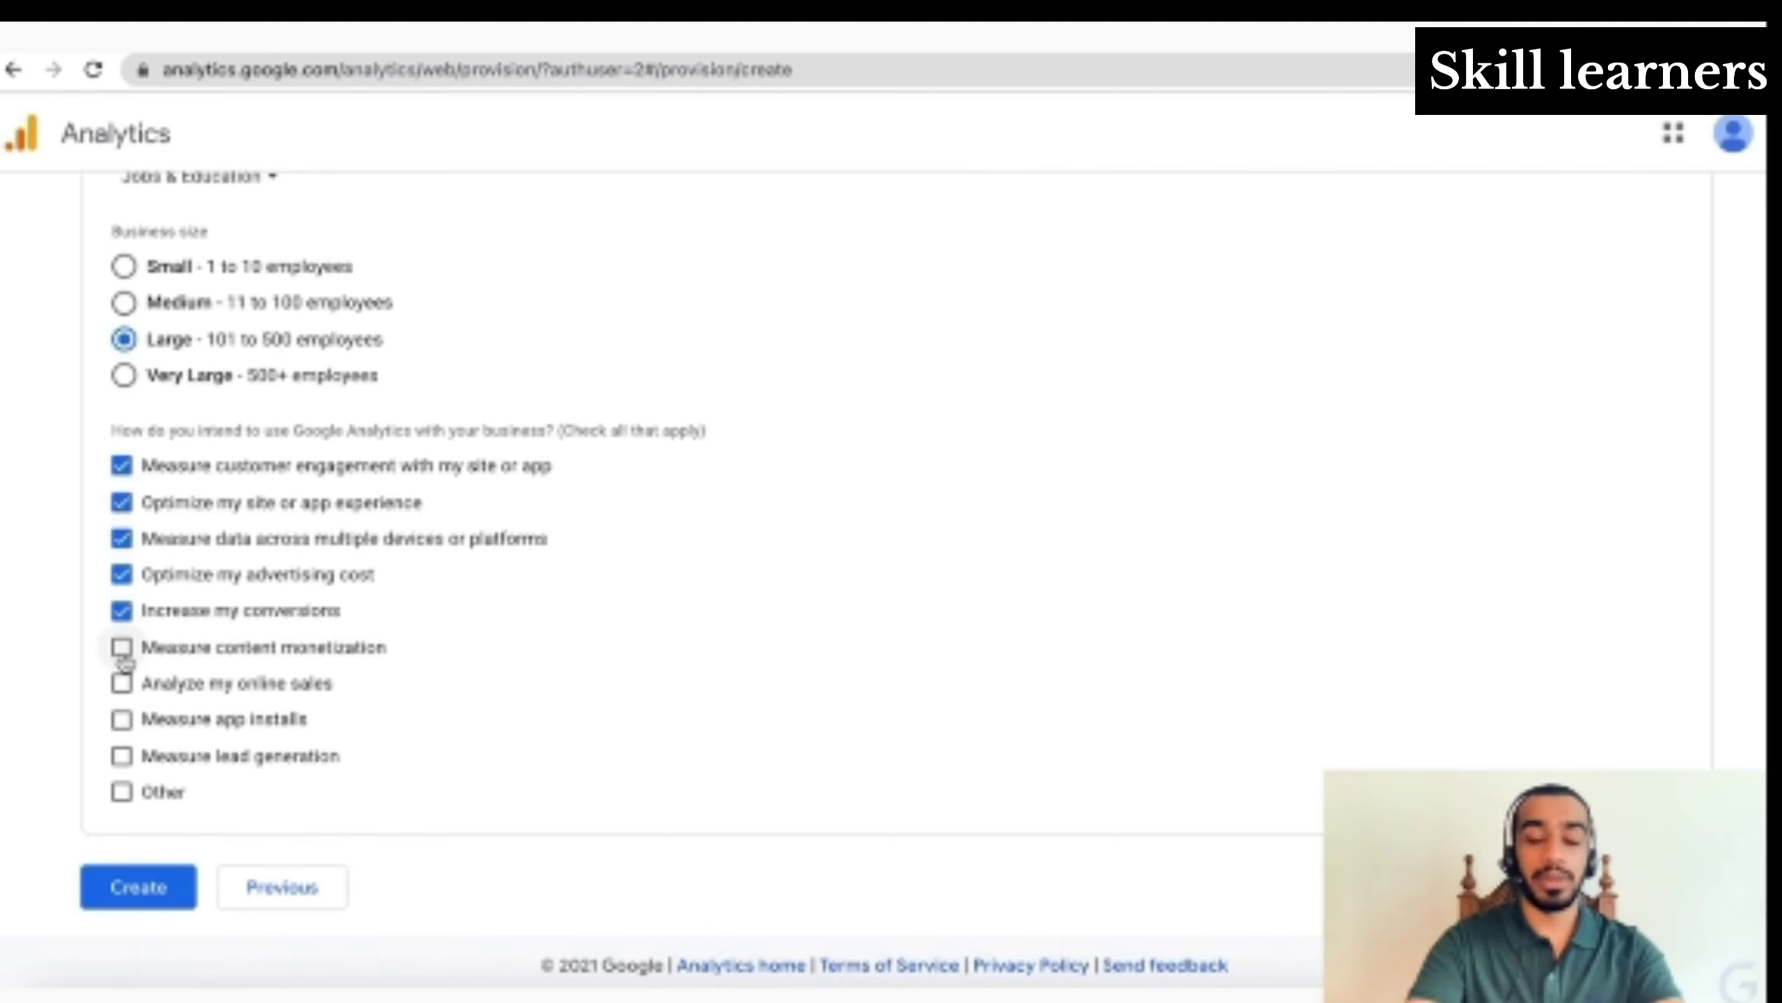
{"action": "left_click", "coordinate": [122, 651]}
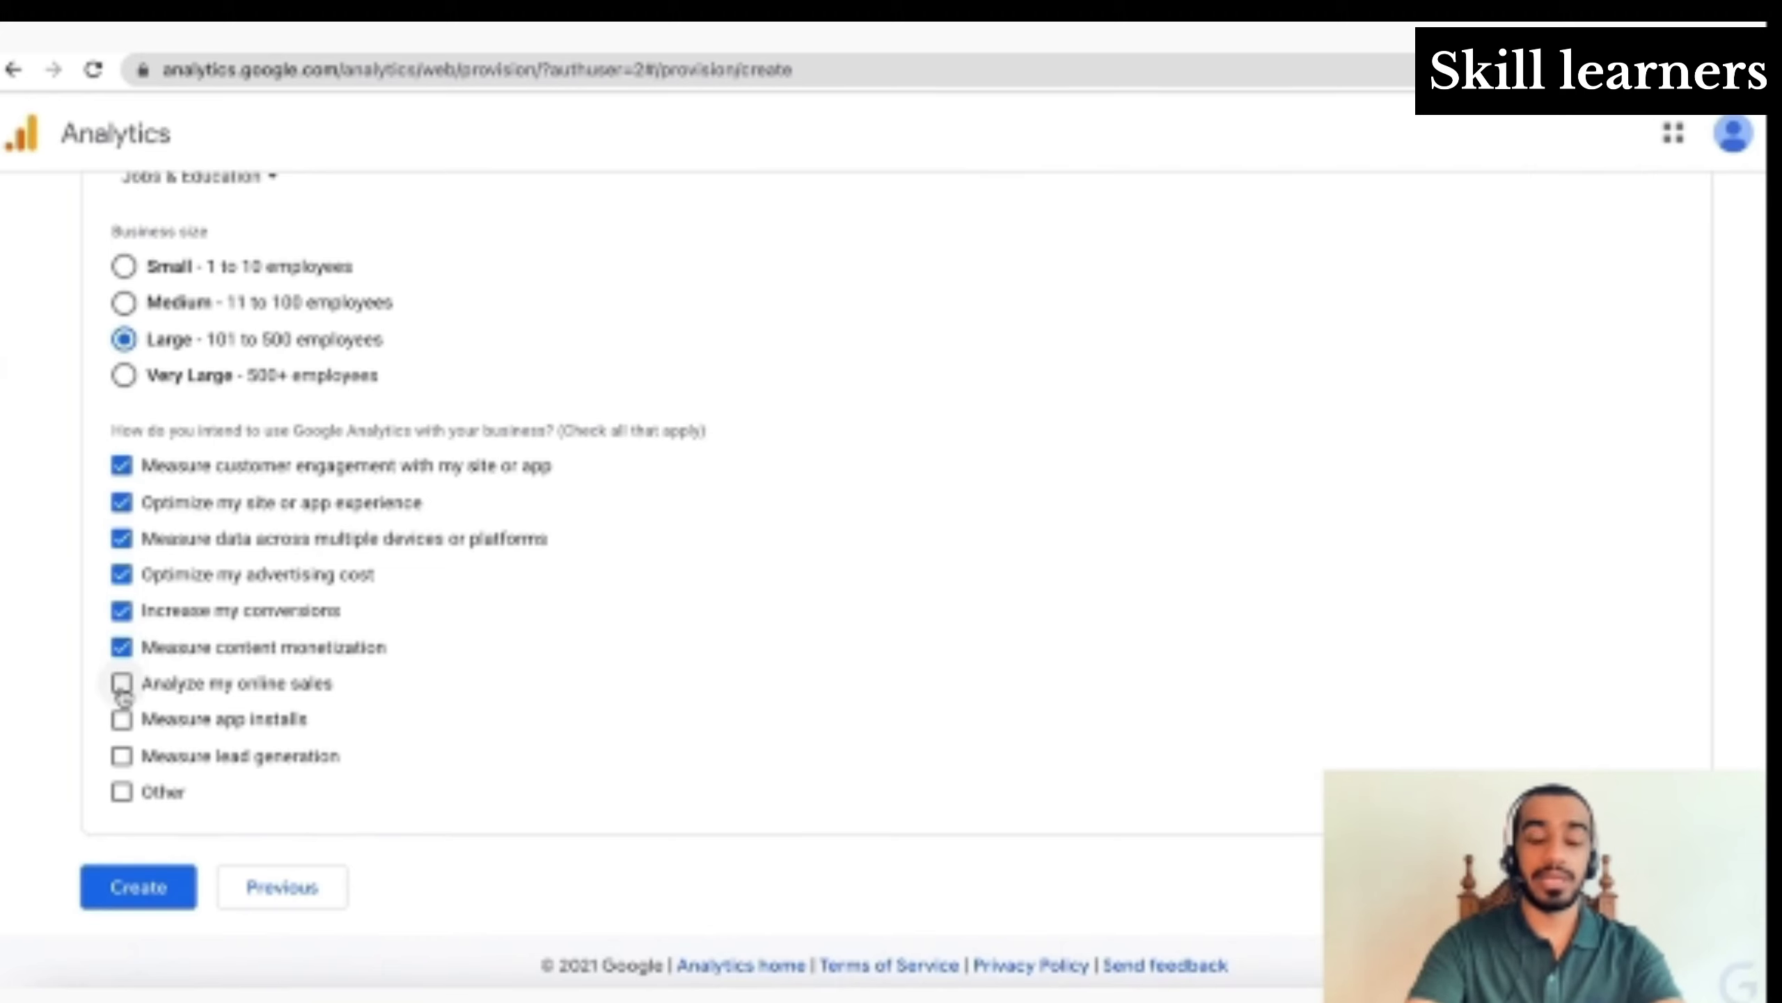
{"action": "left_click", "coordinate": [122, 685]}
{"action": "left_click", "coordinate": [121, 721]}
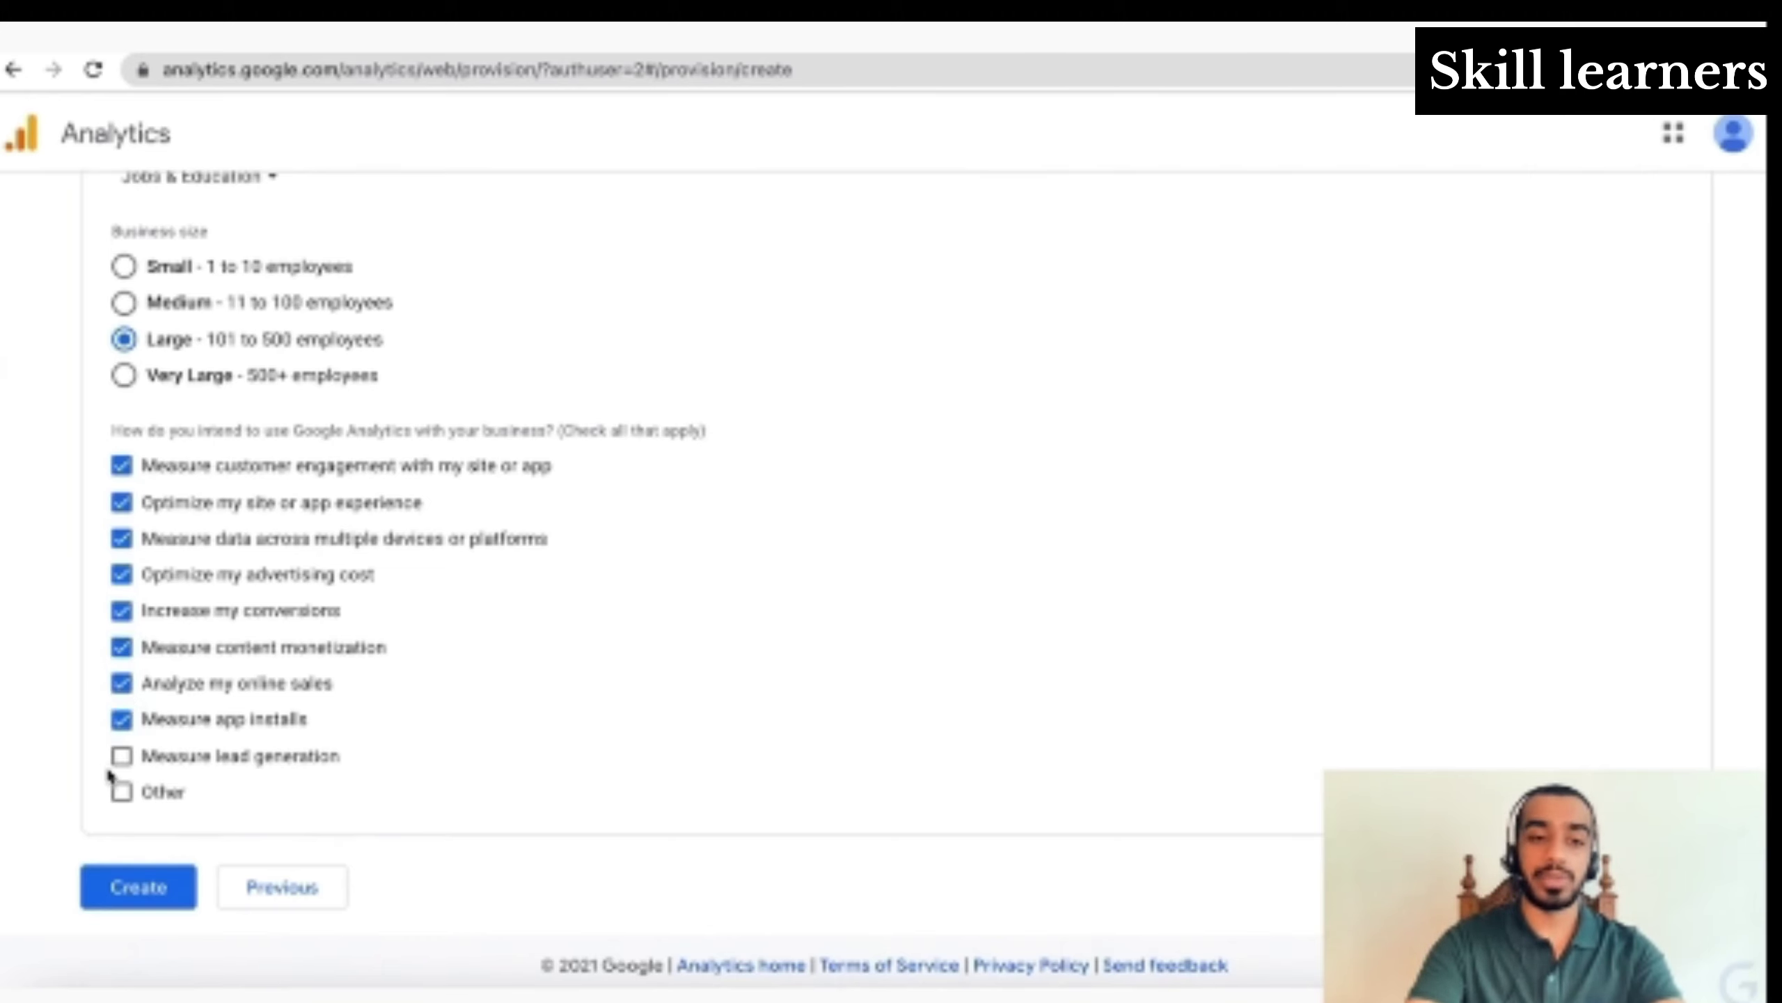
{"action": "left_click", "coordinate": [116, 762]}
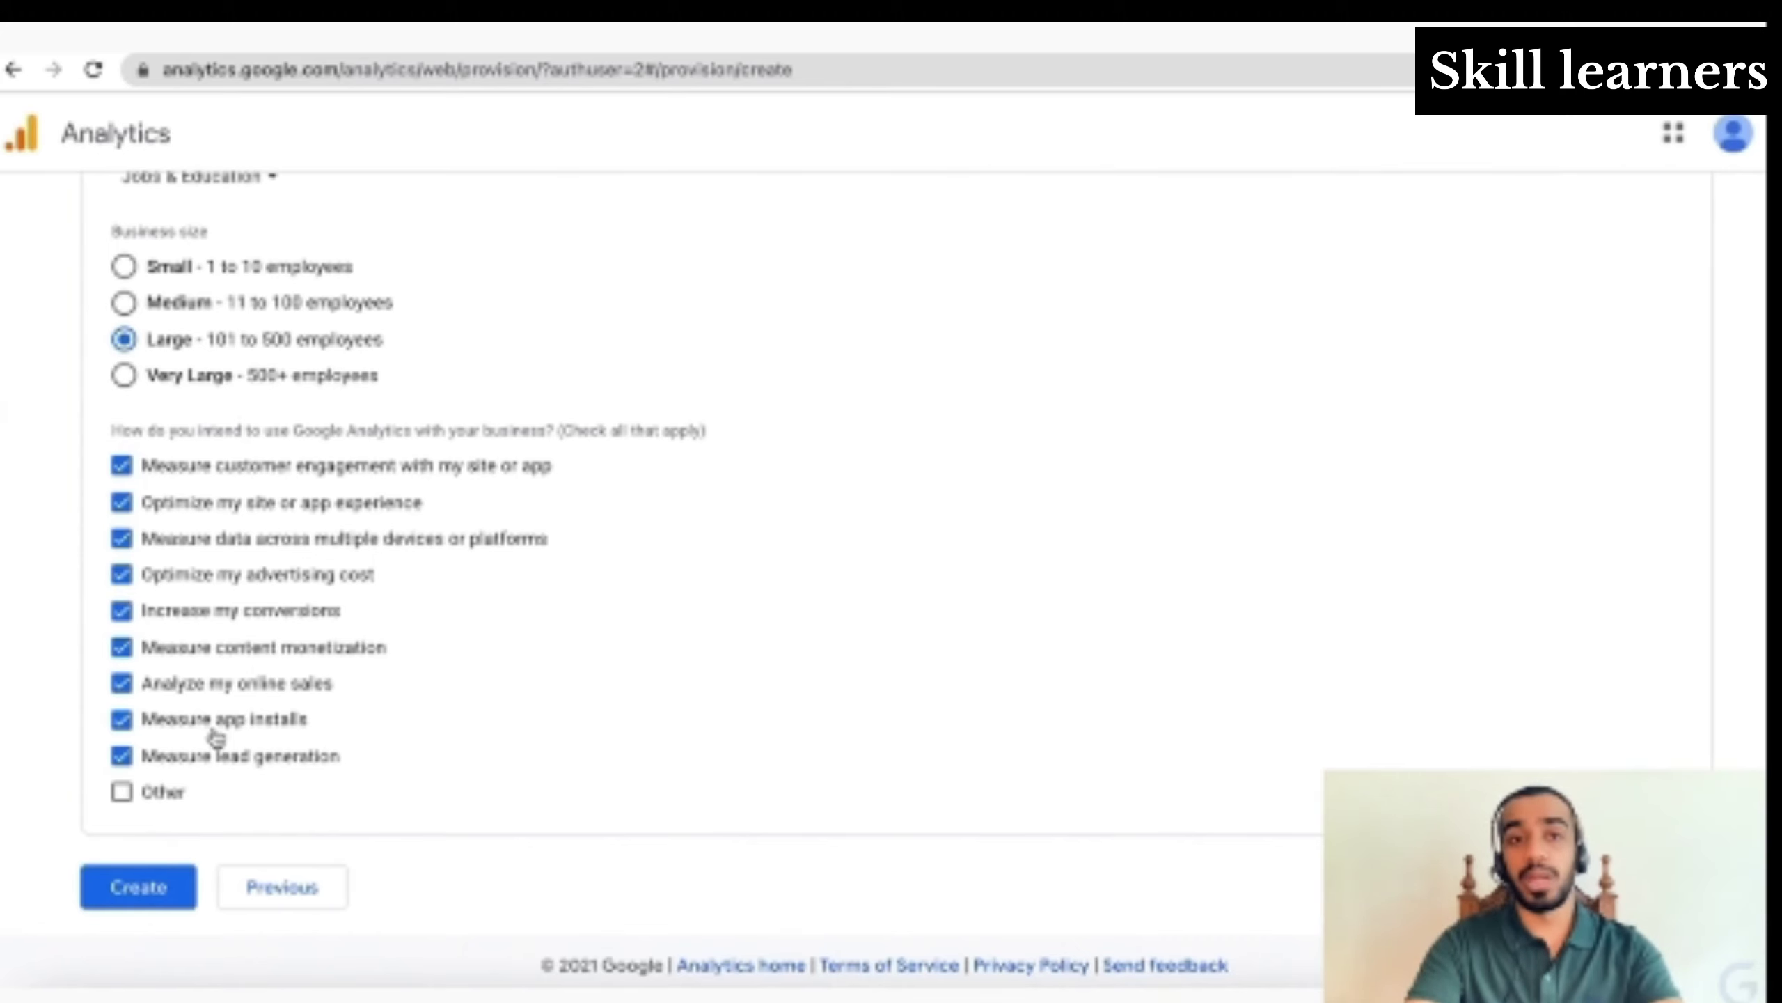
Submit the account setup and set the Terms of Service country to India
{"action": "left_click", "coordinate": [167, 906]}
{"action": "left_click", "coordinate": [626, 248]}
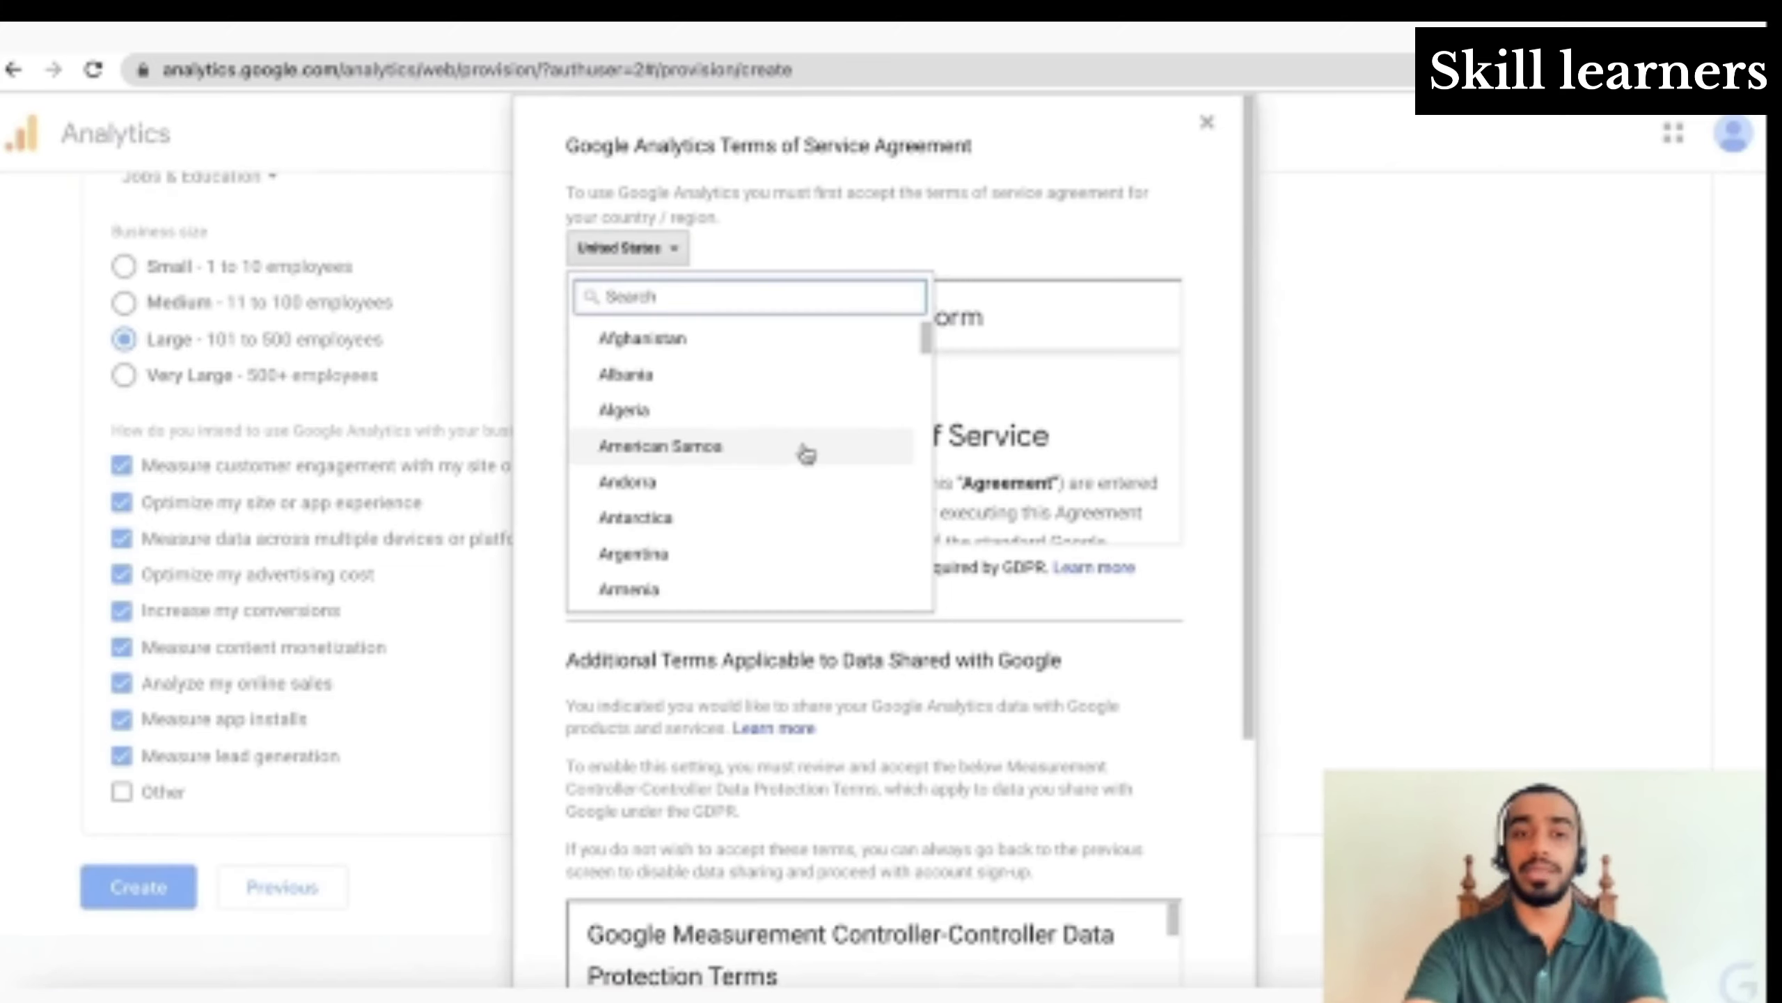
{"action": "type", "text": "ind"}
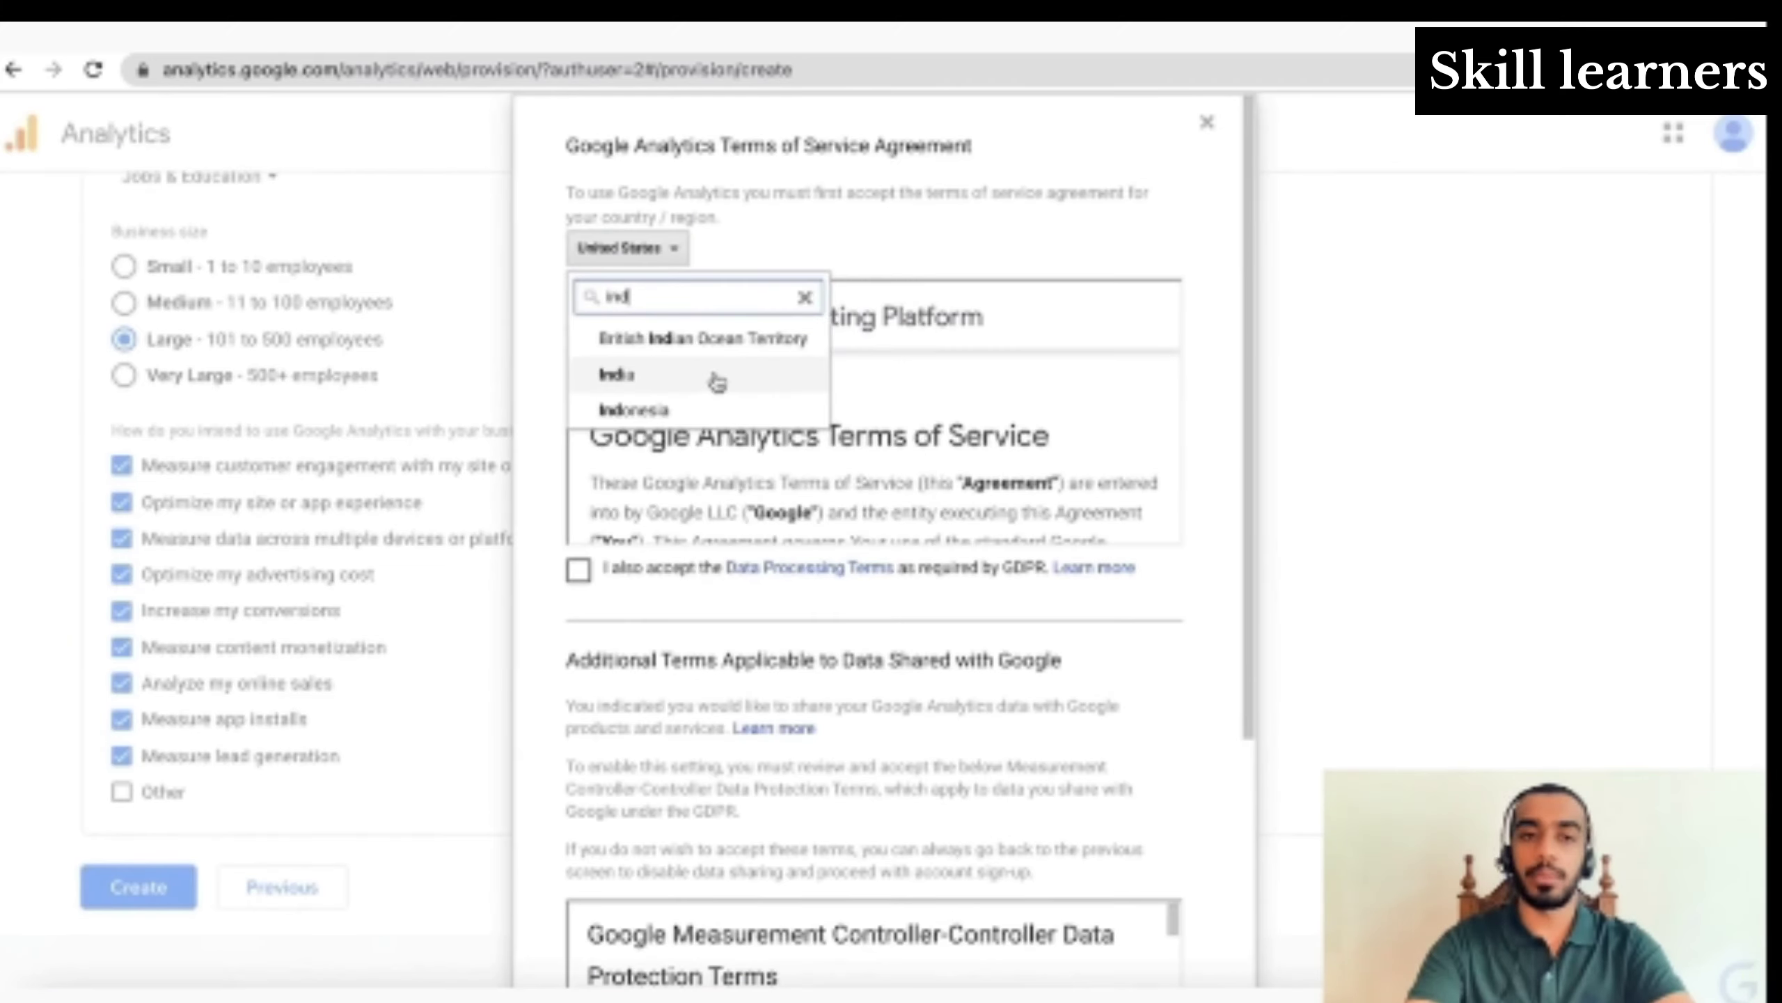
{"action": "left_click", "coordinate": [716, 383]}
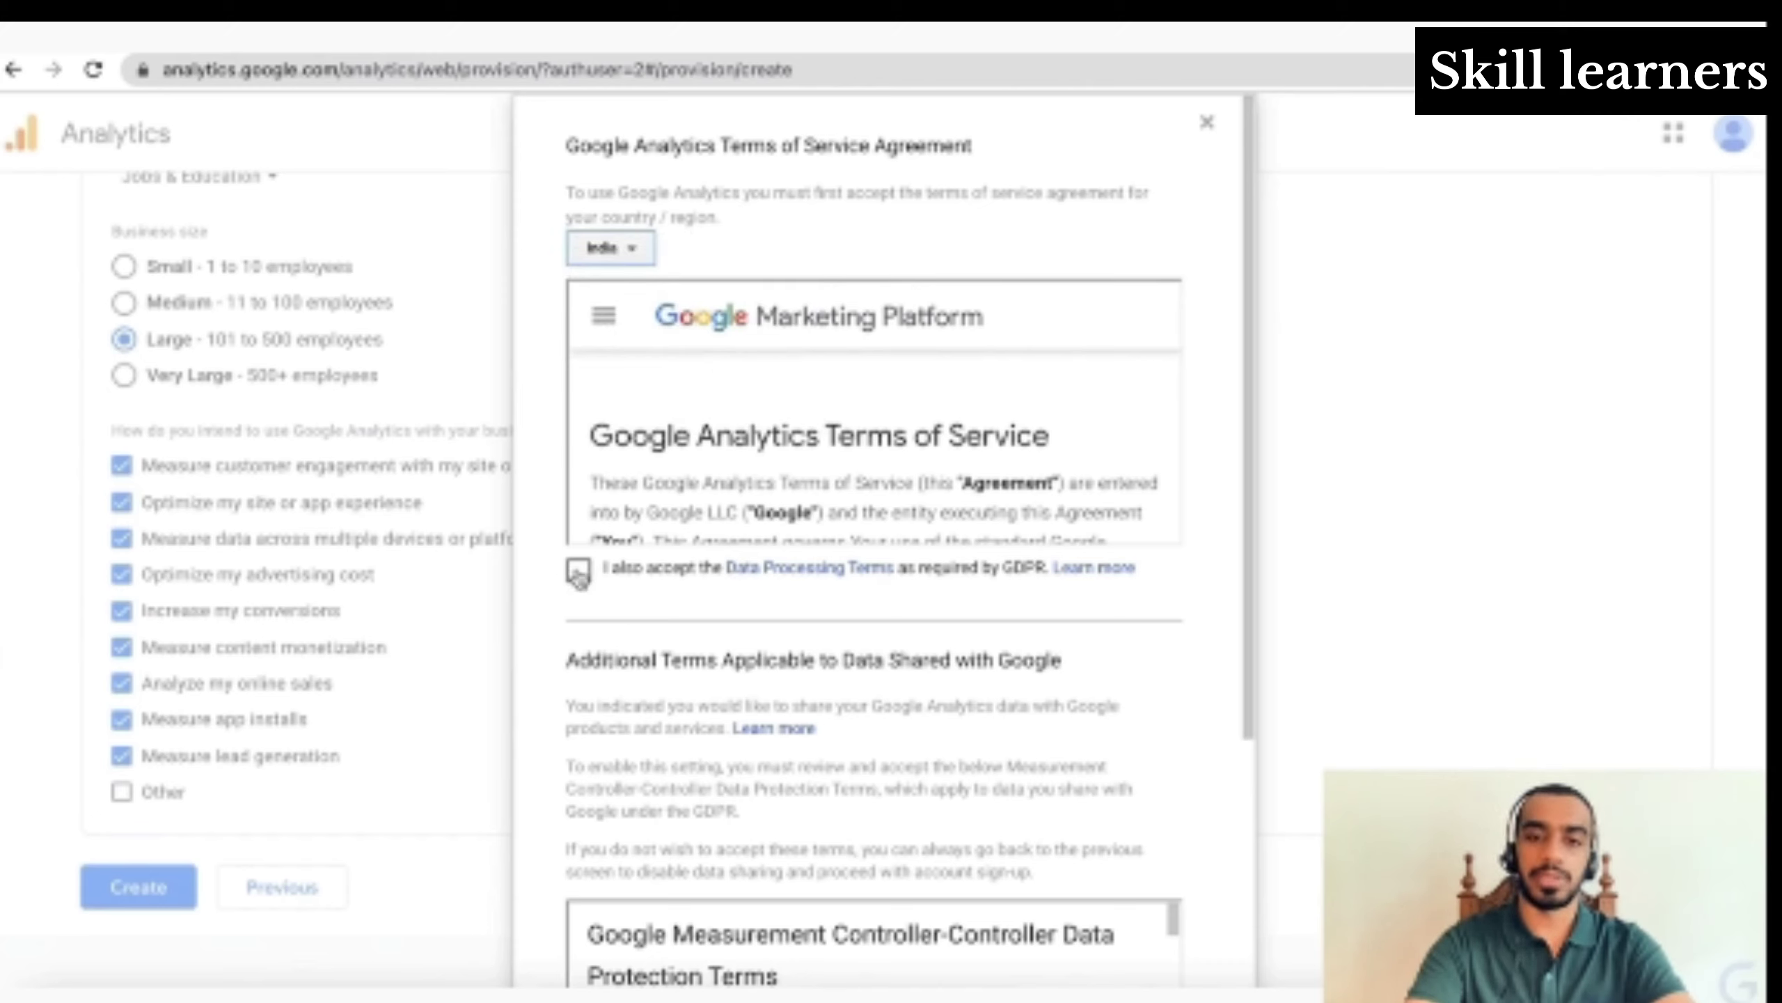
Accept the Data Processing Terms and the Measurement Controller-Controller Data Protection Terms, and agree to the Terms of Service
{"action": "left_click", "coordinate": [578, 570]}
{"action": "scroll", "coordinate": [752, 669], "scroll_direction": "down", "scroll_amount": 5}
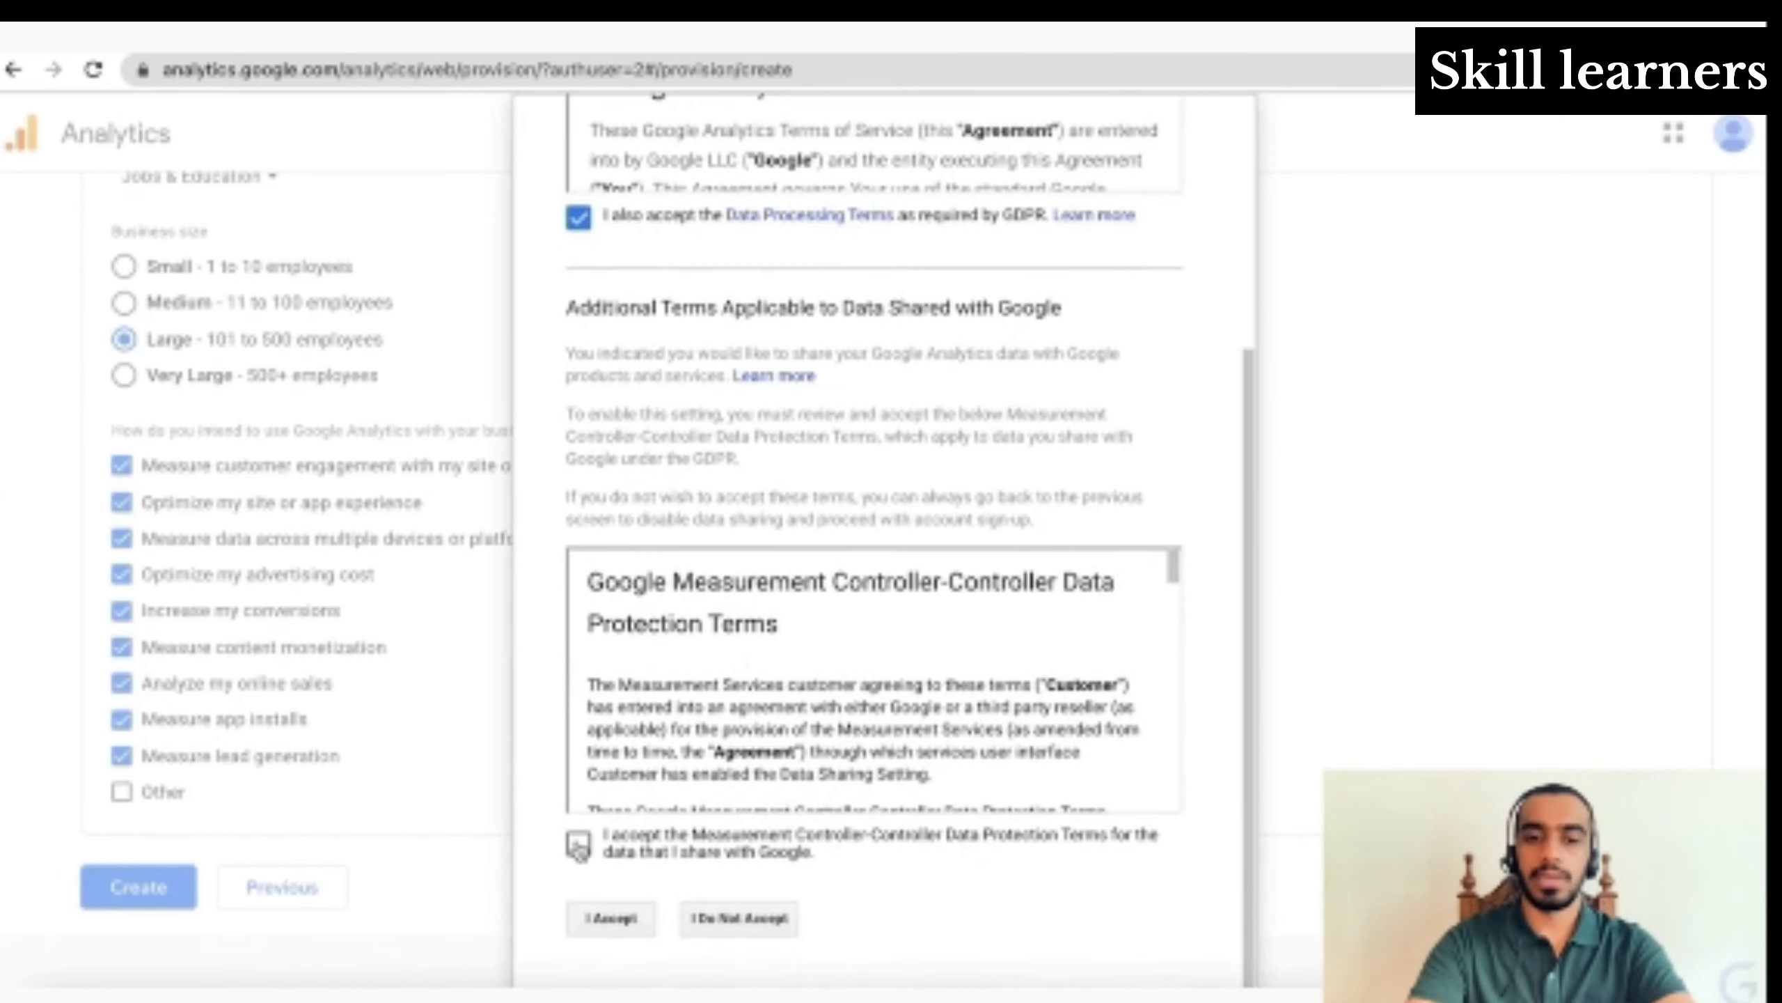
{"action": "left_click", "coordinate": [582, 850]}
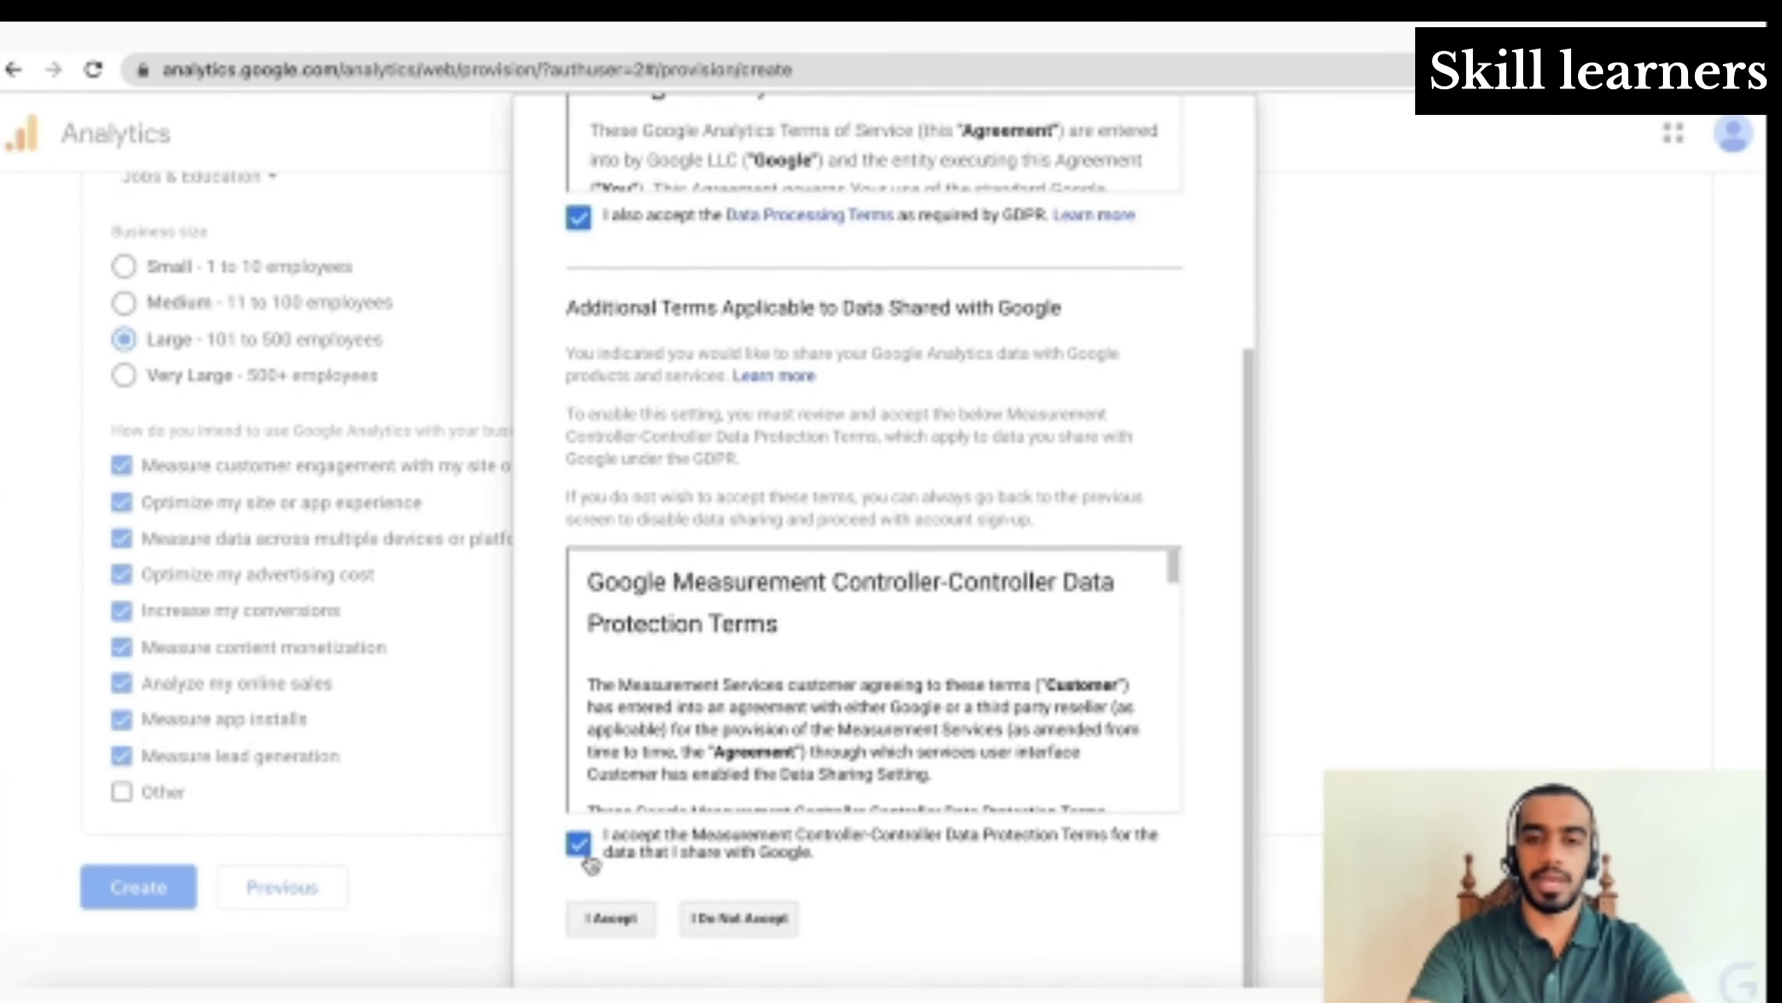
{"action": "left_click", "coordinate": [632, 921]}
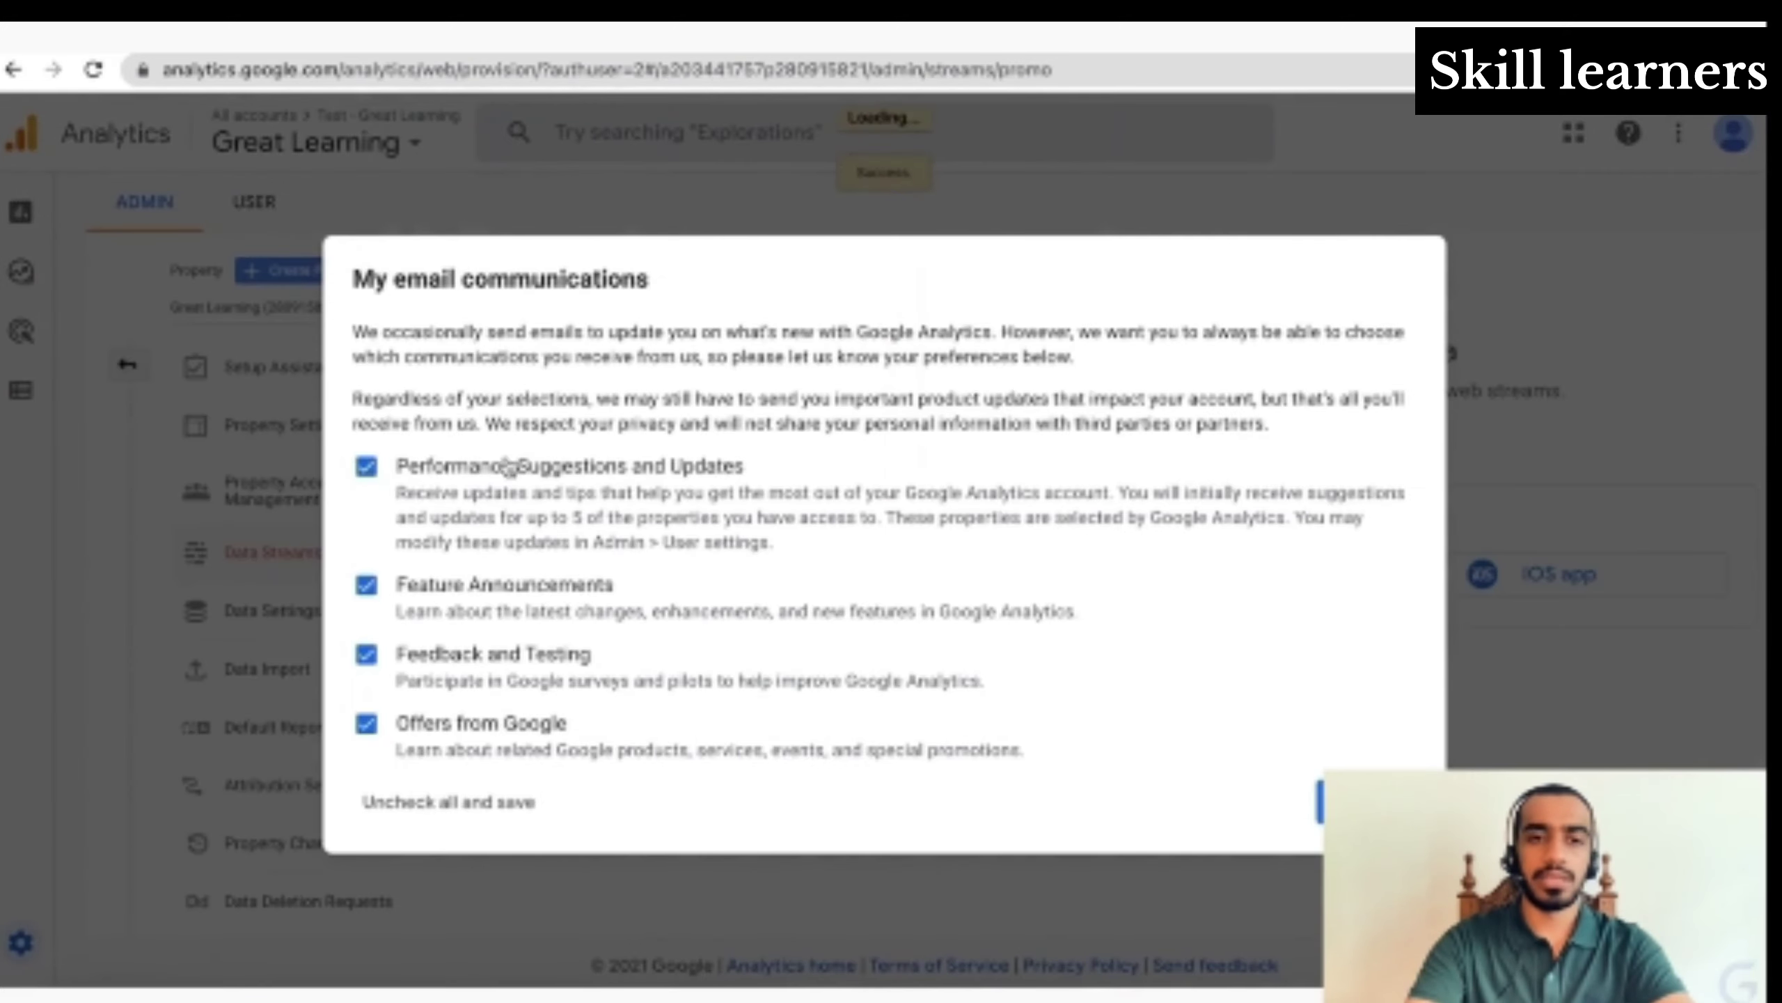
Opt out of Feedback and Testing and Offers from Google emails, keeping the other two options, and save the email preferences
{"action": "left_click", "coordinate": [367, 727]}
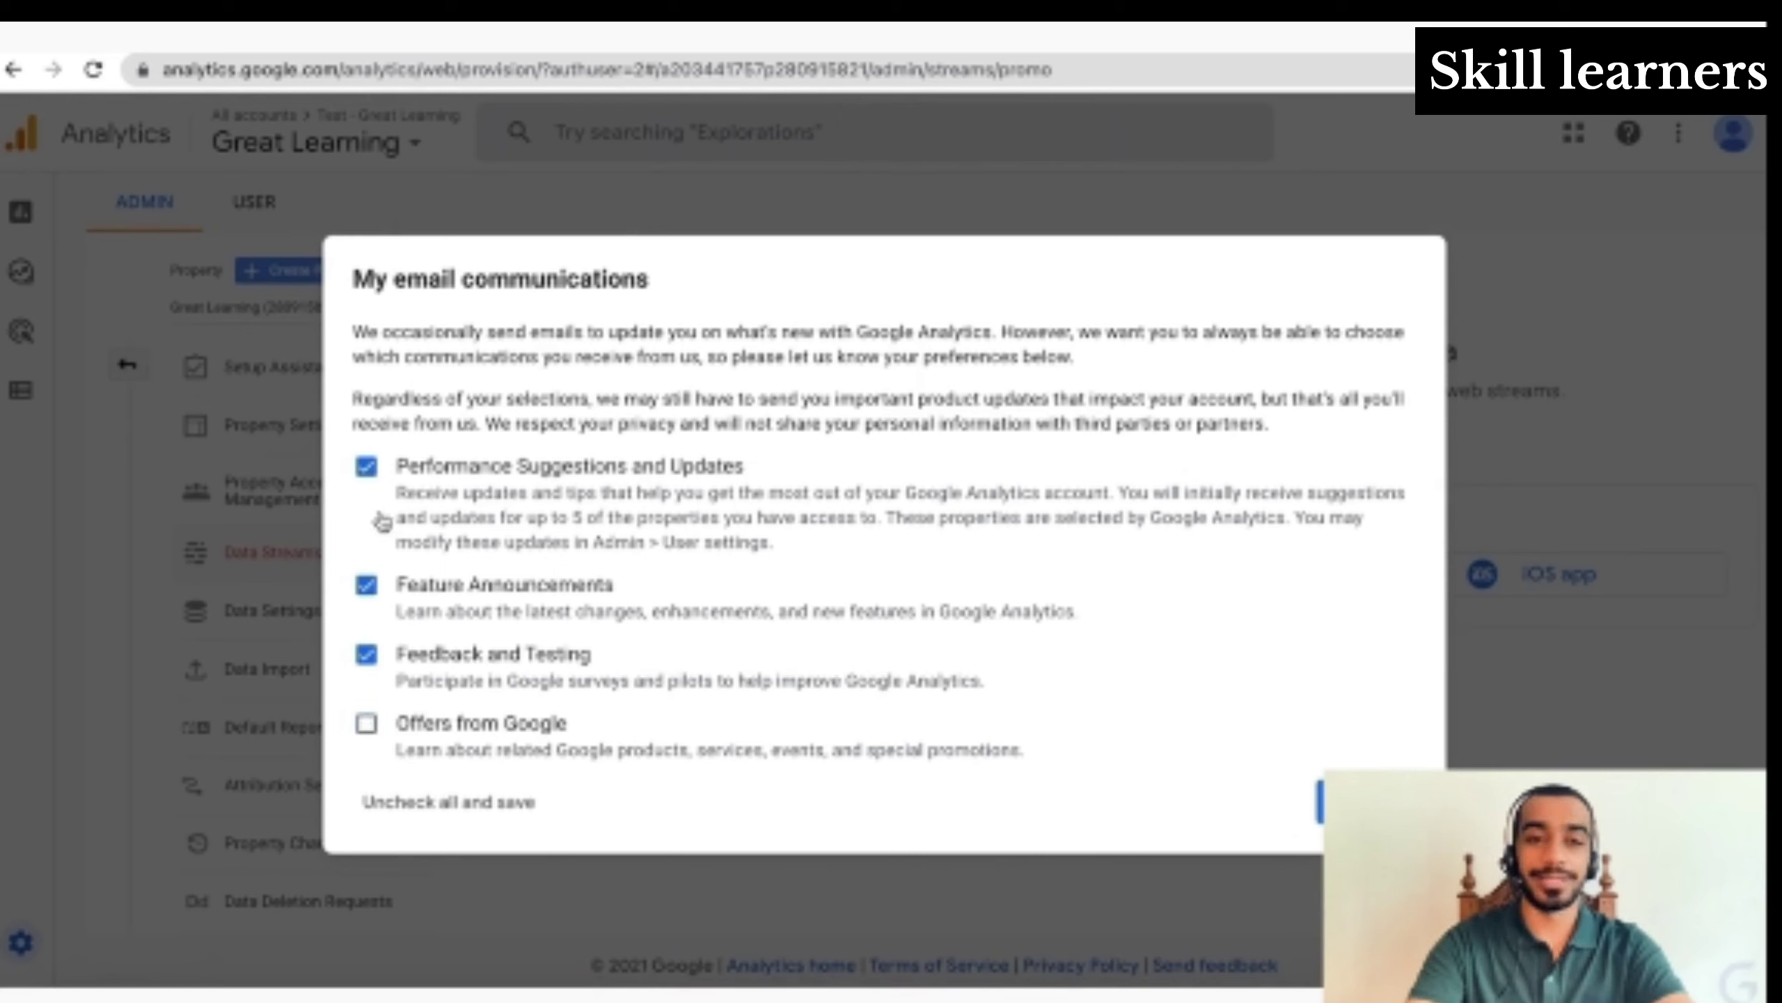
{"action": "left_click", "coordinate": [367, 466]}
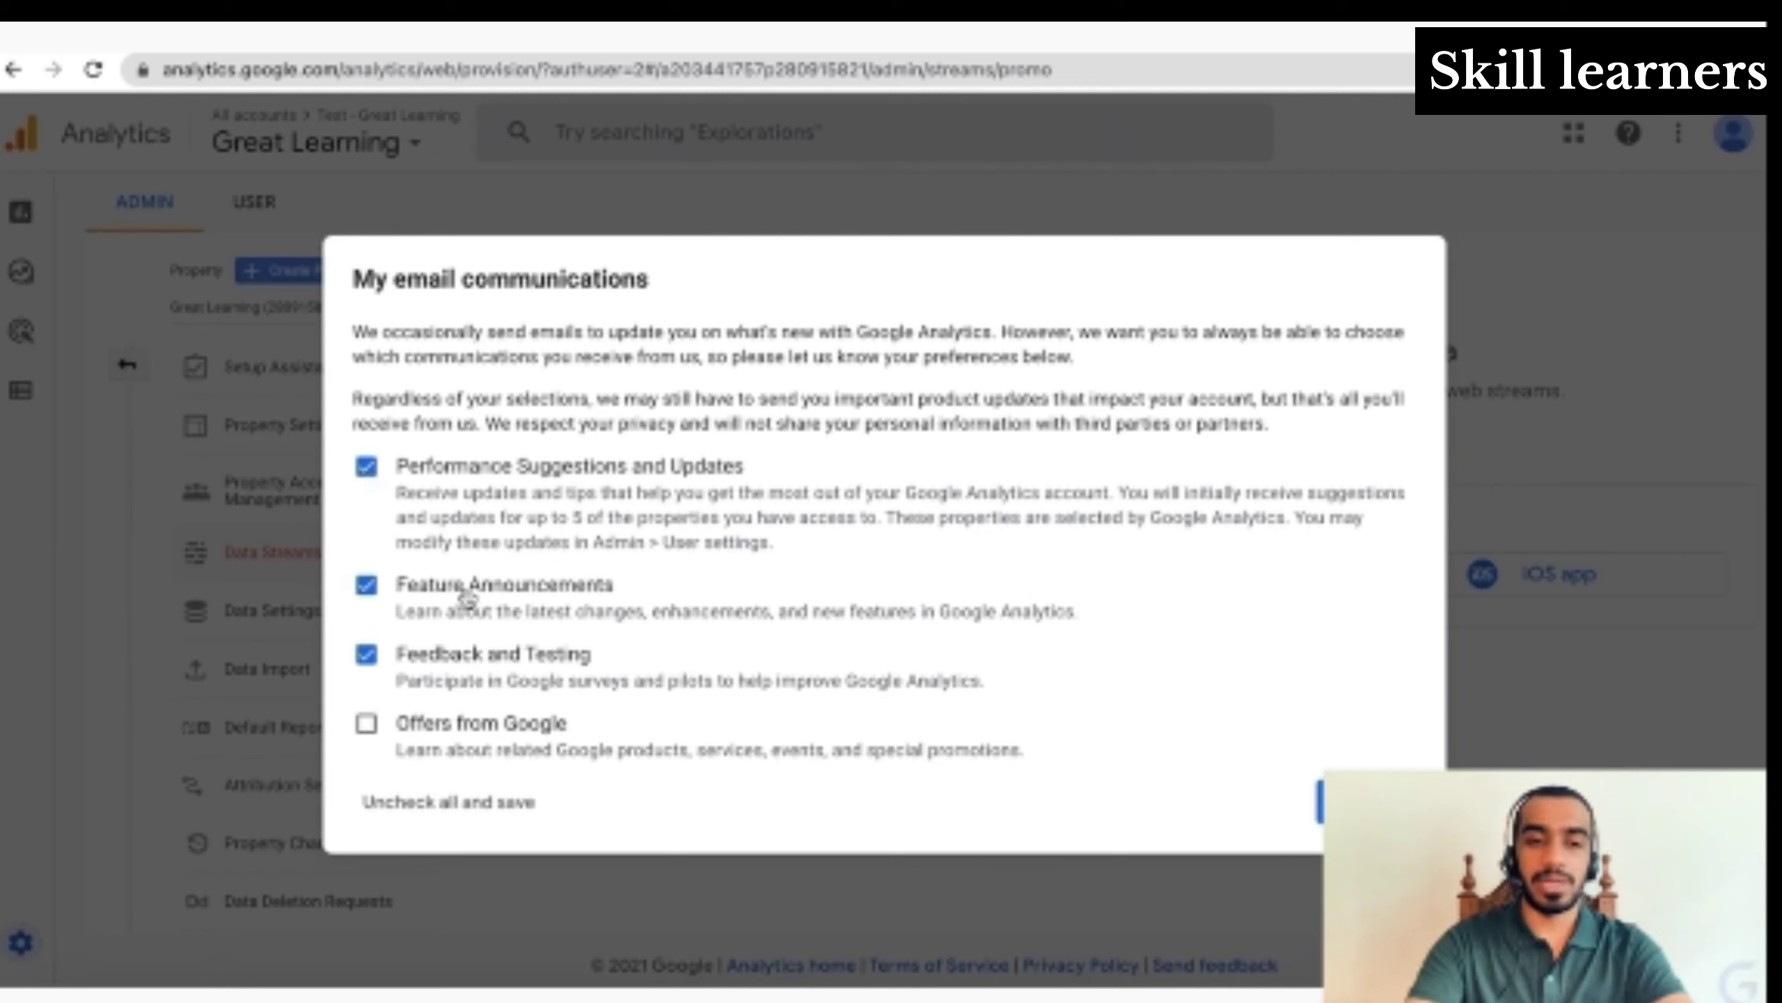
{"action": "left_click", "coordinate": [366, 660]}
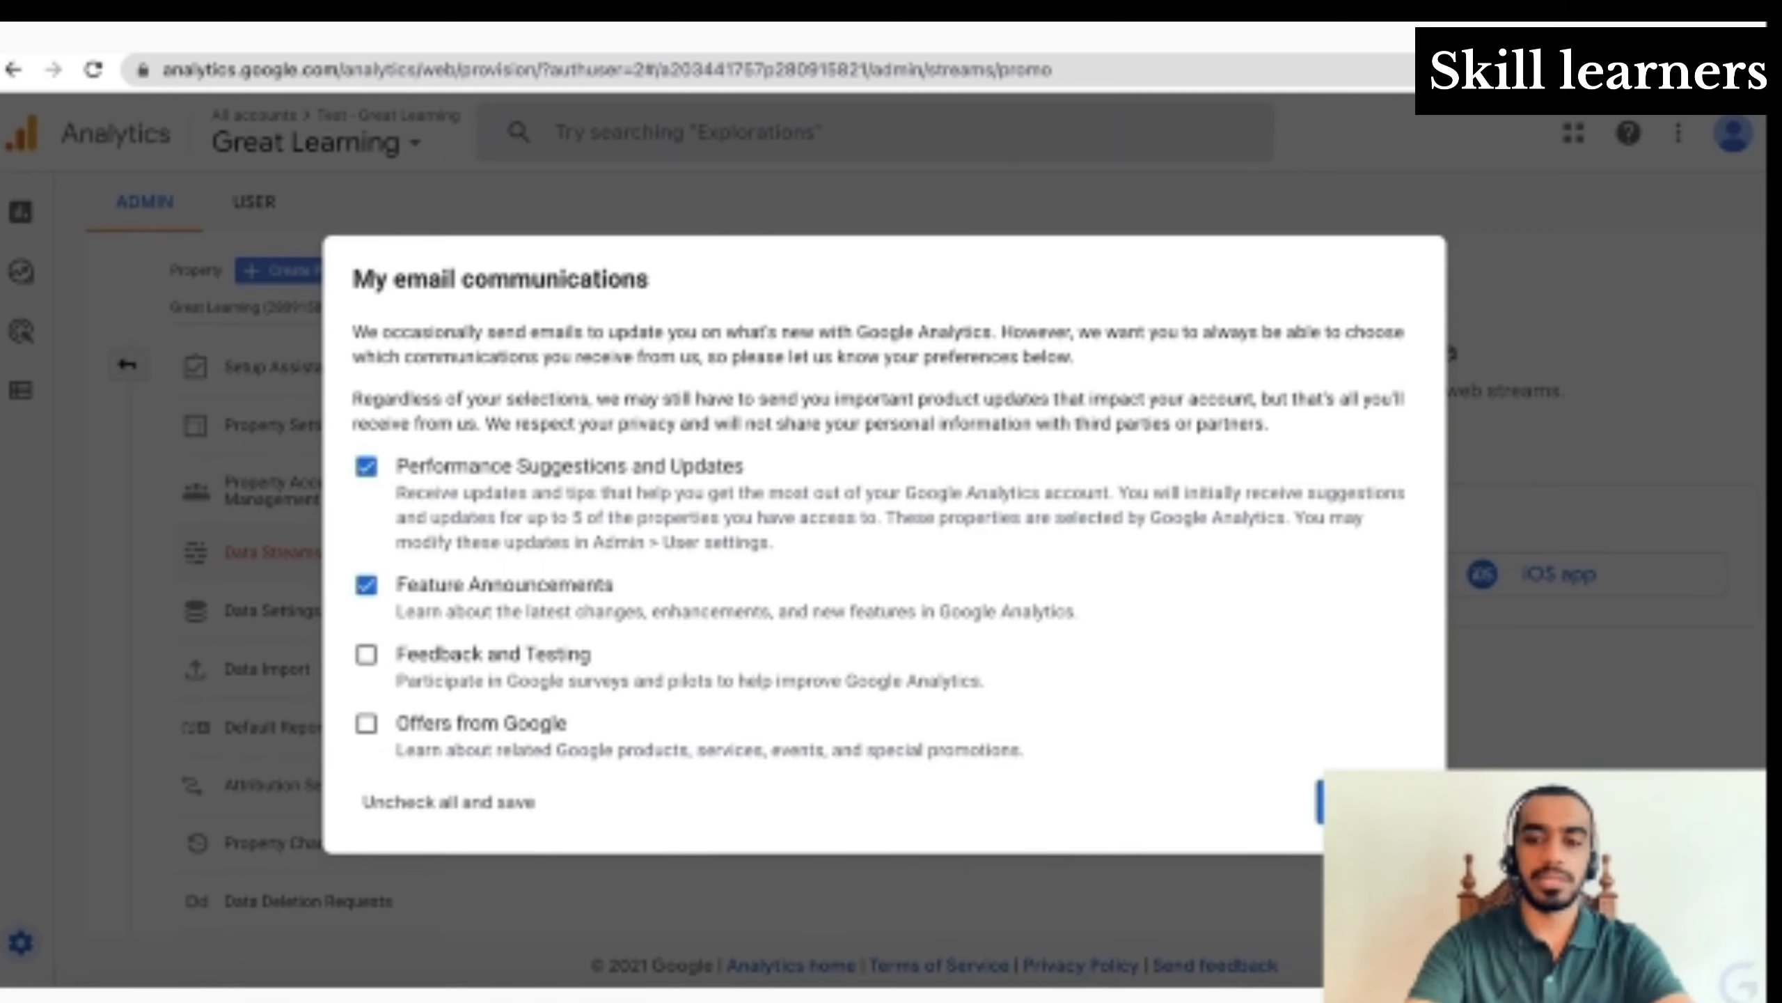
{"action": "left_click", "coordinate": [1361, 802]}
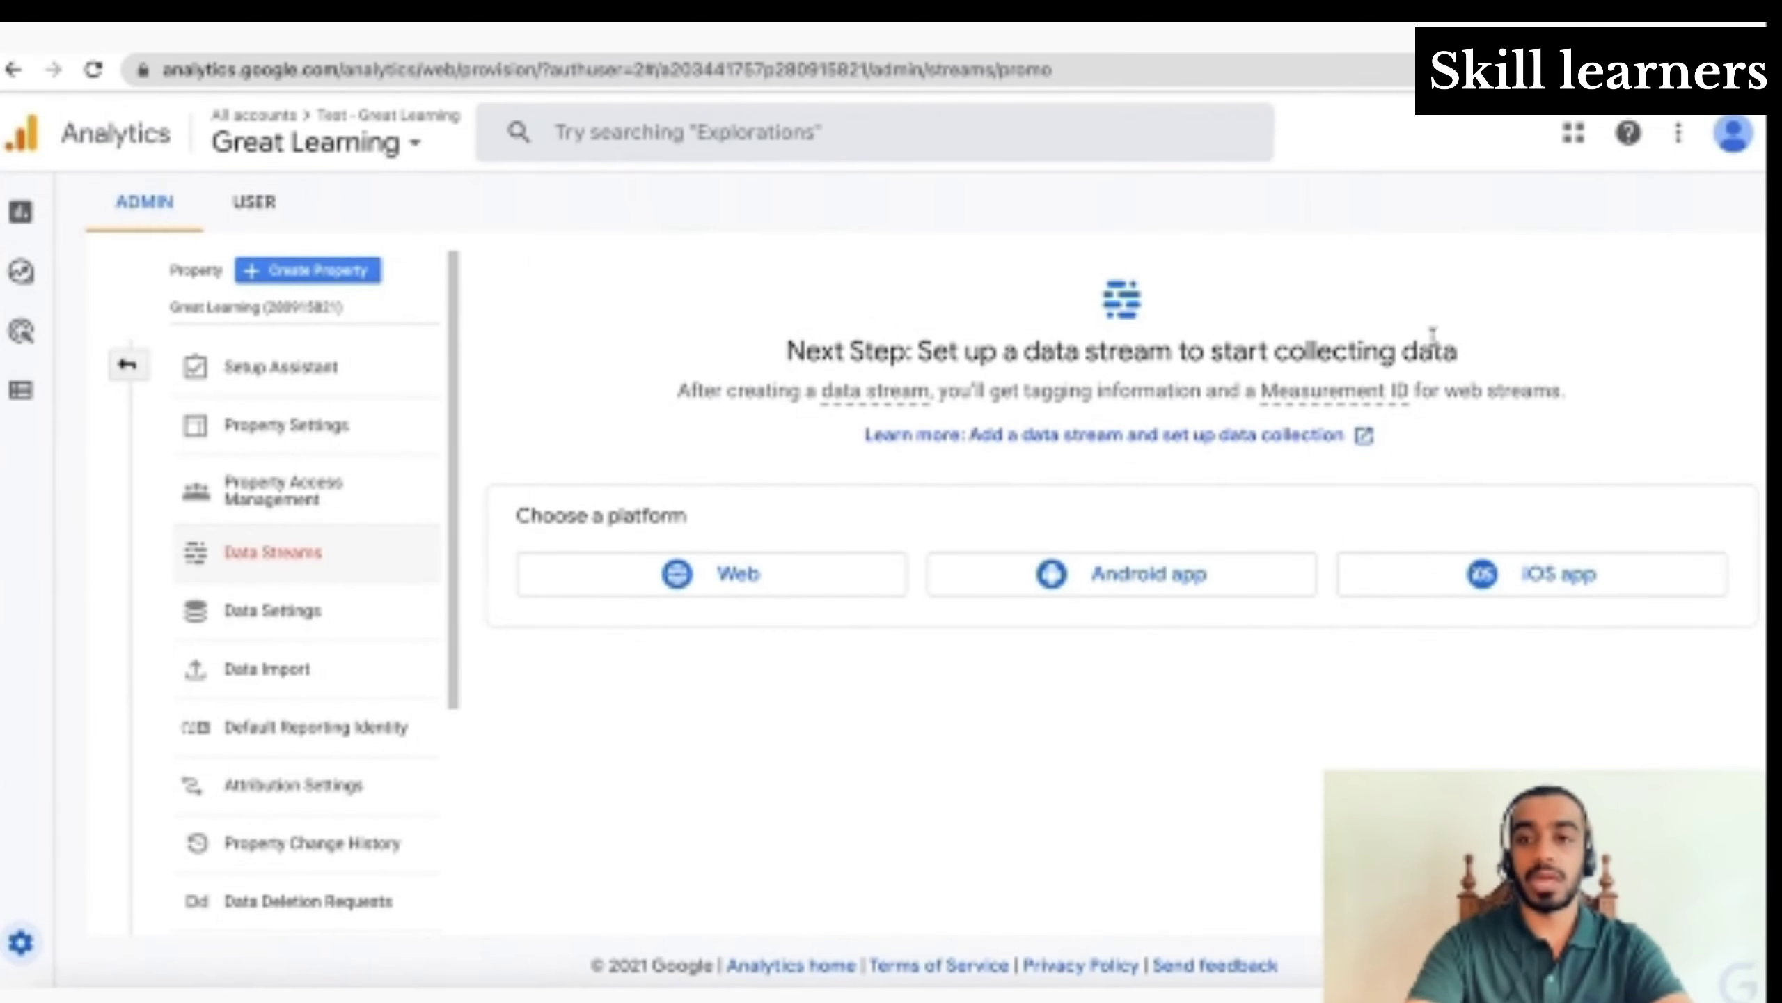
{"action": "left_click", "coordinate": [808, 587]}
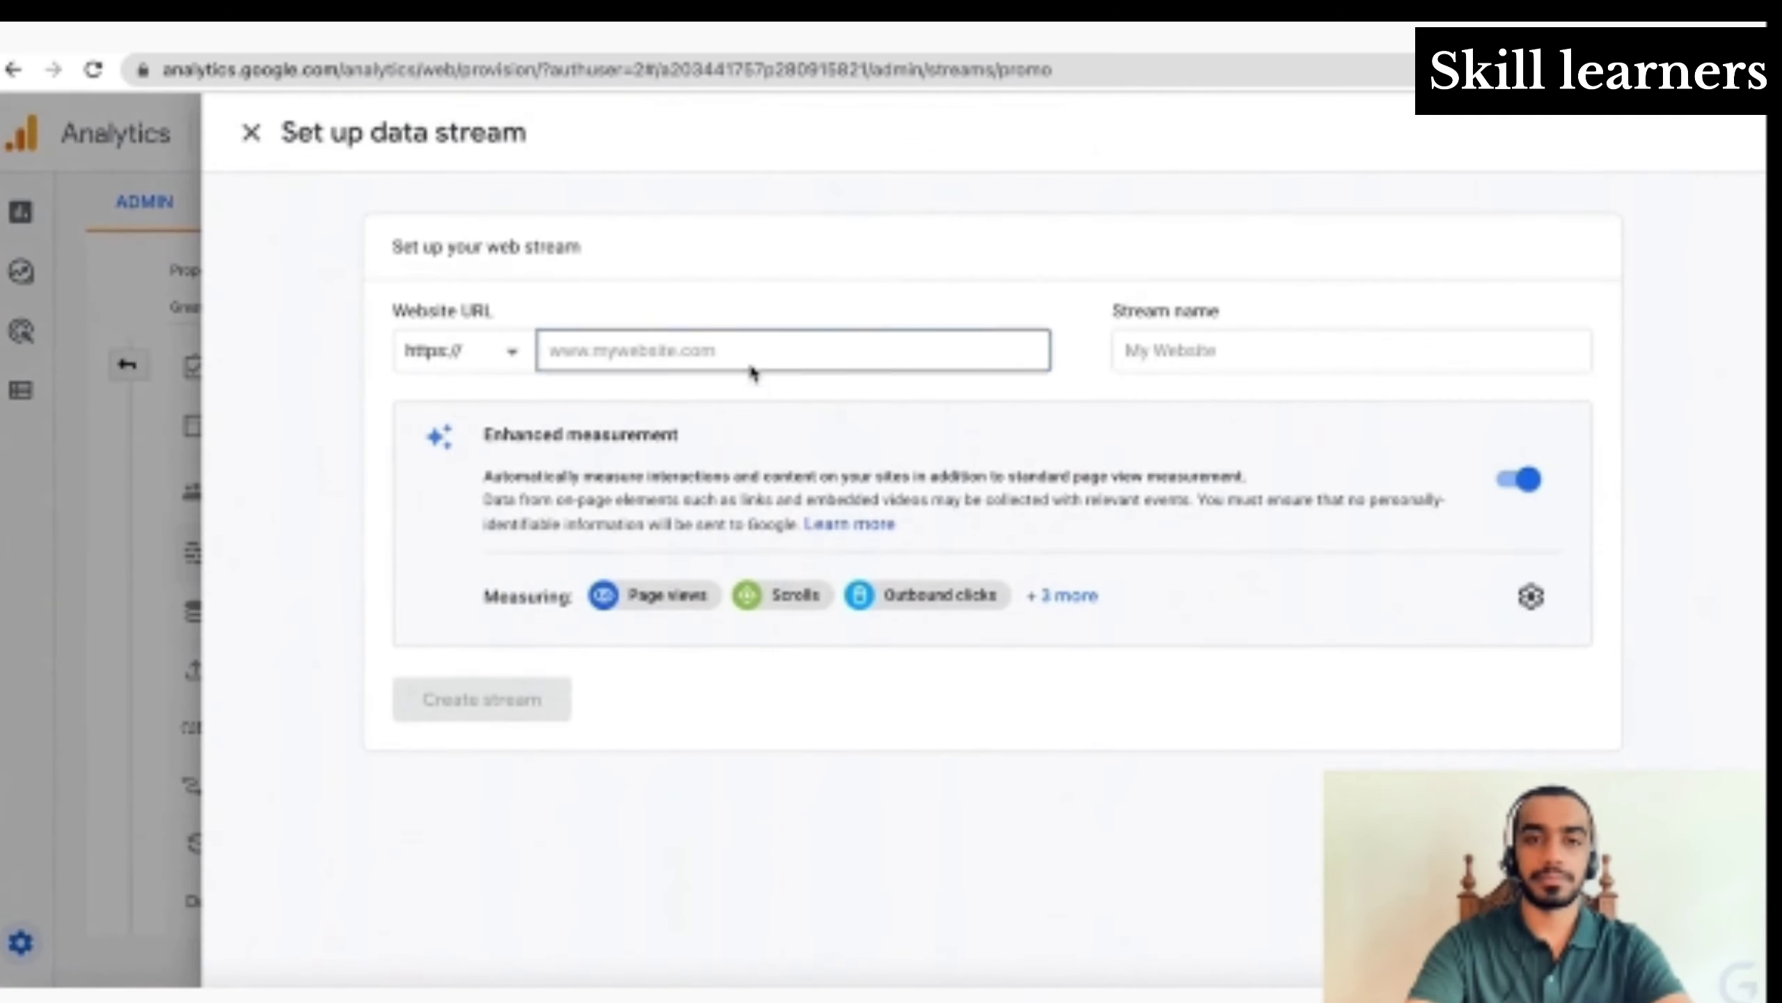
{"action": "left_click", "coordinate": [747, 356]}
{"action": "type", "text": "g"}
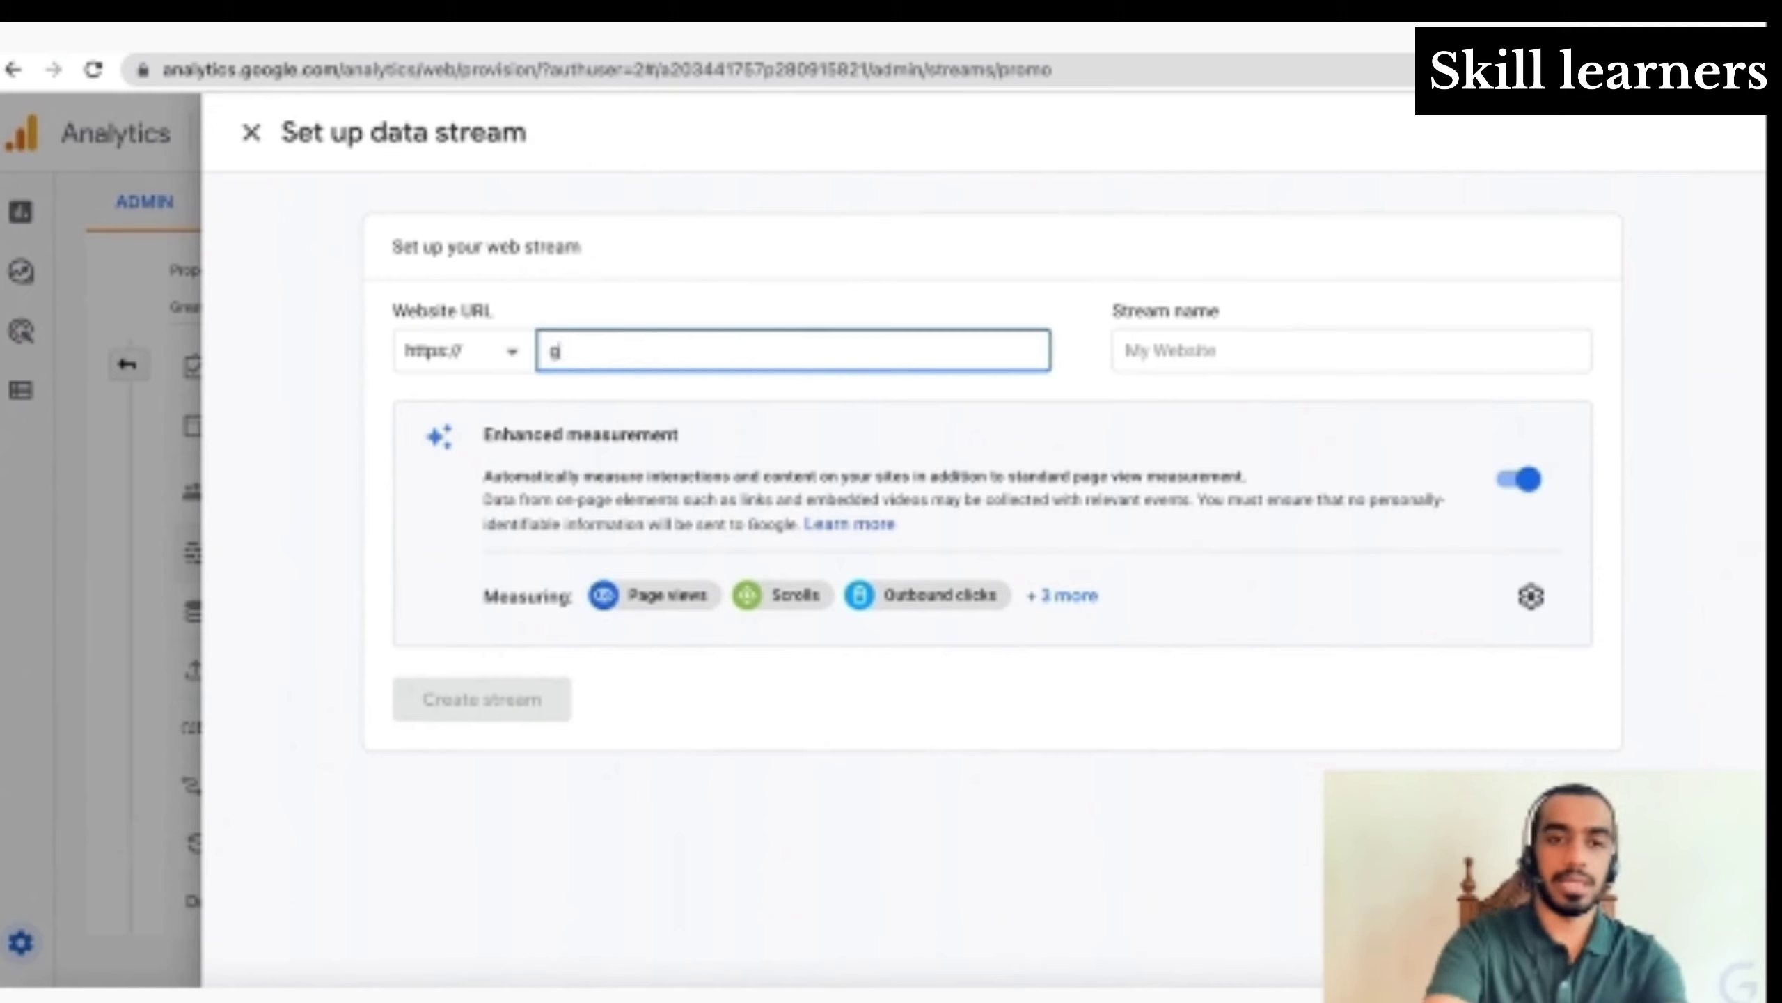
{"action": "type", "text": "reatlearning.in"}
{"action": "left_click", "coordinate": [1182, 350]}
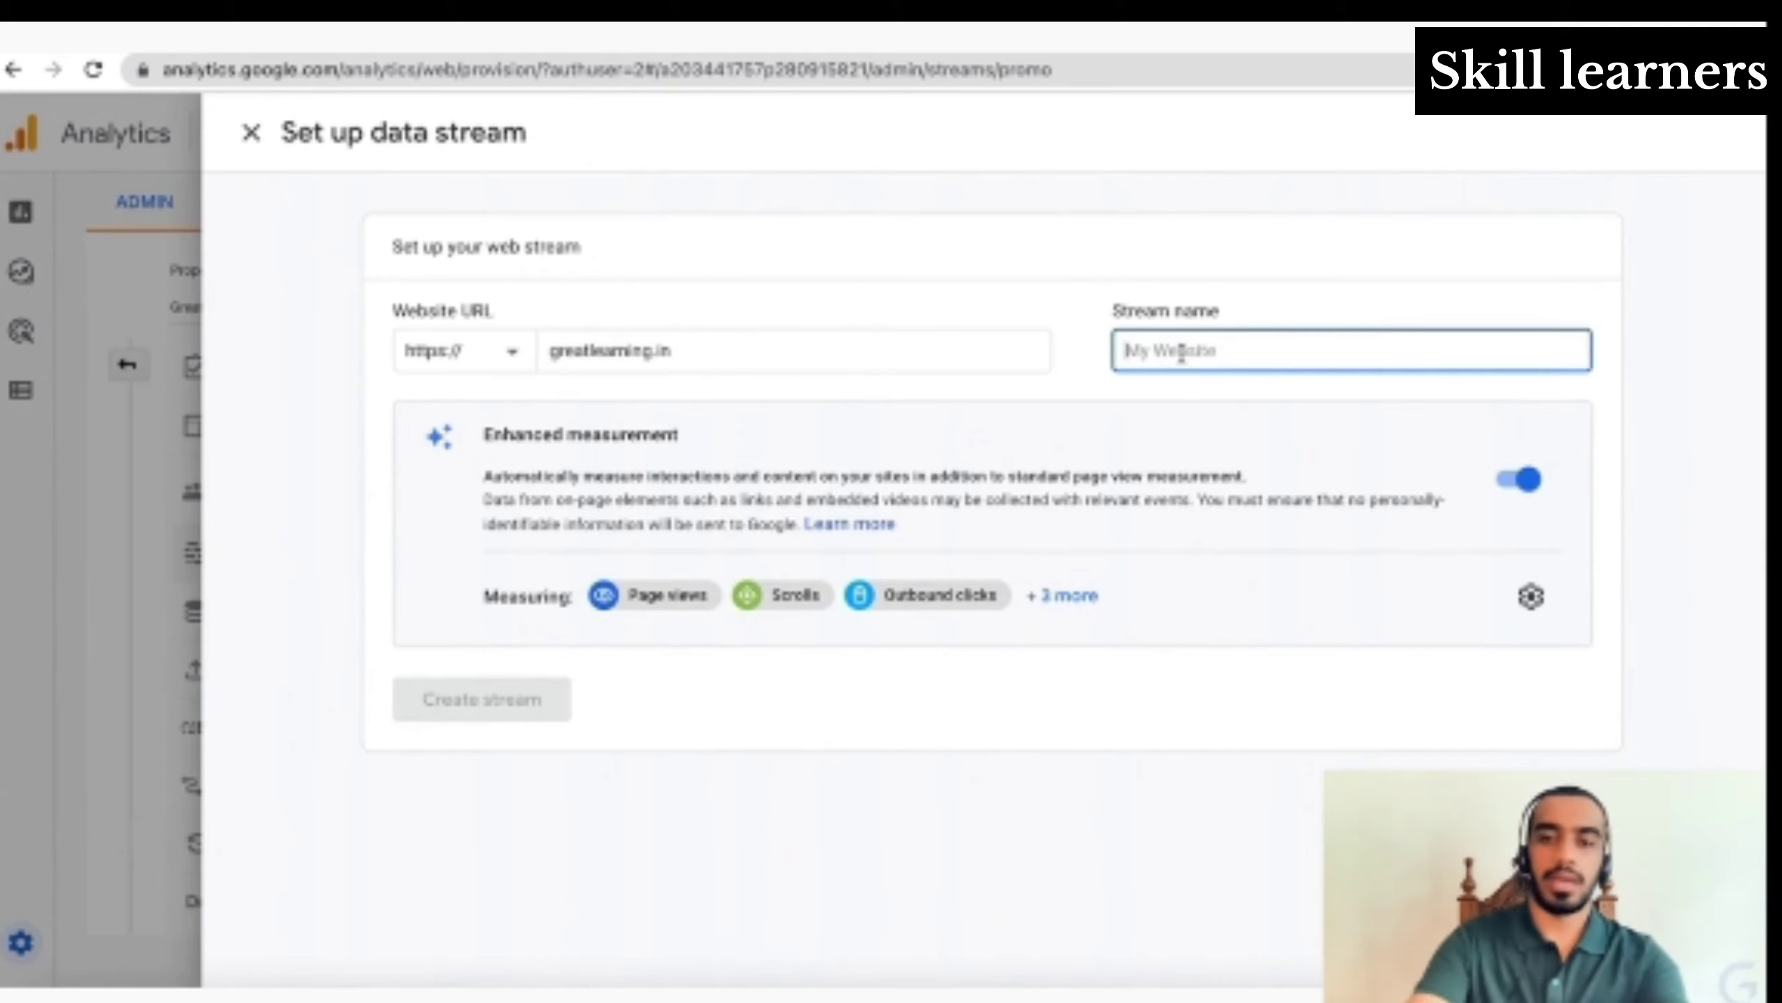
{"action": "type", "text": "Grea"}
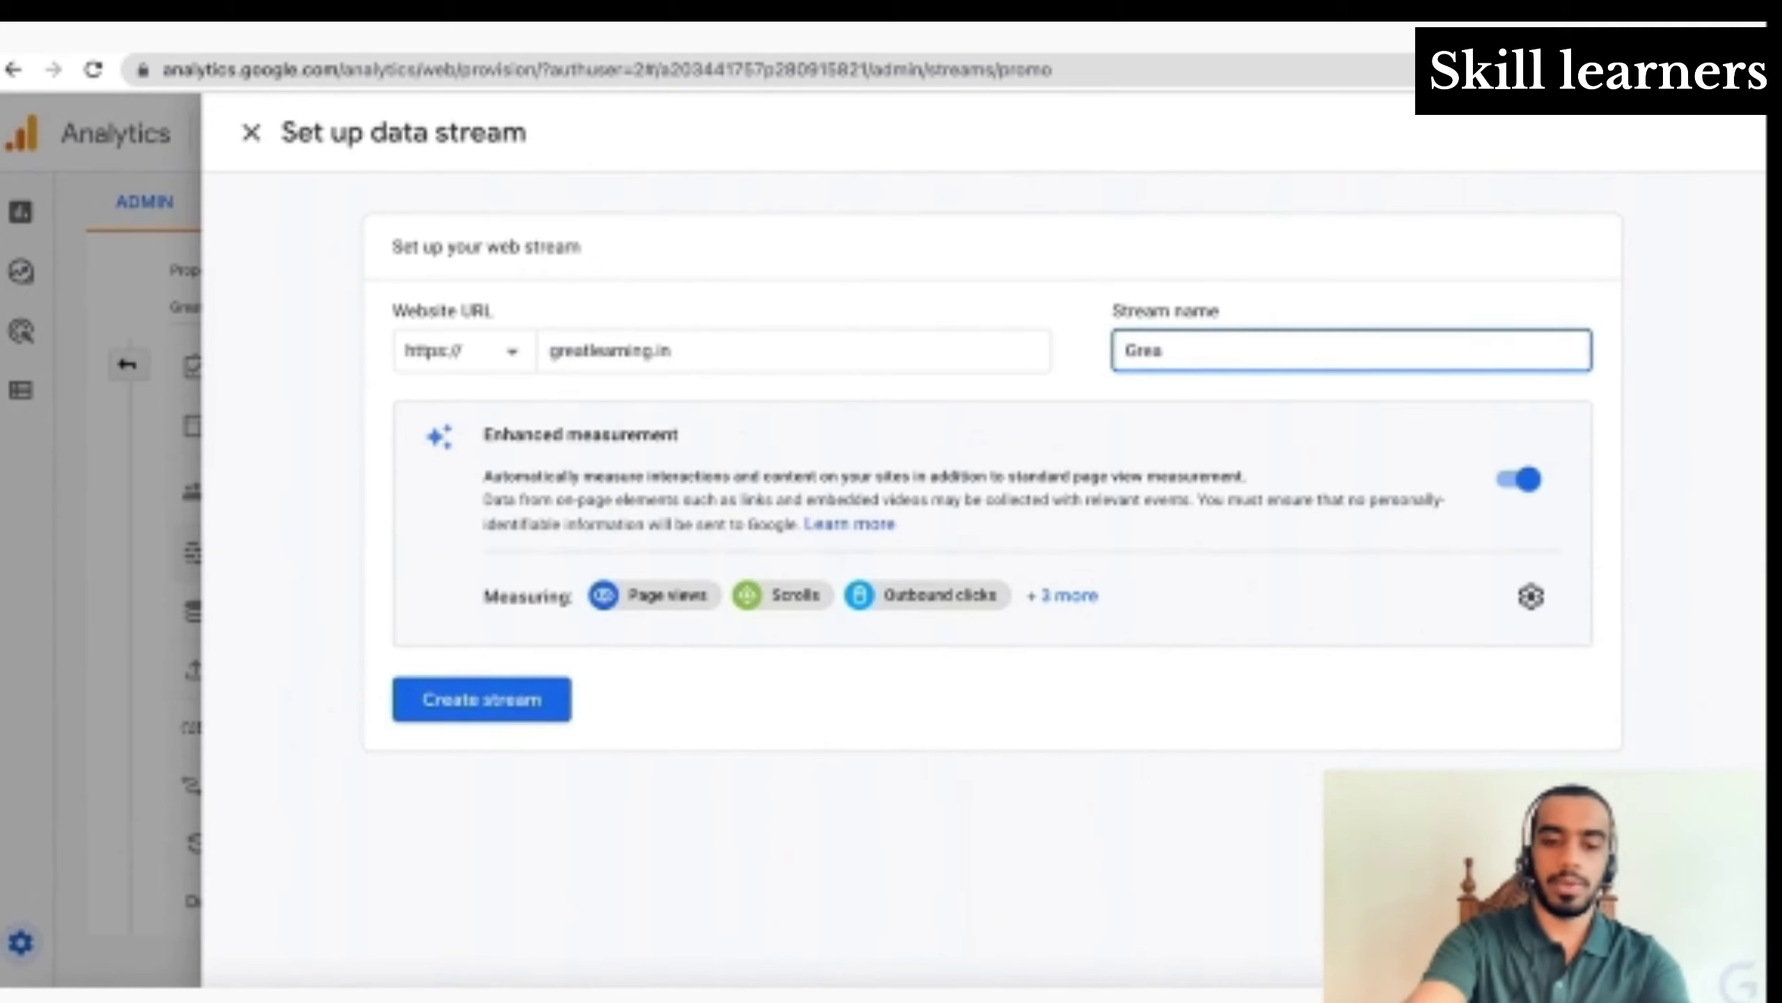
{"action": "type", "text": "t Learning Web"}
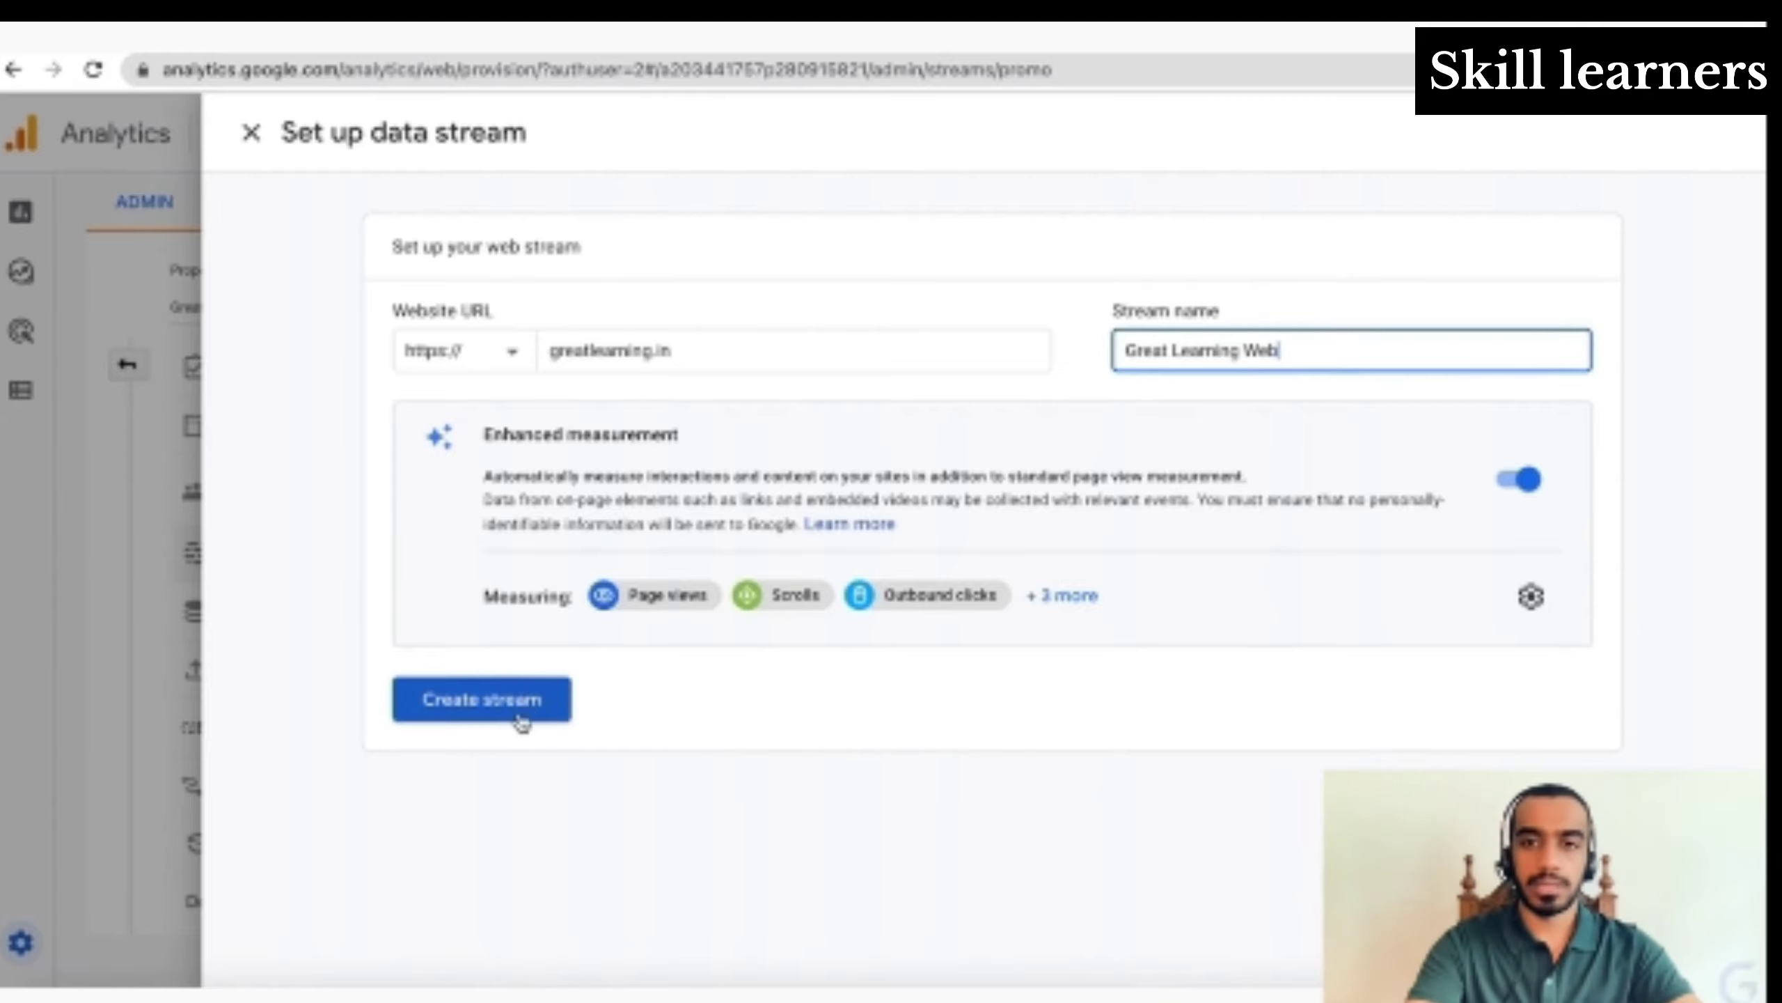
{"action": "left_click", "coordinate": [521, 722]}
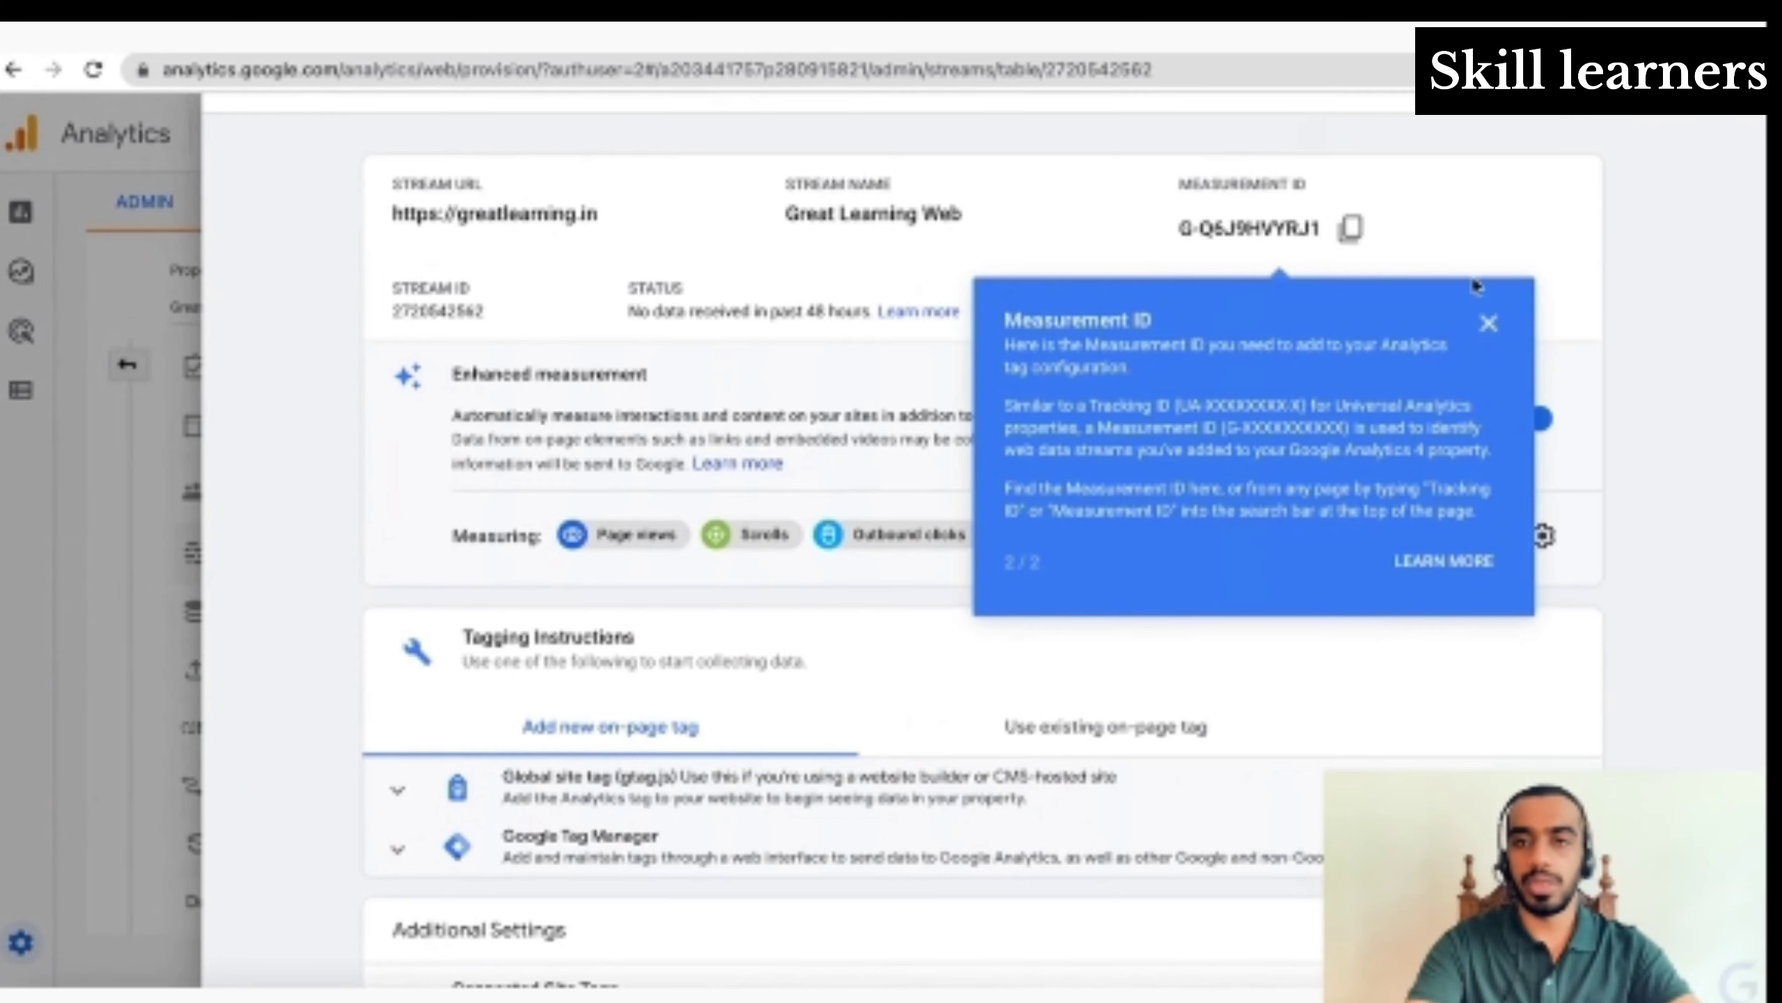
Dismiss the Measurement ID tip and expand the Global site tag (gtag.js) instructions for adding a new on-page tag
{"action": "left_click", "coordinate": [1488, 321]}
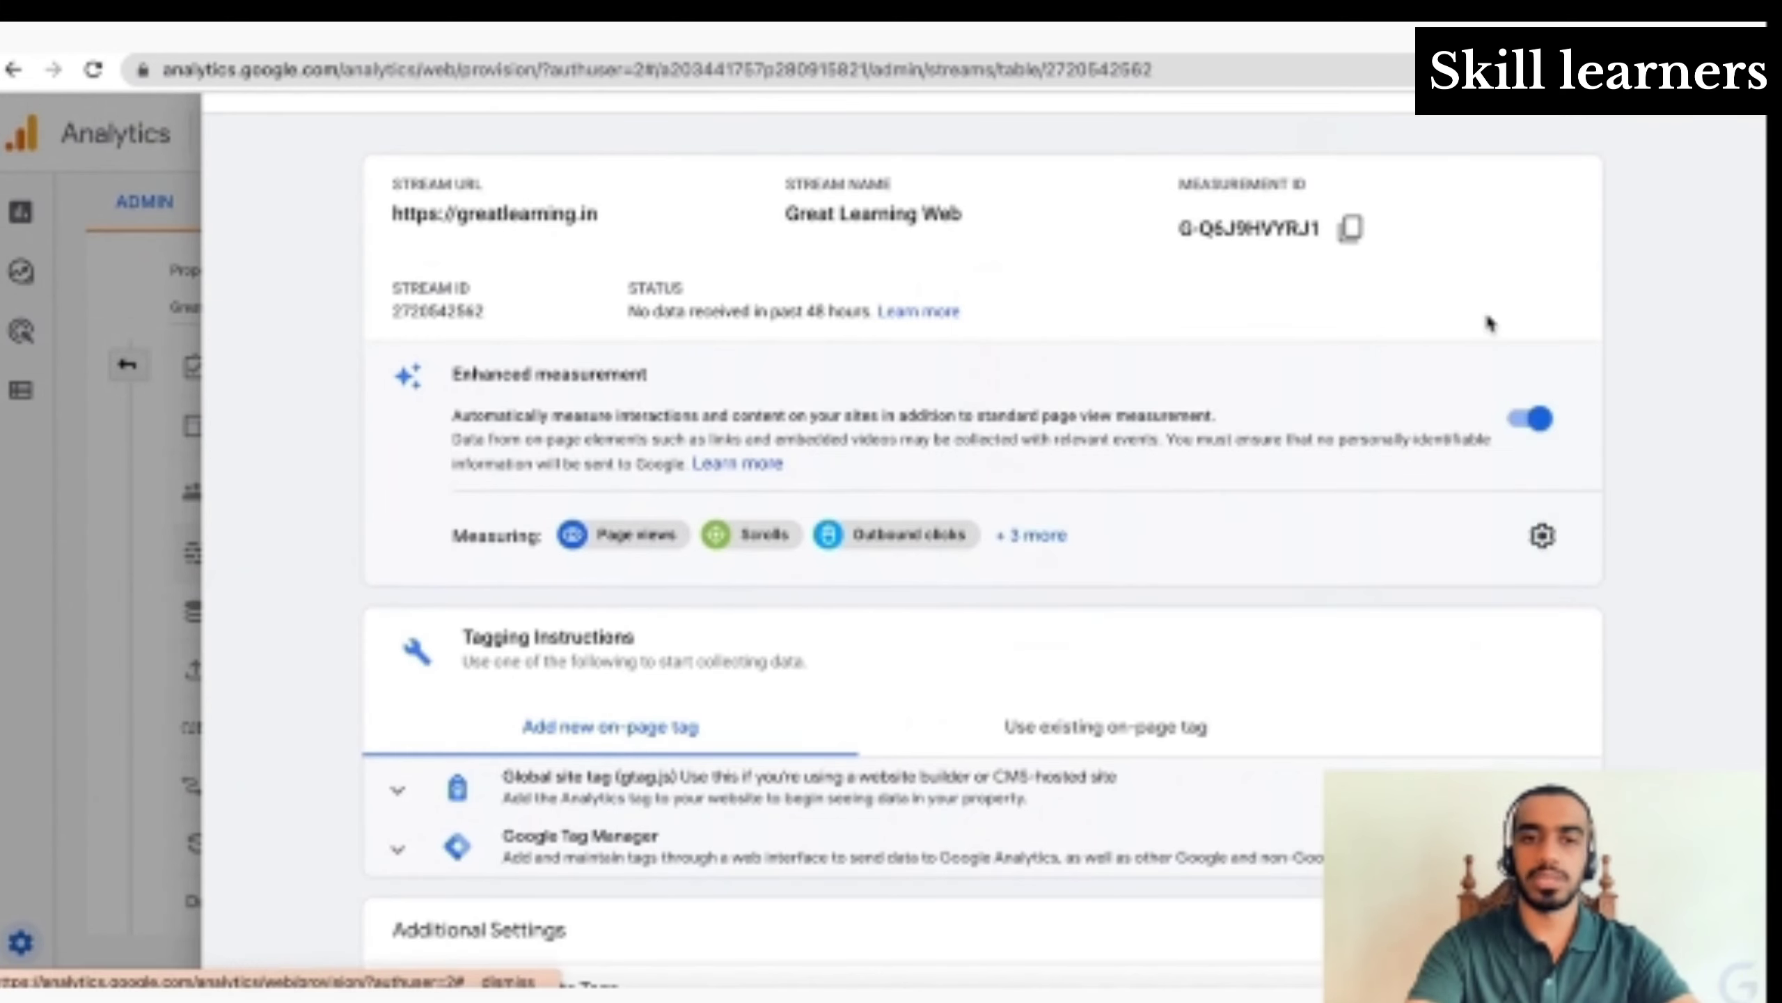
{"action": "scroll", "coordinate": [775, 334], "scroll_direction": "down", "scroll_amount": 3}
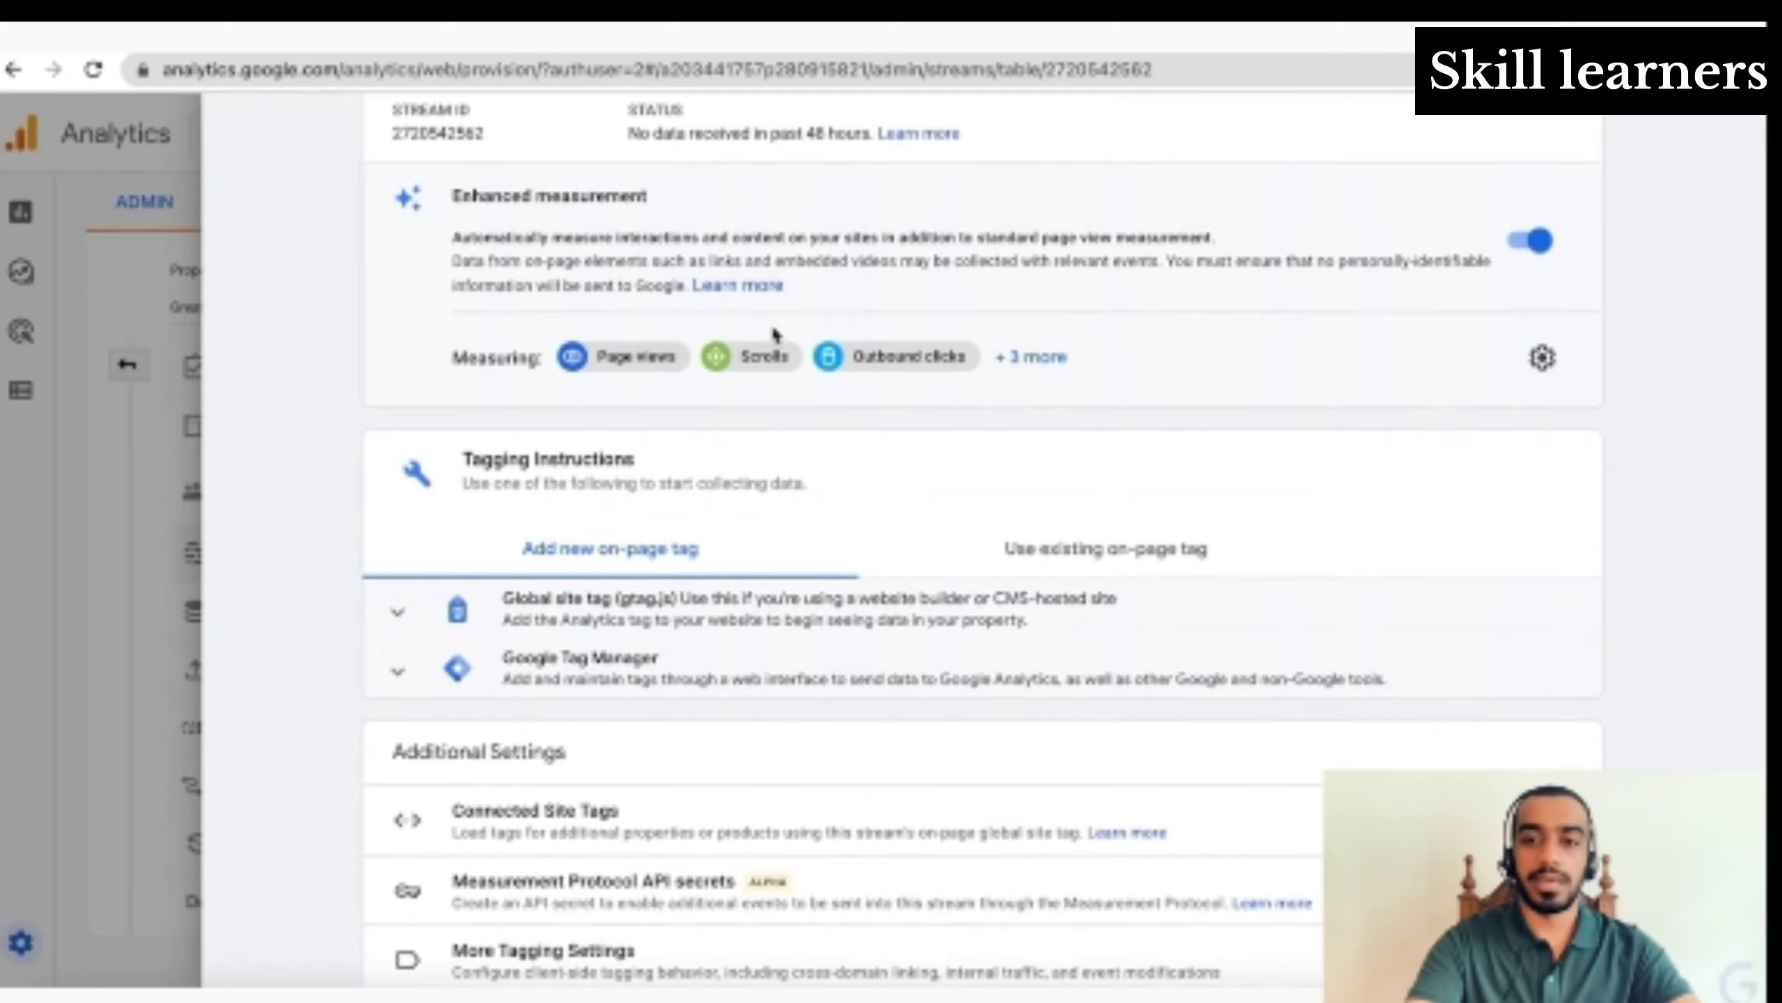
{"action": "scroll", "coordinate": [776, 334], "scroll_direction": "up", "scroll_amount": 3}
{"action": "scroll", "coordinate": [775, 334], "scroll_direction": "down", "scroll_amount": 1}
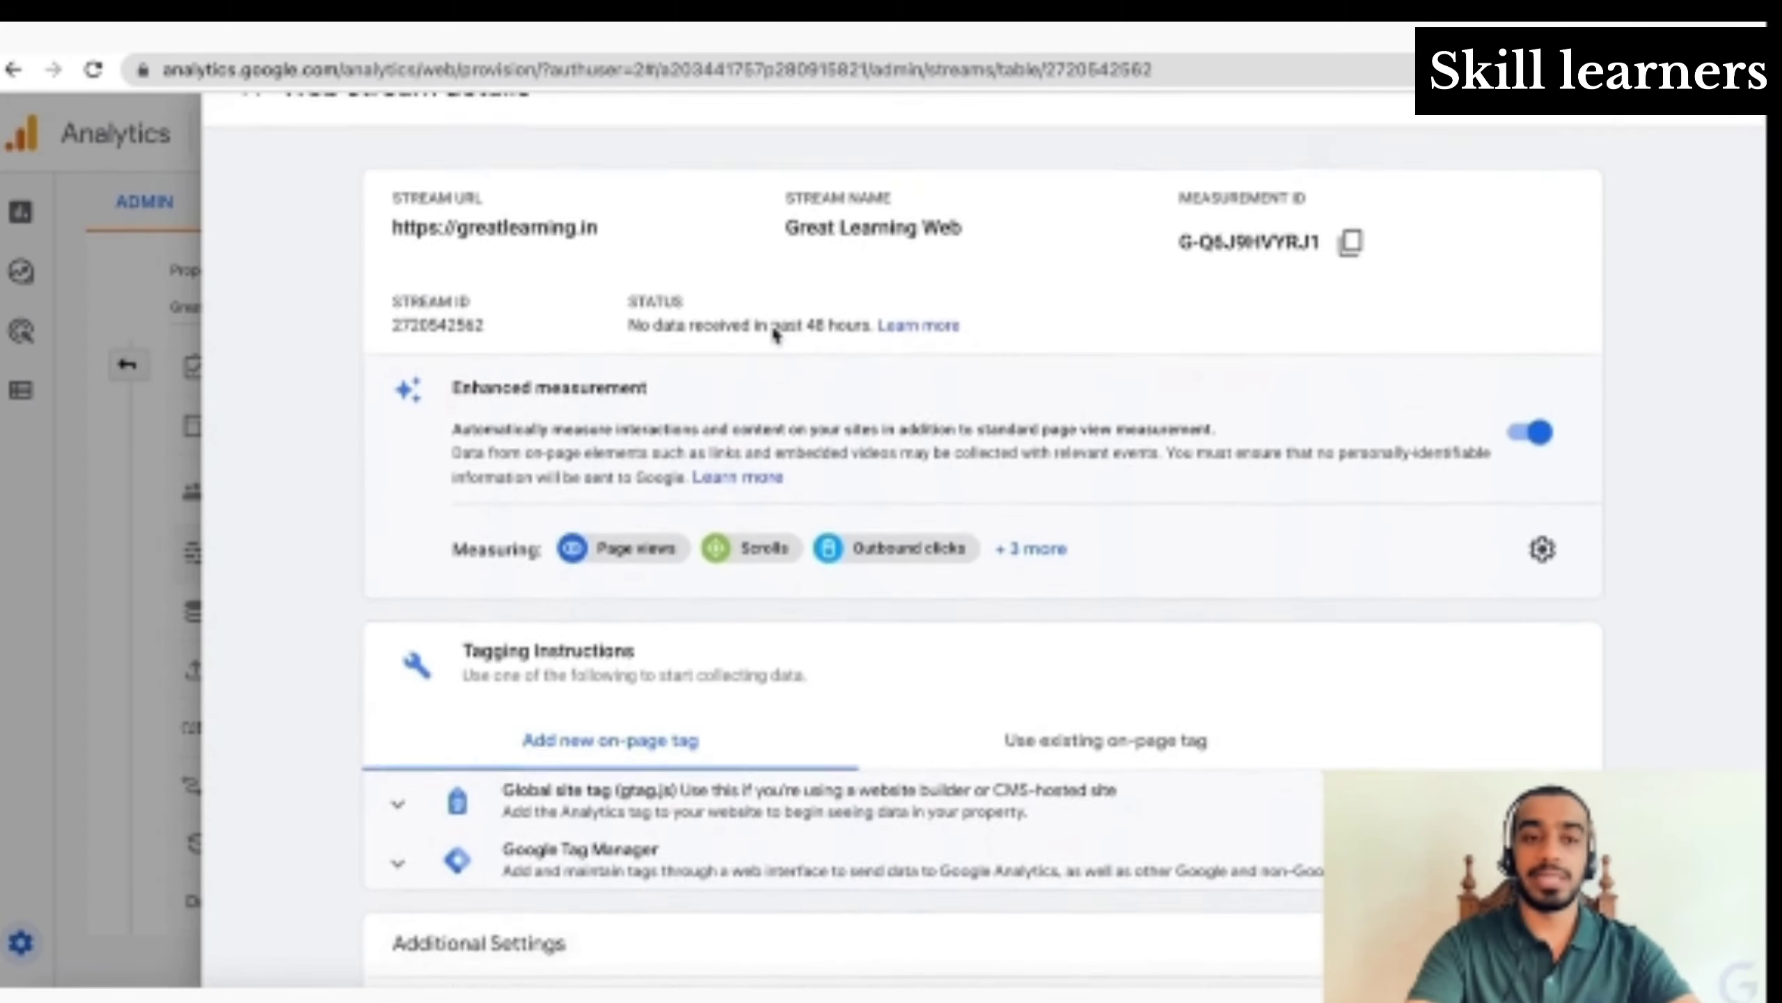
{"action": "scroll", "coordinate": [775, 335], "scroll_direction": "down", "scroll_amount": 2}
{"action": "left_click", "coordinate": [398, 621]}
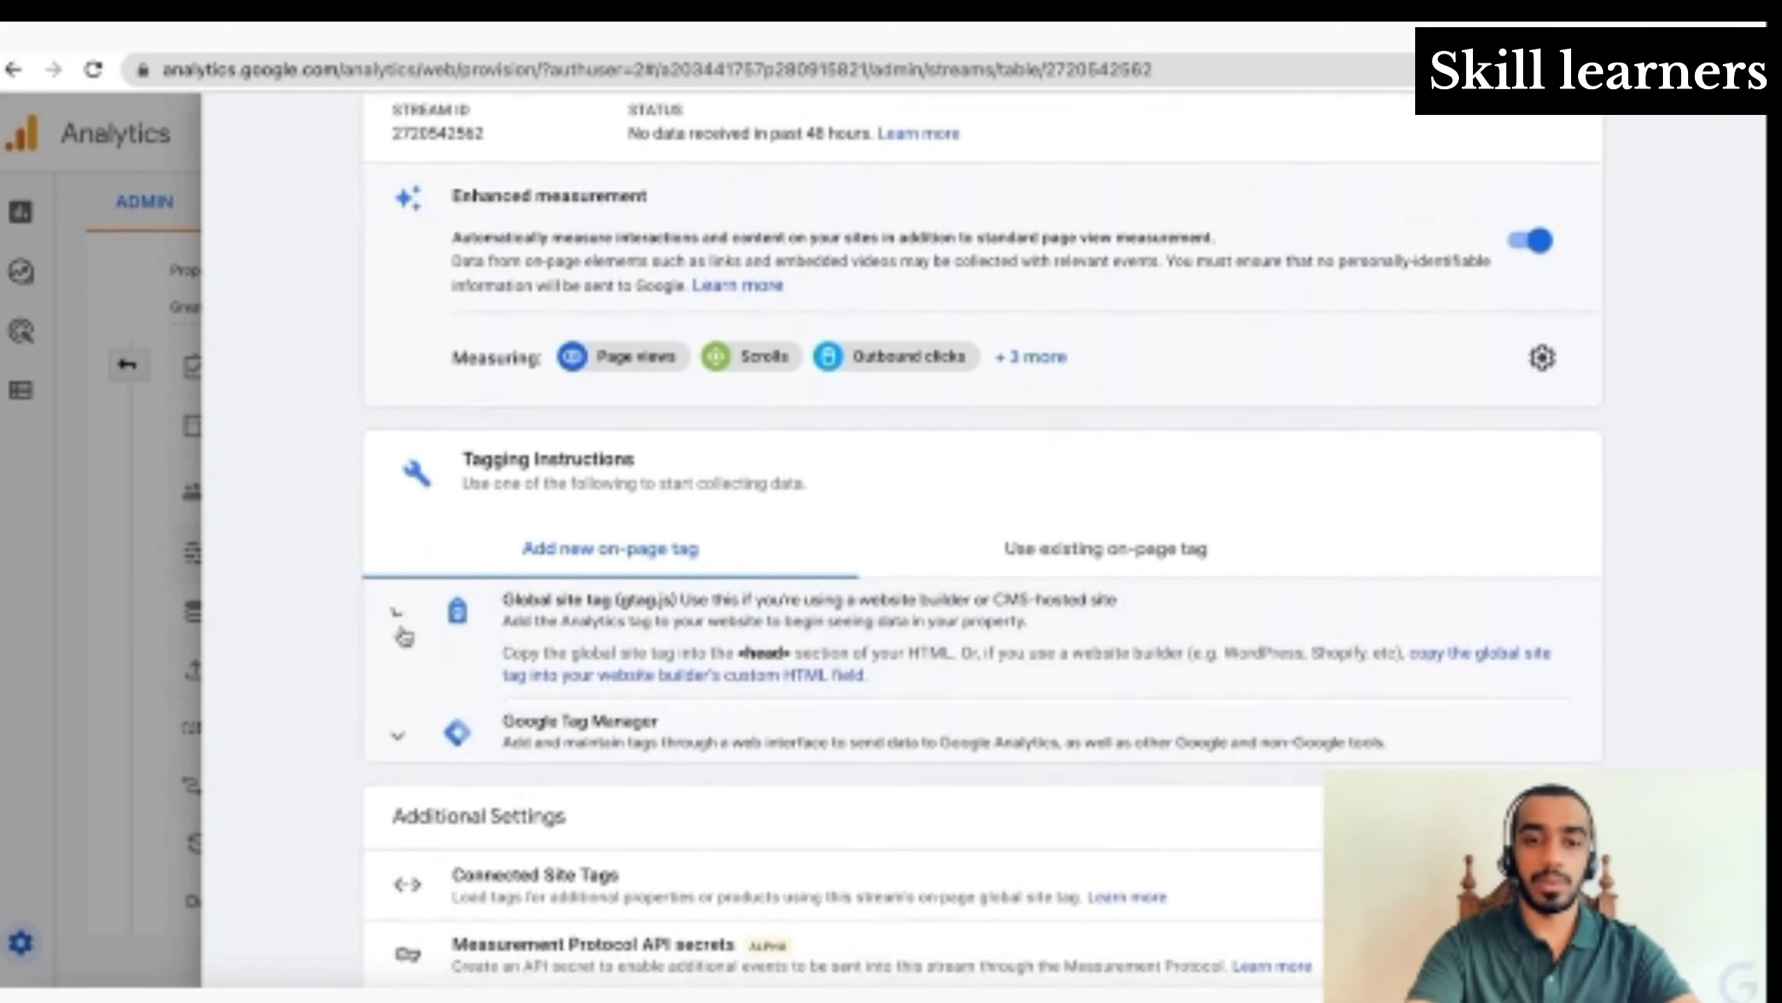
{"action": "scroll", "coordinate": [404, 636], "scroll_direction": "down", "scroll_amount": 2}
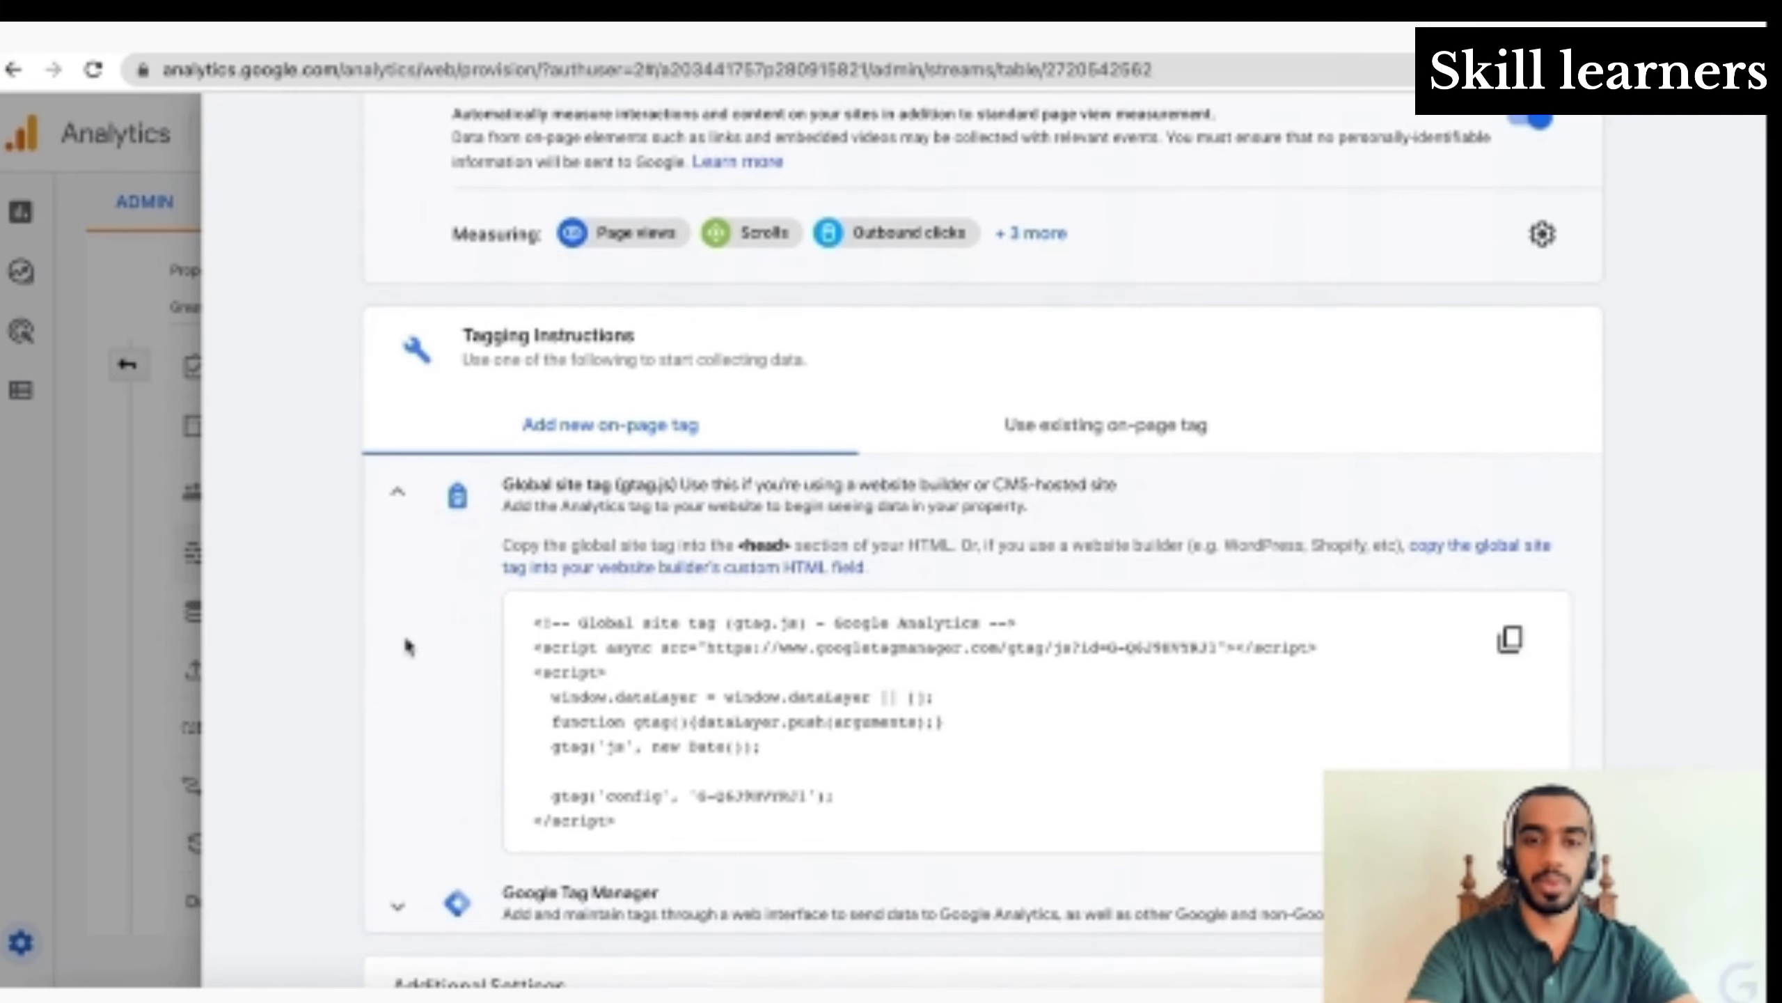
Copy the global site tag code and expand the Google Tag Manager instructions
{"action": "scroll", "coordinate": [408, 644], "scroll_direction": "up", "scroll_amount": 4}
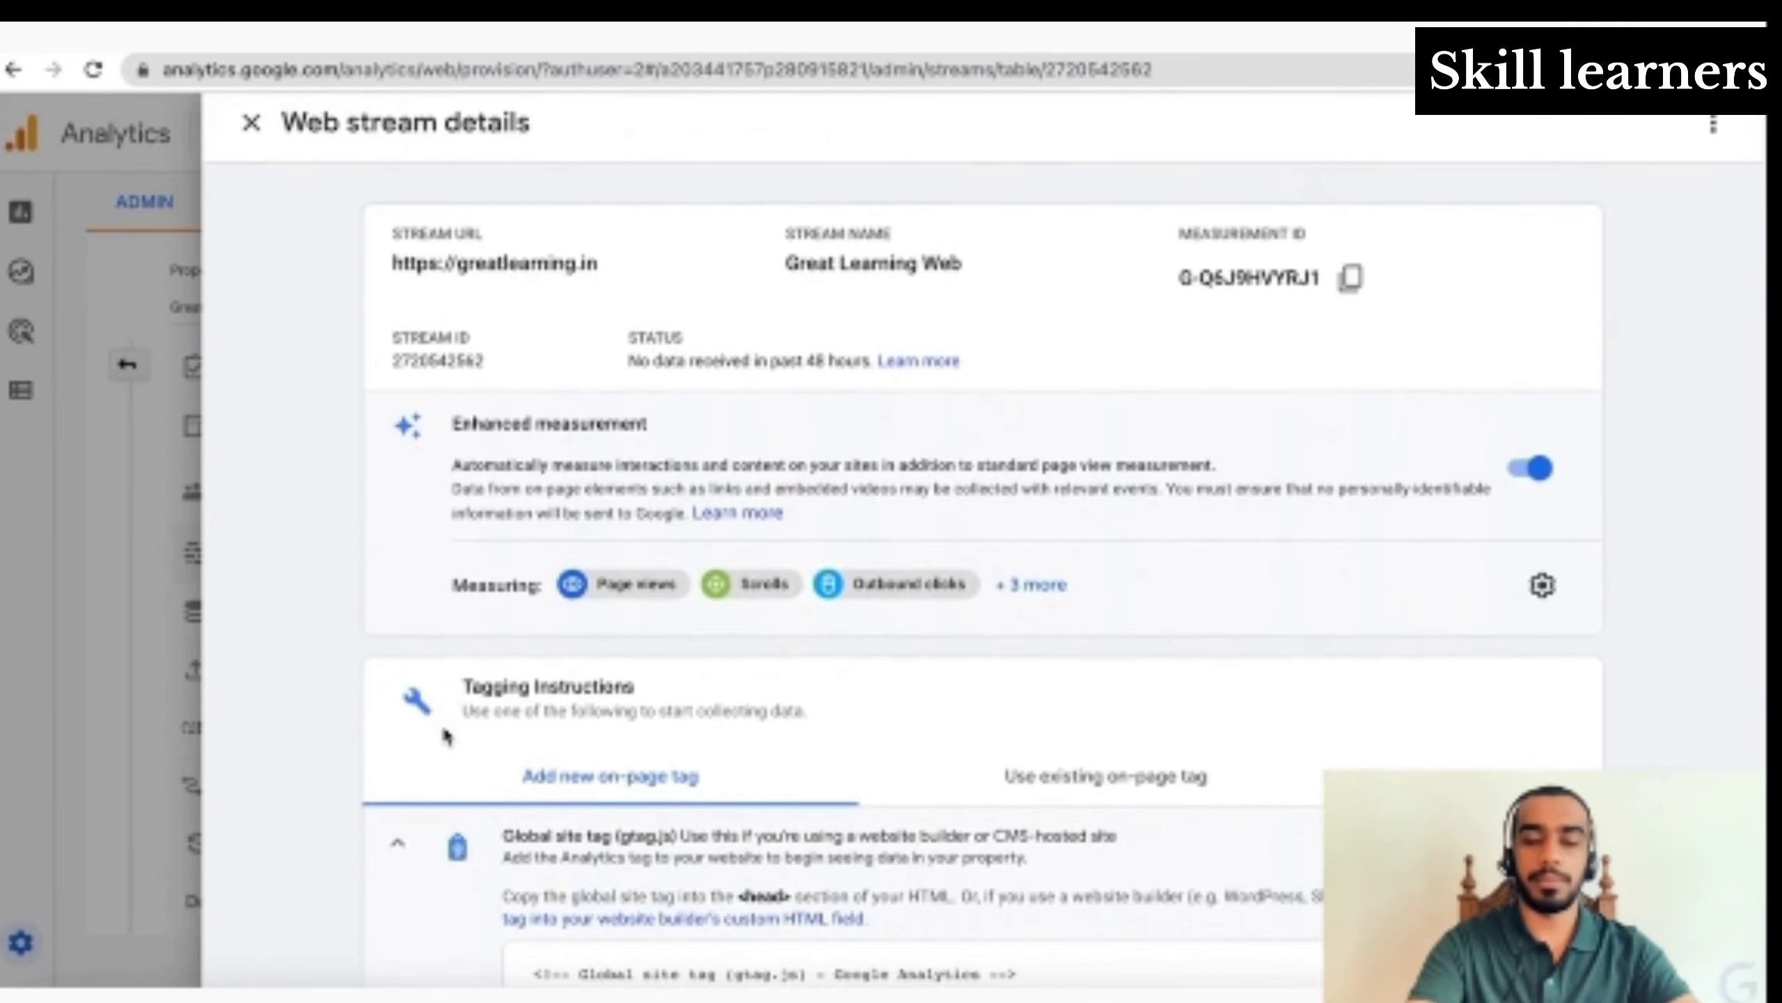
{"action": "scroll", "coordinate": [445, 735], "scroll_direction": "down", "scroll_amount": 5}
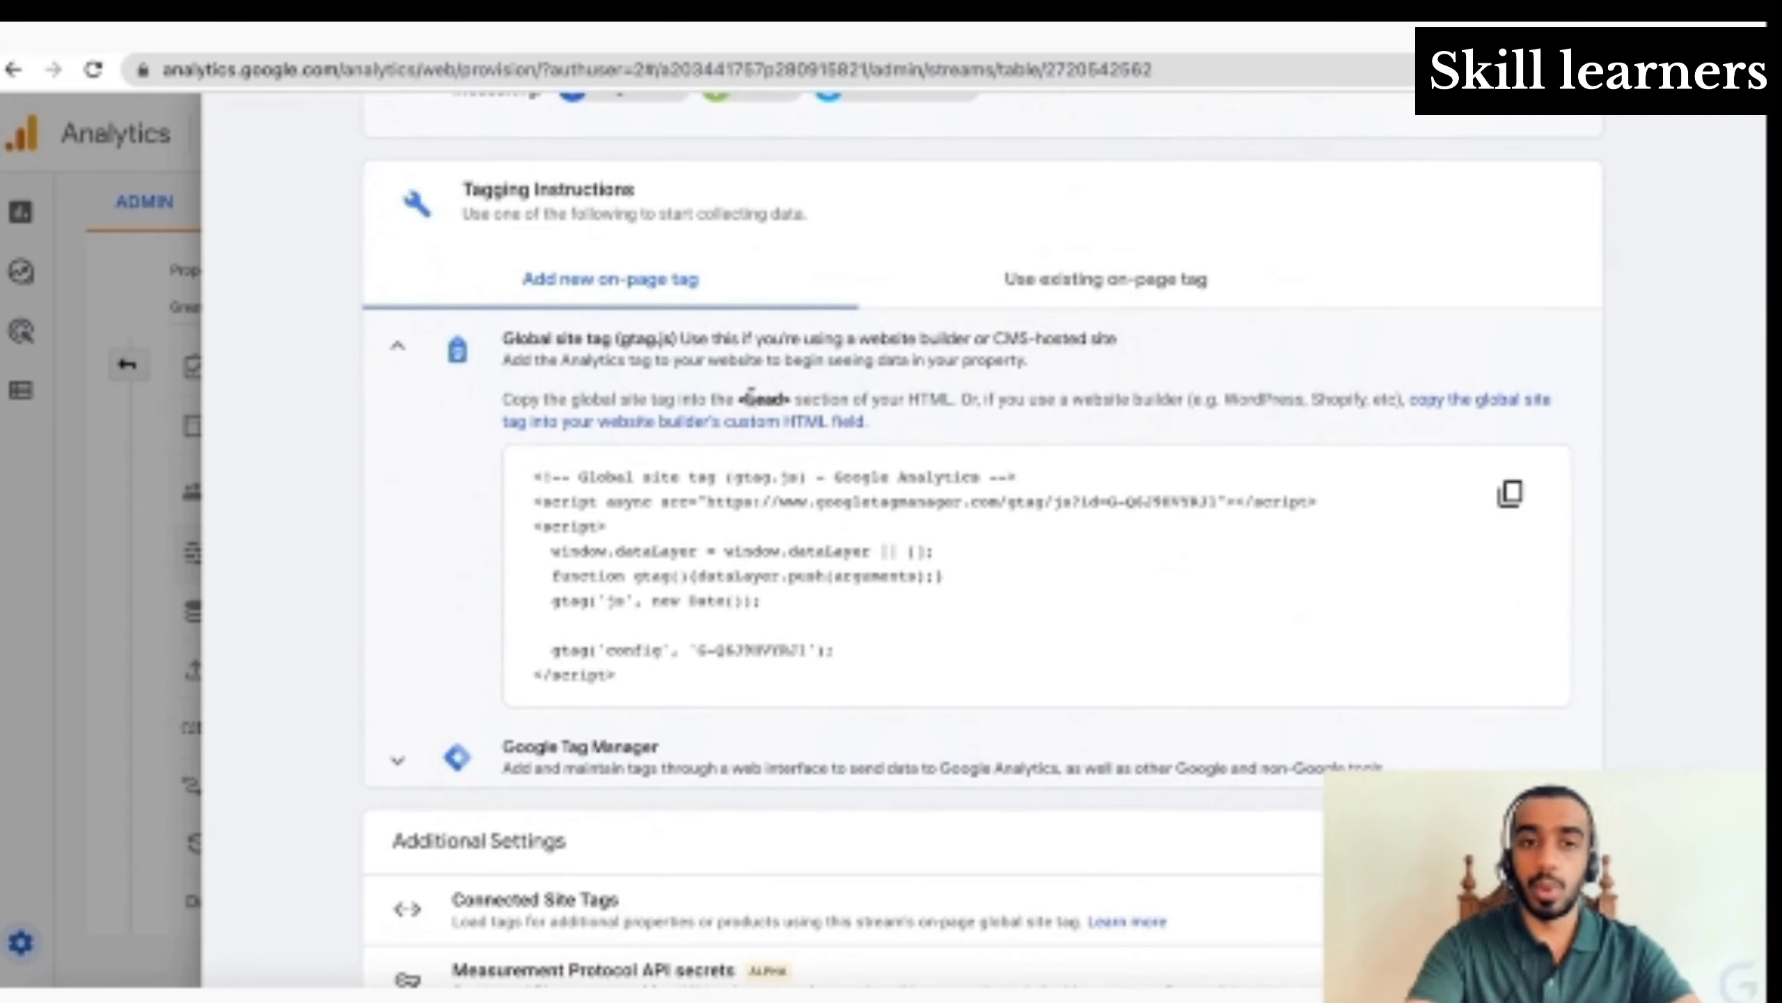
{"action": "left_click", "coordinate": [1510, 493]}
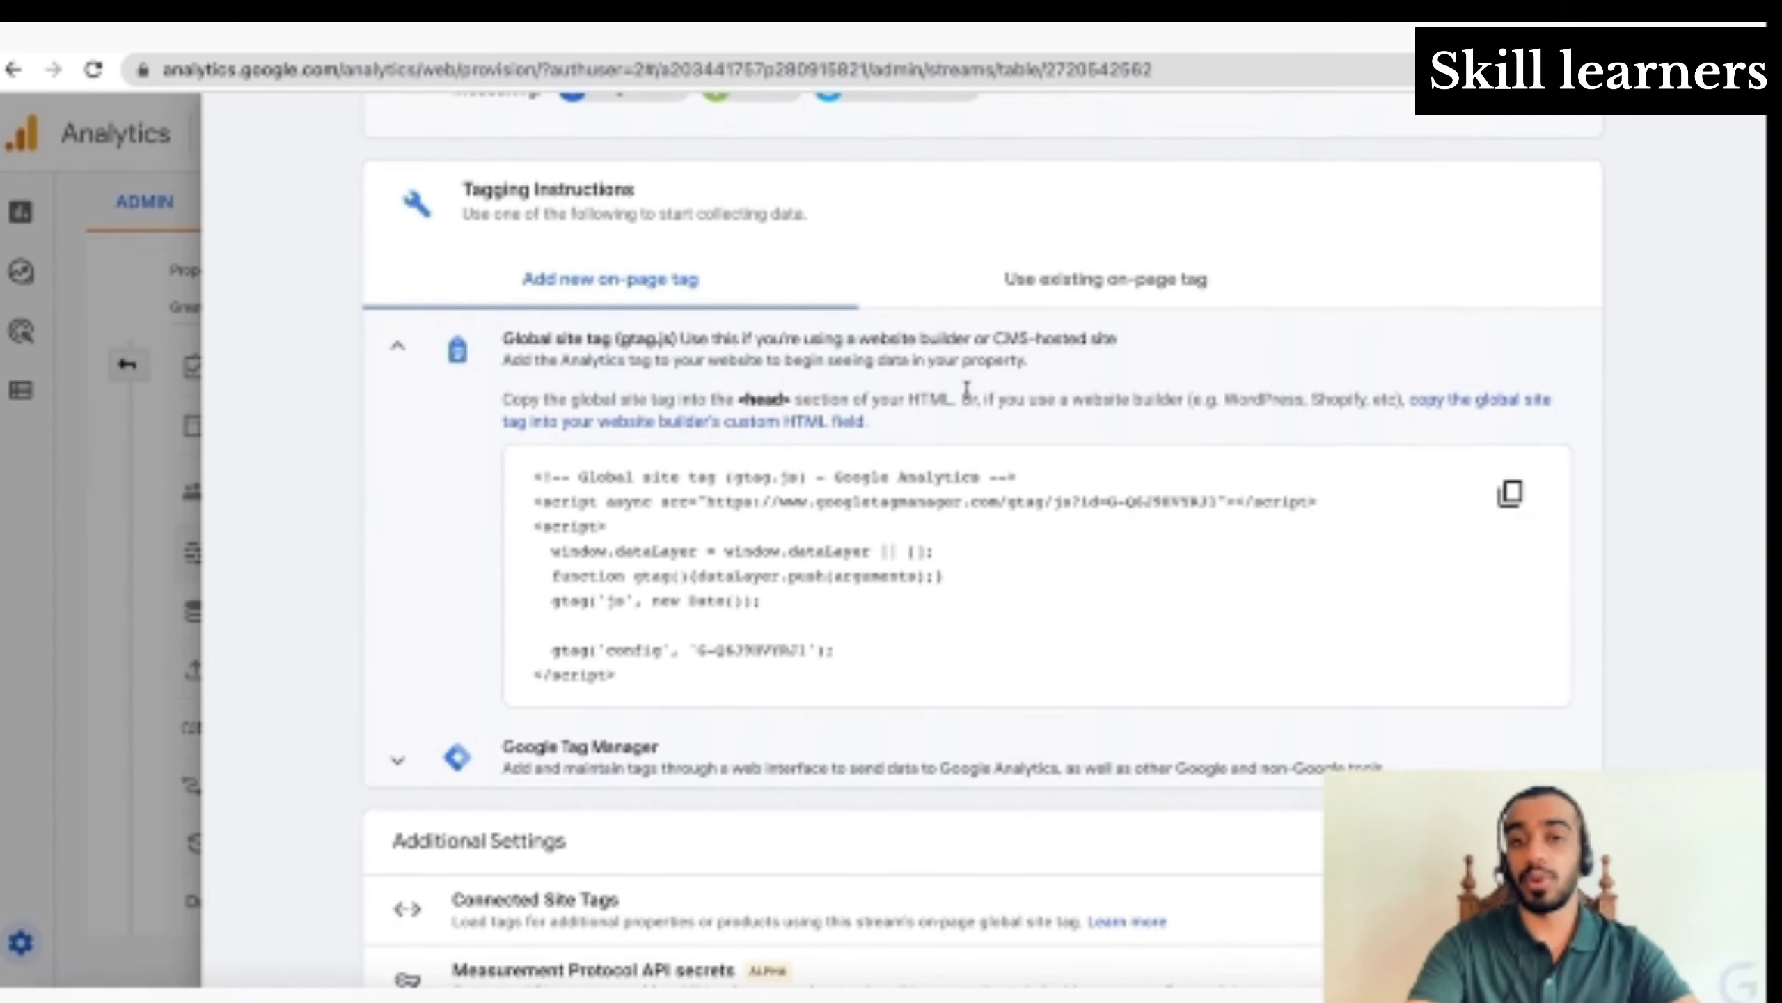
{"action": "left_click", "coordinate": [398, 760]}
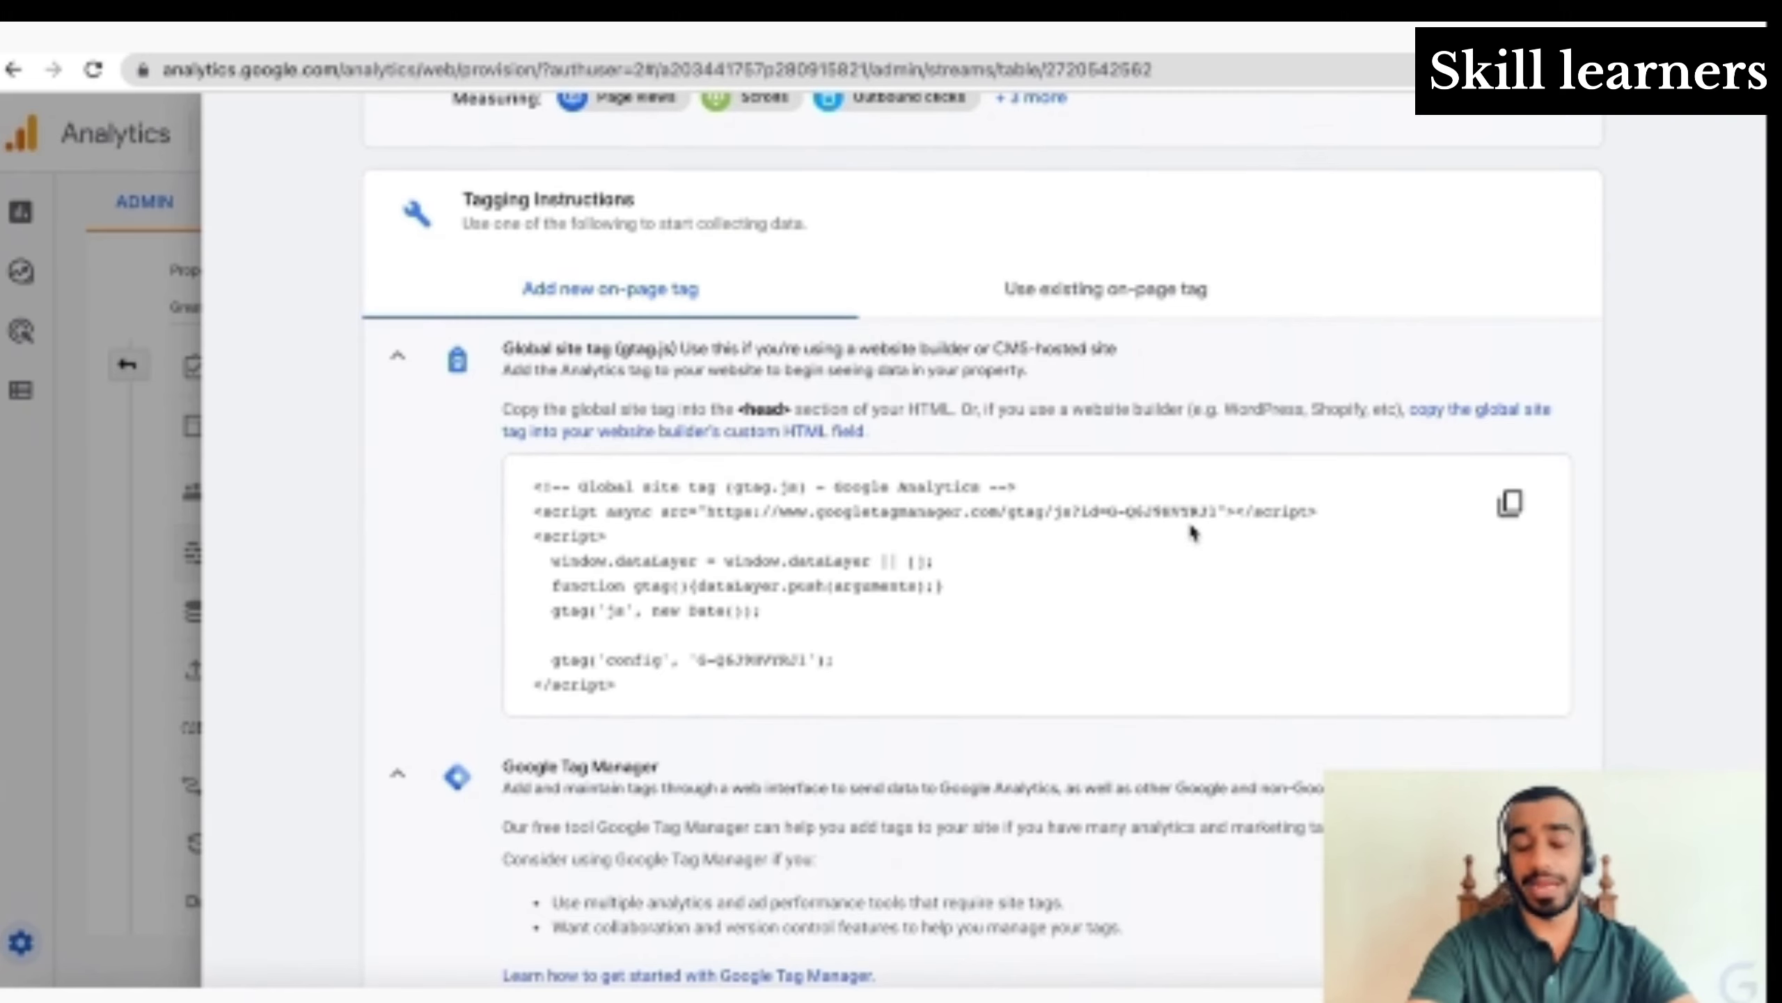
Review the stream details, the global site tag code and the Google Tag Manager guidance in the tagging instructions
{"action": "scroll", "coordinate": [1193, 531], "scroll_direction": "down", "scroll_amount": 2}
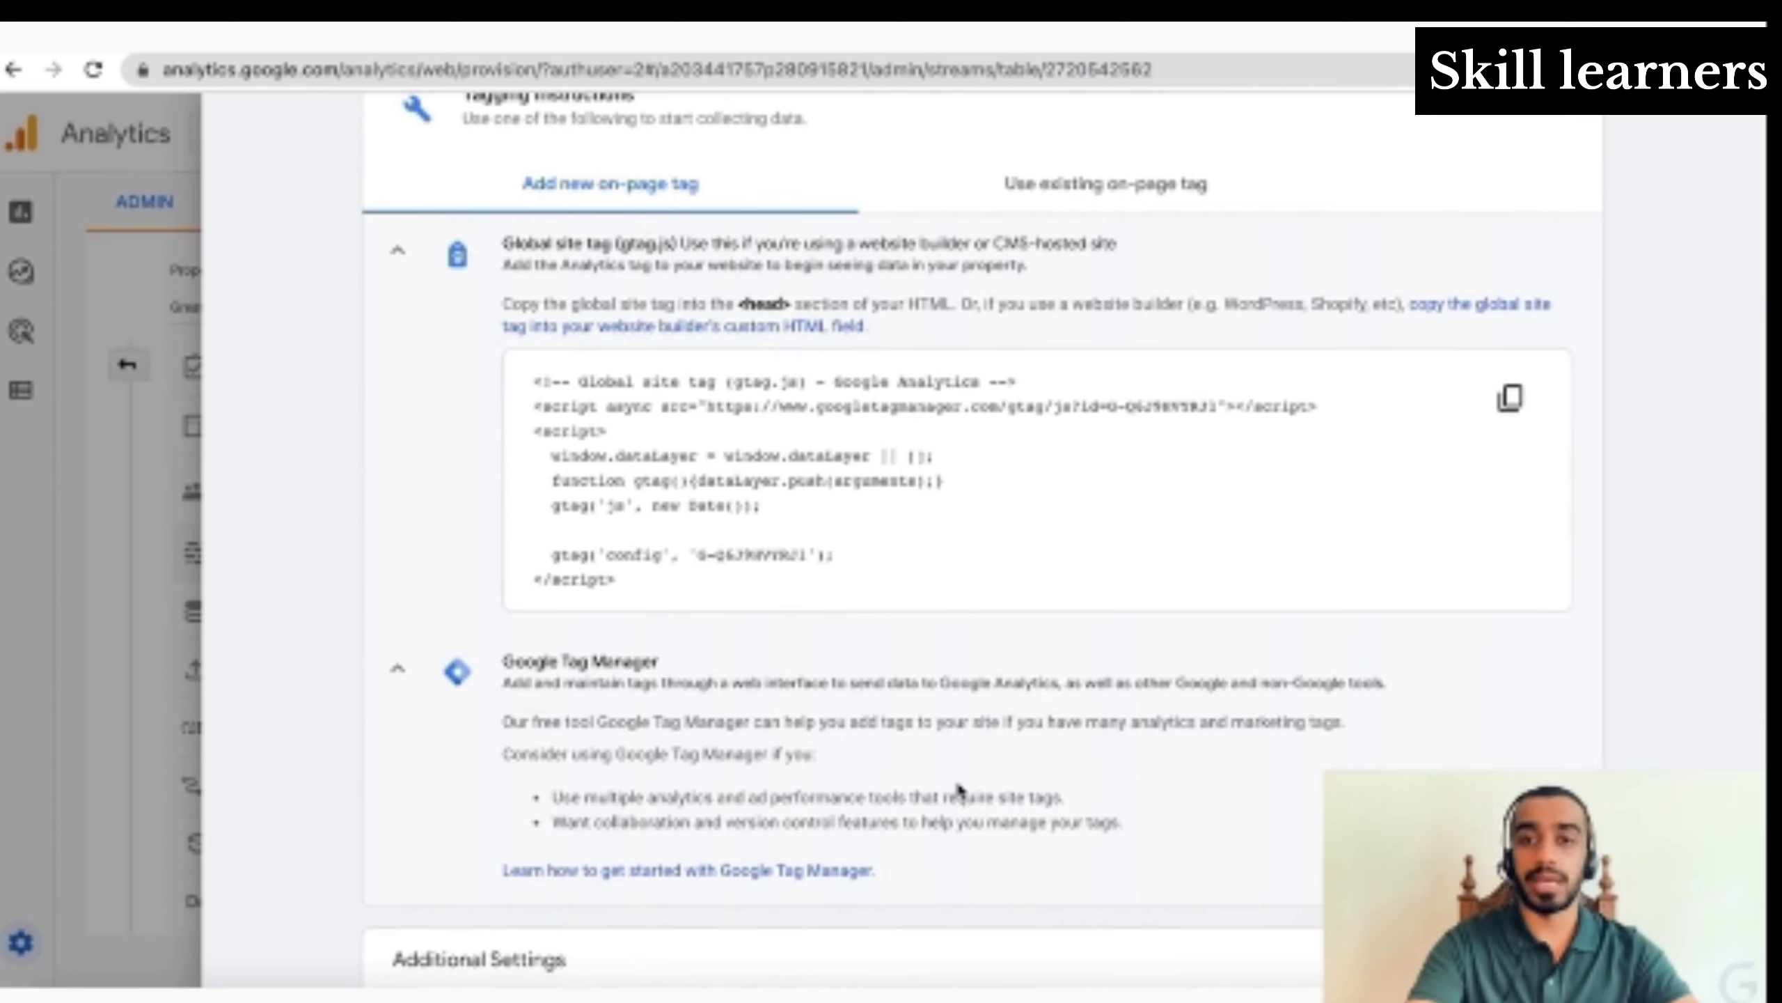
{"action": "scroll", "coordinate": [960, 789], "scroll_direction": "up", "scroll_amount": 1}
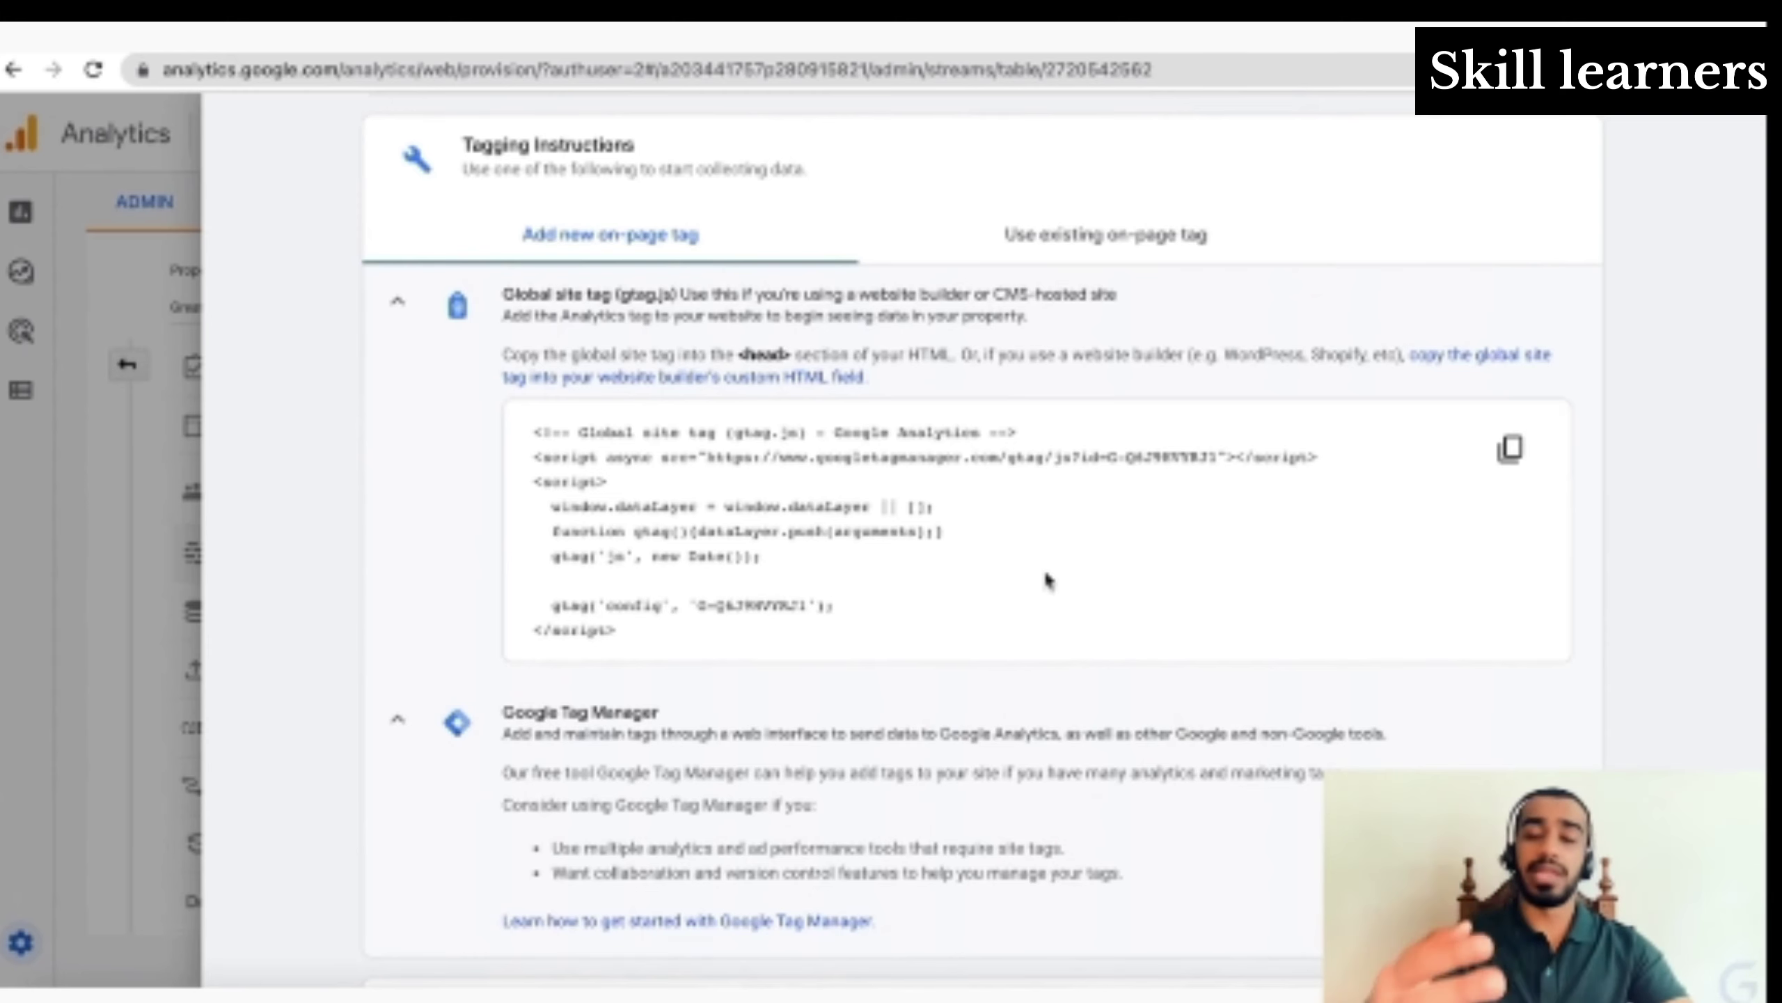
{"action": "scroll", "coordinate": [1048, 580], "scroll_direction": "down", "scroll_amount": 3}
{"action": "scroll", "coordinate": [1048, 580], "scroll_direction": "up", "scroll_amount": 8}
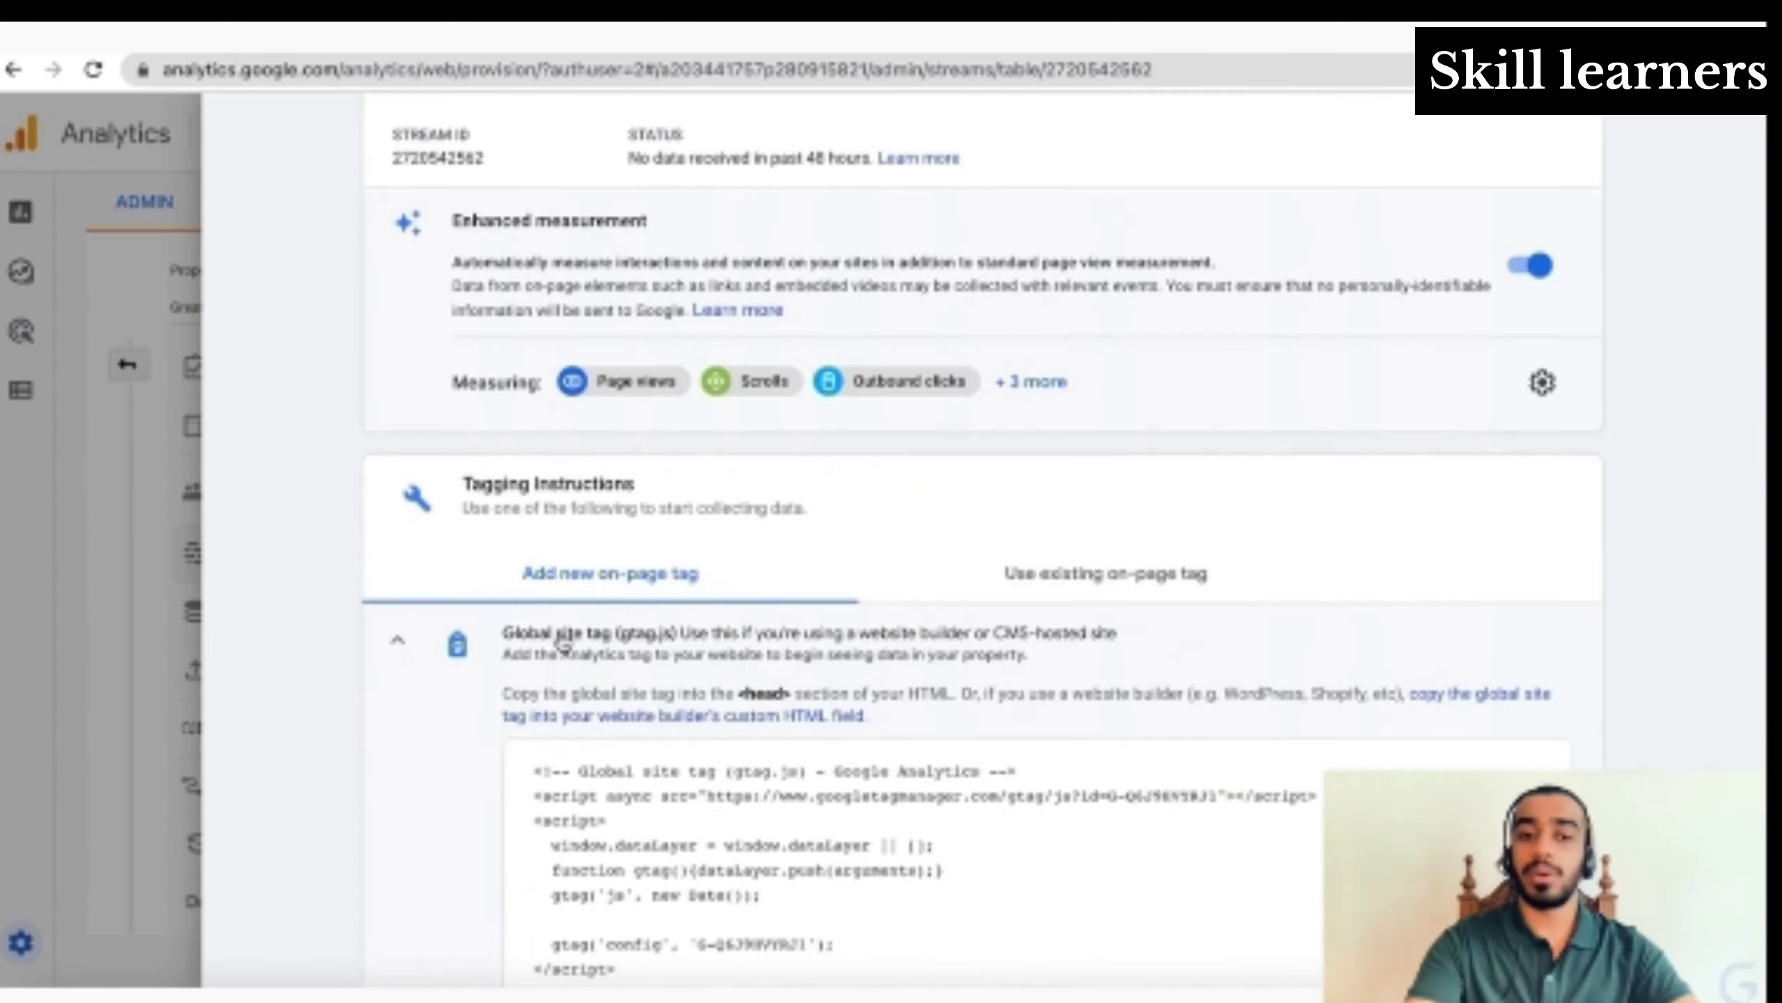
{"action": "scroll", "coordinate": [1048, 580], "scroll_direction": "down", "scroll_amount": 2}
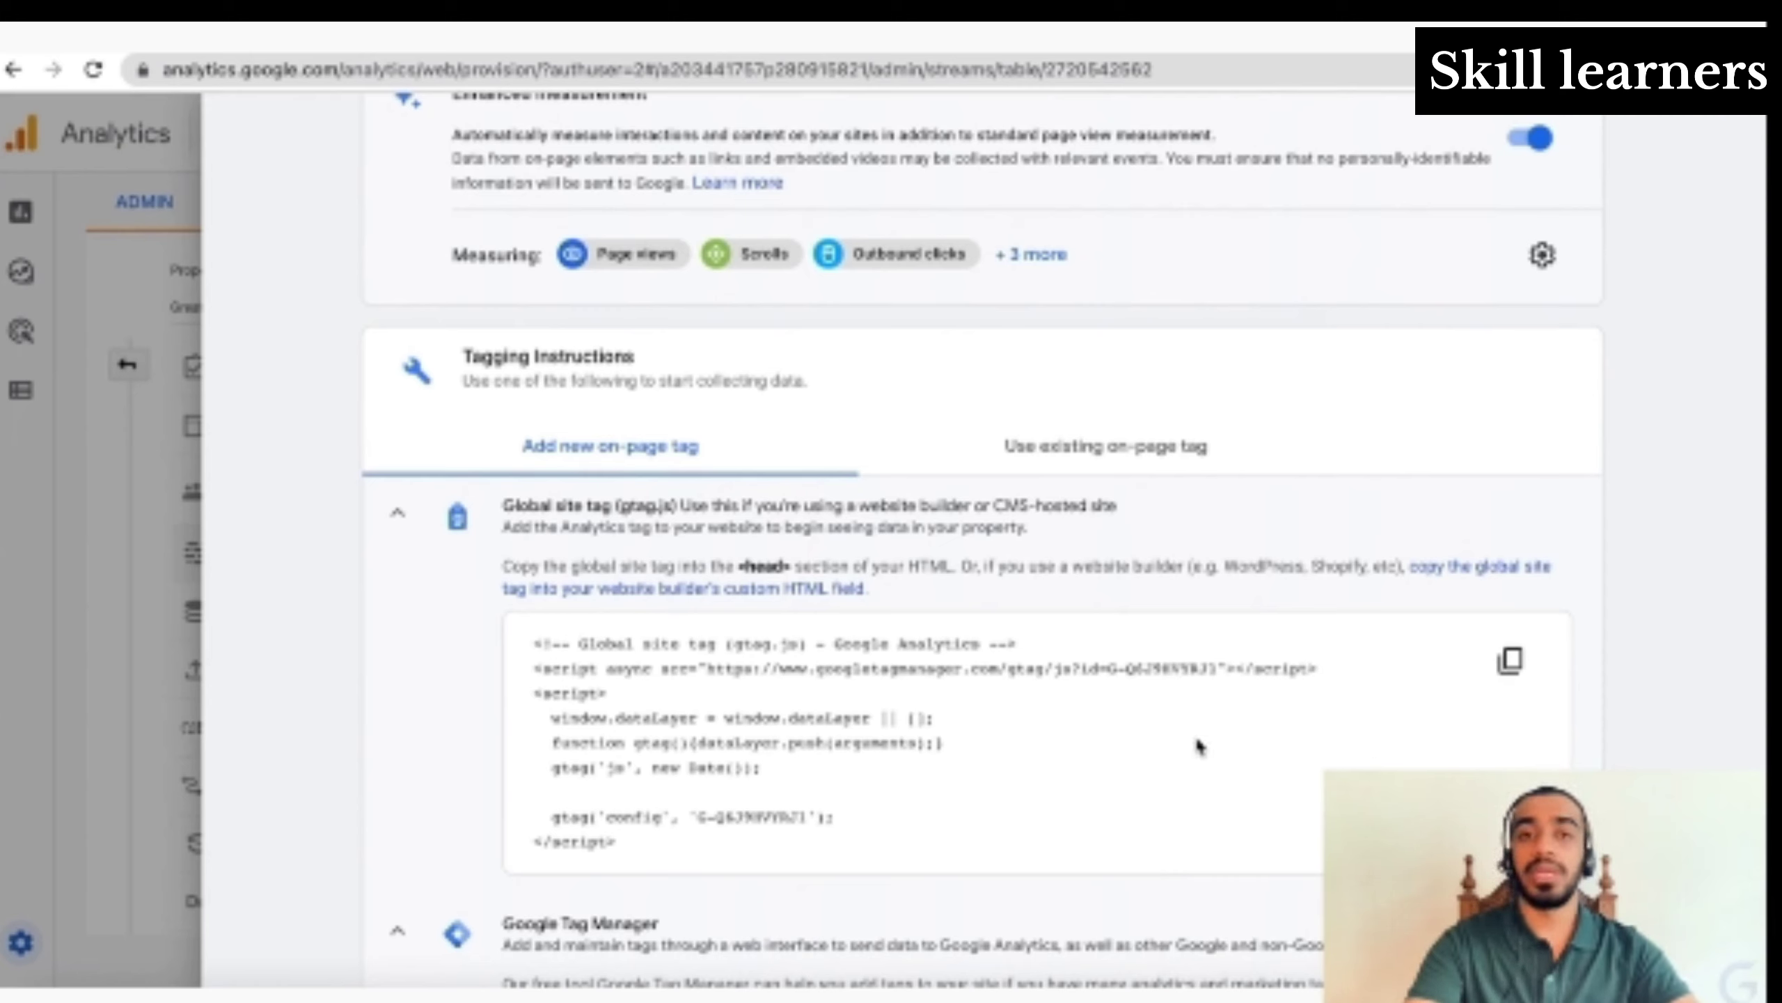
{"action": "scroll", "coordinate": [1198, 746], "scroll_direction": "up", "scroll_amount": 5}
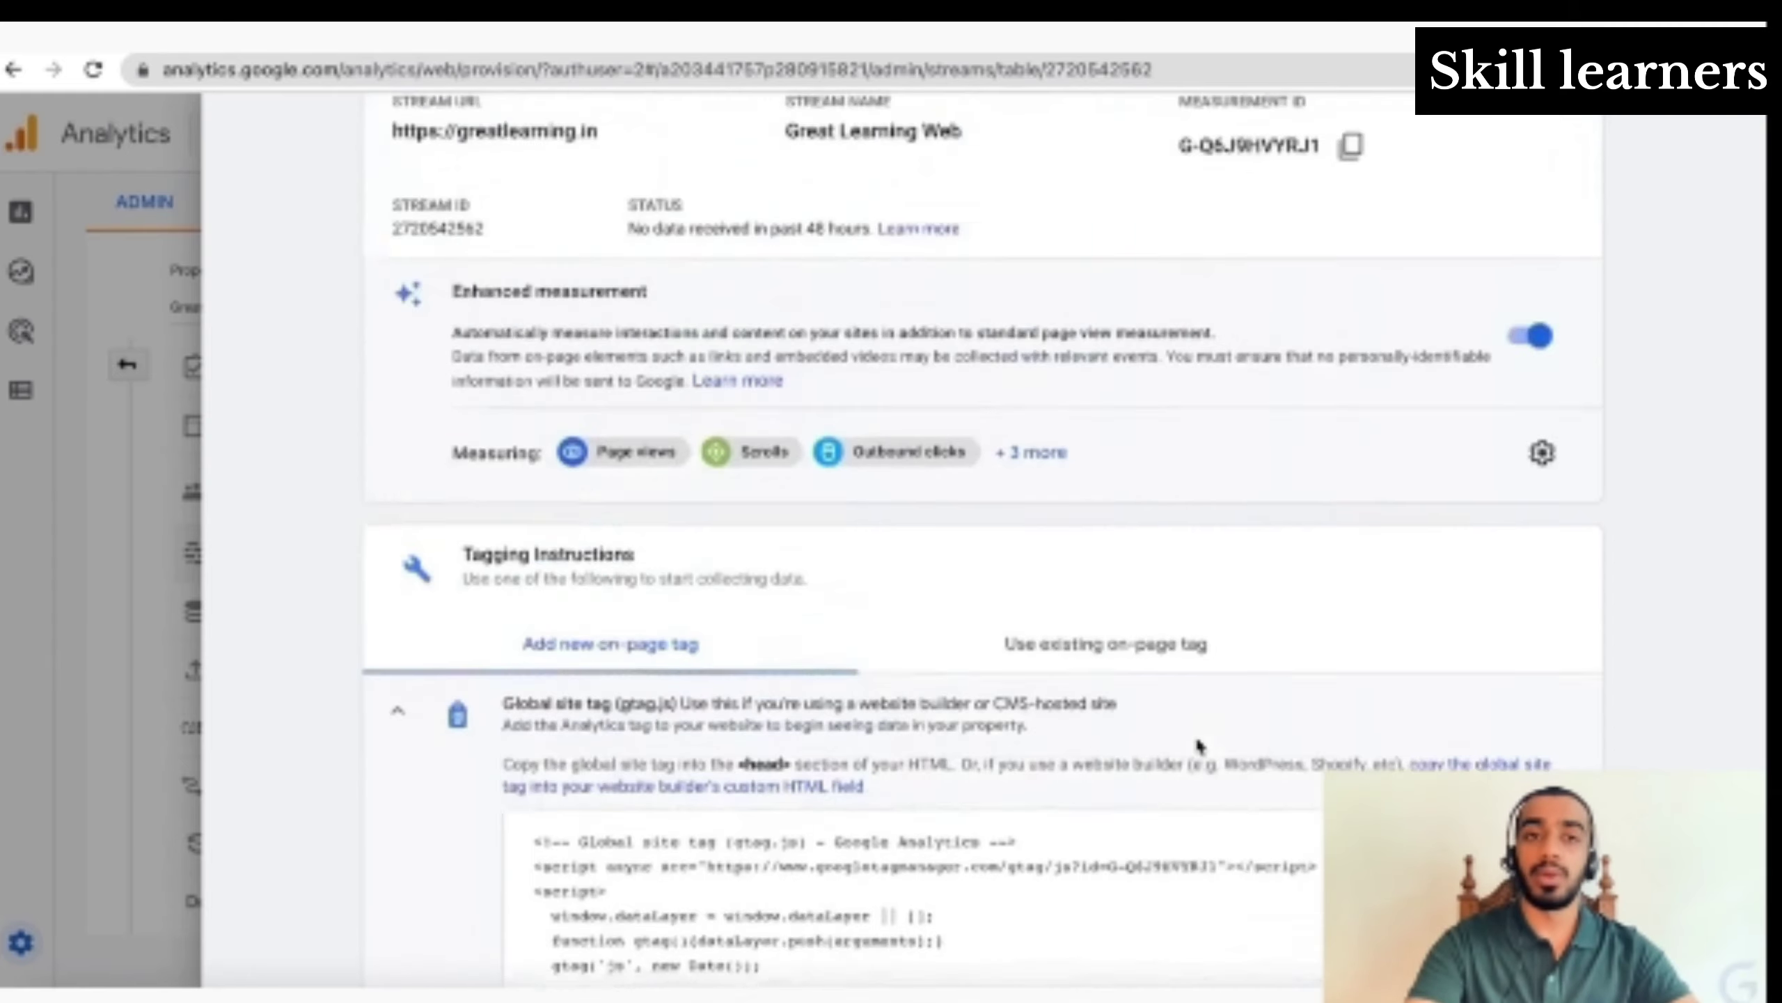
{"action": "scroll", "coordinate": [890, 644], "scroll_direction": "down", "scroll_amount": 5}
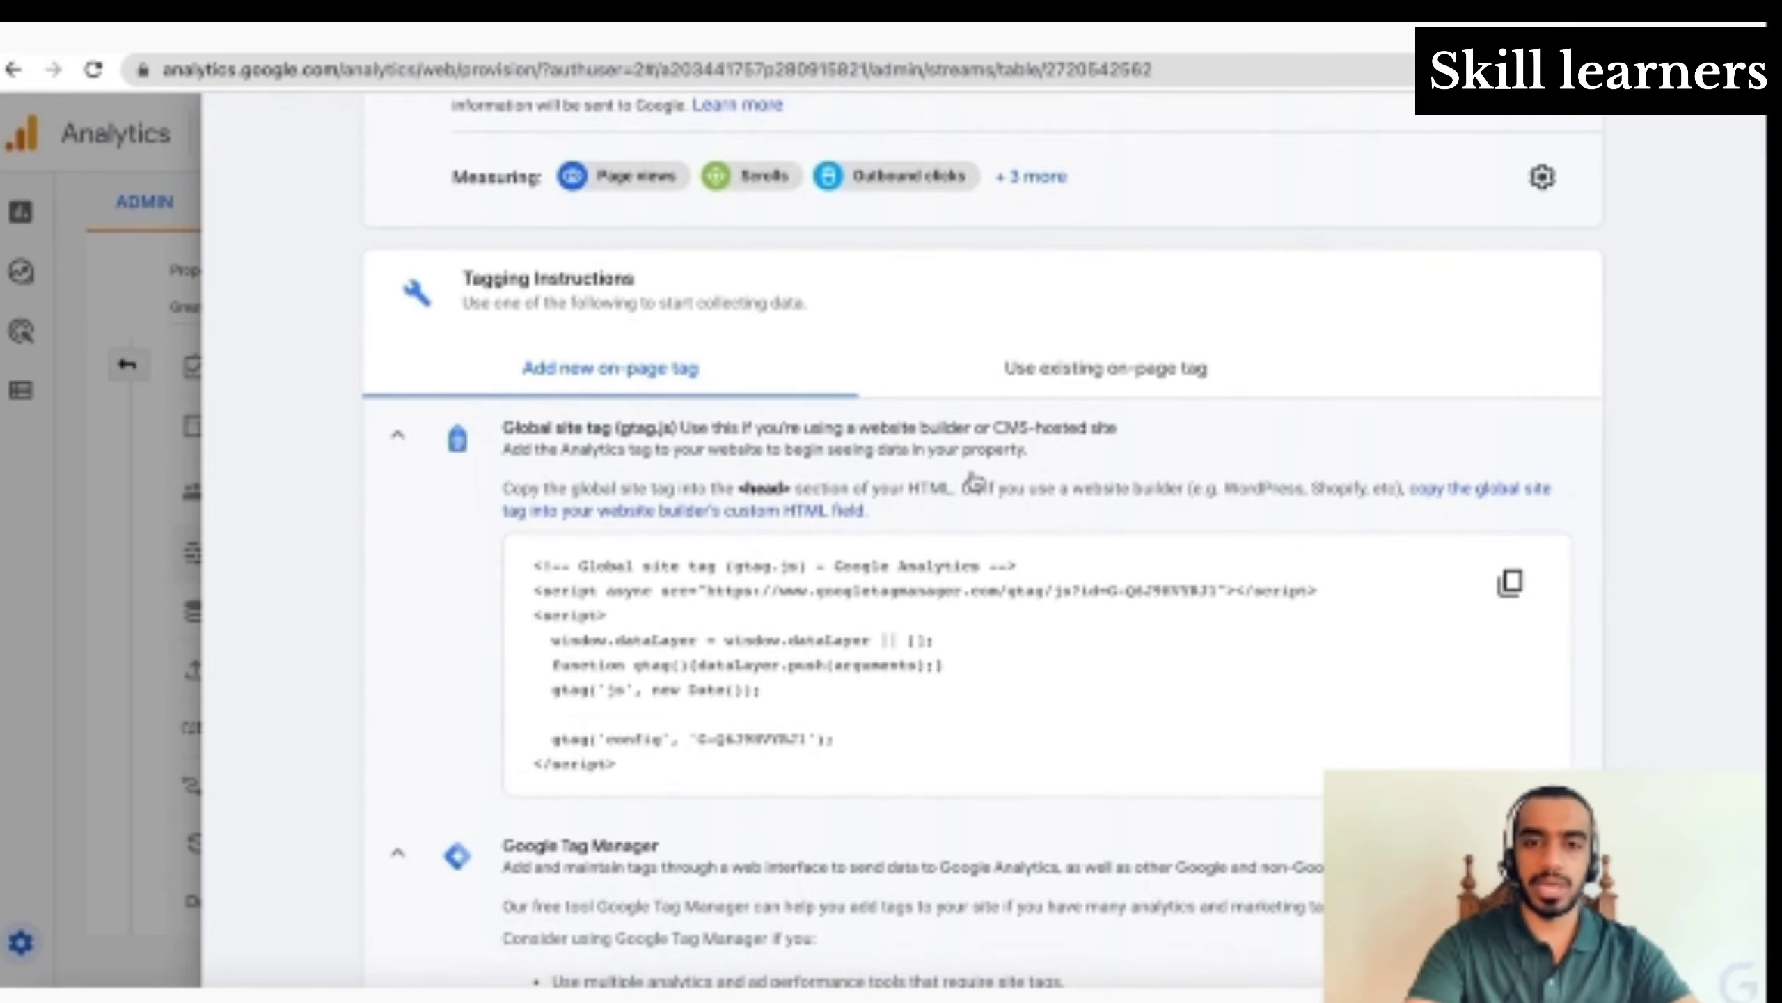
{"action": "scroll", "coordinate": [1041, 483], "scroll_direction": "down", "scroll_amount": 3}
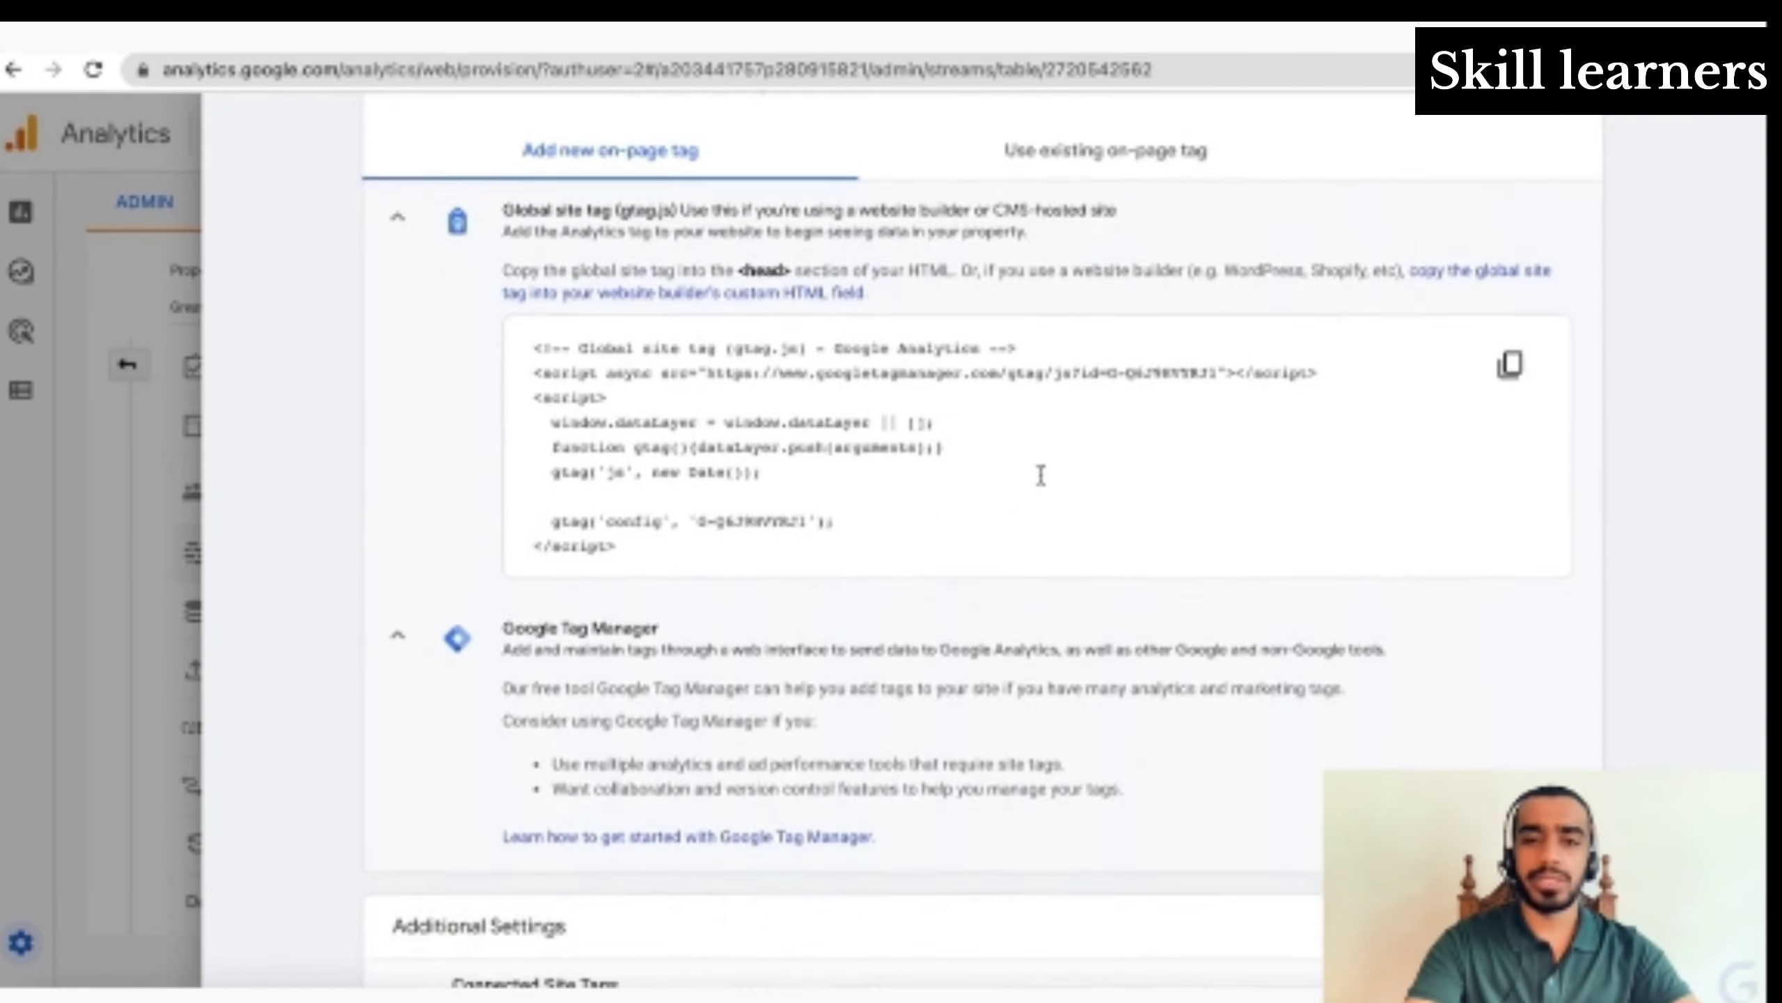
{"action": "scroll", "coordinate": [1042, 475], "scroll_direction": "down", "scroll_amount": 1}
{"action": "scroll", "coordinate": [1044, 485], "scroll_direction": "down", "scroll_amount": 2}
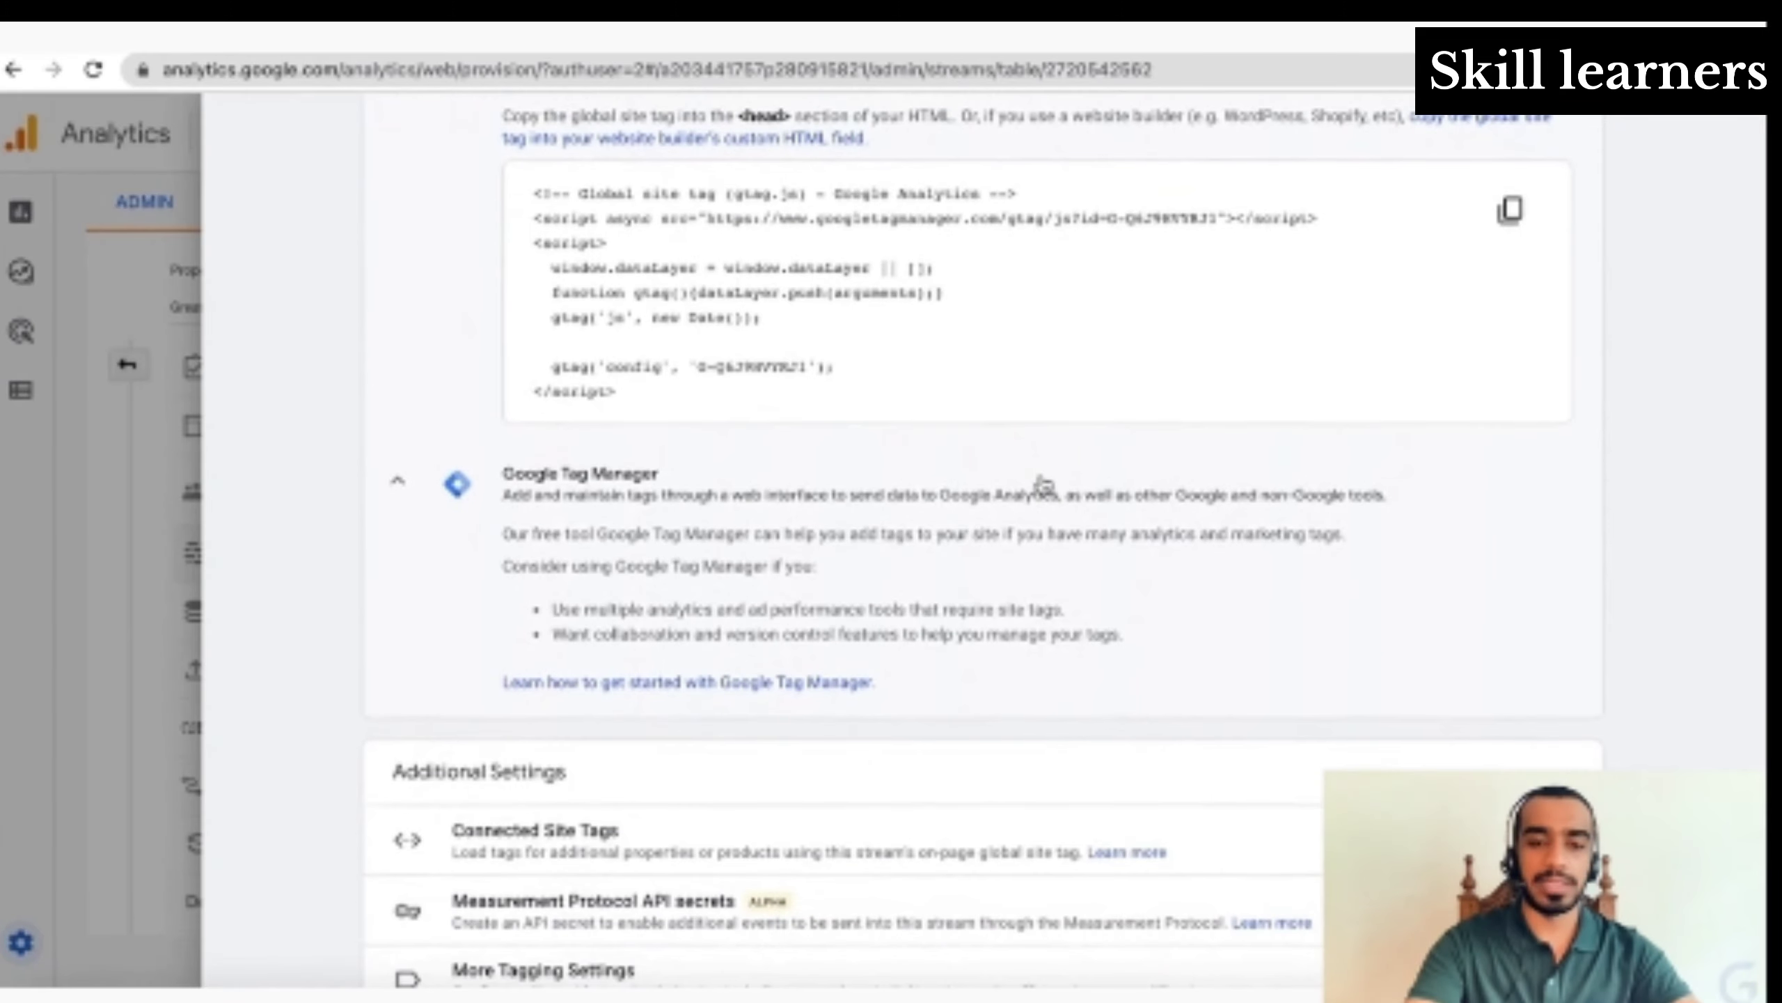
{"action": "scroll", "coordinate": [1044, 485], "scroll_direction": "up", "scroll_amount": 6}
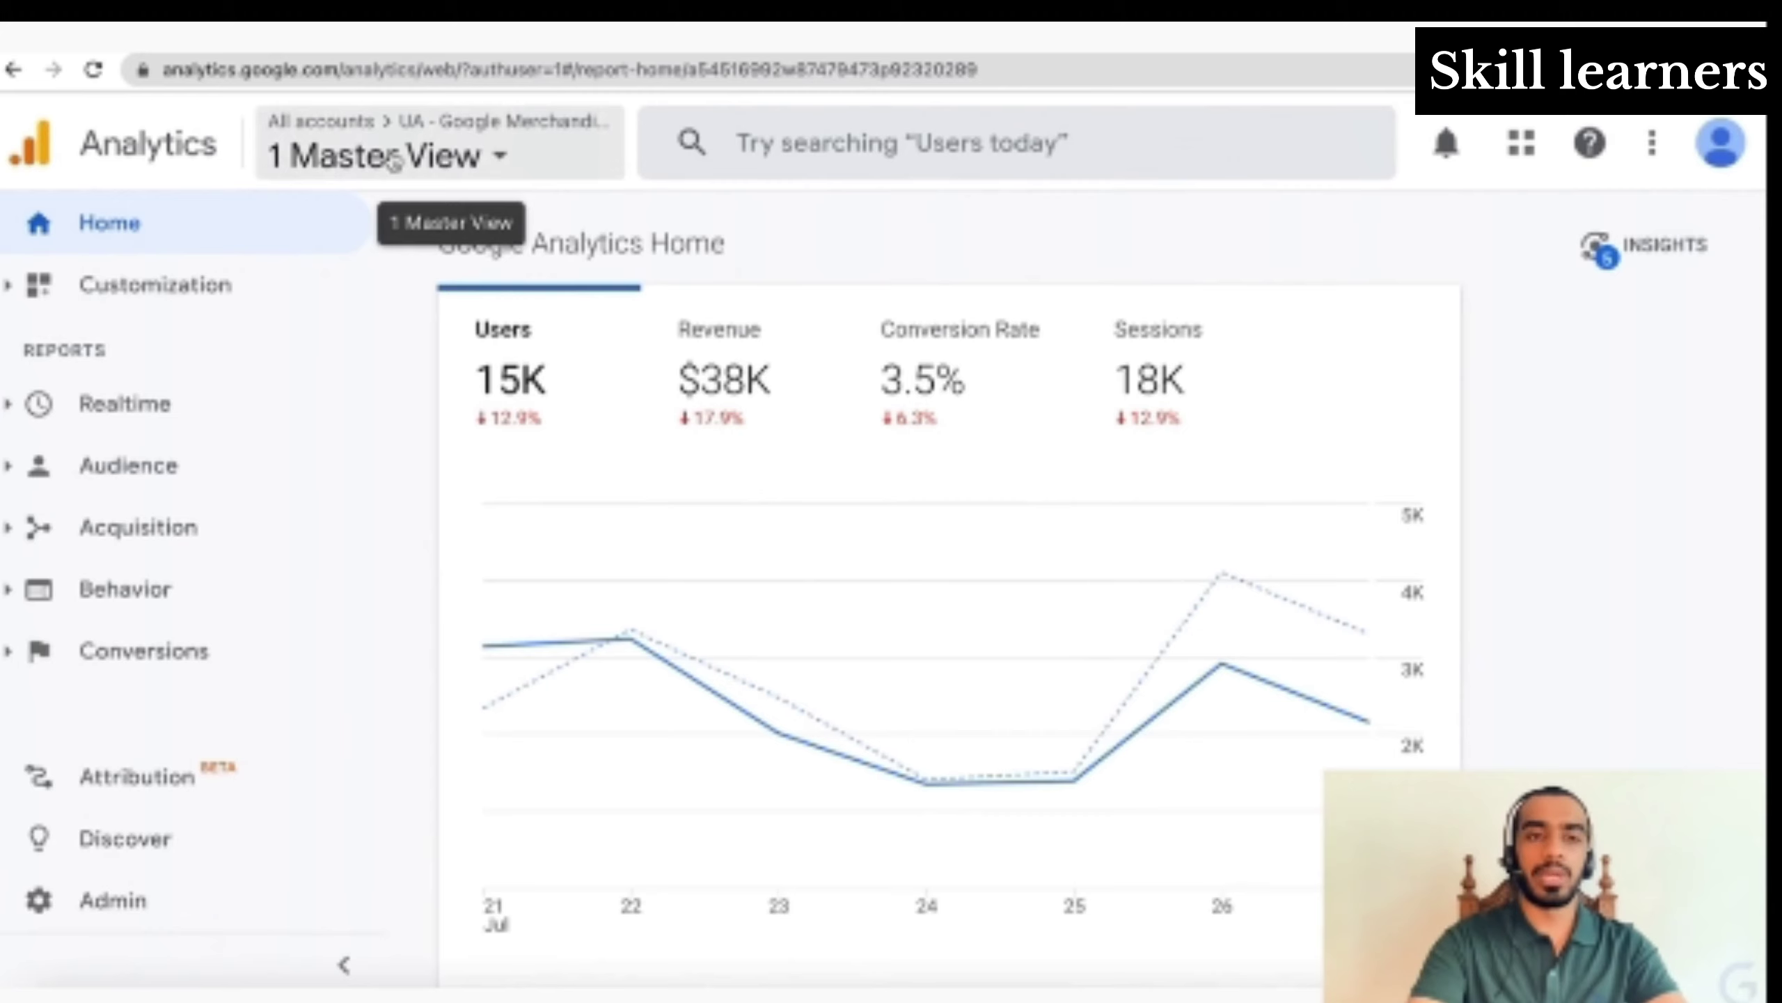
Browse the Demo Account's UA - Google Merchandise Store property and open its 1 Master View
{"action": "left_click", "coordinate": [387, 151]}
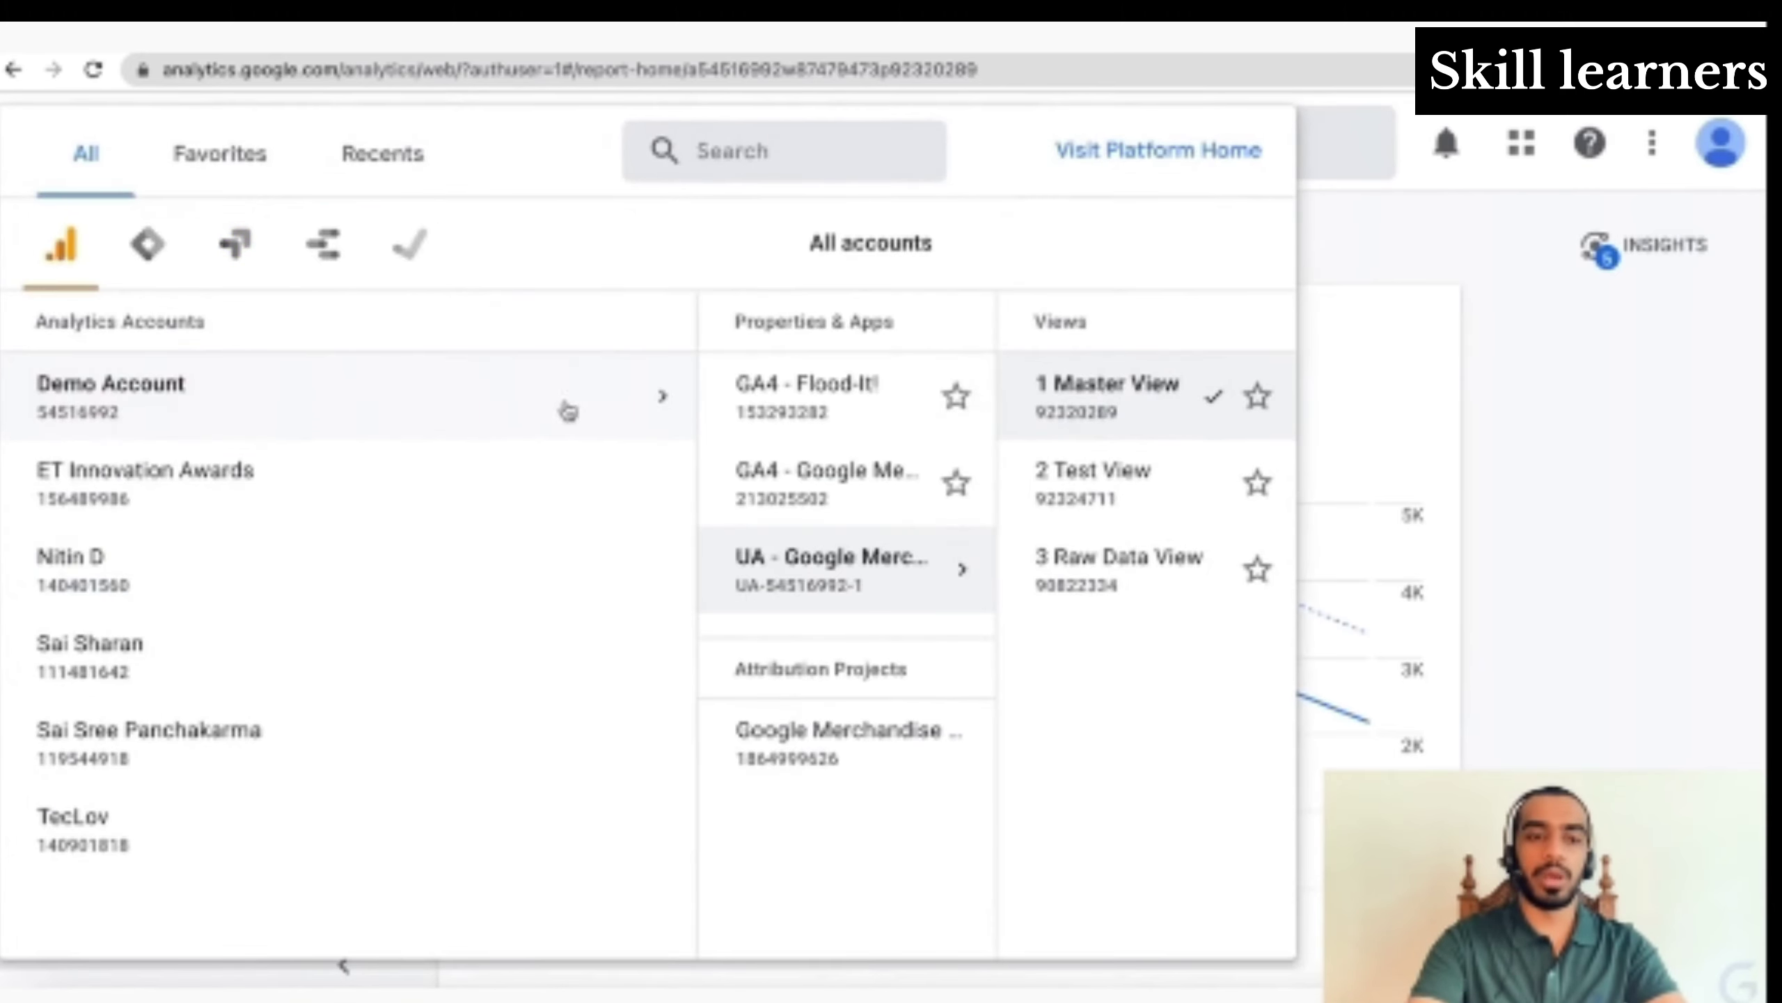
{"action": "left_click", "coordinate": [657, 397]}
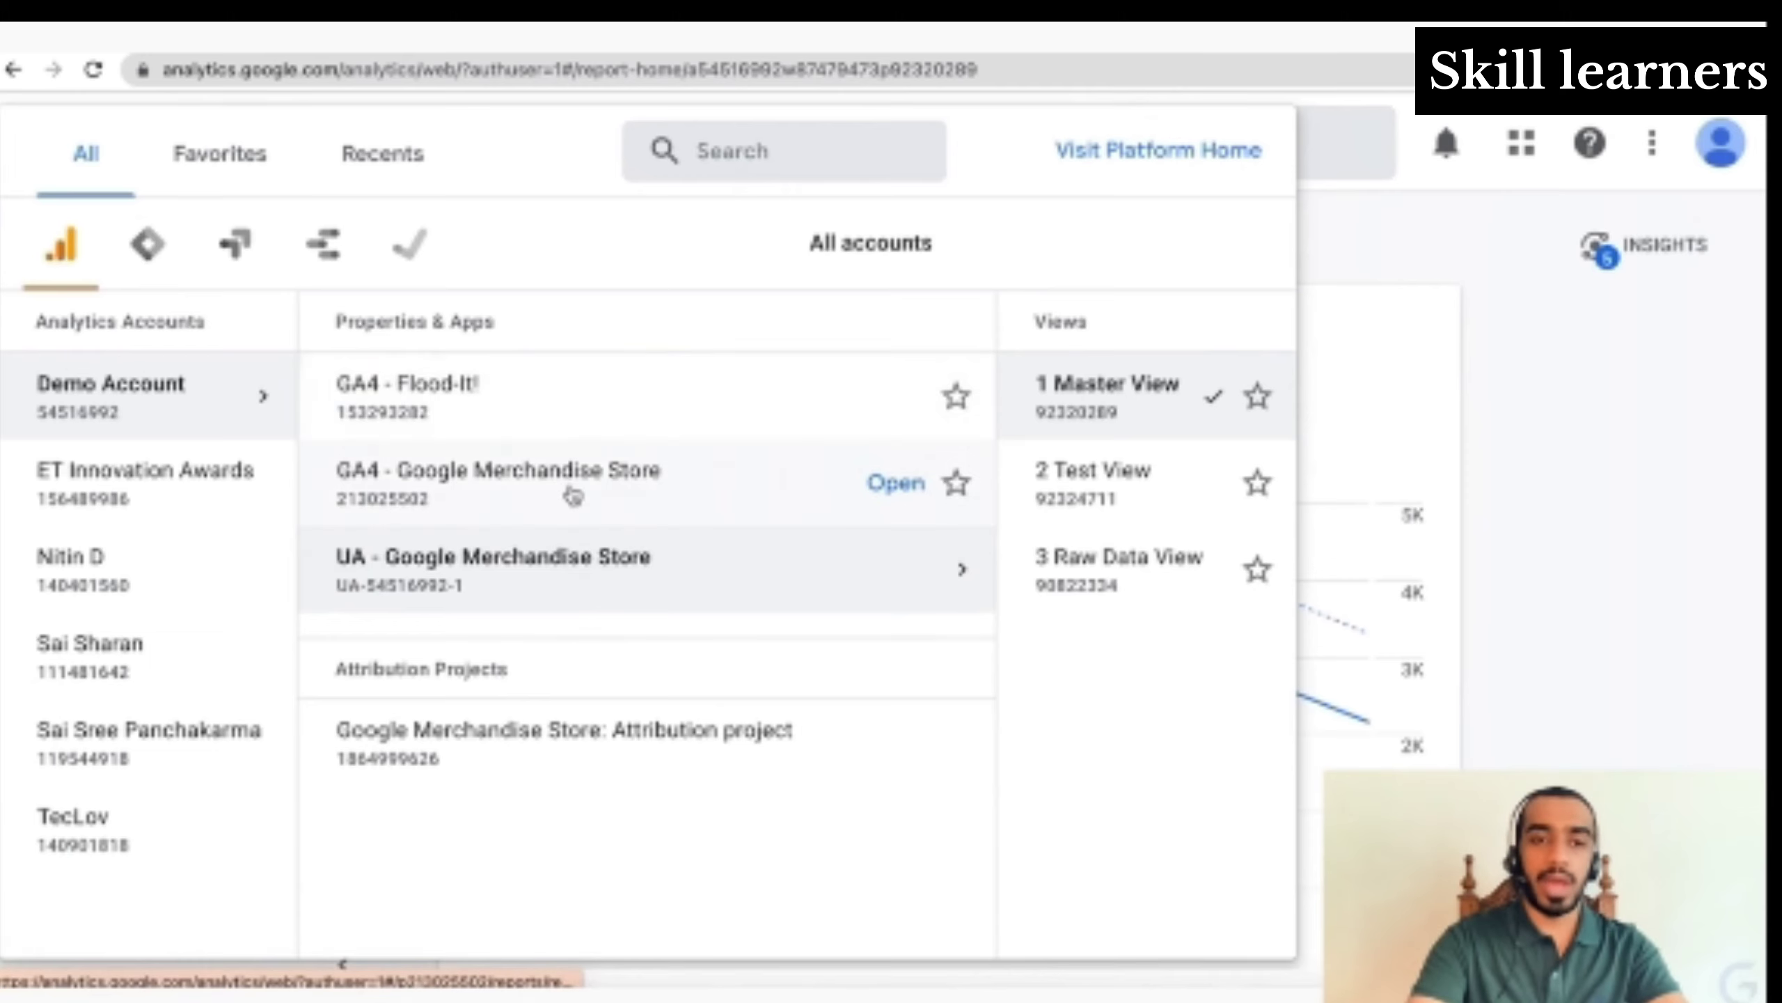
{"action": "left_click", "coordinate": [383, 579]}
{"action": "left_click", "coordinate": [784, 593]}
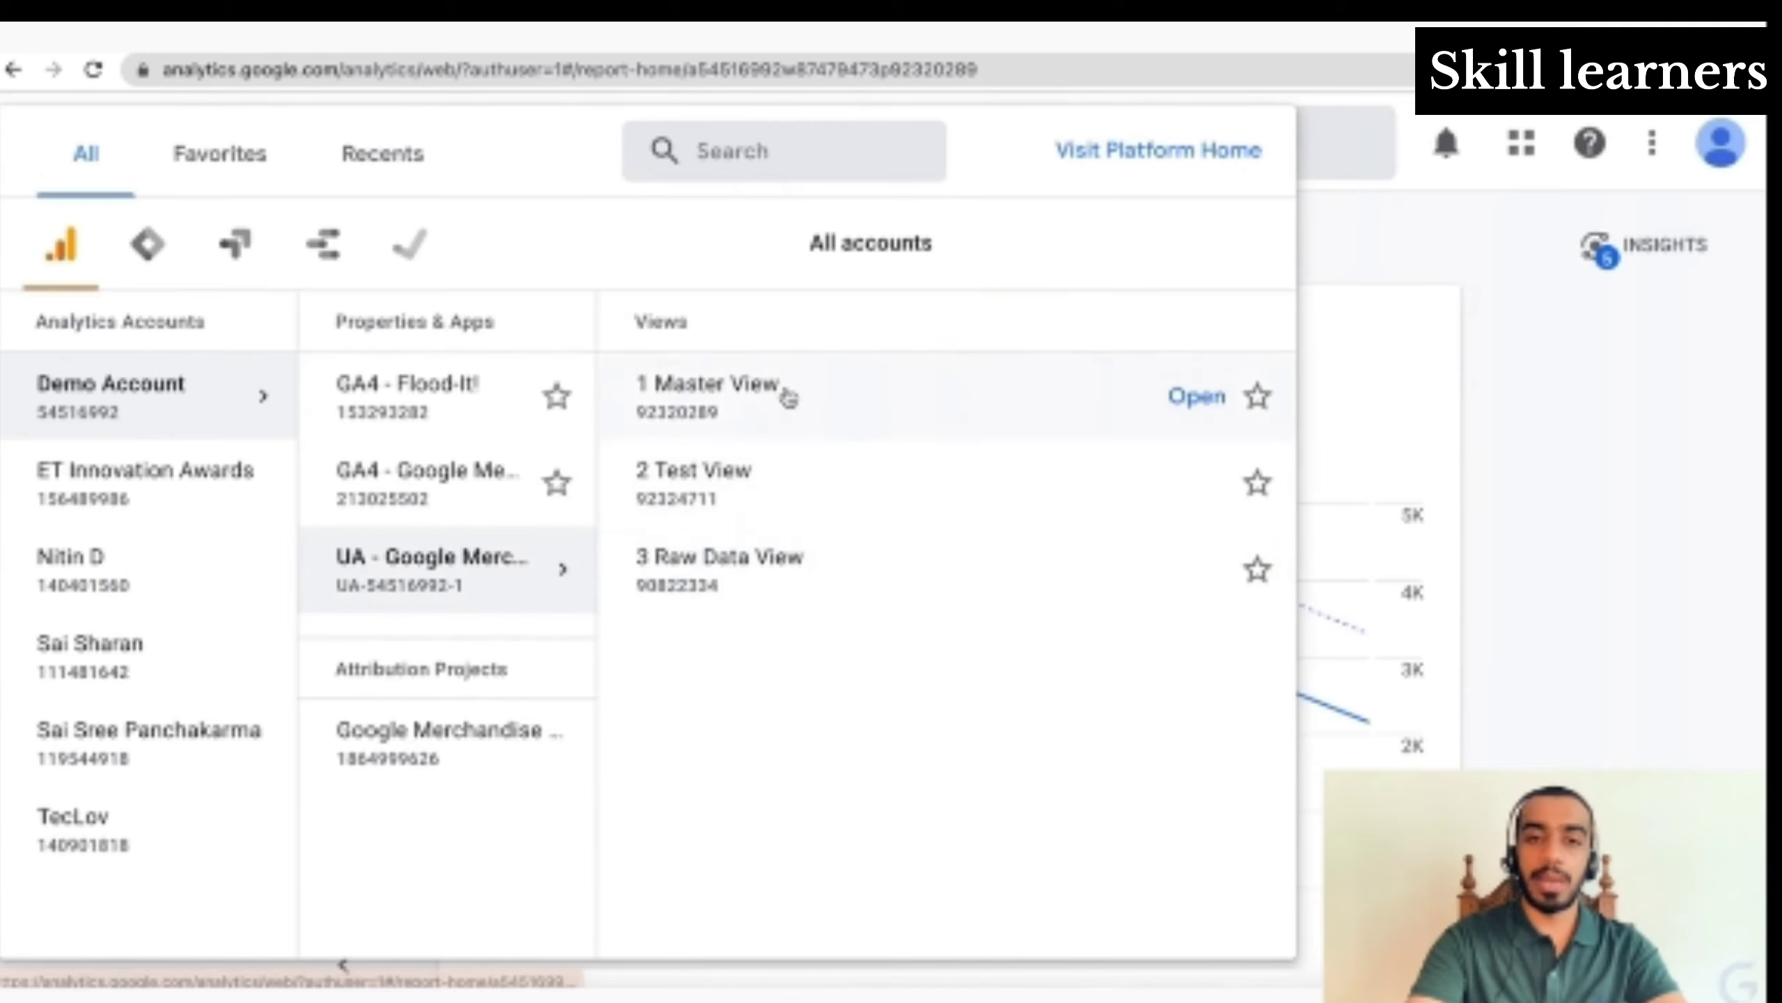
{"action": "left_click", "coordinate": [788, 398]}
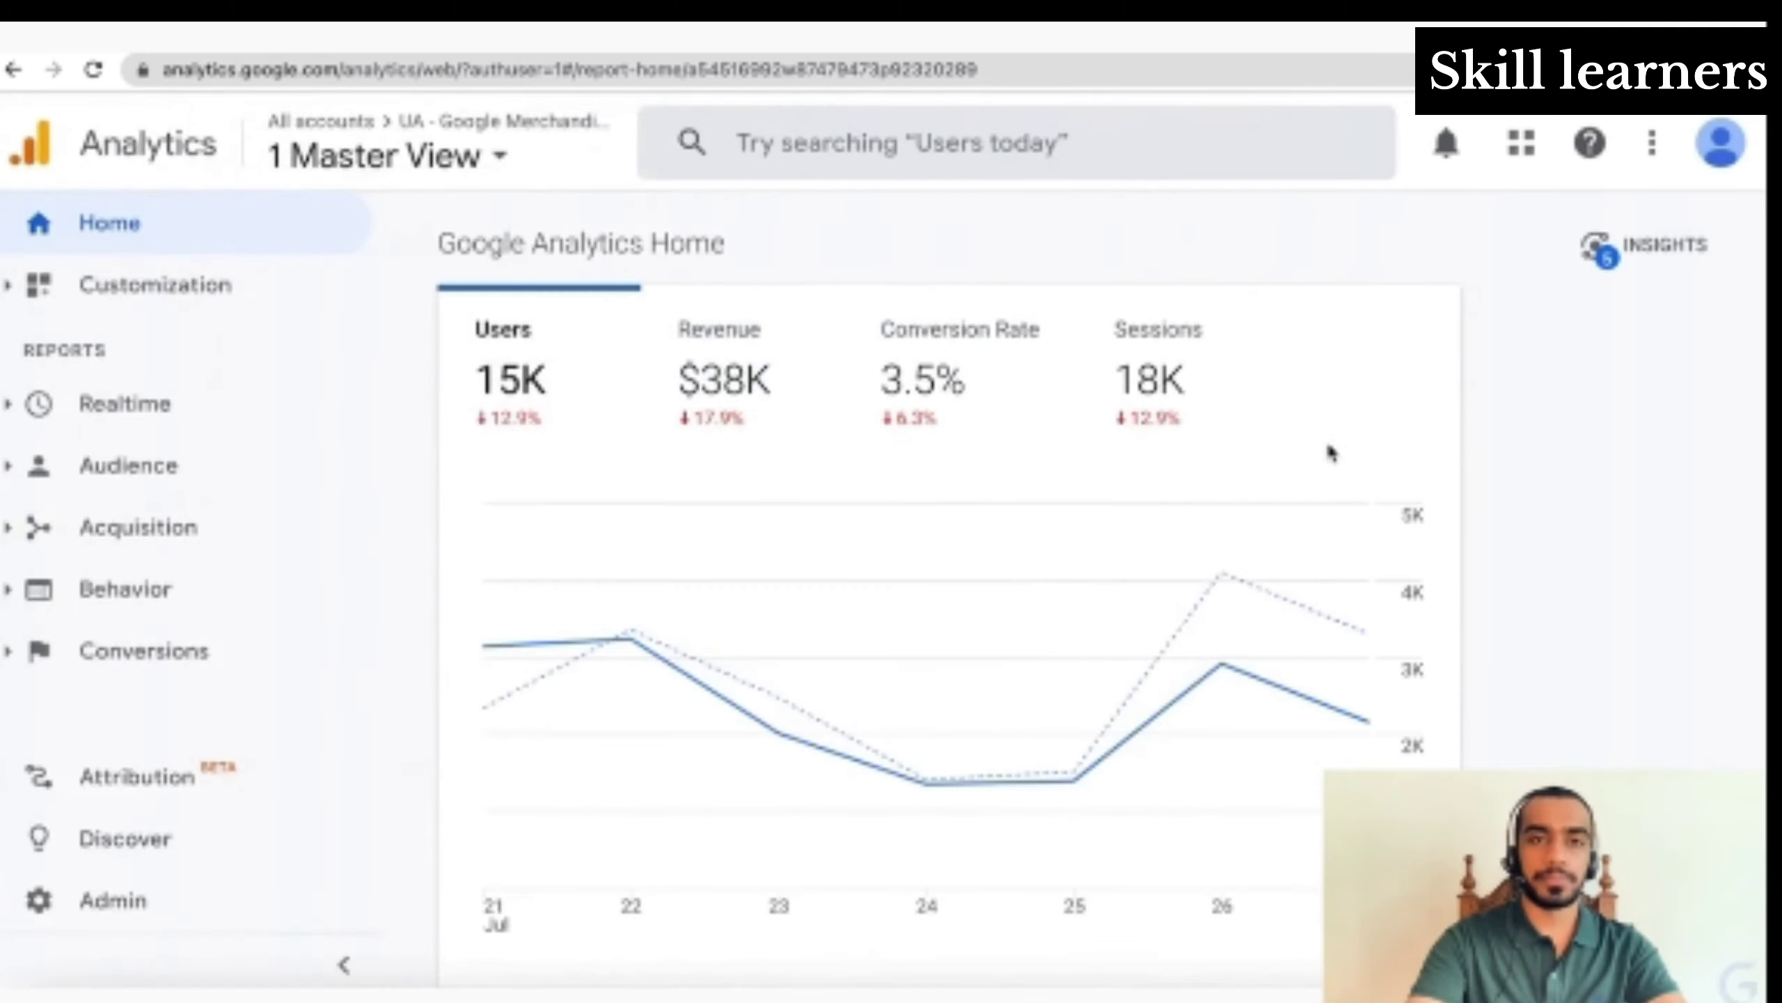
Expand the Realtime report list and look over the users, revenue, conversion rate and sessions overview on the Home page
{"action": "left_click", "coordinate": [210, 403]}
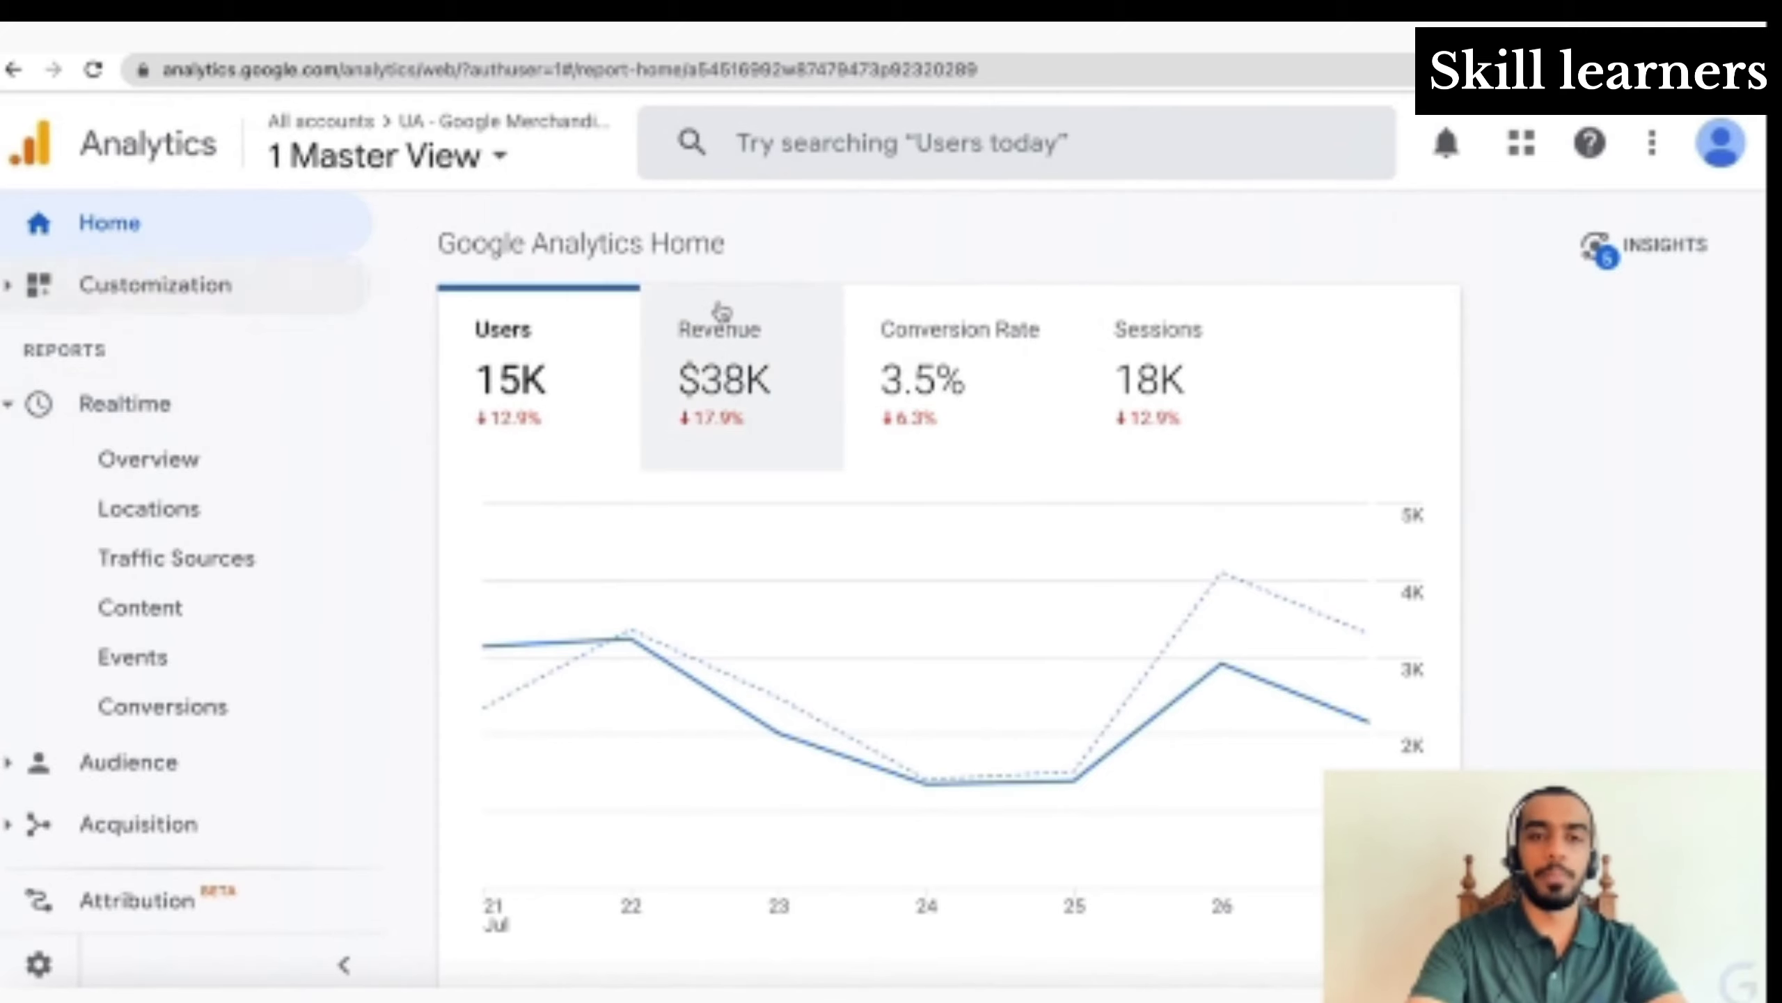
{"action": "scroll", "coordinate": [1572, 576], "scroll_direction": "down", "scroll_amount": 3}
{"action": "scroll", "coordinate": [1572, 575], "scroll_direction": "up", "scroll_amount": 3}
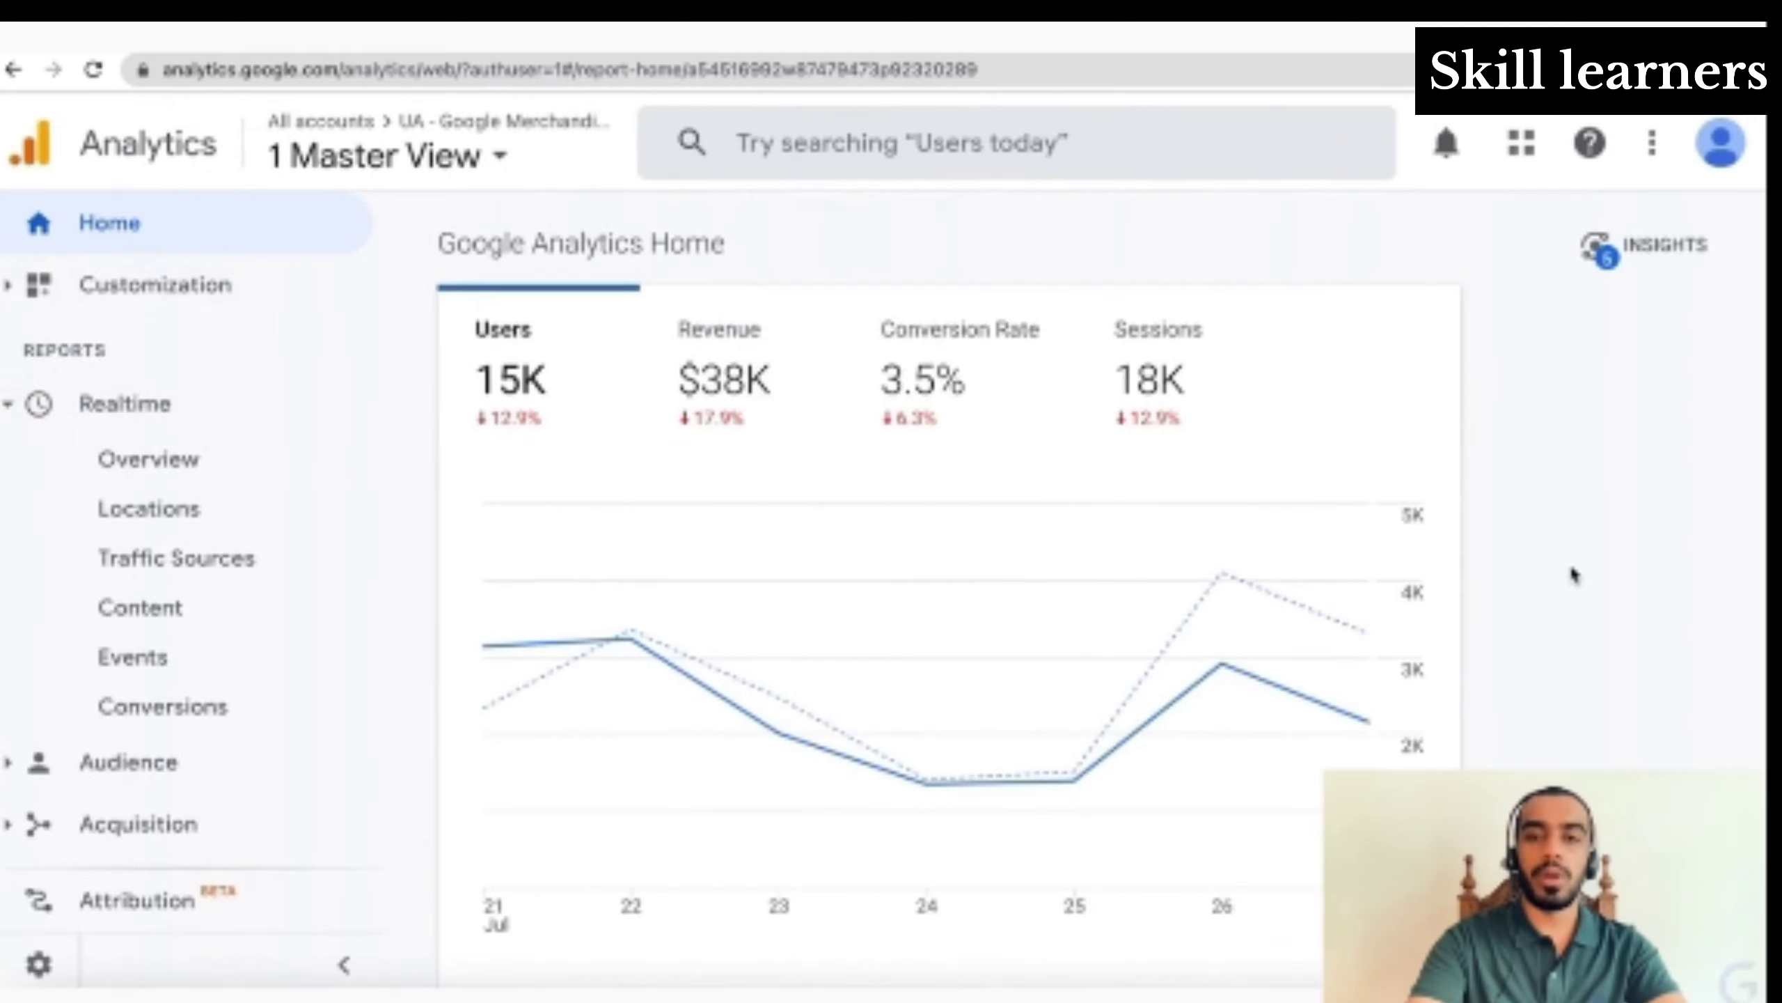
{"action": "scroll", "coordinate": [1572, 576], "scroll_direction": "down", "scroll_amount": 5}
{"action": "scroll", "coordinate": [1572, 576], "scroll_direction": "up", "scroll_amount": 5}
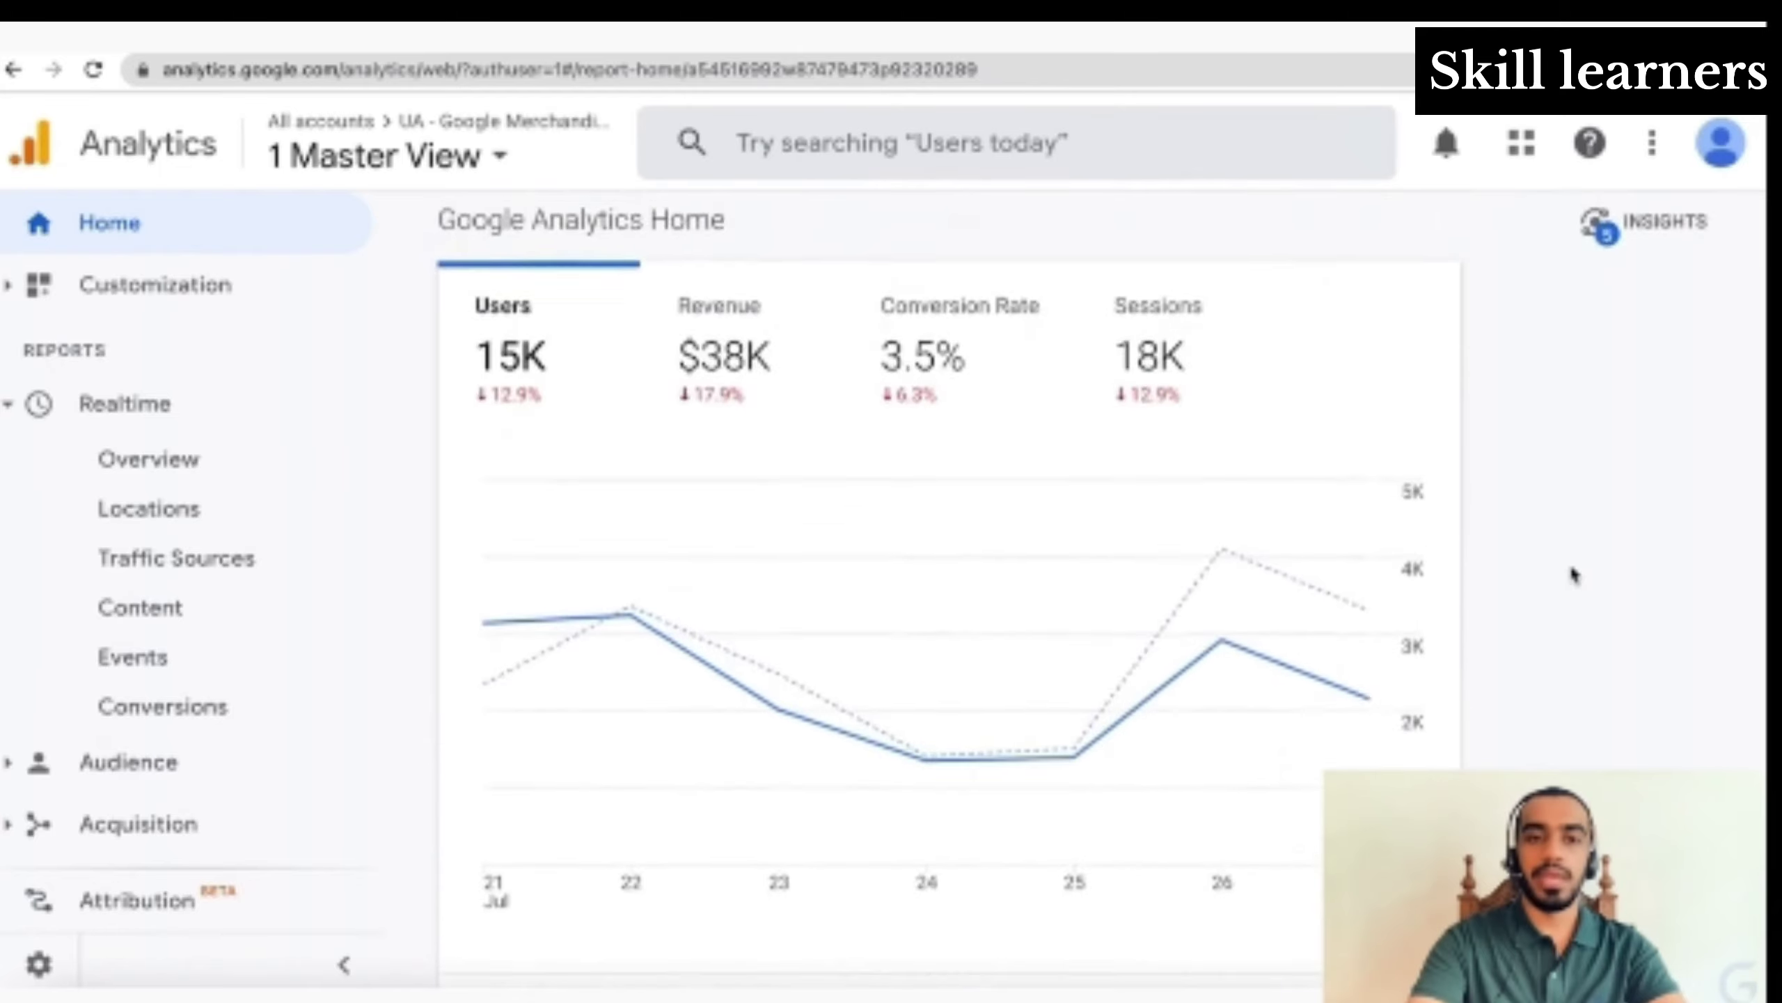
{"action": "scroll", "coordinate": [1572, 576], "scroll_direction": "up", "scroll_amount": 1}
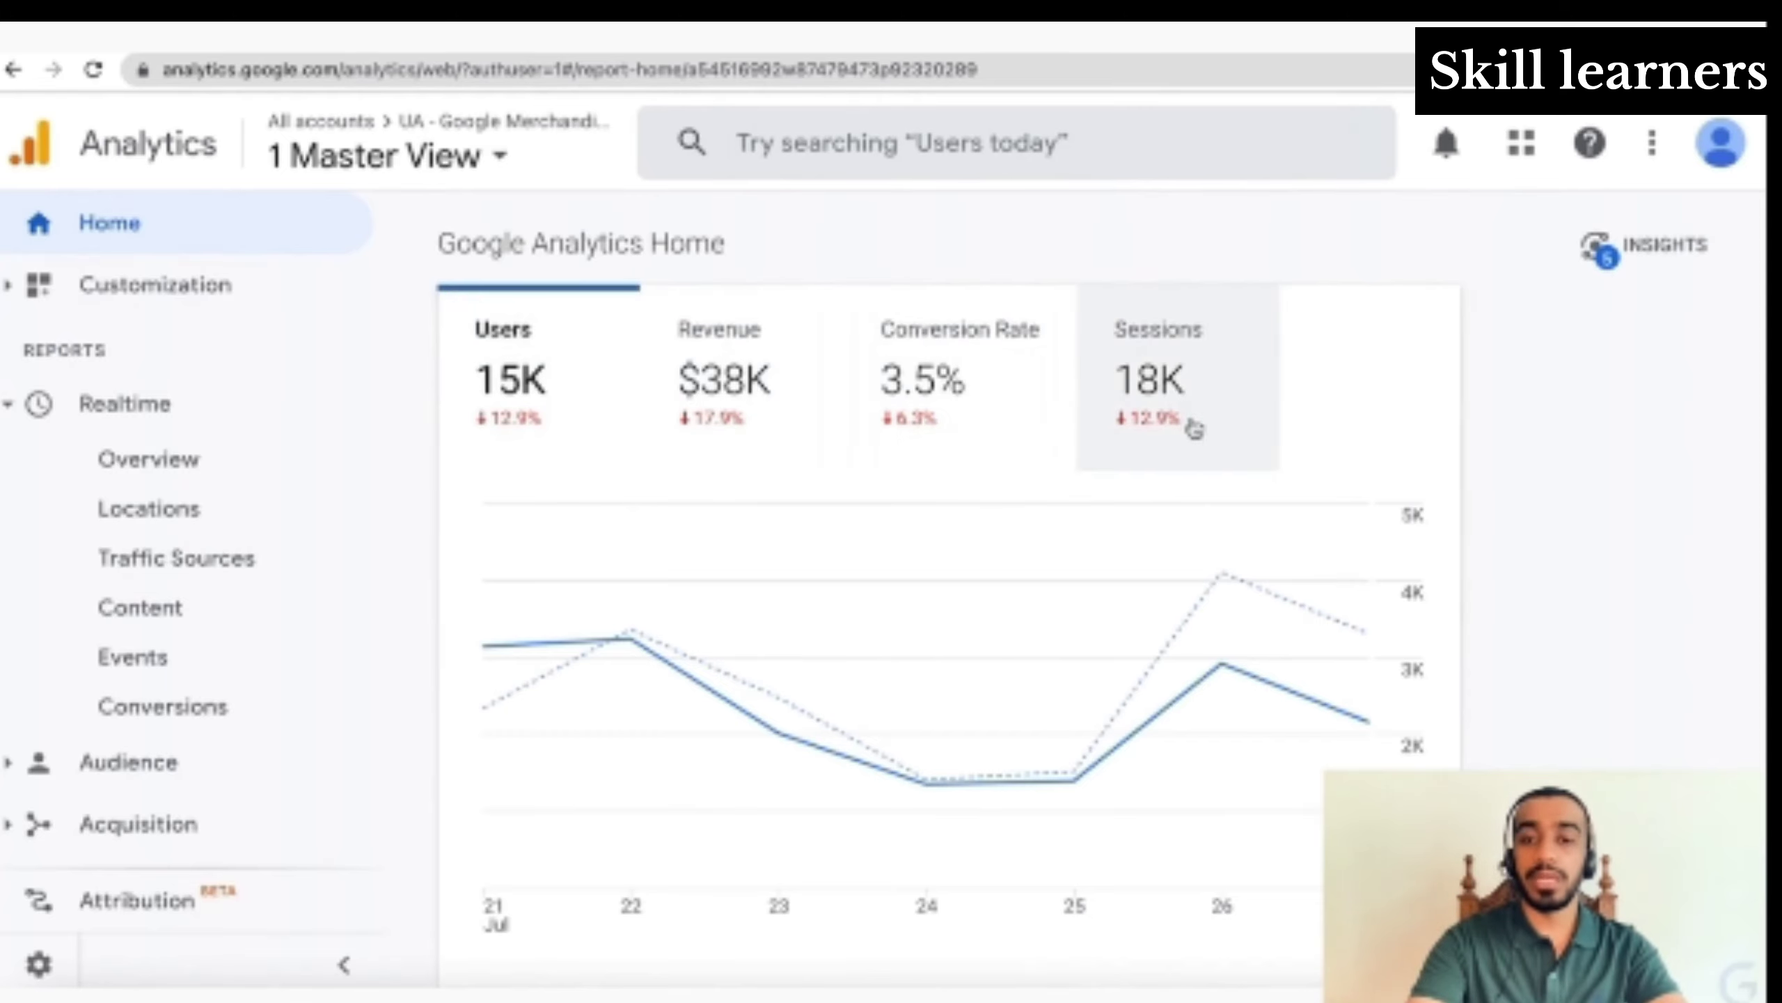
{"action": "scroll", "coordinate": [1192, 428], "scroll_direction": "down", "scroll_amount": 2}
{"action": "scroll", "coordinate": [1193, 426], "scroll_direction": "down", "scroll_amount": 3}
{"action": "scroll", "coordinate": [1193, 426], "scroll_direction": "up", "scroll_amount": 5}
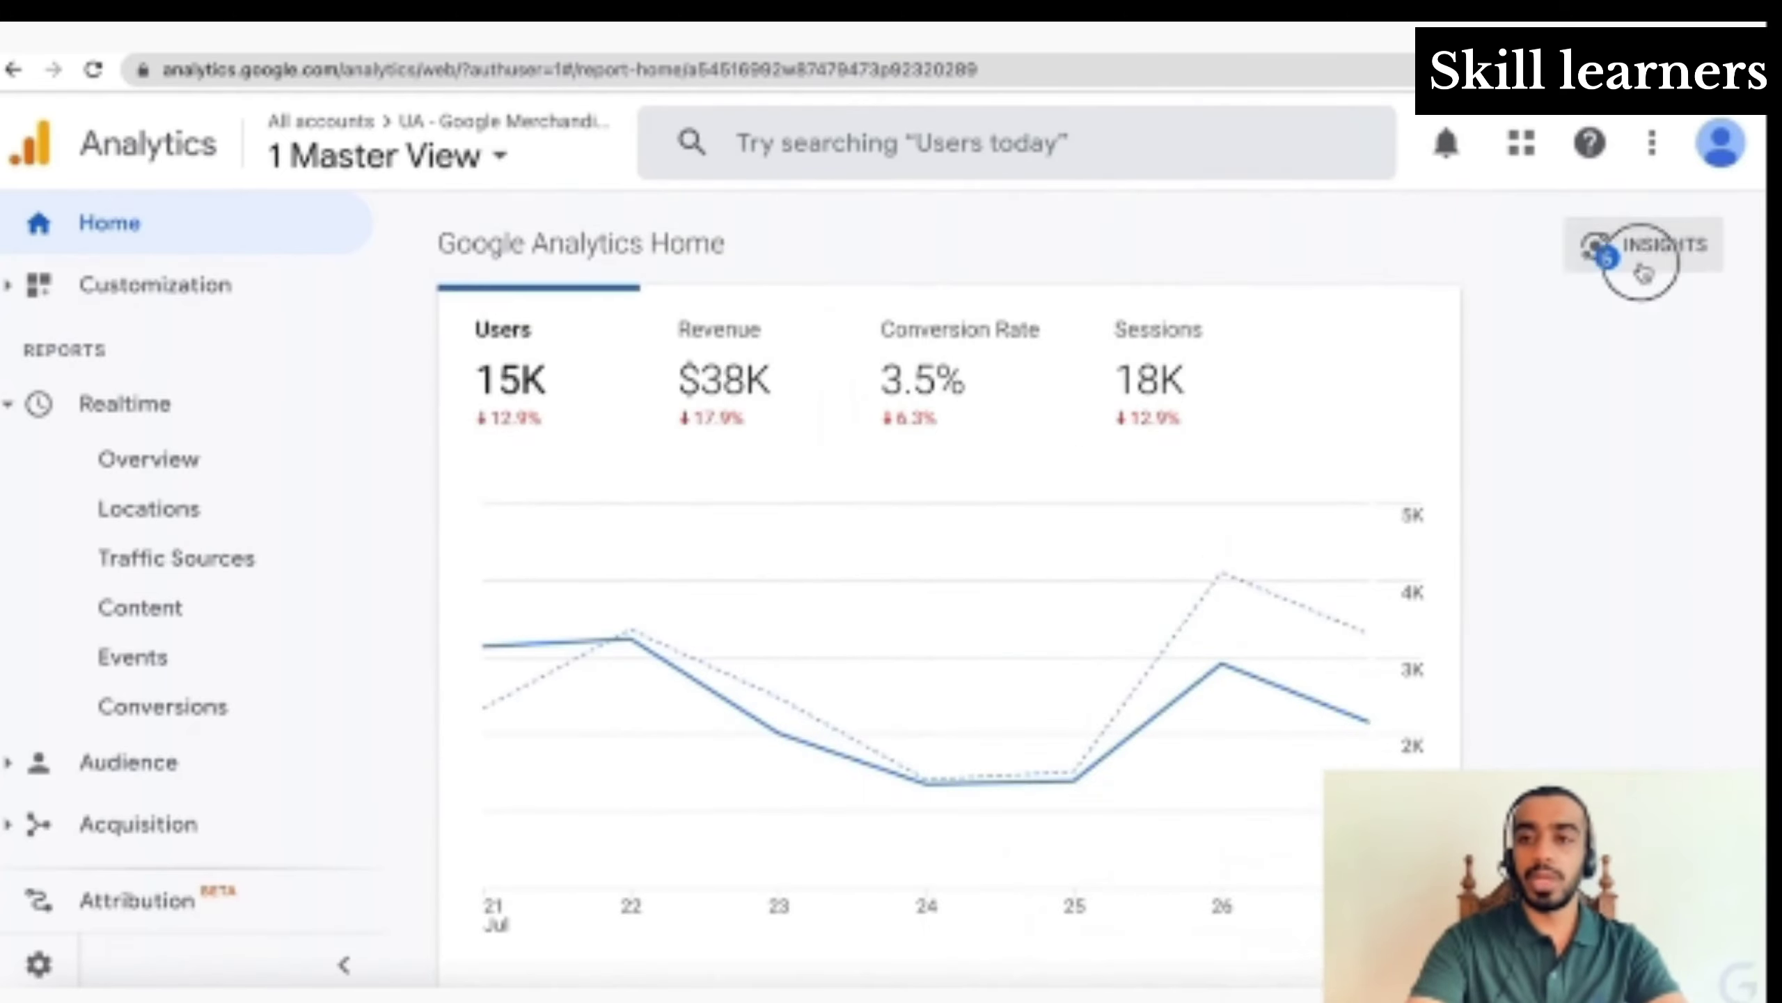
Open the Analytics Intelligence insights, look through the suggested insights and close them
{"action": "left_click", "coordinate": [1643, 265]}
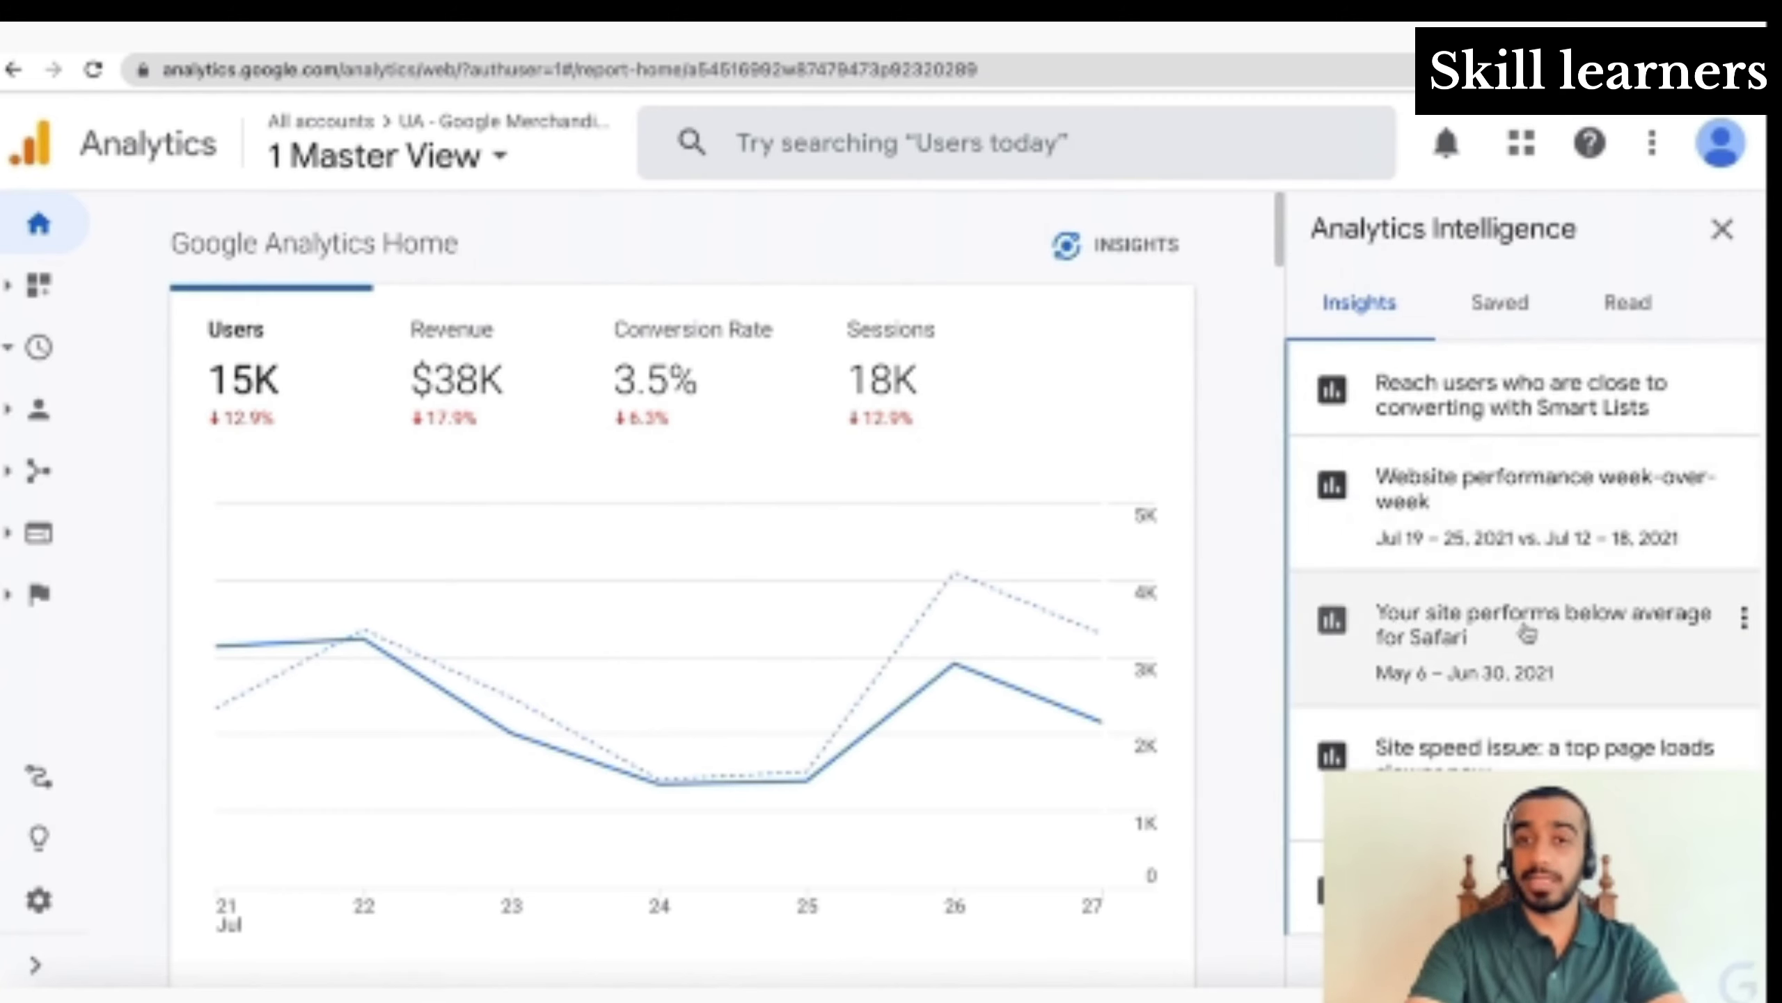
{"action": "scroll", "coordinate": [1547, 727], "scroll_direction": "down", "scroll_amount": 2}
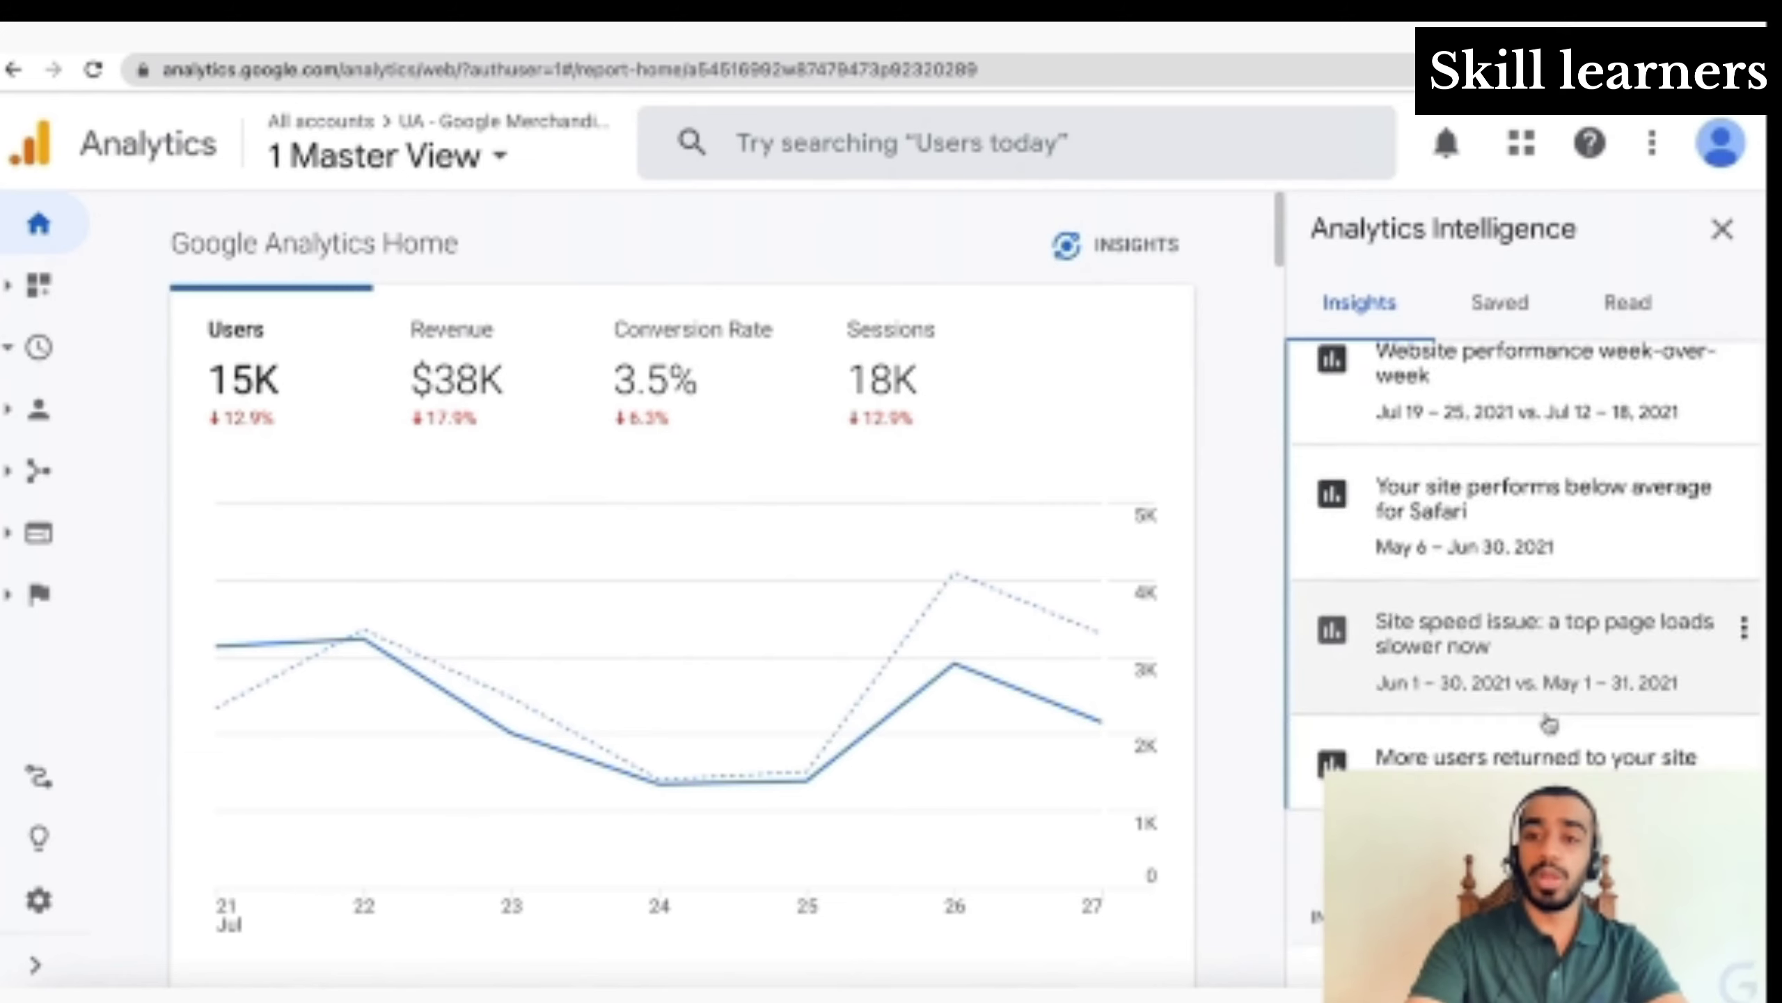
{"action": "scroll", "coordinate": [1523, 540], "scroll_direction": "up", "scroll_amount": 2}
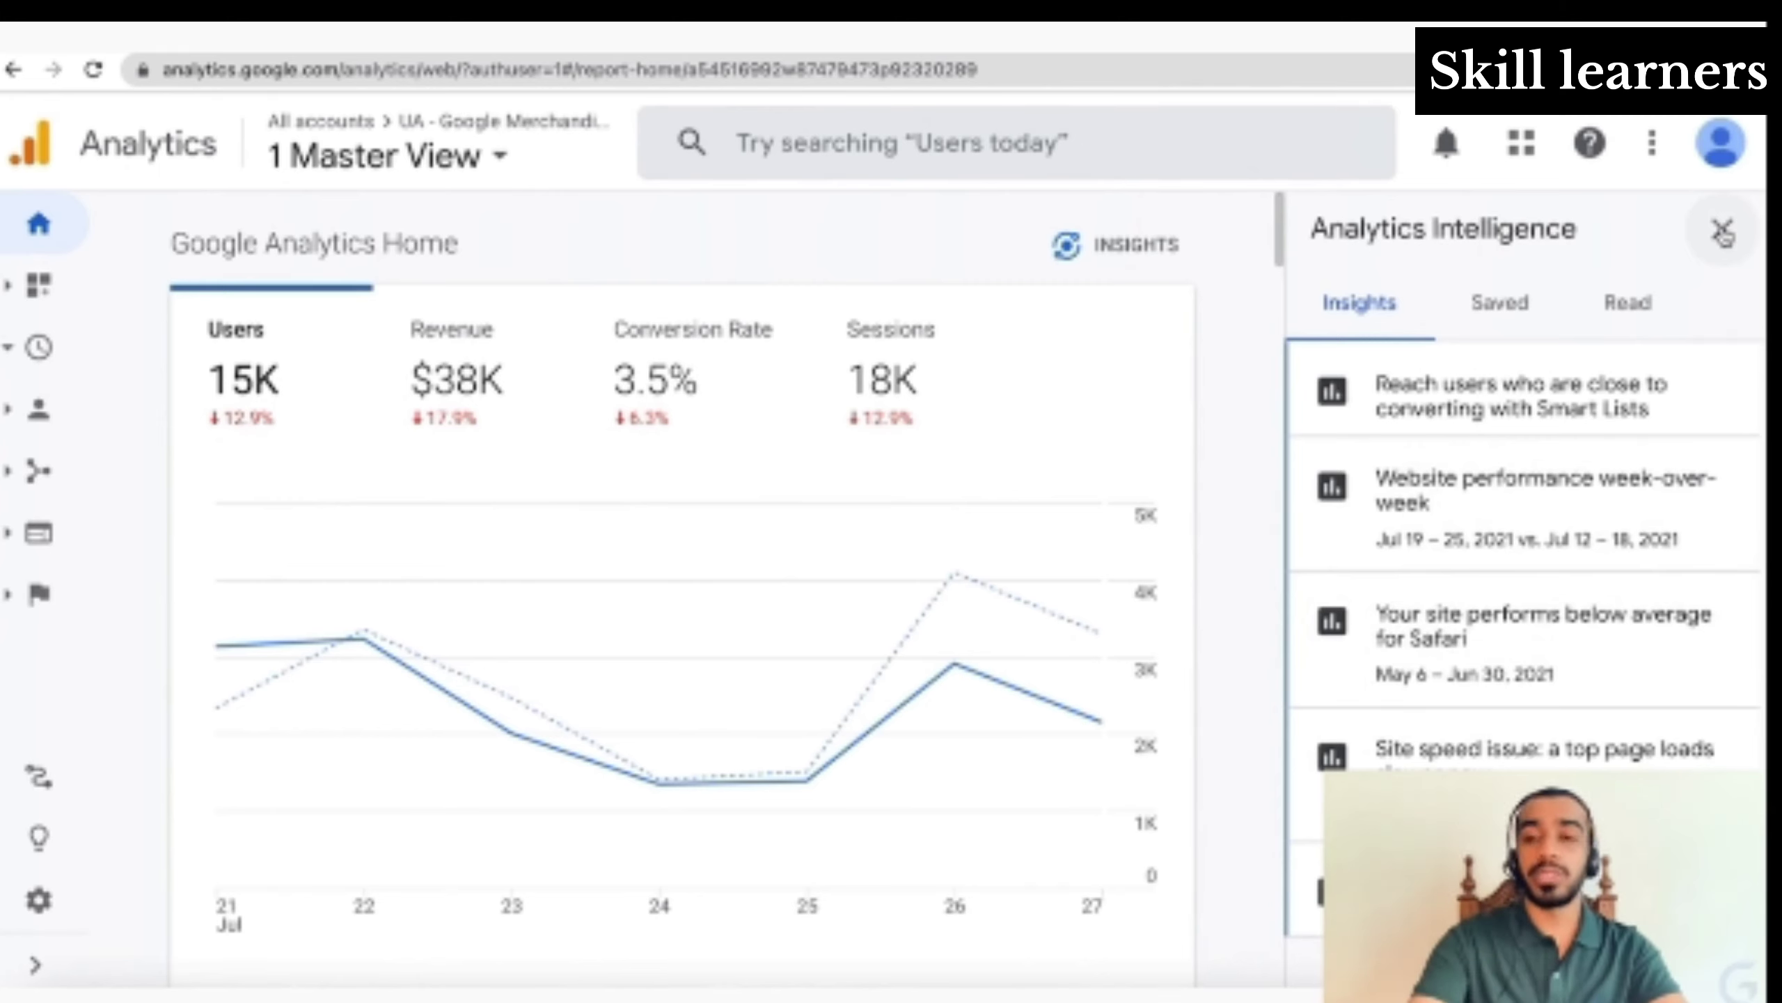
{"action": "left_click", "coordinate": [1723, 234]}
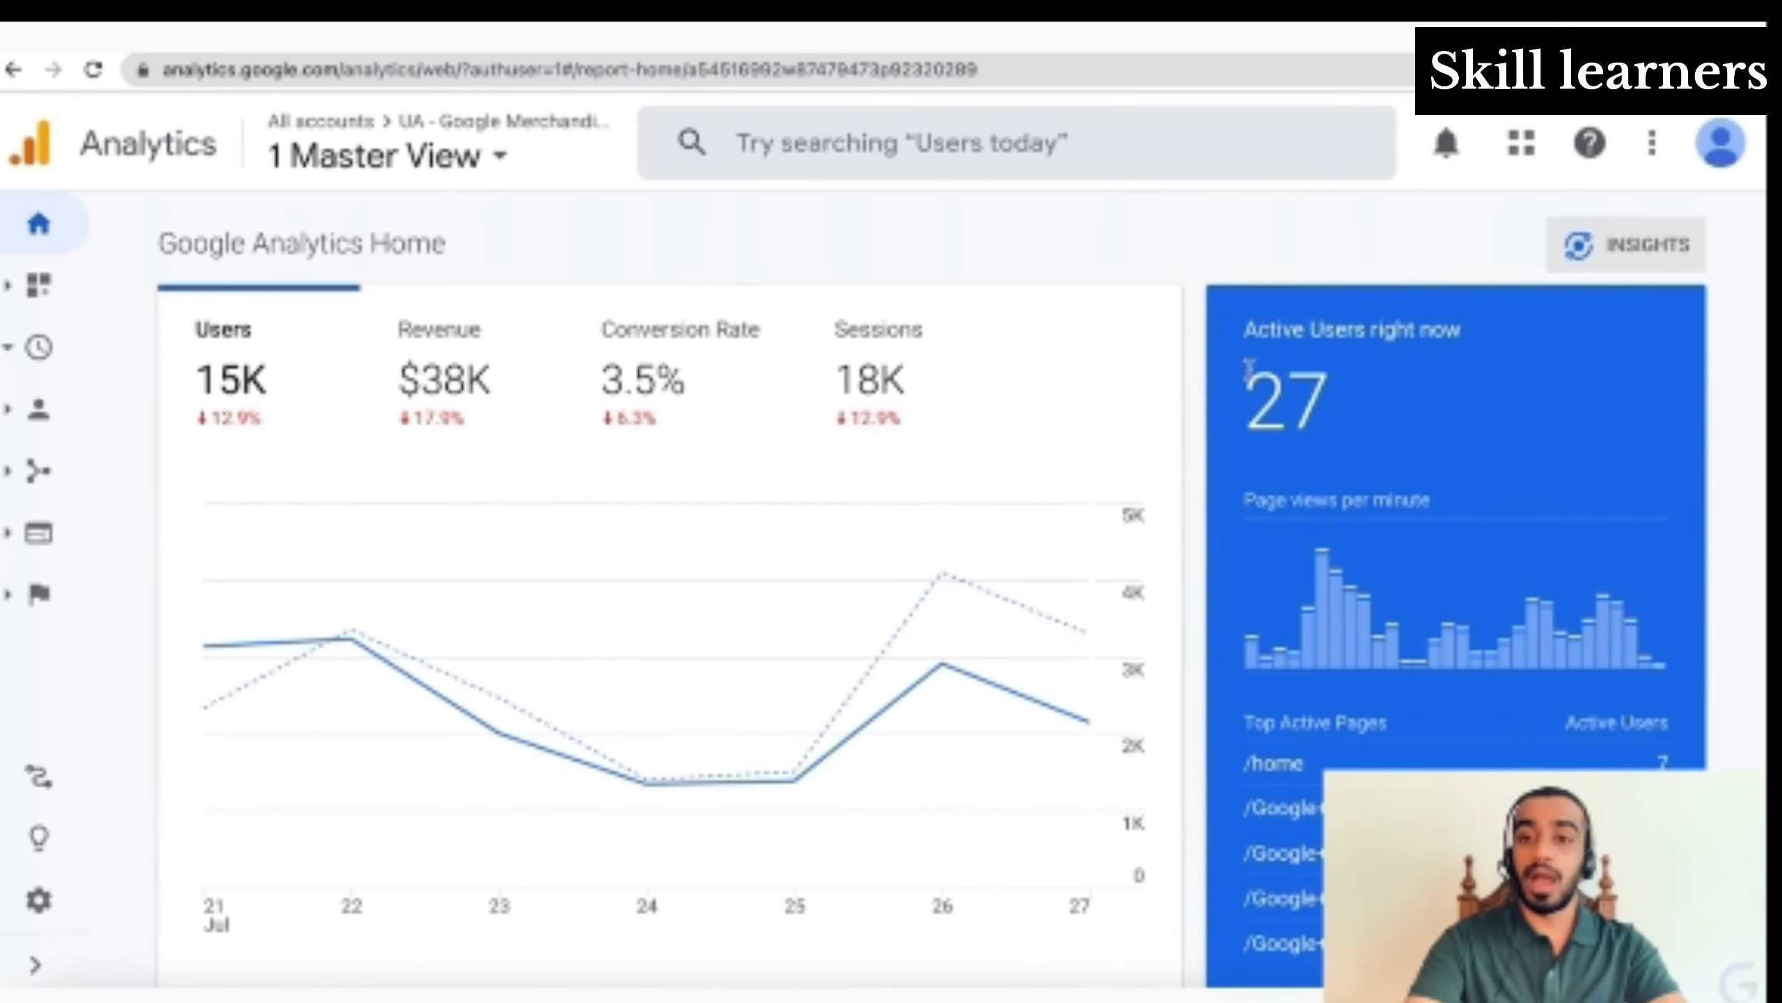
Review the real-time active users card and set the Home overview chart's date range to Yesterday
{"action": "scroll", "coordinate": [1359, 450], "scroll_direction": "down", "scroll_amount": 1}
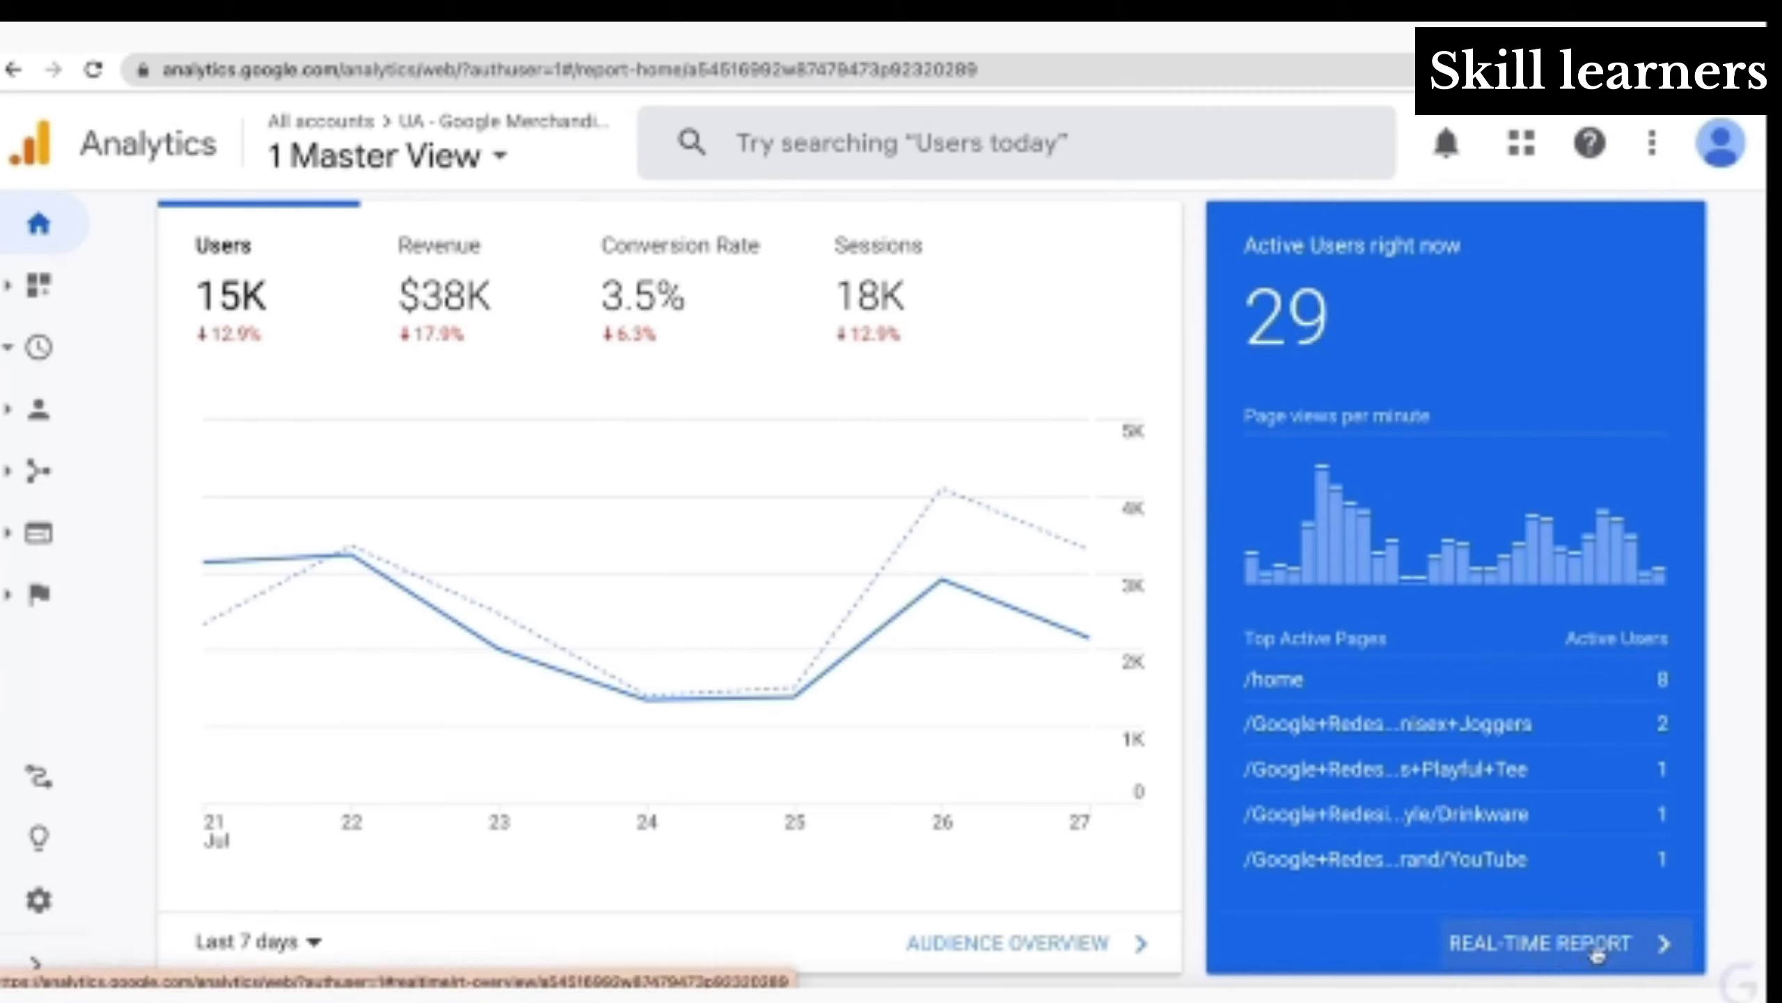
{"action": "scroll", "coordinate": [1598, 954], "scroll_direction": "up", "scroll_amount": 1}
{"action": "scroll", "coordinate": [842, 632], "scroll_direction": "down", "scroll_amount": 2}
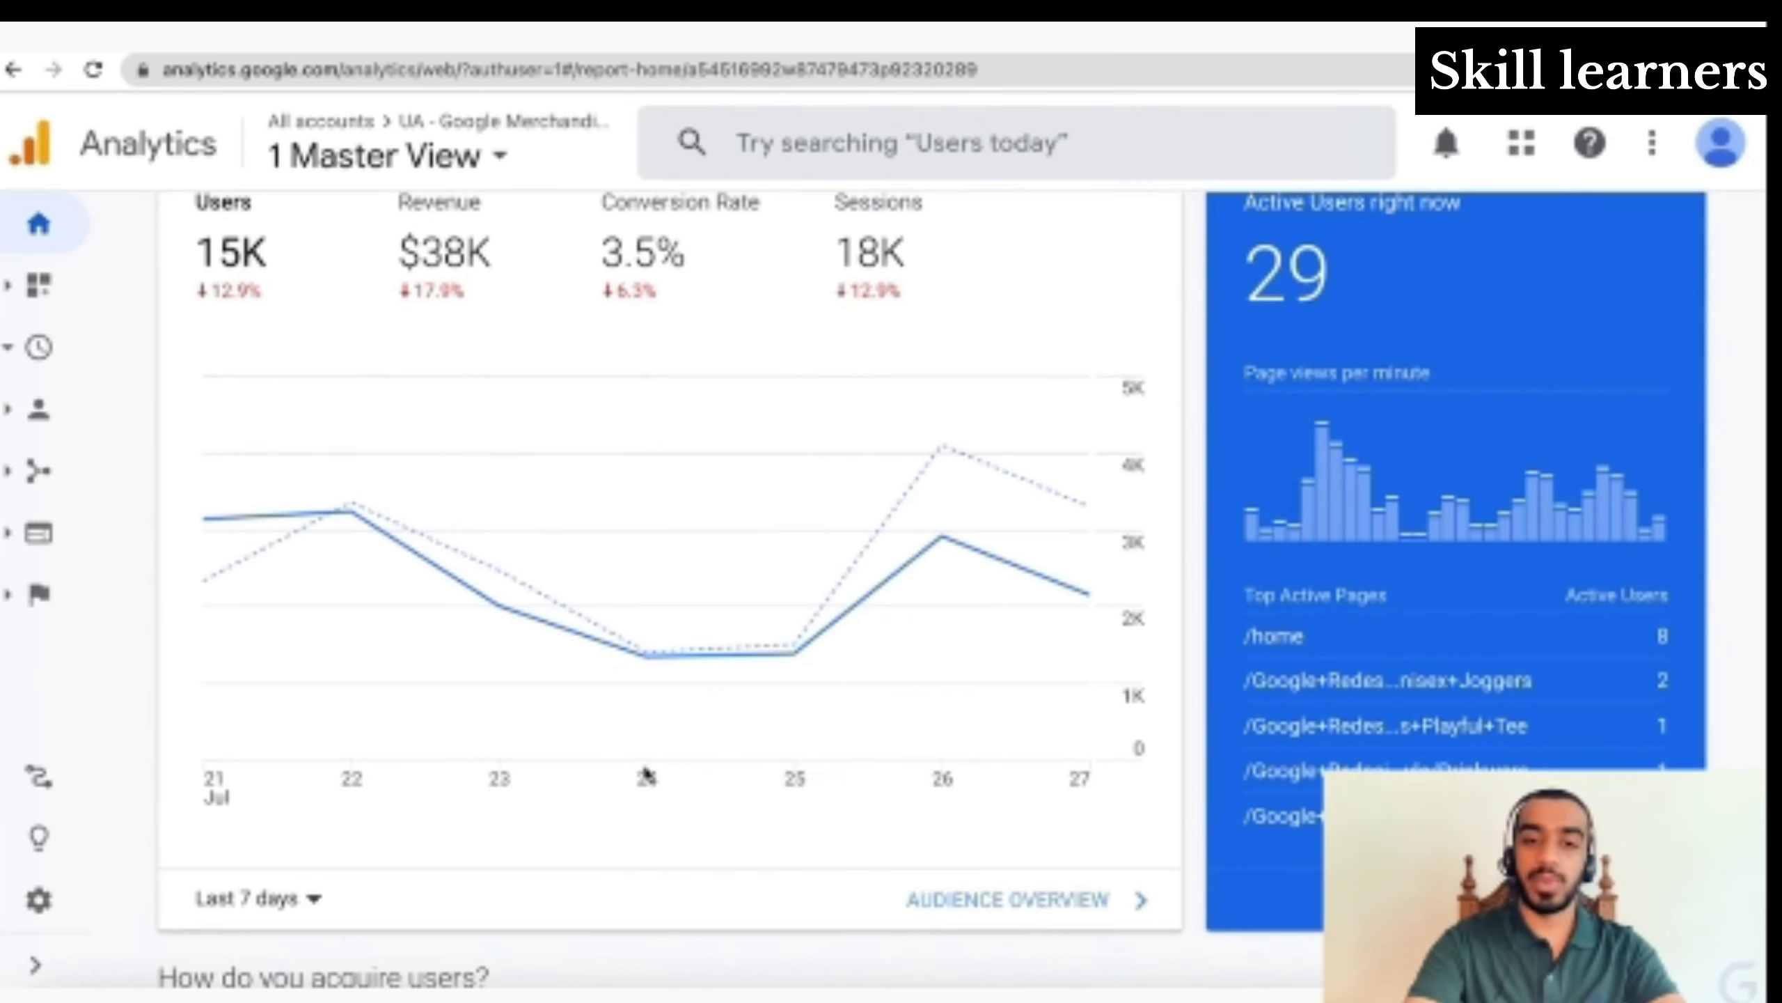
{"action": "left_click", "coordinate": [288, 902]}
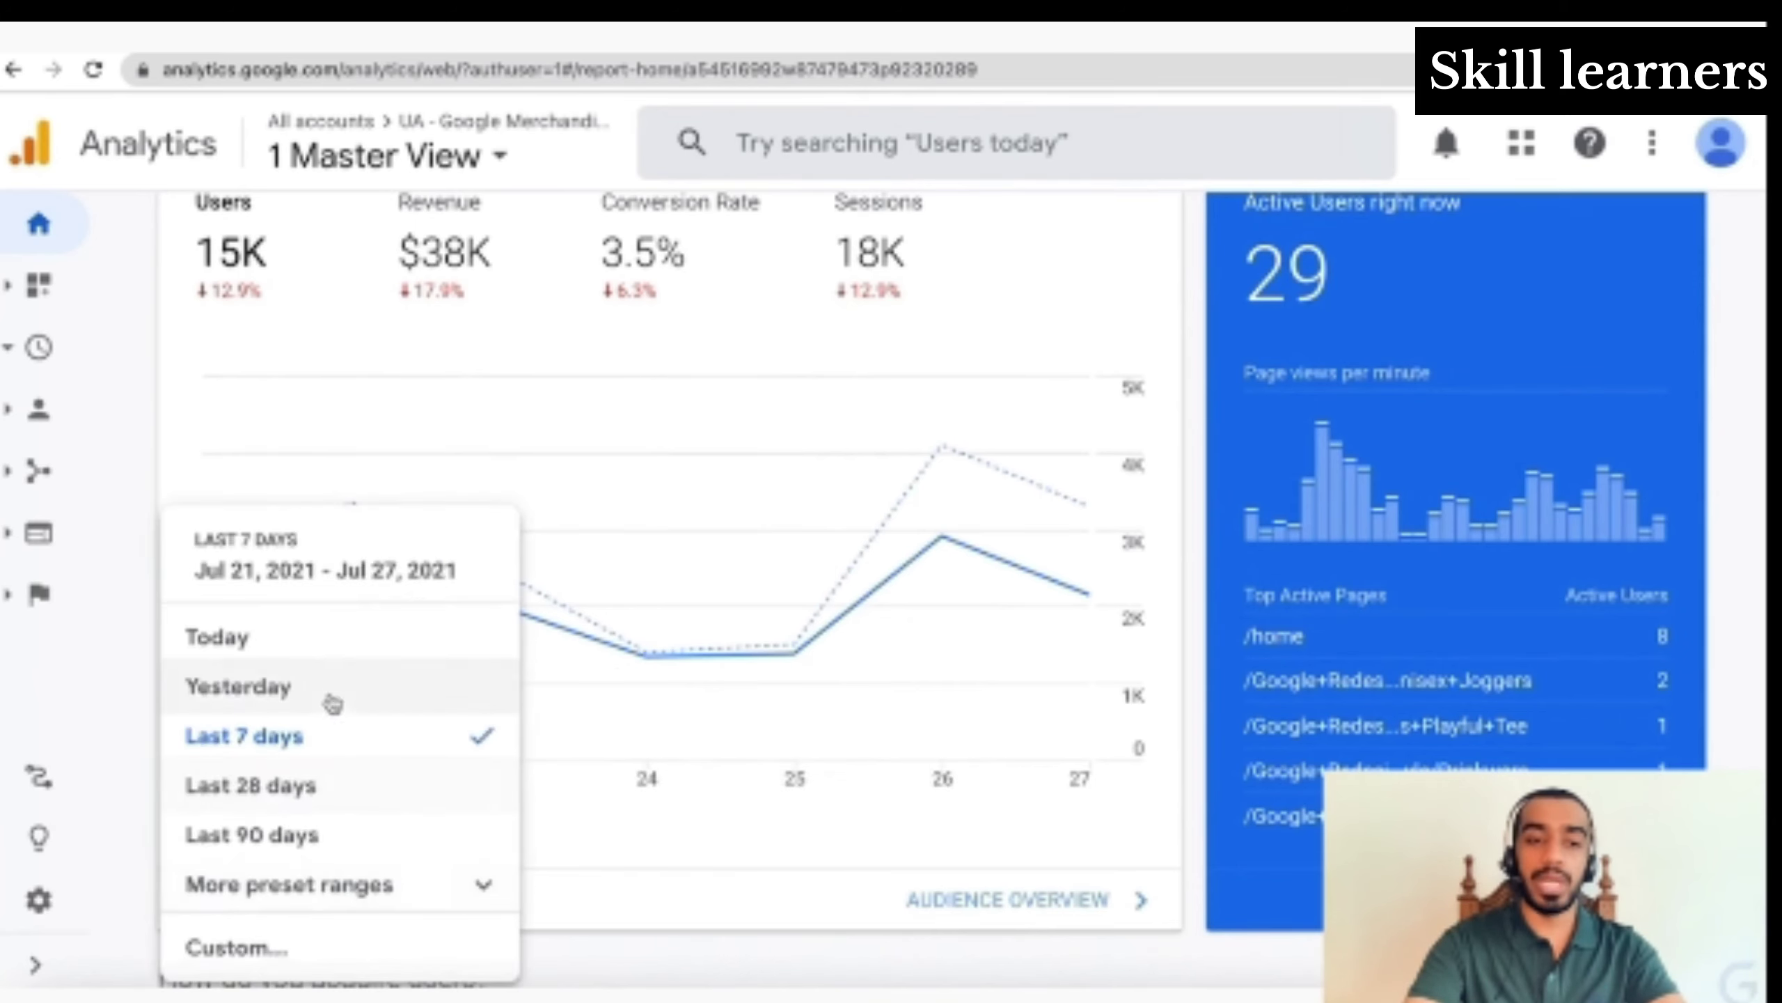
{"action": "left_click", "coordinate": [355, 686]}
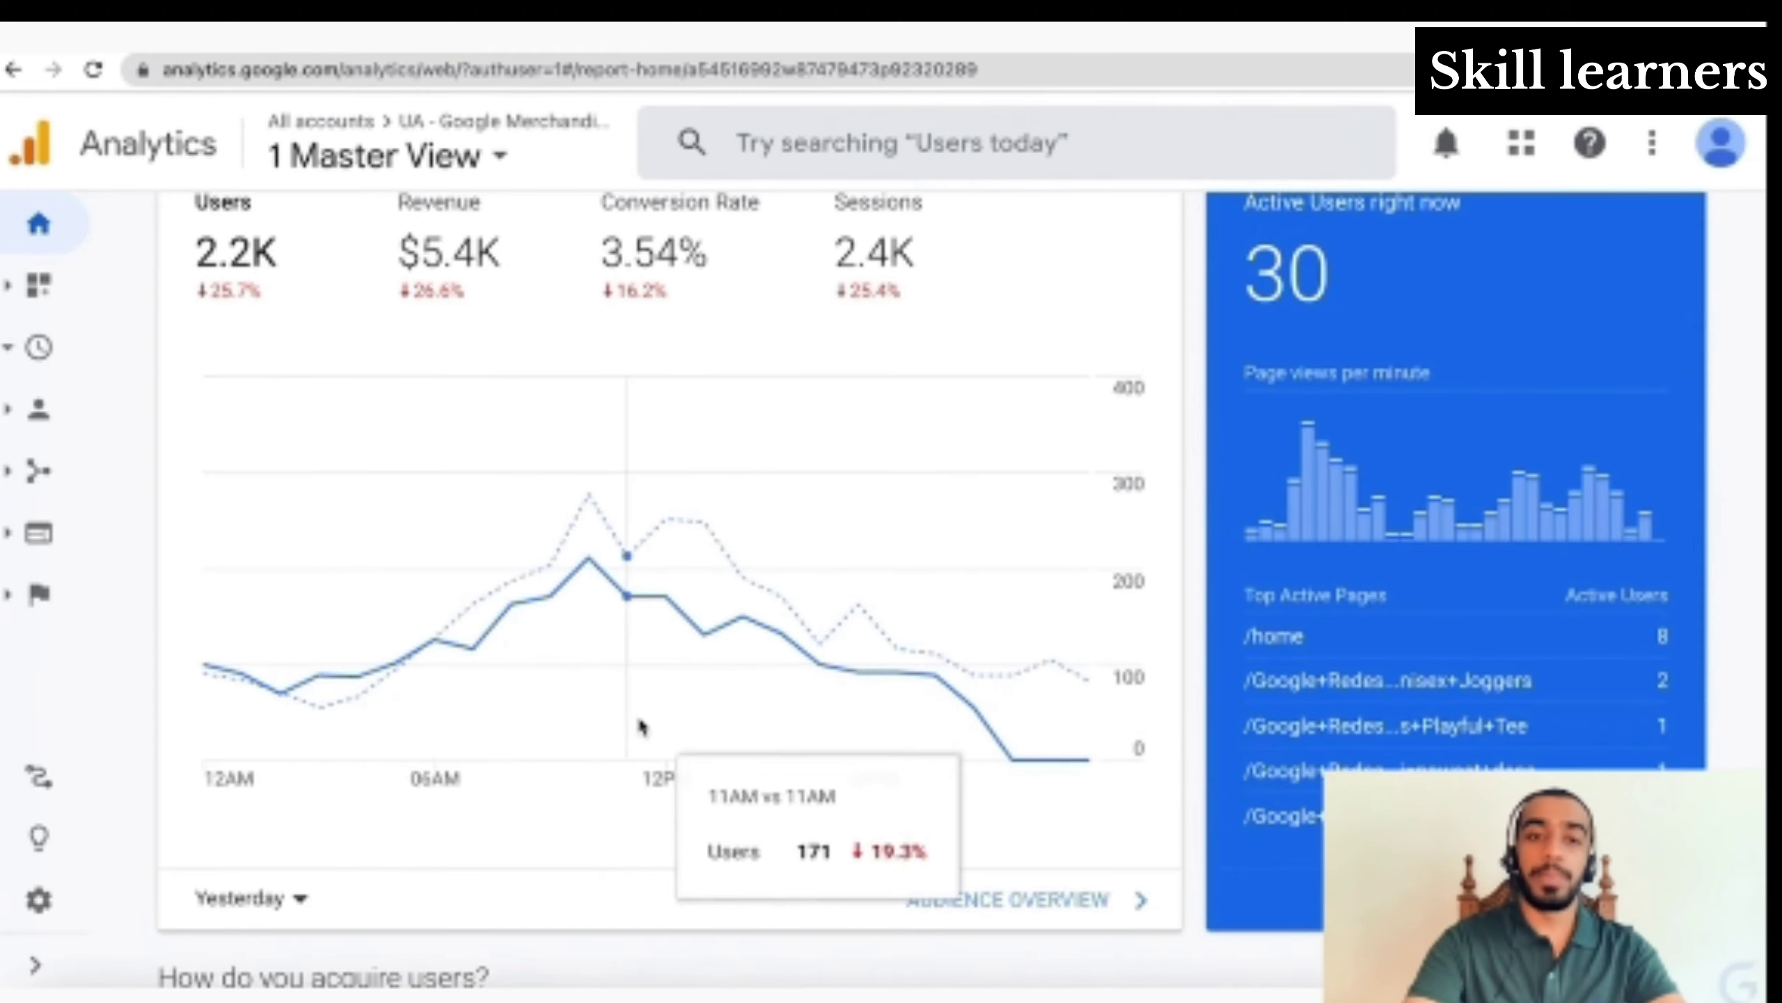
Examine the user acquisition chart by Traffic Channel and by Source / Medium
{"action": "scroll", "coordinate": [640, 727], "scroll_direction": "down", "scroll_amount": 10}
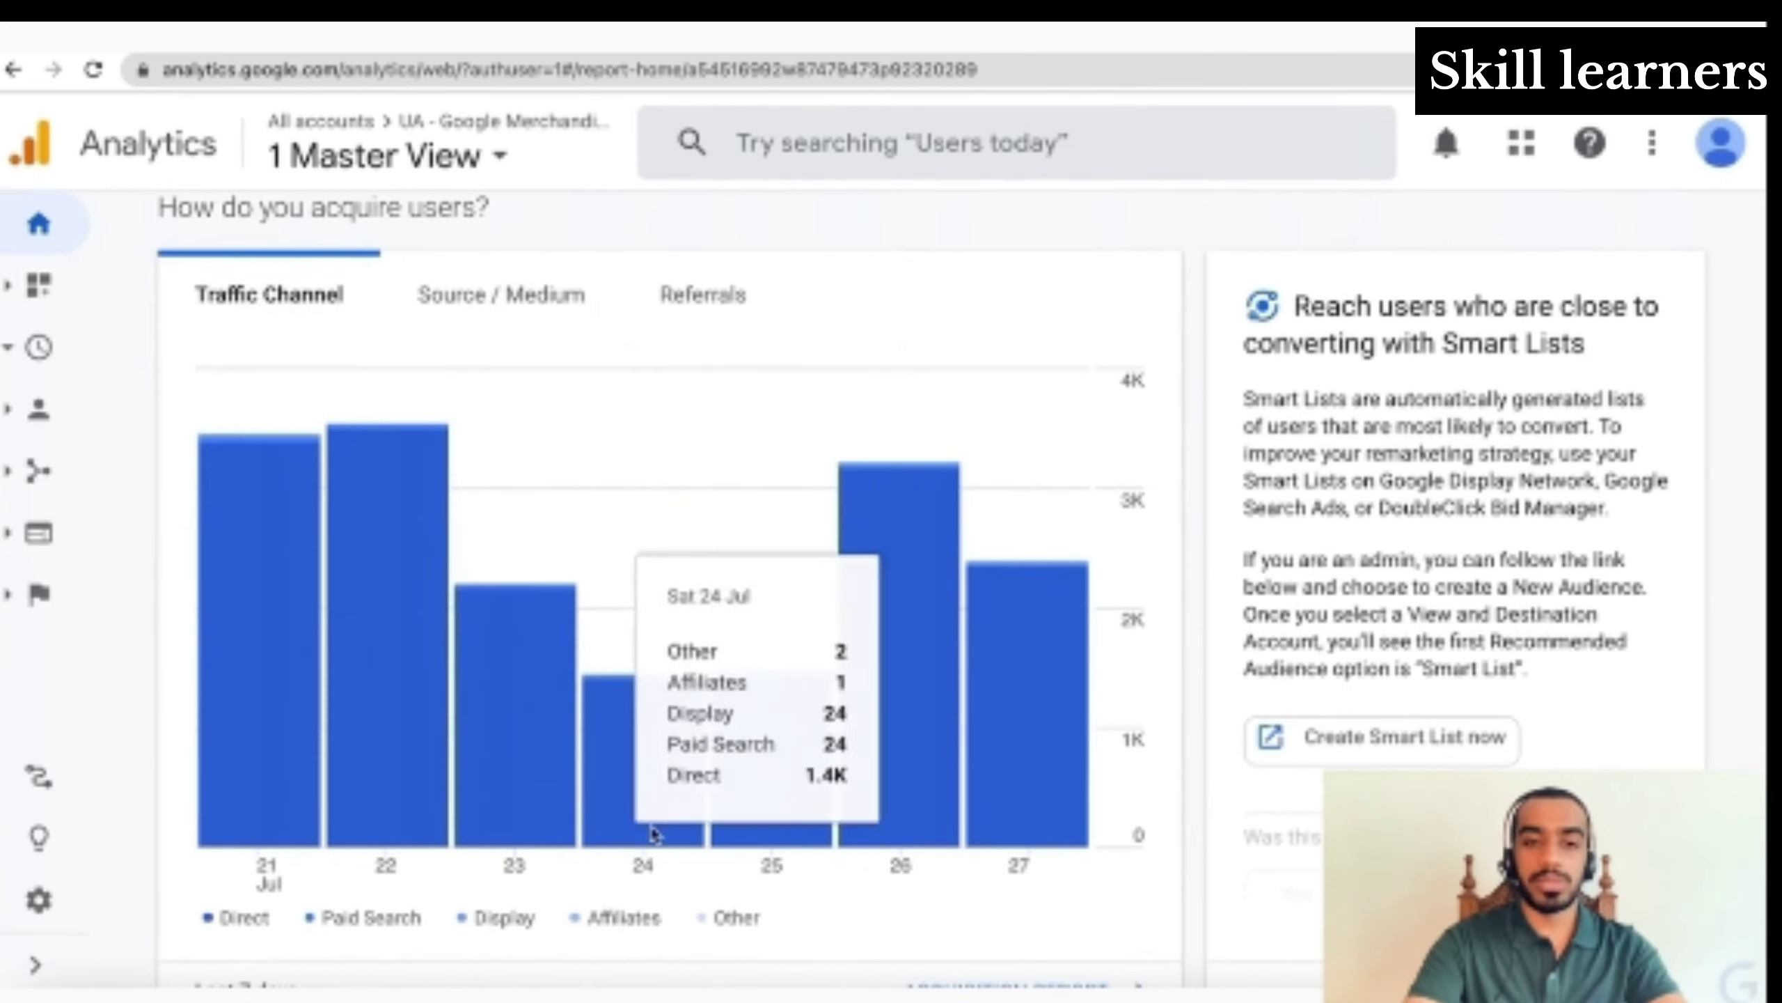
{"action": "scroll", "coordinate": [314, 912], "scroll_direction": "down", "scroll_amount": 1}
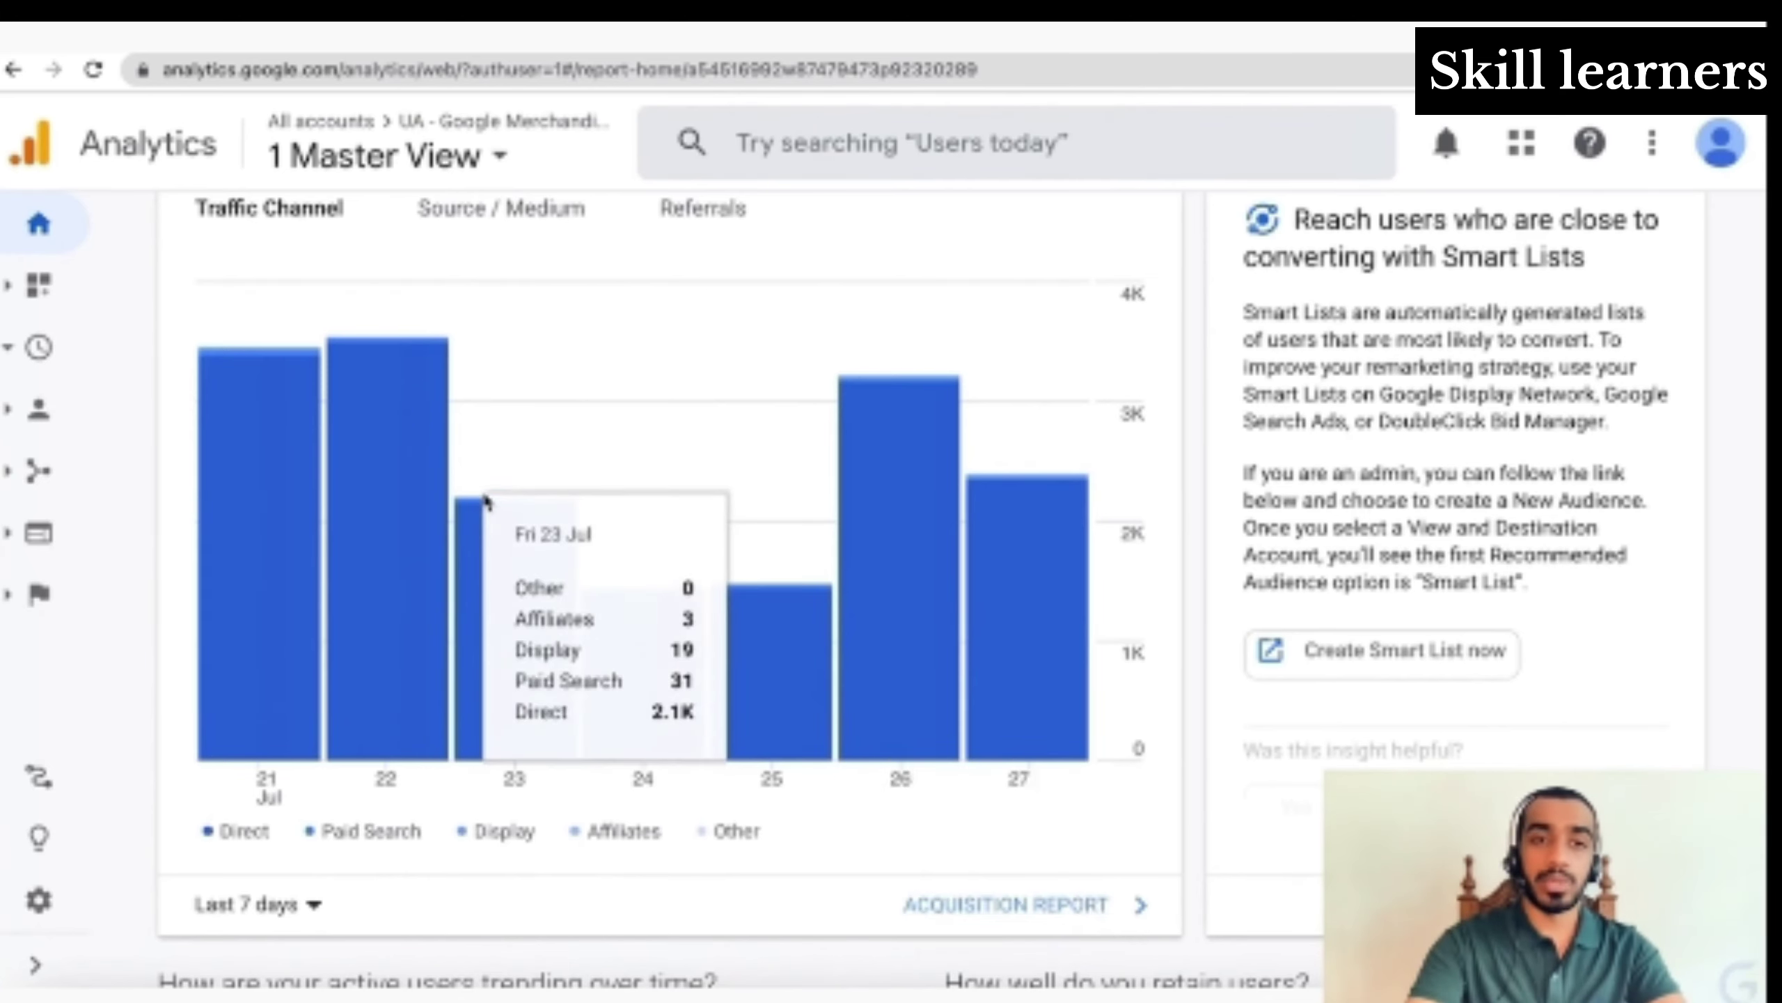
{"action": "scroll", "coordinate": [491, 456], "scroll_direction": "up", "scroll_amount": 2}
{"action": "left_click", "coordinate": [561, 344]}
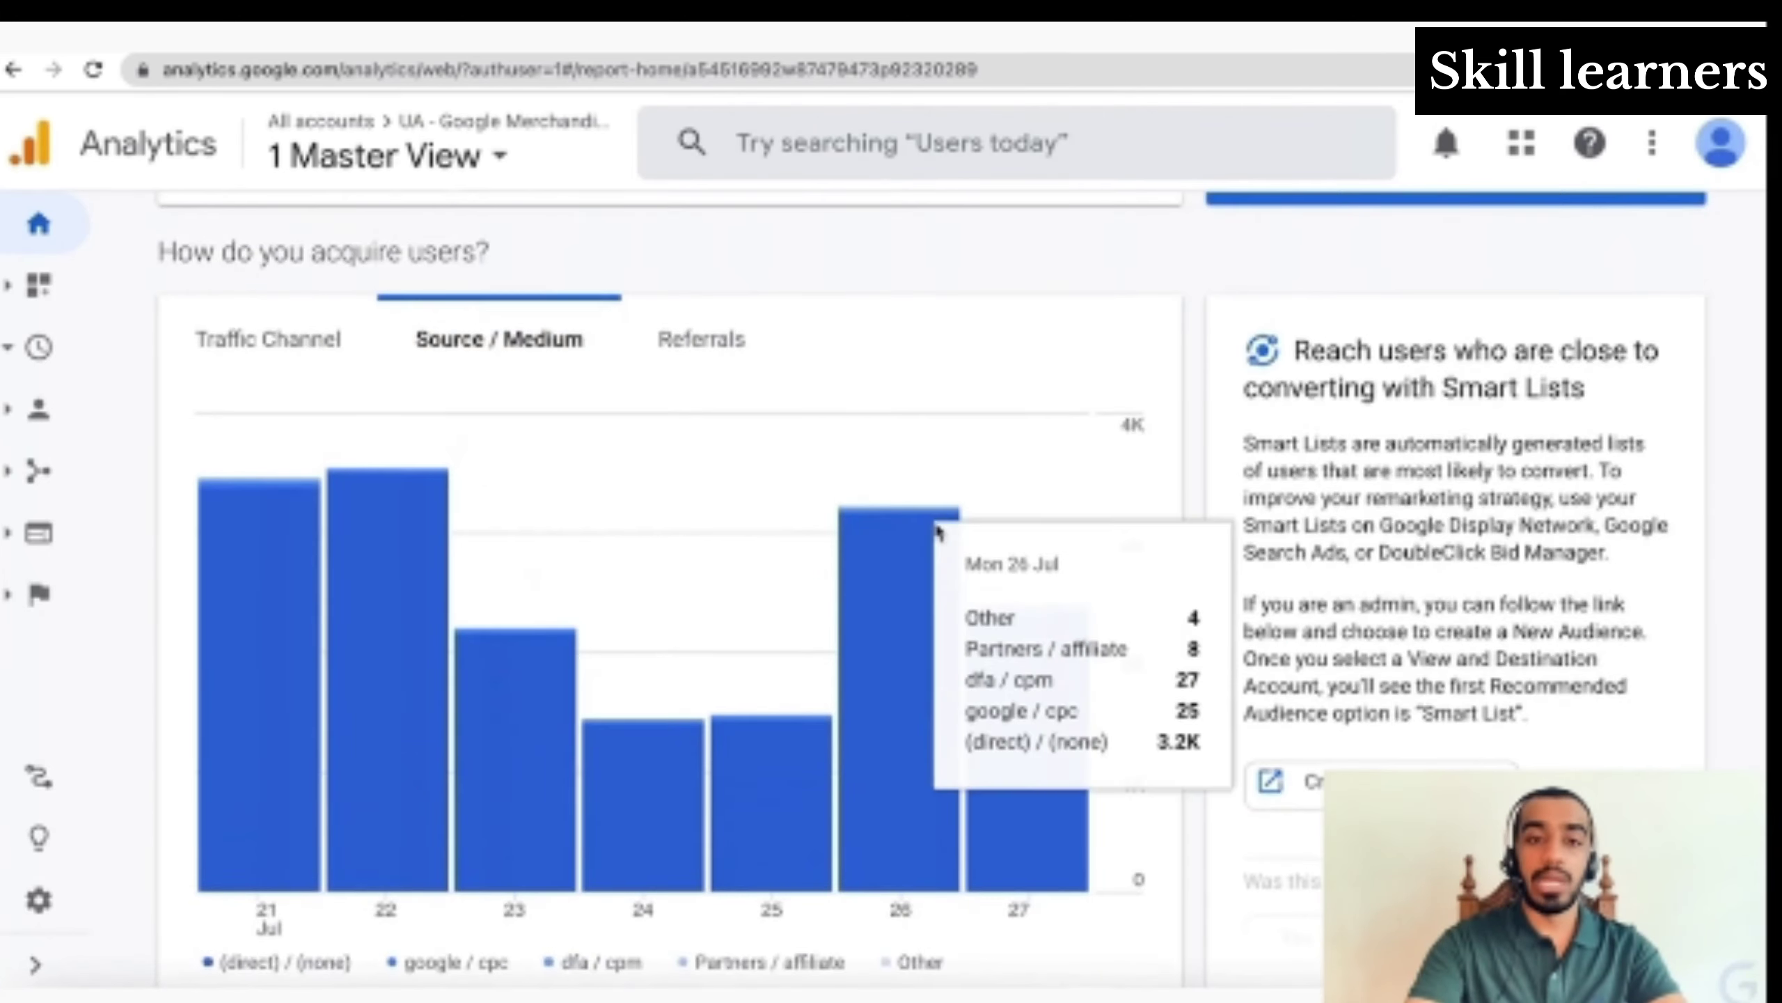
{"action": "scroll", "coordinate": [912, 534], "scroll_direction": "down", "scroll_amount": 3}
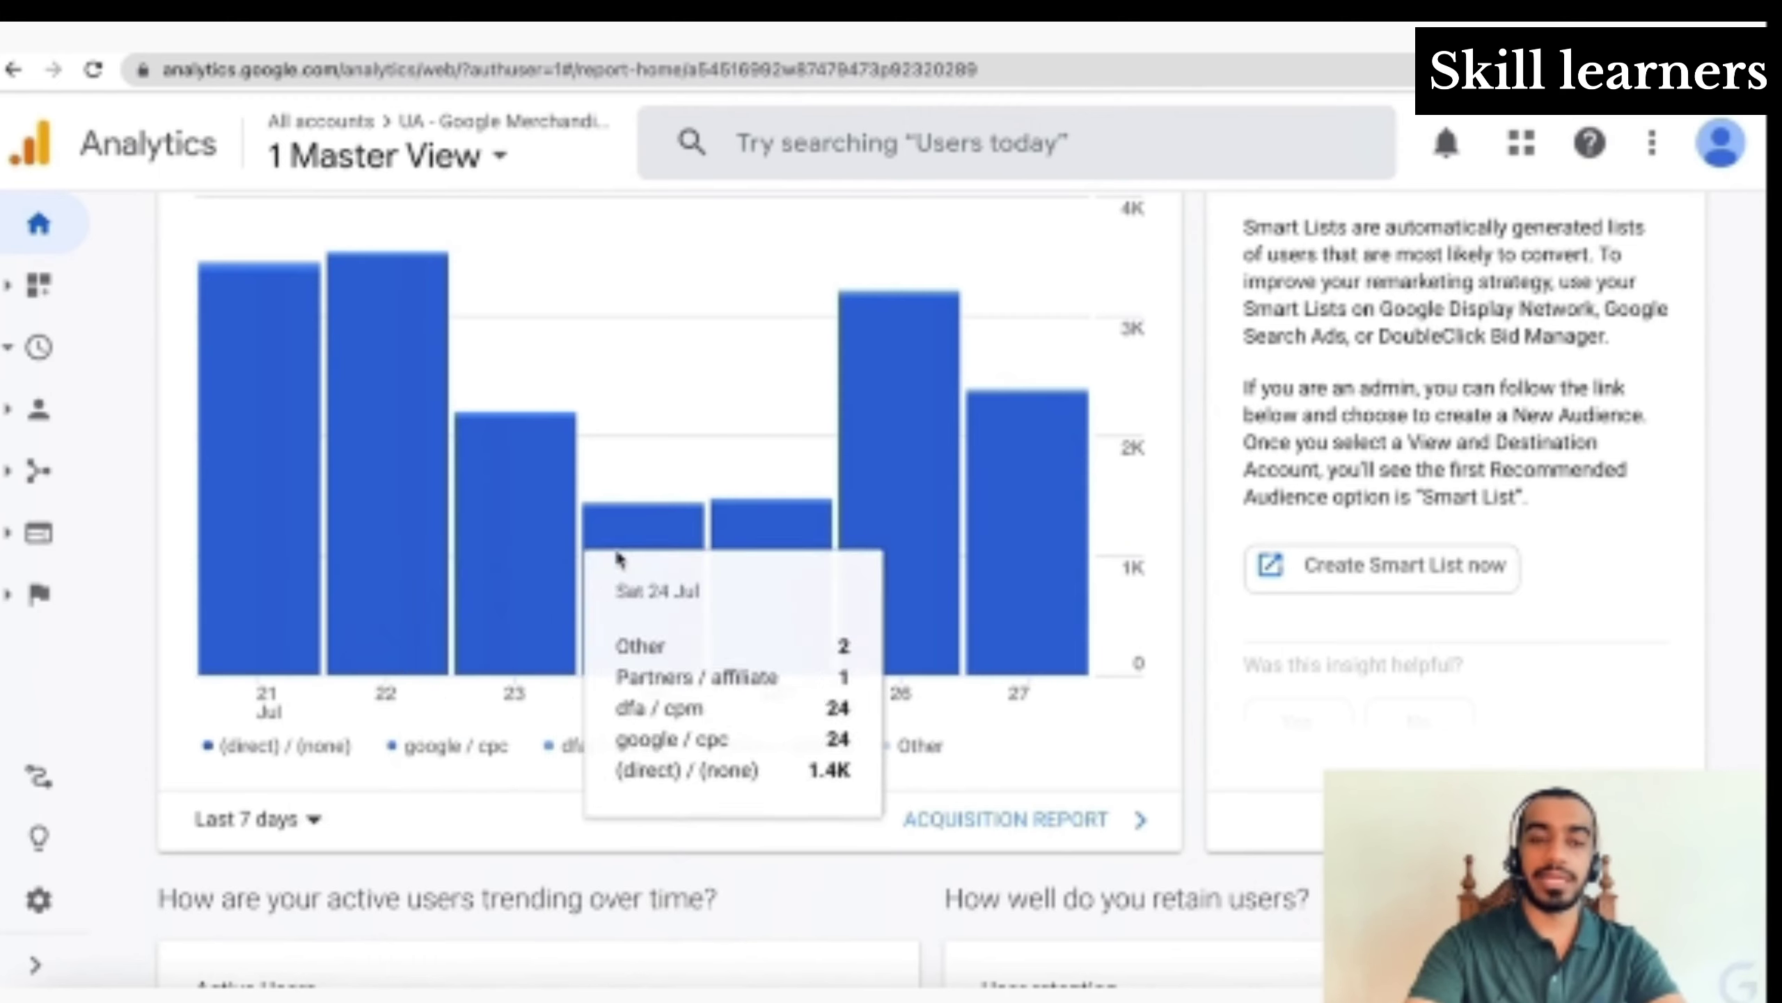
{"action": "scroll", "coordinate": [546, 707], "scroll_direction": "down", "scroll_amount": 2}
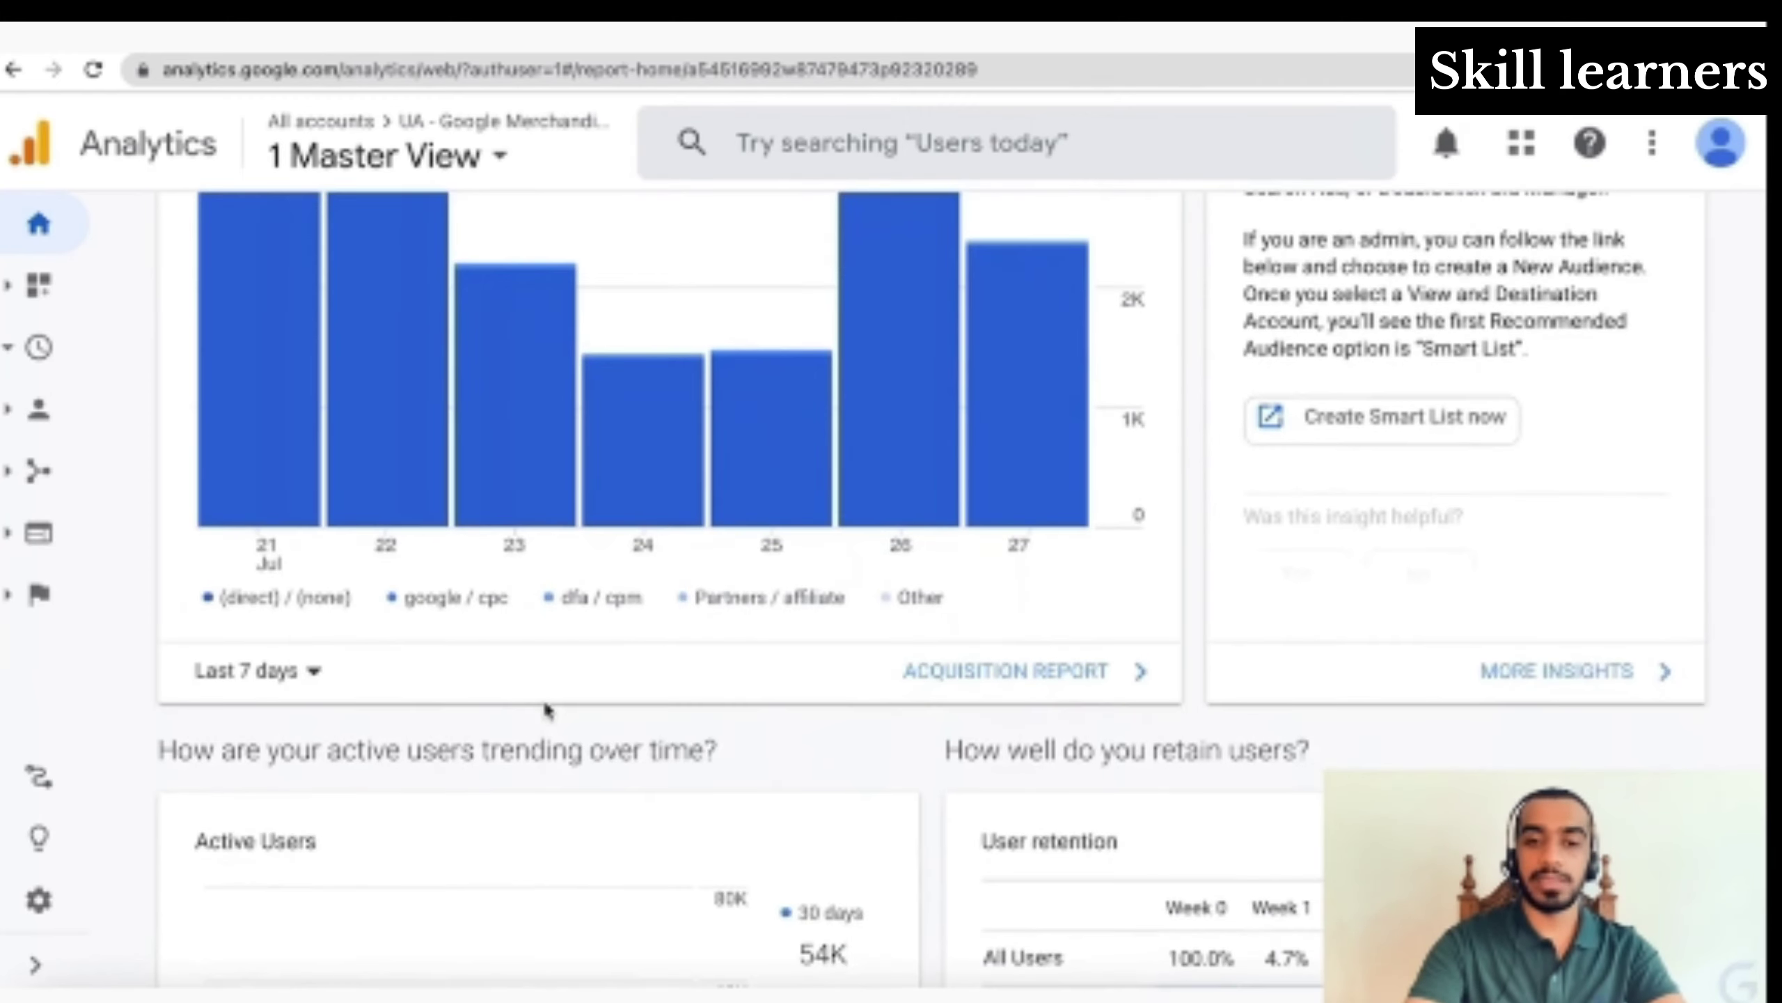
{"action": "scroll", "coordinate": [546, 708], "scroll_direction": "up", "scroll_amount": 2}
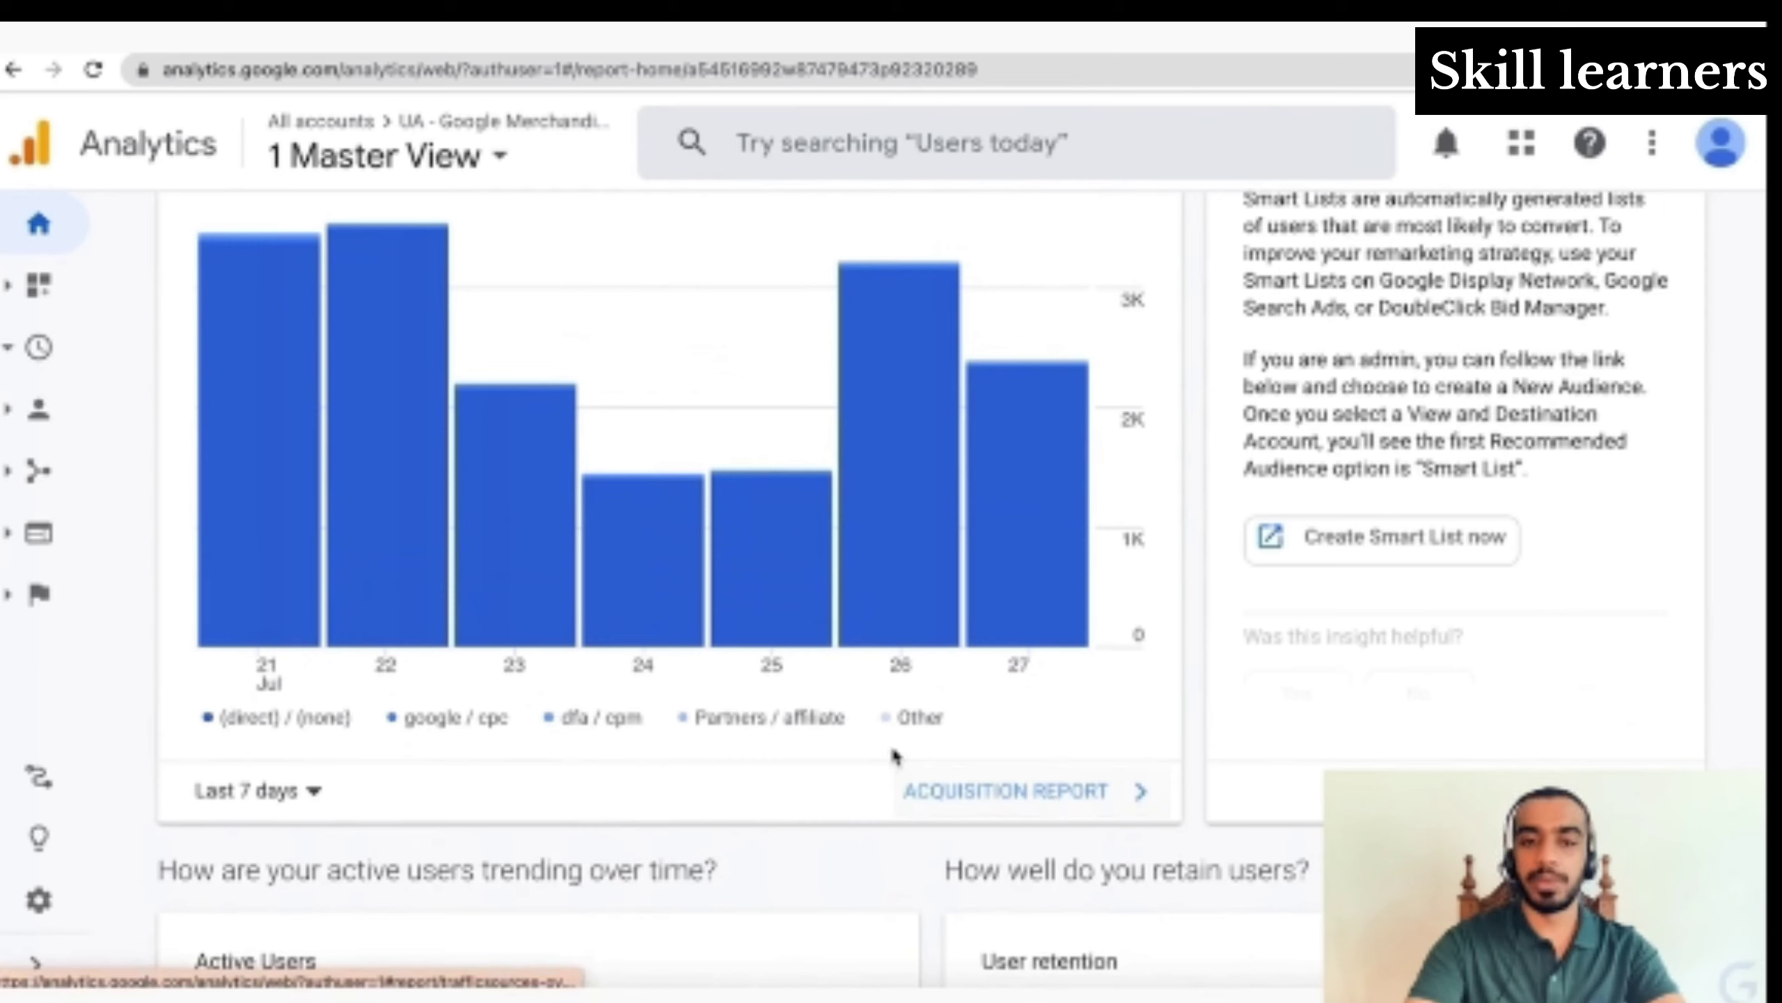
Check the user acquisition chart's date range choices and view the chart by Referrals
{"action": "left_click", "coordinate": [252, 793]}
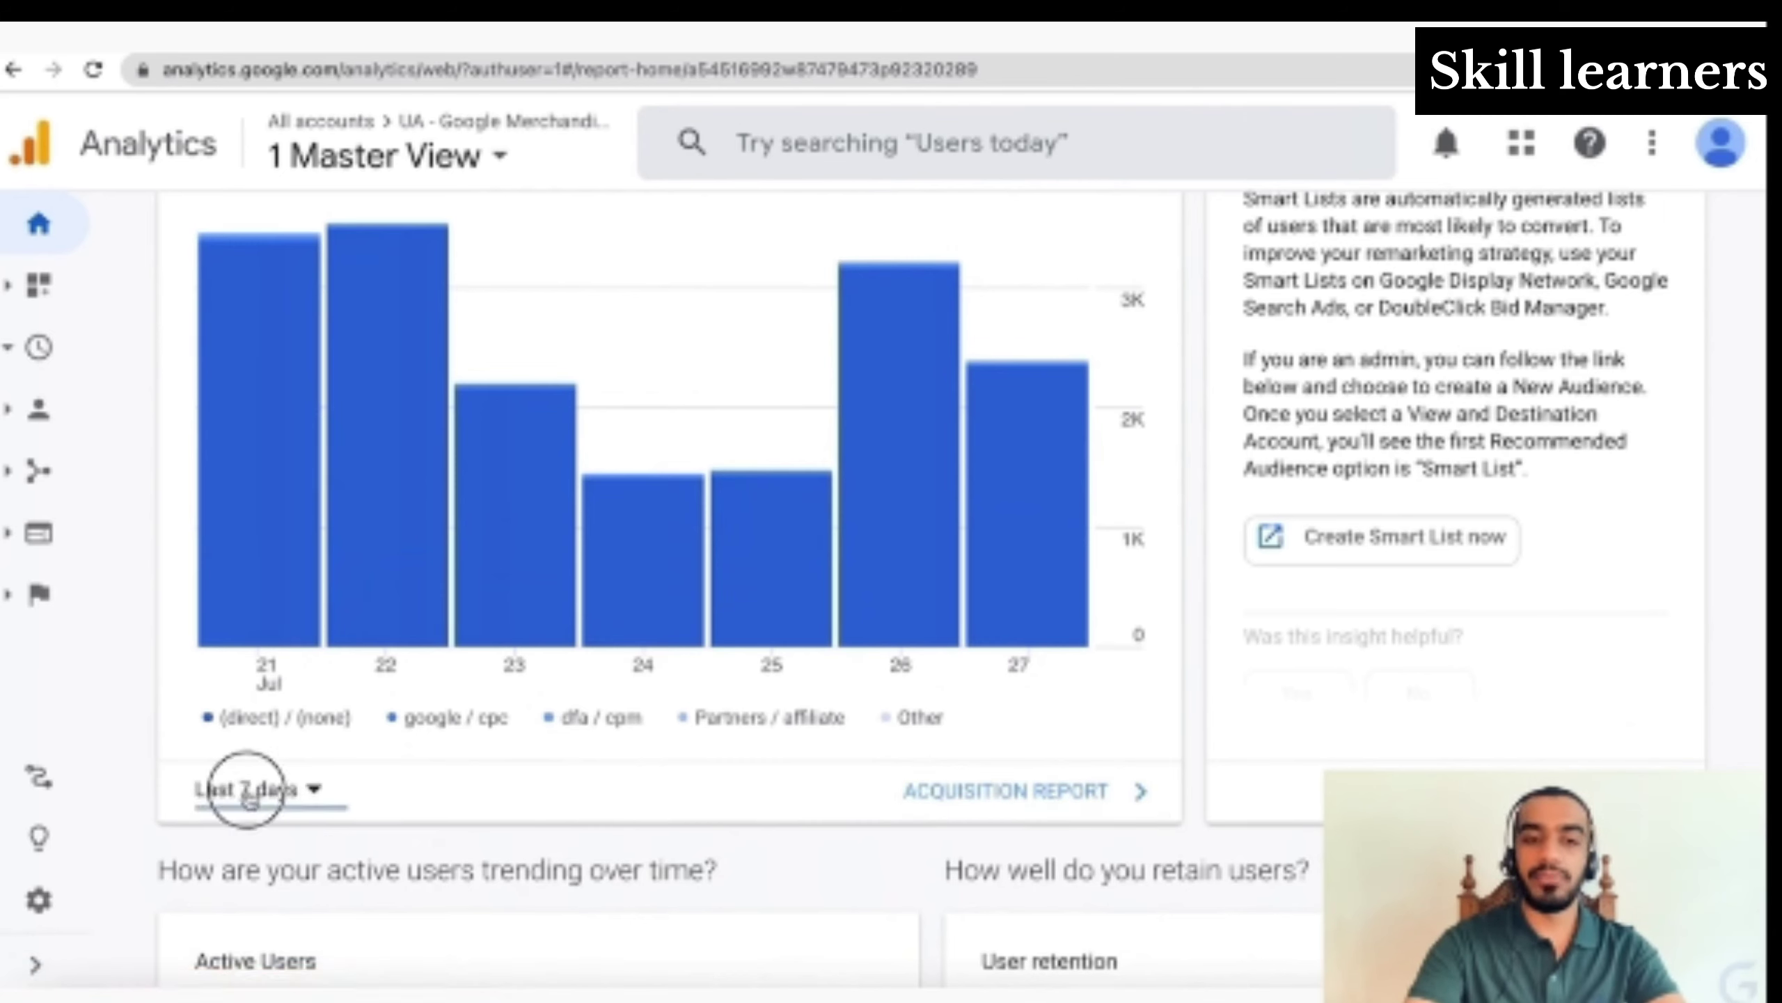
{"action": "left_click", "coordinate": [616, 765]}
{"action": "scroll", "coordinate": [617, 756], "scroll_direction": "up", "scroll_amount": 3}
{"action": "left_click", "coordinate": [681, 361]}
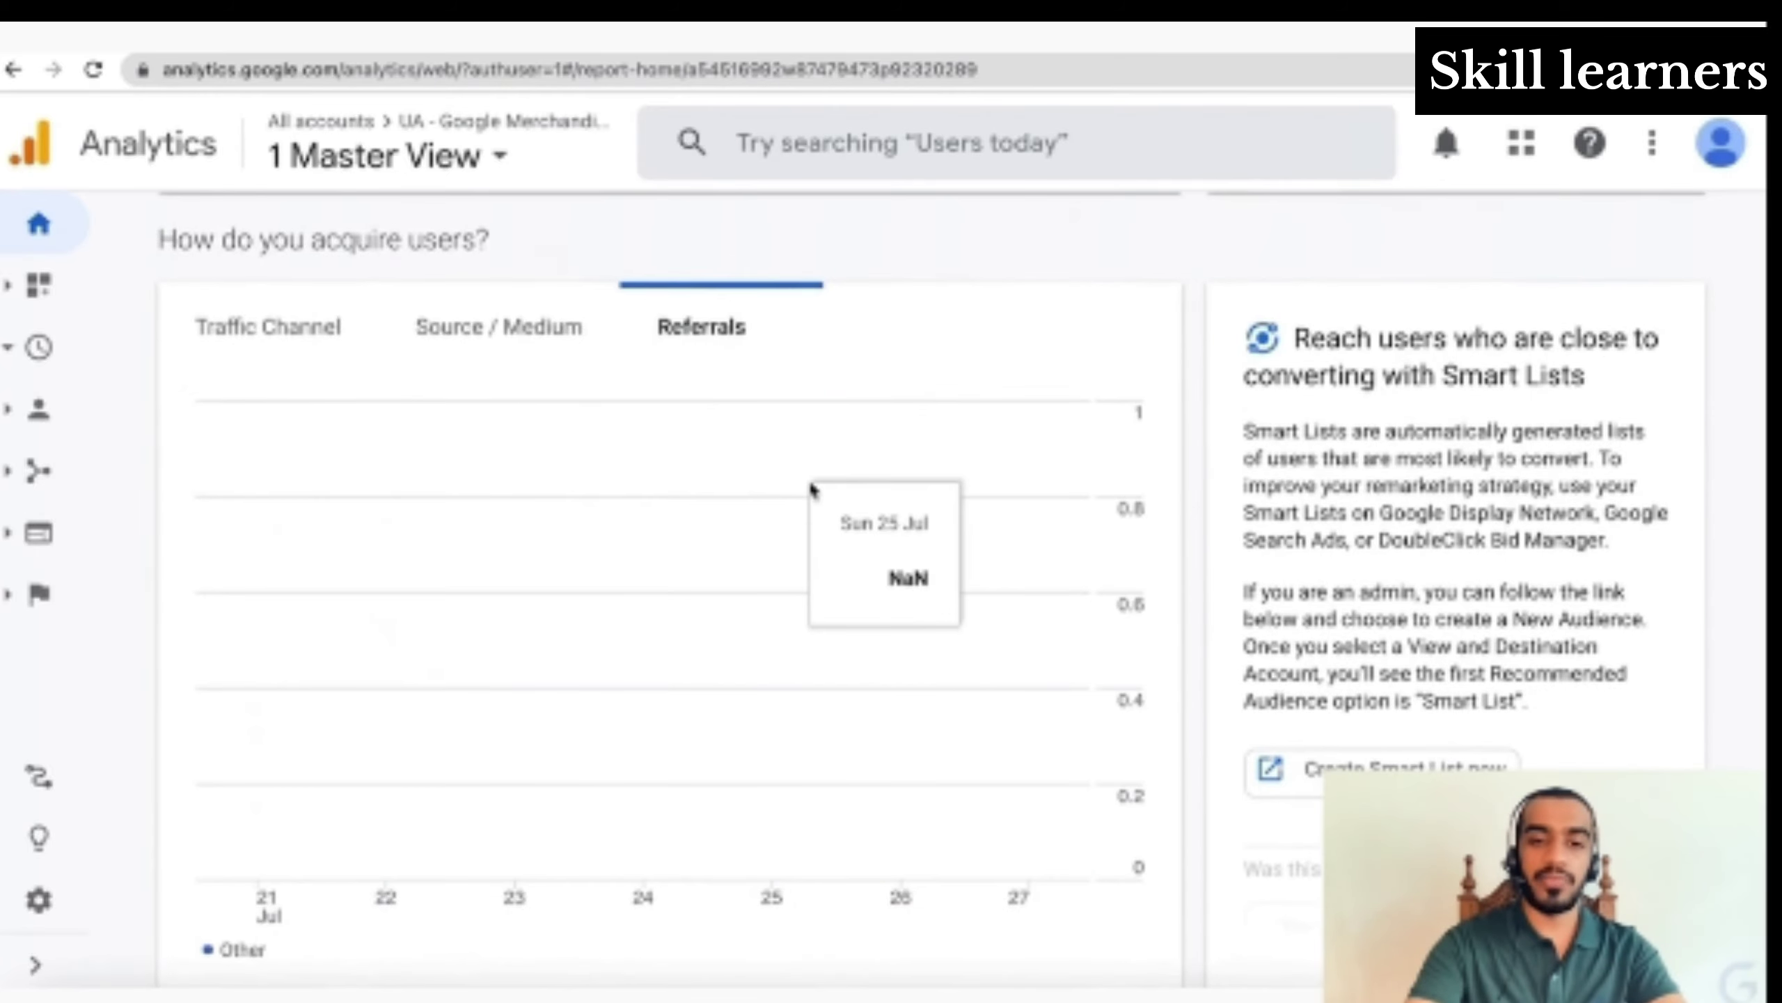
{"action": "scroll", "coordinate": [812, 490], "scroll_direction": "down", "scroll_amount": 2}
{"action": "scroll", "coordinate": [812, 489], "scroll_direction": "up", "scroll_amount": 3}
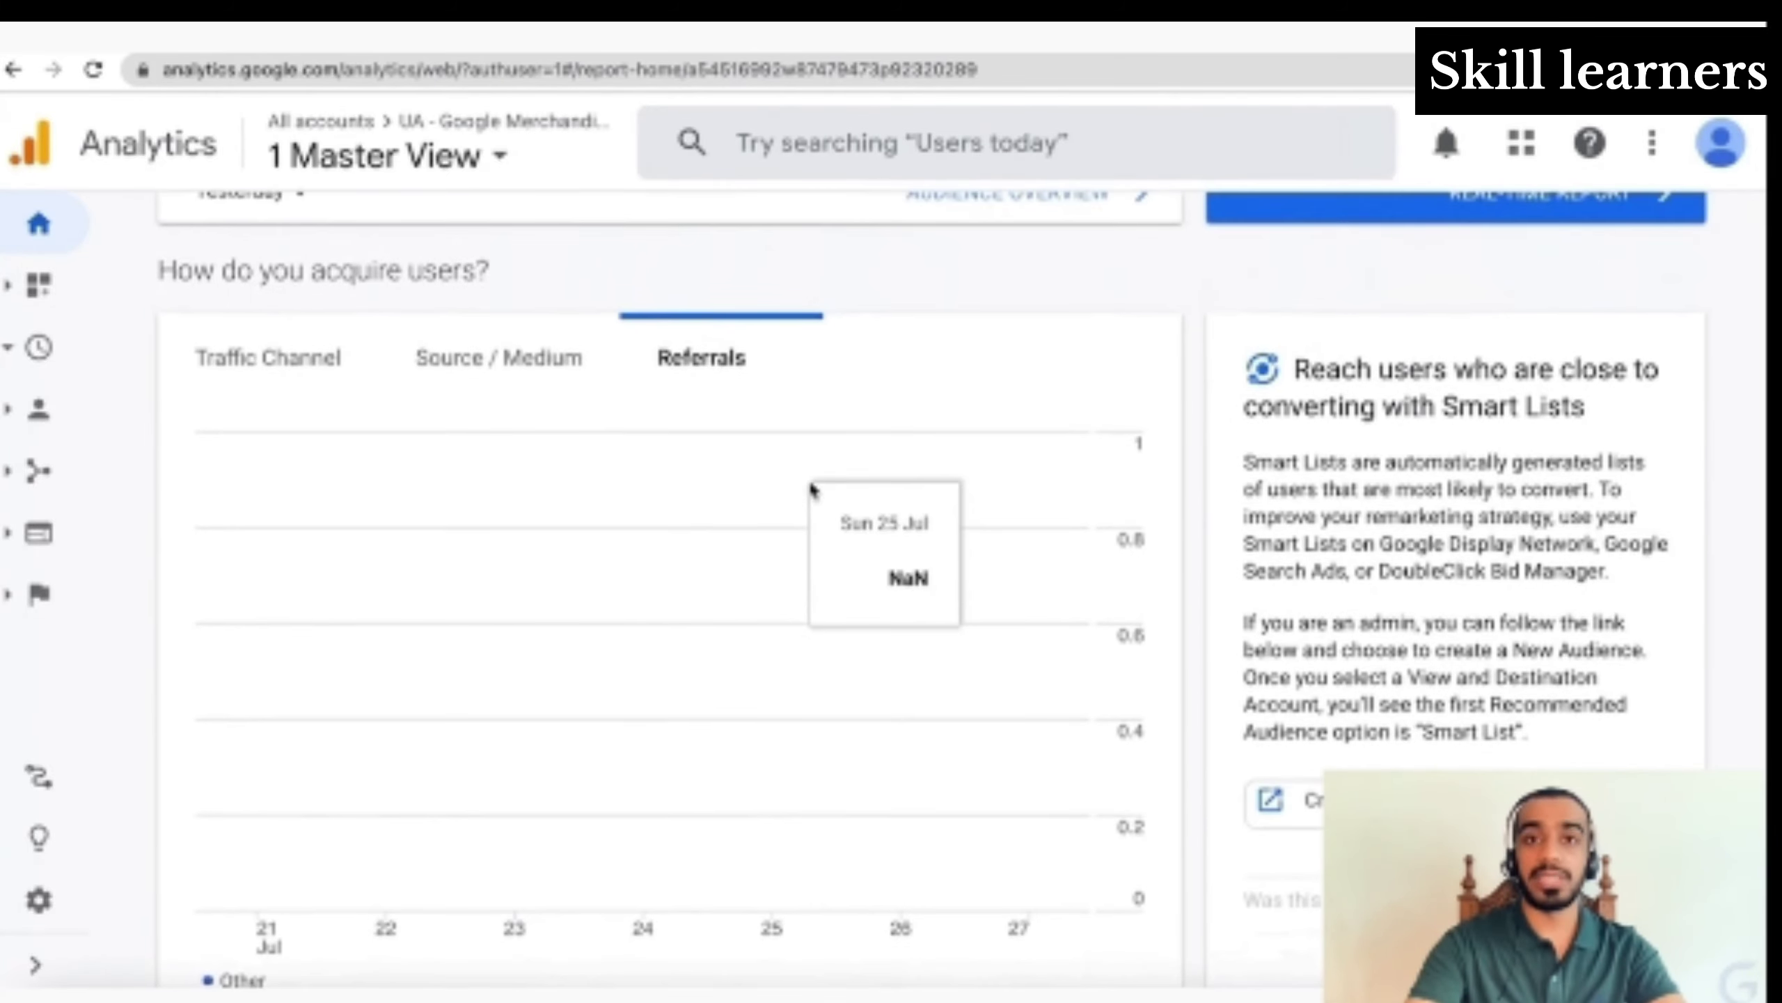
Set the Active Users chart's date range to Last 90 days and inspect its 30-day, 7-day and 1-day figures
{"action": "scroll", "coordinate": [812, 490], "scroll_direction": "down", "scroll_amount": 10}
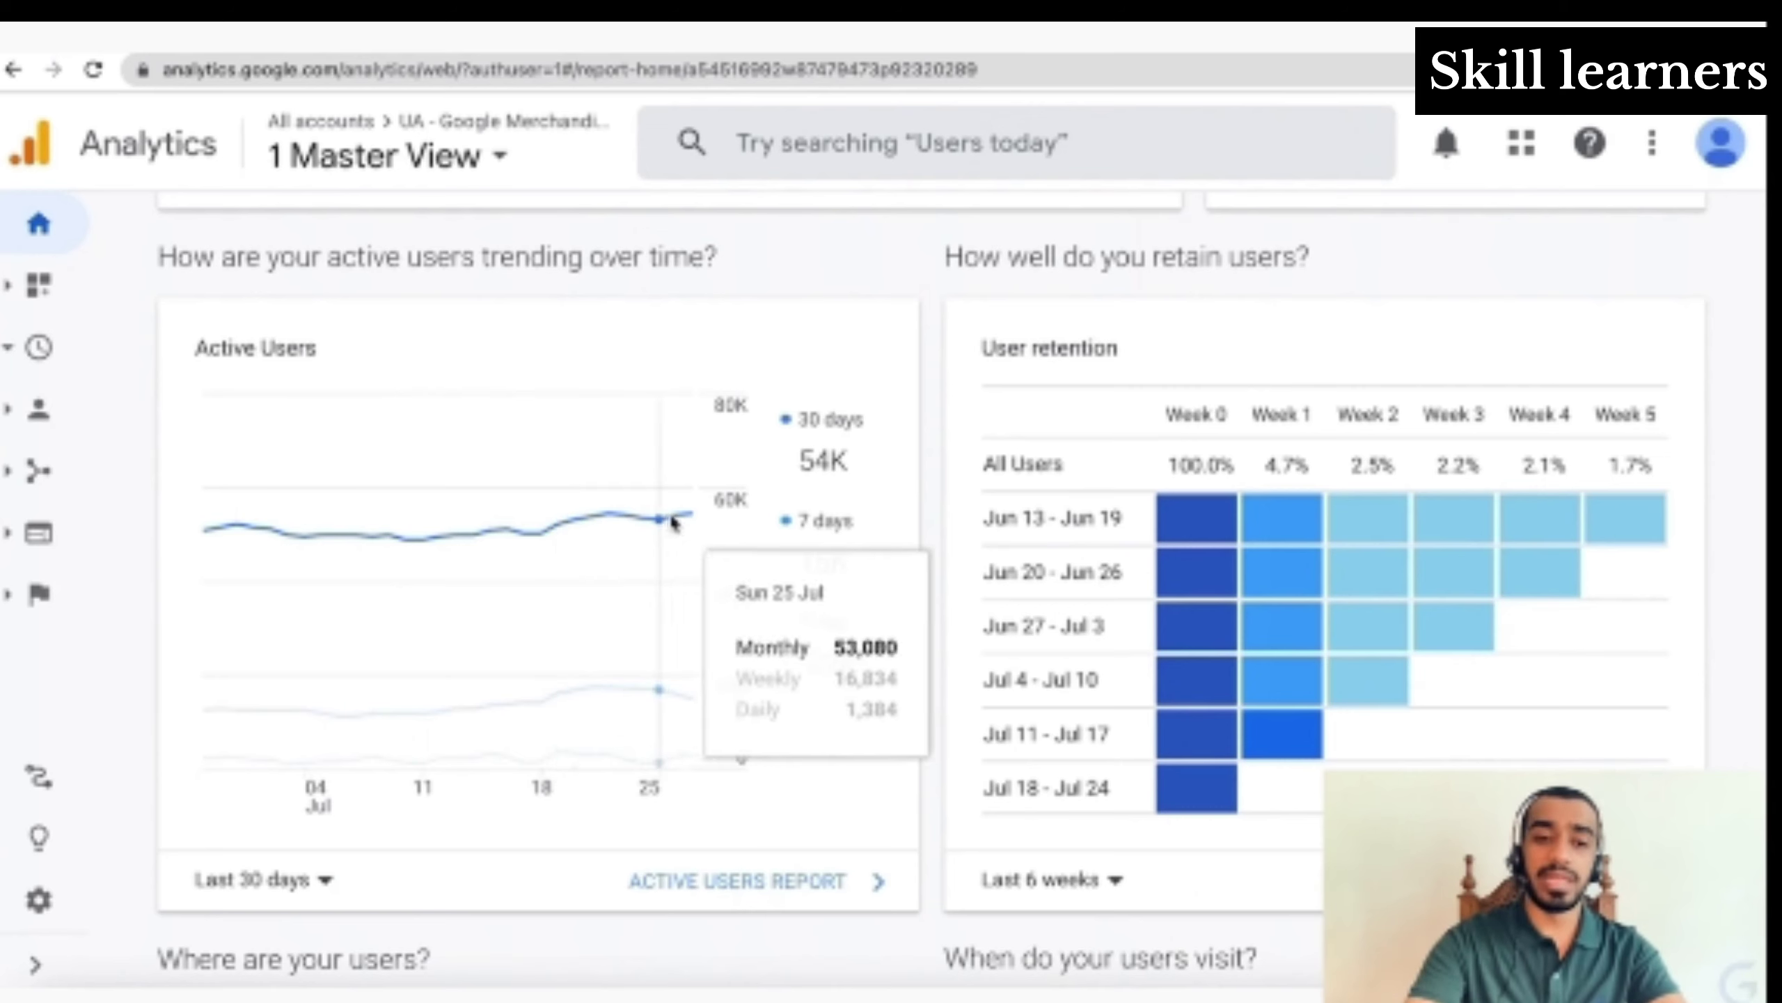
{"action": "left_click", "coordinate": [318, 898]}
{"action": "left_click", "coordinate": [327, 899]}
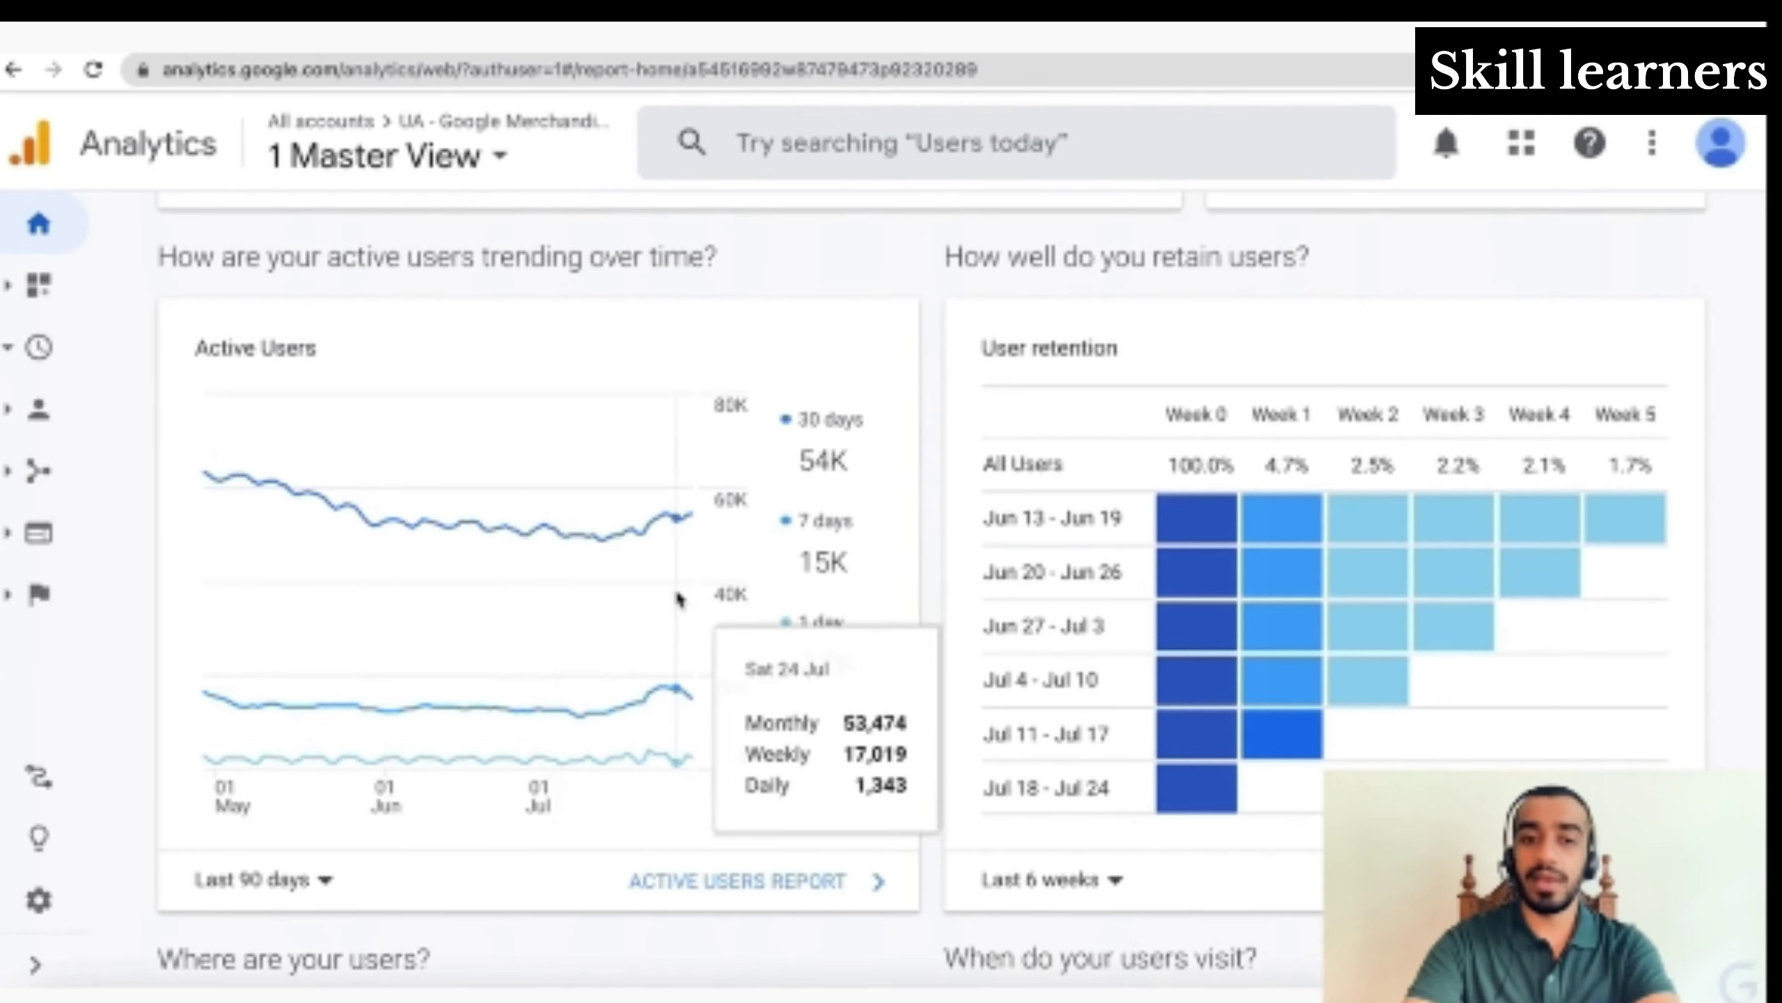
{"action": "mouse_move", "coordinate": [848, 429]}
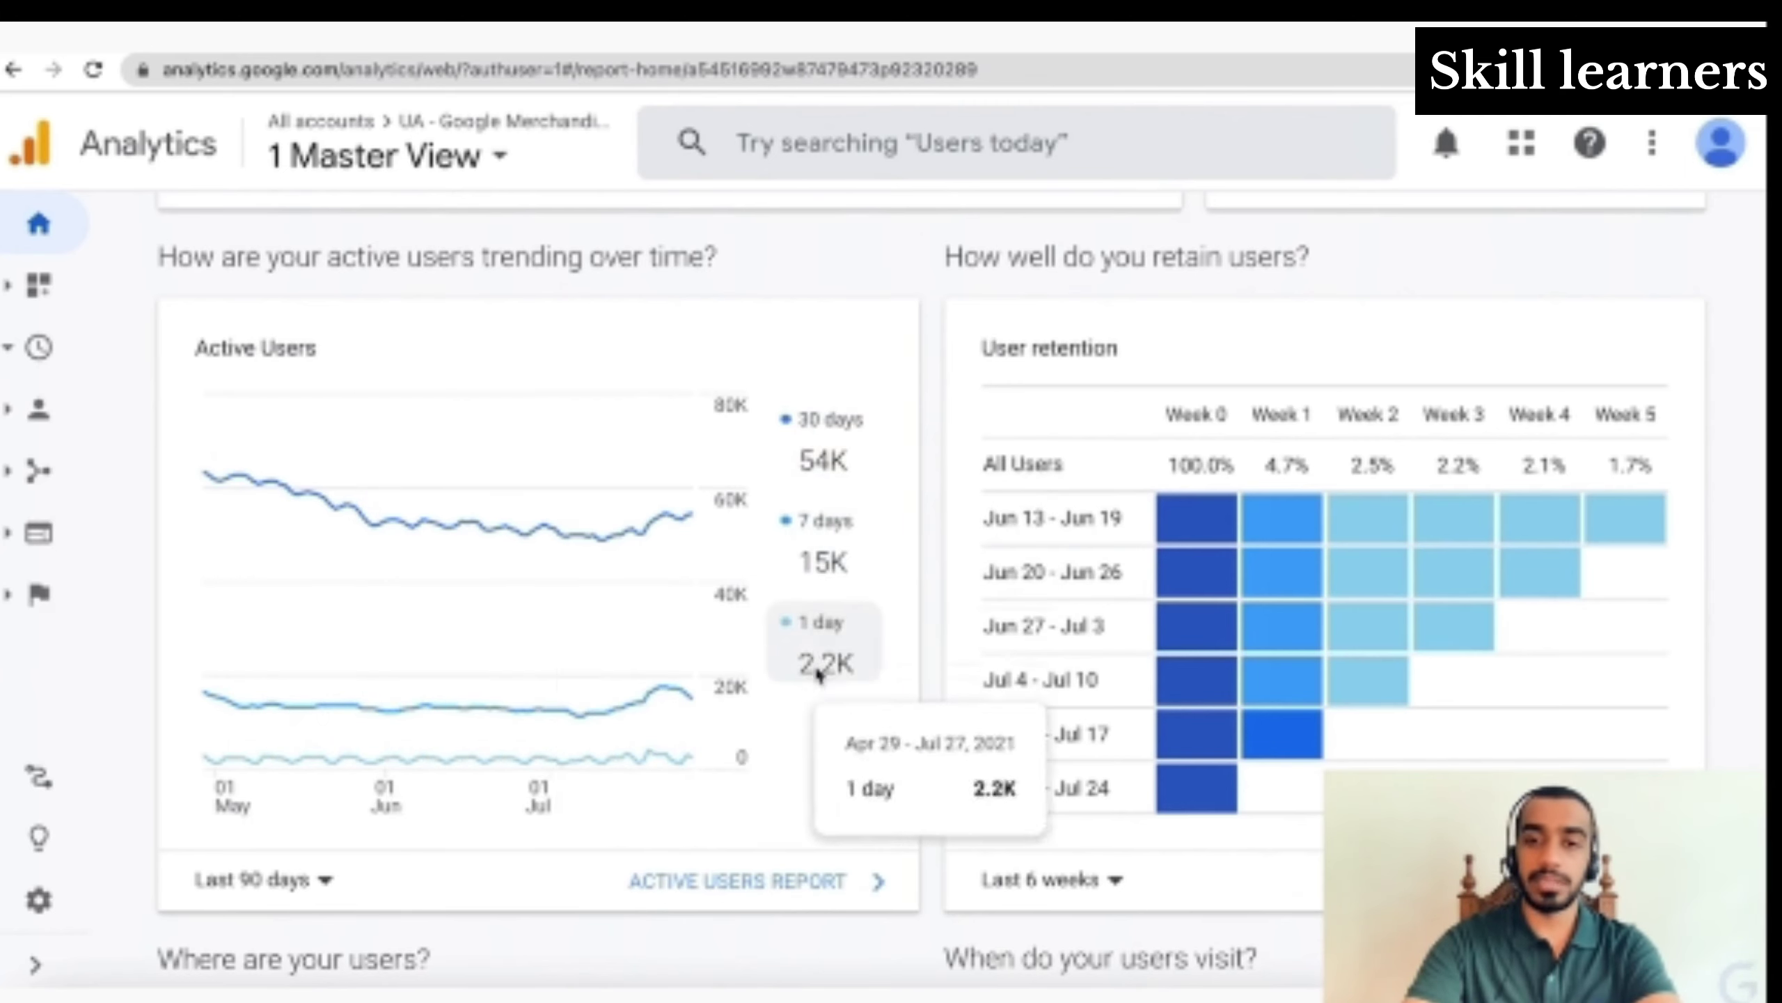
Inspect the weekly cohorts in the User retention card and set its date range to Last 3 weeks
{"action": "scroll", "coordinate": [821, 692], "scroll_direction": "down", "scroll_amount": 1}
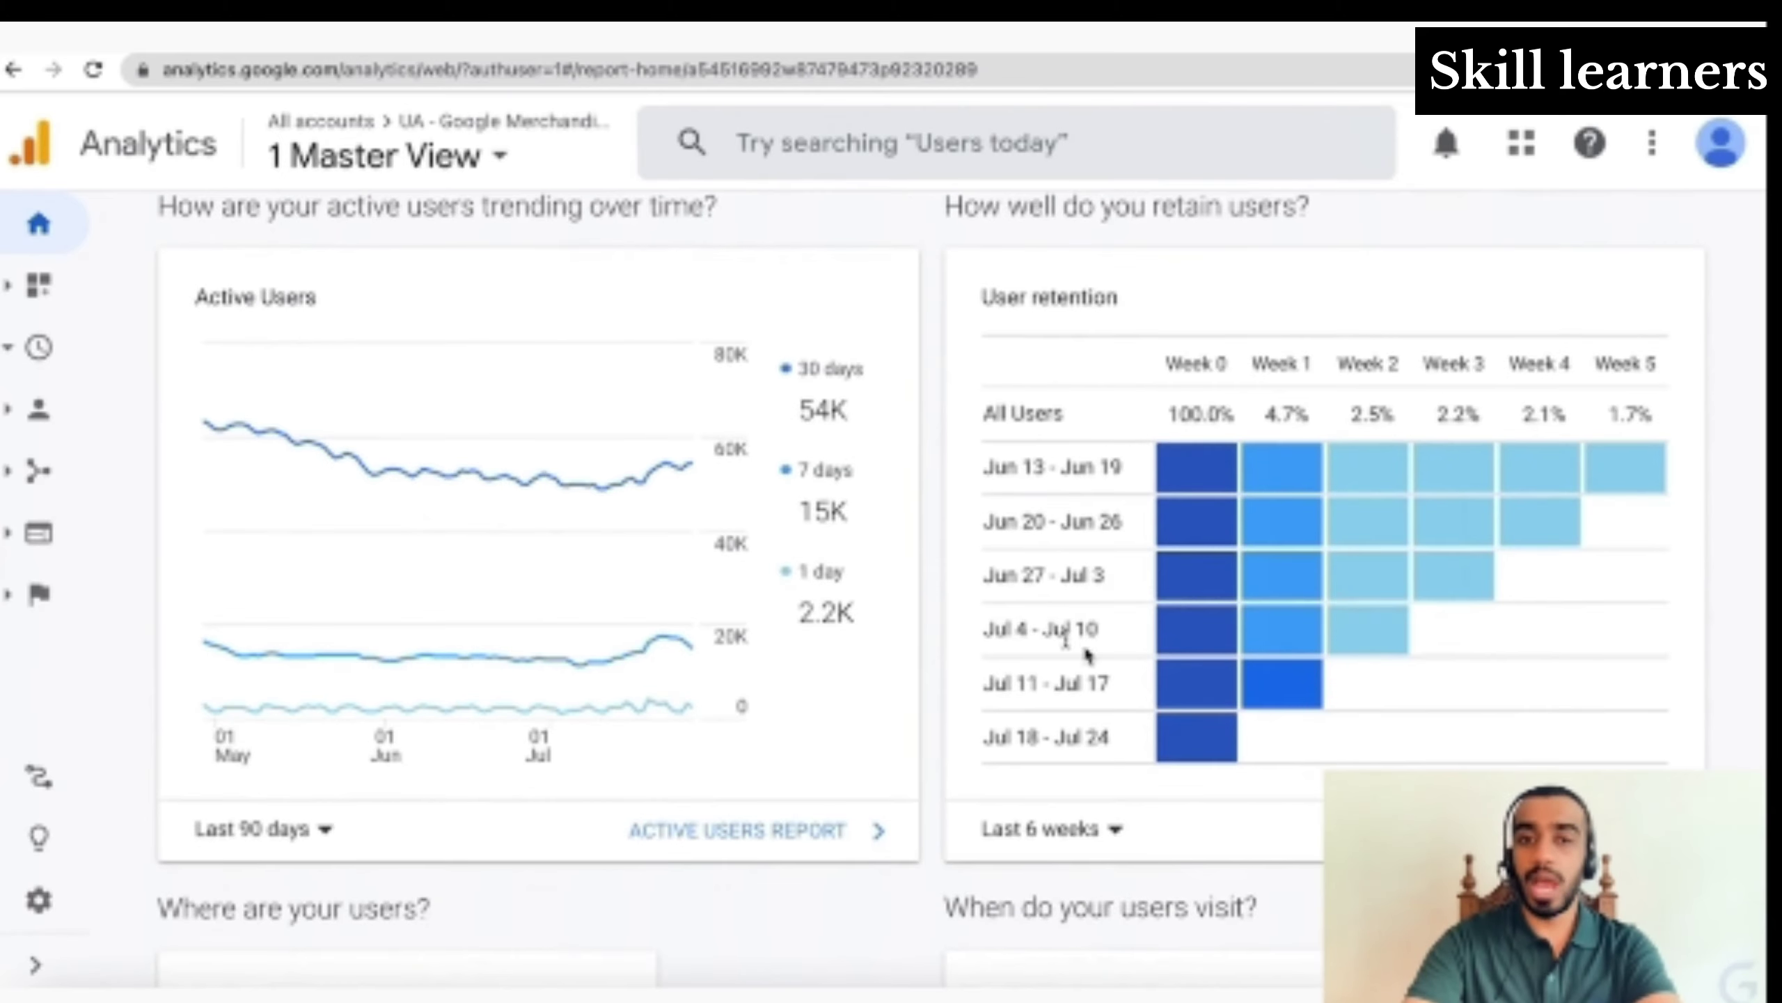
{"action": "mouse_move", "coordinate": [1204, 466]}
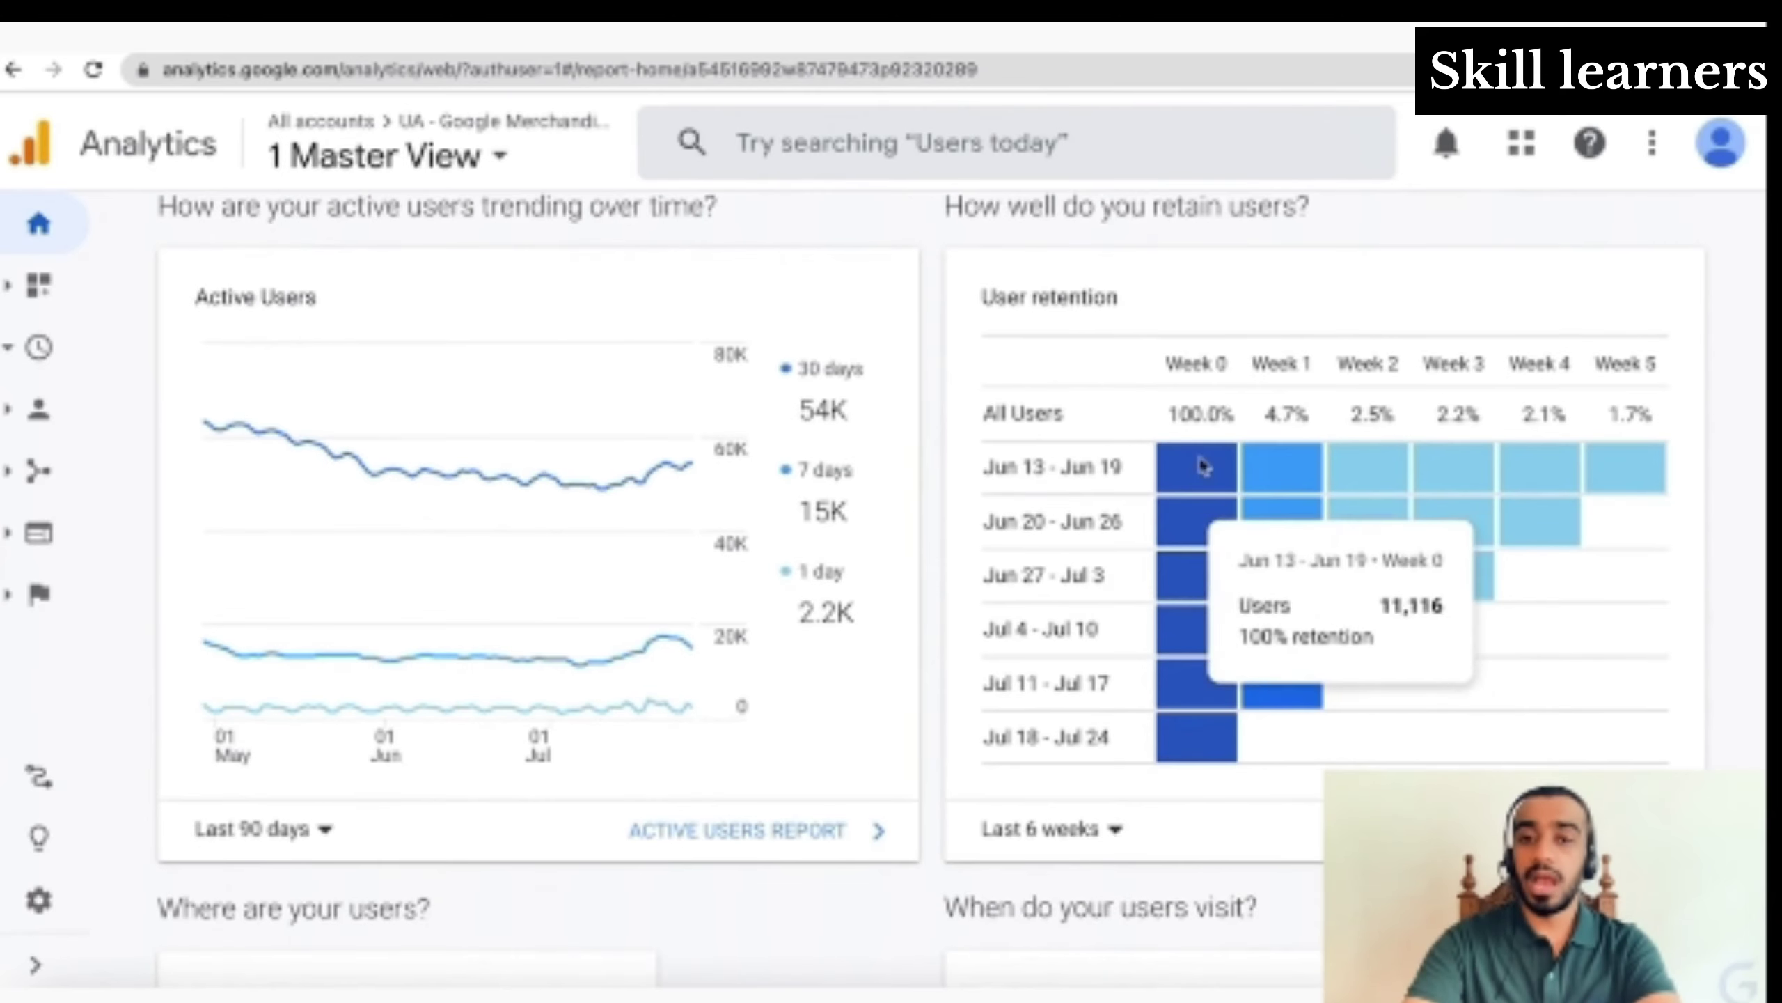
{"action": "mouse_move", "coordinate": [1425, 472]}
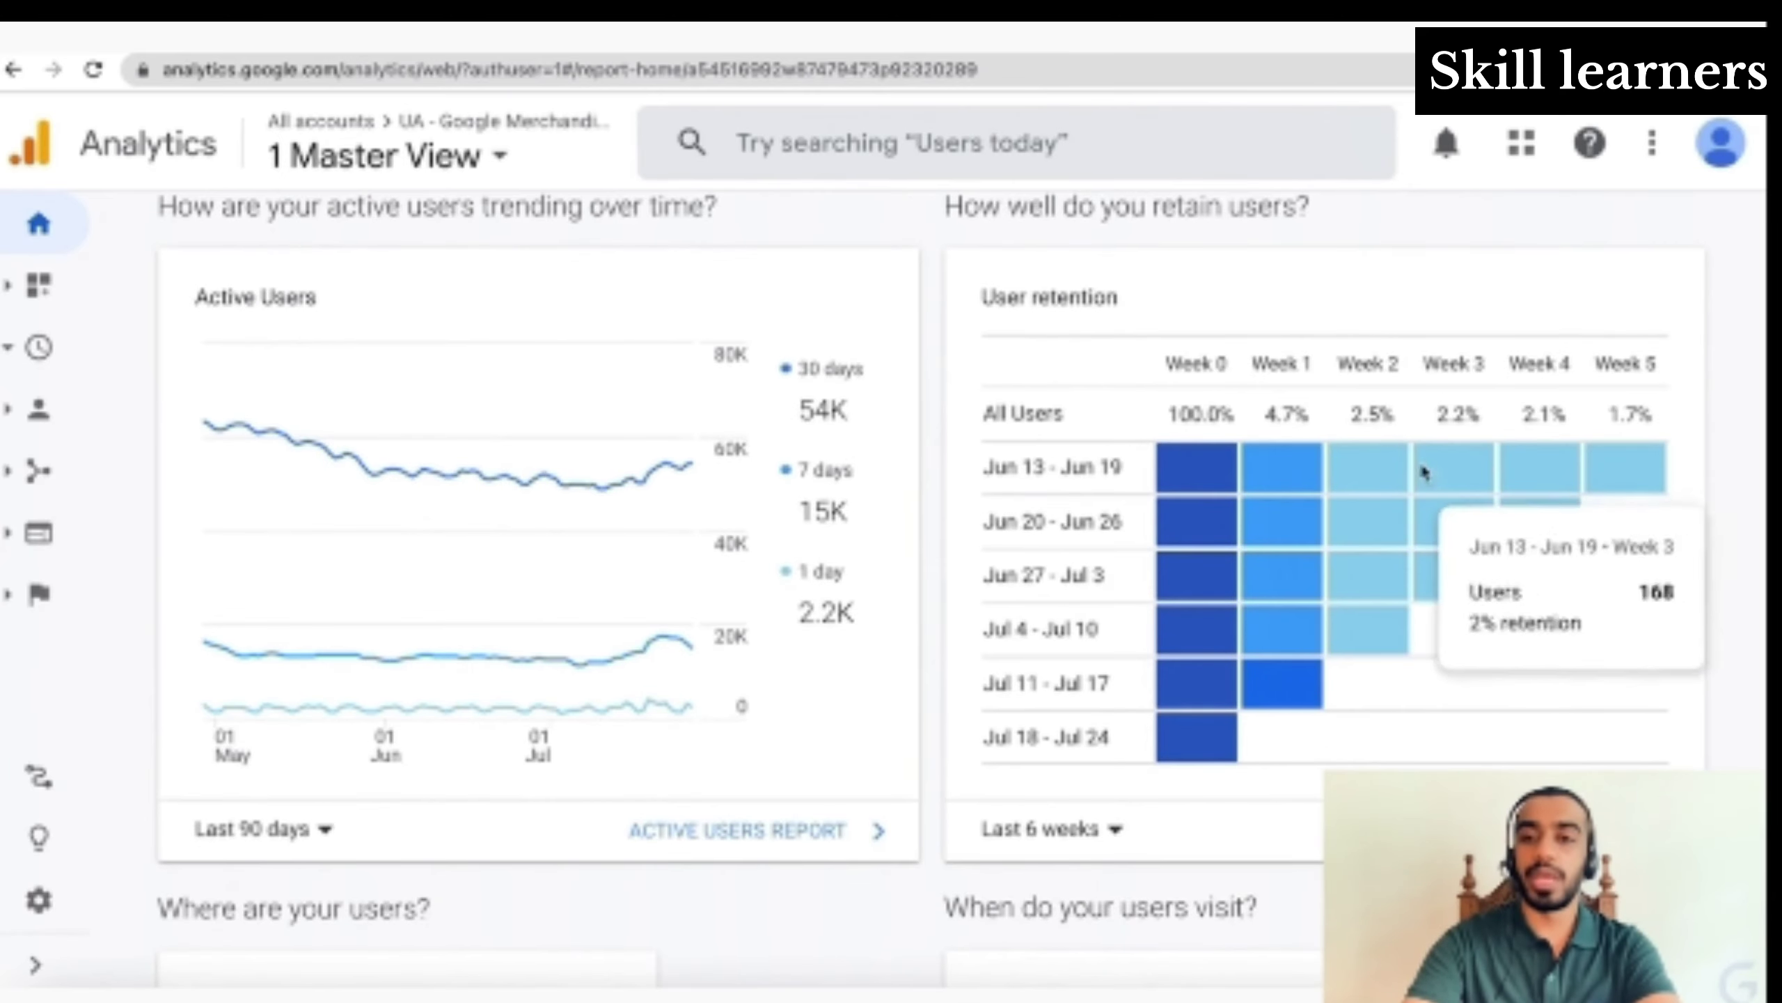
{"action": "mouse_move", "coordinate": [1169, 520]}
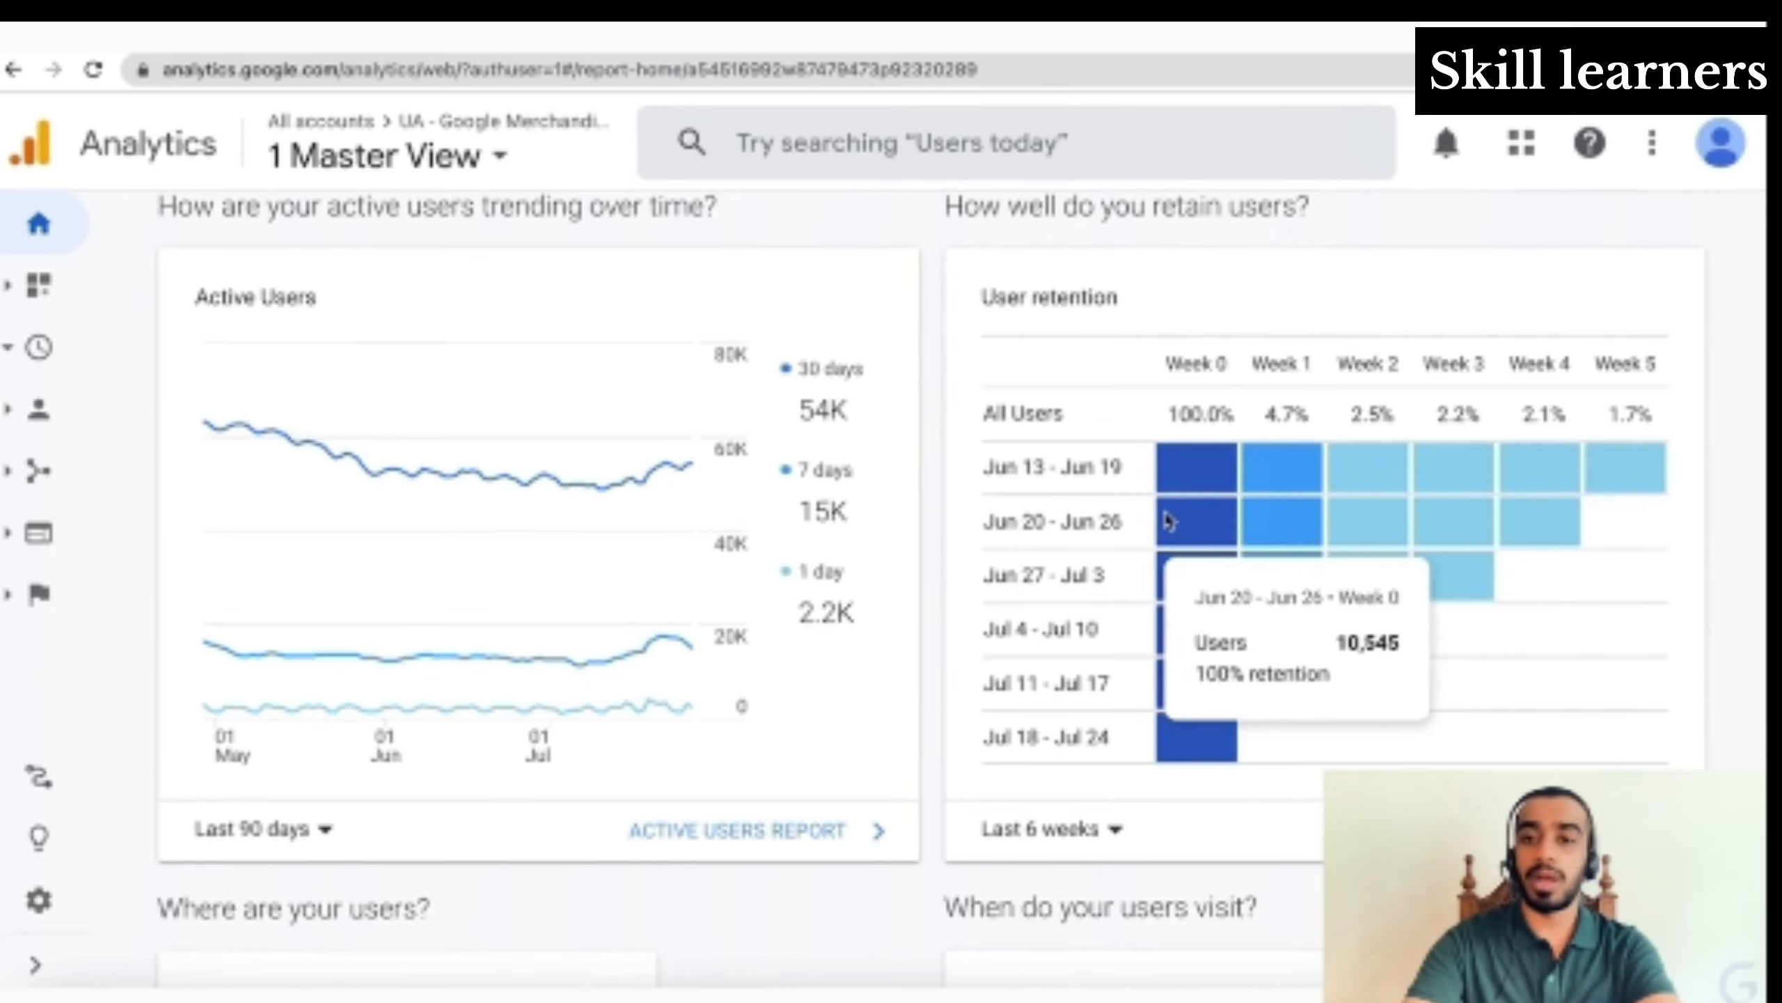
{"action": "scroll", "coordinate": [1169, 519], "scroll_direction": "down", "scroll_amount": 1}
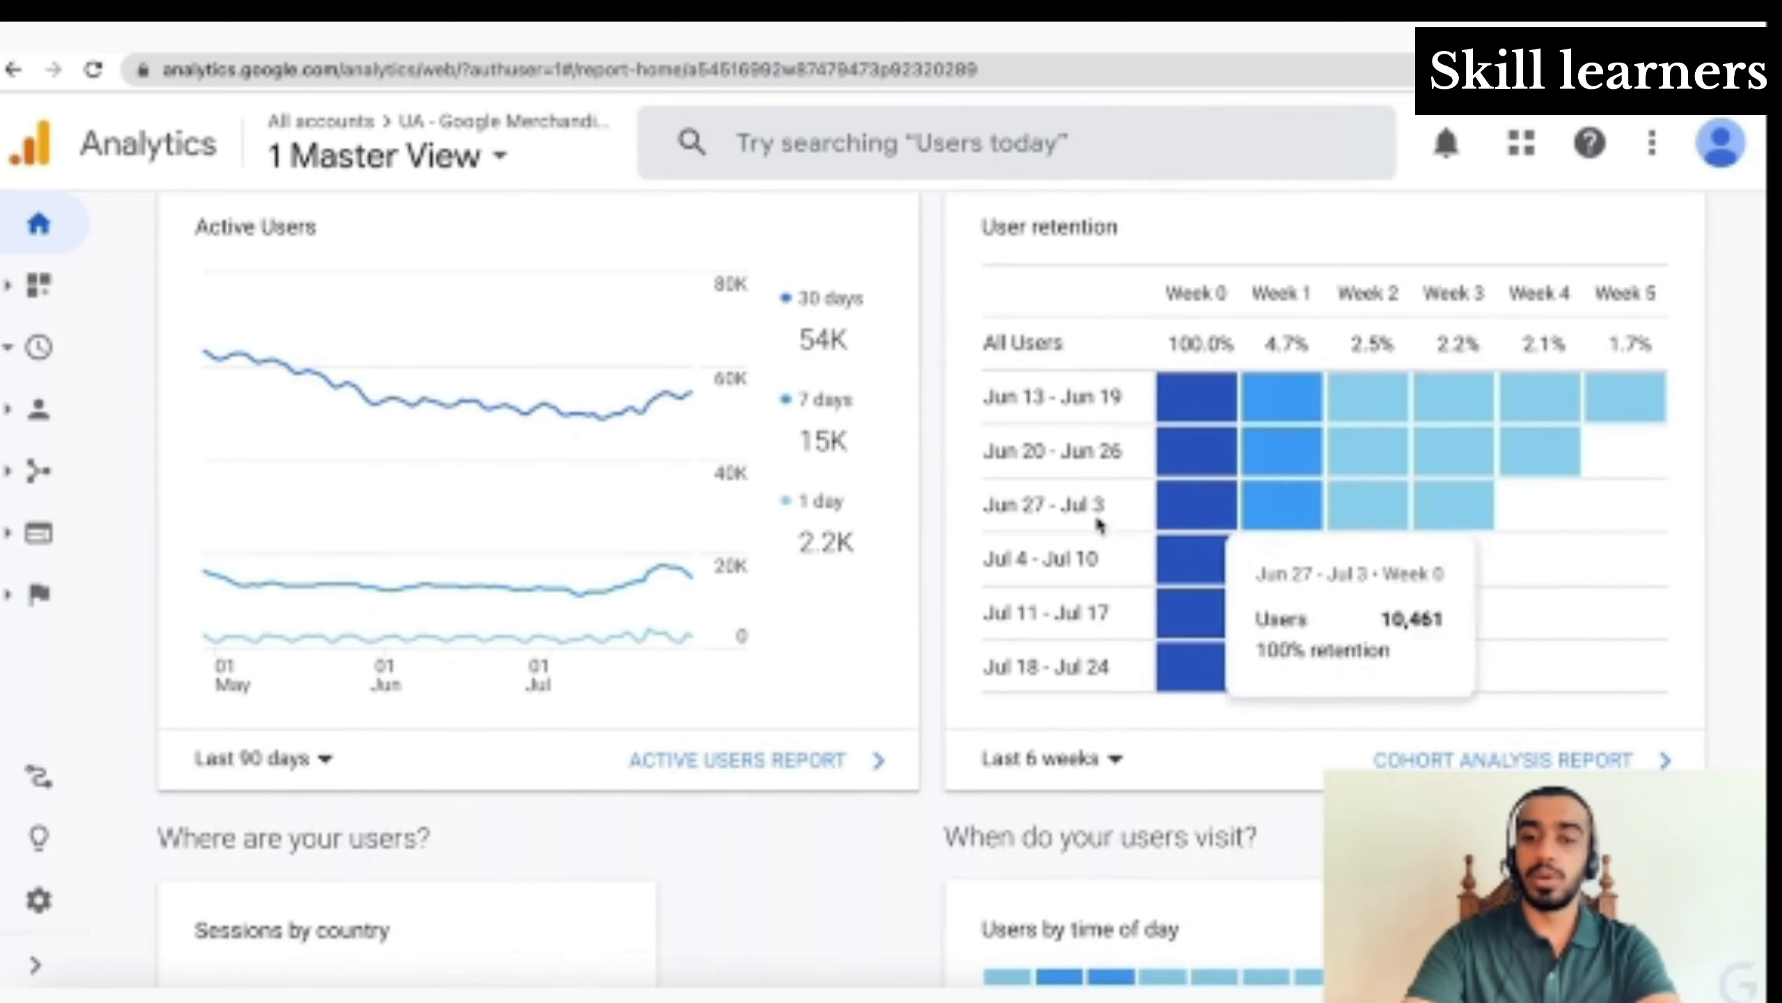
{"action": "left_click", "coordinate": [1074, 759]}
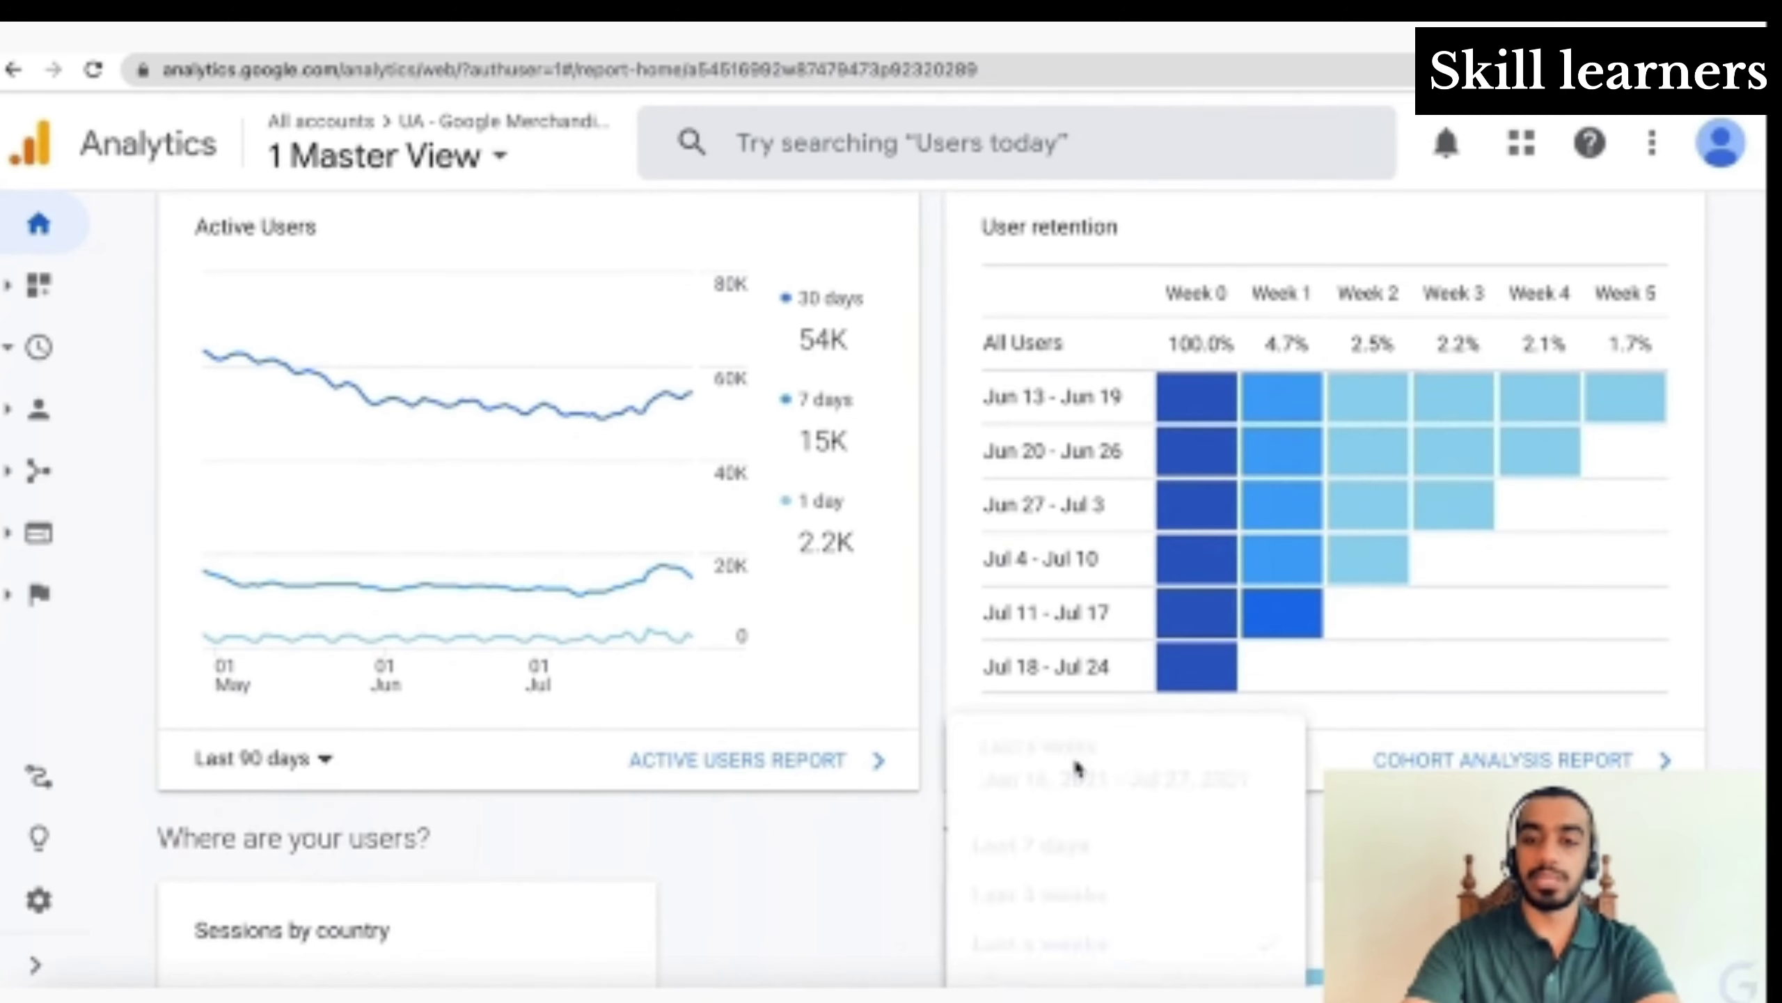
{"action": "left_click", "coordinate": [1221, 896]}
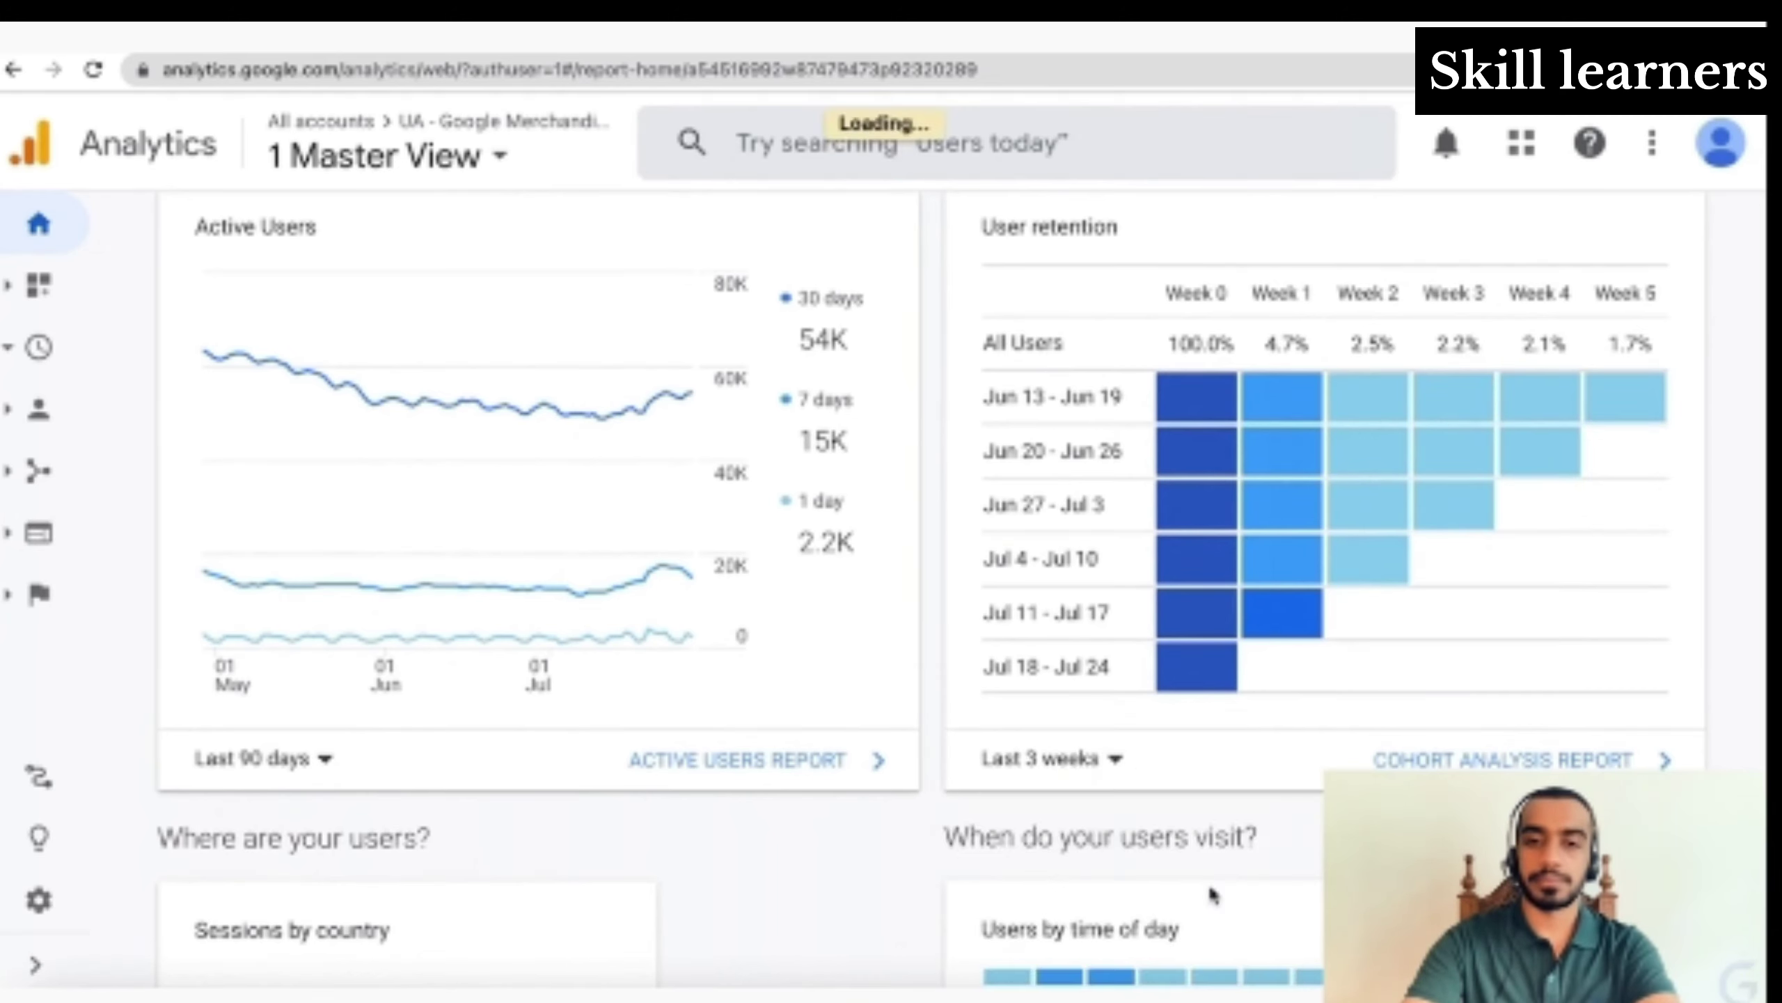
Examine the Sessions by country card and the Users by time of day heatmap on the Home page
{"action": "scroll", "coordinate": [1212, 888], "scroll_direction": "down", "scroll_amount": 3}
{"action": "scroll", "coordinate": [1215, 892], "scroll_direction": "down", "scroll_amount": 5}
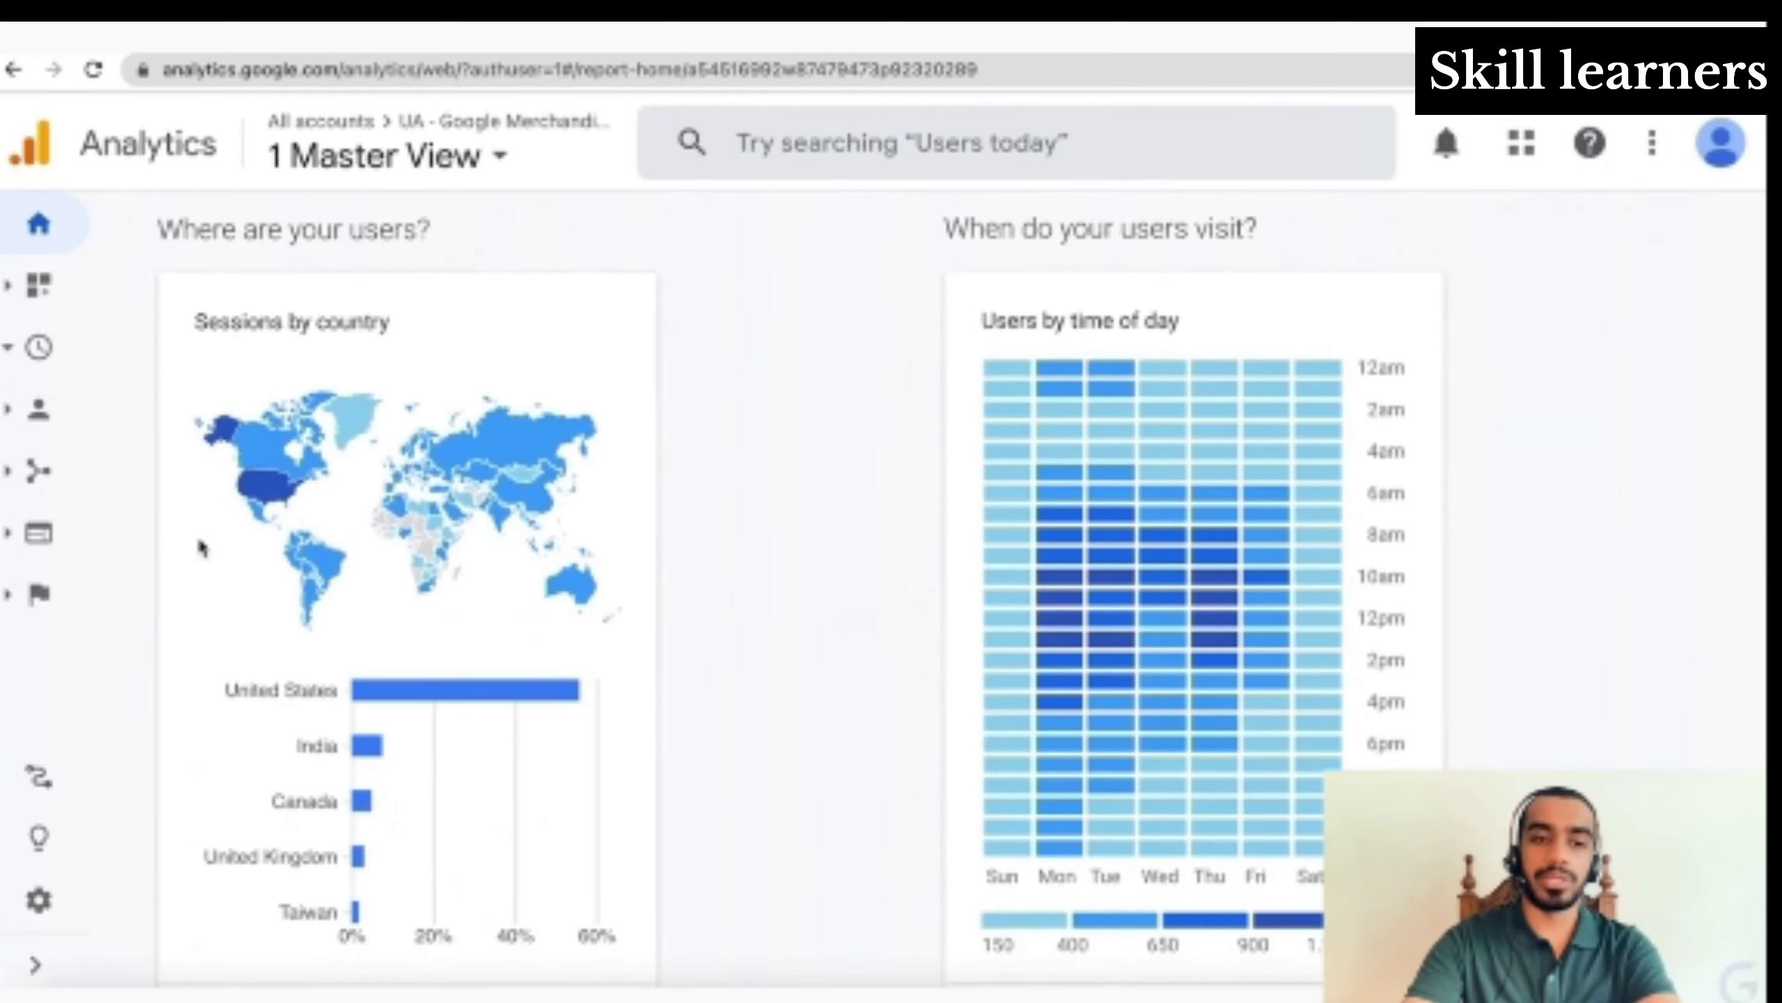
{"action": "scroll", "coordinate": [232, 681], "scroll_direction": "up", "scroll_amount": 1}
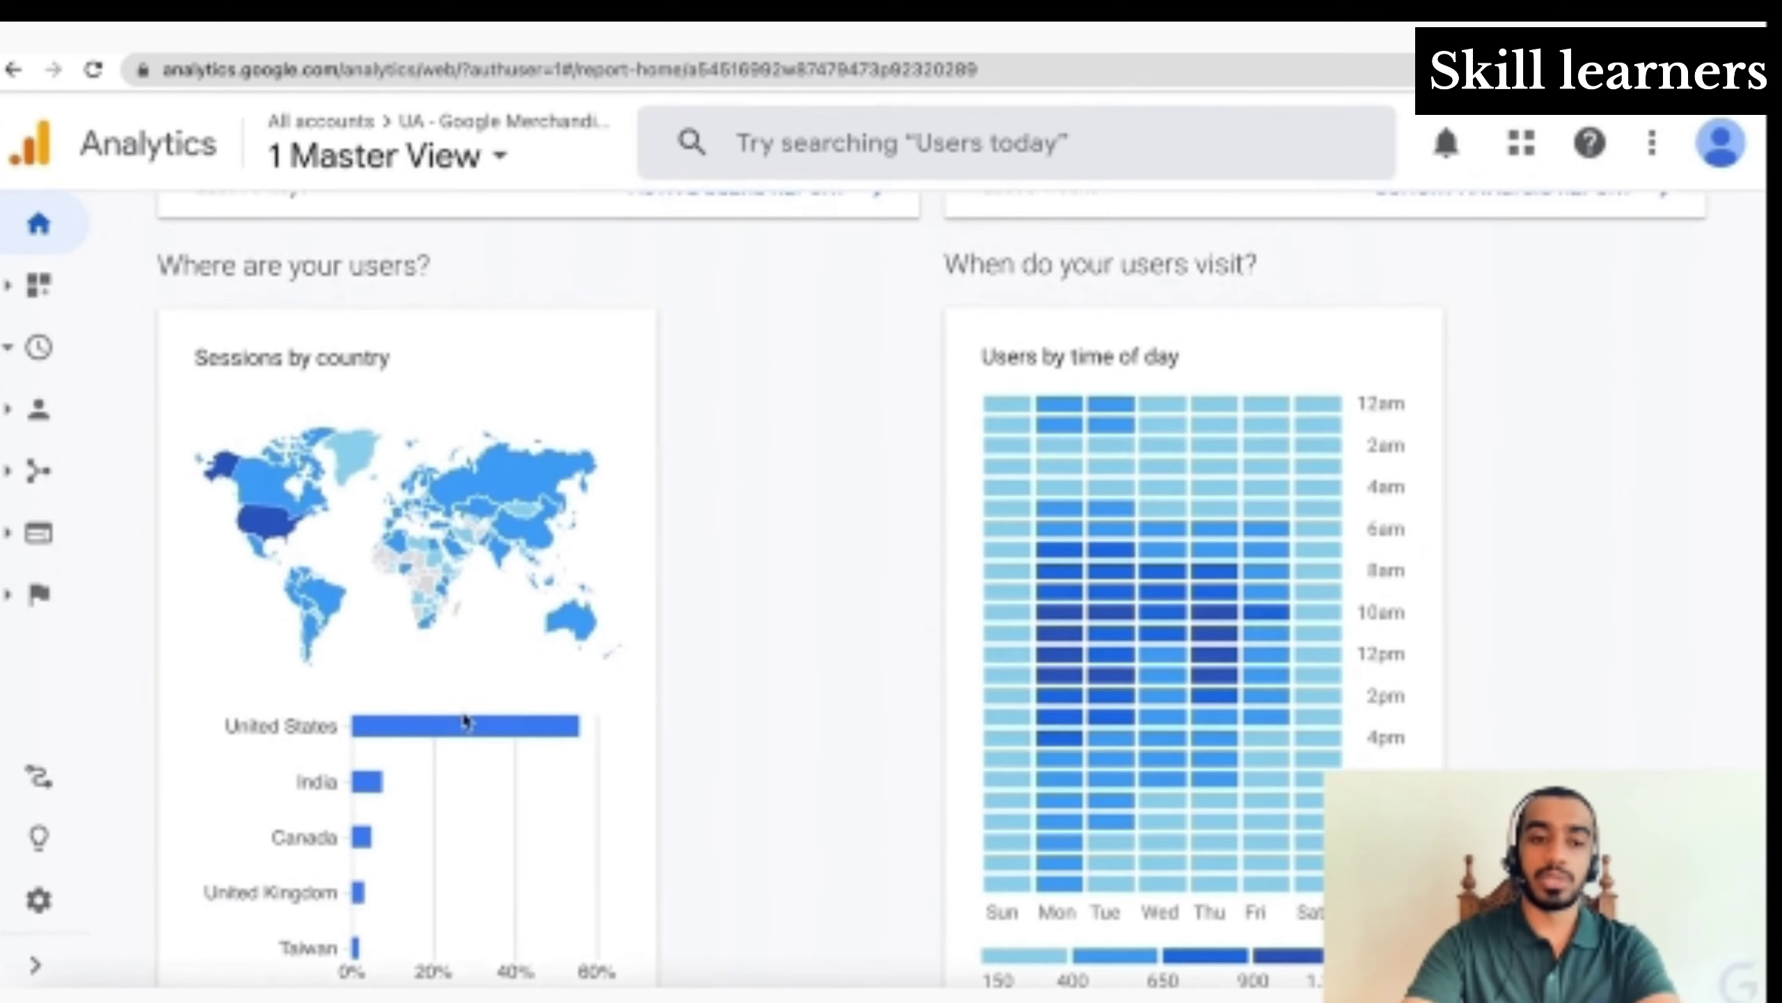
{"action": "mouse_move", "coordinate": [518, 733]}
{"action": "scroll", "coordinate": [517, 732], "scroll_direction": "down", "scroll_amount": 2}
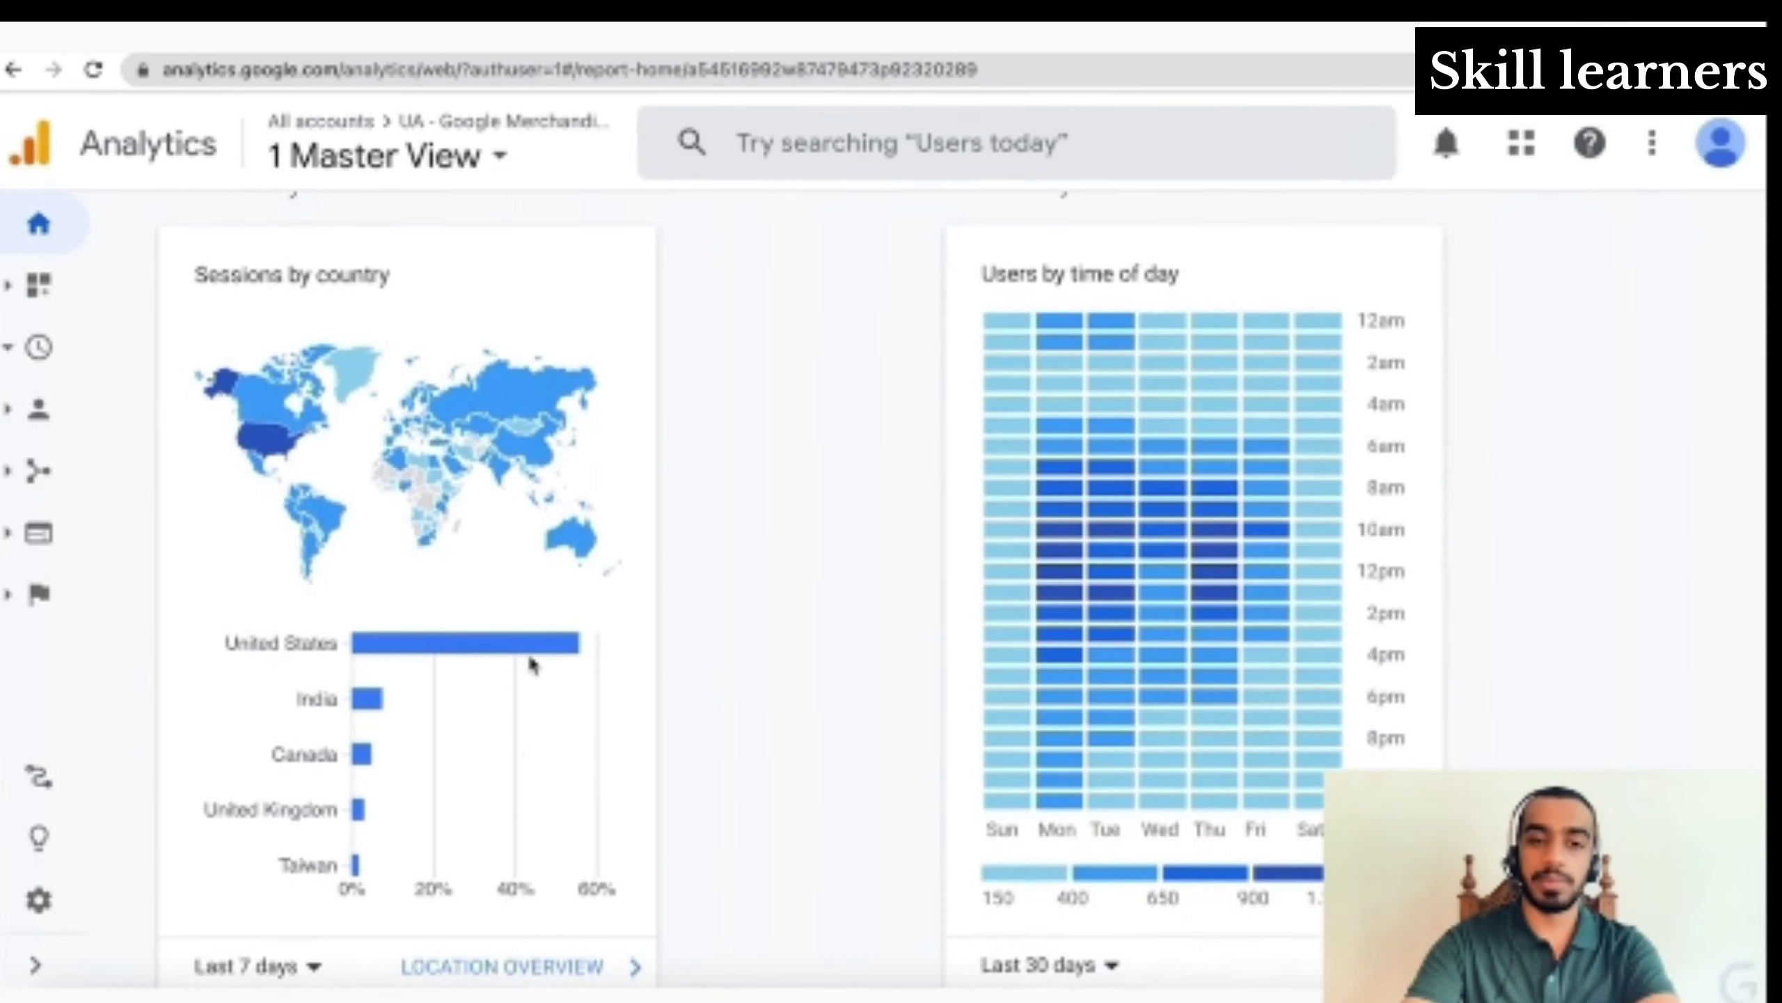
{"action": "scroll", "coordinate": [529, 663], "scroll_direction": "down", "scroll_amount": 2}
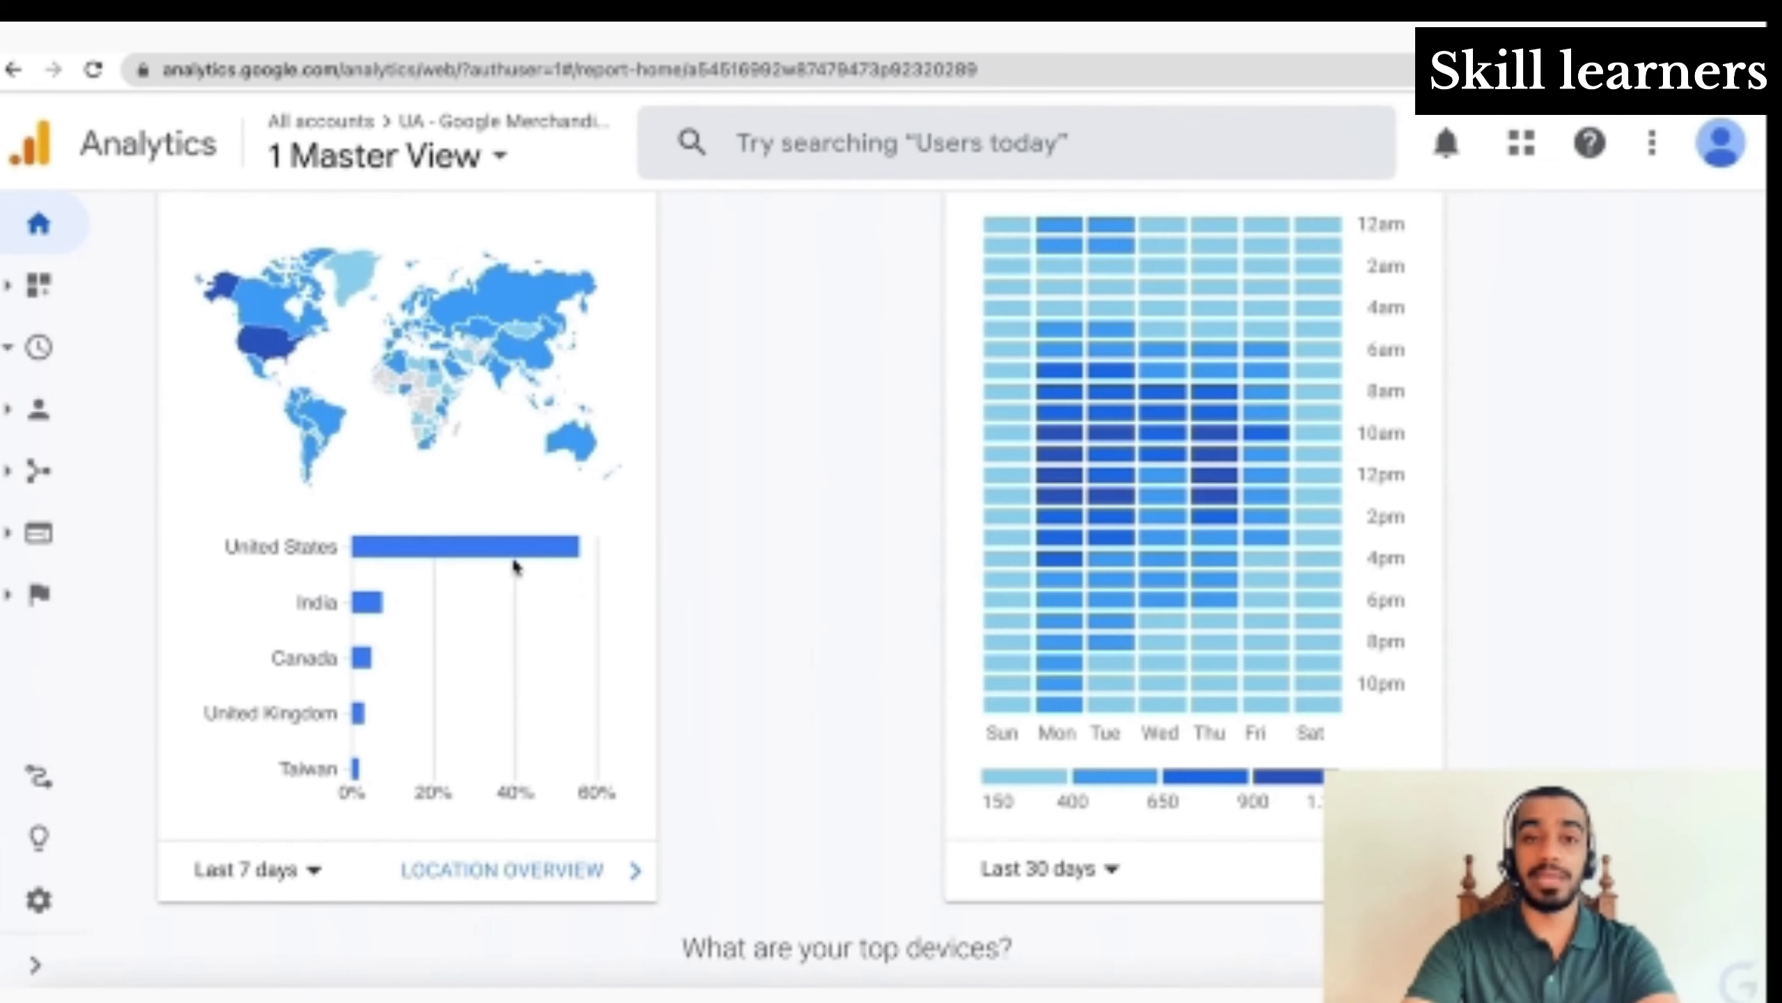
{"action": "scroll", "coordinate": [516, 567], "scroll_direction": "up", "scroll_amount": 1}
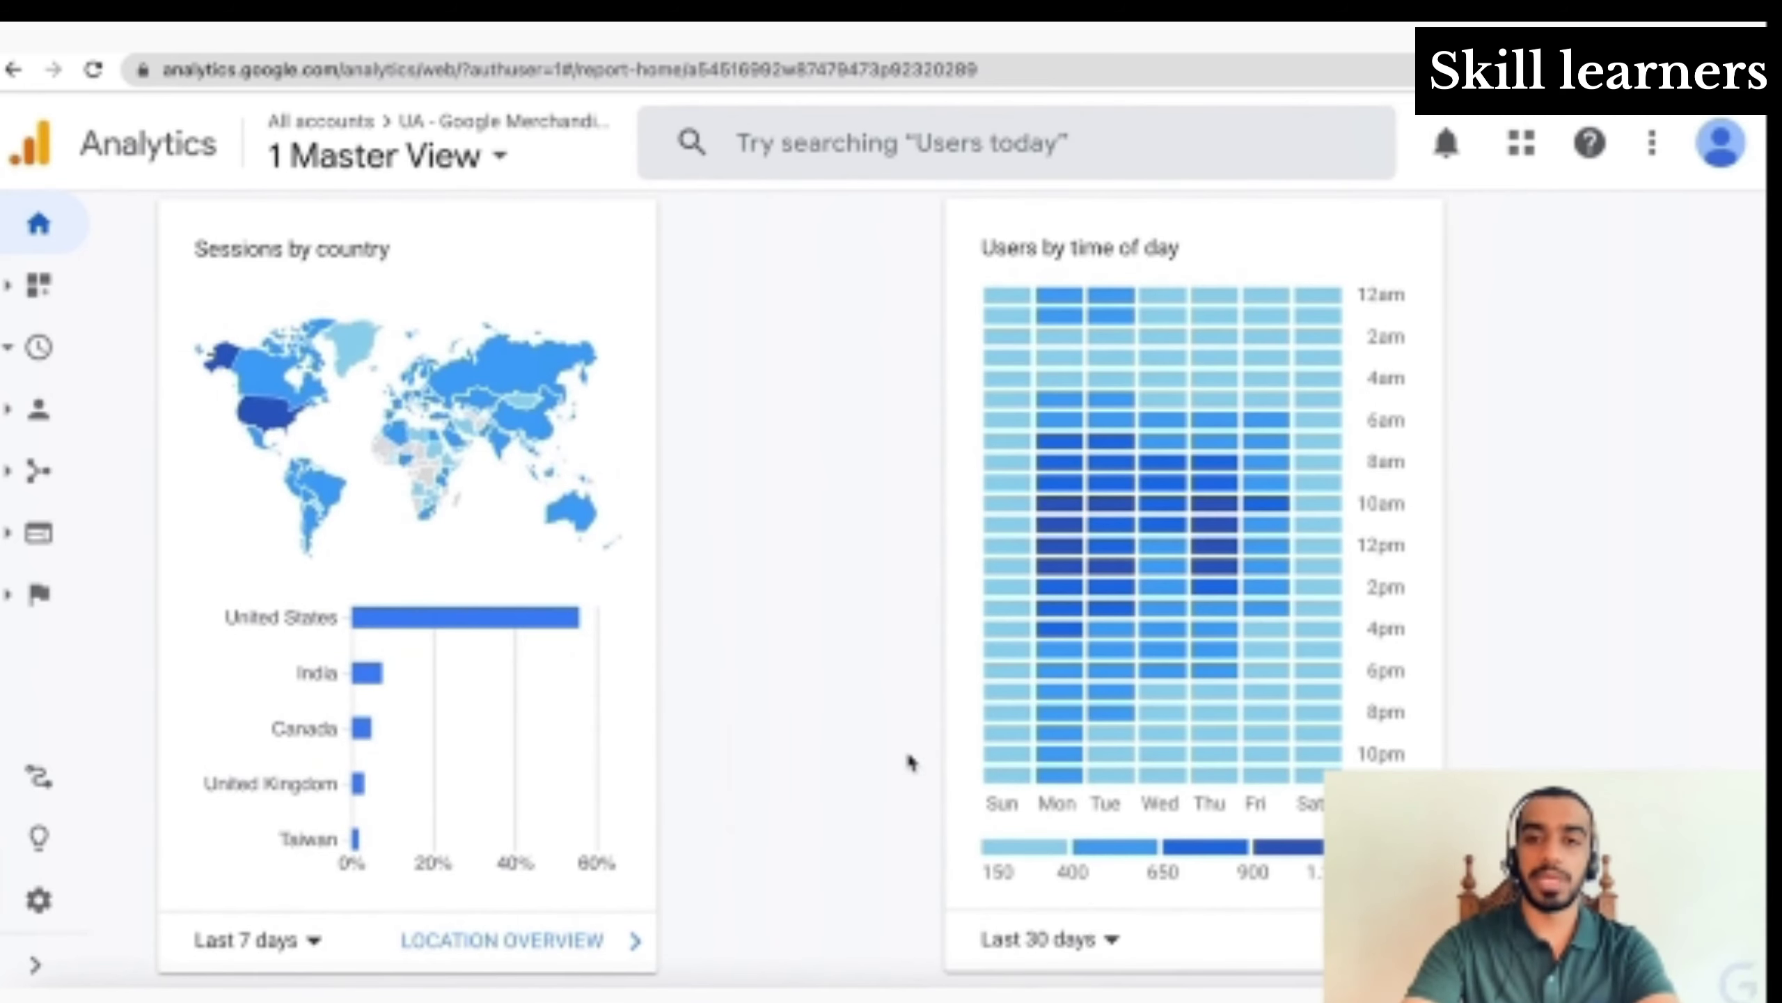
{"action": "scroll", "coordinate": [911, 763], "scroll_direction": "down", "scroll_amount": 2}
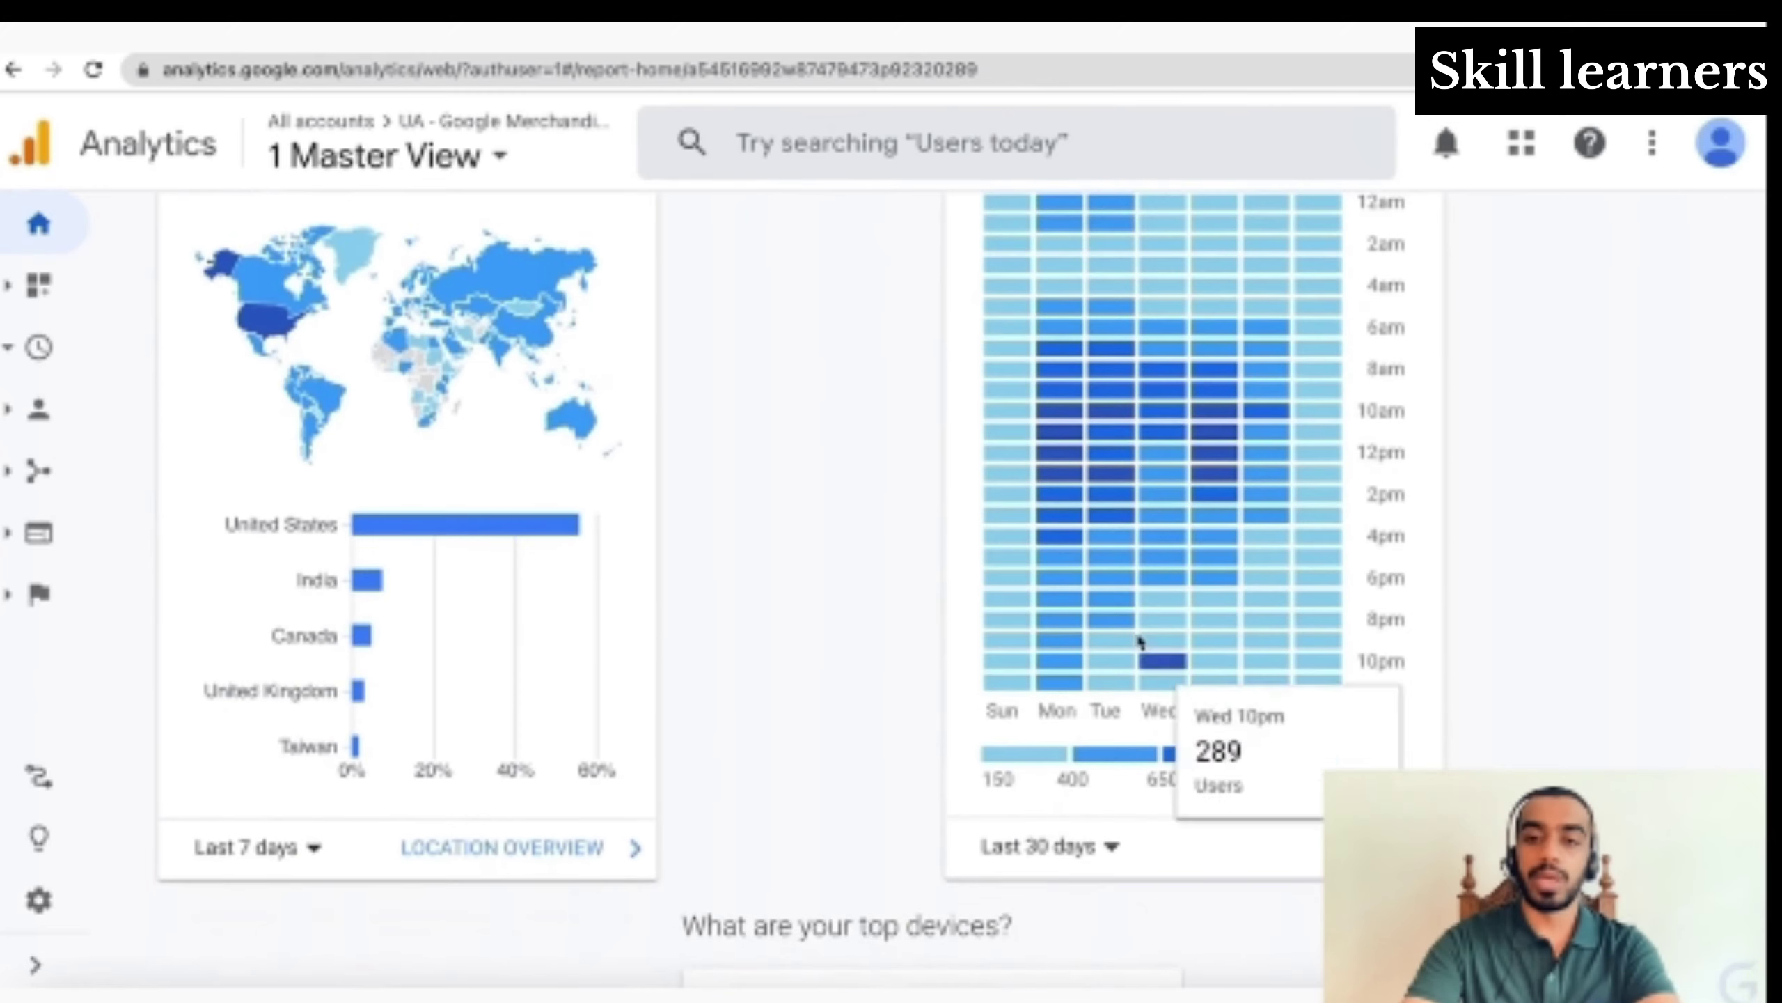
Review the Home page cards on the pages users visit and on performance against goals
{"action": "scroll", "coordinate": [1003, 733], "scroll_direction": "down", "scroll_amount": 15}
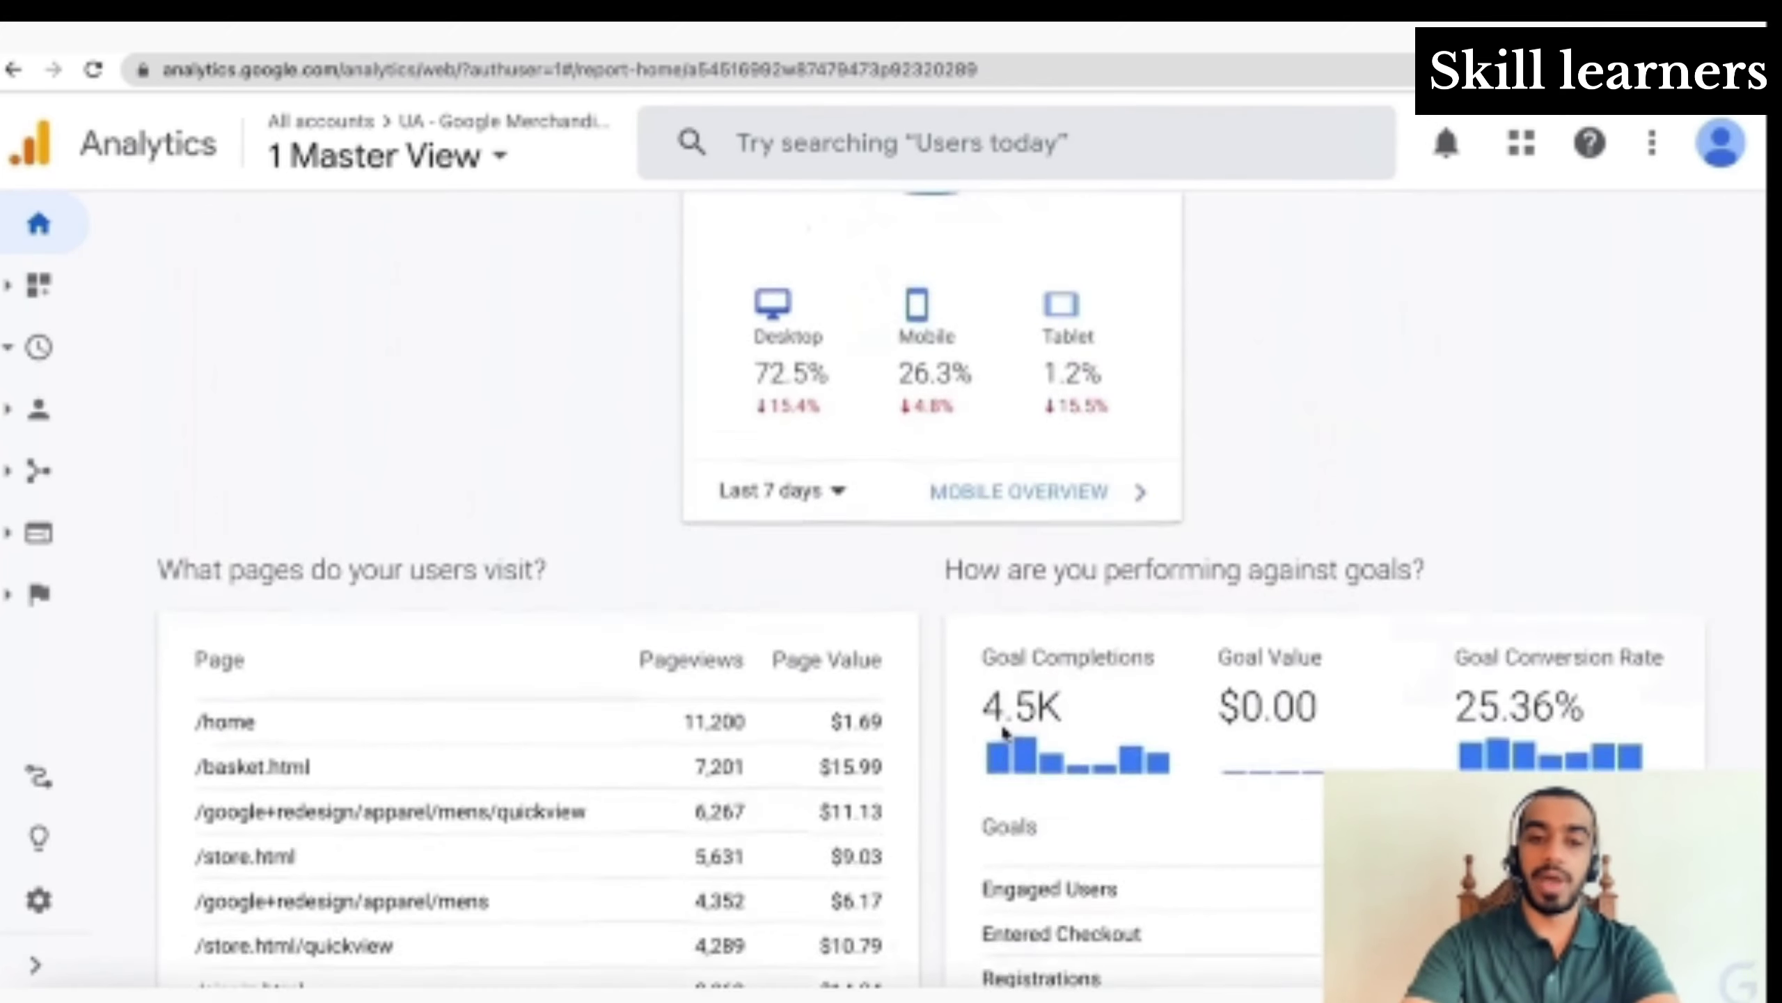
{"action": "scroll", "coordinate": [1003, 733], "scroll_direction": "down", "scroll_amount": 3}
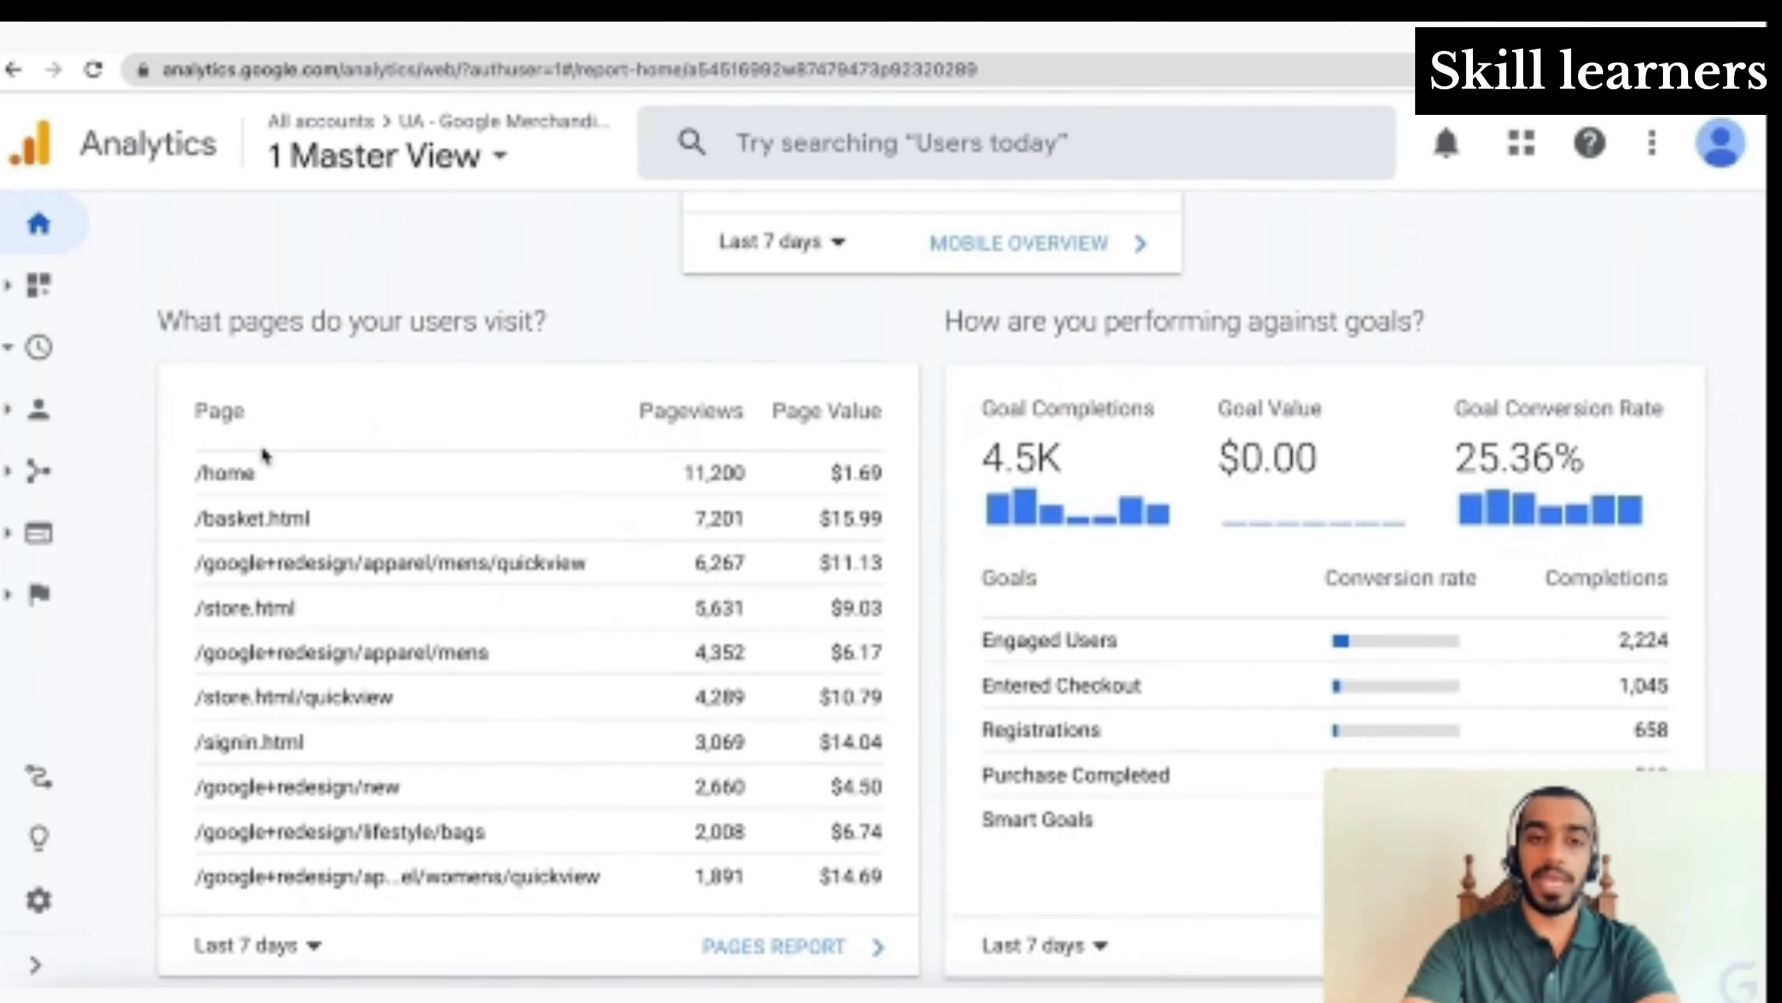
{"action": "scroll", "coordinate": [342, 858], "scroll_direction": "down", "scroll_amount": 2}
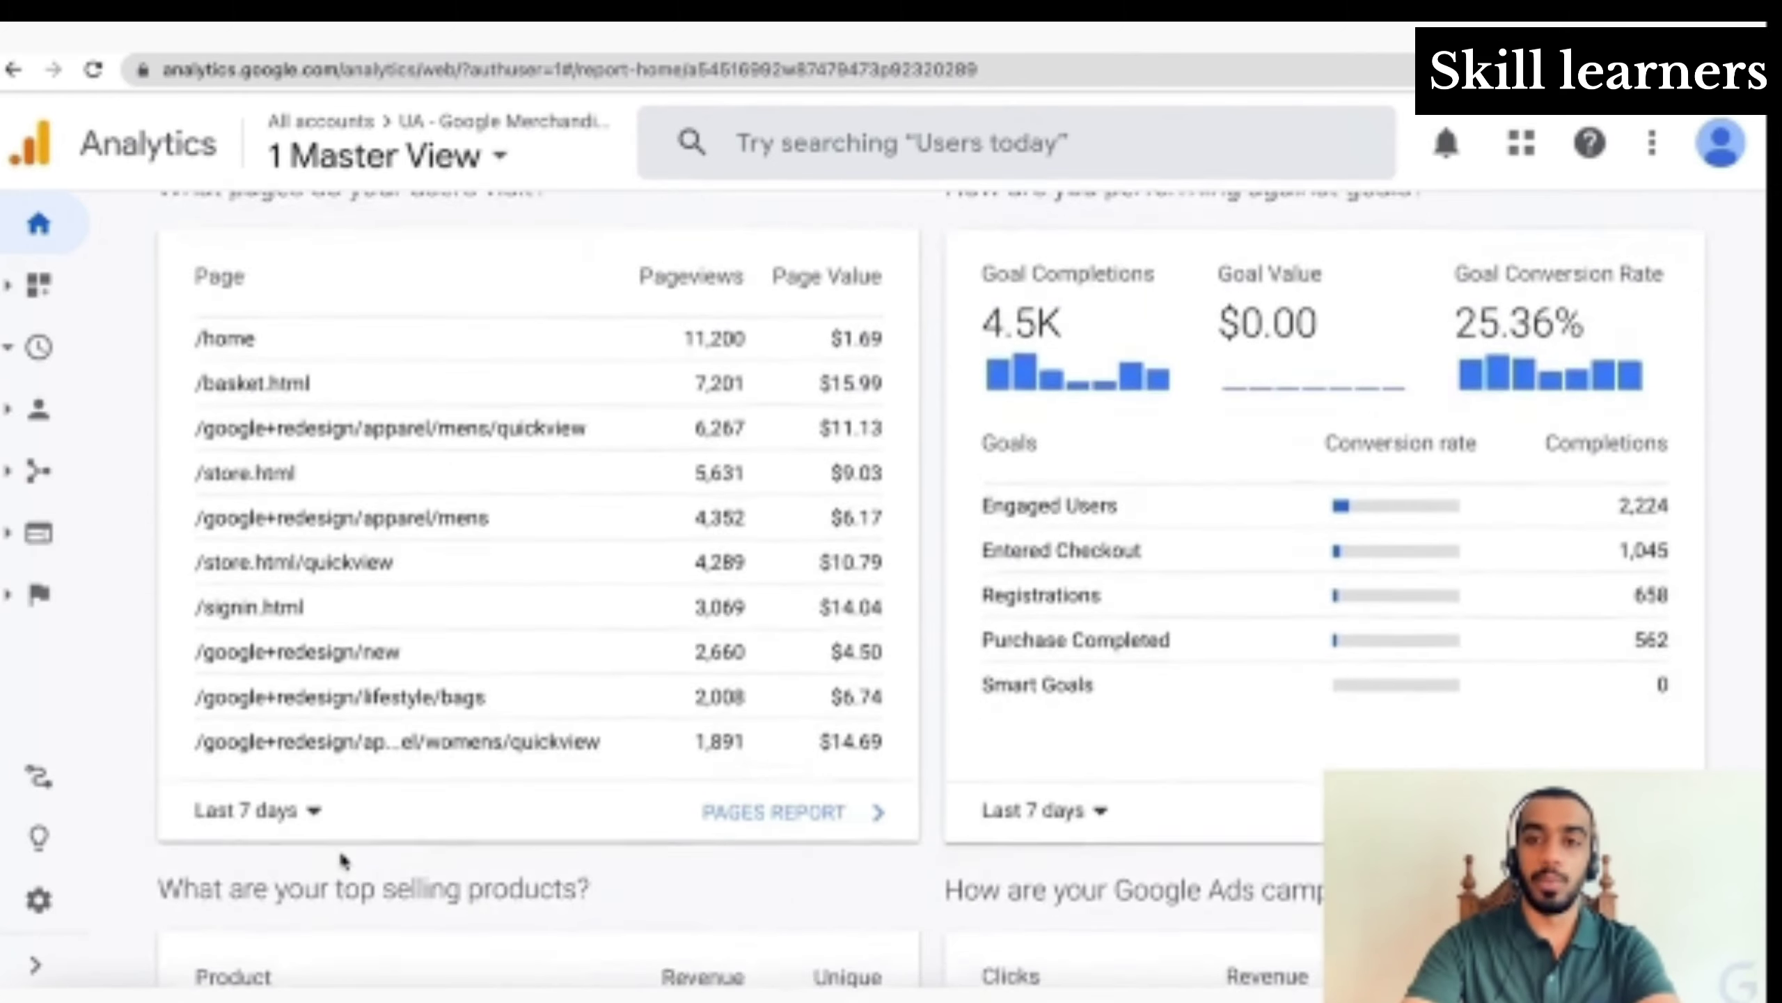
{"action": "scroll", "coordinate": [340, 857], "scroll_direction": "up", "scroll_amount": 1}
{"action": "scroll", "coordinate": [342, 850], "scroll_direction": "down", "scroll_amount": 2}
{"action": "scroll", "coordinate": [342, 860], "scroll_direction": "up", "scroll_amount": 2}
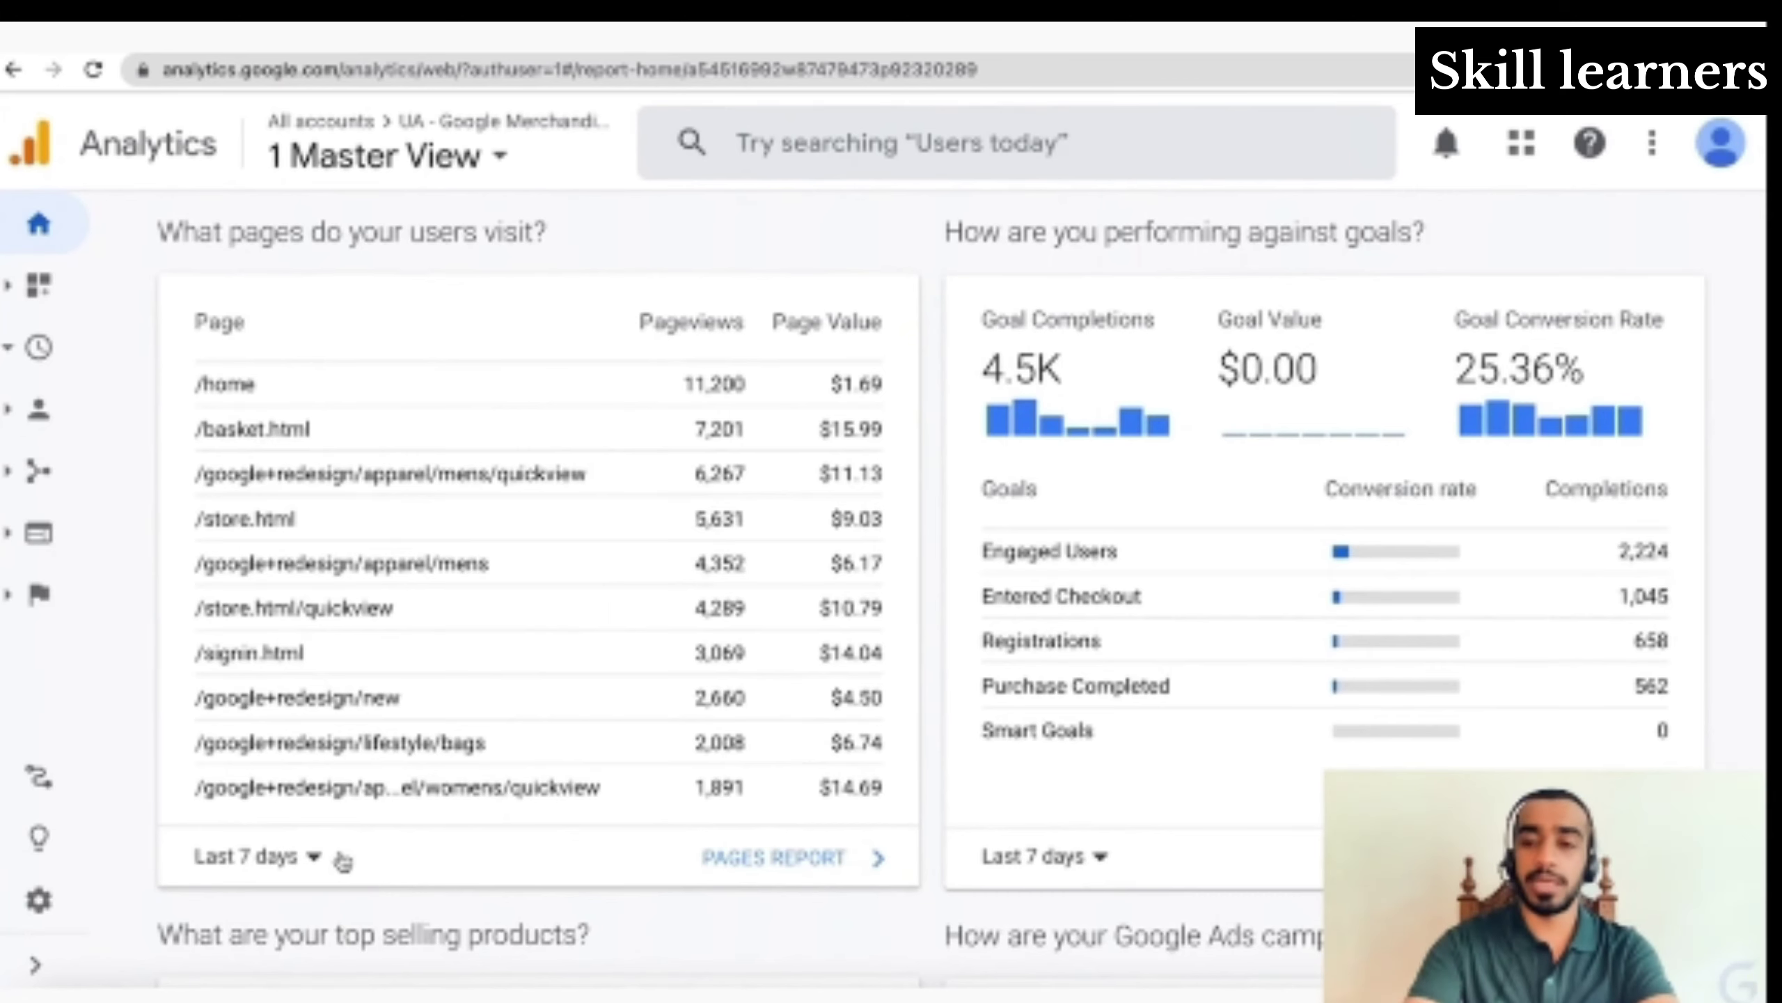
{"action": "scroll", "coordinate": [342, 860], "scroll_direction": "down", "scroll_amount": 1}
{"action": "scroll", "coordinate": [342, 860], "scroll_direction": "up", "scroll_amount": 1}
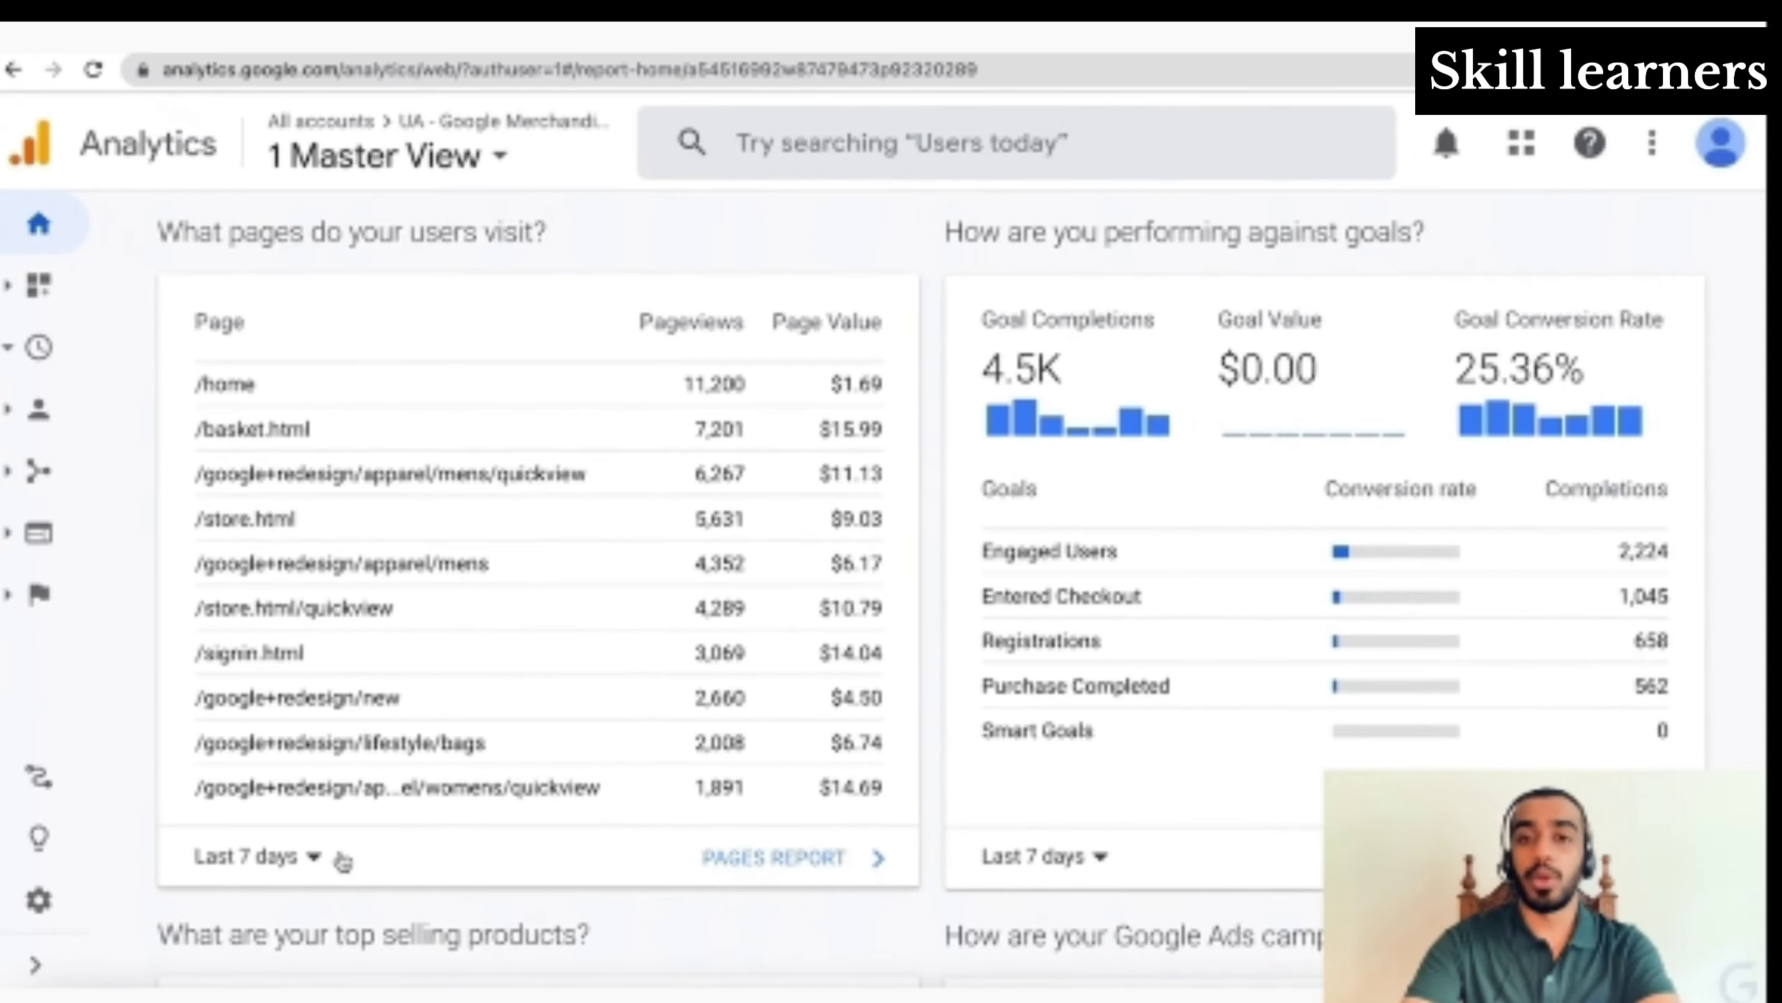
Review the top selling products and Google Ads campaign performance cards at the end of the Home page
{"action": "scroll", "coordinate": [342, 860], "scroll_direction": "down", "scroll_amount": 10}
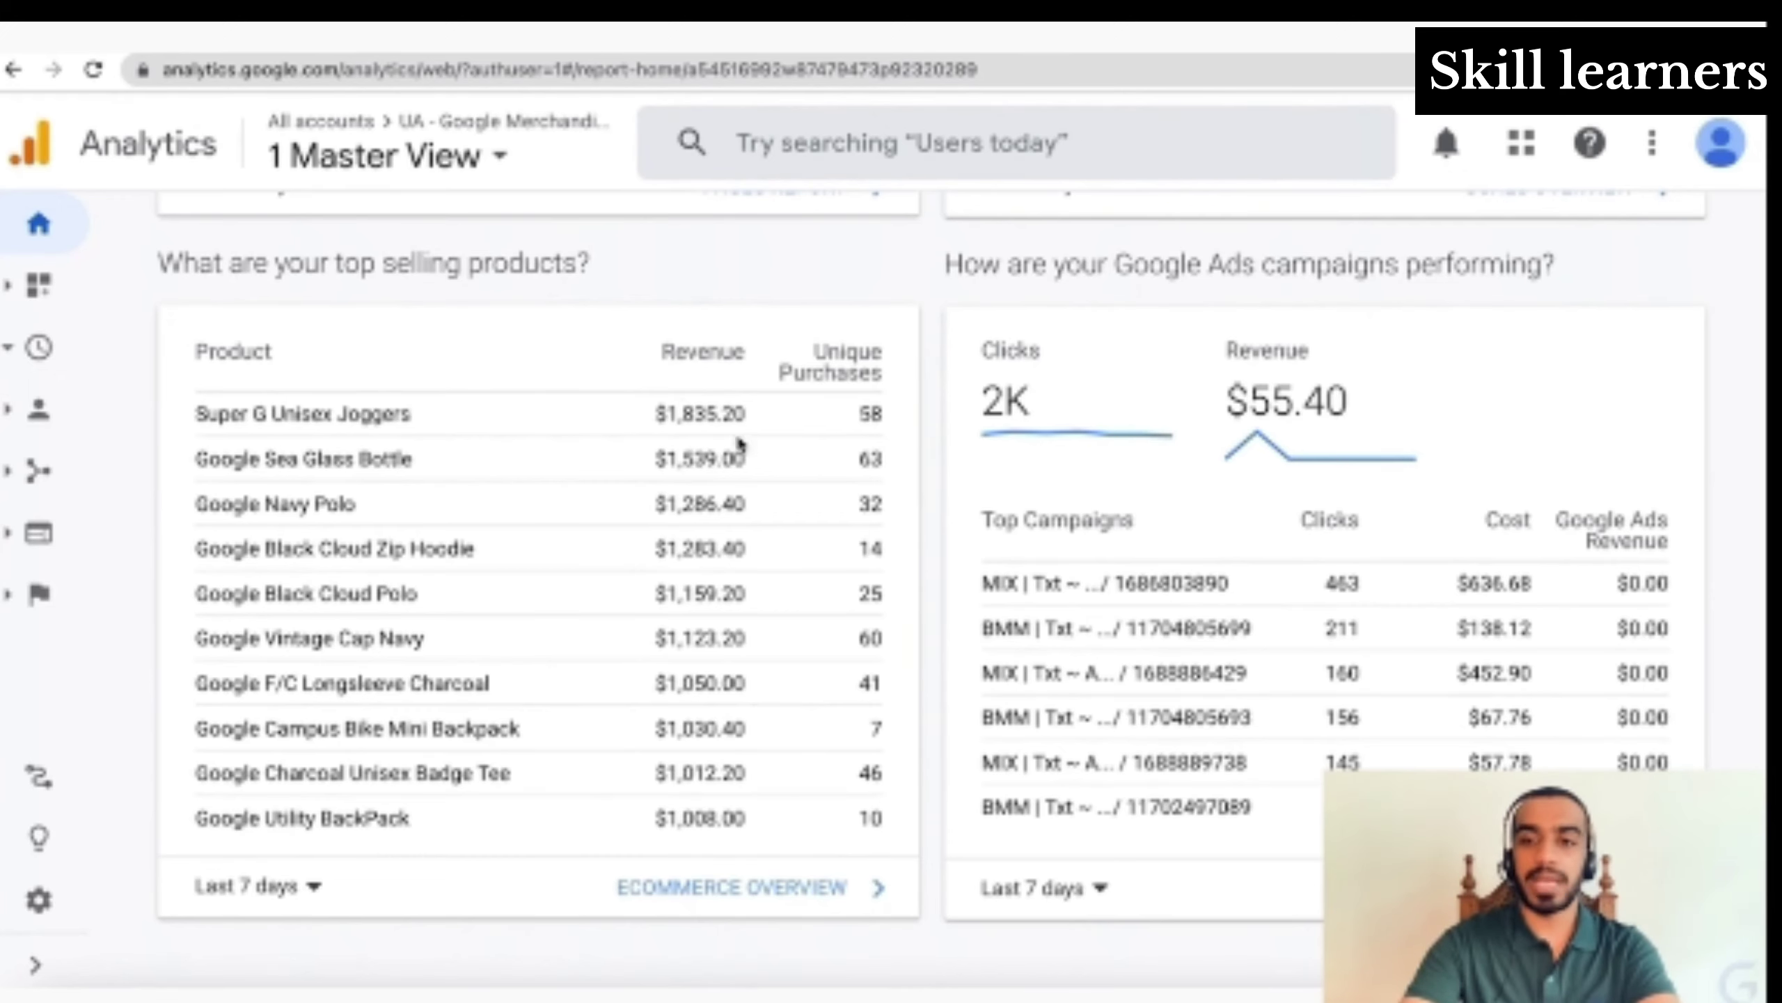
{"action": "scroll", "coordinate": [1314, 644], "scroll_direction": "down", "scroll_amount": 1}
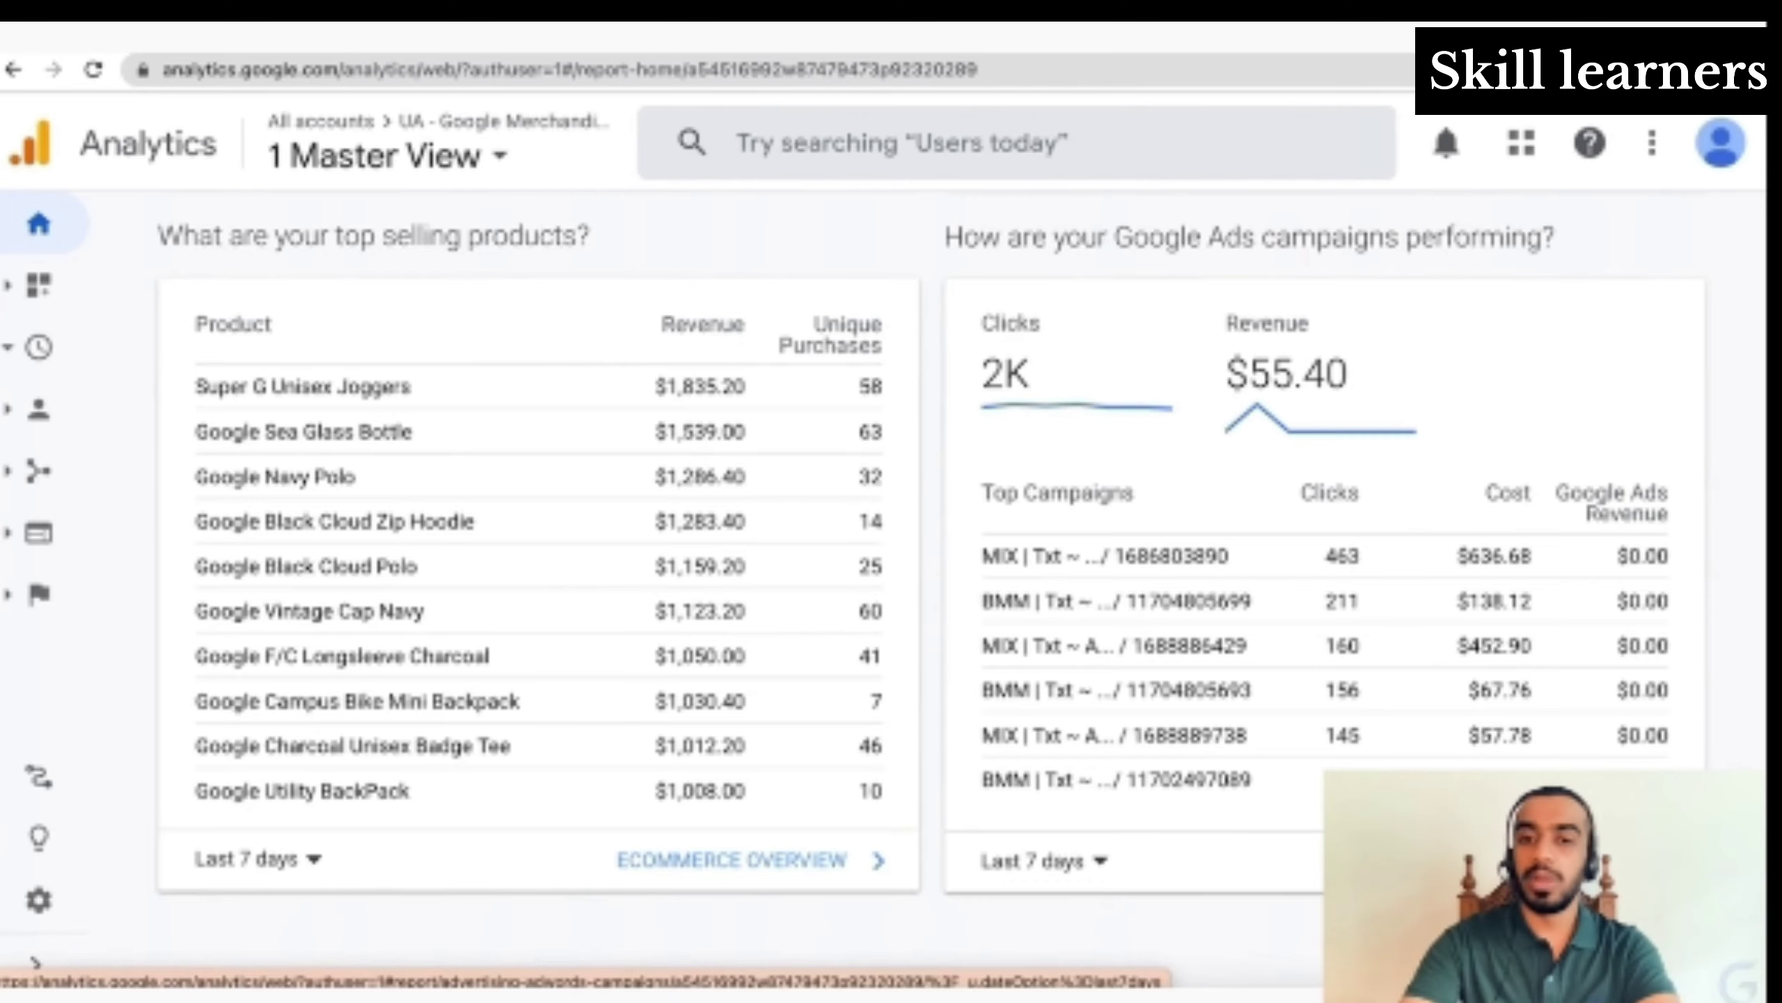
{"action": "scroll", "coordinate": [1212, 851], "scroll_direction": "down", "scroll_amount": 1}
Open the Dashboards page under Customization and look through the list of available dashboards
{"action": "scroll", "coordinate": [1212, 851], "scroll_direction": "up", "scroll_amount": 15}
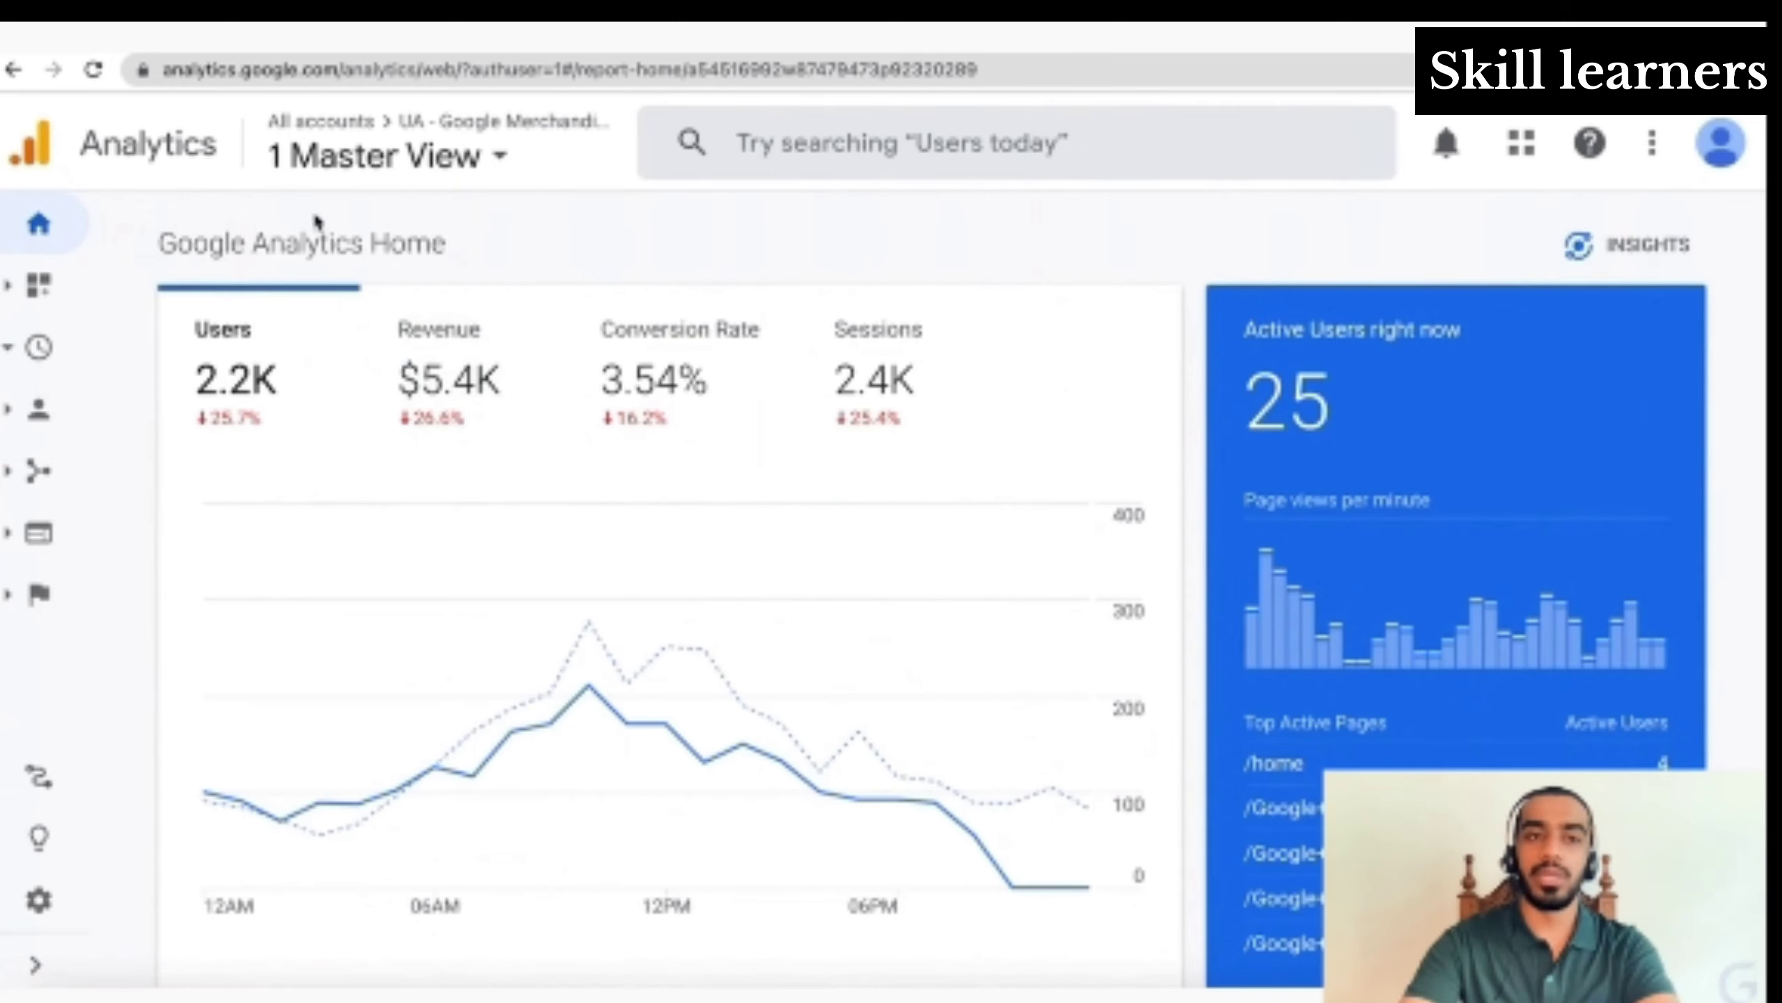
{"action": "left_click", "coordinate": [27, 289]}
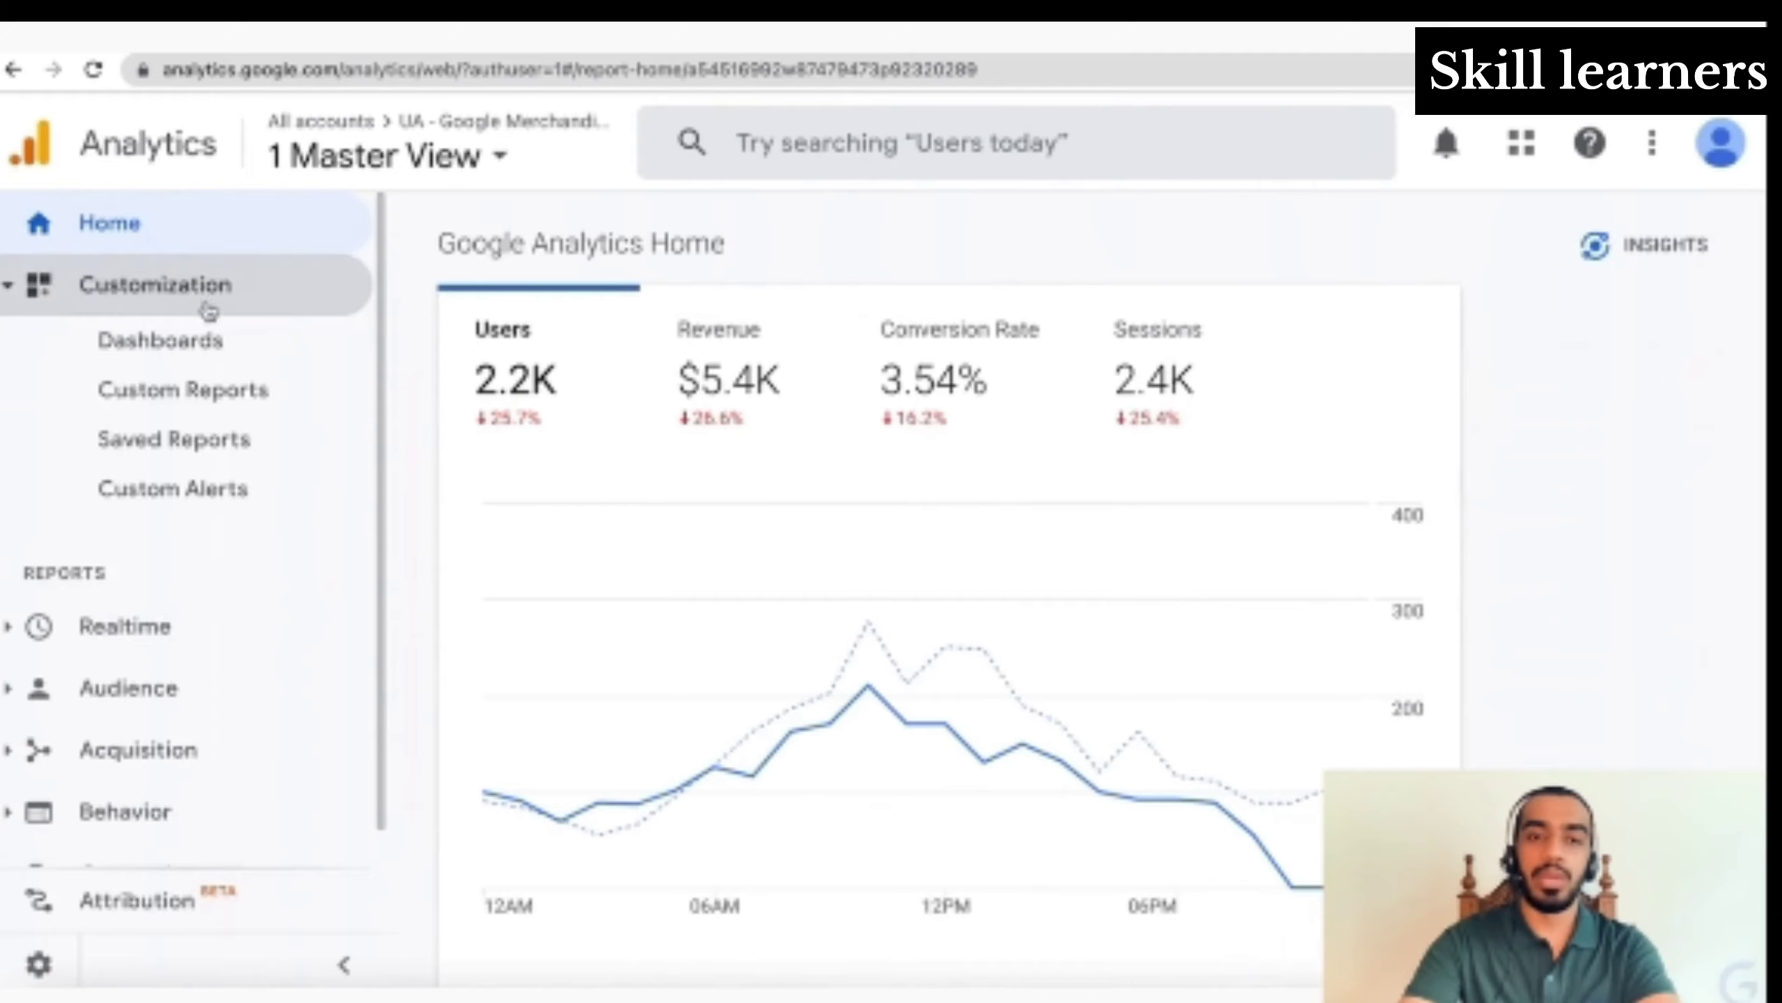
{"action": "left_click", "coordinate": [228, 359]}
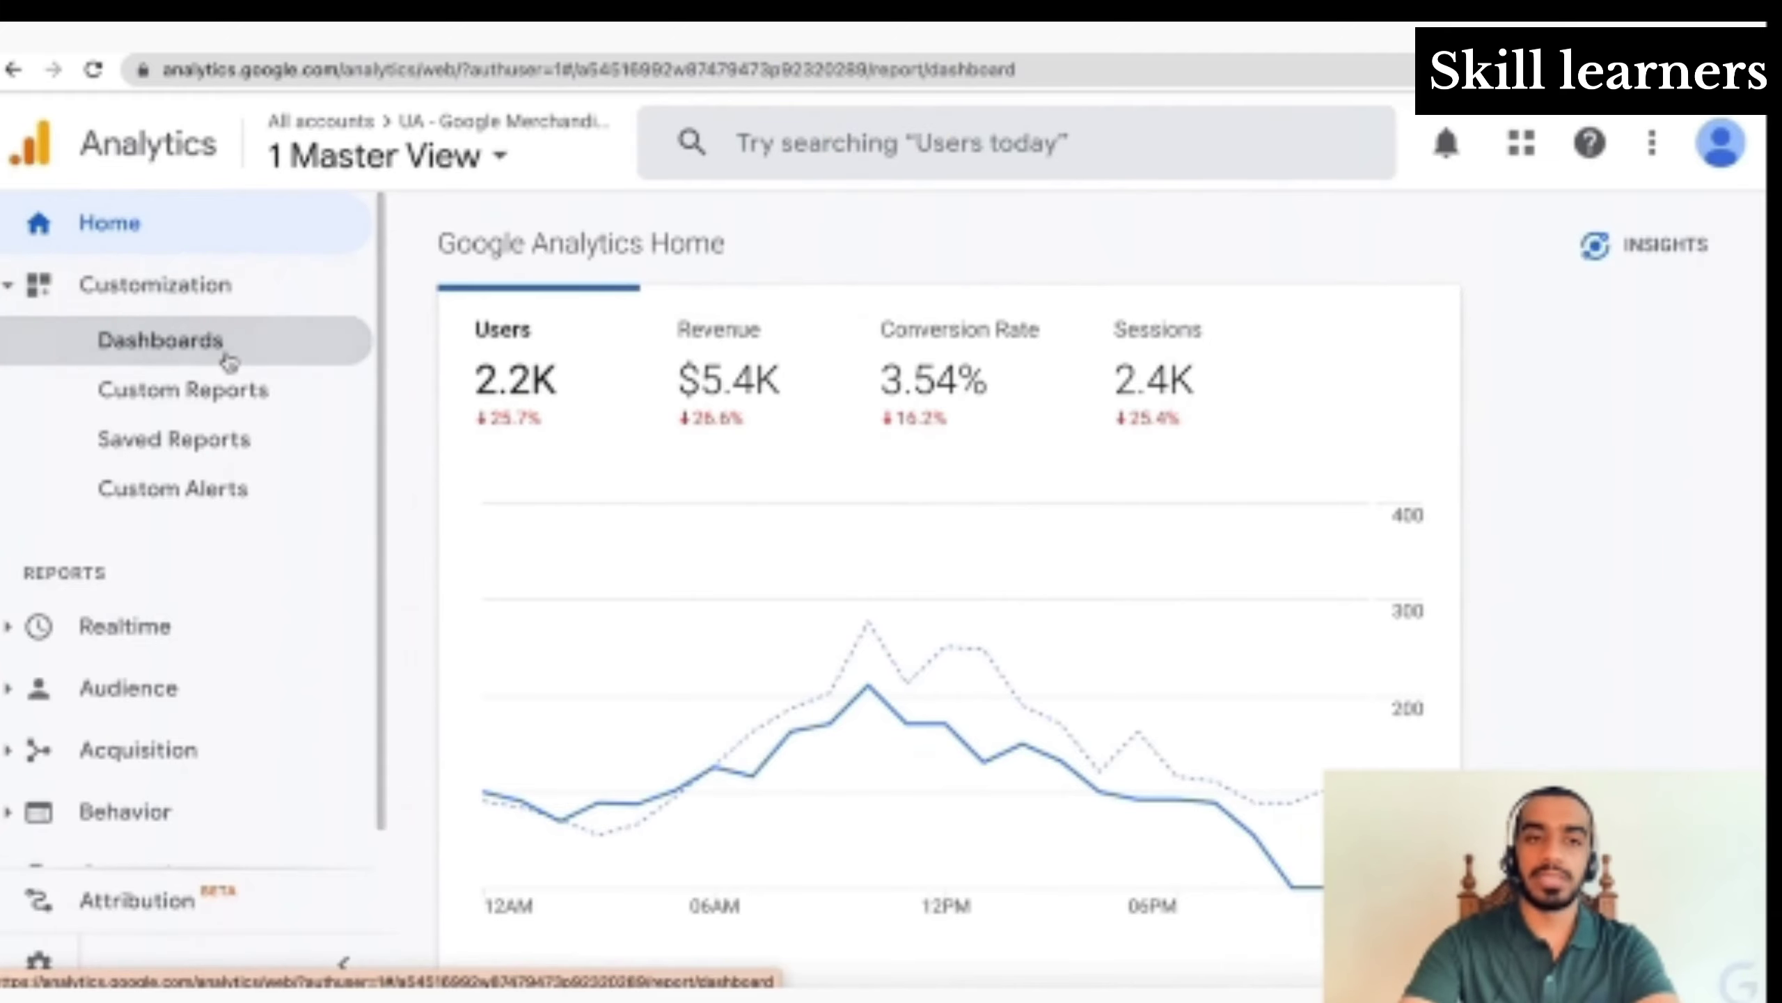
{"action": "scroll", "coordinate": [656, 522], "scroll_direction": "down", "scroll_amount": 1}
{"action": "scroll", "coordinate": [659, 521], "scroll_direction": "up", "scroll_amount": 1}
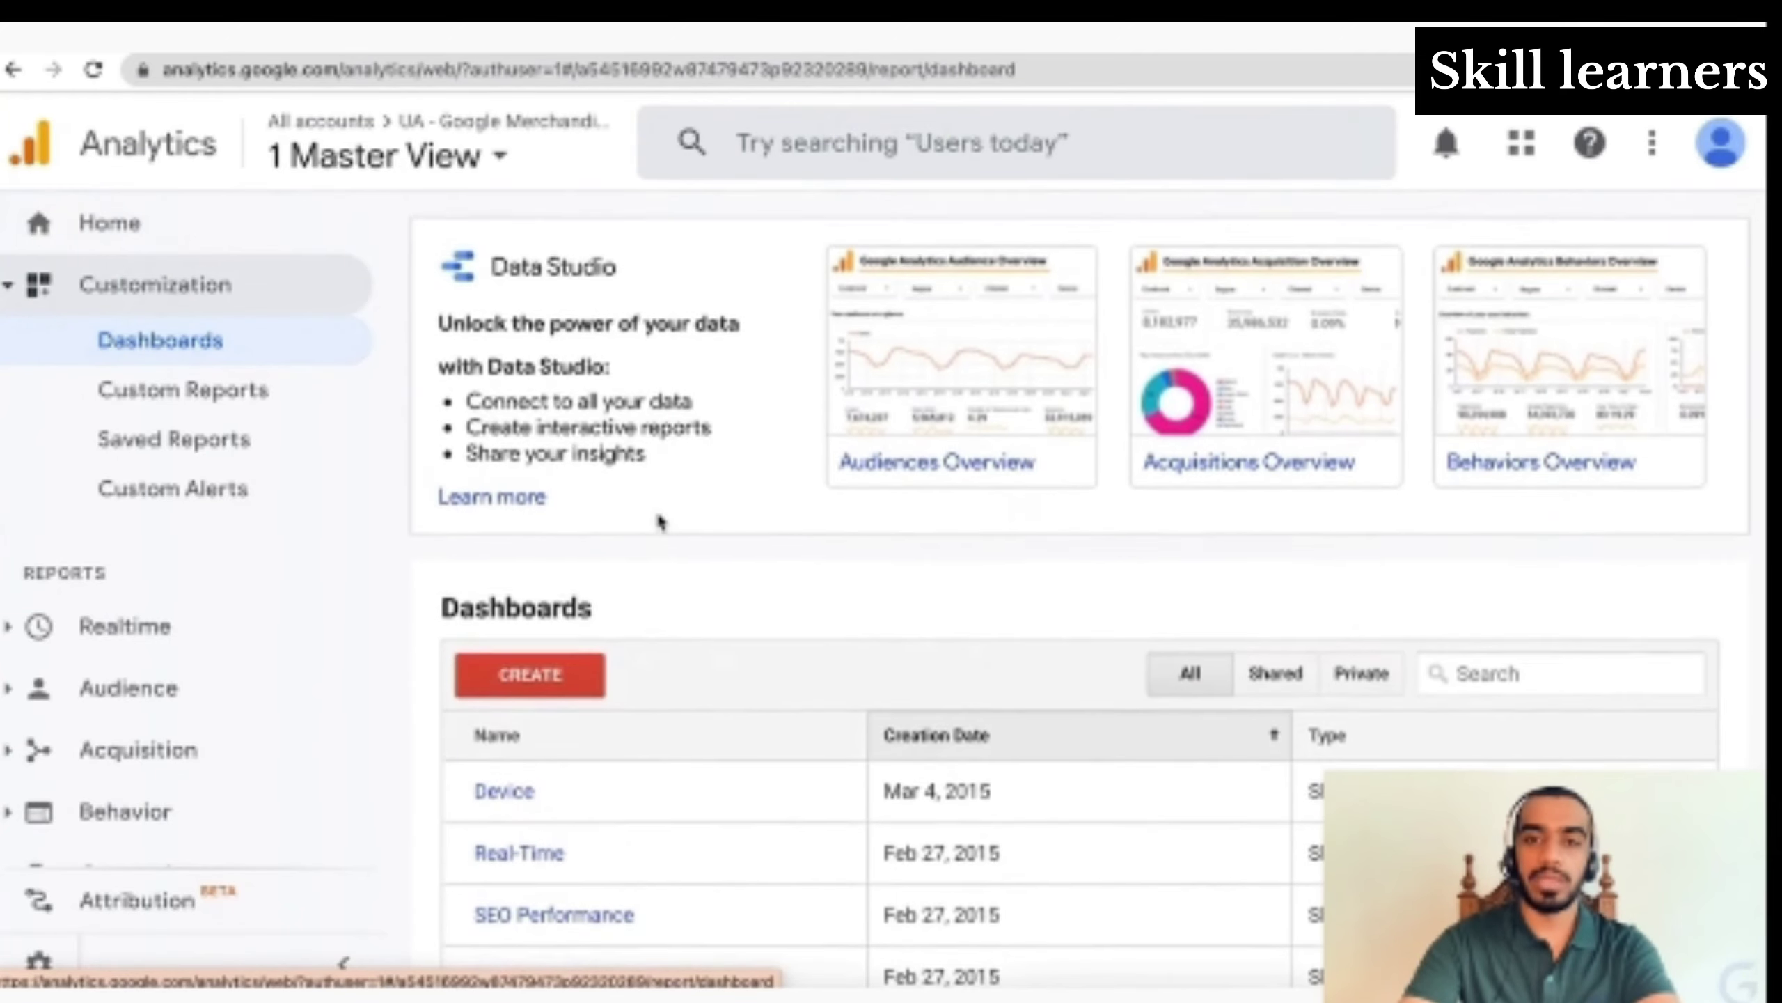
{"action": "scroll", "coordinate": [930, 594], "scroll_direction": "down", "scroll_amount": 1}
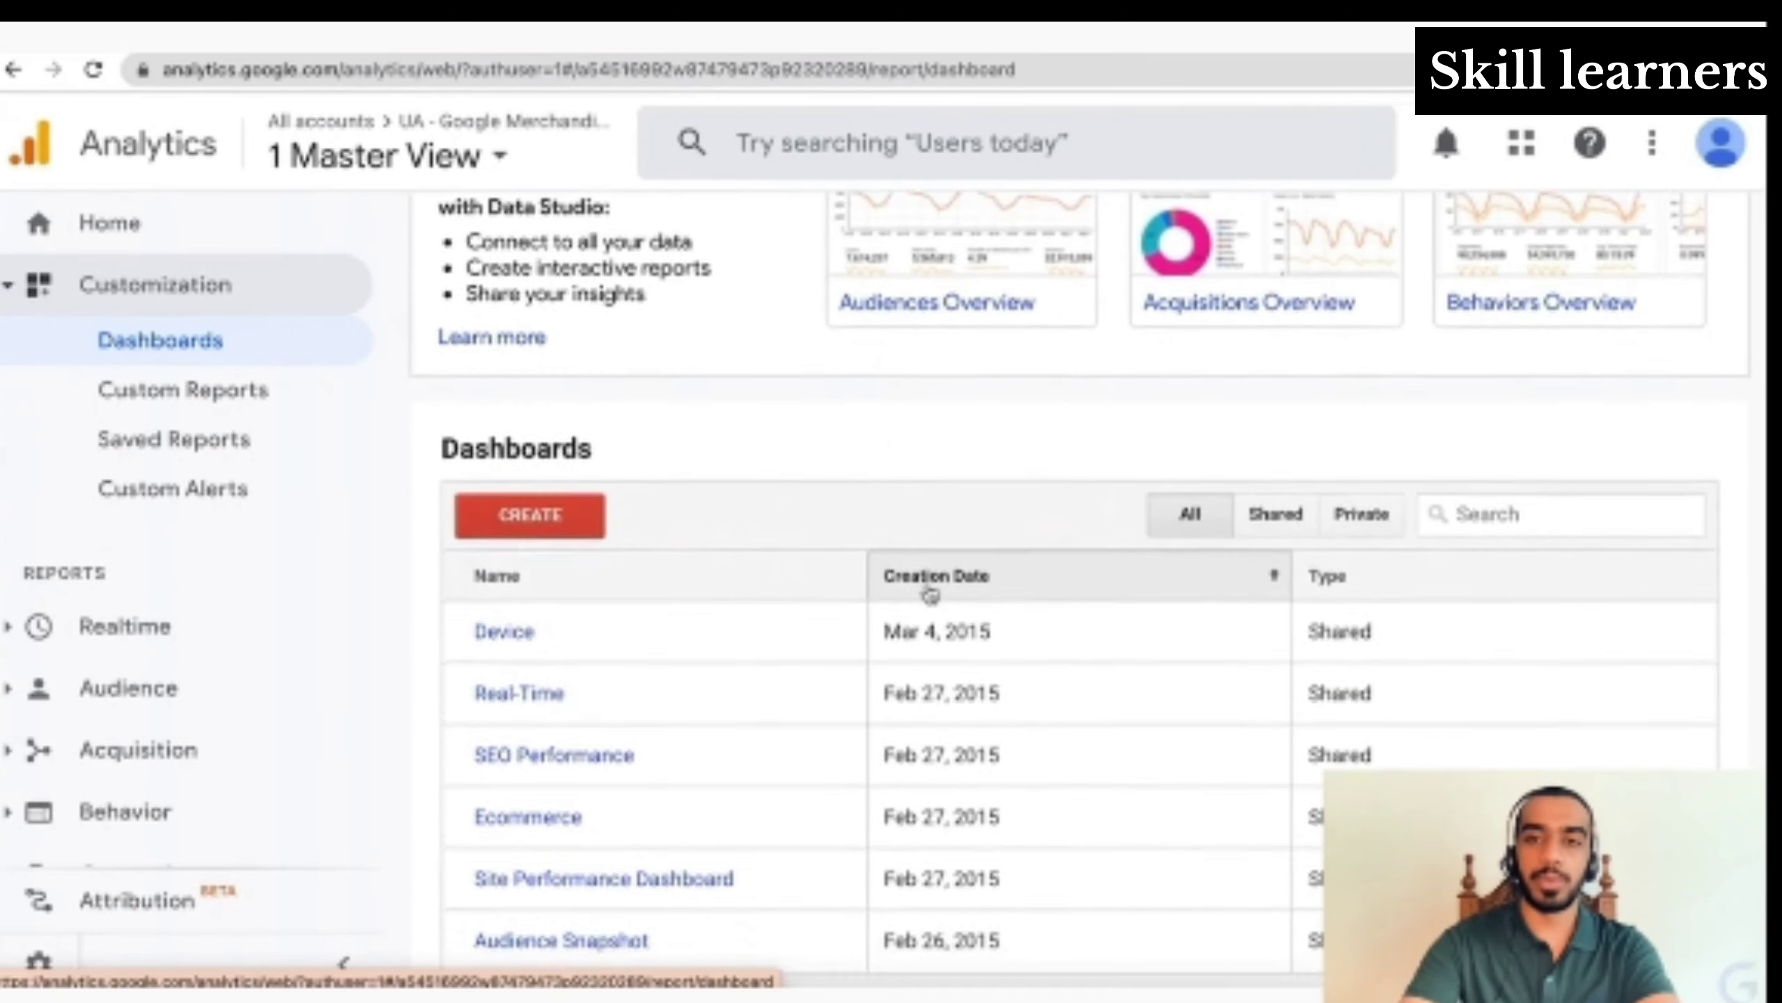
{"action": "scroll", "coordinate": [927, 589], "scroll_direction": "up", "scroll_amount": 1}
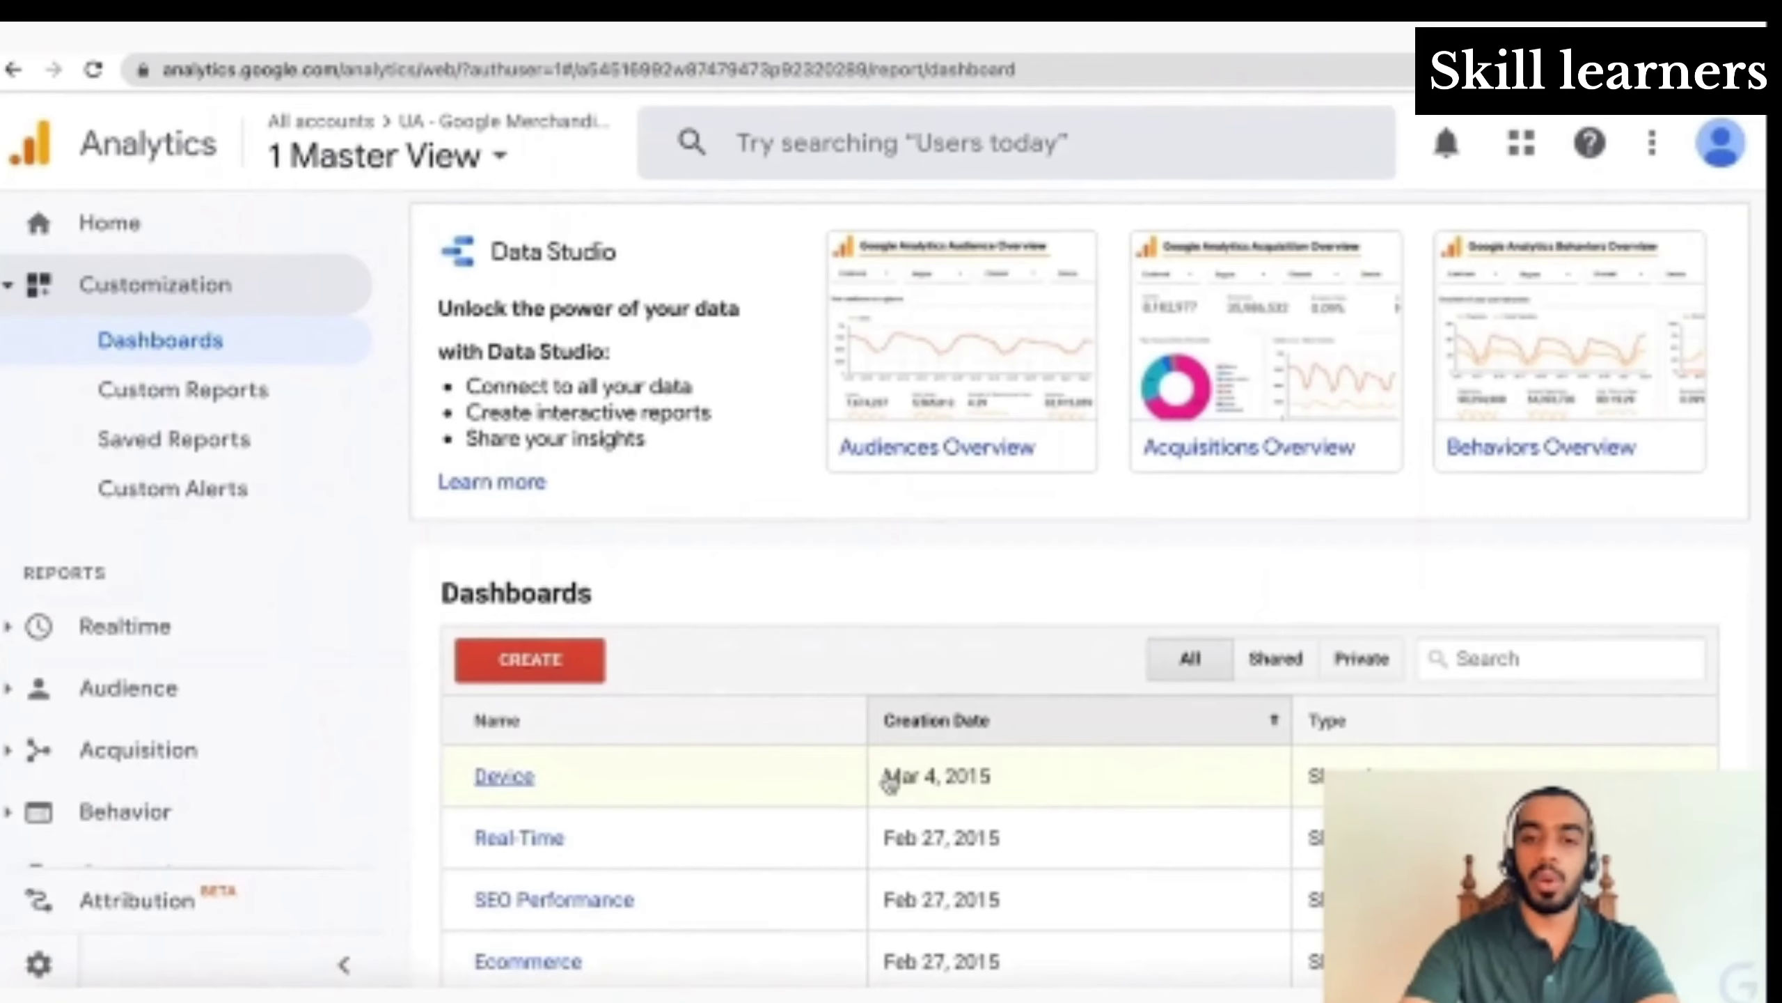
{"action": "scroll", "coordinate": [886, 780], "scroll_direction": "down", "scroll_amount": 4}
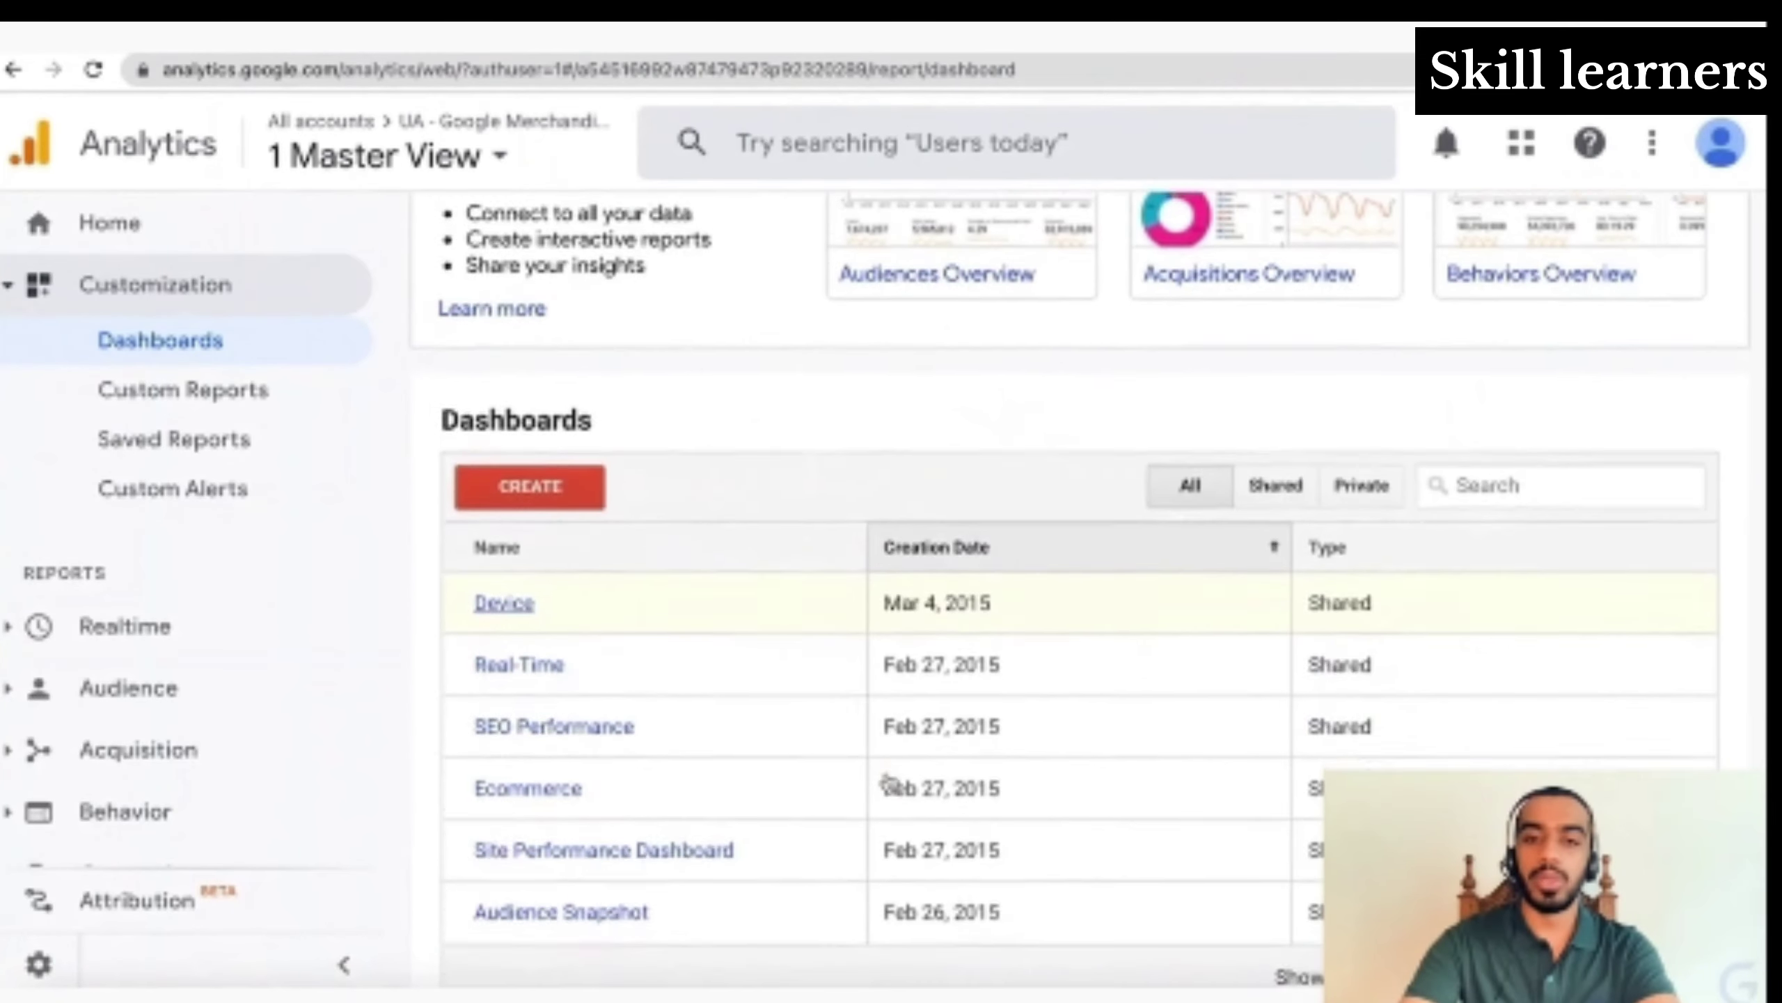
View the Device dashboard, return to the Dashboards page and look over the remaining shared dashboards
{"action": "left_click", "coordinate": [509, 523]}
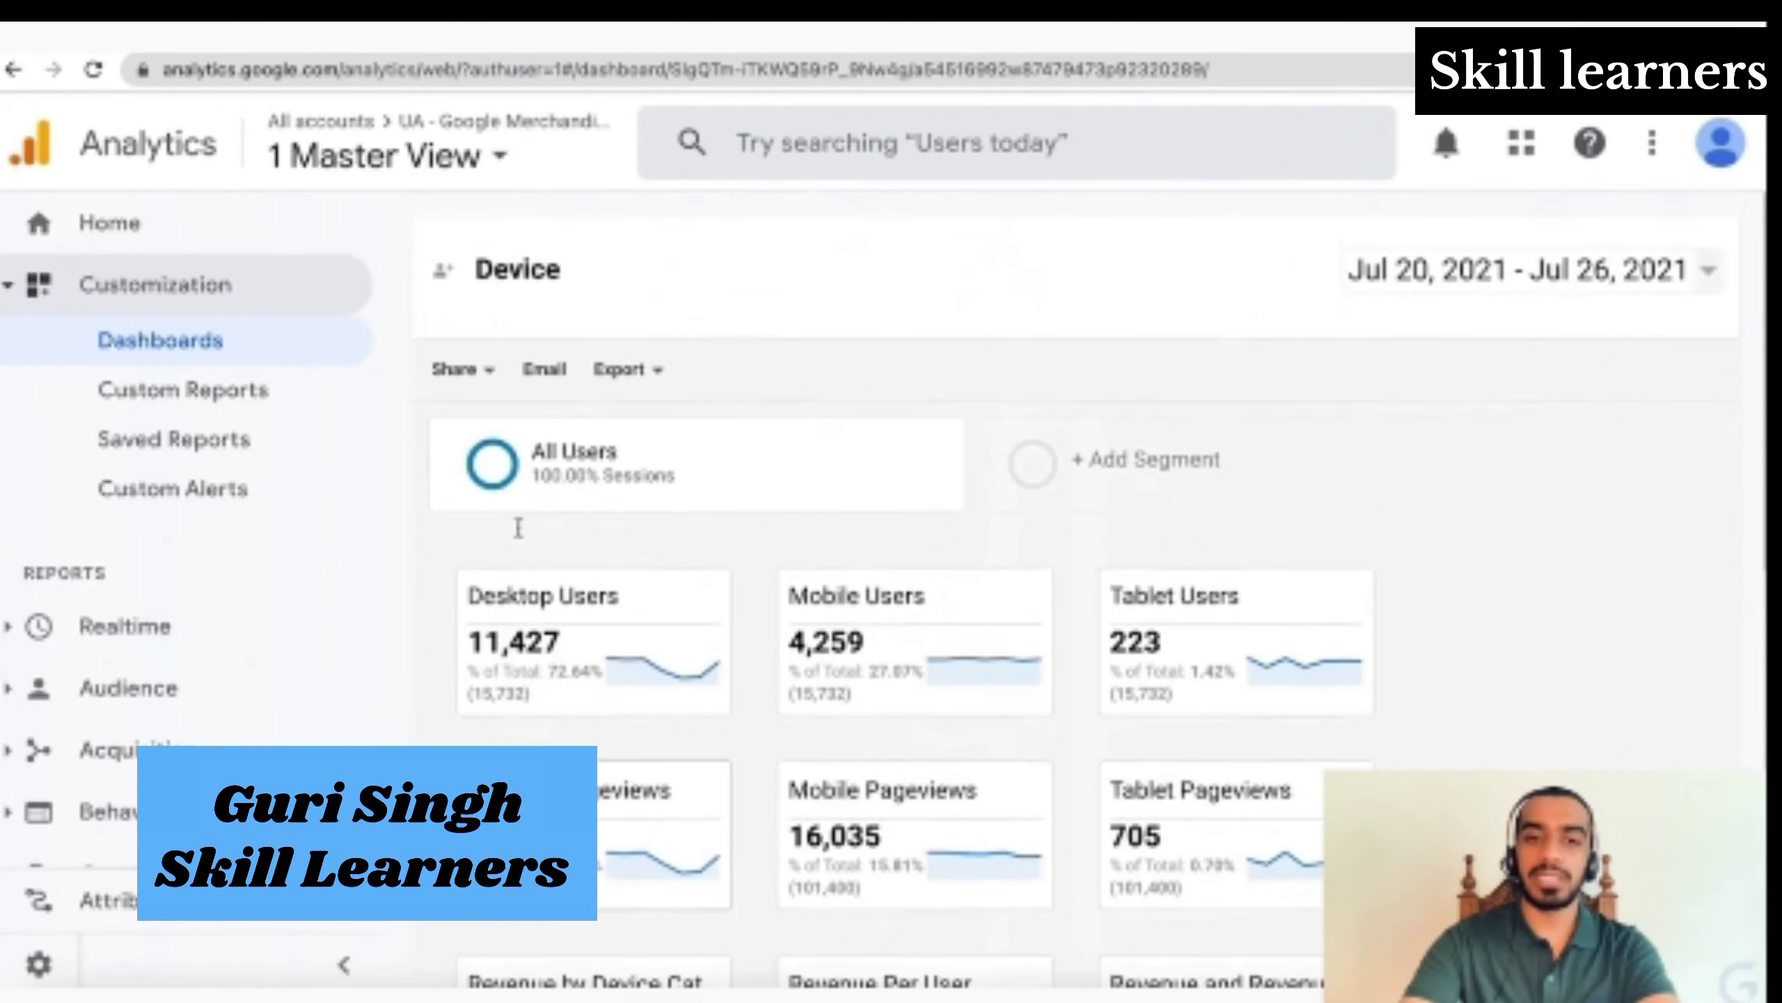
{"action": "left_click", "coordinate": [14, 69]}
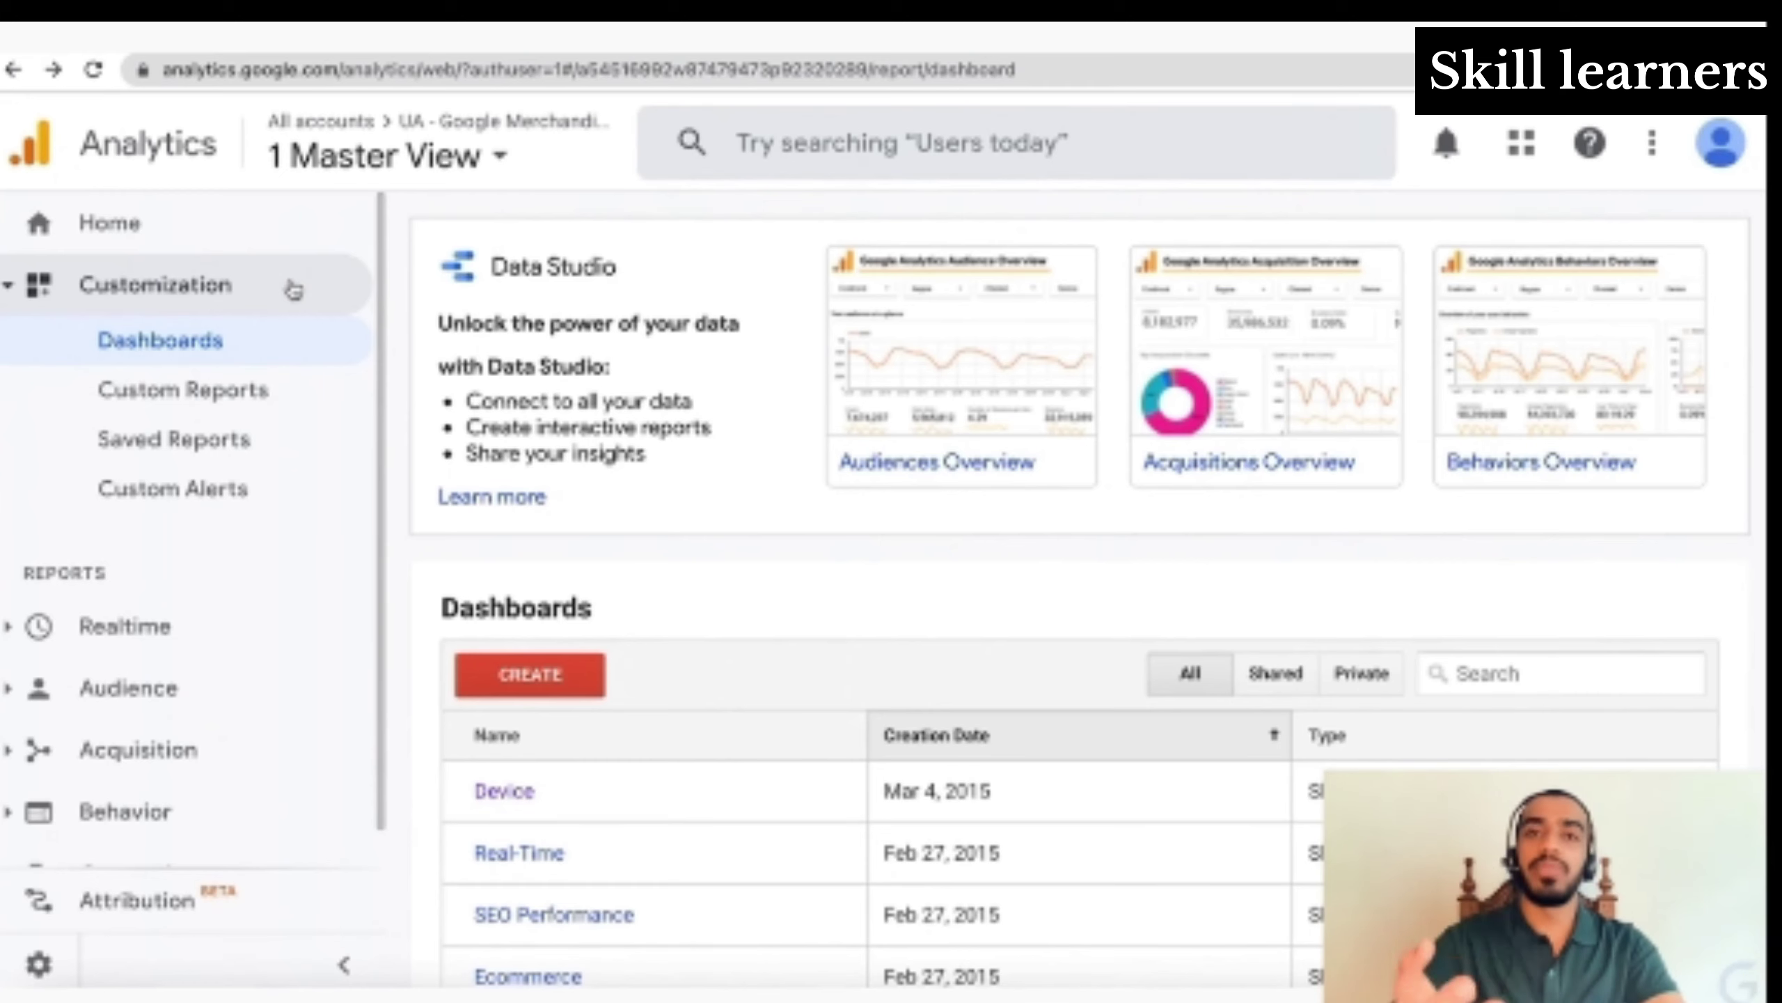
{"action": "scroll", "coordinate": [293, 289], "scroll_direction": "down", "scroll_amount": 1}
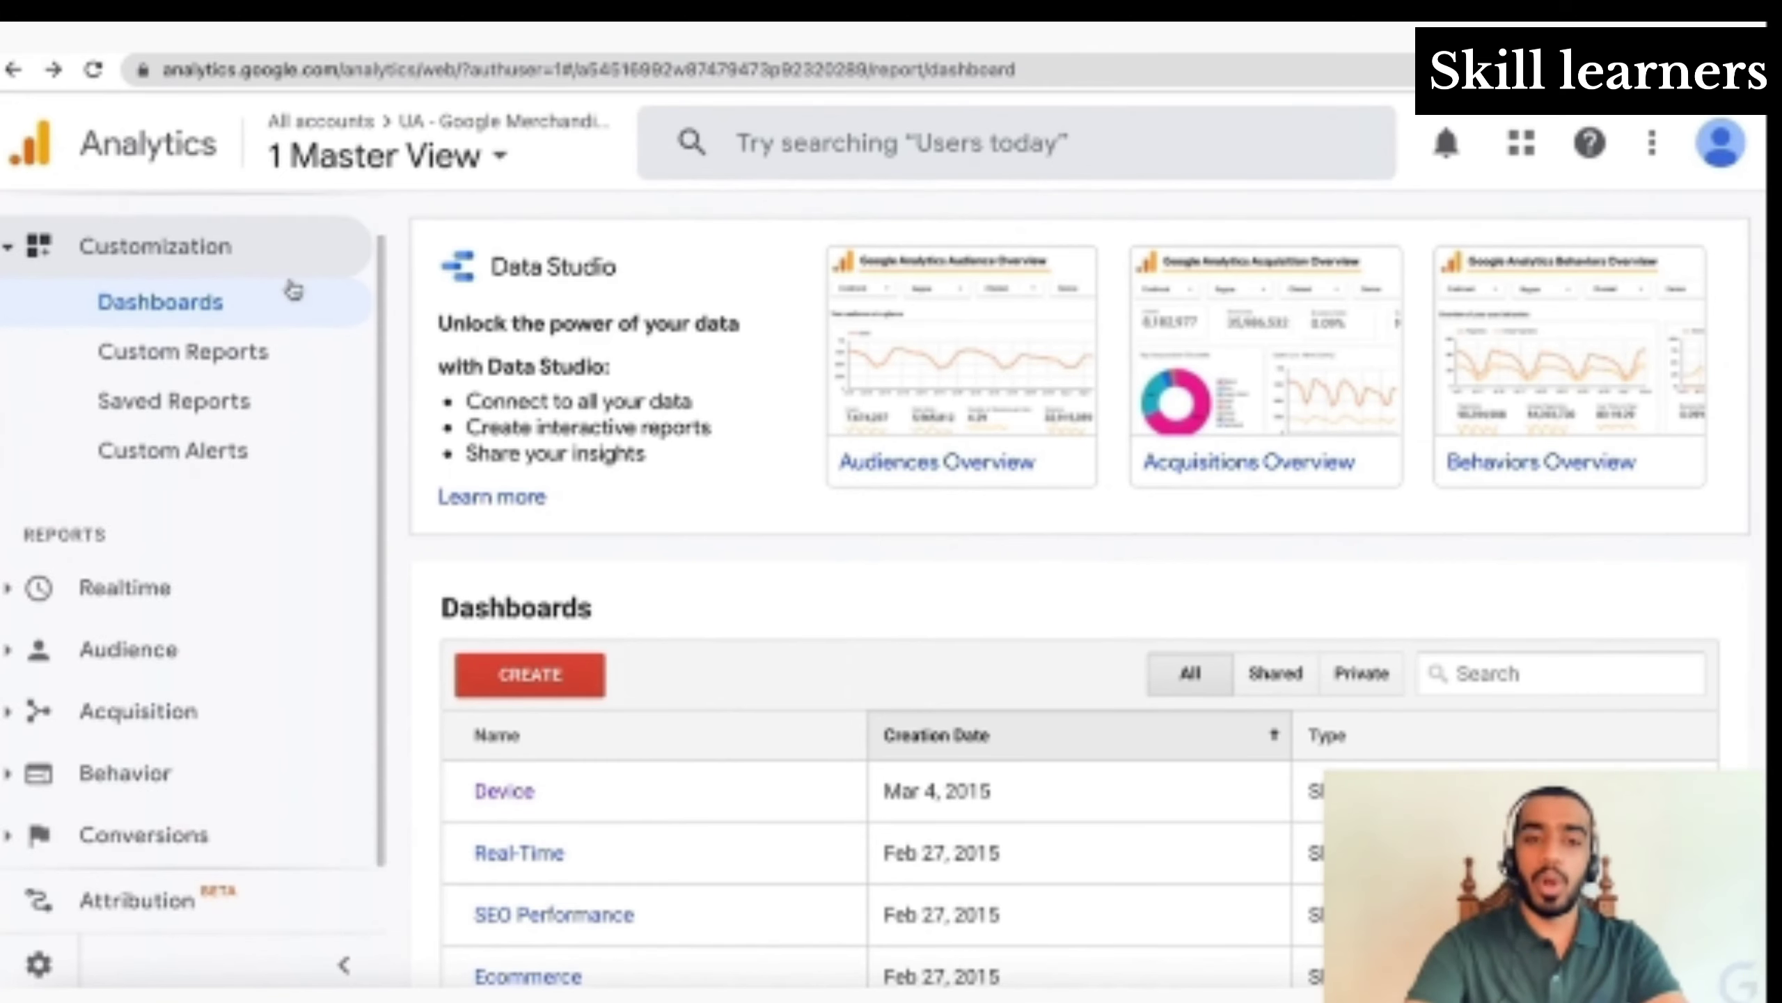
{"action": "scroll", "coordinate": [719, 610], "scroll_direction": "down", "scroll_amount": 3}
{"action": "scroll", "coordinate": [721, 612], "scroll_direction": "down", "scroll_amount": 2}
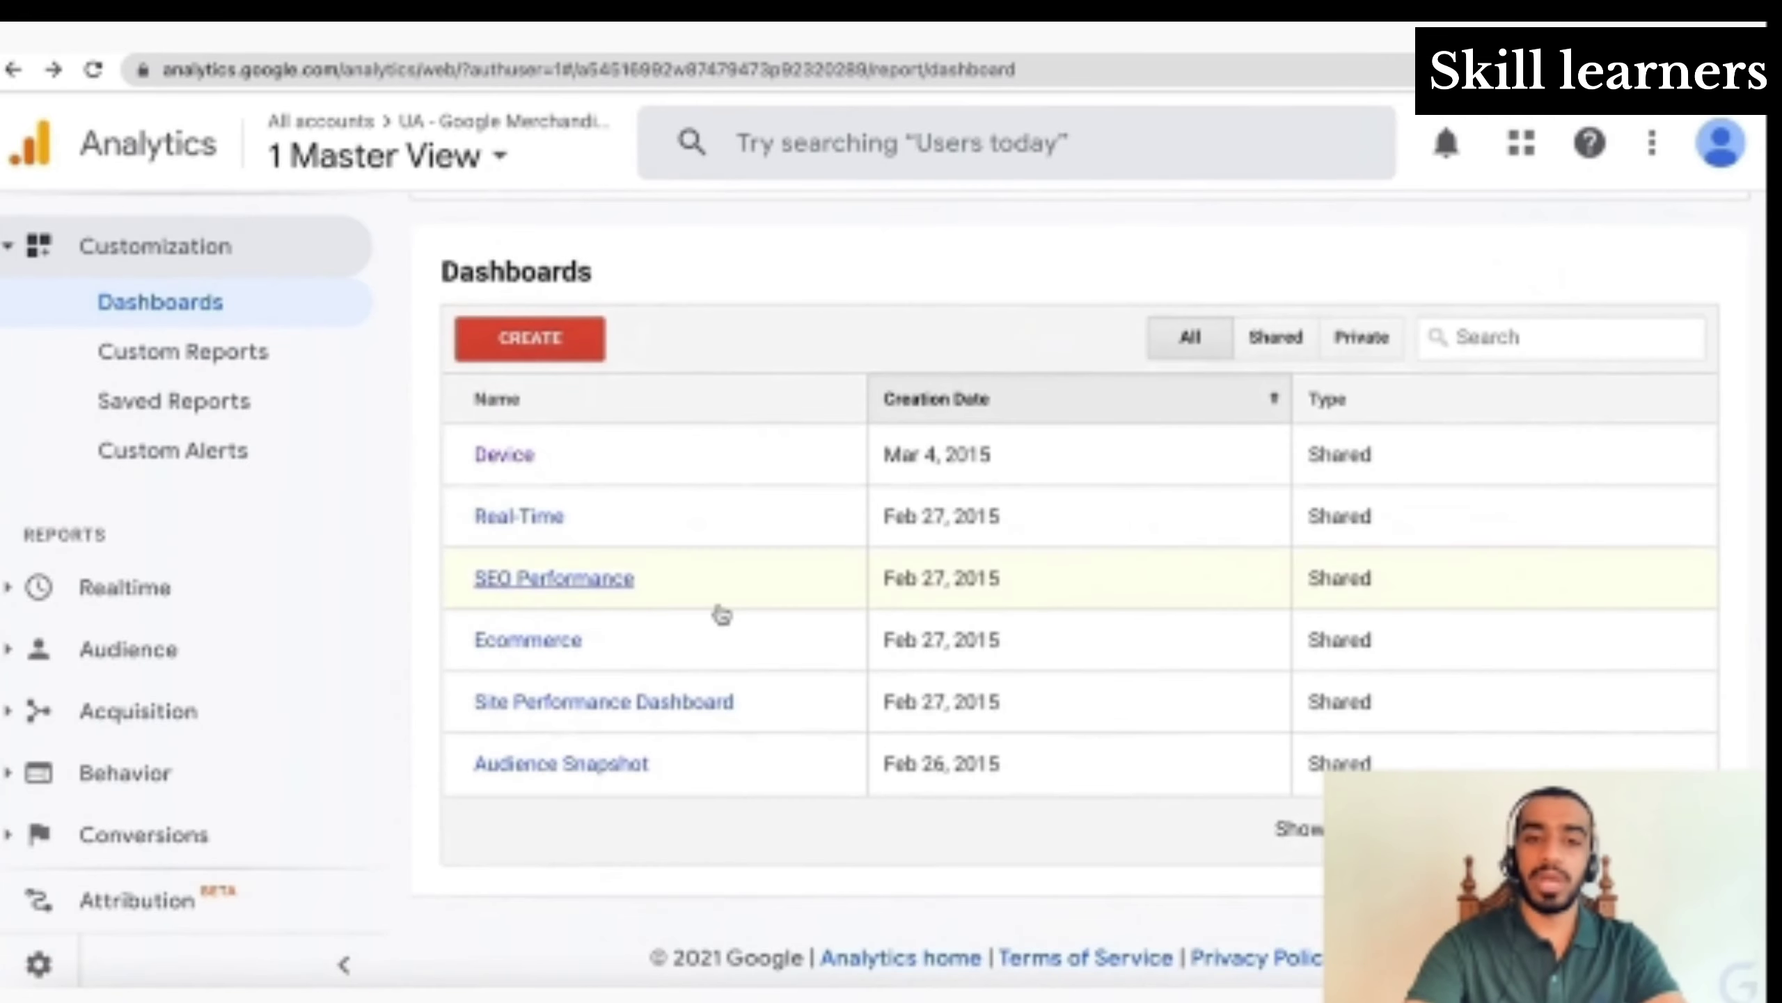
{"action": "scroll", "coordinate": [721, 613], "scroll_direction": "up", "scroll_amount": 5}
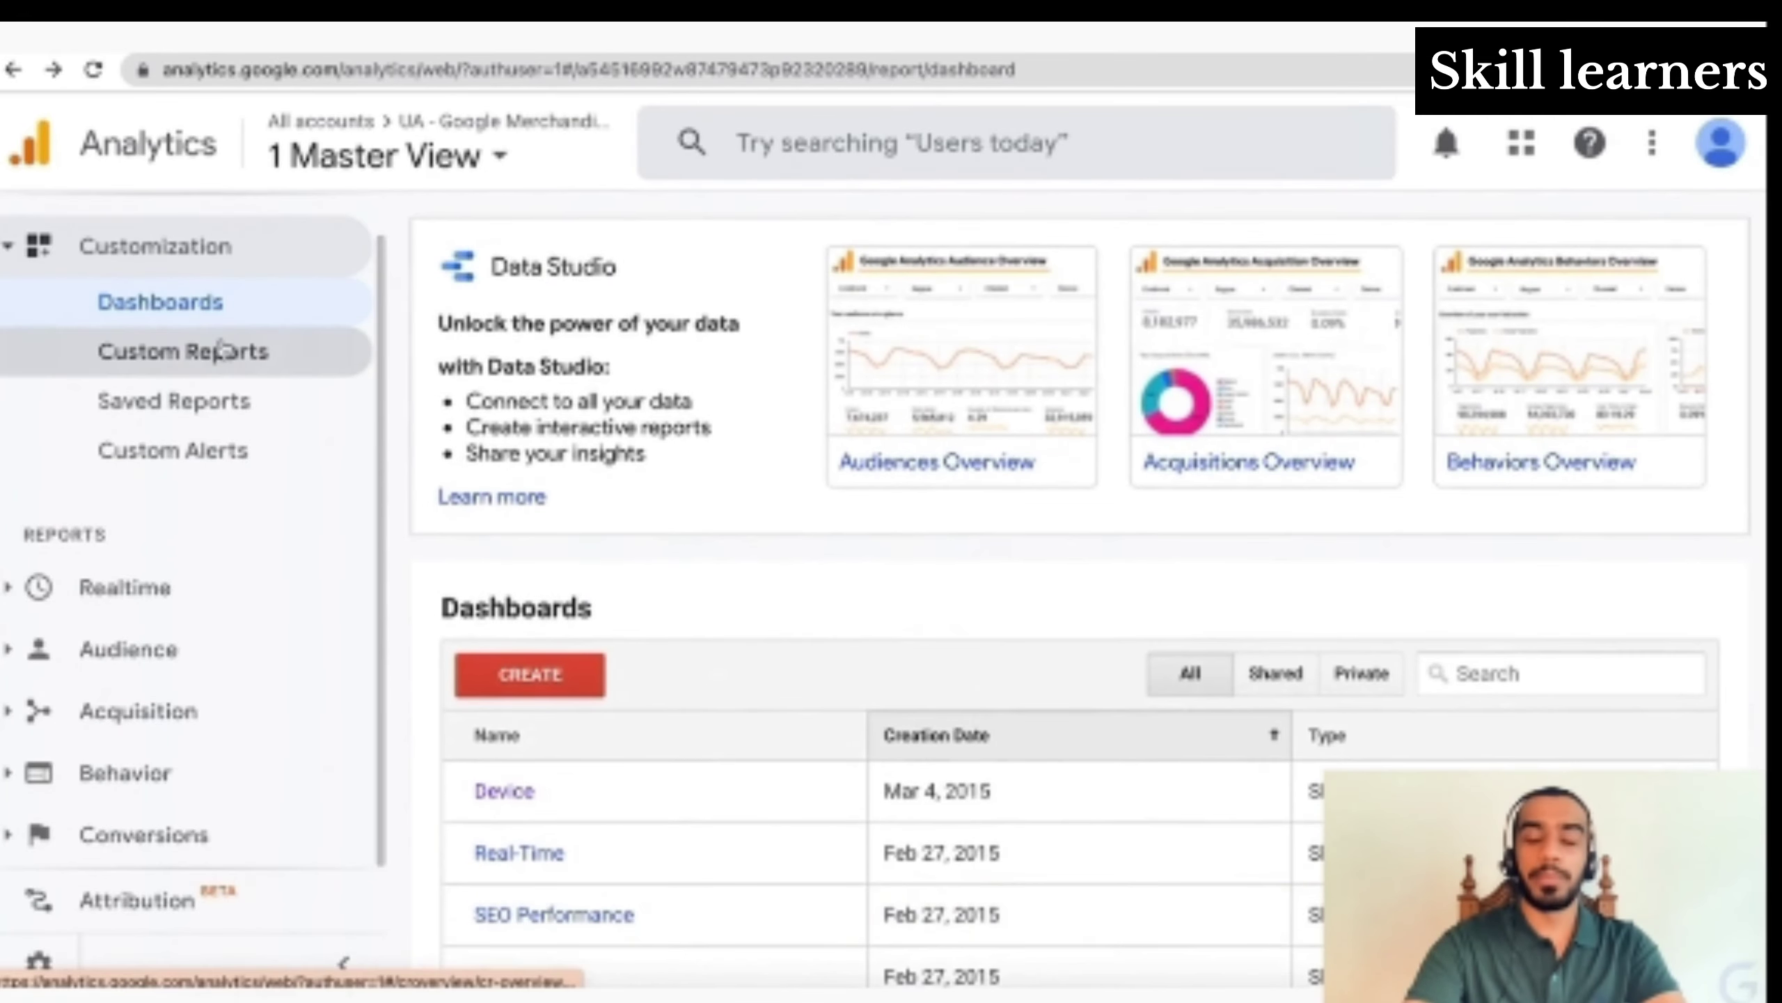
View the Custom Reports page and the Saved Reports page under Customization
{"action": "left_click", "coordinate": [240, 417]}
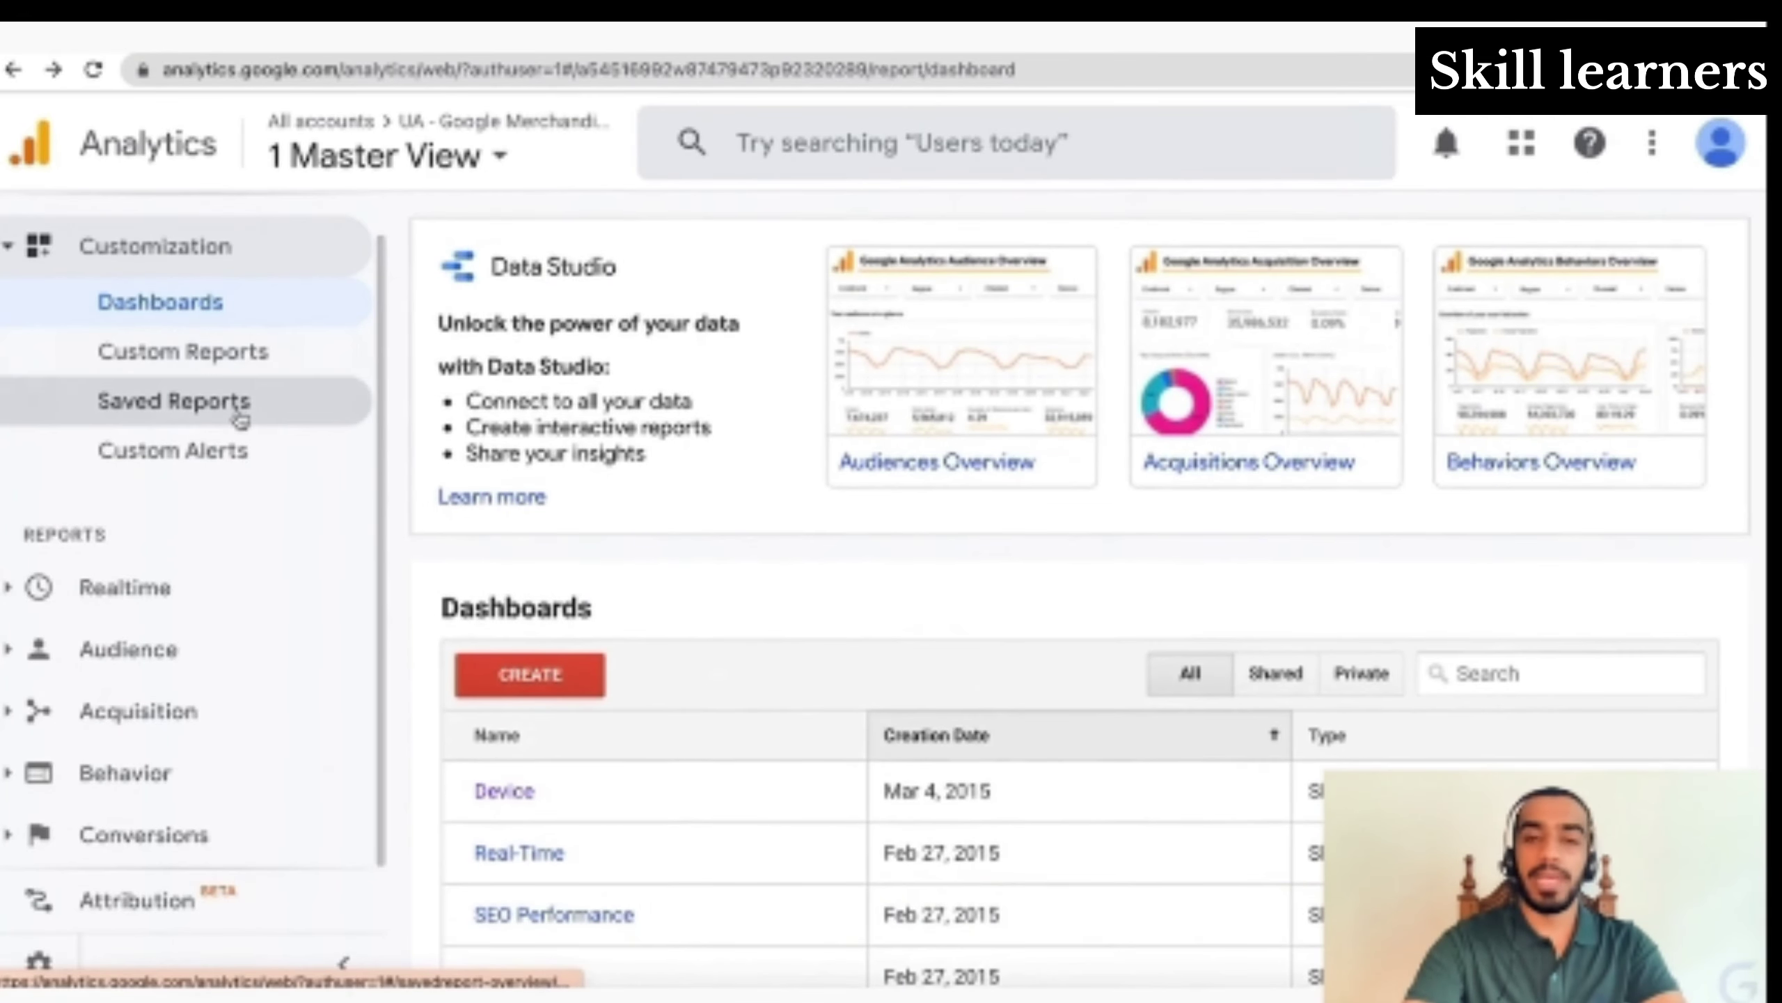
{"action": "left_click", "coordinate": [217, 370]}
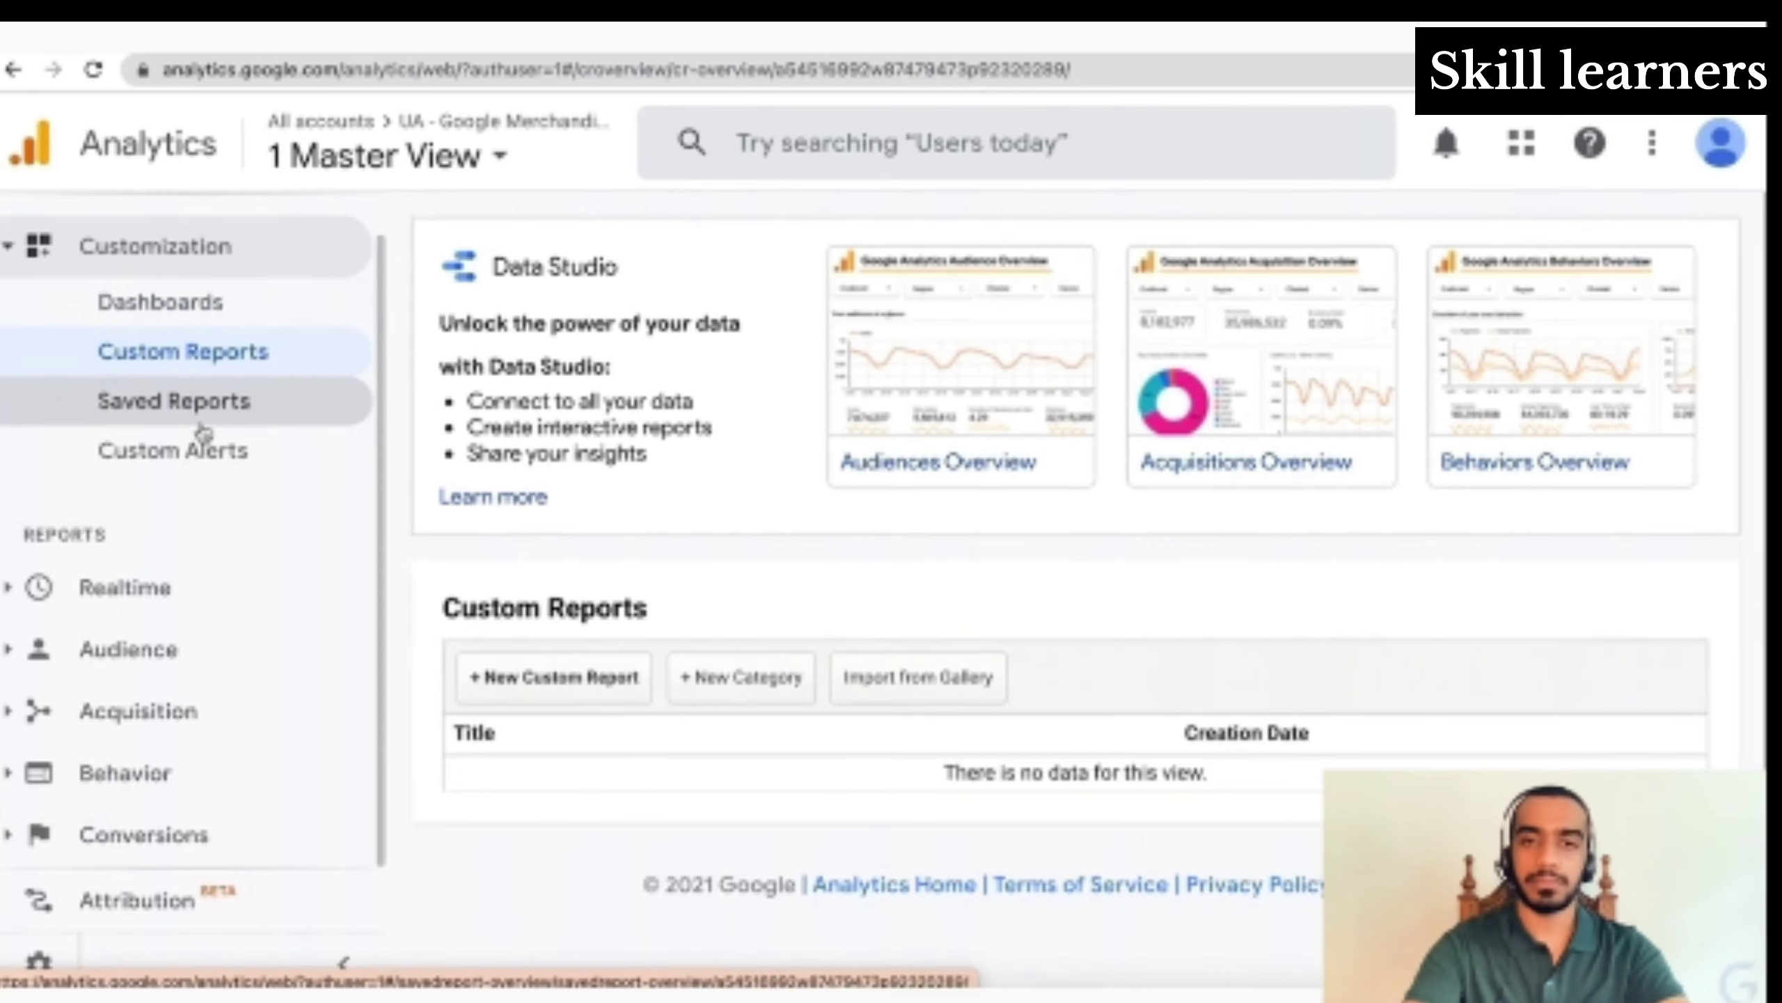
{"action": "left_click", "coordinate": [202, 430]}
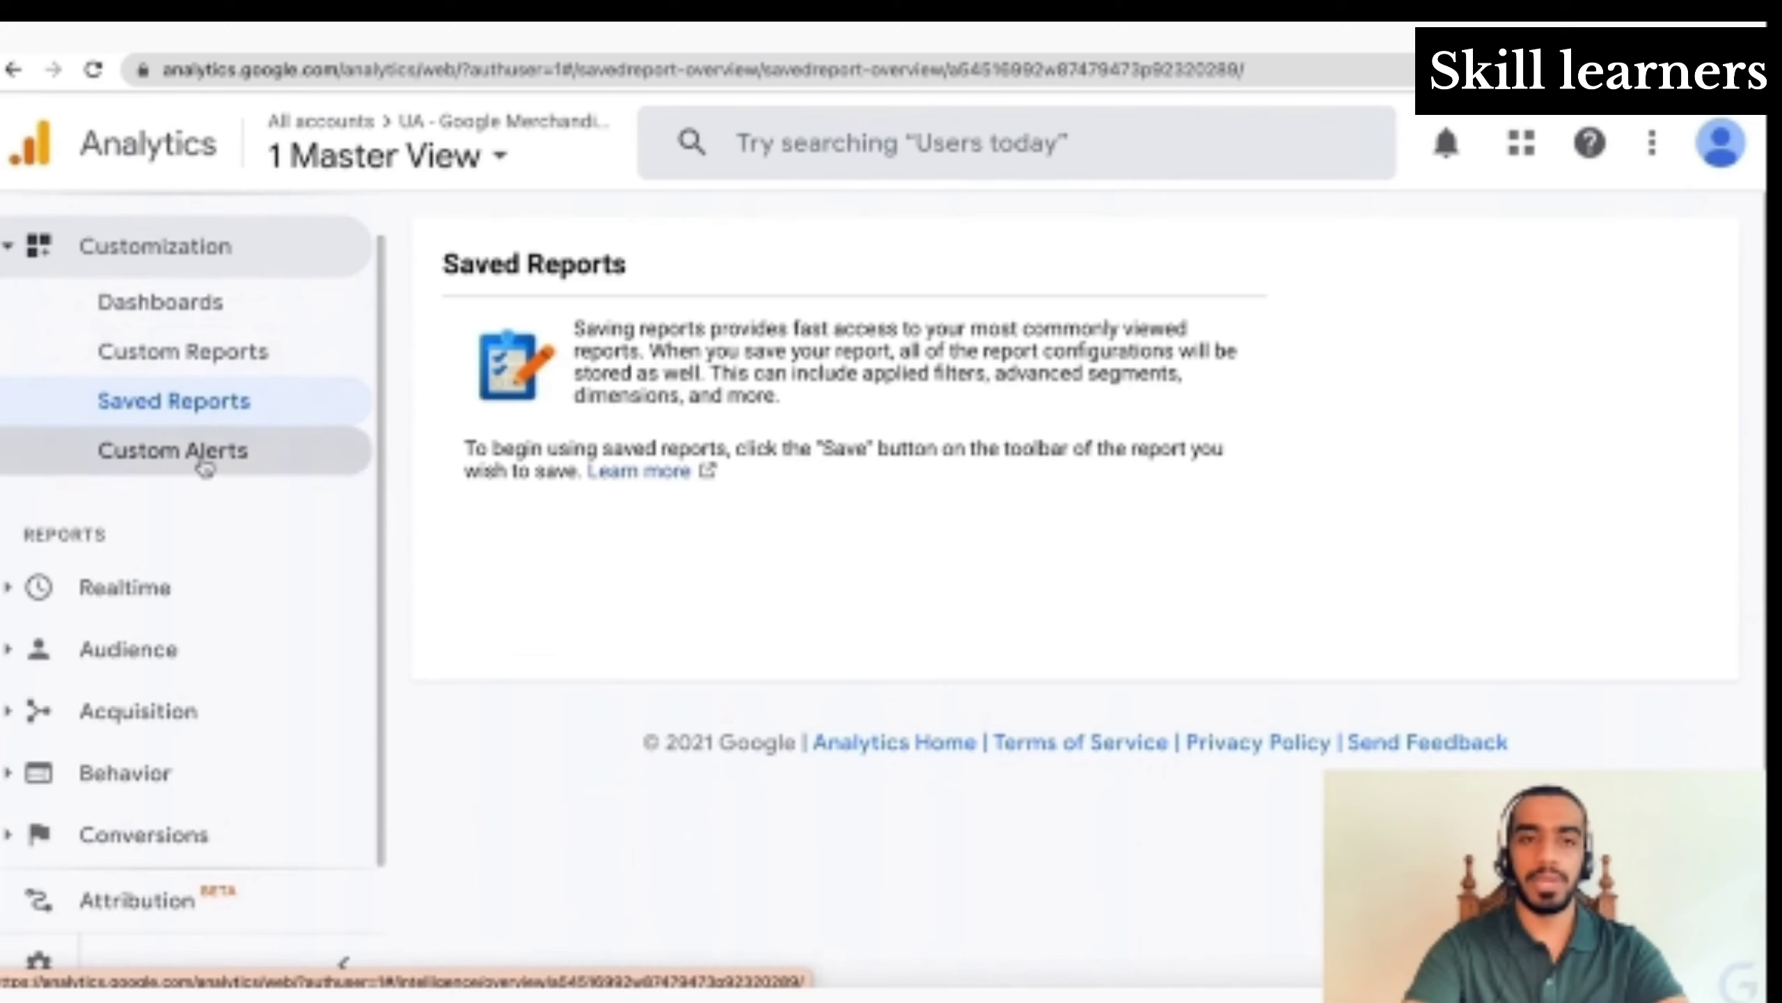
Open the Custom Alerts page under Customization and check the option to manage custom alerts
{"action": "left_click", "coordinate": [202, 458]}
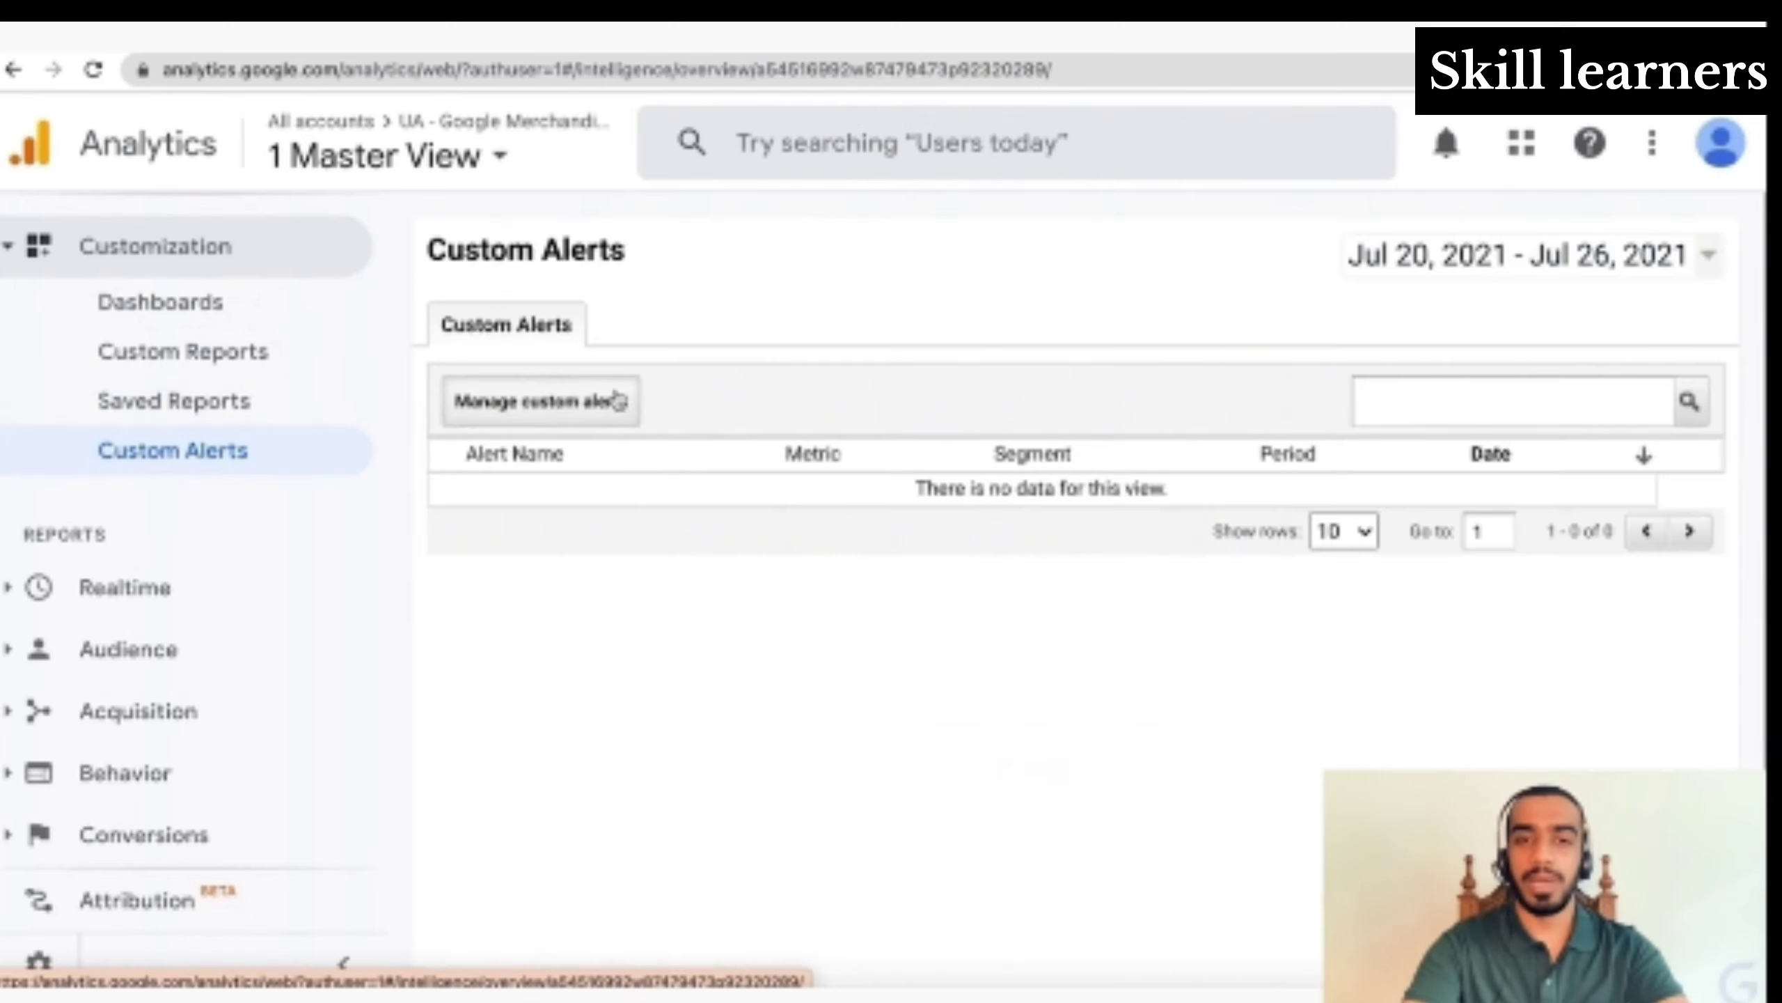
{"action": "left_click", "coordinate": [576, 400]}
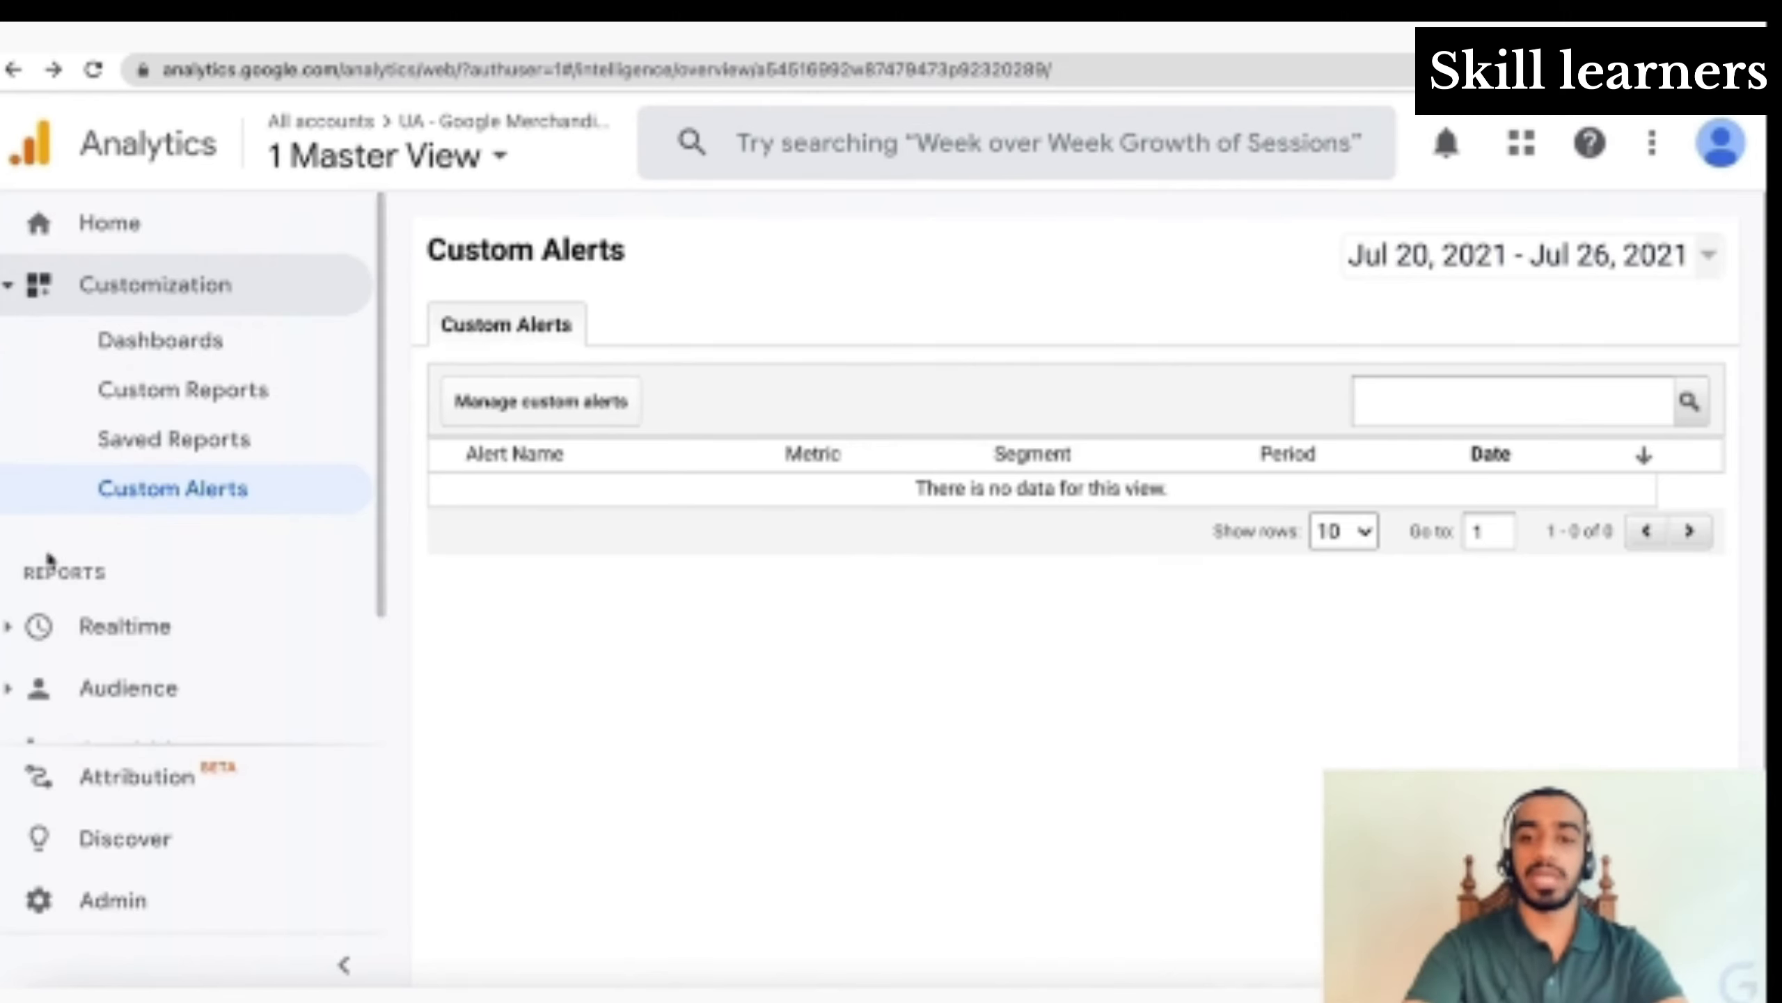
Open the Realtime Overview report and review its active users, pageviews, top active pages and top locations
{"action": "left_click", "coordinate": [107, 649]}
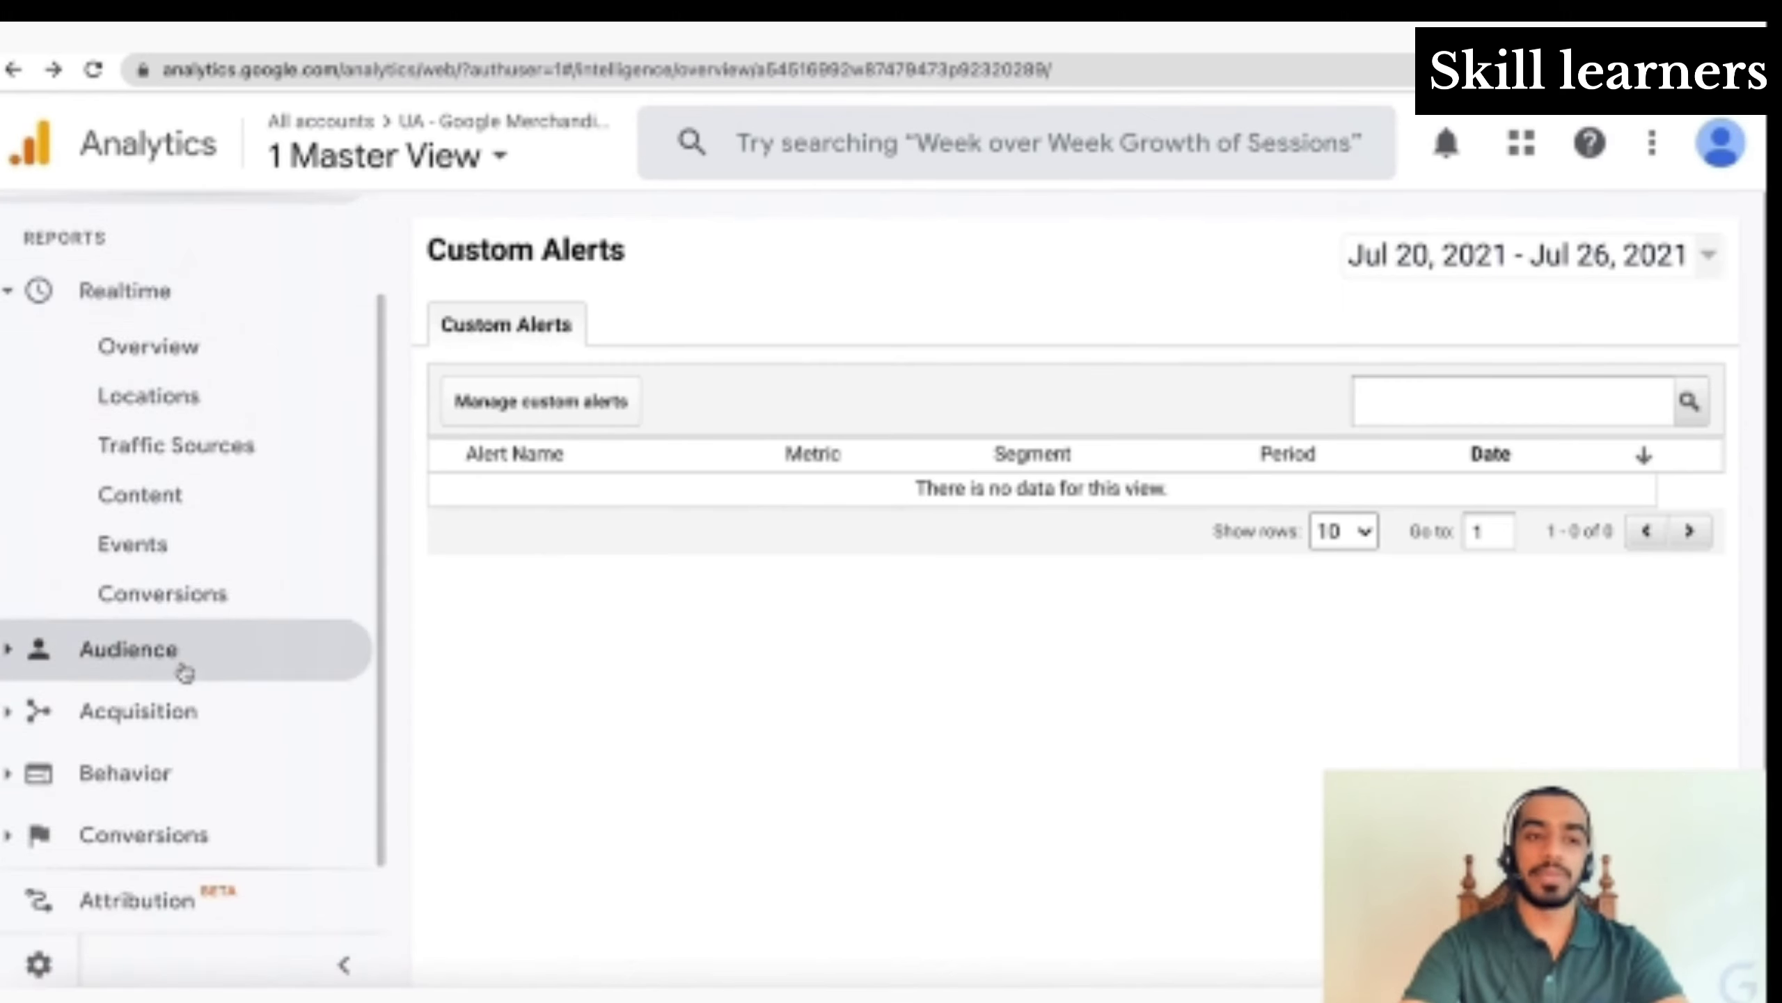
{"action": "scroll", "coordinate": [184, 673], "scroll_direction": "up", "scroll_amount": 2}
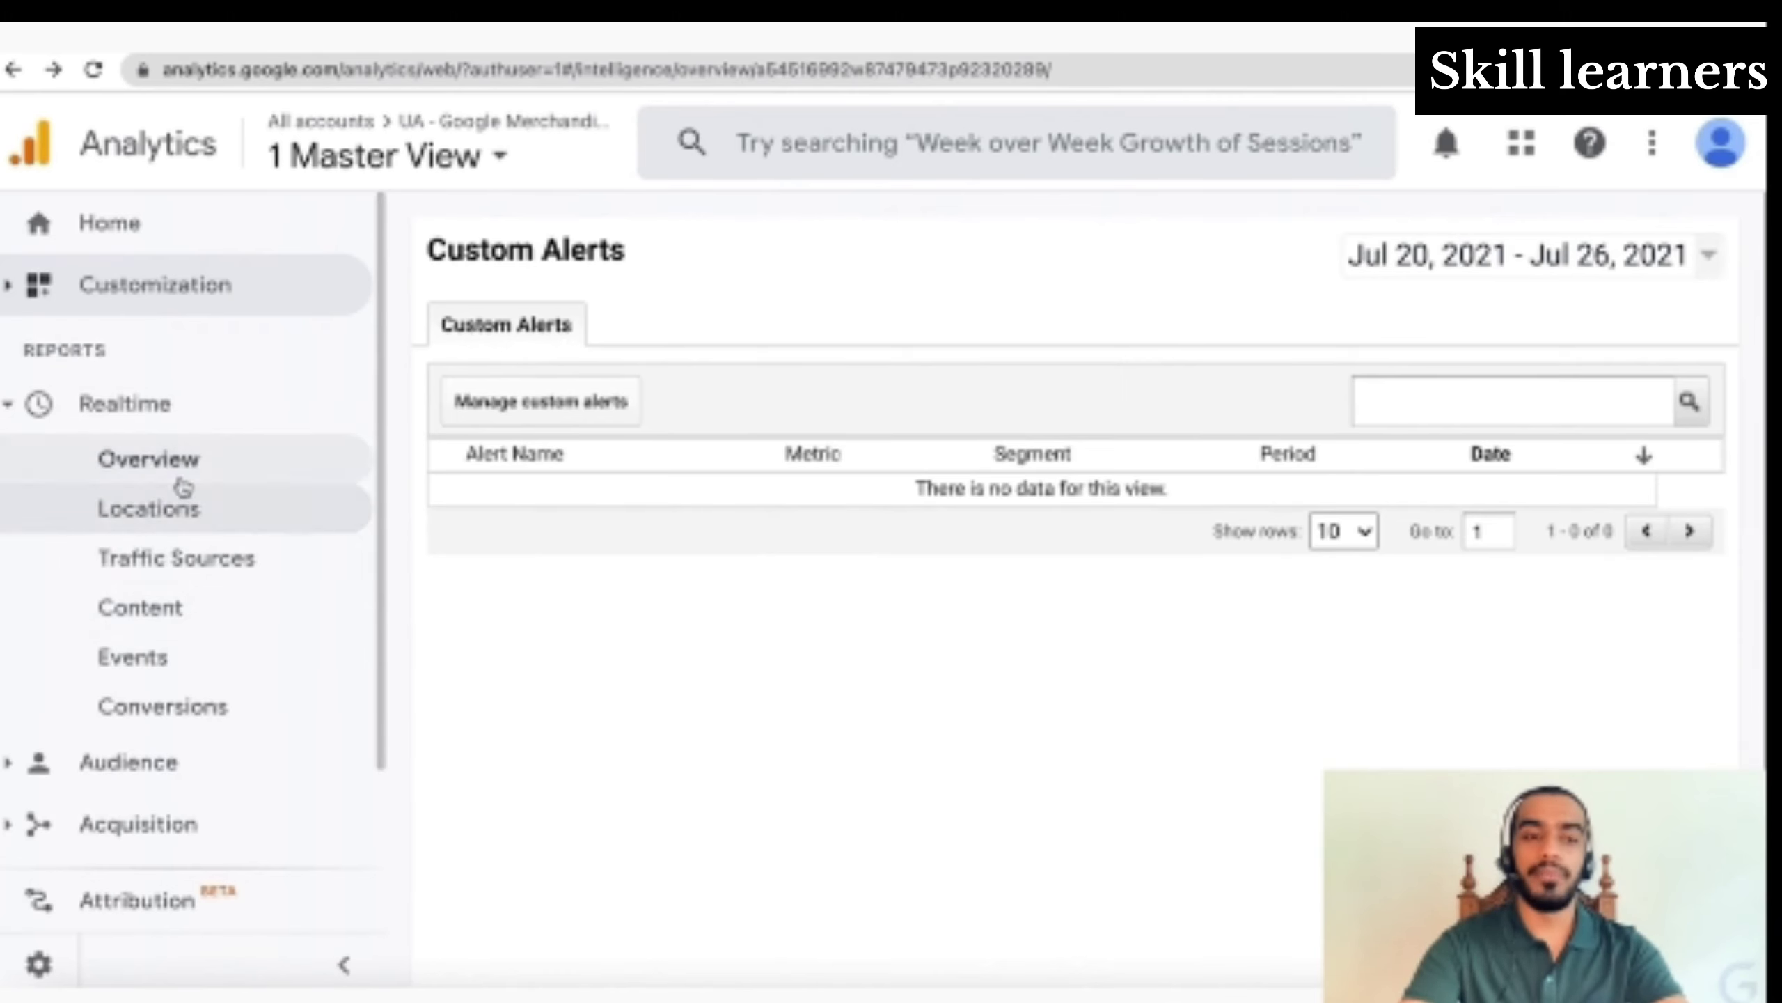
{"action": "left_click", "coordinate": [237, 467]}
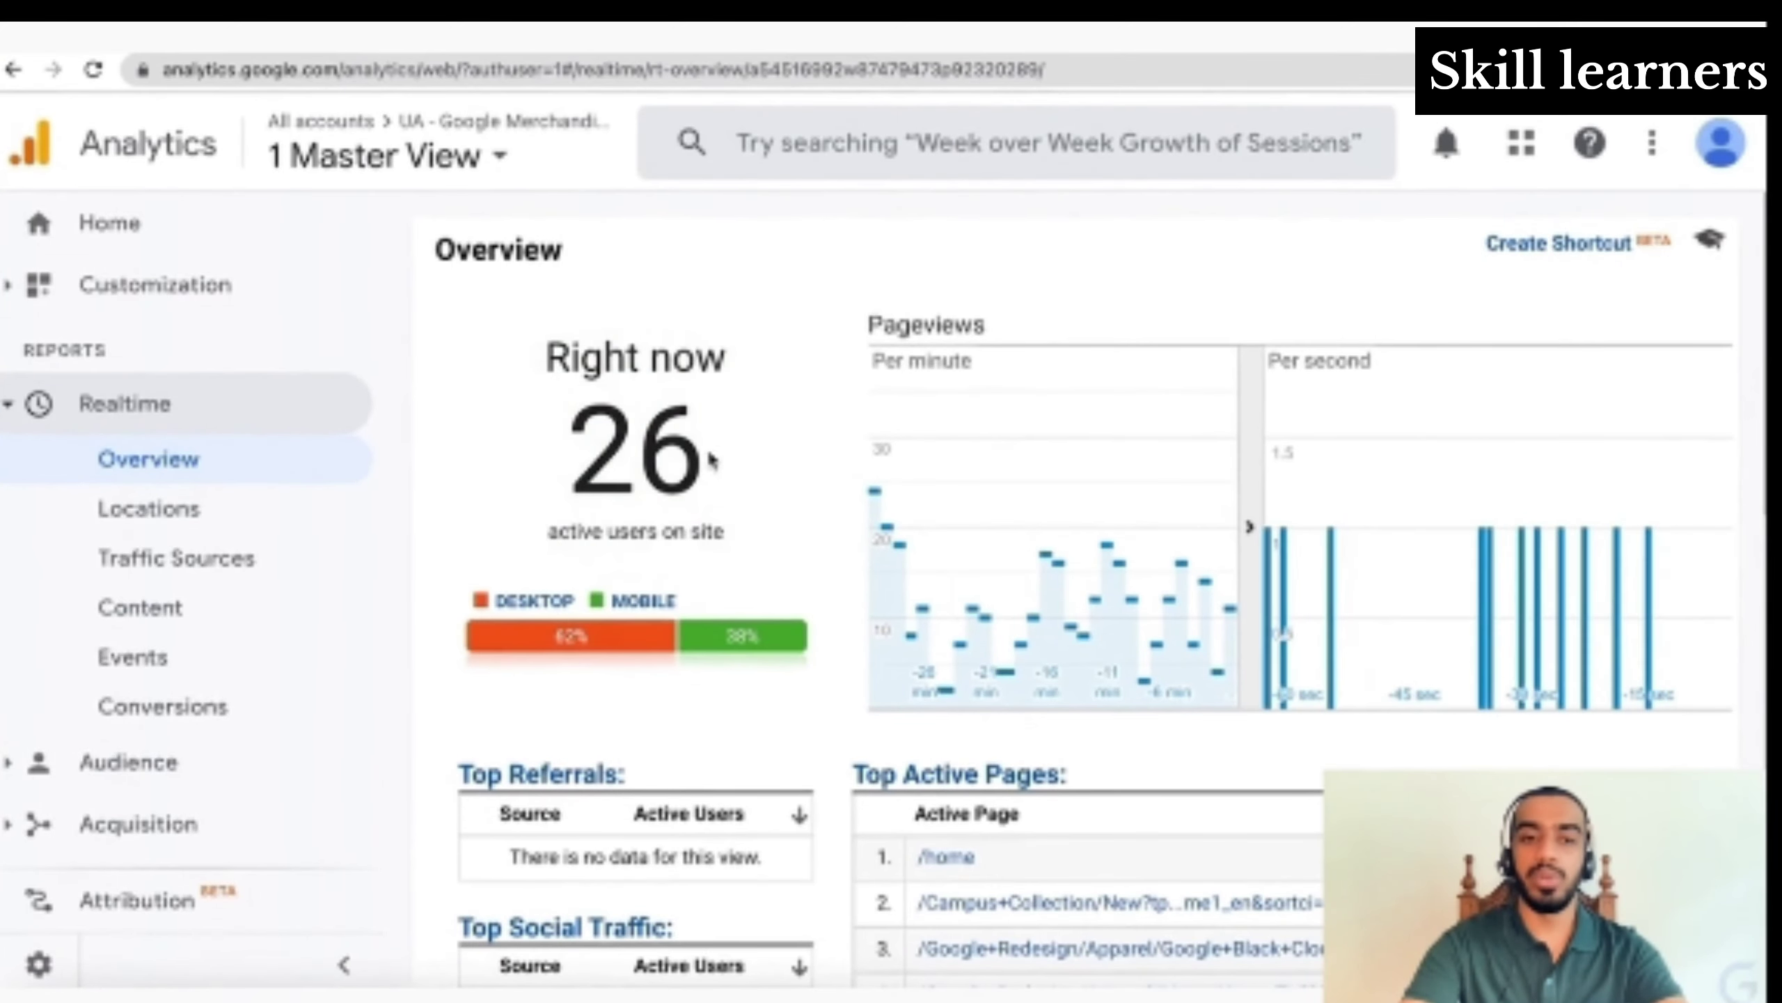
{"action": "scroll", "coordinate": [712, 460], "scroll_direction": "down", "scroll_amount": 2}
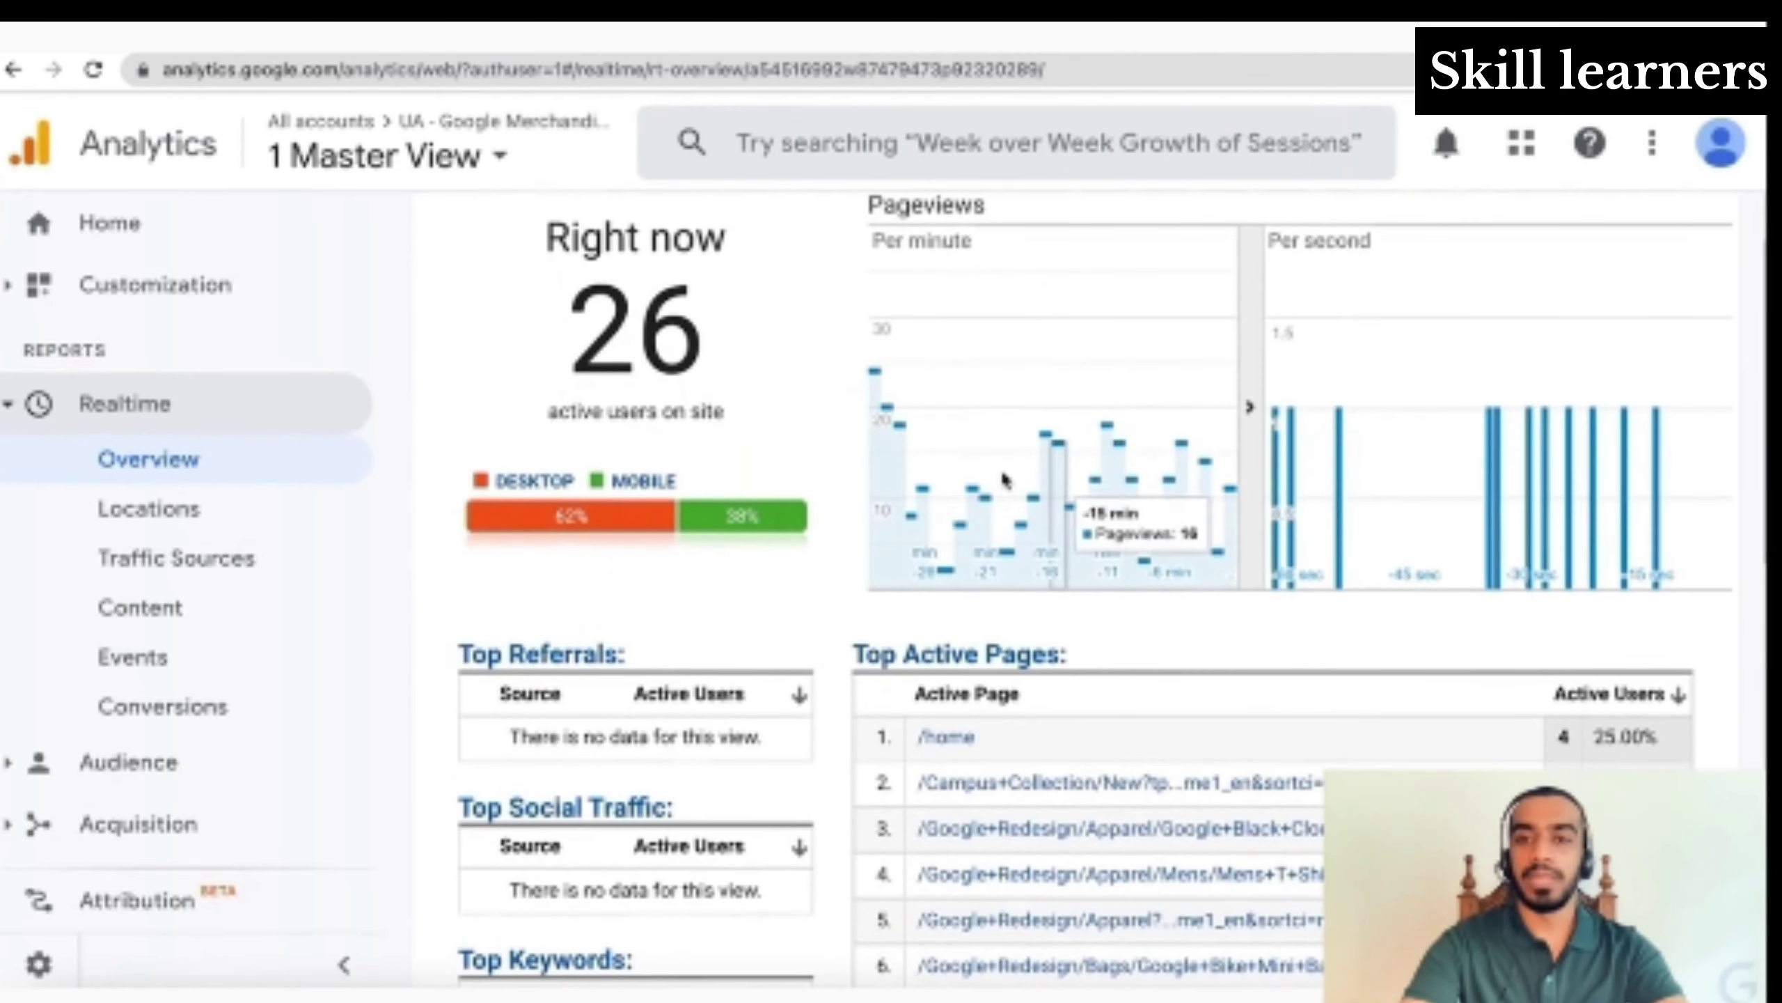
{"action": "scroll", "coordinate": [981, 447], "scroll_direction": "down", "scroll_amount": 5}
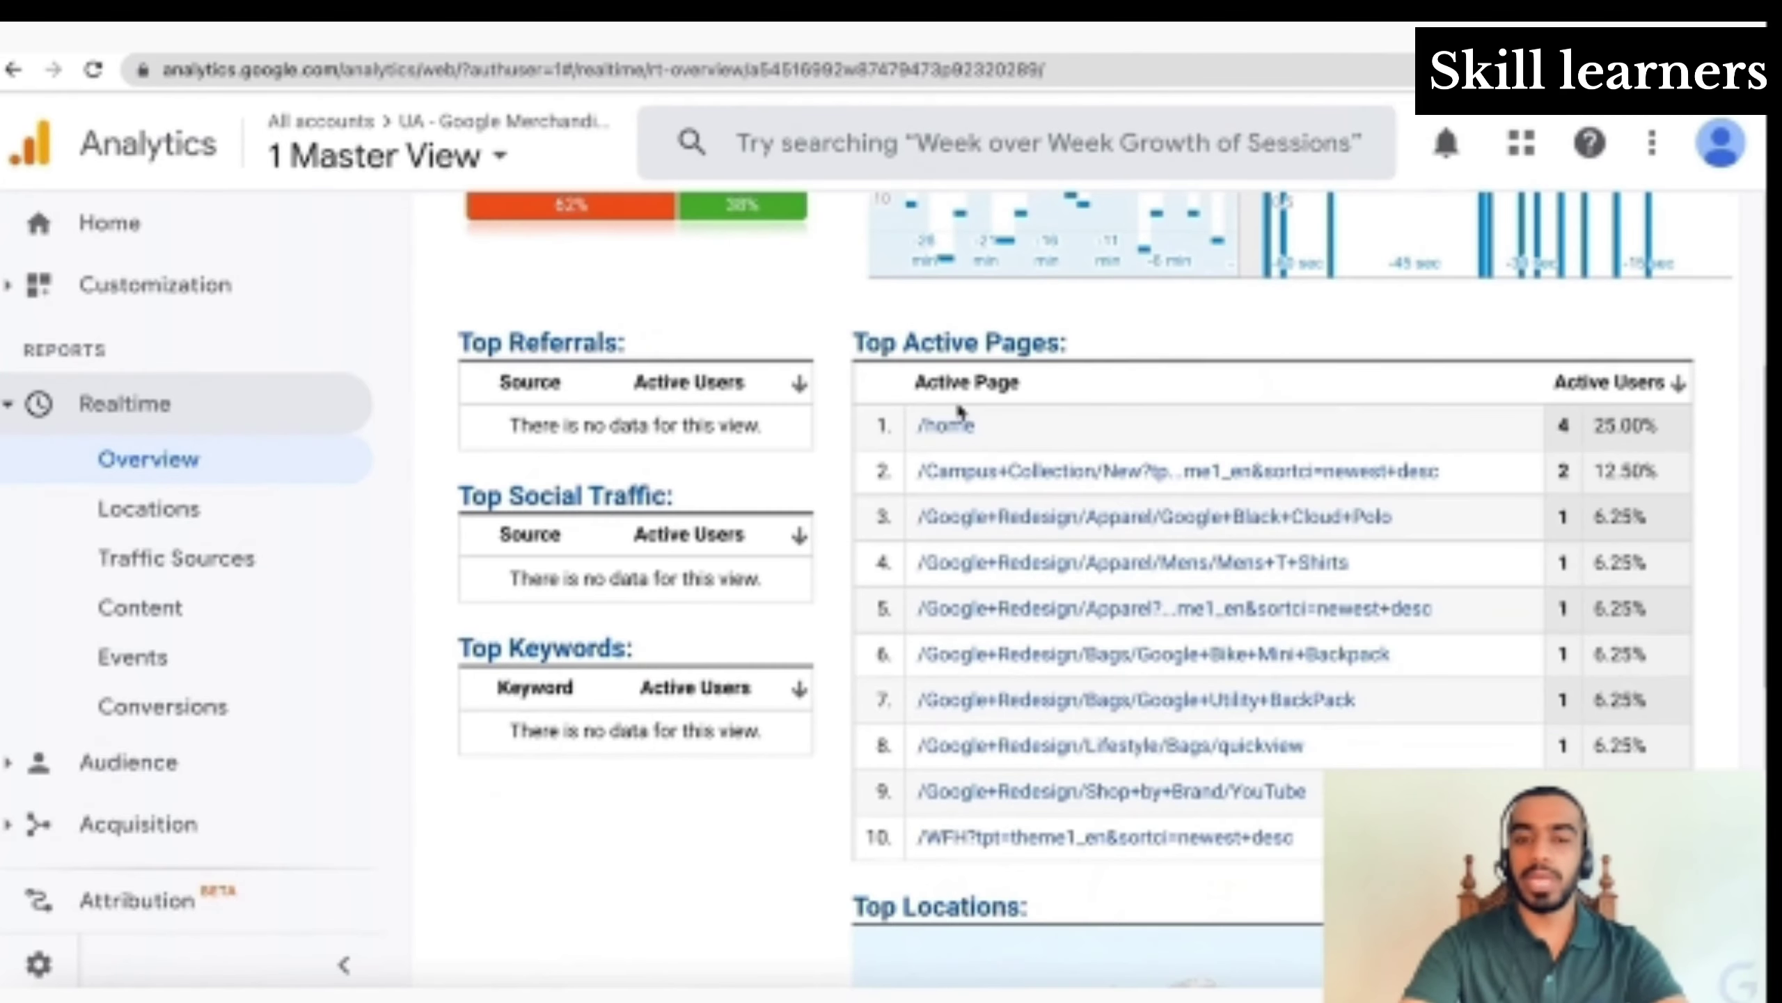
{"action": "scroll", "coordinate": [695, 460], "scroll_direction": "down", "scroll_amount": 3}
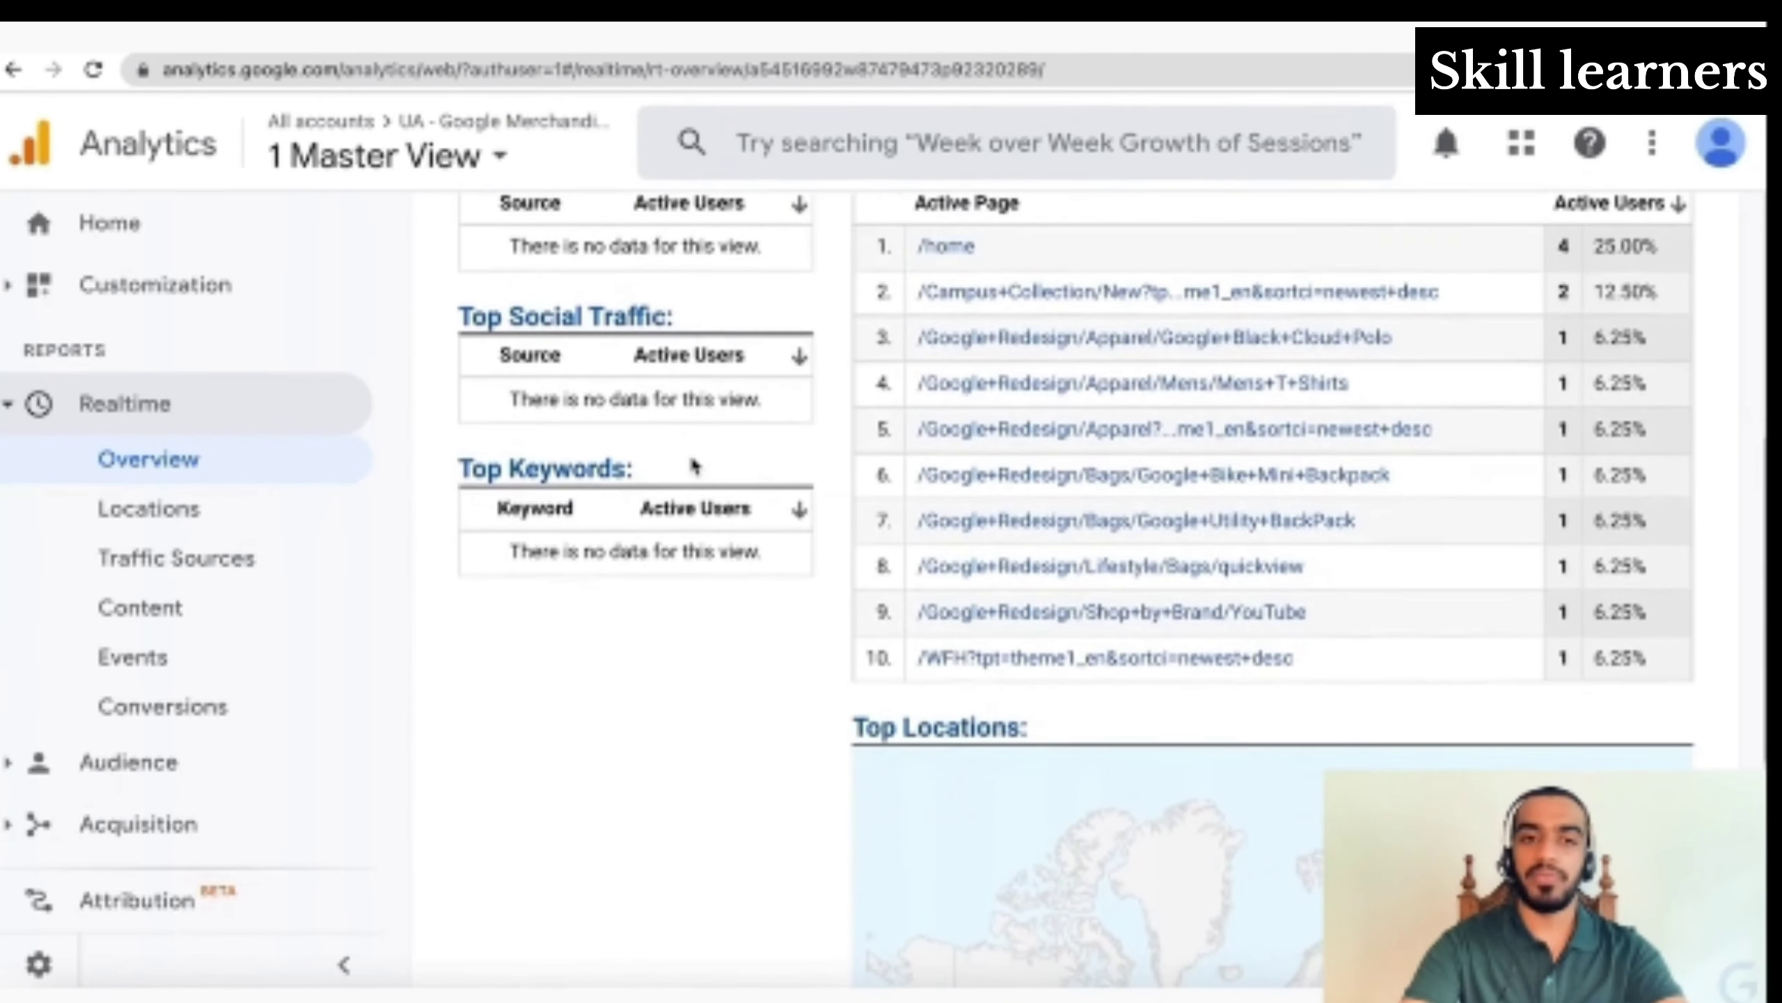
{"action": "scroll", "coordinate": [694, 465], "scroll_direction": "down", "scroll_amount": 4}
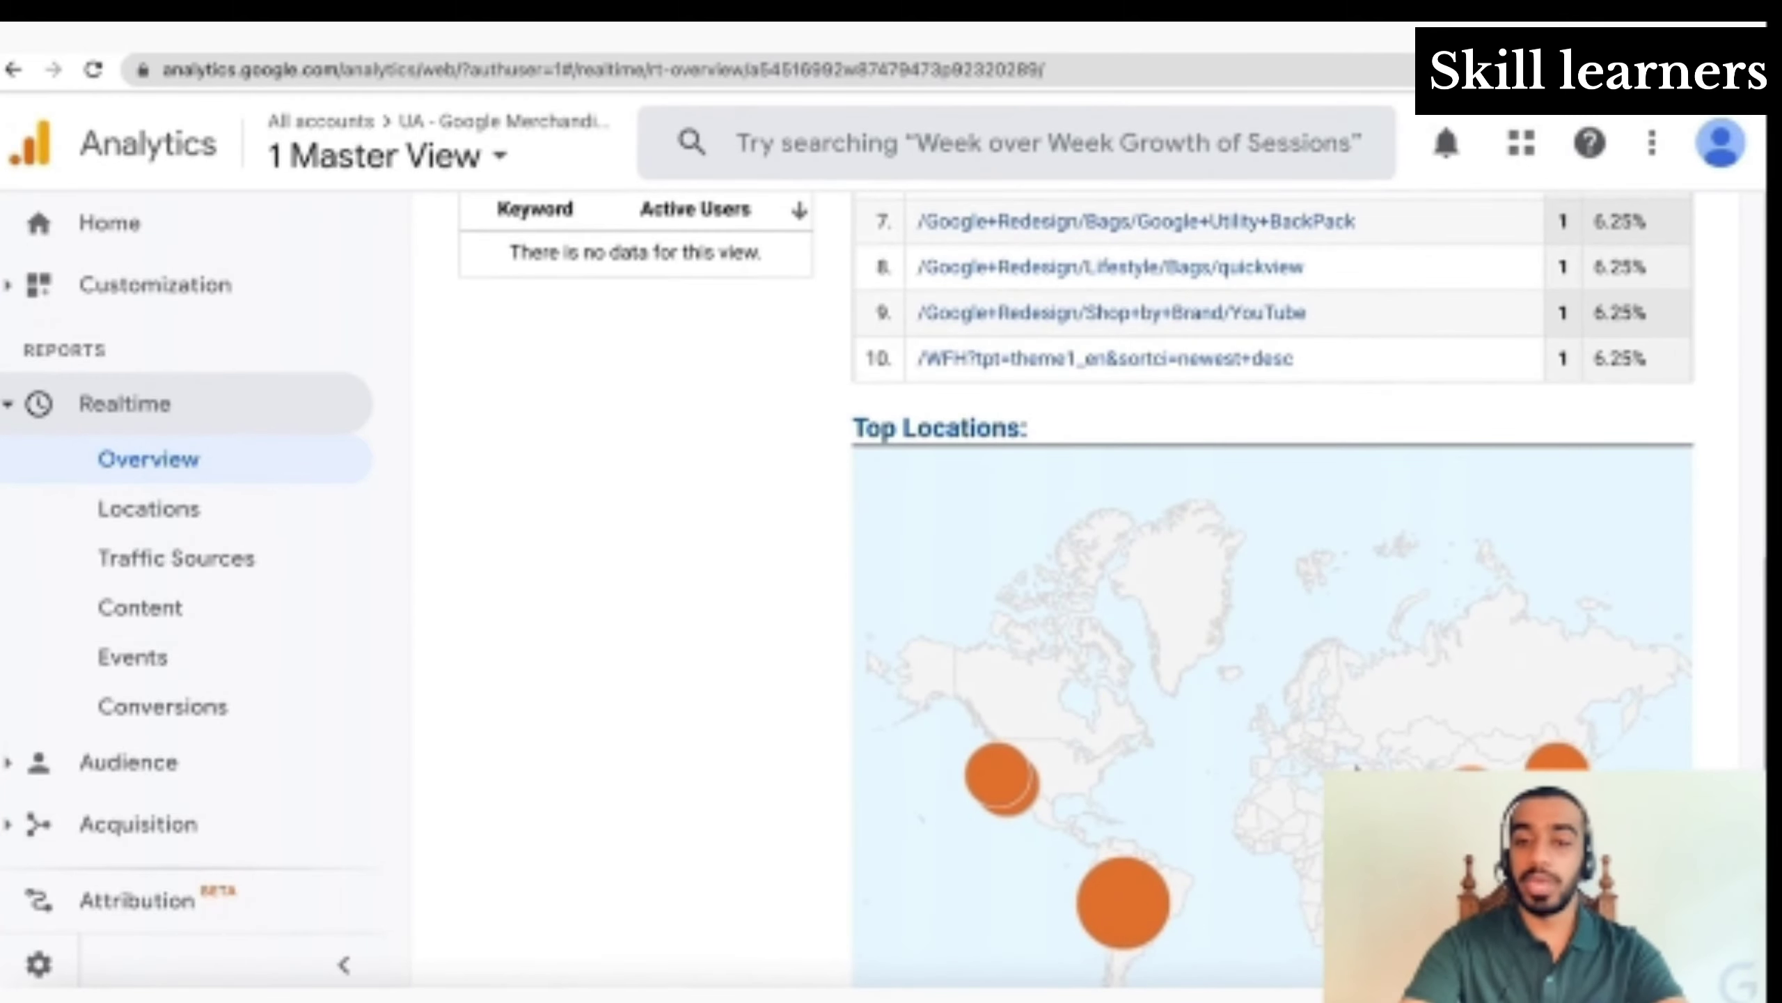
{"action": "scroll", "coordinate": [1389, 751], "scroll_direction": "down", "scroll_amount": 4}
{"action": "scroll", "coordinate": [1388, 751], "scroll_direction": "up", "scroll_amount": 8}
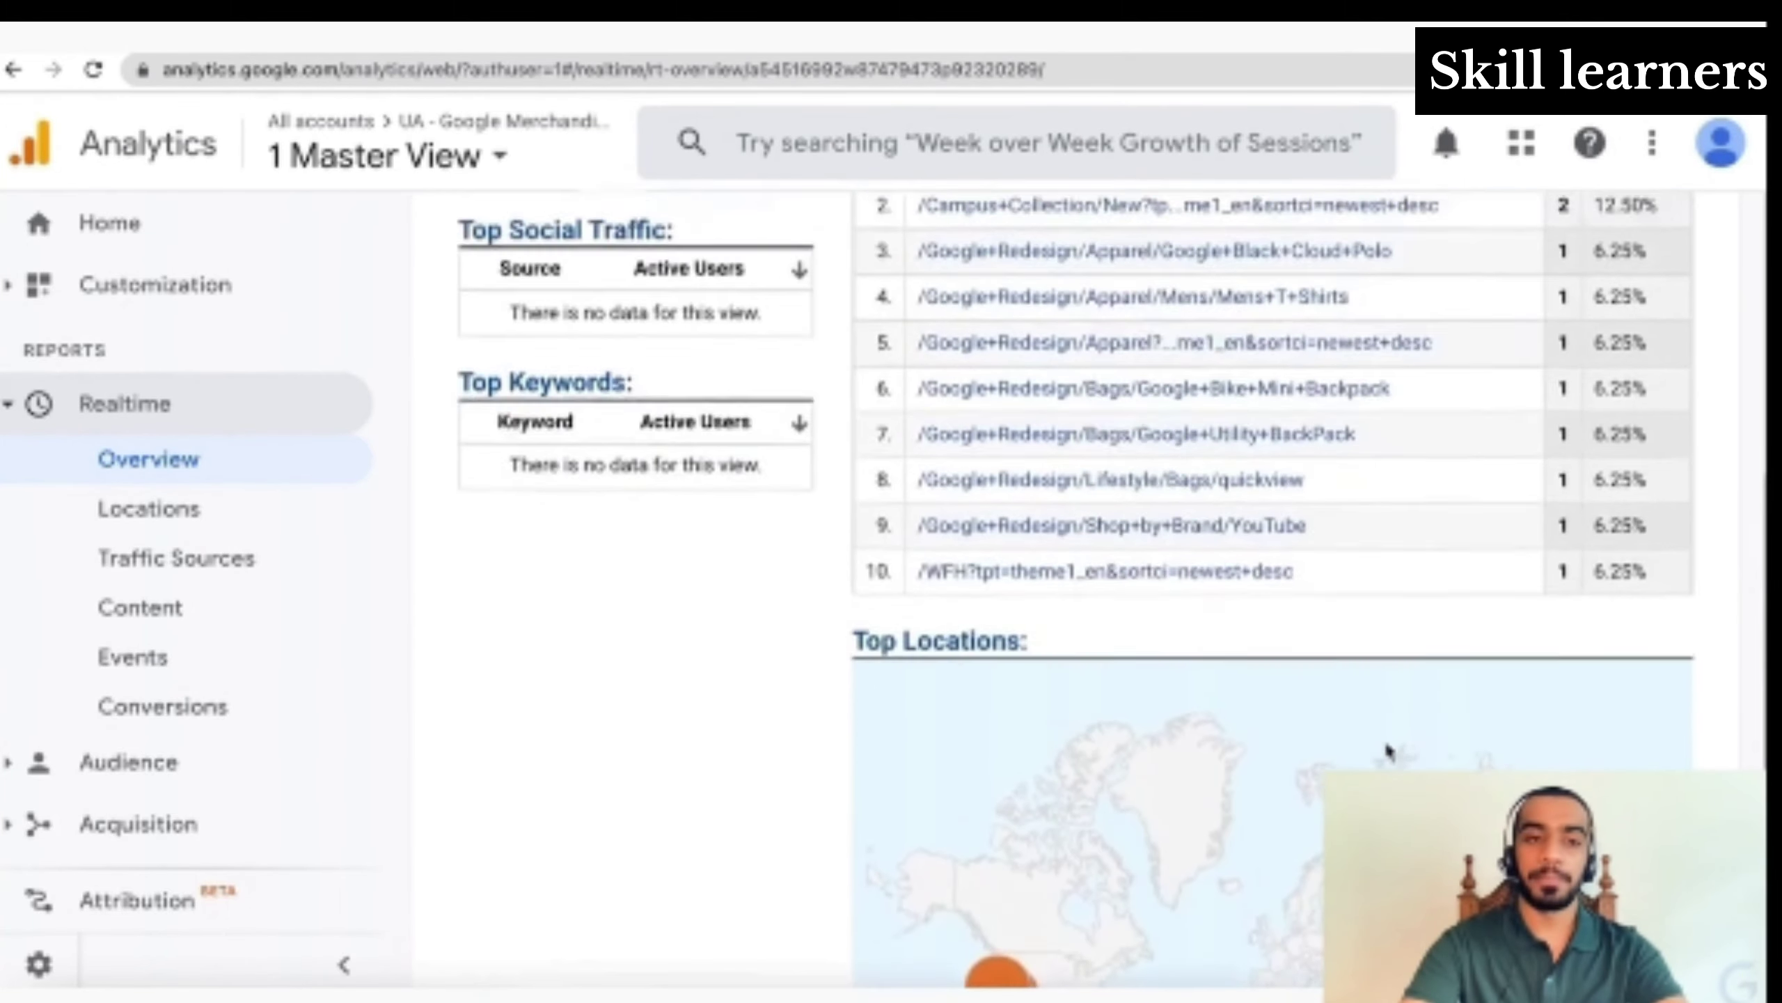
View the Realtime Locations report by country and the Realtime Traffic Sources report
{"action": "left_click", "coordinate": [208, 509]}
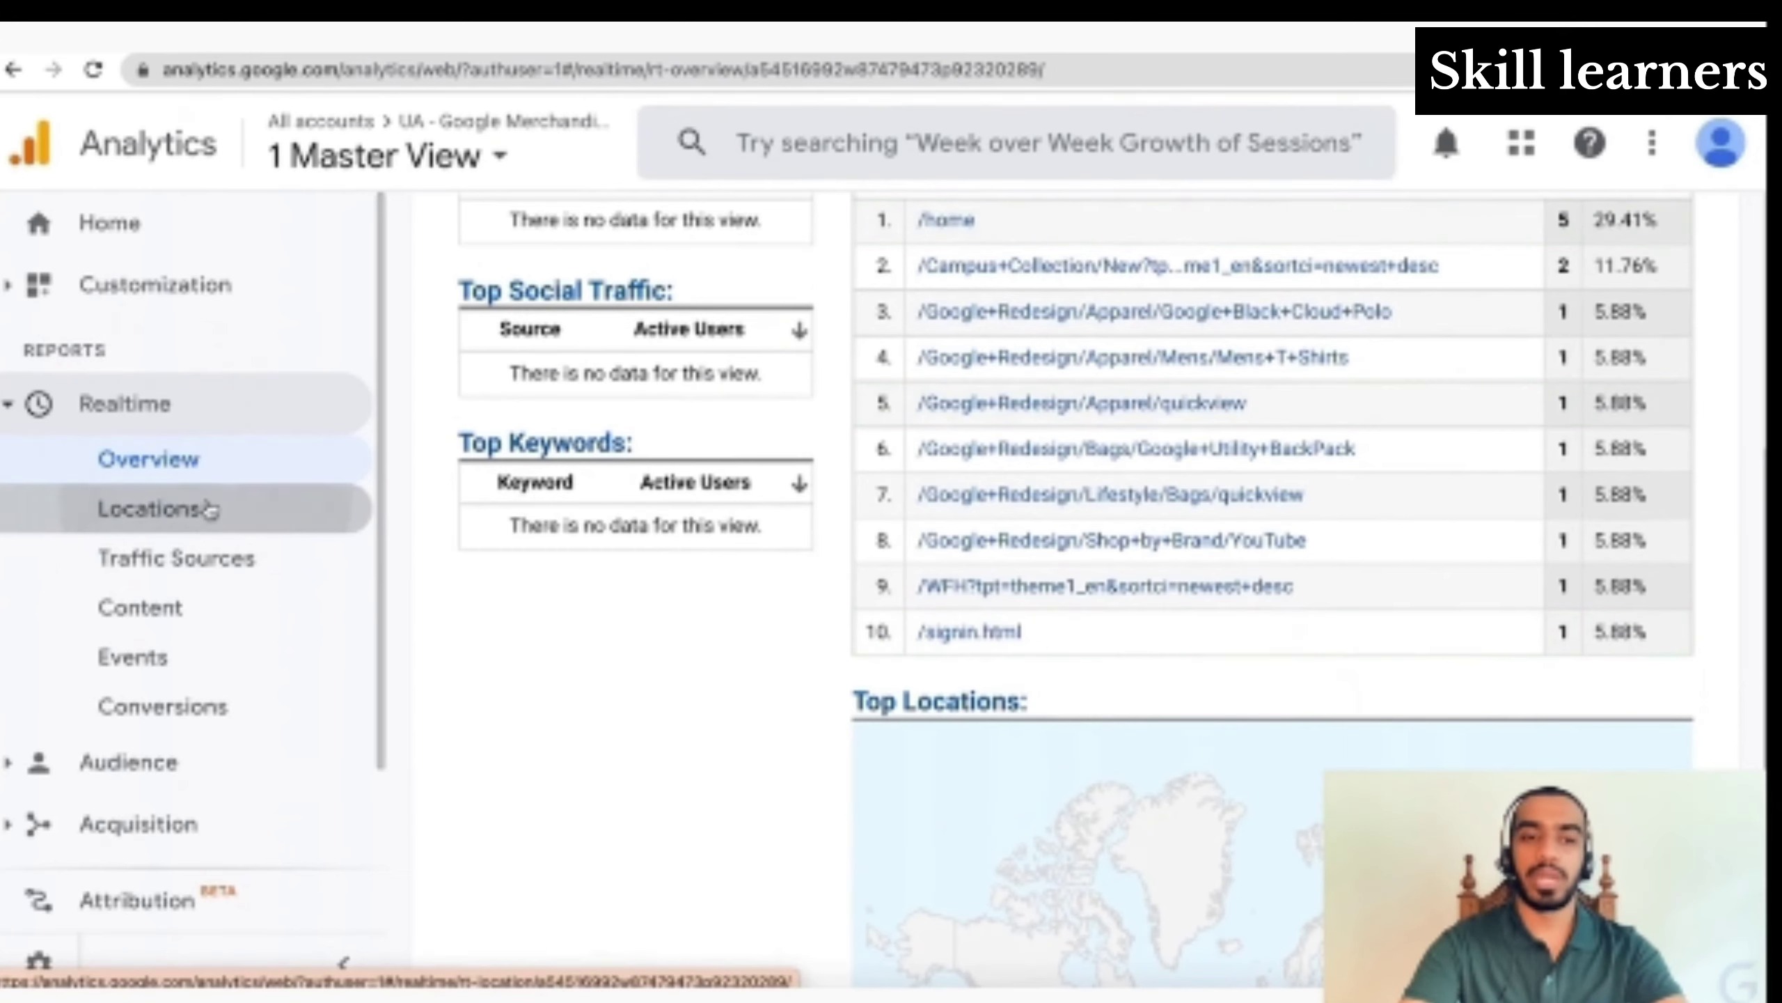
{"action": "scroll", "coordinate": [700, 624], "scroll_direction": "up", "scroll_amount": 1}
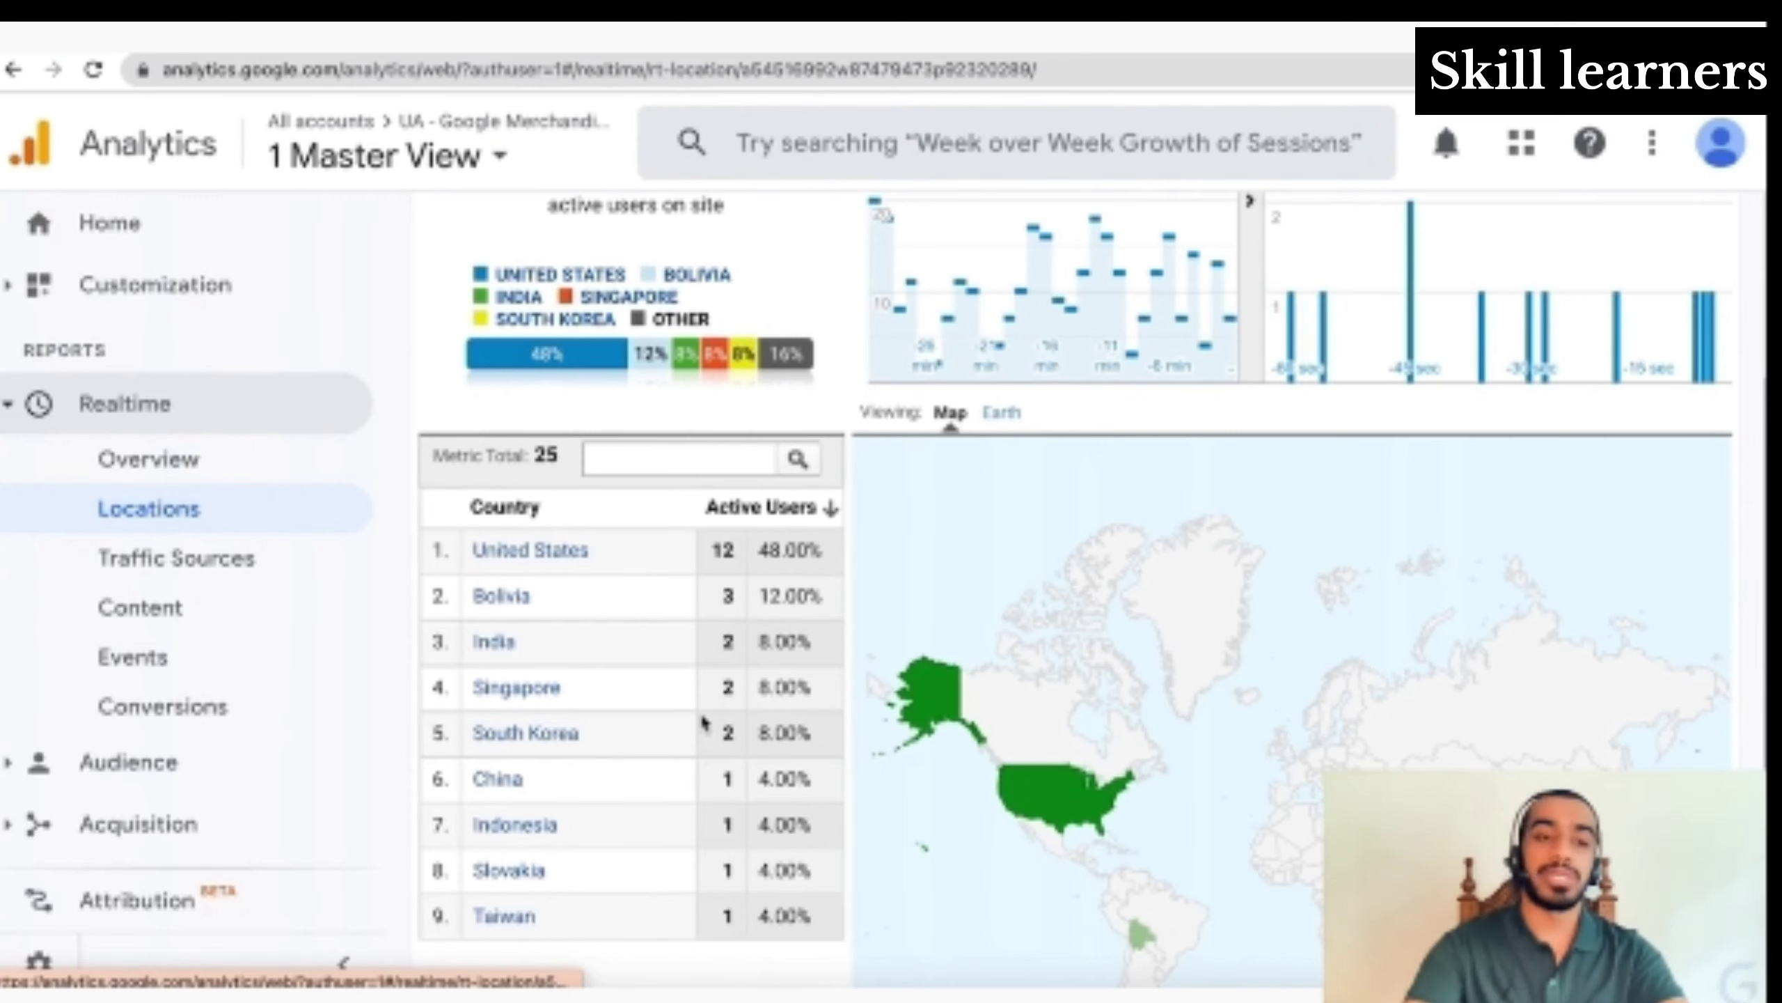
{"action": "left_click", "coordinate": [141, 560]}
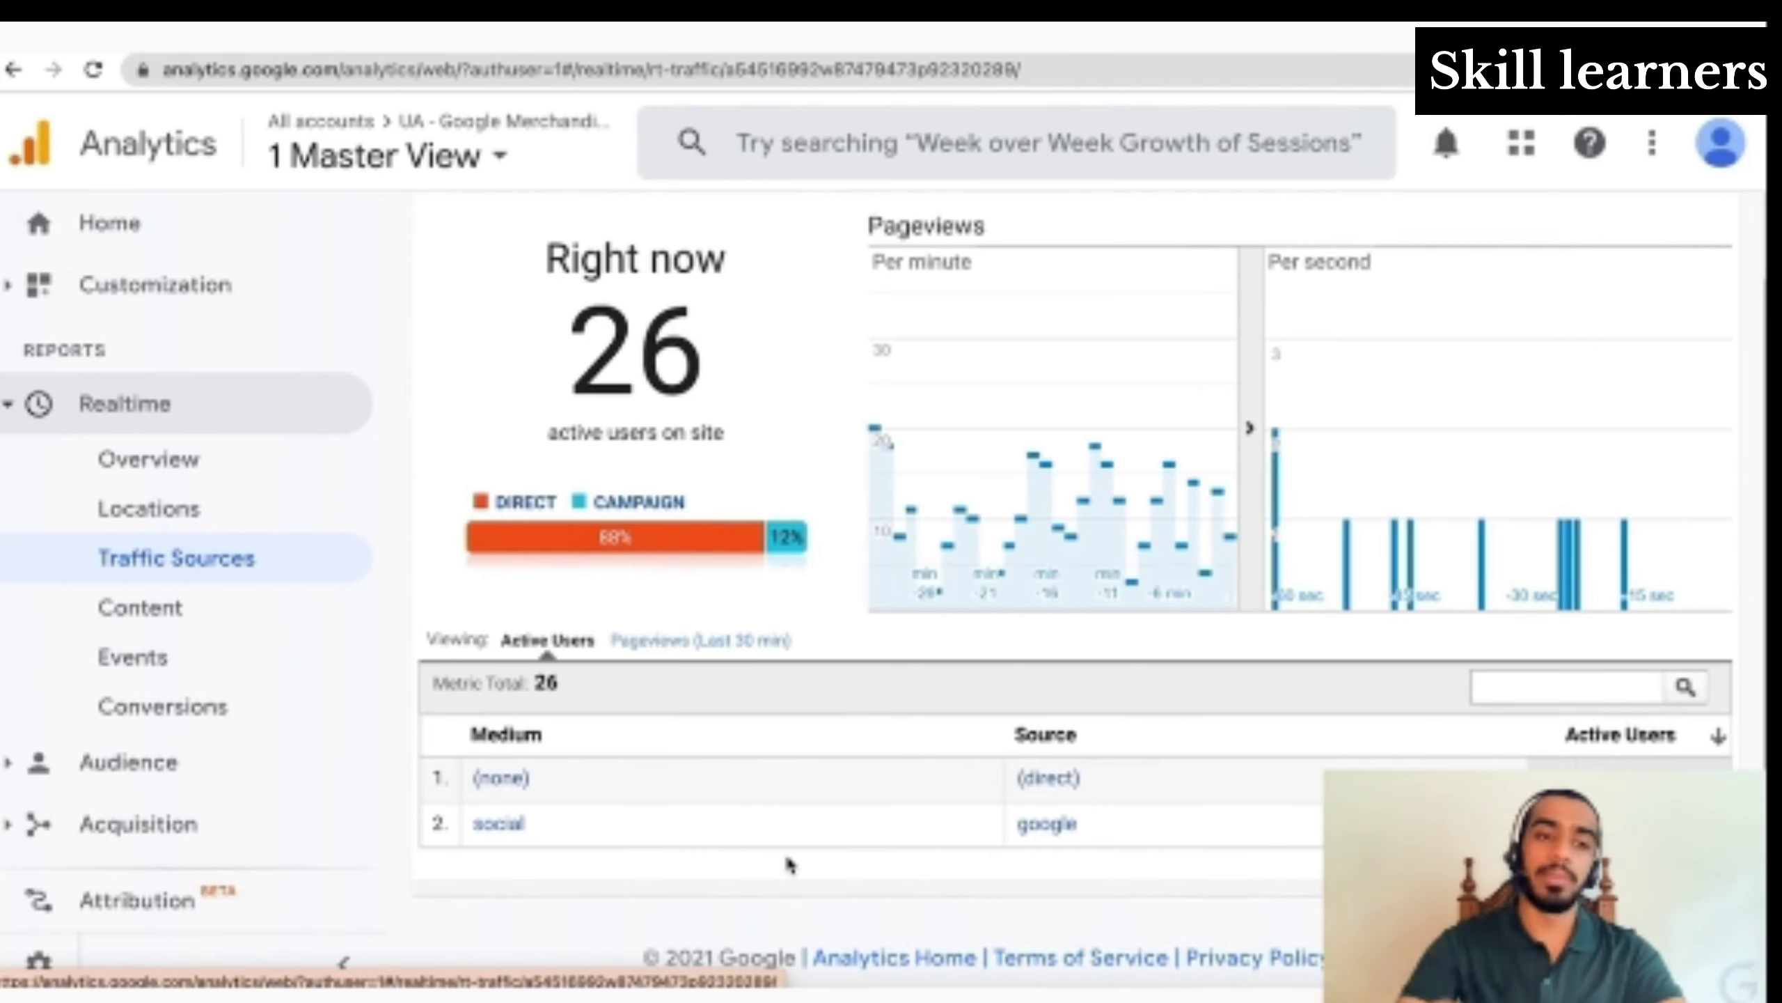
Open the Realtime Content report and look through the active pages, their page titles and active users
{"action": "left_click", "coordinate": [234, 604]}
{"action": "scroll", "coordinate": [712, 635], "scroll_direction": "down", "scroll_amount": 5}
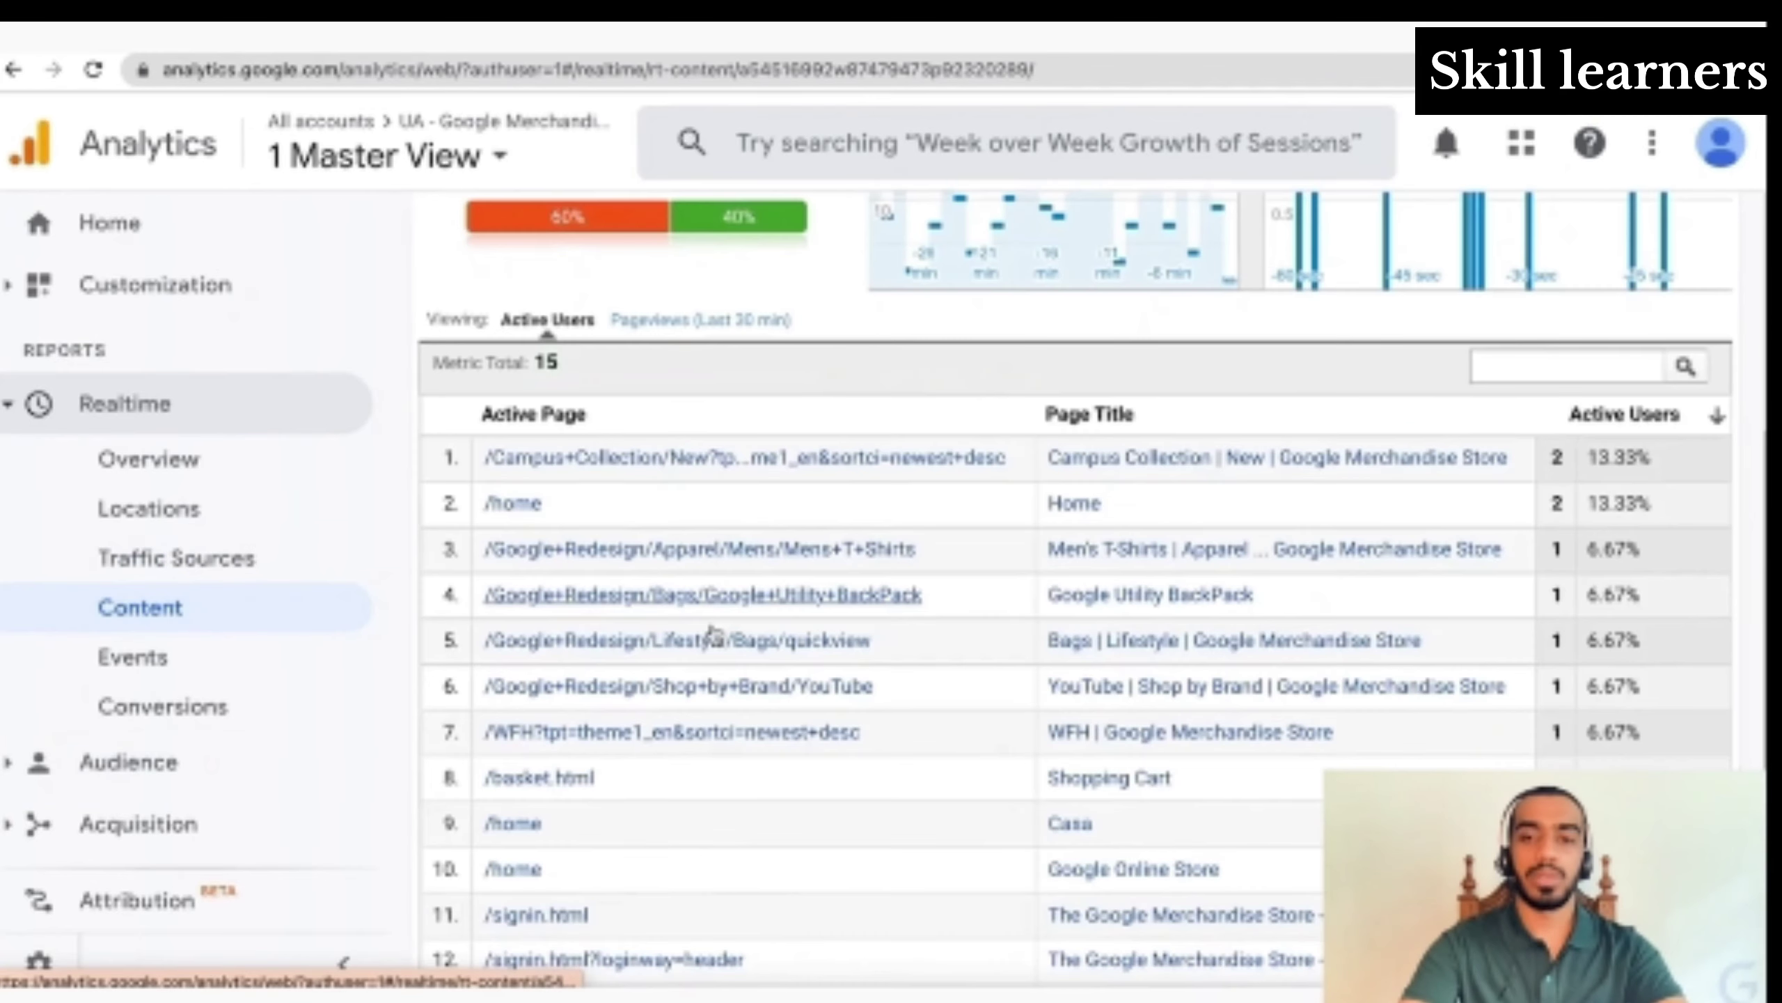
{"action": "scroll", "coordinate": [712, 636], "scroll_direction": "up", "scroll_amount": 1}
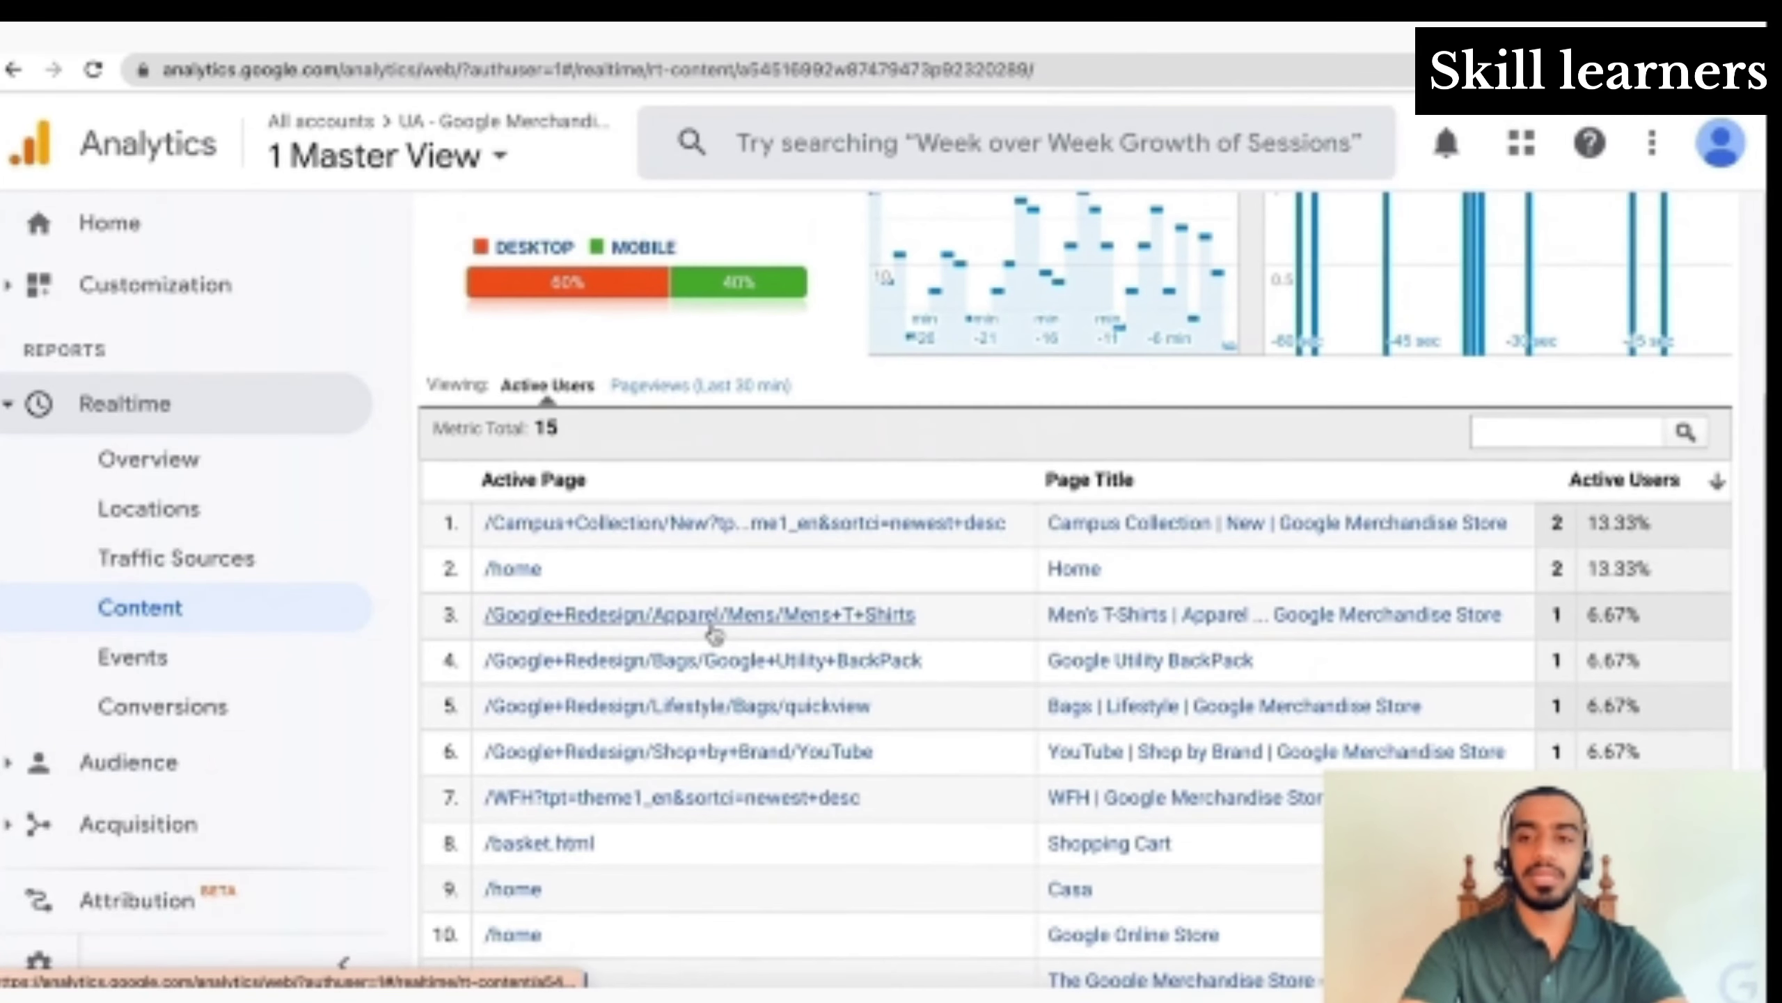
{"action": "scroll", "coordinate": [713, 634], "scroll_direction": "down", "scroll_amount": 1}
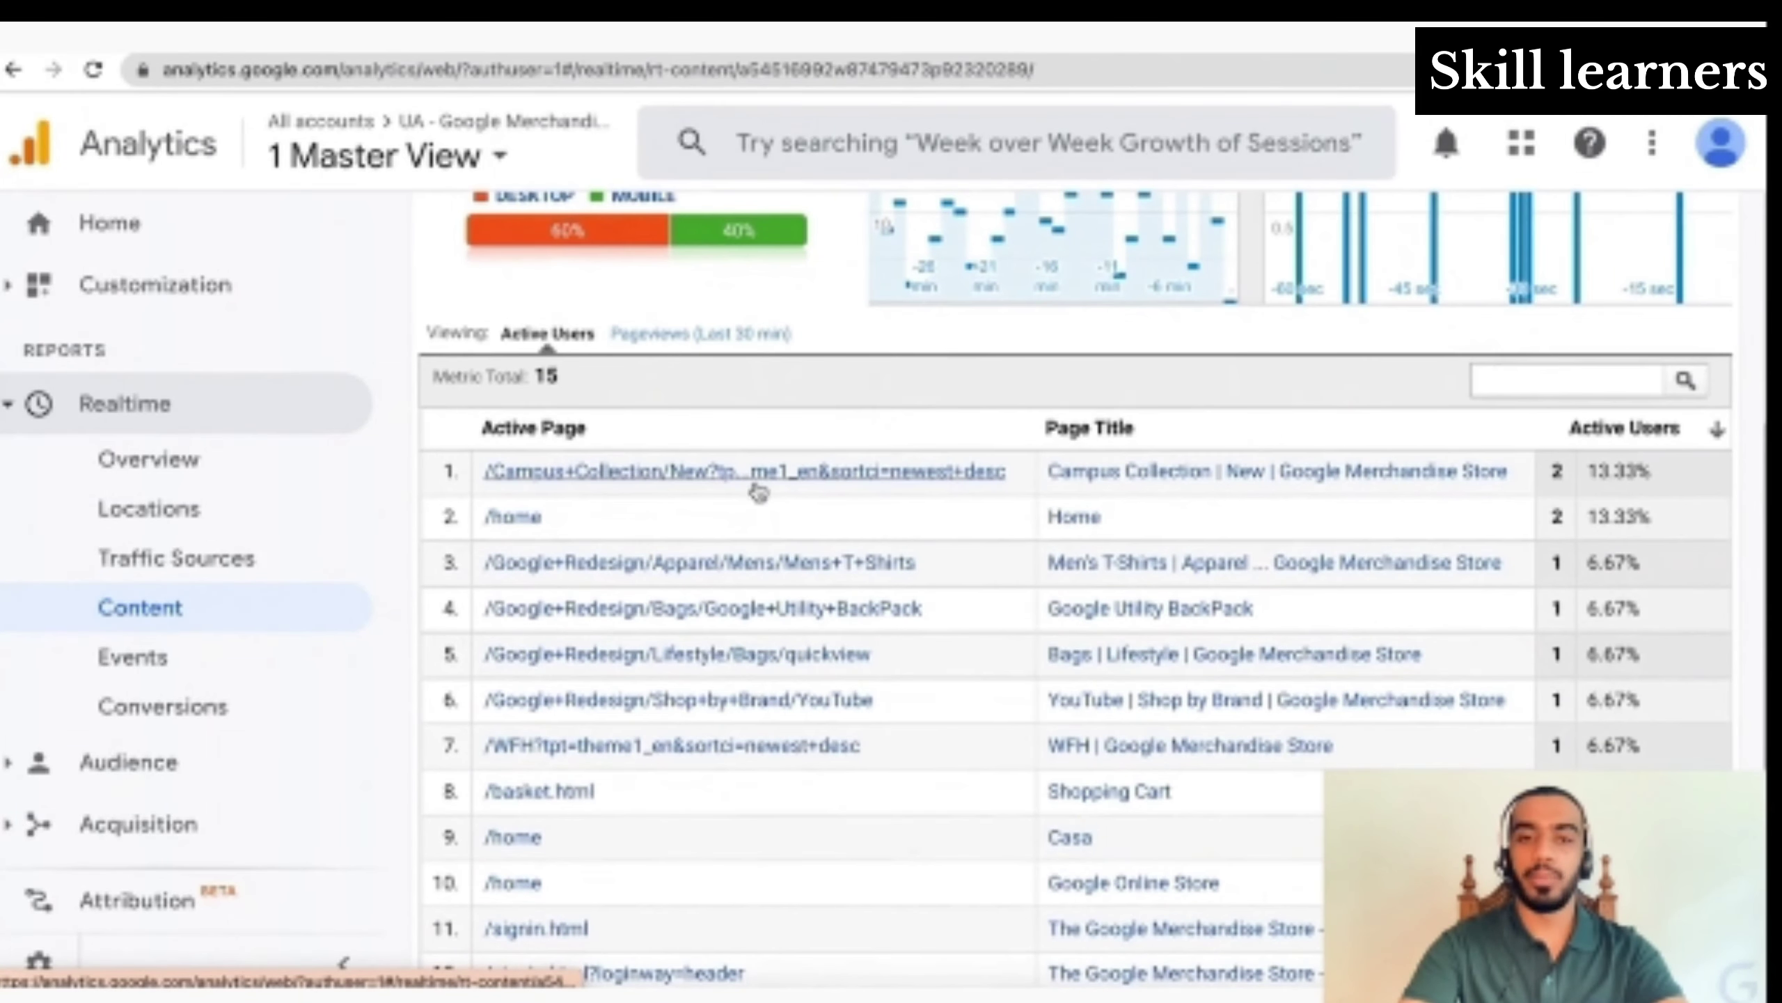
{"action": "scroll", "coordinate": [968, 644], "scroll_direction": "down", "scroll_amount": 1}
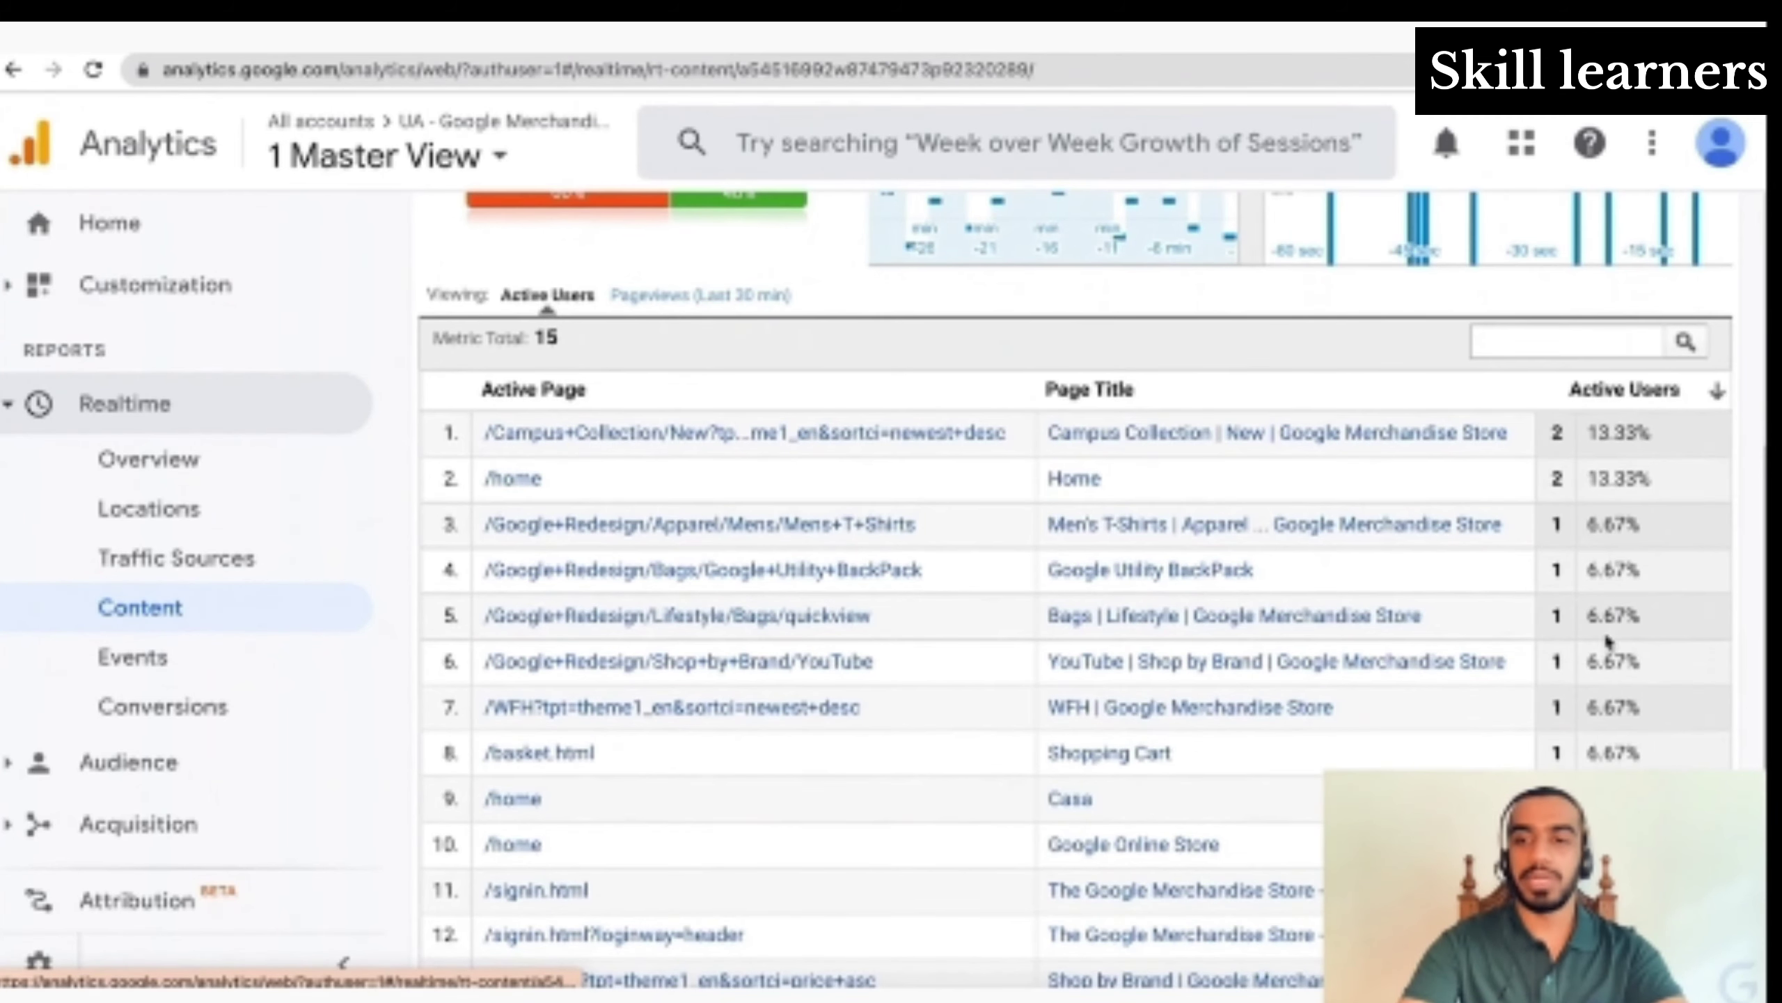
{"action": "scroll", "coordinate": [1703, 646], "scroll_direction": "down", "scroll_amount": 3}
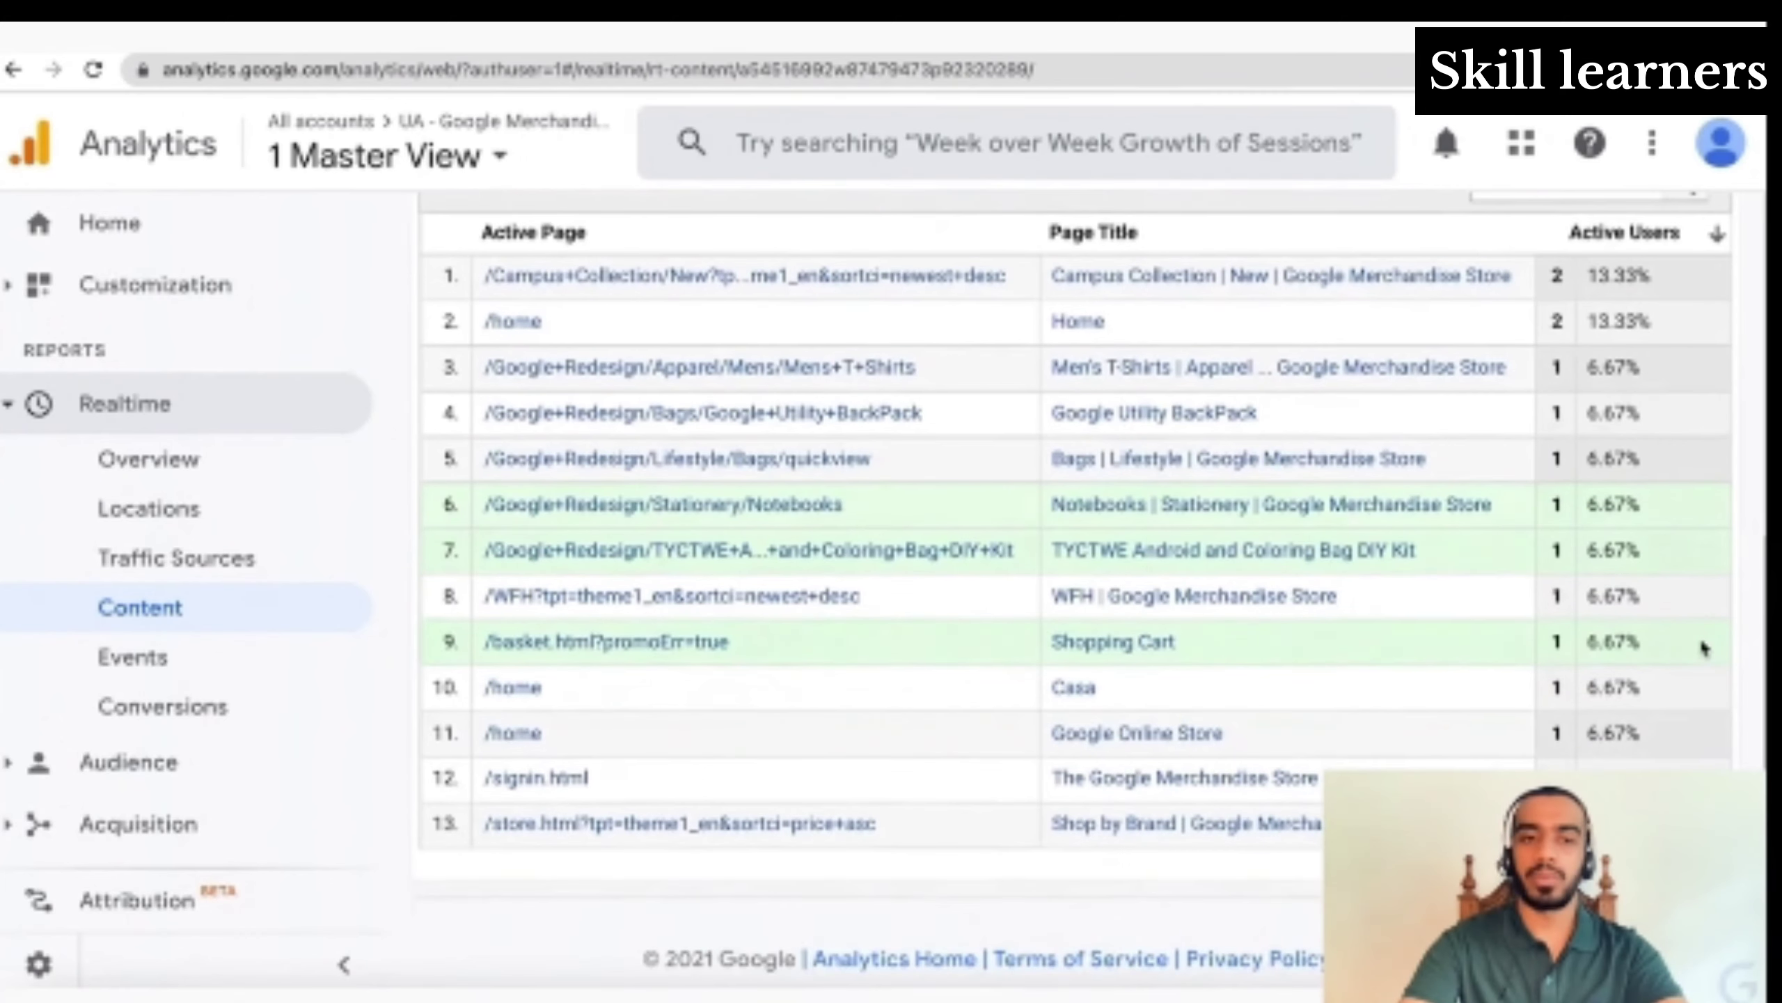
{"action": "scroll", "coordinate": [1701, 644], "scroll_direction": "up", "scroll_amount": 3}
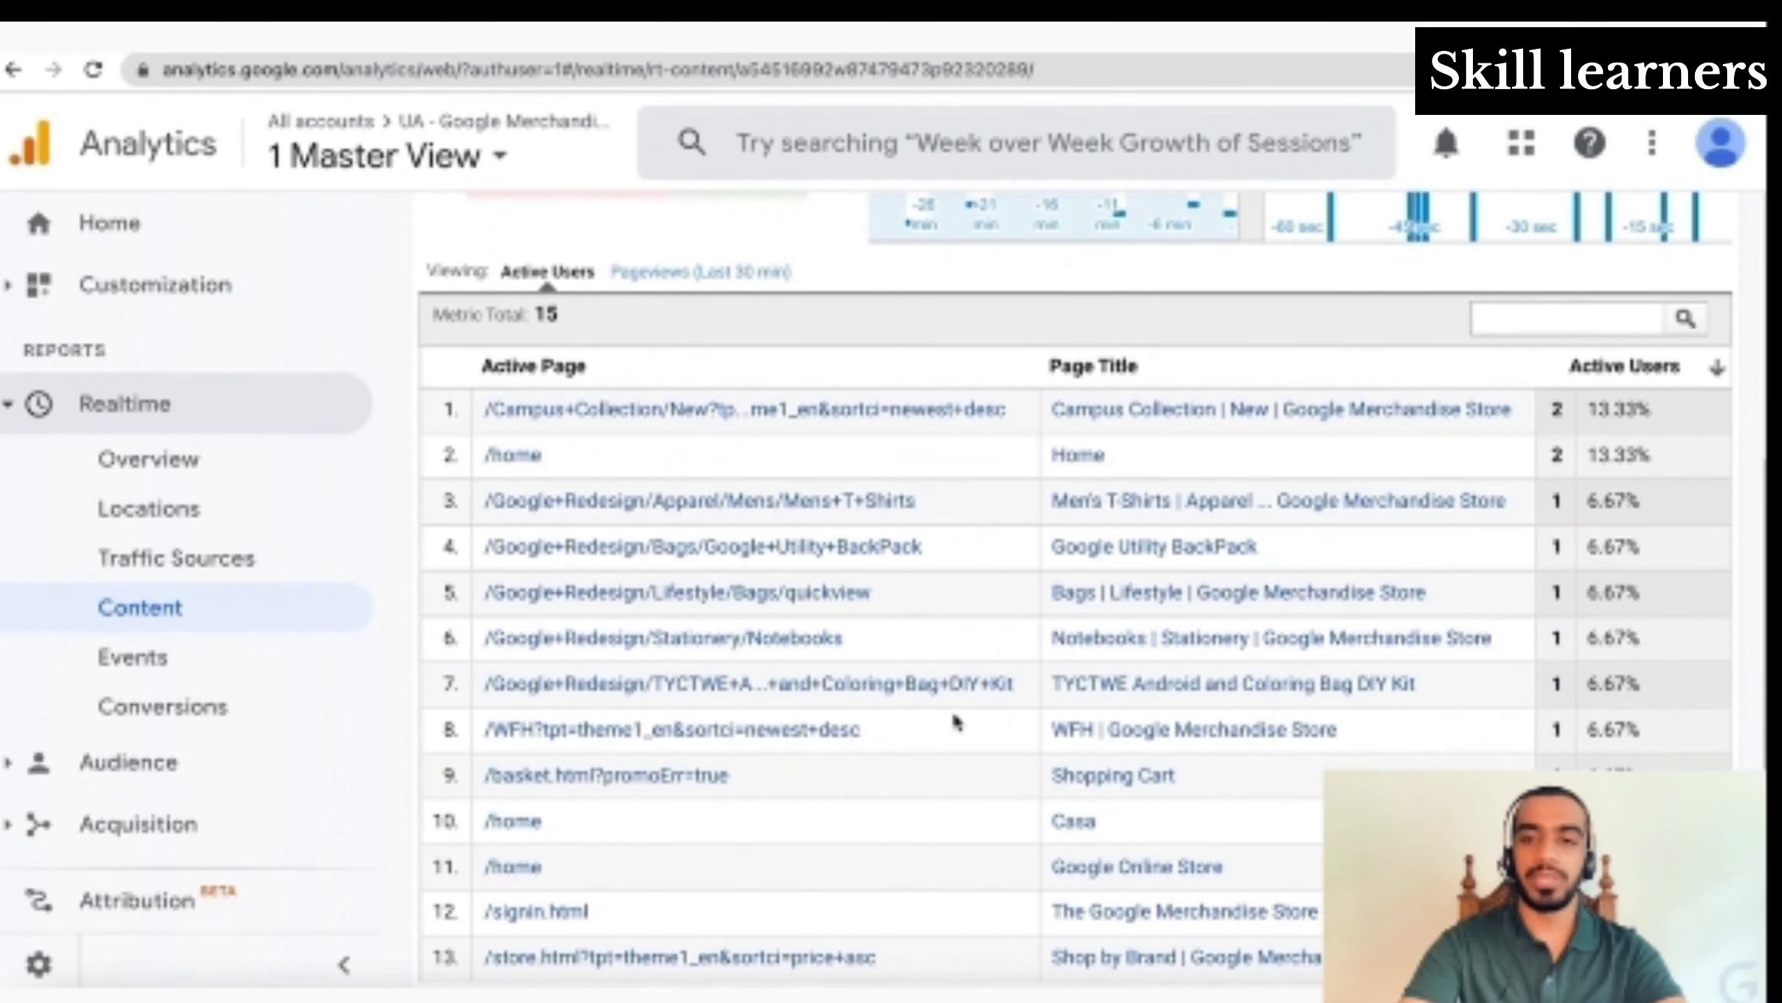
Open the Realtime Events report and show its events for the last 30 minutes
{"action": "left_click", "coordinate": [246, 655]}
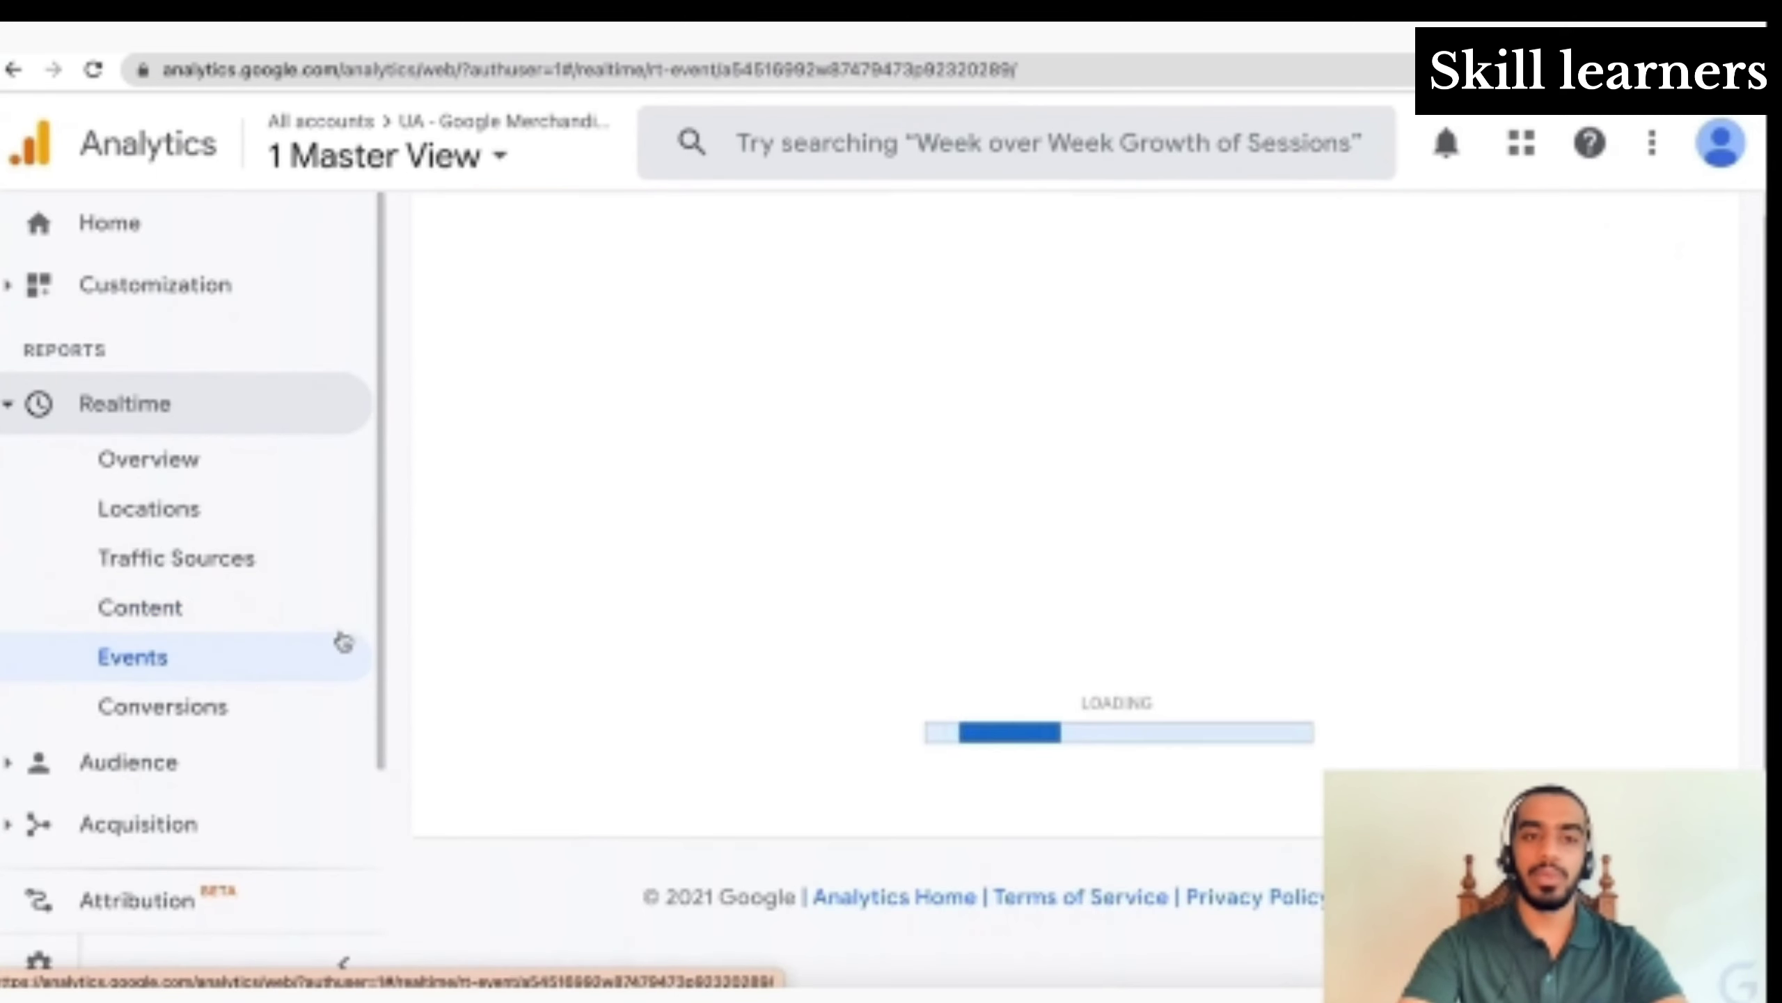
{"action": "scroll", "coordinate": [343, 639], "scroll_direction": "down", "scroll_amount": 2}
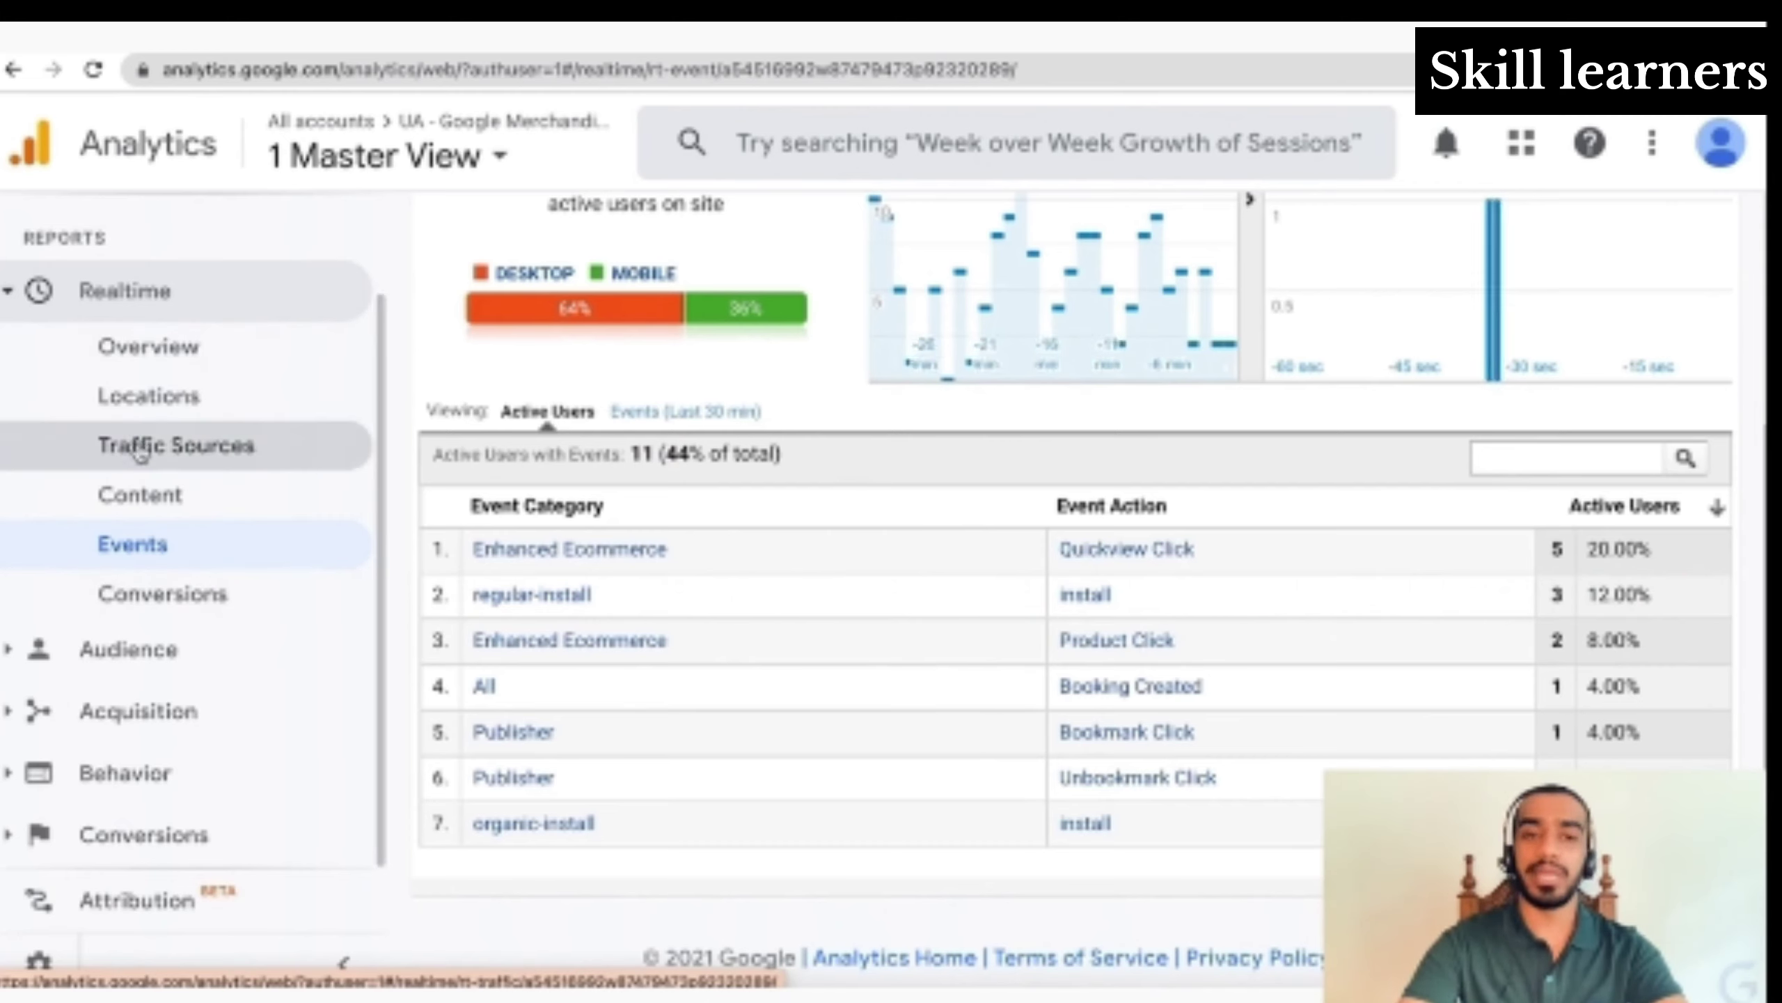
{"action": "left_click", "coordinate": [681, 415]}
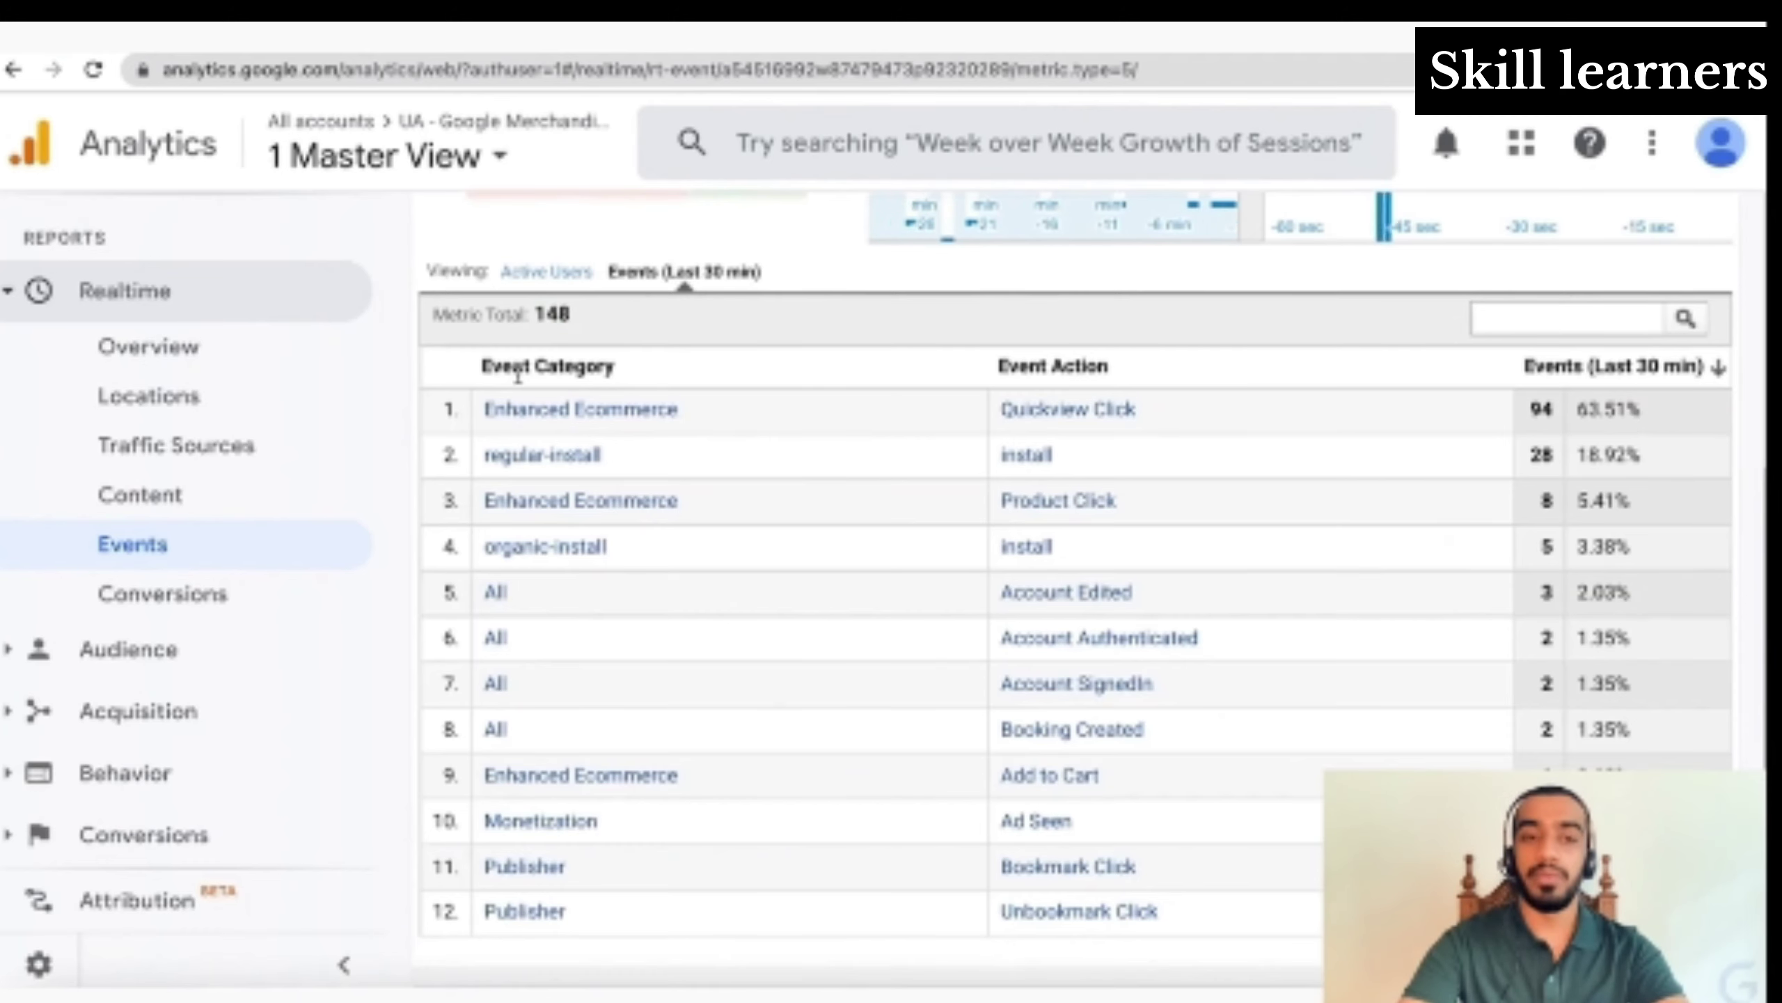
Open the Realtime Conversions report and view the goal hits for the last 30 minutes
{"action": "left_click", "coordinate": [239, 605]}
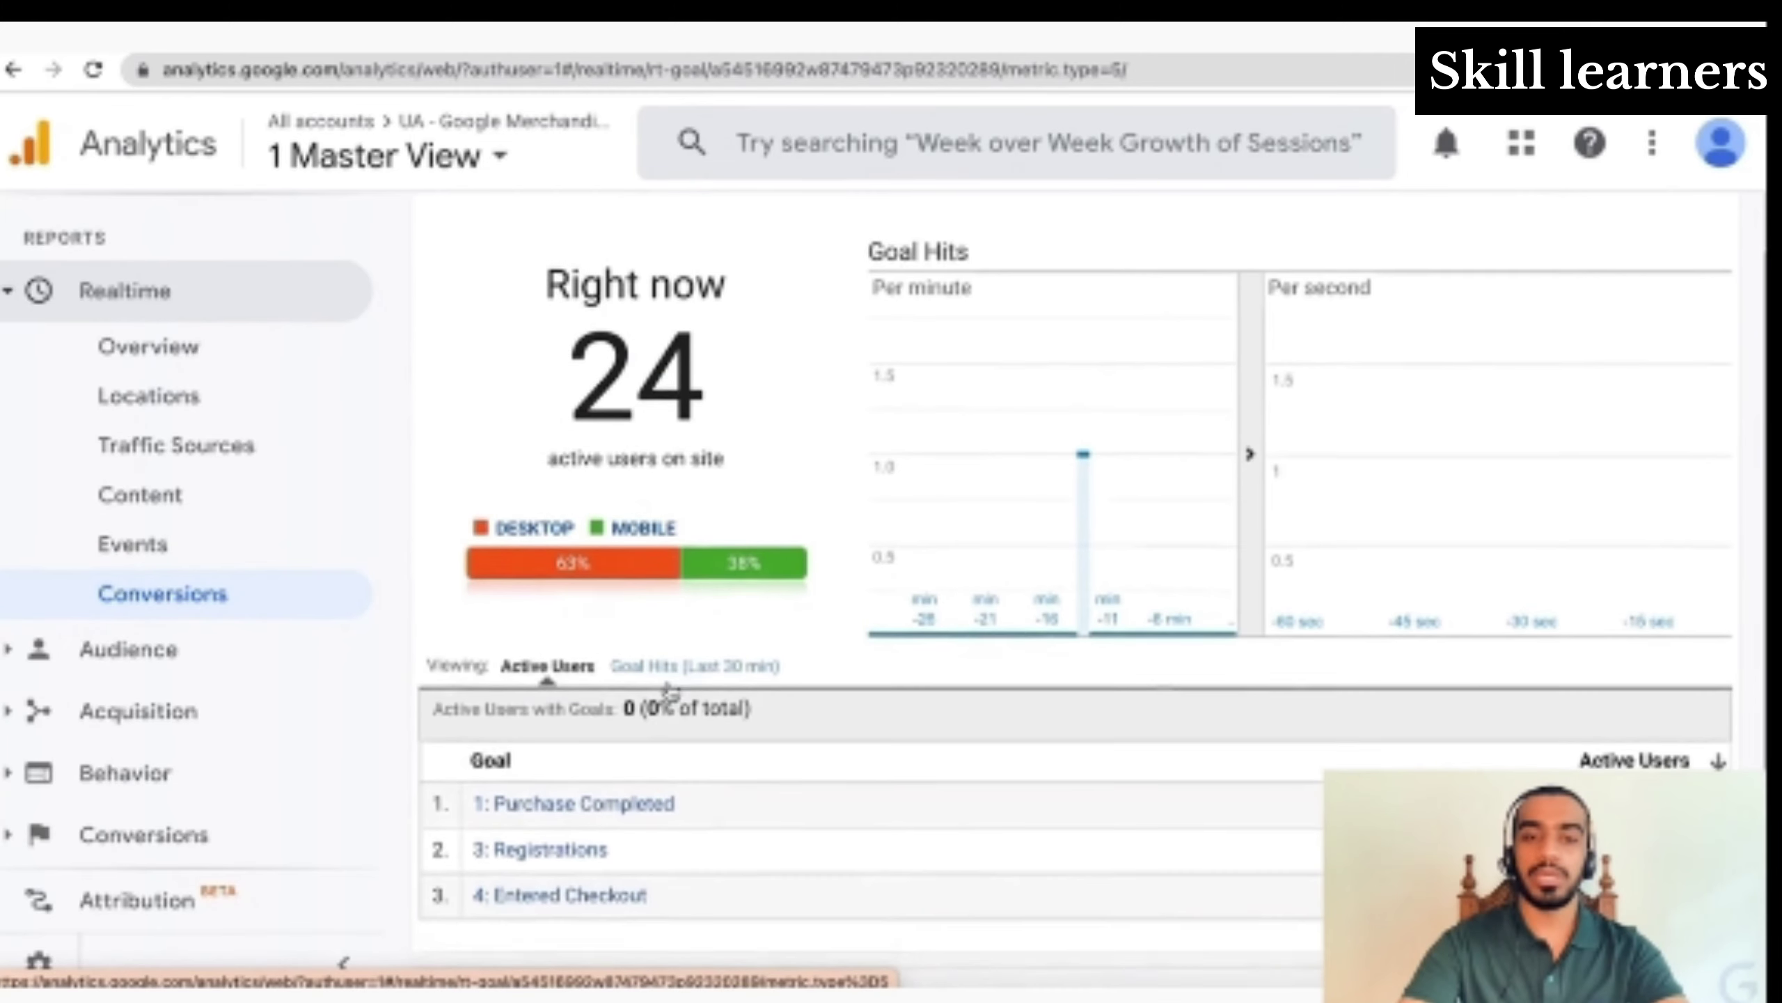
{"action": "scroll", "coordinate": [670, 692], "scroll_direction": "down", "scroll_amount": 1}
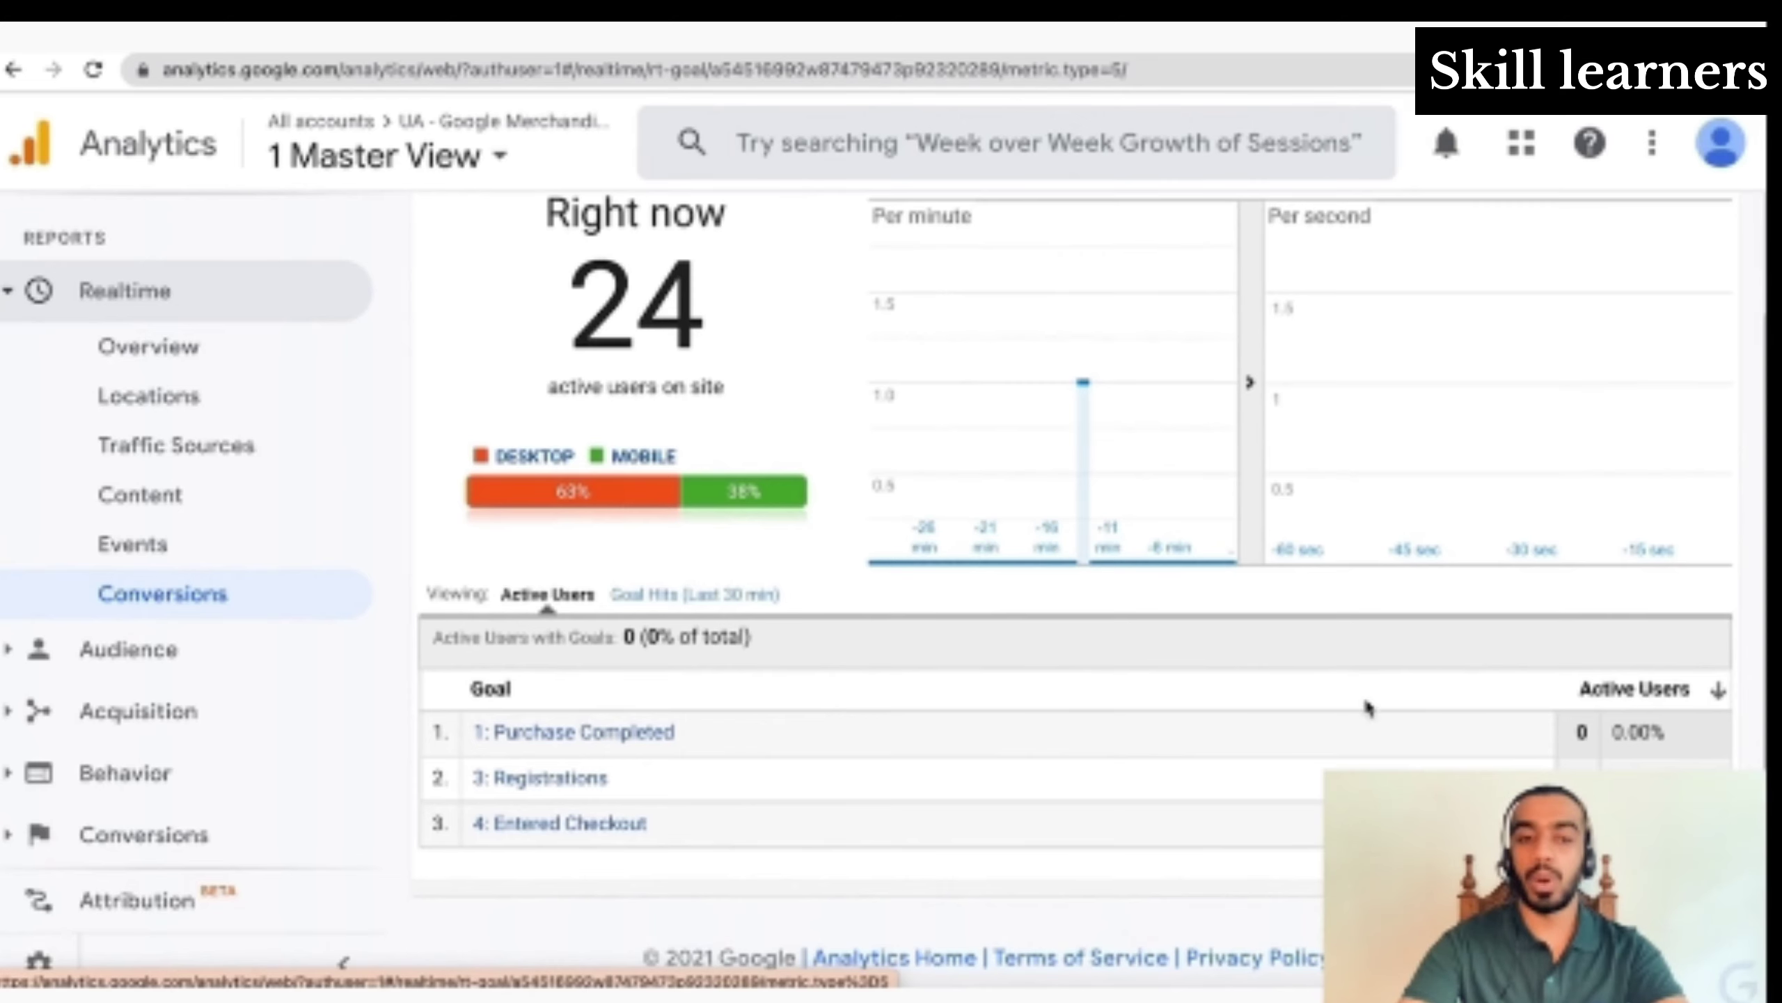
{"action": "left_click", "coordinate": [679, 611]}
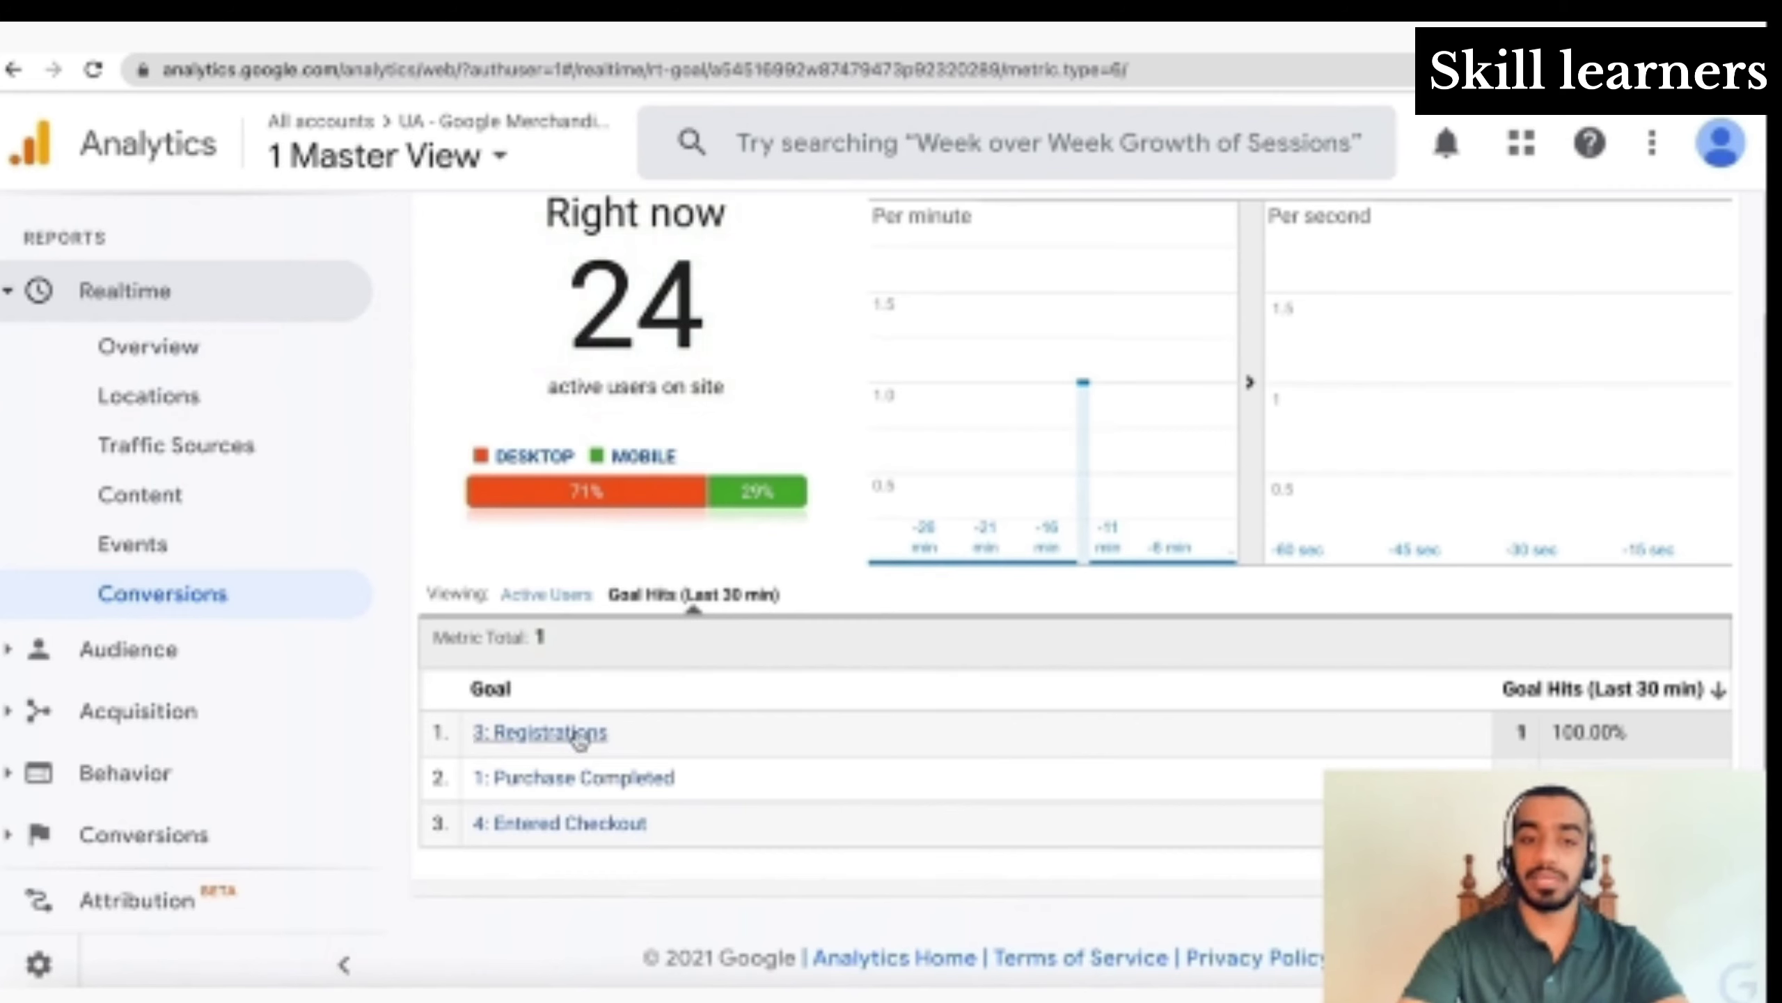
{"action": "scroll", "coordinate": [578, 739], "scroll_direction": "up", "scroll_amount": 2}
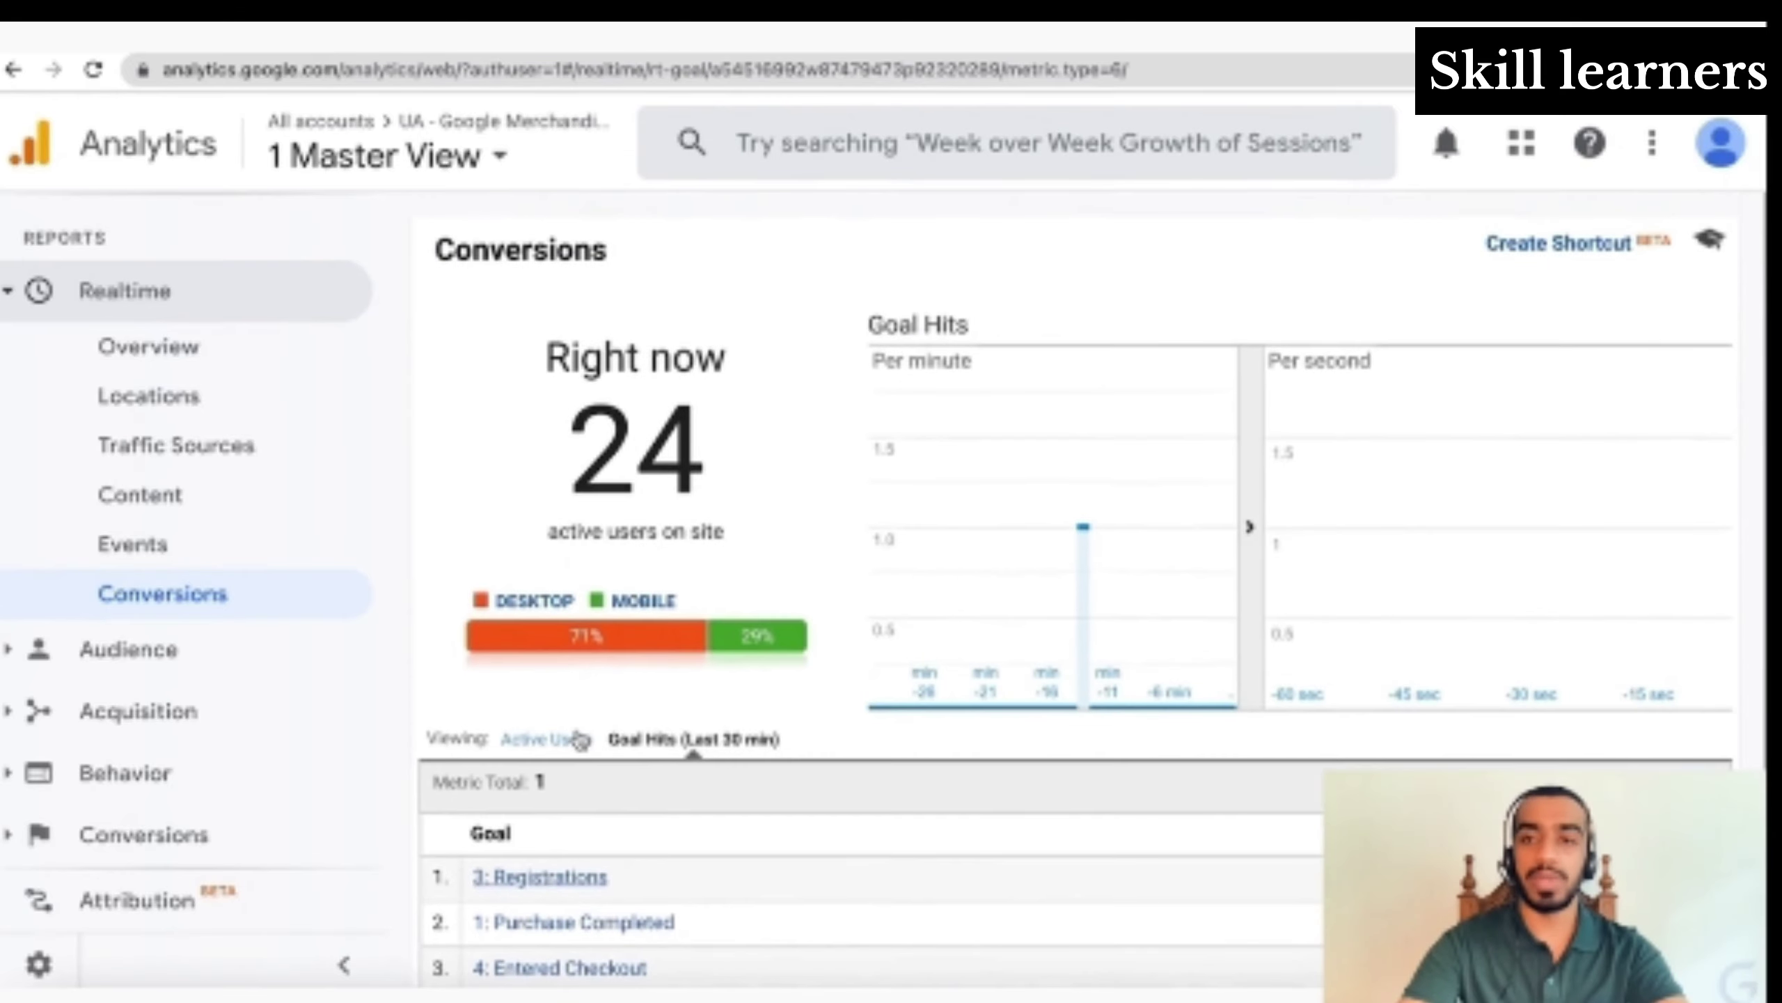
{"action": "scroll", "coordinate": [579, 739], "scroll_direction": "down", "scroll_amount": 2}
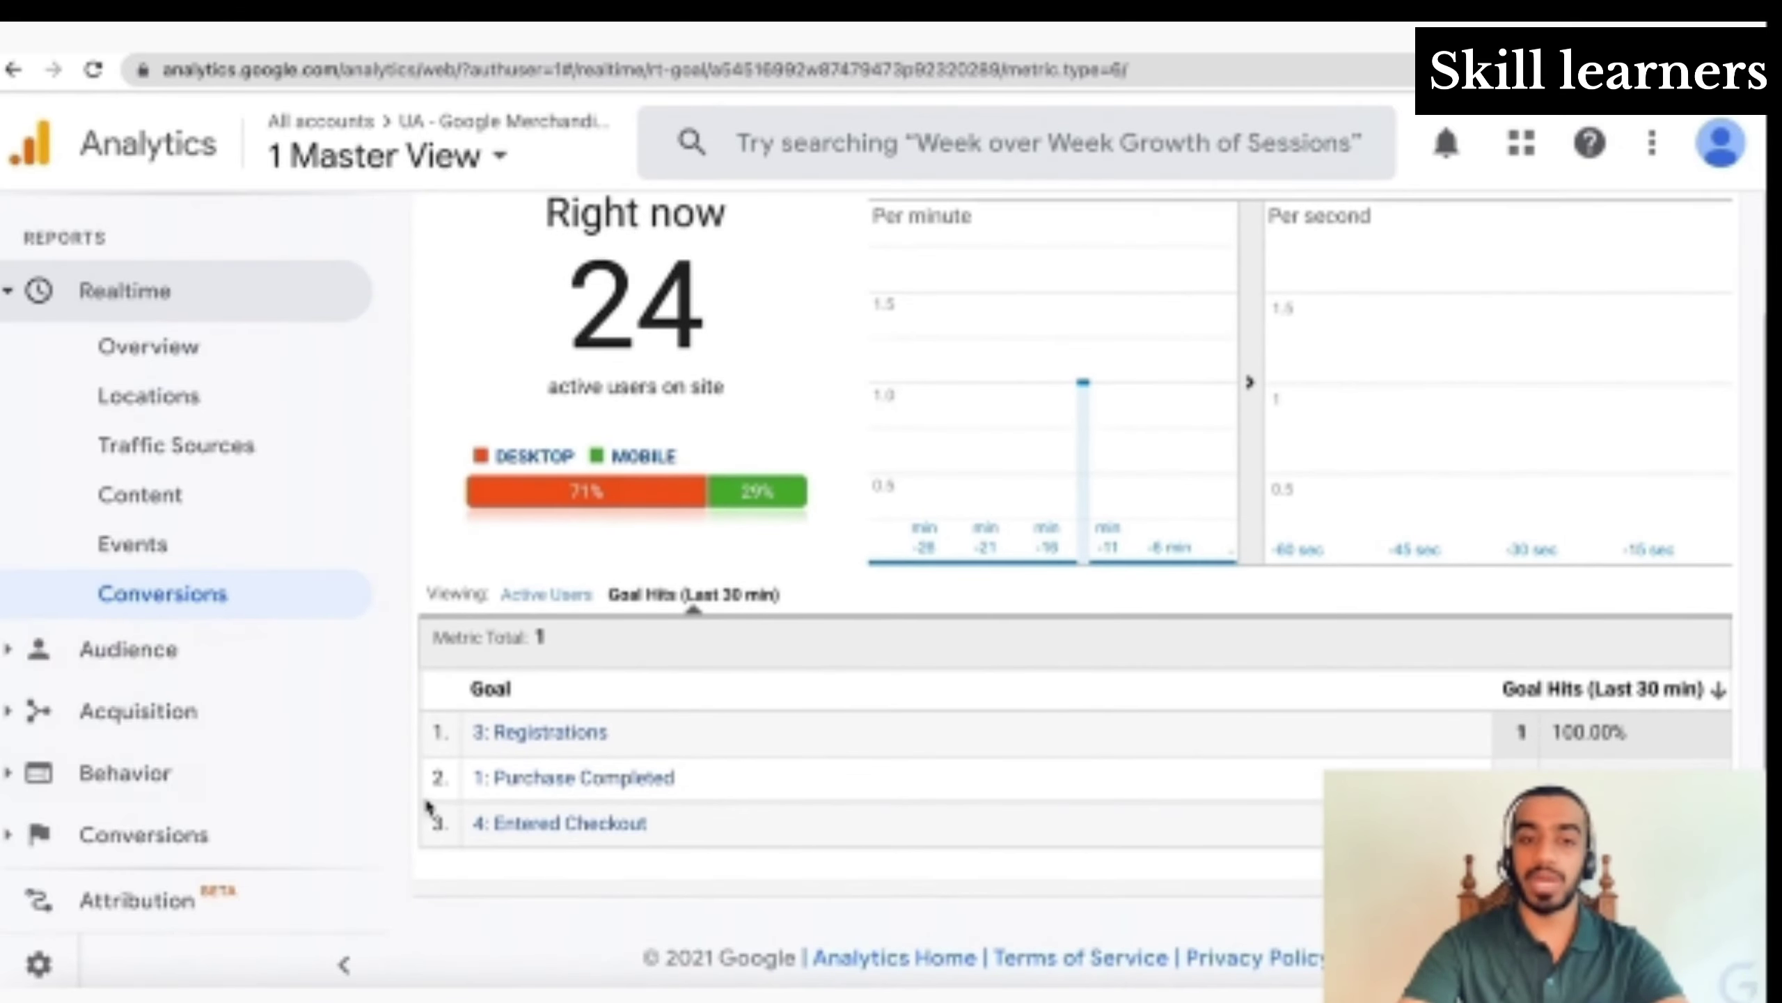
Expand the Audience reports and look through the list of available reports and subgroups
{"action": "left_click", "coordinate": [239, 648]}
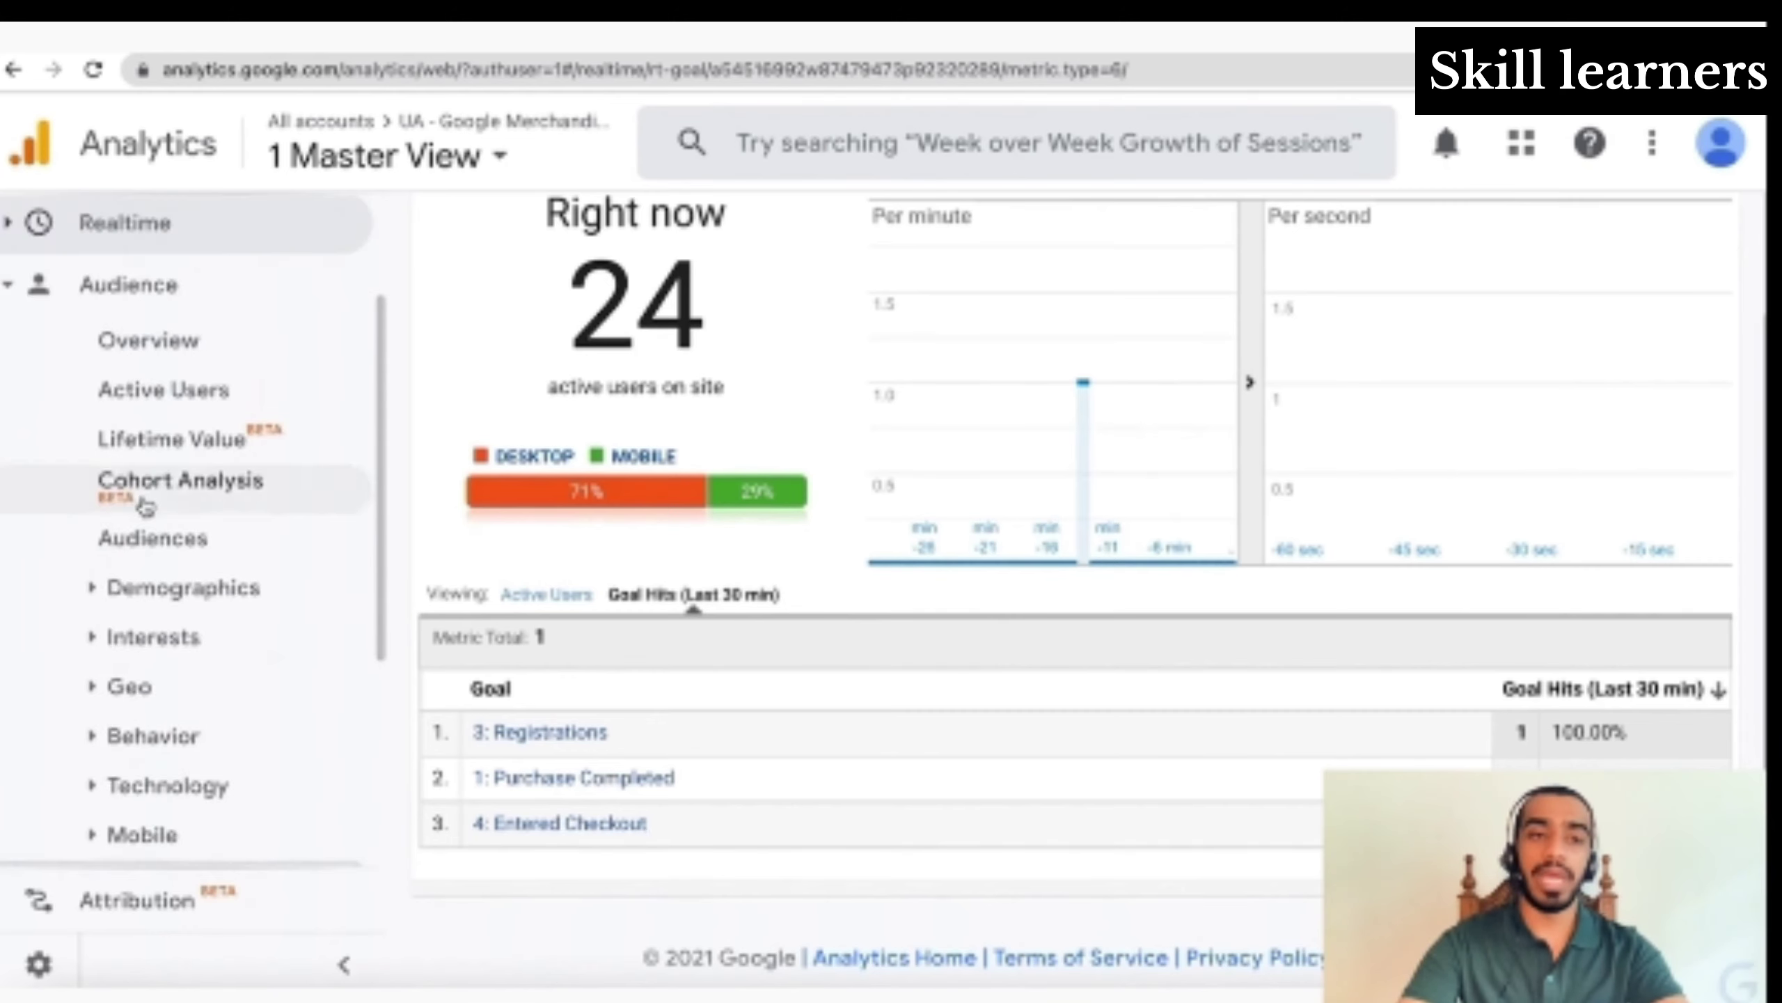
{"action": "scroll", "coordinate": [123, 687], "scroll_direction": "down", "scroll_amount": 5}
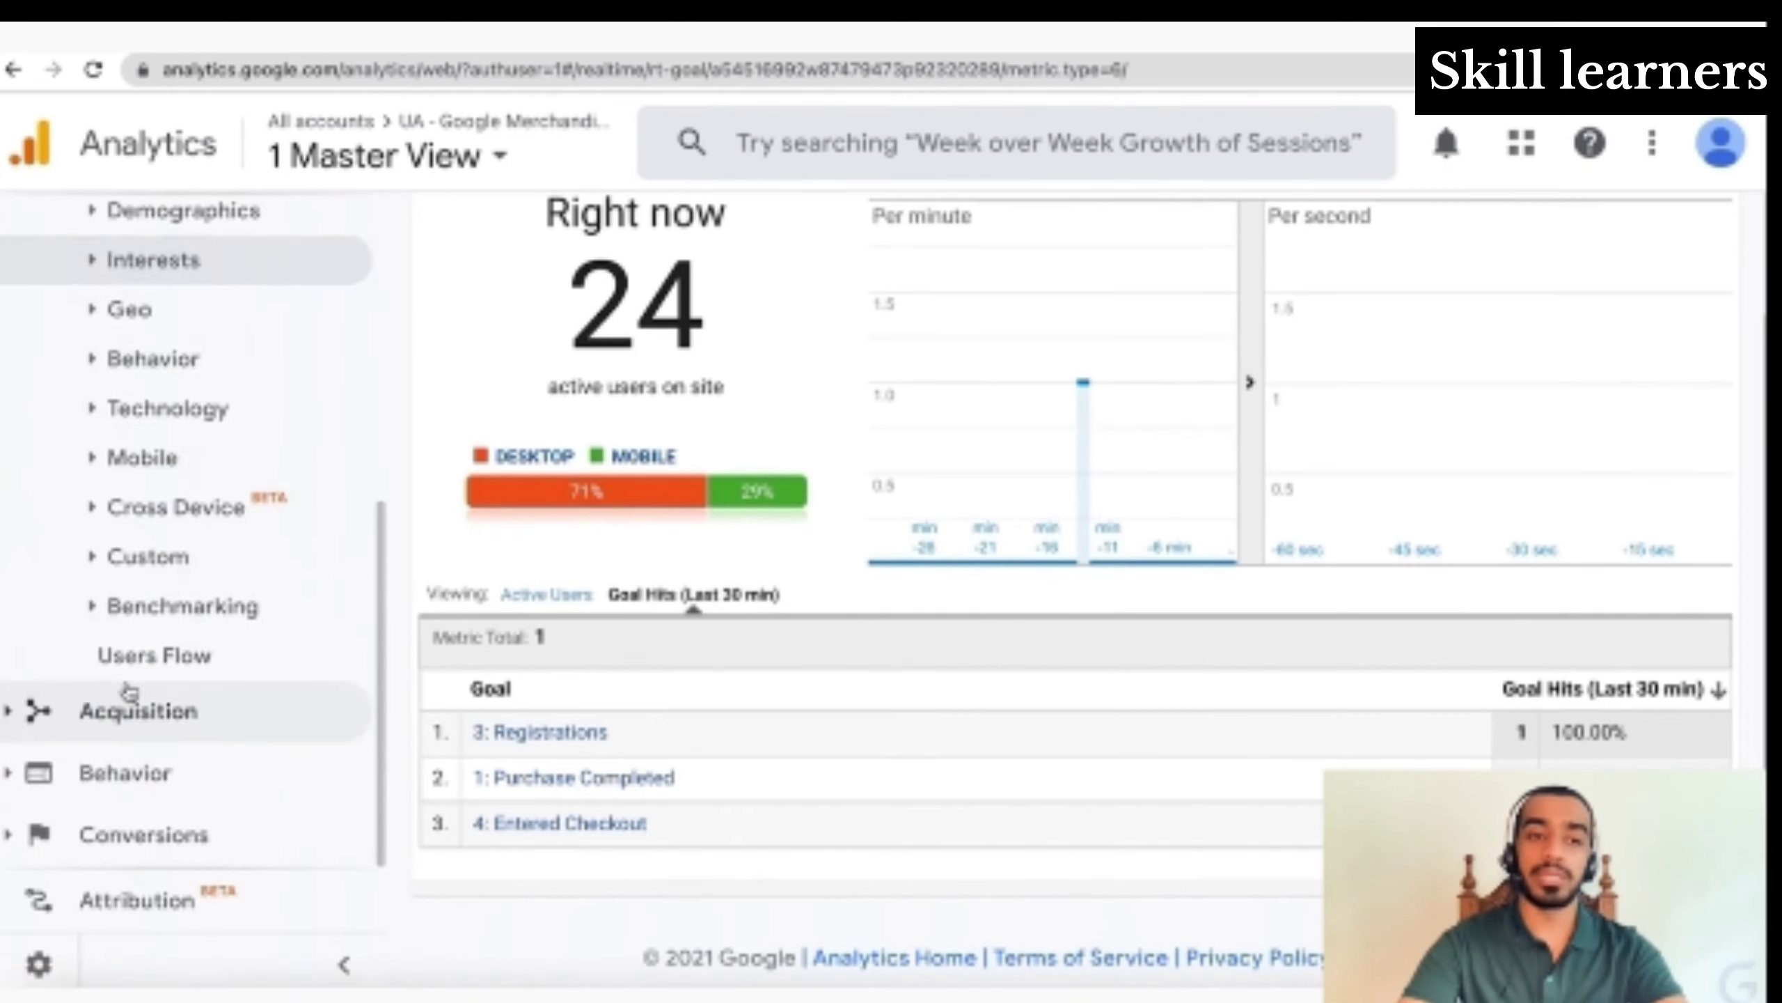
{"action": "scroll", "coordinate": [127, 688], "scroll_direction": "up", "scroll_amount": 5}
Open the Audience Overview report and review the users graph, summary metrics and new versus returning visitor chart
{"action": "left_click", "coordinate": [179, 523]}
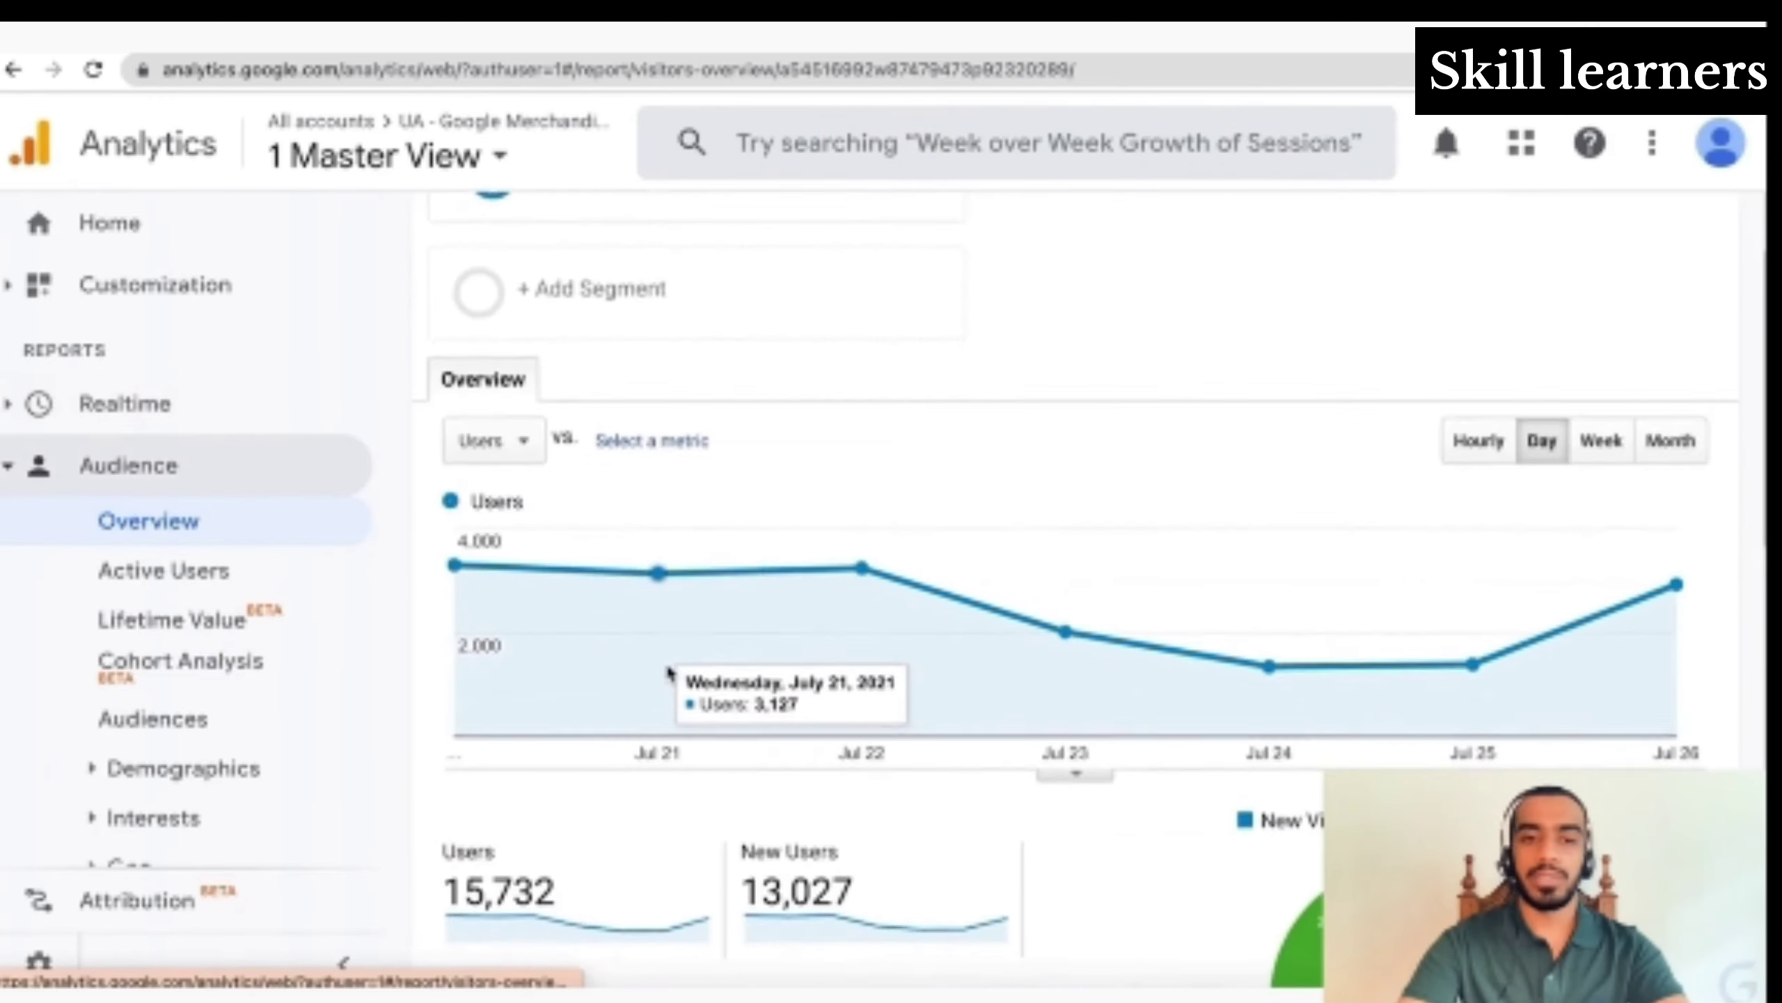
{"action": "scroll", "coordinate": [669, 672], "scroll_direction": "up", "scroll_amount": 3}
{"action": "scroll", "coordinate": [668, 674], "scroll_direction": "down", "scroll_amount": 3}
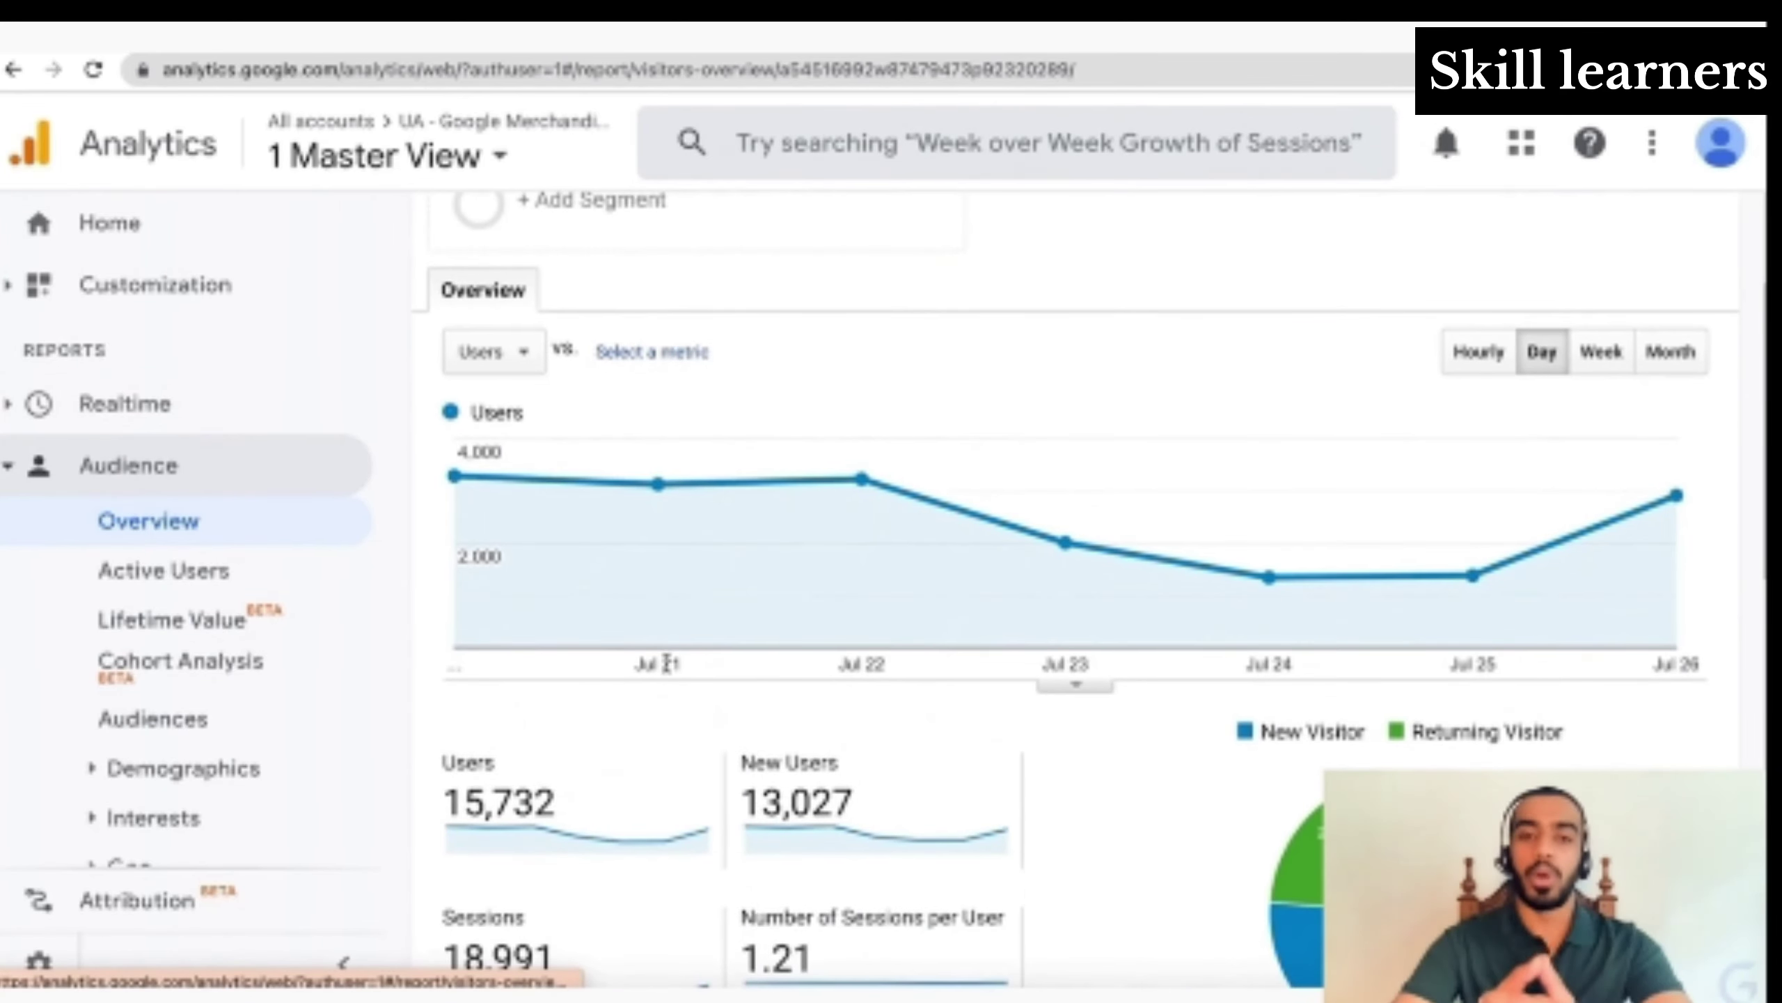
{"action": "scroll", "coordinate": [665, 662], "scroll_direction": "down", "scroll_amount": 3}
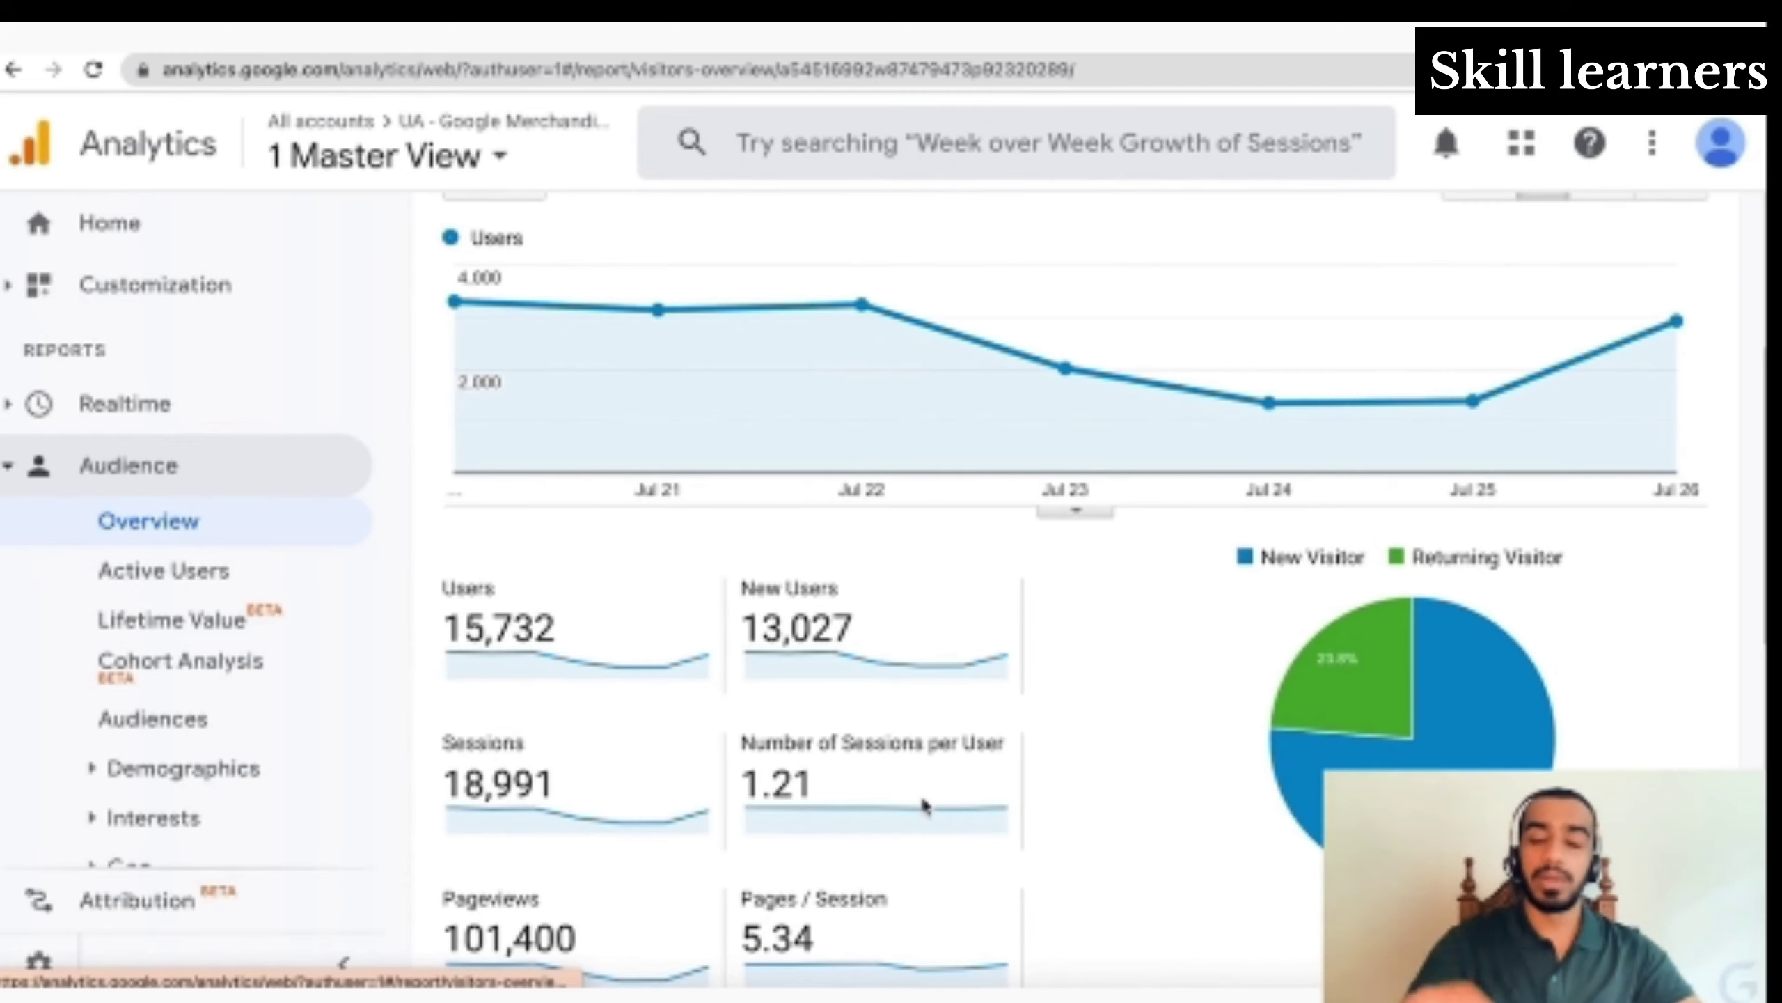
{"action": "scroll", "coordinate": [923, 805], "scroll_direction": "up", "scroll_amount": 2}
{"action": "scroll", "coordinate": [923, 805], "scroll_direction": "up", "scroll_amount": 3}
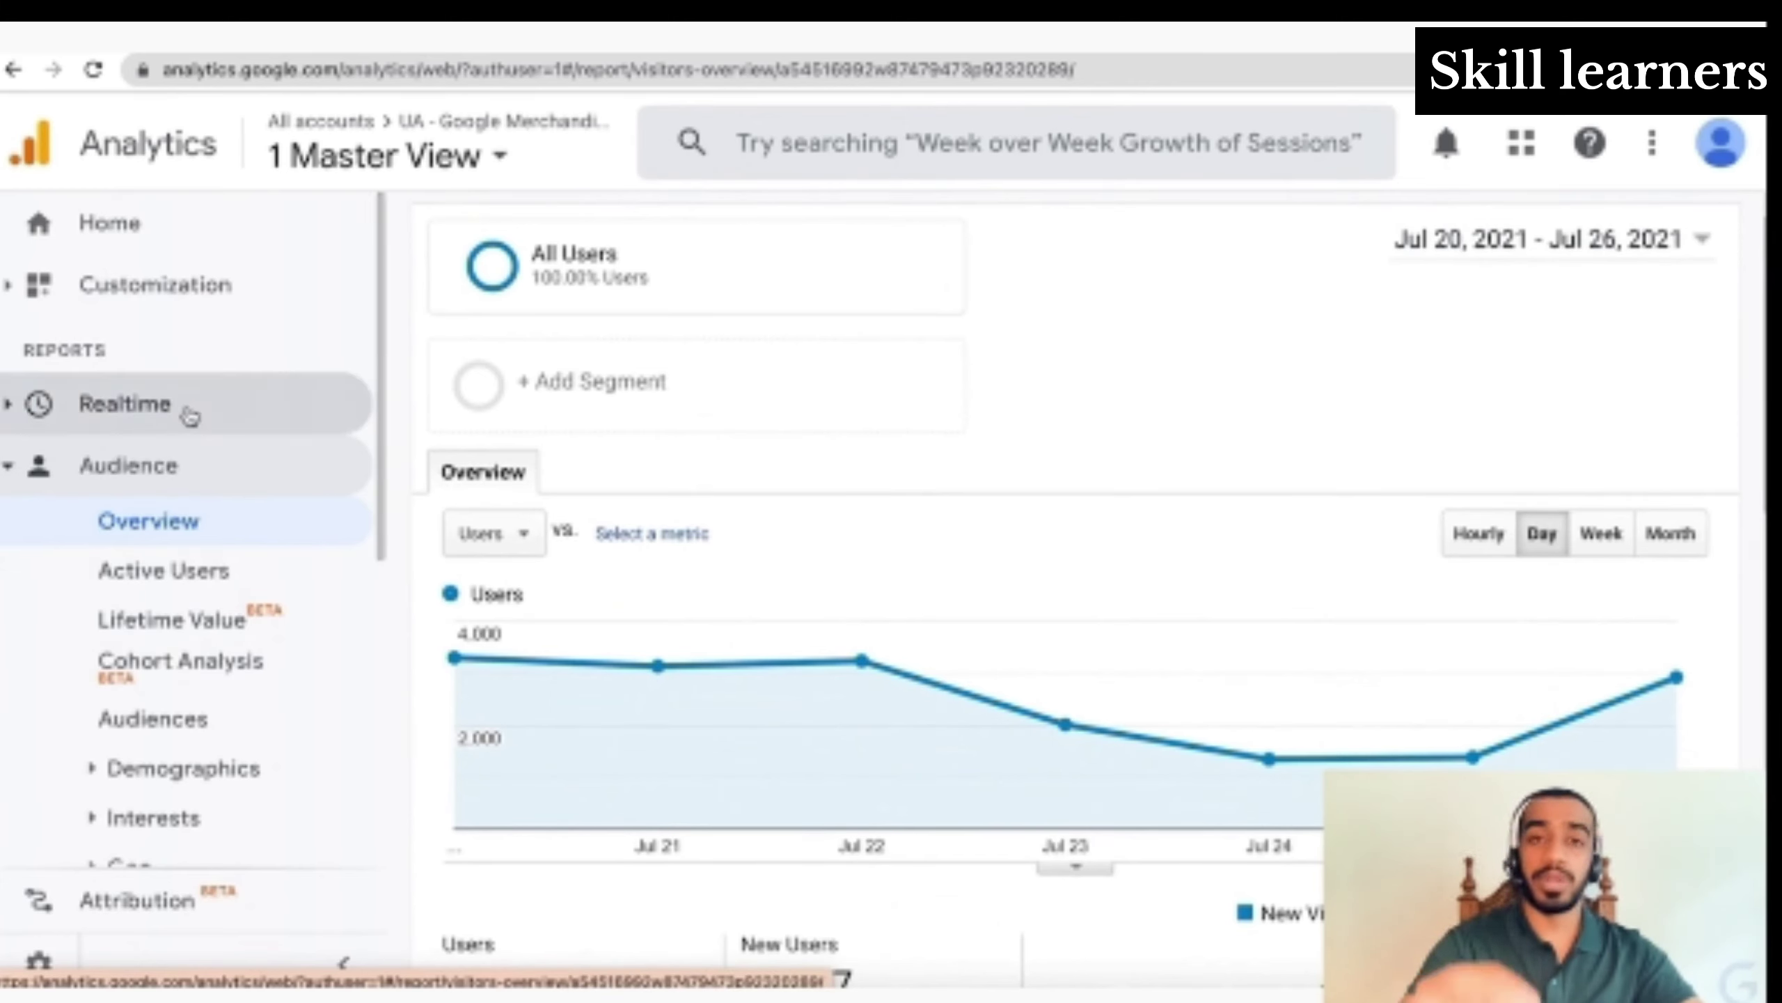
Open the Audience Overview date range settings and view the preset ranges without choosing one
{"action": "left_click", "coordinate": [1476, 263]}
{"action": "left_click", "coordinate": [1521, 295]}
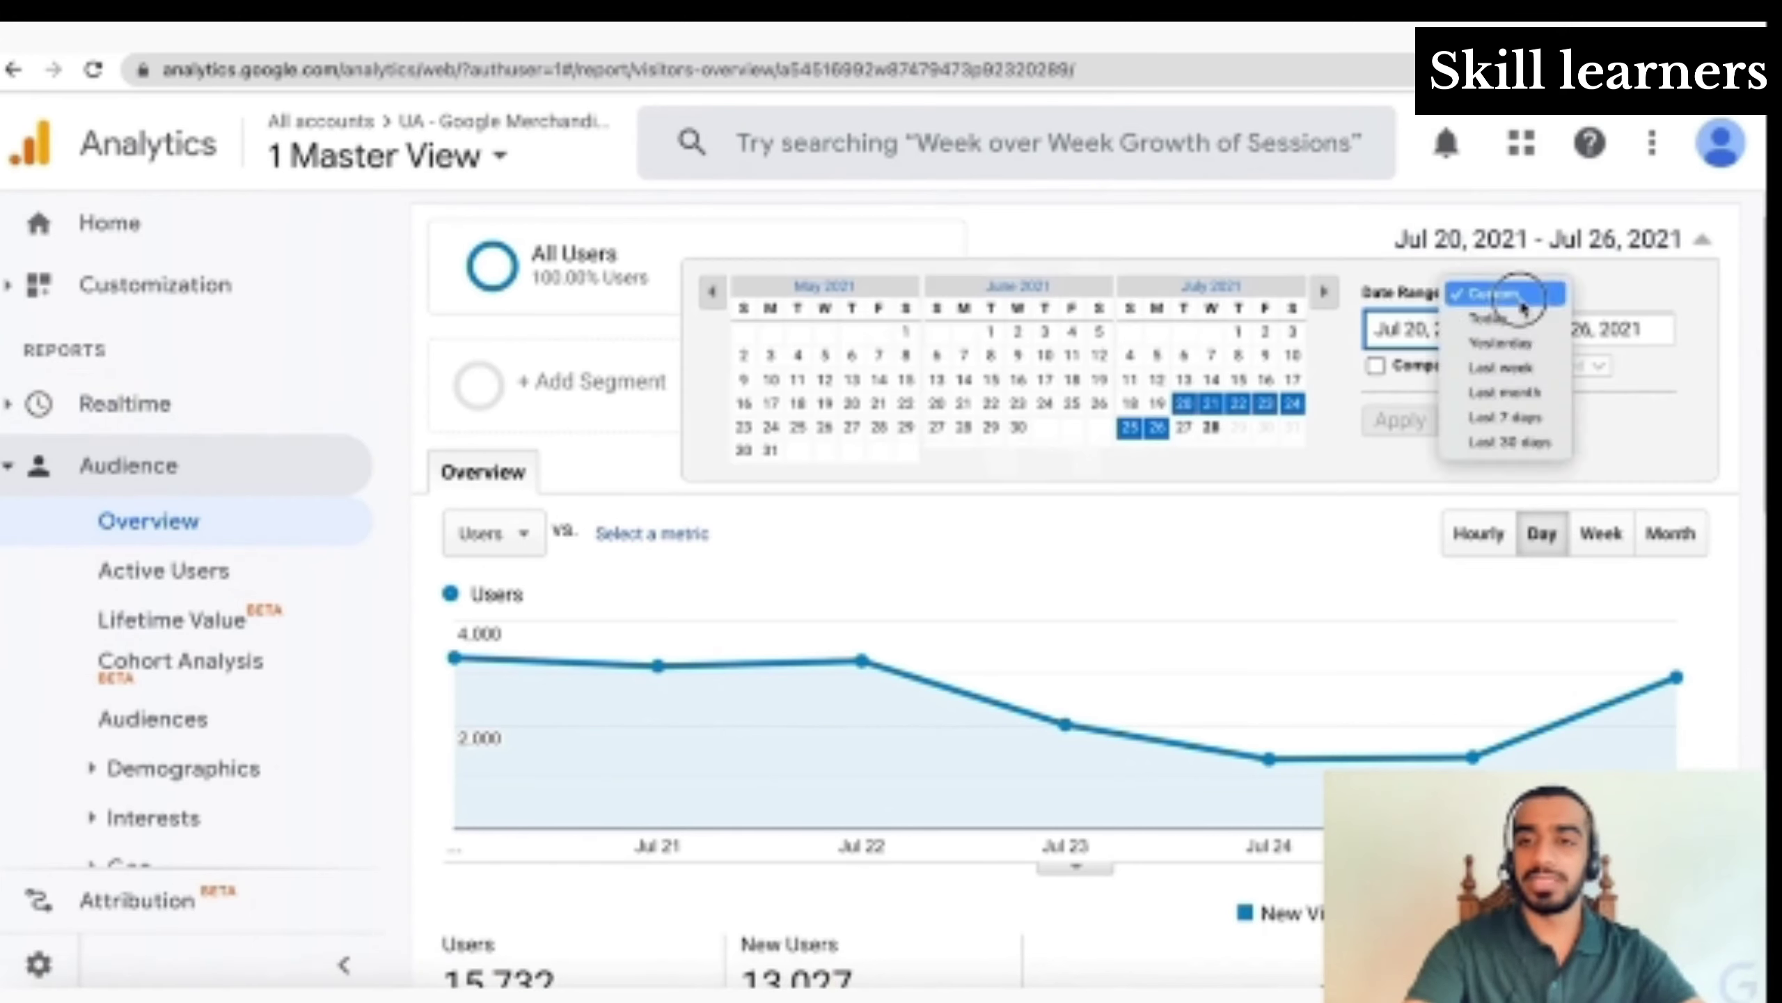
{"action": "left_click", "coordinate": [1339, 441]}
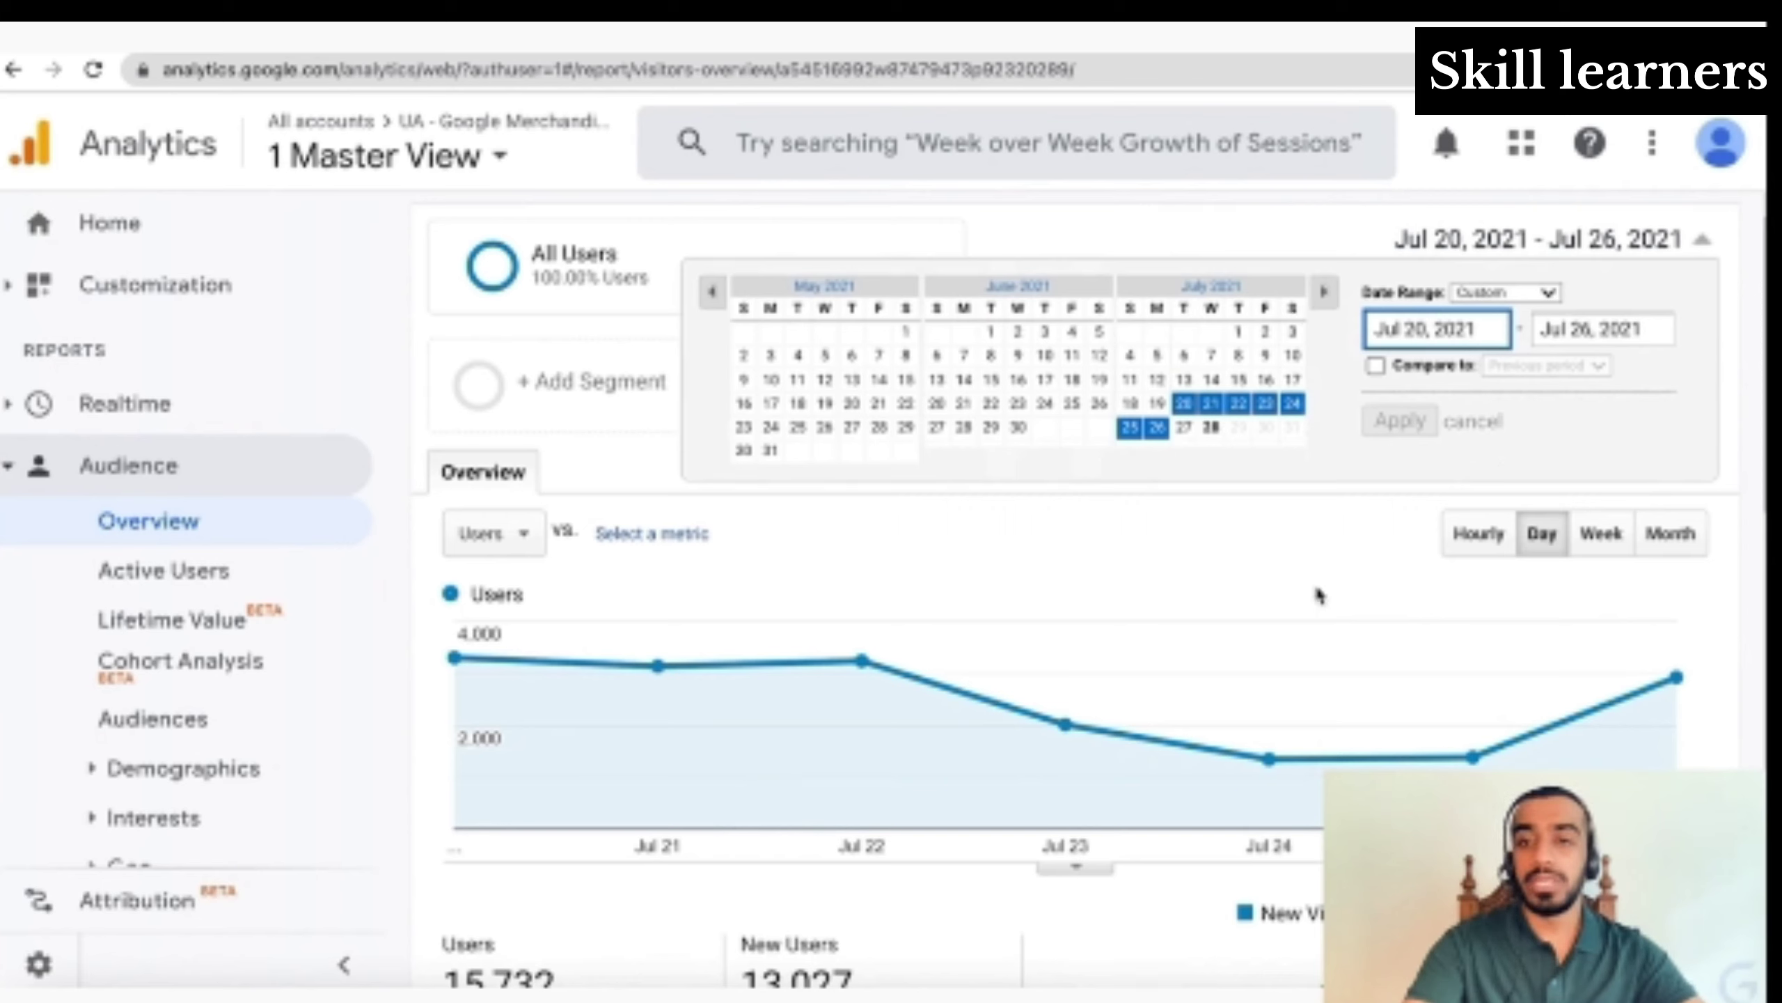
Compare the Audience Overview for Jul 20 - Jul 26, 2021 with the previous period and view both lines on the users graph
{"action": "left_click", "coordinate": [1374, 366]}
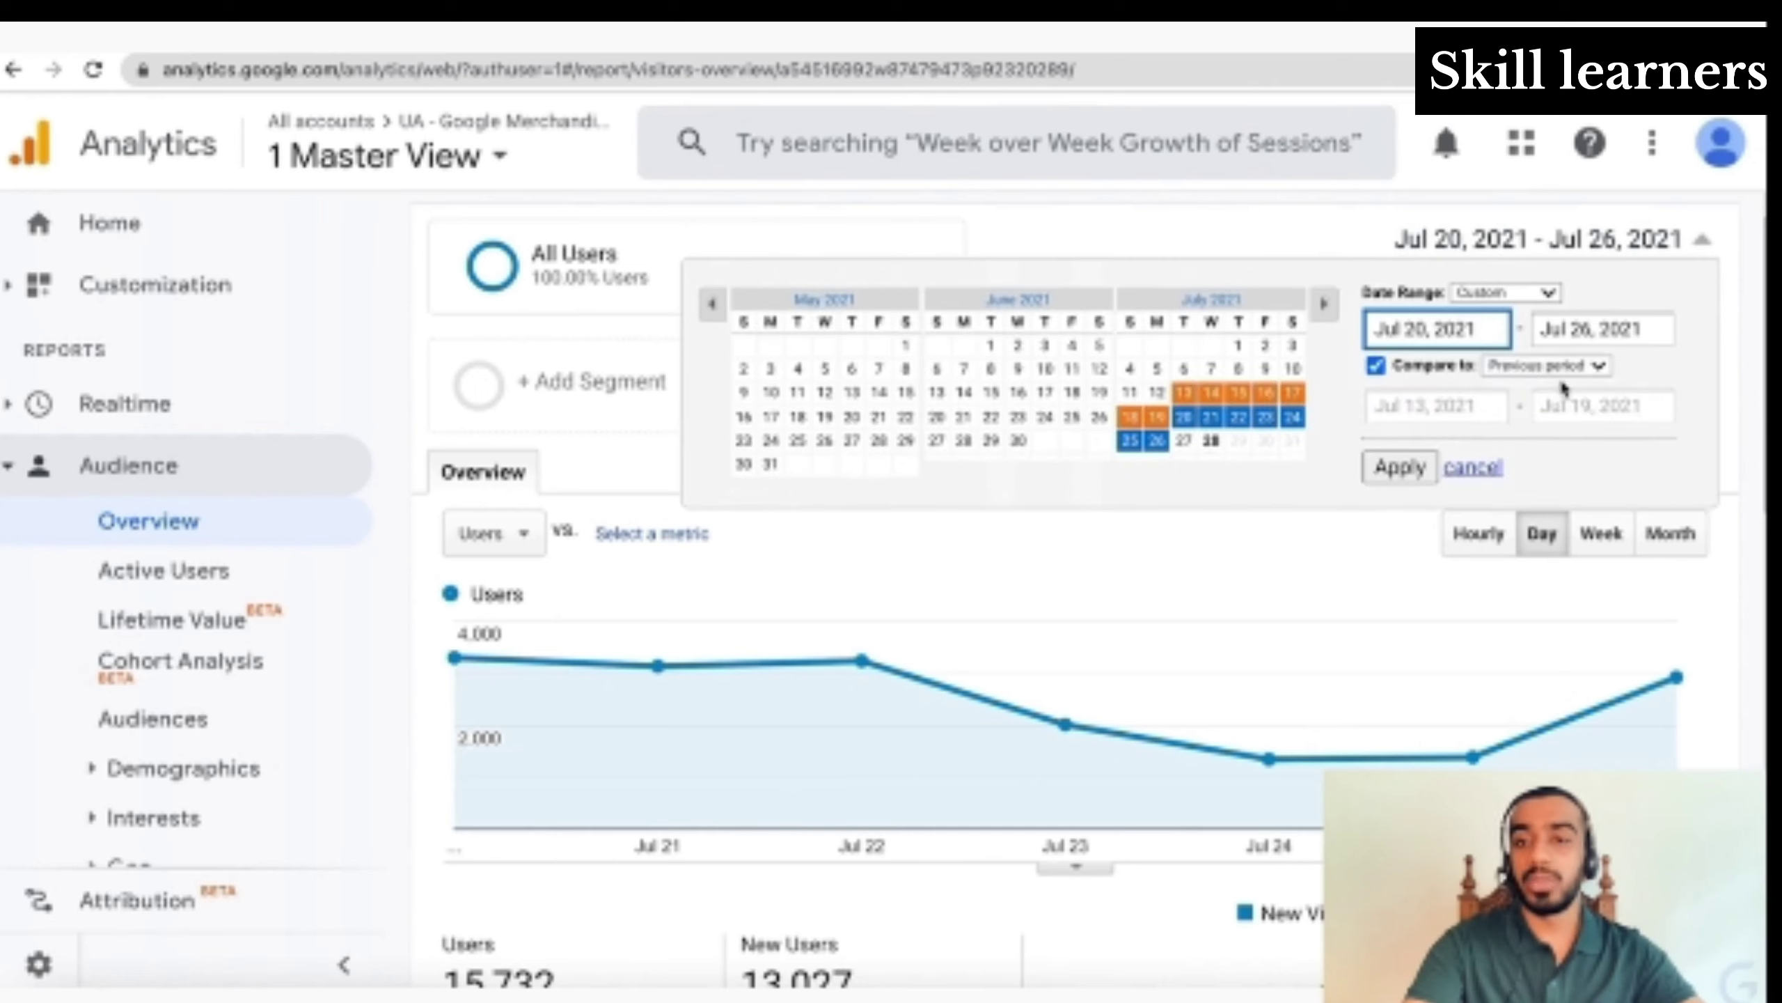
{"action": "left_click", "coordinate": [1399, 467]}
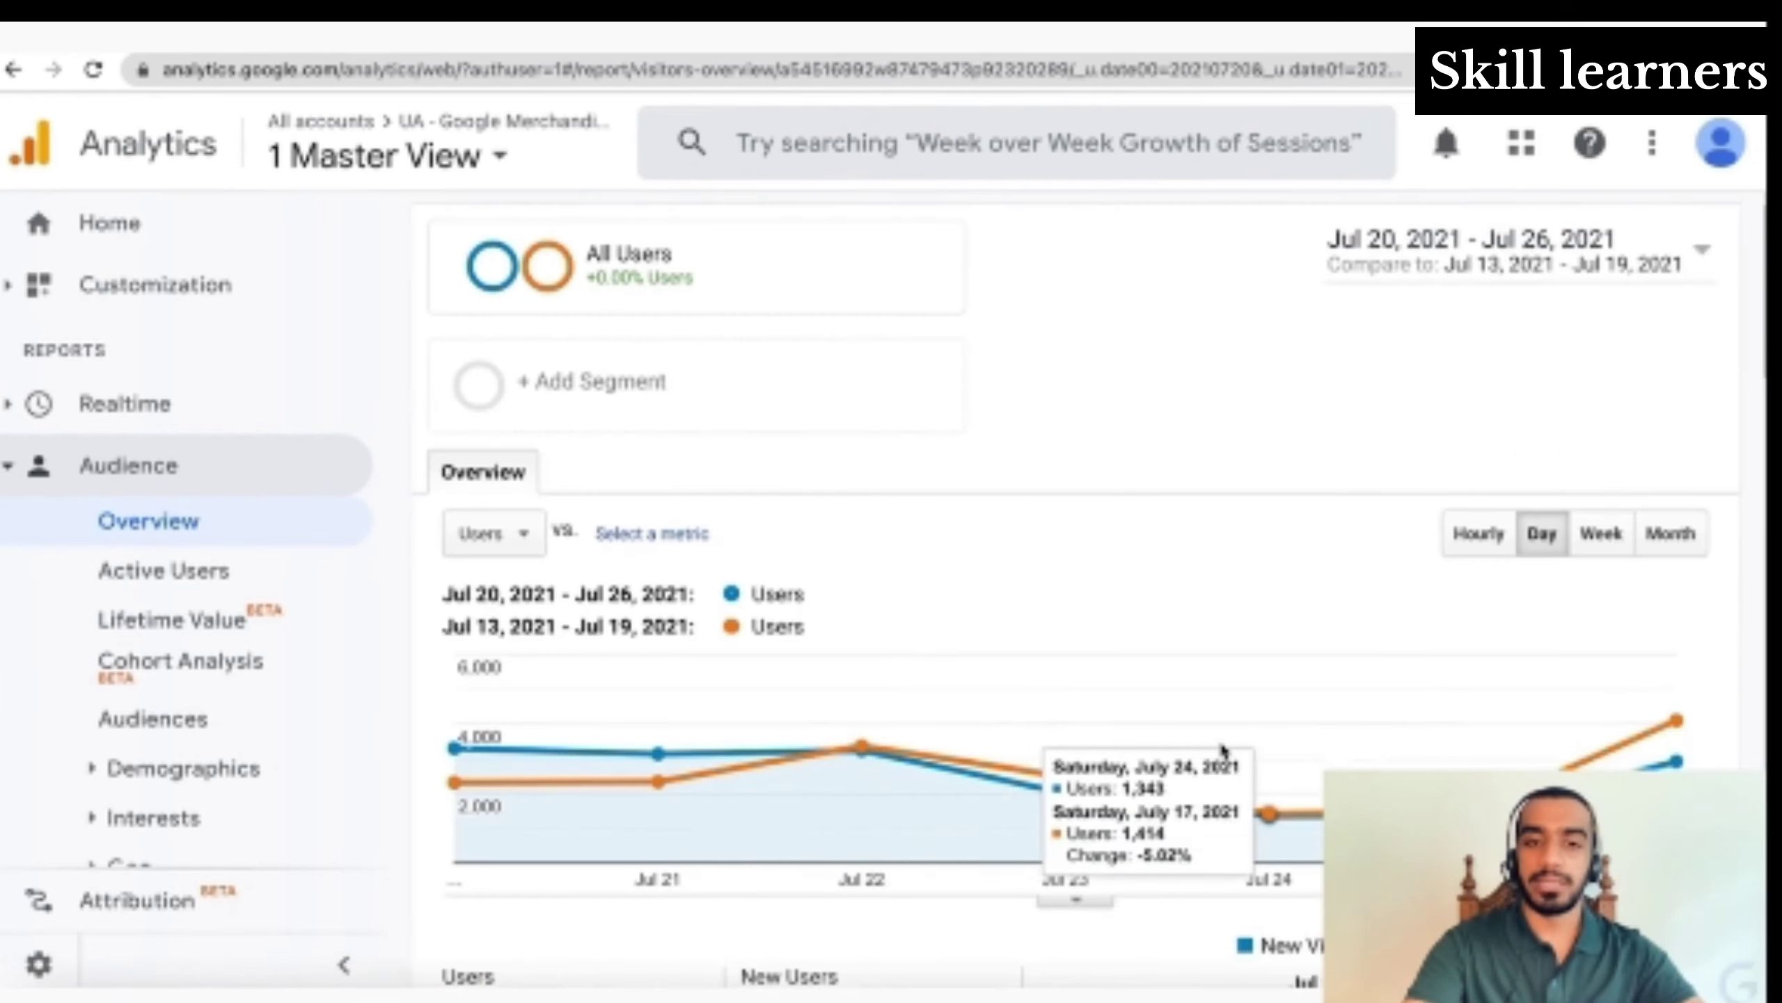
{"action": "scroll", "coordinate": [1218, 755], "scroll_direction": "down", "scroll_amount": 2}
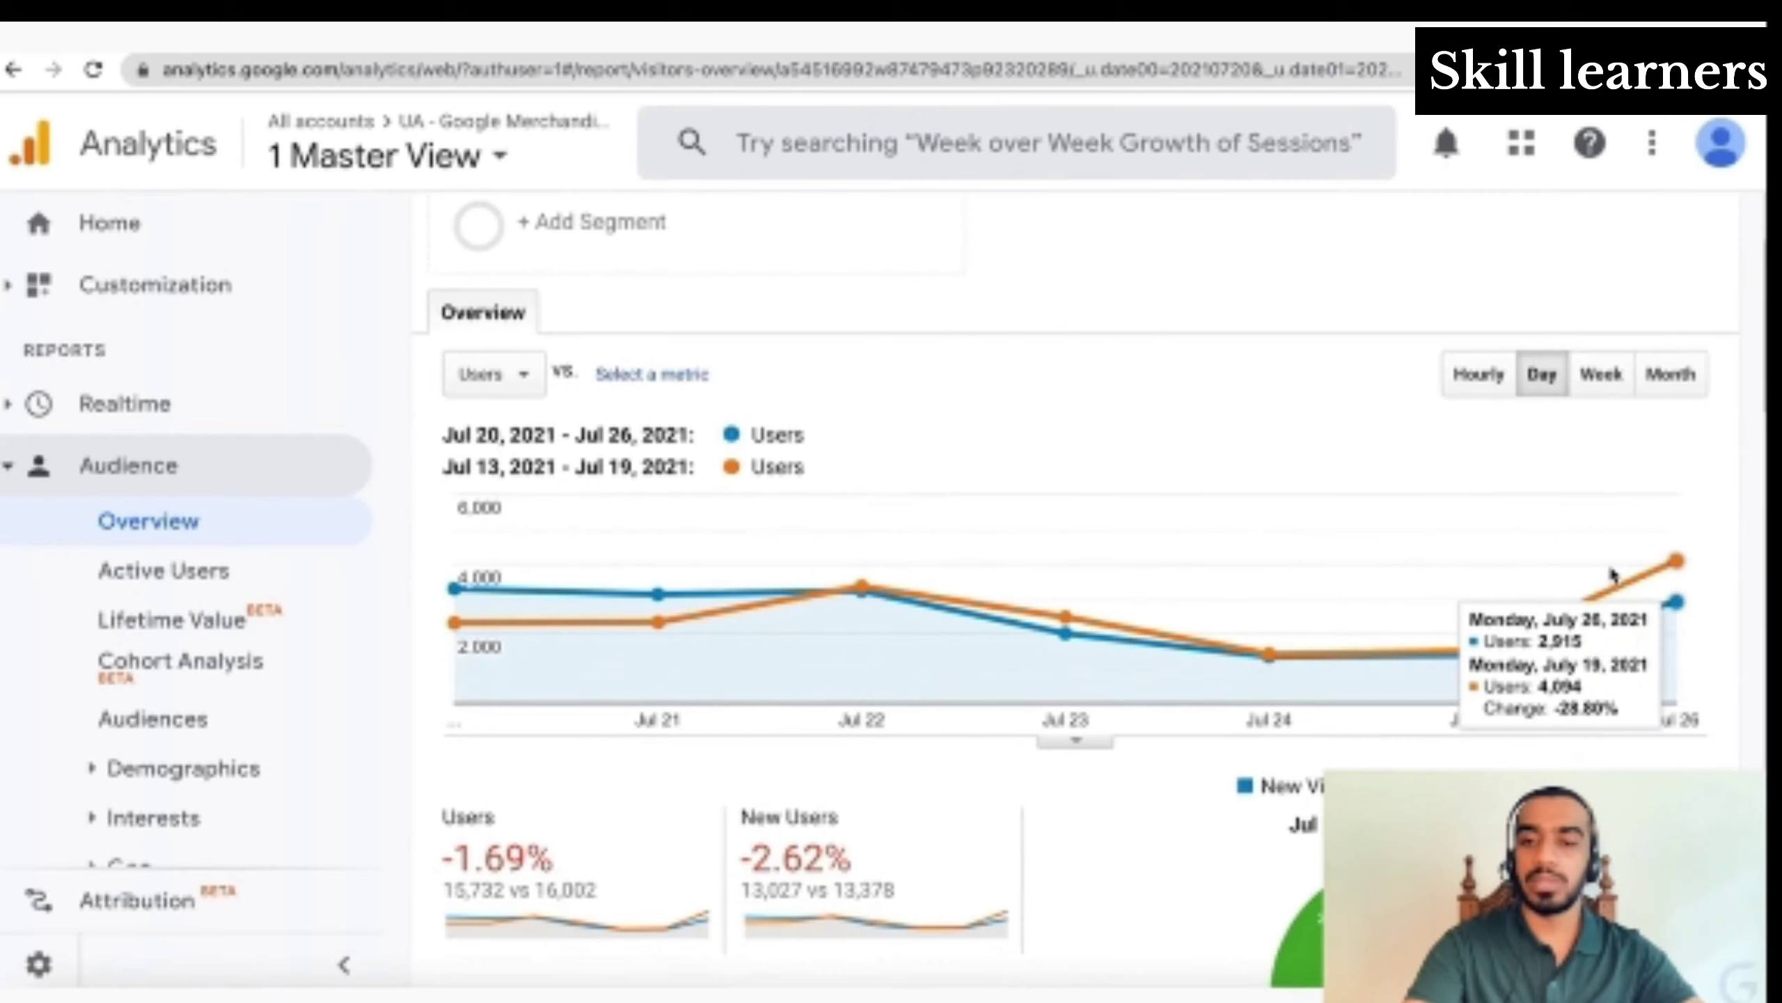
Review the percentage changes in the summary metrics and the new versus returning visitor charts for both periods
{"action": "scroll", "coordinate": [1613, 575], "scroll_direction": "down", "scroll_amount": 3}
{"action": "scroll", "coordinate": [1612, 574], "scroll_direction": "down", "scroll_amount": 4}
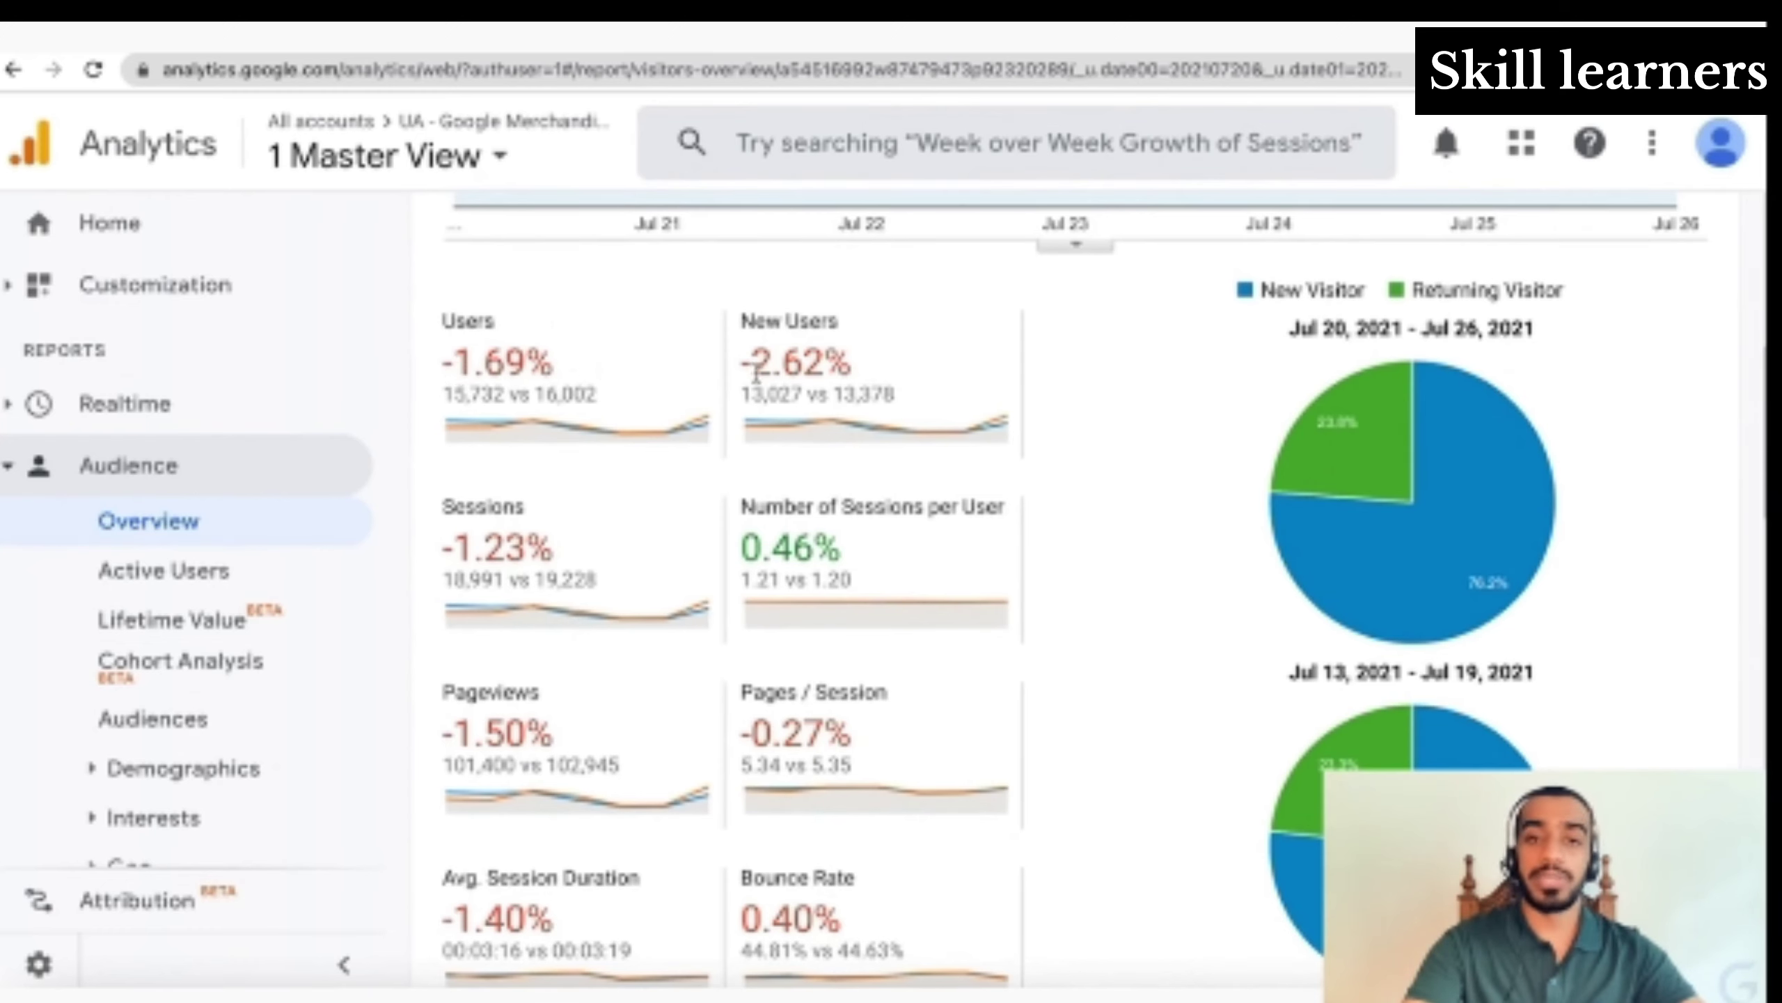
{"action": "scroll", "coordinate": [782, 380], "scroll_direction": "down", "scroll_amount": 1}
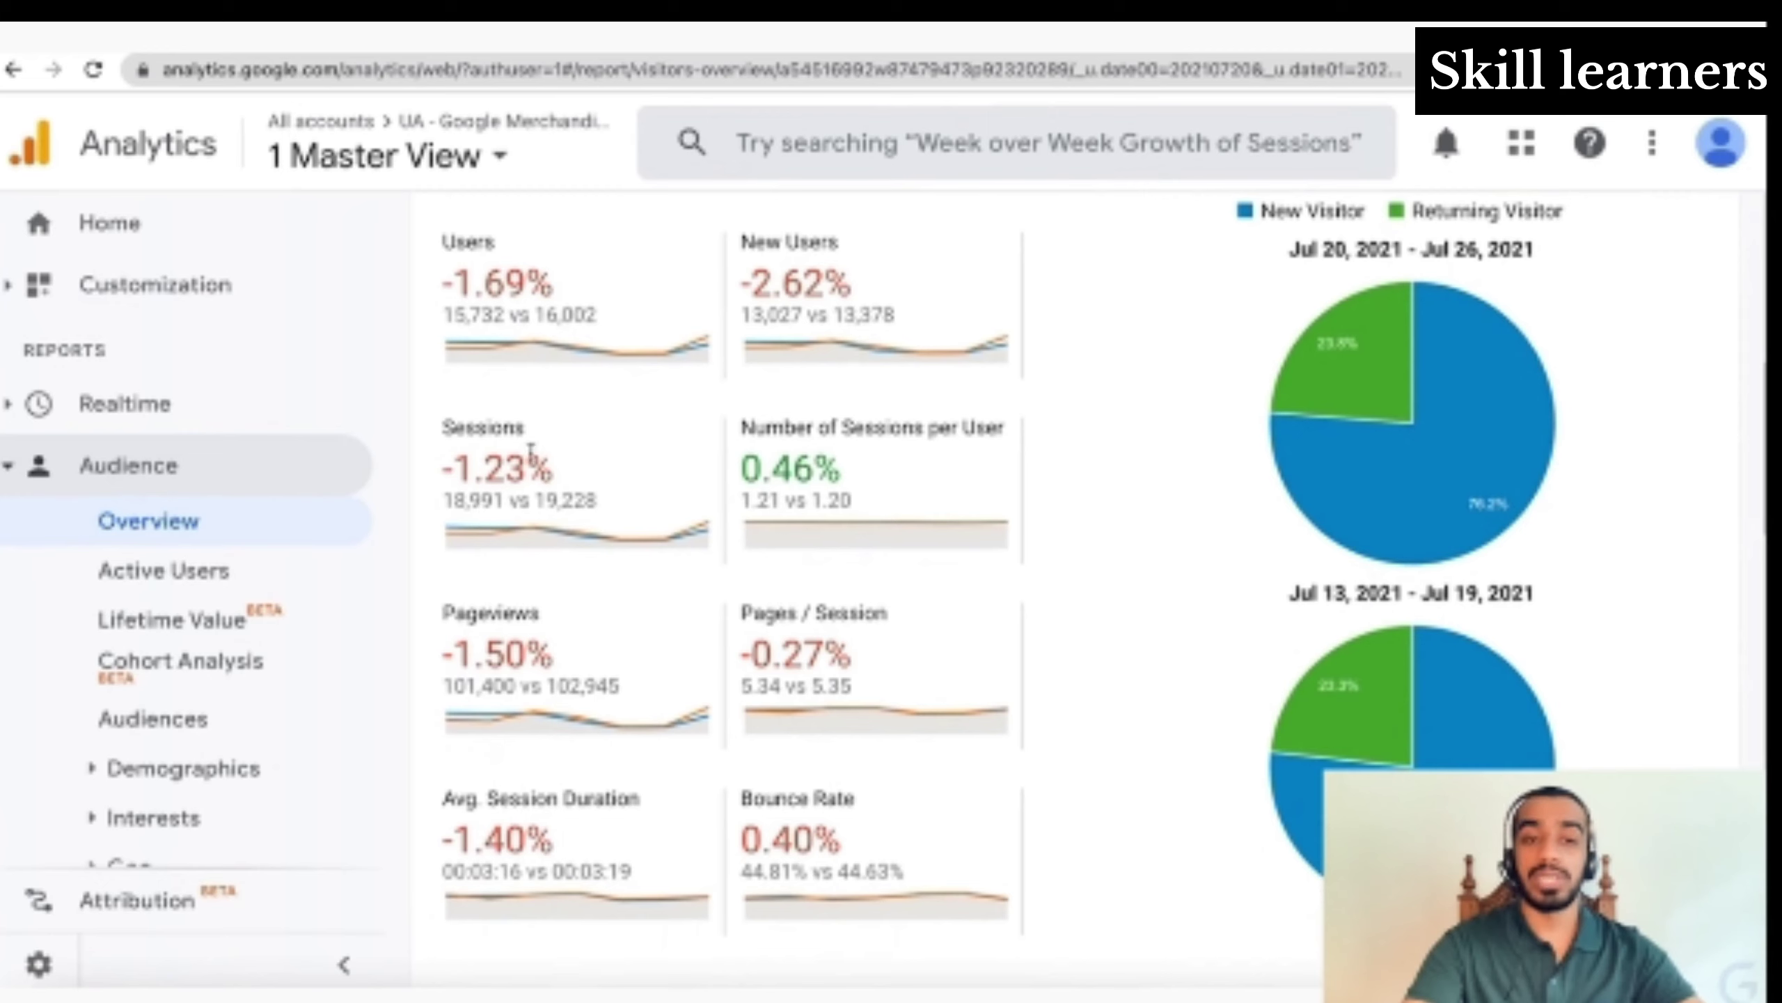
{"action": "scroll", "coordinate": [648, 489], "scroll_direction": "down", "scroll_amount": 1}
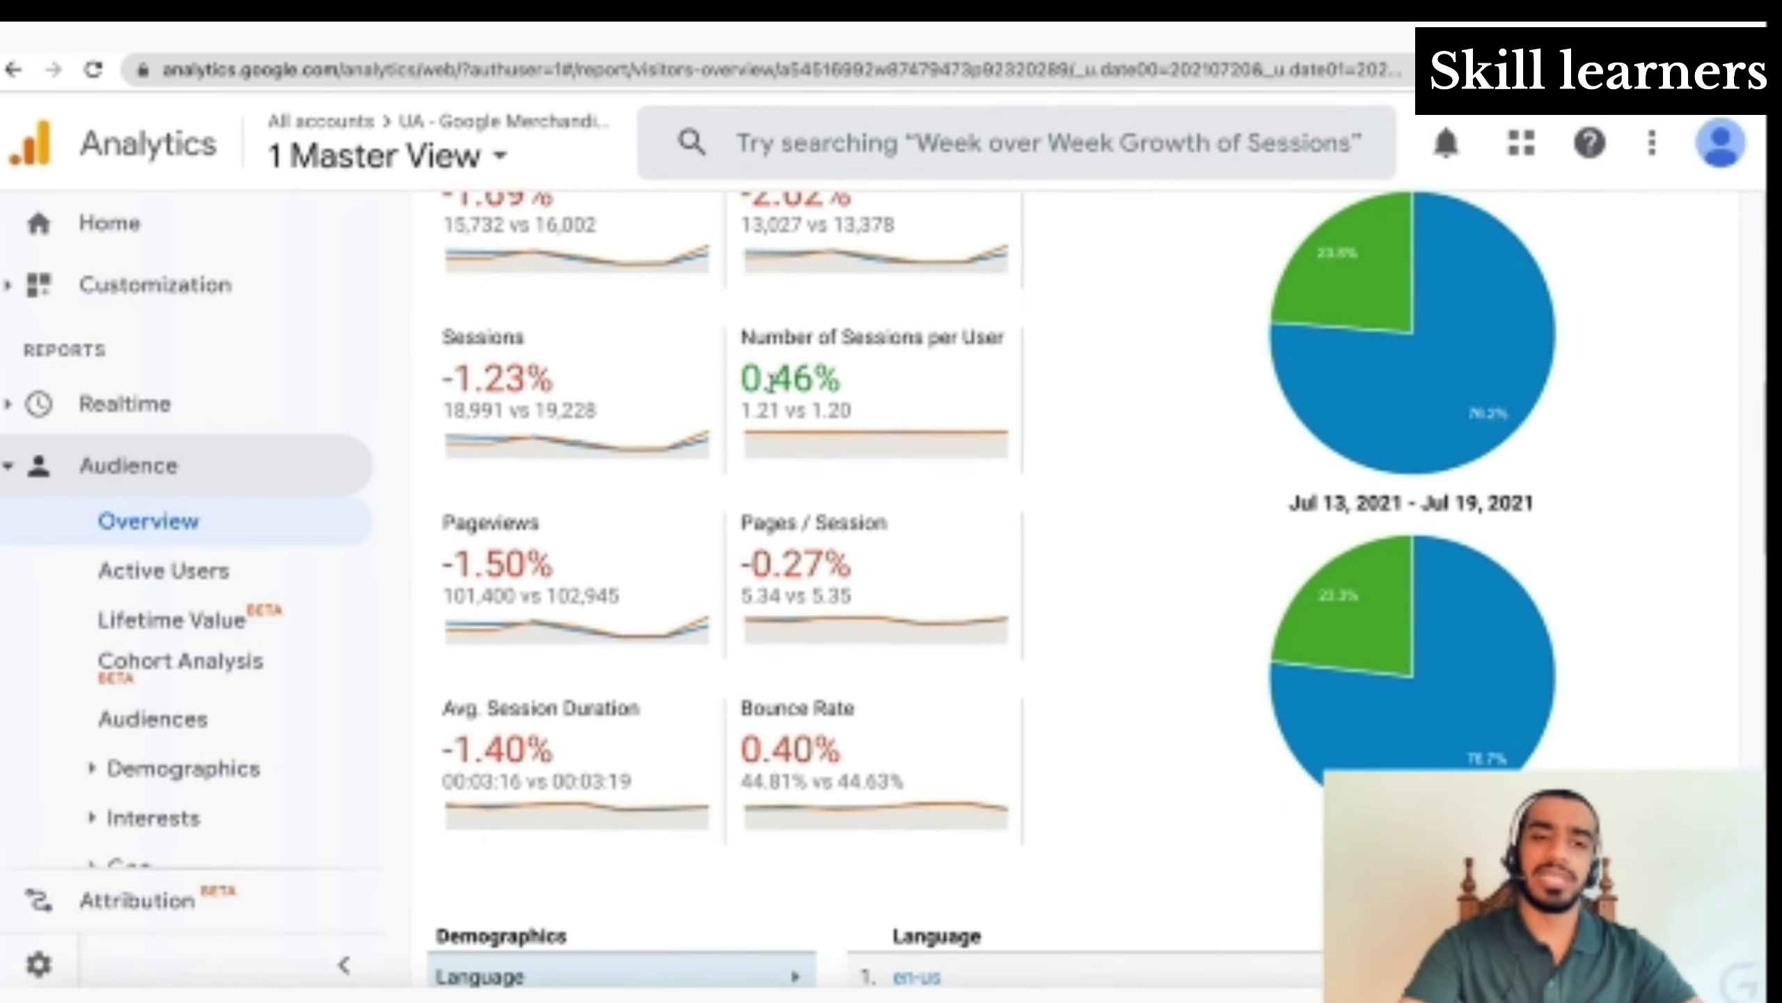
{"action": "scroll", "coordinate": [771, 383], "scroll_direction": "down", "scroll_amount": 1}
{"action": "scroll", "coordinate": [771, 383], "scroll_direction": "down", "scroll_amount": 1}
{"action": "scroll", "coordinate": [771, 387], "scroll_direction": "down", "scroll_amount": 3}
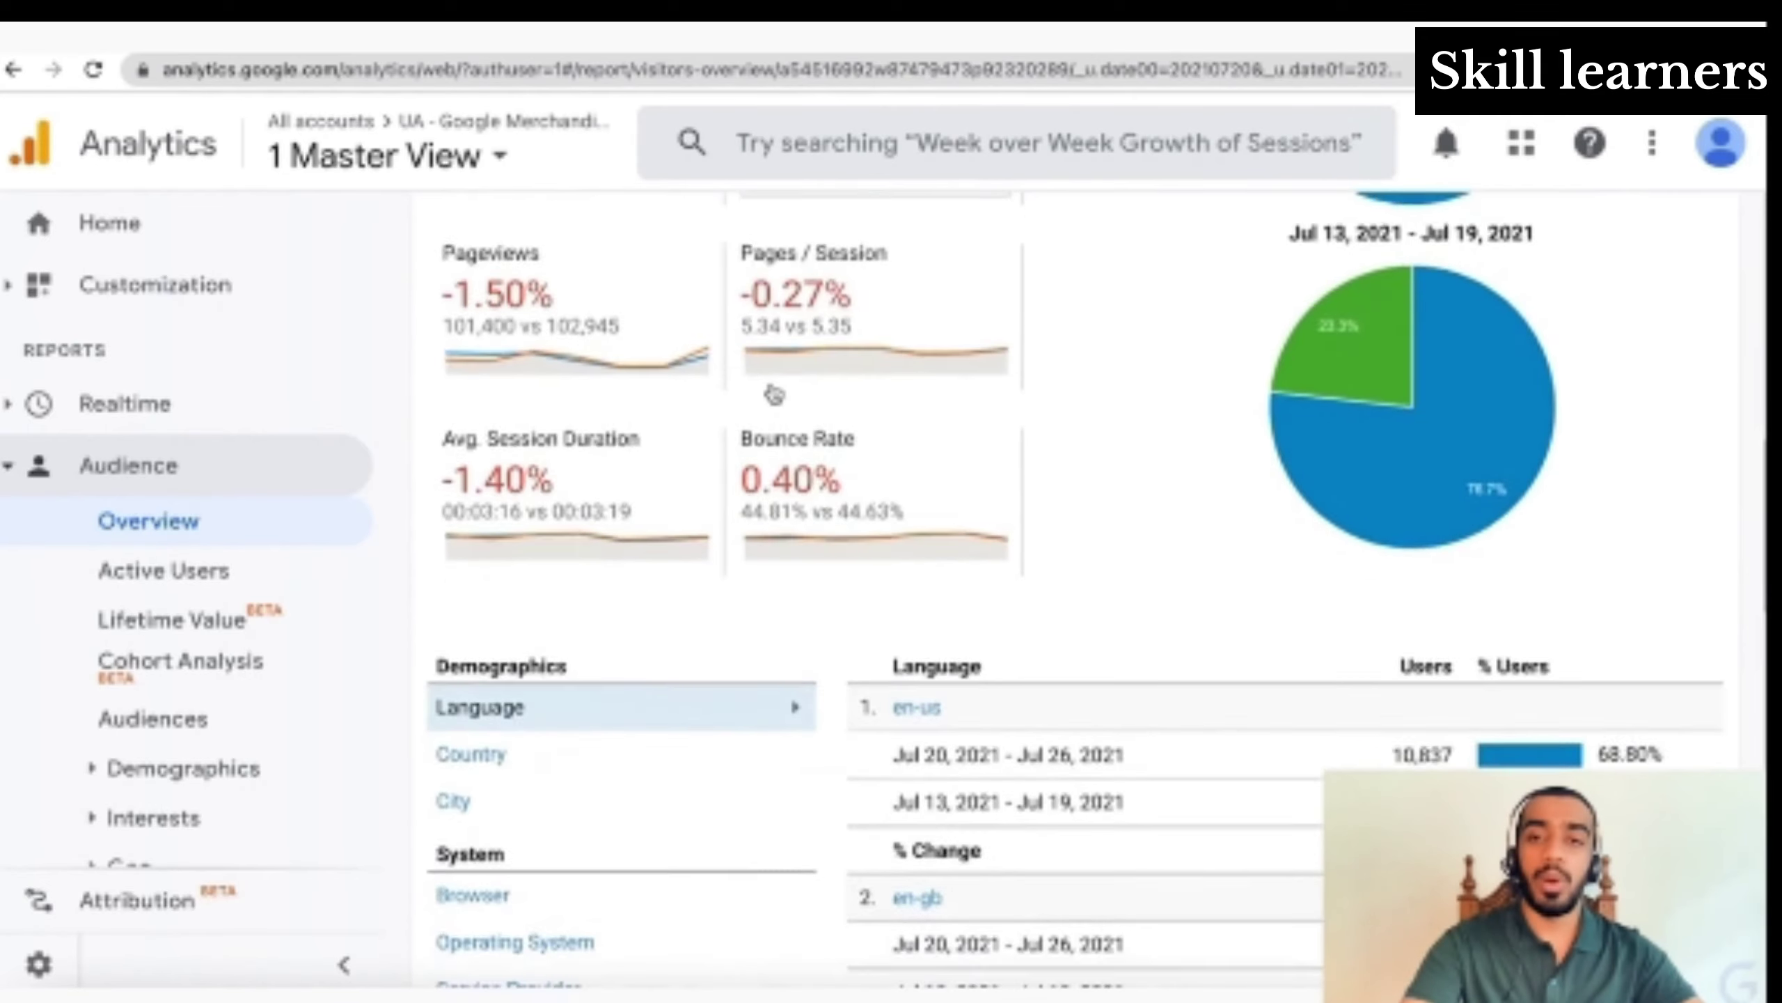
{"action": "scroll", "coordinate": [772, 386], "scroll_direction": "up", "scroll_amount": 4}
{"action": "scroll", "coordinate": [772, 385], "scroll_direction": "down", "scroll_amount": 2}
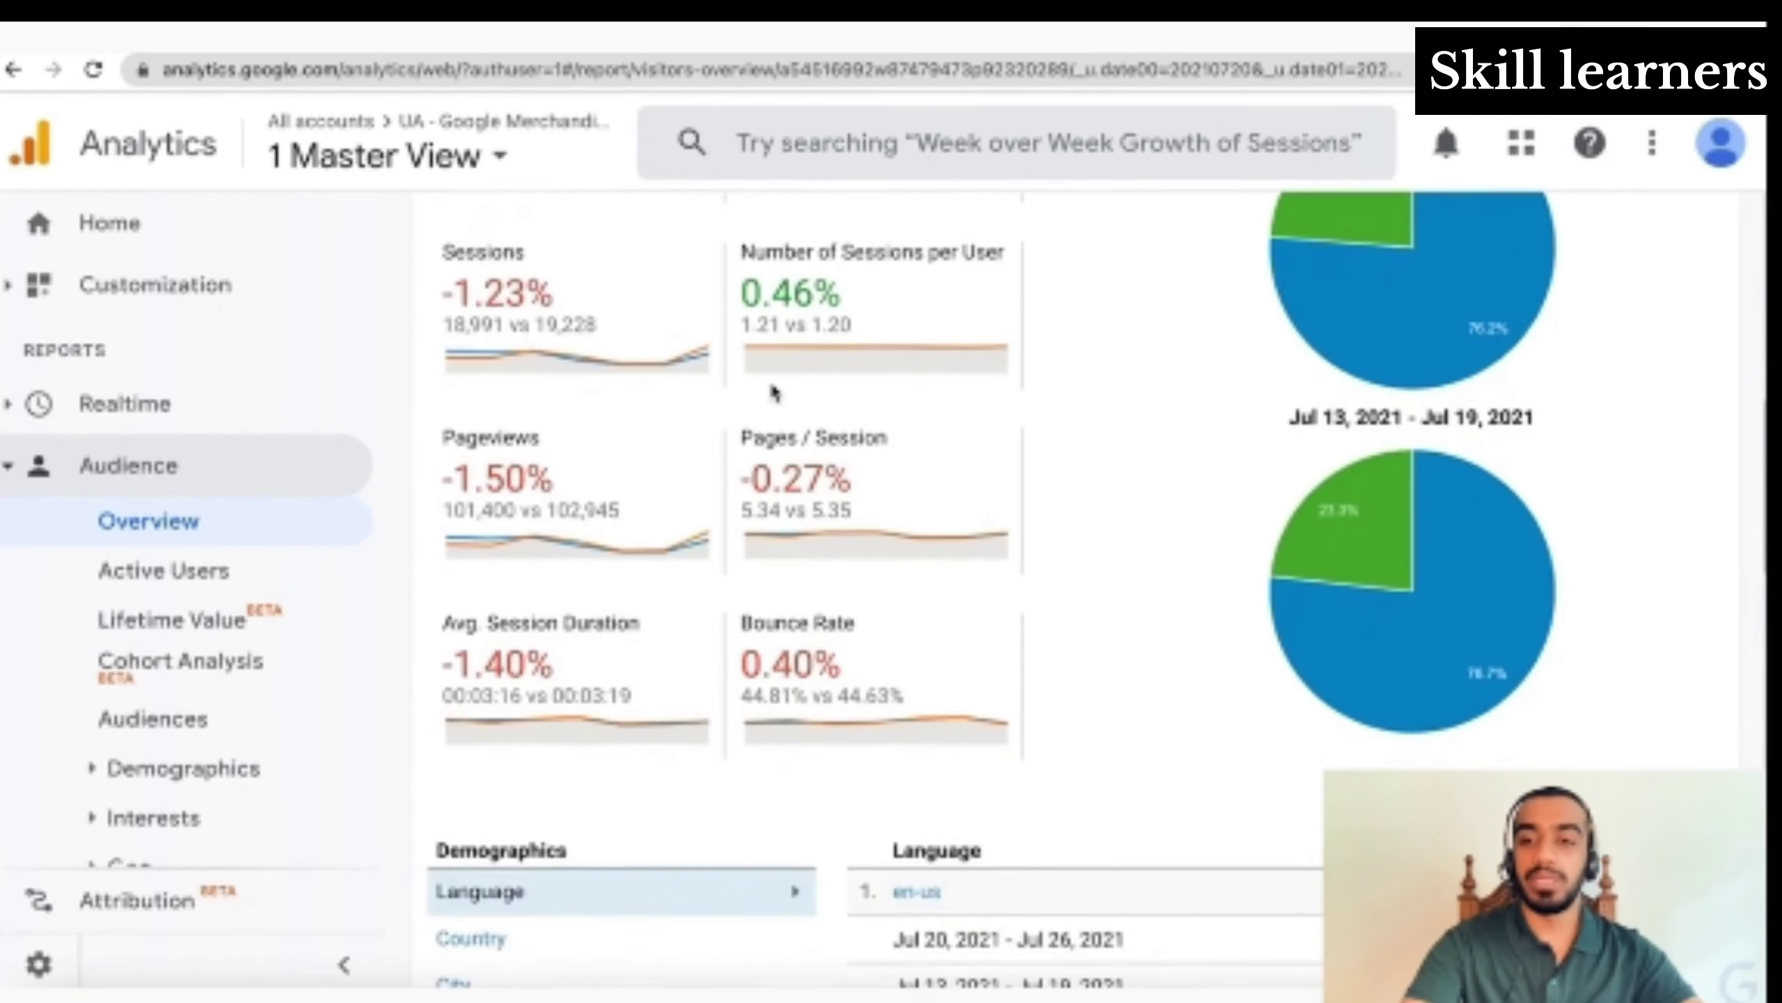
{"action": "scroll", "coordinate": [773, 386], "scroll_direction": "up", "scroll_amount": 5}
{"action": "scroll", "coordinate": [771, 389], "scroll_direction": "up", "scroll_amount": 5}
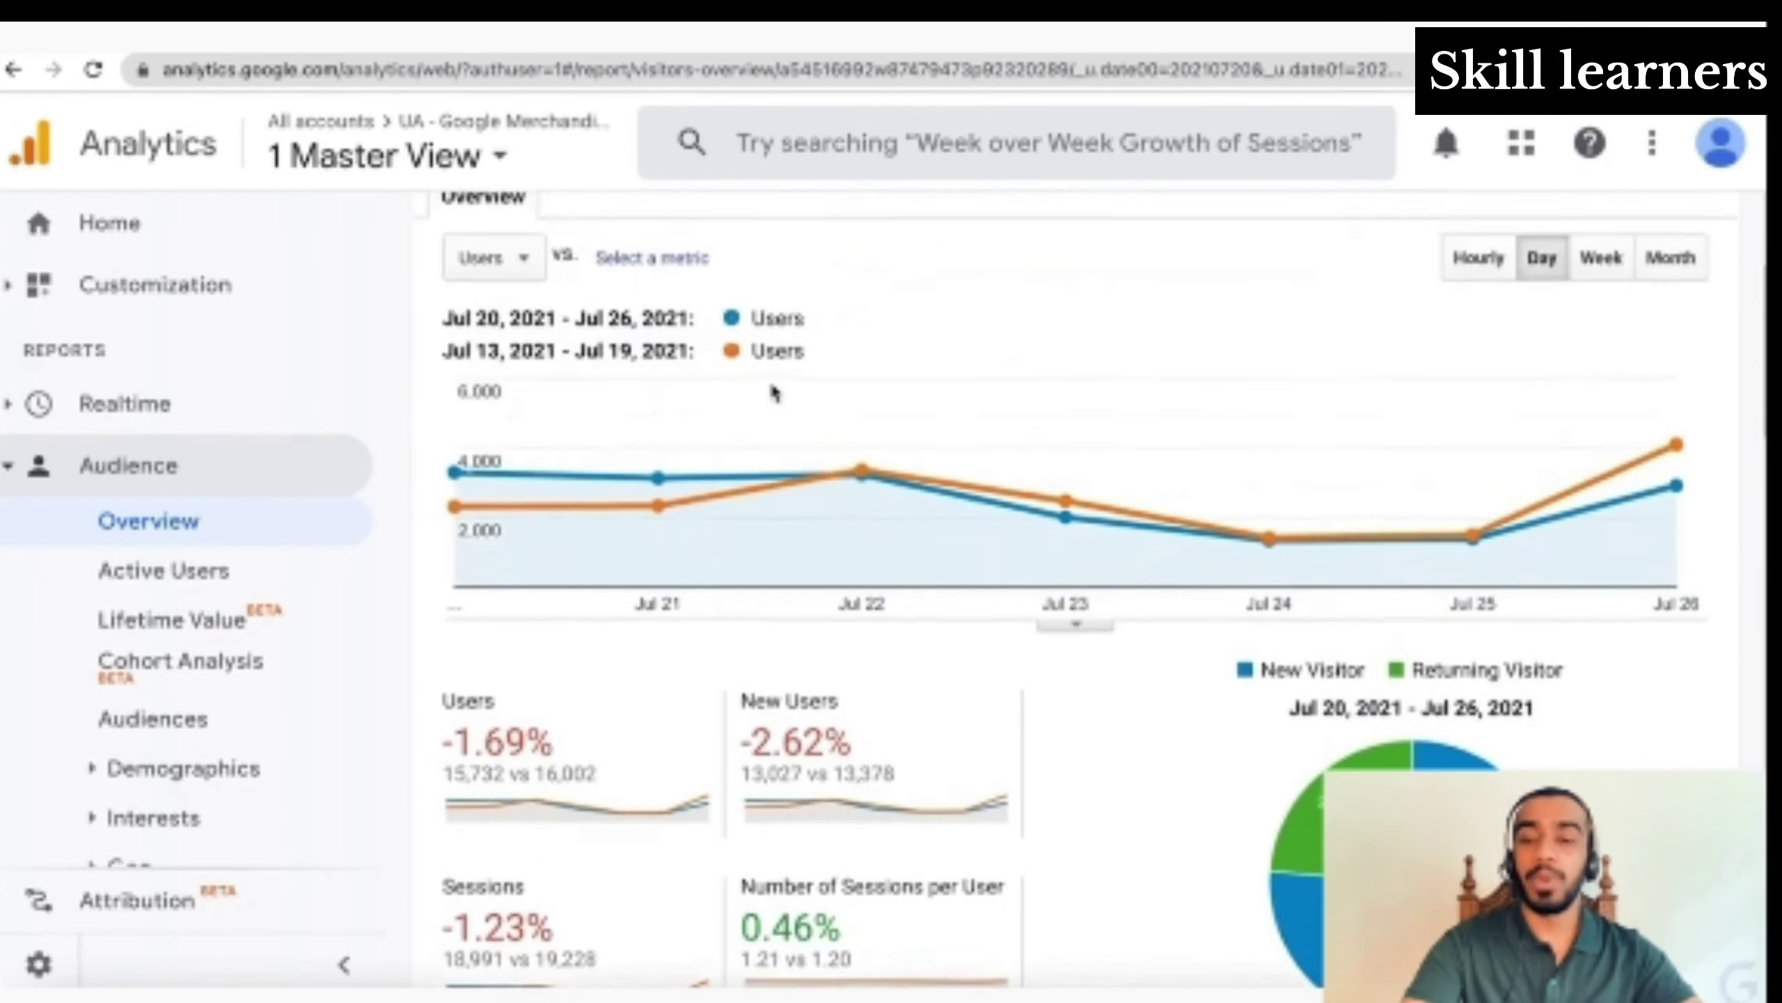
Turn off the date comparison in the Audience Overview, keeping only the Jul 20 - Jul 26, 2021 range
{"action": "left_click", "coordinate": [1416, 327]}
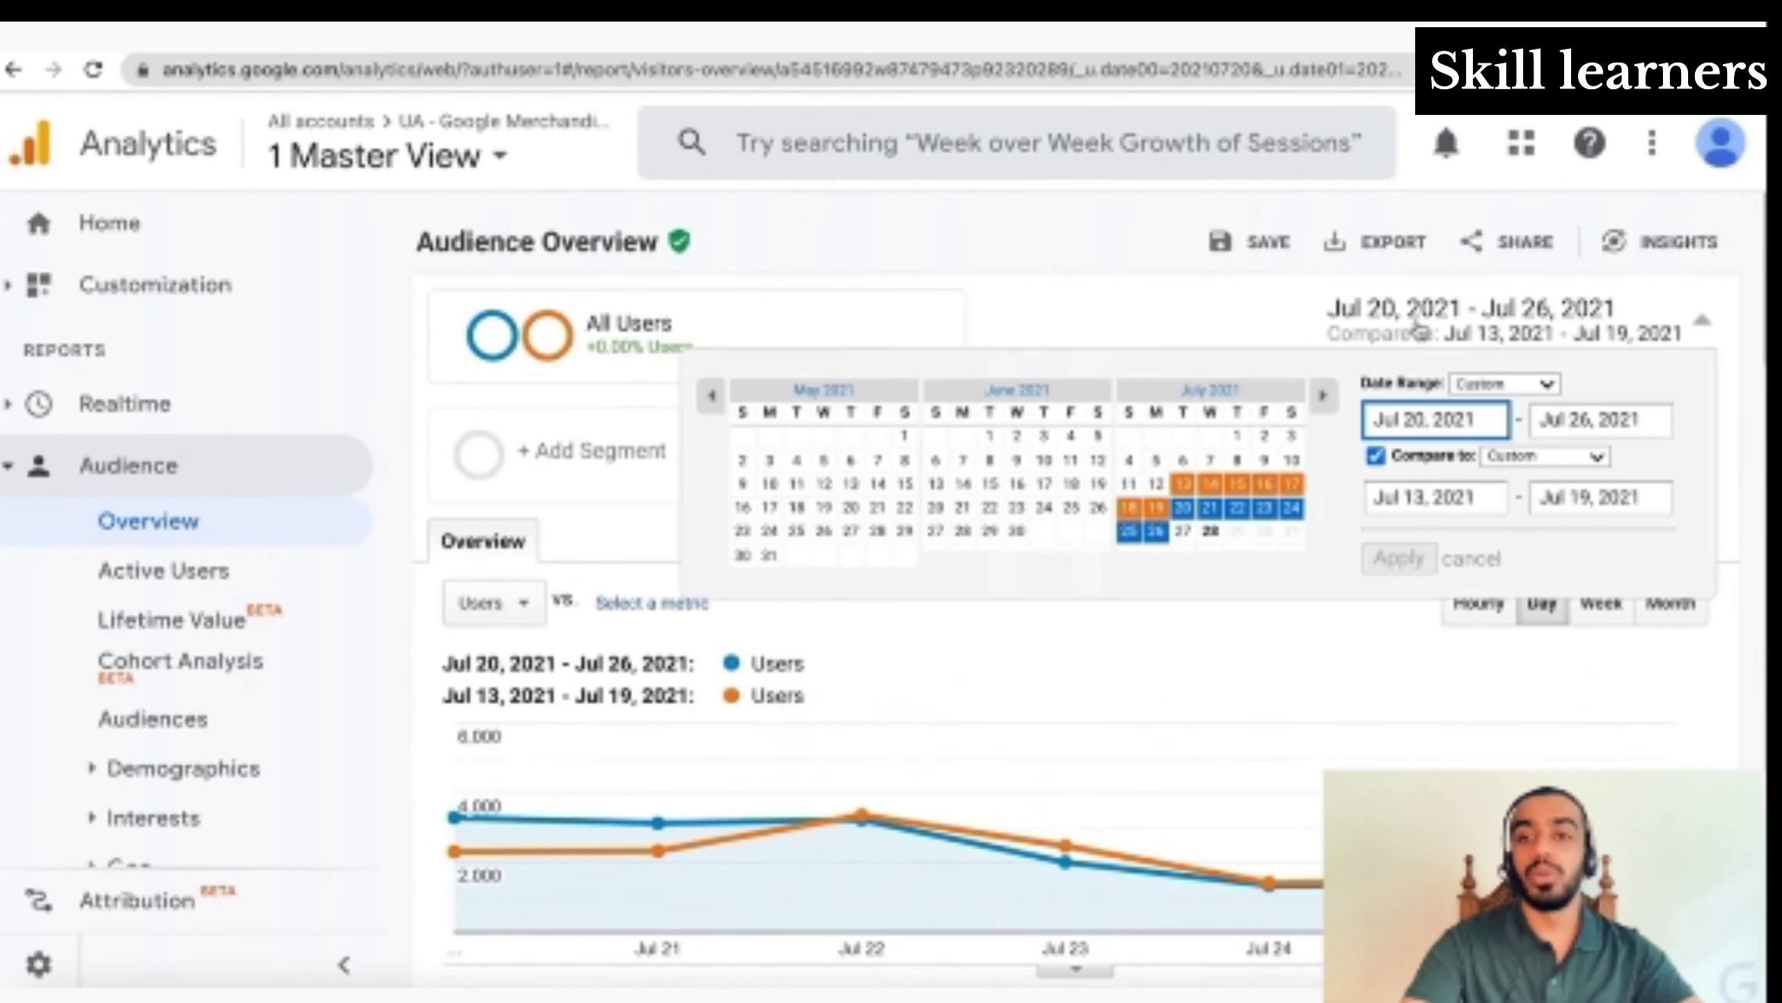
{"action": "left_click", "coordinate": [1375, 457]}
{"action": "left_click", "coordinate": [1396, 512]}
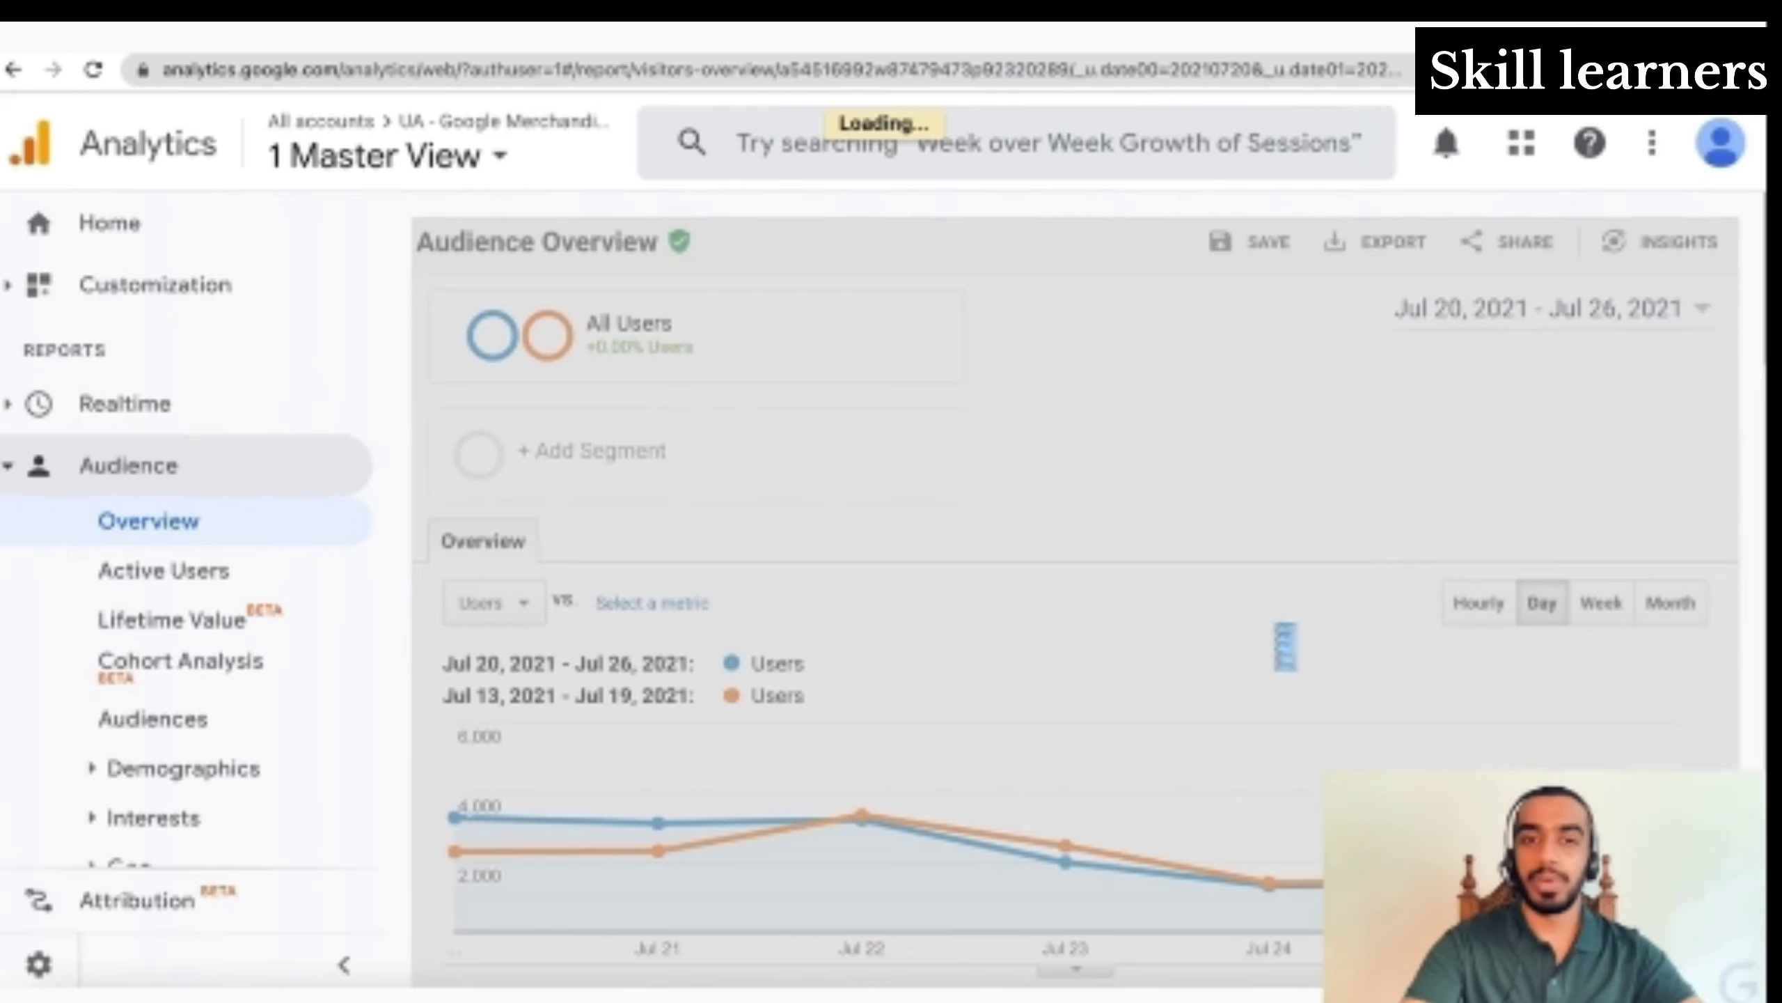
Review the Audience Overview summary metrics without comparison, including average session duration and bounce rate
{"action": "scroll", "coordinate": [1273, 624], "scroll_direction": "down", "scroll_amount": 10}
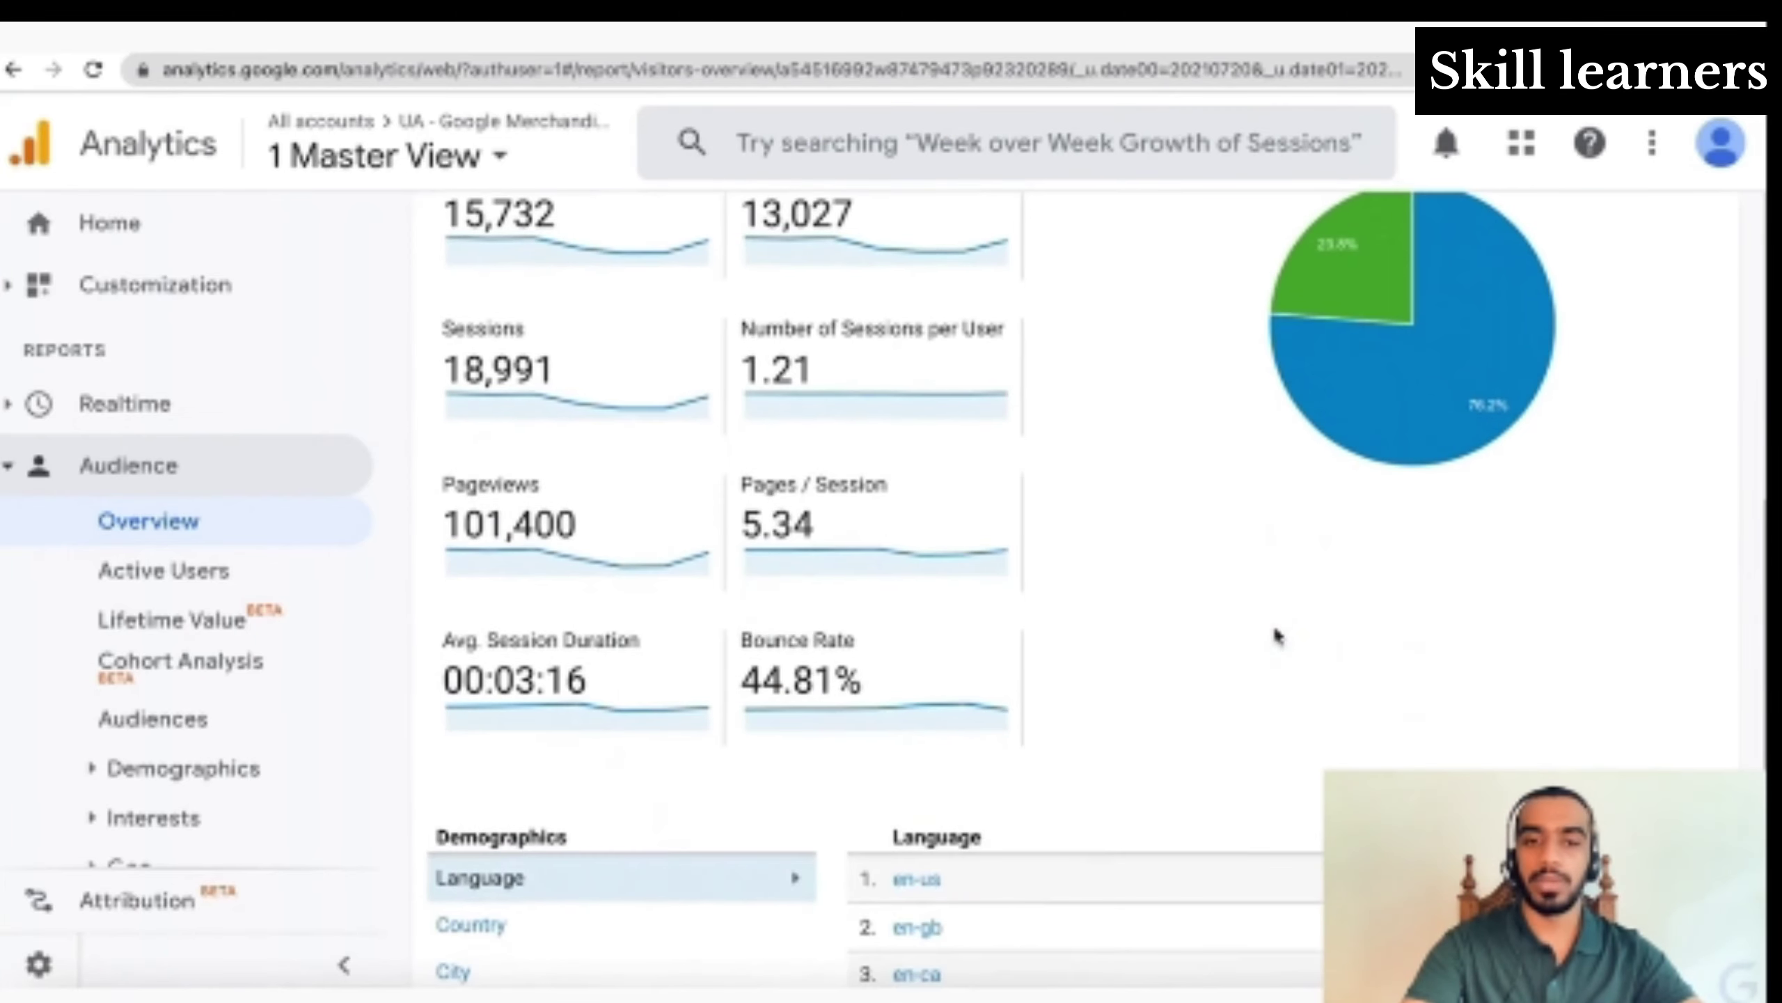
{"action": "scroll", "coordinate": [891, 691], "scroll_direction": "down", "scroll_amount": 2}
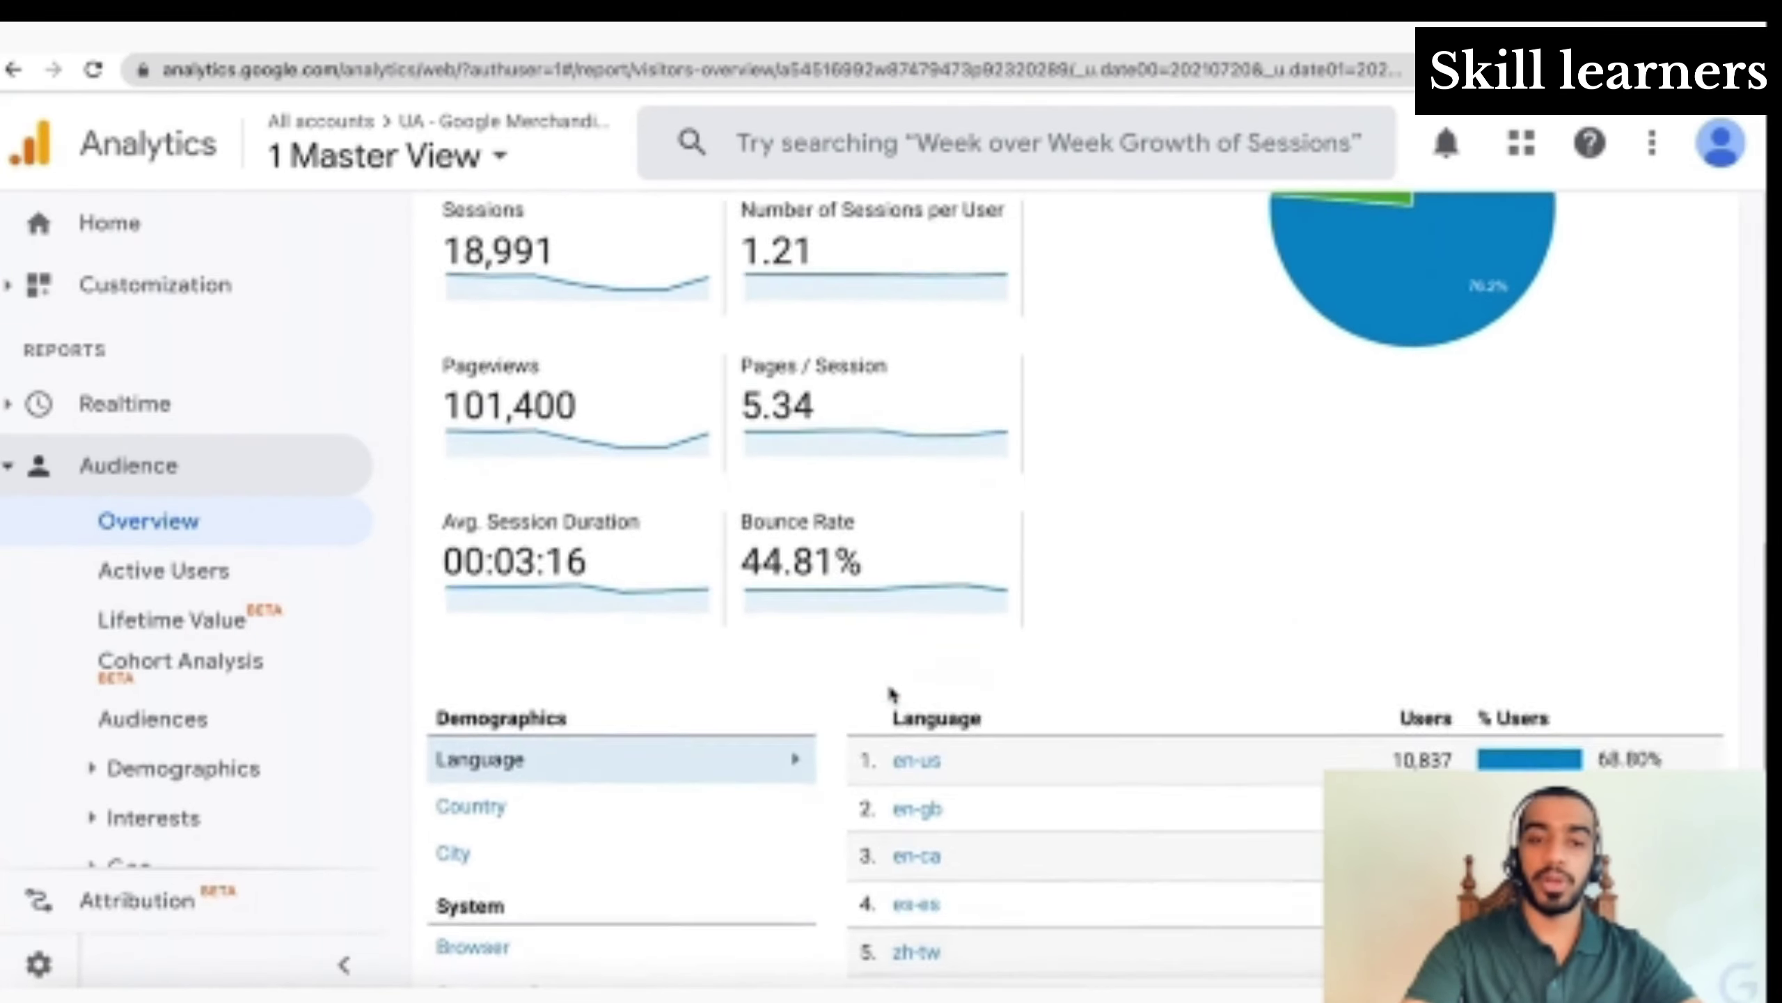
{"action": "scroll", "coordinate": [891, 691], "scroll_direction": "down", "scroll_amount": 1}
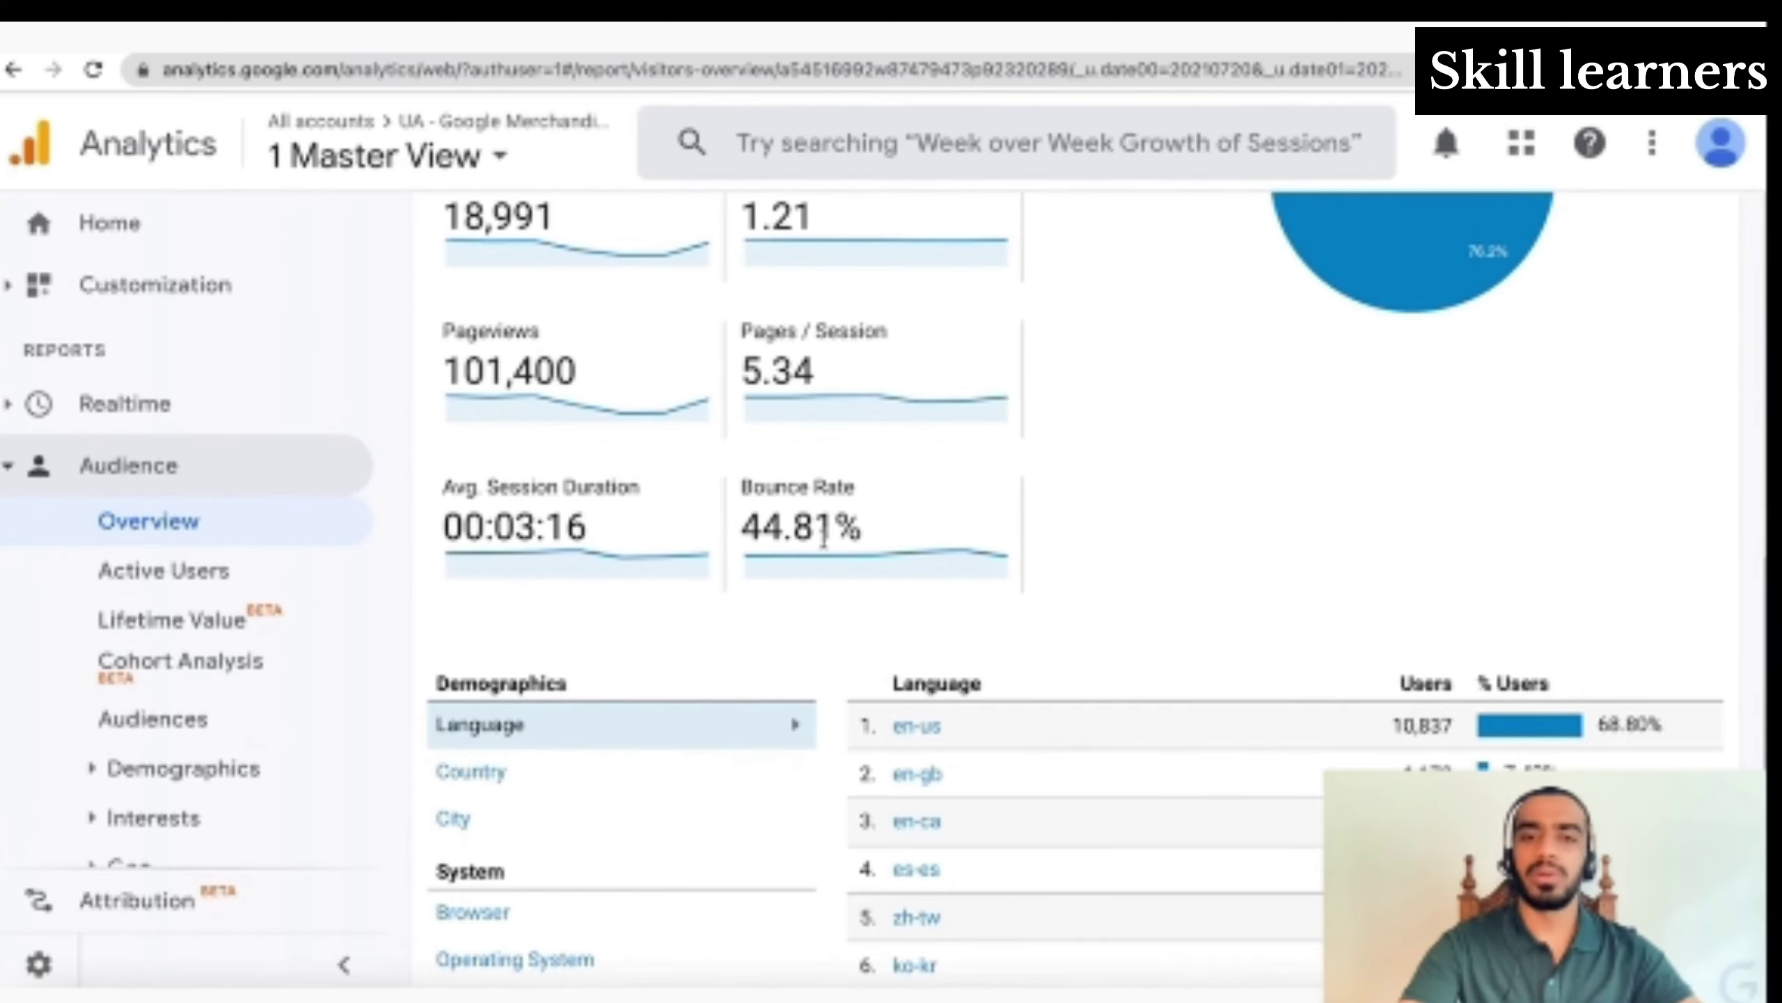
{"action": "scroll", "coordinate": [834, 509], "scroll_direction": "down", "scroll_amount": 2}
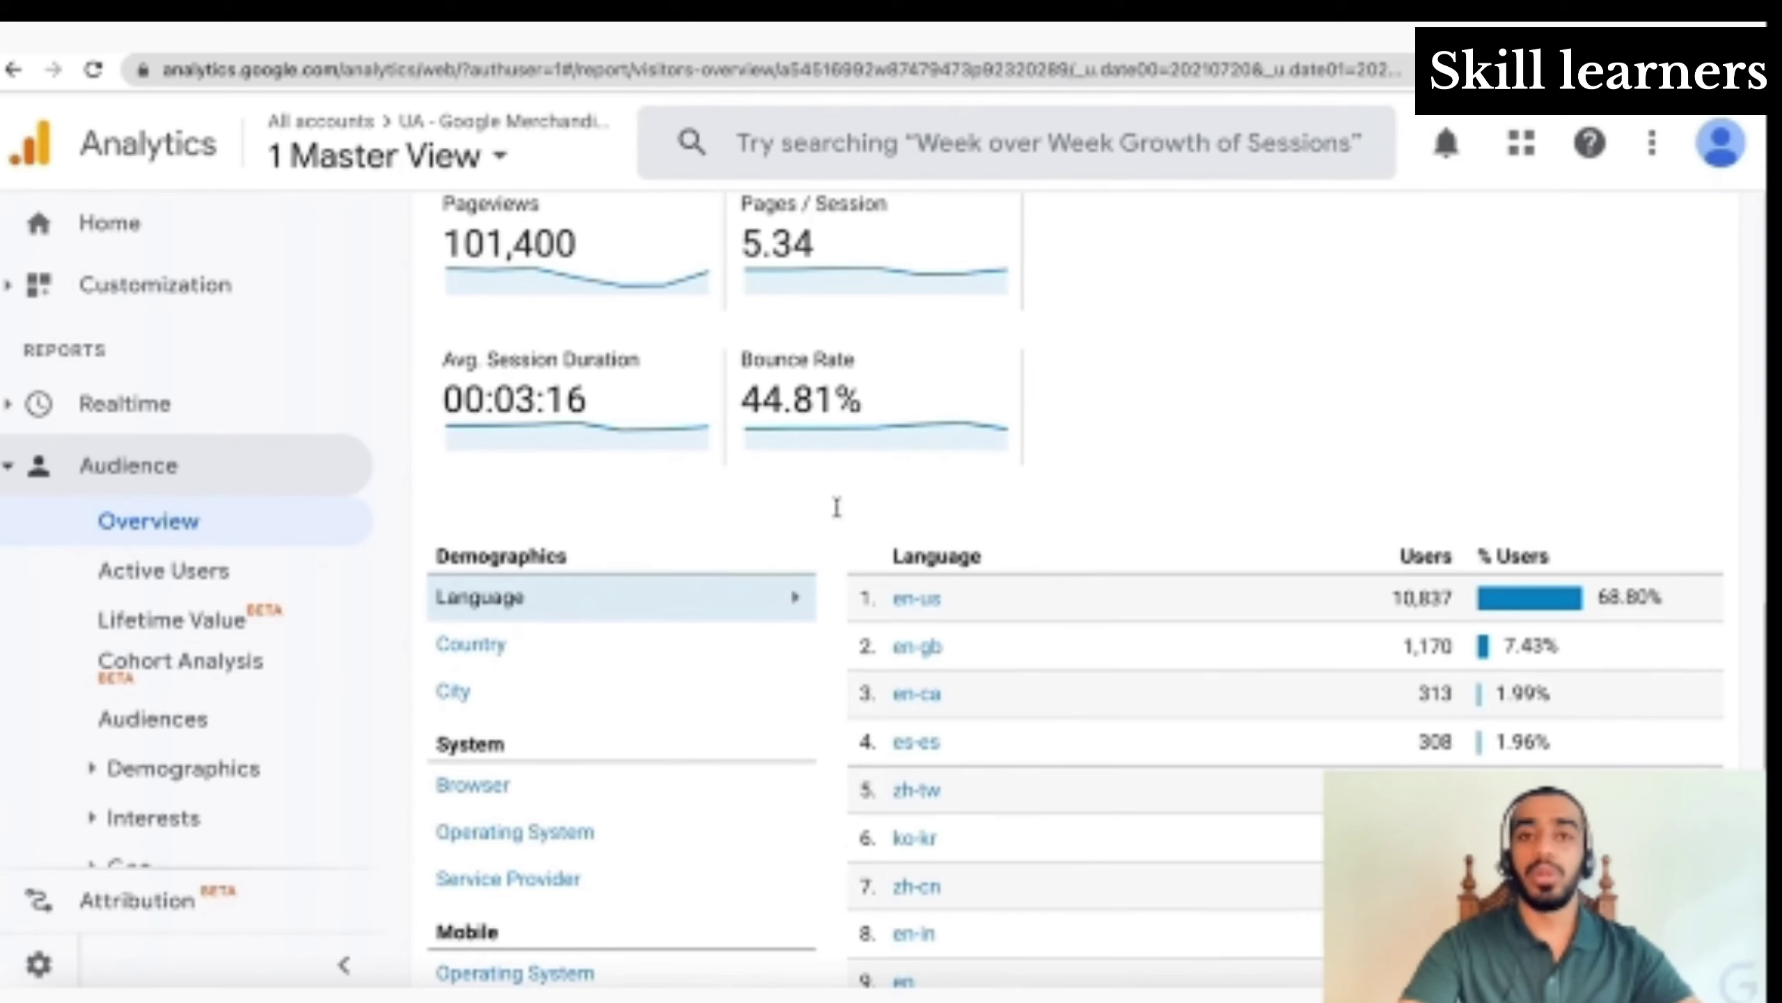
View the Demographics breakdown of users by language, country and city
{"action": "scroll", "coordinate": [836, 507], "scroll_direction": "down", "scroll_amount": 3}
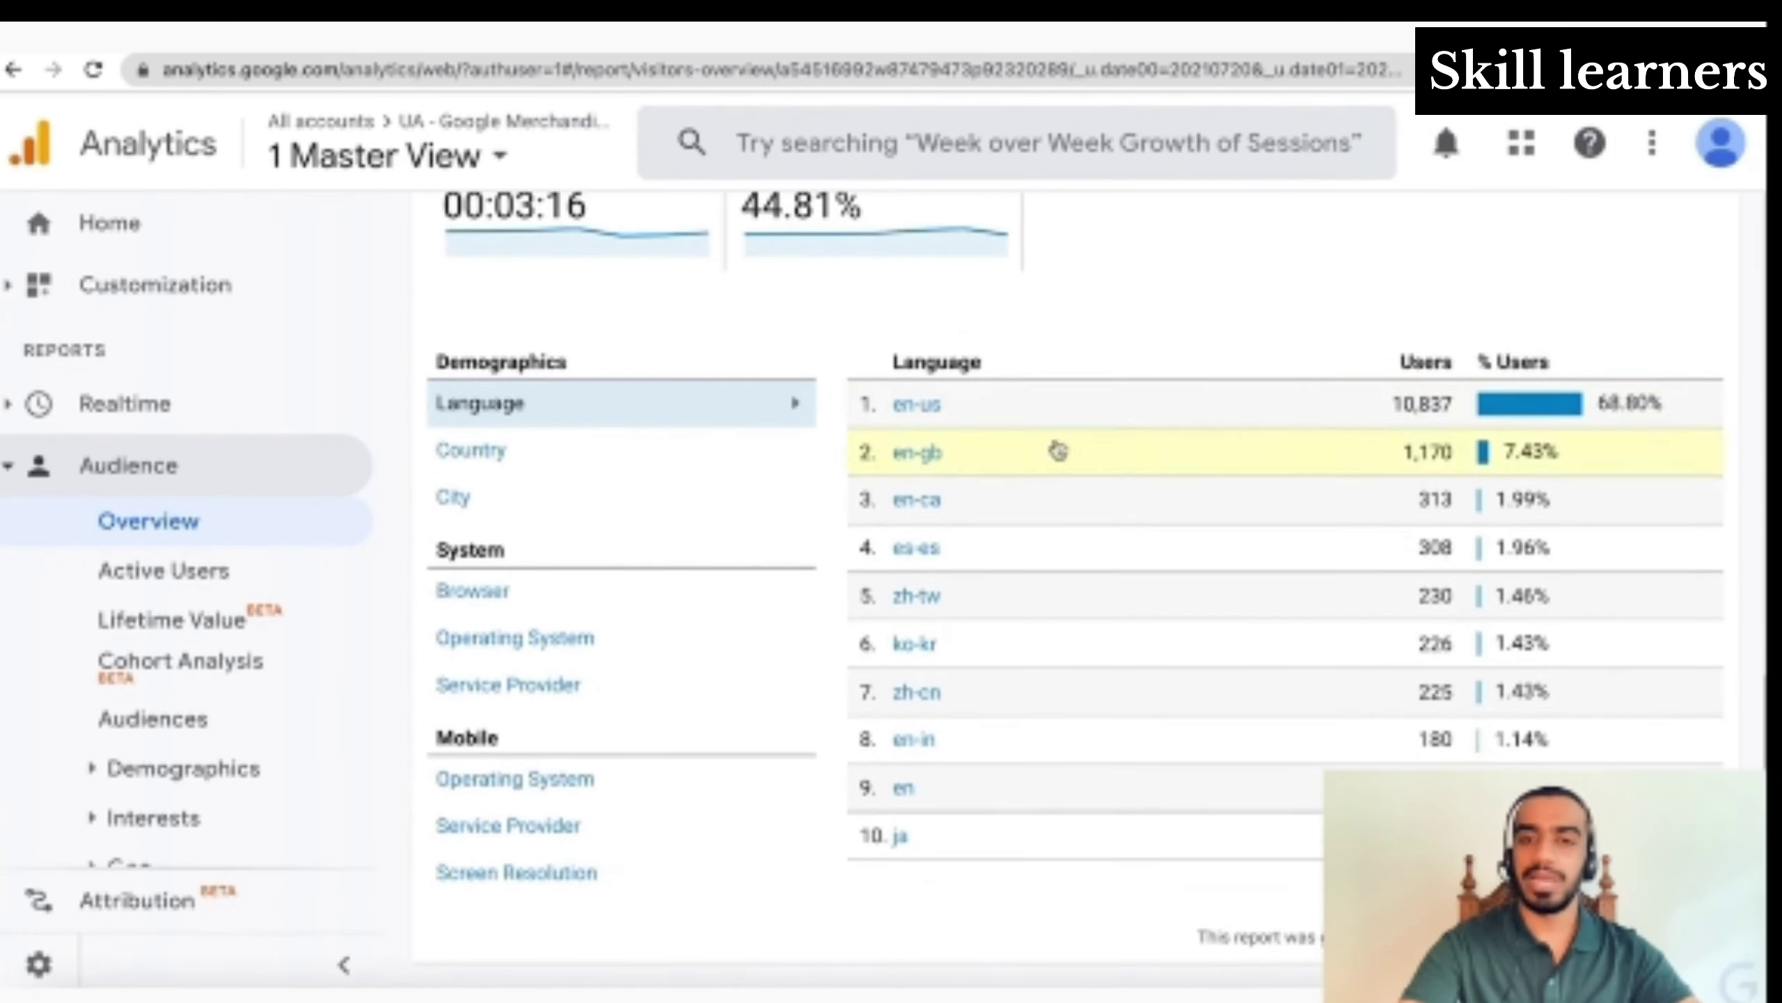
{"action": "left_click", "coordinate": [561, 467]}
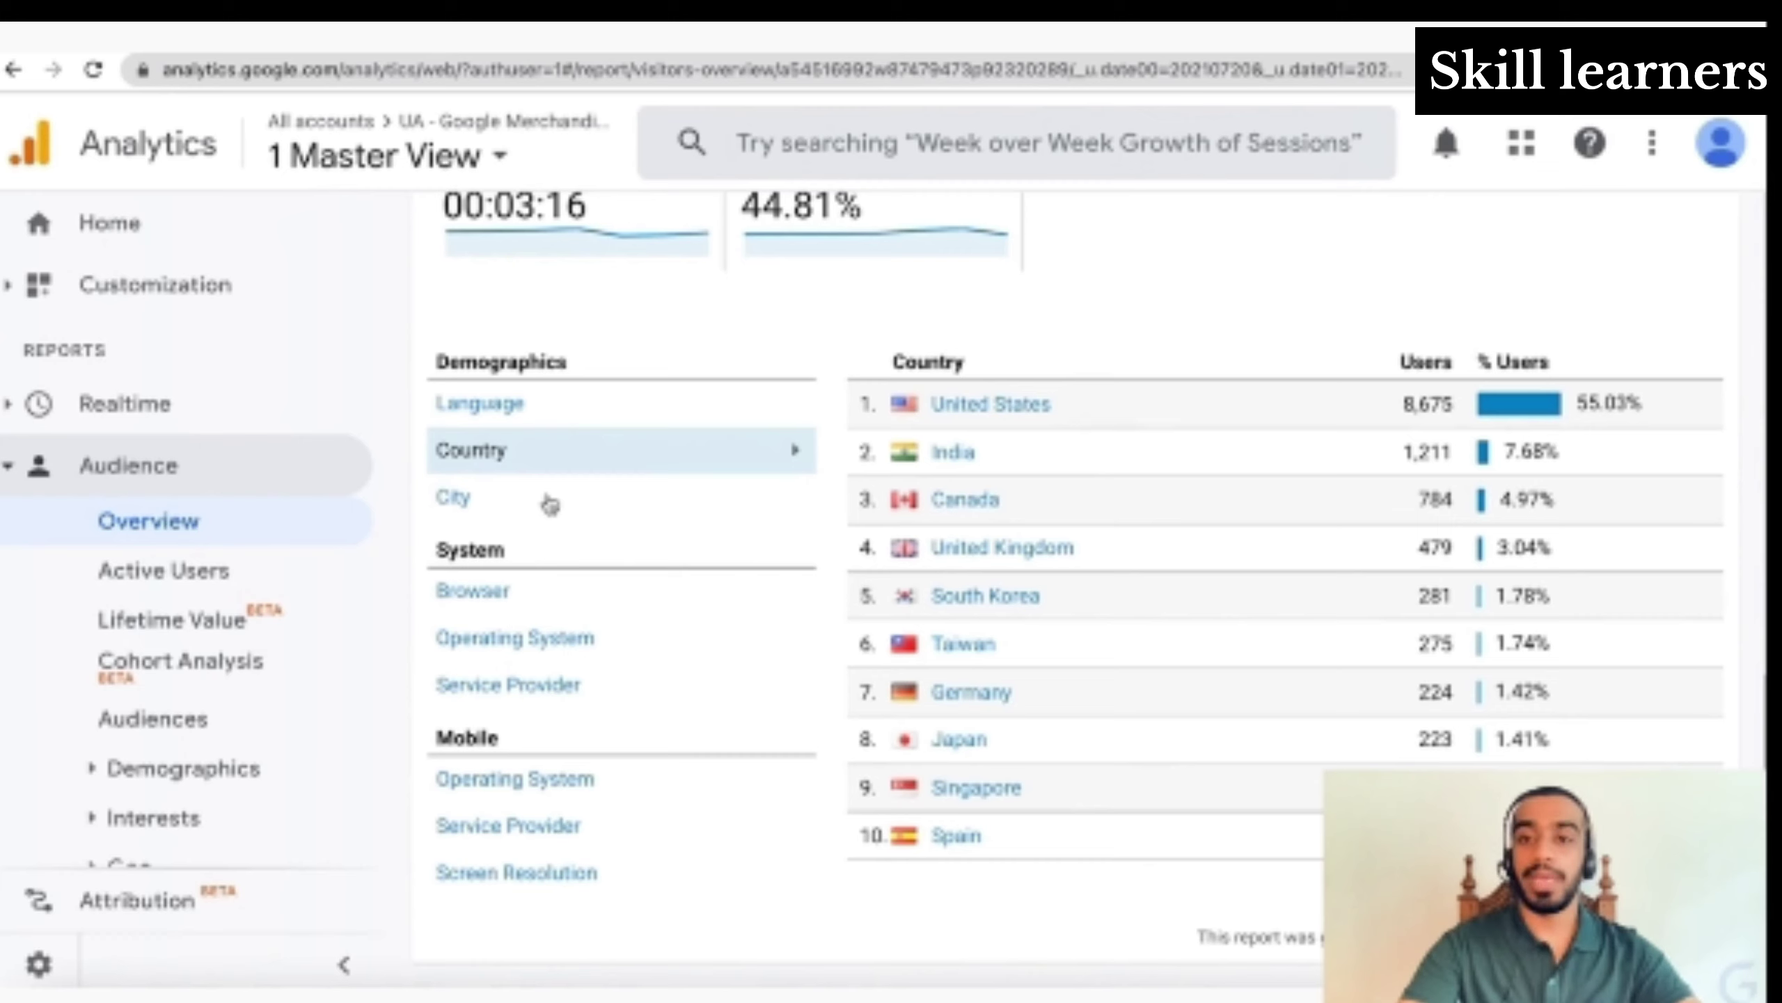
{"action": "left_click", "coordinate": [550, 504]}
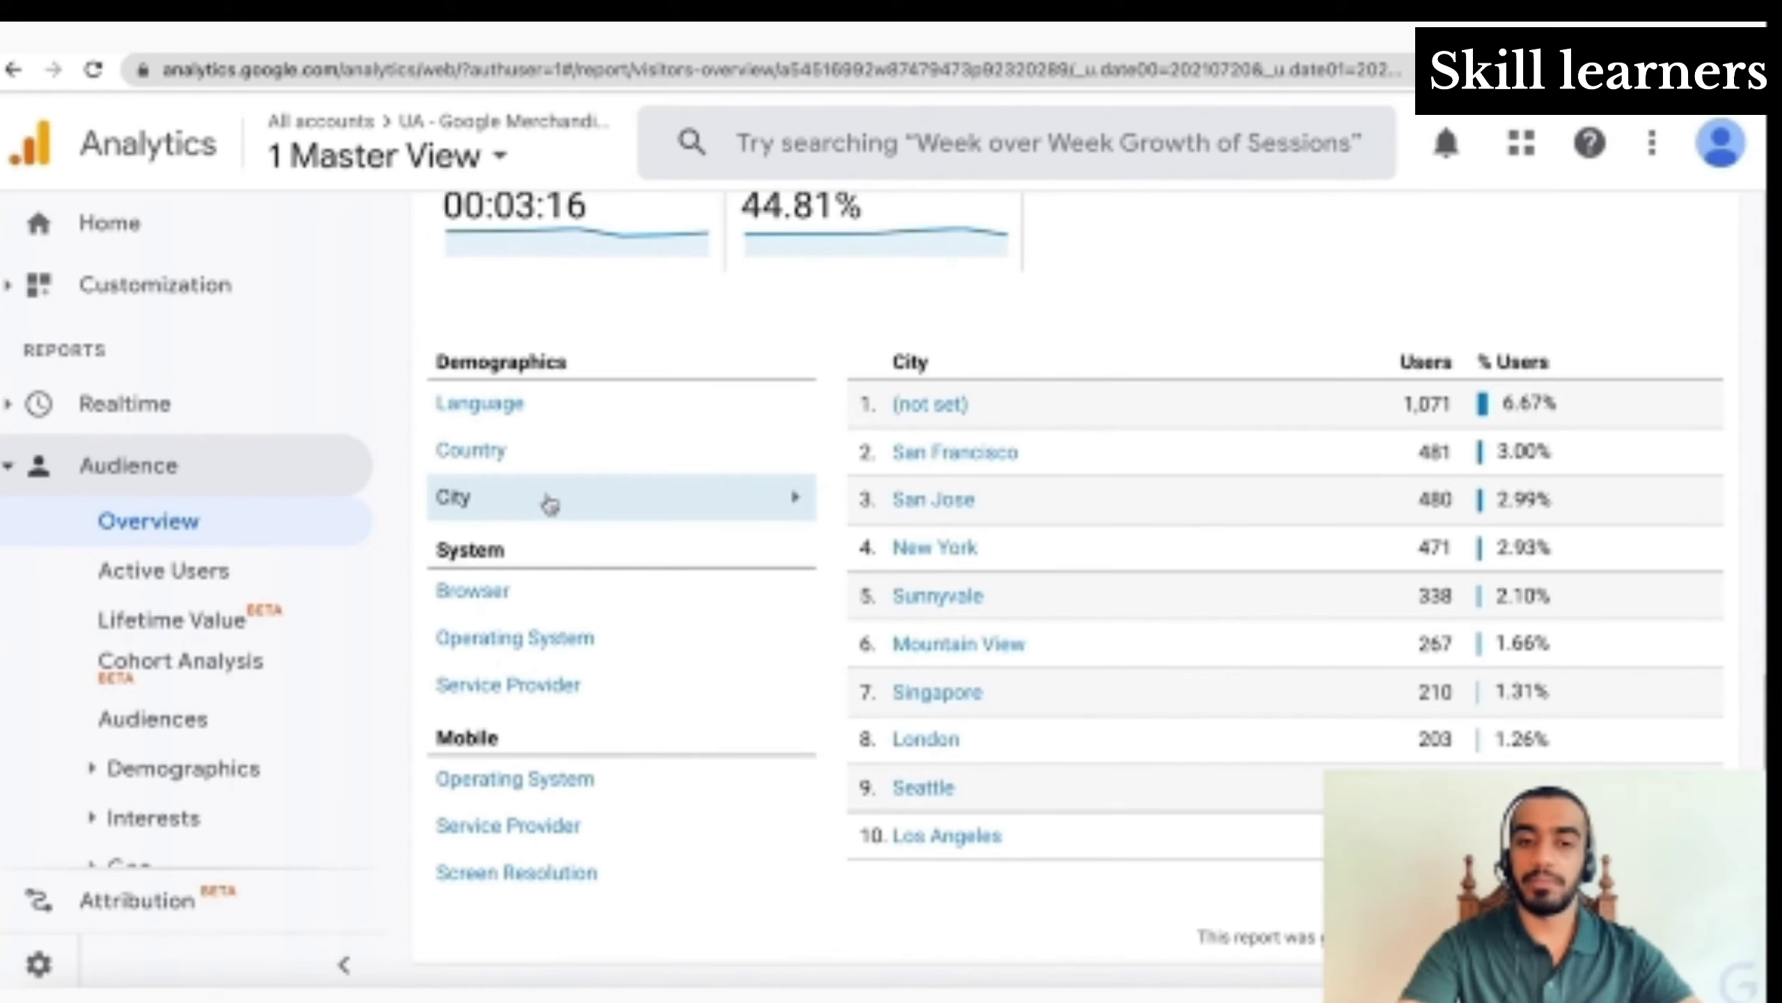
View the System breakdown of users by browser, operating system and service provider
{"action": "left_click", "coordinate": [554, 594]}
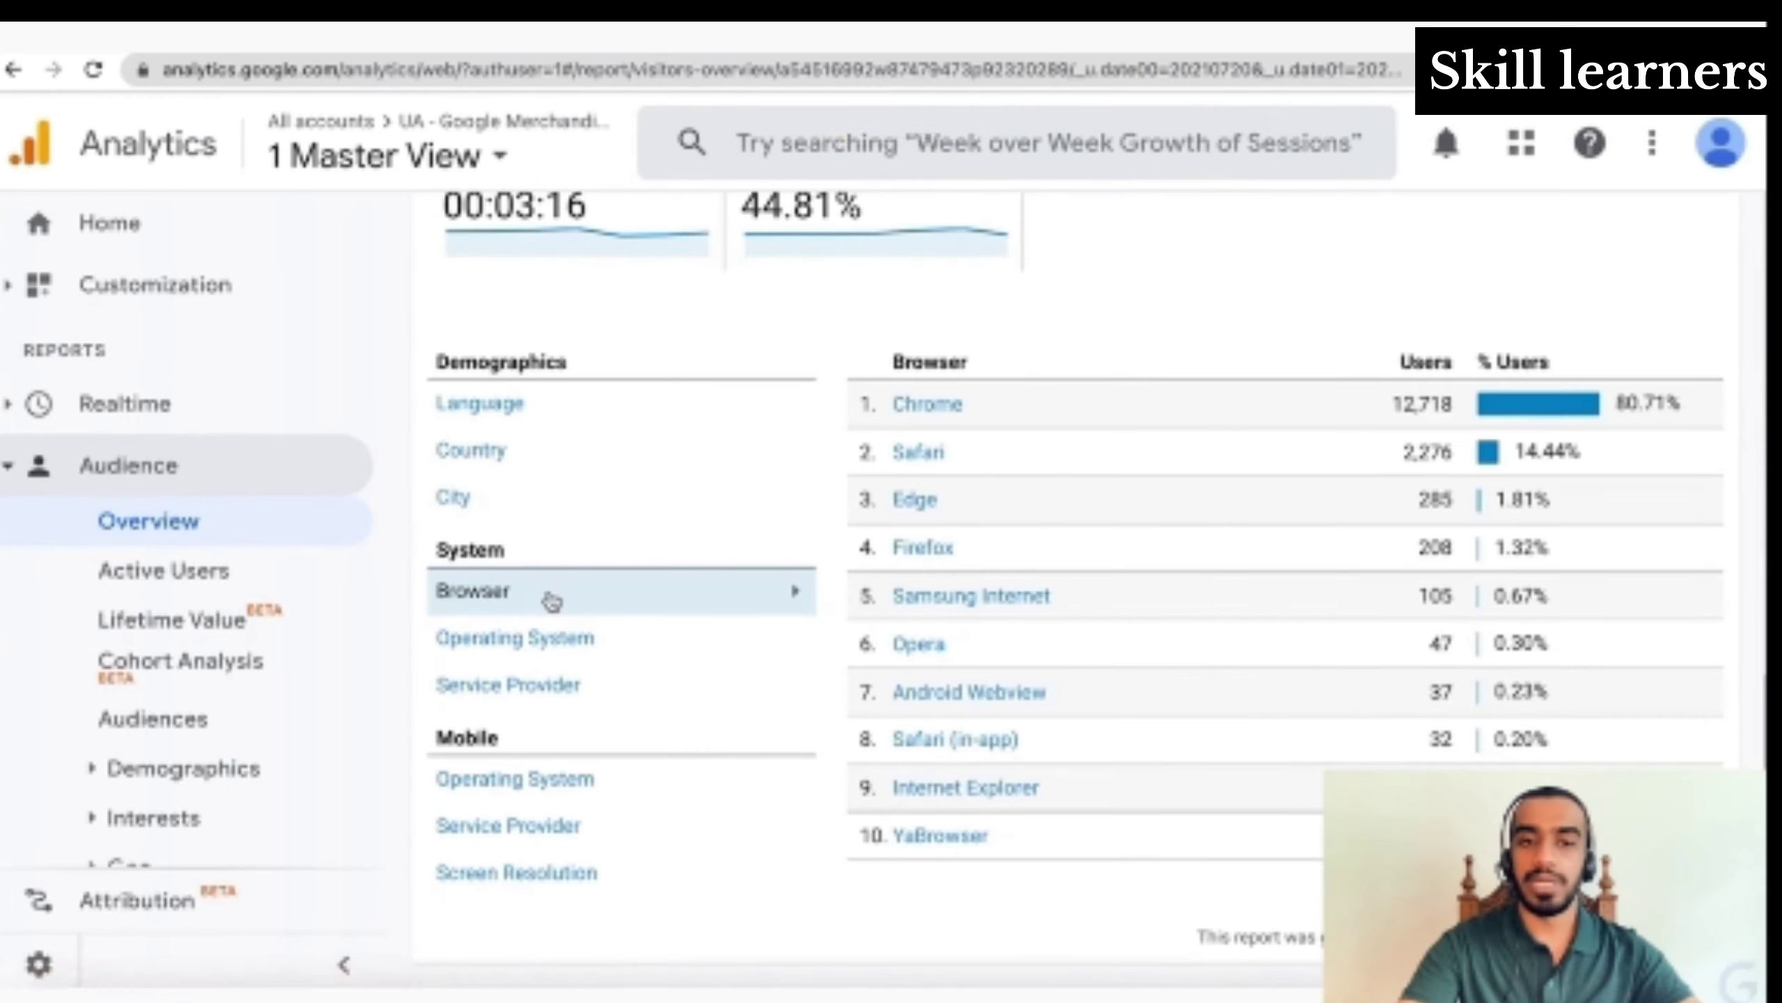
{"action": "left_click", "coordinate": [560, 656]}
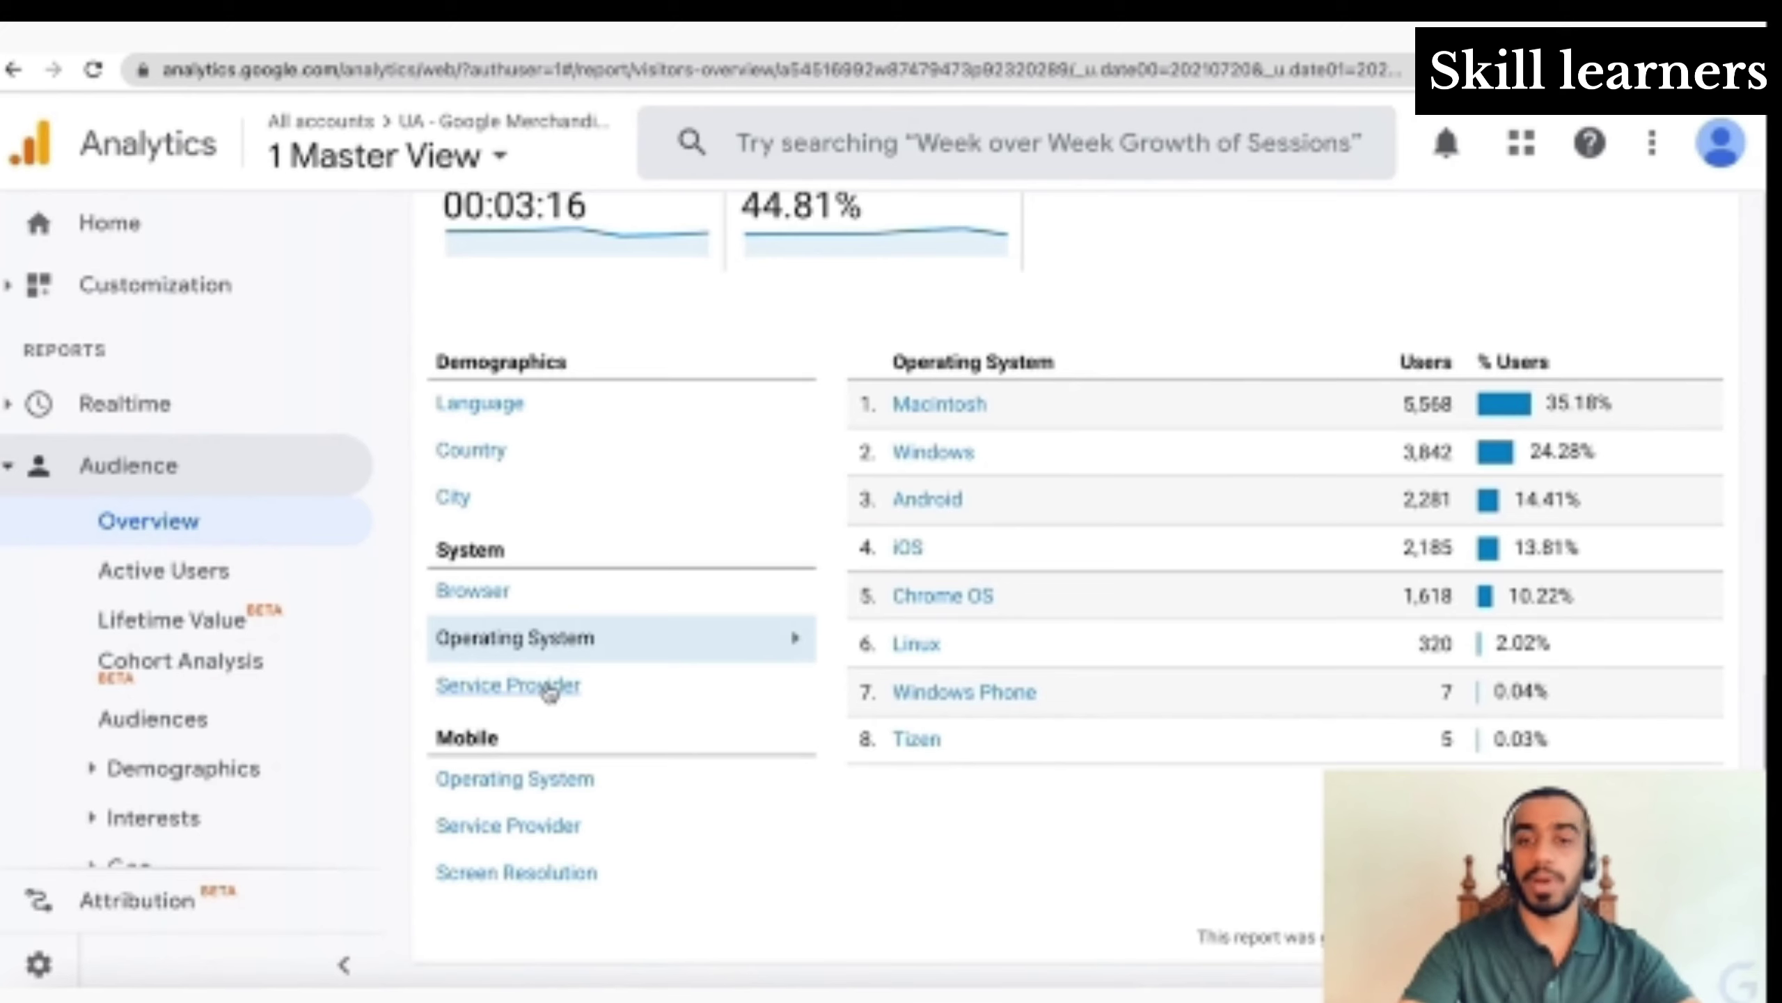
{"action": "left_click", "coordinate": [617, 684]}
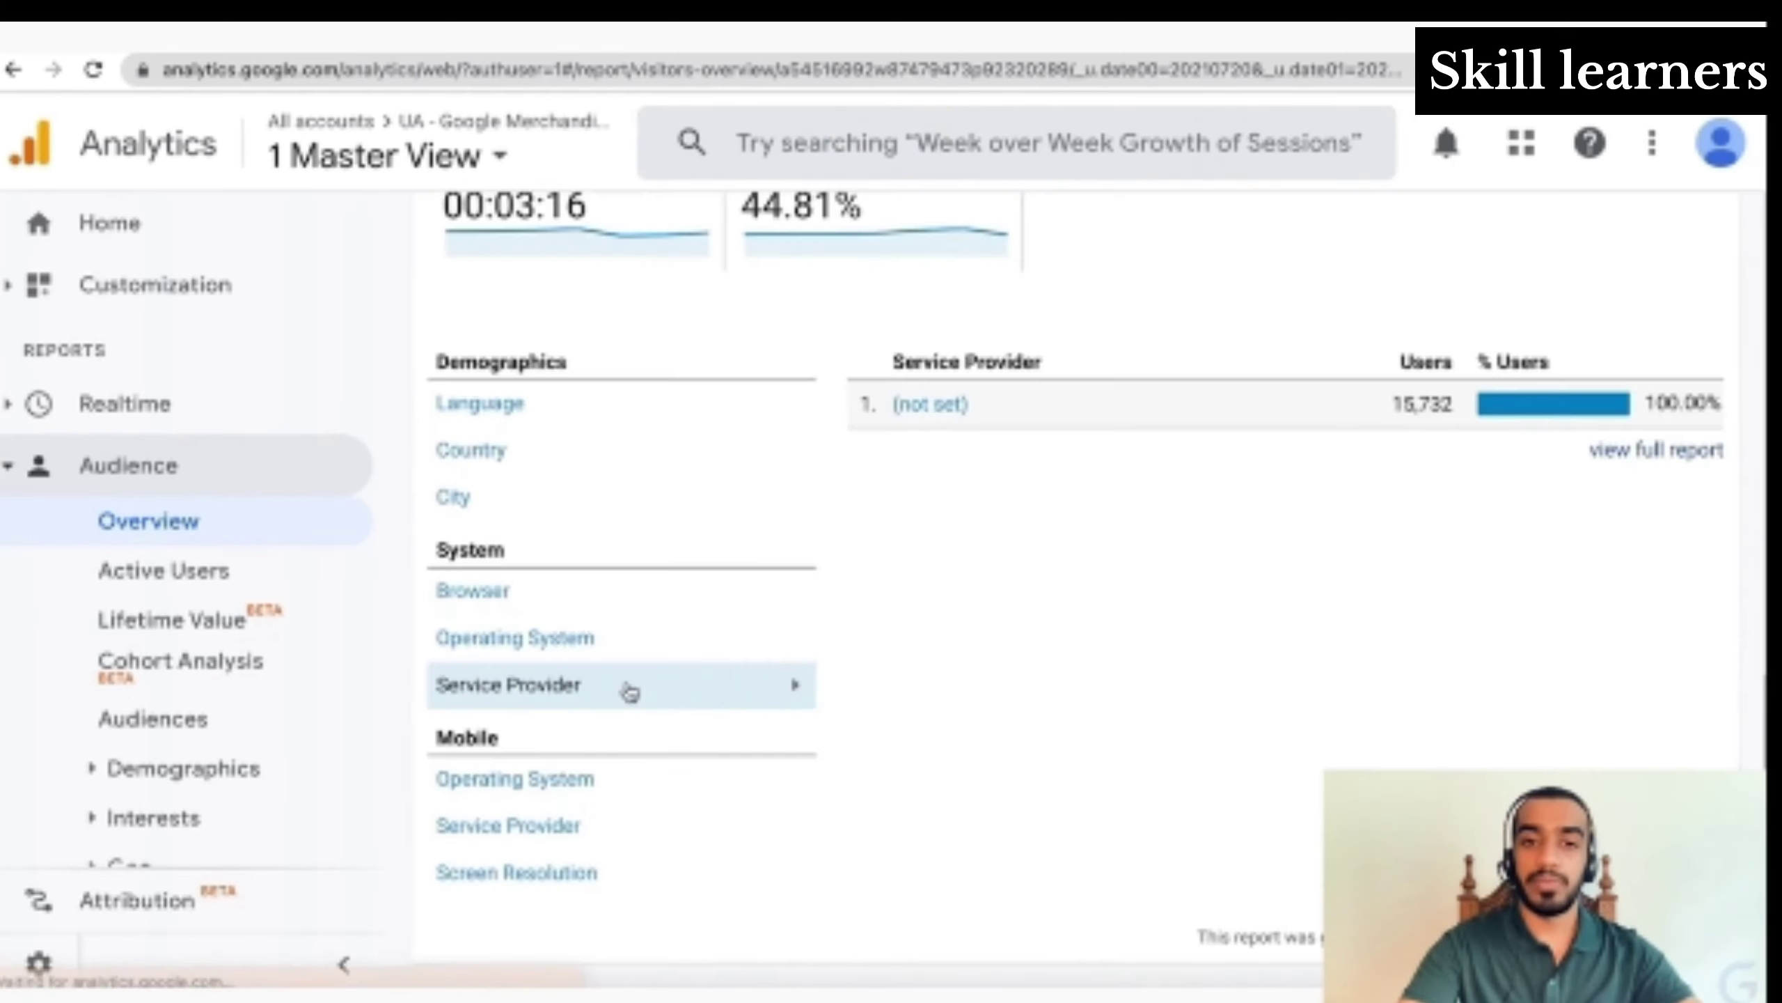
View the Mobile breakdown of users by operating system, service provider and screen resolution
{"action": "scroll", "coordinate": [629, 691], "scroll_direction": "down", "scroll_amount": 1}
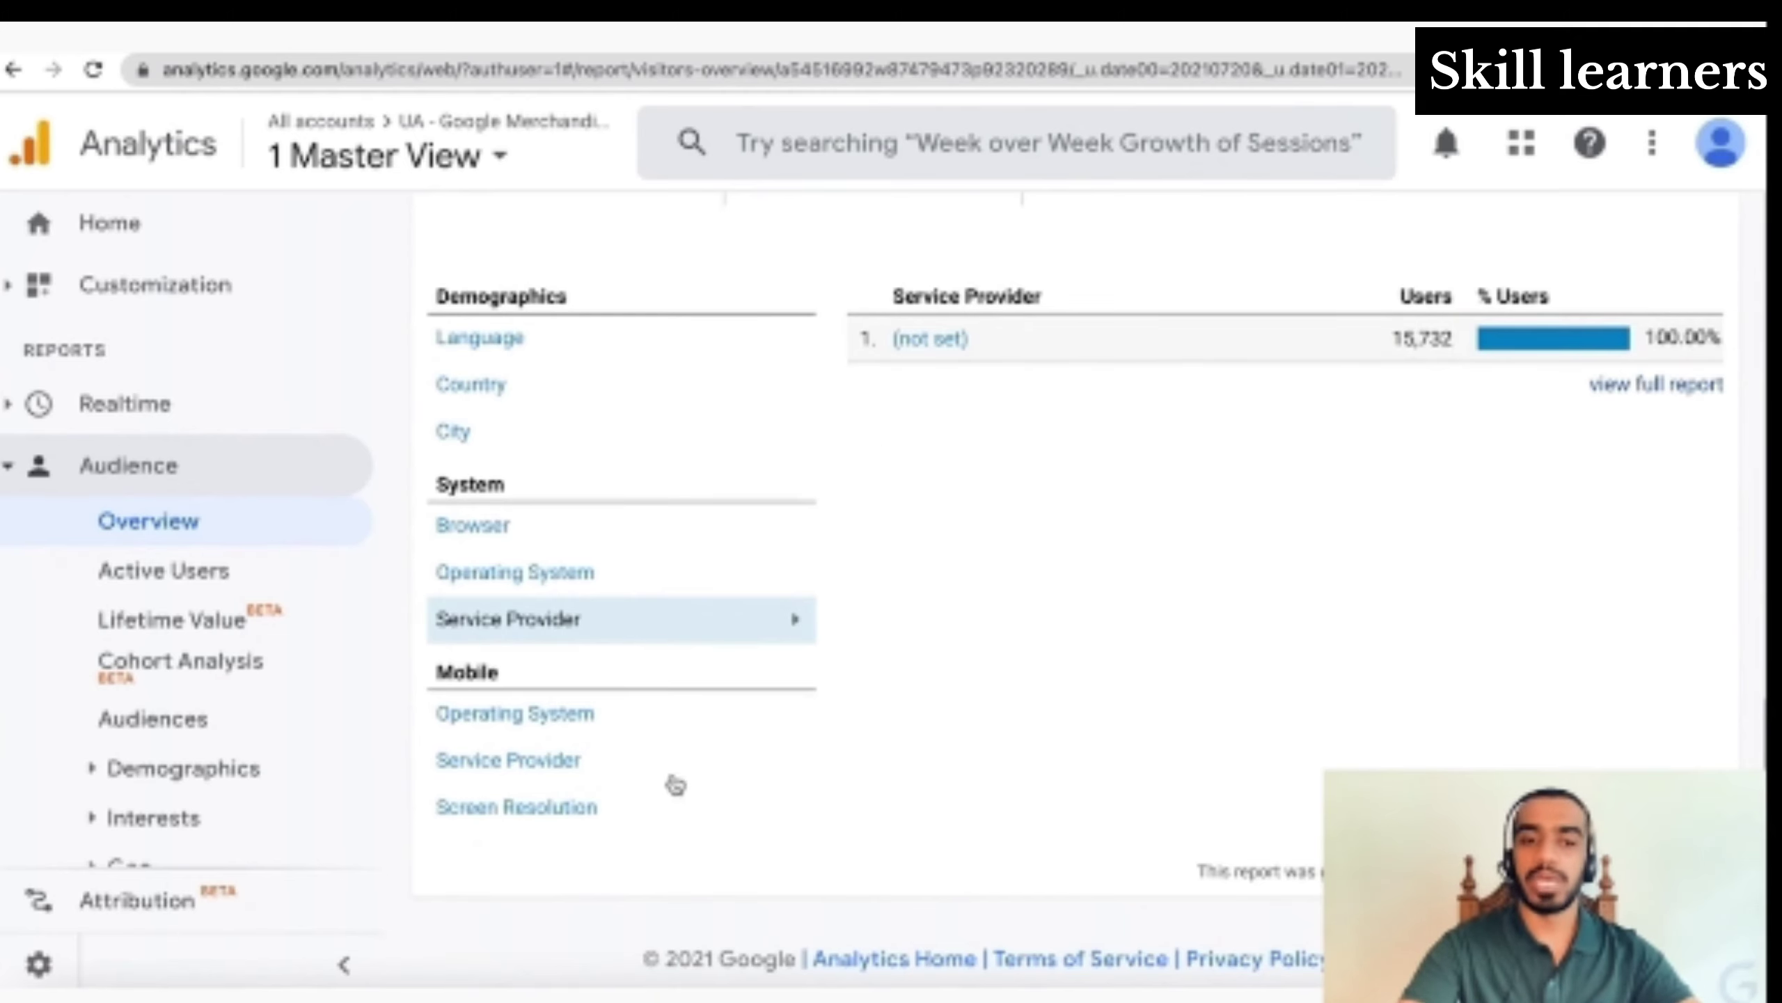
{"action": "left_click", "coordinate": [673, 715]}
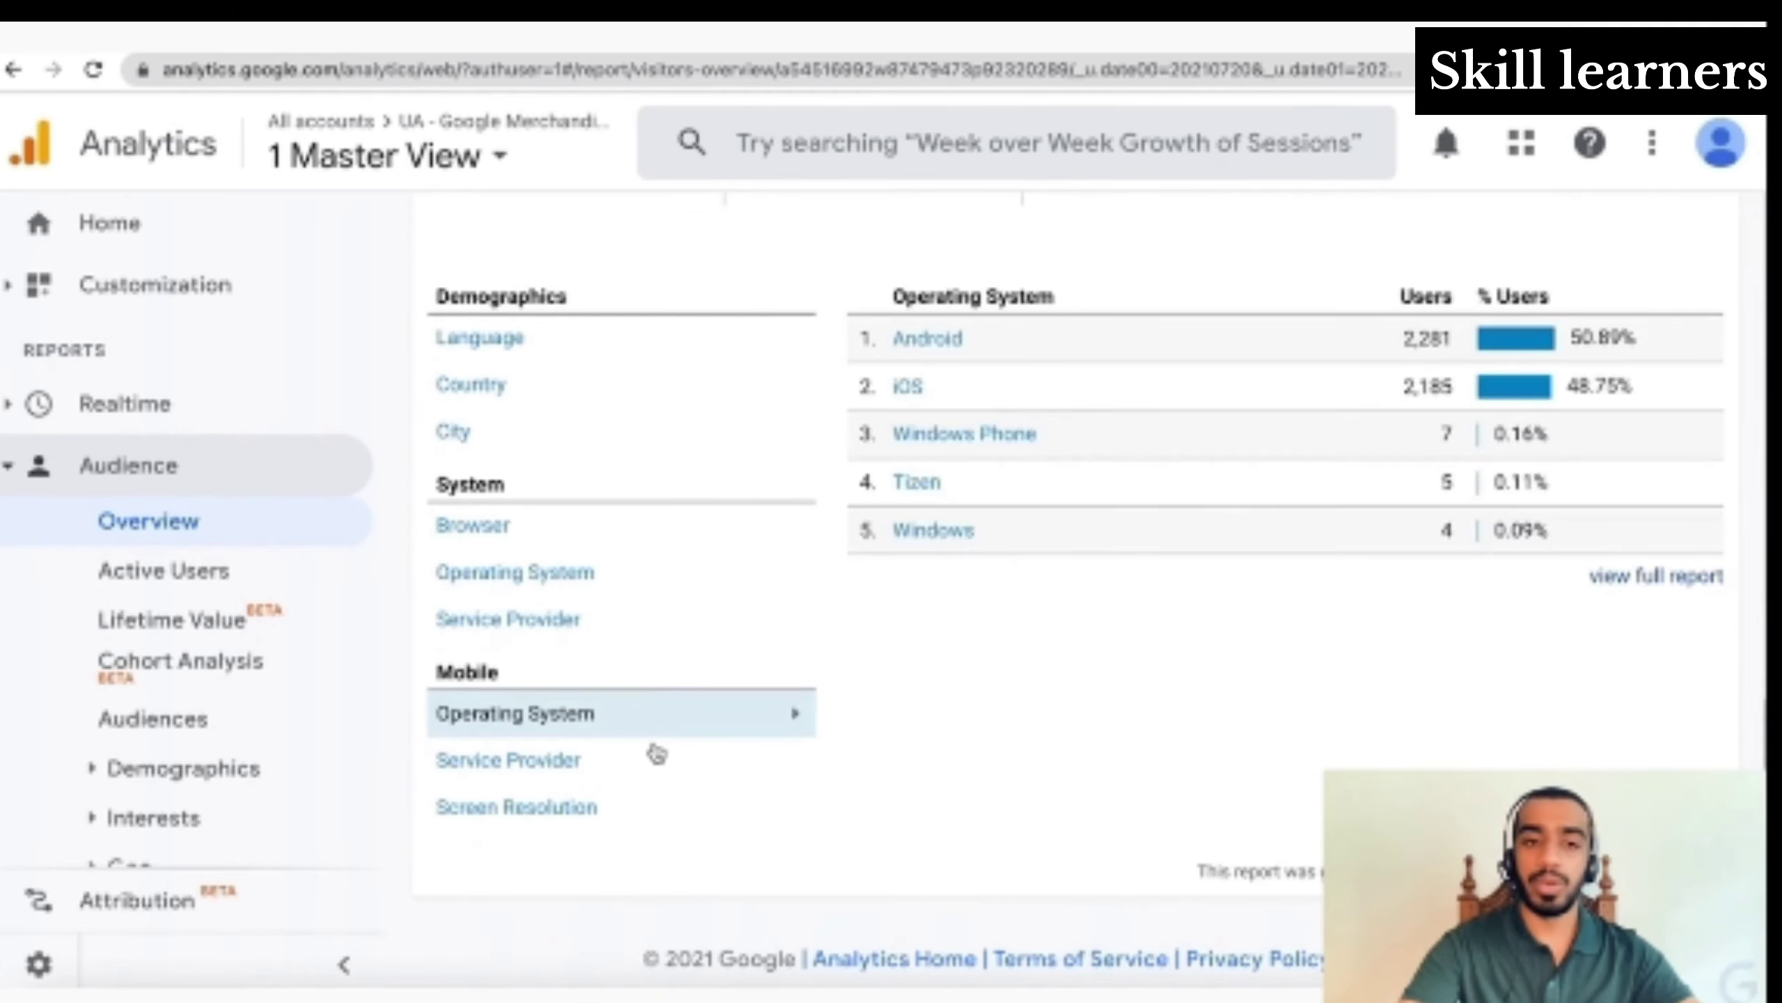
{"action": "left_click", "coordinate": [658, 757]}
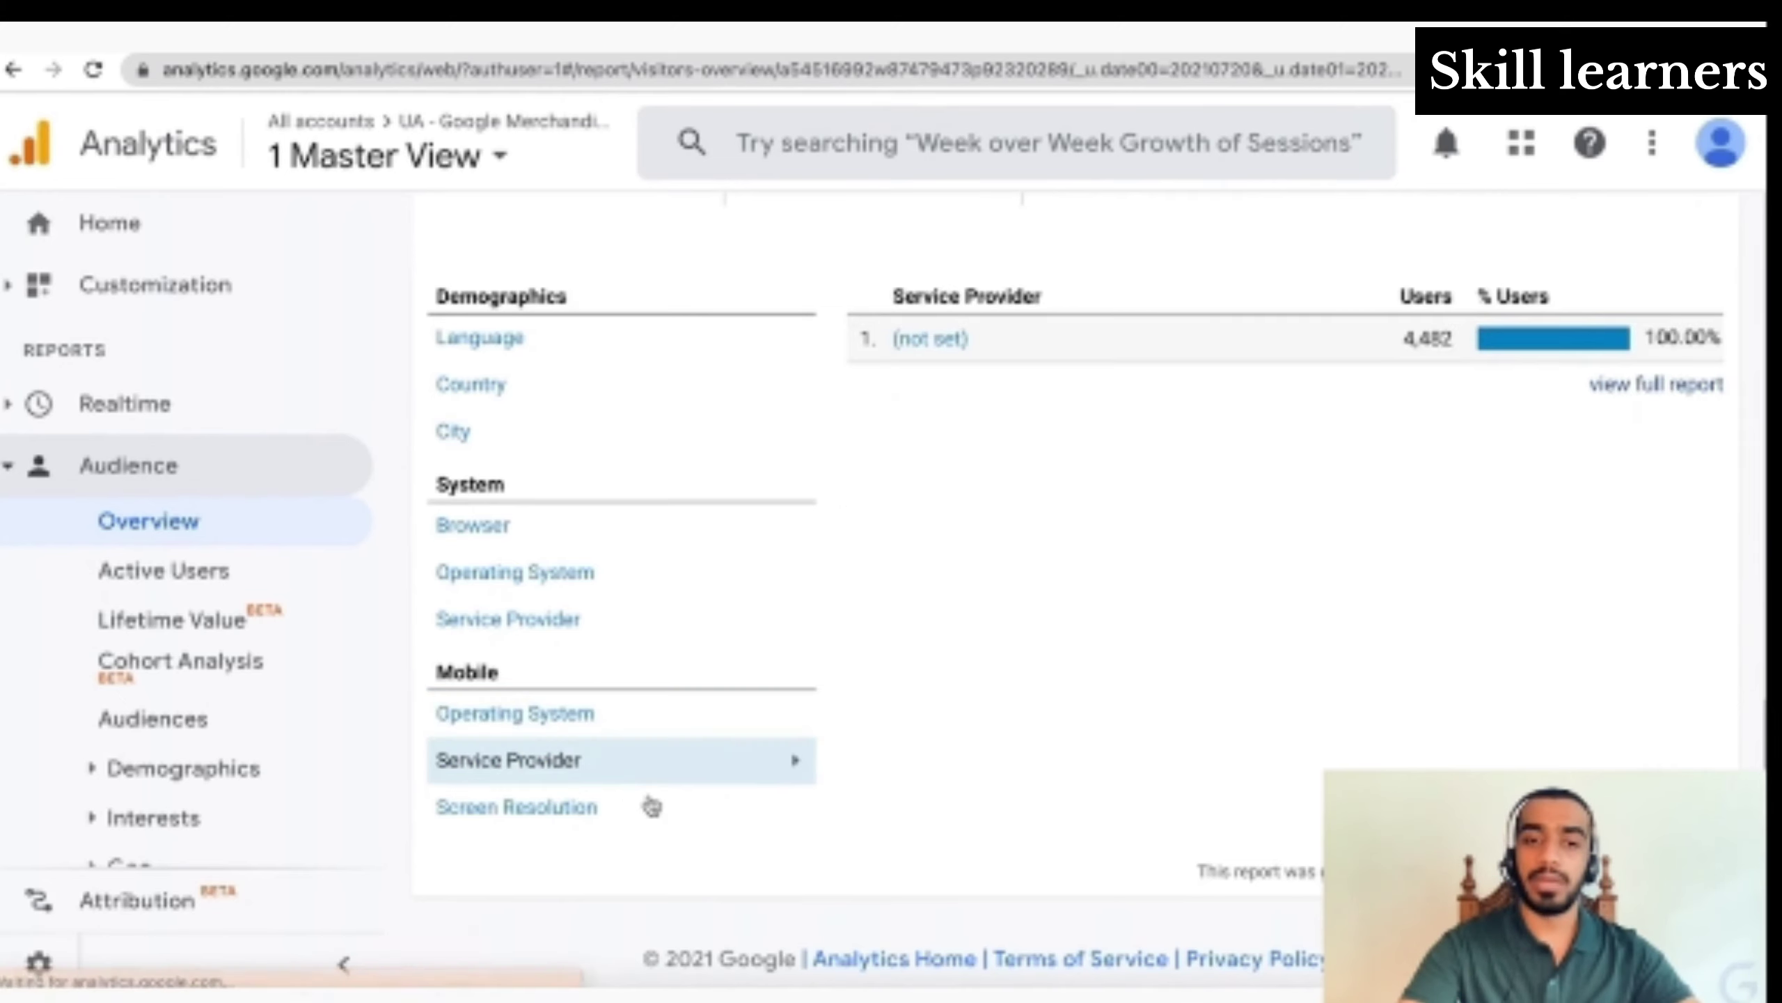
{"action": "left_click", "coordinate": [648, 808]}
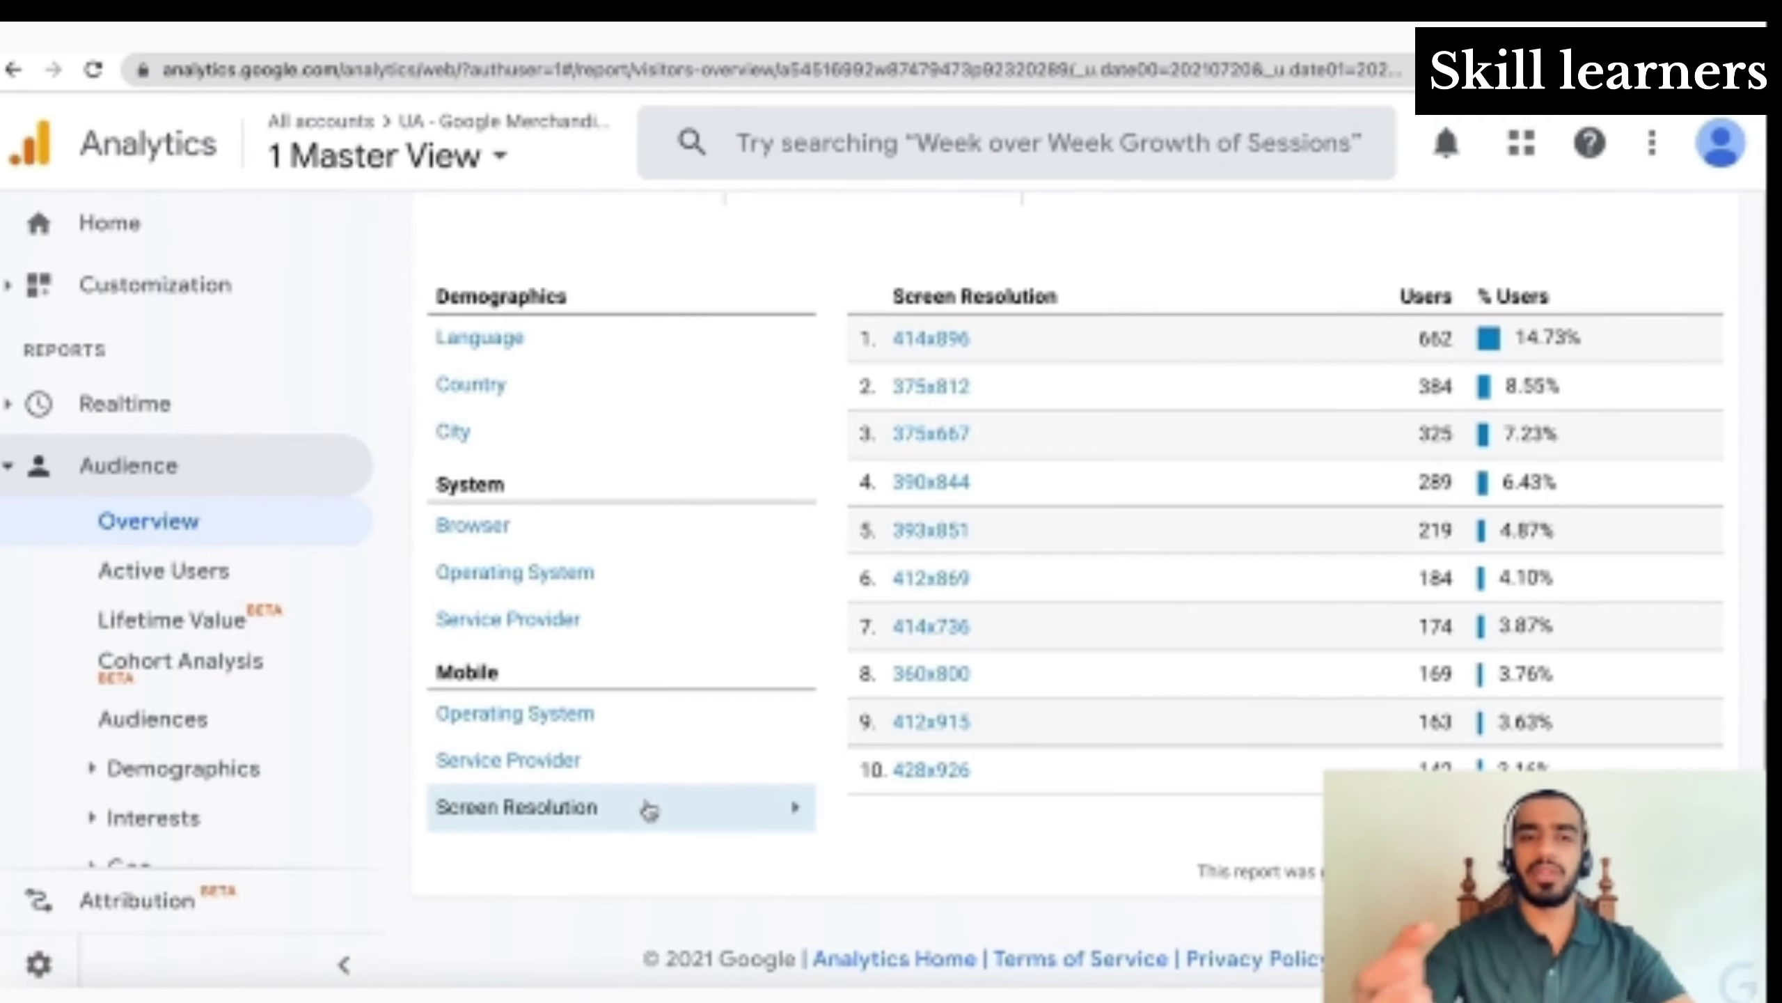
Open the Active Users report and review its graph and the 1, 7, 14 and 28 day active user totals
{"action": "scroll", "coordinate": [650, 810], "scroll_direction": "up", "scroll_amount": 5}
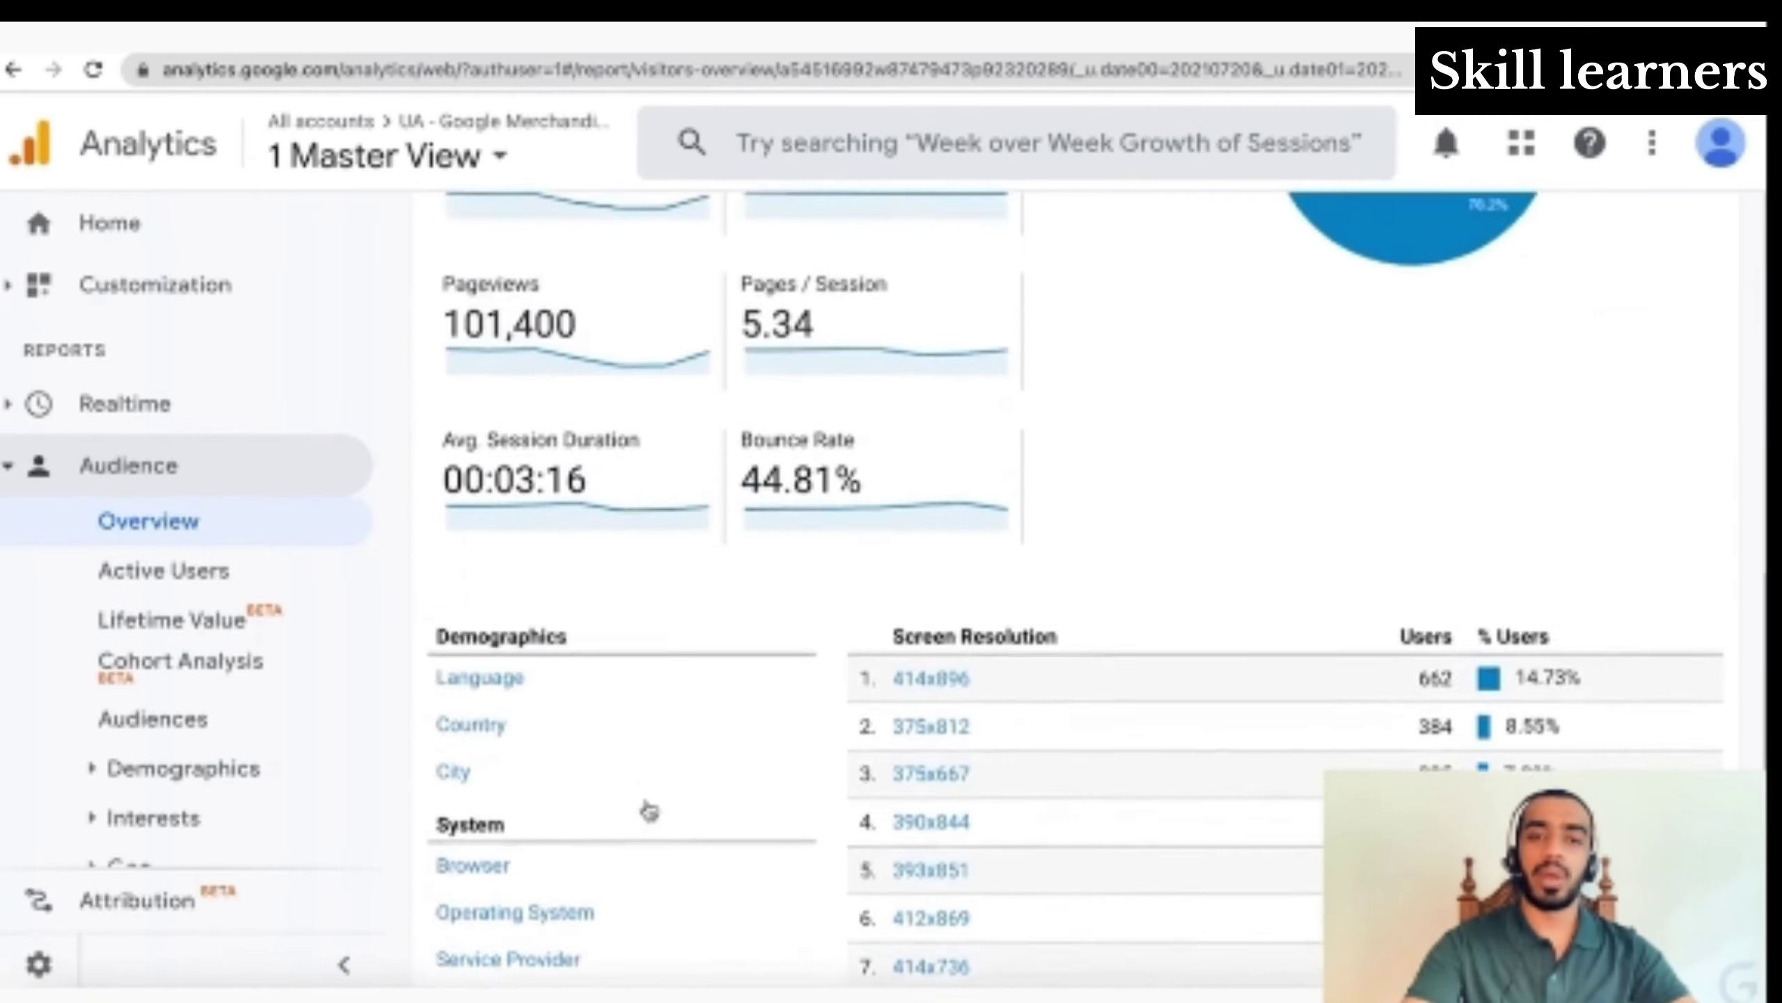
{"action": "scroll", "coordinate": [649, 810], "scroll_direction": "up", "scroll_amount": 6}
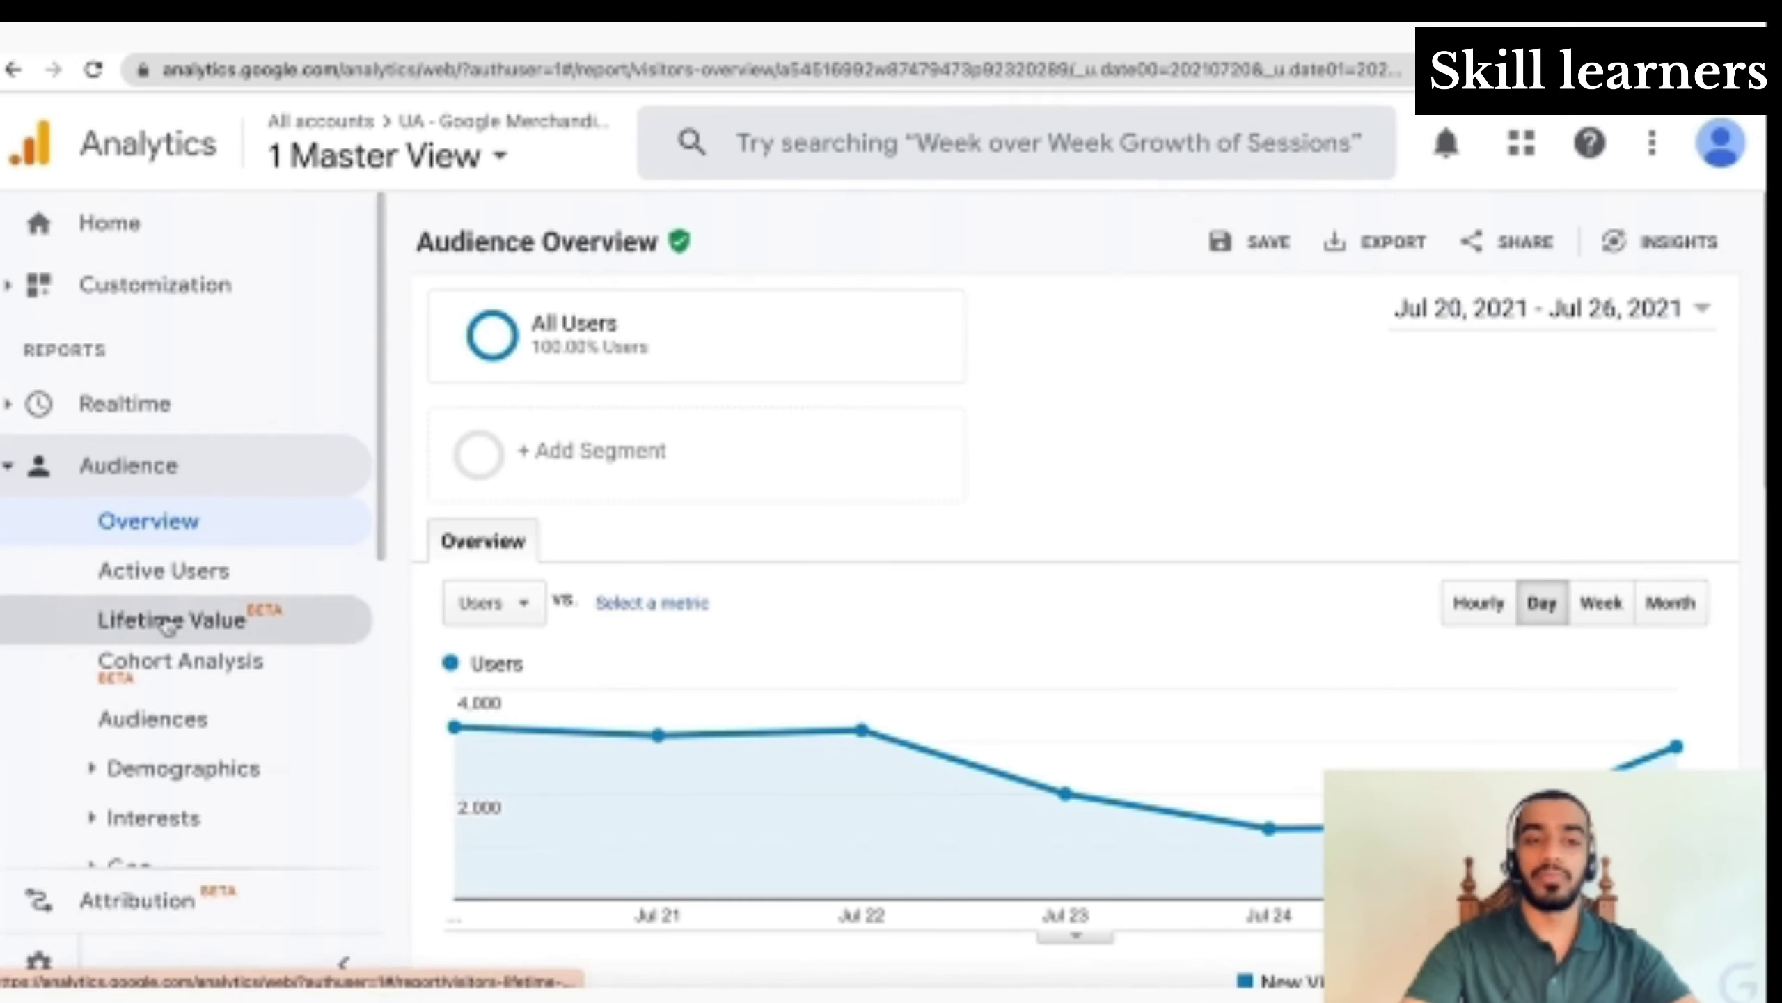
{"action": "left_click", "coordinate": [168, 570]}
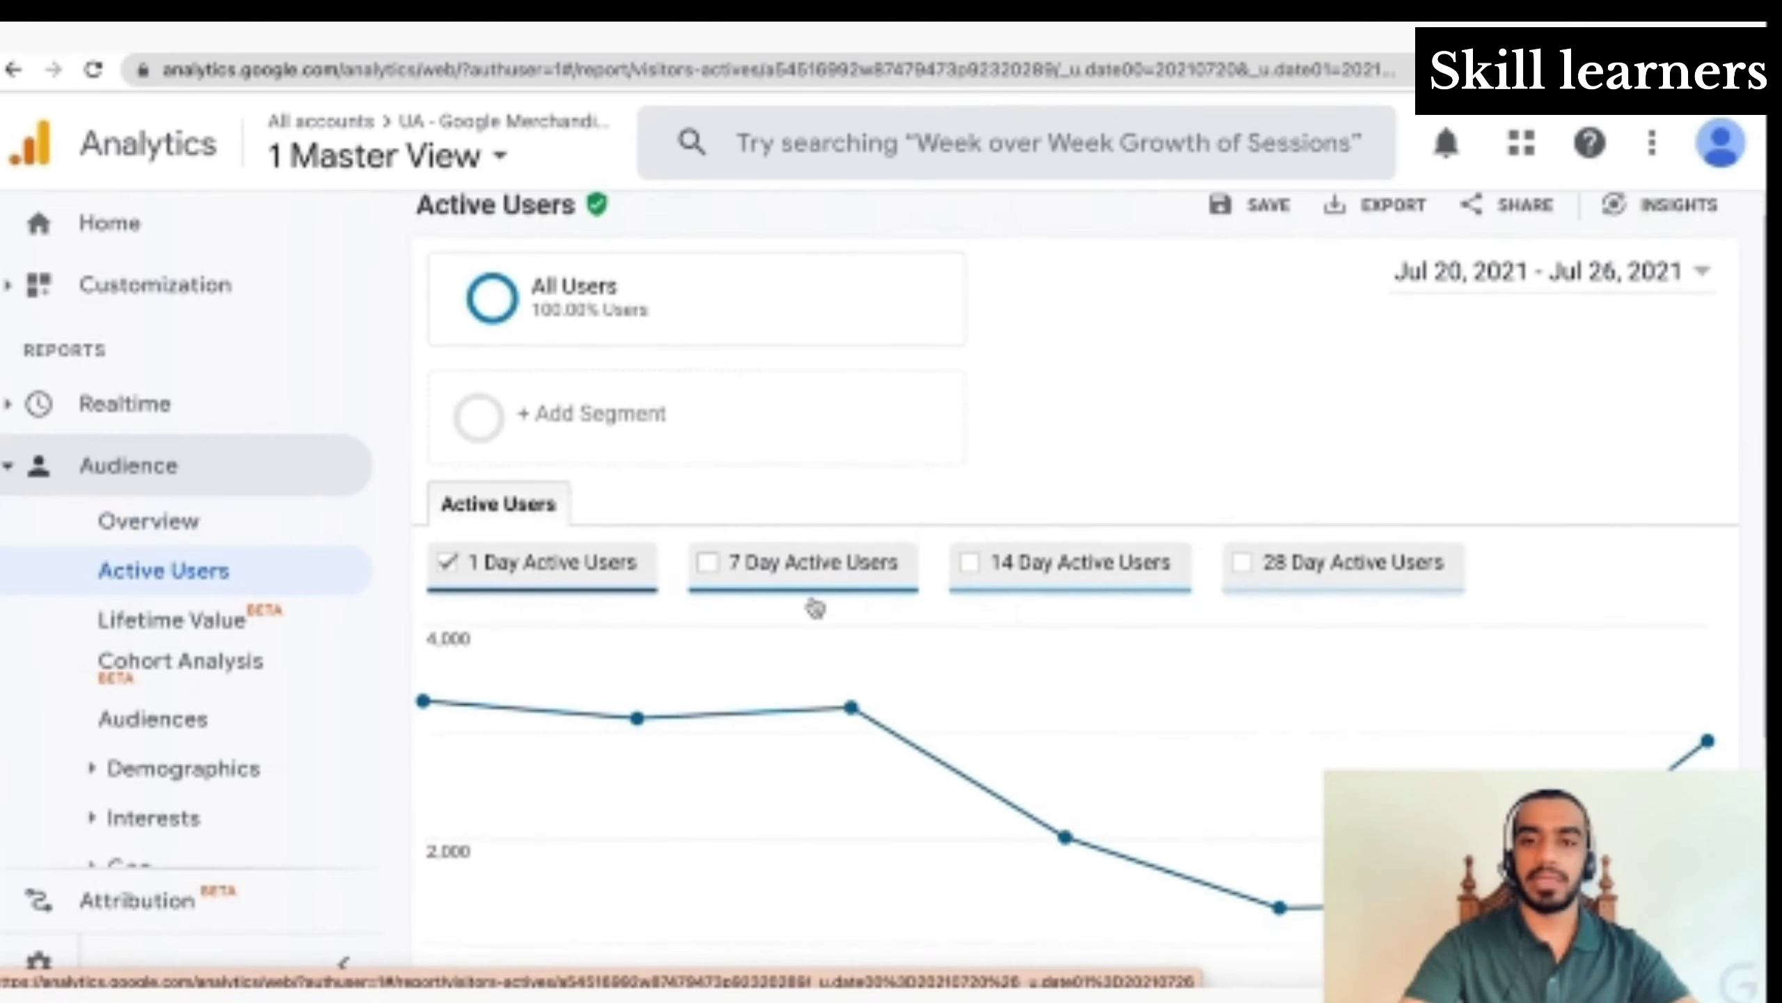
{"action": "scroll", "coordinate": [813, 607], "scroll_direction": "down", "scroll_amount": 1}
{"action": "scroll", "coordinate": [814, 607], "scroll_direction": "up", "scroll_amount": 1}
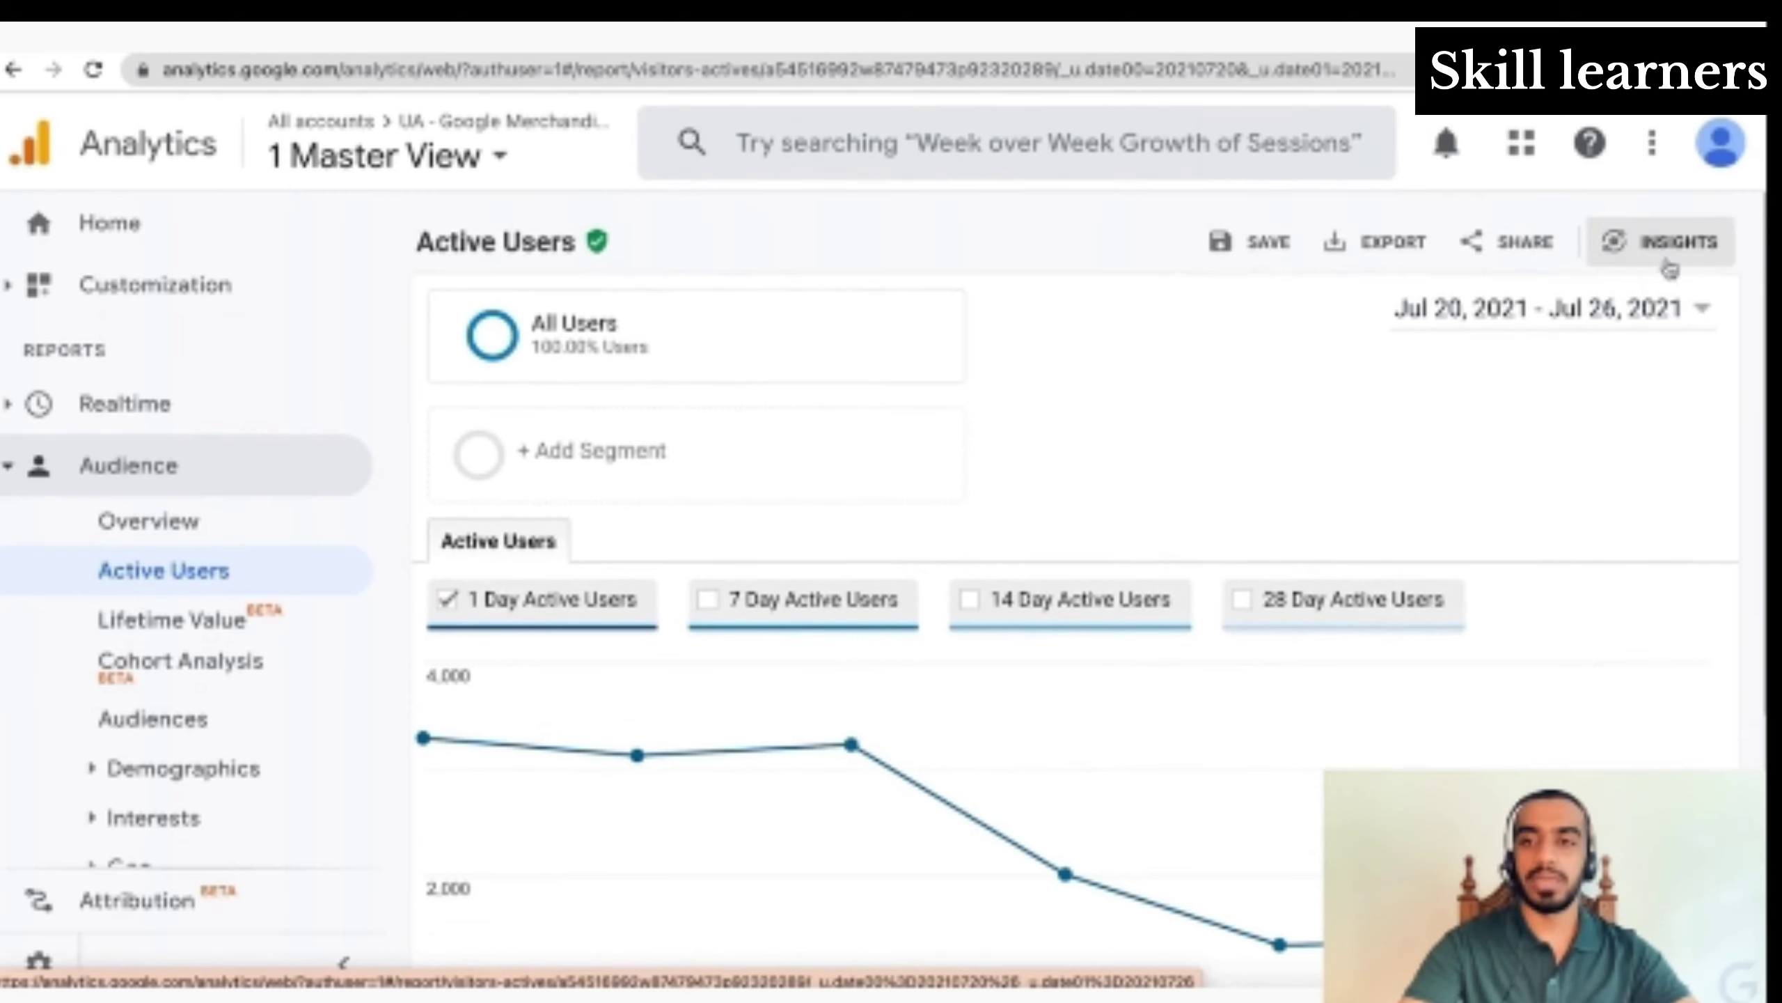
{"action": "scroll", "coordinate": [1566, 621], "scroll_direction": "down", "scroll_amount": 1}
{"action": "scroll", "coordinate": [1567, 621], "scroll_direction": "down", "scroll_amount": 5}
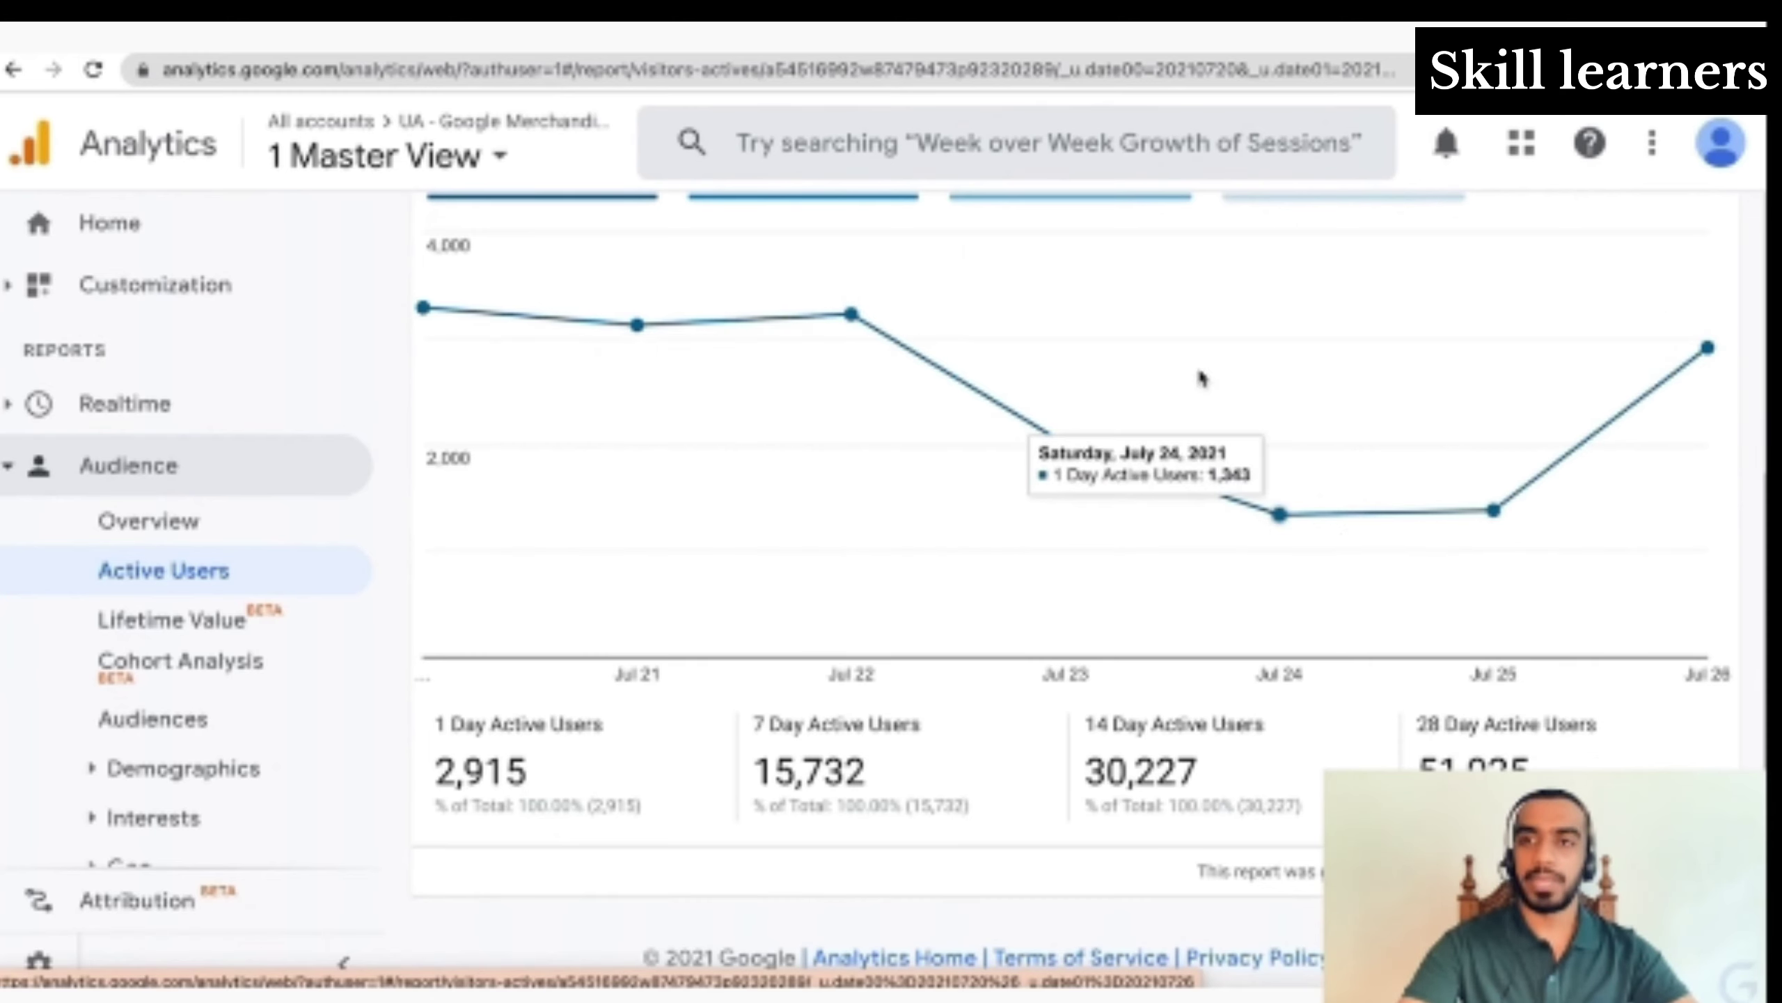
{"action": "scroll", "coordinate": [745, 470], "scroll_direction": "up", "scroll_amount": 4}
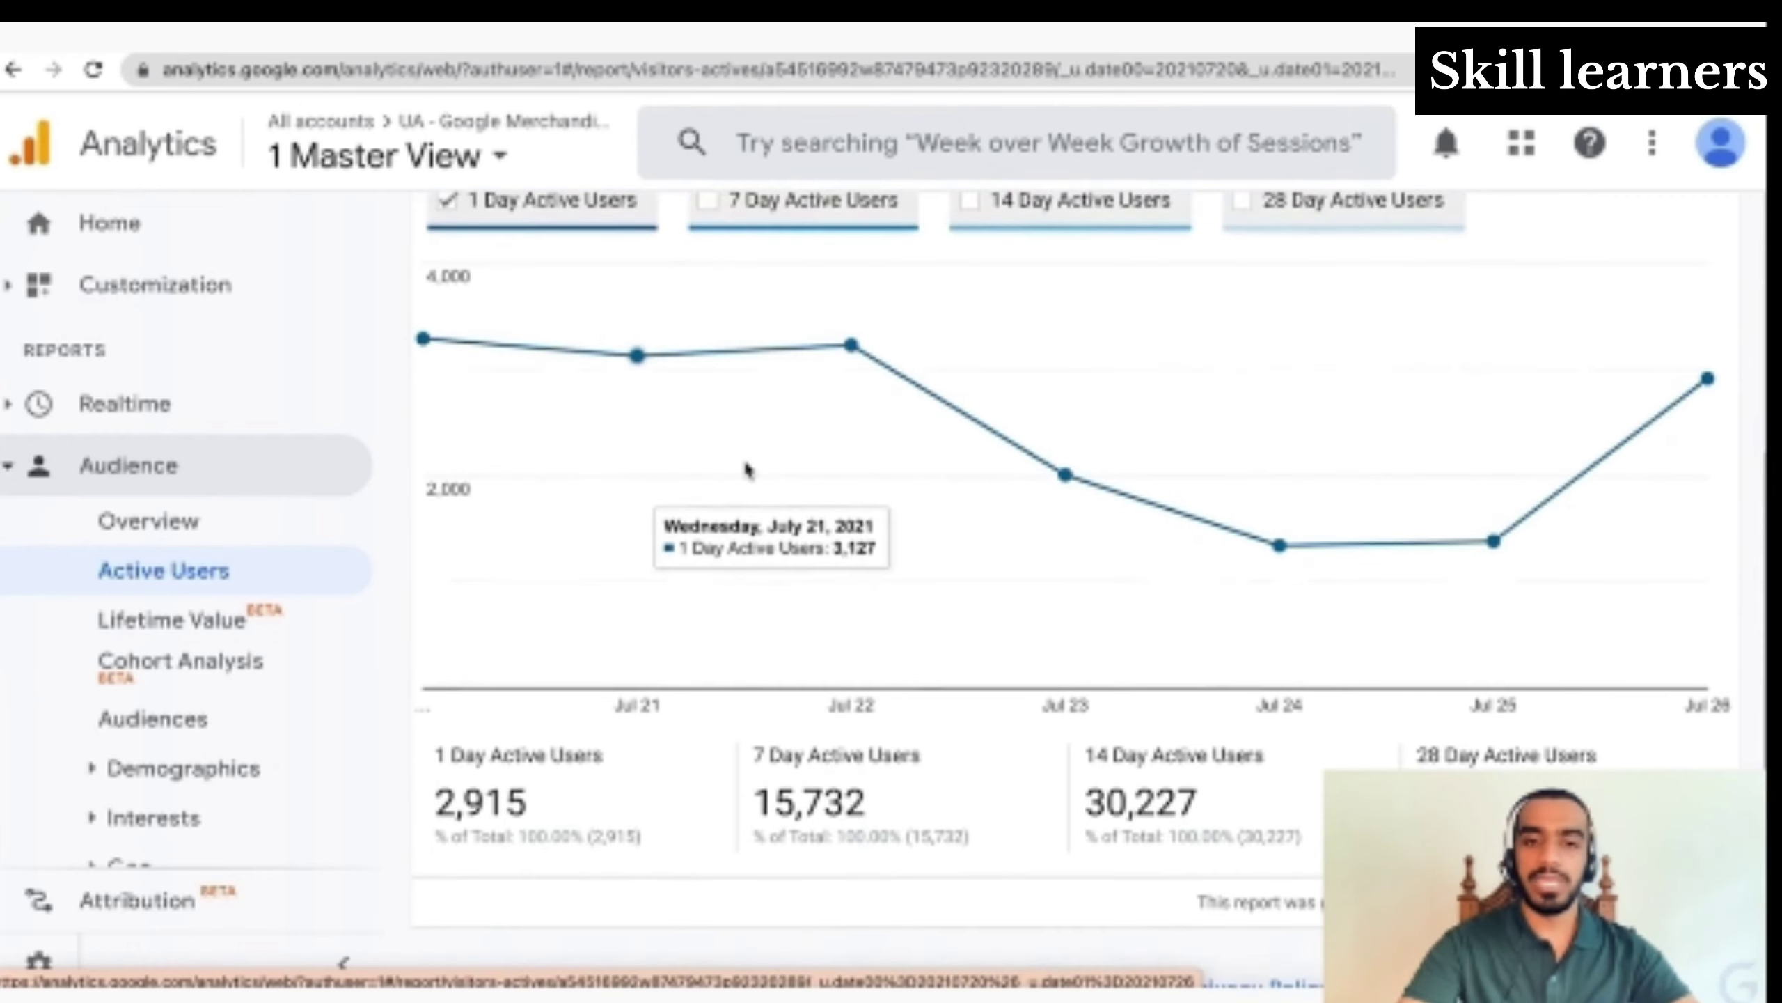
{"action": "scroll", "coordinate": [746, 470], "scroll_direction": "up", "scroll_amount": 2}
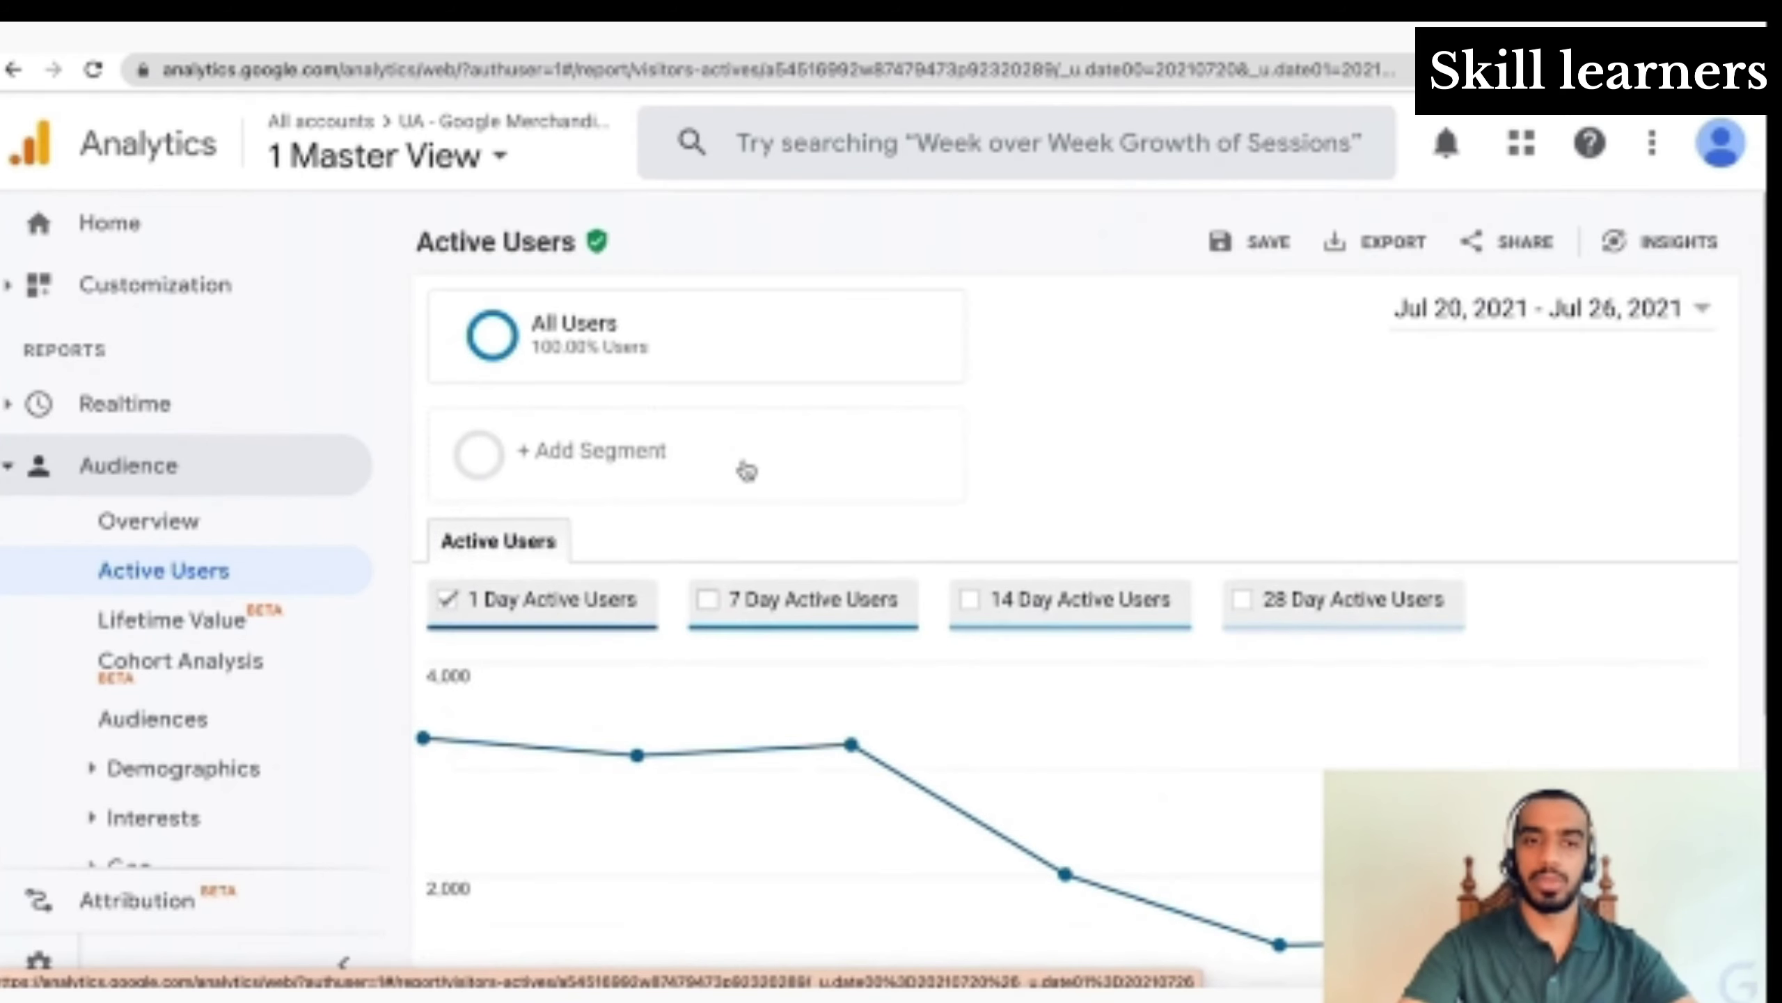
View the Lifetime Value report with its revenue per user graph, and open the Cohort Analysis report
{"action": "scroll", "coordinate": [236, 658], "scroll_direction": "down", "scroll_amount": 1}
{"action": "left_click", "coordinate": [232, 639]}
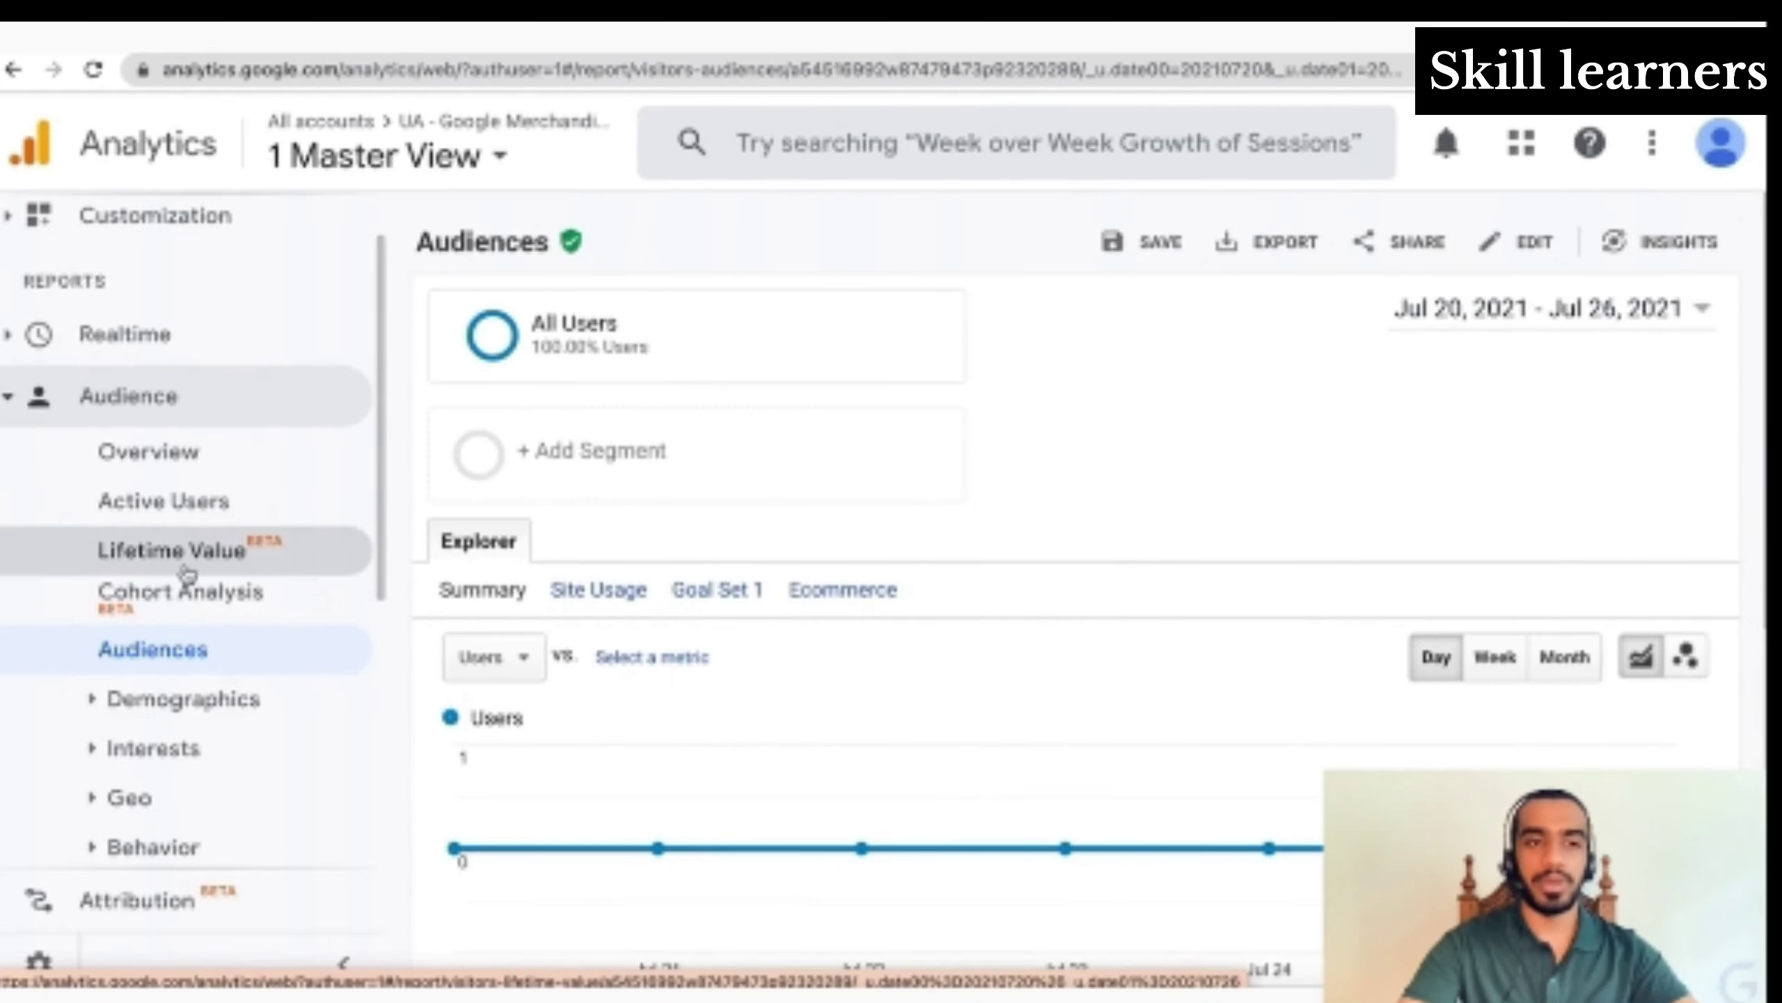
{"action": "left_click", "coordinate": [207, 540]}
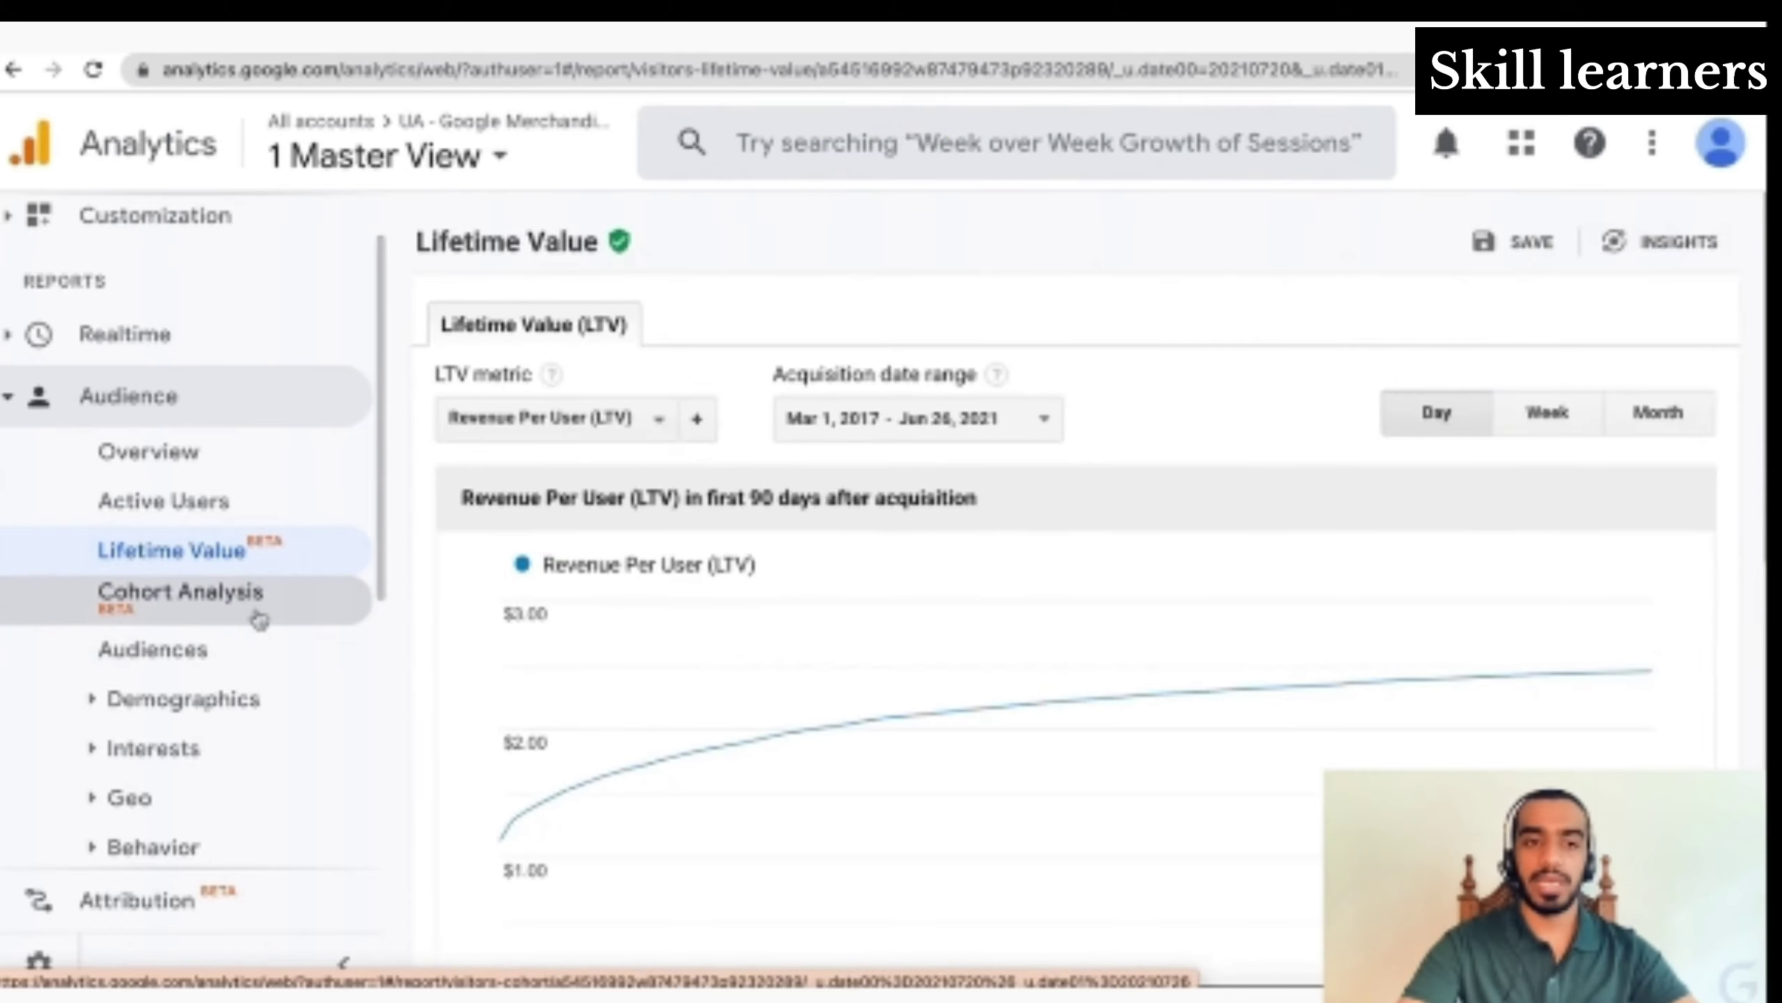
{"action": "left_click", "coordinate": [249, 602]}
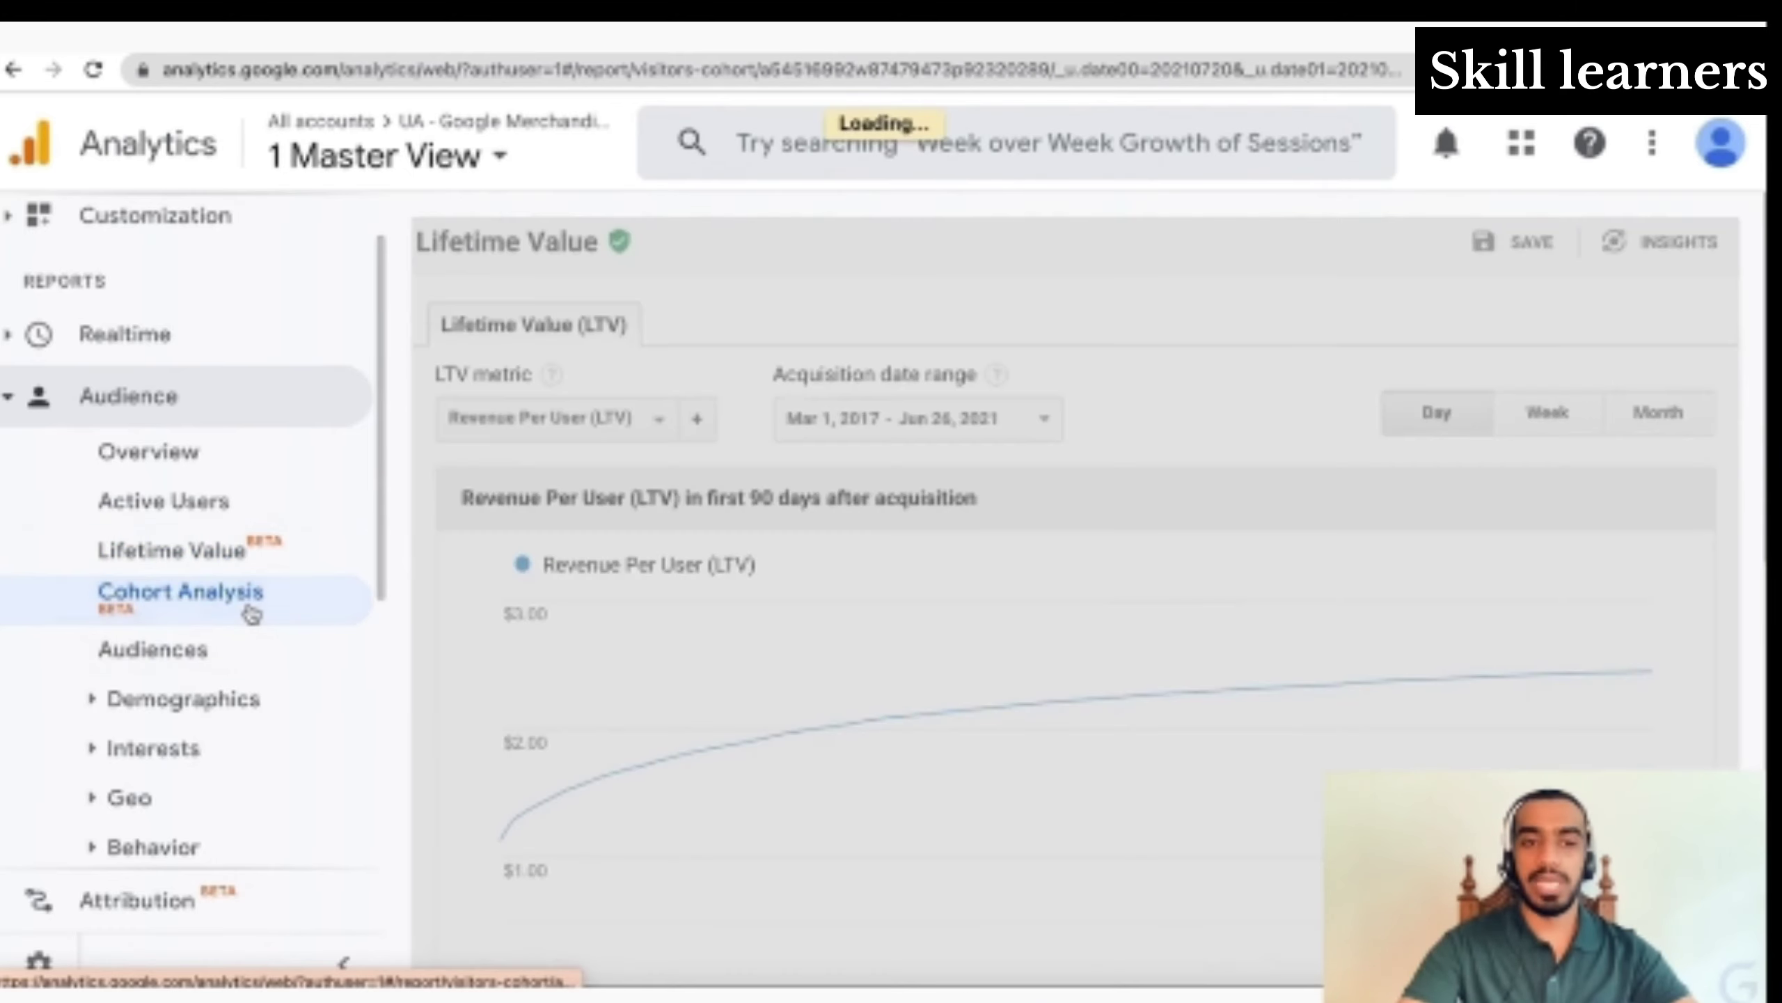
Open the Audiences report and review its users graph and the acquisition, behavior and conversions table
{"action": "scroll", "coordinate": [247, 616], "scroll_direction": "down", "scroll_amount": 2}
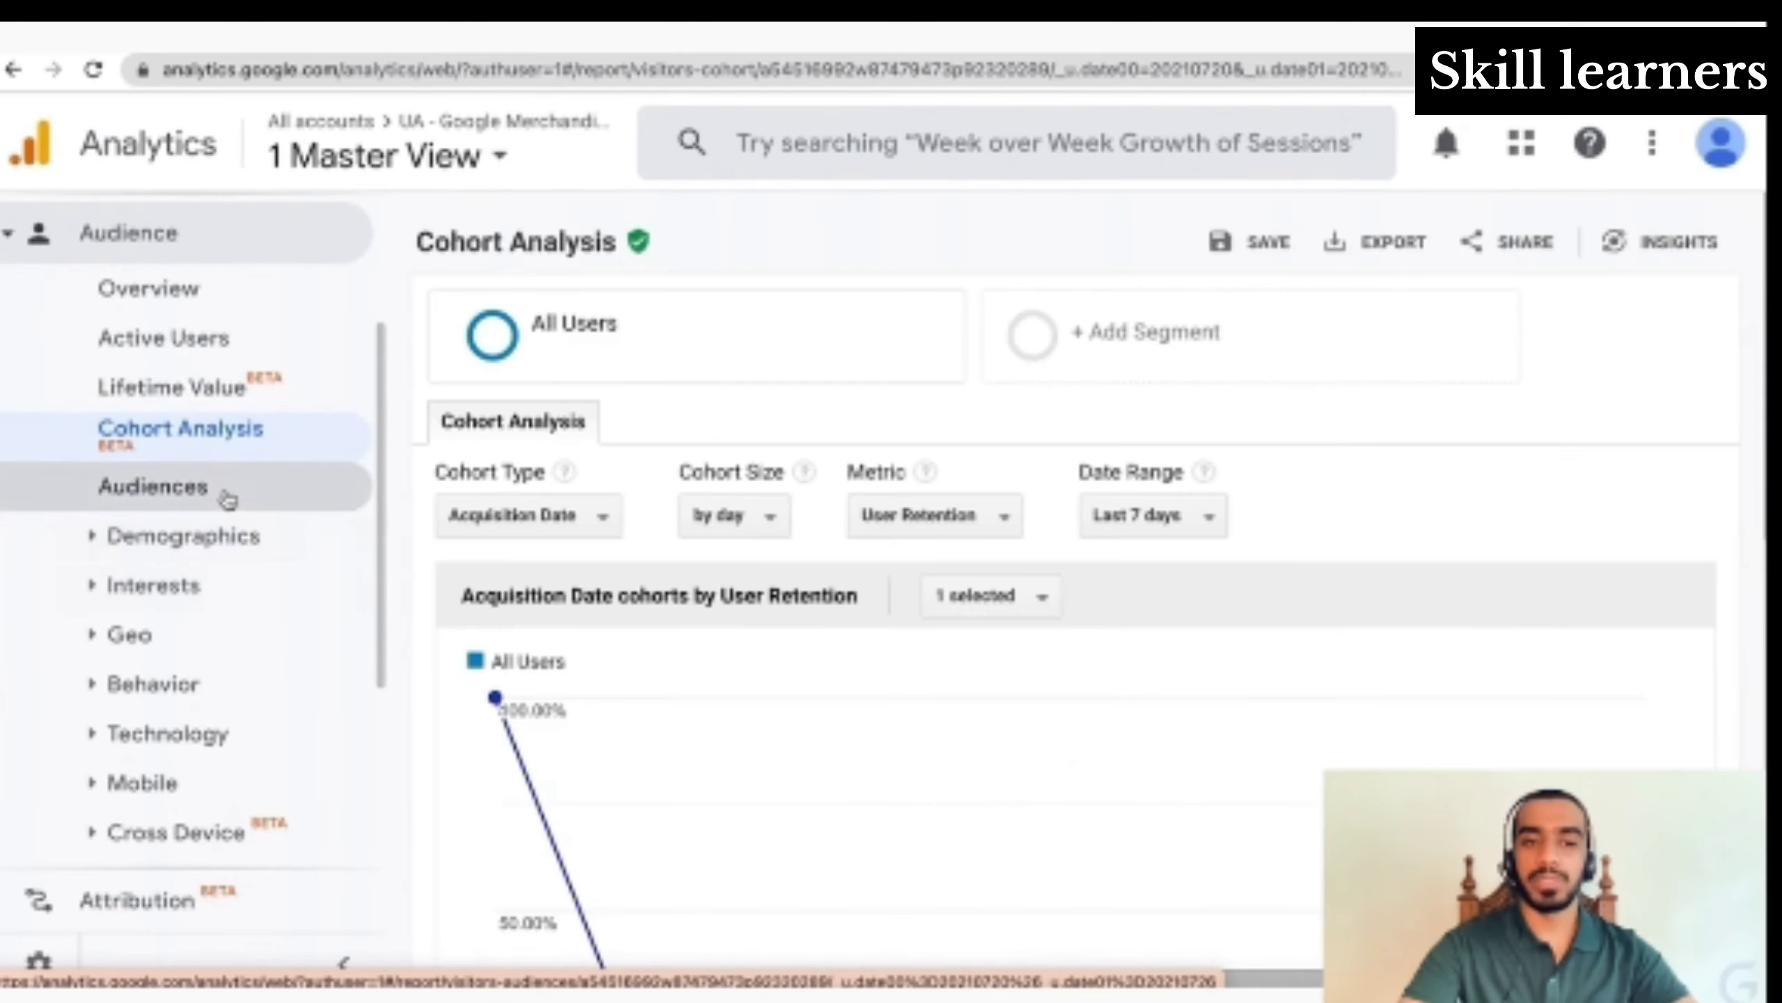
{"action": "left_click", "coordinate": [229, 498]}
{"action": "scroll", "coordinate": [616, 497], "scroll_direction": "down", "scroll_amount": 4}
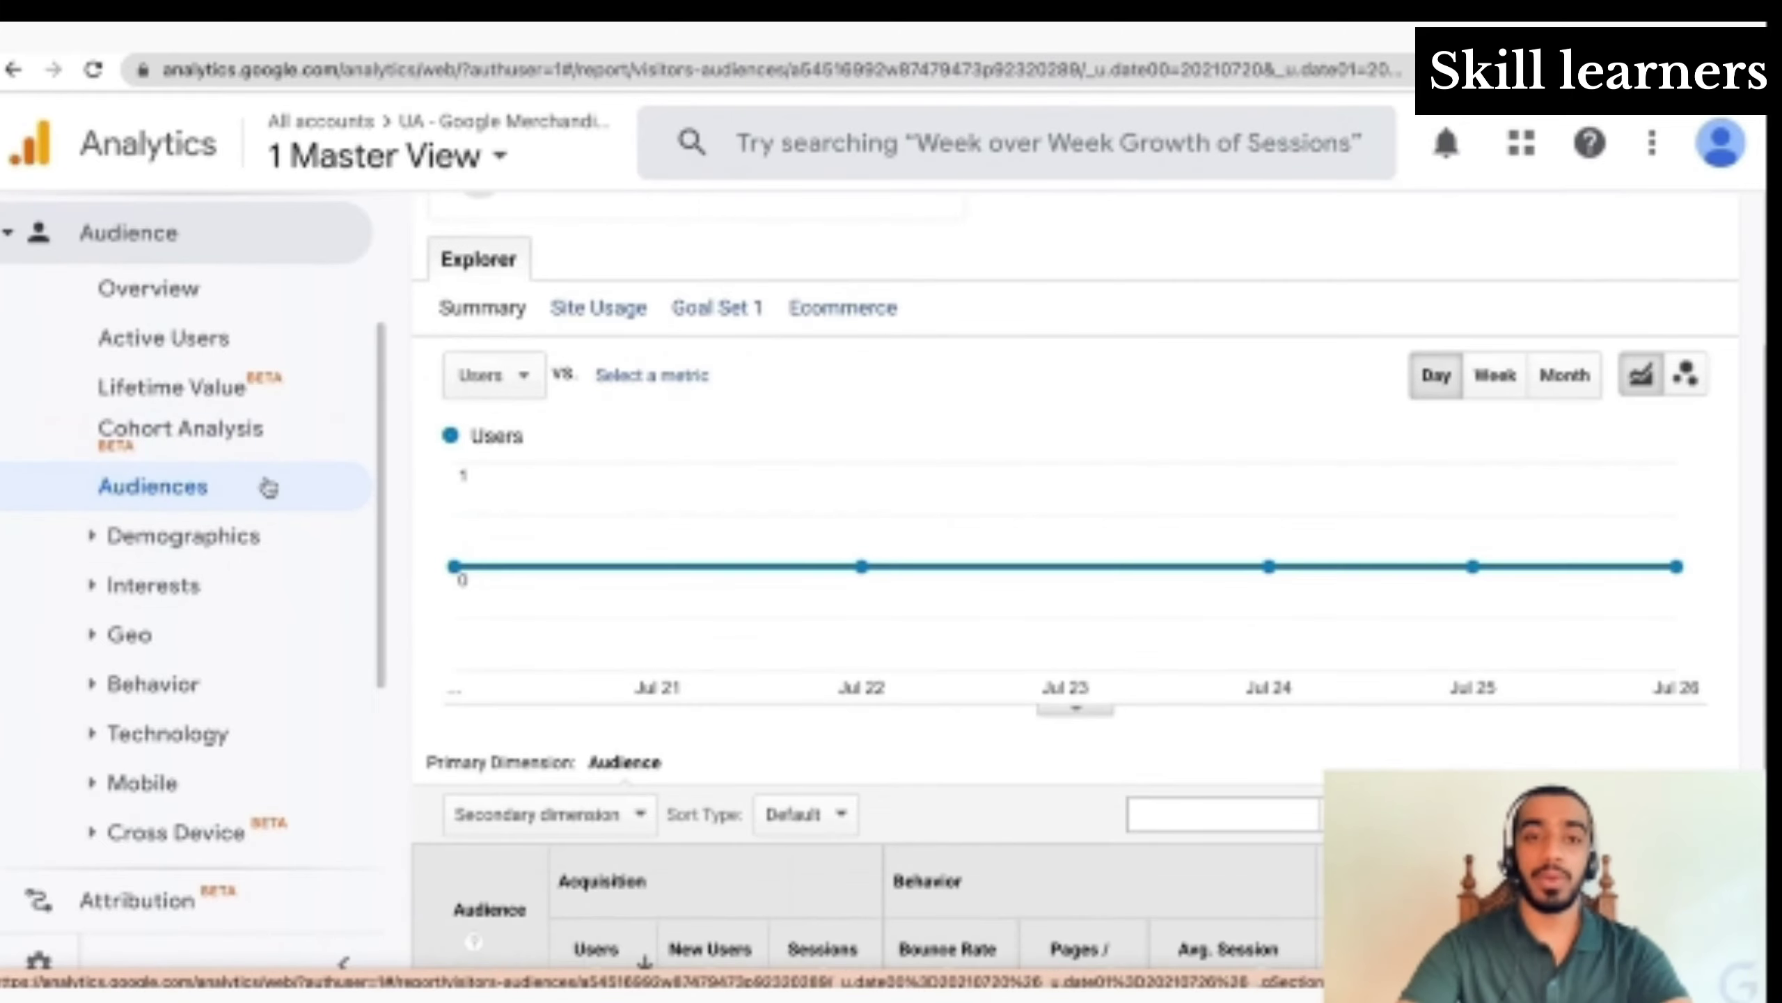
{"action": "scroll", "coordinate": [905, 484], "scroll_direction": "up", "scroll_amount": 3}
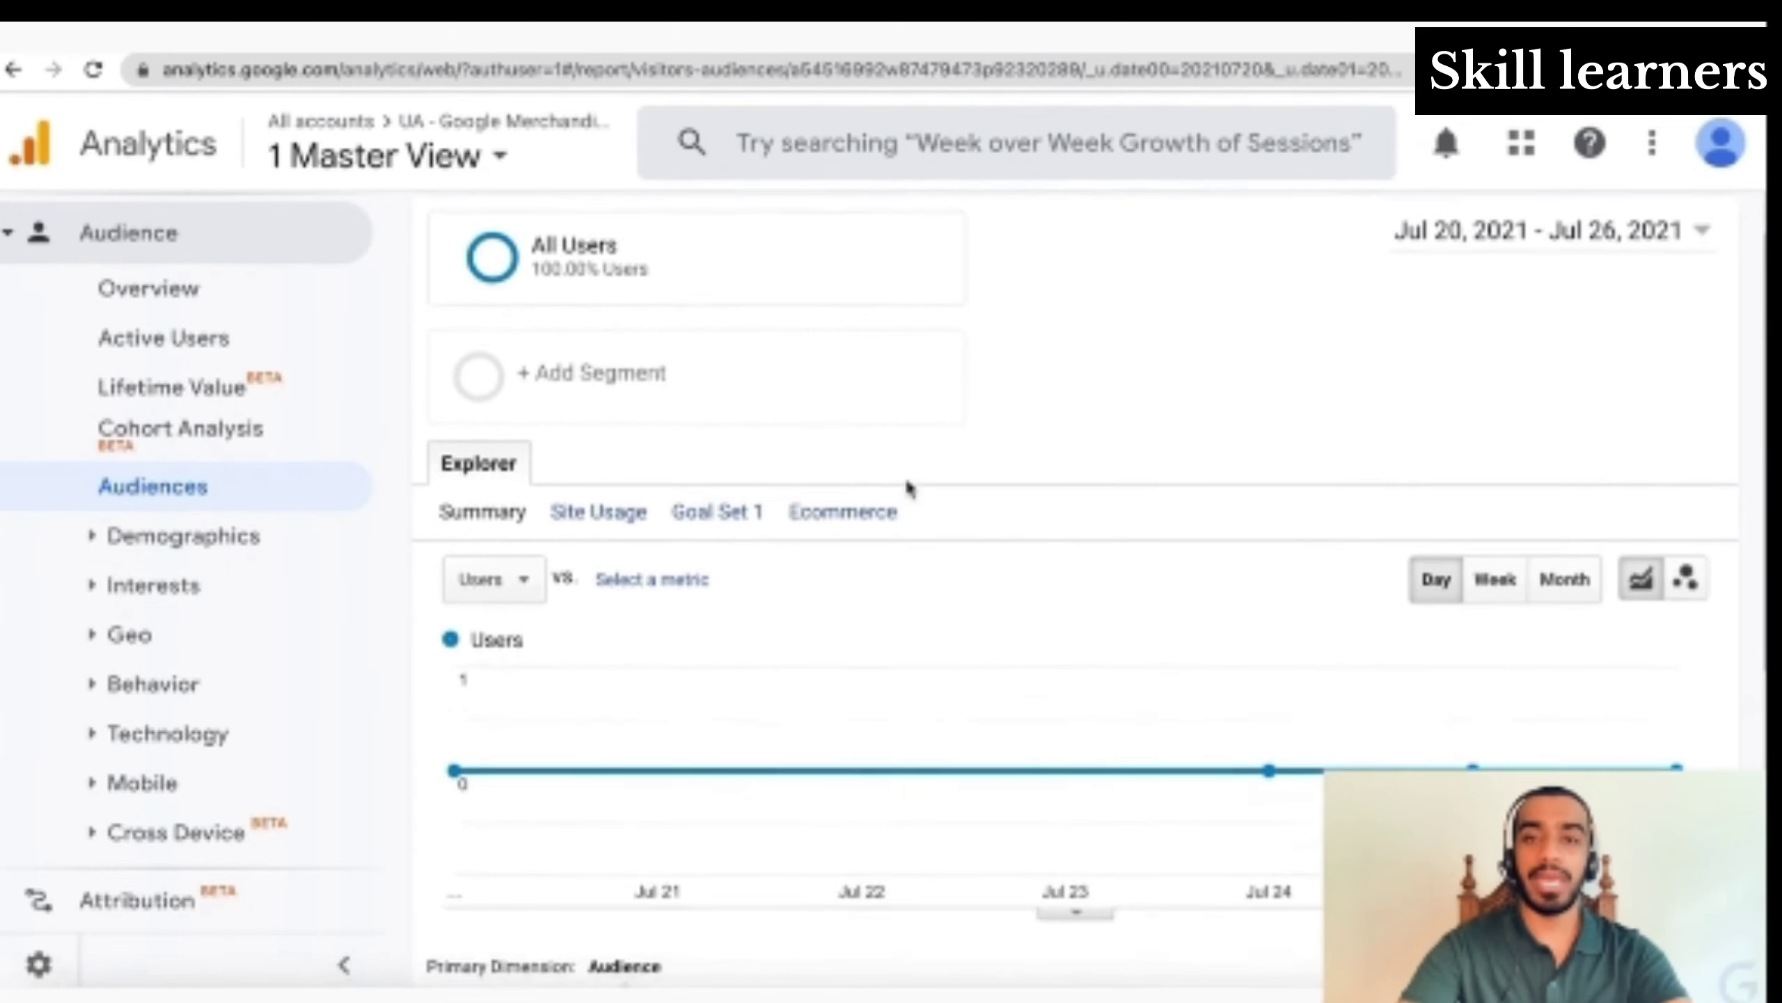
{"action": "scroll", "coordinate": [905, 484], "scroll_direction": "up", "scroll_amount": 1}
{"action": "scroll", "coordinate": [905, 485], "scroll_direction": "down", "scroll_amount": 8}
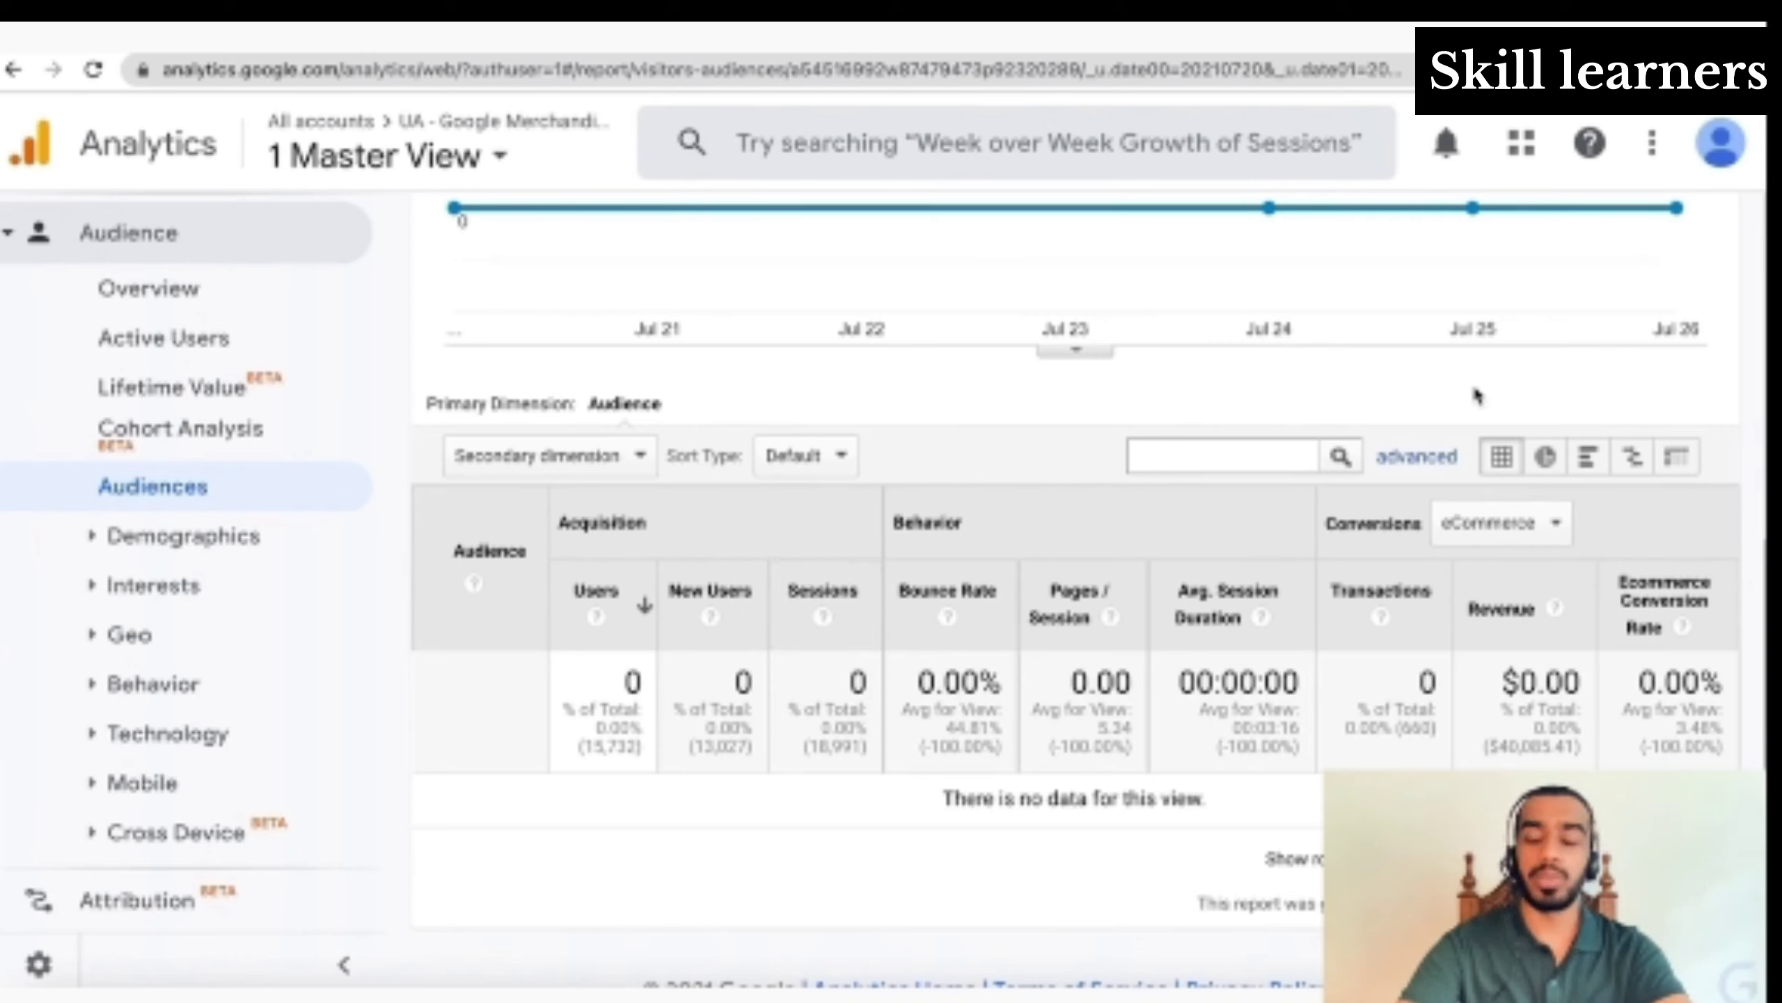
{"action": "scroll", "coordinate": [912, 625], "scroll_direction": "up", "scroll_amount": 9}
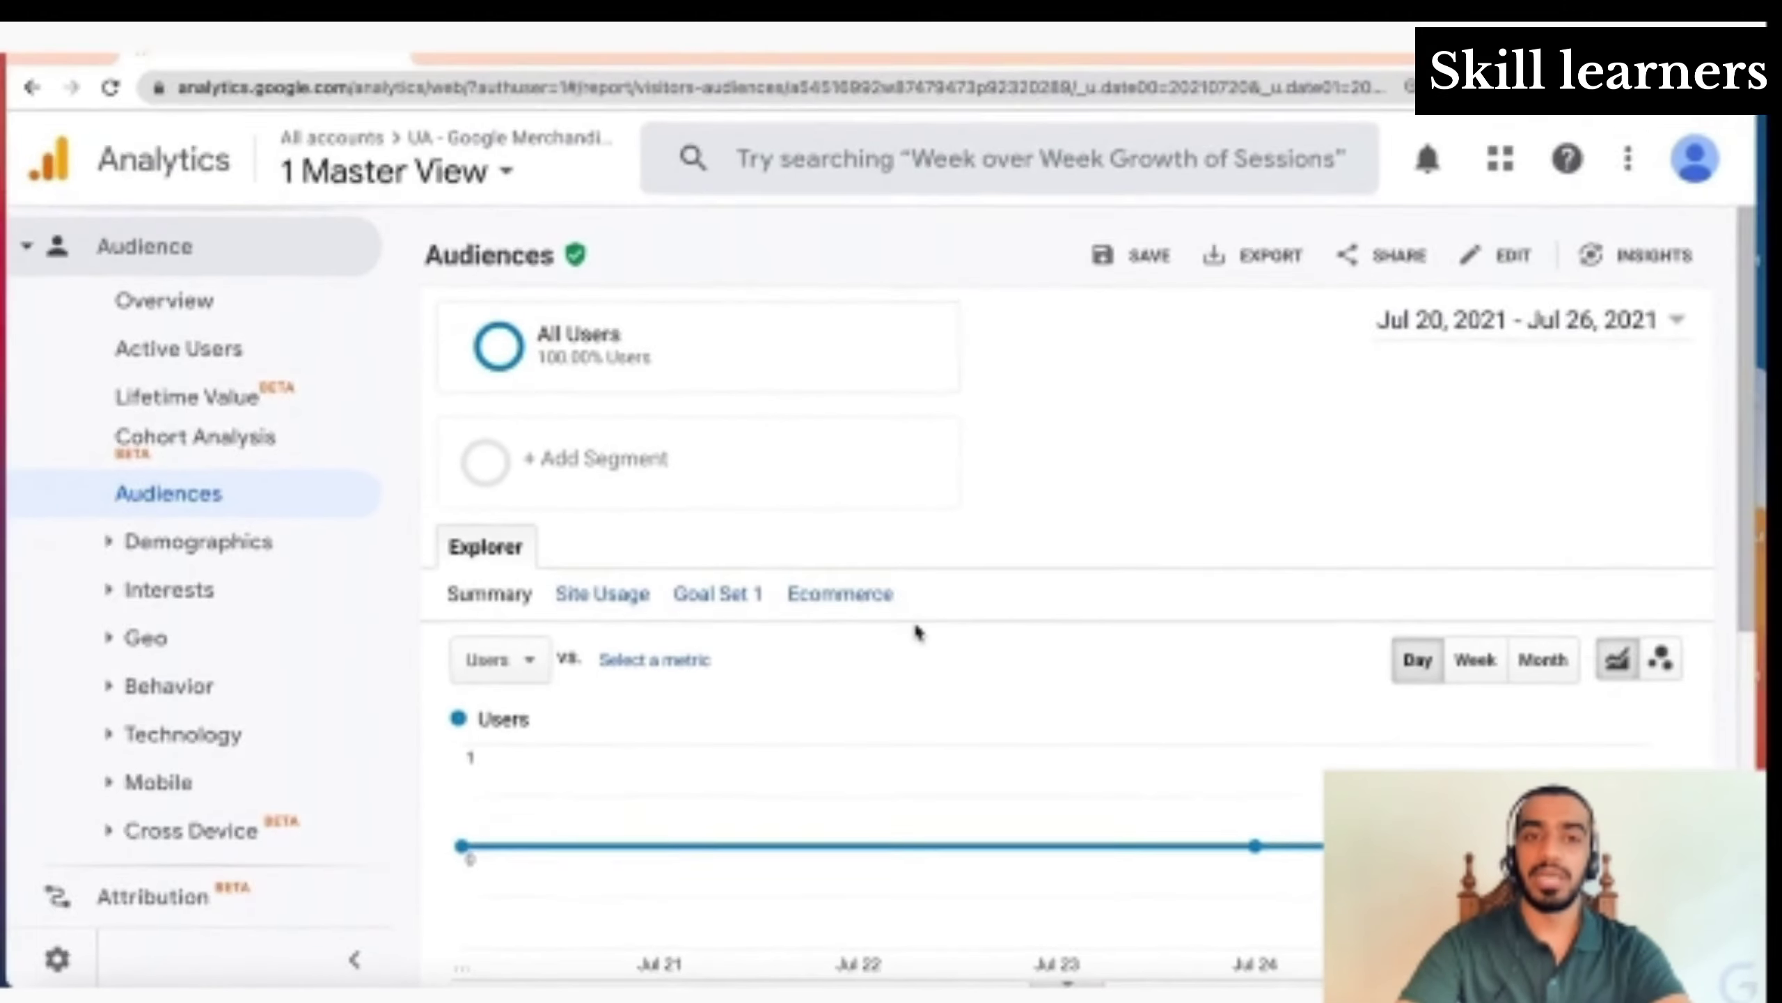
Examine the metrics table of the Audiences report, including the definition of Bounce Rate
{"action": "scroll", "coordinate": [926, 617], "scroll_direction": "down", "scroll_amount": 8}
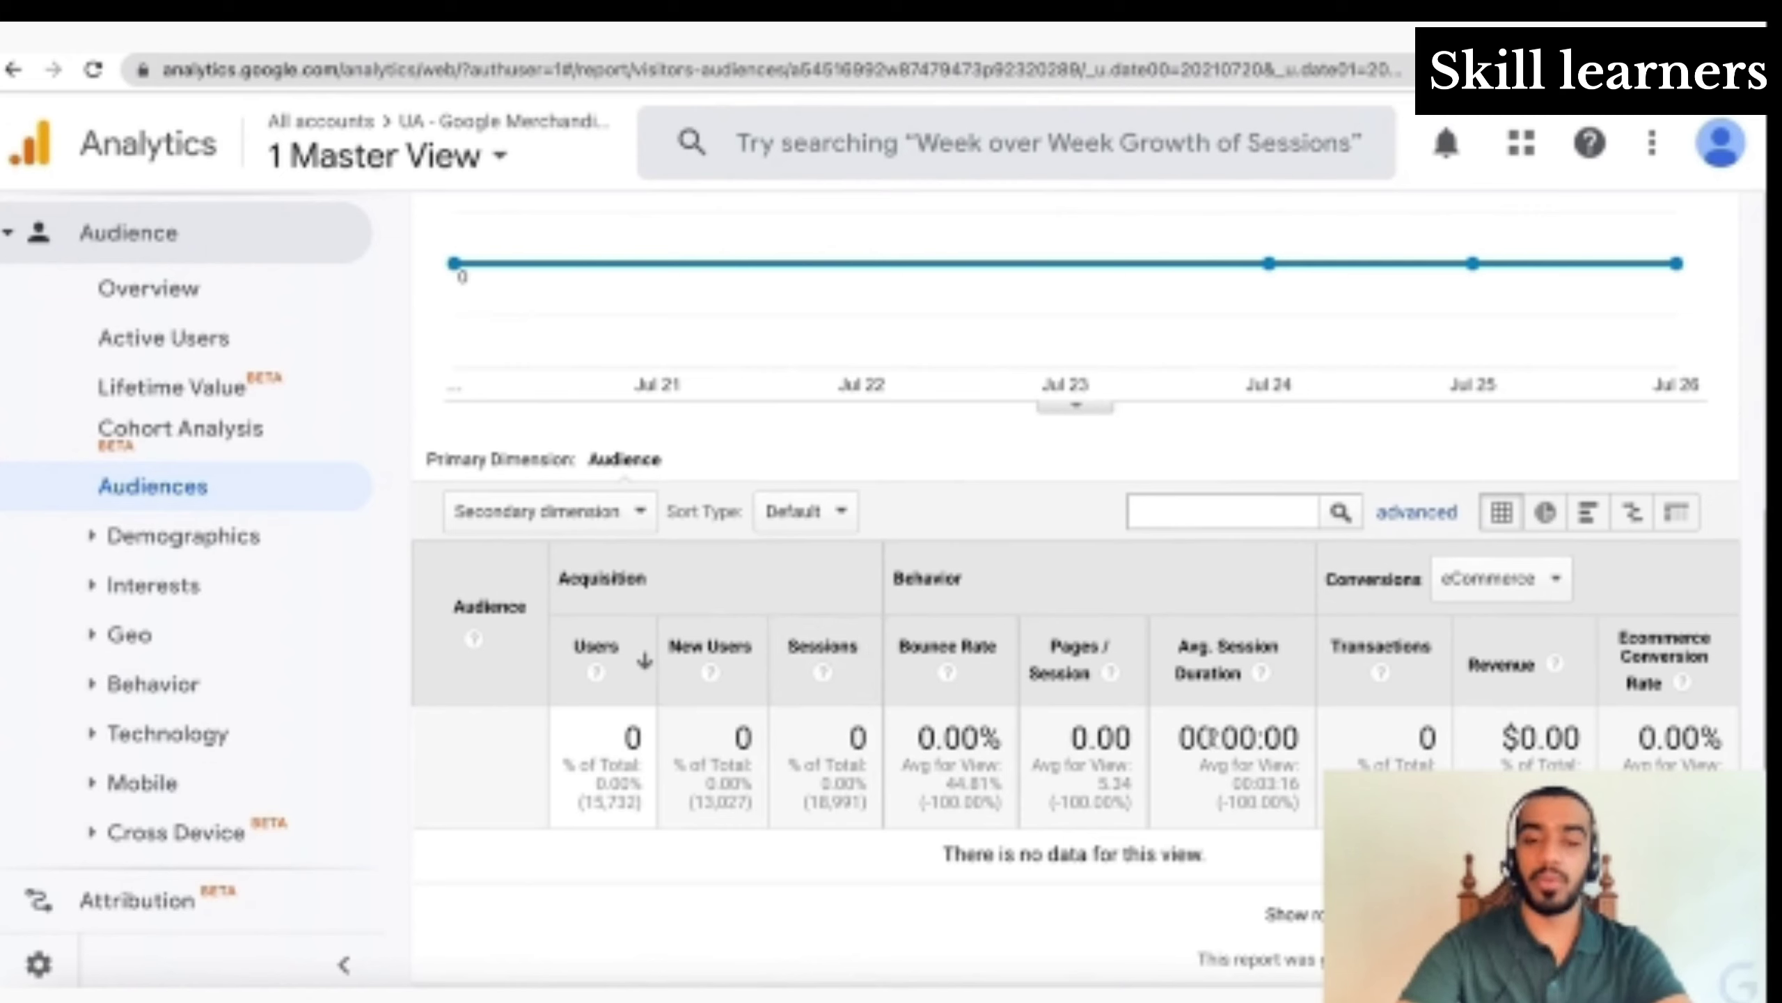
{"action": "mouse_move", "coordinate": [950, 674]}
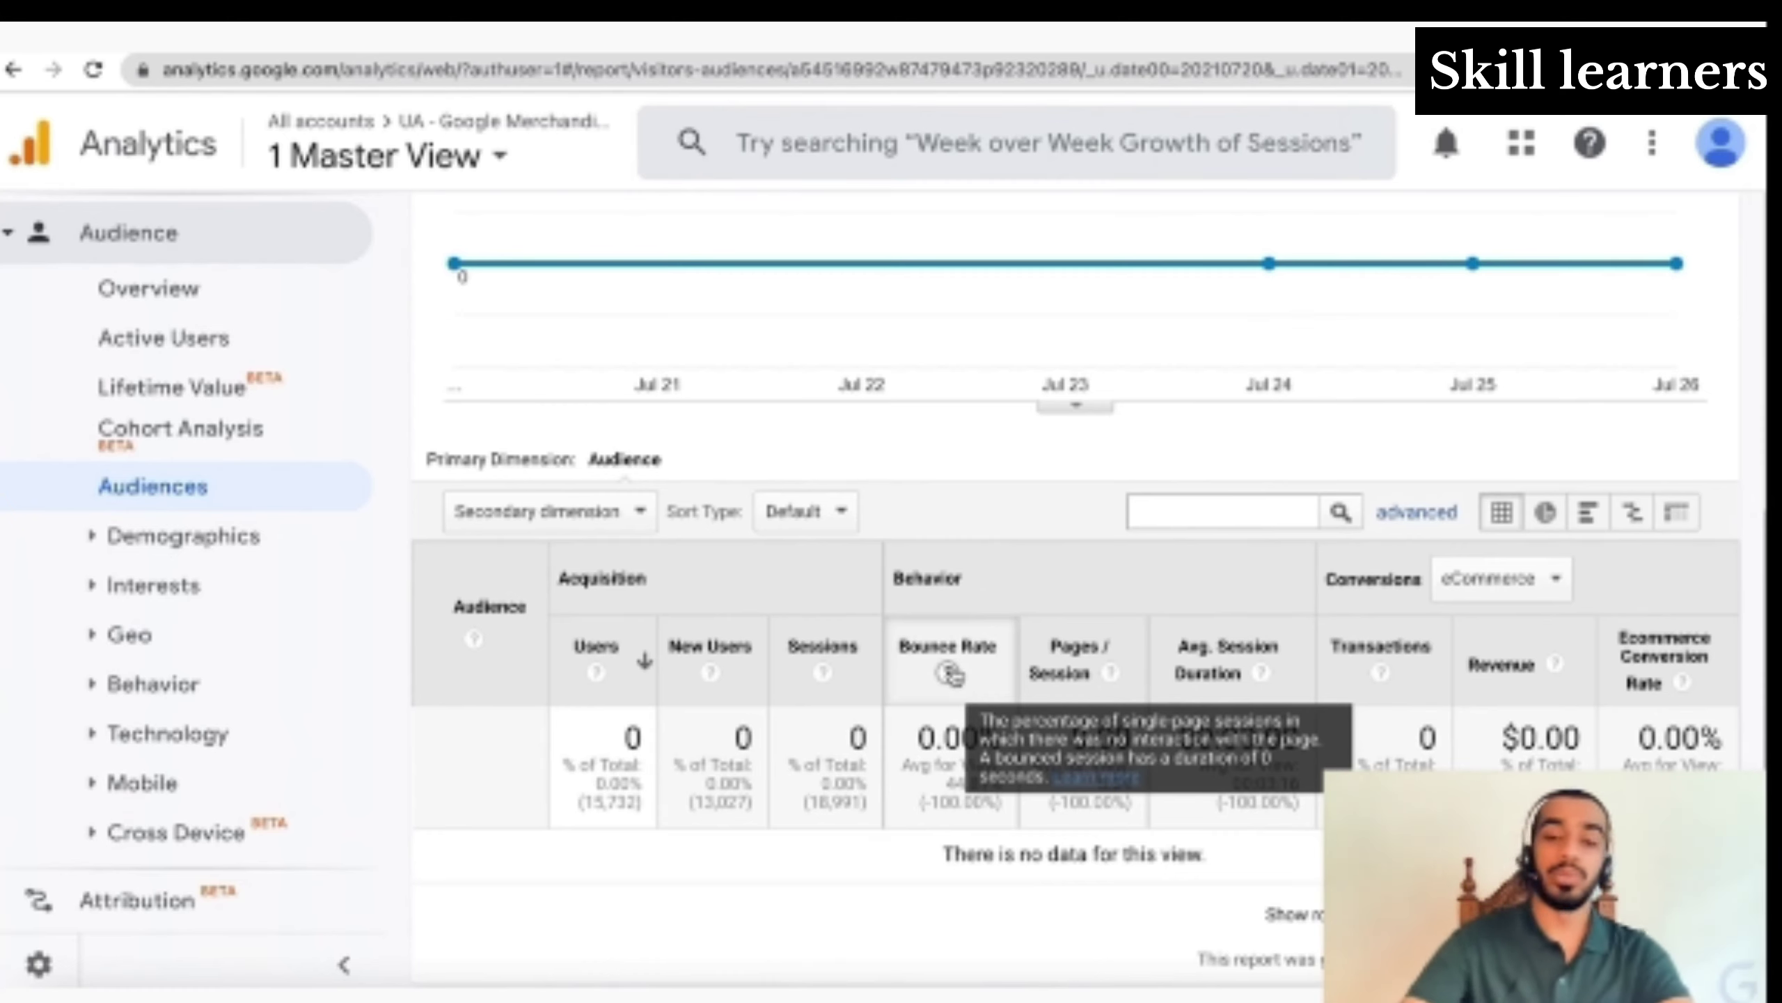
{"action": "scroll", "coordinate": [740, 724], "scroll_direction": "down", "scroll_amount": 2}
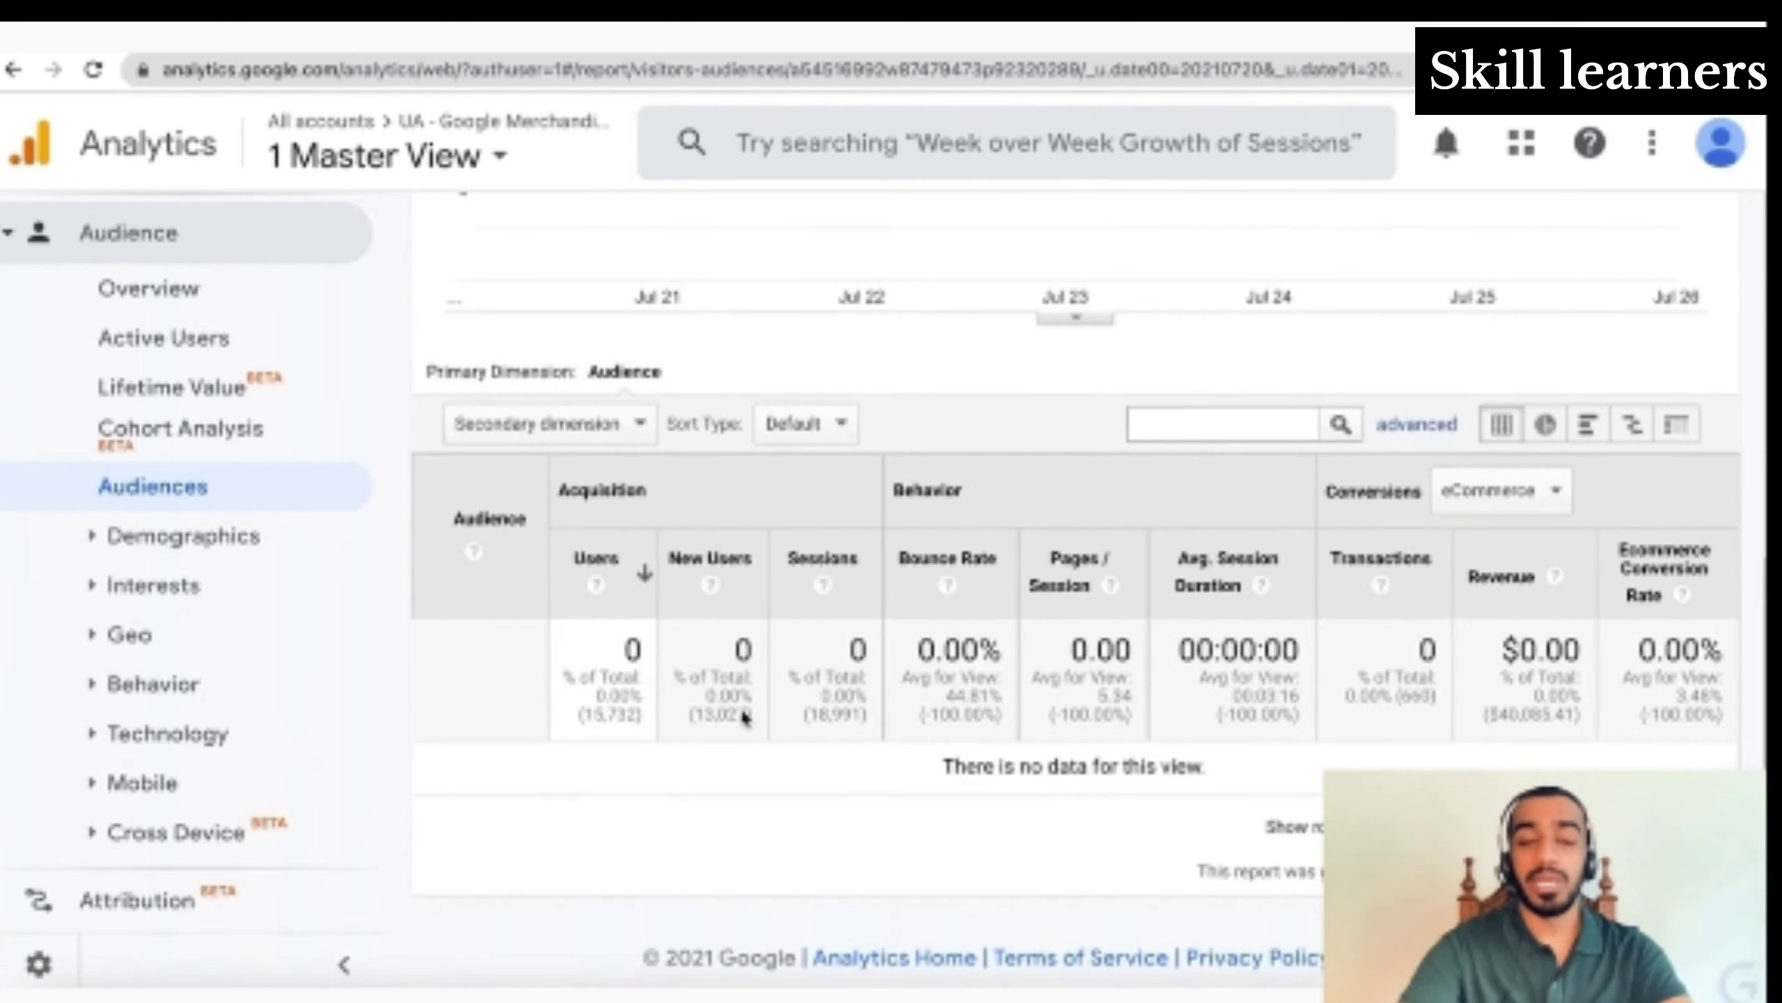
Open the Demographics Overview report and examine its age and gender charts
{"action": "left_click", "coordinate": [267, 548]}
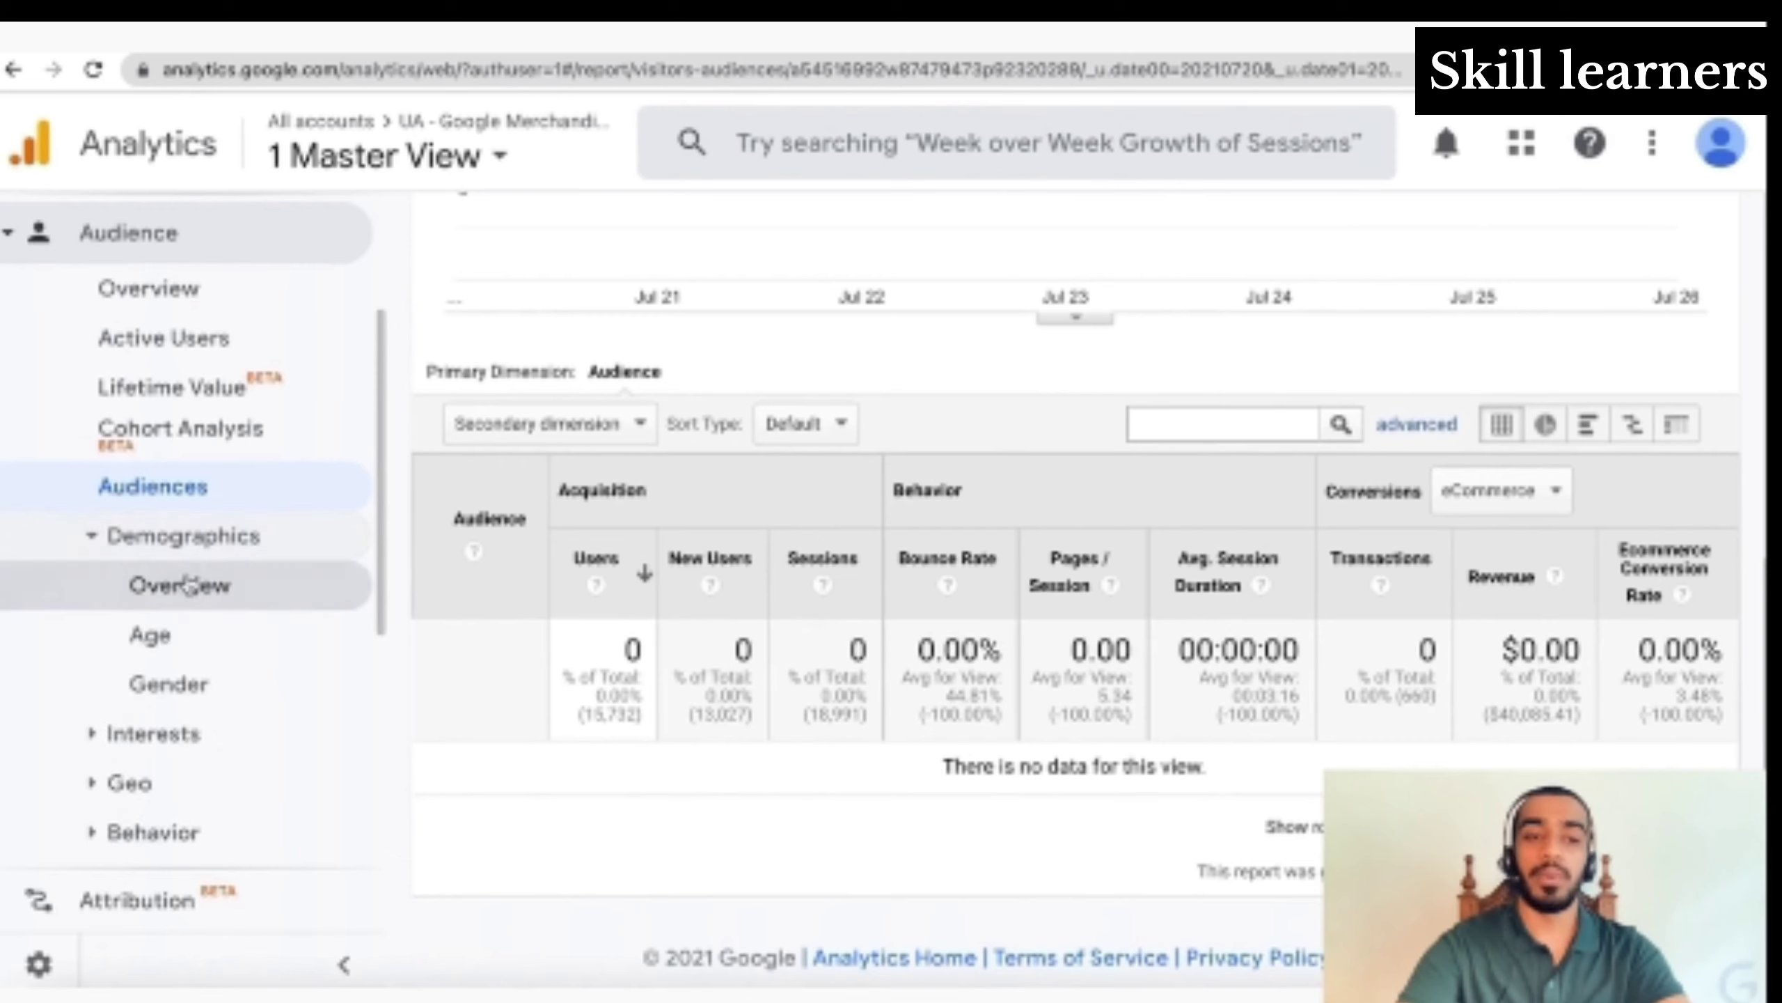
{"action": "left_click", "coordinate": [162, 585]}
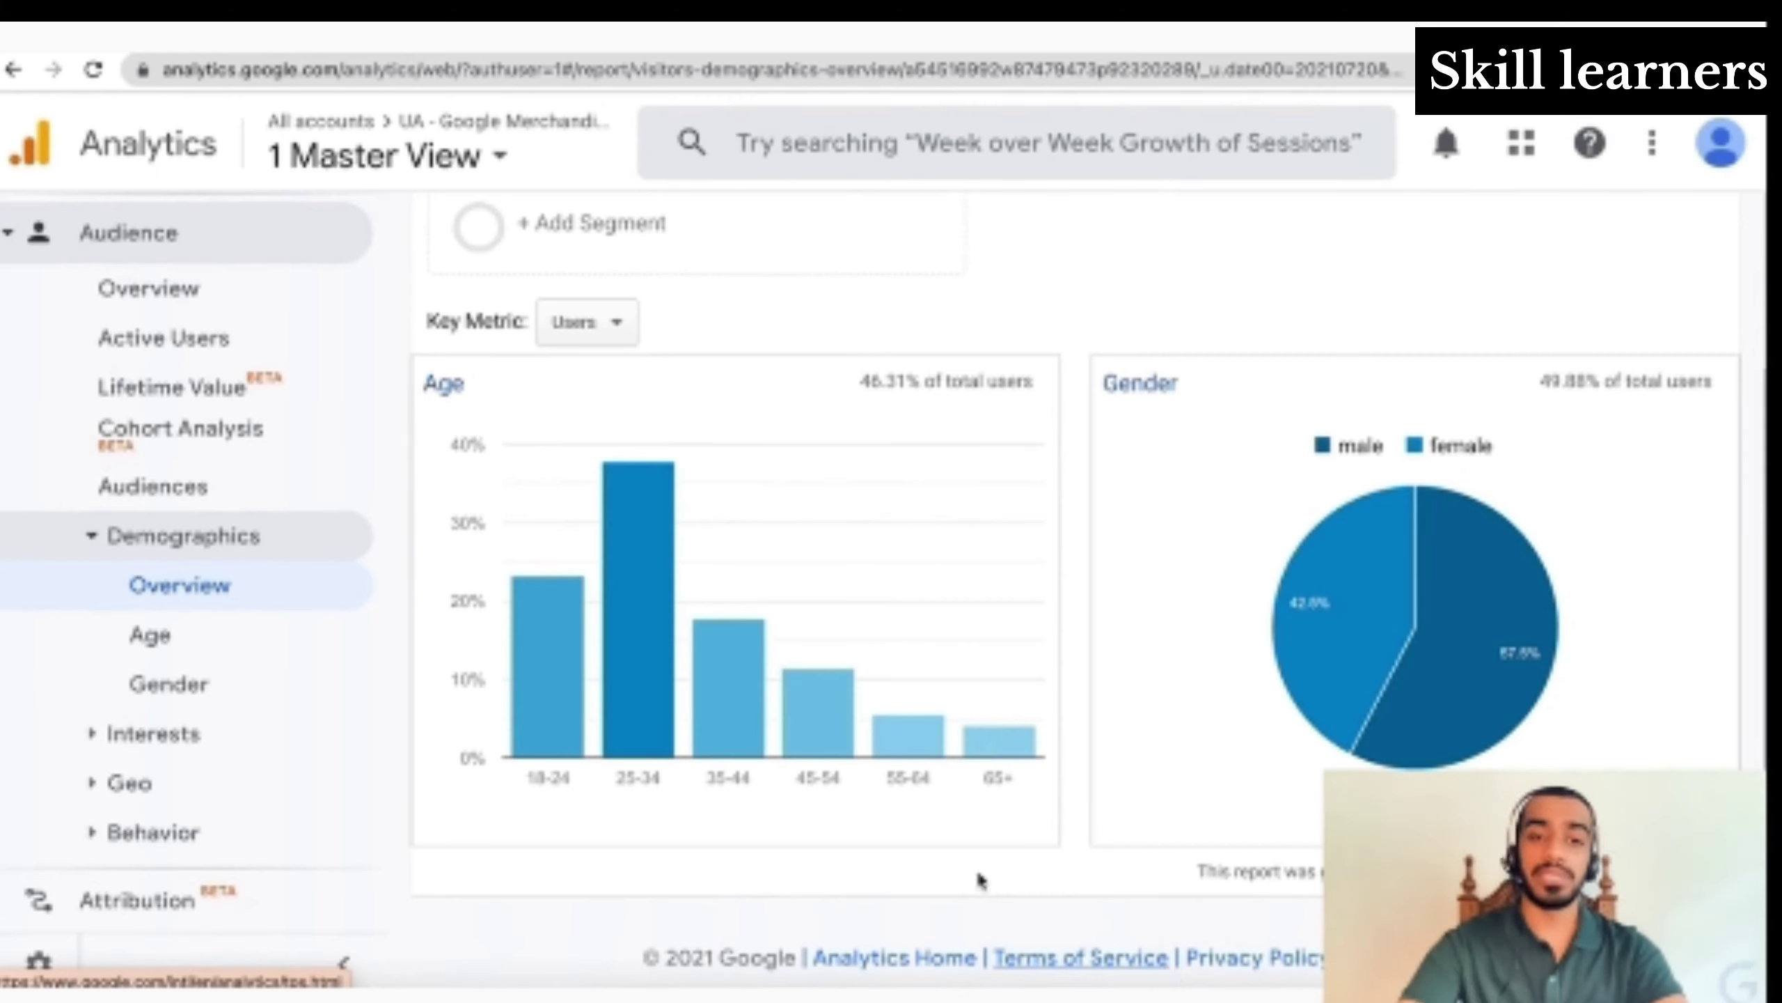
{"action": "mouse_move", "coordinate": [635, 673]}
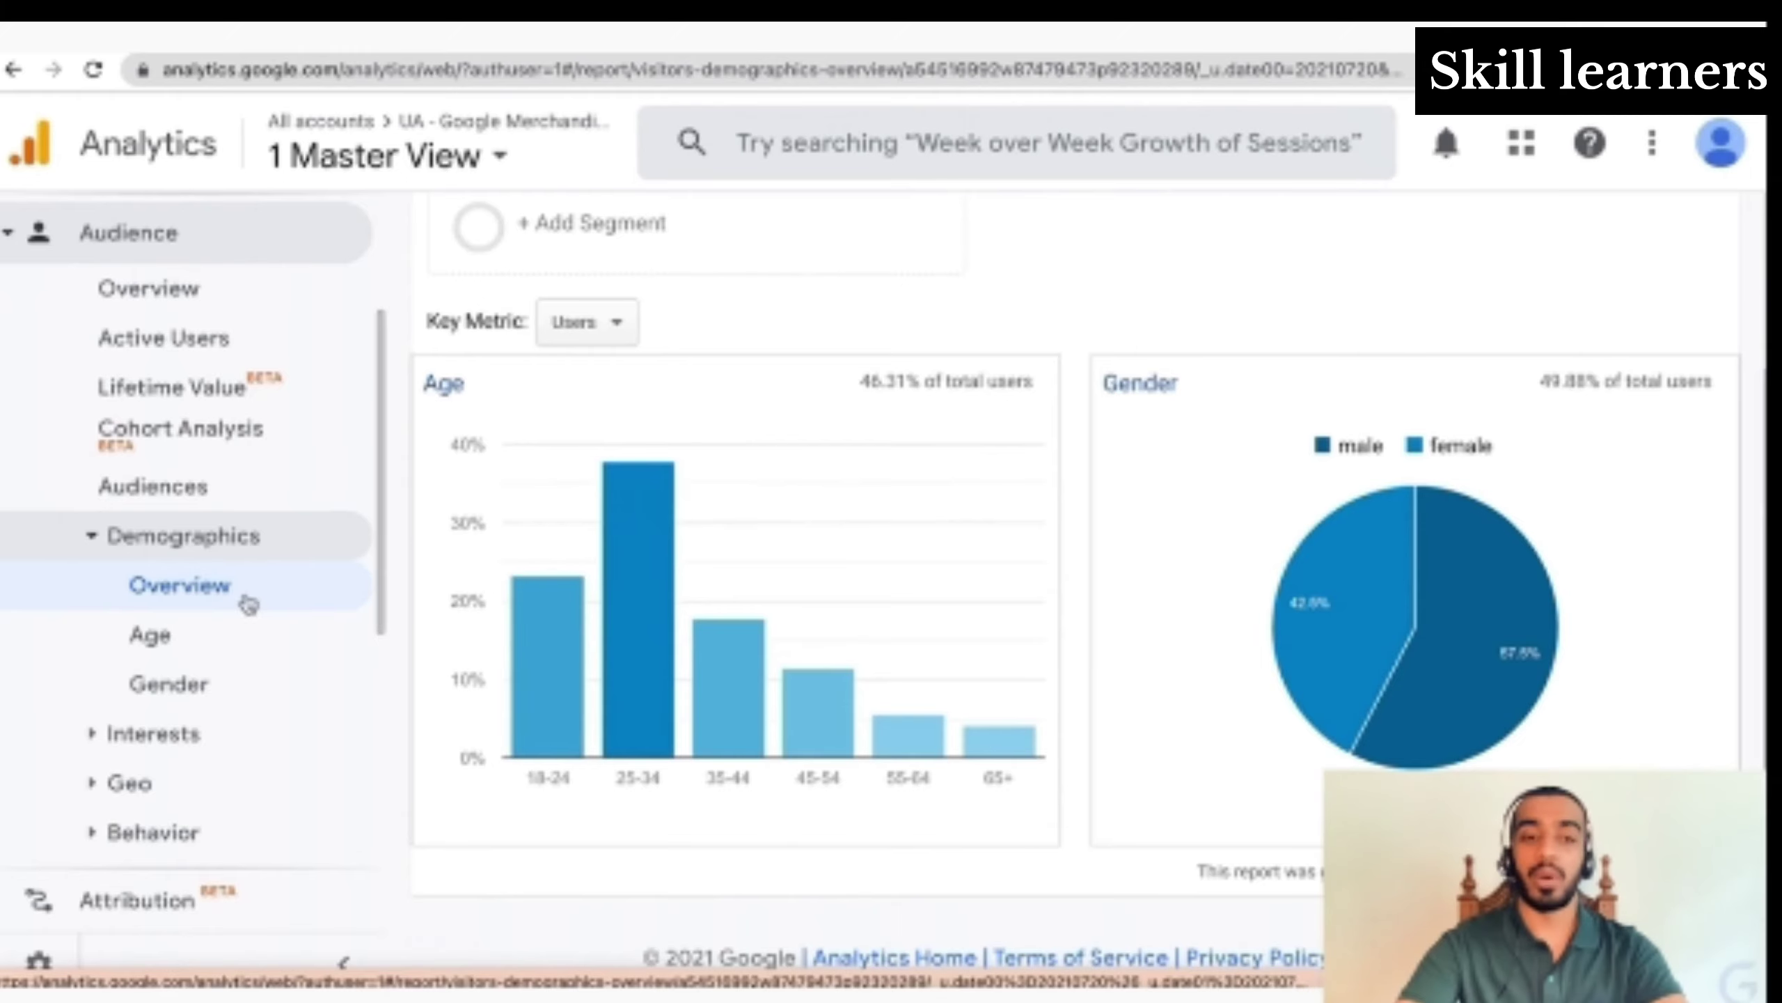
Open the demographic Gender report and compare male and female users across the acquisition, behavior and conversion metrics
{"action": "left_click", "coordinate": [204, 682]}
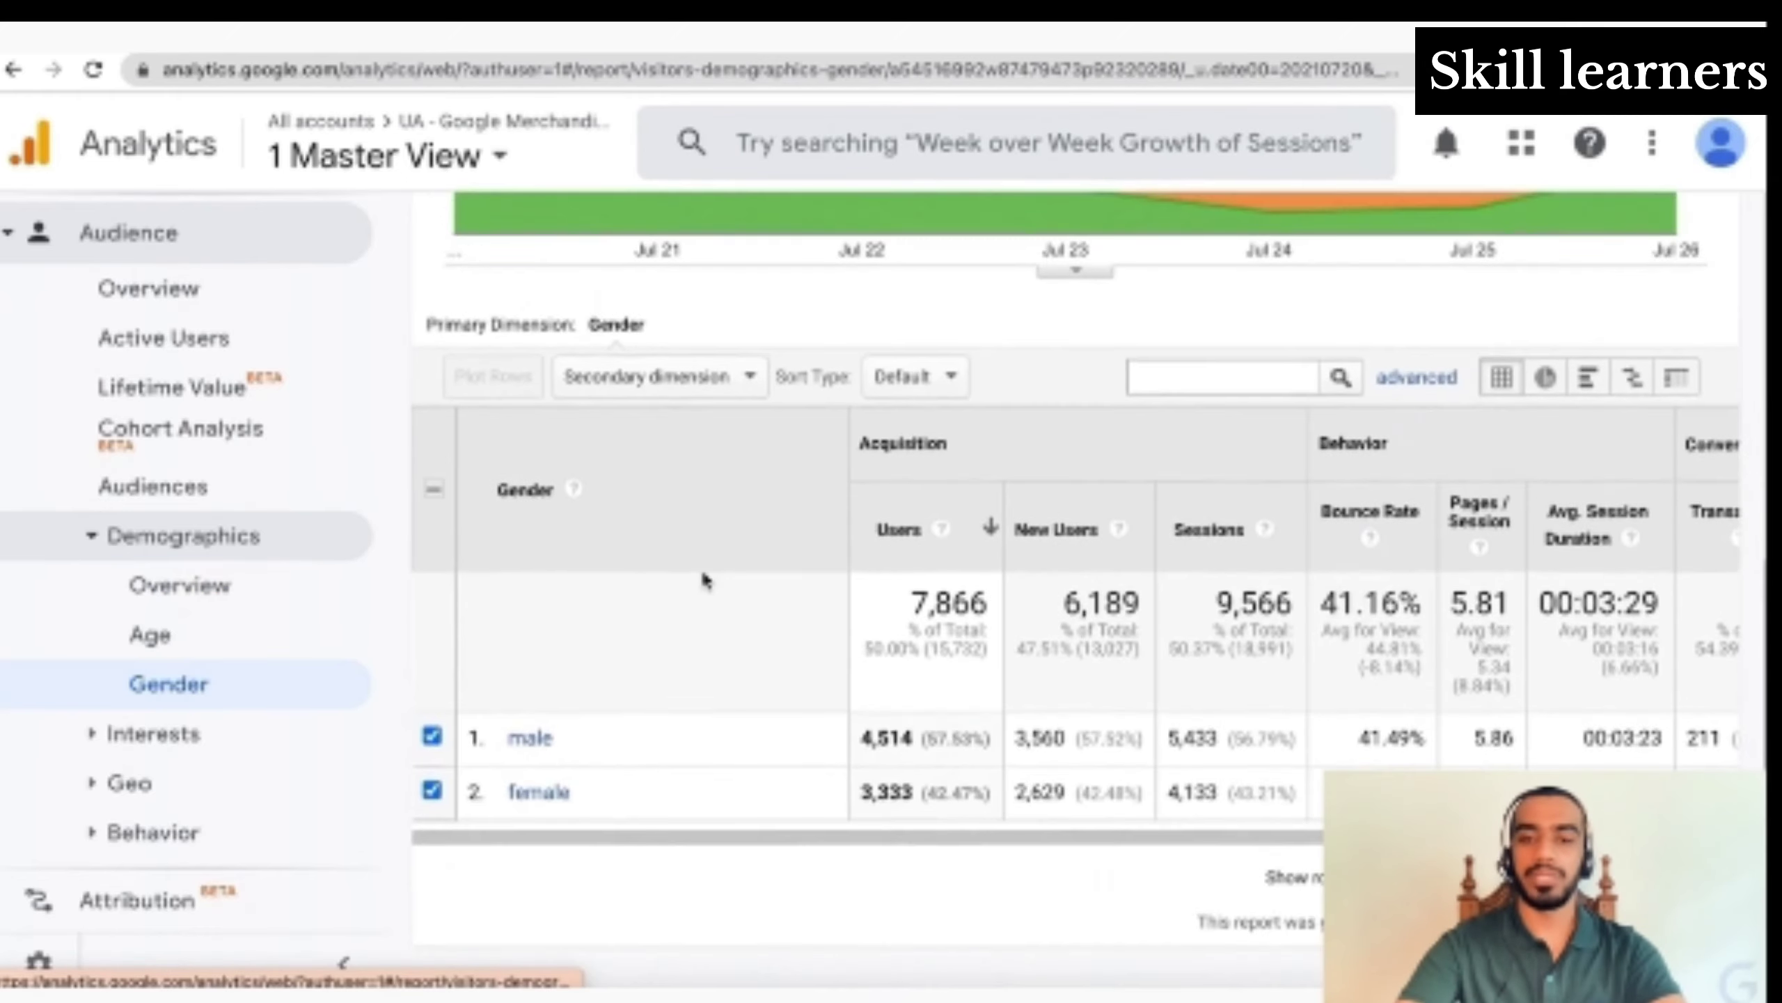
{"action": "scroll", "coordinate": [926, 730], "scroll_direction": "right", "scroll_amount": 5}
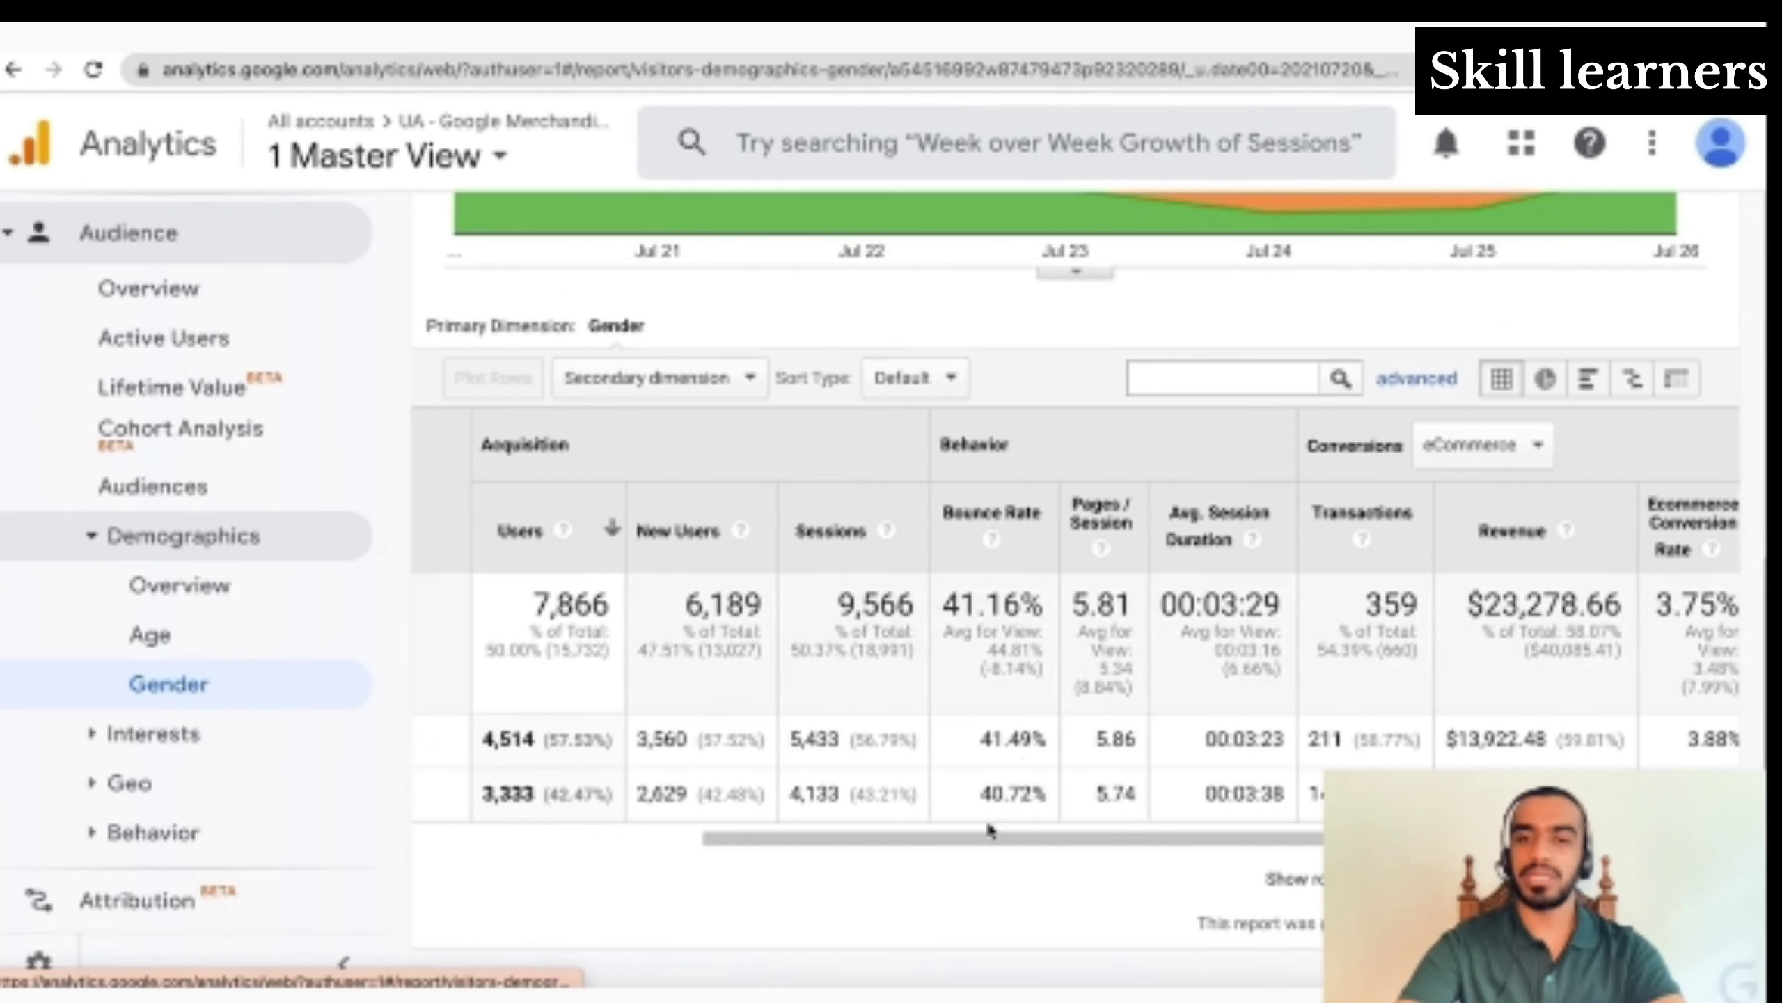
{"action": "scroll", "coordinate": [1011, 815], "scroll_direction": "left", "scroll_amount": 5}
{"action": "scroll", "coordinate": [1013, 816], "scroll_direction": "right", "scroll_amount": 2}
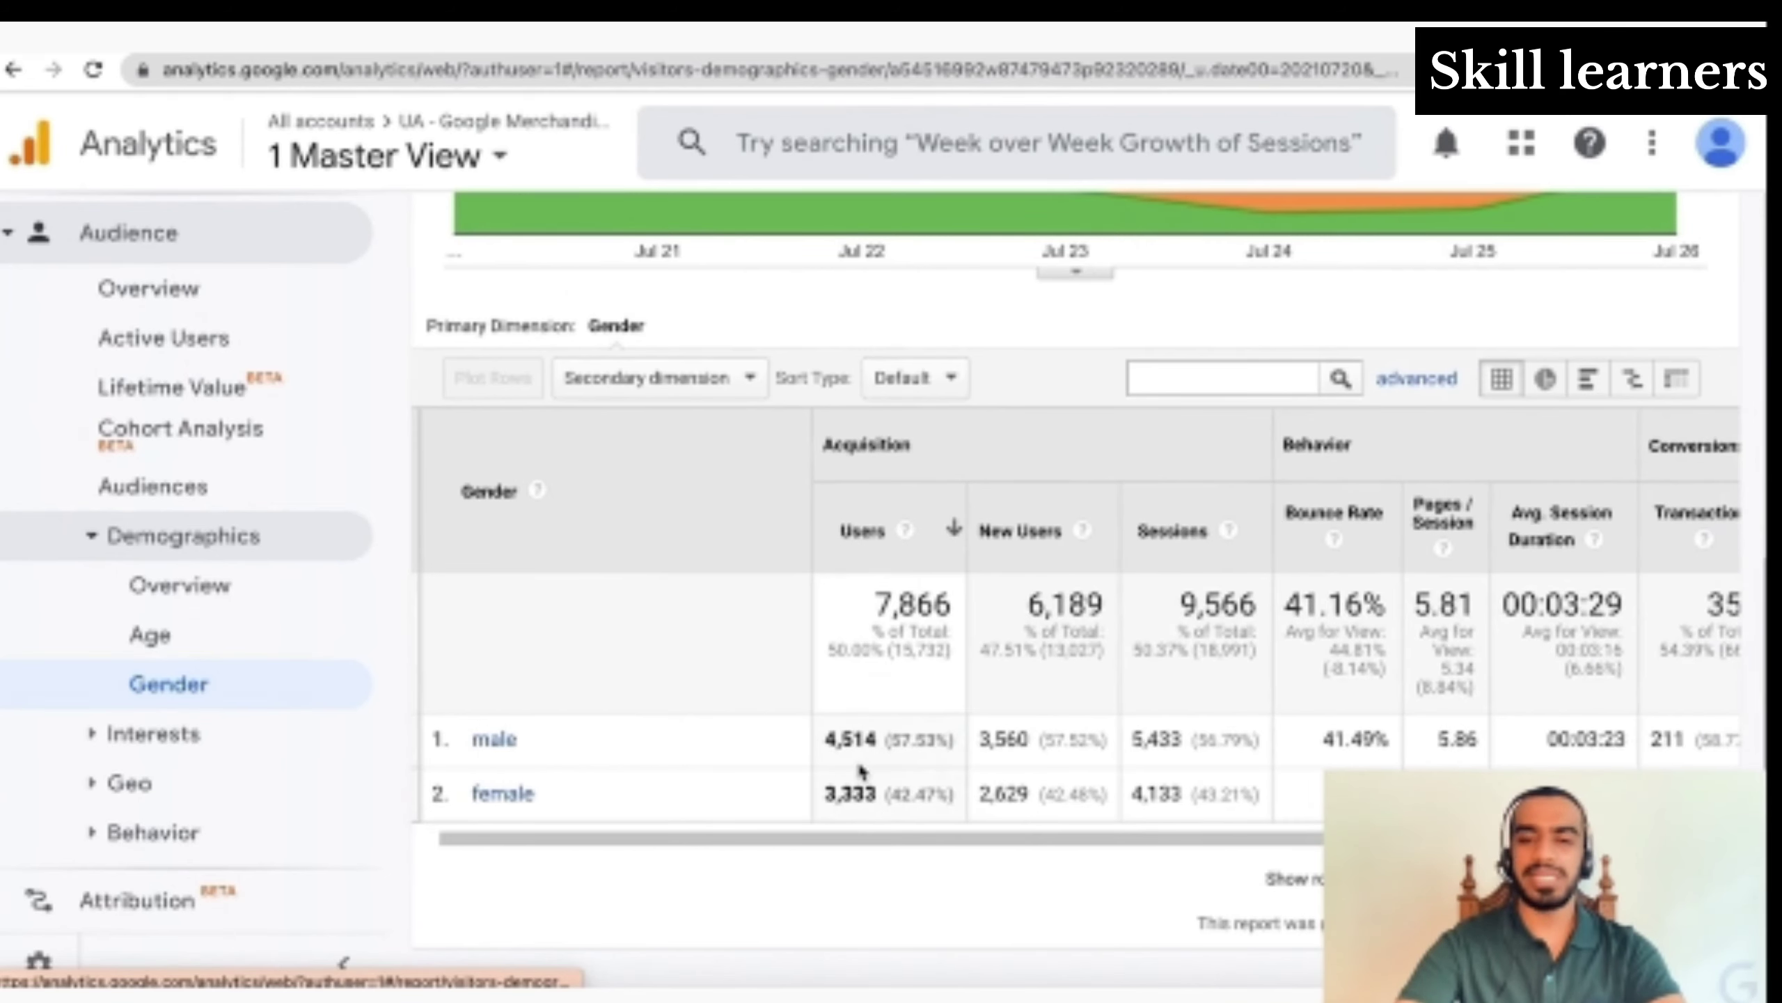
{"action": "scroll", "coordinate": [862, 770], "scroll_direction": "right", "scroll_amount": 3}
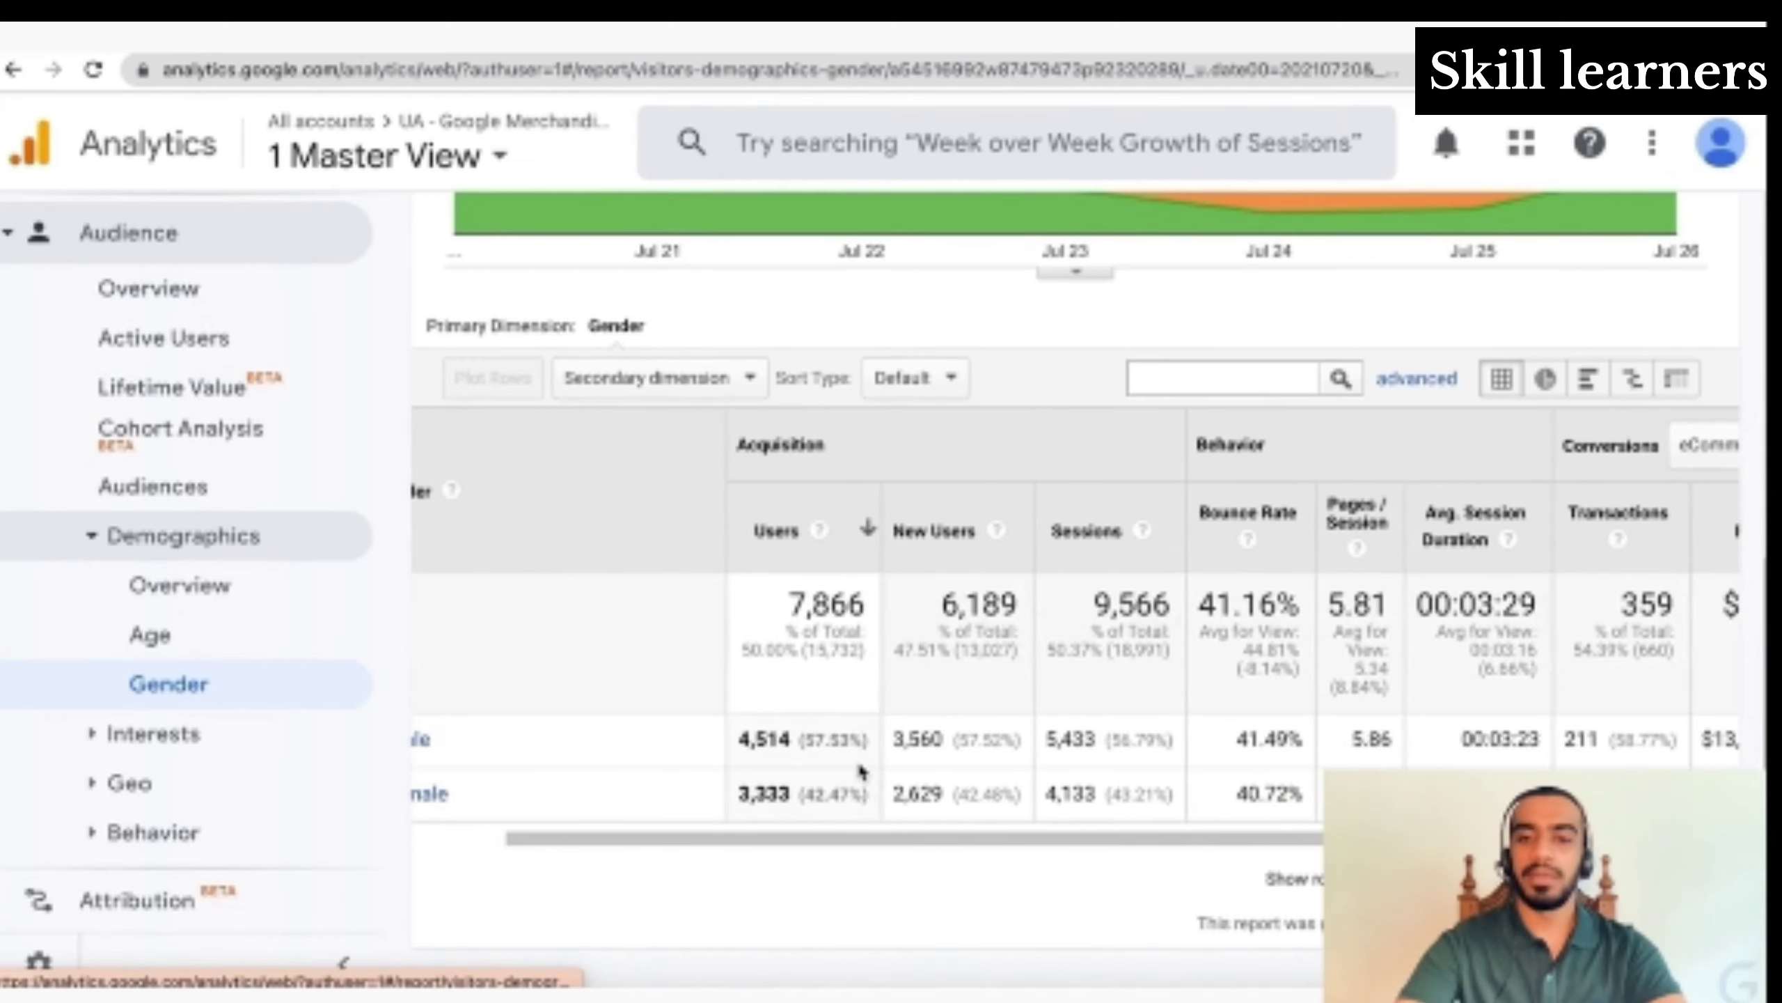
{"action": "scroll", "coordinate": [862, 770], "scroll_direction": "right", "scroll_amount": 5}
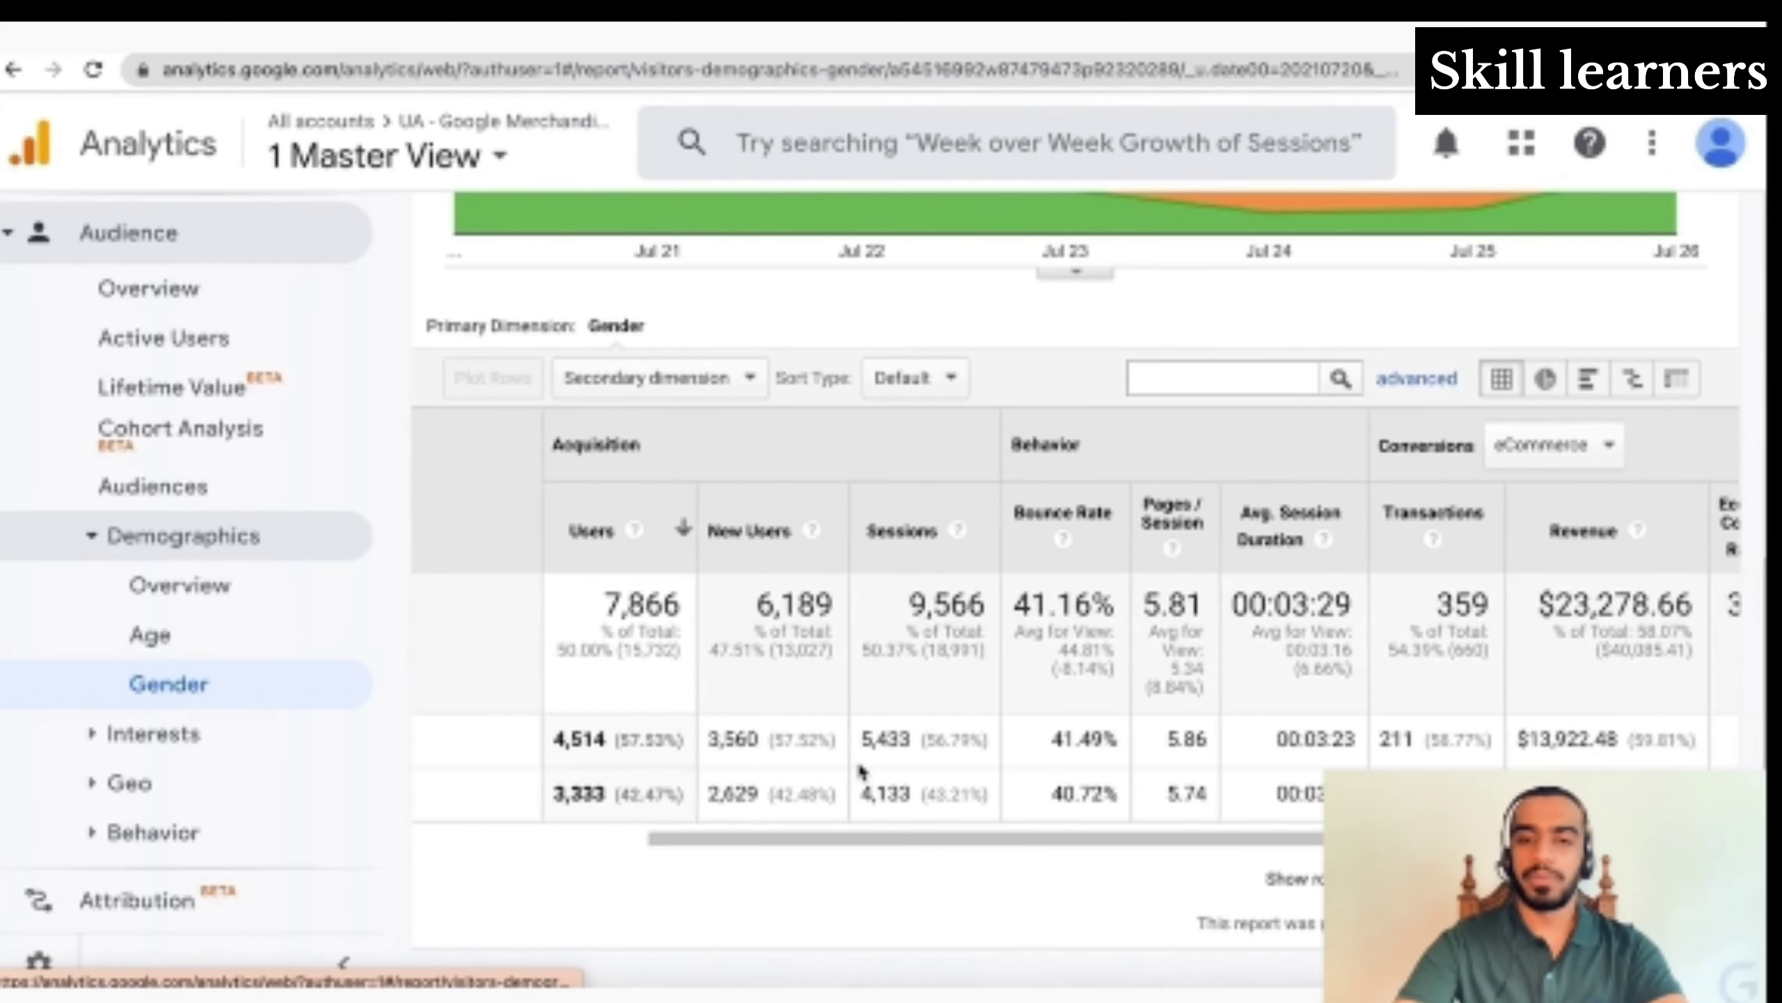
{"action": "scroll", "coordinate": [862, 770], "scroll_direction": "right", "scroll_amount": 3}
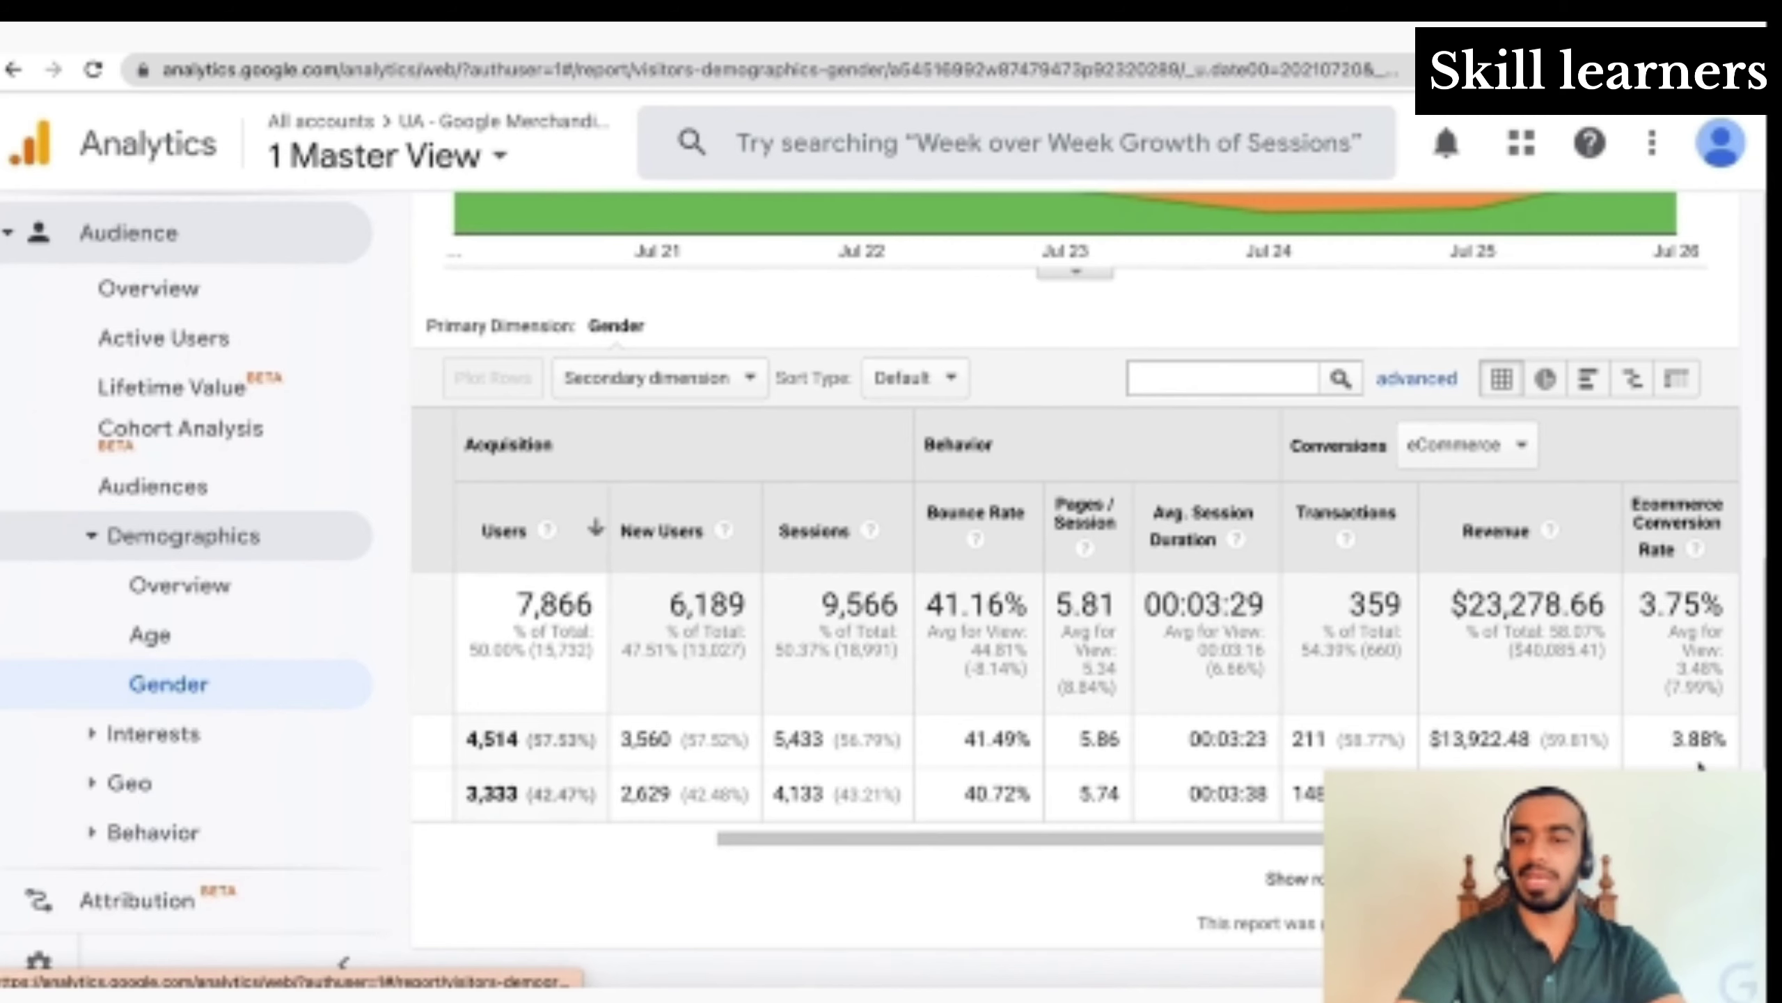
{"action": "scroll", "coordinate": [1053, 667], "scroll_direction": "left", "scroll_amount": 10}
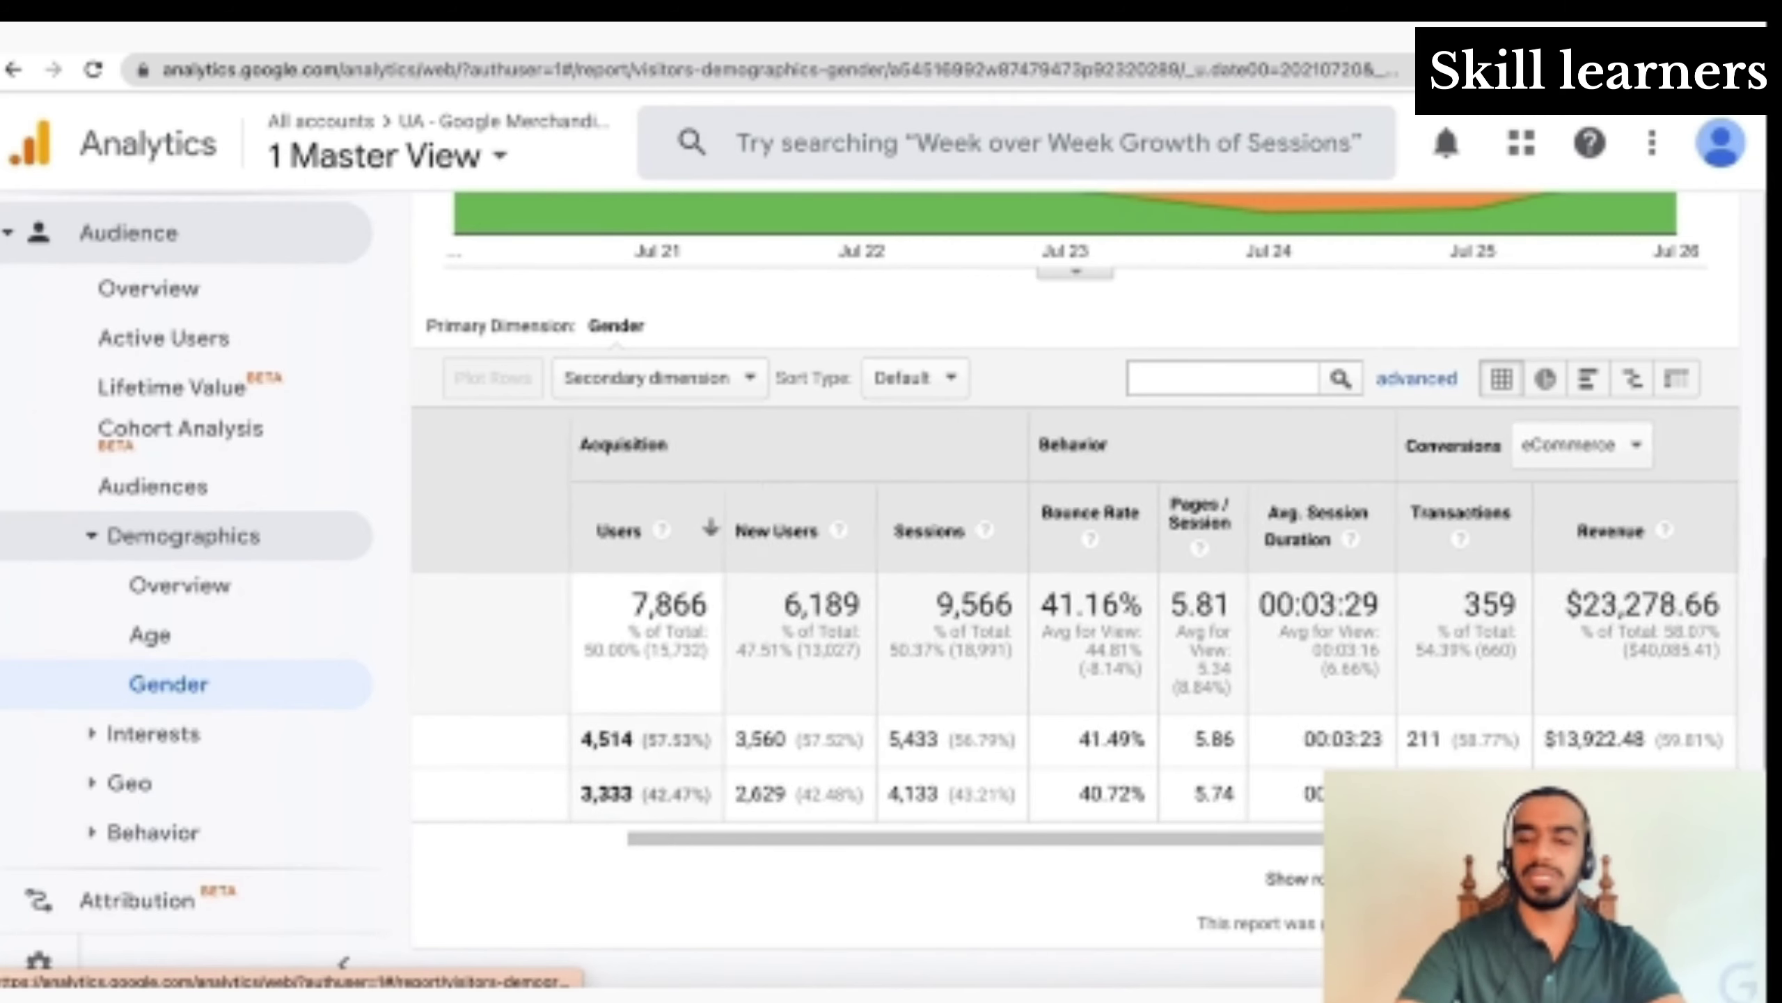
Open the Interests Overview report and review its affinity category, in-market segment and other category lists
{"action": "left_click", "coordinate": [105, 748]}
{"action": "scroll", "coordinate": [205, 630], "scroll_direction": "down", "scroll_amount": 3}
{"action": "scroll", "coordinate": [205, 631], "scroll_direction": "down", "scroll_amount": 2}
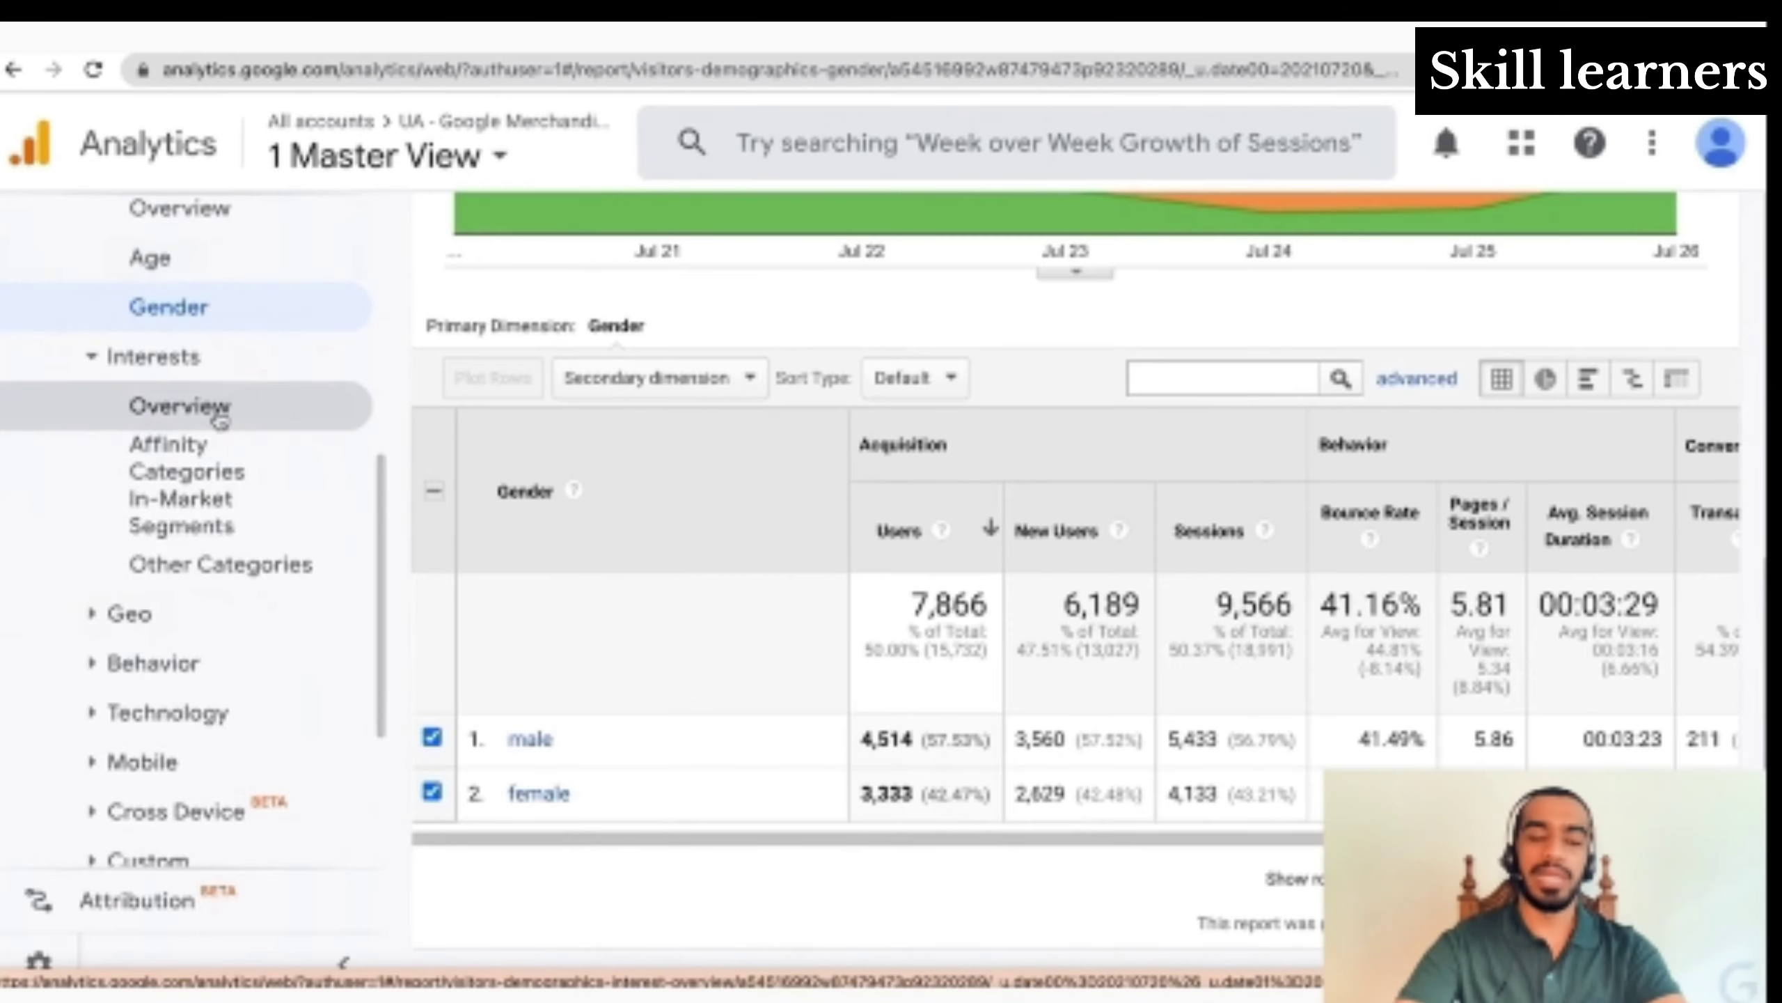
{"action": "left_click", "coordinate": [214, 407]}
{"action": "scroll", "coordinate": [232, 365], "scroll_direction": "down", "scroll_amount": 2}
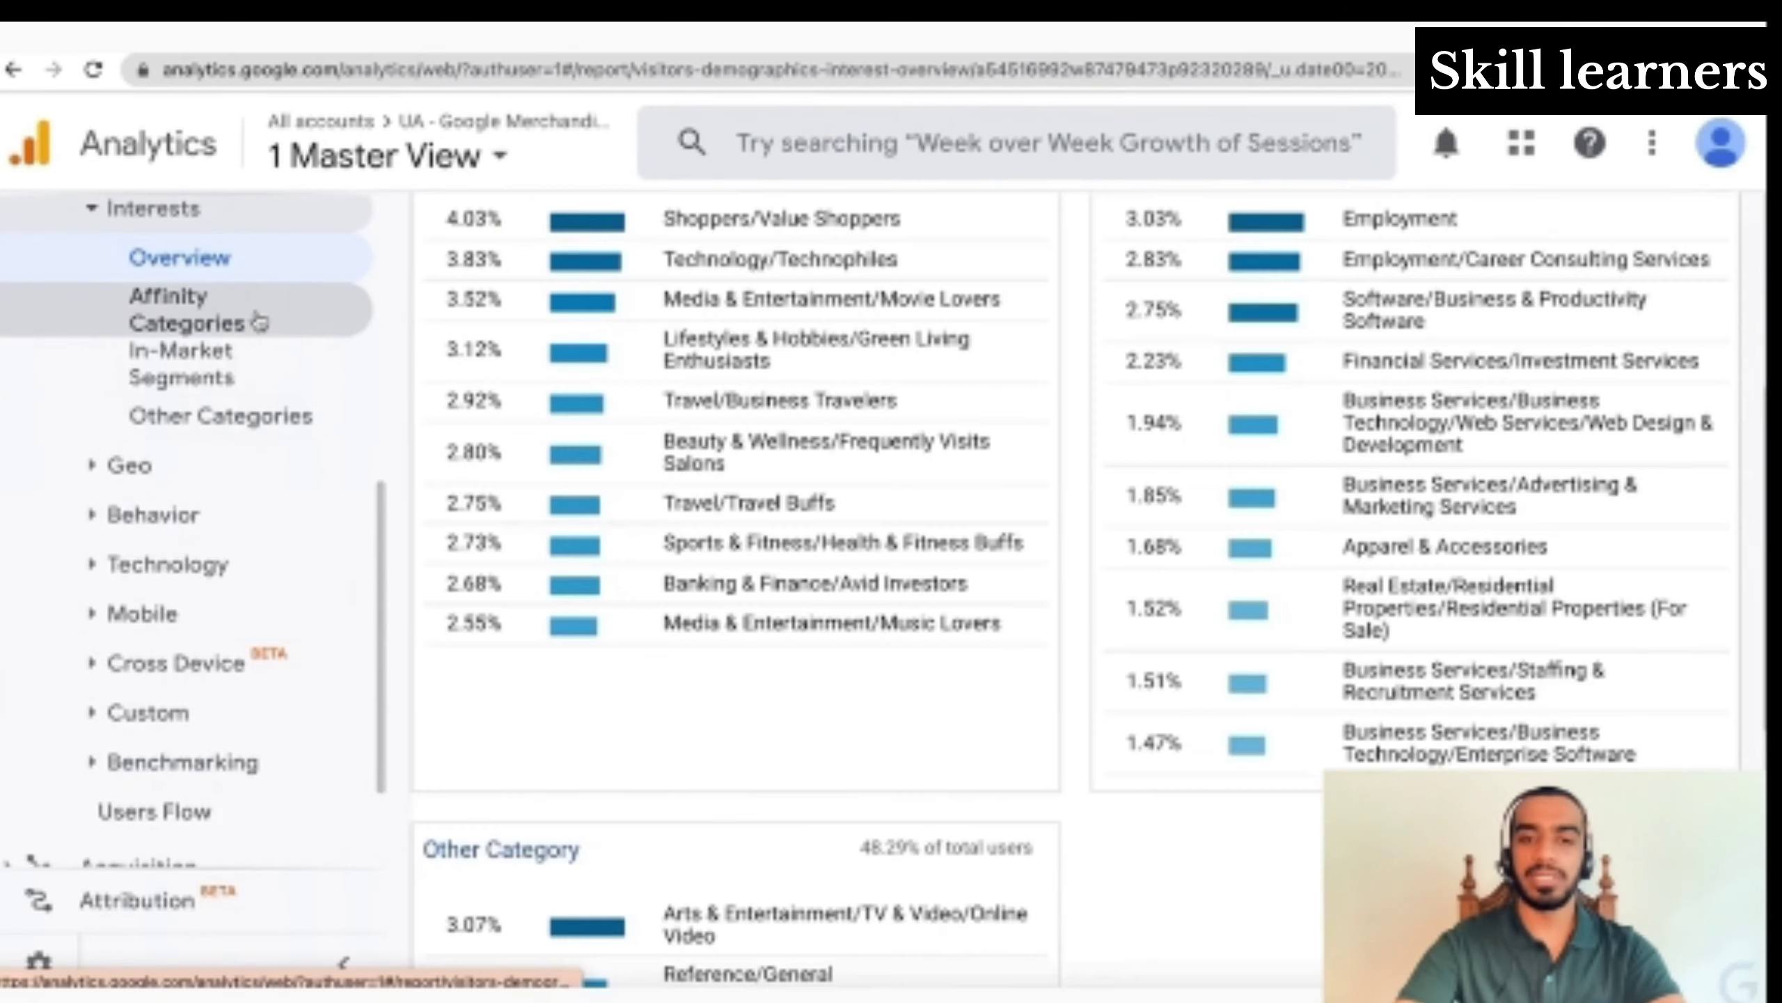
{"action": "scroll", "coordinate": [823, 498], "scroll_direction": "up", "scroll_amount": 1}
{"action": "scroll", "coordinate": [824, 497], "scroll_direction": "down", "scroll_amount": 6}
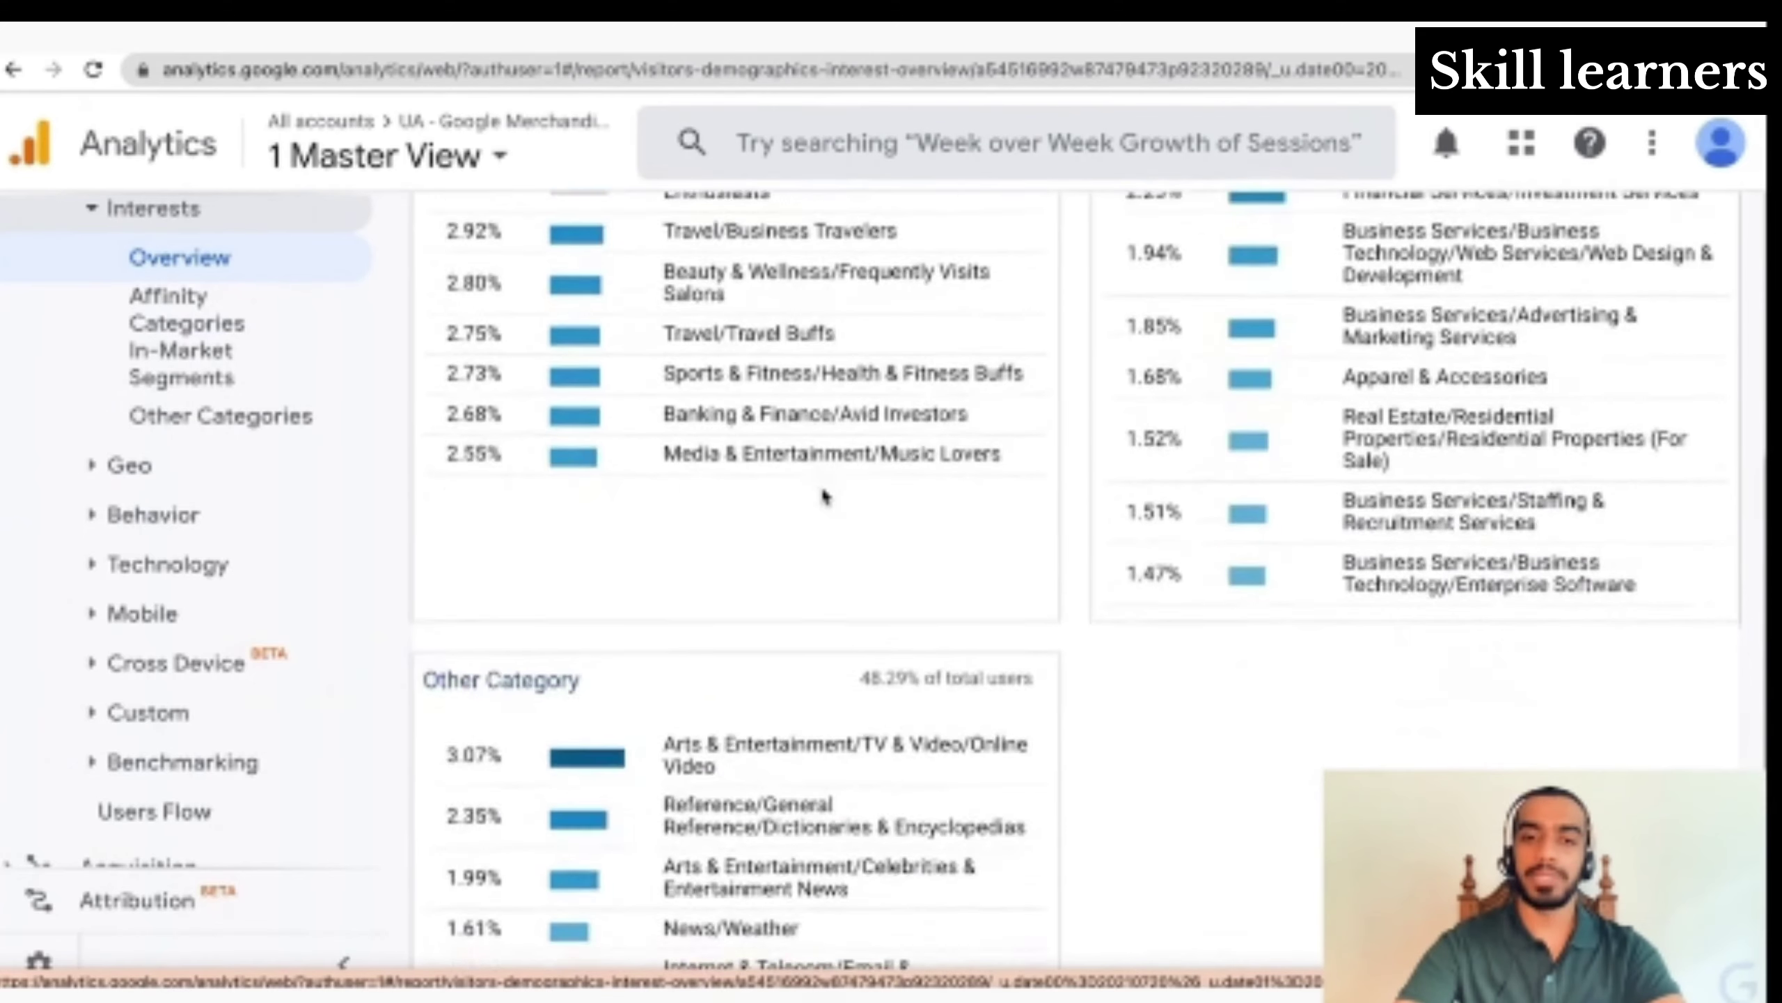
{"action": "scroll", "coordinate": [823, 496], "scroll_direction": "down", "scroll_amount": 3}
{"action": "scroll", "coordinate": [824, 497], "scroll_direction": "up", "scroll_amount": 10}
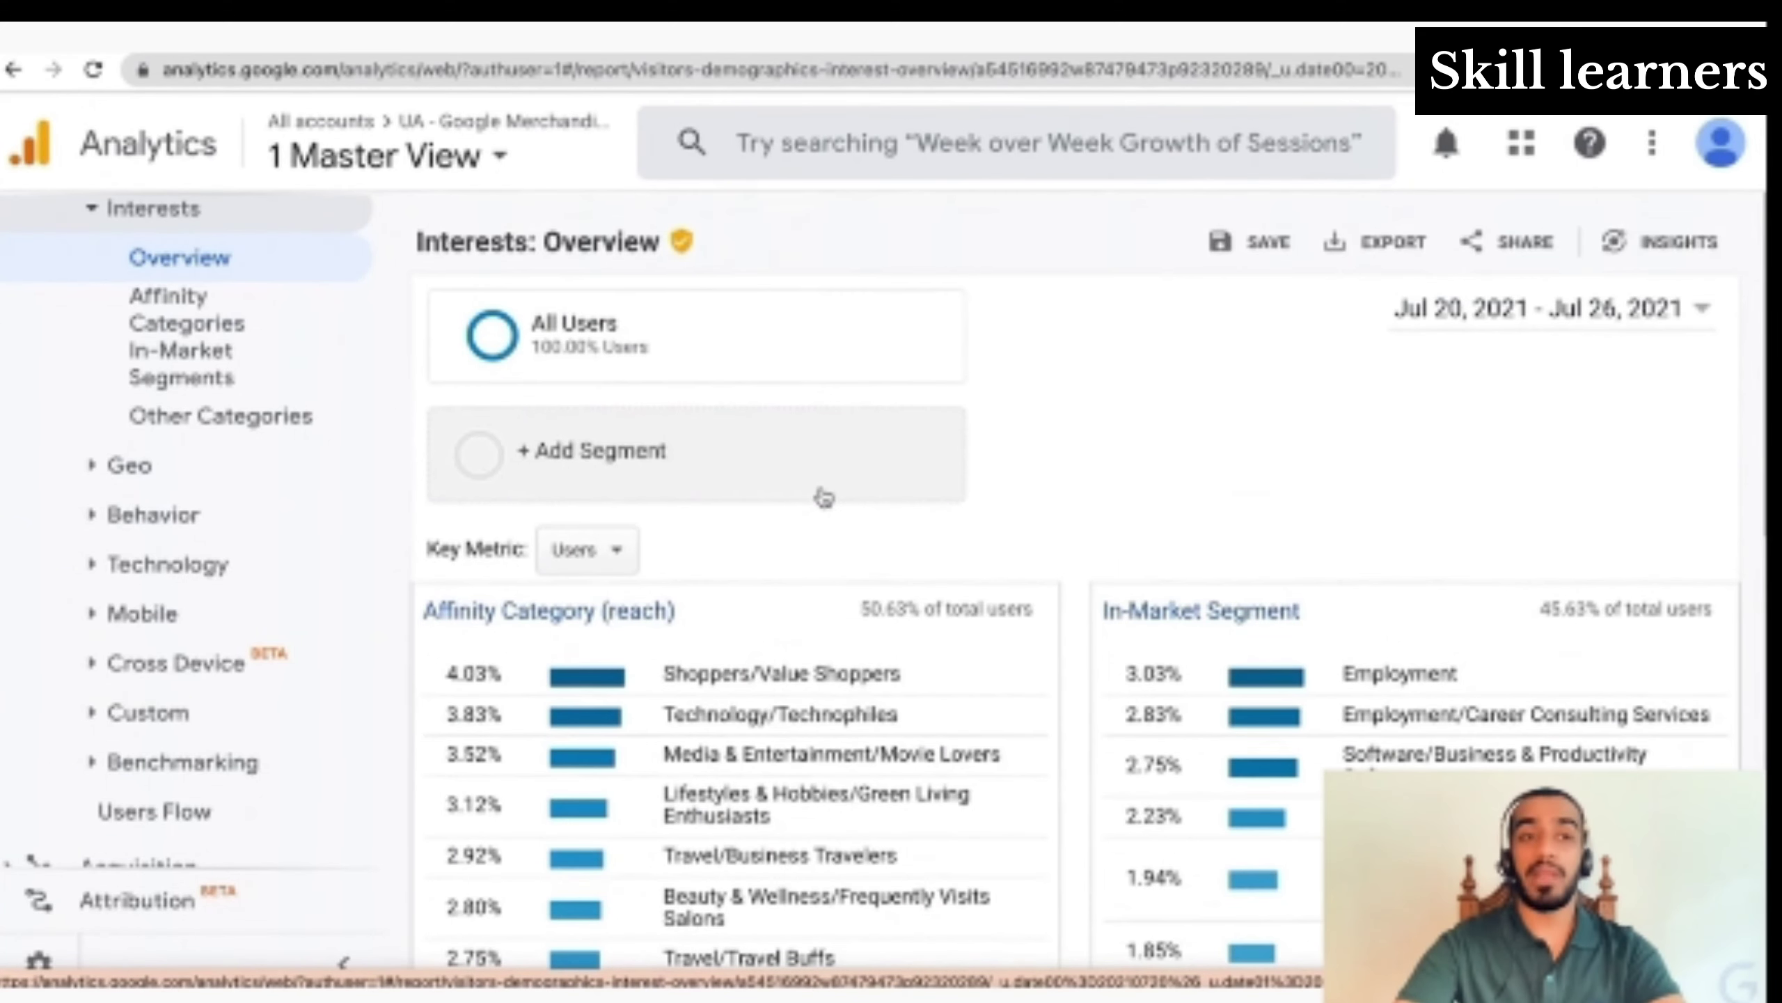
Open the Affinity Categories report under Interests and examine its table of categories
{"action": "left_click", "coordinate": [232, 320]}
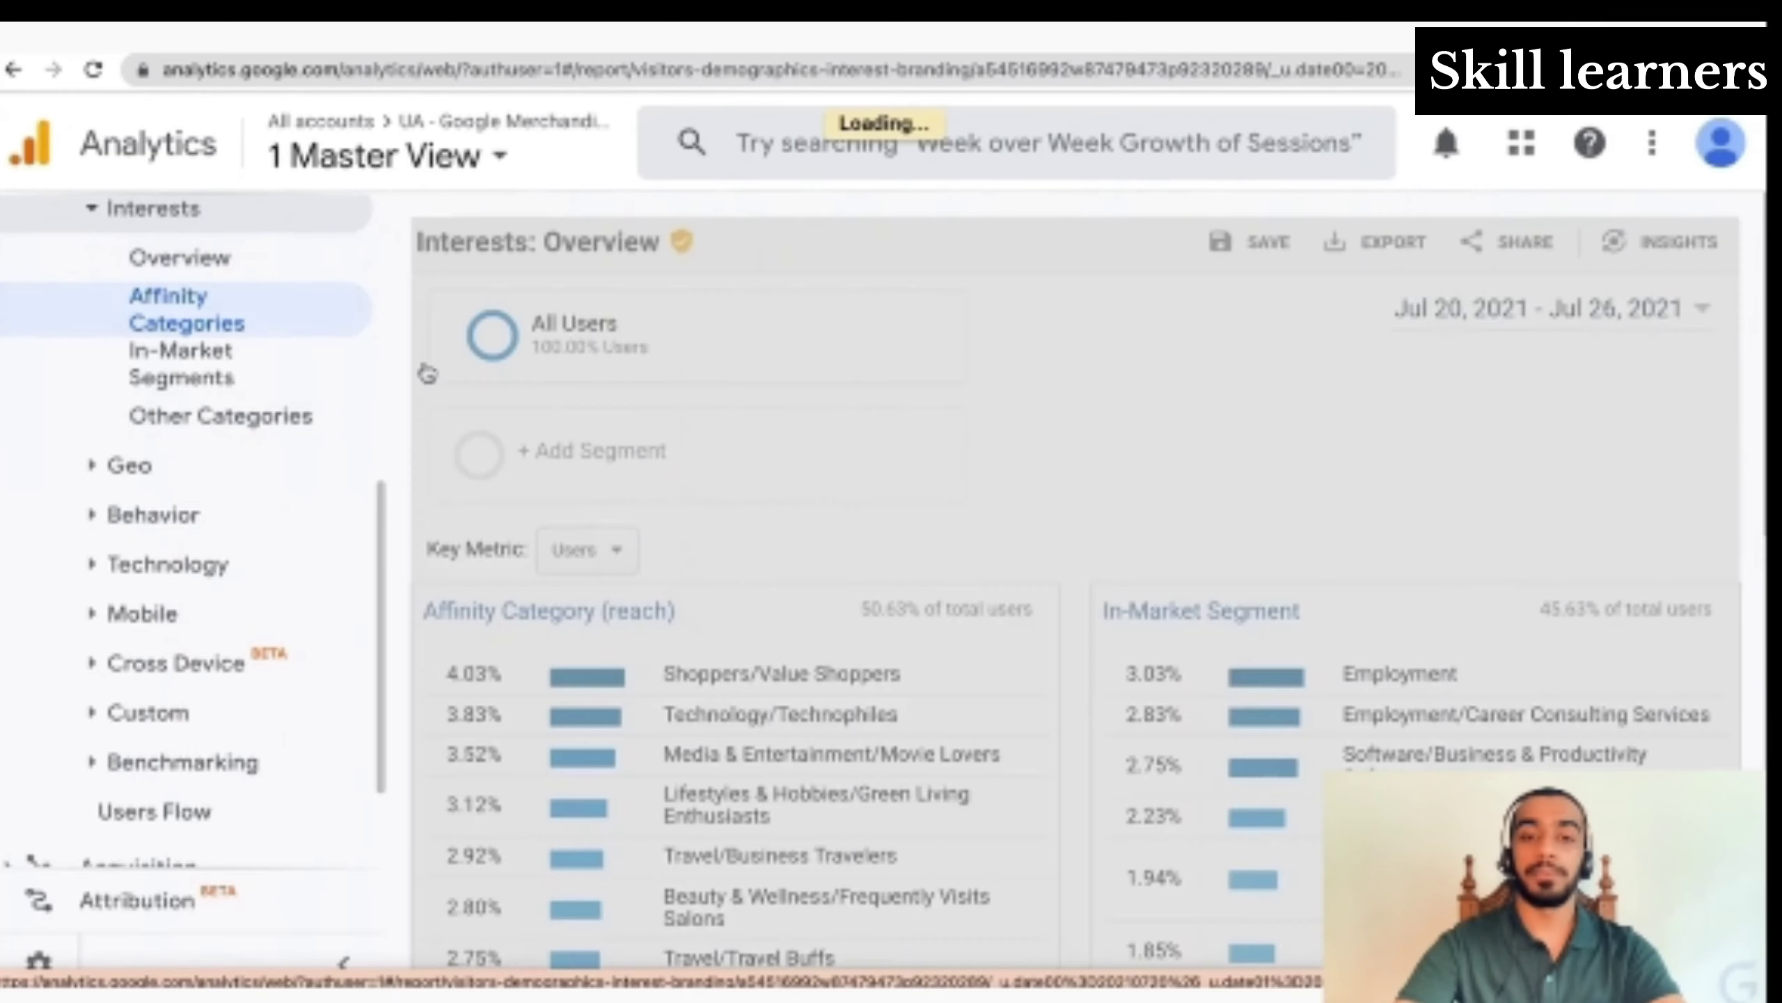
{"action": "scroll", "coordinate": [796, 579], "scroll_direction": "down", "scroll_amount": 10}
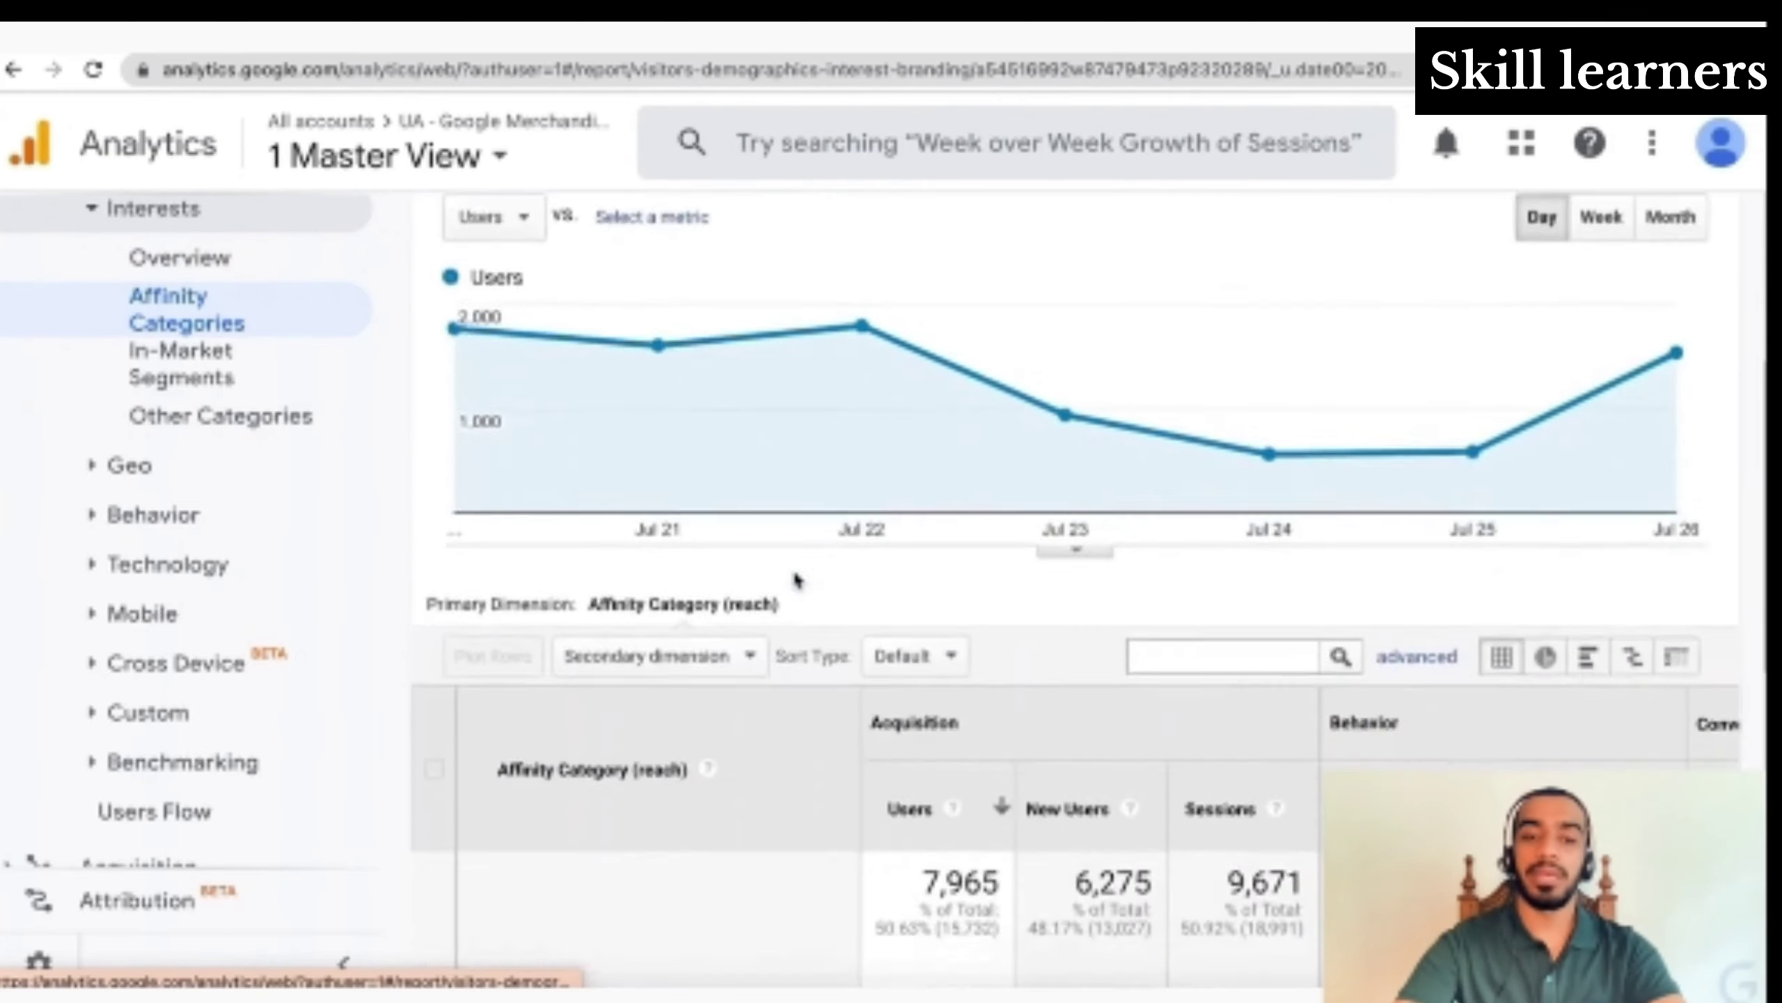
{"action": "scroll", "coordinate": [797, 579], "scroll_direction": "up", "scroll_amount": 2}
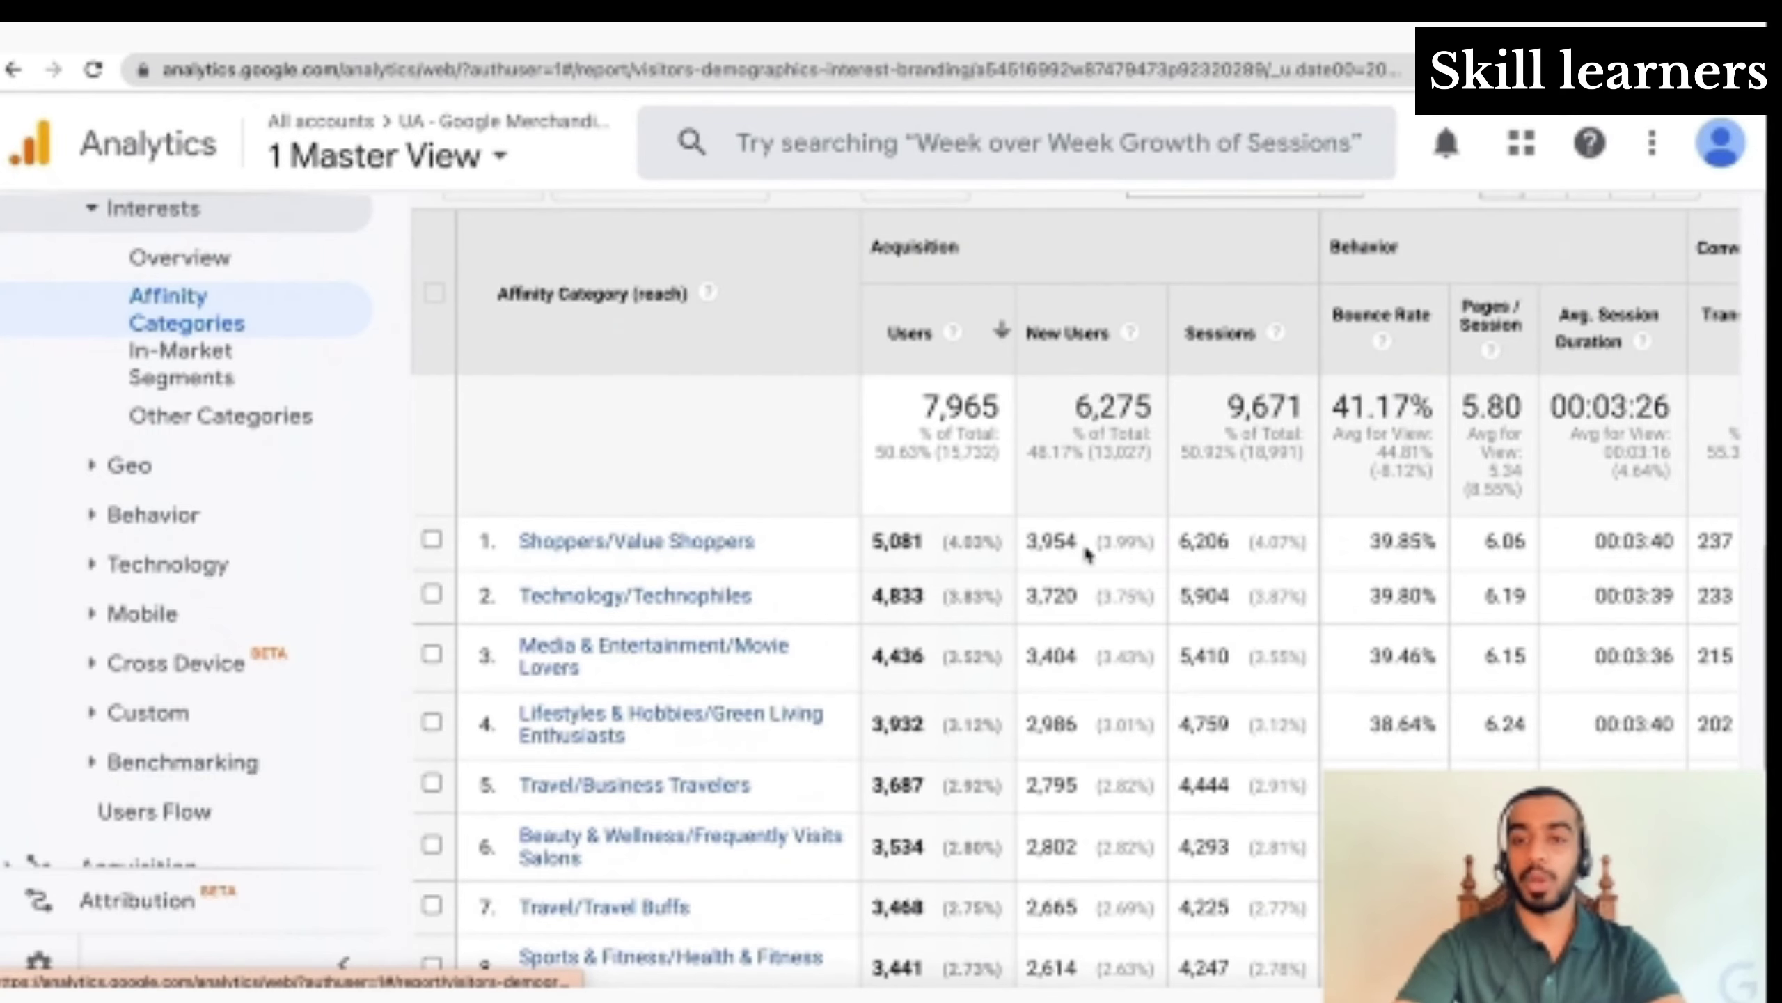
{"action": "scroll", "coordinate": [1086, 555], "scroll_direction": "up", "scroll_amount": 1}
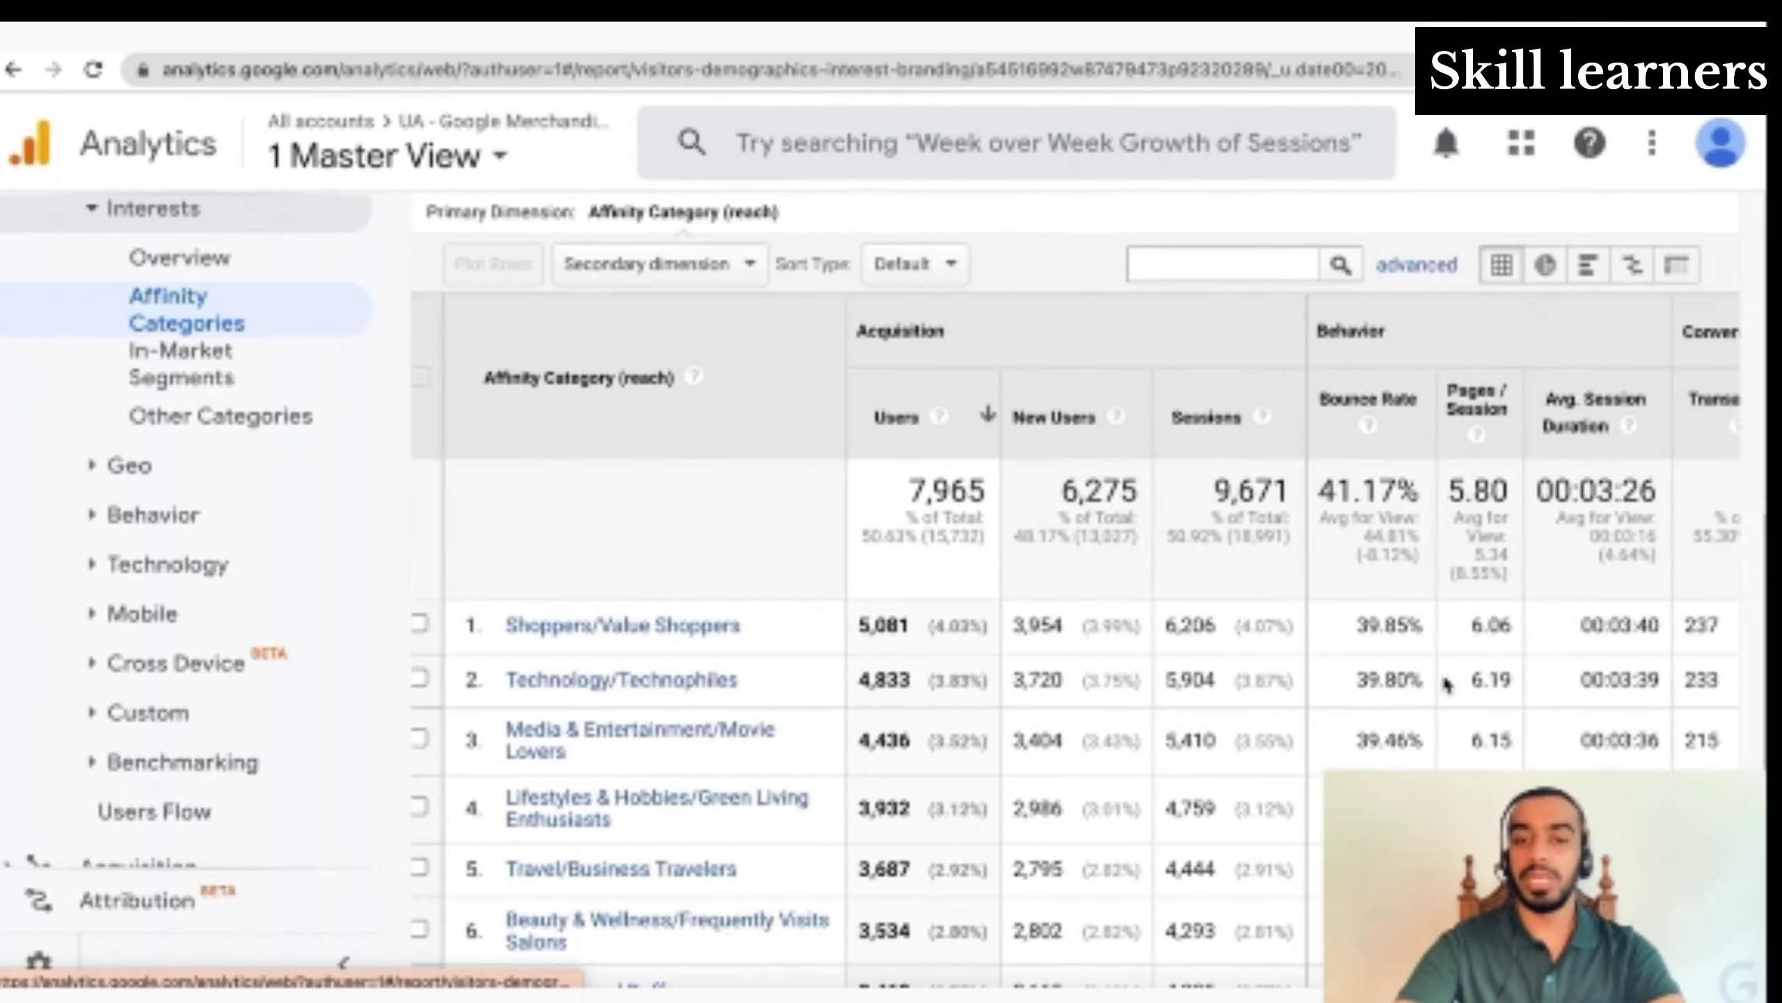
Sort the affinity categories table by Ecommerce Conversion Rate in descending order and review the top-ranked categories
{"action": "scroll", "coordinate": [1445, 684], "scroll_direction": "right", "scroll_amount": 6}
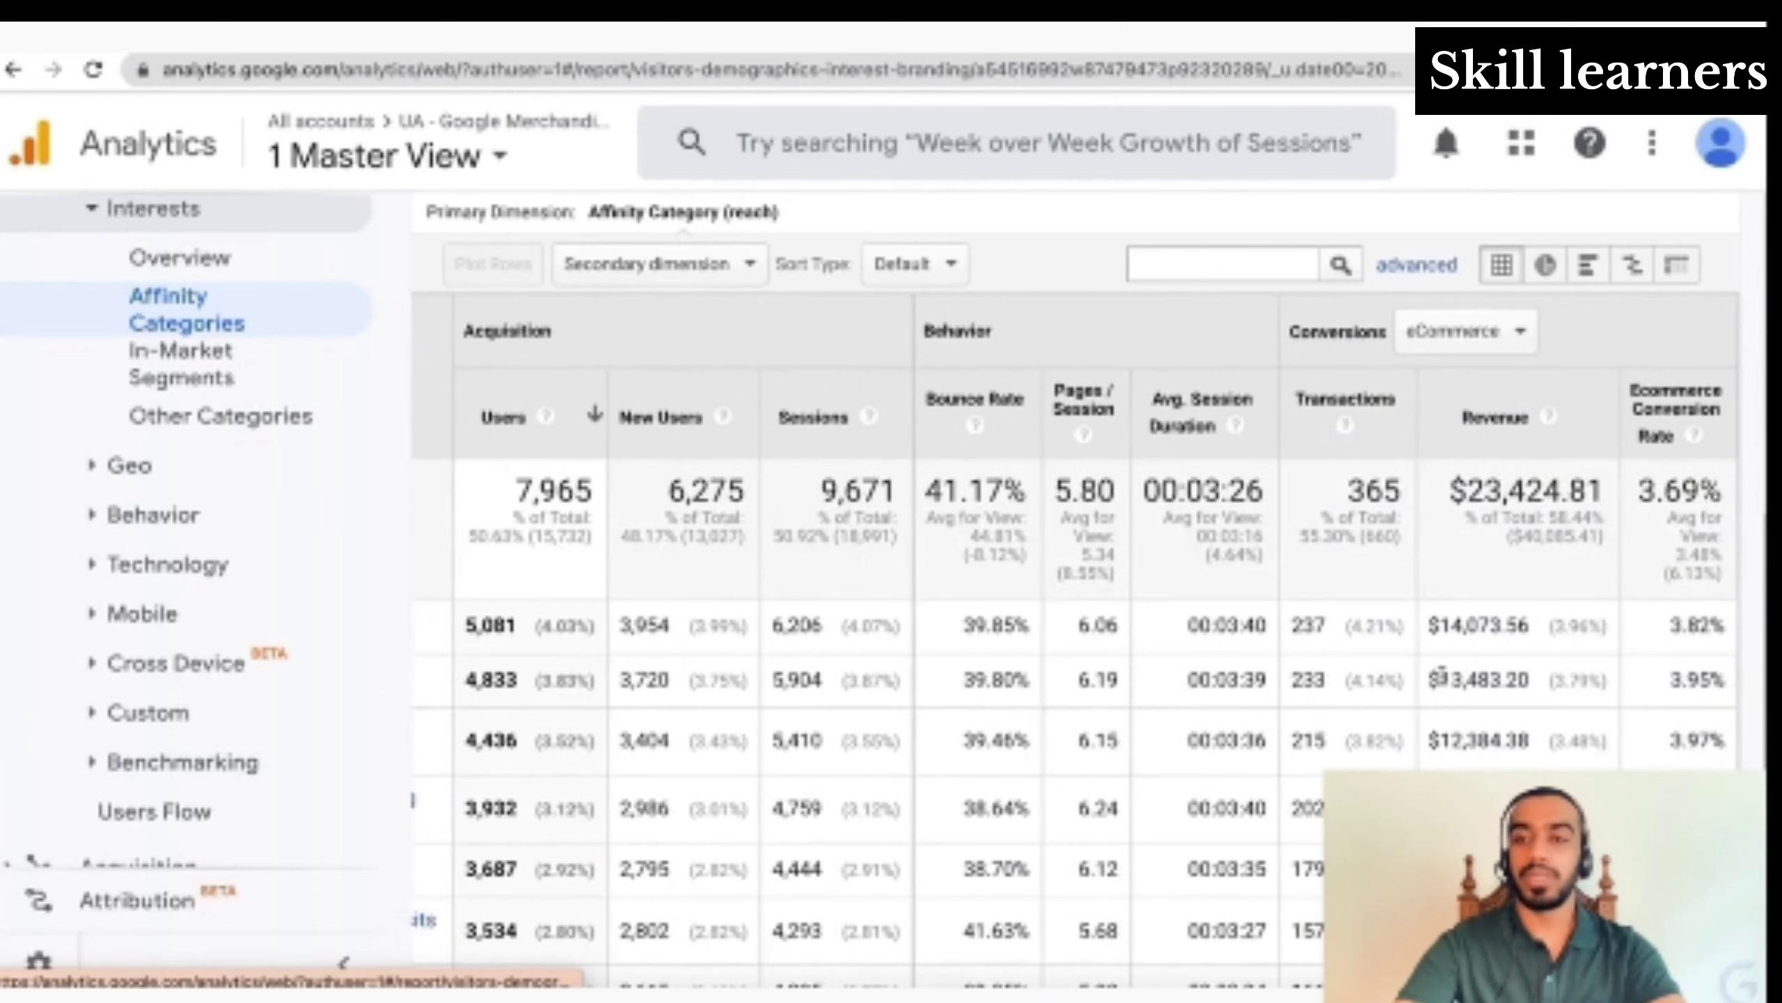
{"action": "left_click", "coordinate": [1720, 448]}
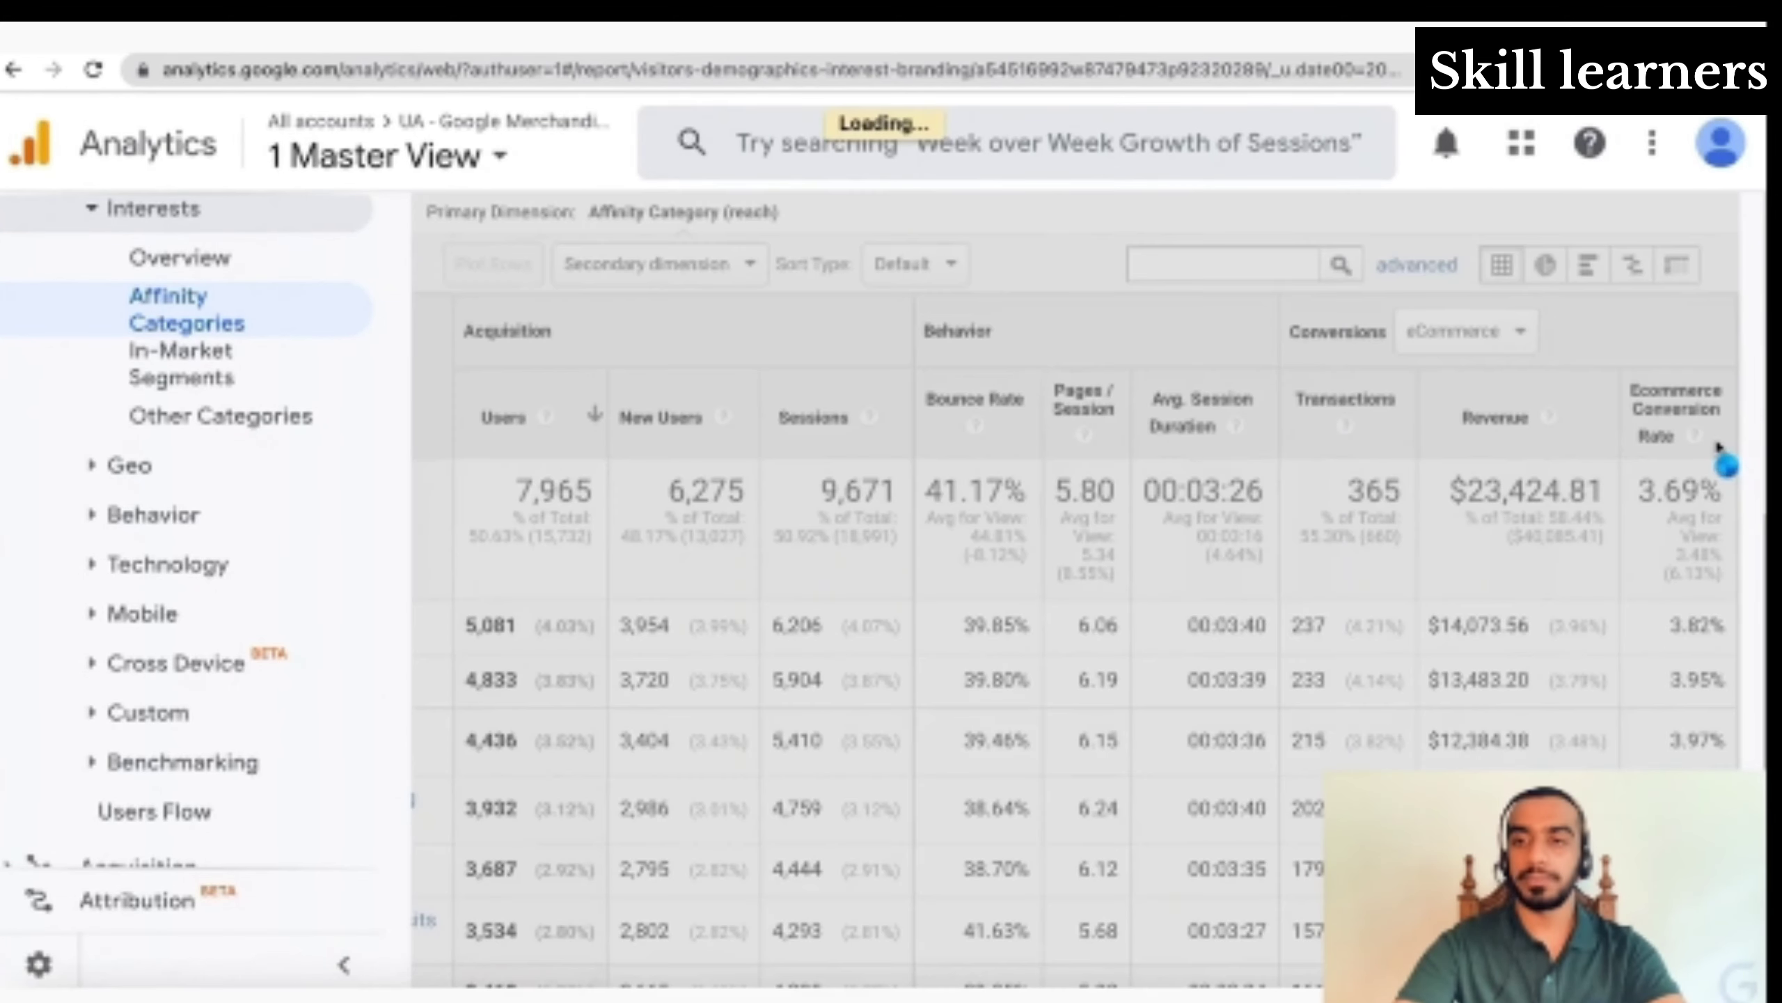
{"action": "scroll", "coordinate": [1670, 709], "scroll_direction": "right", "scroll_amount": 5}
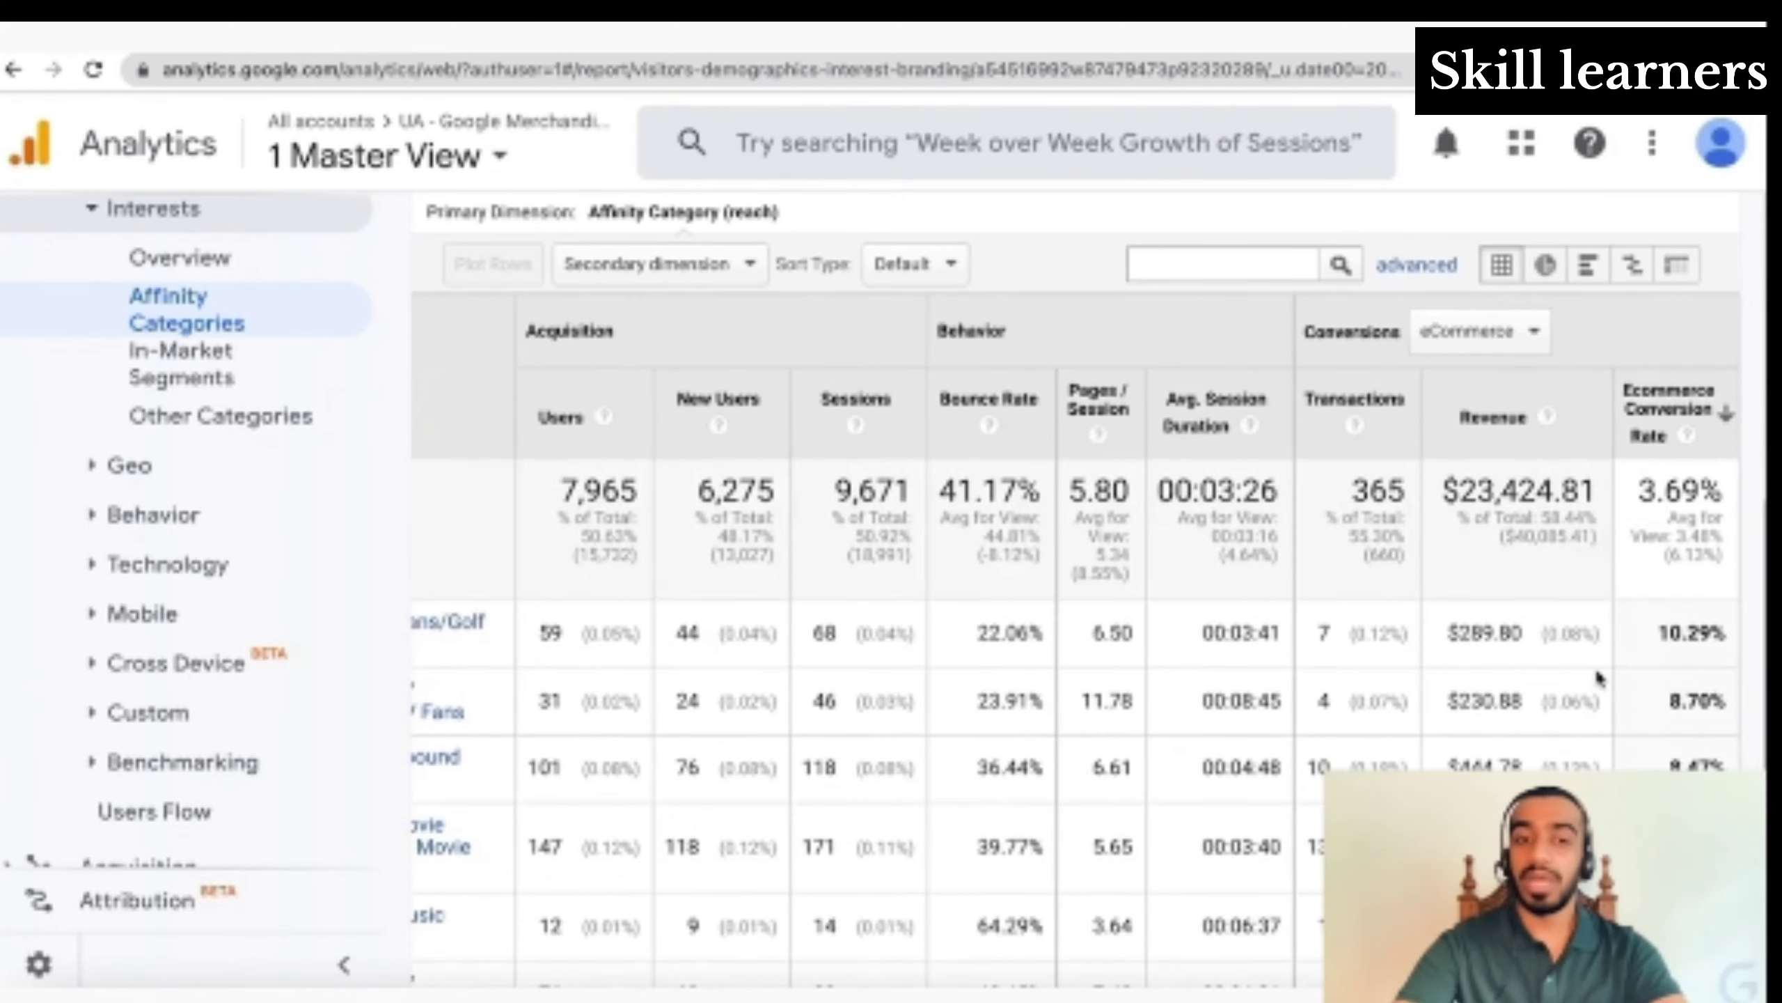
{"action": "scroll", "coordinate": [1597, 678], "scroll_direction": "left", "scroll_amount": 5}
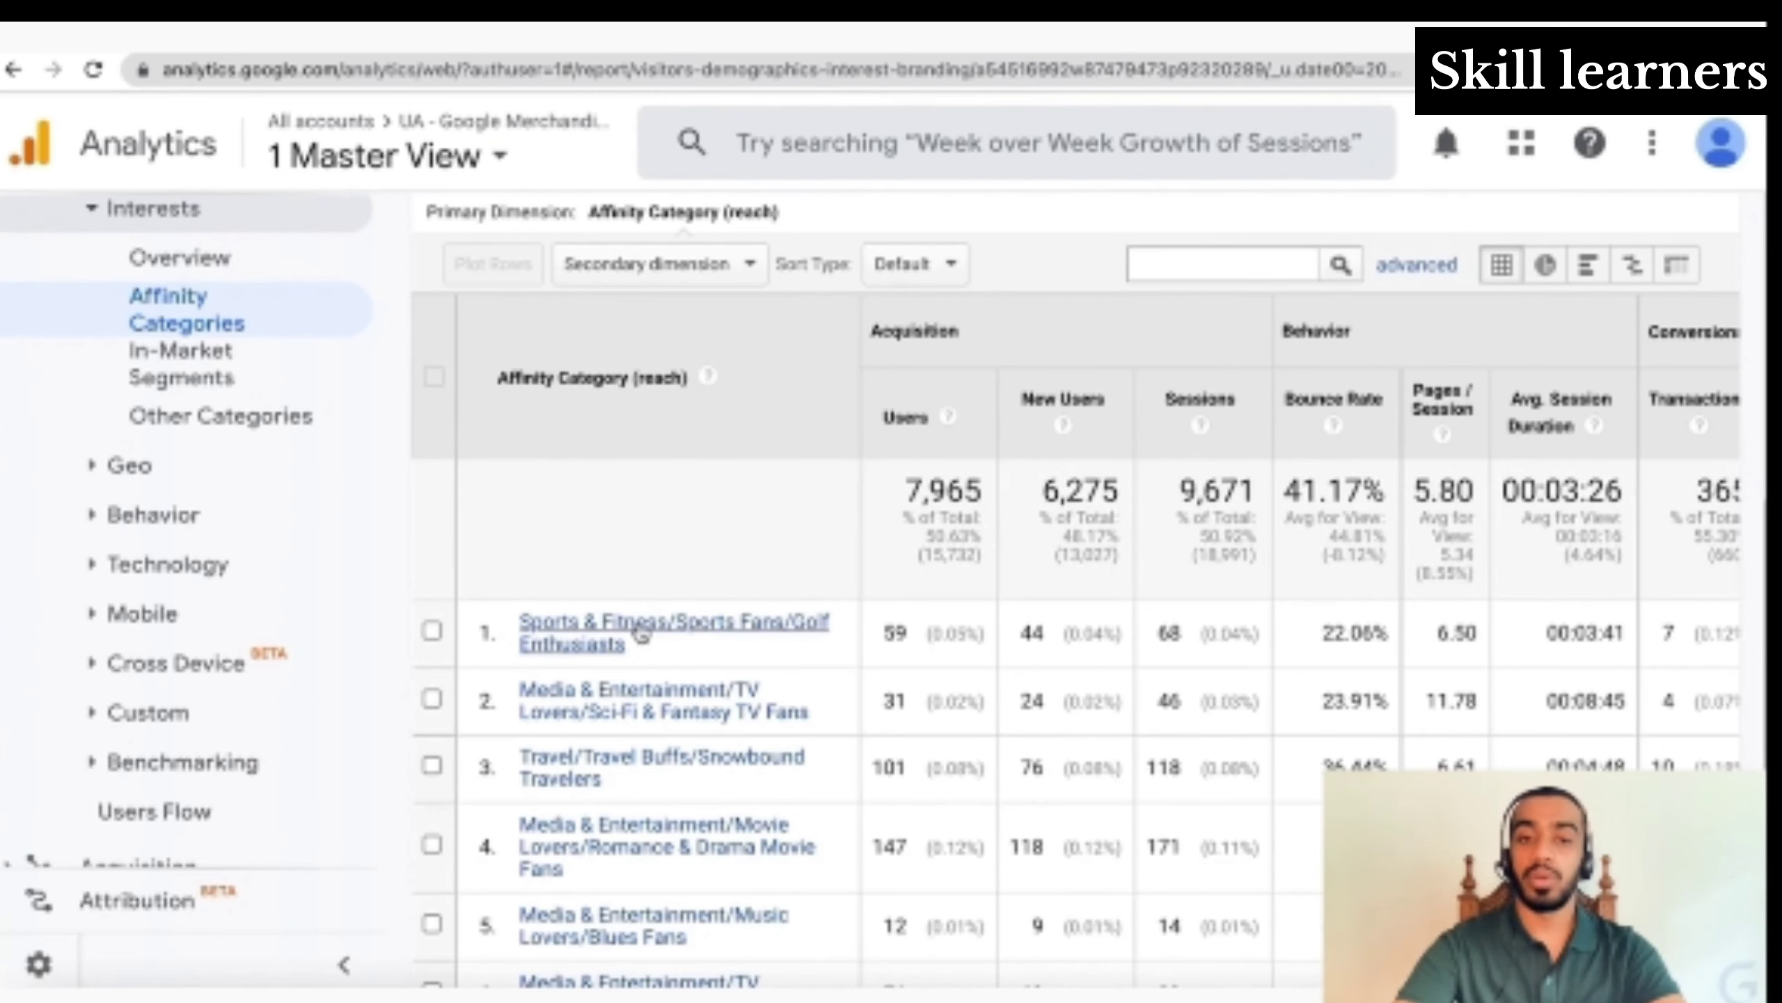
{"action": "scroll", "coordinate": [638, 632], "scroll_direction": "right", "scroll_amount": 2}
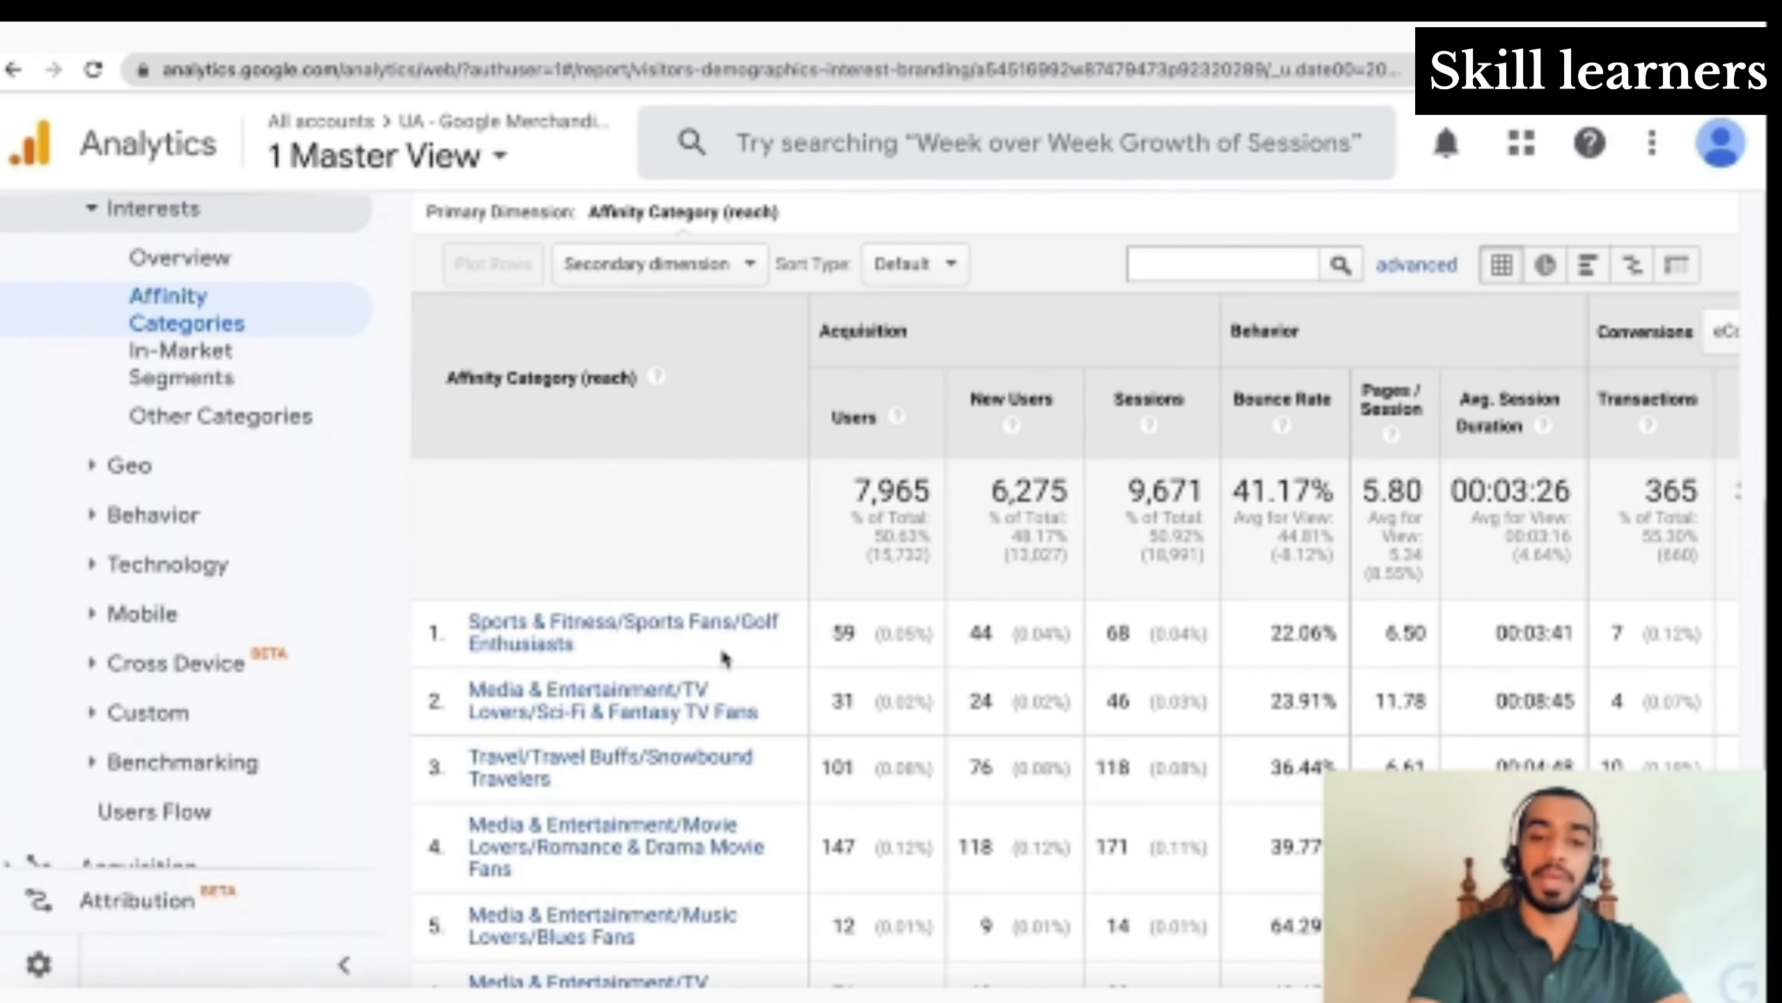
{"action": "scroll", "coordinate": [725, 659], "scroll_direction": "down", "scroll_amount": 4}
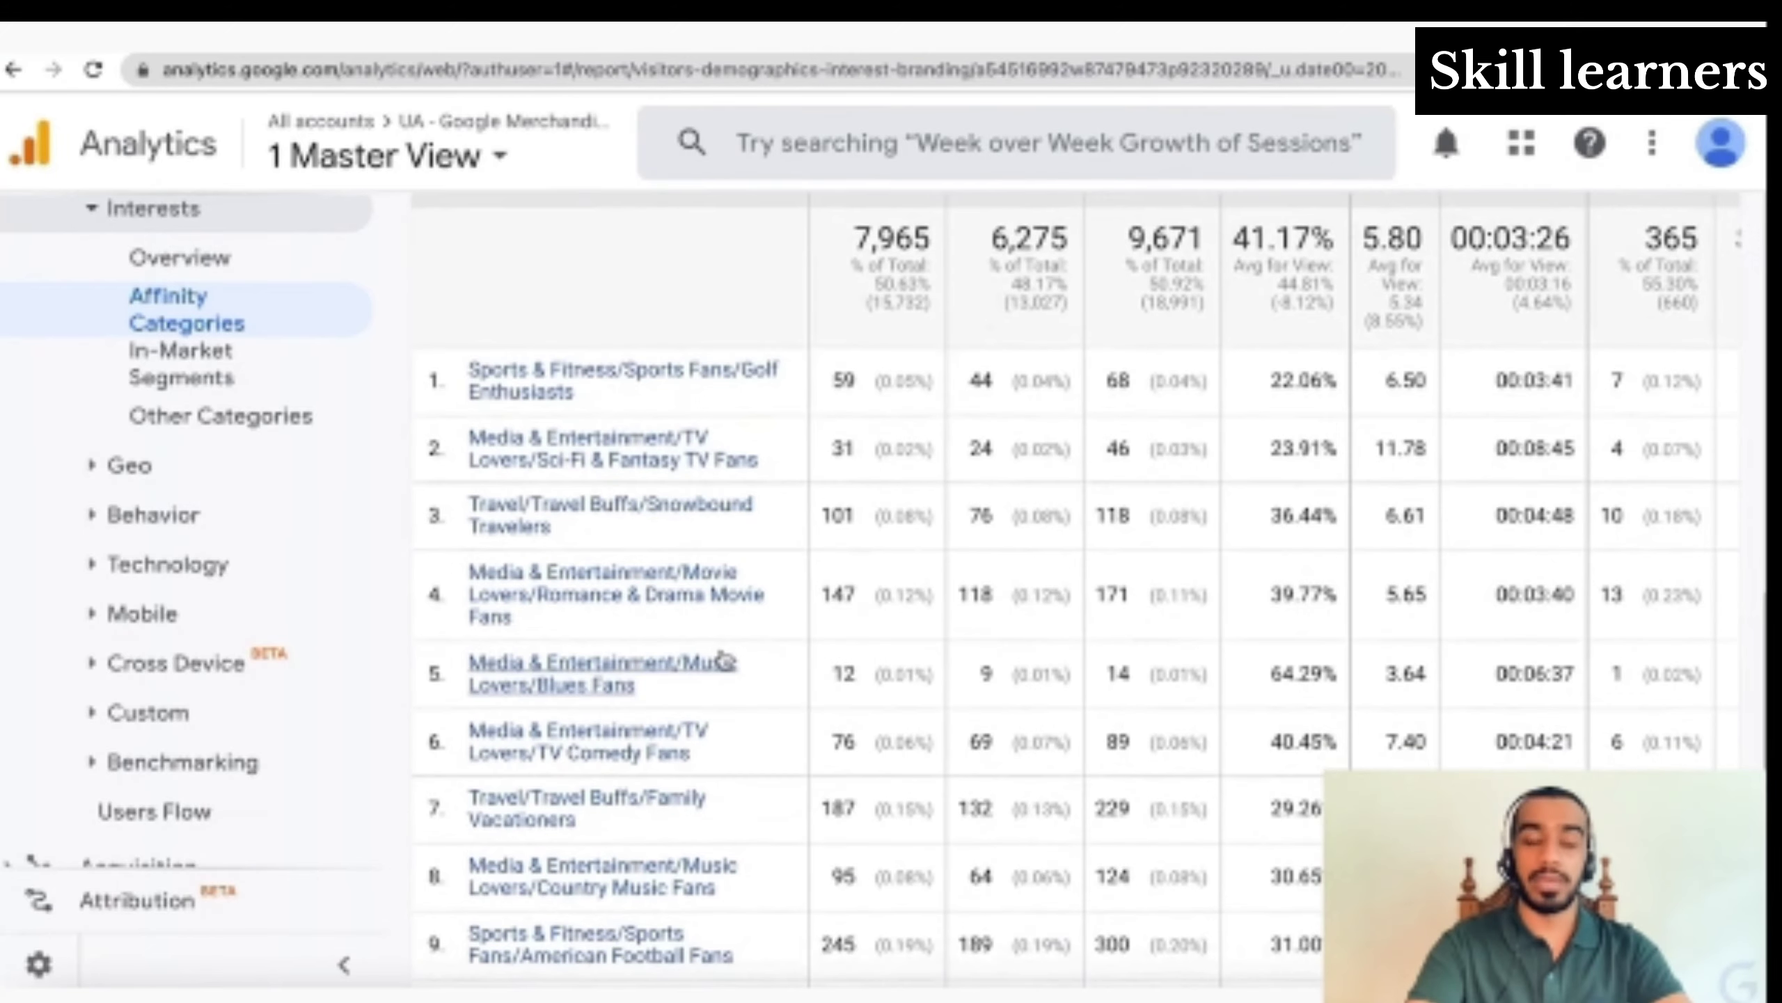
Open the In-Market Segments report under Interests and examine its table of segments
{"action": "left_click", "coordinate": [181, 364]}
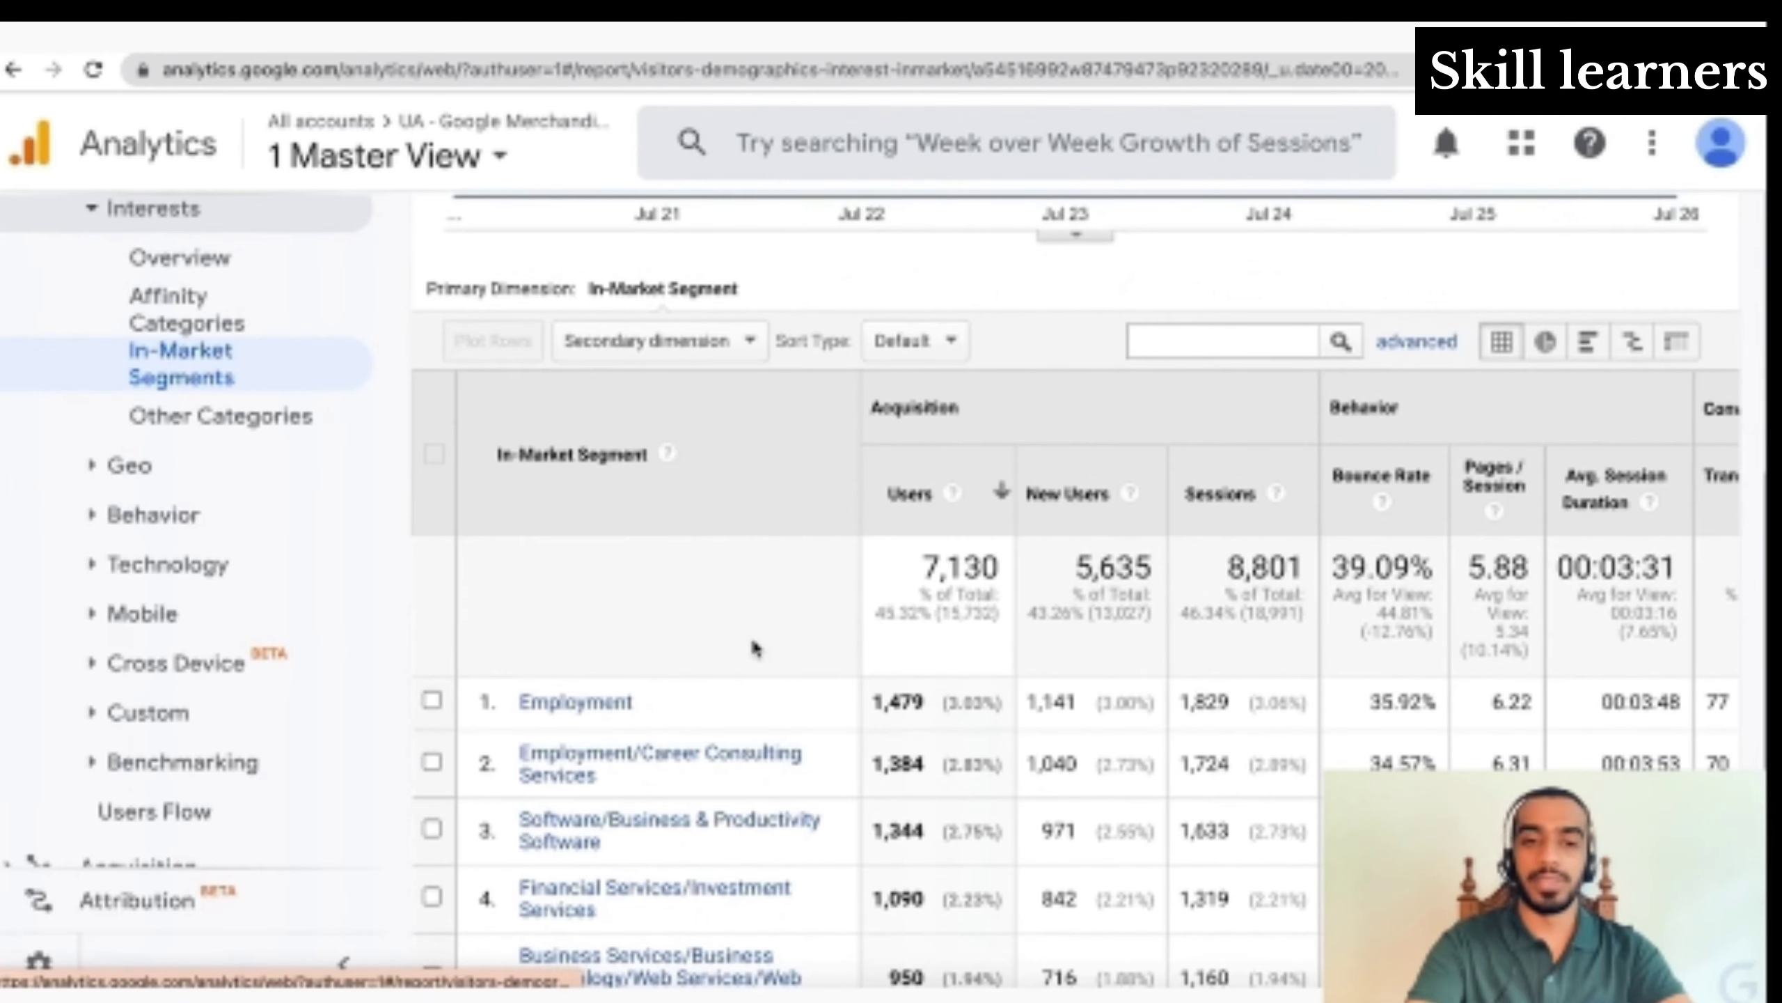
{"action": "scroll", "coordinate": [750, 635], "scroll_direction": "down", "scroll_amount": 1}
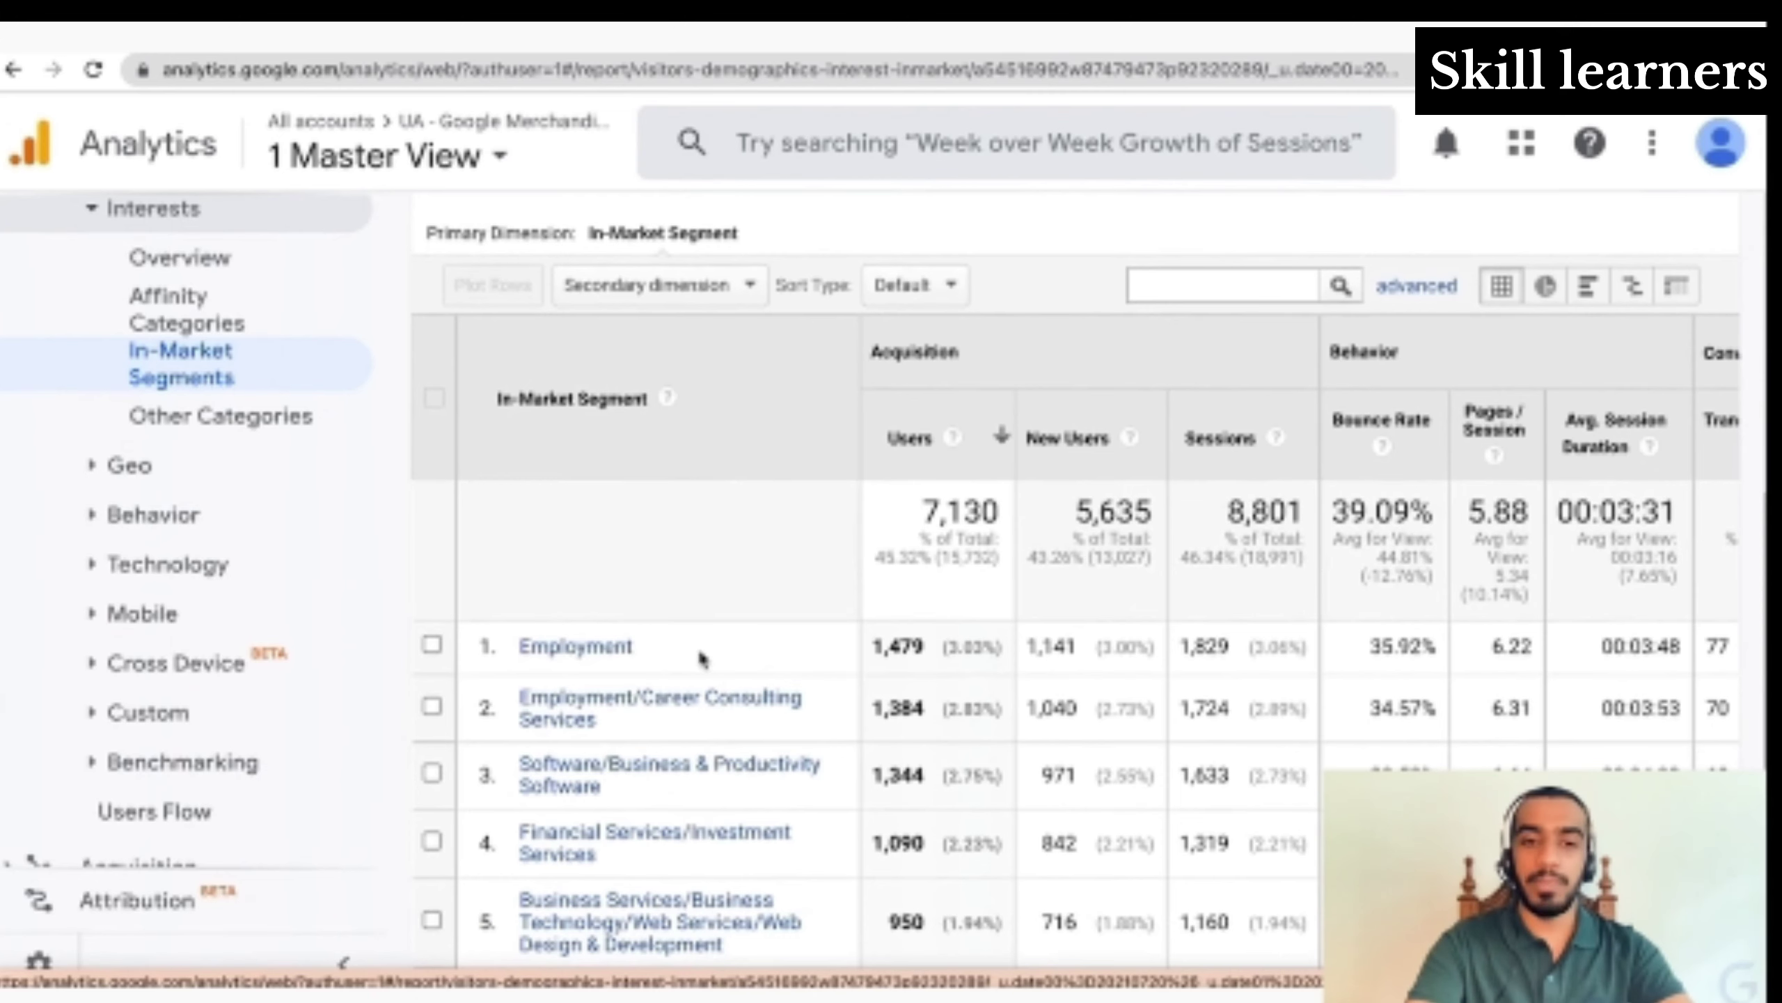
{"action": "scroll", "coordinate": [698, 647], "scroll_direction": "down", "scroll_amount": 2}
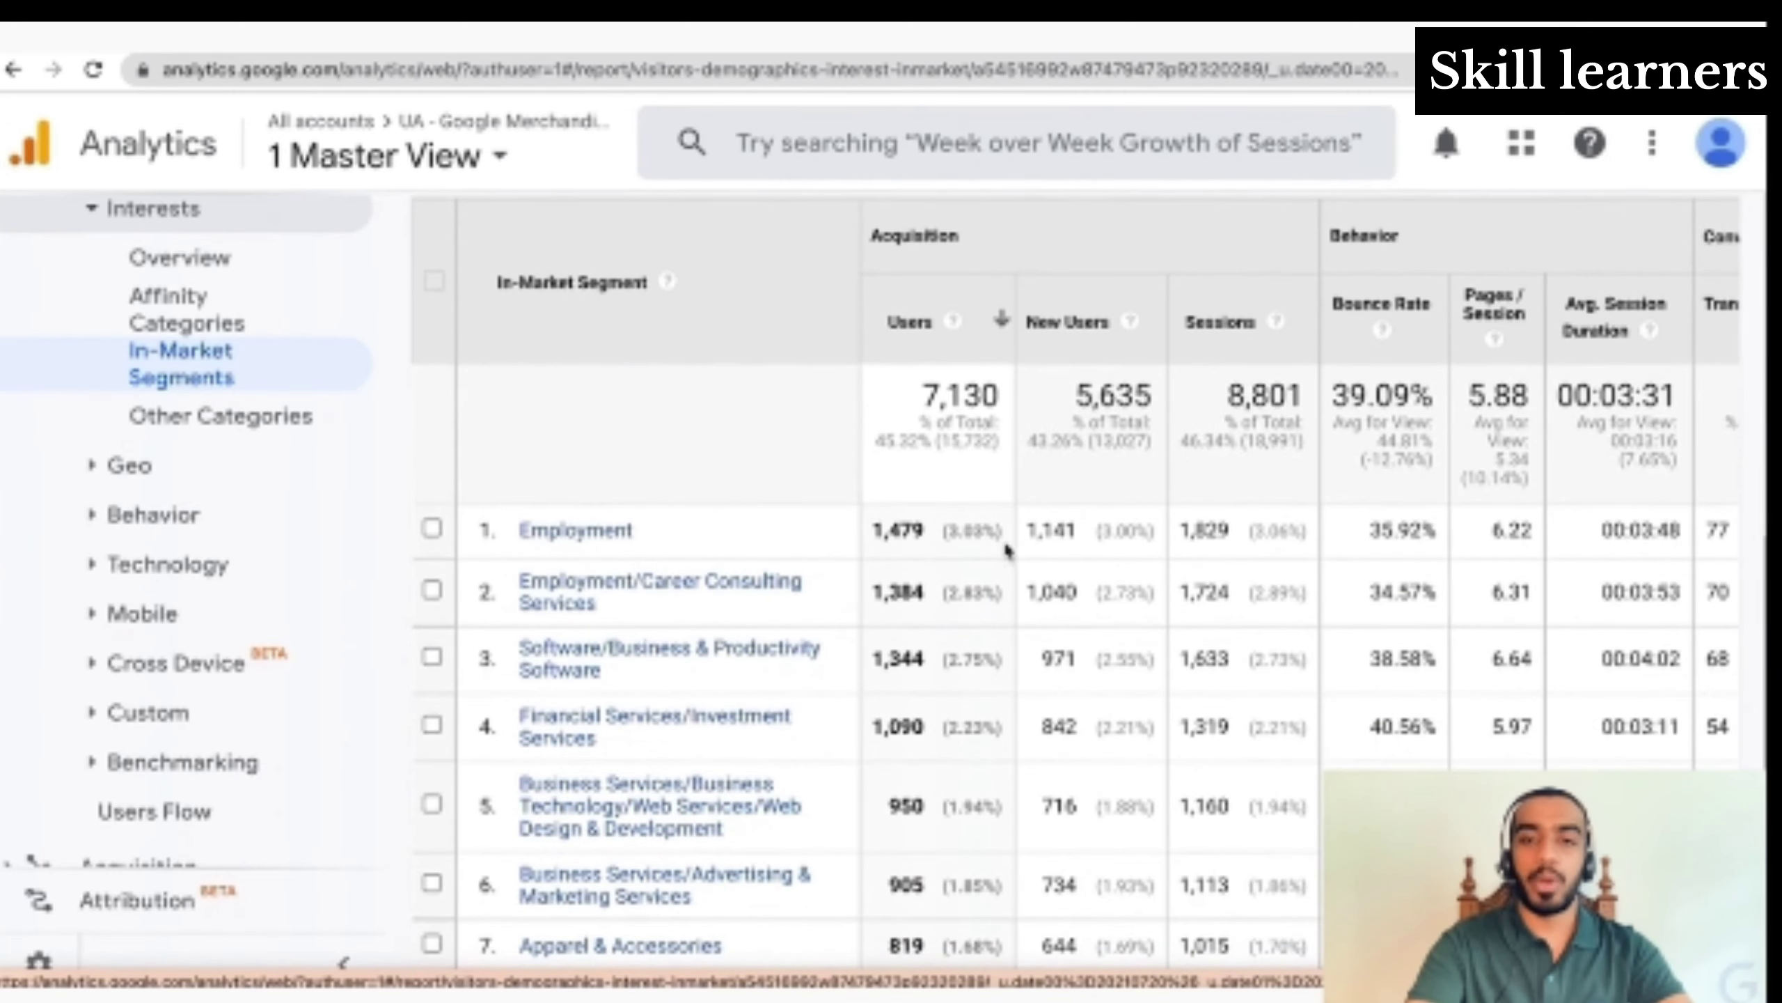
Sort the in-market segments table by Ecommerce Conversion Rate in descending order and review the top-ranked segments
{"action": "scroll", "coordinate": [986, 611], "scroll_direction": "right", "scroll_amount": 5}
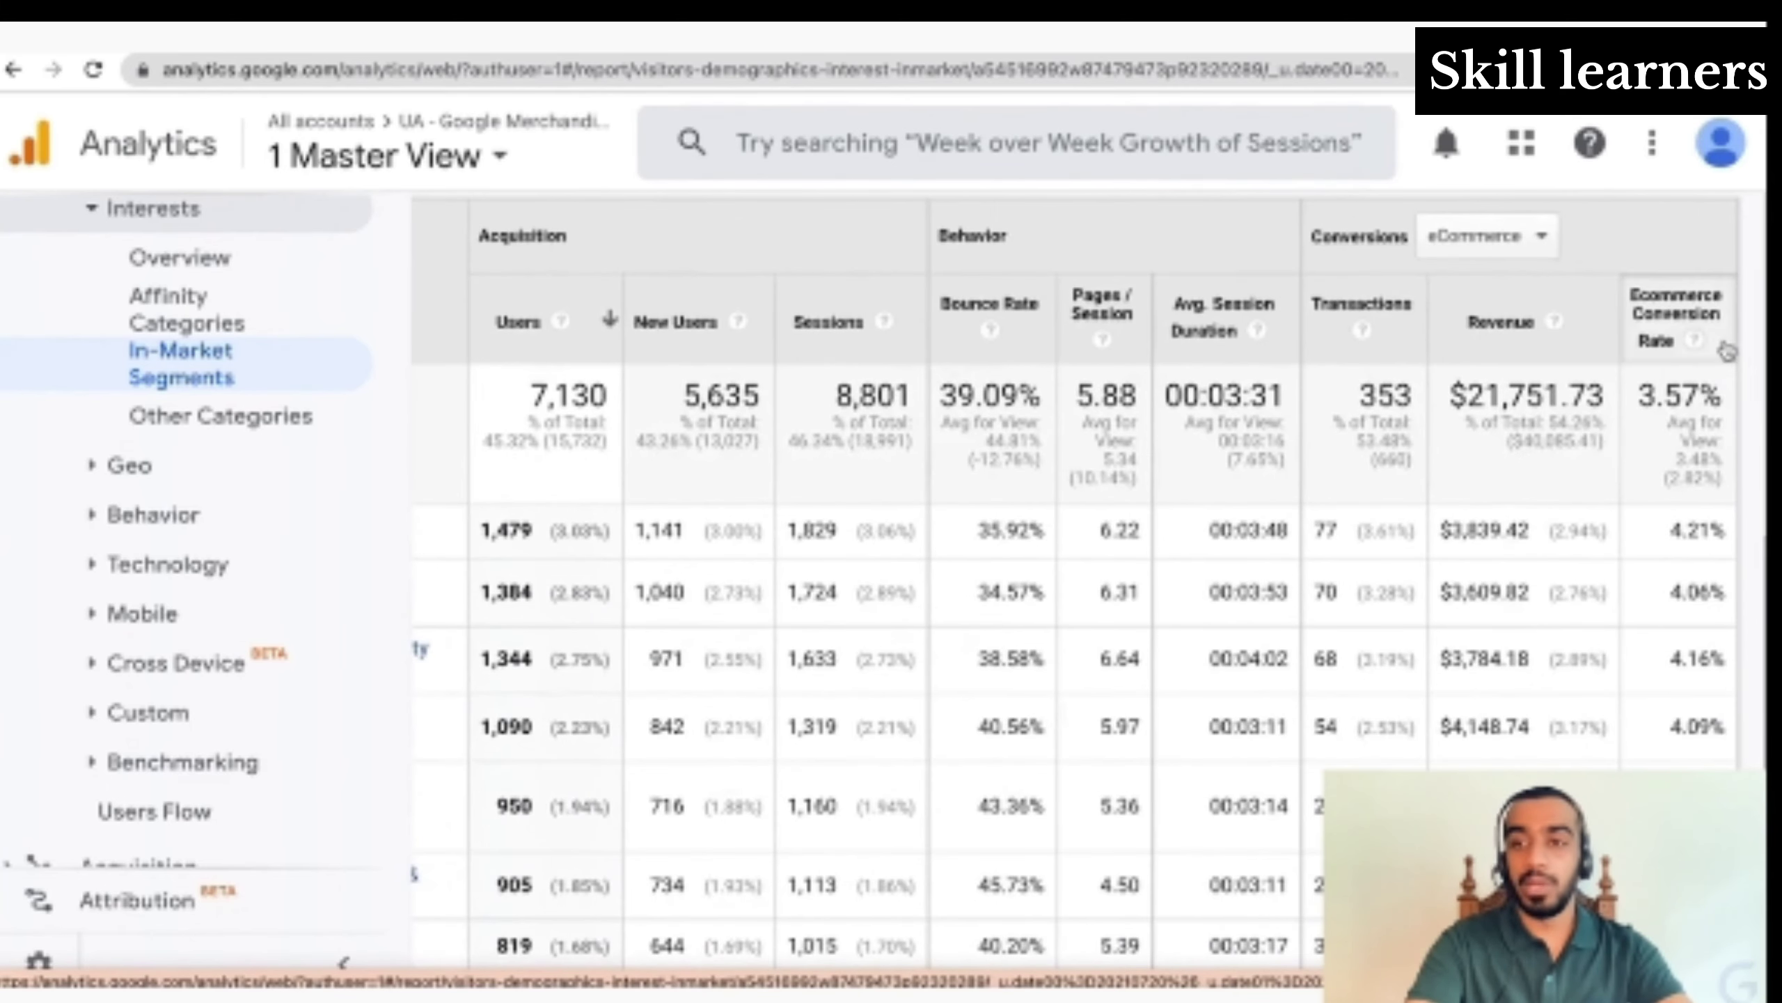
{"action": "left_click", "coordinate": [1721, 349]}
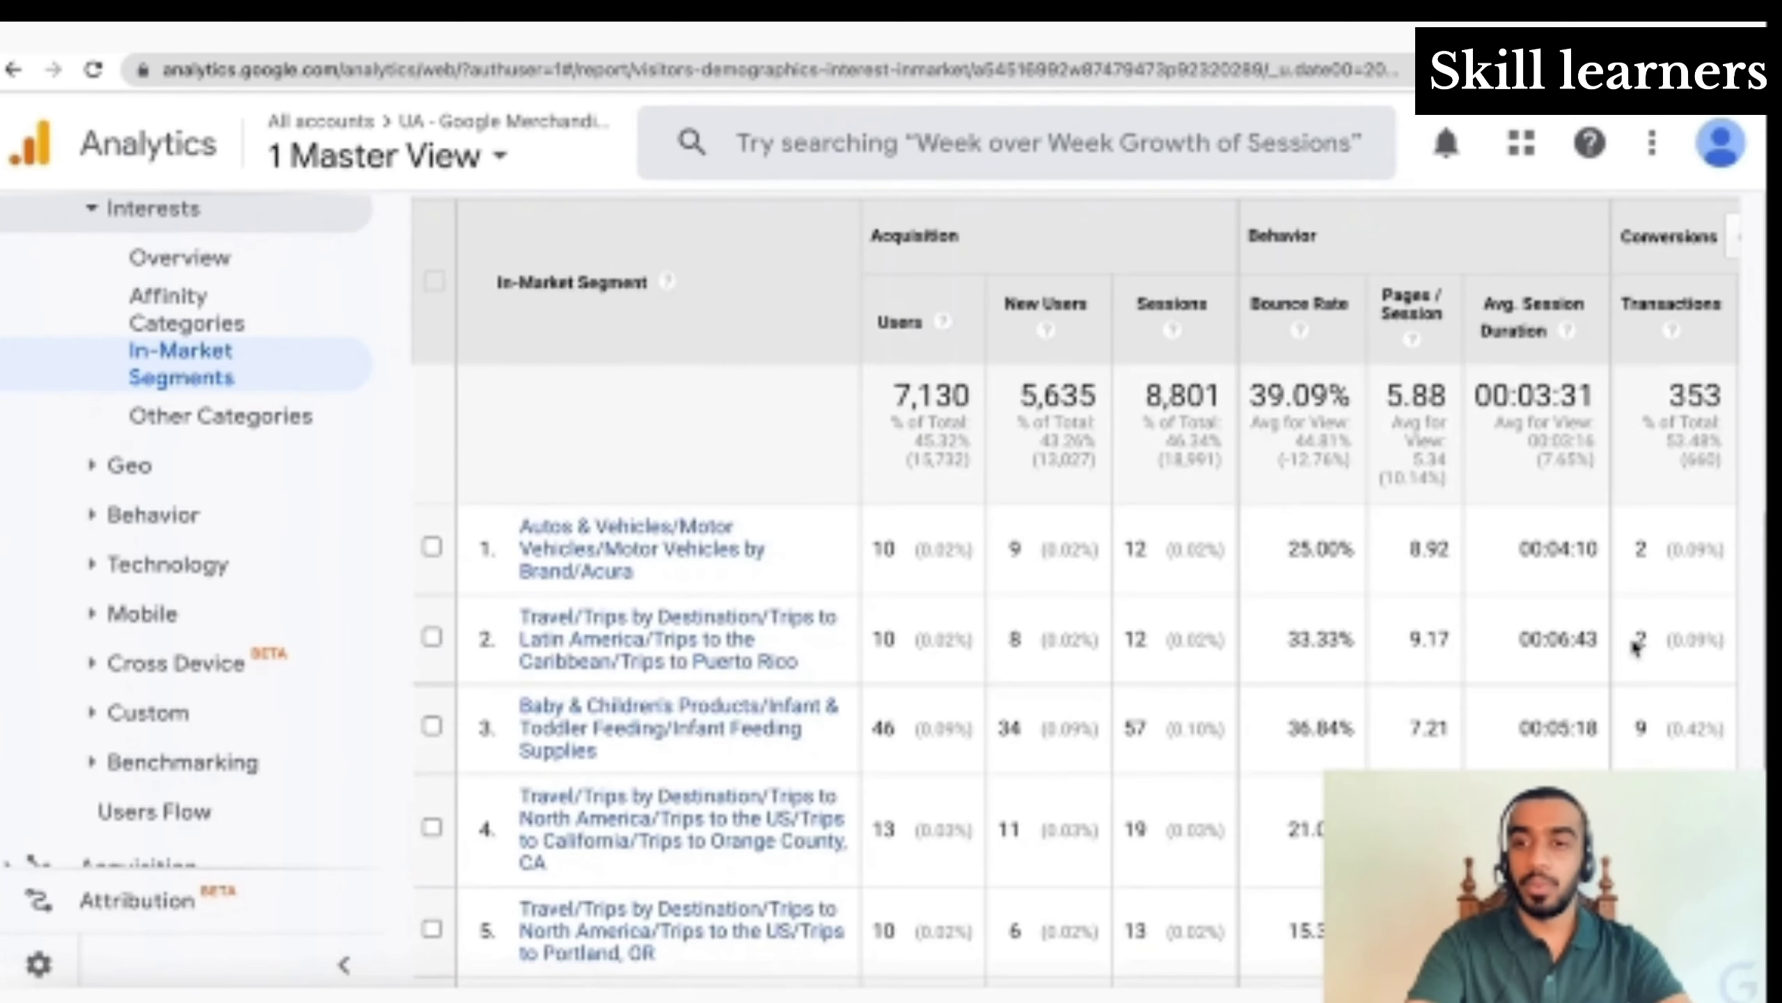
{"action": "scroll", "coordinate": [1671, 492], "scroll_direction": "right", "scroll_amount": 3}
{"action": "scroll", "coordinate": [1443, 605], "scroll_direction": "left", "scroll_amount": 4}
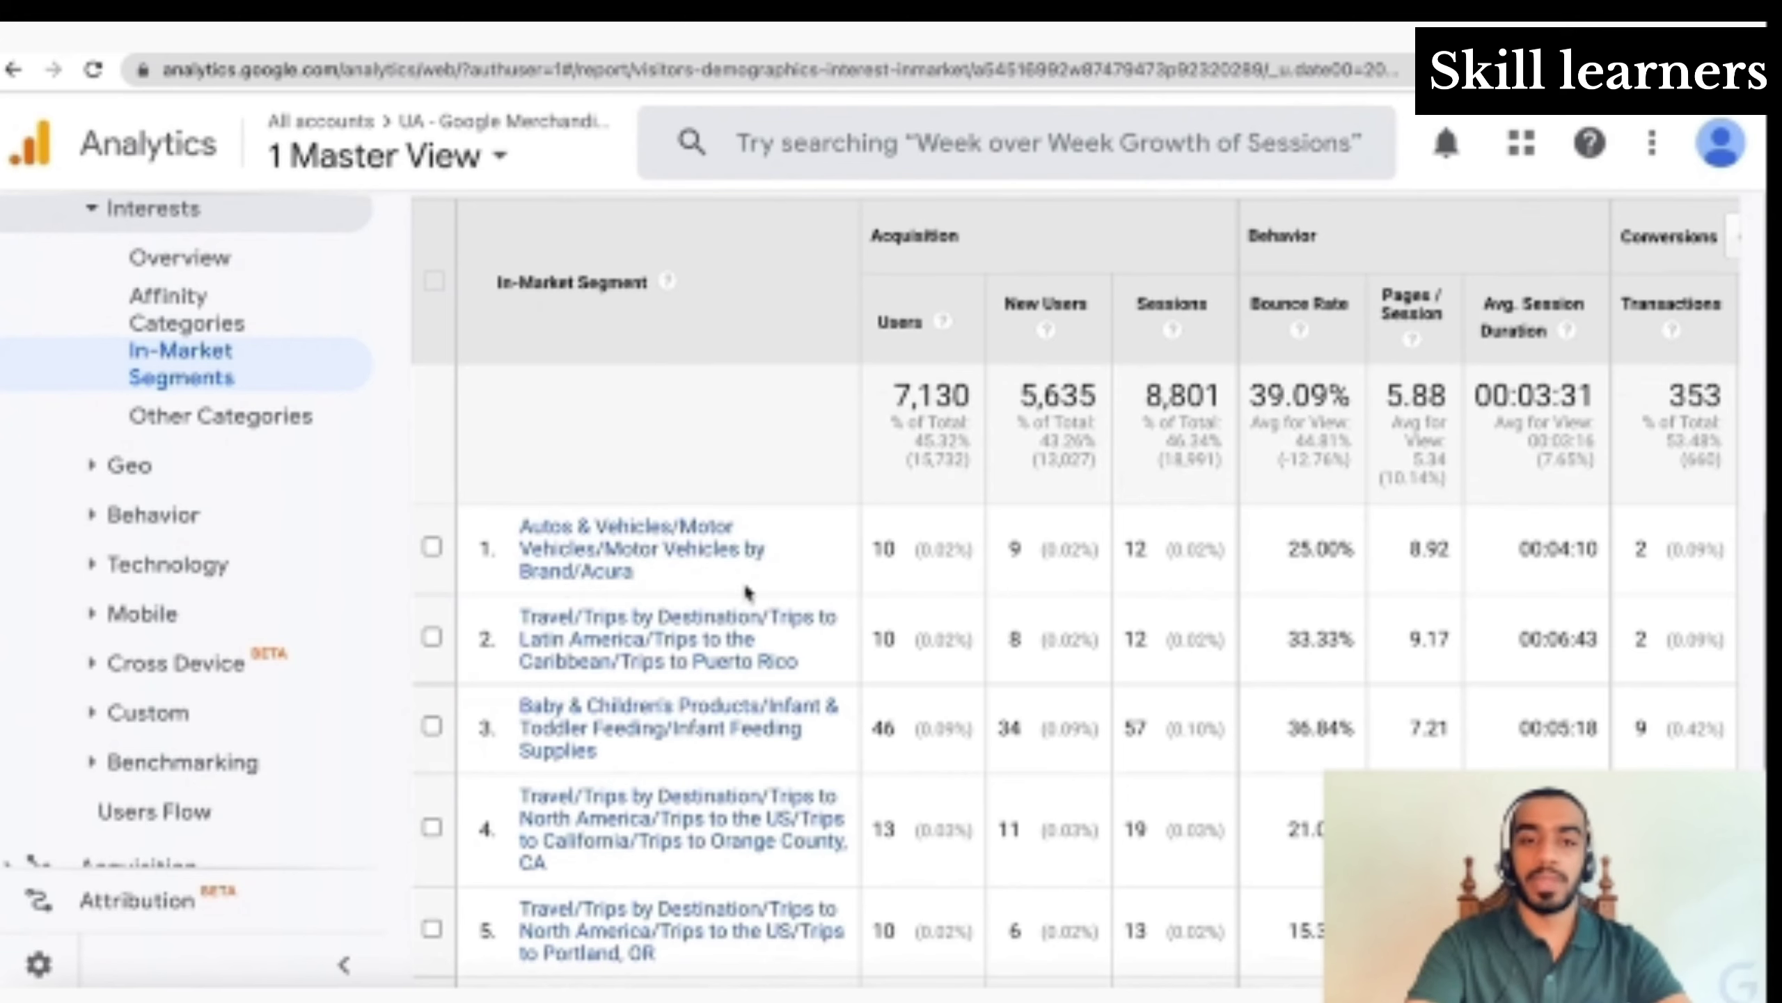
{"action": "scroll", "coordinate": [740, 595], "scroll_direction": "down", "scroll_amount": 2}
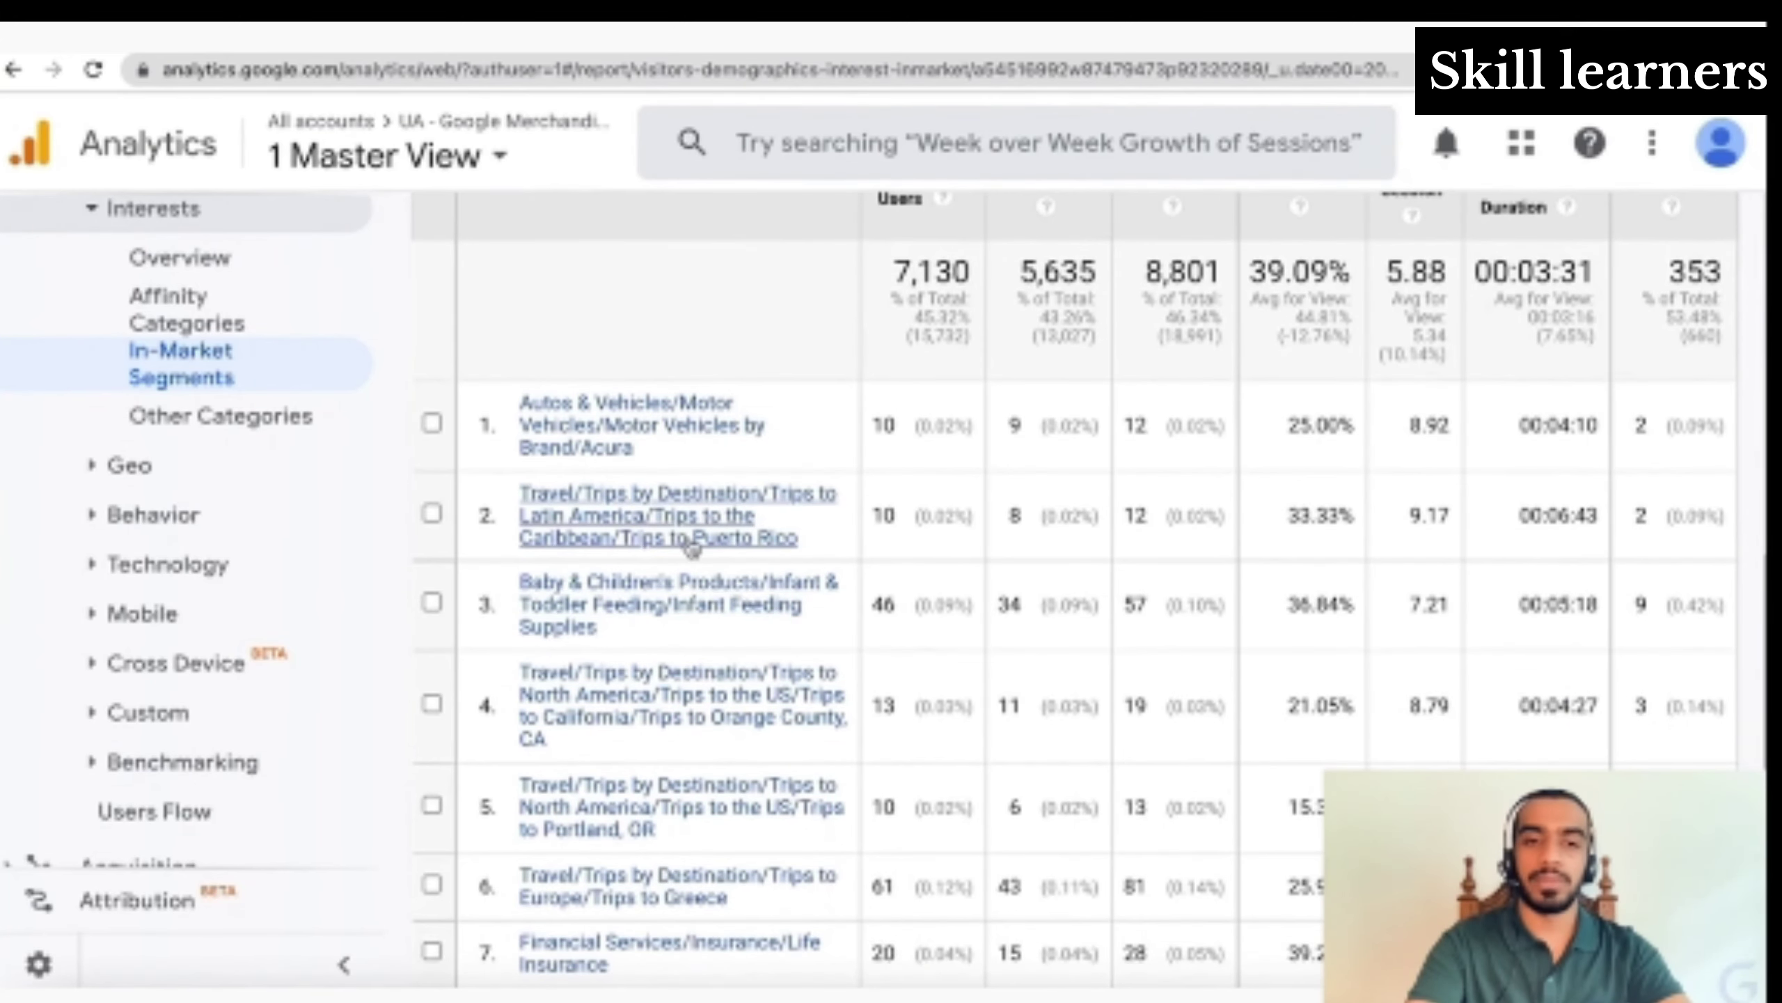
{"action": "scroll", "coordinate": [691, 540], "scroll_direction": "down", "scroll_amount": 2}
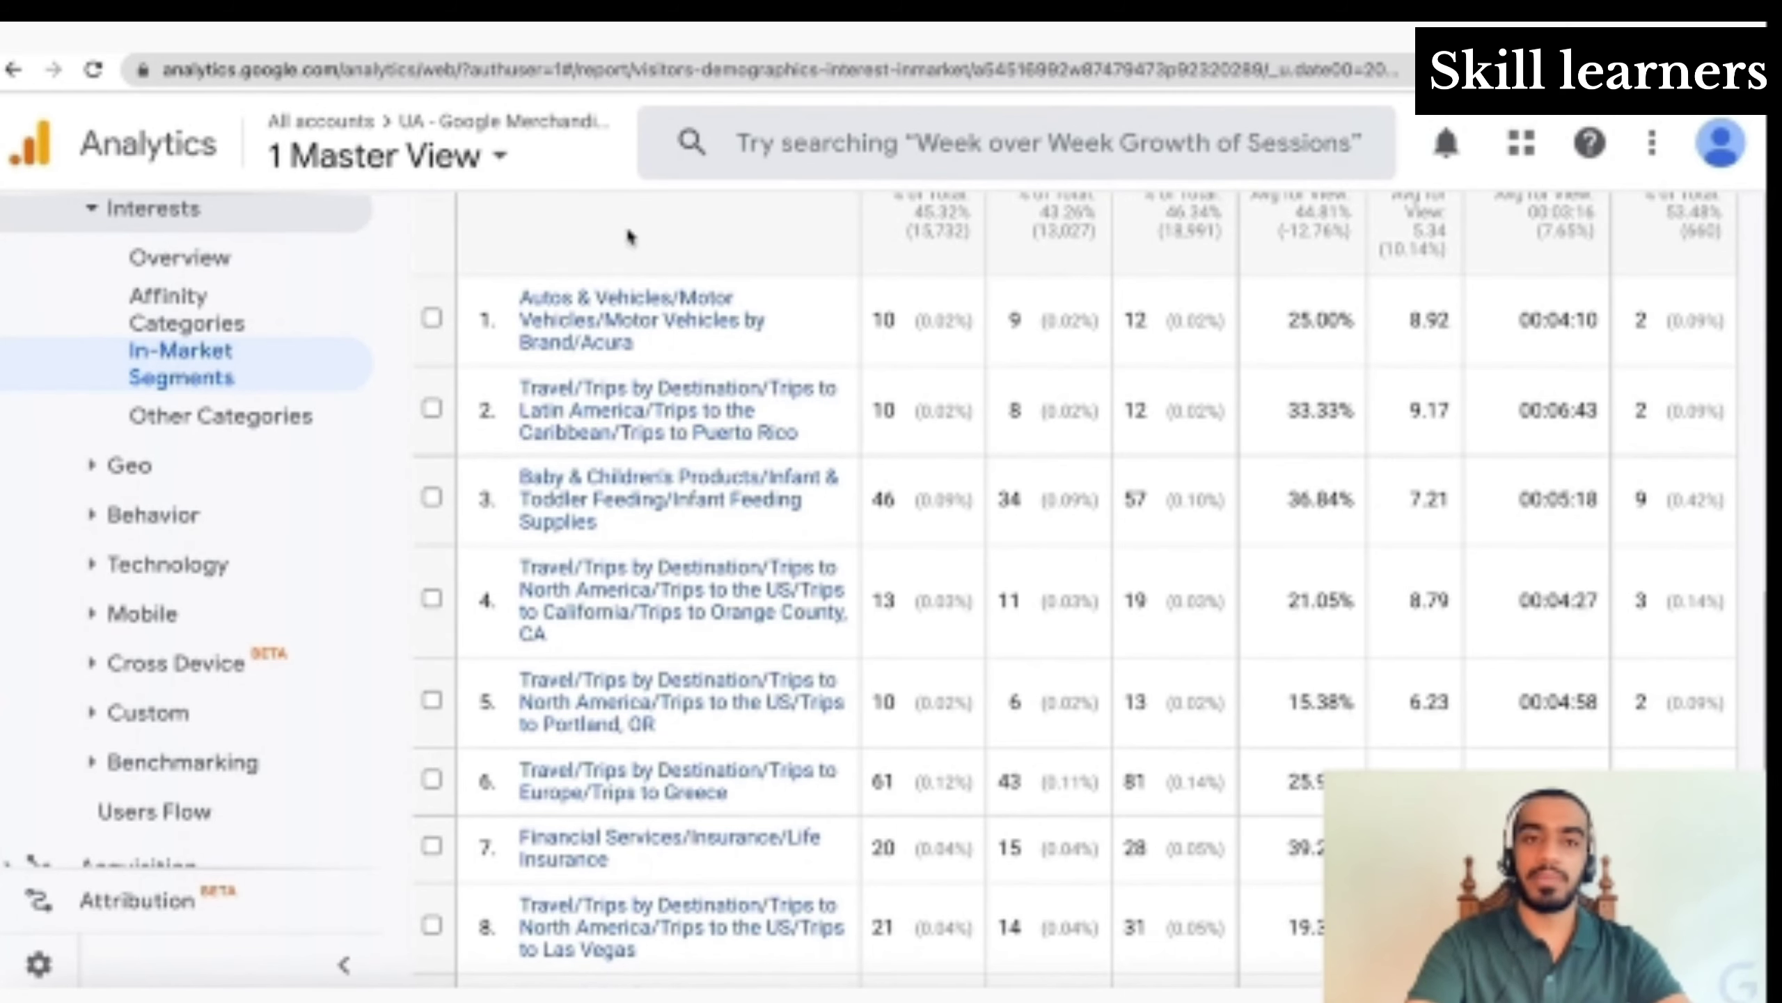
Open the Other Categories report under Interests and examine its chart and table of categories
{"action": "scroll", "coordinate": [509, 441], "scroll_direction": "up", "scroll_amount": 3}
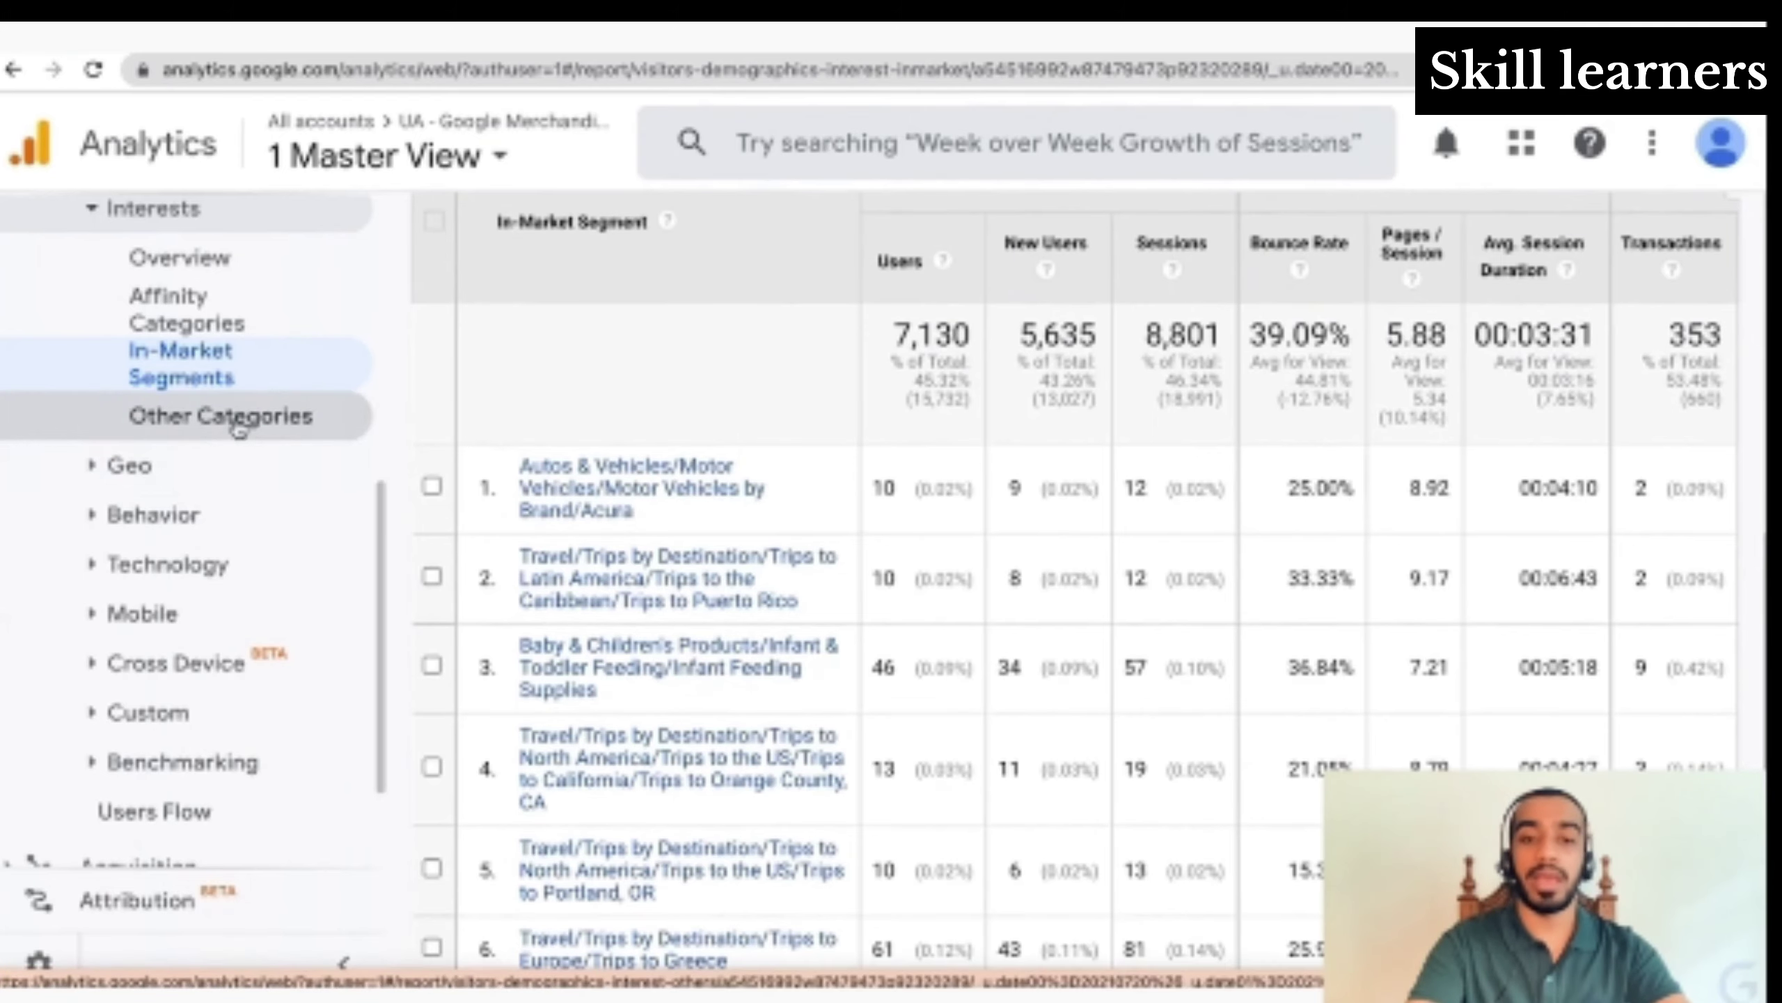
{"action": "left_click", "coordinate": [238, 429]}
{"action": "scroll", "coordinate": [631, 548], "scroll_direction": "down", "scroll_amount": 8}
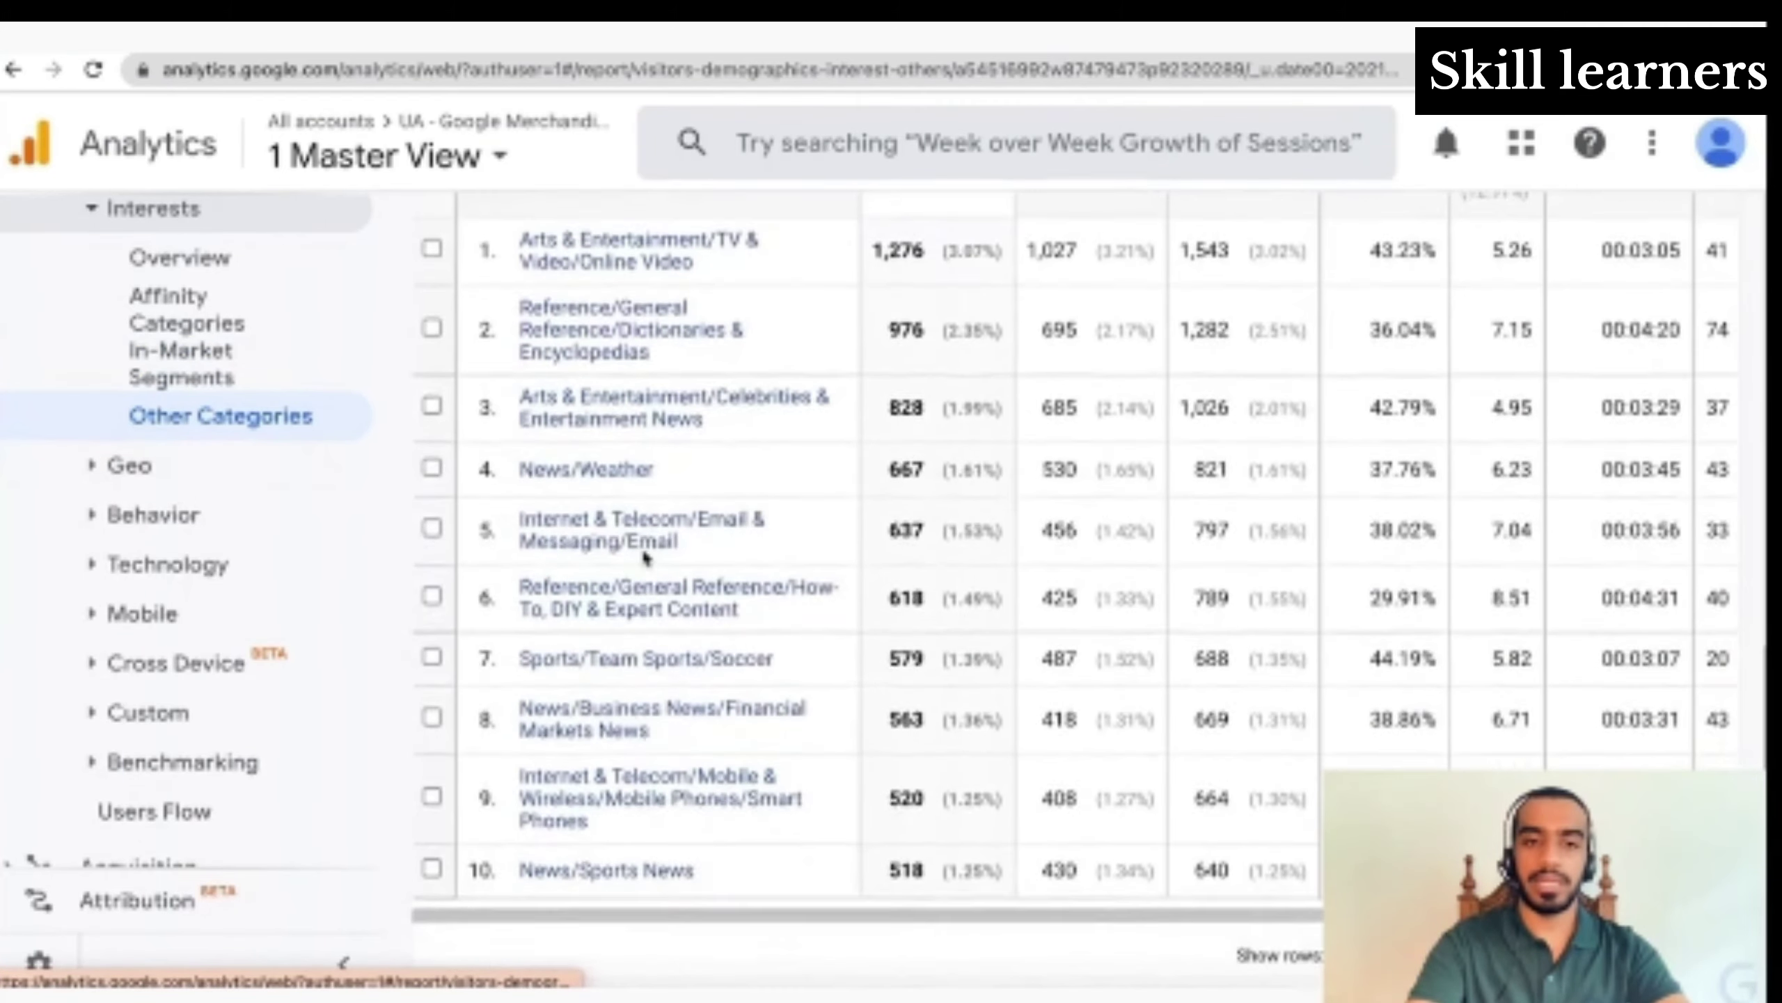
{"action": "scroll", "coordinate": [647, 559], "scroll_direction": "up", "scroll_amount": 10}
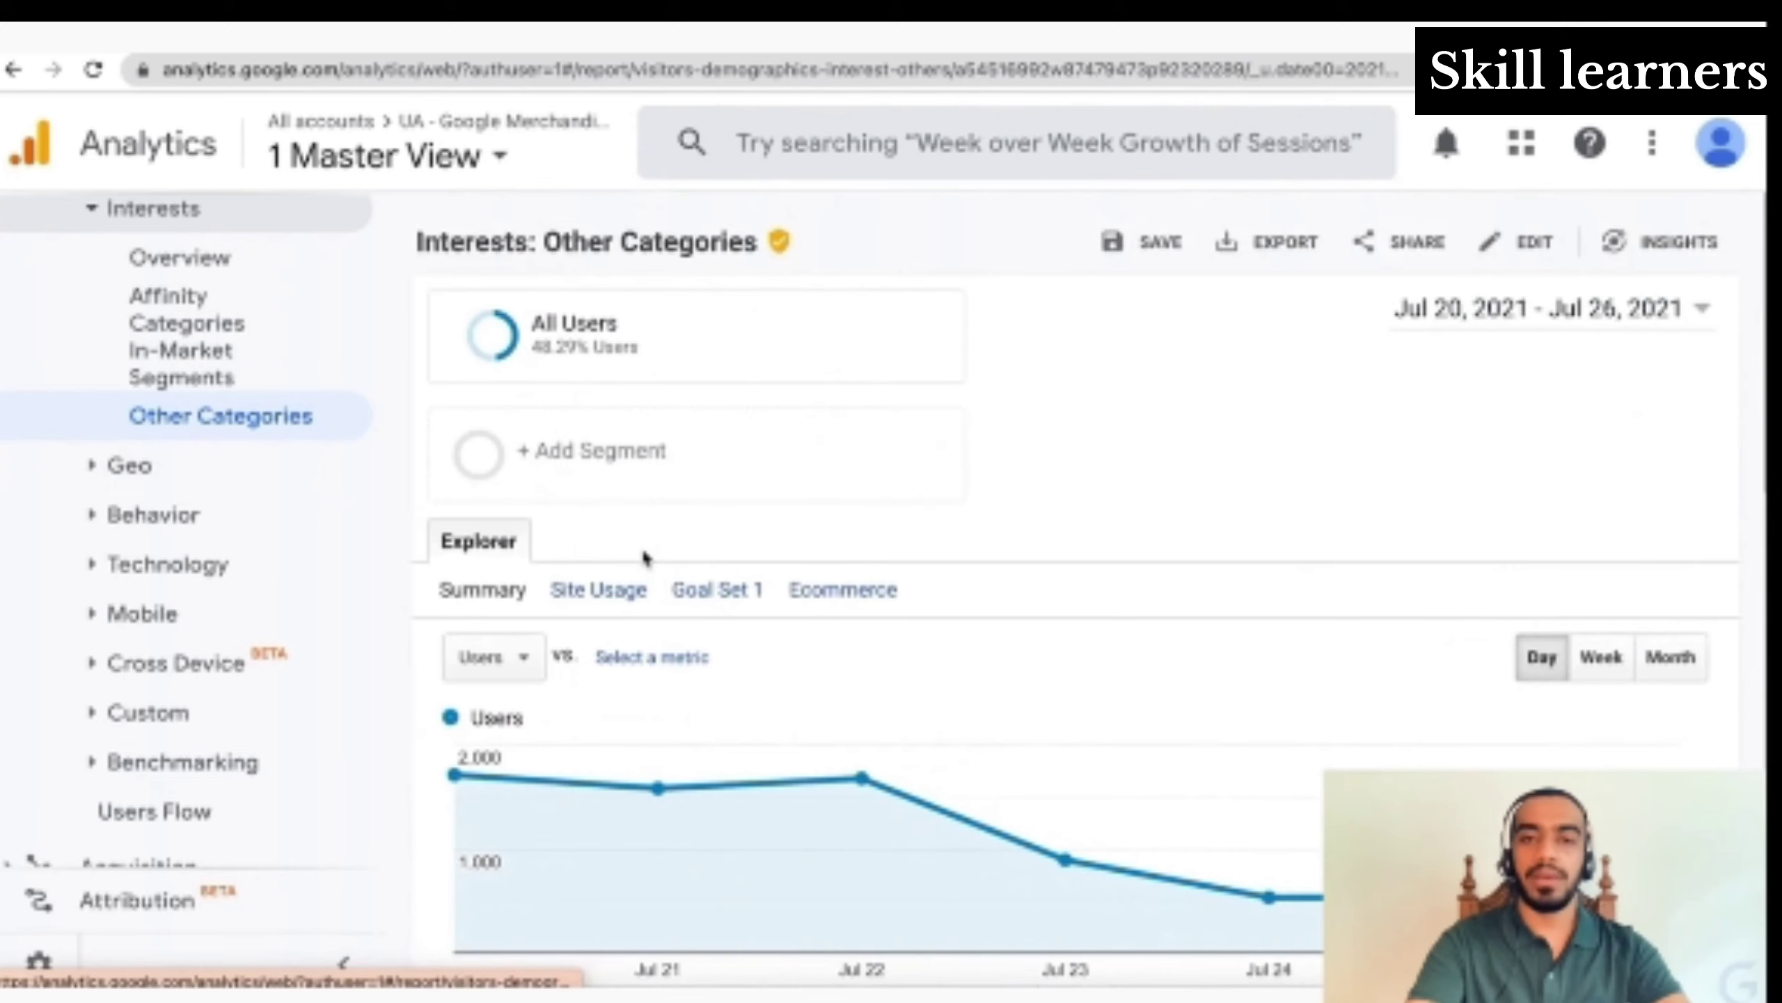
{"action": "scroll", "coordinate": [645, 558], "scroll_direction": "down", "scroll_amount": 4}
{"action": "scroll", "coordinate": [646, 558], "scroll_direction": "up", "scroll_amount": 4}
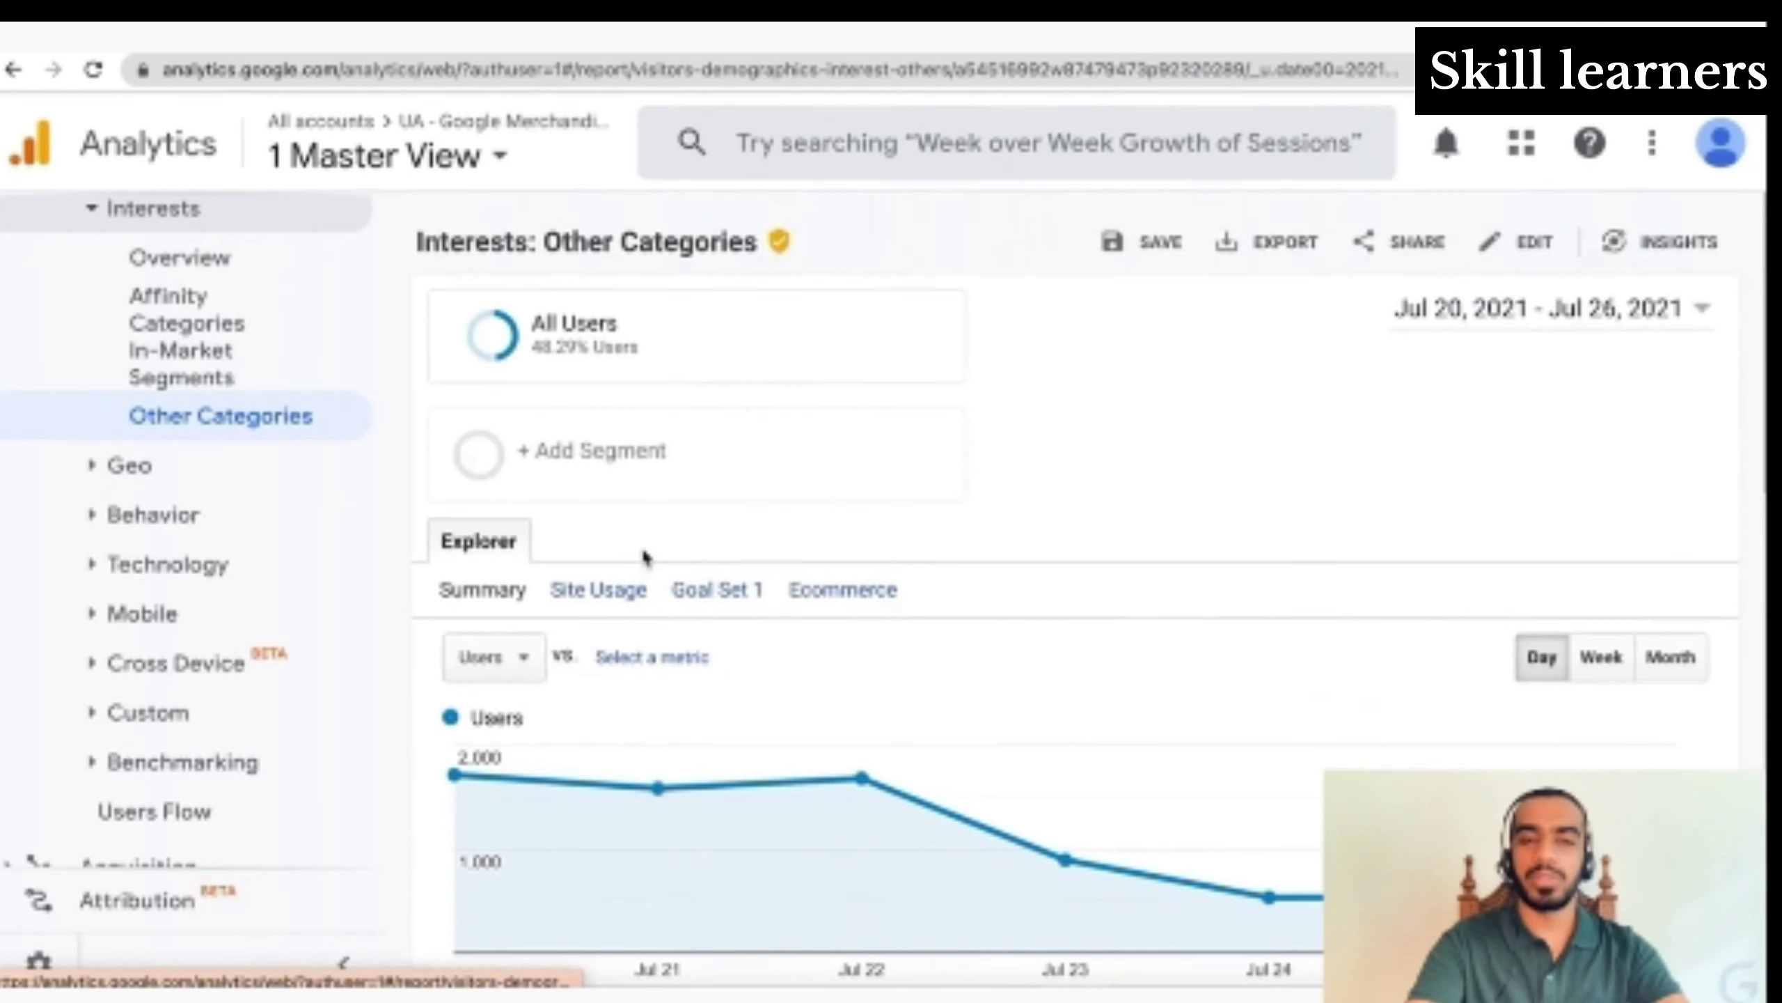
Open the Language report under Geo and examine its table of user languages
{"action": "left_click", "coordinate": [128, 465]}
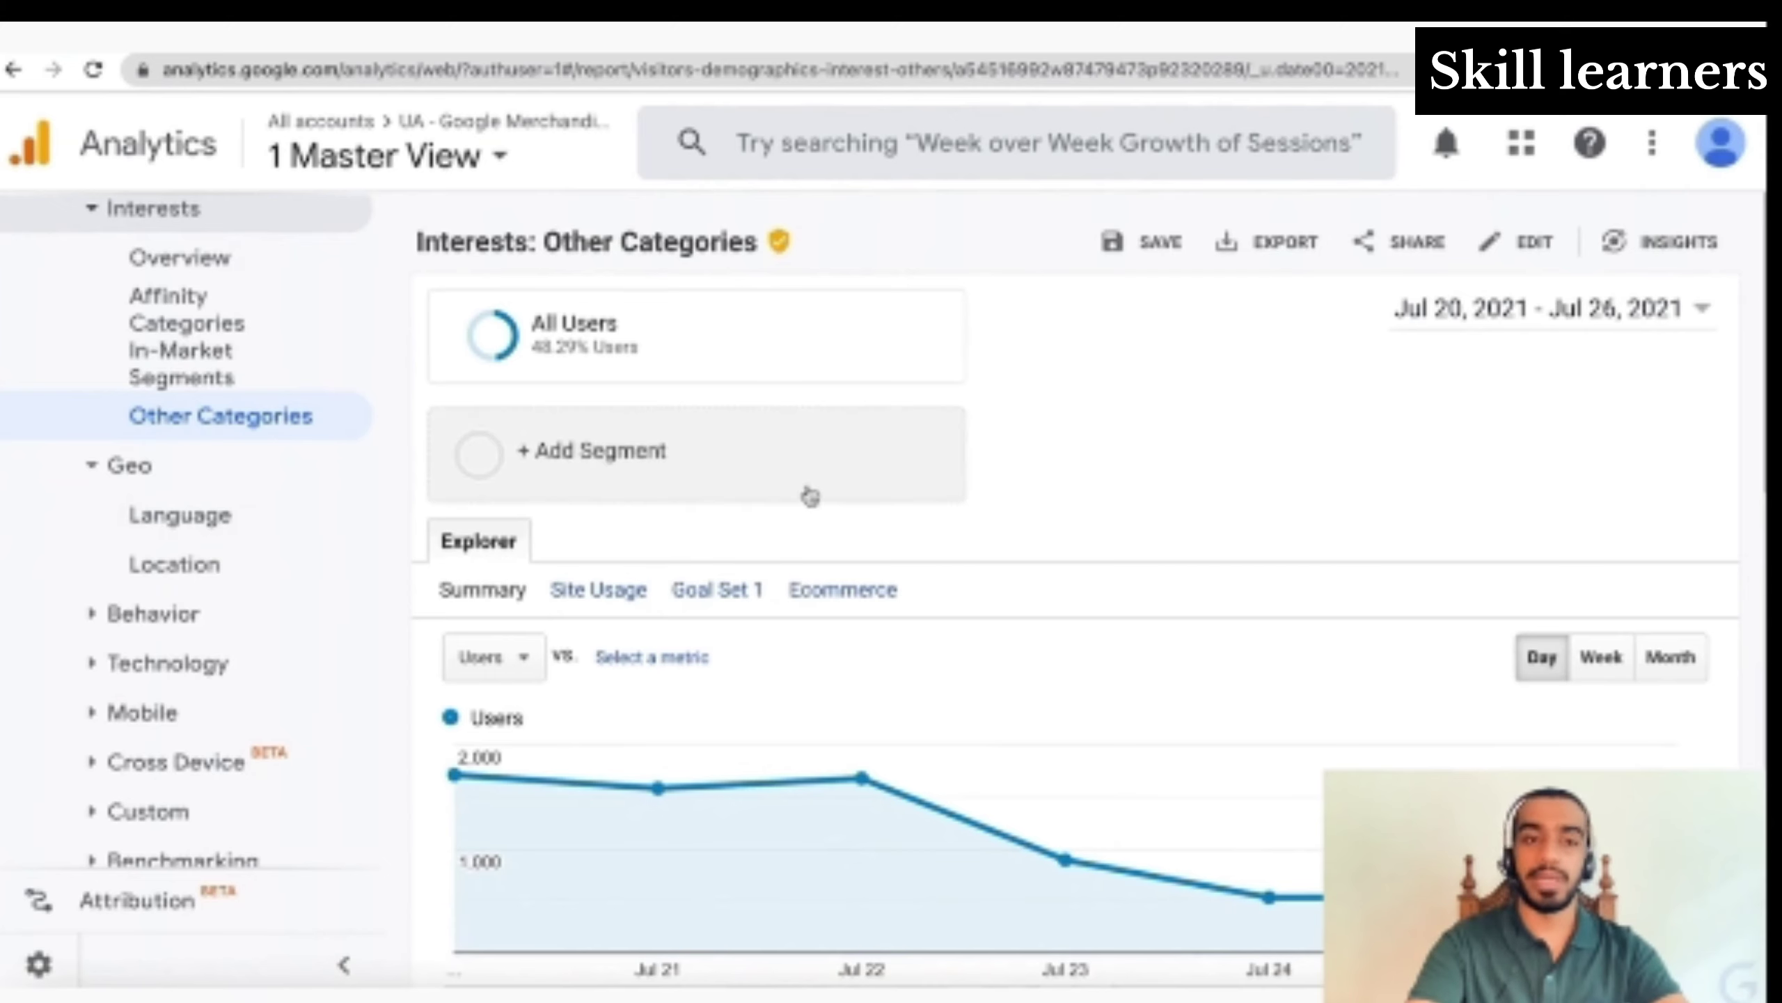
{"action": "left_click", "coordinate": [1598, 316]}
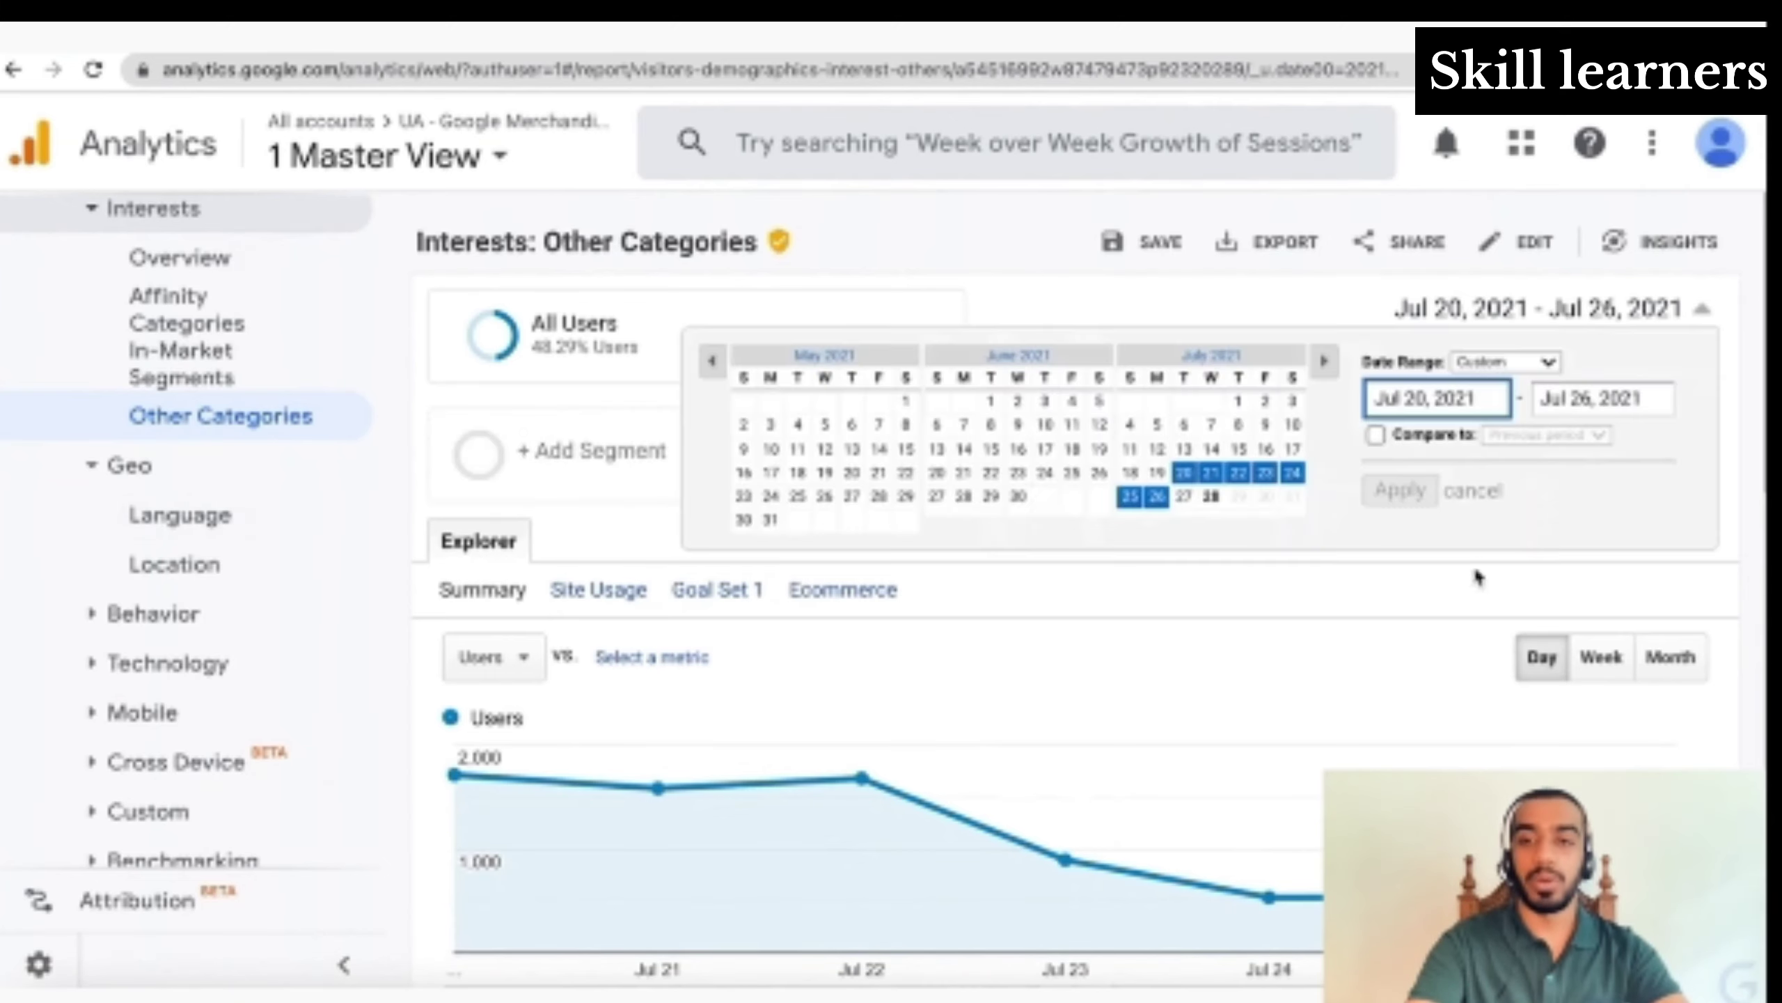
{"action": "left_click", "coordinate": [1383, 583]}
{"action": "left_click", "coordinate": [254, 523]}
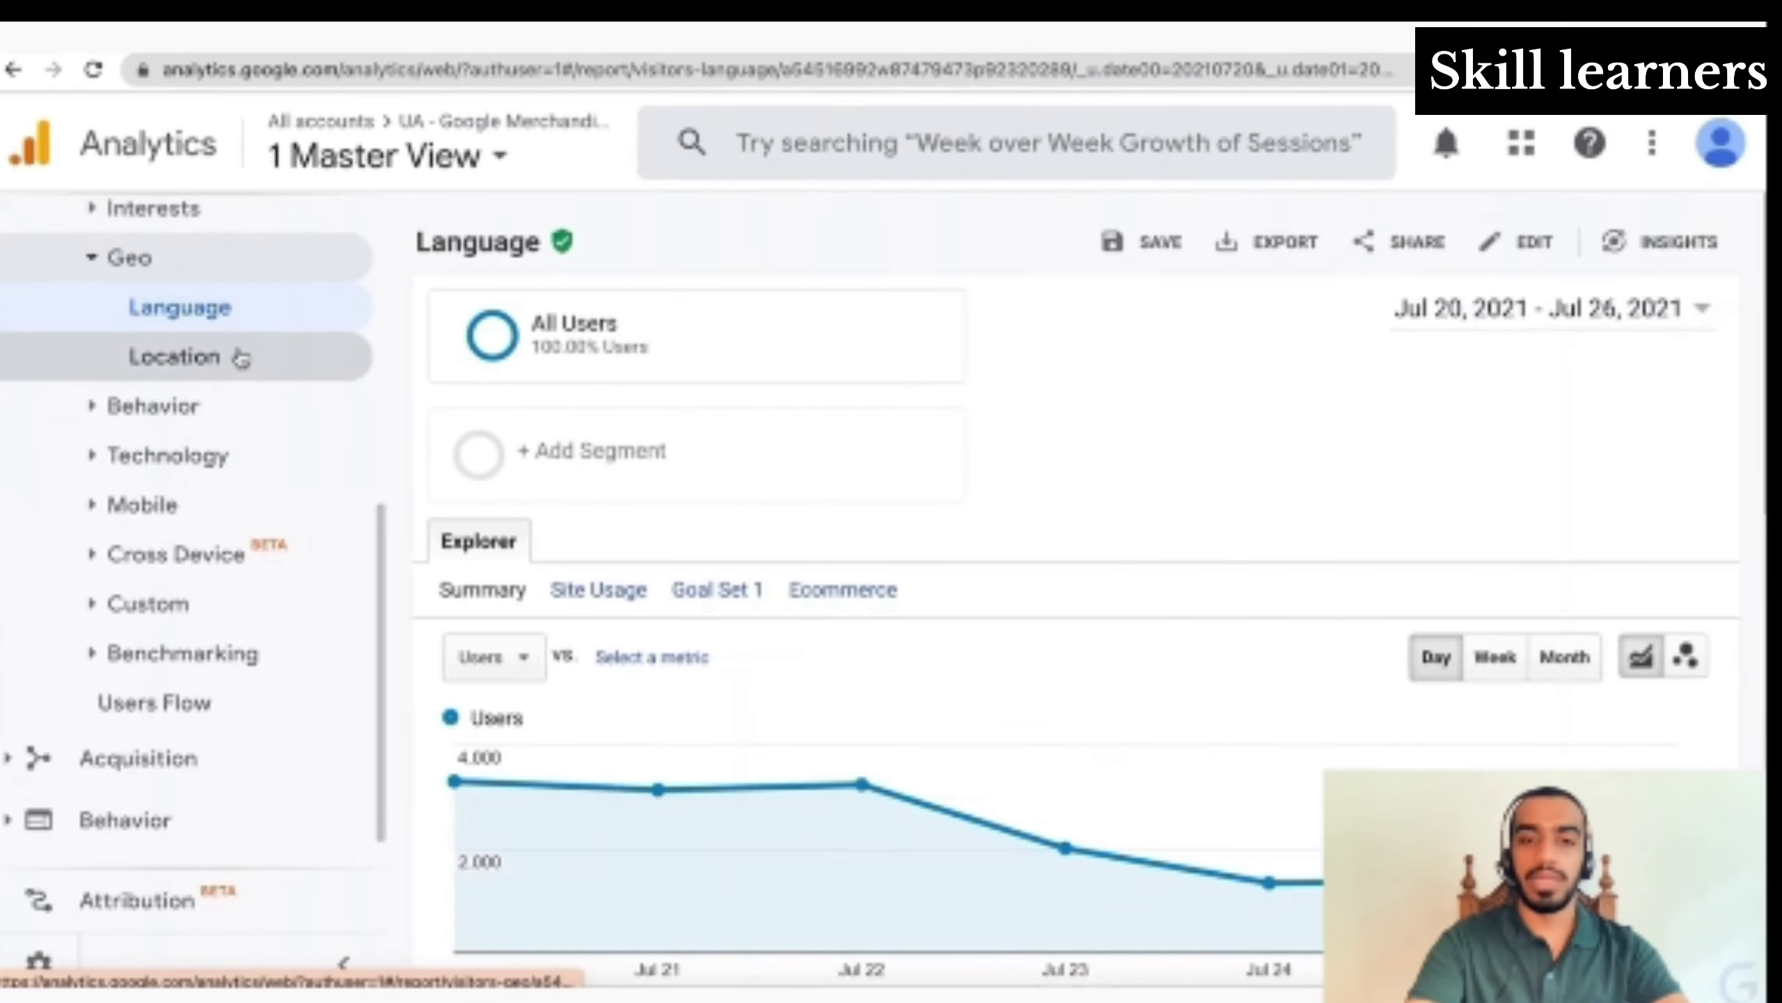
{"action": "scroll", "coordinate": [905, 442], "scroll_direction": "down", "scroll_amount": 10}
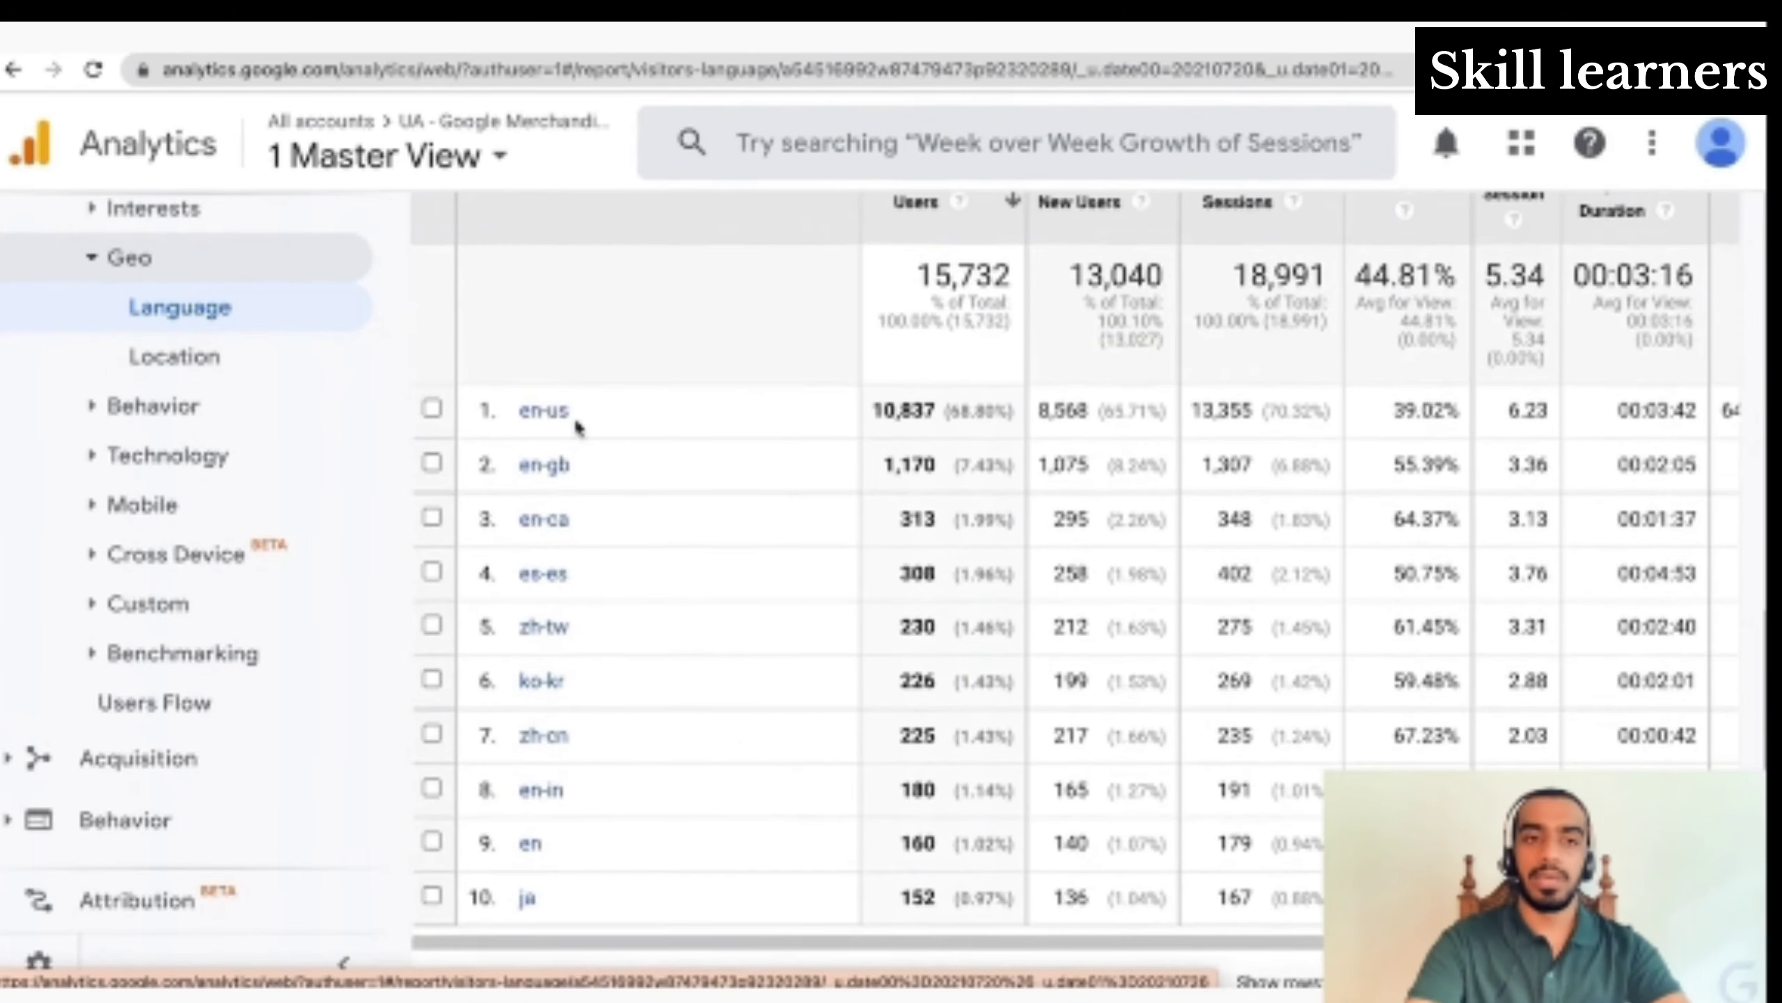
Open the Location report under Geo and examine its table of countries
{"action": "left_click", "coordinate": [246, 352]}
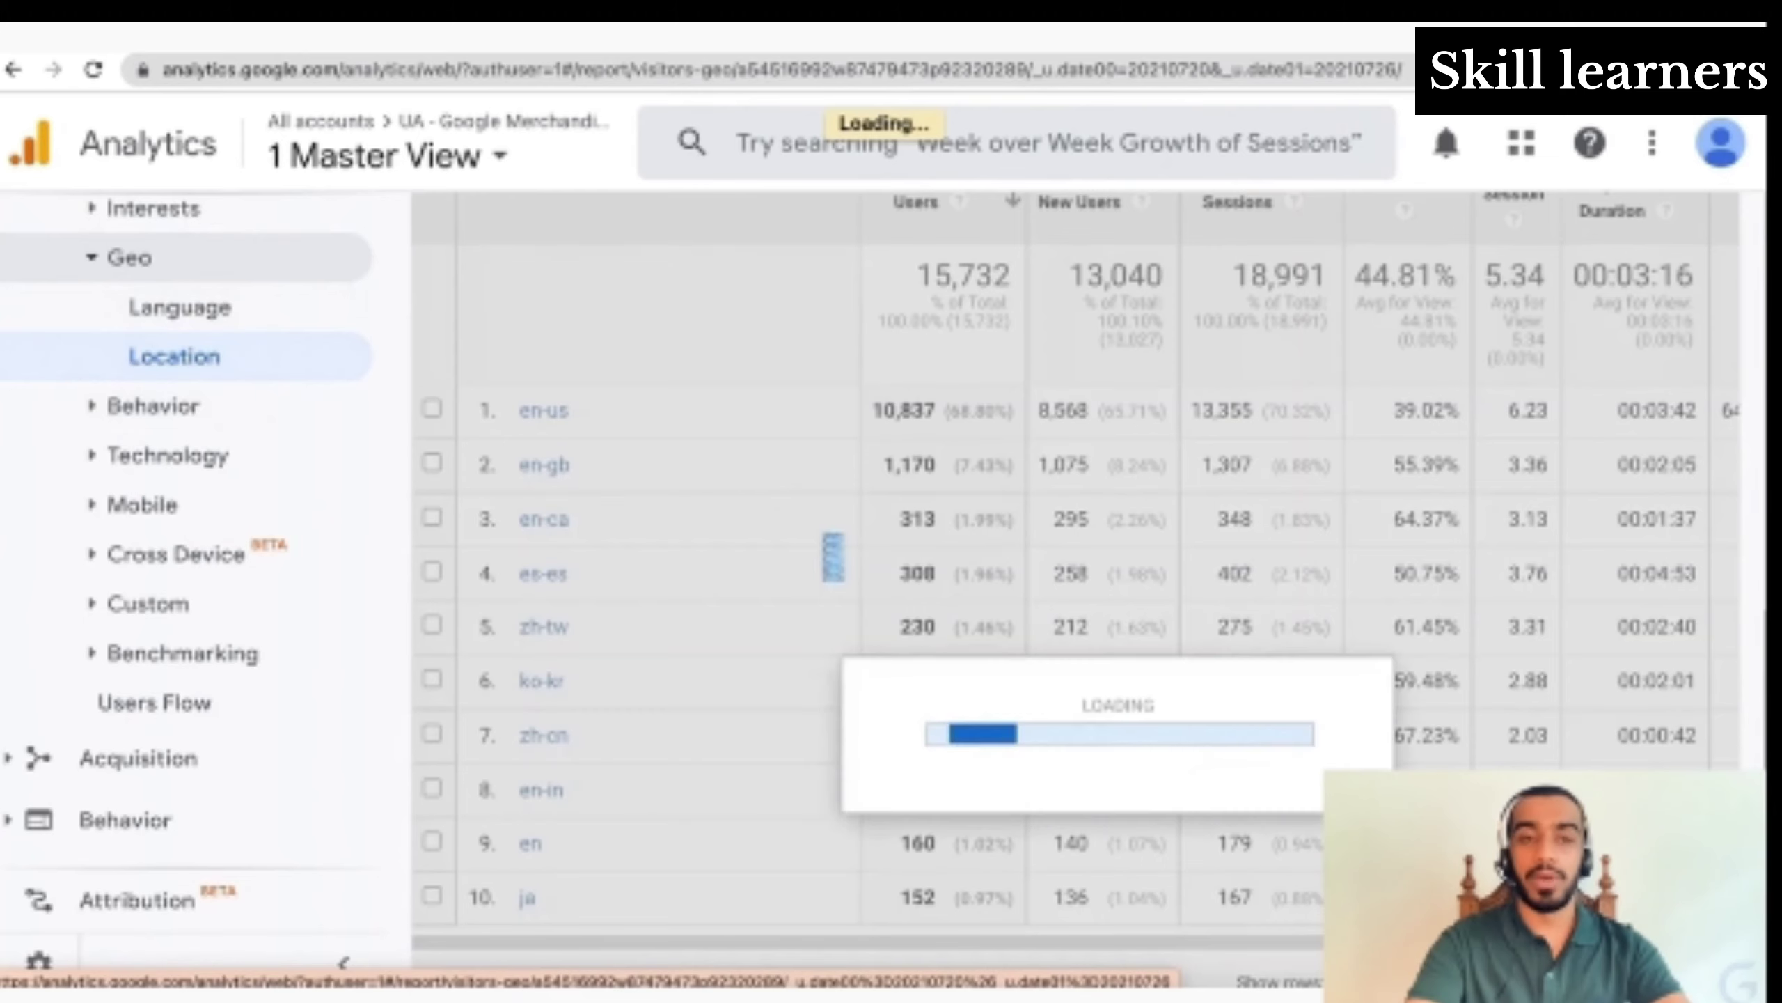
{"action": "scroll", "coordinate": [827, 555], "scroll_direction": "down", "scroll_amount": 5}
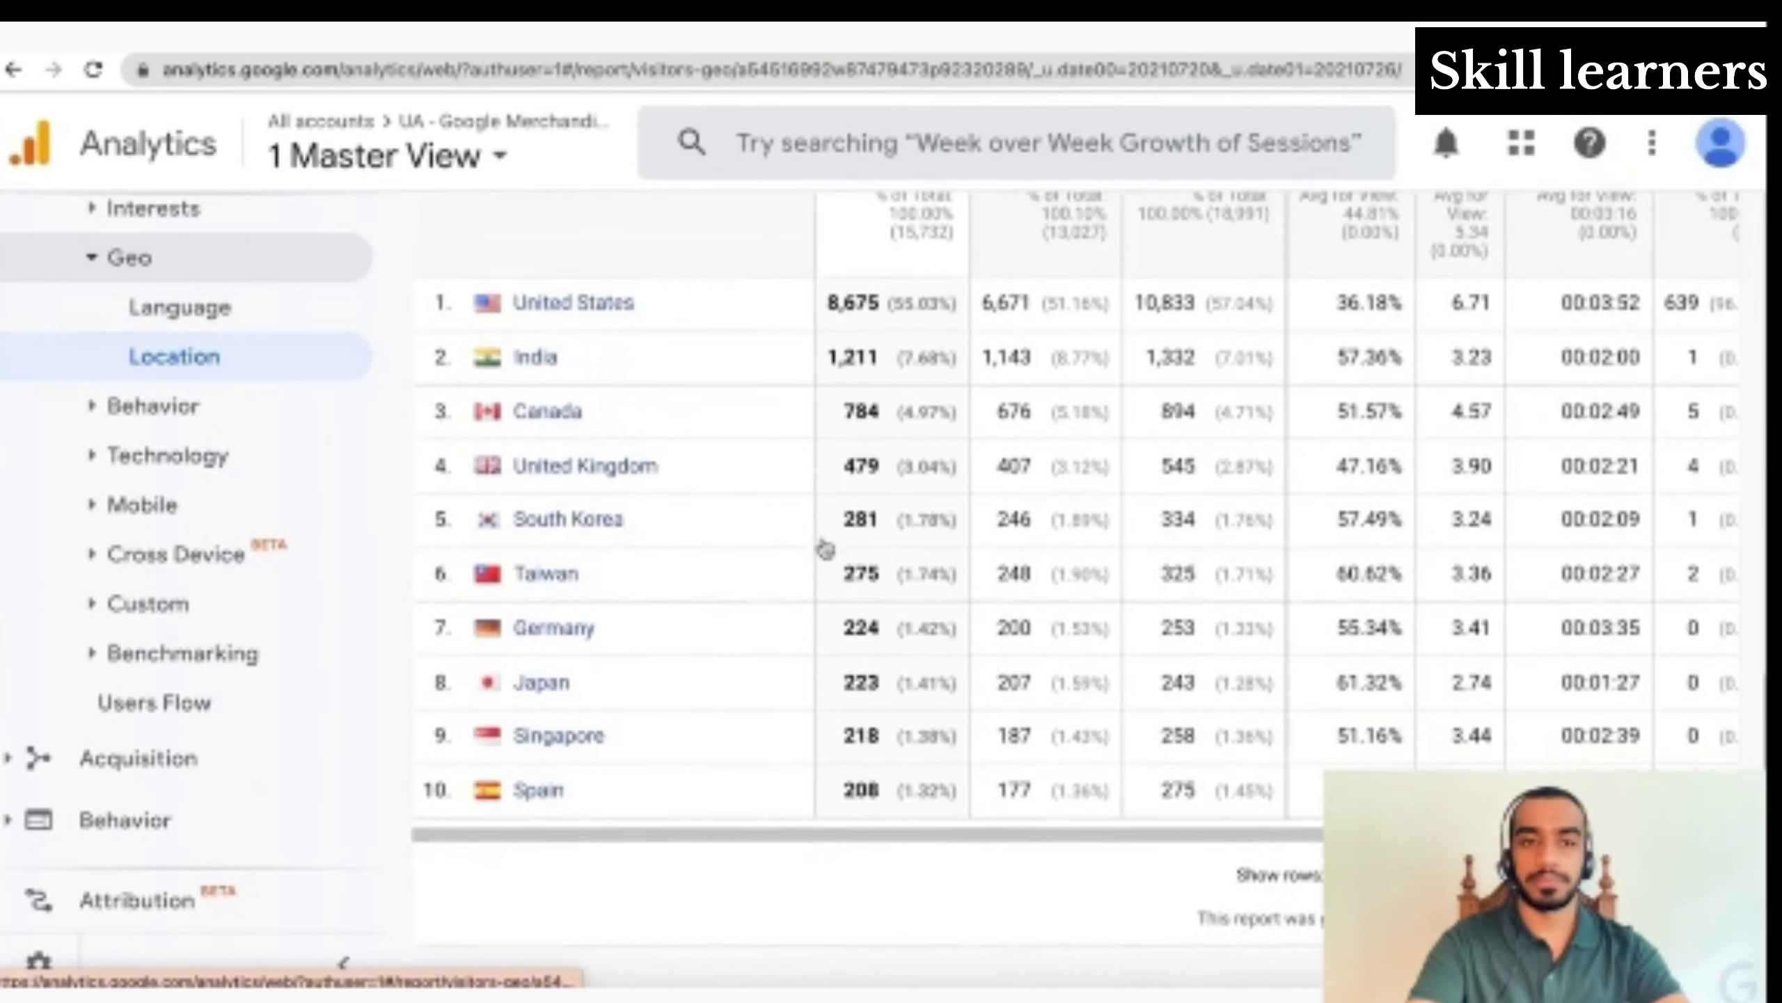
{"action": "scroll", "coordinate": [1069, 564], "scroll_direction": "up", "scroll_amount": 3}
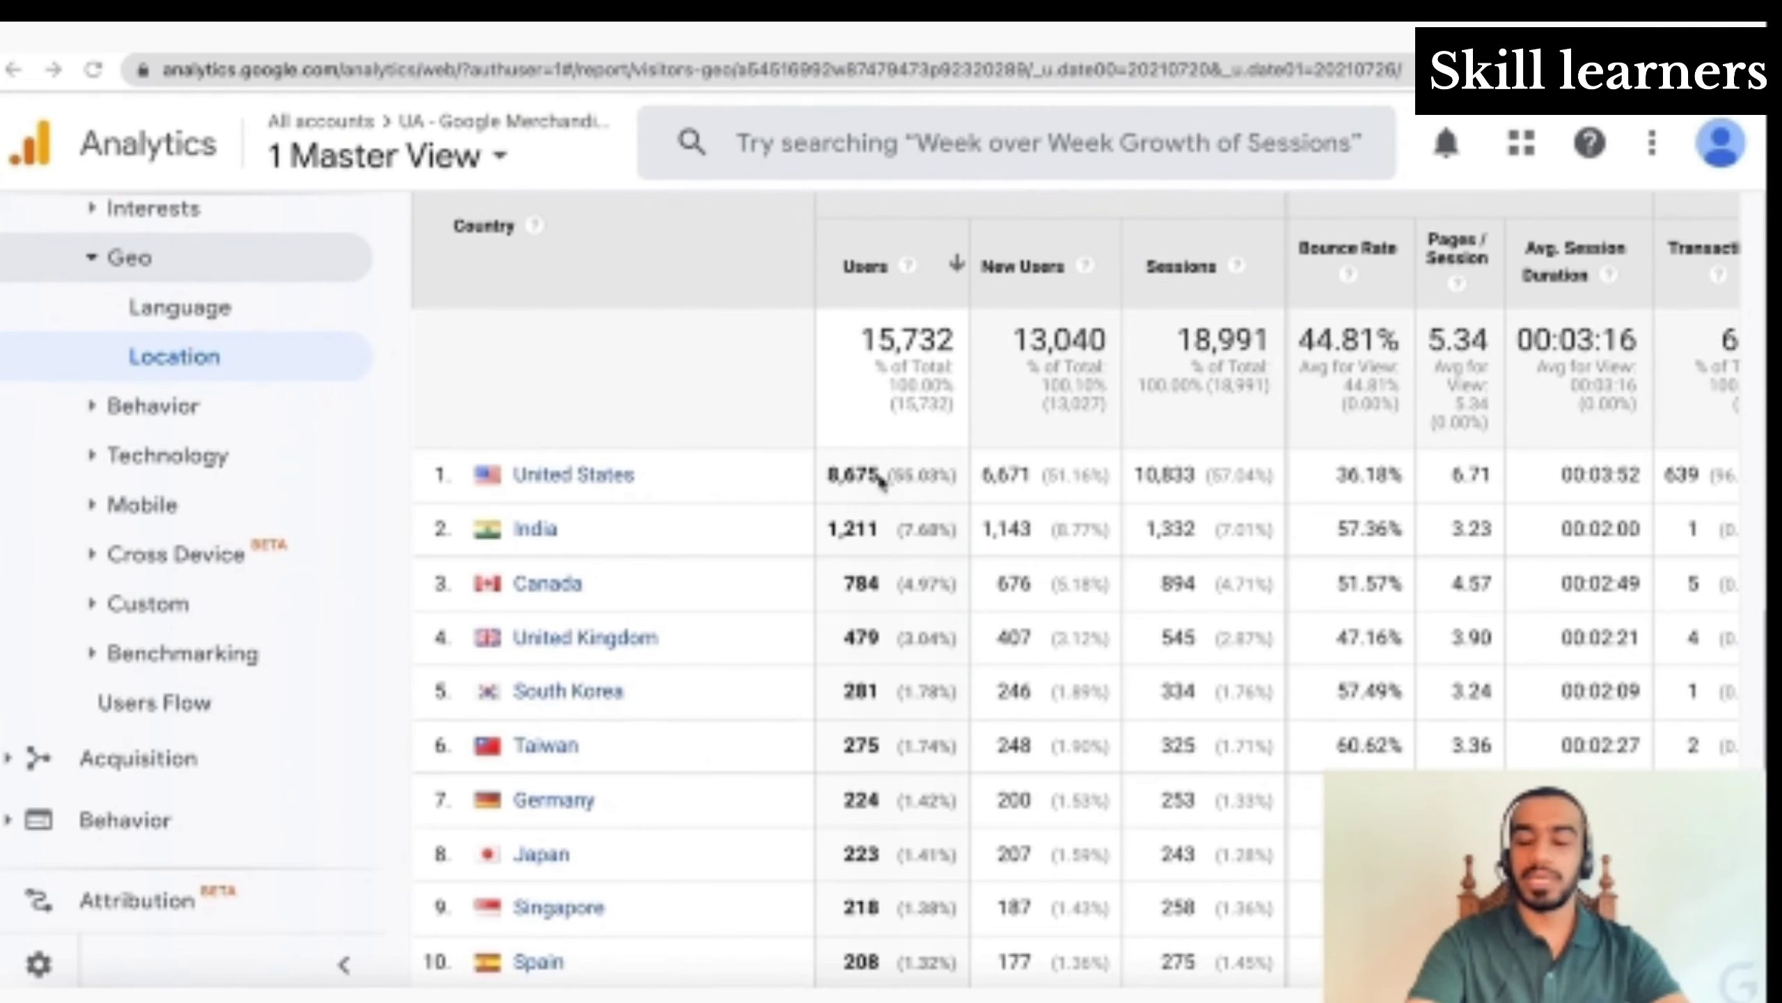
Sort the country table by Bounce Rate in descending order and review the top-ranked countries
{"action": "scroll", "coordinate": [1086, 492], "scroll_direction": "right", "scroll_amount": 3}
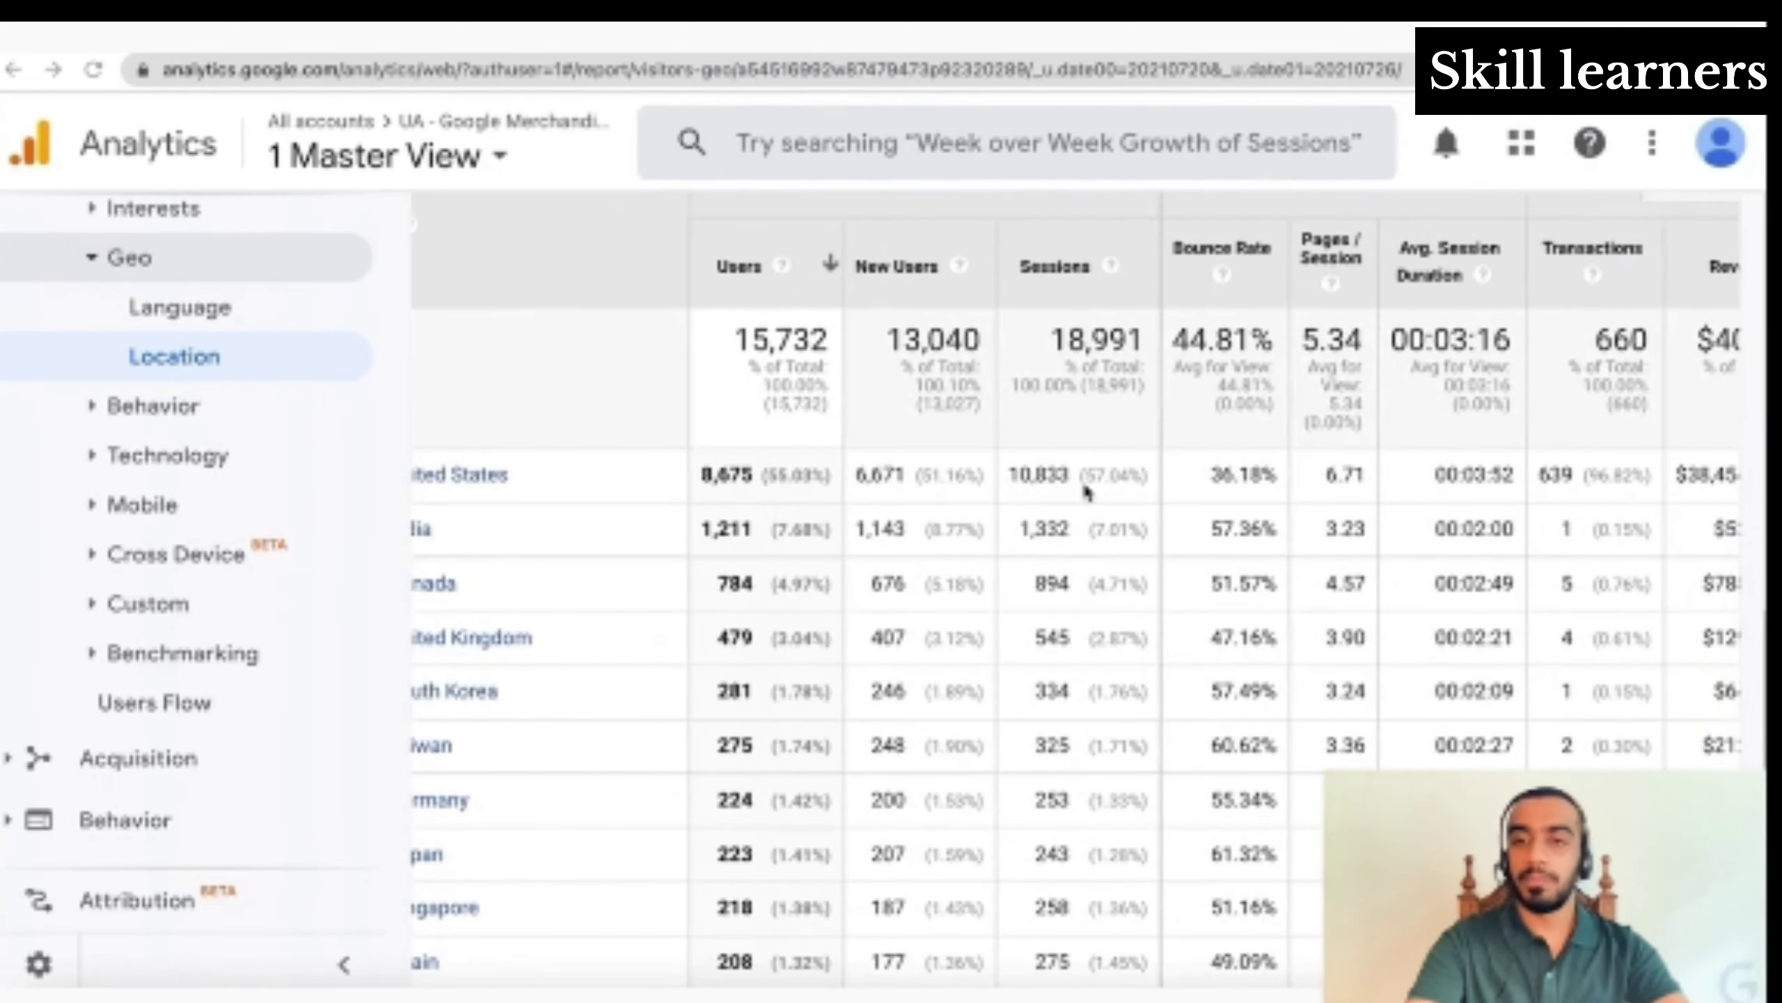
{"action": "left_click", "coordinate": [1256, 265]}
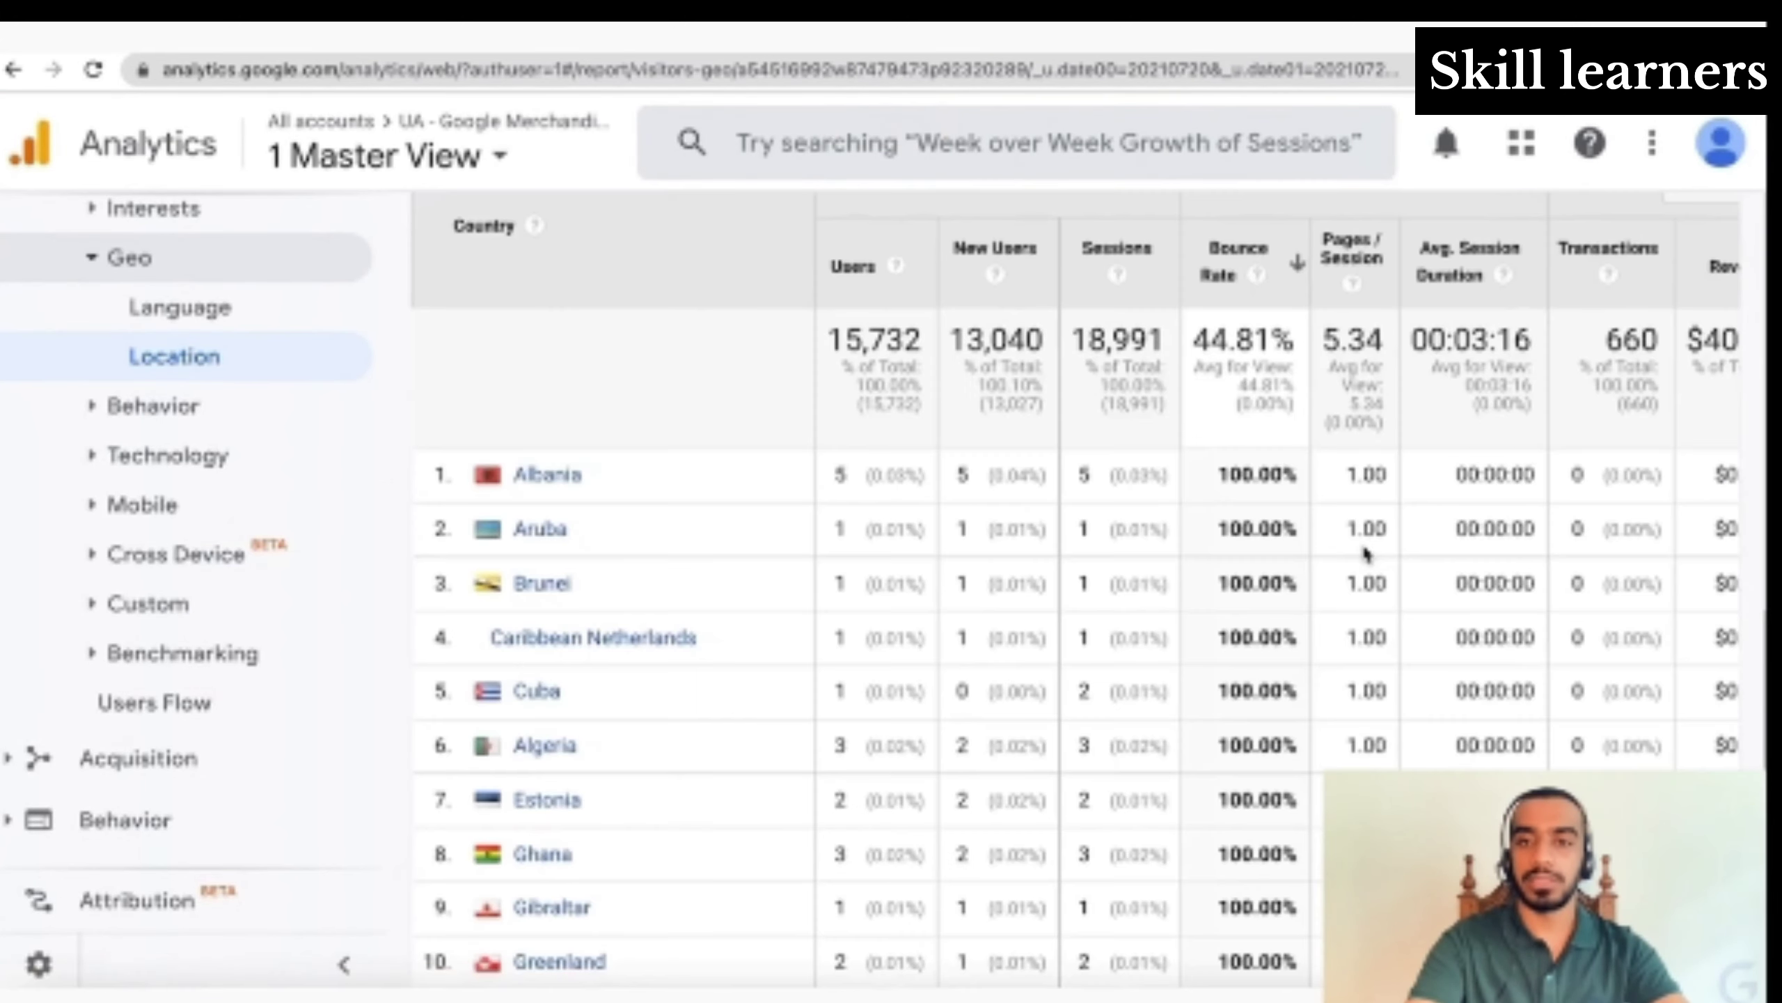
{"action": "scroll", "coordinate": [1204, 545], "scroll_direction": "down", "scroll_amount": 1}
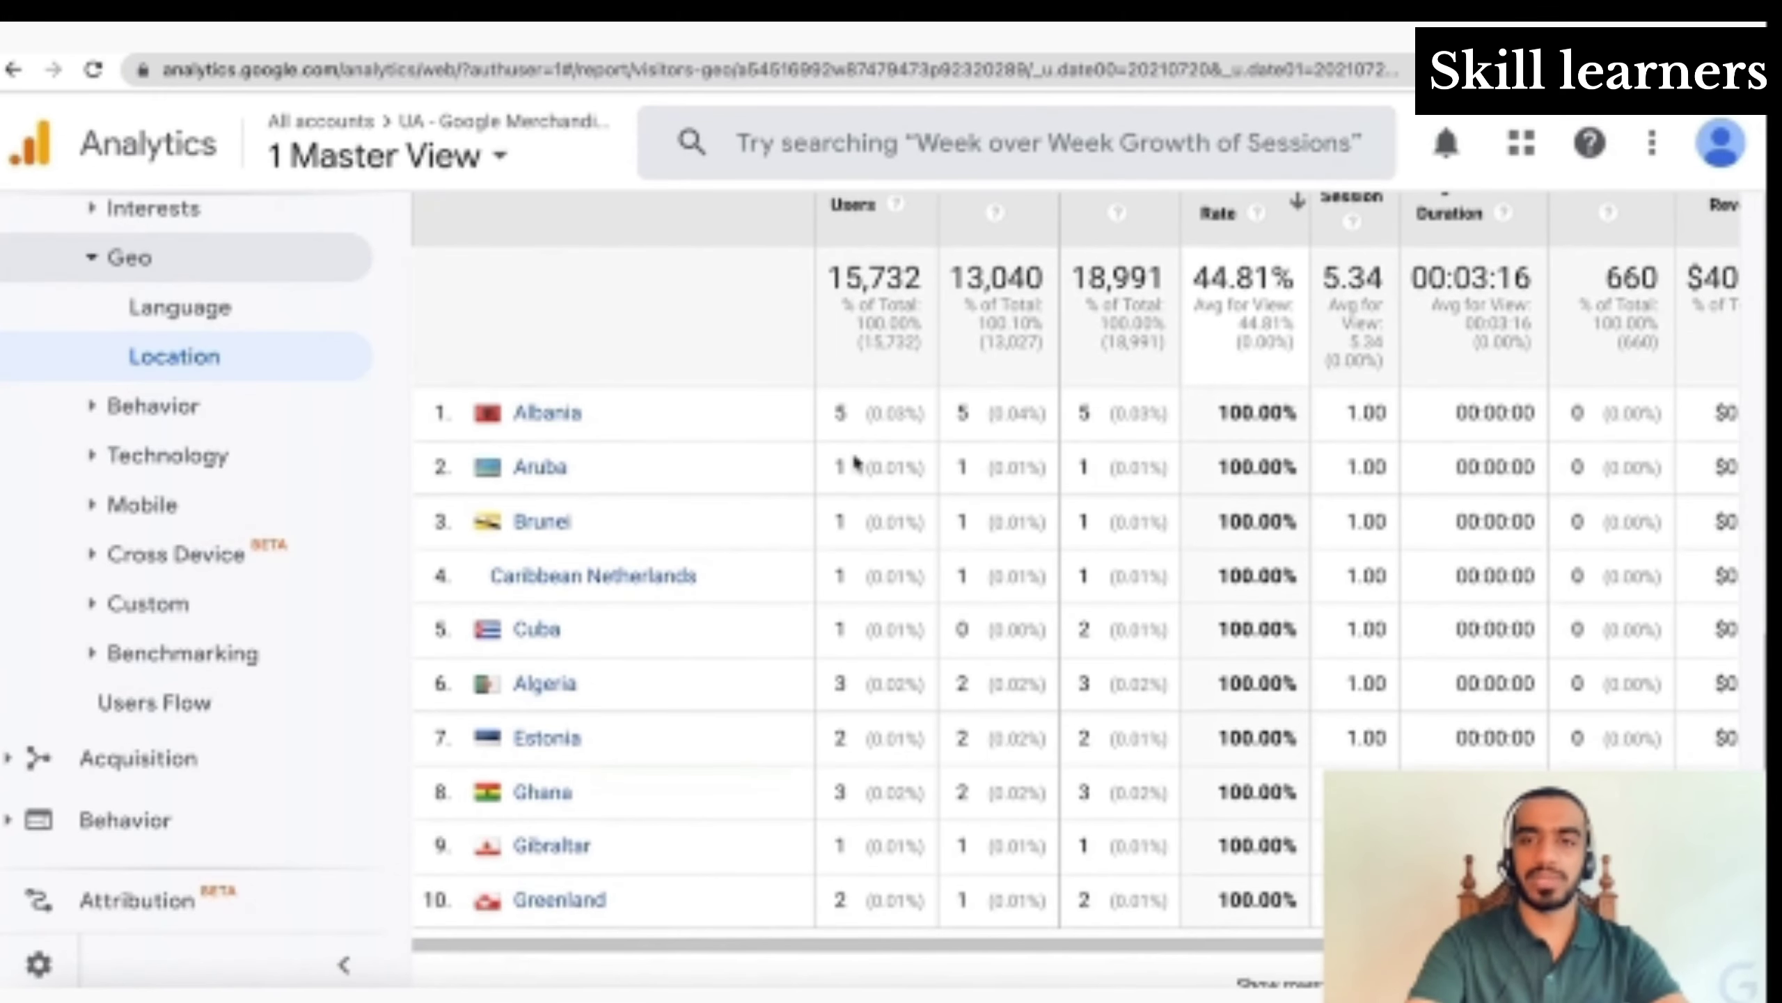
Sort the country table by Revenue in descending order and compare the top countries across the acquisition, behavior and conversion columns
{"action": "scroll", "coordinate": [852, 462], "scroll_direction": "up", "scroll_amount": 3}
{"action": "scroll", "coordinate": [1343, 533], "scroll_direction": "right", "scroll_amount": 4}
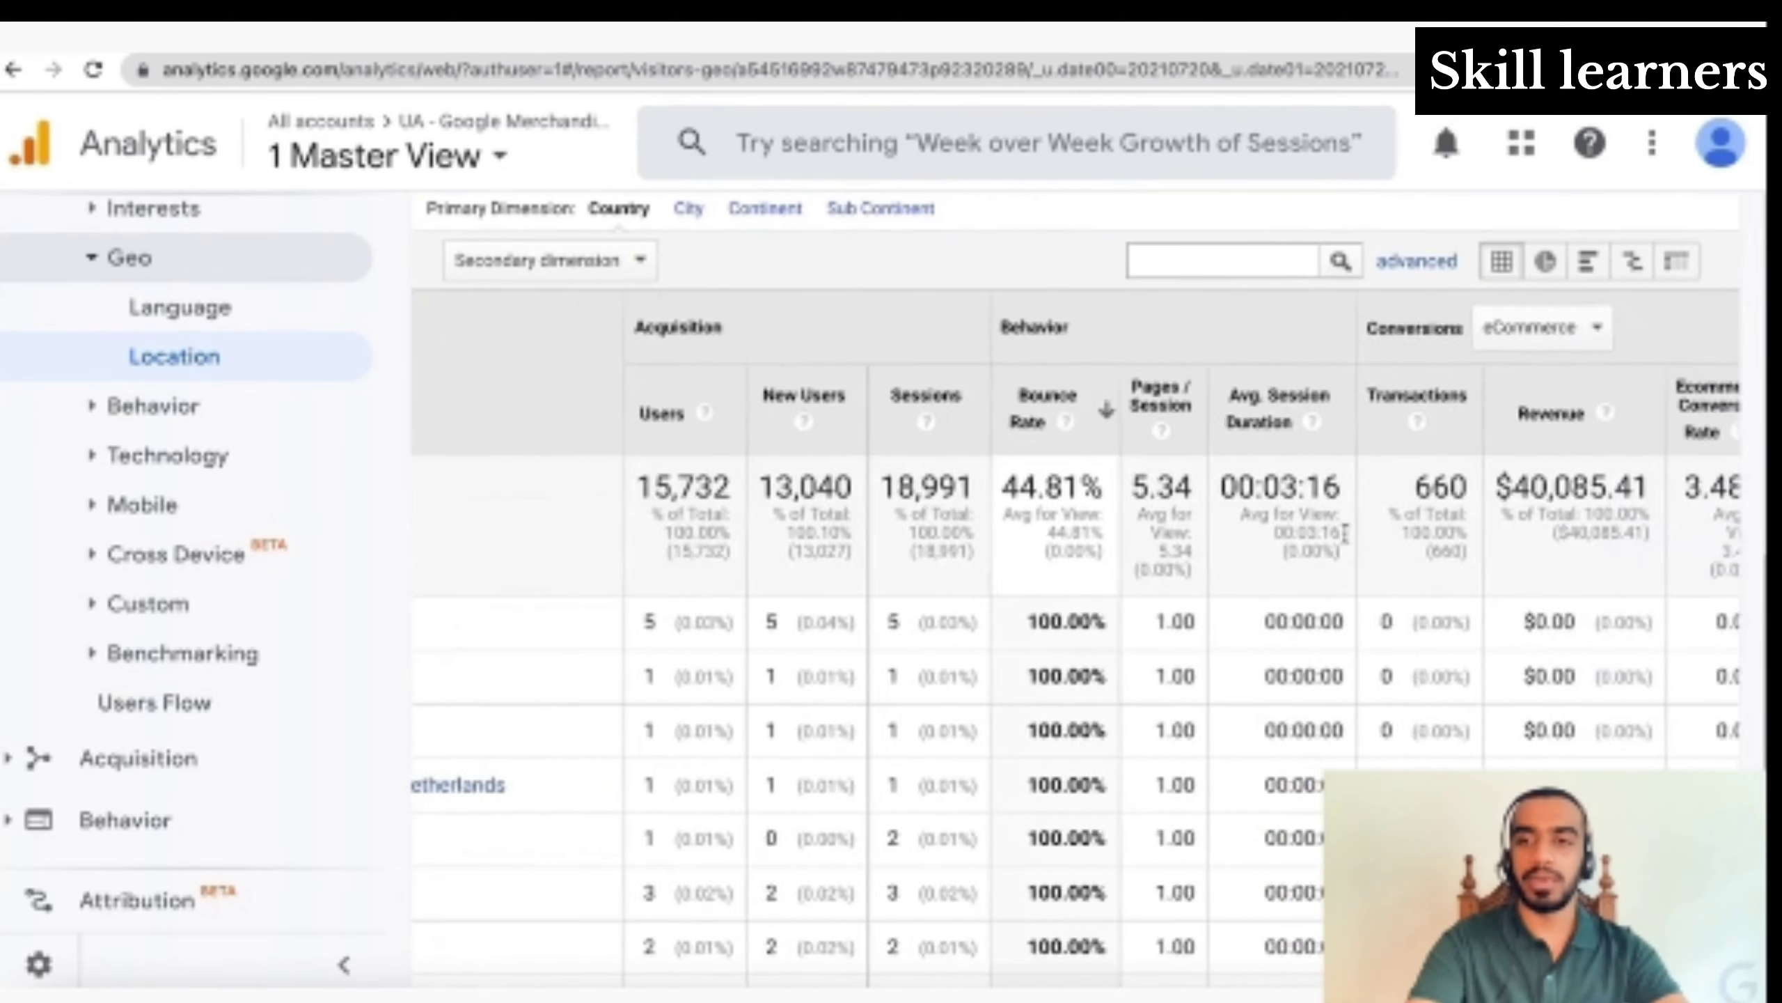
{"action": "left_click", "coordinate": [1581, 435]}
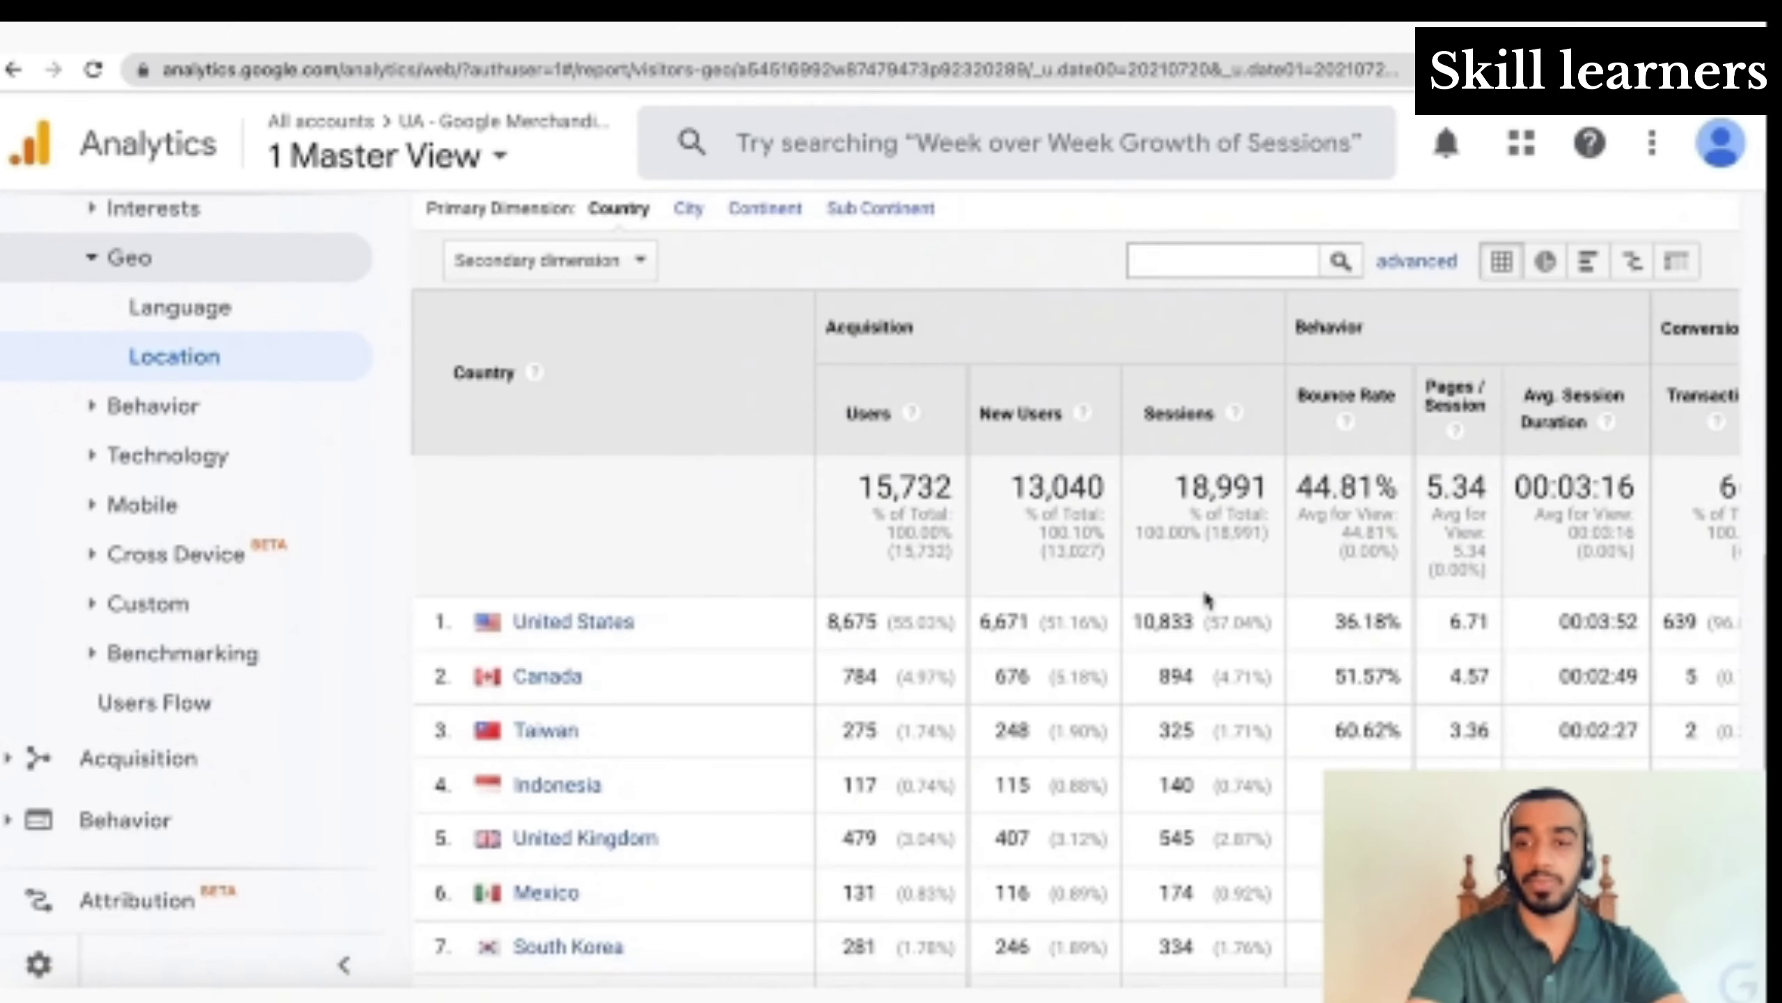
{"action": "scroll", "coordinate": [1353, 645], "scroll_direction": "right", "scroll_amount": 1}
{"action": "scroll", "coordinate": [1579, 645], "scroll_direction": "right", "scroll_amount": 4}
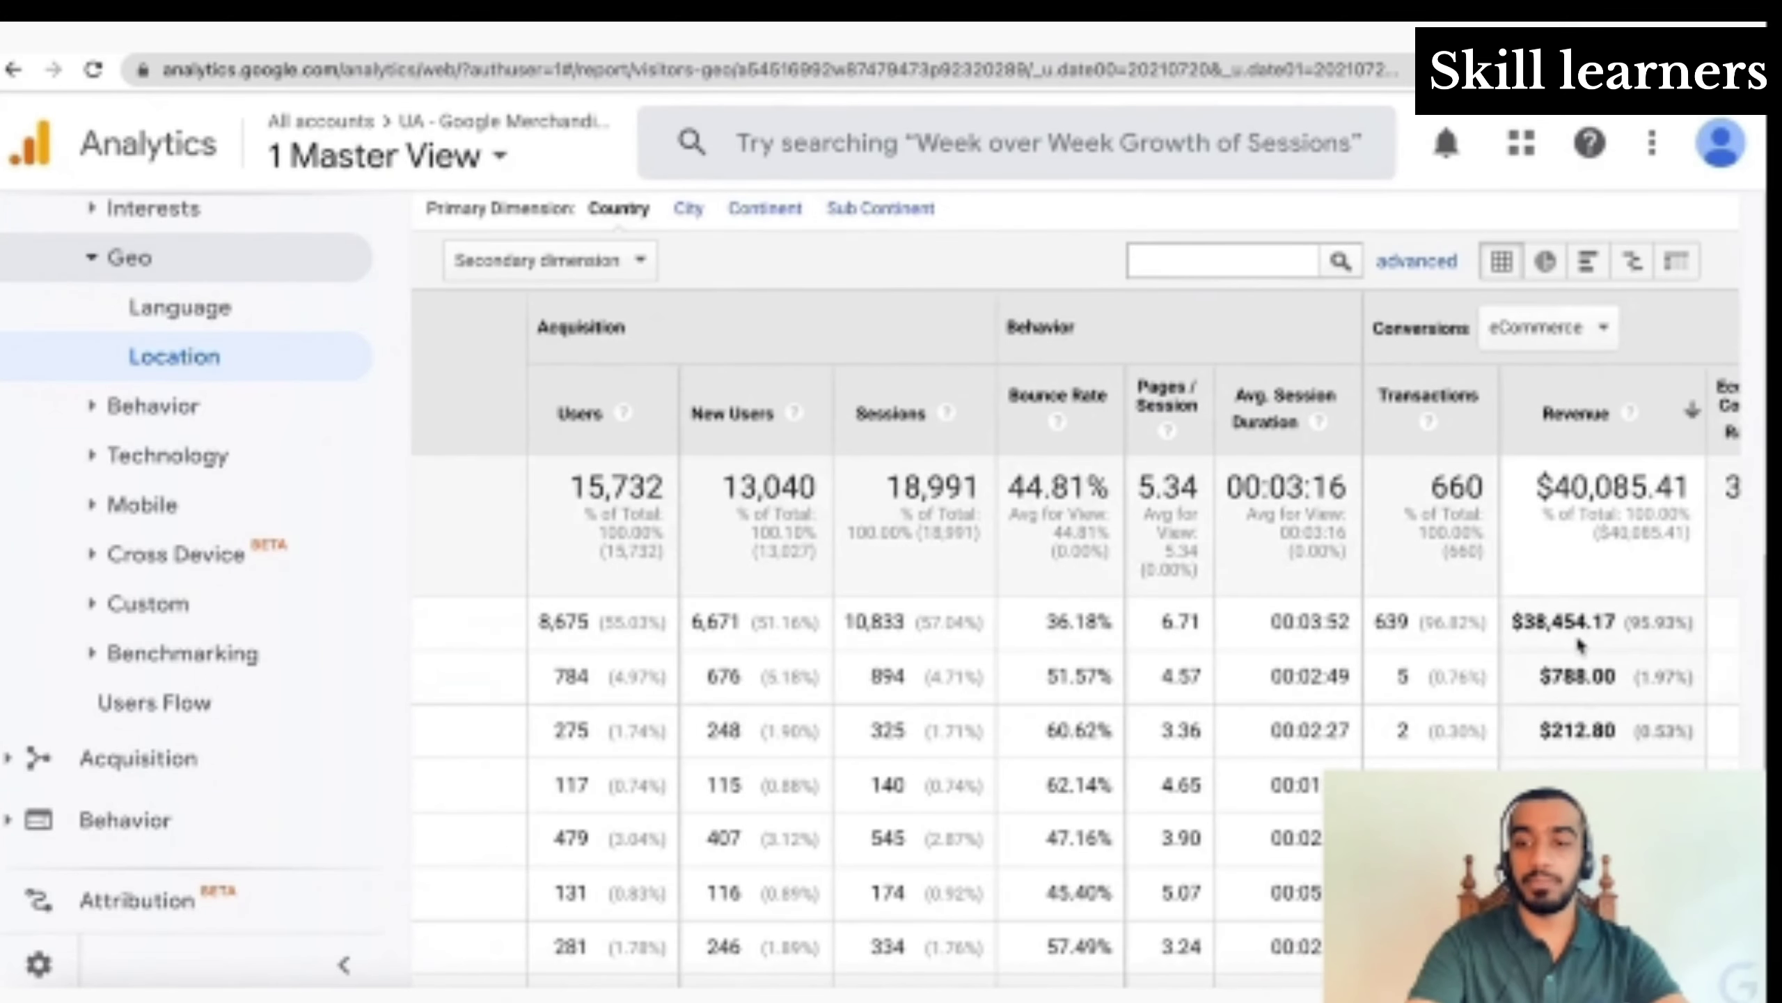
{"action": "scroll", "coordinate": [1579, 644], "scroll_direction": "left", "scroll_amount": 8}
{"action": "scroll", "coordinate": [1580, 645], "scroll_direction": "right", "scroll_amount": 4}
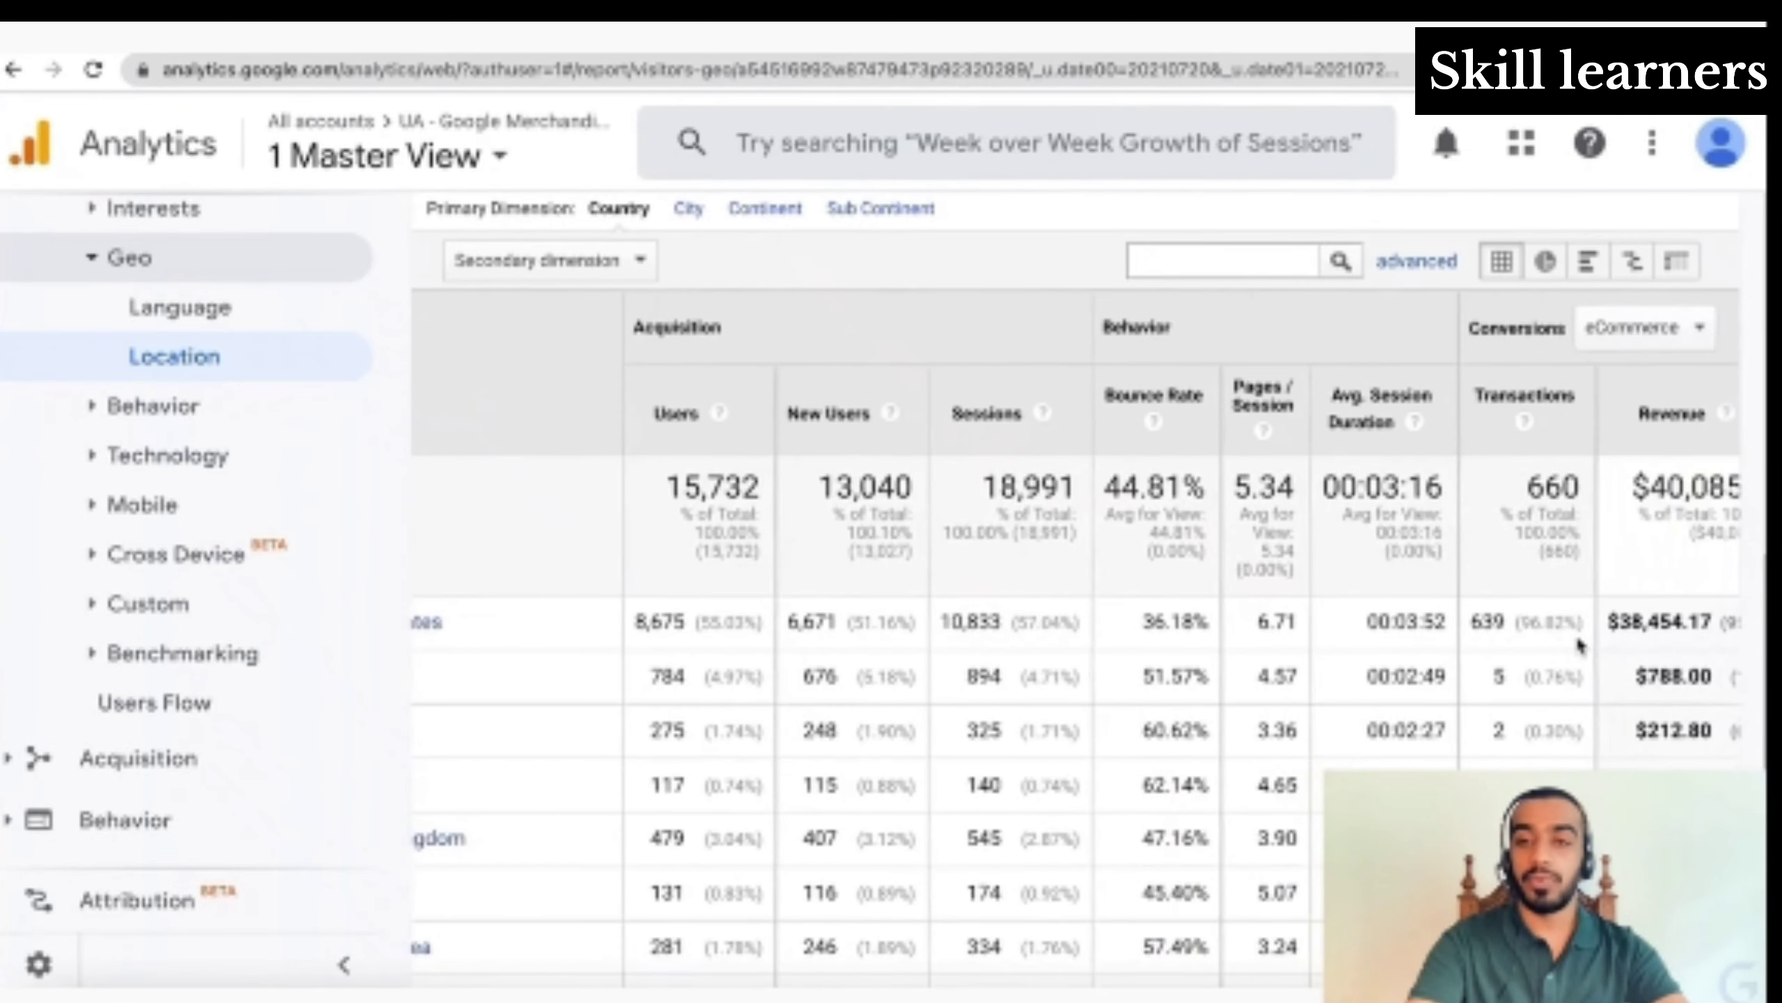
{"action": "scroll", "coordinate": [1580, 644], "scroll_direction": "left", "scroll_amount": 1}
{"action": "scroll", "coordinate": [1581, 644], "scroll_direction": "right", "scroll_amount": 1}
{"action": "scroll", "coordinate": [1579, 645], "scroll_direction": "left", "scroll_amount": 3}
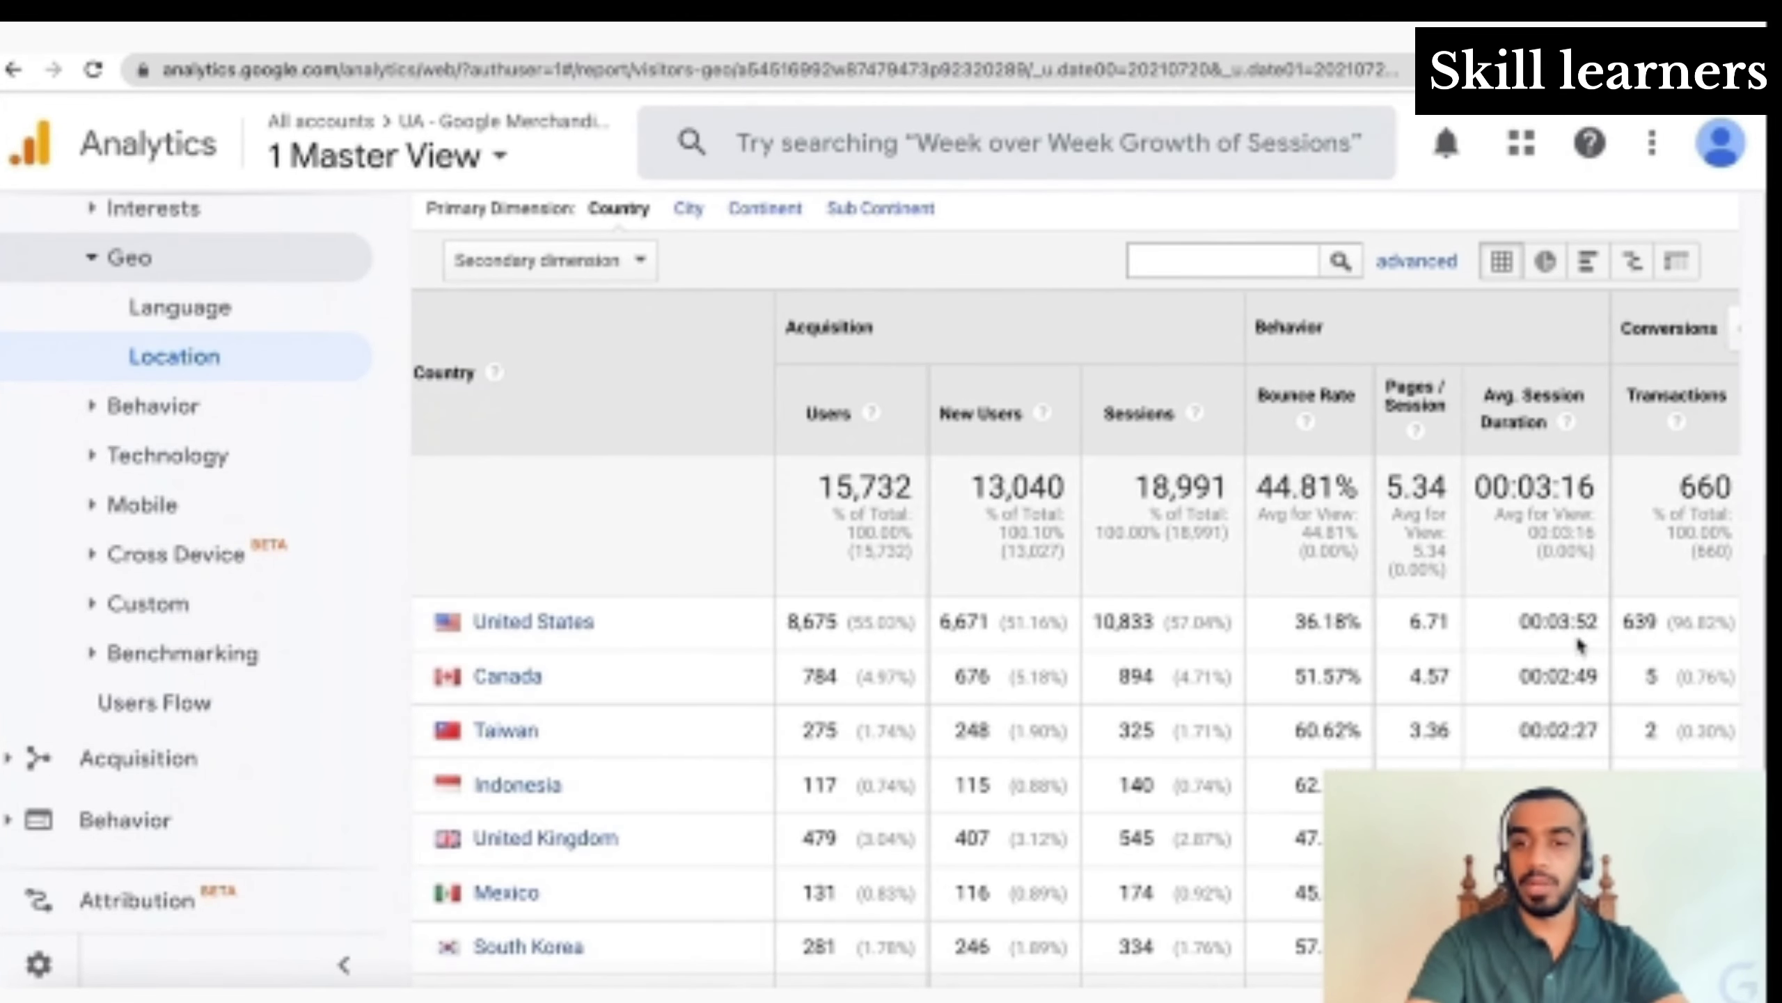
Sort the country table by Avg. Session Duration in descending order and review the ranked countries
{"action": "left_click", "coordinate": [1589, 439]}
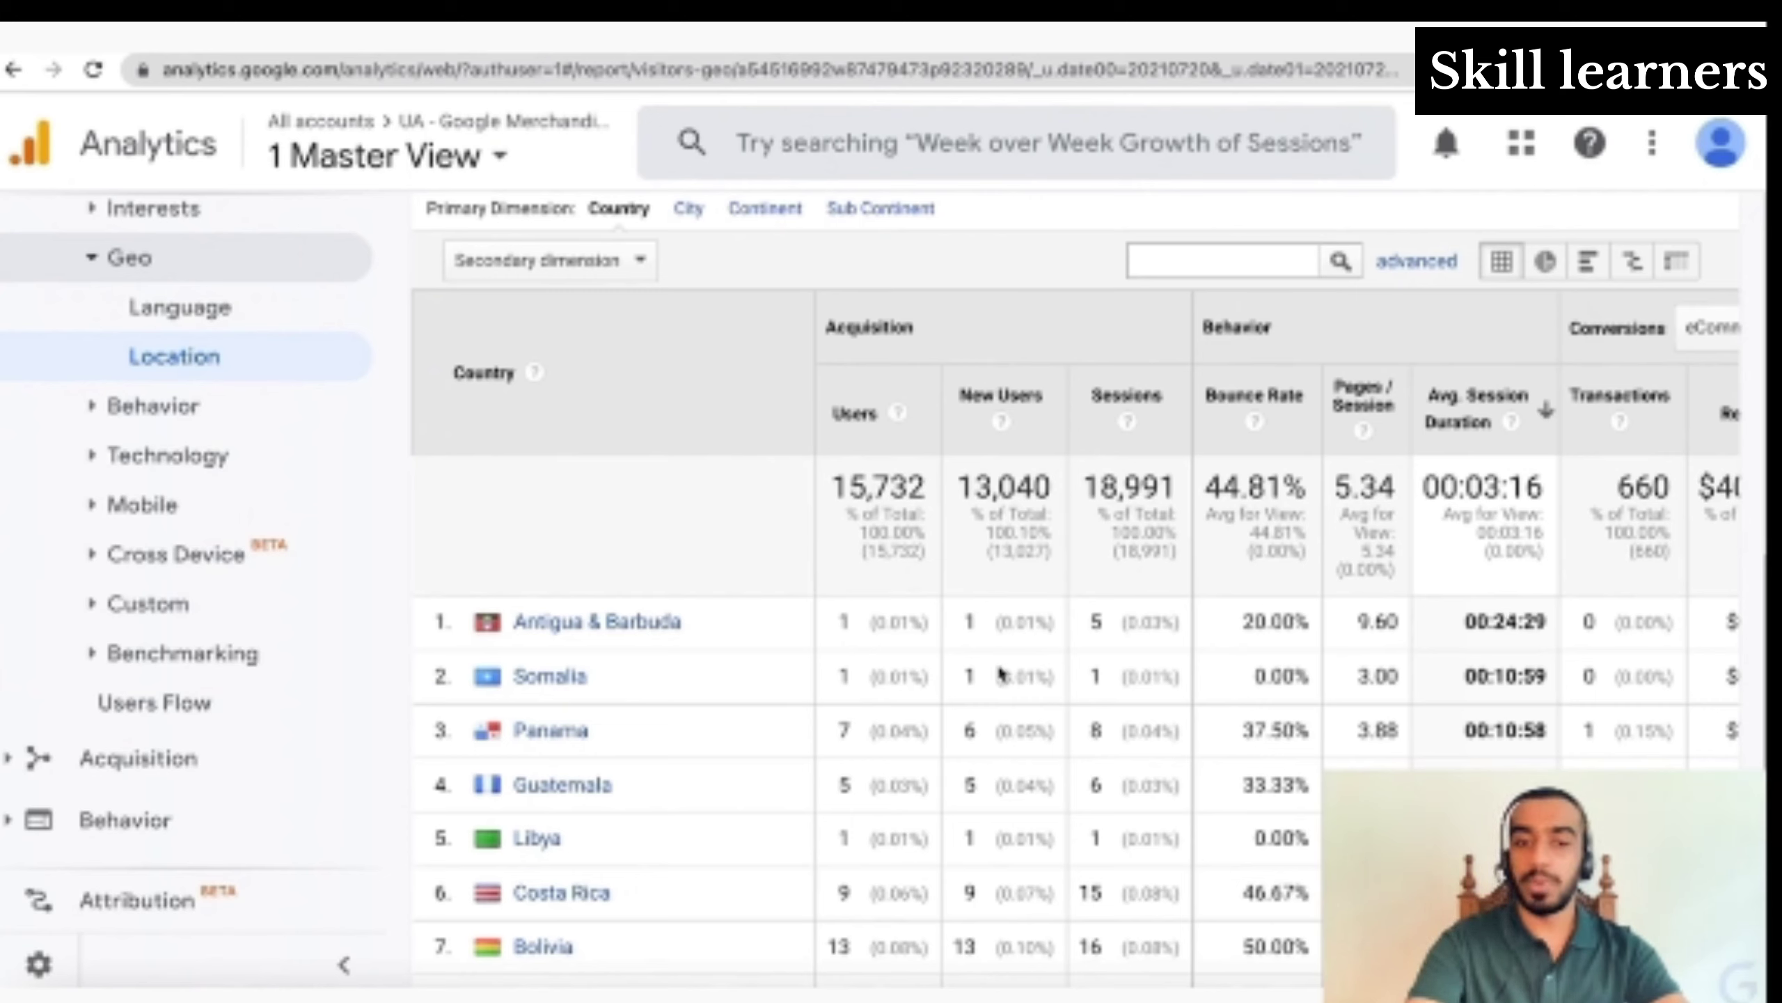
{"action": "scroll", "coordinate": [1001, 674], "scroll_direction": "down", "scroll_amount": 2}
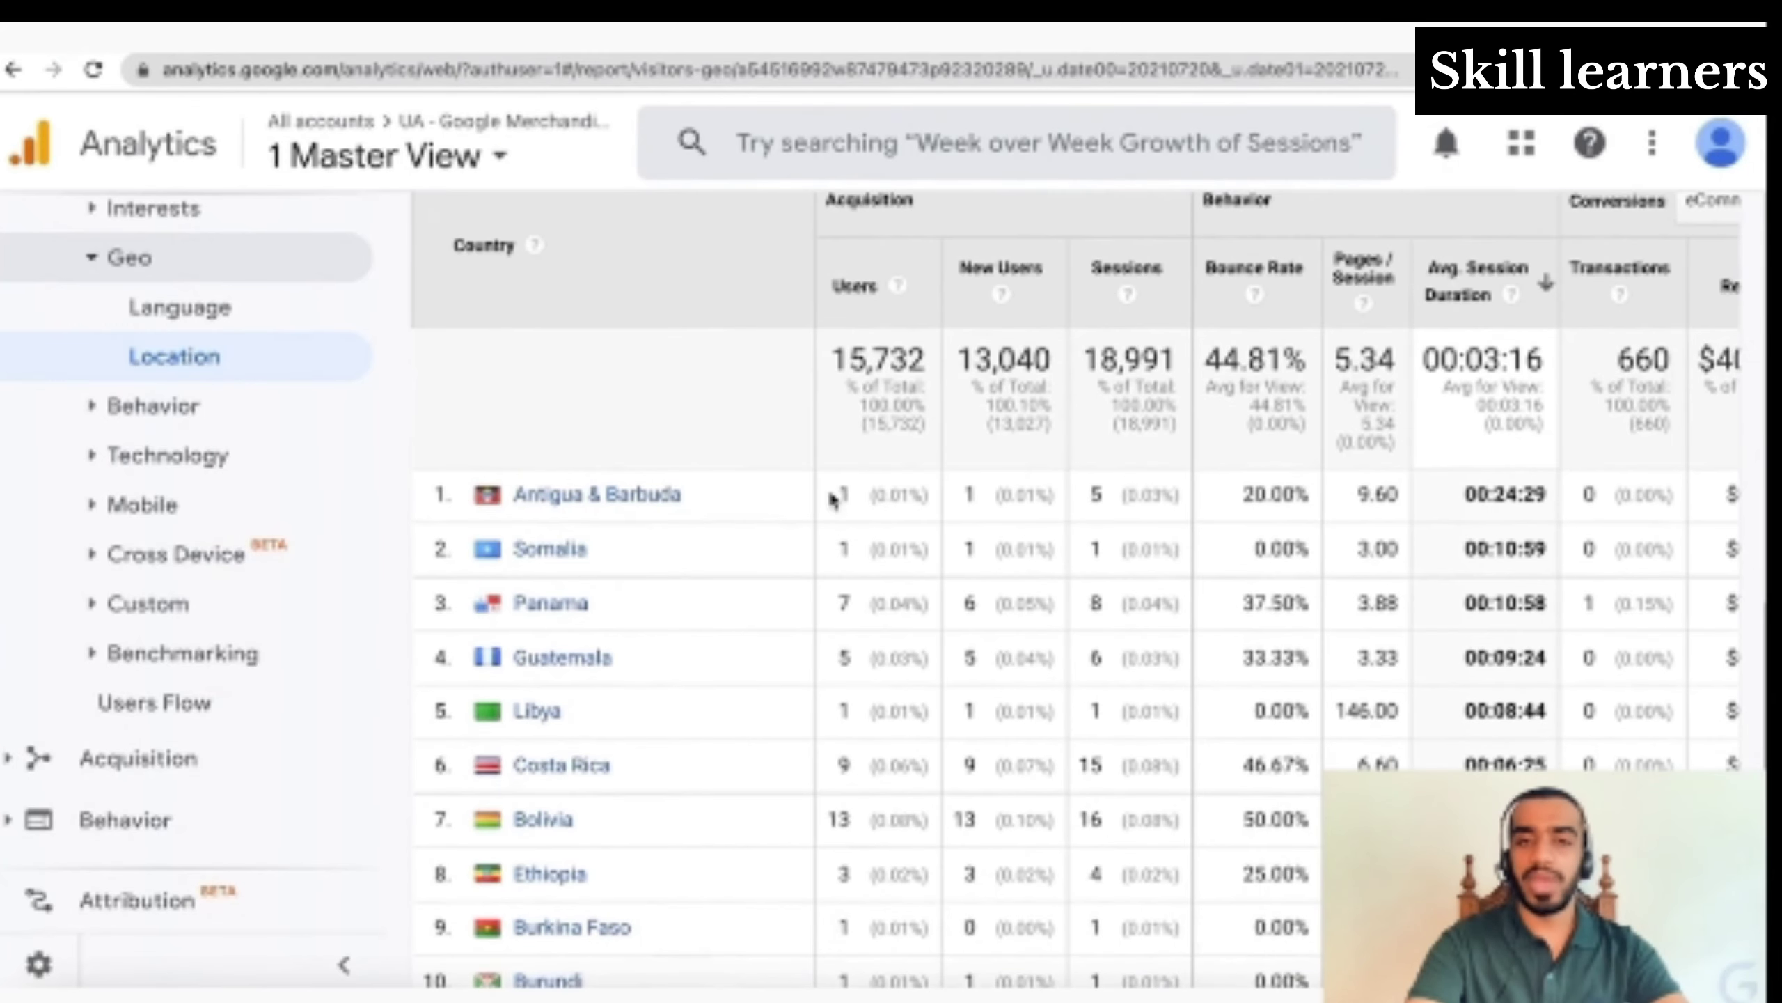
{"action": "scroll", "coordinate": [877, 555], "scroll_direction": "down", "scroll_amount": 2}
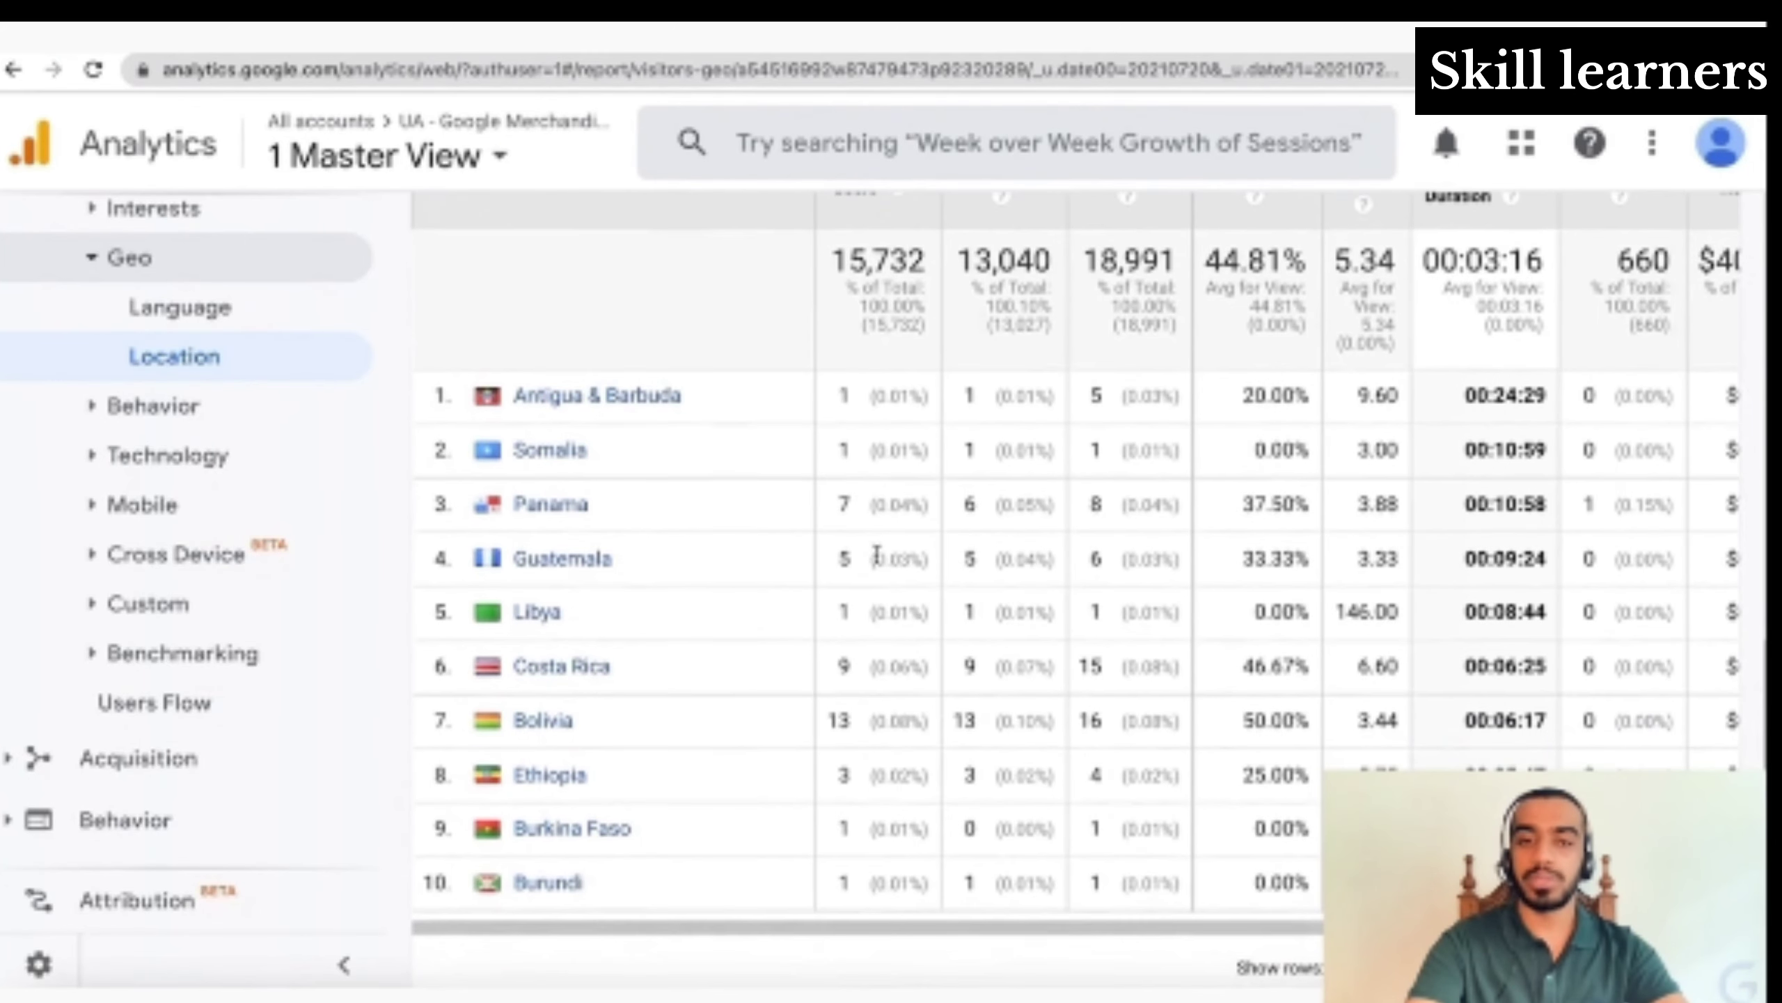
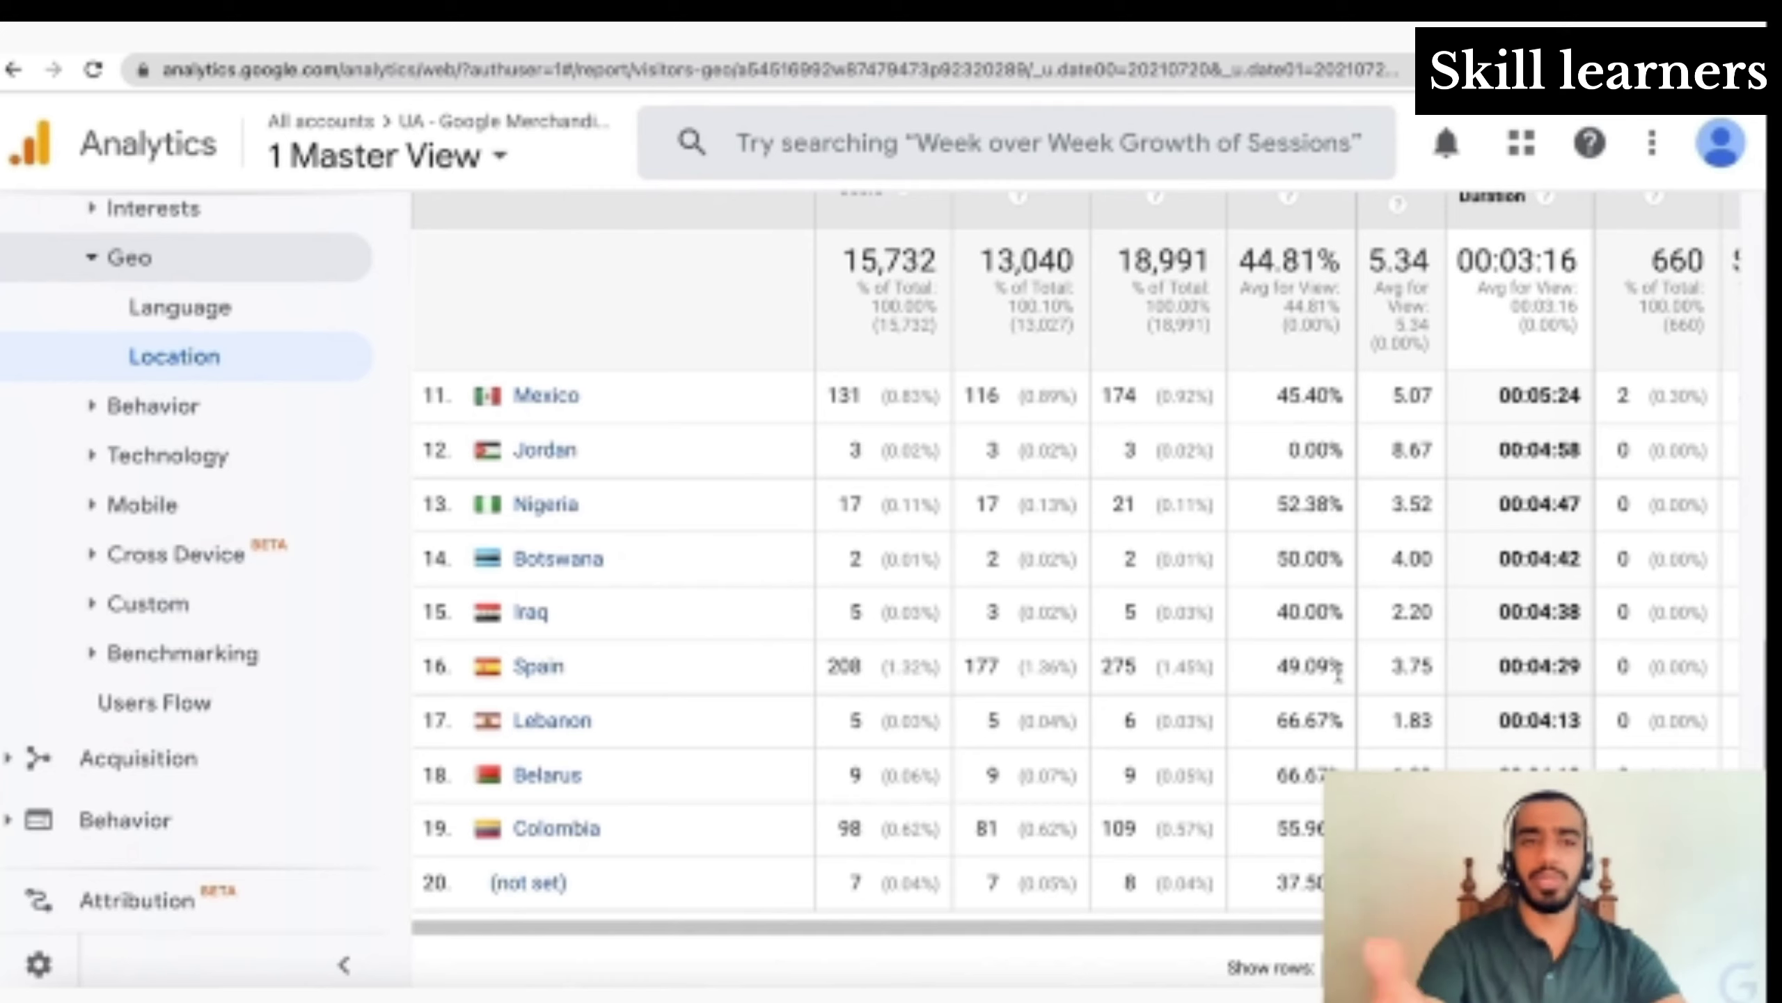
Open the New vs Returning report under the Audience Behavior group and compare new and returning visitors in its table
{"action": "left_click", "coordinate": [195, 406]}
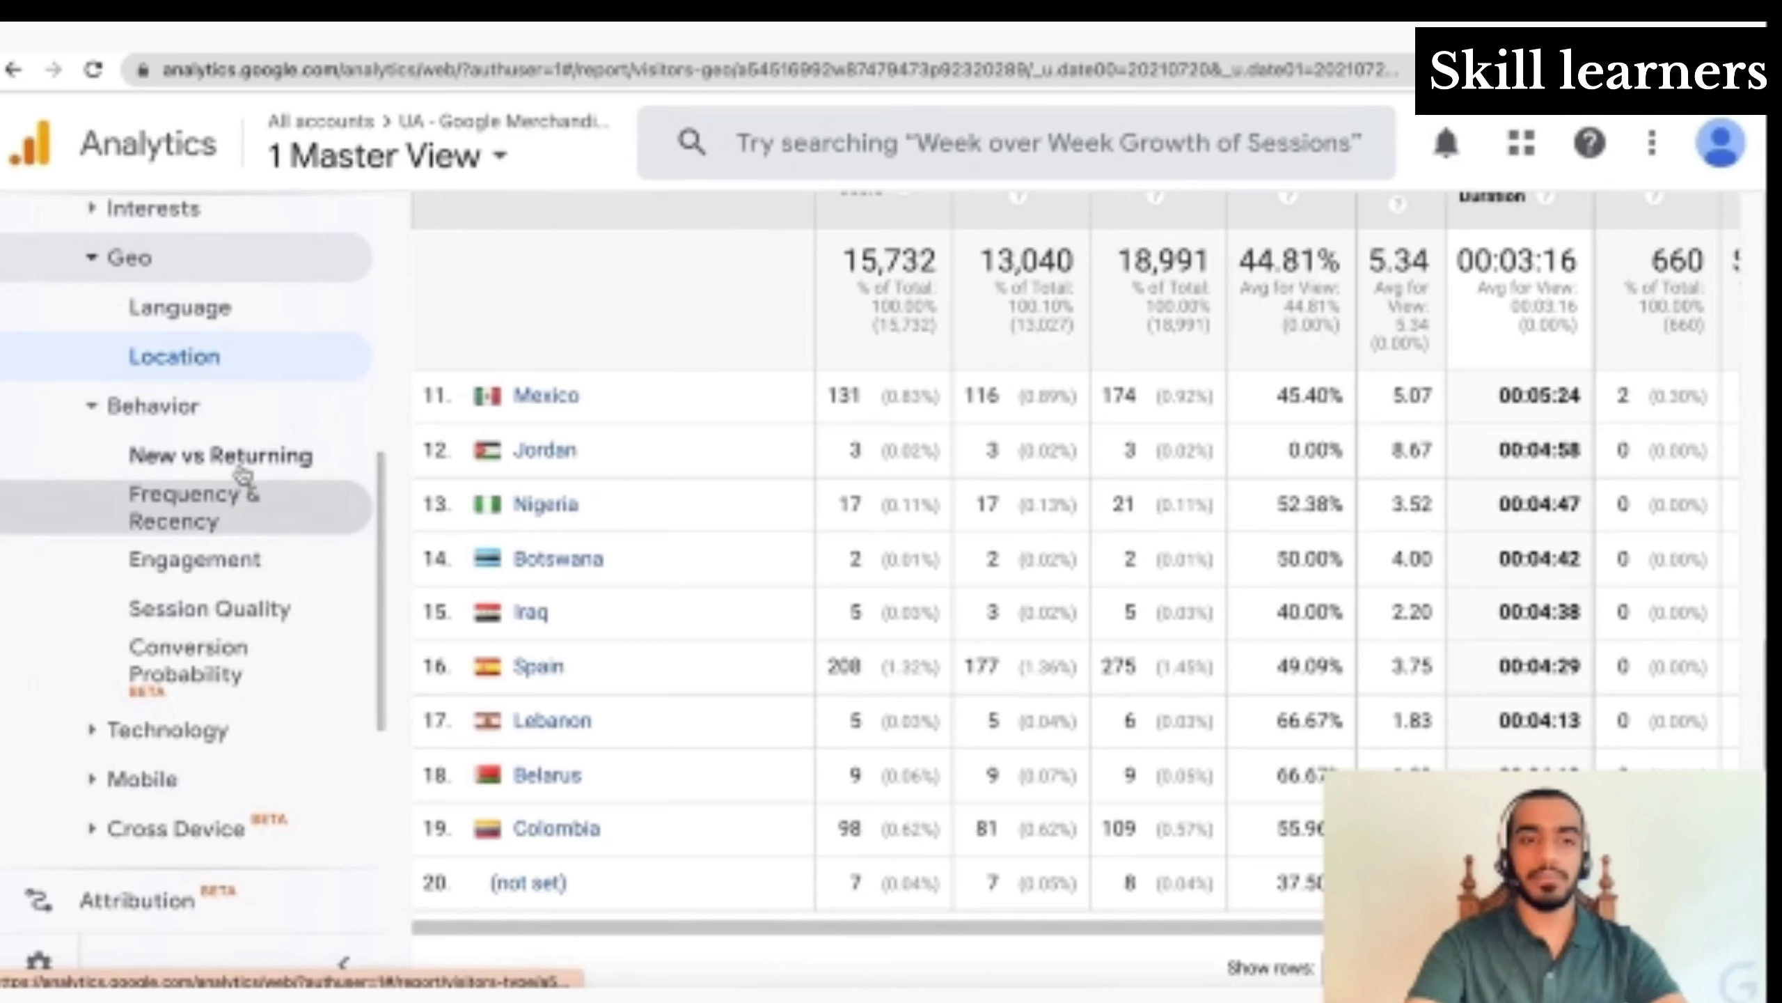
{"action": "left_click", "coordinate": [242, 460]}
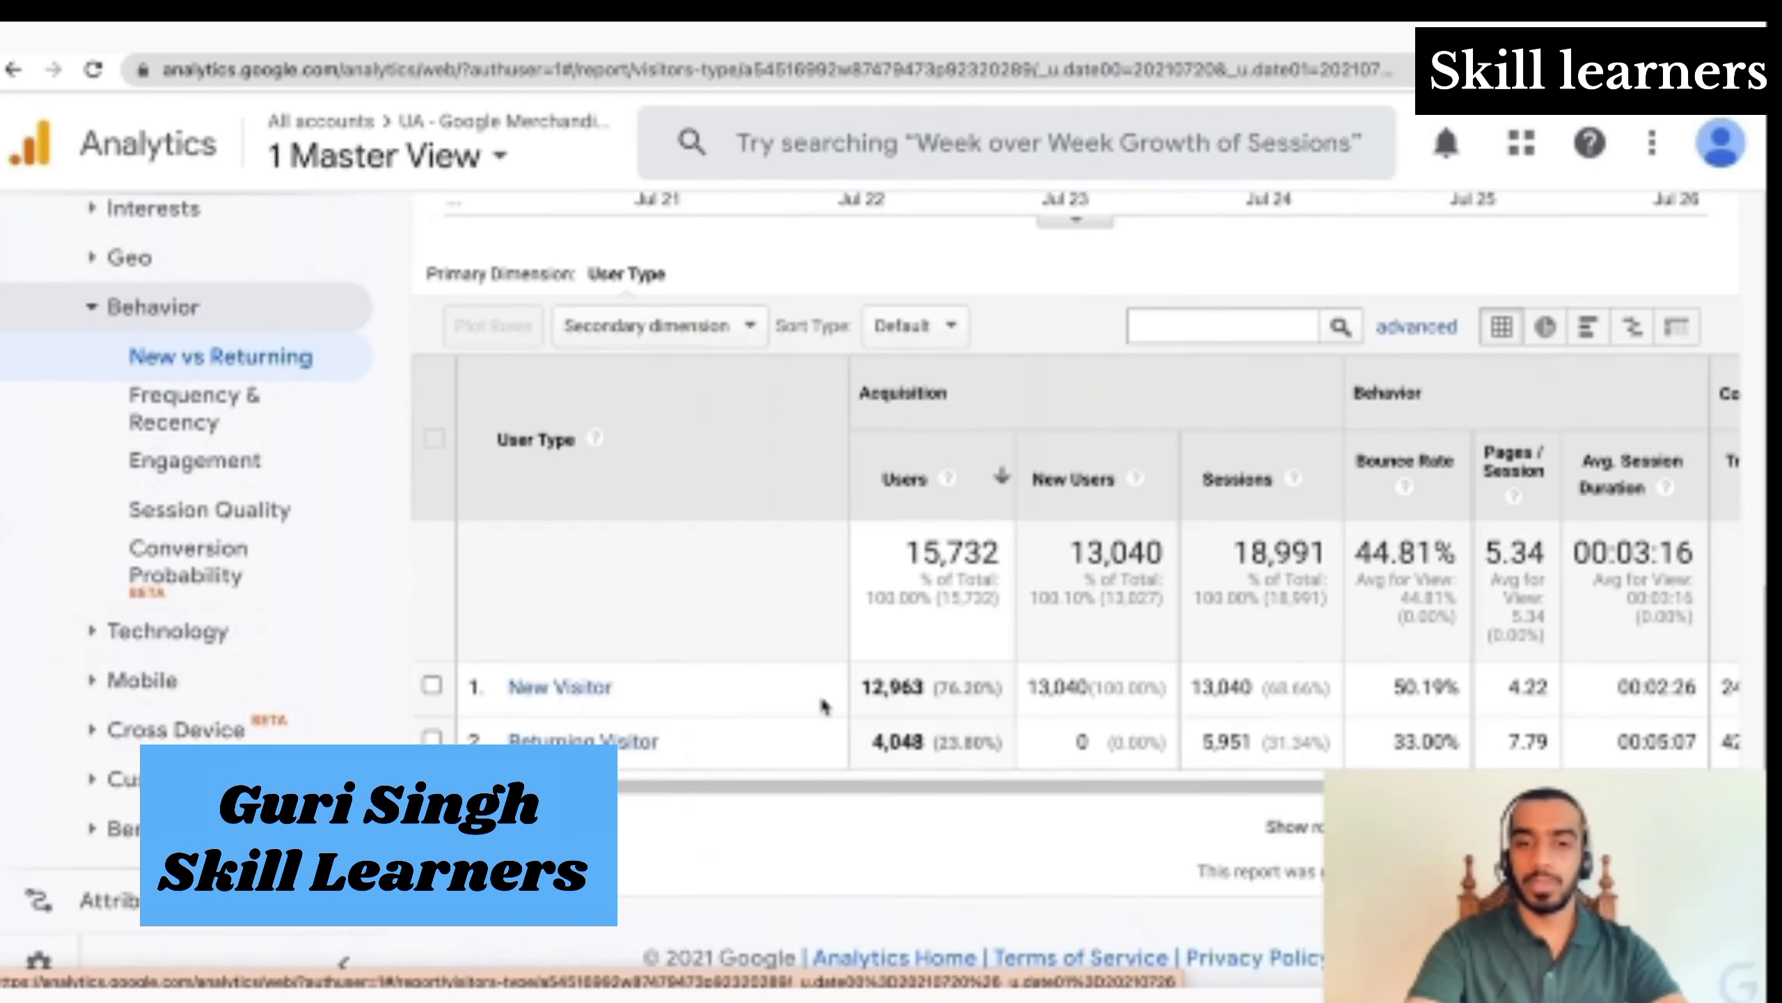
{"action": "scroll", "coordinate": [907, 695], "scroll_direction": "up", "scroll_amount": 8}
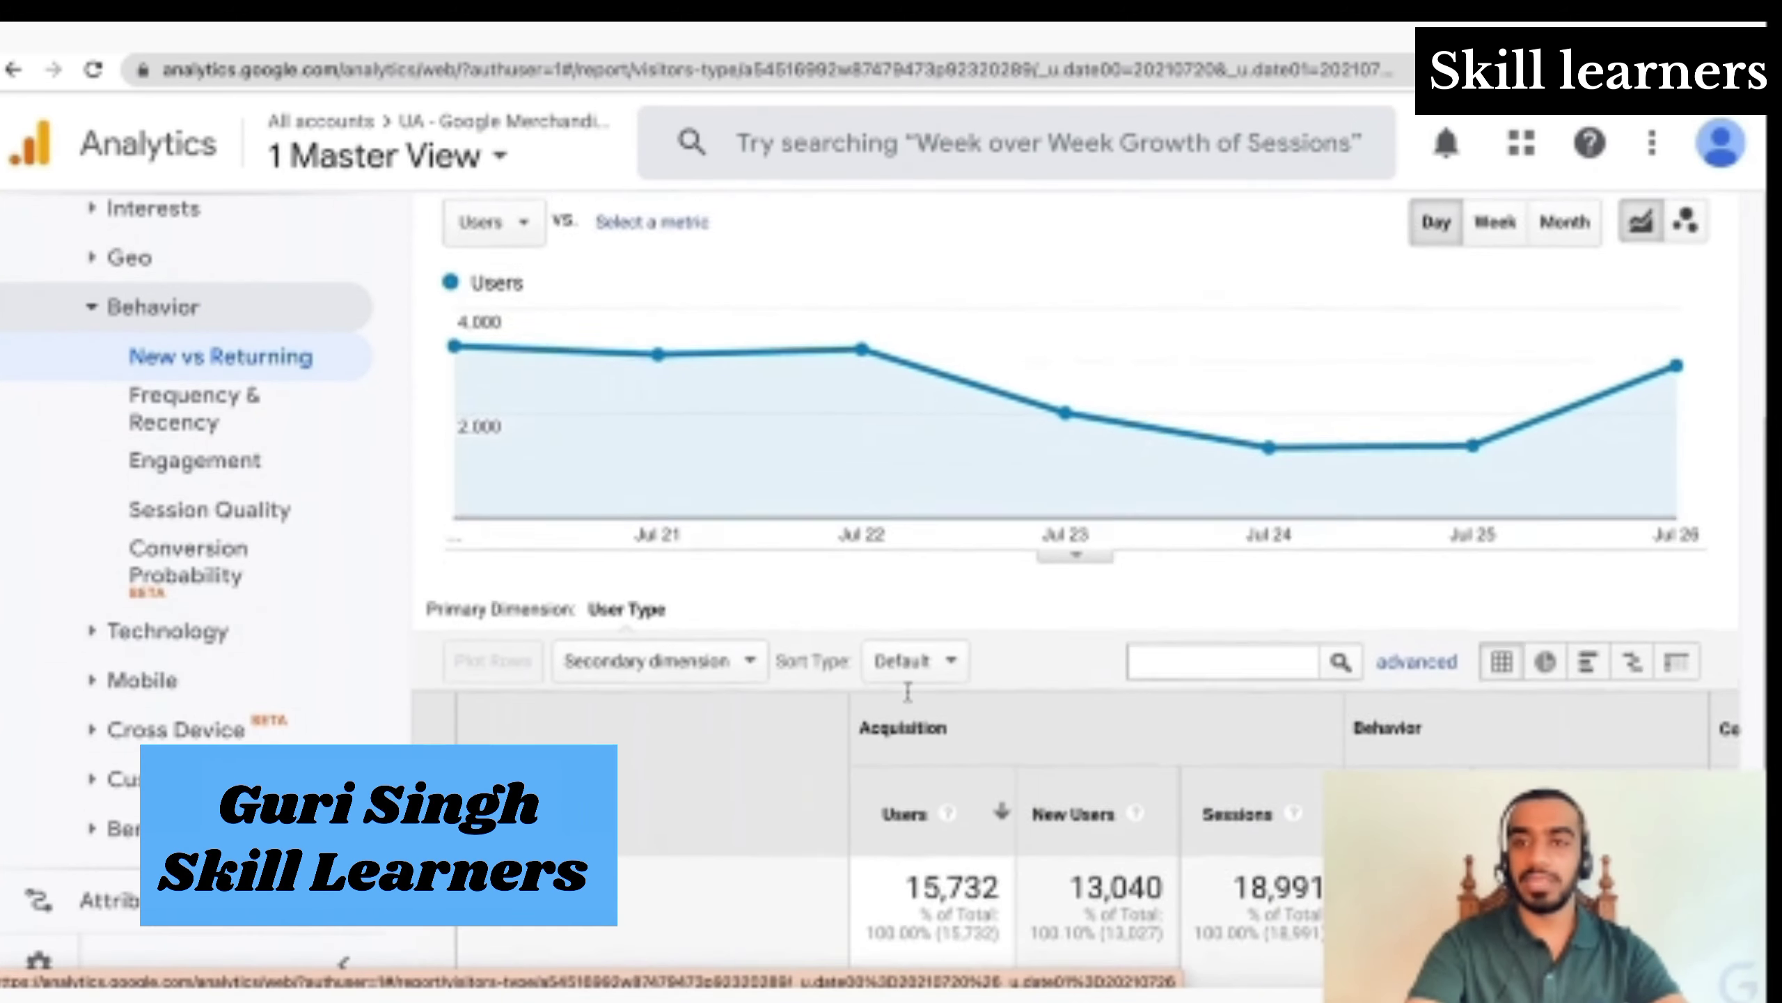
{"action": "scroll", "coordinate": [912, 695], "scroll_direction": "down", "scroll_amount": 8}
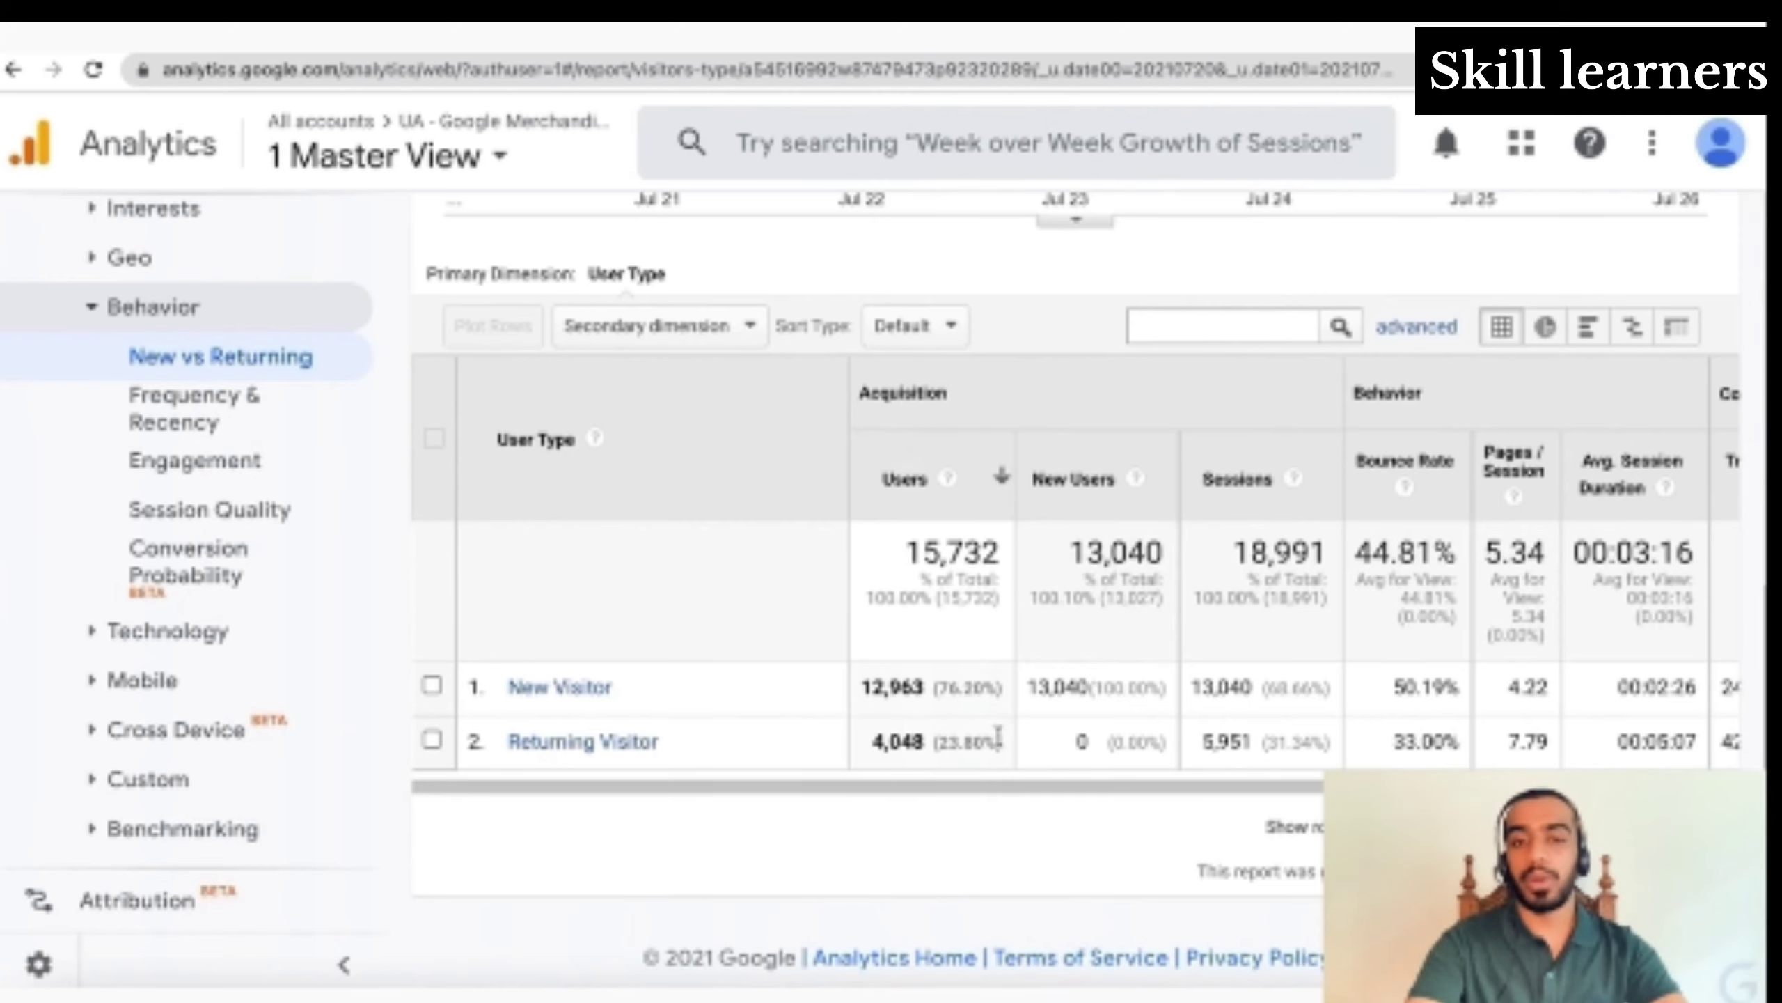
{"action": "scroll", "coordinate": [995, 737], "scroll_direction": "right", "scroll_amount": 5}
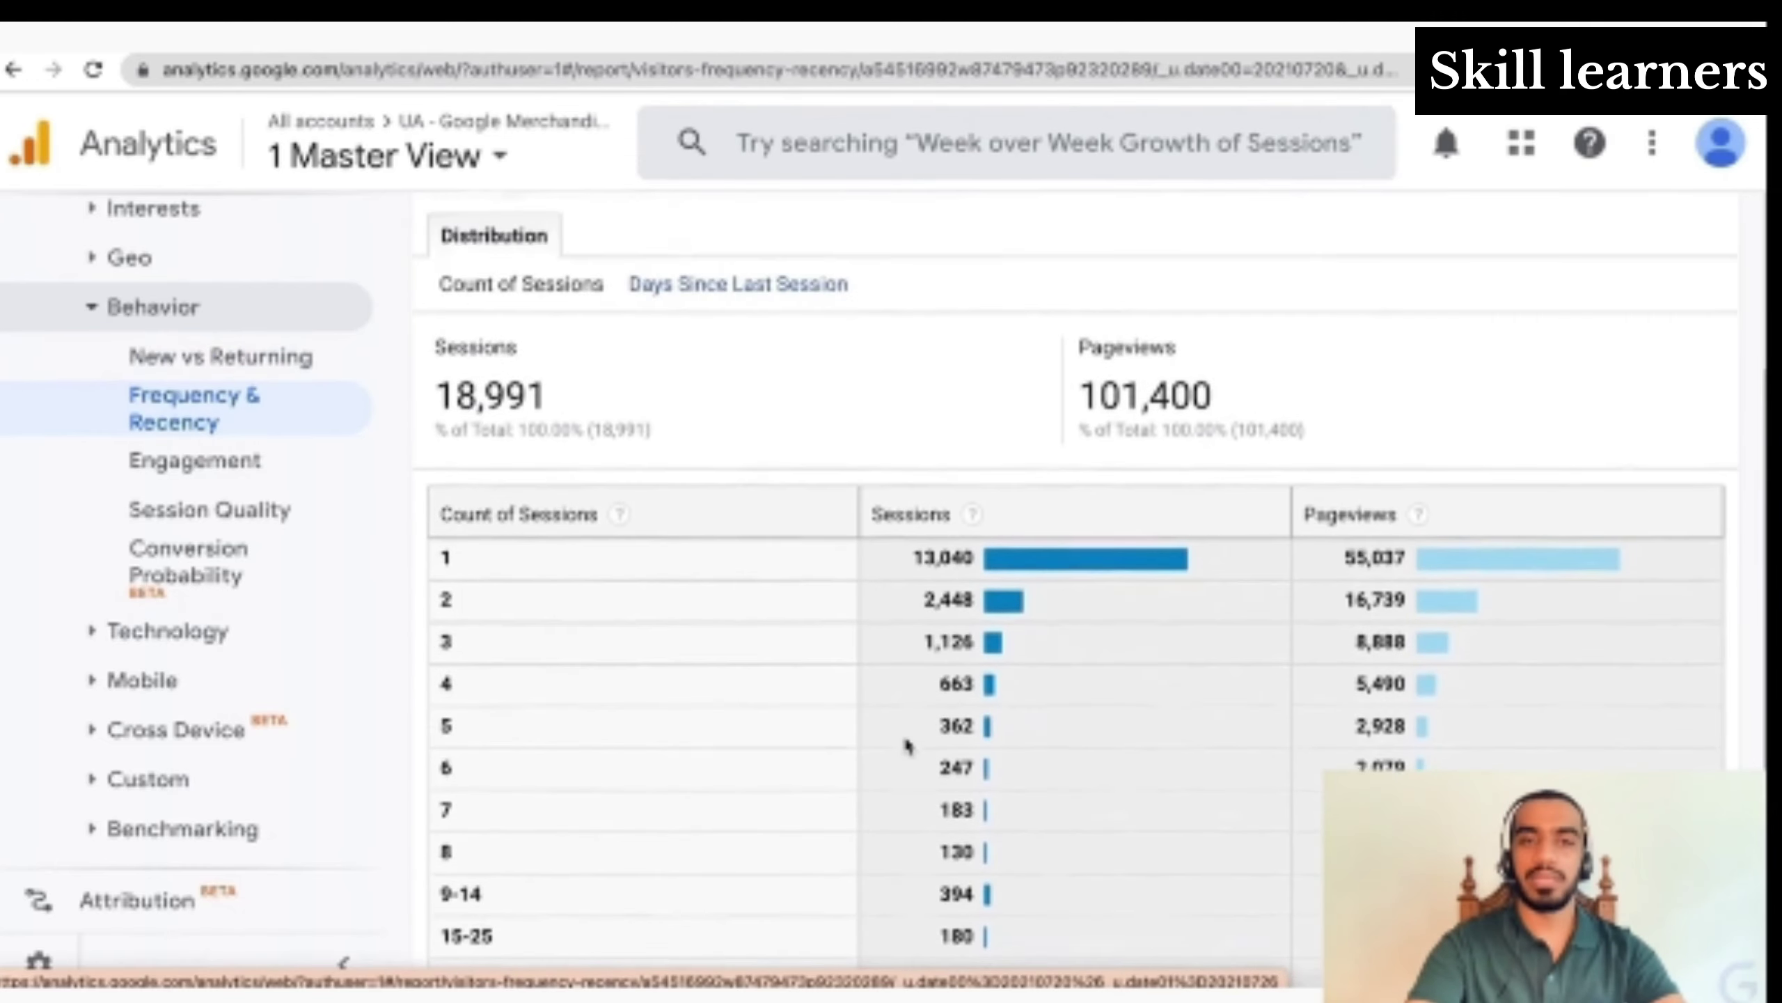
Review the session counts in the Frequency & Recency report and open the Engagement report under Behavior
{"action": "scroll", "coordinate": [906, 746], "scroll_direction": "up", "scroll_amount": 3}
{"action": "scroll", "coordinate": [906, 745], "scroll_direction": "down", "scroll_amount": 5}
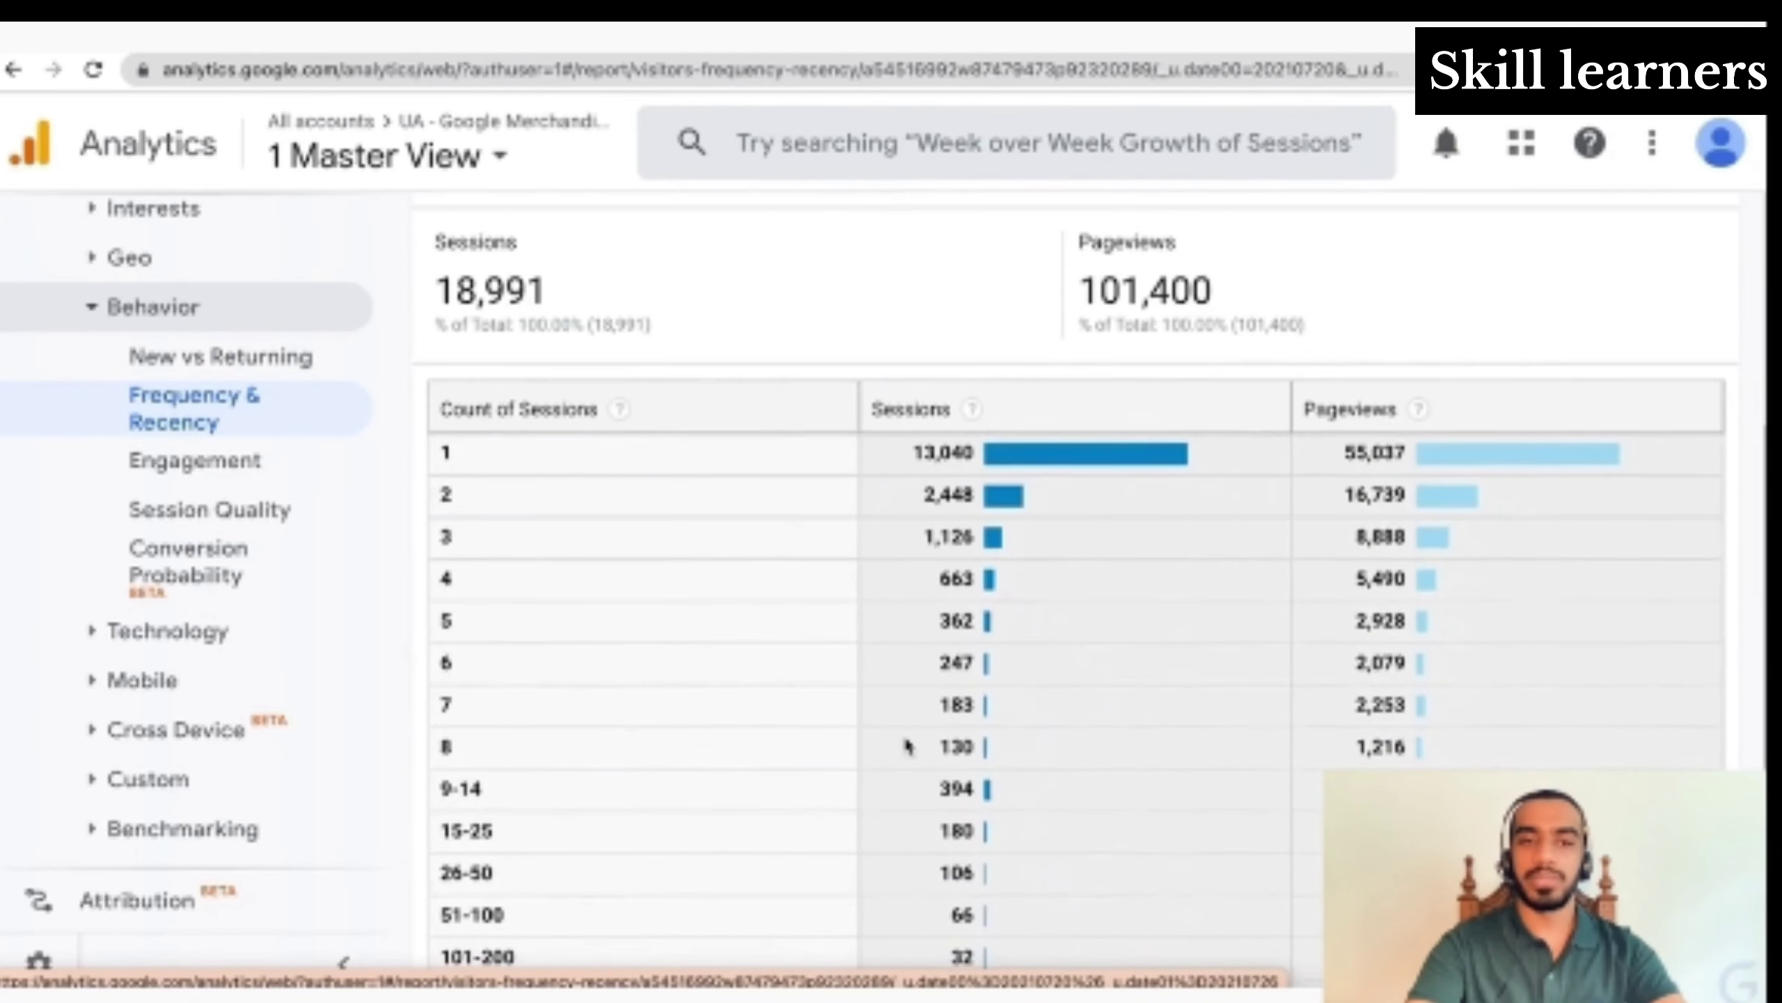
{"action": "left_click", "coordinate": [224, 462]}
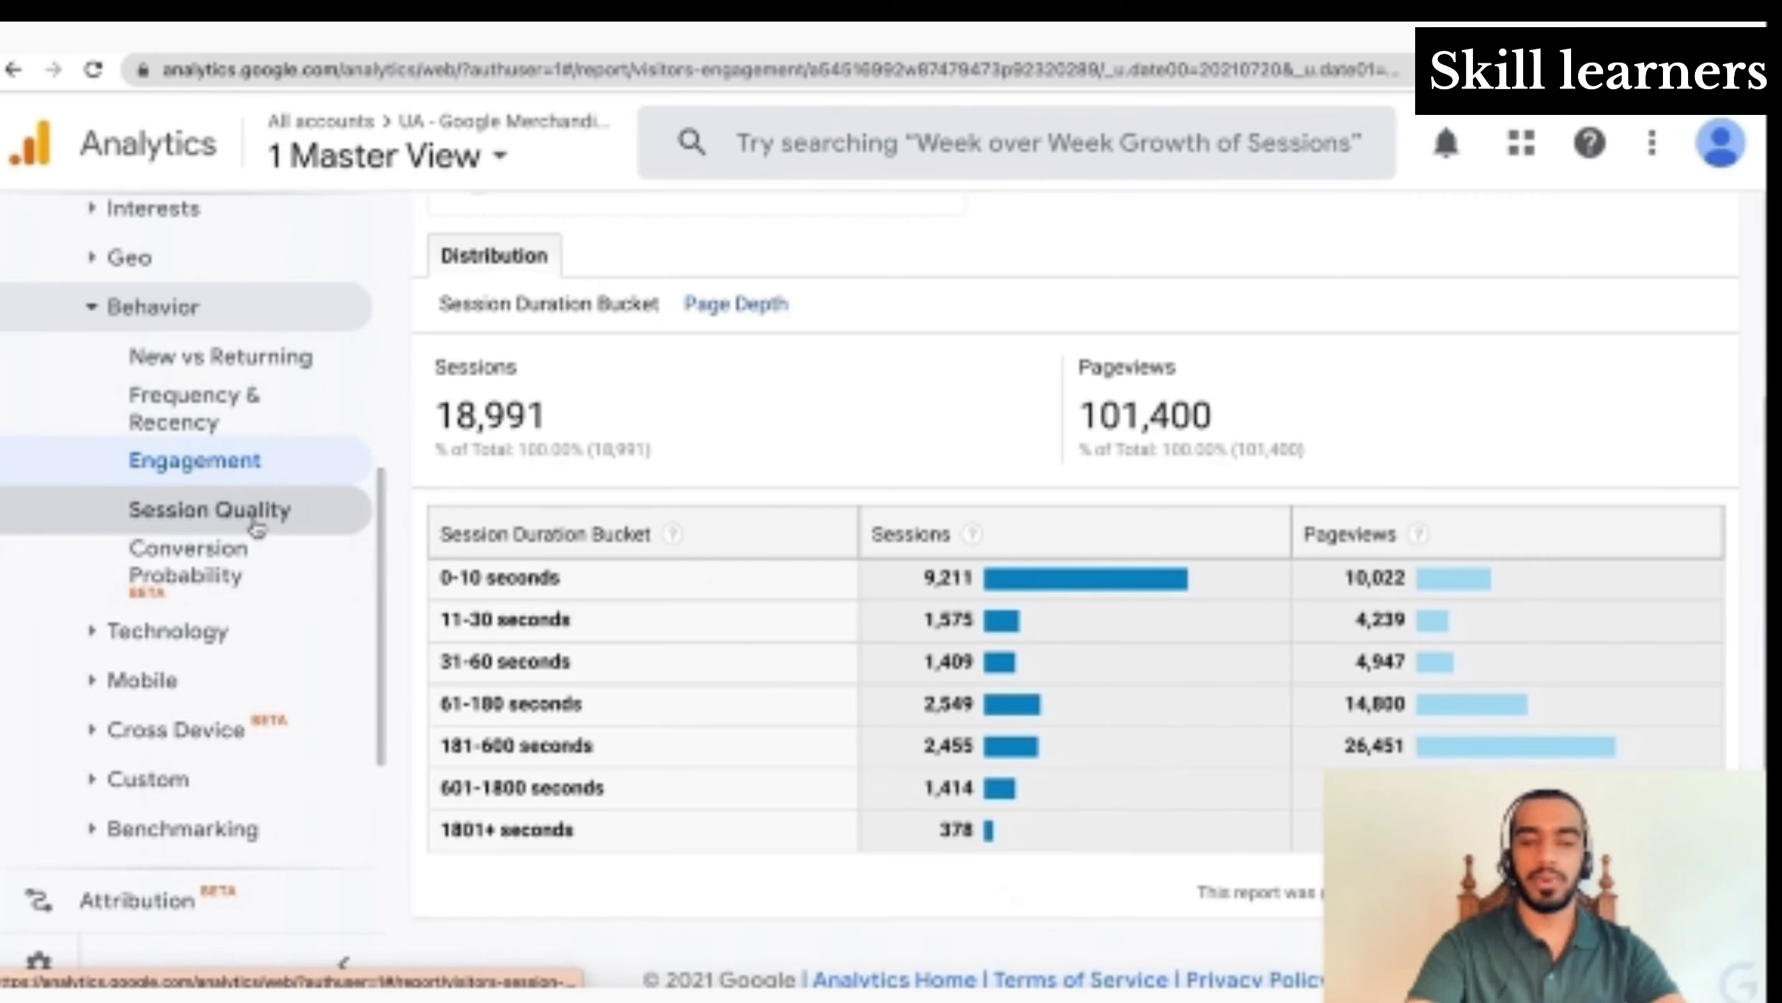
Open the Session Quality report under Behavior, examine its sessions table, and expand the Technology report group
{"action": "left_click", "coordinate": [256, 528]}
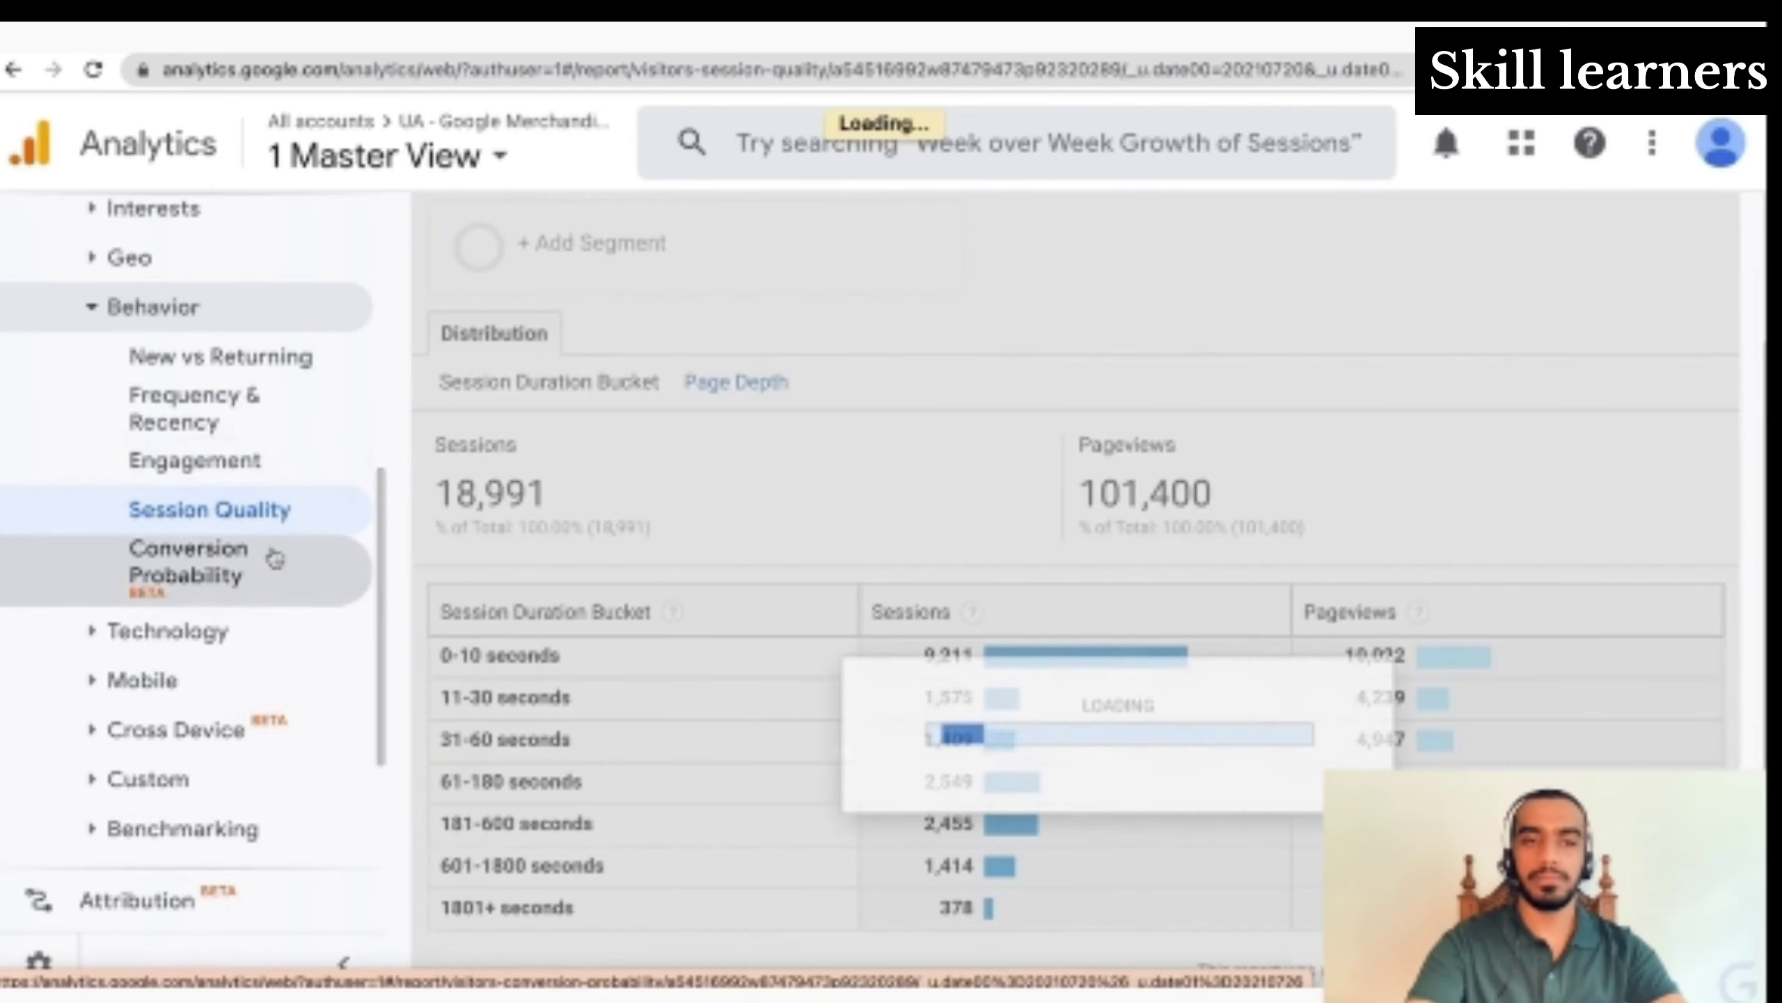
{"action": "scroll", "coordinate": [275, 560], "scroll_direction": "down", "scroll_amount": 2}
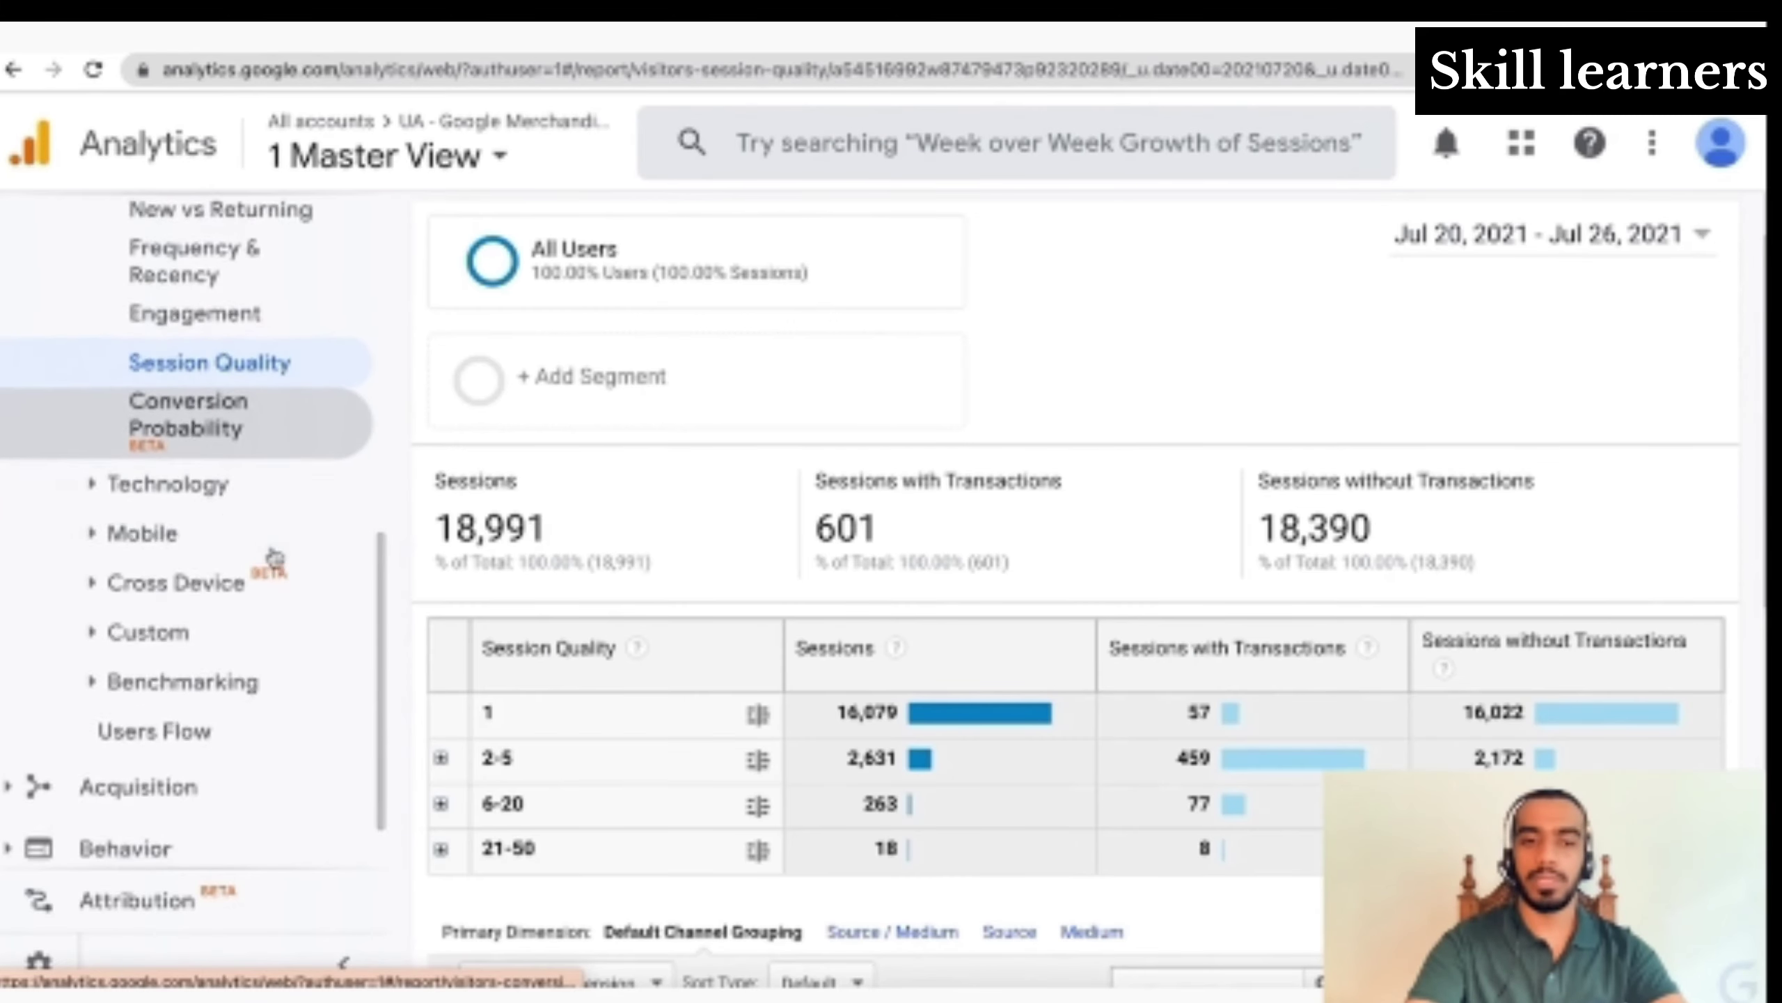
{"action": "left_click", "coordinate": [190, 480]}
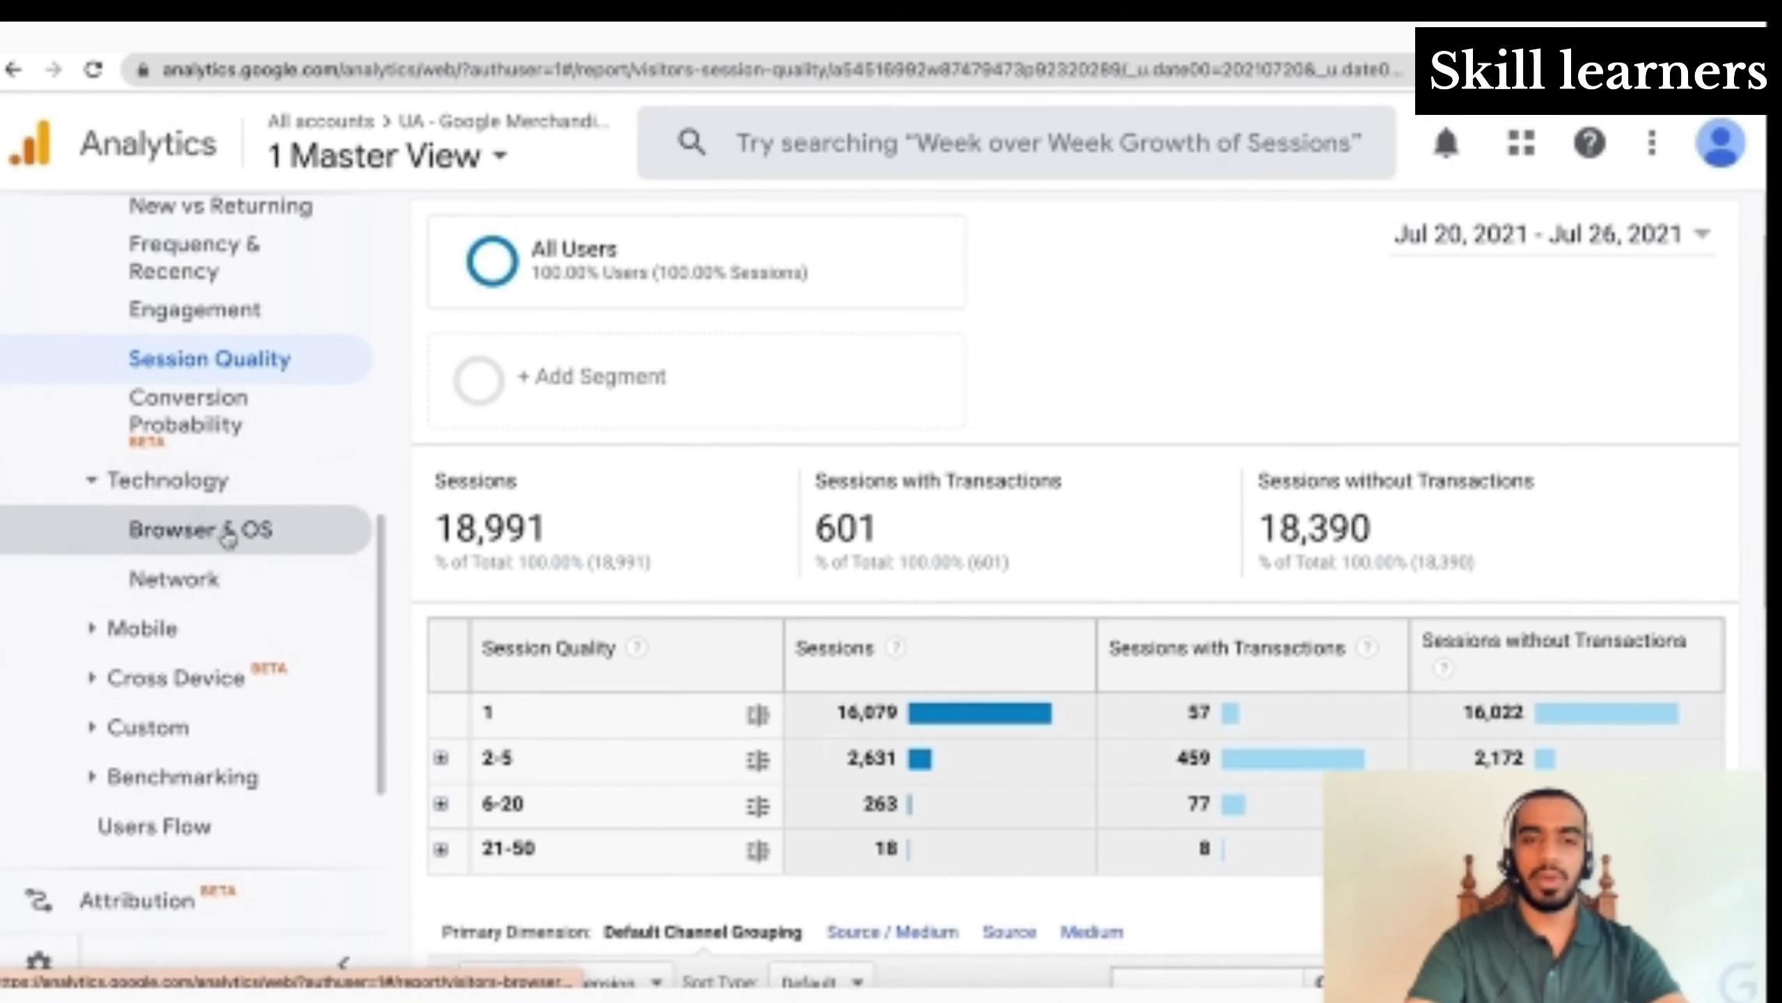
{"action": "scroll", "coordinate": [836, 465], "scroll_direction": "up", "scroll_amount": 2}
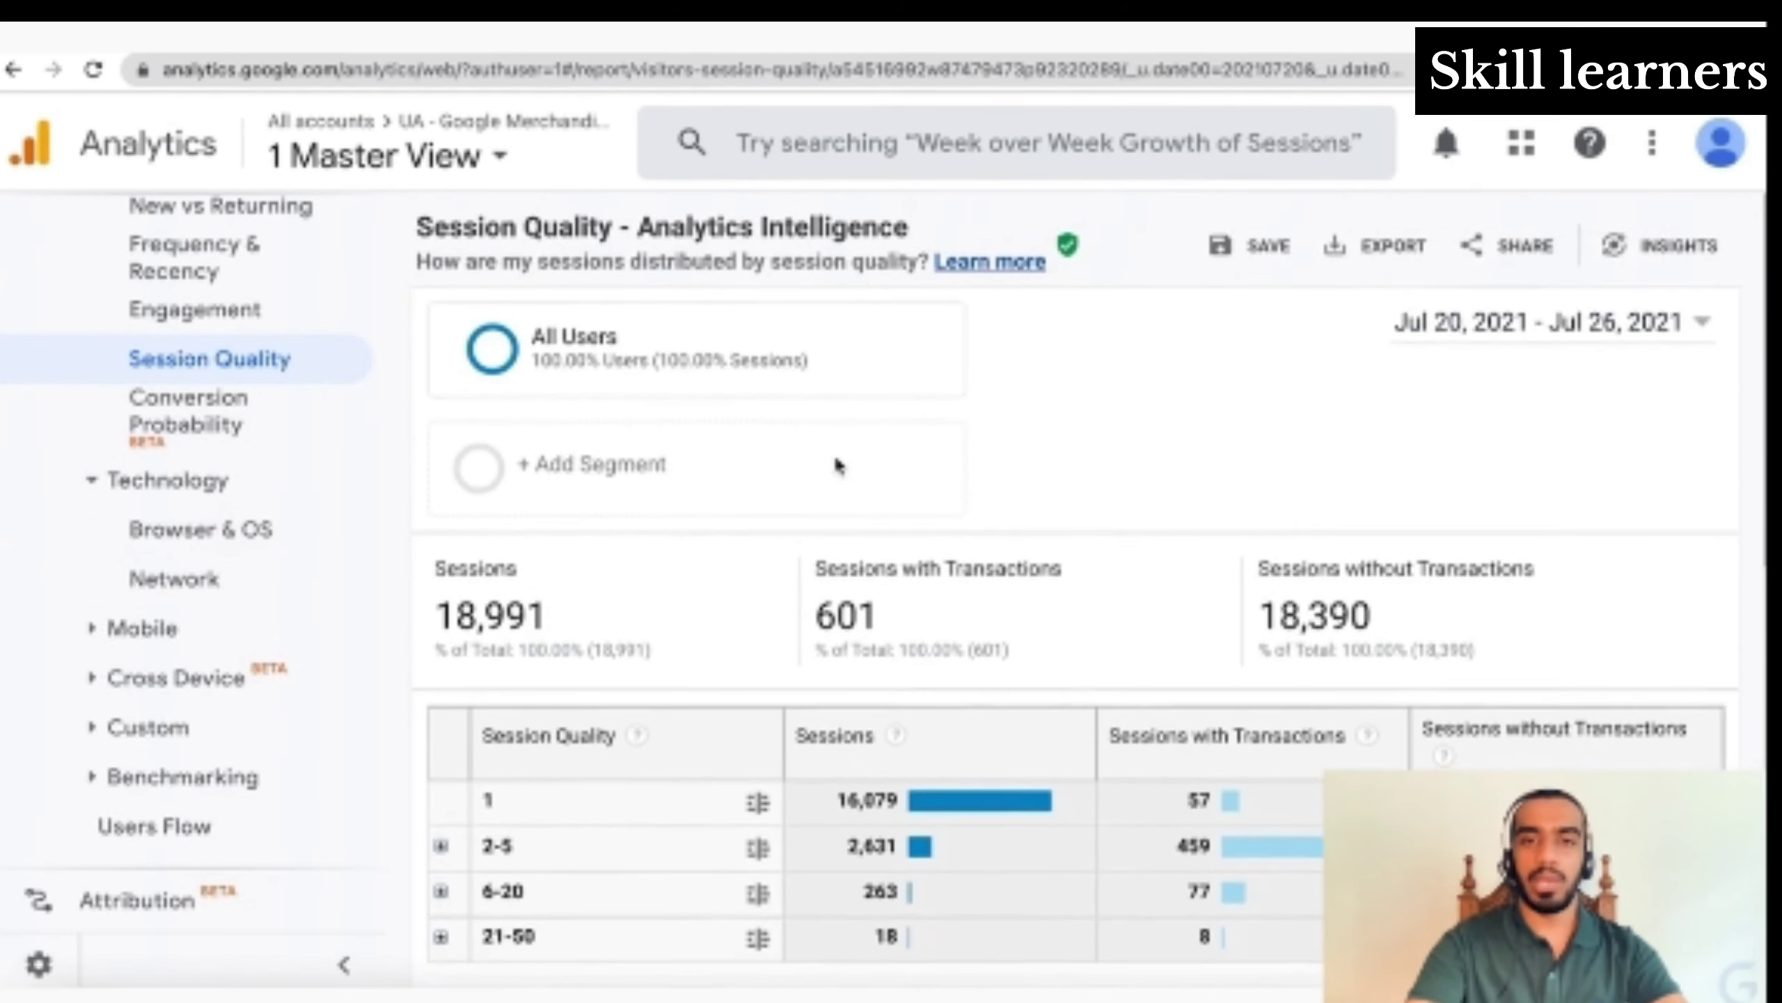
{"action": "scroll", "coordinate": [837, 466], "scroll_direction": "down", "scroll_amount": 3}
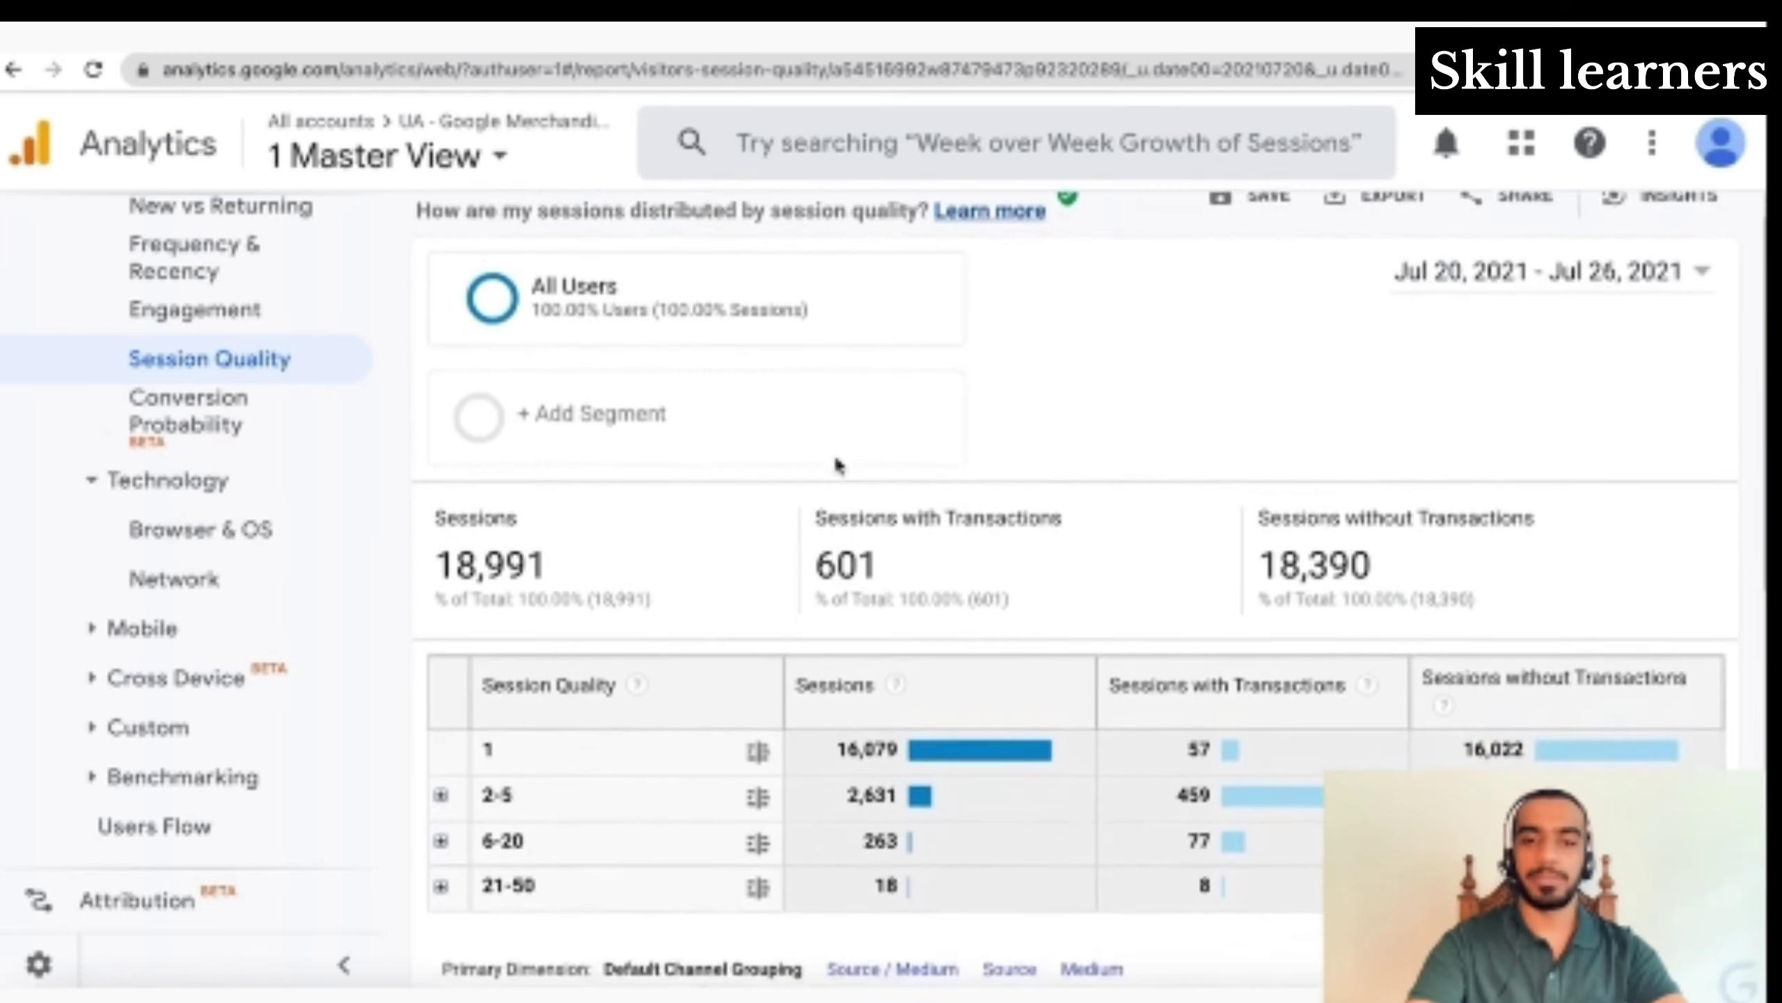
Review the Default Channel Grouping table in the Session Quality report, including its acquisition, behavior and conversion columns
{"action": "scroll", "coordinate": [837, 465], "scroll_direction": "down", "scroll_amount": 8}
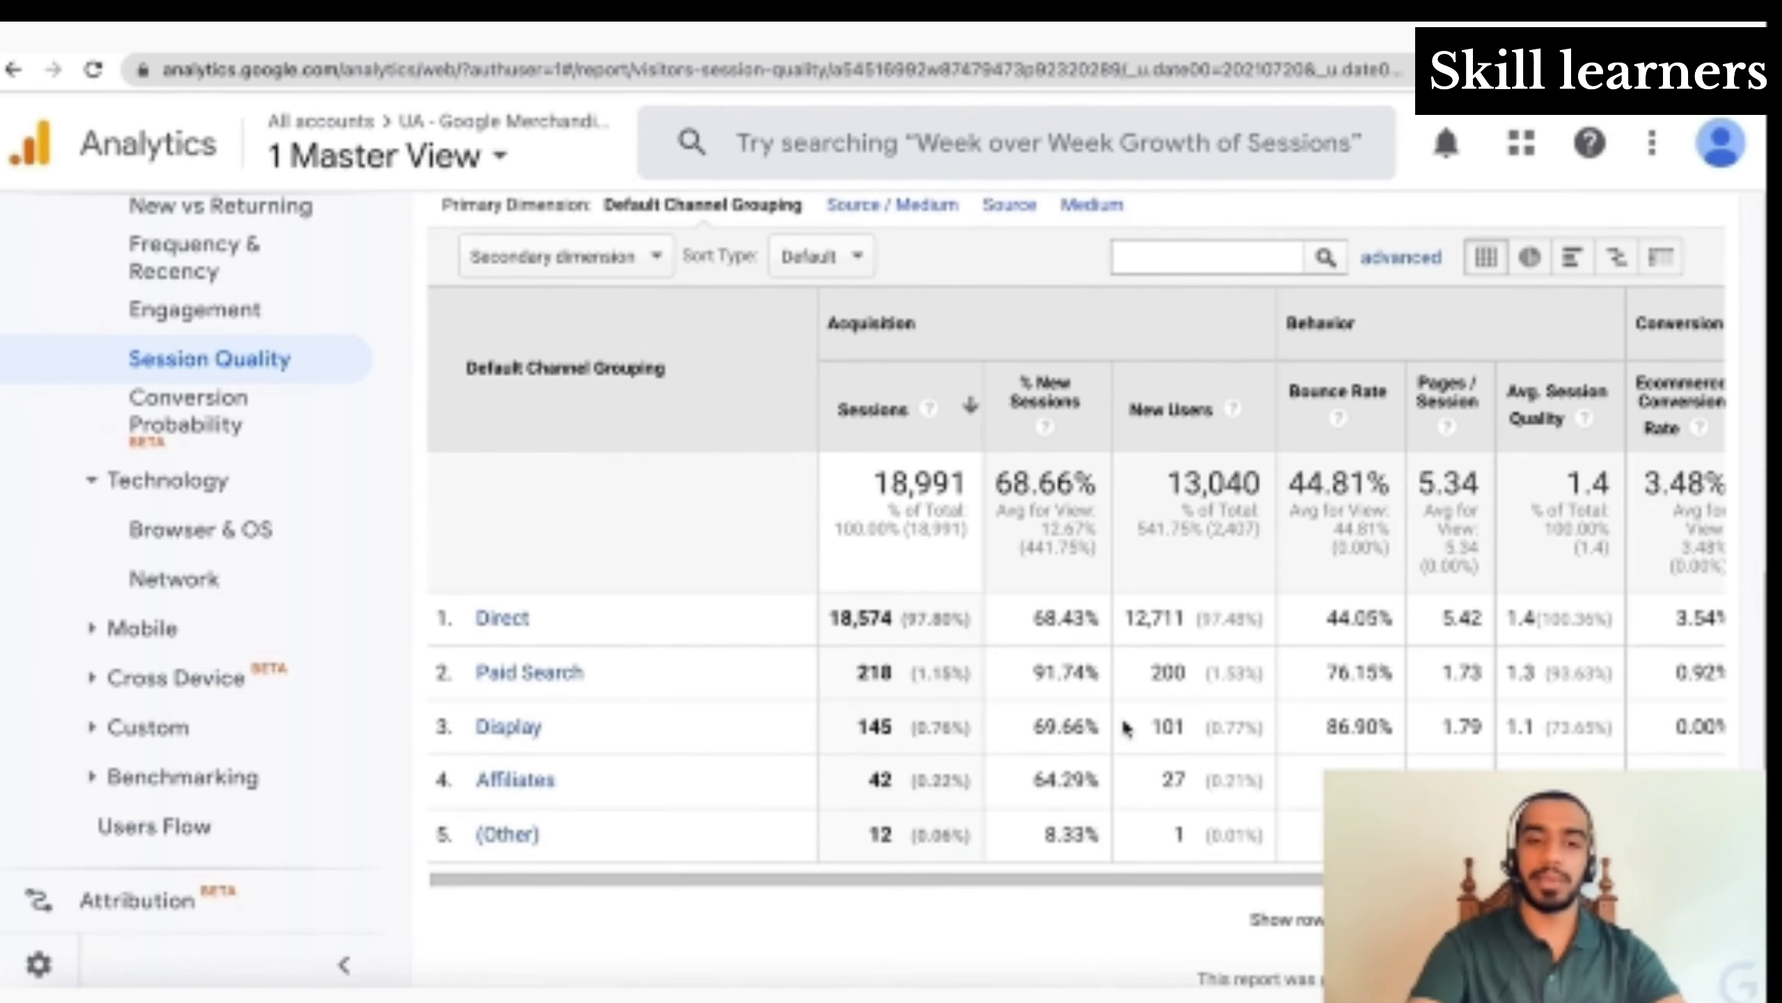
{"action": "scroll", "coordinate": [768, 744], "scroll_direction": "right", "scroll_amount": 2}
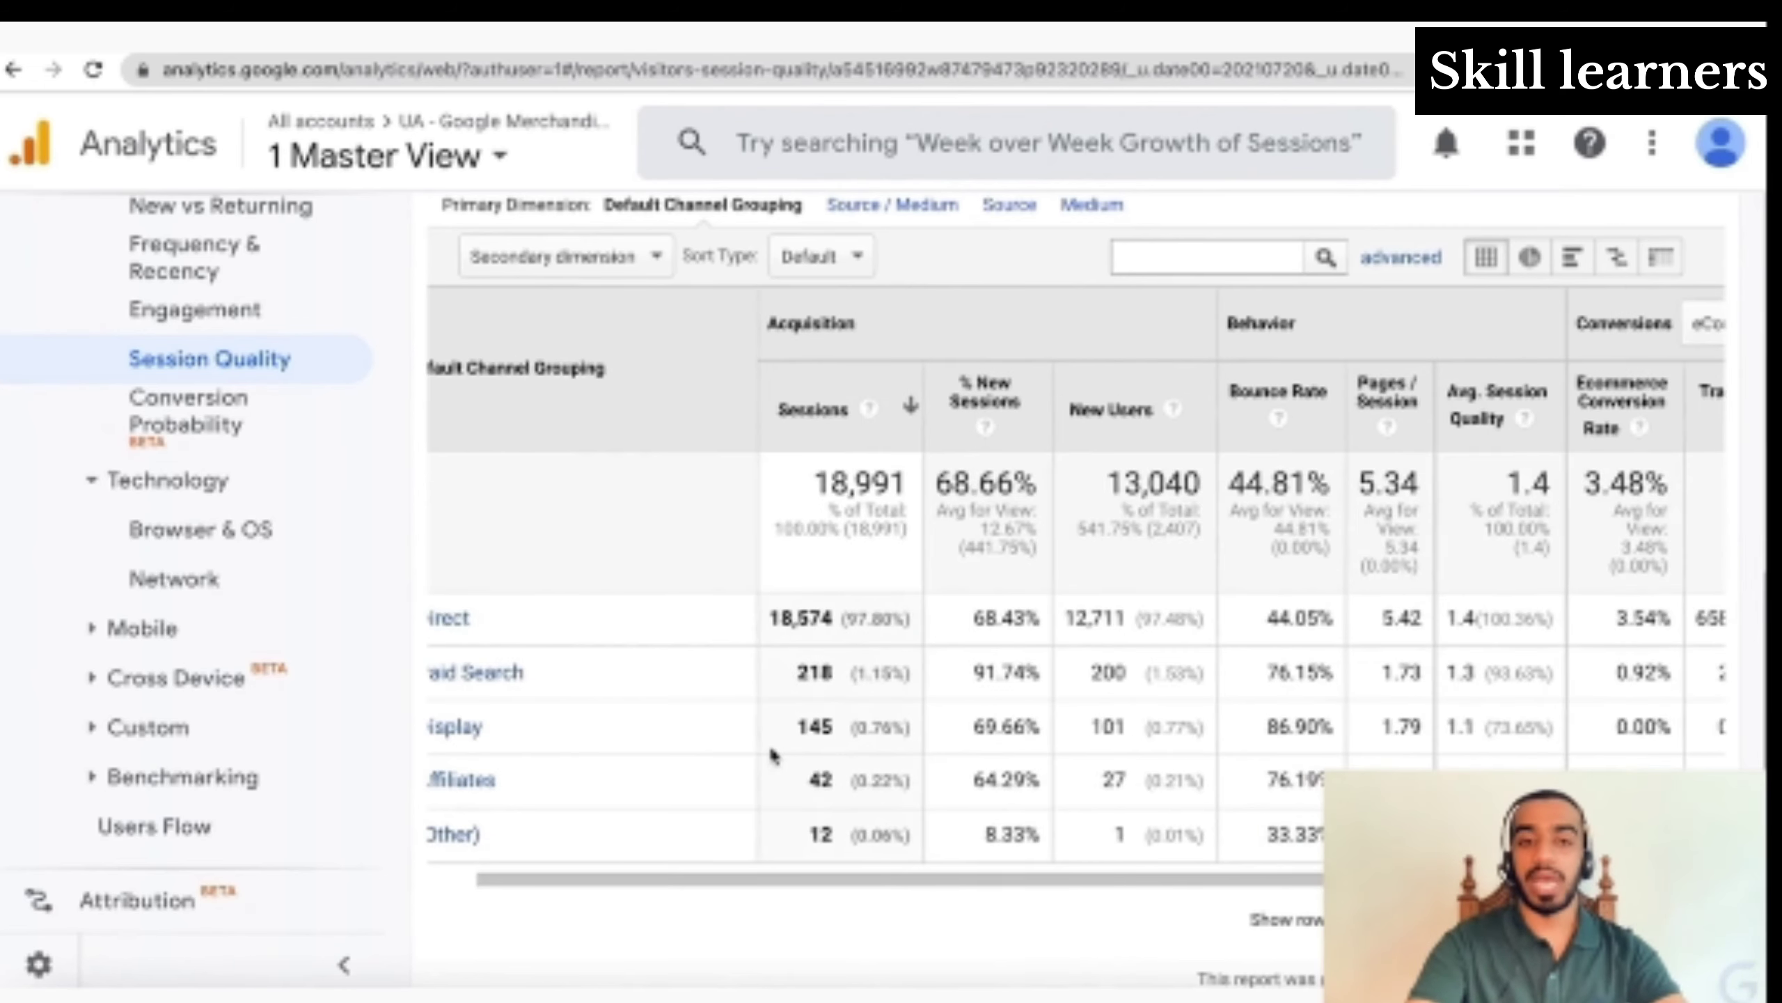
{"action": "scroll", "coordinate": [772, 754], "scroll_direction": "left", "scroll_amount": 2}
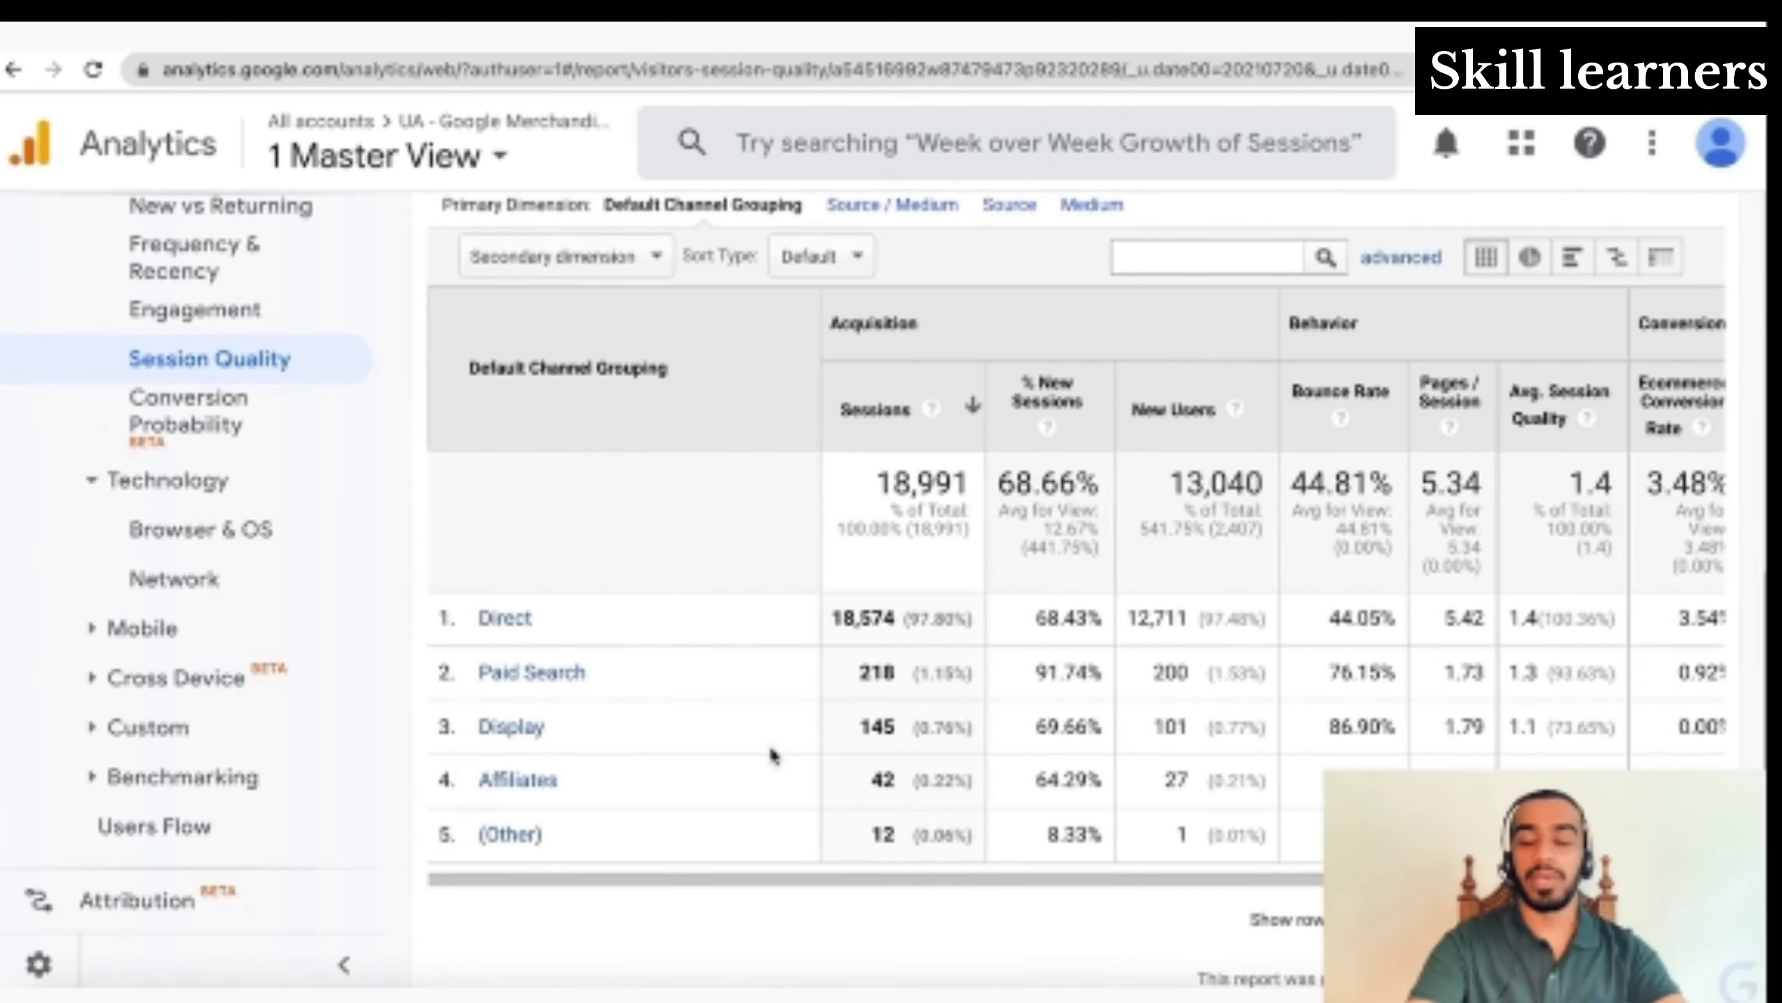
Open the Browser & OS report under Technology and compare users, sessions and bounce rate across the browsers
{"action": "left_click", "coordinate": [351, 525]}
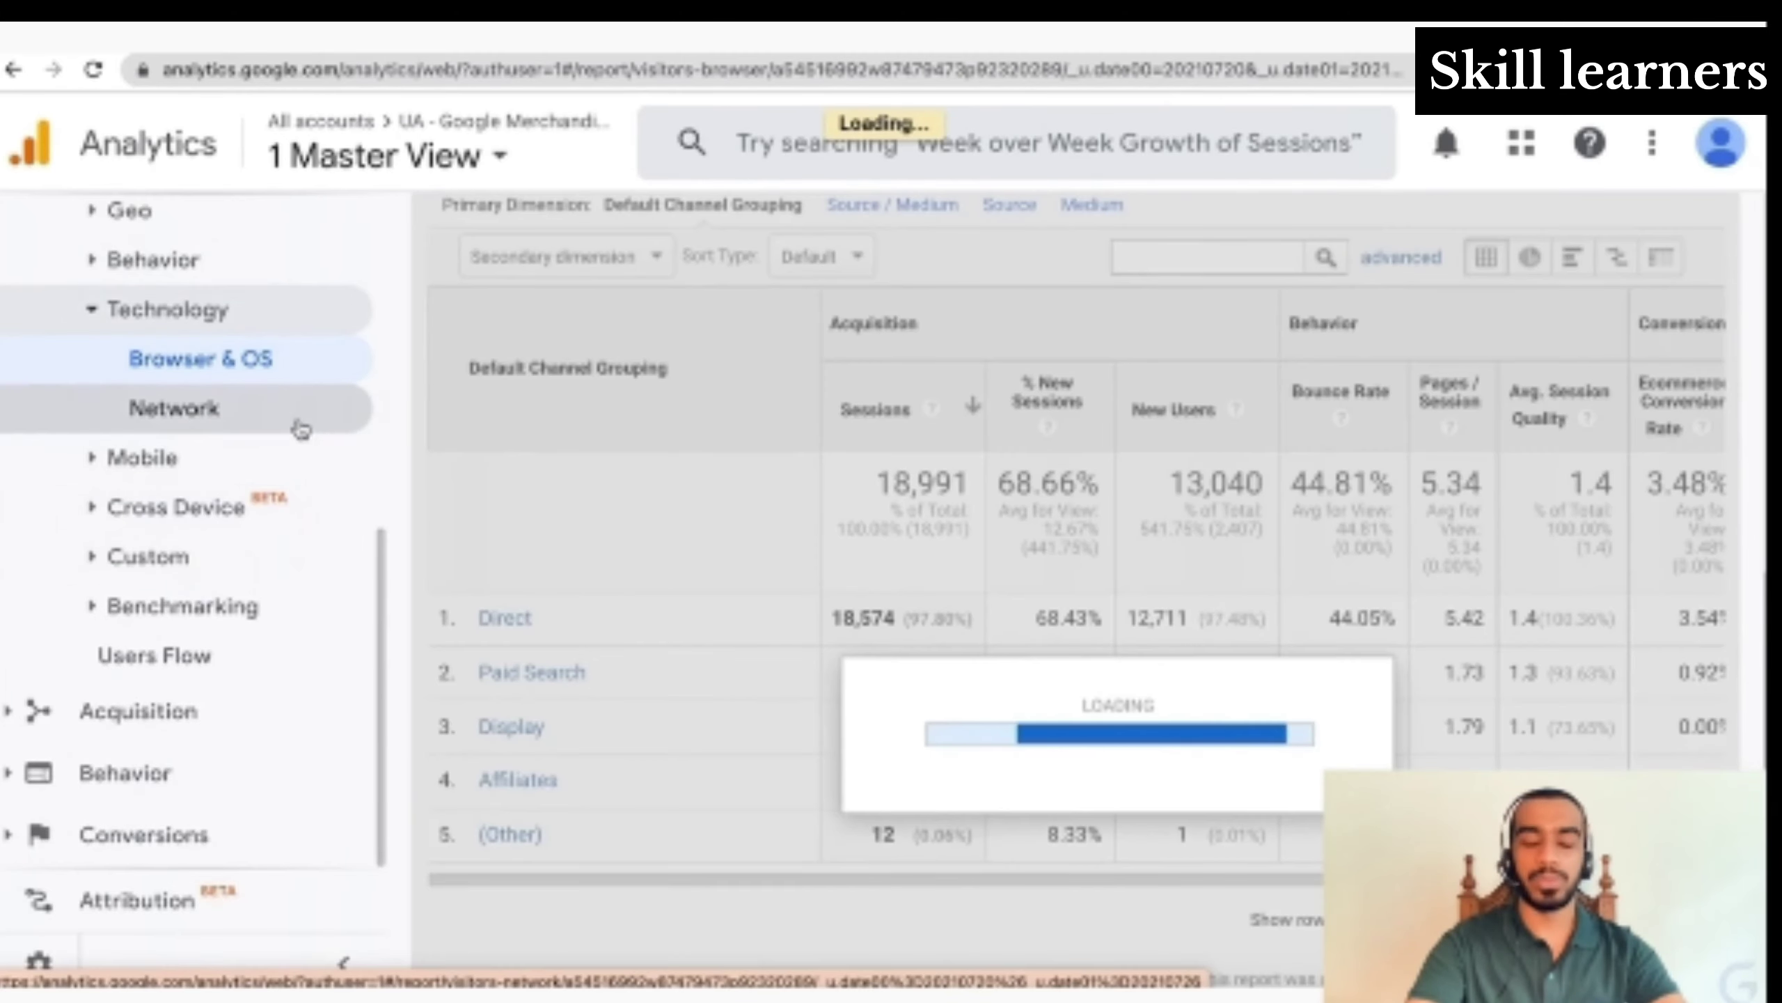
{"action": "scroll", "coordinate": [671, 537], "scroll_direction": "down", "scroll_amount": 3}
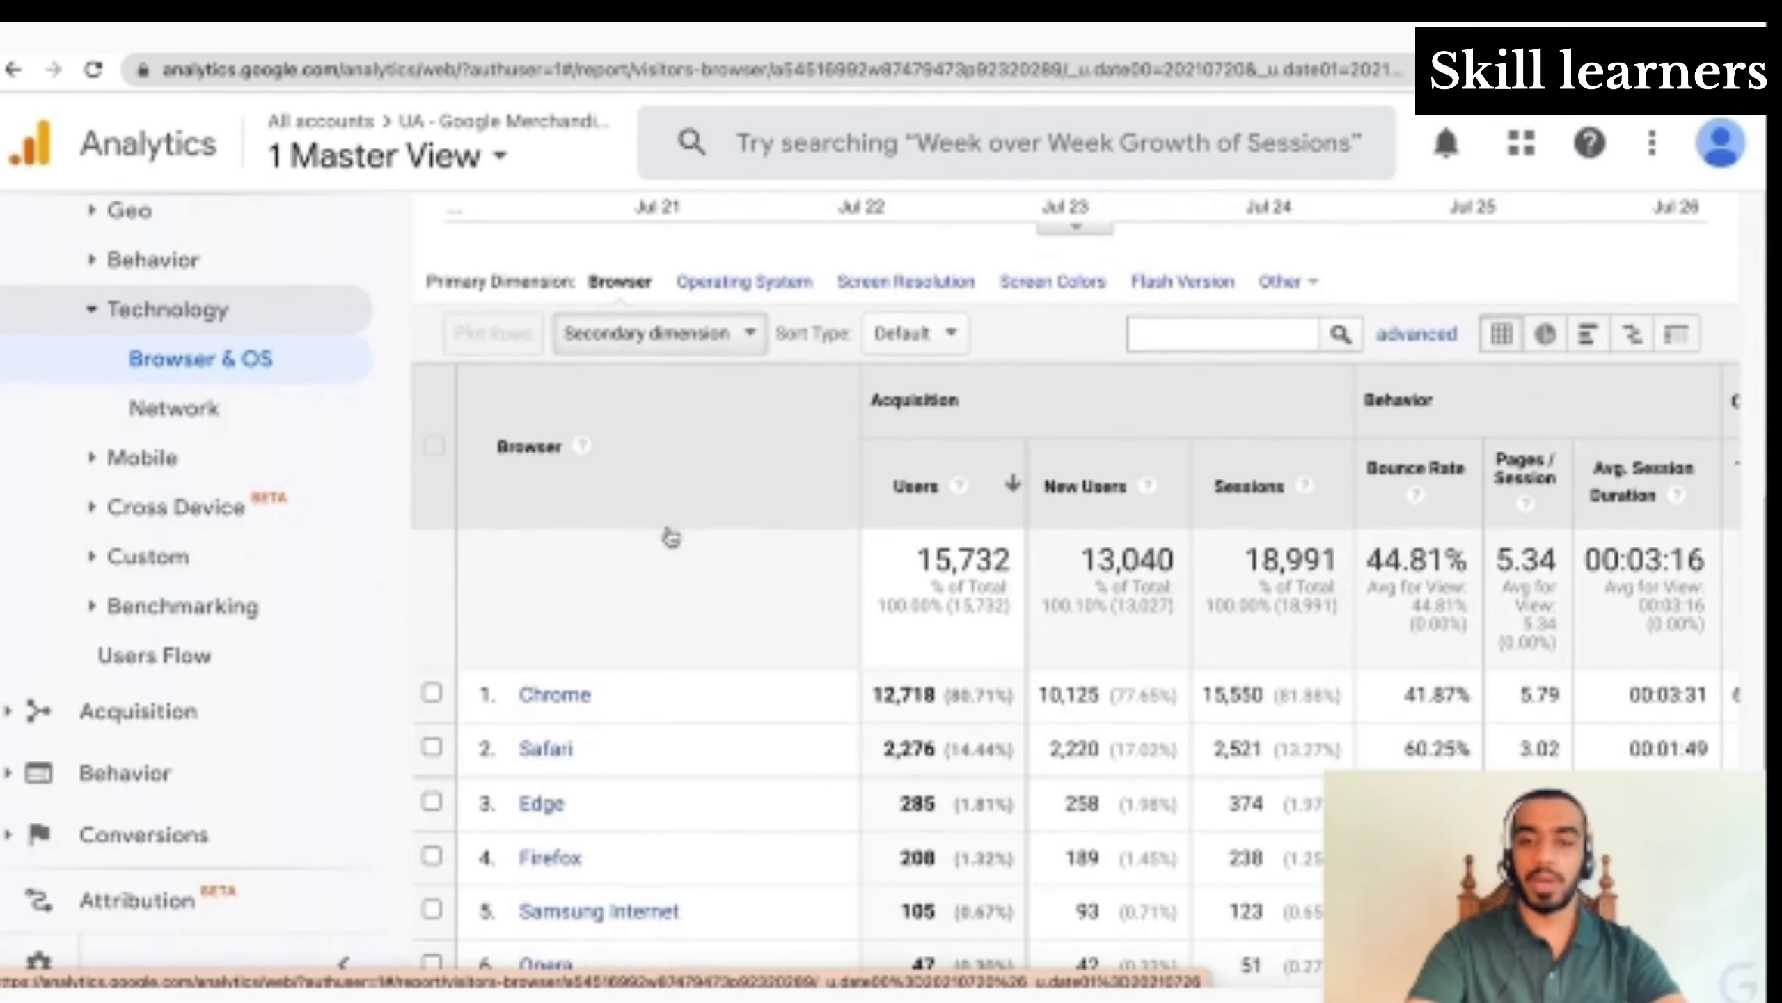
{"action": "scroll", "coordinate": [670, 537], "scroll_direction": "down", "scroll_amount": 3}
{"action": "scroll", "coordinate": [671, 537], "scroll_direction": "up", "scroll_amount": 3}
{"action": "scroll", "coordinate": [671, 537], "scroll_direction": "down", "scroll_amount": 4}
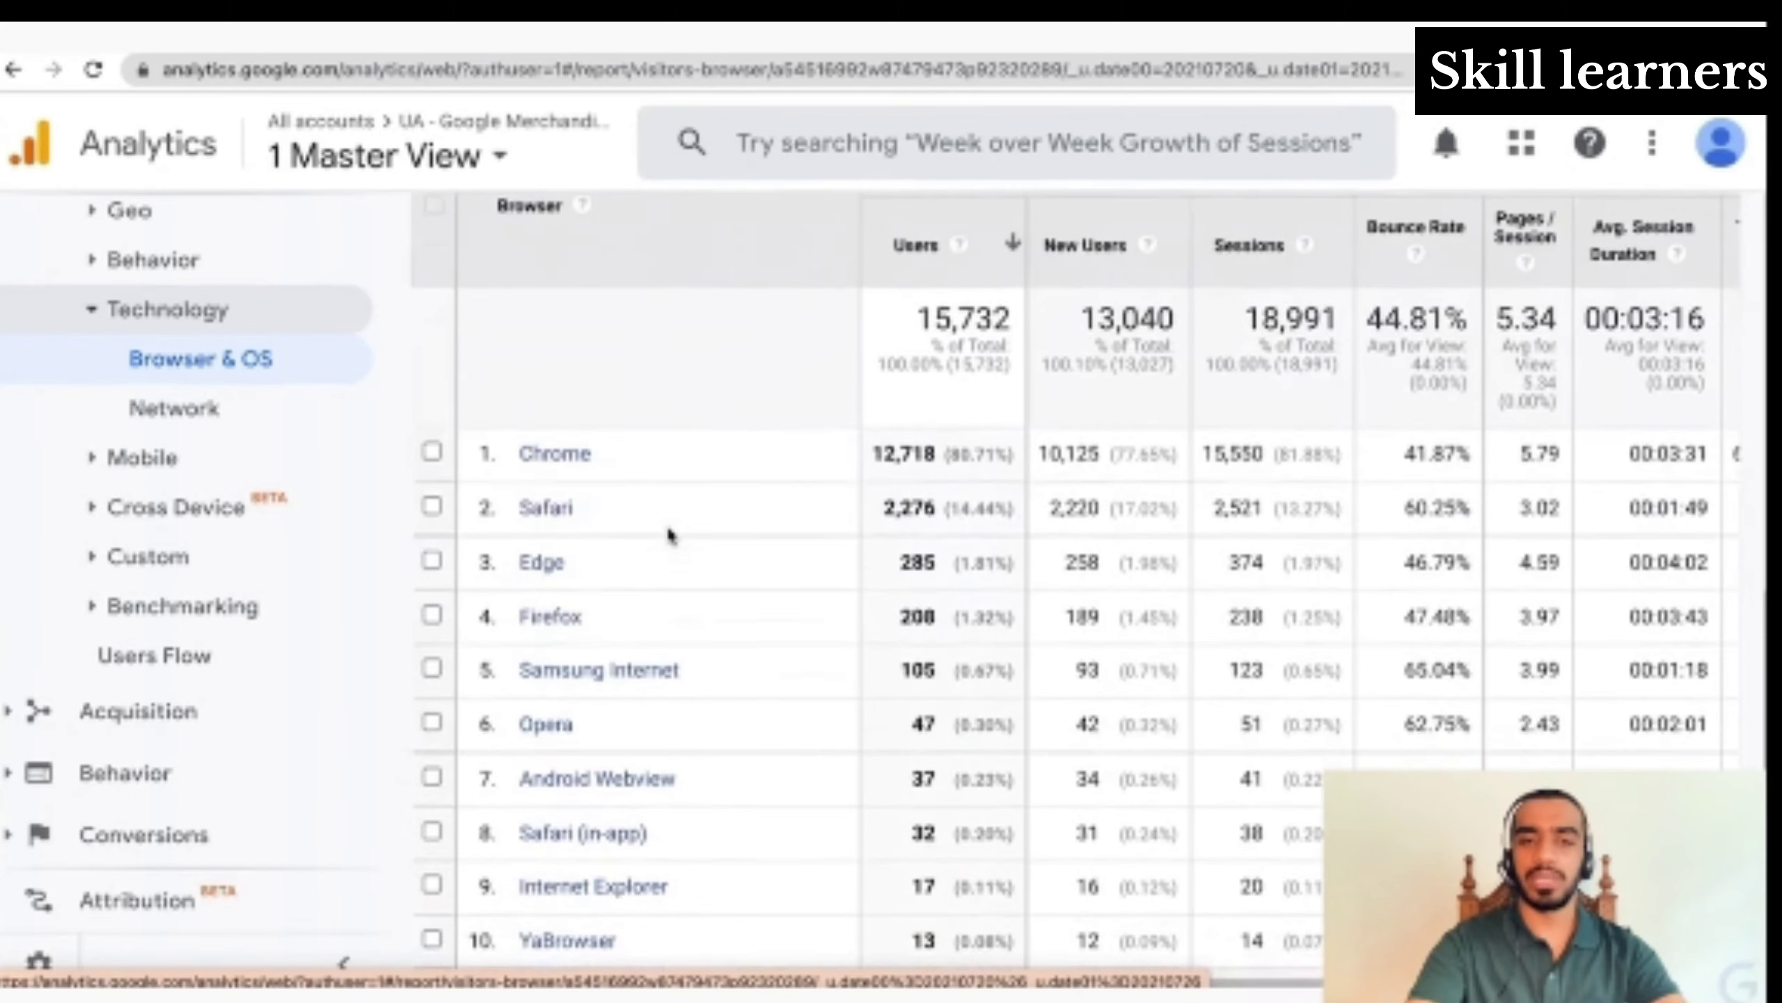
{"action": "scroll", "coordinate": [668, 529], "scroll_direction": "down", "scroll_amount": 2}
{"action": "scroll", "coordinate": [667, 529], "scroll_direction": "up", "scroll_amount": 4}
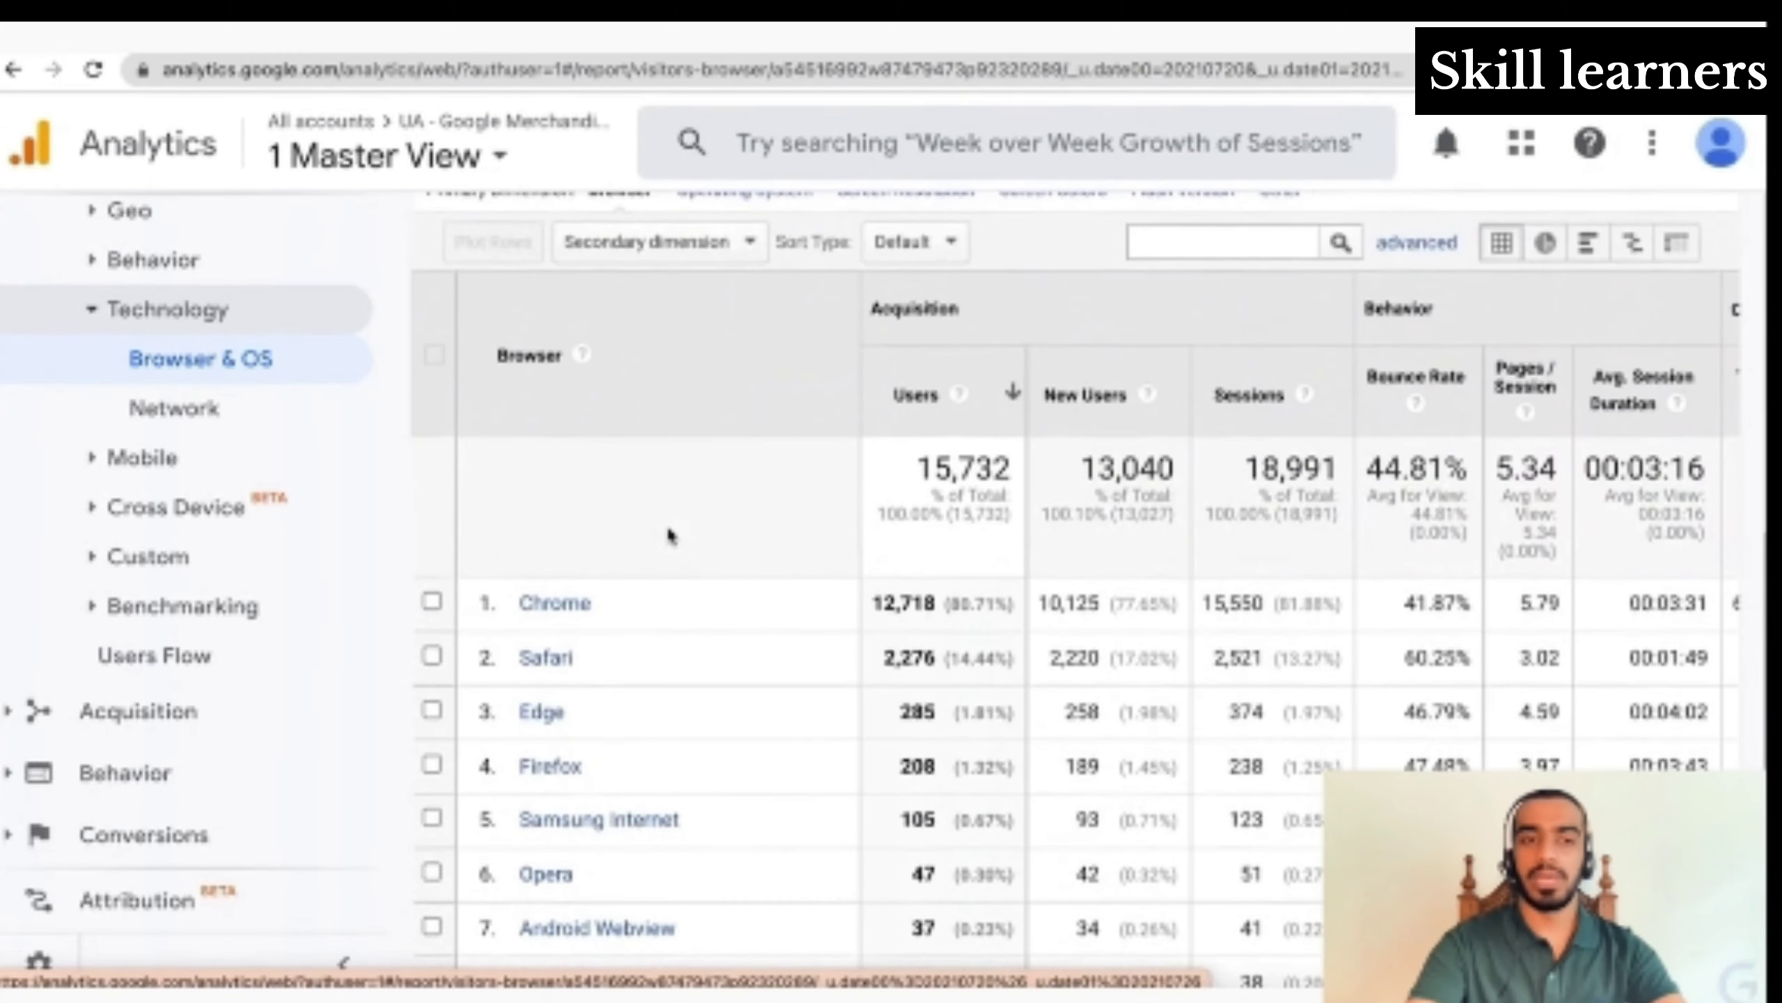
Open the Network report under Technology and the Overview report under Mobile, and review the device category table
{"action": "left_click", "coordinate": [210, 406]}
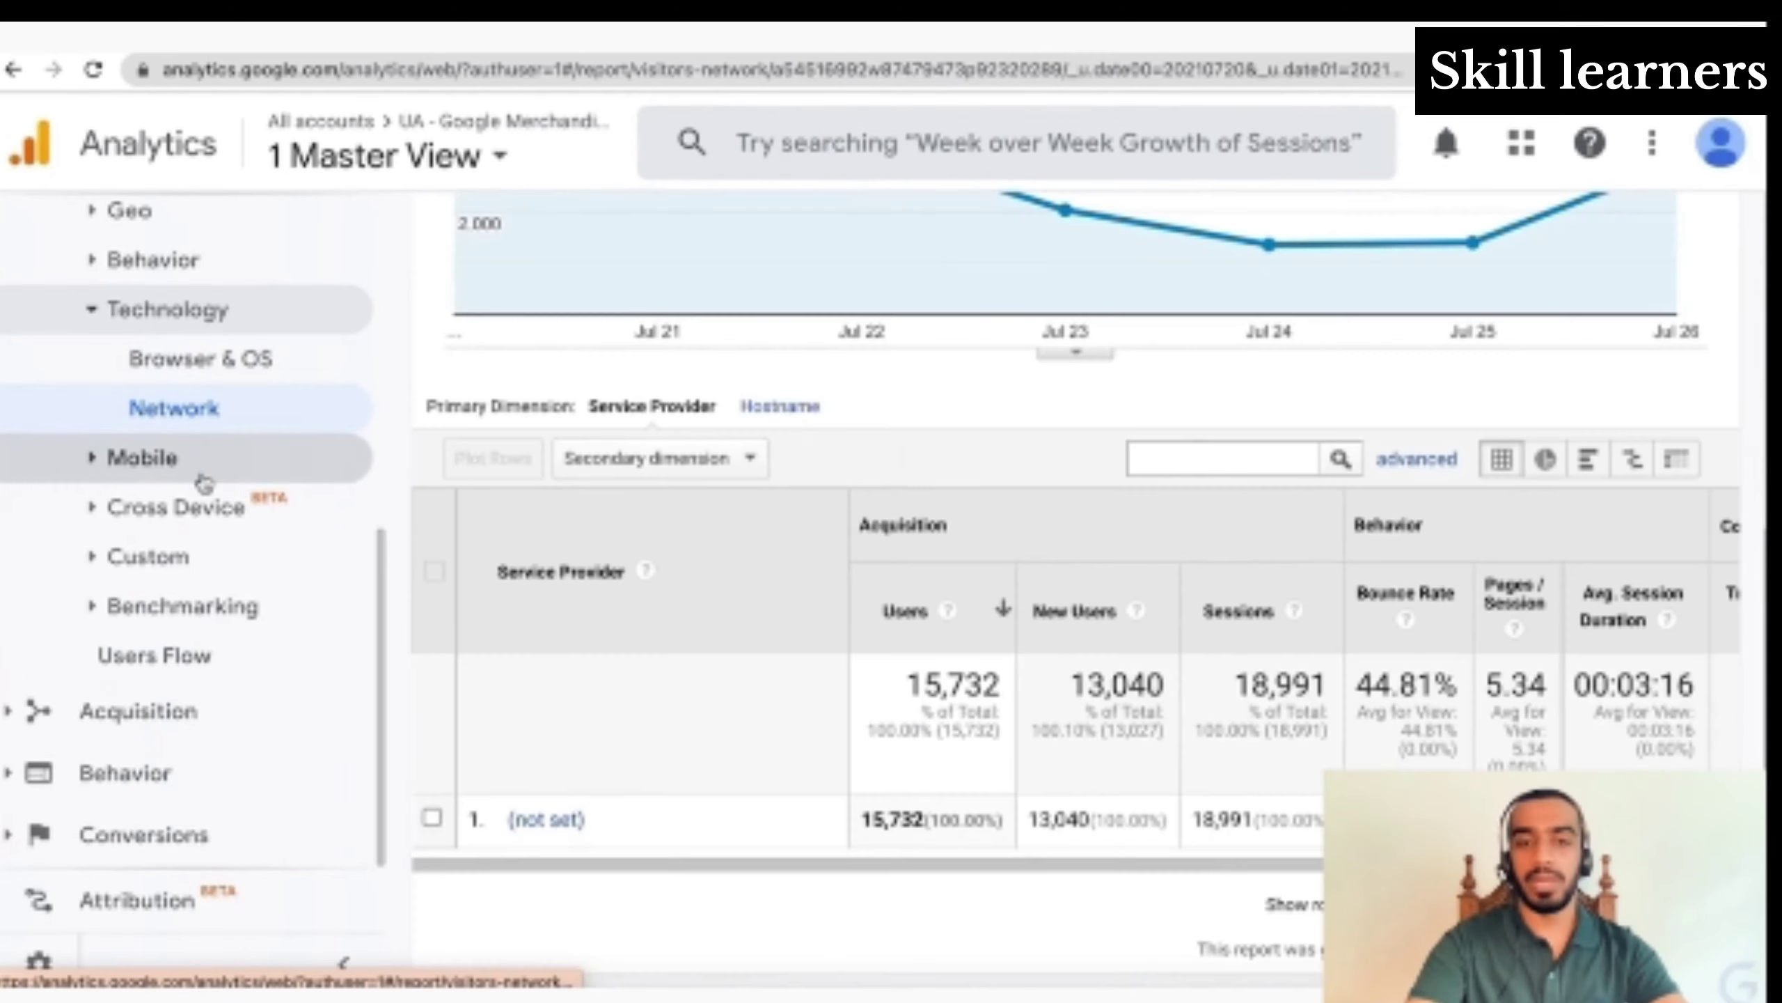
{"action": "left_click", "coordinate": [202, 478]}
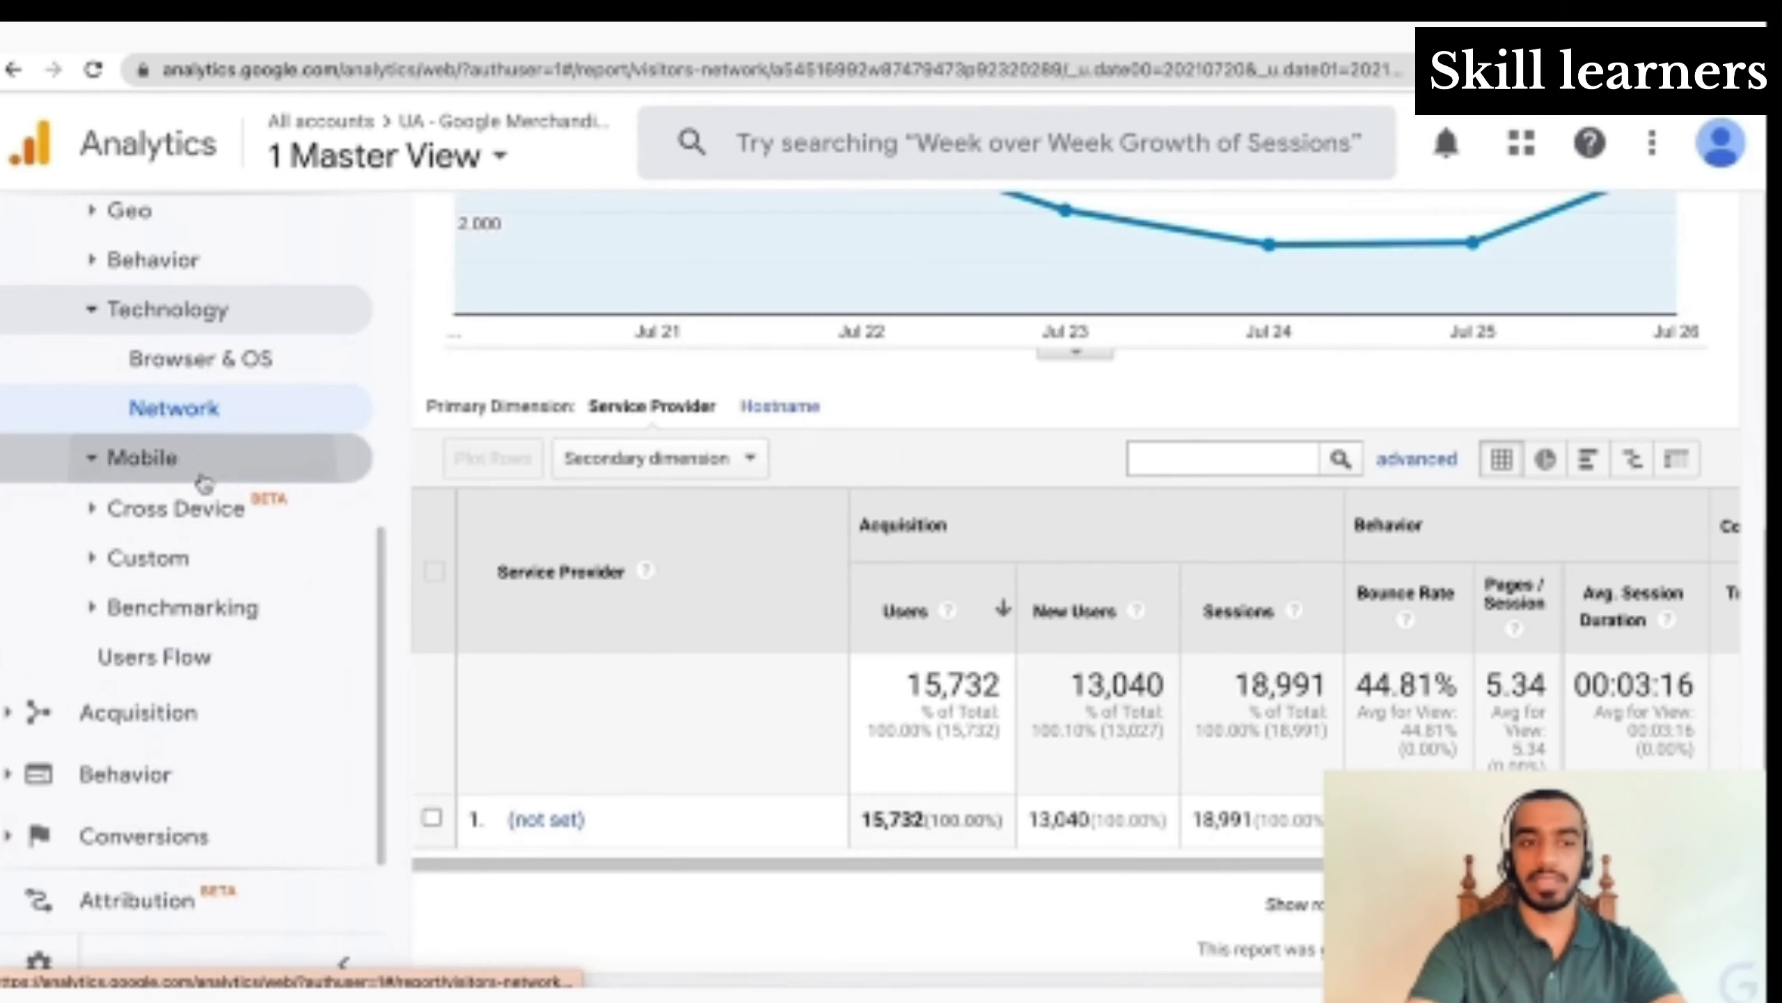
{"action": "left_click", "coordinate": [172, 523]}
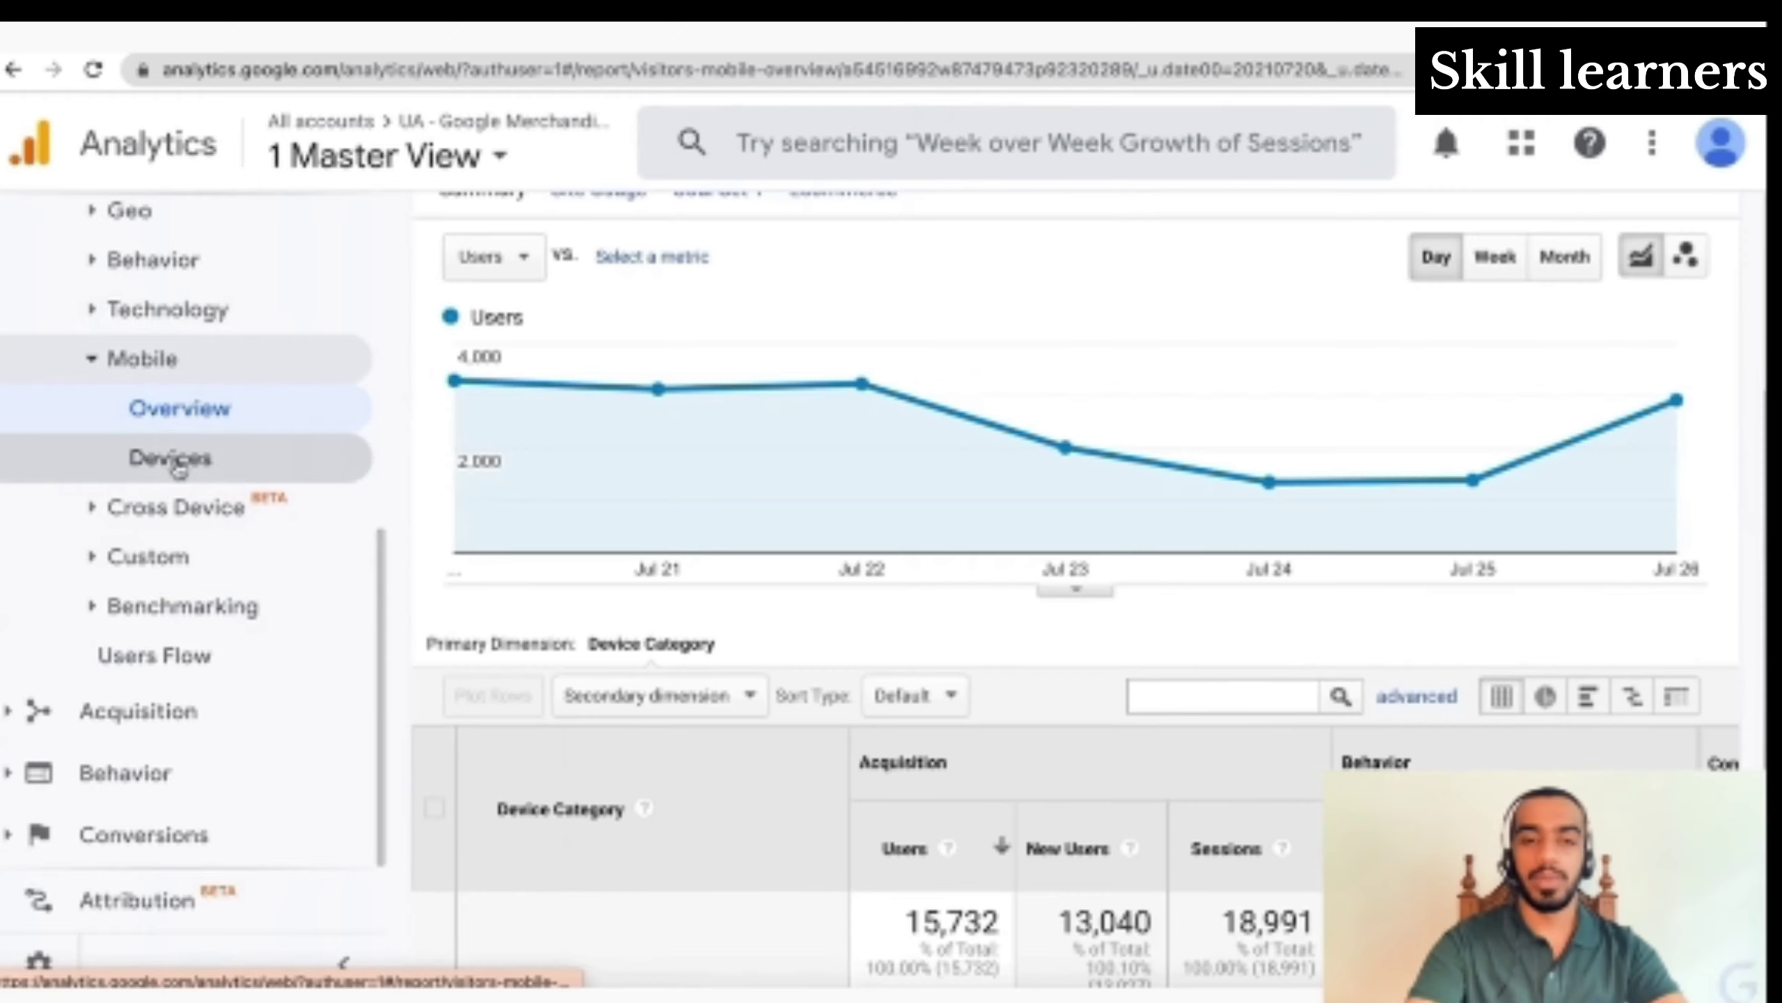
{"action": "scroll", "coordinate": [732, 825], "scroll_direction": "down", "scroll_amount": 4}
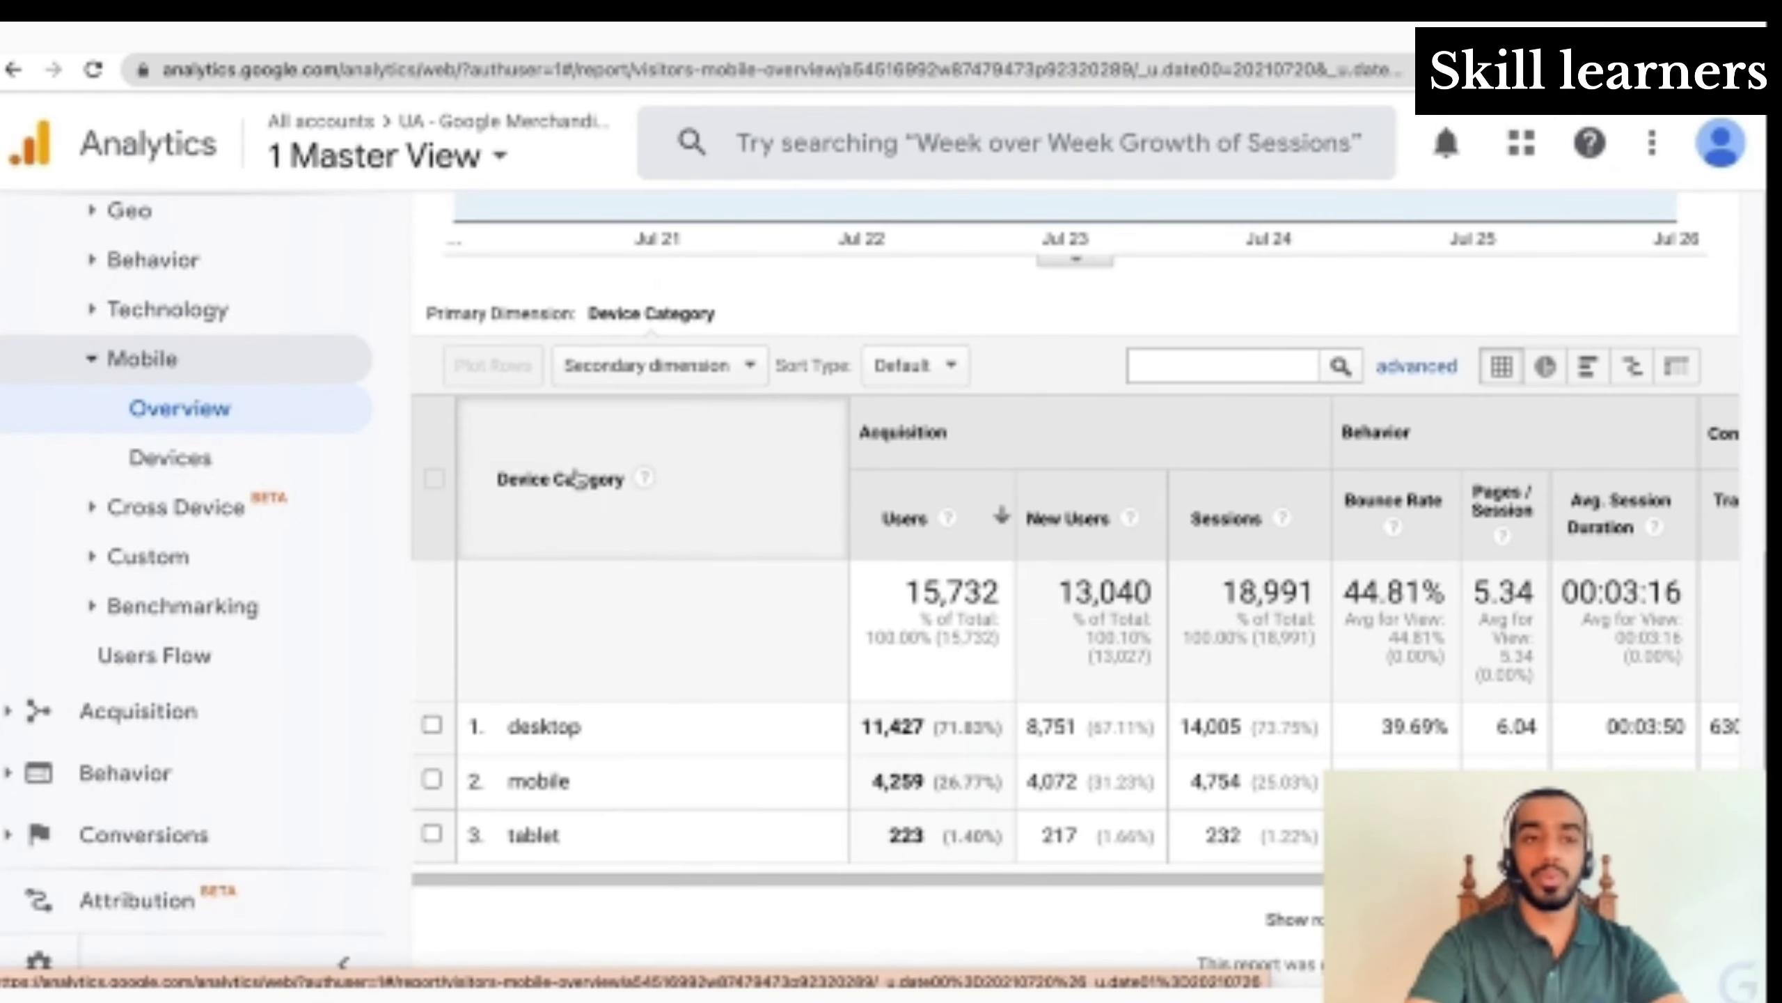
Add Campaign as a secondary dimension to the device category table, review the breakdown and remove the dimension
{"action": "left_click", "coordinate": [723, 368]}
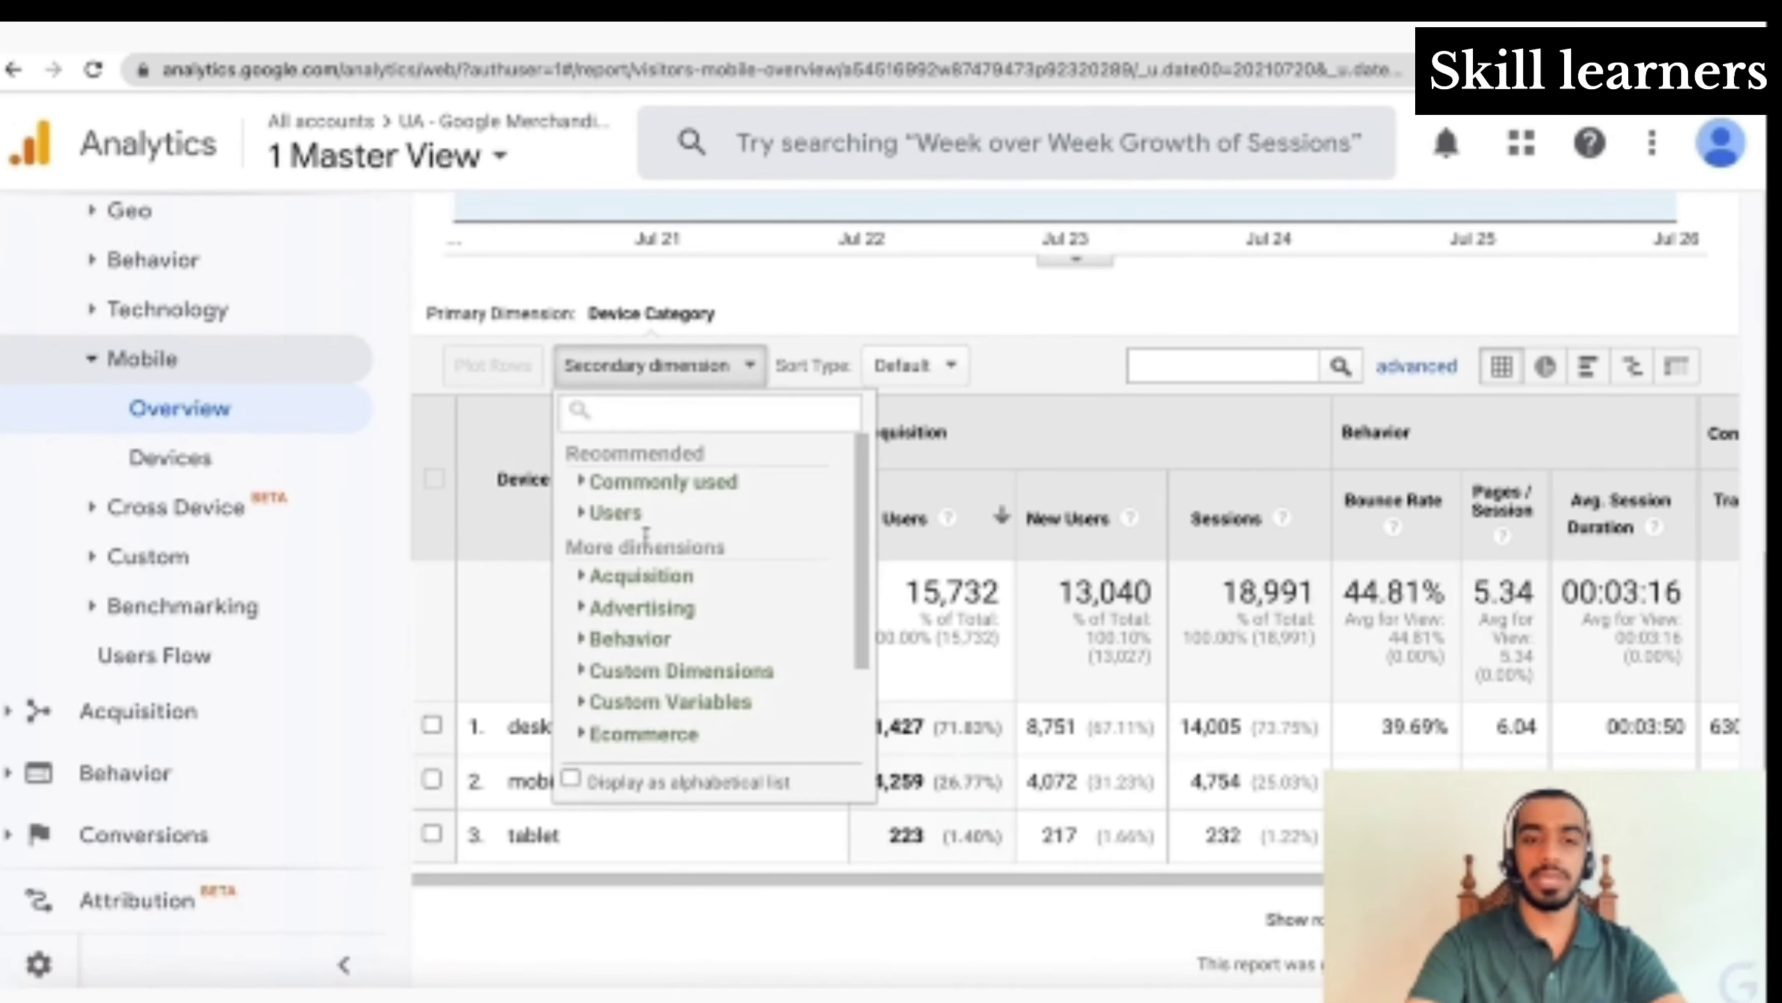
{"action": "left_click", "coordinate": [640, 576]}
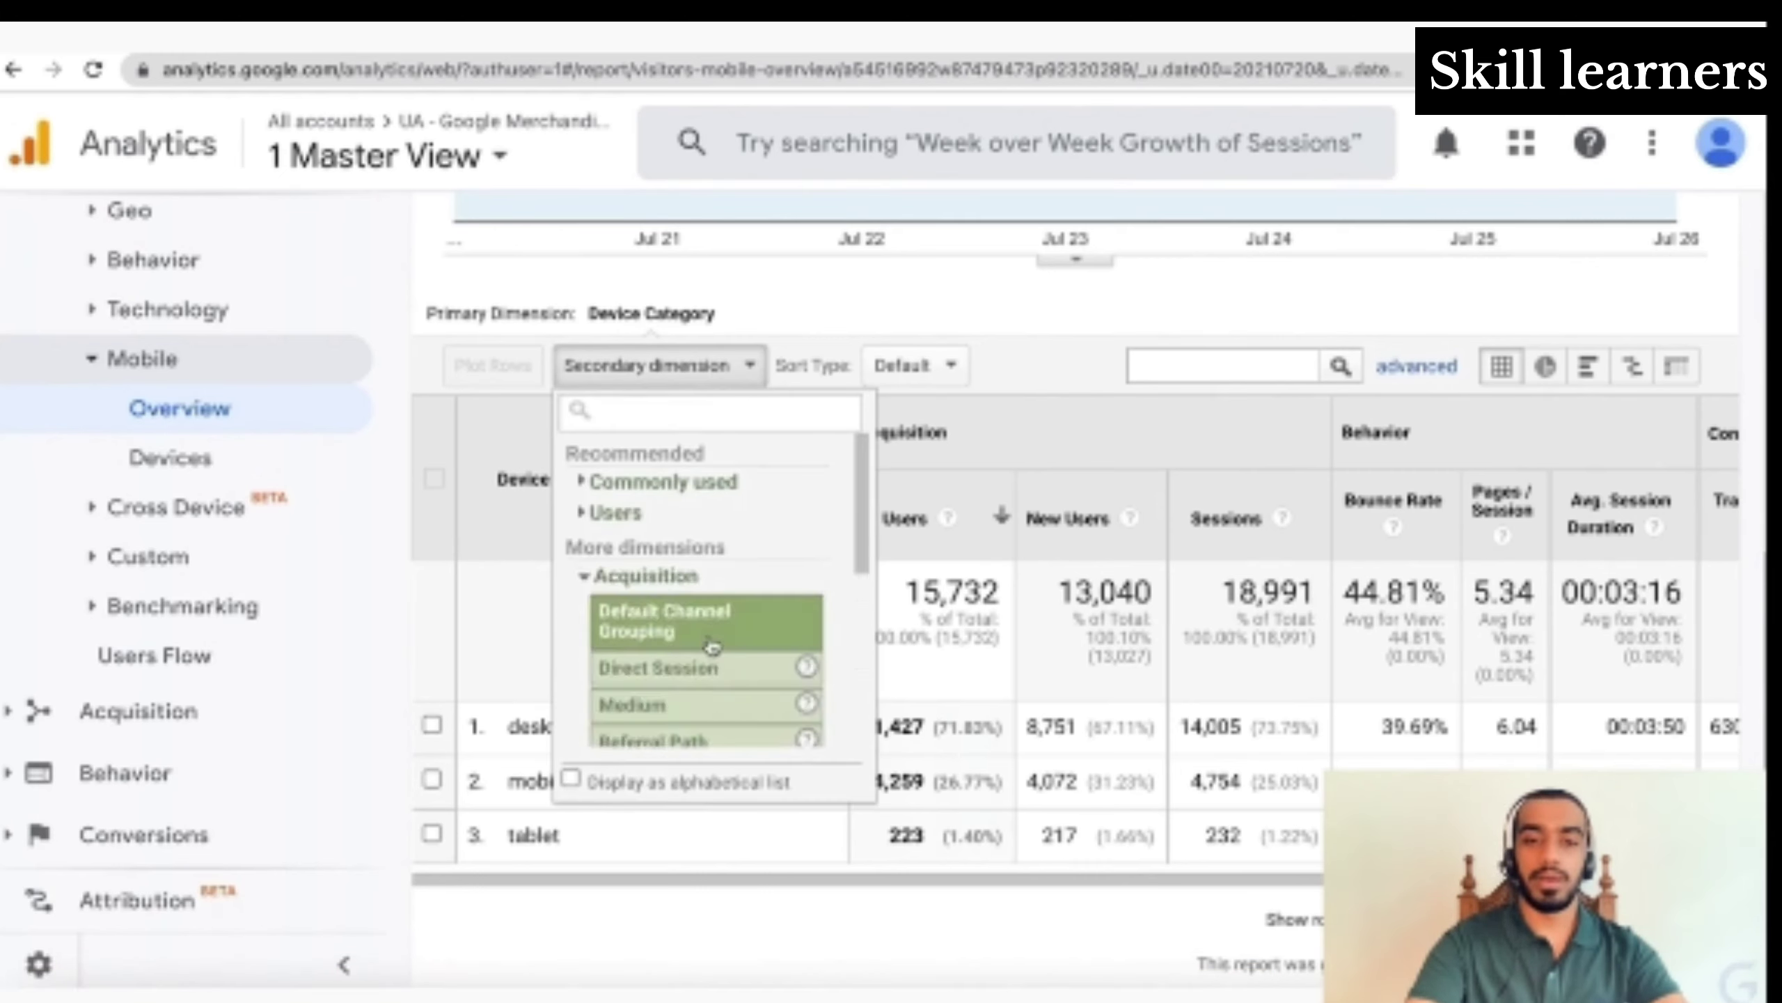
{"action": "scroll", "coordinate": [709, 646], "scroll_direction": "down", "scroll_amount": 3}
{"action": "scroll", "coordinate": [704, 649], "scroll_direction": "up", "scroll_amount": 3}
{"action": "left_click", "coordinate": [698, 410]}
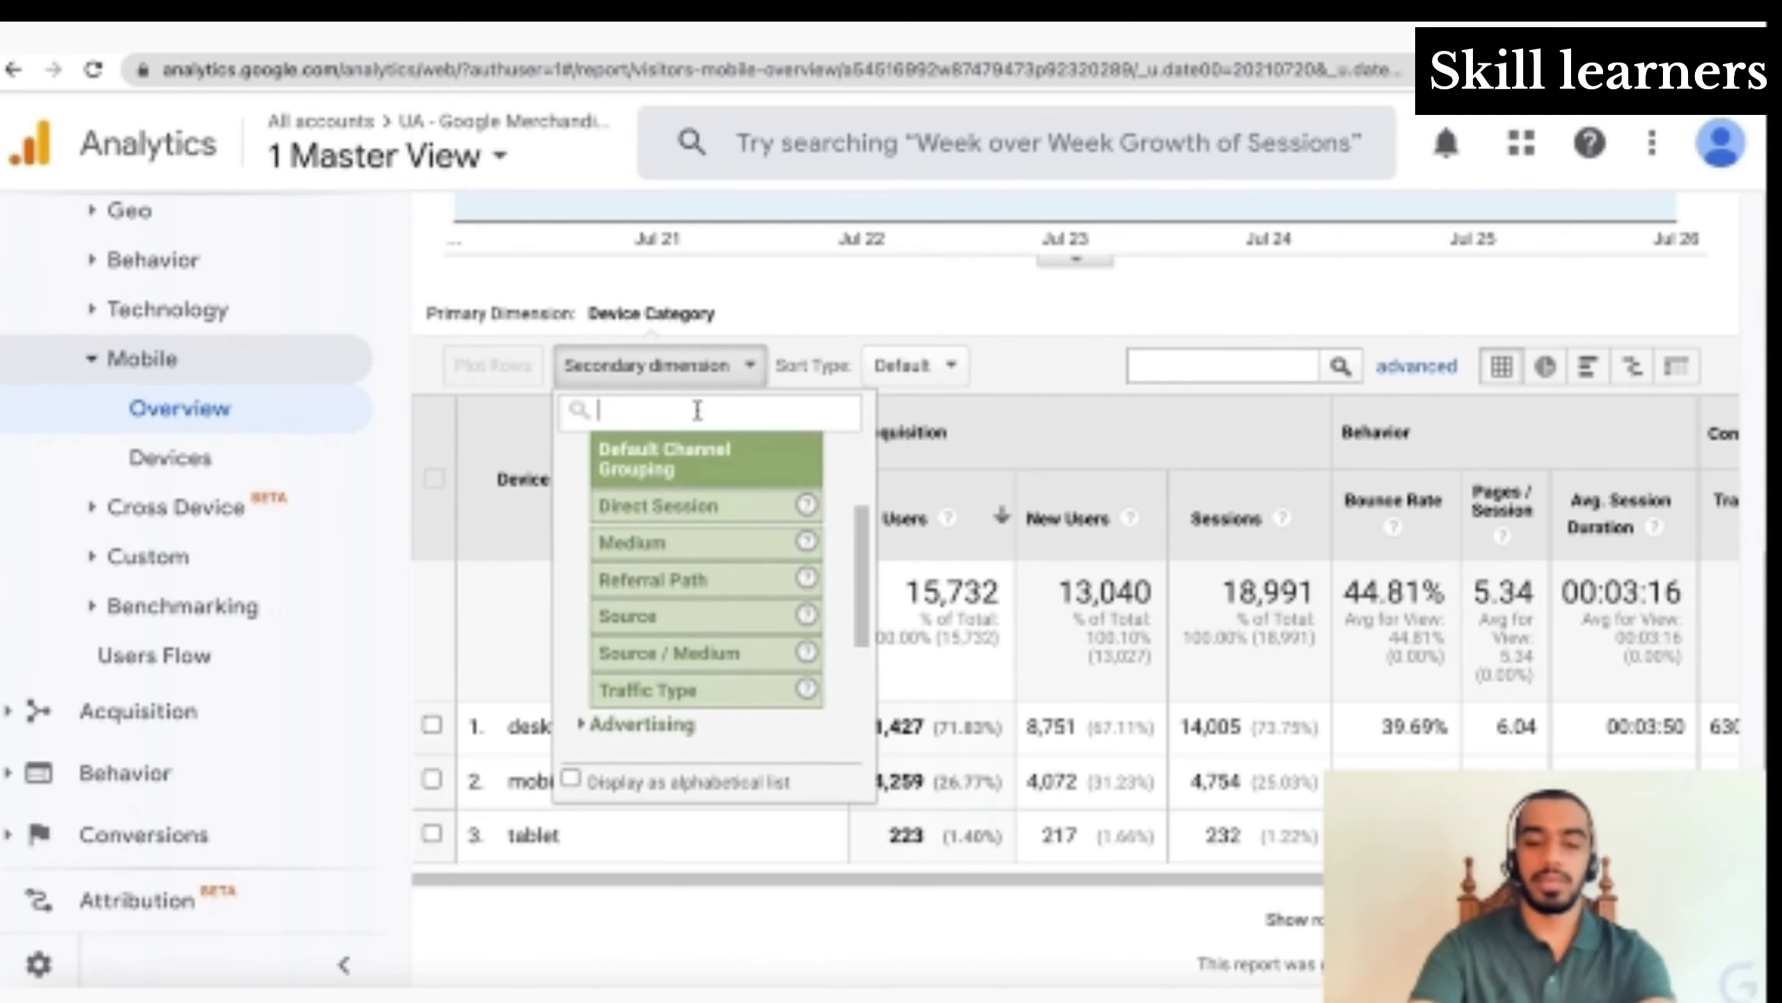
{"action": "type", "text": "cam"}
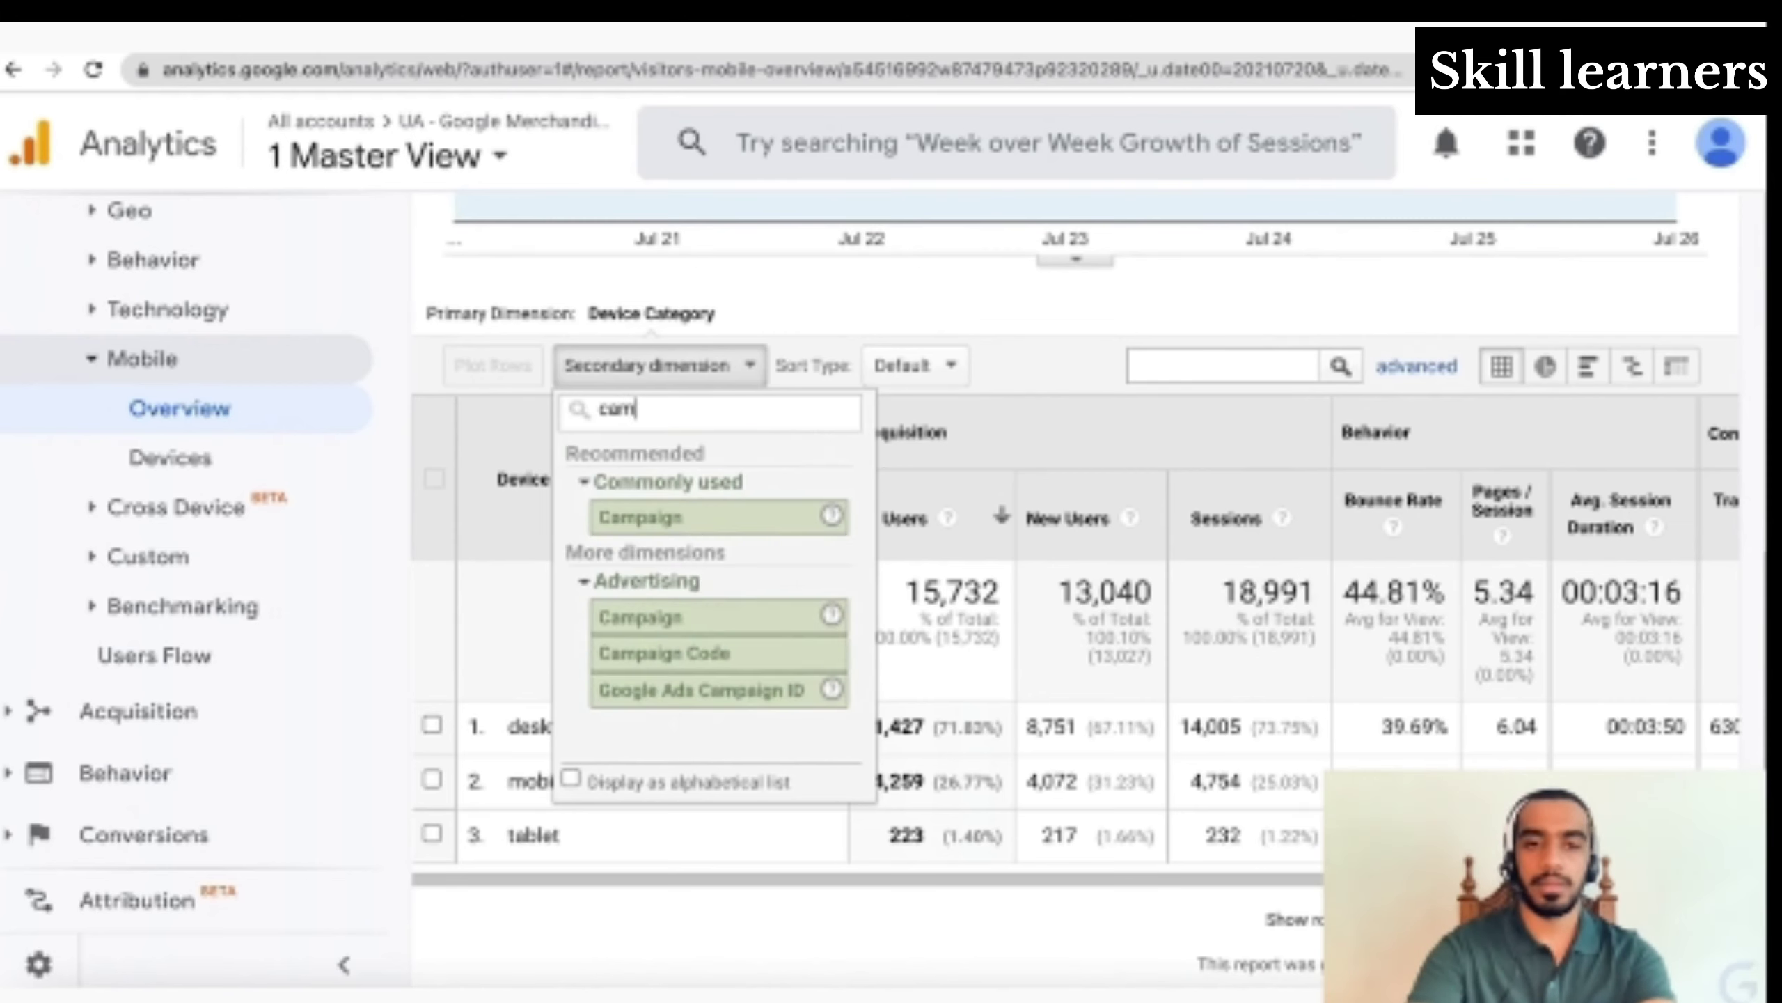
{"action": "left_click", "coordinate": [691, 523]}
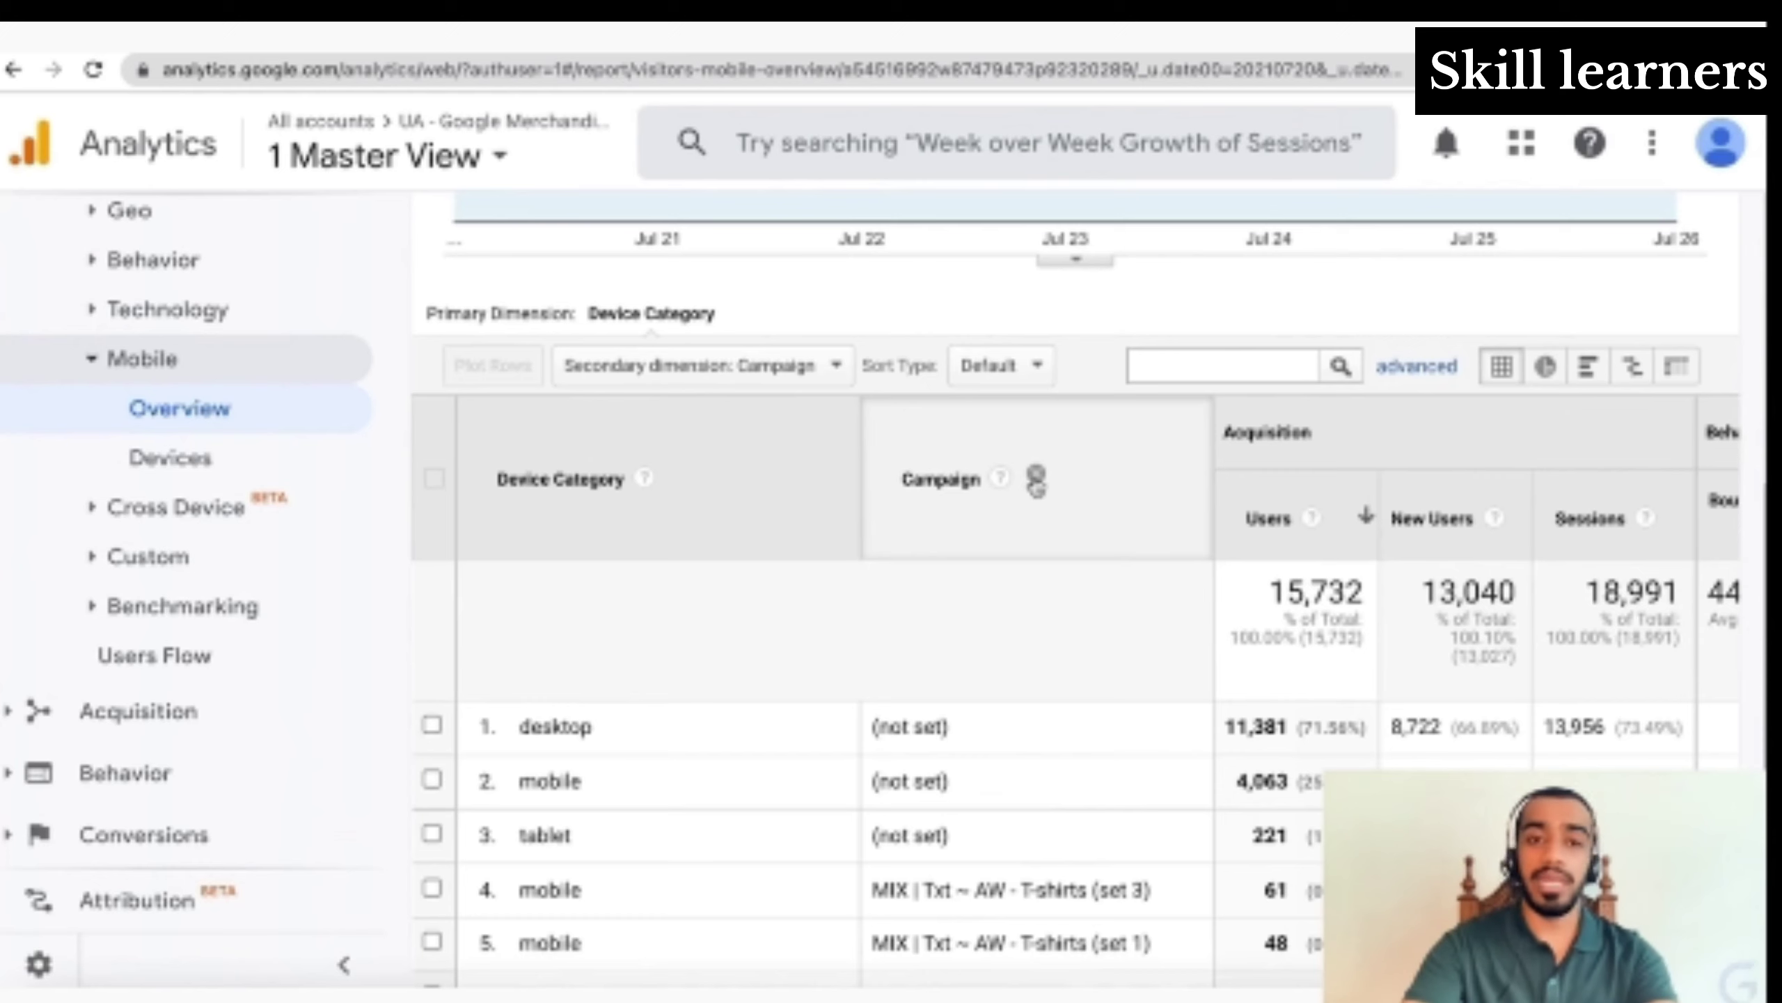
{"action": "left_click", "coordinate": [1036, 482]}
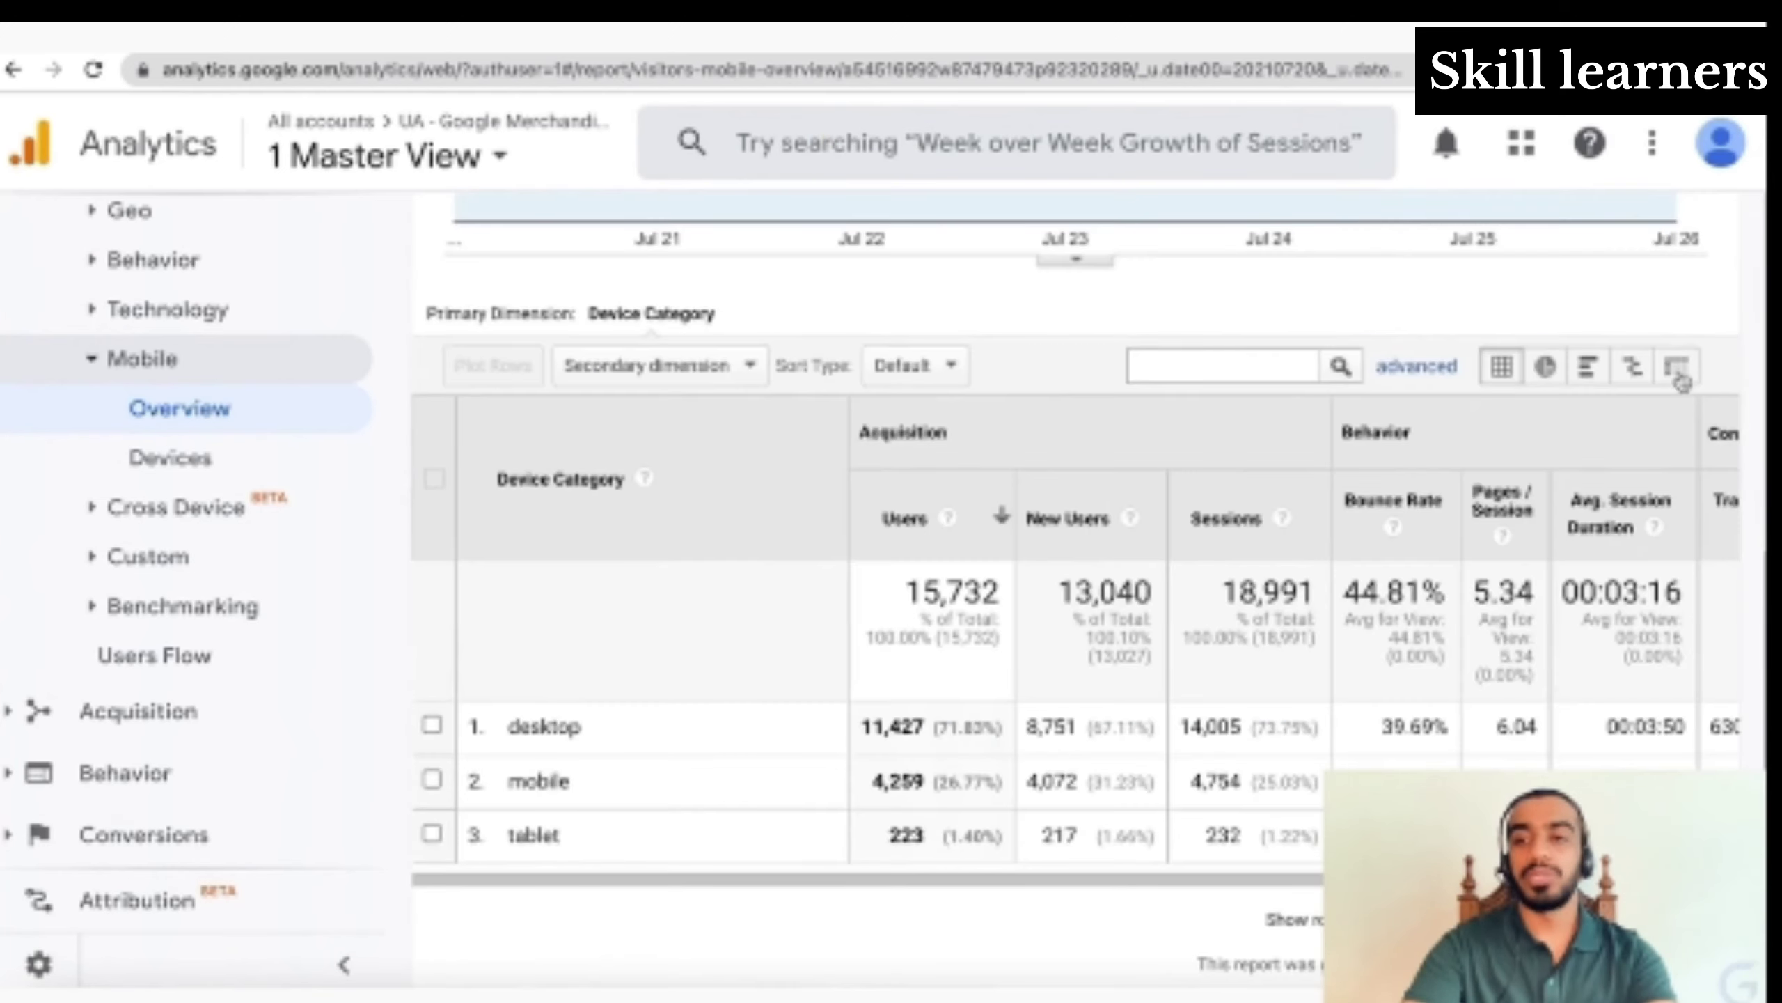
View the device categories as a percentage pie chart and return to the data table view
{"action": "left_click", "coordinate": [1546, 367]}
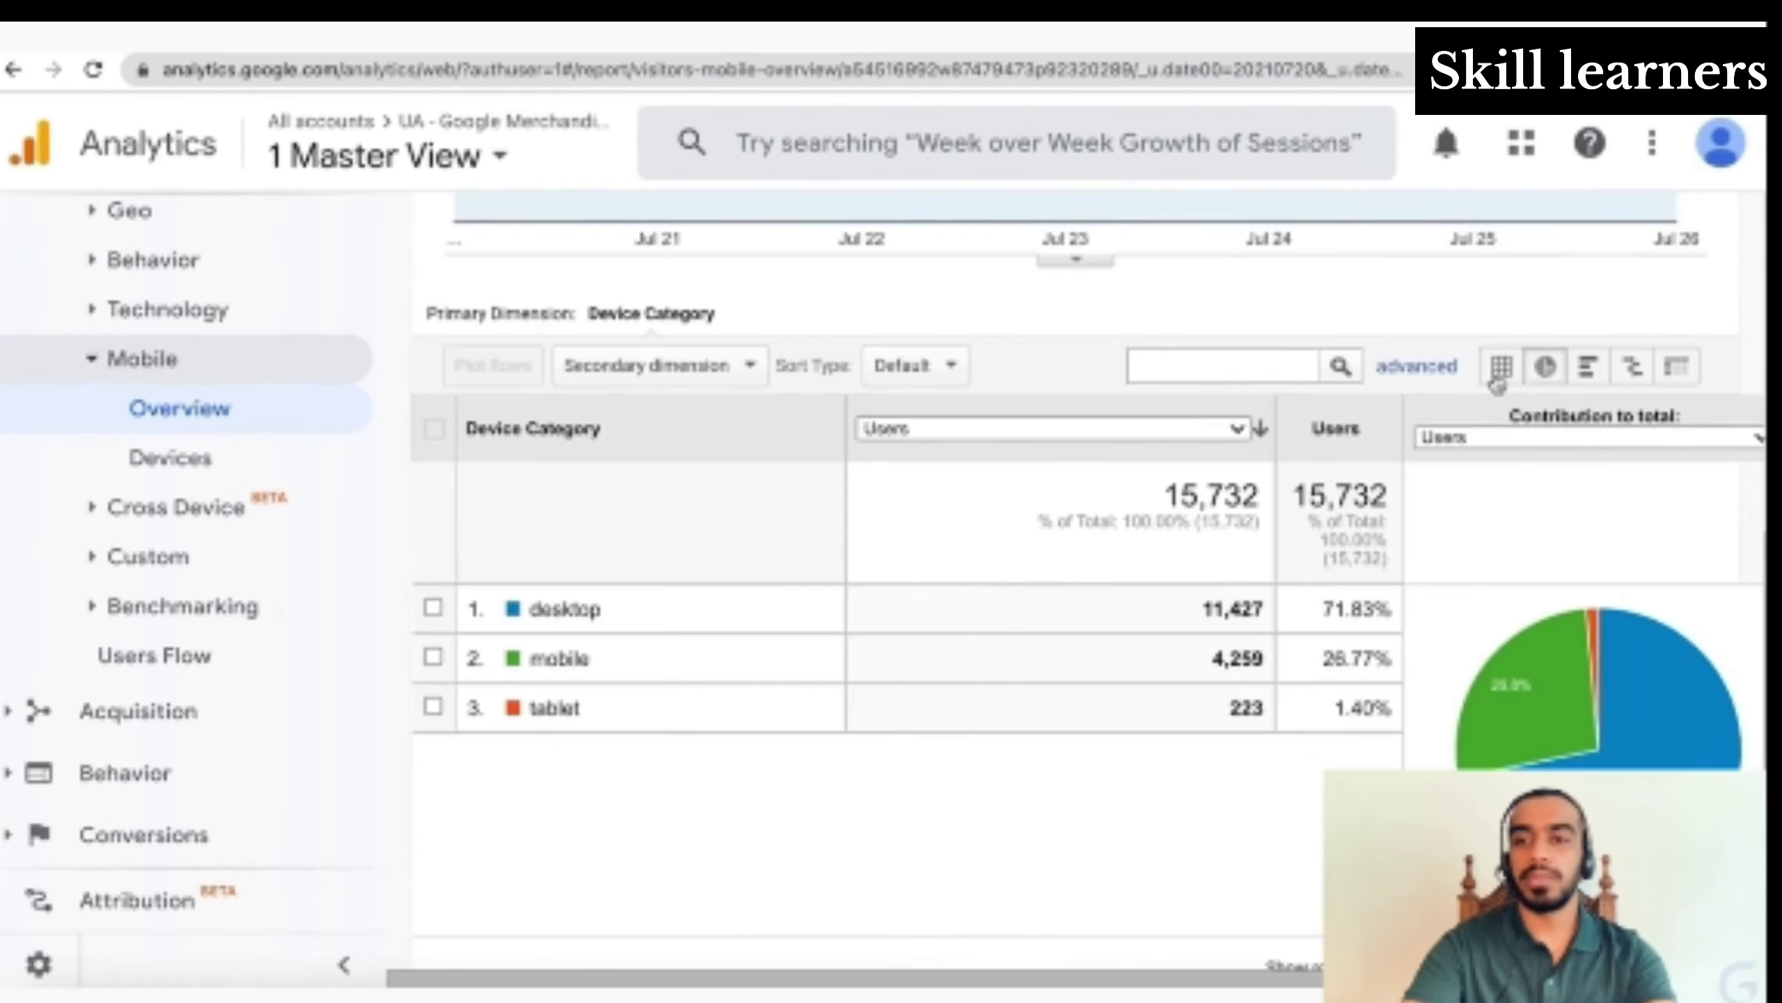
{"action": "left_click", "coordinate": [1501, 366]}
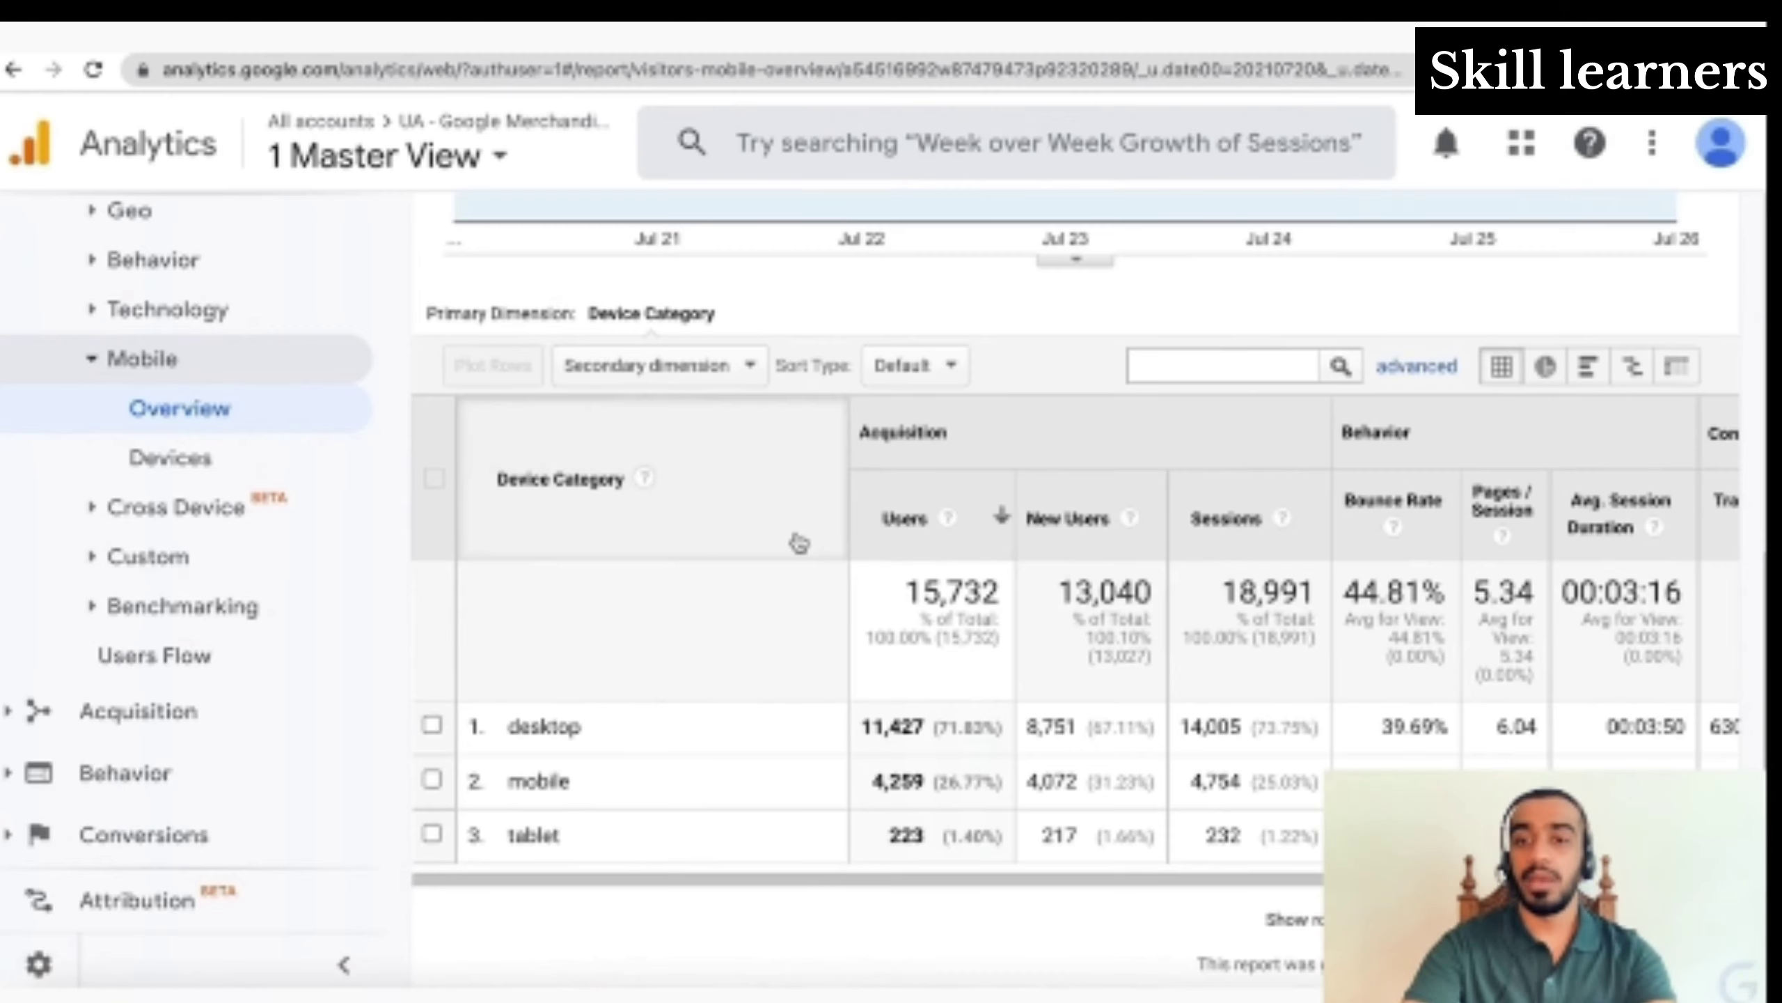
{"action": "scroll", "coordinate": [799, 540], "scroll_direction": "up", "scroll_amount": 6}
{"action": "scroll", "coordinate": [798, 540], "scroll_direction": "down", "scroll_amount": 4}
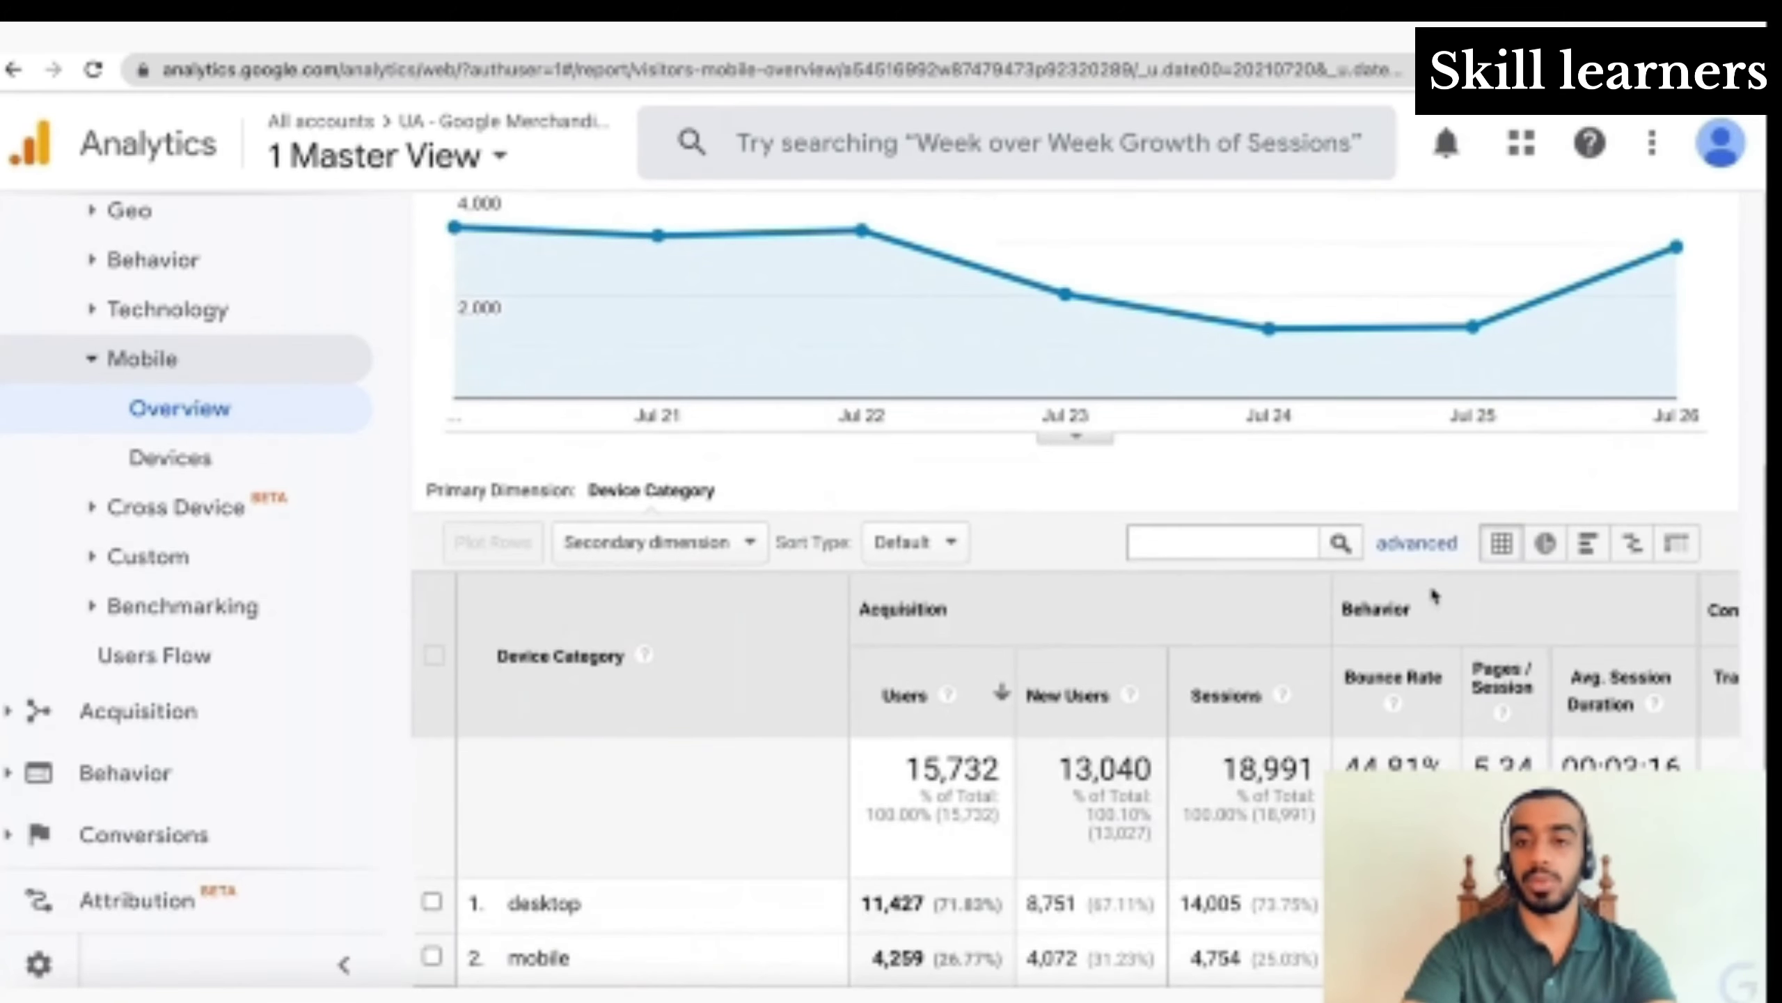
Inspect the dimension choices in the device table's advanced filter, cancel it, and open the Devices report under Mobile
{"action": "left_click", "coordinate": [1193, 549]}
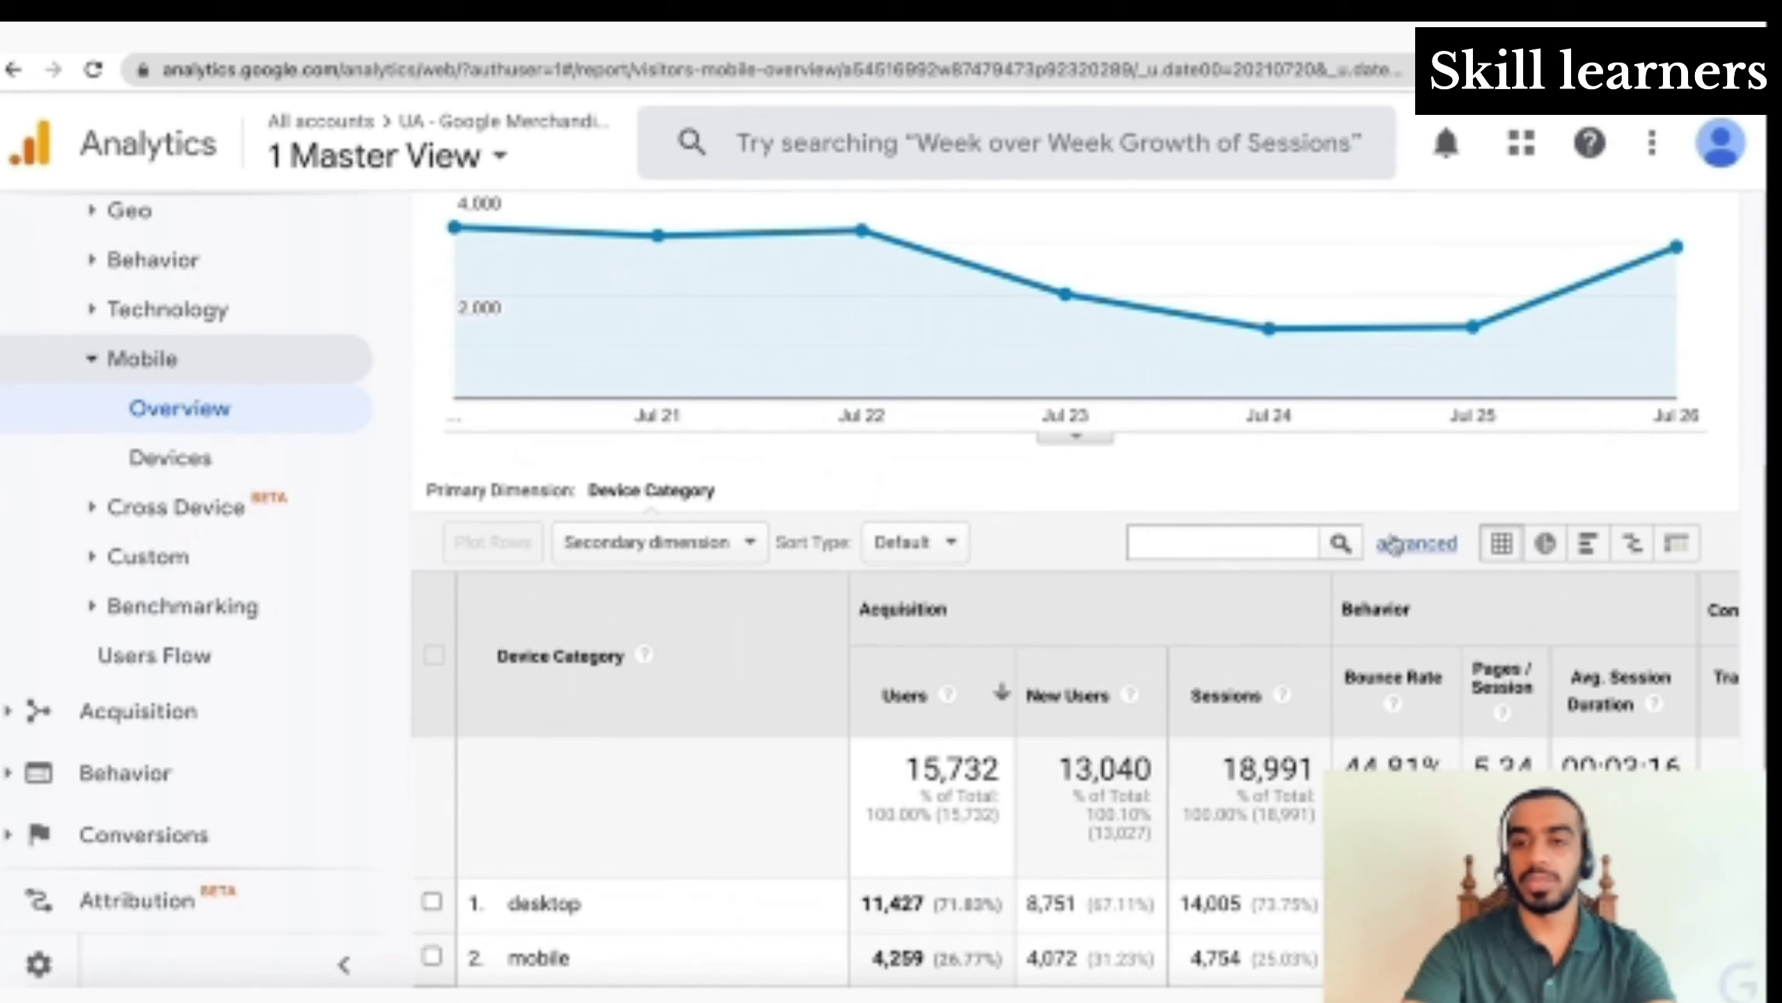
{"action": "left_click", "coordinate": [1416, 542]}
{"action": "scroll", "coordinate": [847, 722], "scroll_direction": "down", "scroll_amount": 1}
{"action": "scroll", "coordinate": [845, 721], "scroll_direction": "down", "scroll_amount": 2}
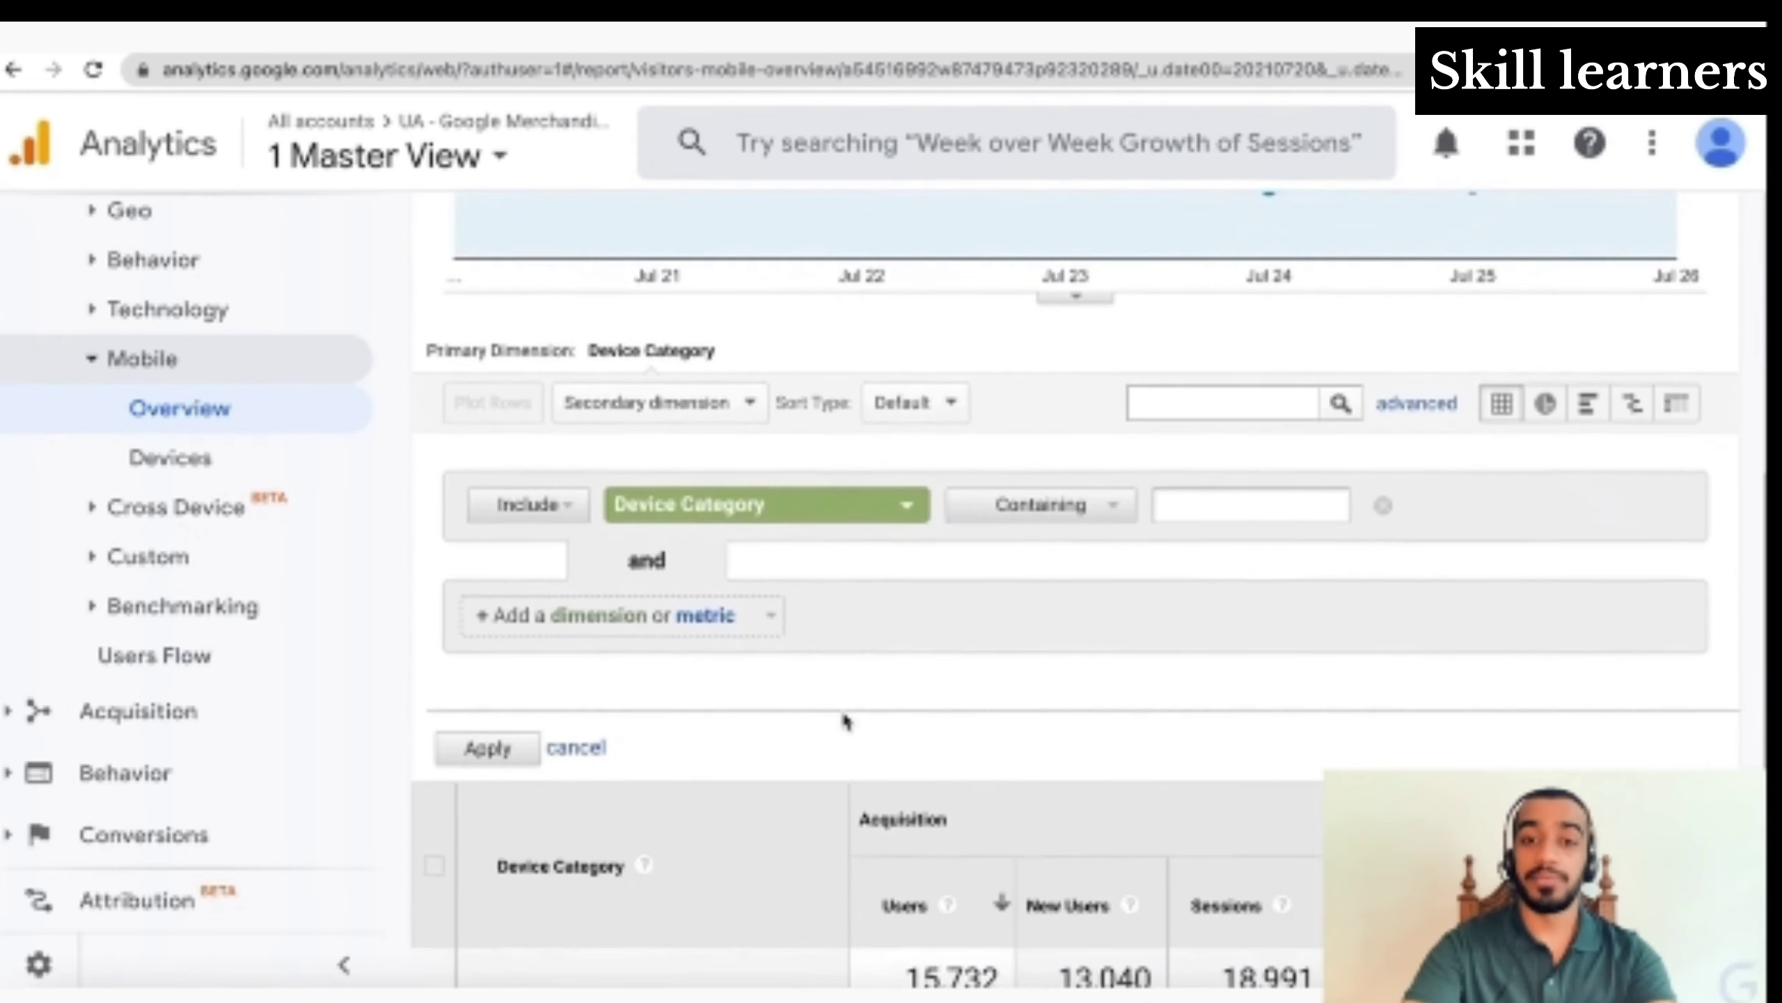
{"action": "left_click", "coordinate": [790, 505]}
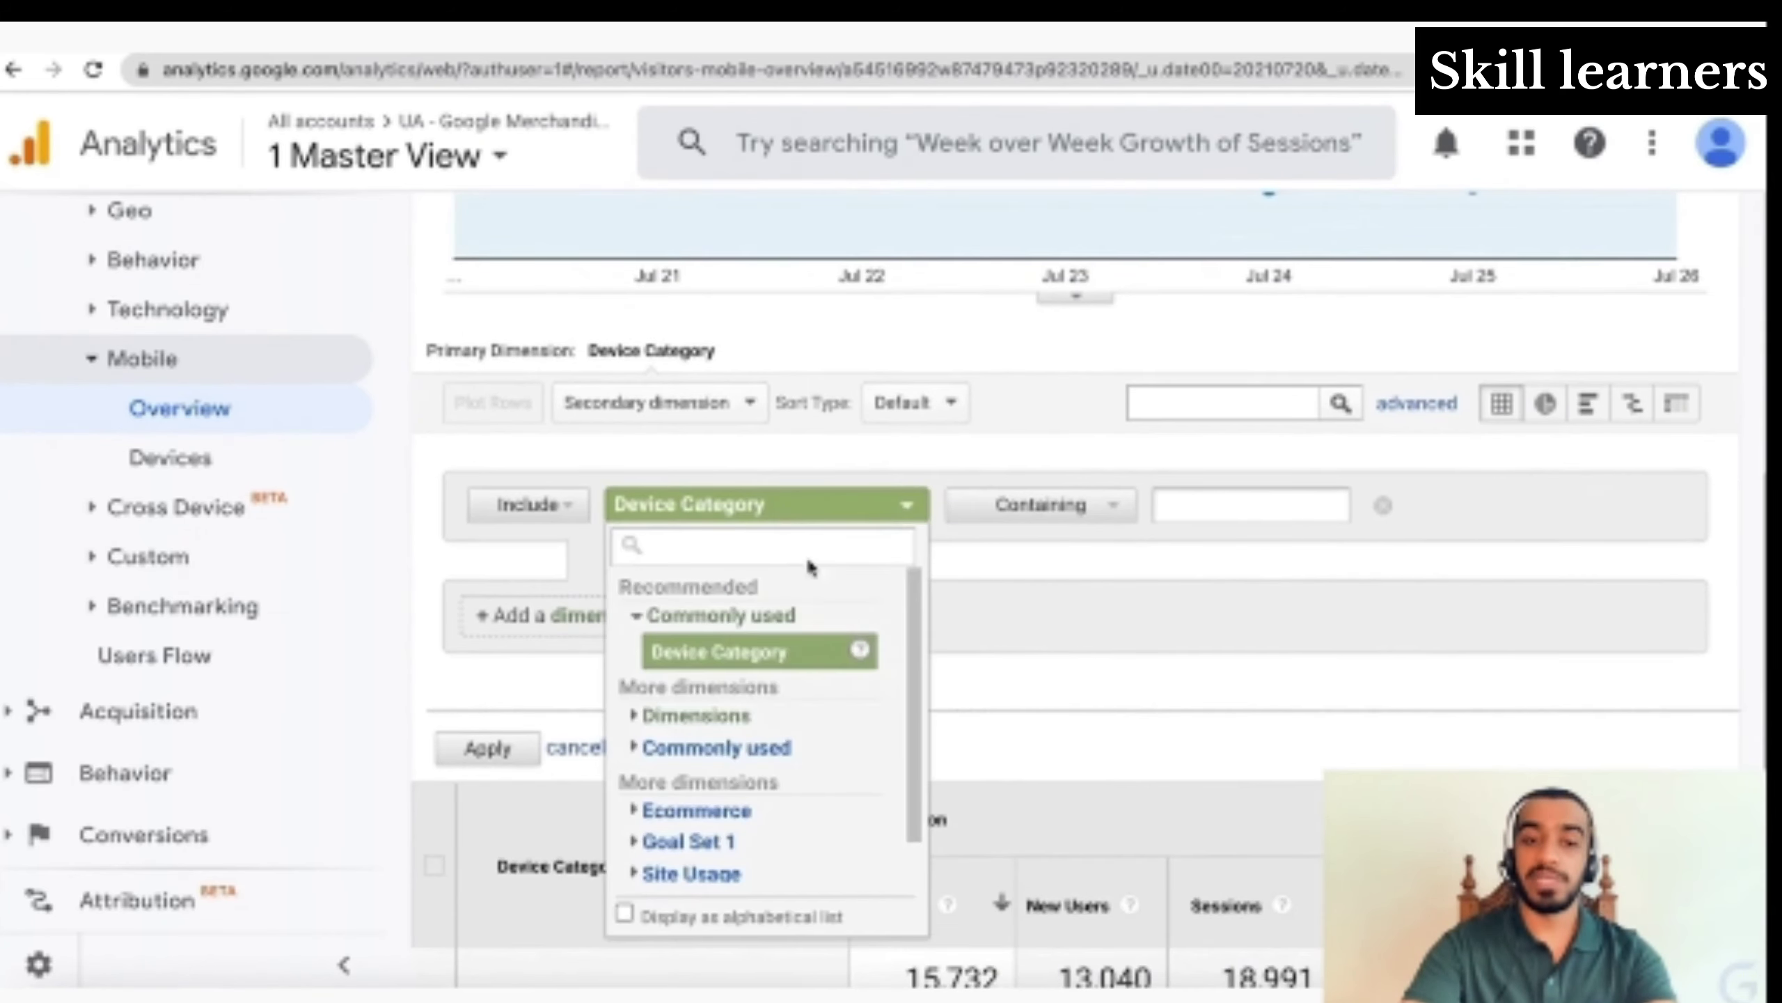
{"action": "left_click", "coordinate": [1057, 731]}
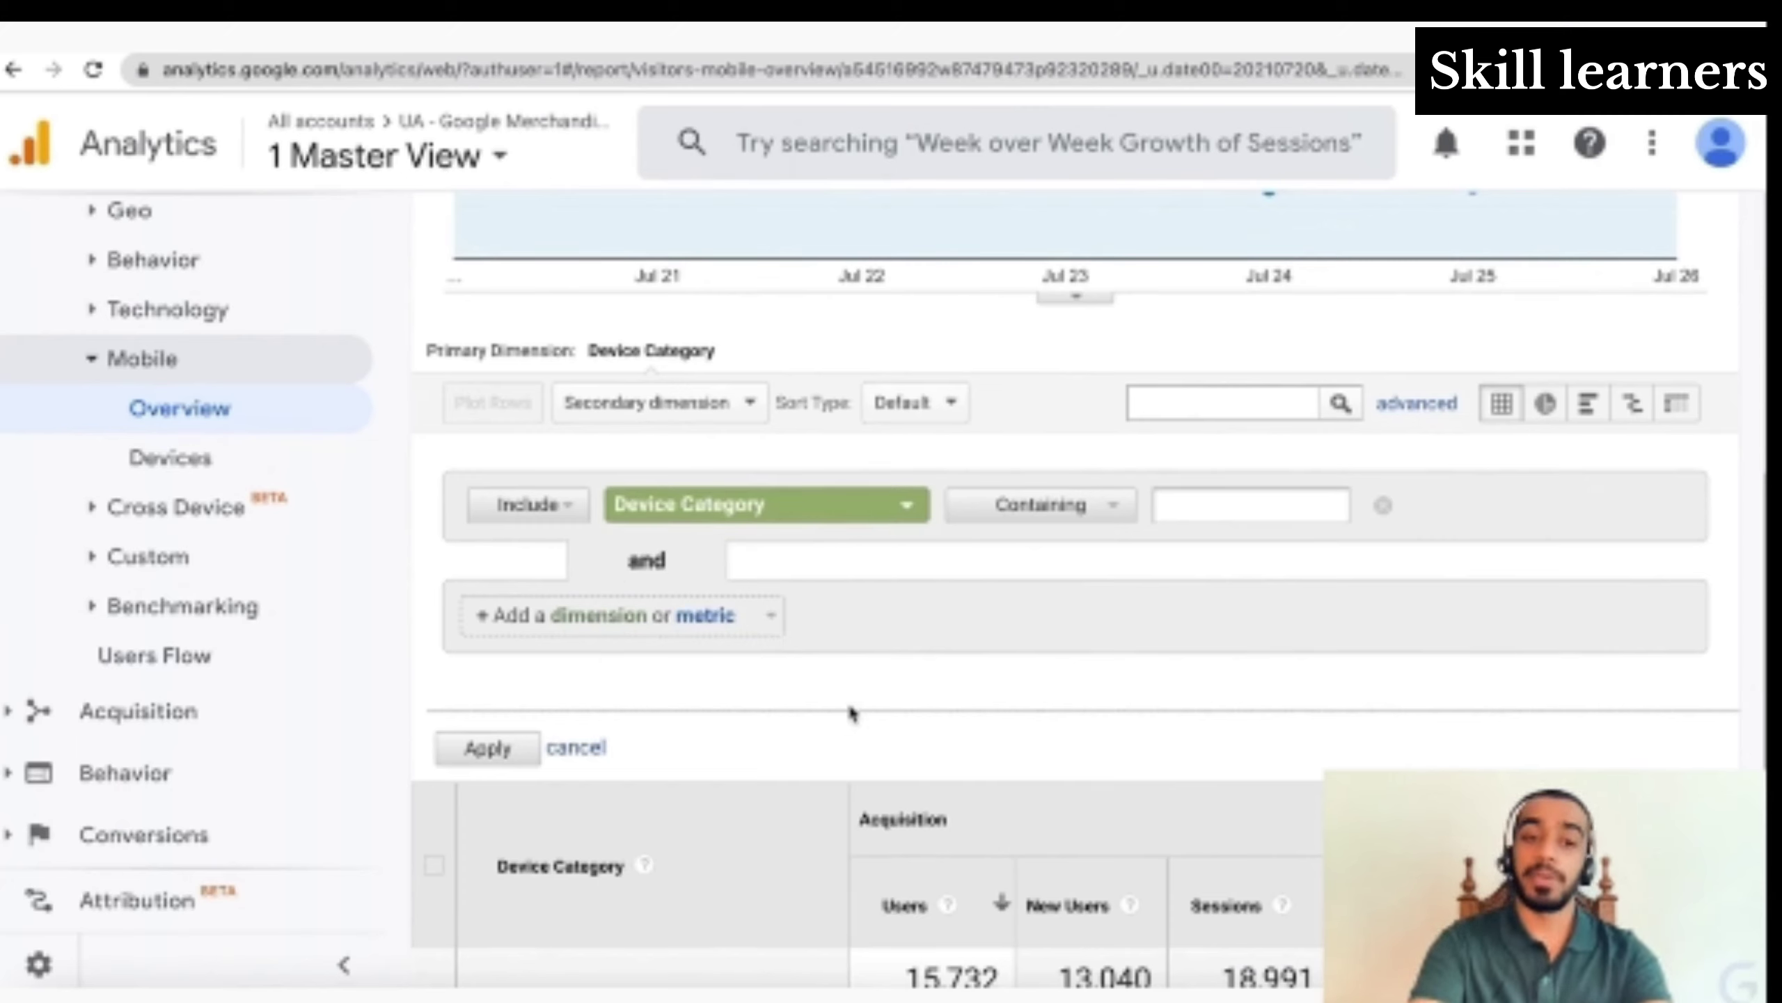
{"action": "left_click", "coordinate": [573, 748]}
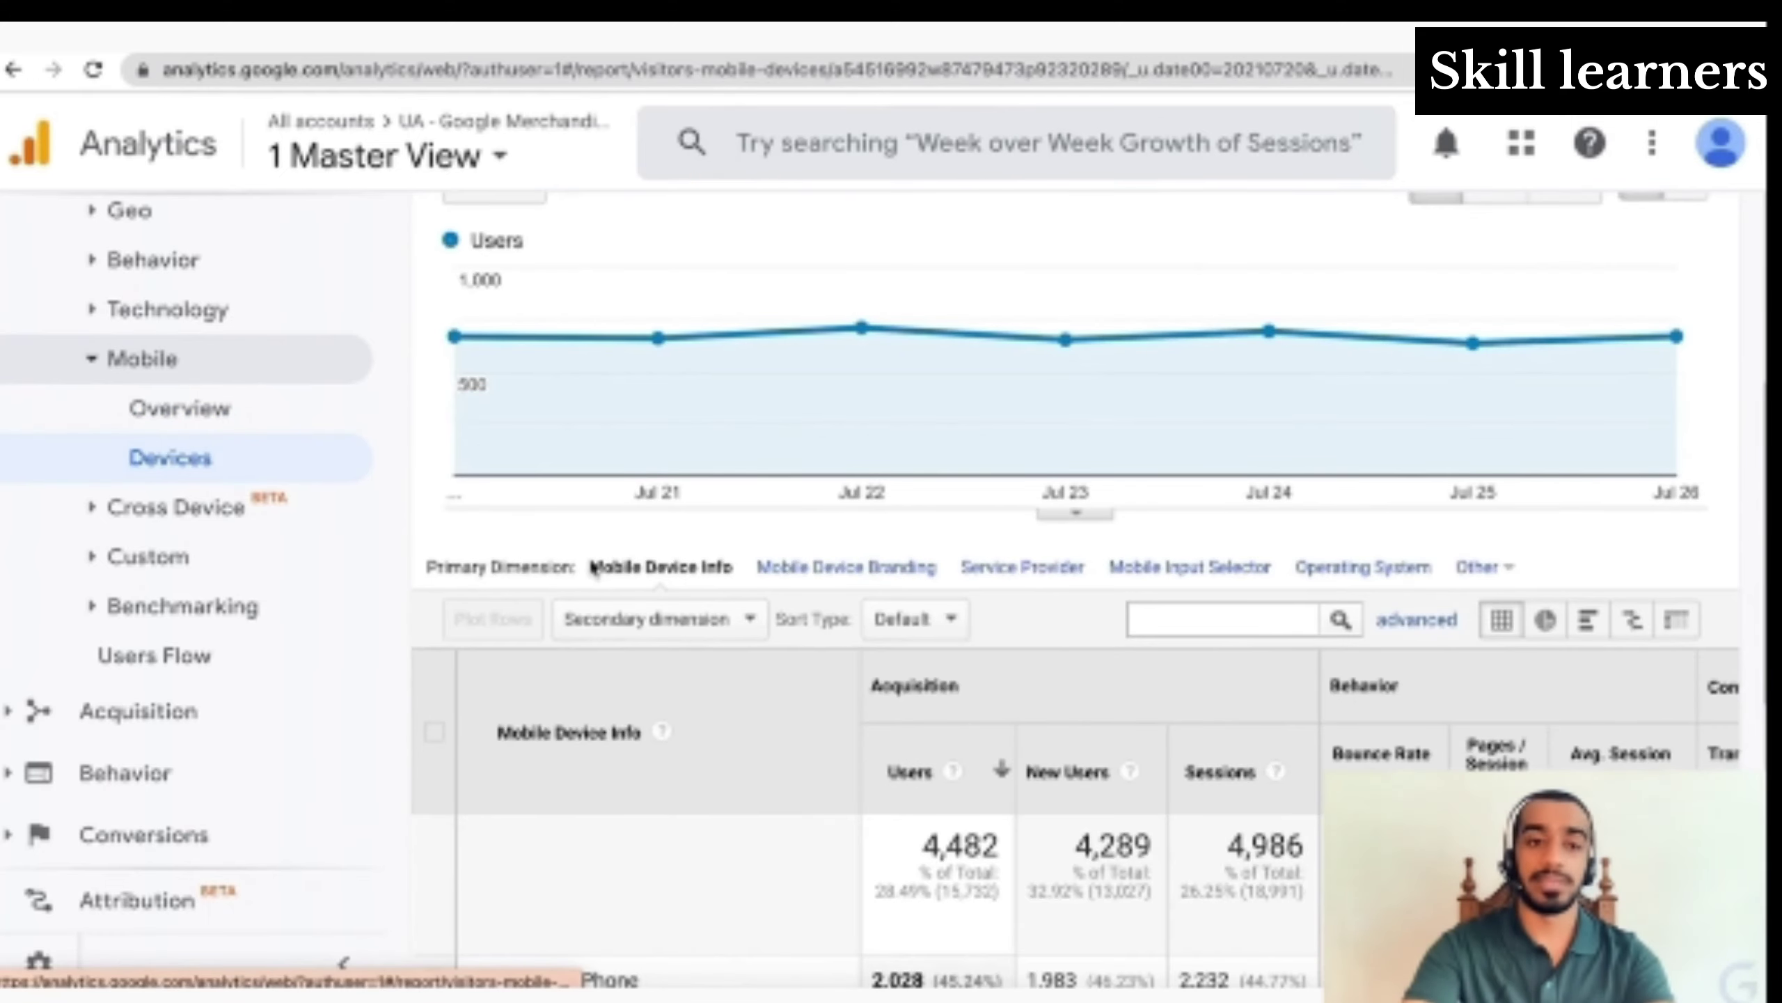
Compare users, bounce rate, pages per session, session duration and transactions across the mobile devices in the Devices report
{"action": "scroll", "coordinate": [796, 797], "scroll_direction": "down", "scroll_amount": 5}
{"action": "scroll", "coordinate": [800, 801], "scroll_direction": "down", "scroll_amount": 2}
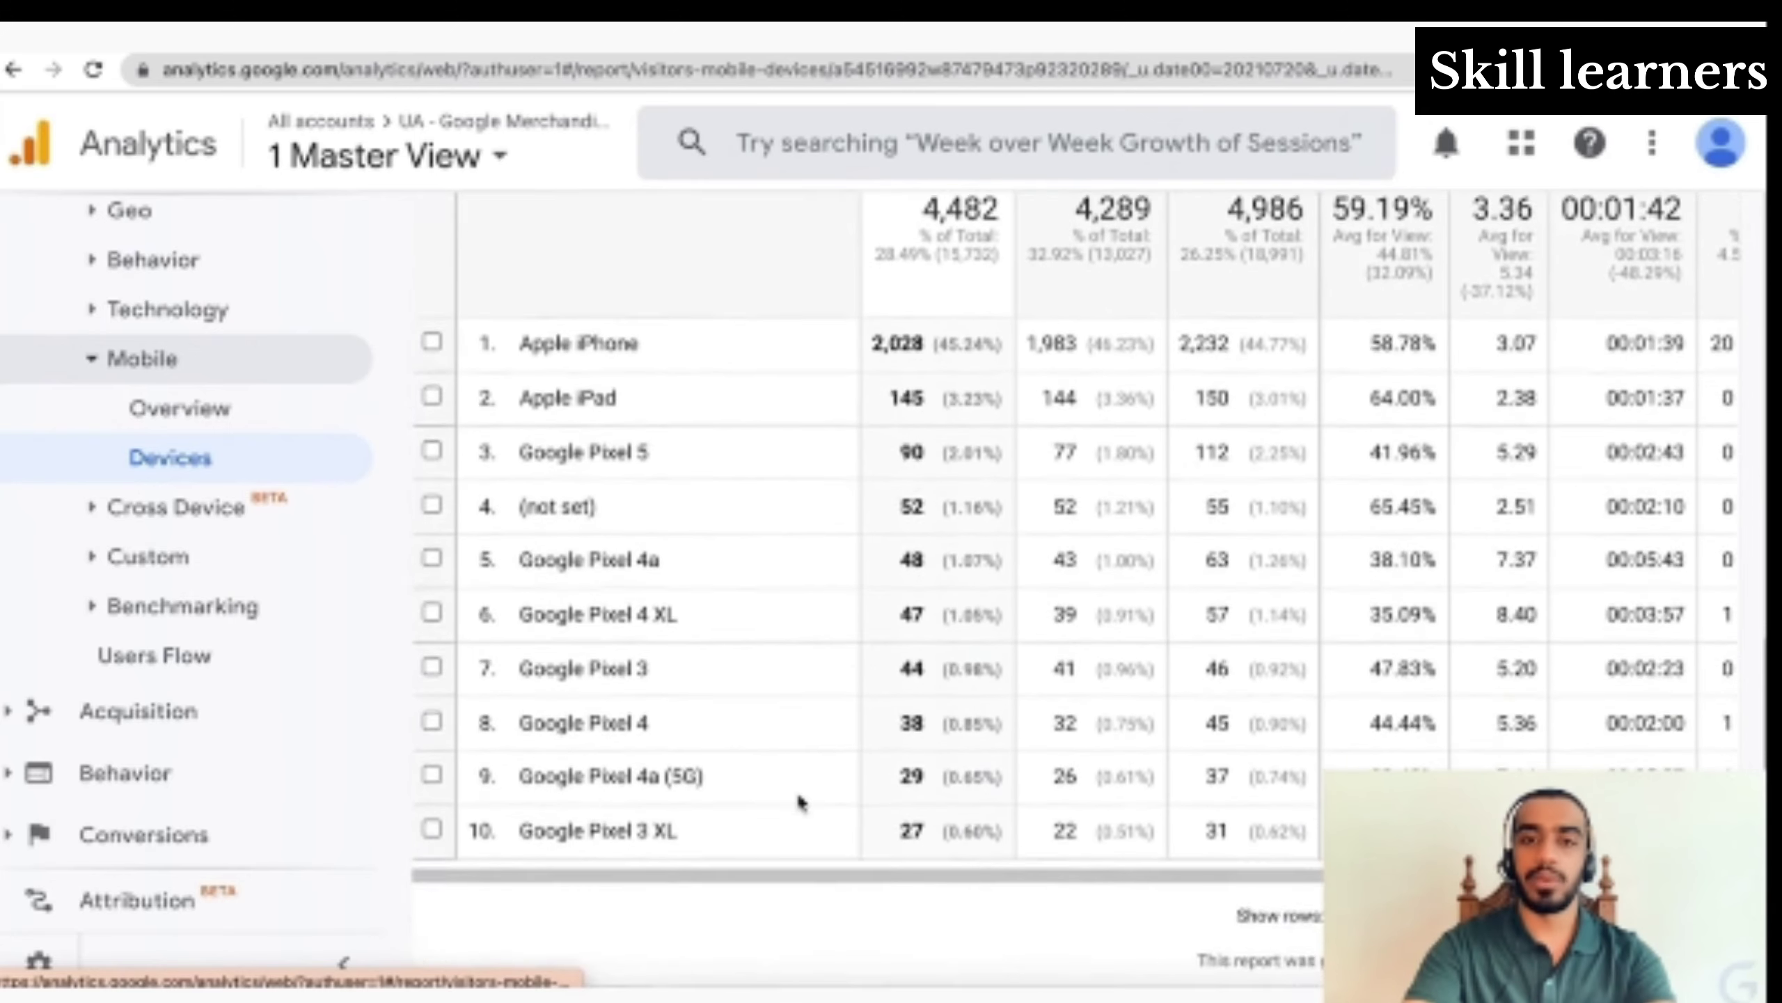
{"action": "scroll", "coordinate": [800, 801], "scroll_direction": "up", "scroll_amount": 3}
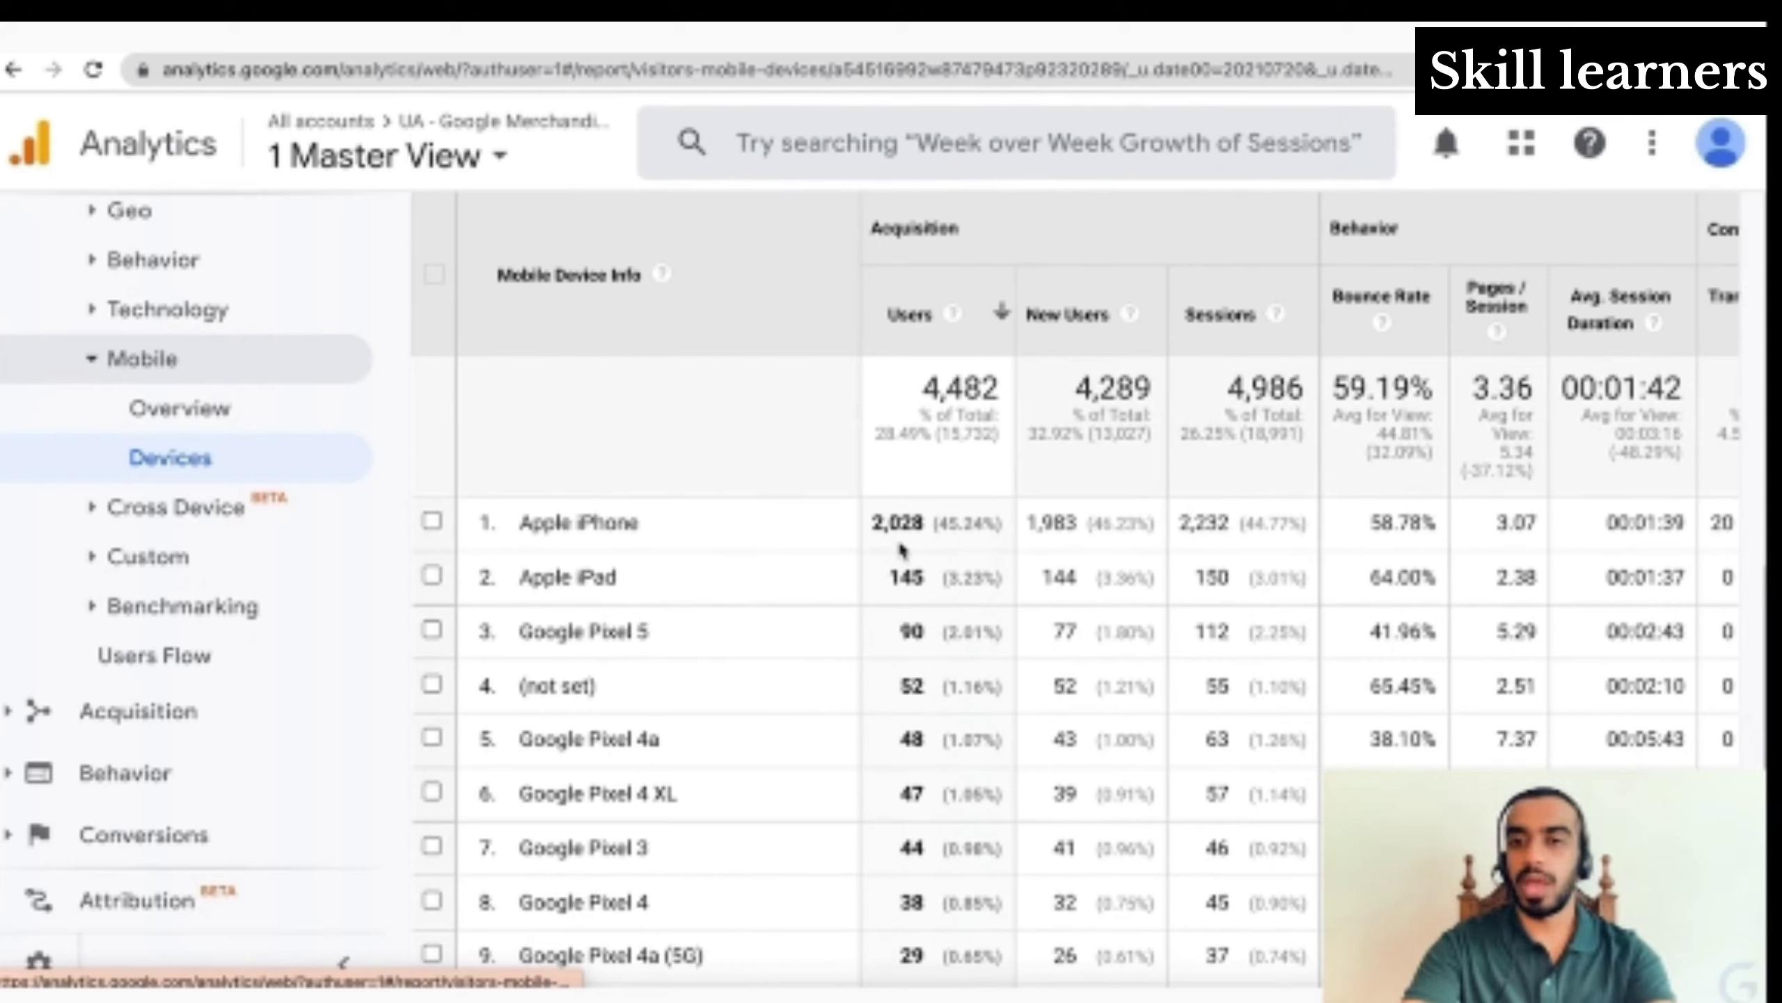
{"action": "scroll", "coordinate": [1075, 723], "scroll_direction": "right", "scroll_amount": 3}
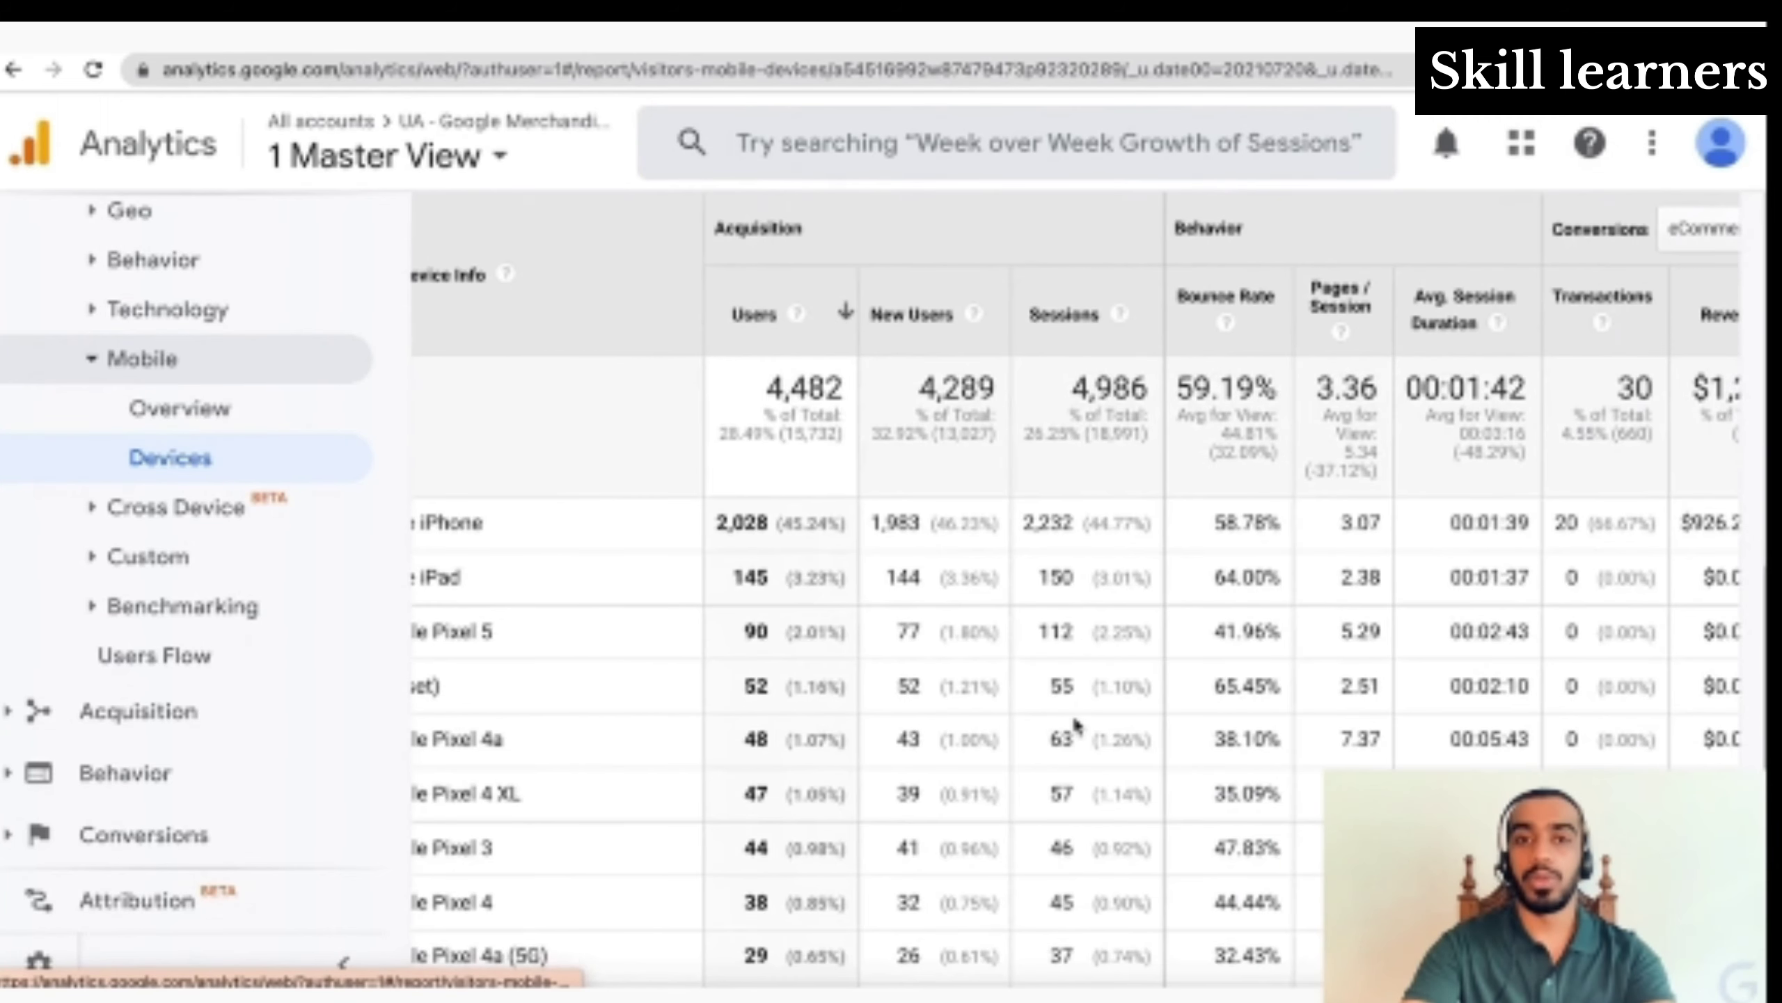
{"action": "scroll", "coordinate": [1075, 723], "scroll_direction": "left", "scroll_amount": 3}
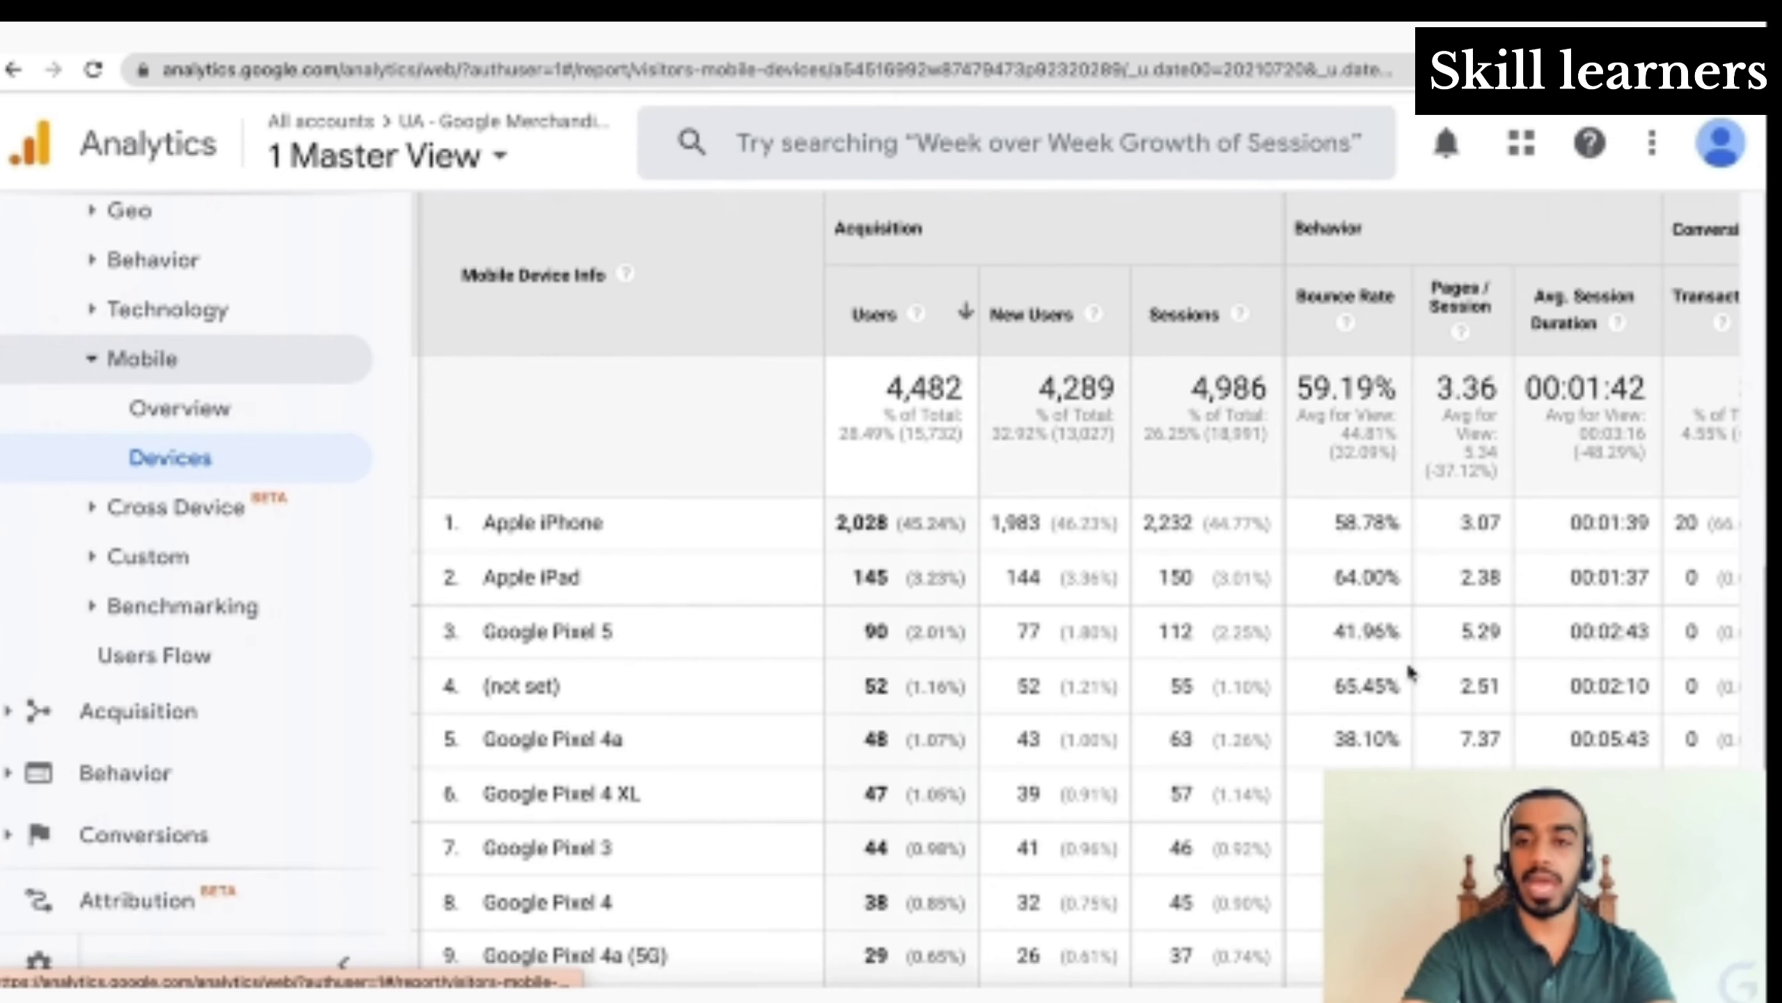
{"action": "scroll", "coordinate": [1410, 671], "scroll_direction": "right", "scroll_amount": 1}
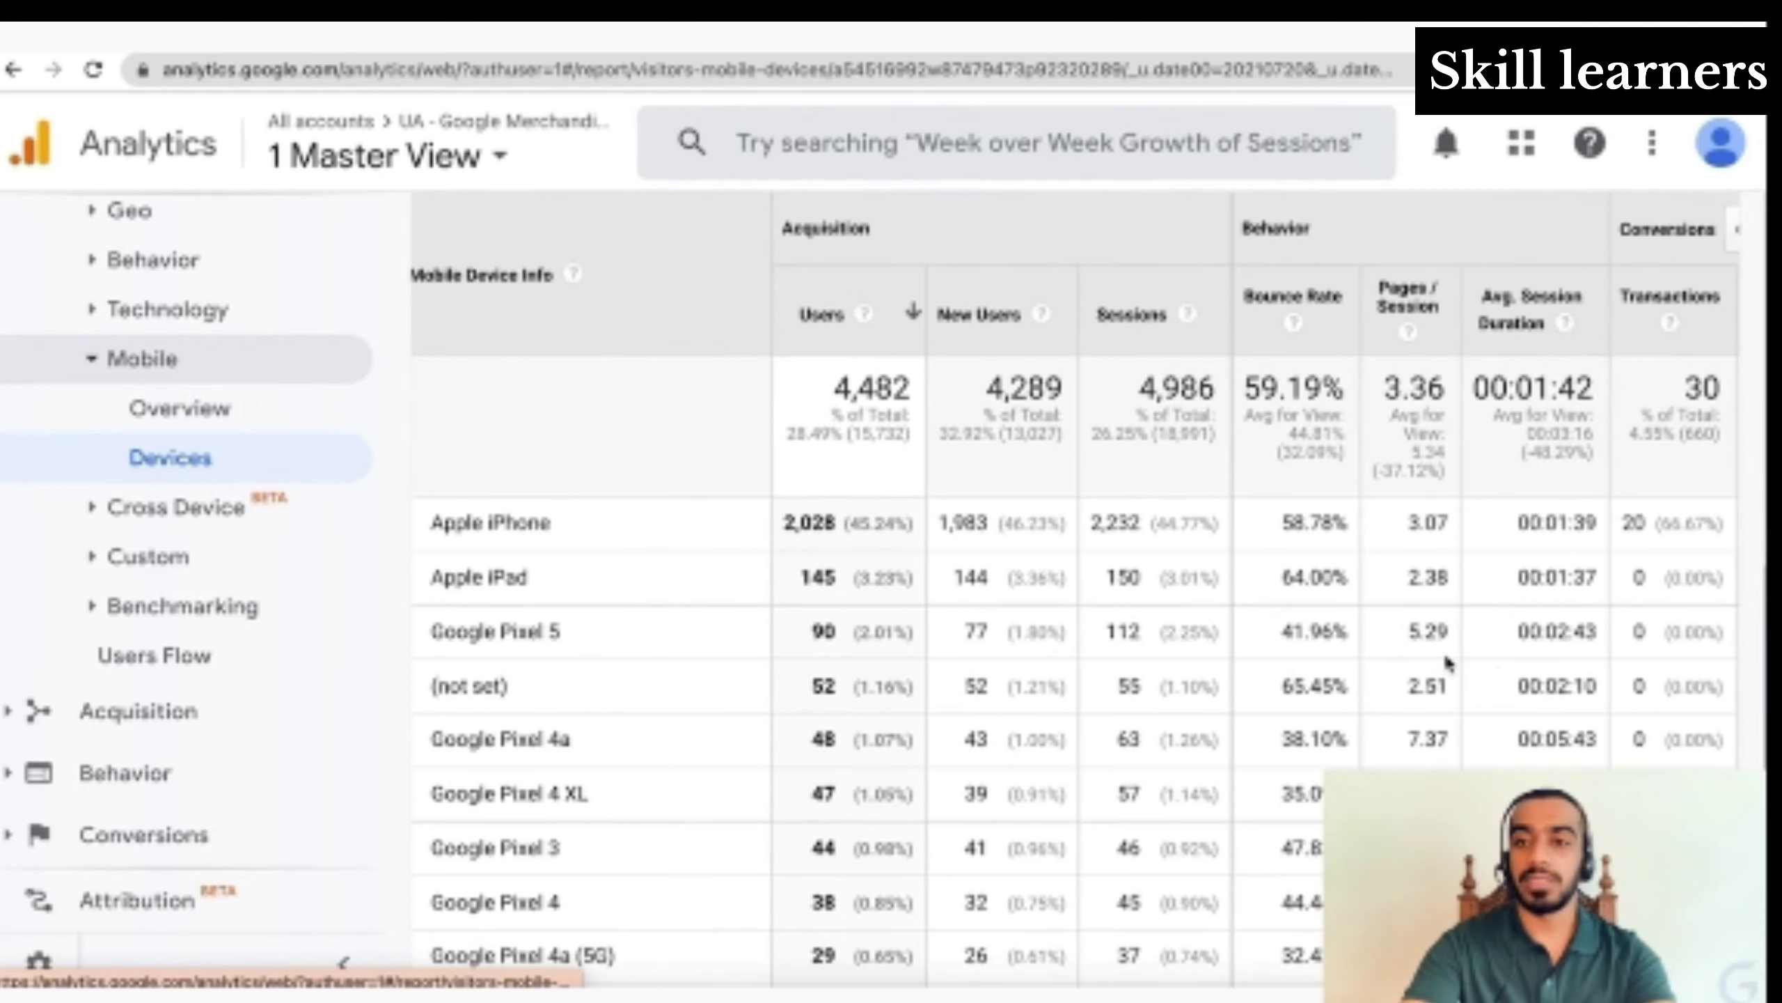
{"action": "scroll", "coordinate": [1563, 663], "scroll_direction": "left", "scroll_amount": 1}
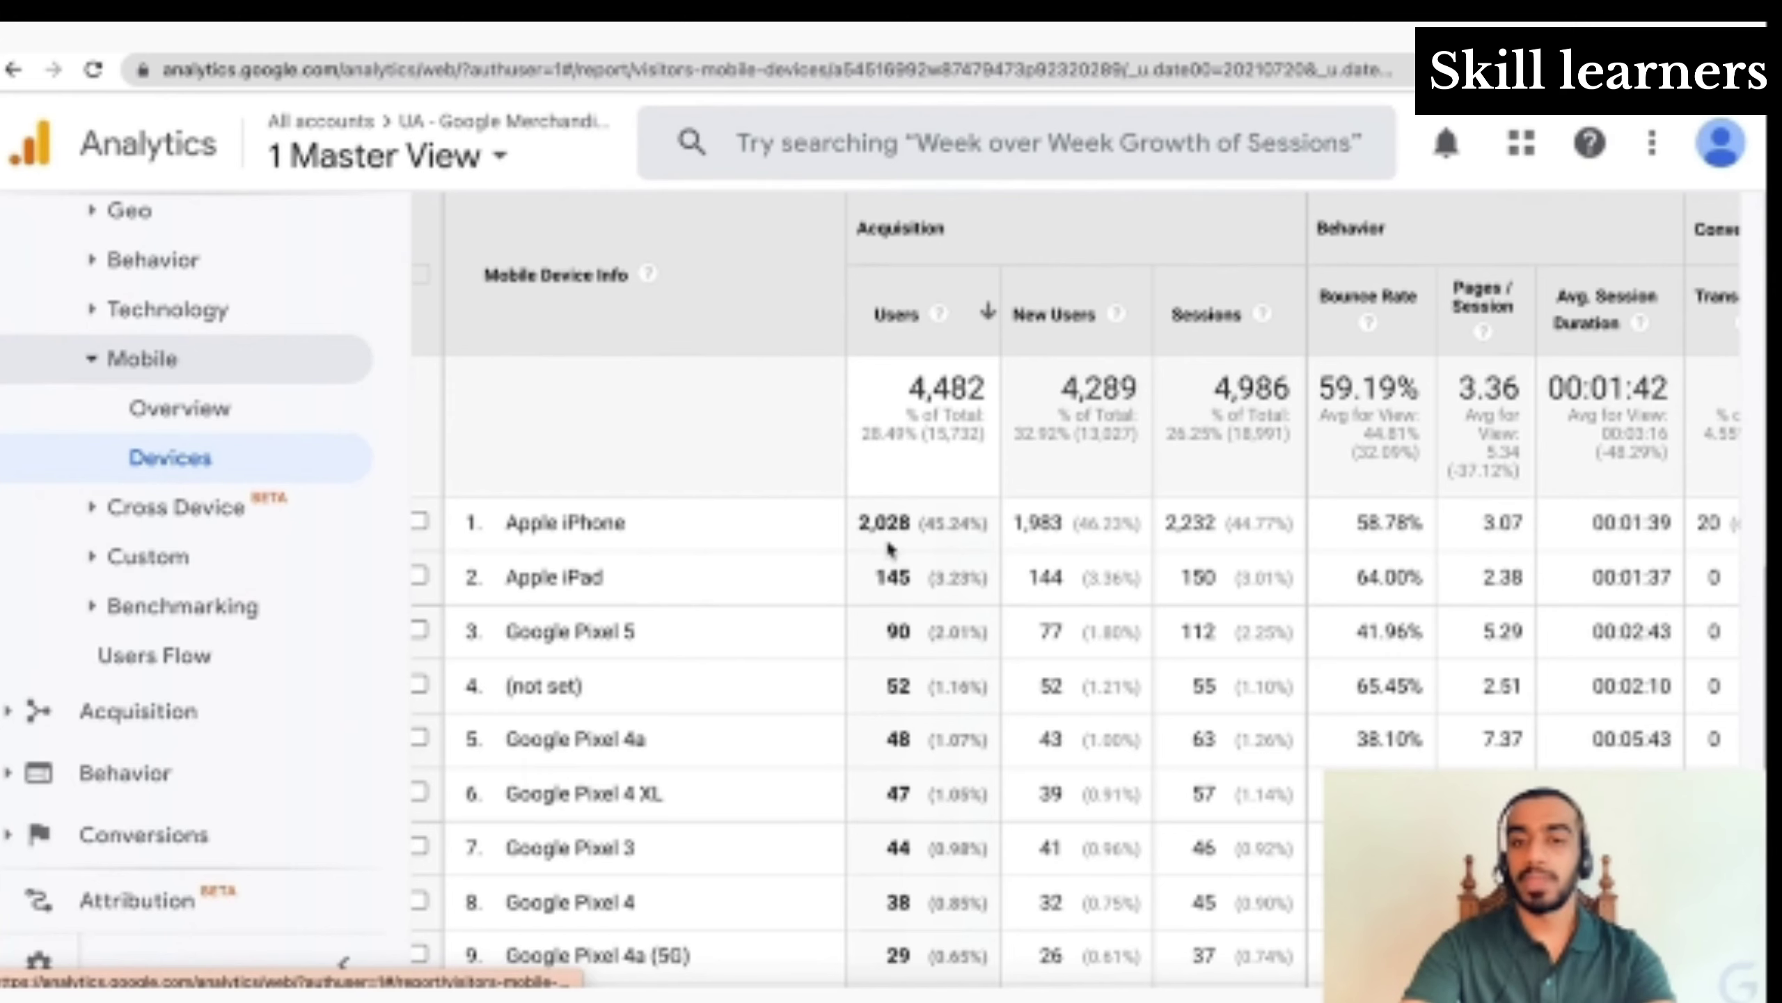
{"action": "scroll", "coordinate": [887, 548], "scroll_direction": "down", "scroll_amount": 1}
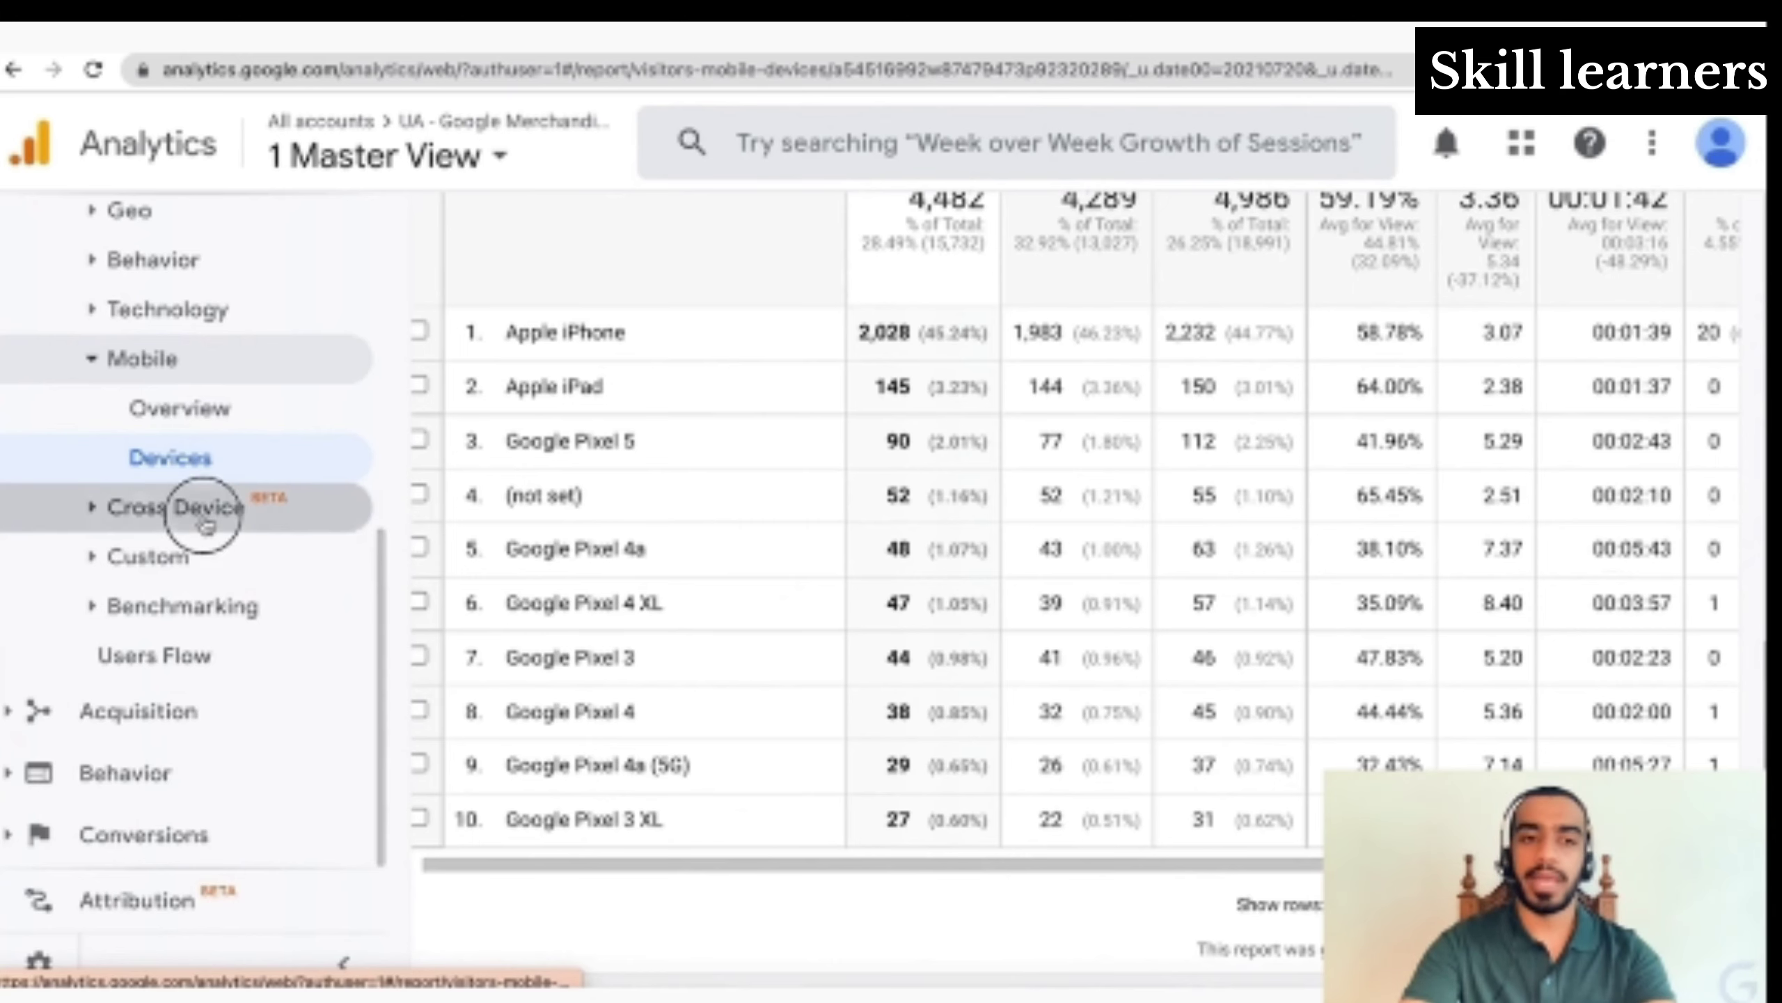
Expand the Cross Device group, try to open the Device Overlap report, and dismiss the permissions dialog
{"action": "left_click", "coordinate": [108, 508]}
{"action": "scroll", "coordinate": [210, 664], "scroll_direction": "down", "scroll_amount": 2}
{"action": "scroll", "coordinate": [211, 660], "scroll_direction": "down", "scroll_amount": 1}
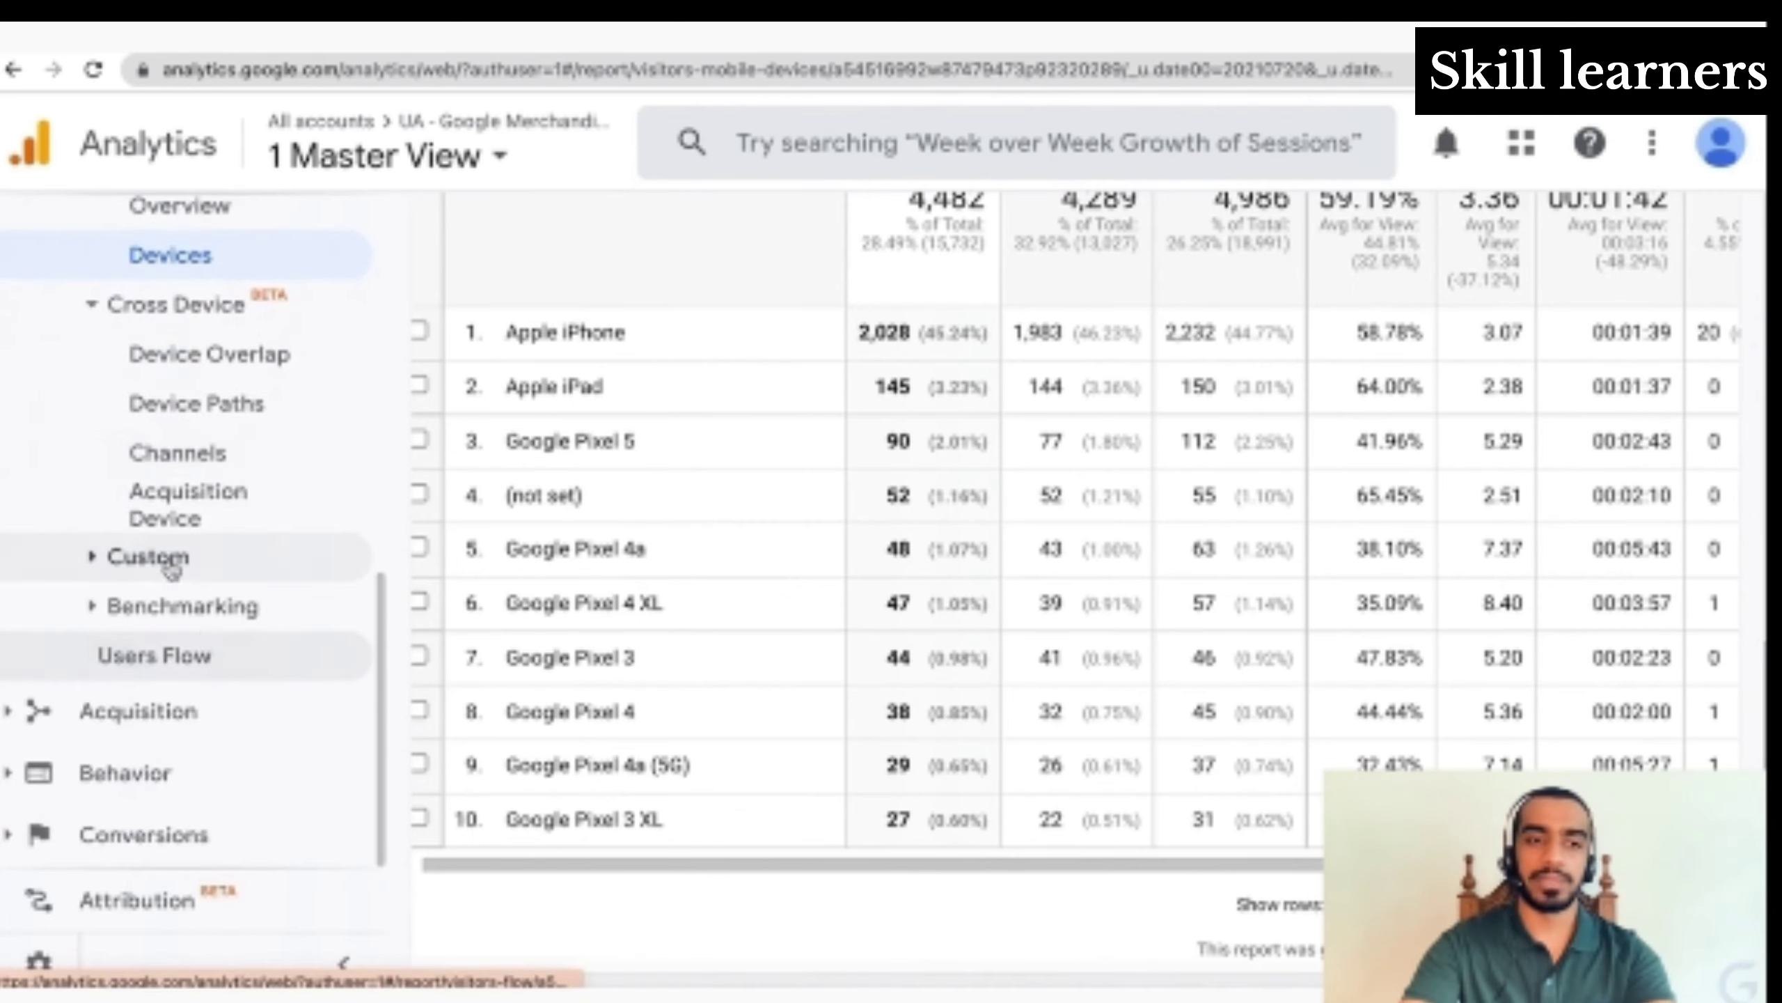
{"action": "left_click", "coordinate": [191, 353]}
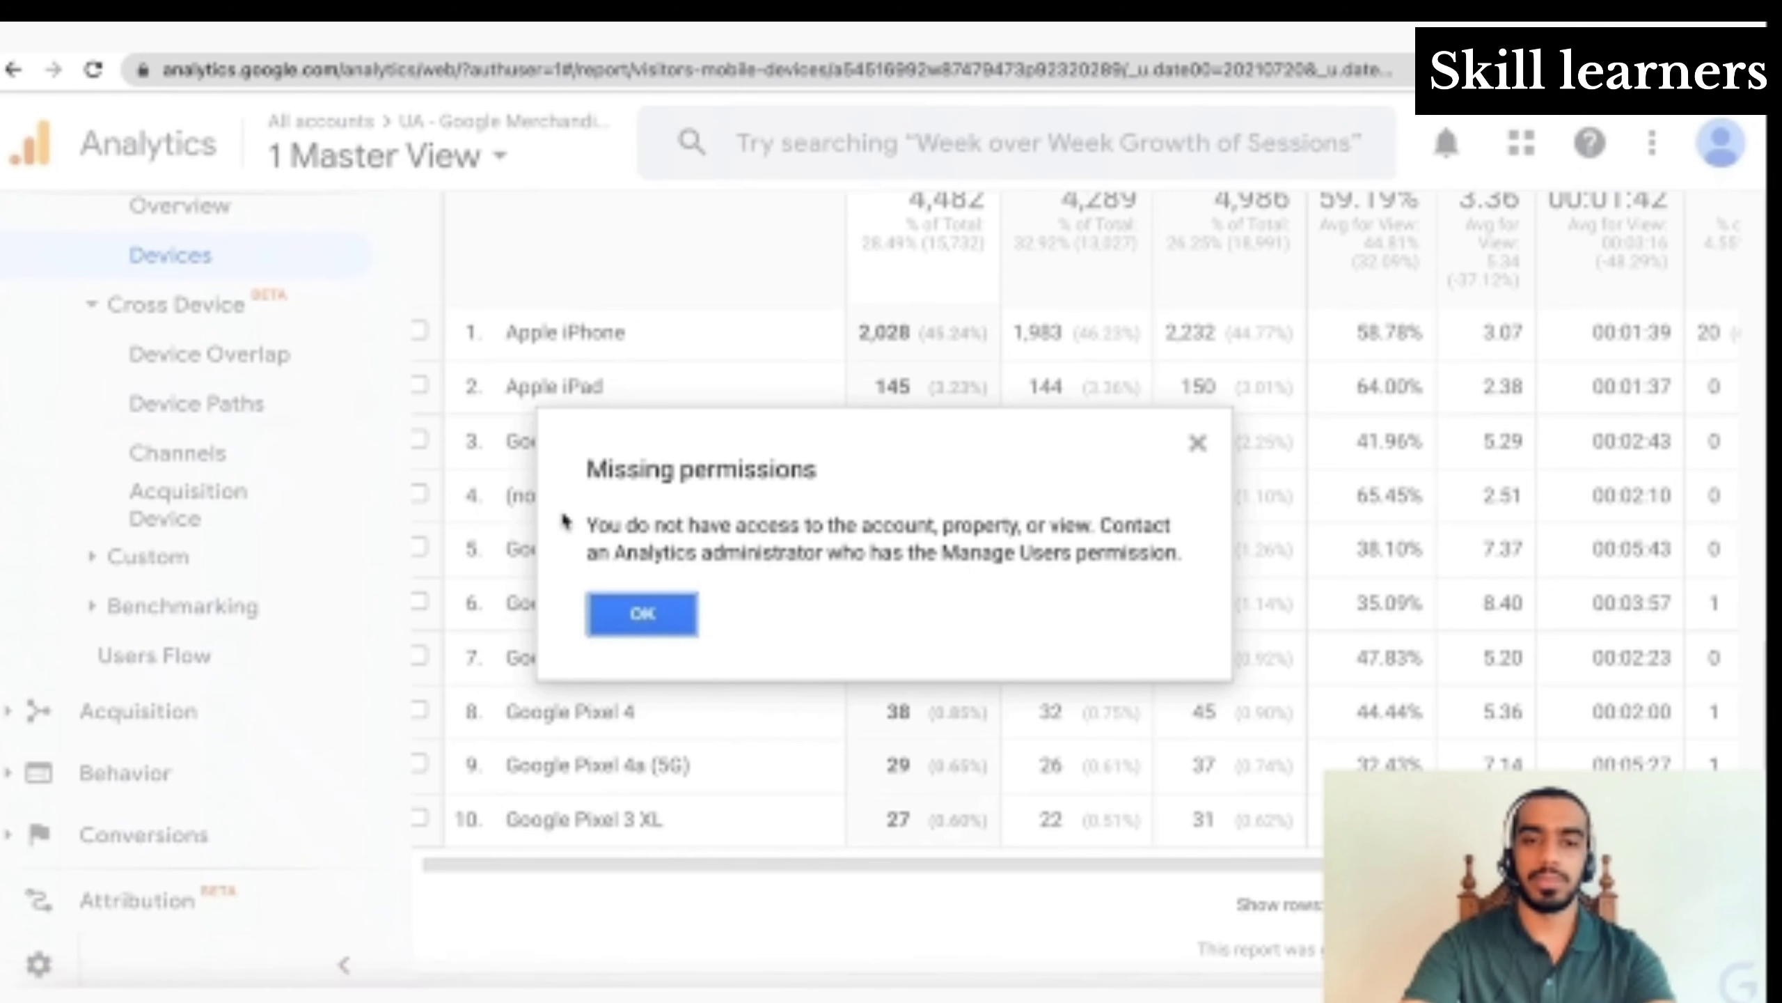
{"action": "left_click", "coordinate": [1196, 443]}
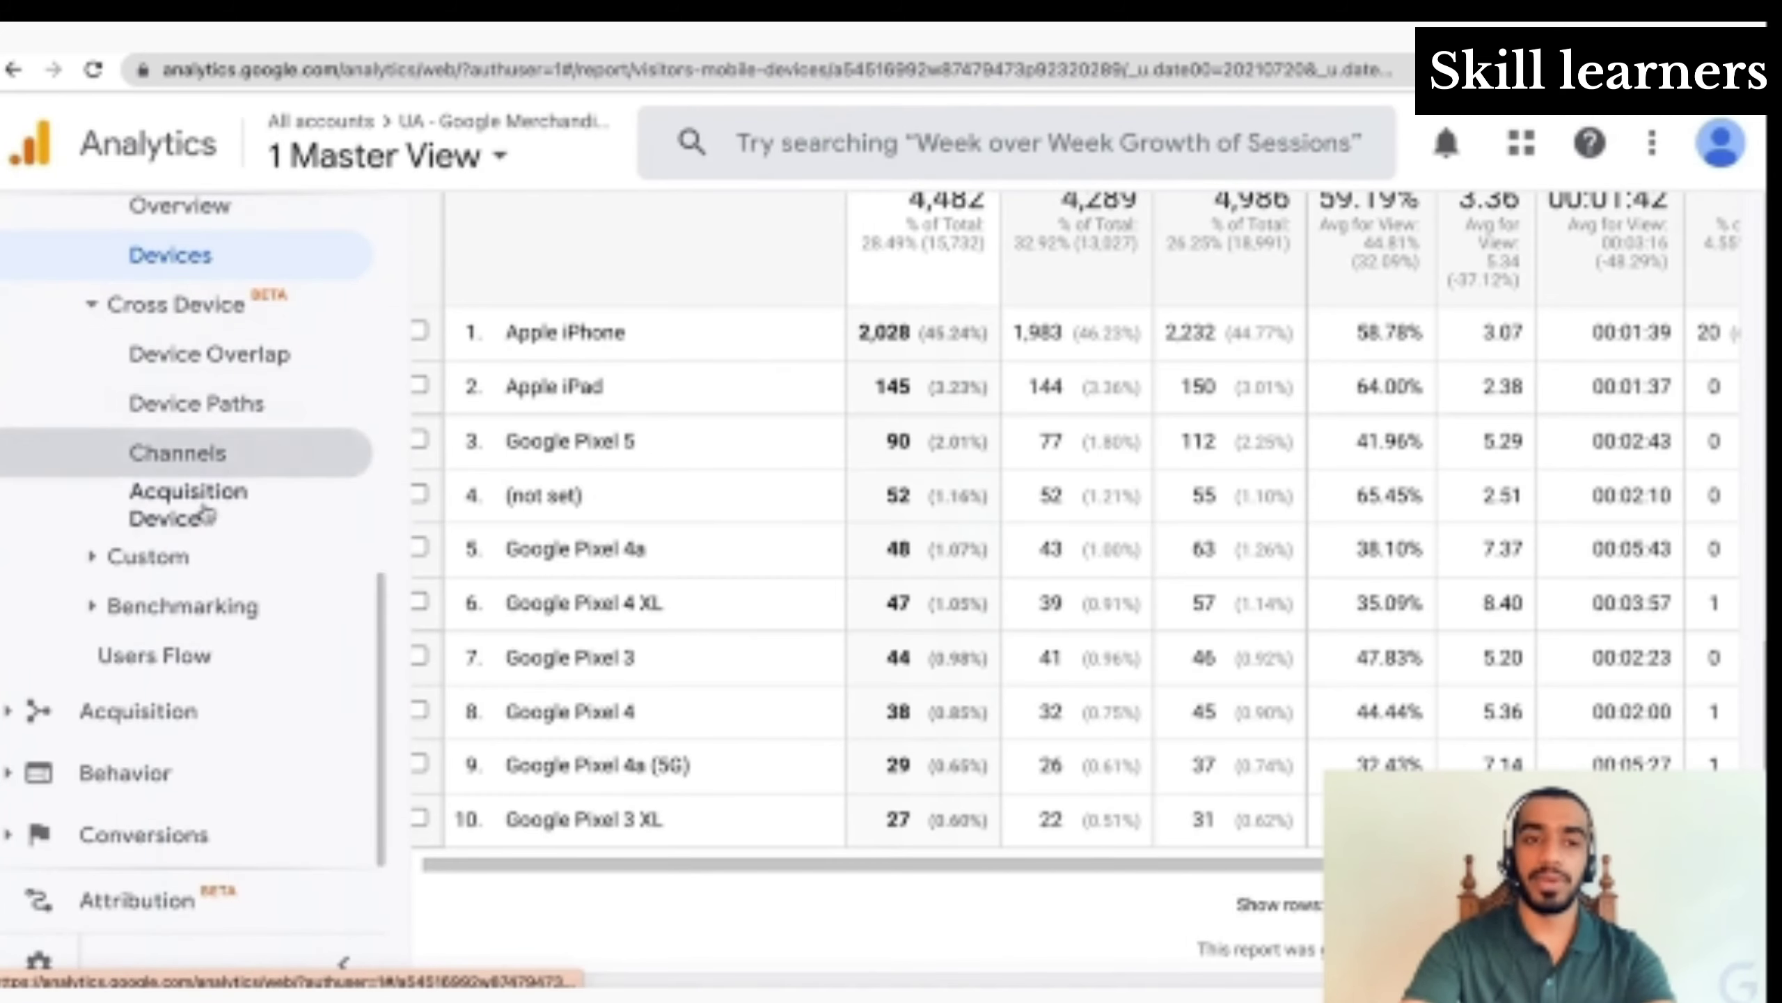
View the Custom Variables and User Defined reports in the Custom group, and expand the Benchmarking group
{"action": "left_click", "coordinate": [199, 573]}
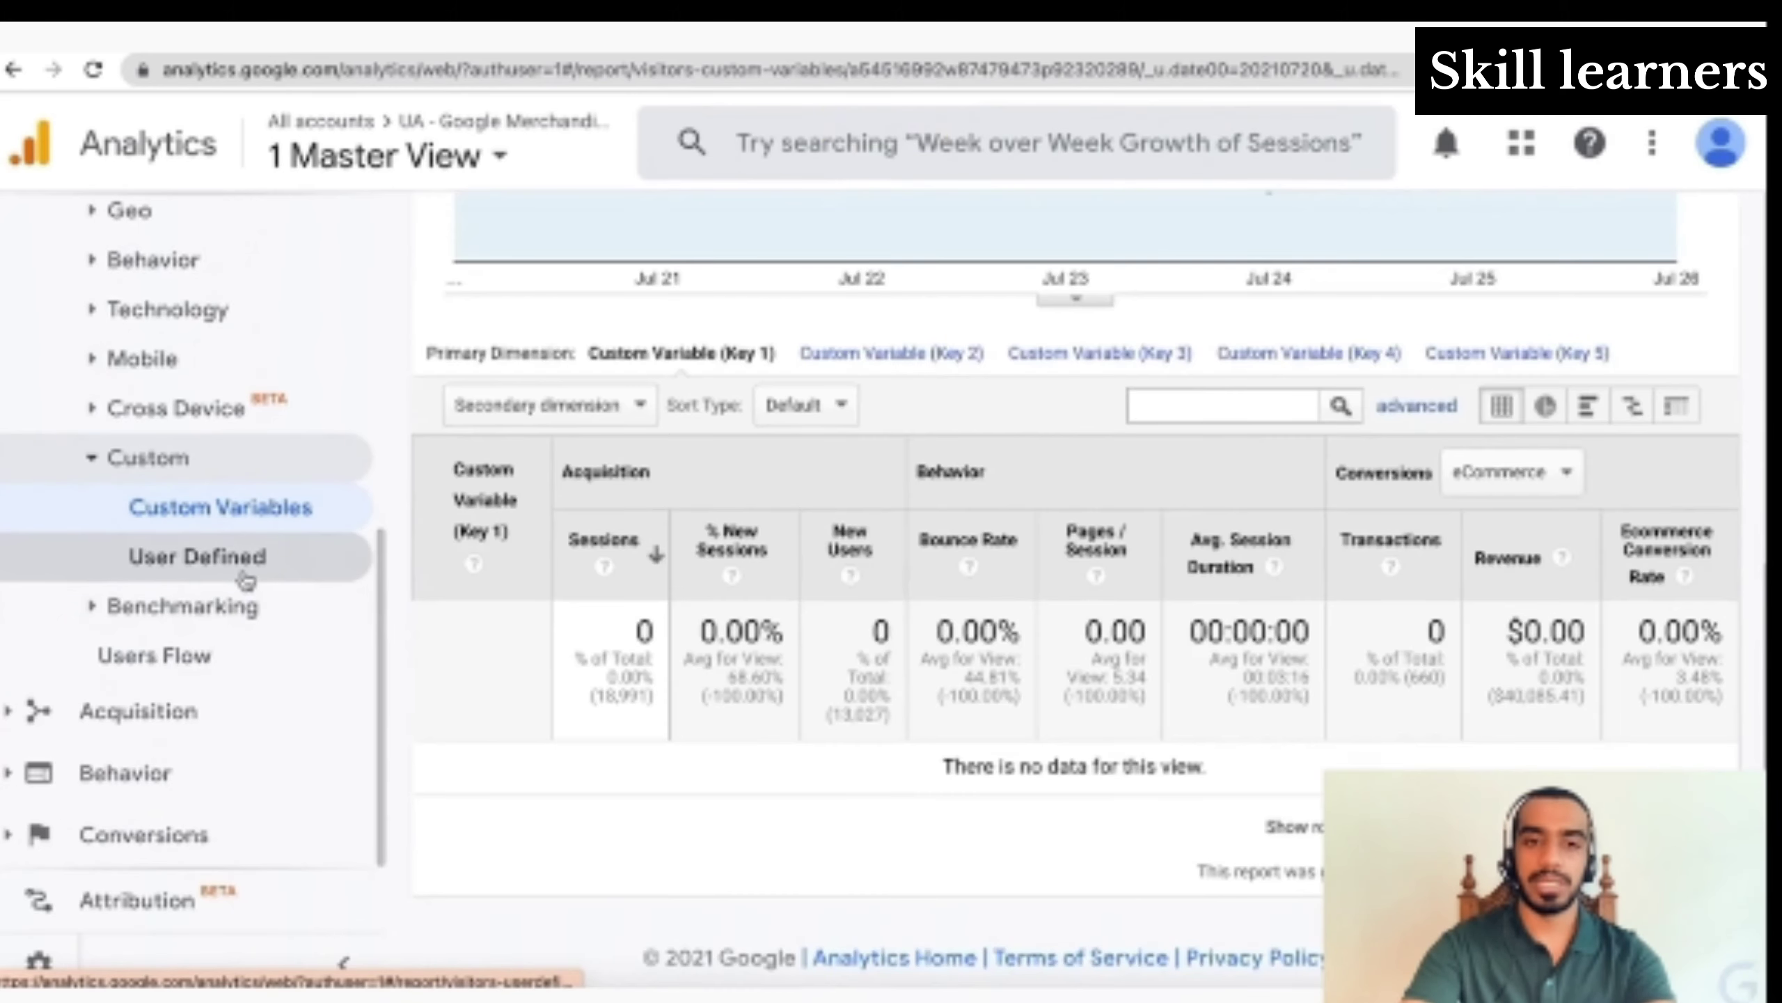
{"action": "left_click", "coordinate": [226, 561]}
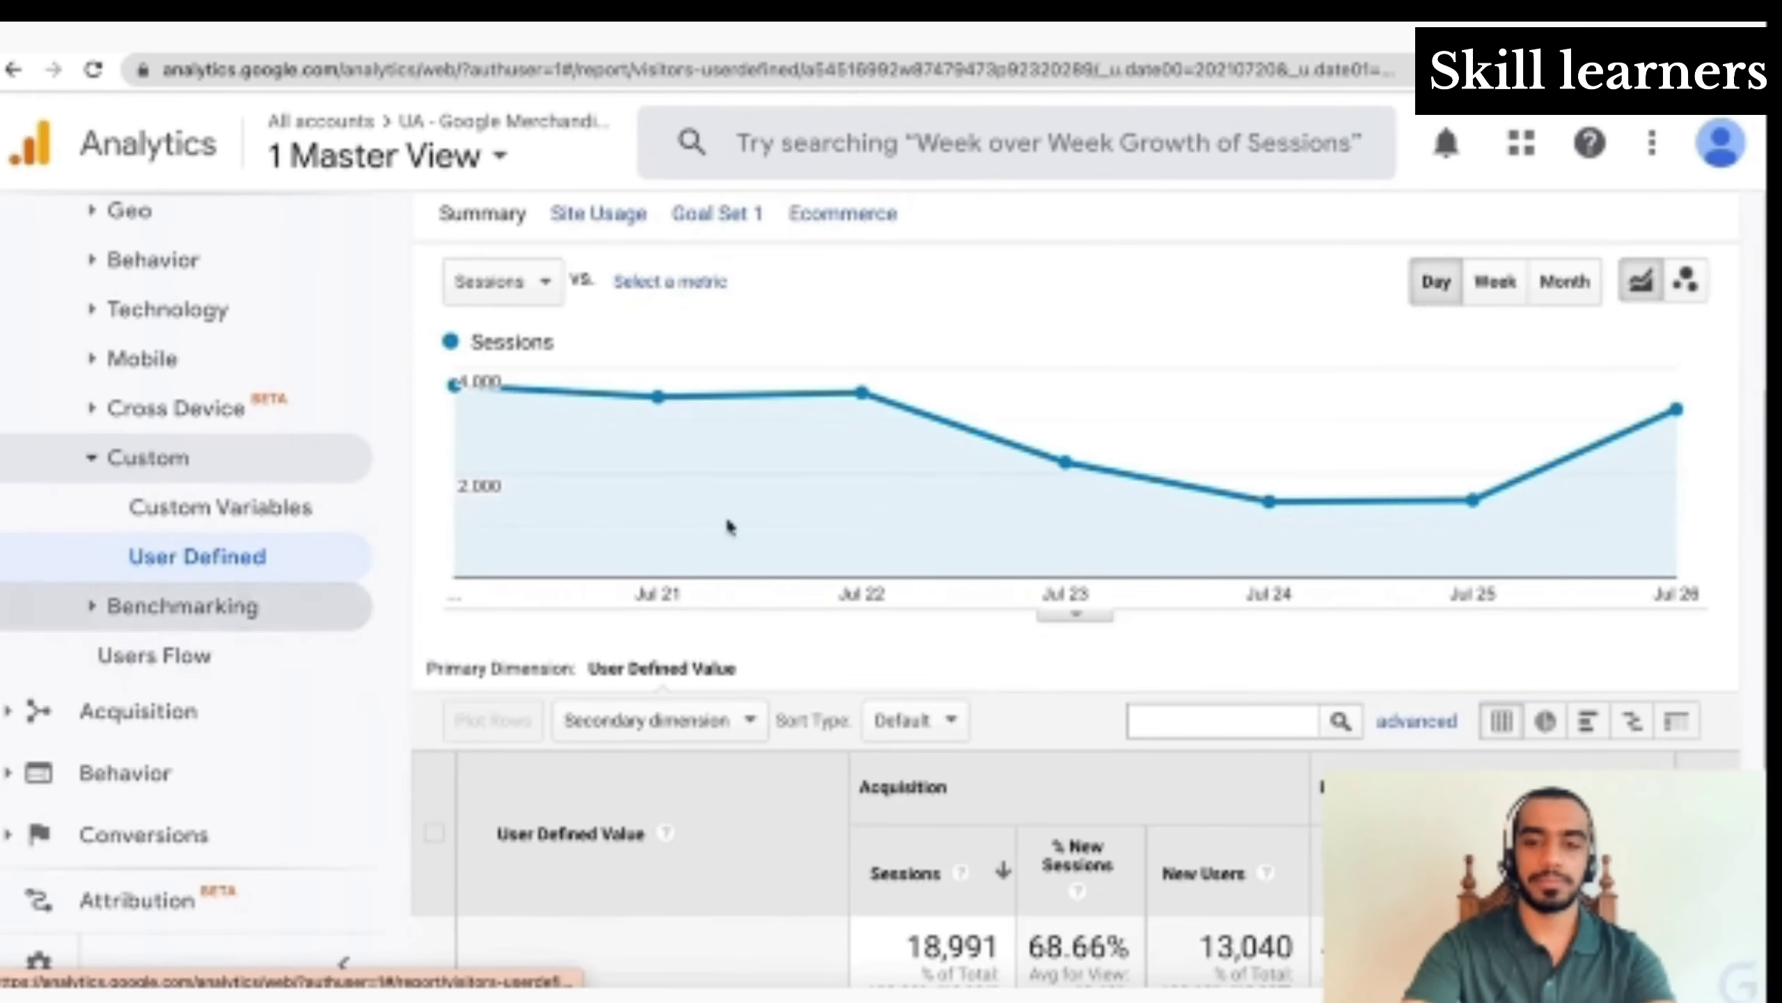
{"action": "left_click", "coordinate": [214, 609]}
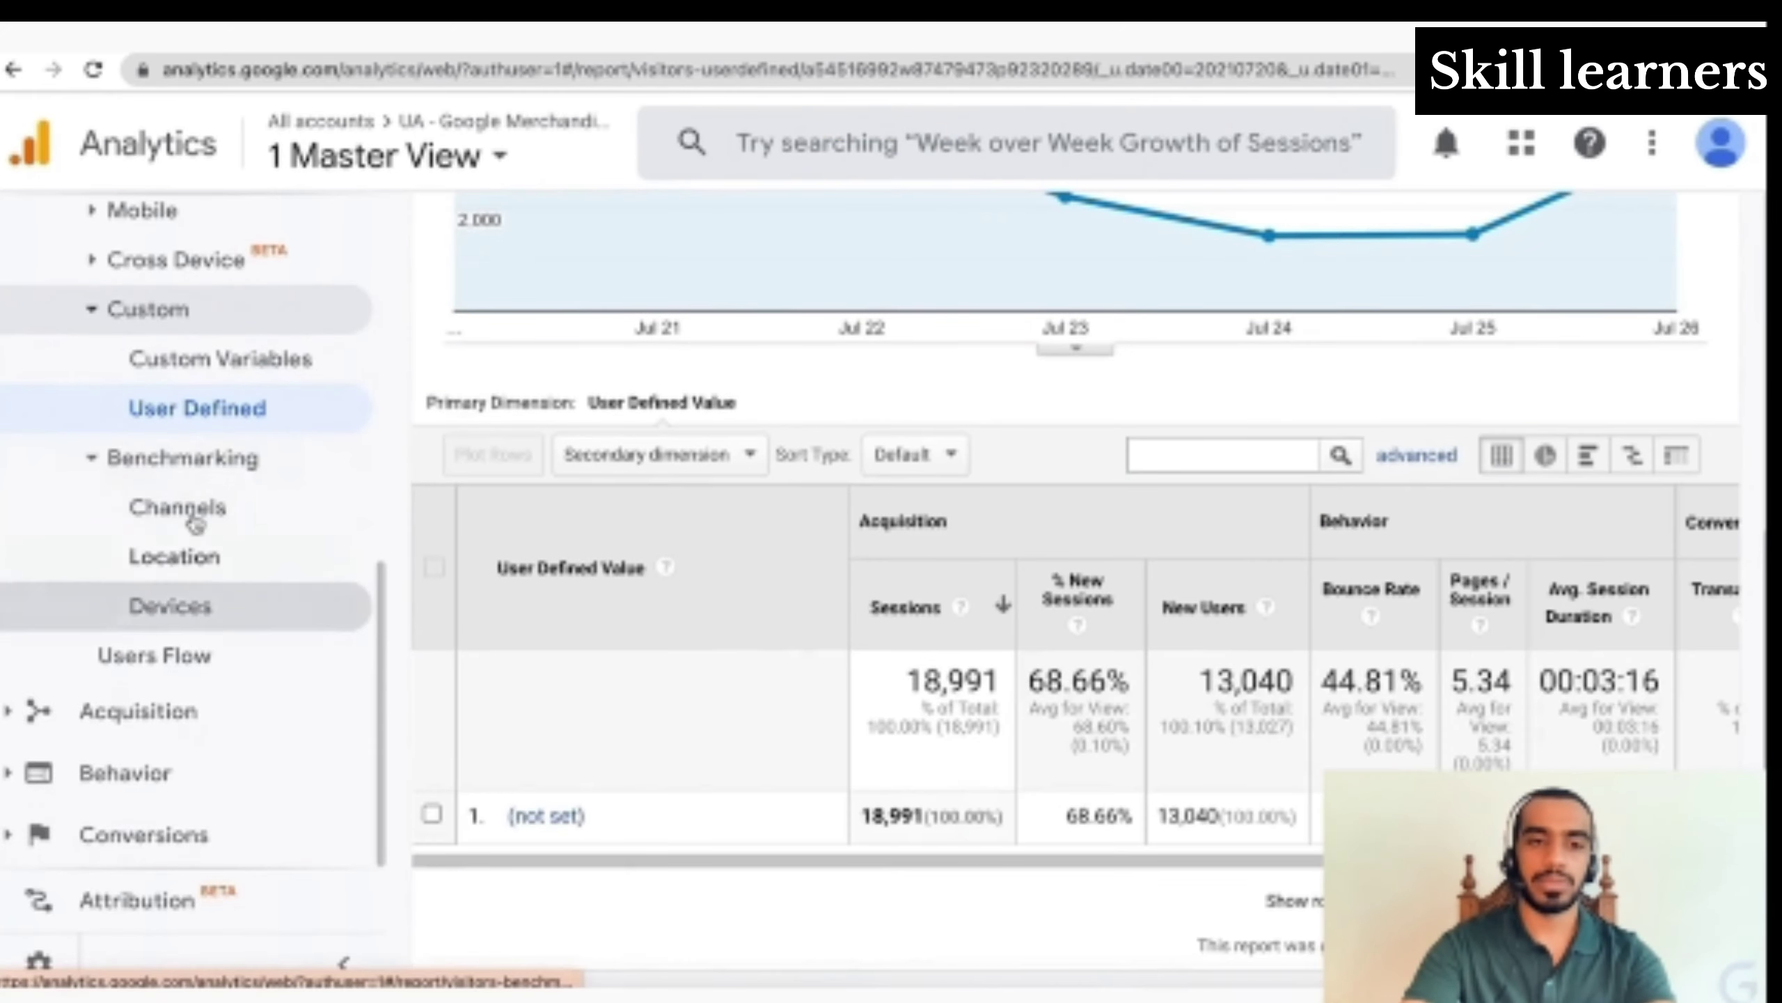
Open the Benchmarking Channels report and compare sessions, new users, pages per session, session duration and bounce rate per channel against the benchmark
{"action": "left_click", "coordinate": [193, 518]}
{"action": "scroll", "coordinate": [730, 629], "scroll_direction": "down", "scroll_amount": 3}
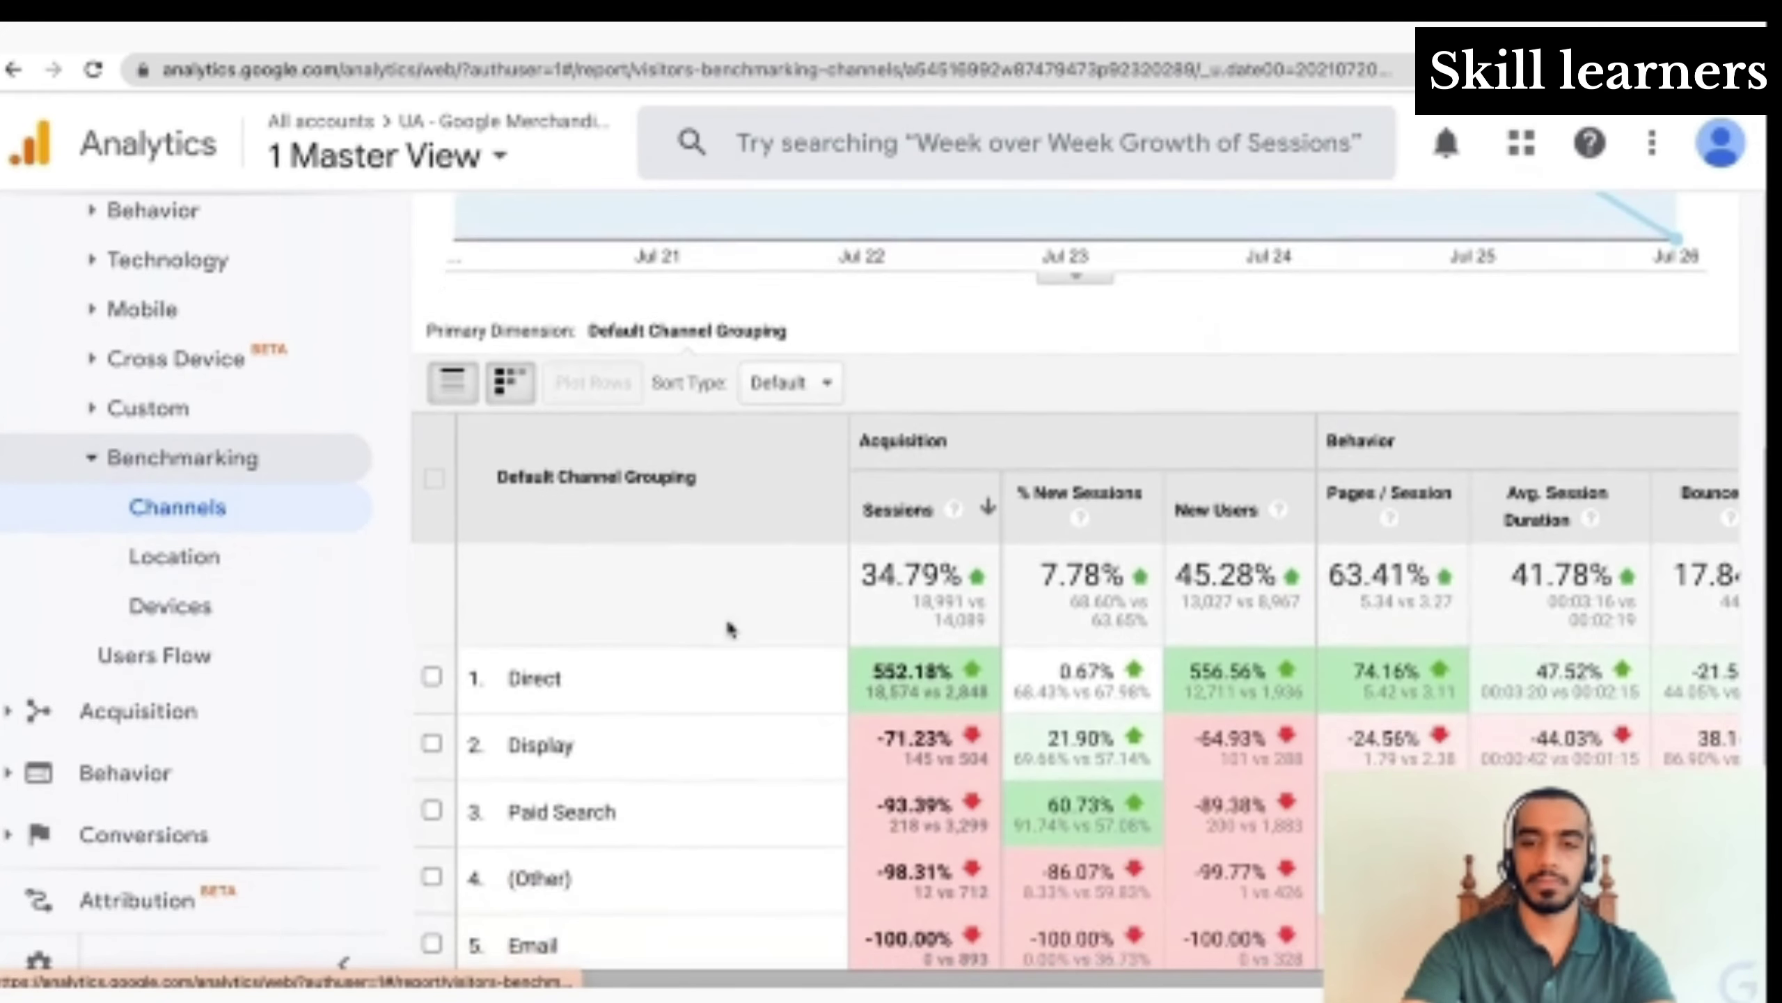
{"action": "scroll", "coordinate": [729, 628], "scroll_direction": "down", "scroll_amount": 1}
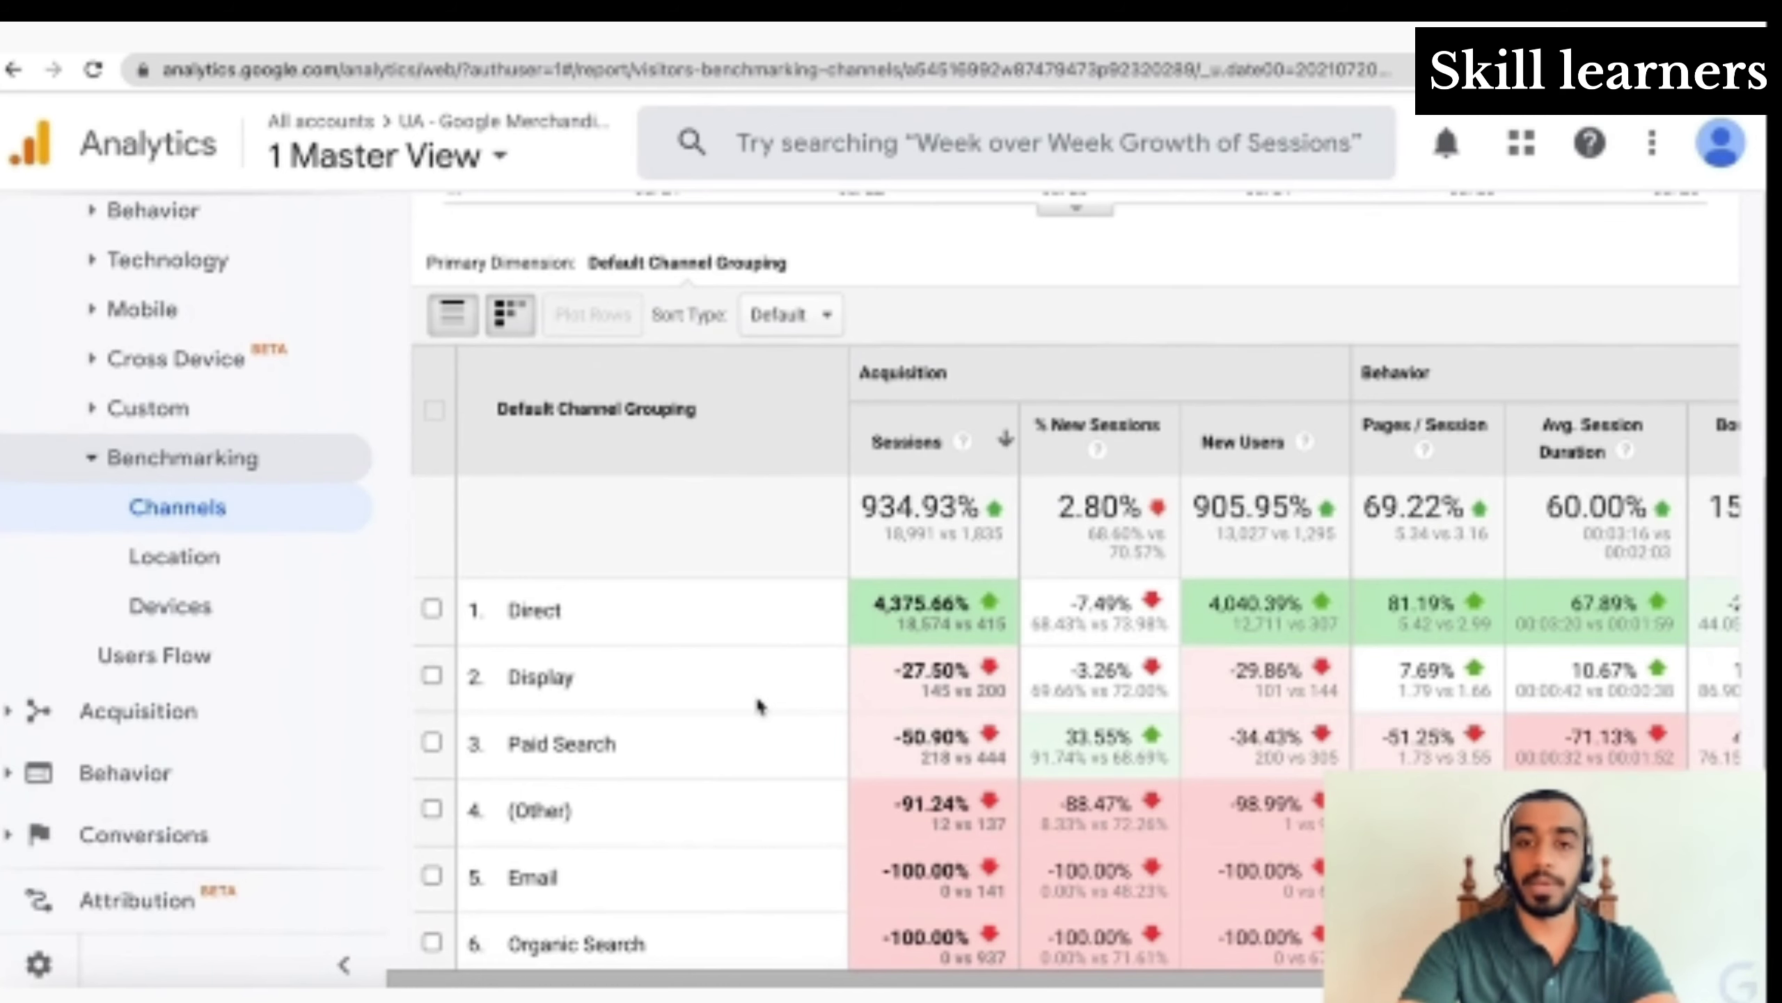
{"action": "scroll", "coordinate": [761, 705], "scroll_direction": "down", "scroll_amount": 2}
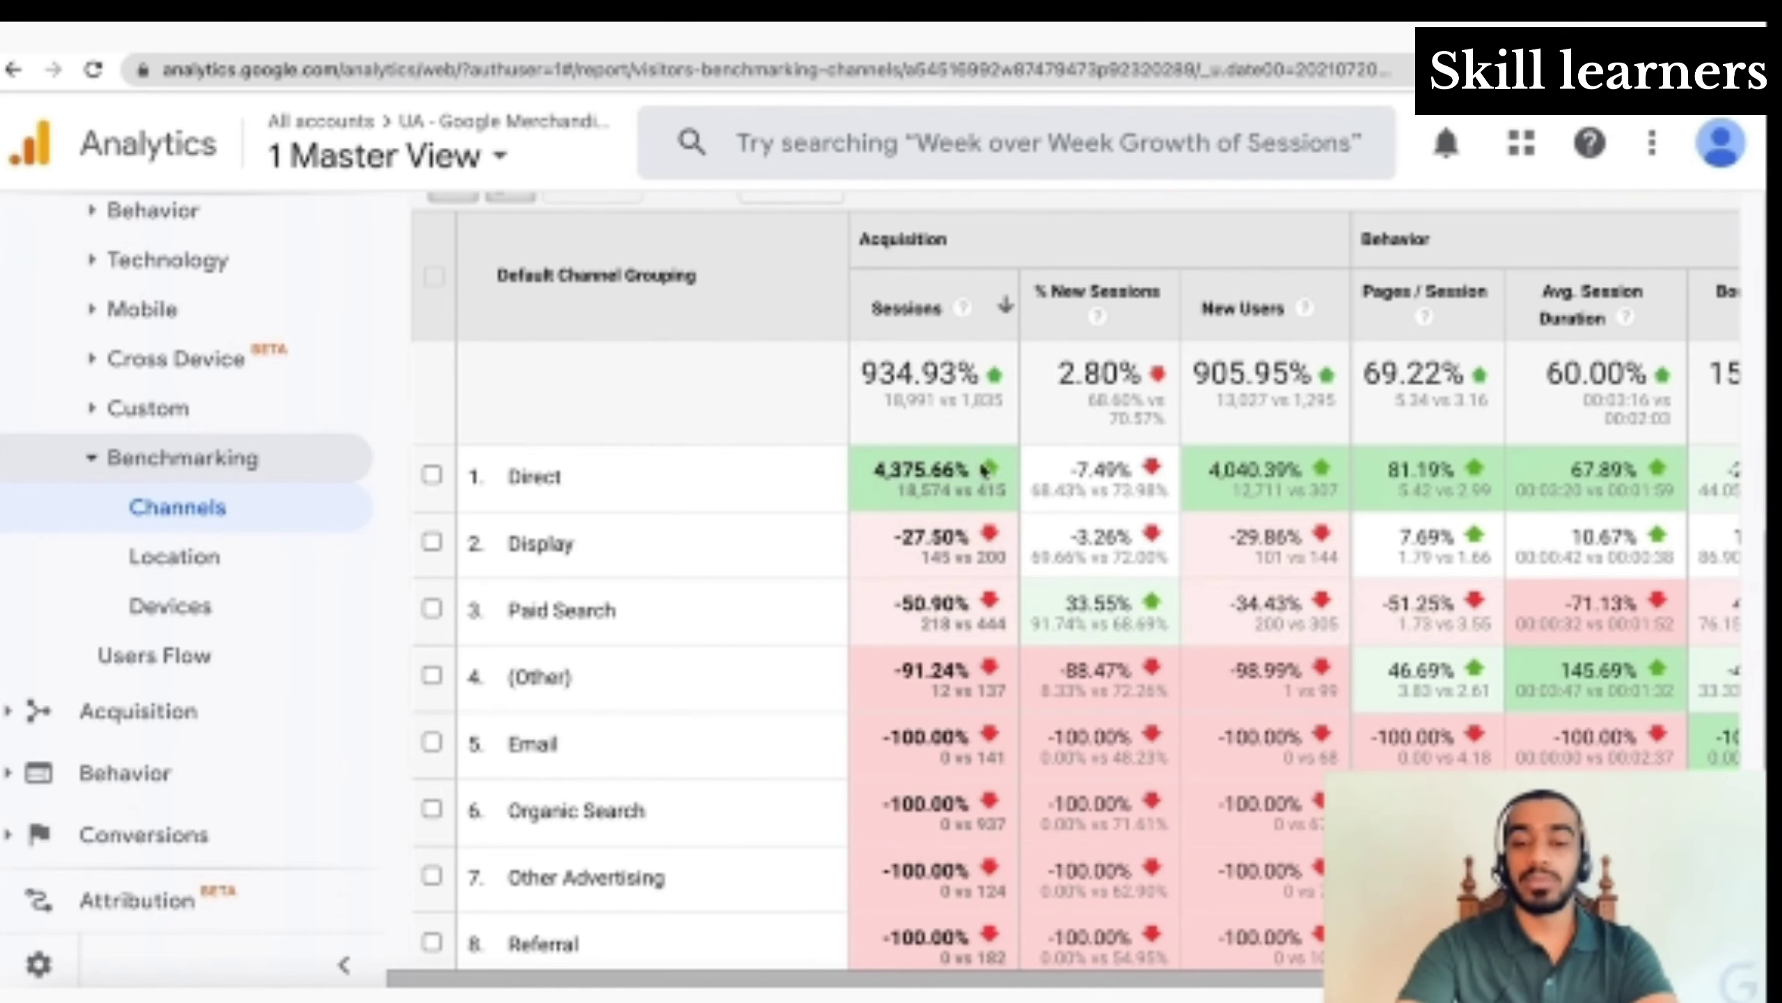
{"action": "scroll", "coordinate": [988, 677], "scroll_direction": "down", "scroll_amount": 2}
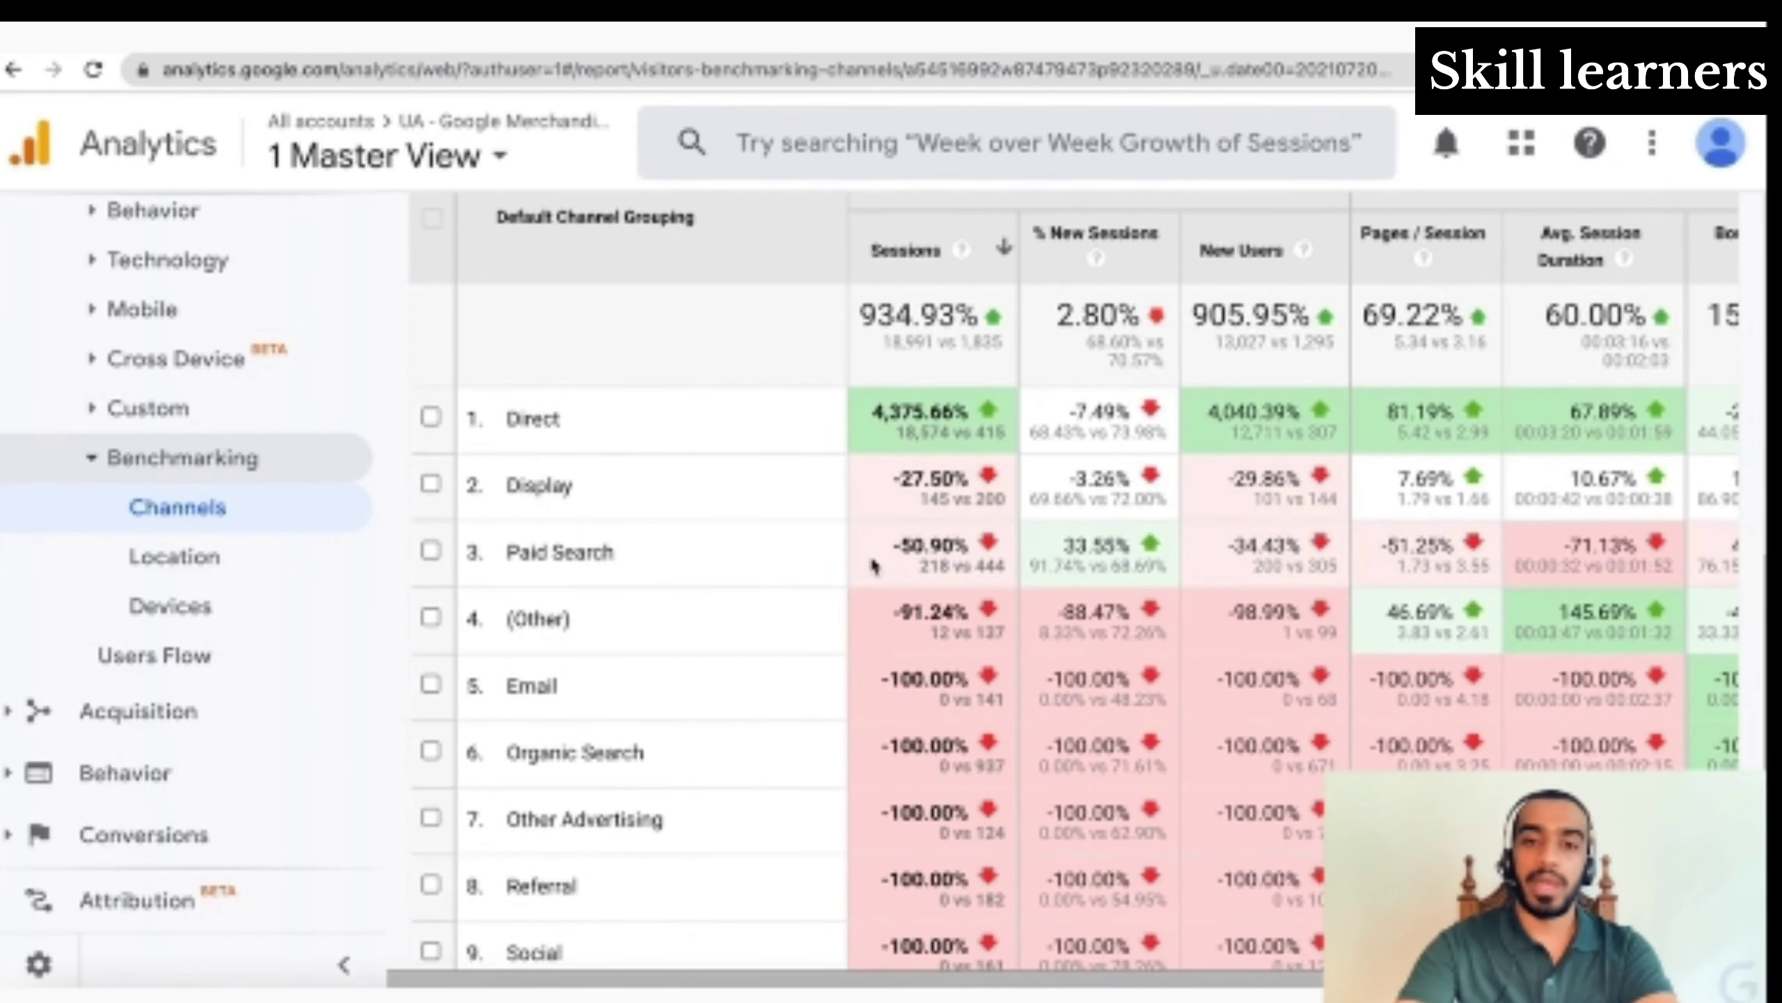
{"action": "scroll", "coordinate": [925, 562], "scroll_direction": "up", "scroll_amount": 5}
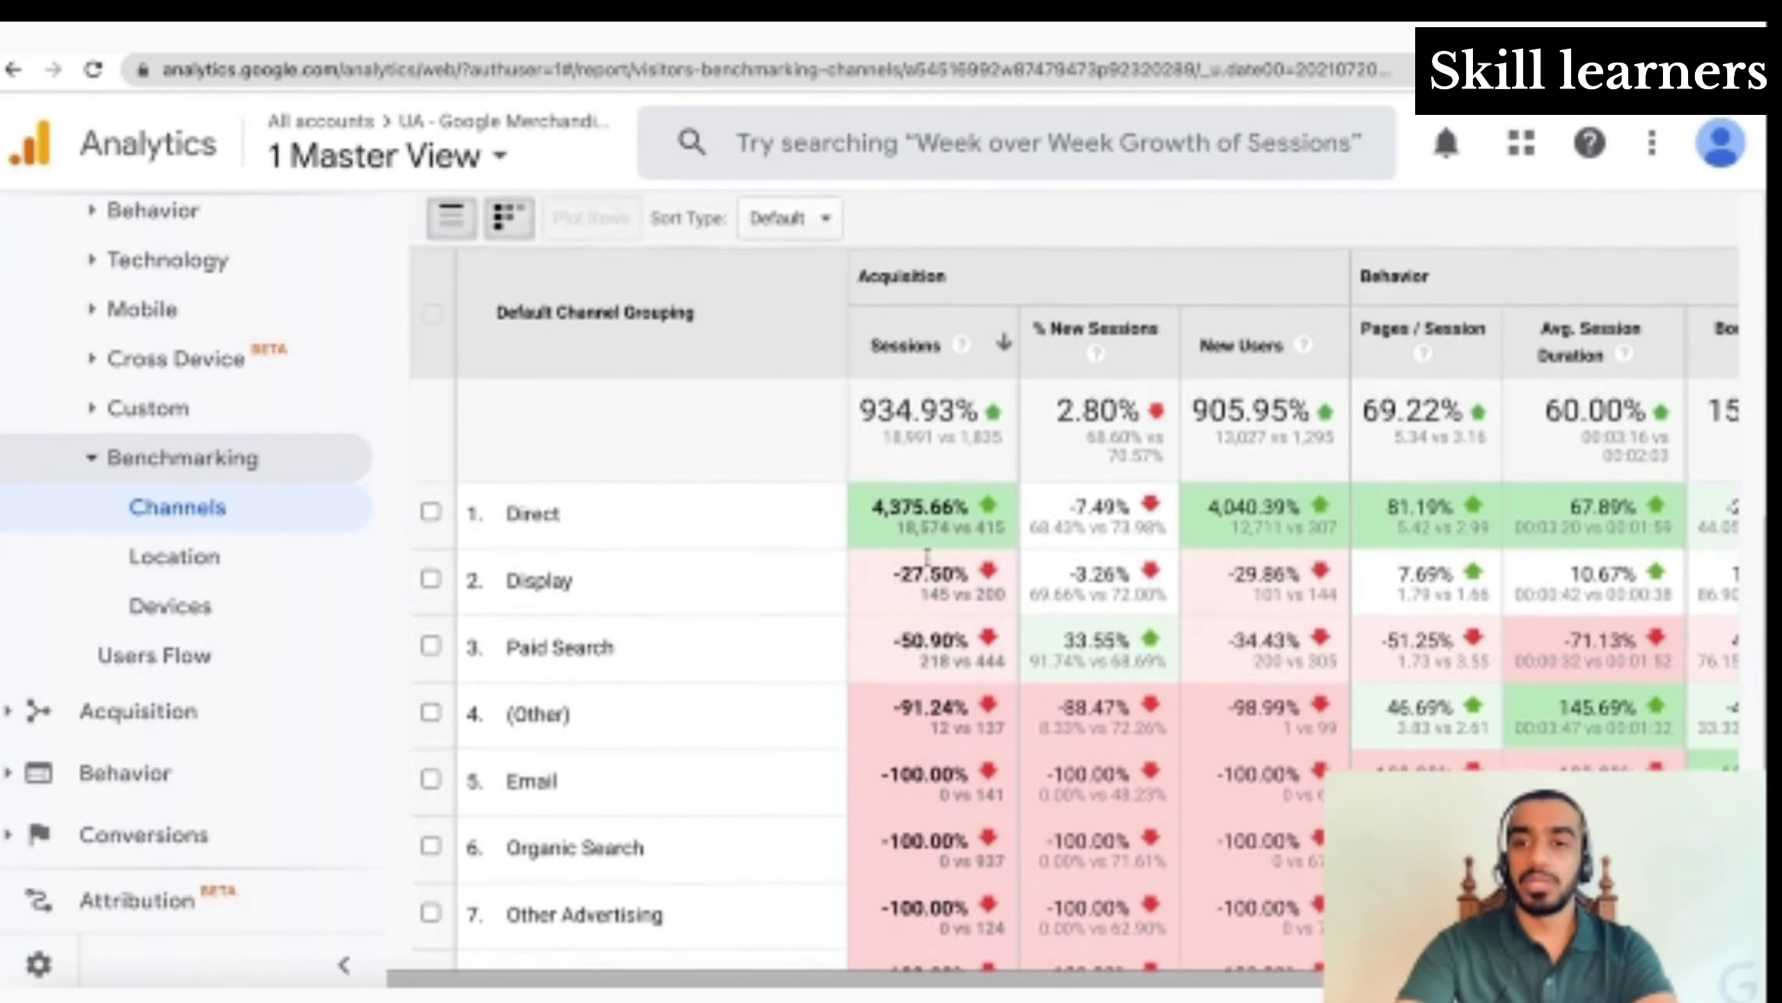
{"action": "scroll", "coordinate": [1107, 743], "scroll_direction": "right", "scroll_amount": 3}
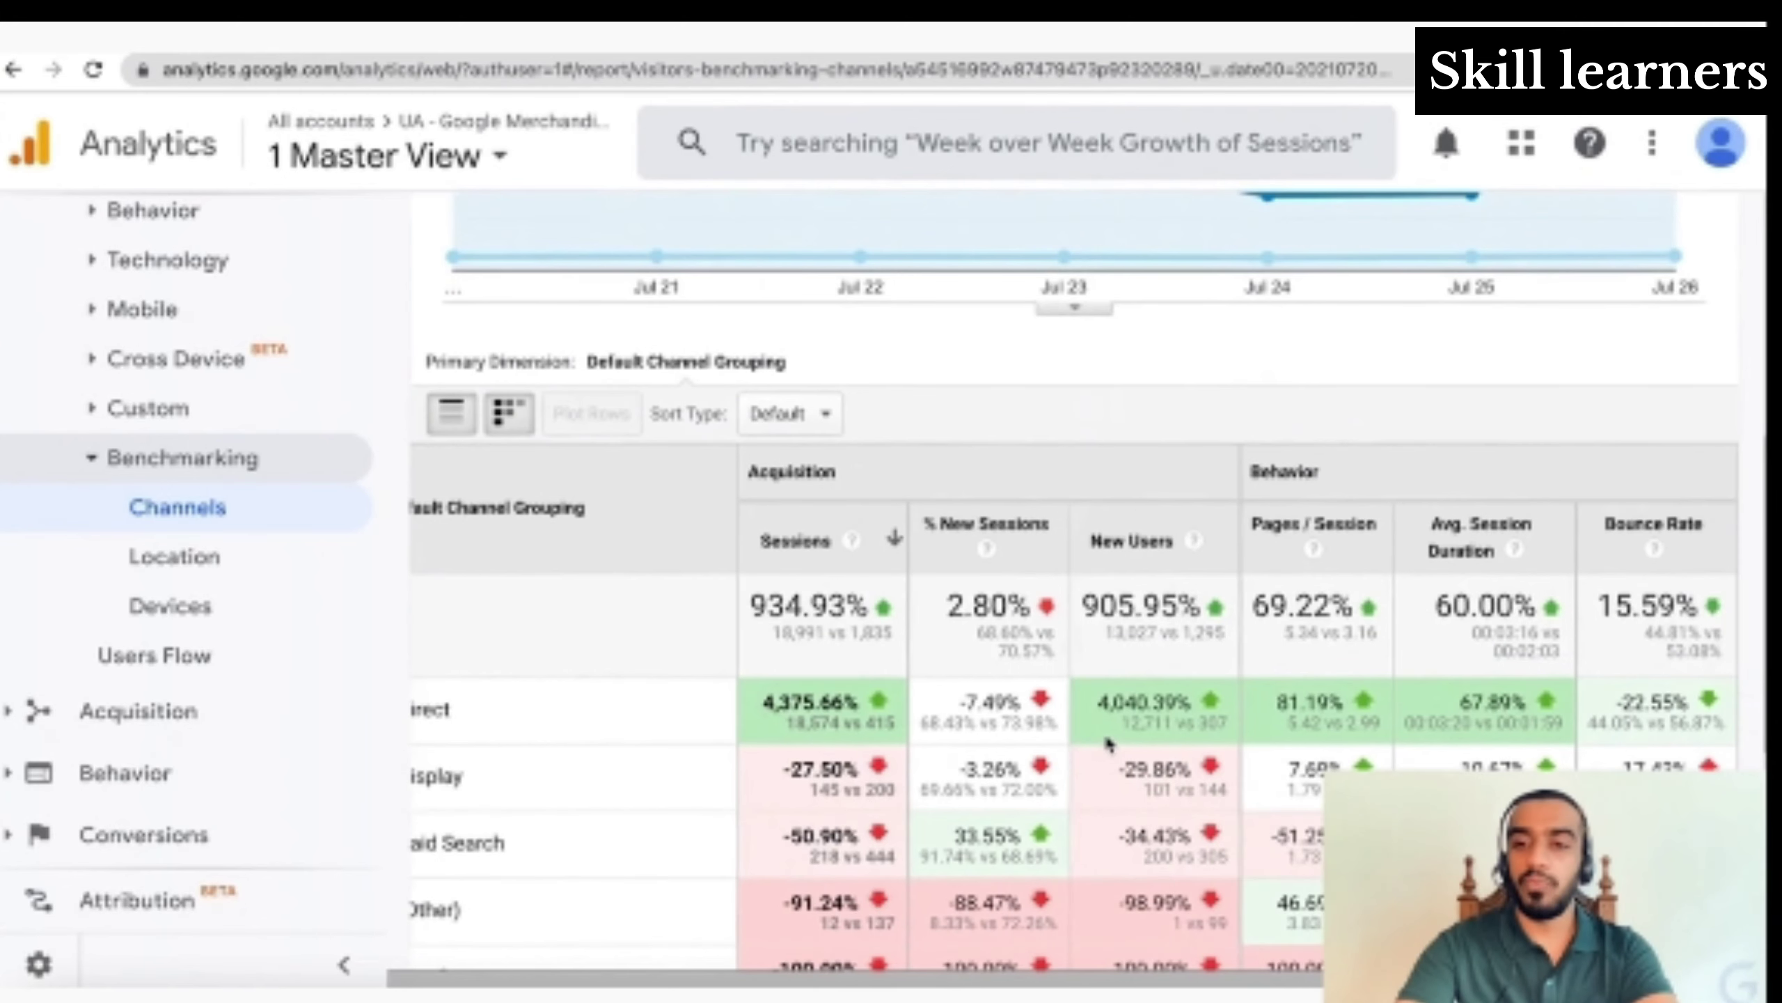
{"action": "scroll", "coordinate": [1107, 743], "scroll_direction": "left", "scroll_amount": 3}
{"action": "scroll", "coordinate": [1107, 742], "scroll_direction": "down", "scroll_amount": 3}
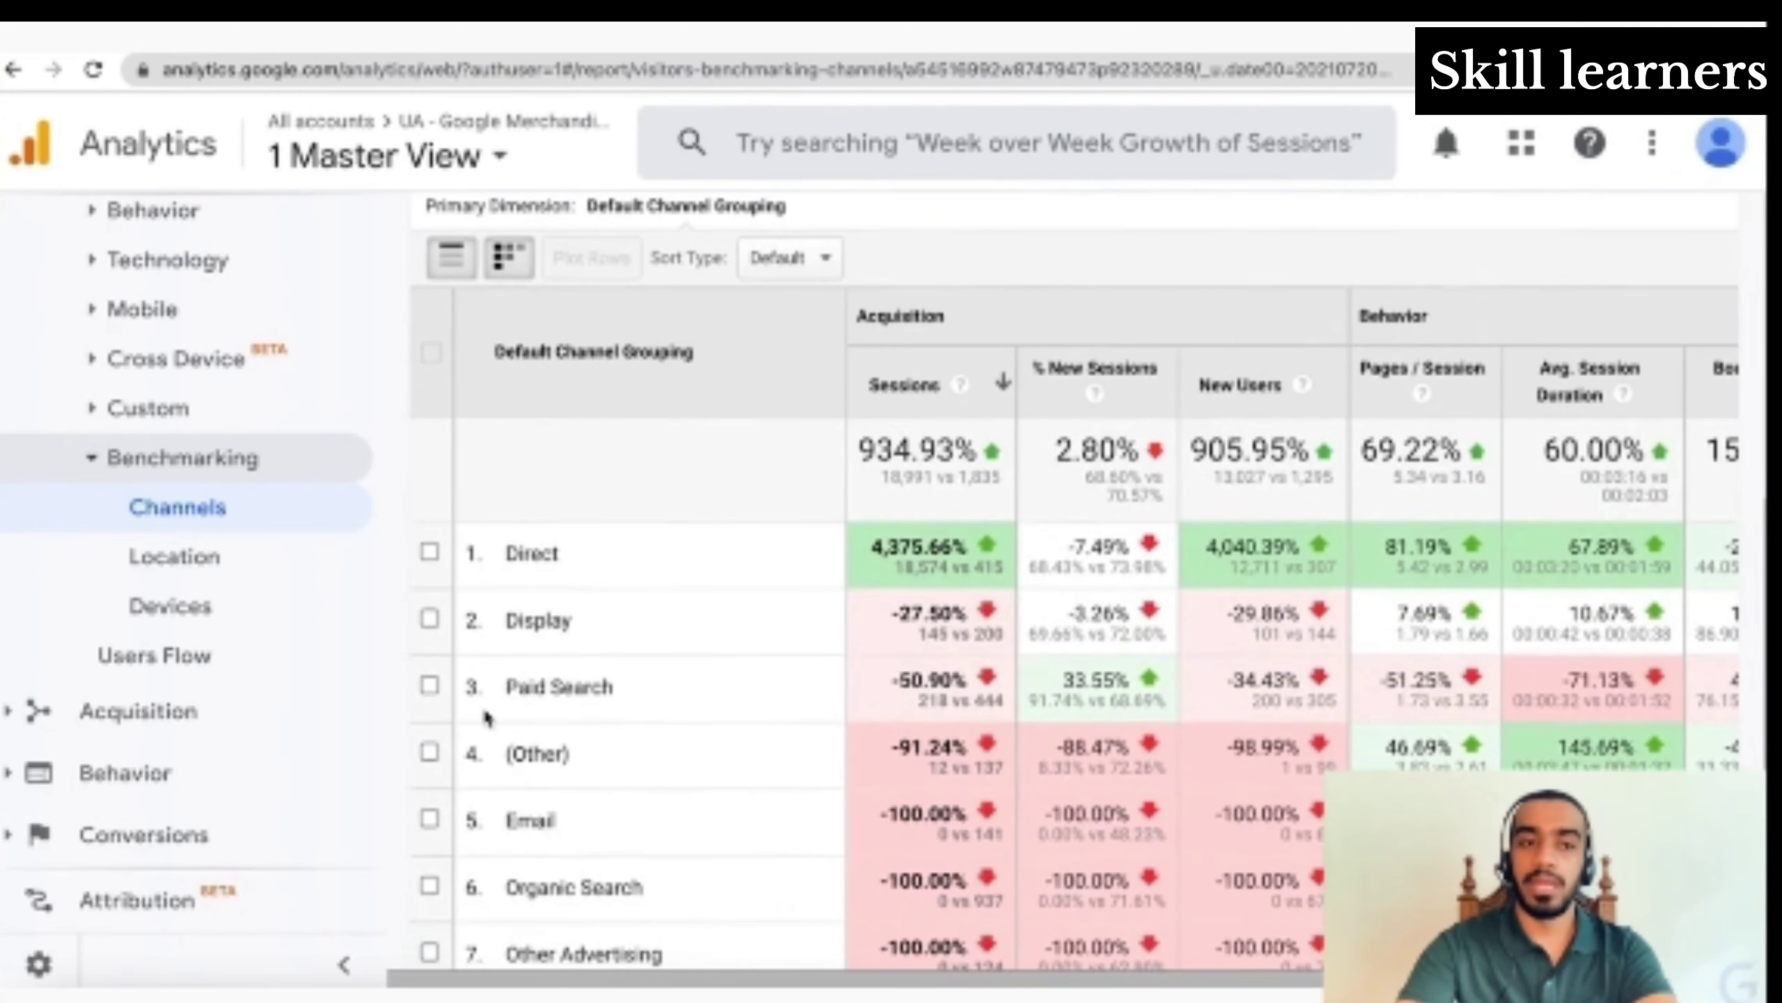
Review the Benchmarking Location report by country and open the Benchmarking Devices report by device category
{"action": "left_click", "coordinate": [242, 573]}
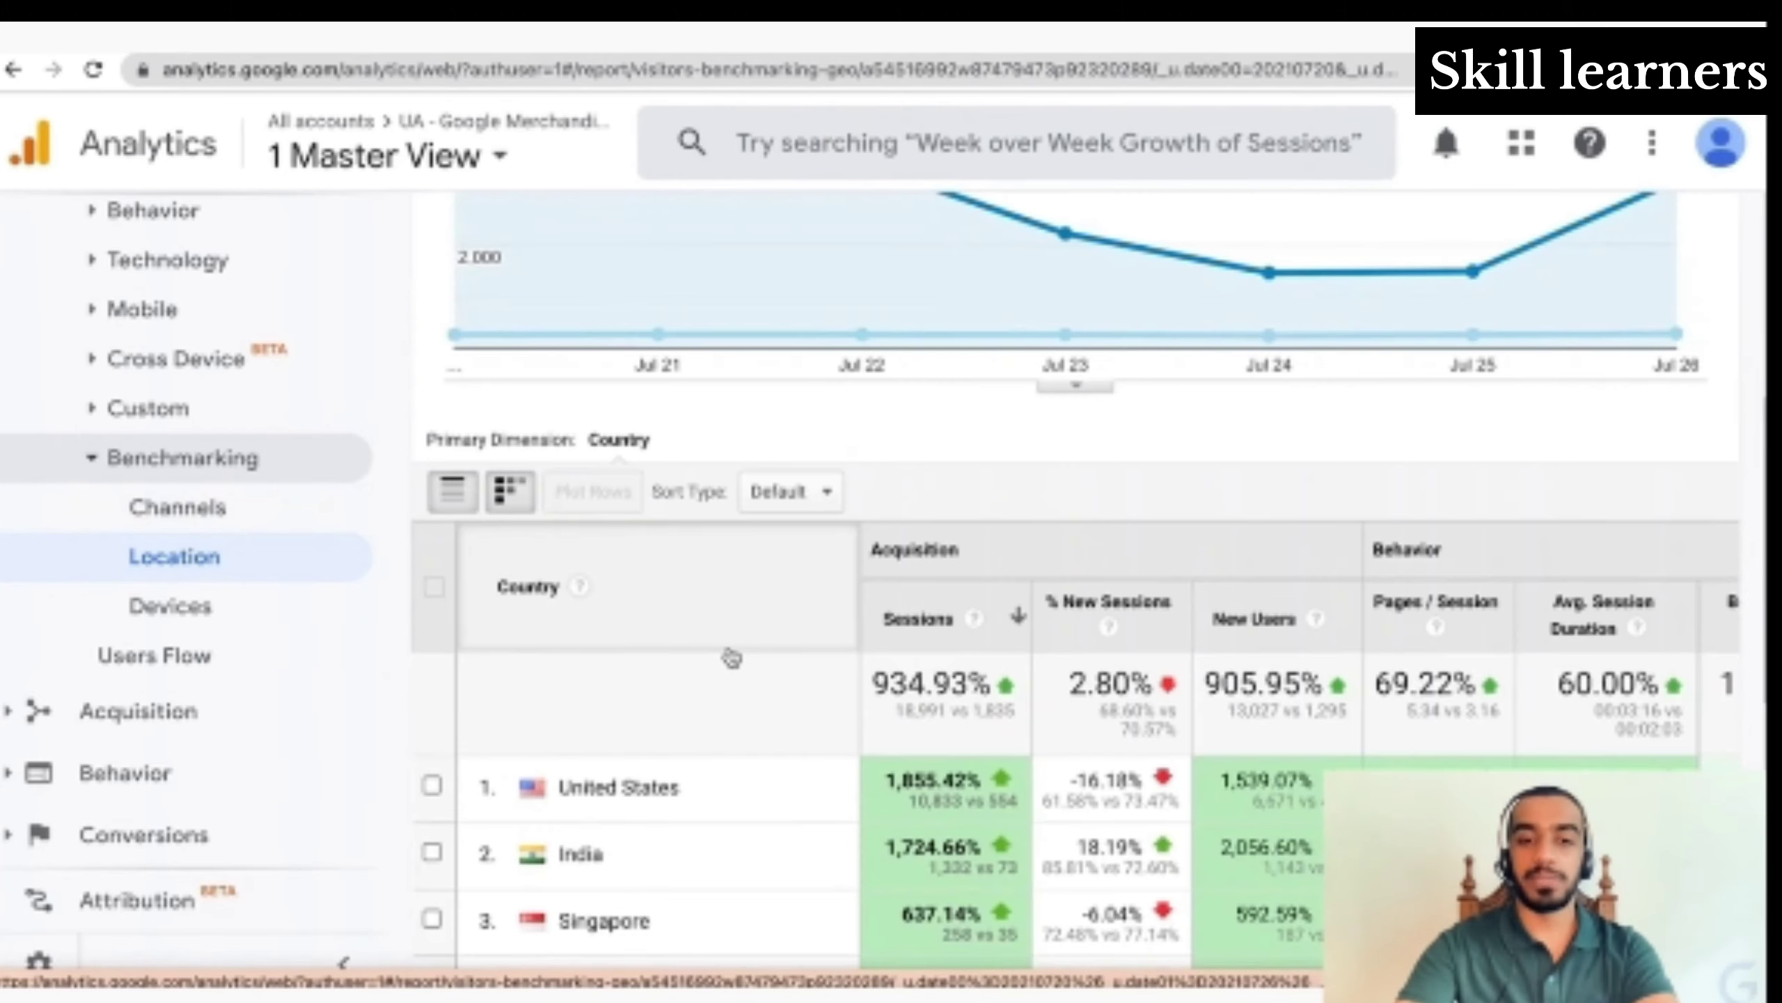
{"action": "scroll", "coordinate": [730, 656], "scroll_direction": "down", "scroll_amount": 5}
{"action": "left_click", "coordinate": [281, 605]}
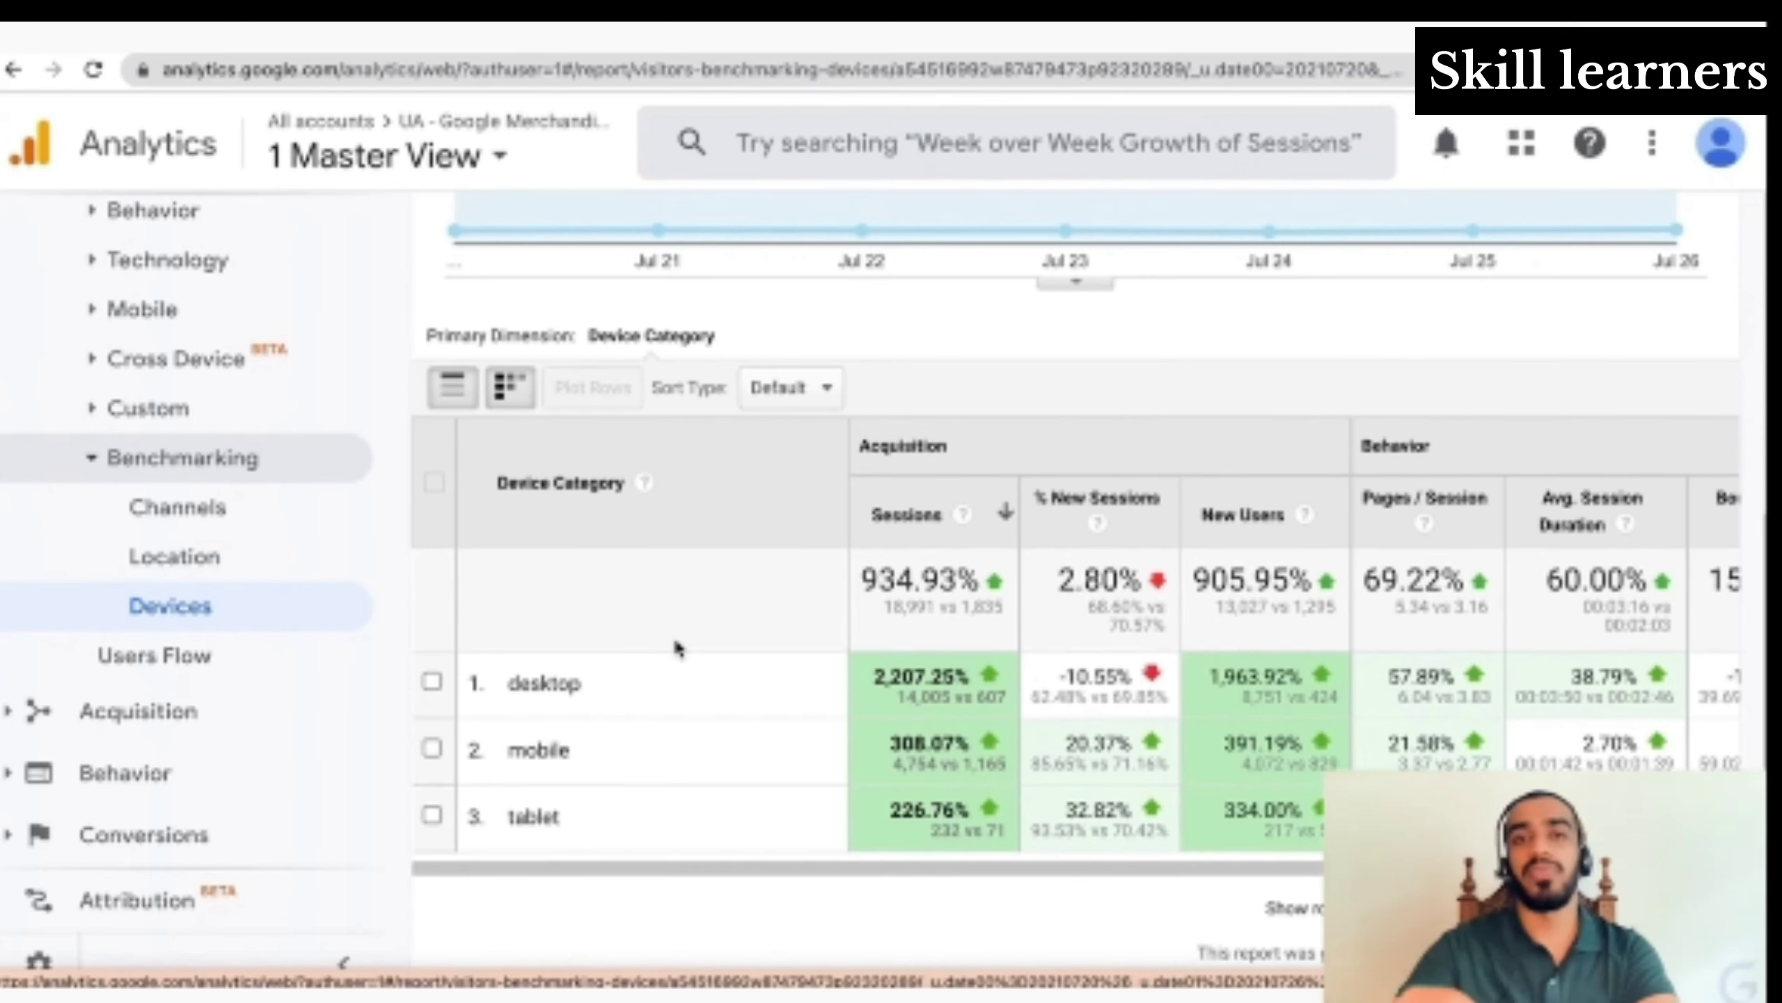
Open the Users Flow report and examine how visitors from each country move through starting pages and first interactions, including drop-offs
{"action": "left_click", "coordinate": [200, 656]}
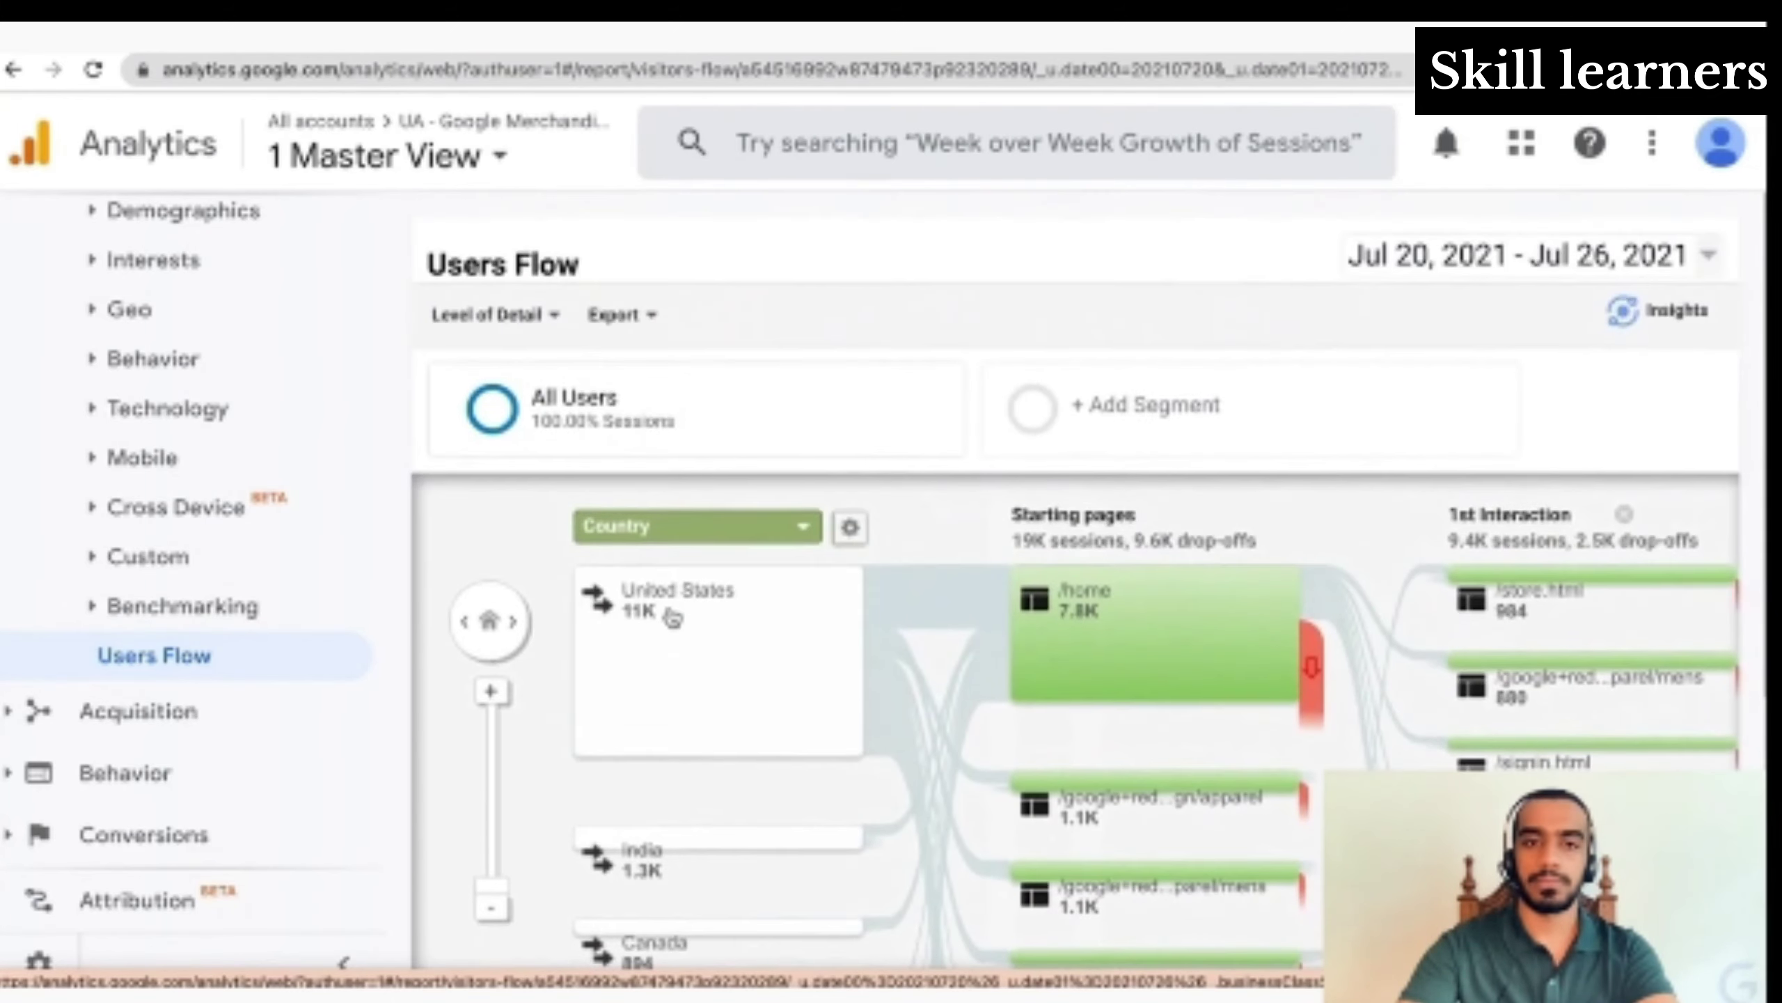
{"action": "scroll", "coordinate": [672, 617], "scroll_direction": "down", "scroll_amount": 3}
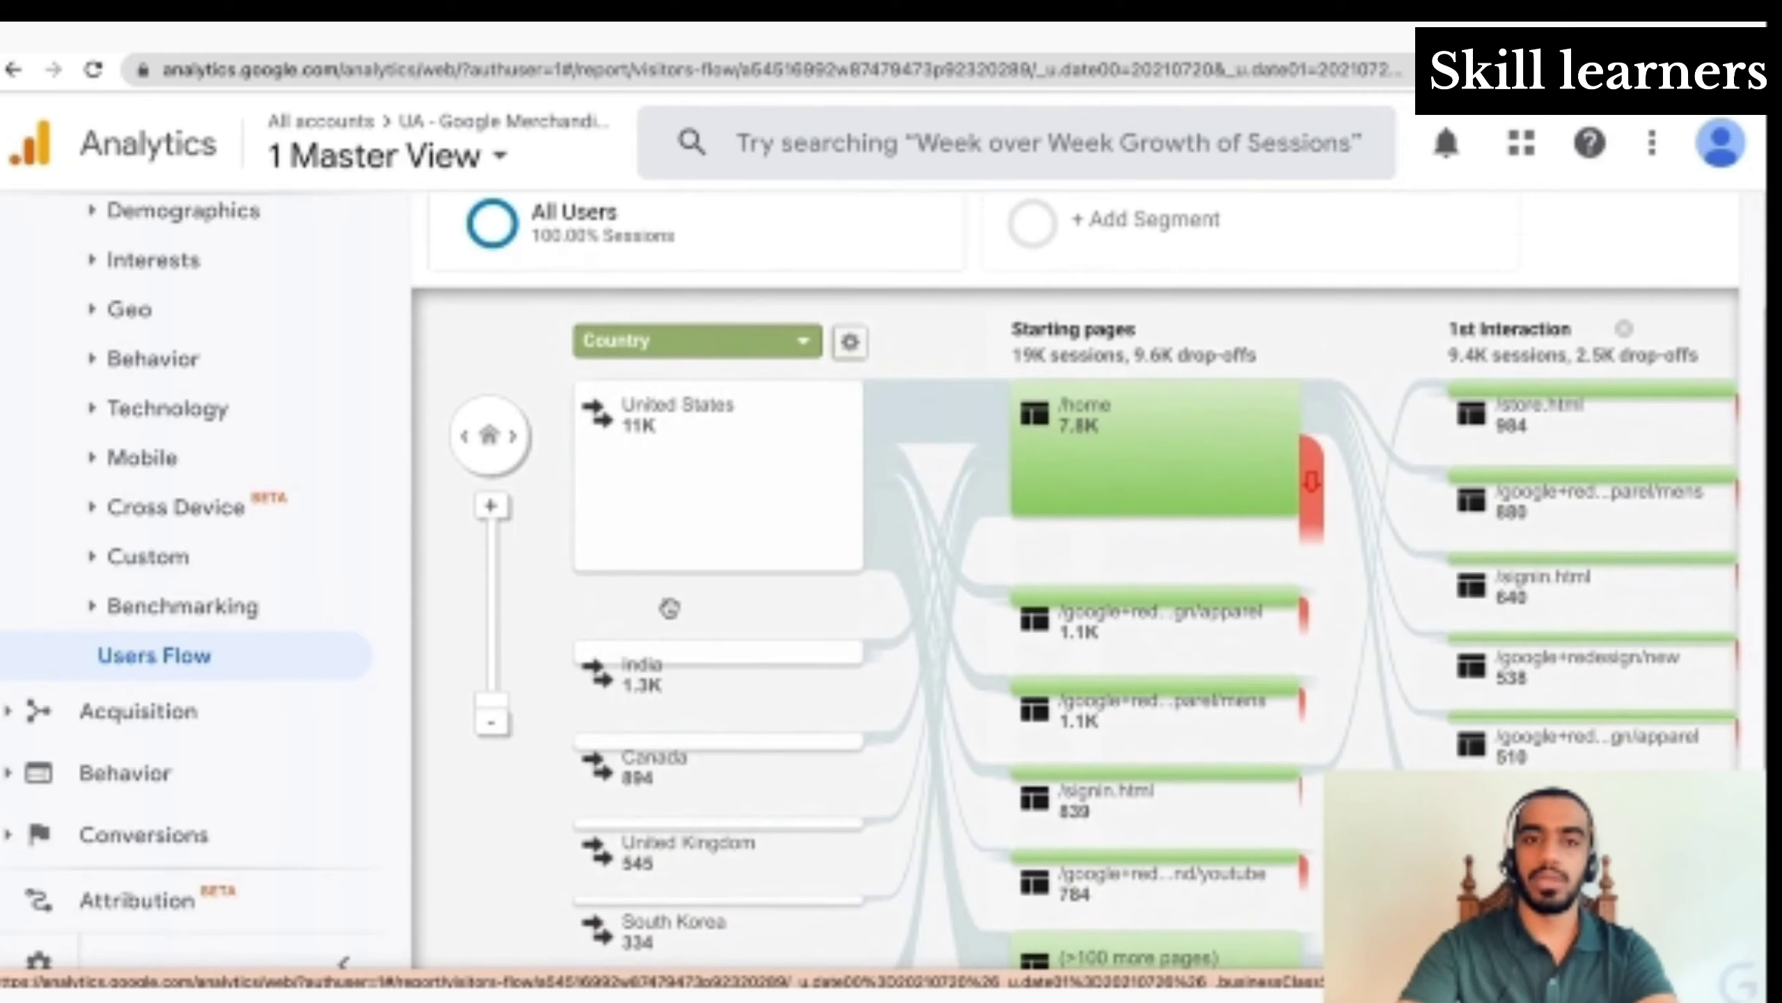
{"action": "scroll", "coordinate": [669, 607], "scroll_direction": "down", "scroll_amount": 2}
{"action": "scroll", "coordinate": [669, 611], "scroll_direction": "up", "scroll_amount": 2}
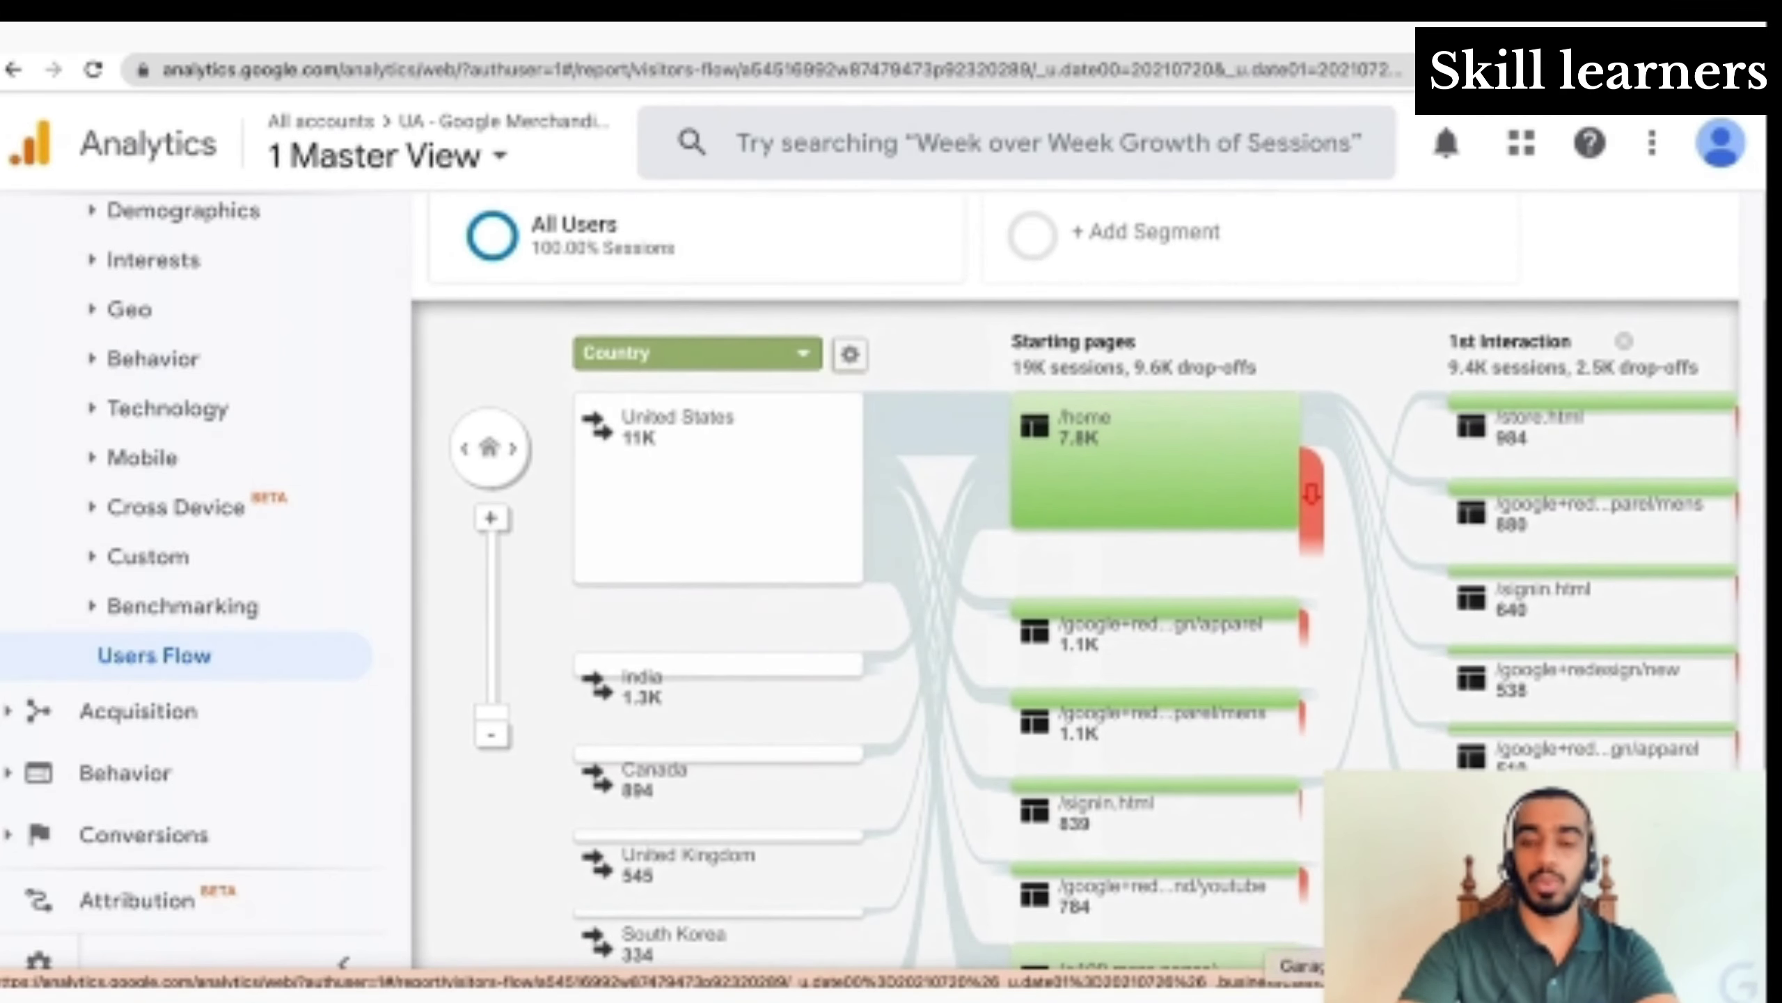
{"action": "scroll", "coordinate": [1073, 533], "scroll_direction": "down", "scroll_amount": 3}
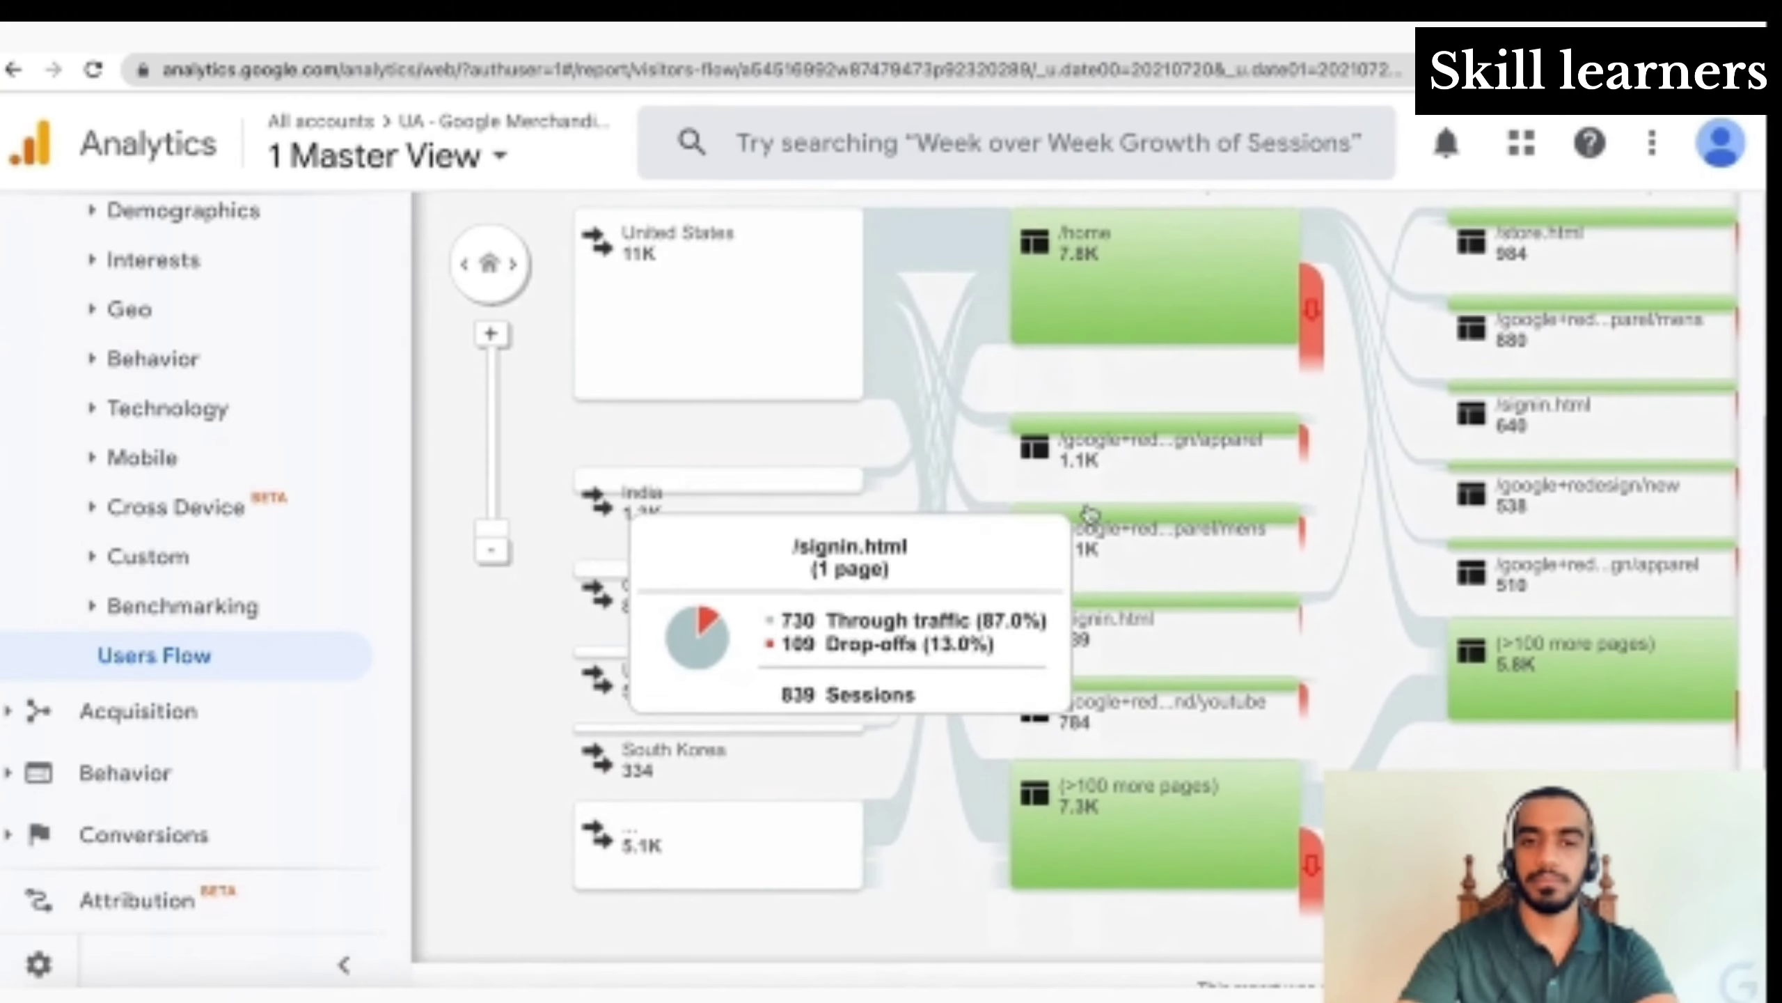
{"action": "left_click", "coordinate": [778, 499]}
{"action": "left_click", "coordinate": [526, 480]}
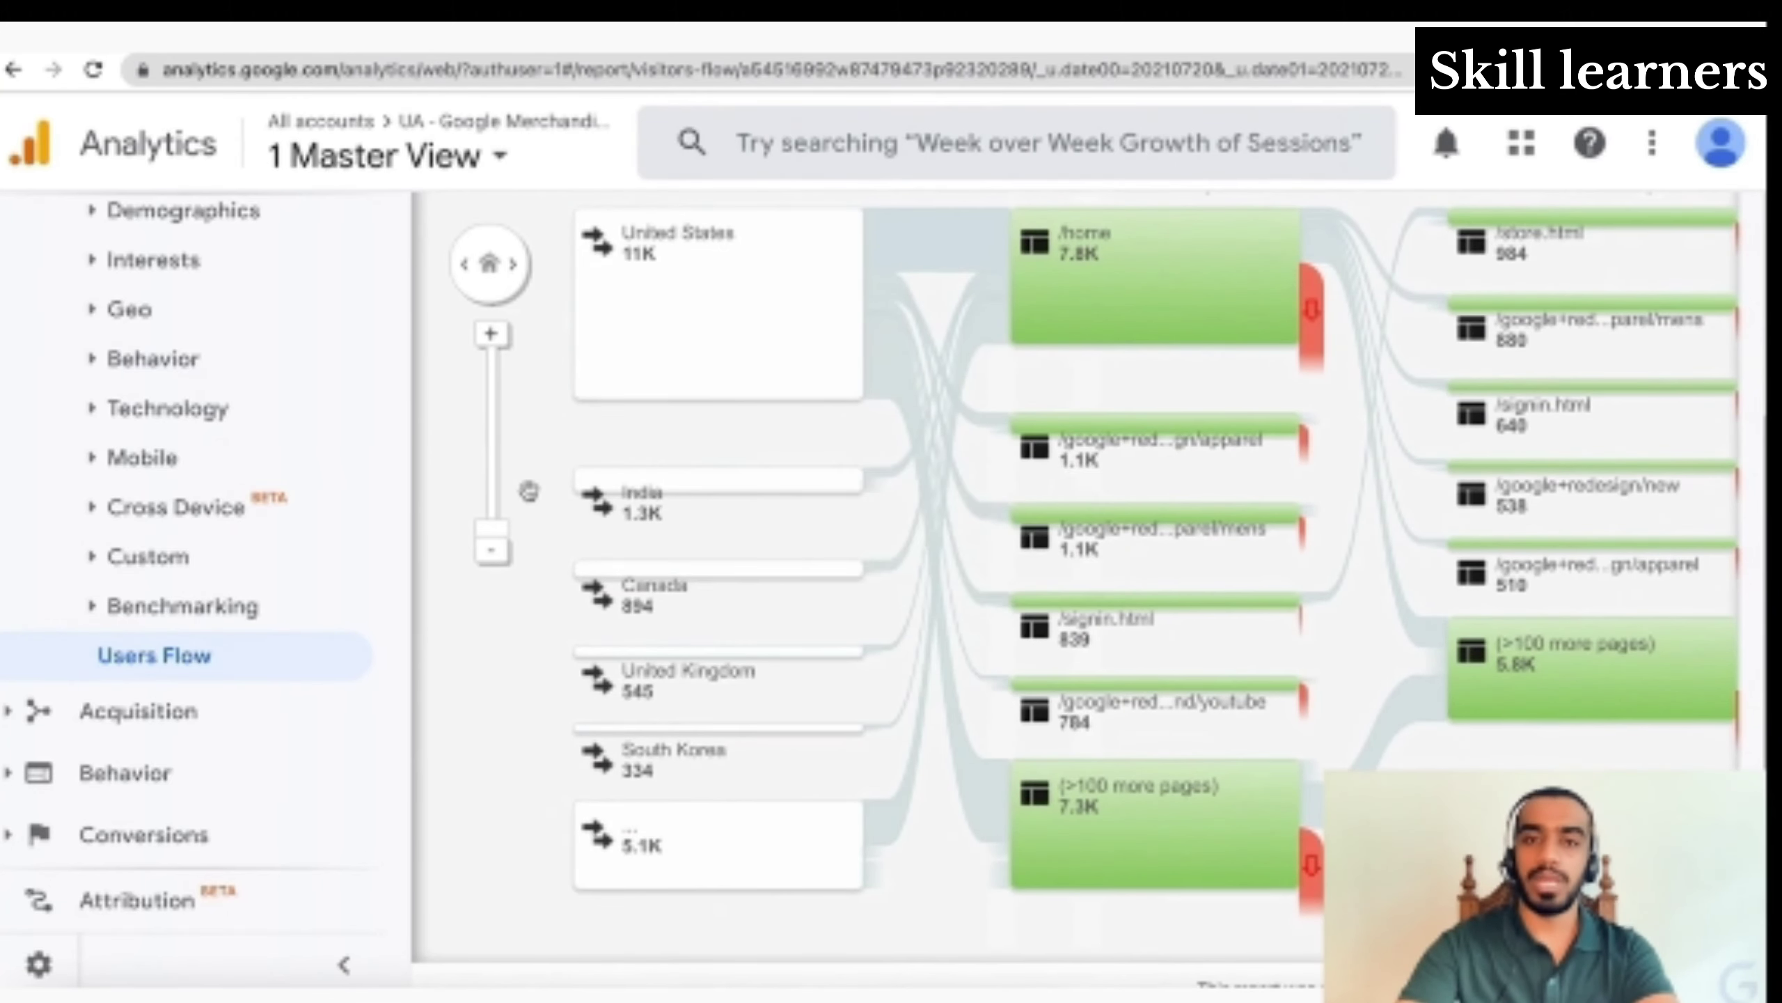
{"action": "scroll", "coordinate": [527, 485], "scroll_direction": "up", "scroll_amount": 5}
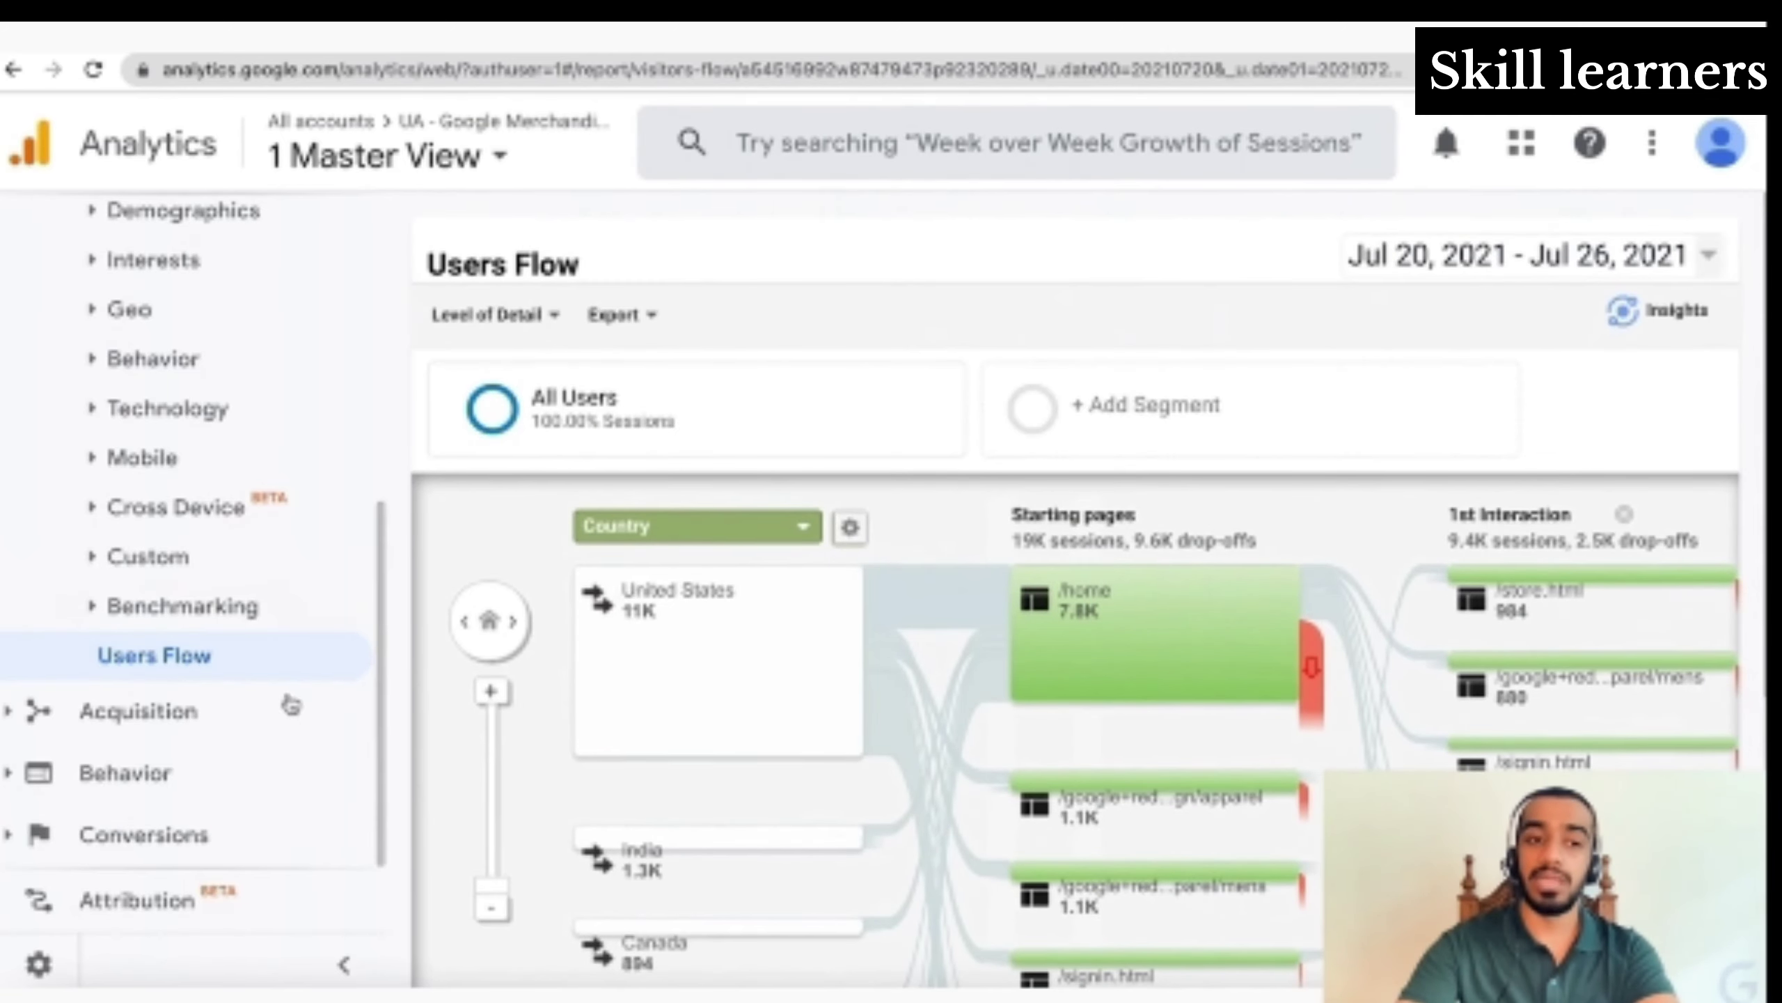
Open the Acquisition Overview report and compare users, bounce rate, conversion rate and revenue across the top channels
{"action": "left_click", "coordinate": [221, 712]}
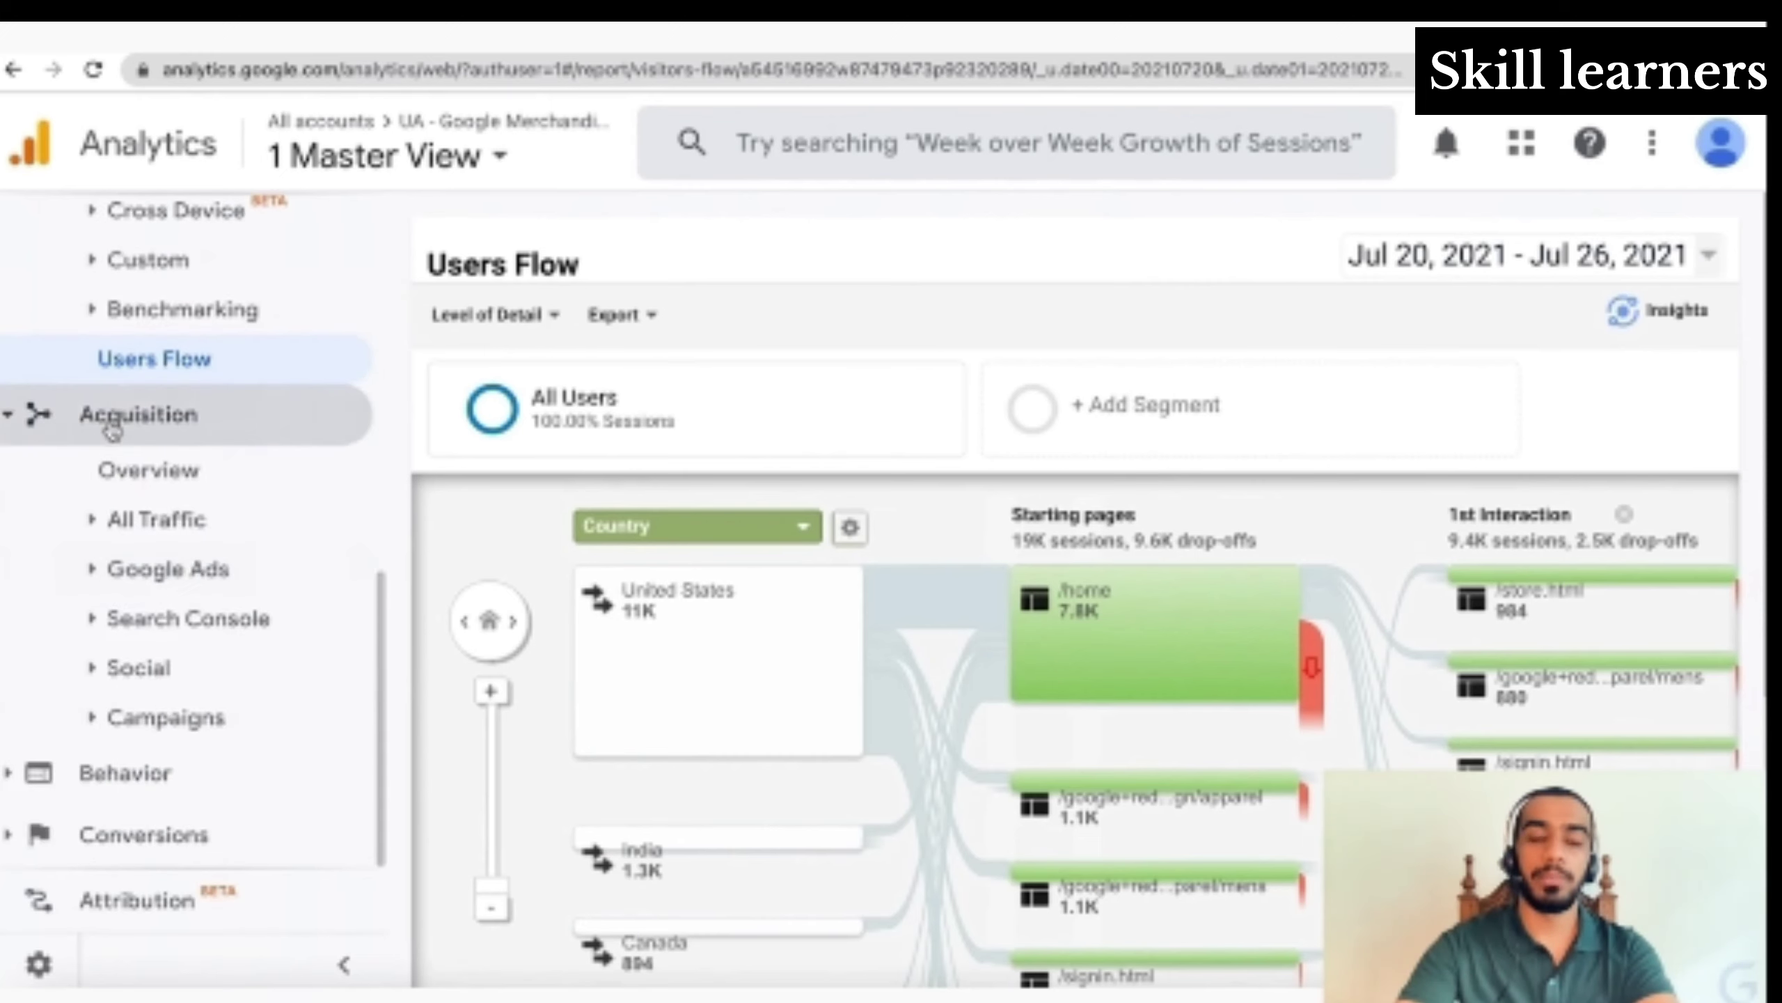
{"action": "left_click", "coordinate": [195, 494]}
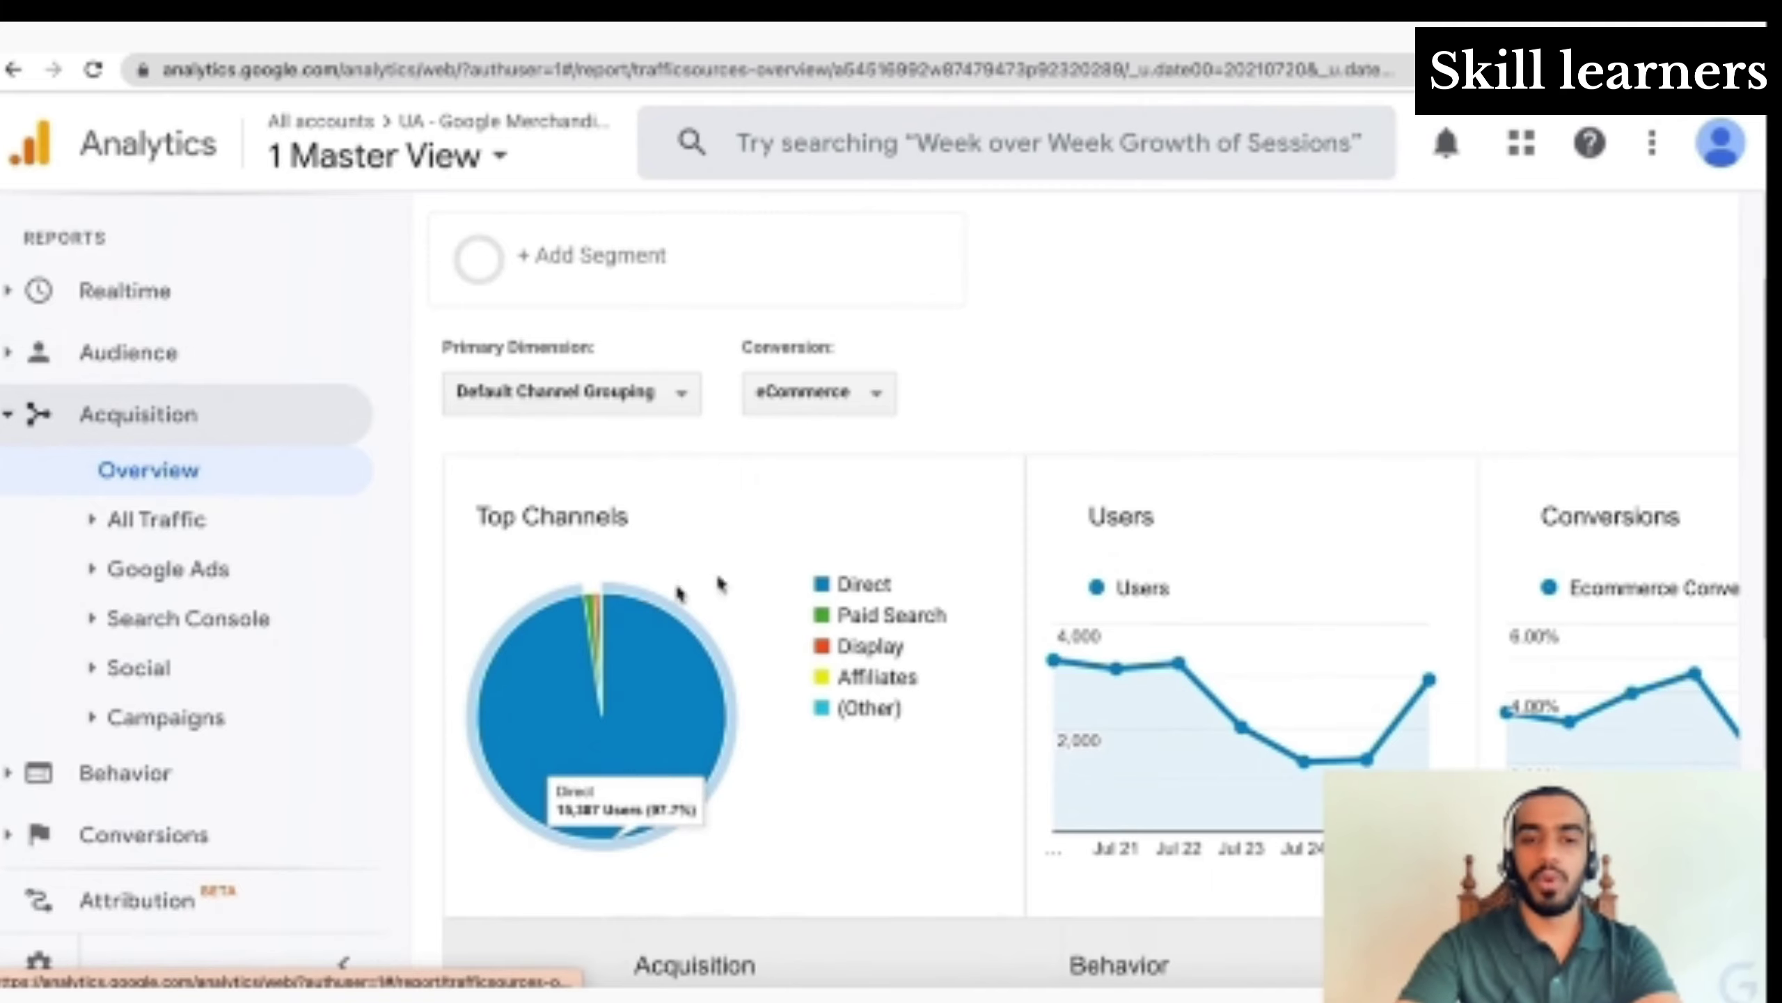
{"action": "scroll", "coordinate": [991, 601], "scroll_direction": "down", "scroll_amount": 3}
{"action": "scroll", "coordinate": [991, 601], "scroll_direction": "down", "scroll_amount": 2}
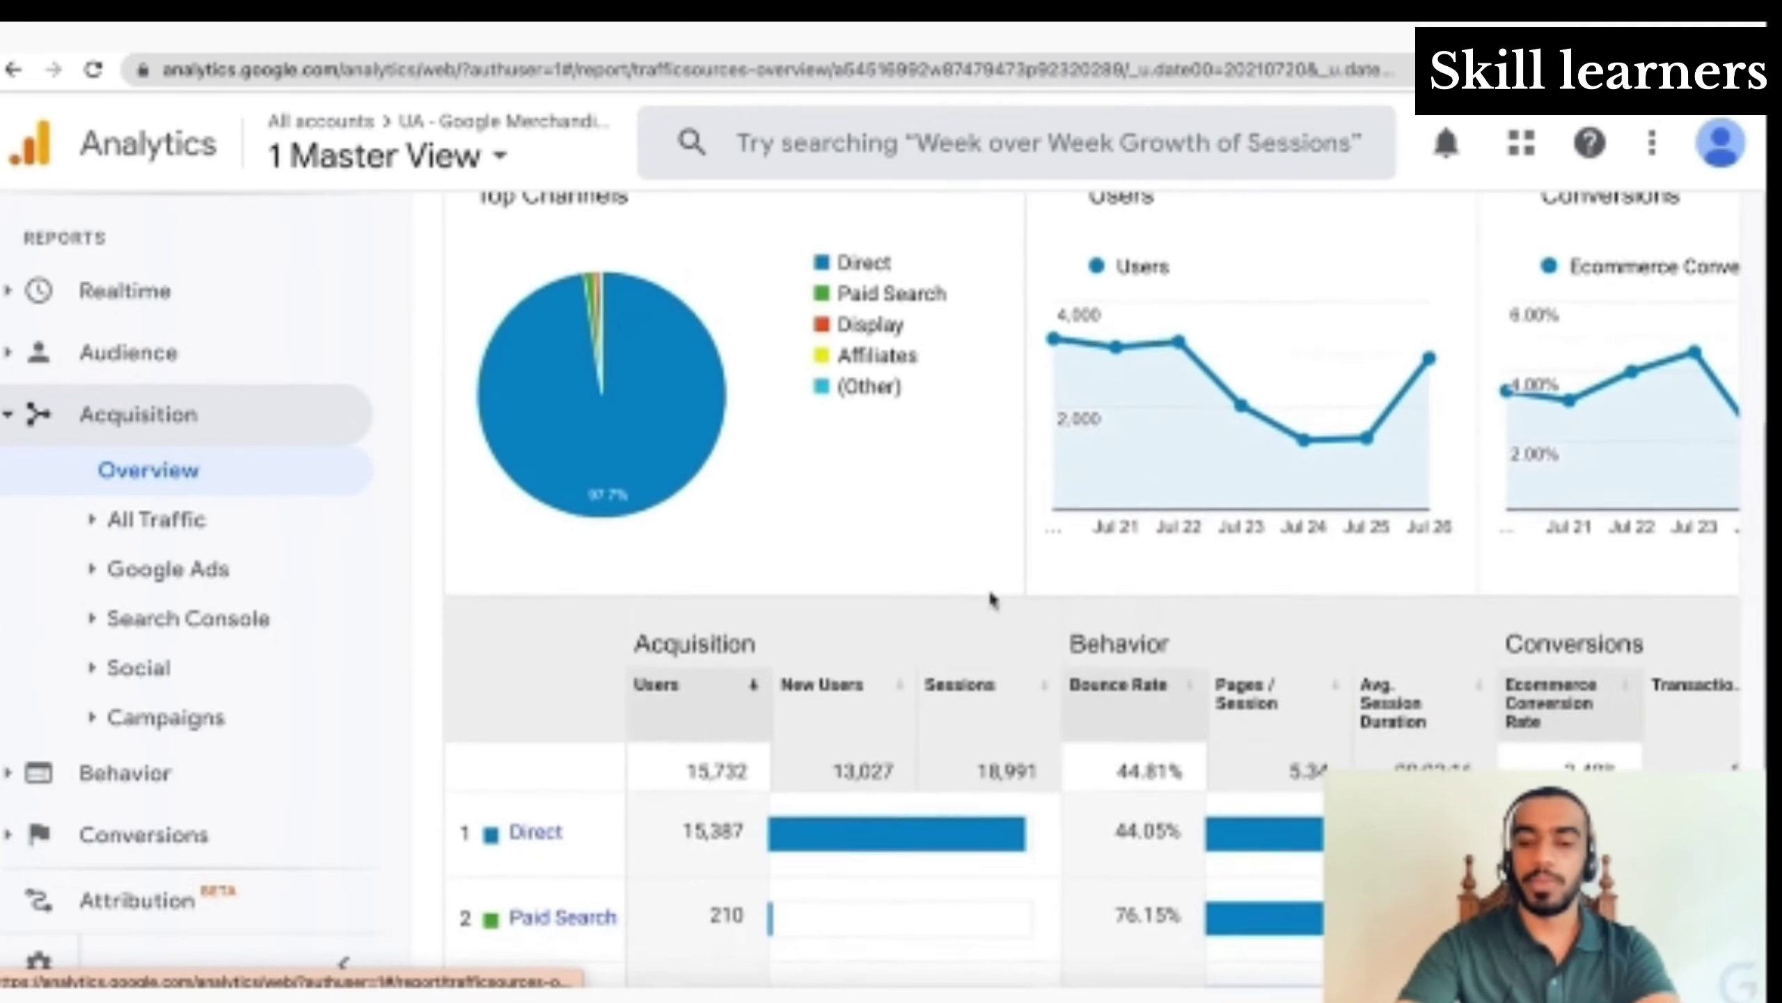
{"action": "scroll", "coordinate": [990, 594], "scroll_direction": "down", "scroll_amount": 5}
{"action": "scroll", "coordinate": [990, 600], "scroll_direction": "right", "scroll_amount": 3}
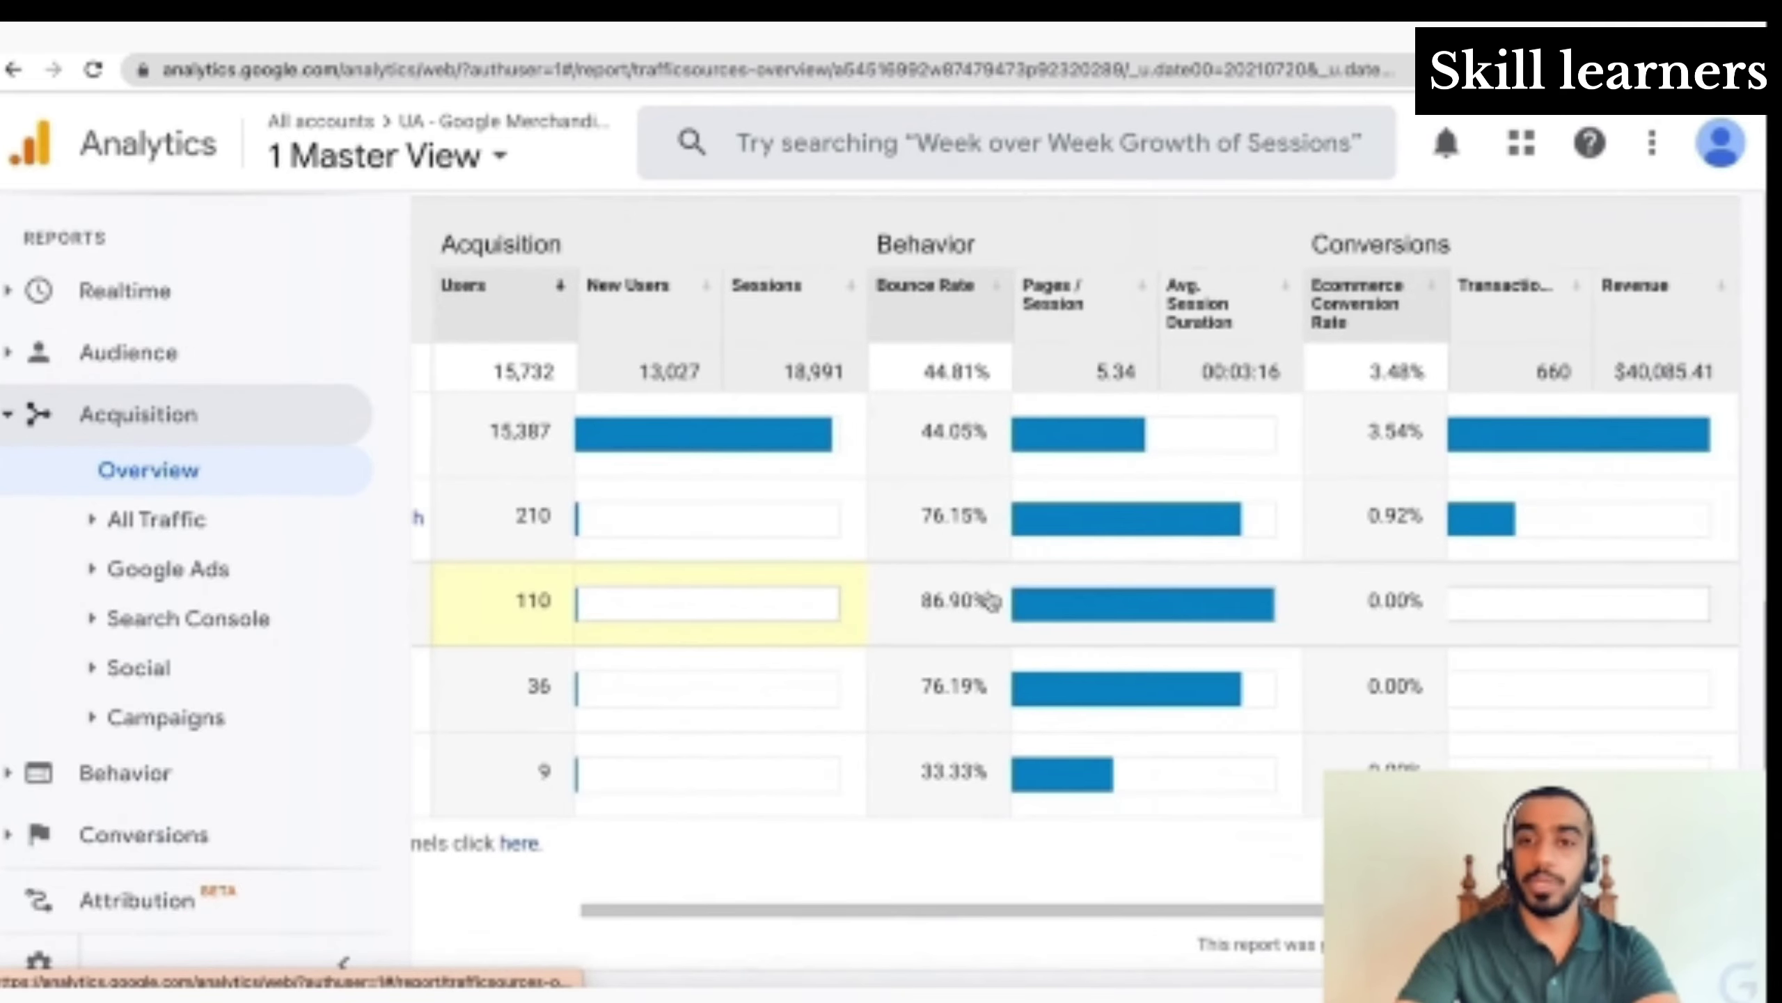
{"action": "scroll", "coordinate": [990, 598], "scroll_direction": "left", "scroll_amount": 3}
View the Channels, Source/Medium and Referrals reports in the All Traffic group under Acquisition
{"action": "left_click", "coordinate": [159, 518]}
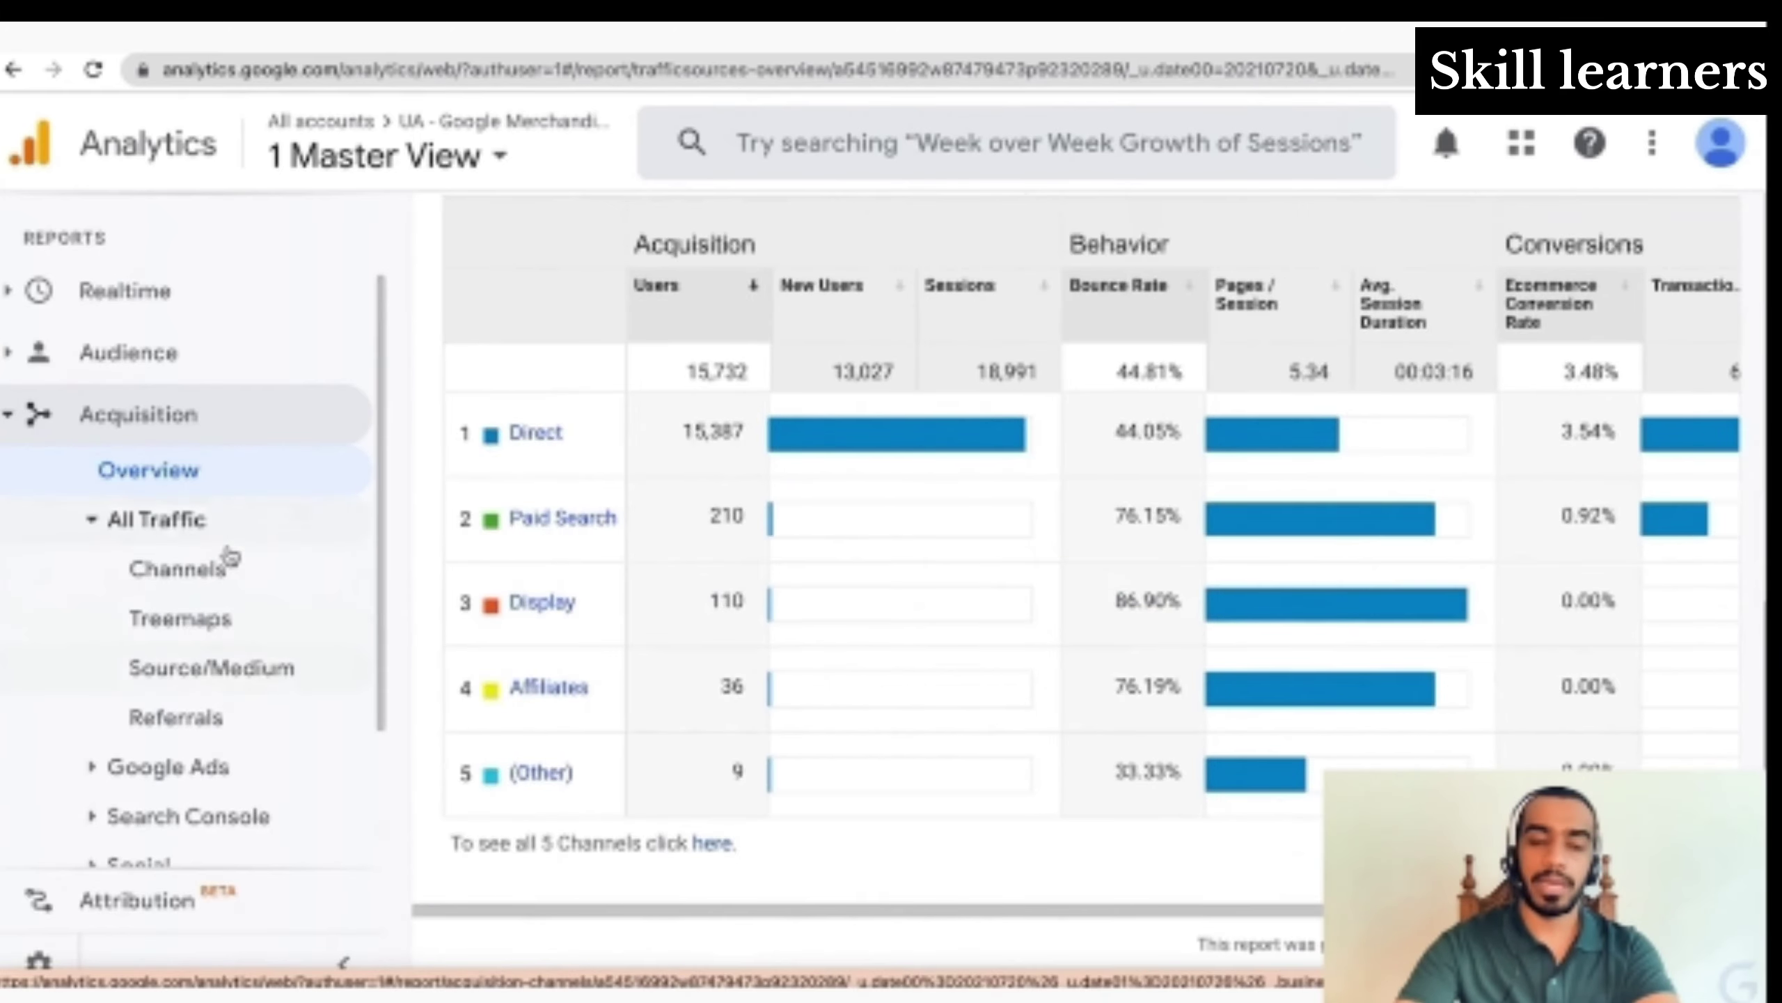
{"action": "left_click", "coordinate": [222, 574]}
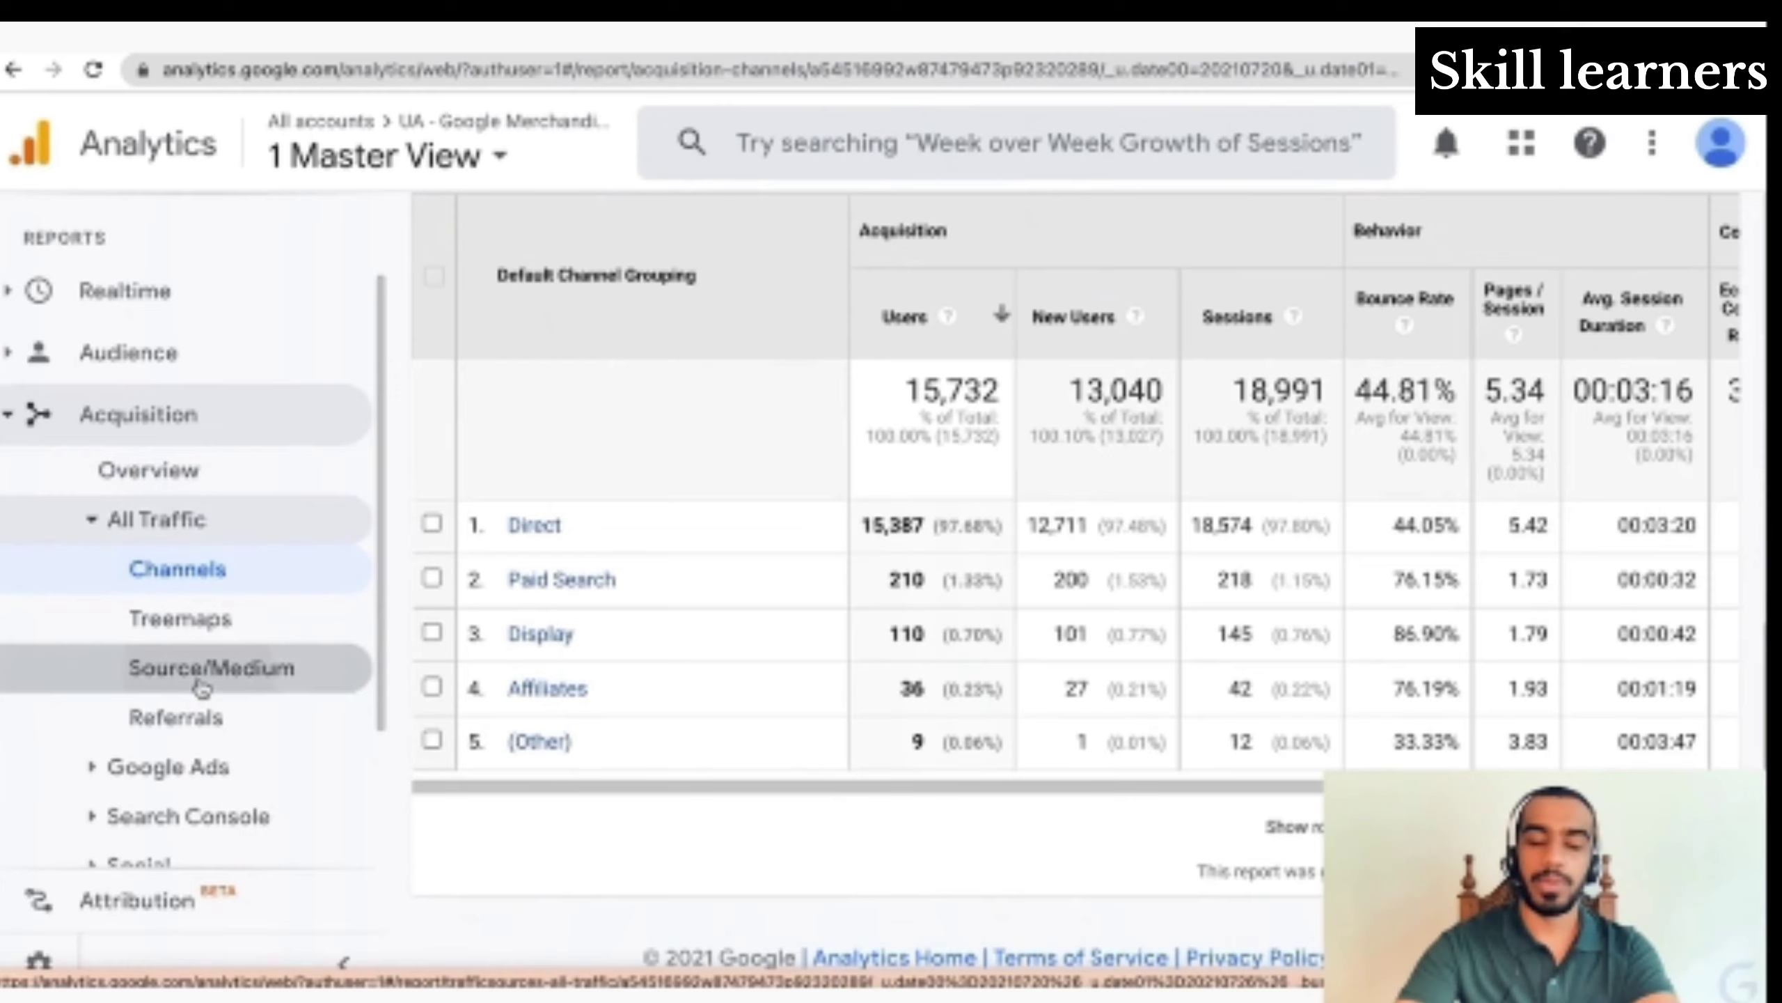
{"action": "left_click", "coordinate": [243, 667]}
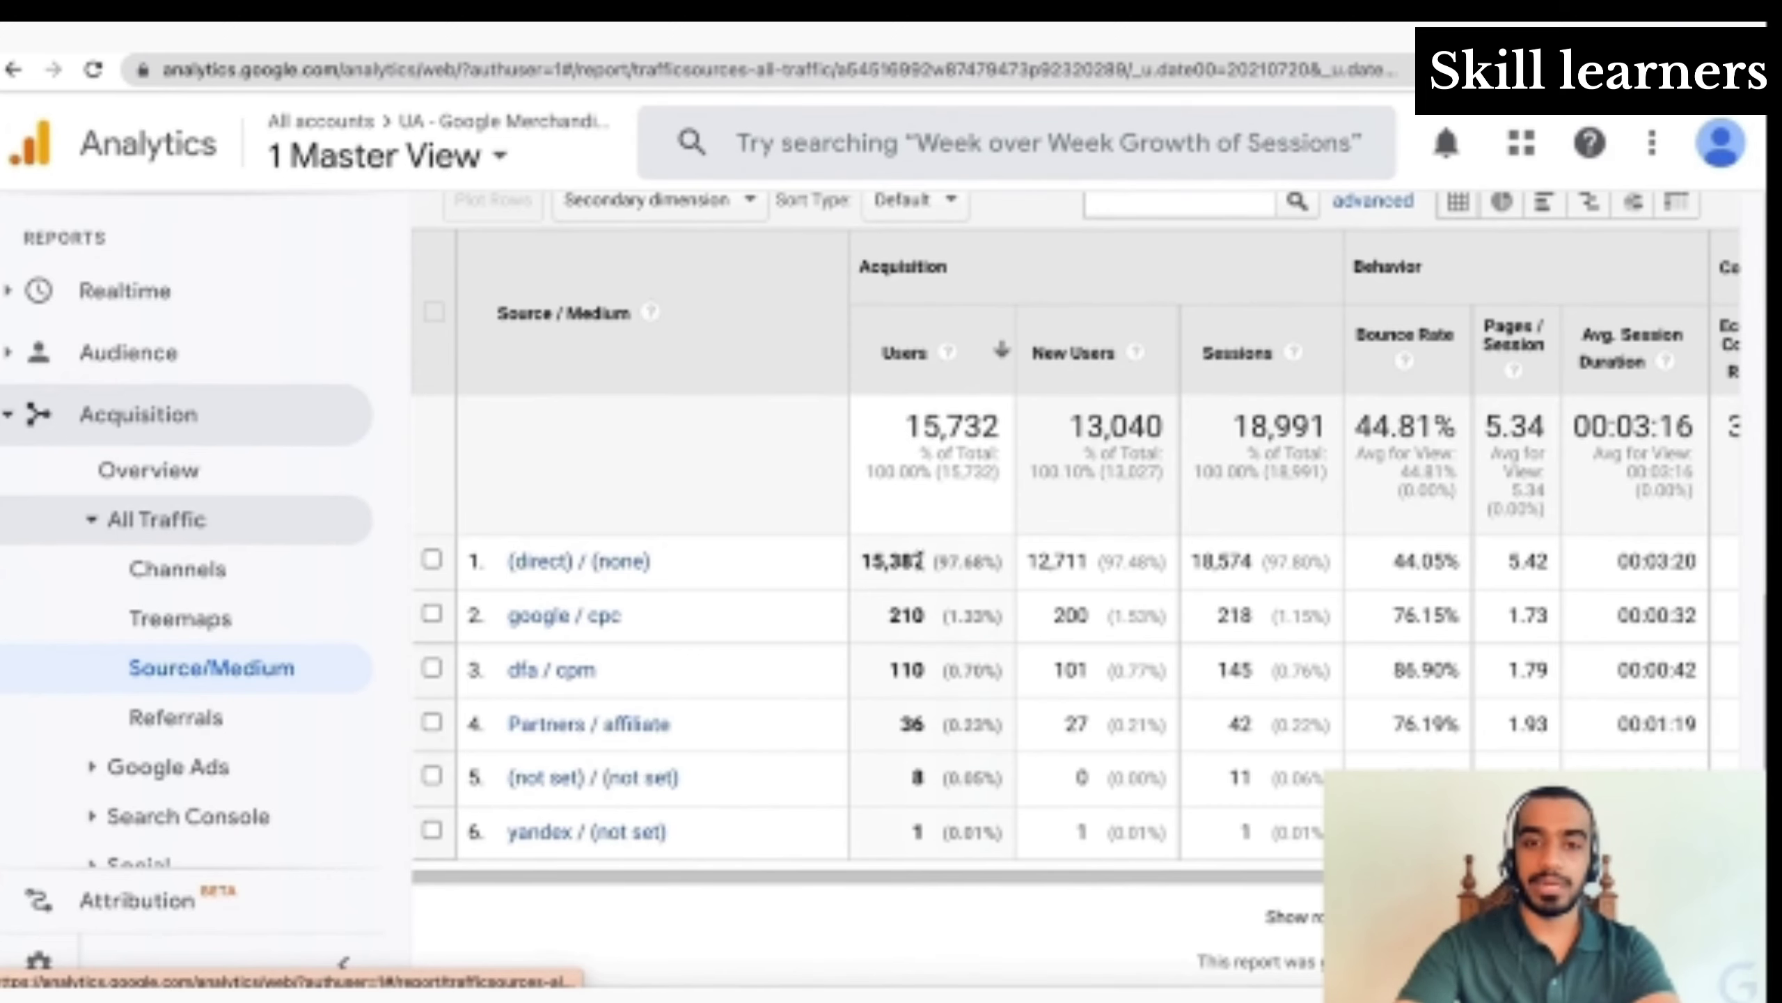
{"action": "left_click", "coordinate": [281, 715]}
{"action": "scroll", "coordinate": [213, 667], "scroll_direction": "down", "scroll_amount": 3}
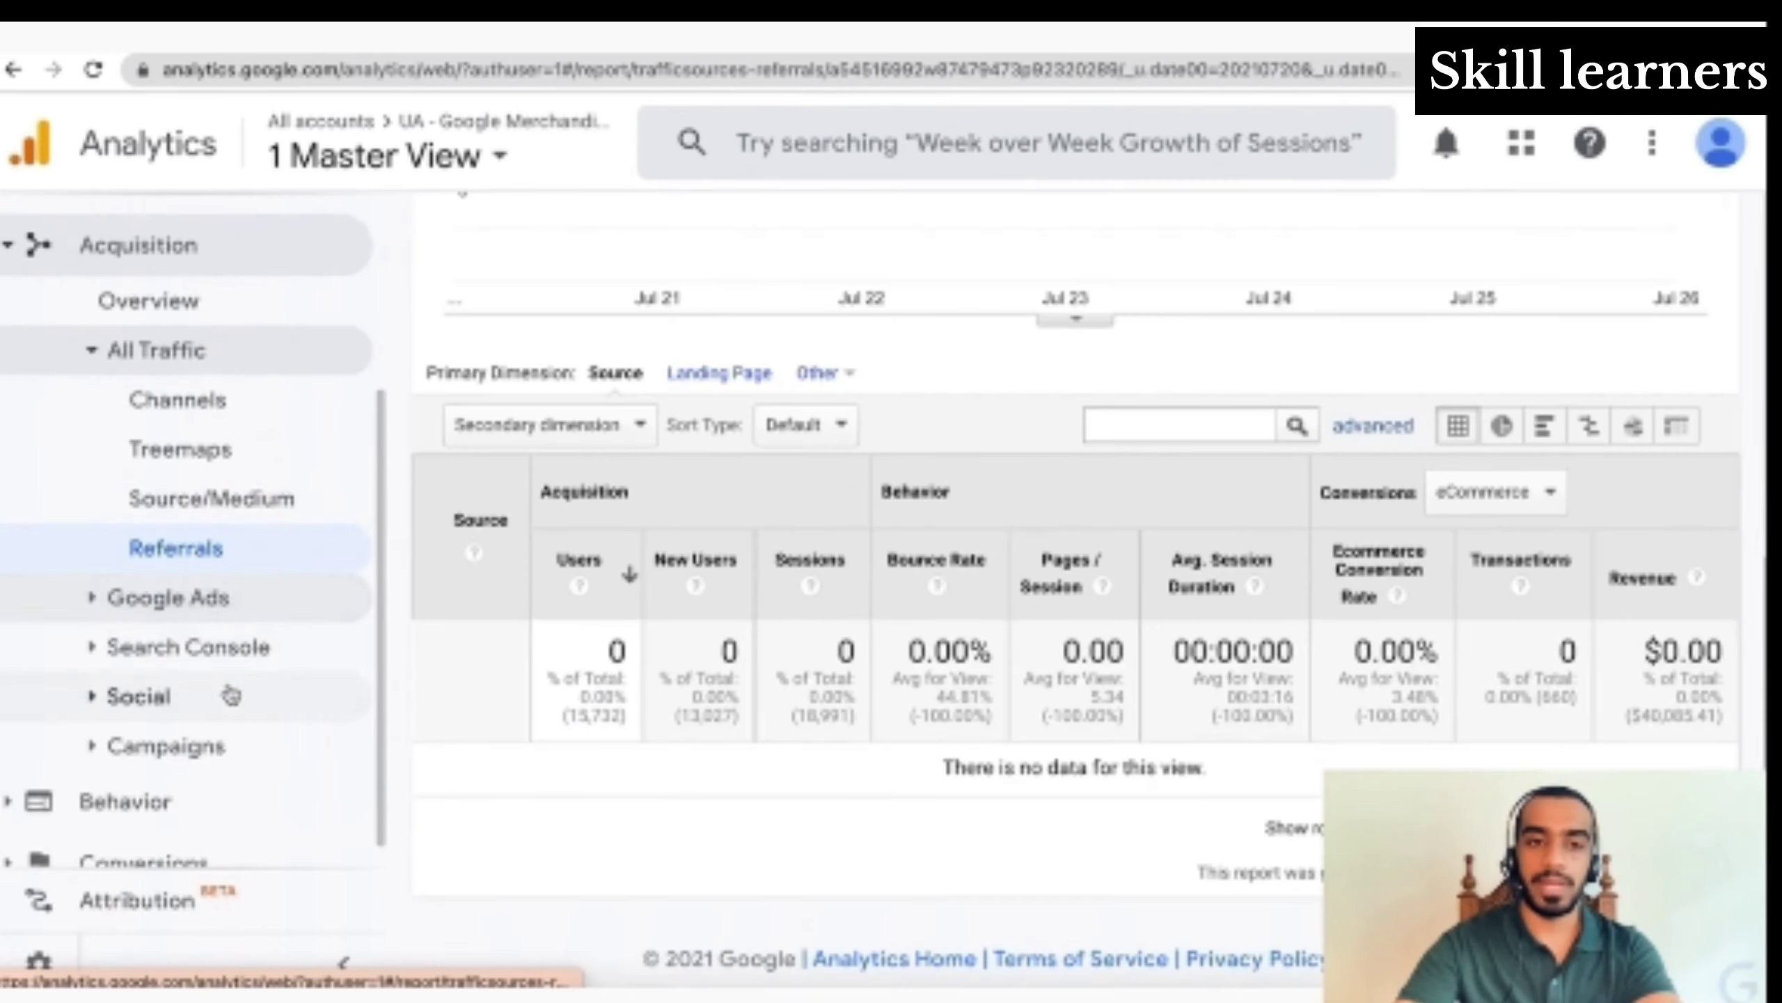
Expand the Google Ads group under Acquisition and open its Accounts report
{"action": "left_click", "coordinate": [198, 608]}
{"action": "scroll", "coordinate": [221, 641], "scroll_direction": "down", "scroll_amount": 3}
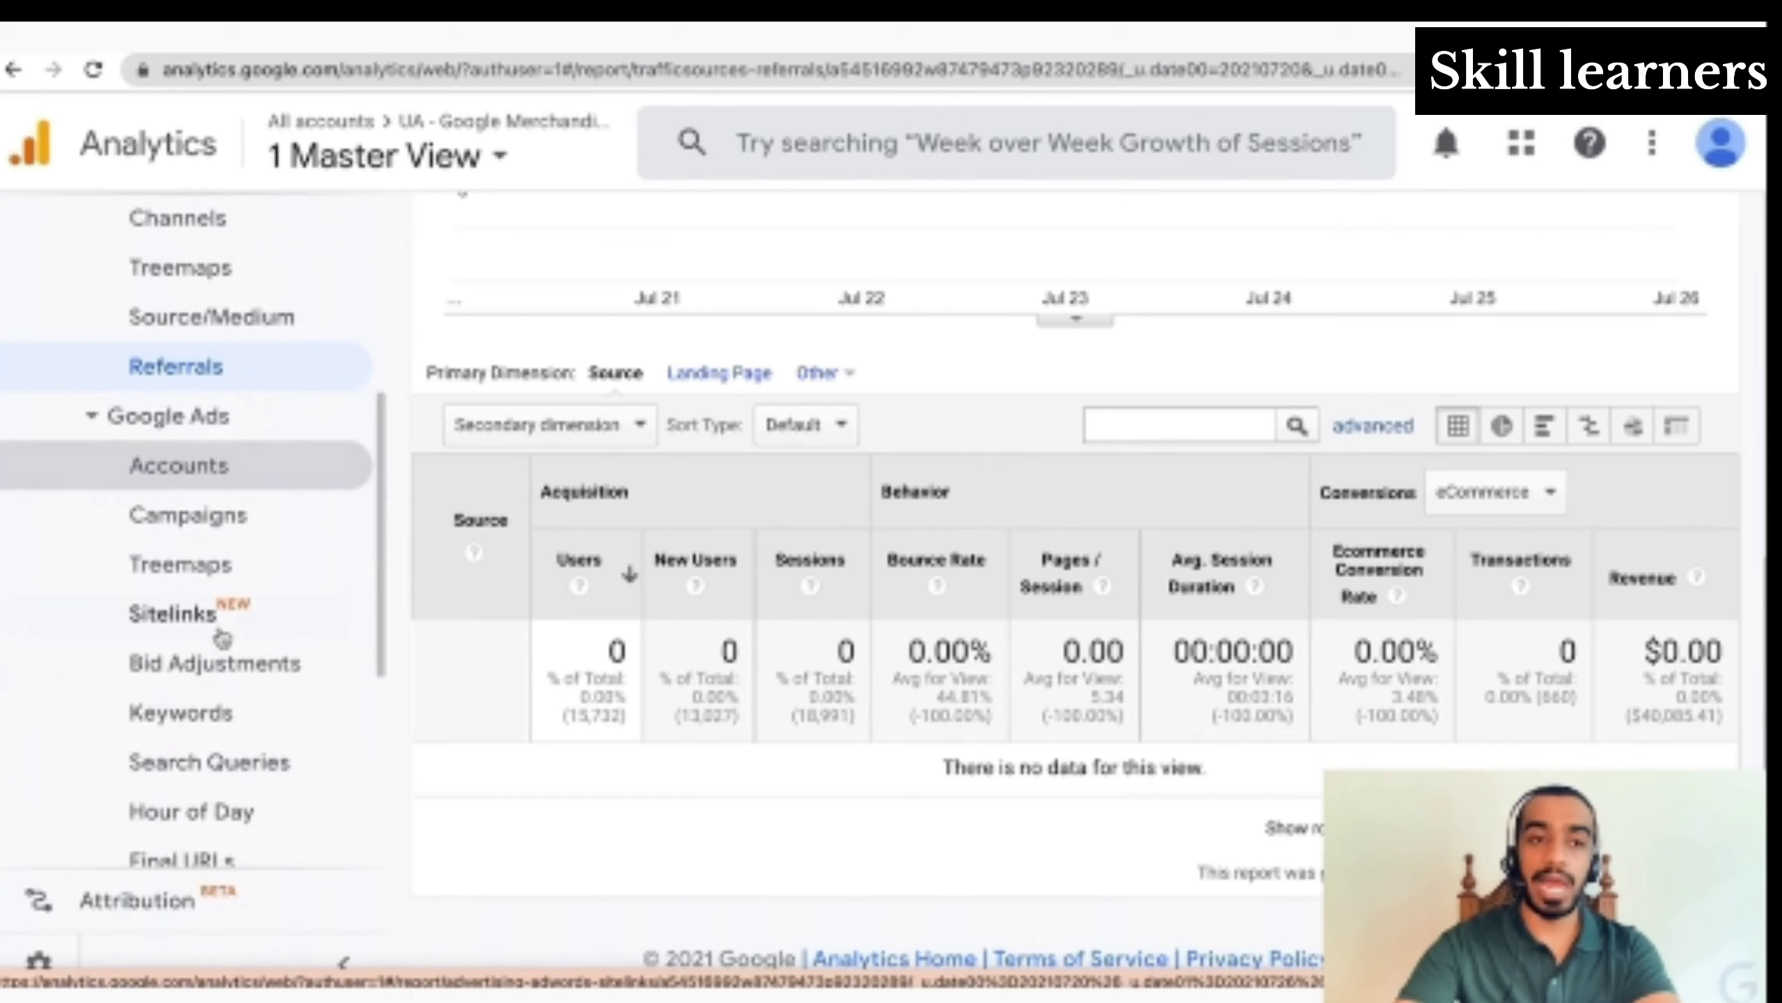
{"action": "left_click", "coordinate": [222, 469]}
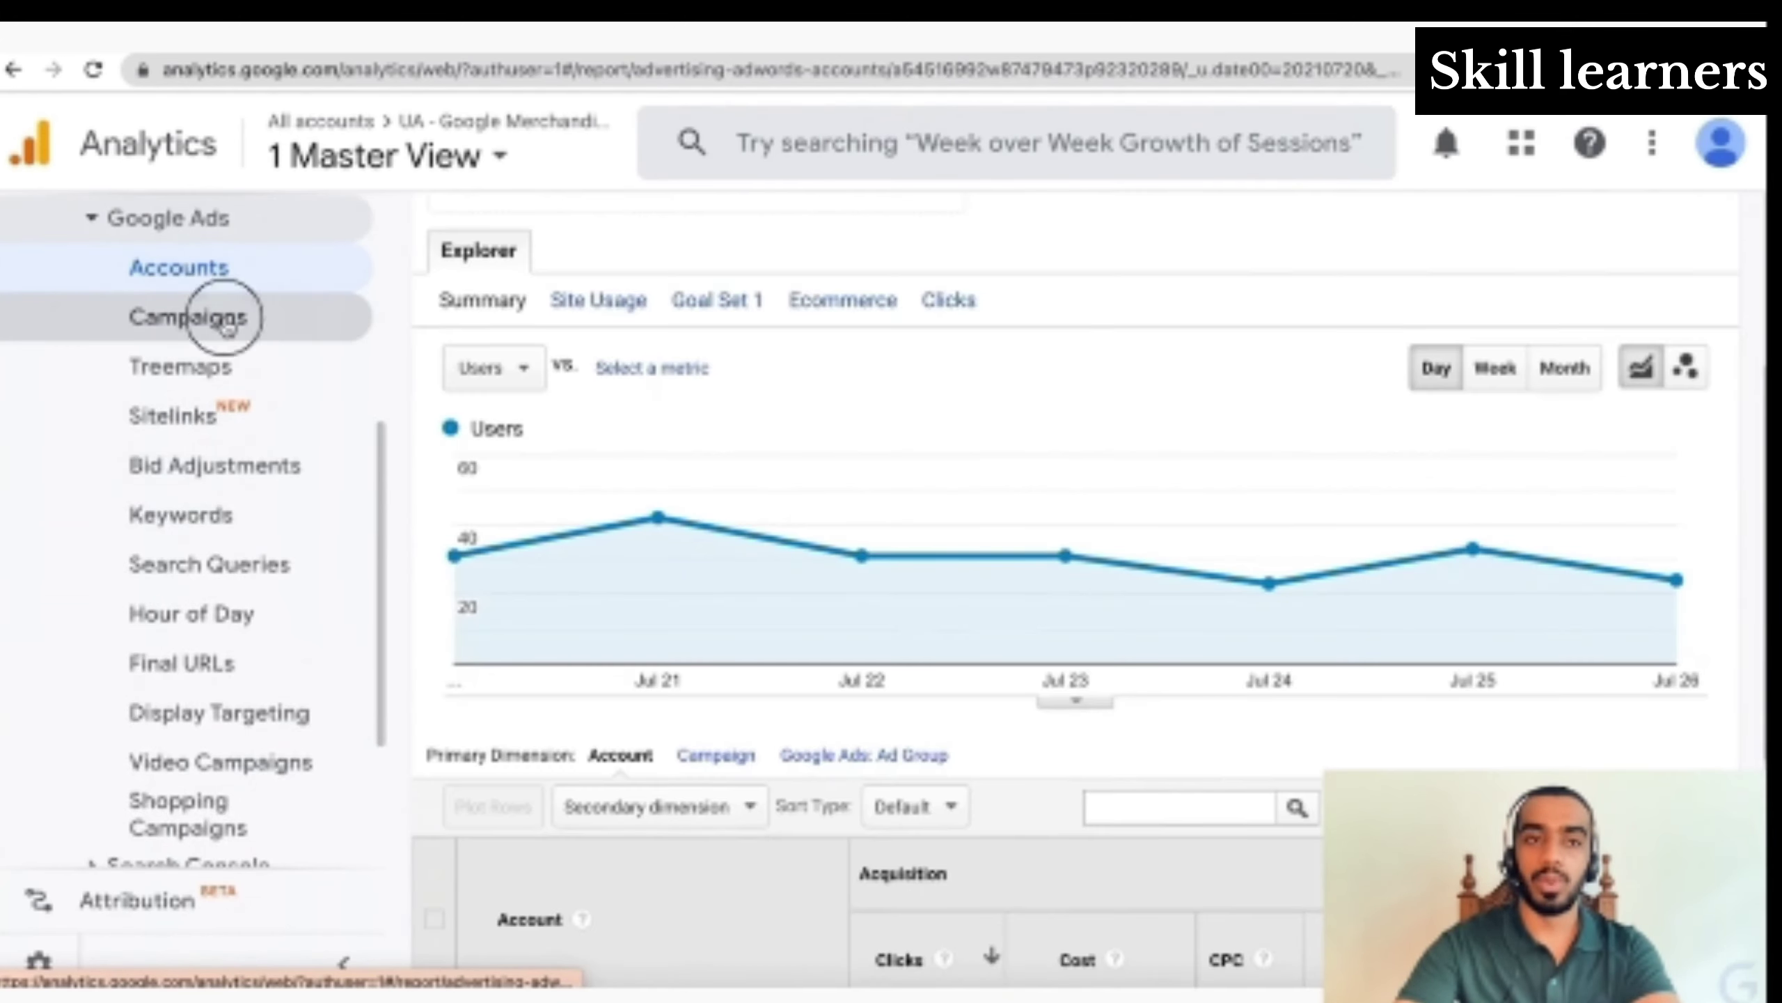
Compare clicks, cost, CPC, users and transactions across campaigns in the Google Ads Campaigns report, and open the Keywords report
{"action": "left_click", "coordinate": [225, 324]}
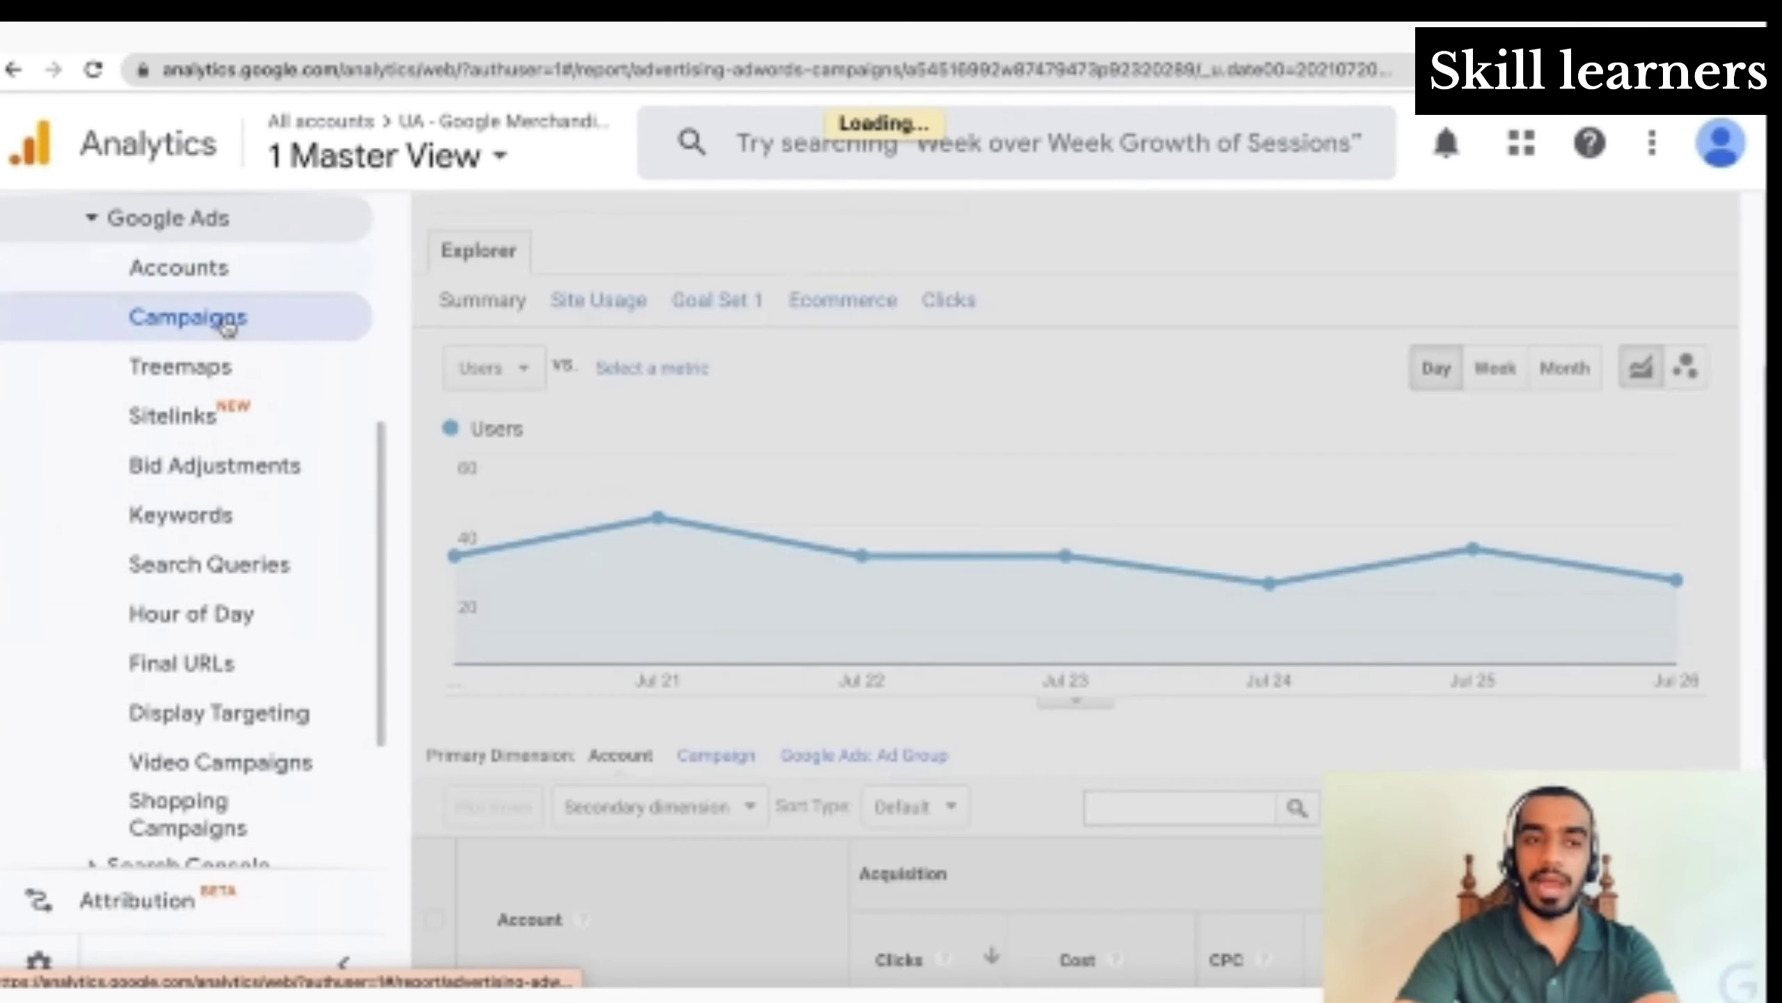
{"action": "scroll", "coordinate": [577, 496], "scroll_direction": "down", "scroll_amount": 10}
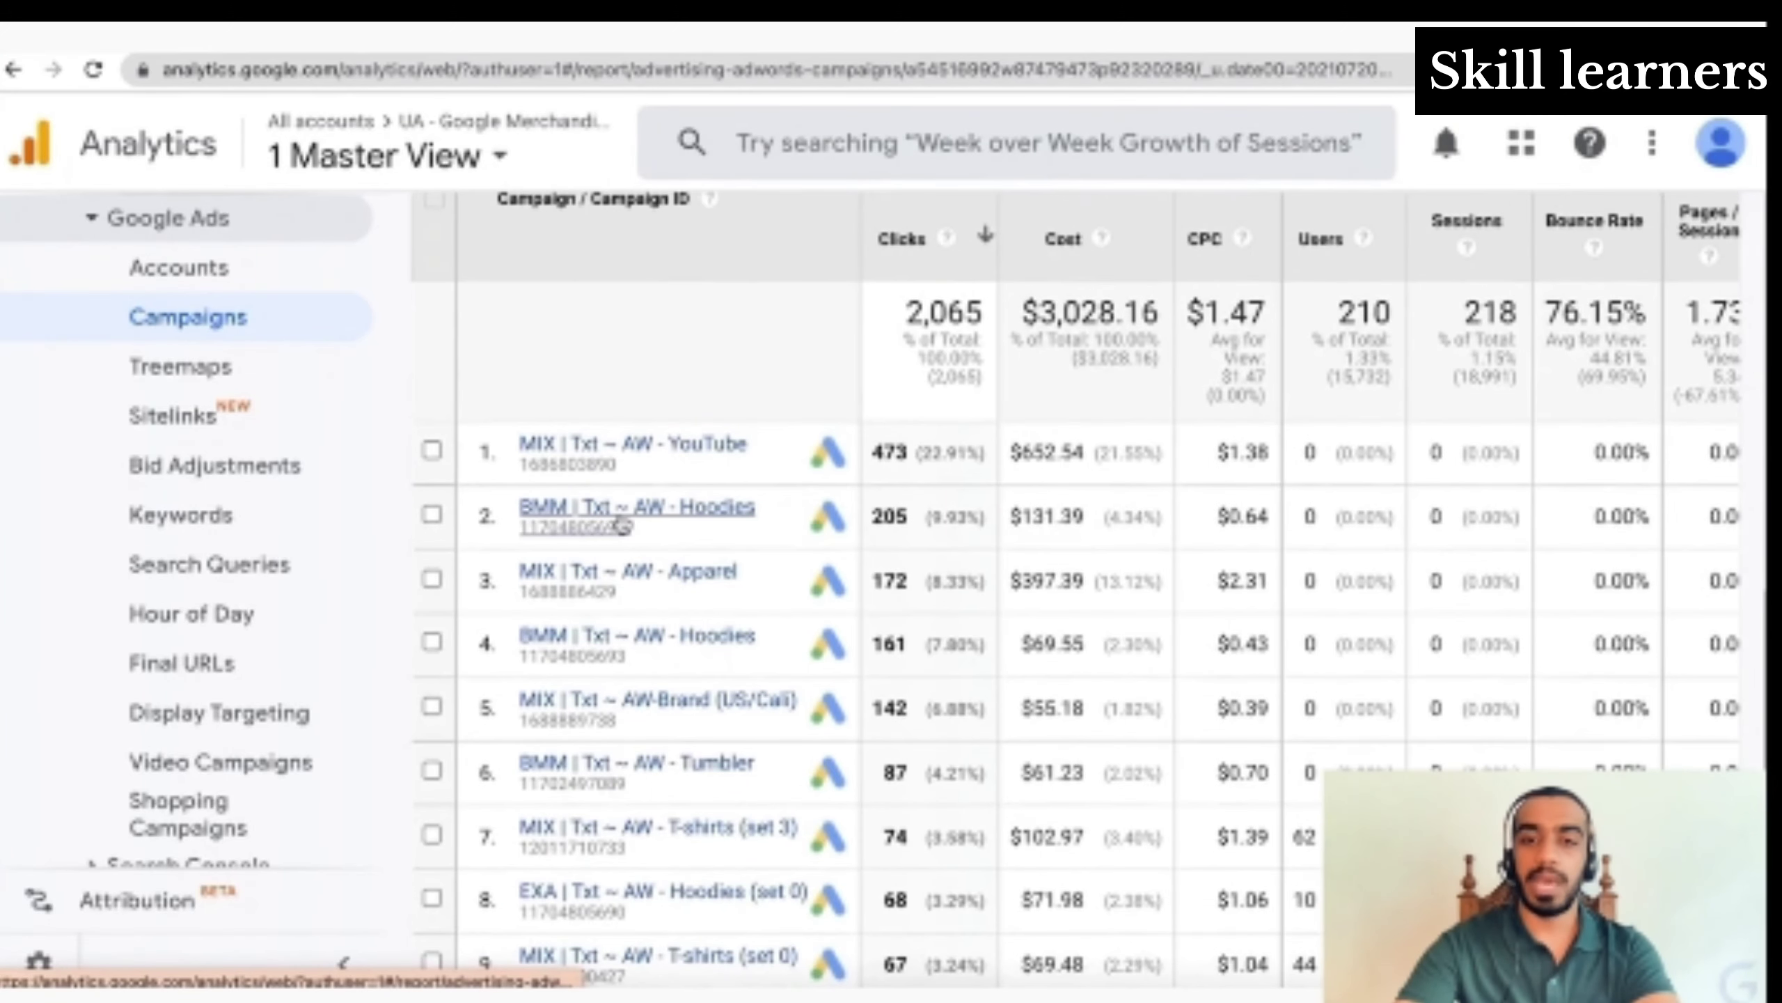
{"action": "scroll", "coordinate": [626, 603], "scroll_direction": "down", "scroll_amount": 2}
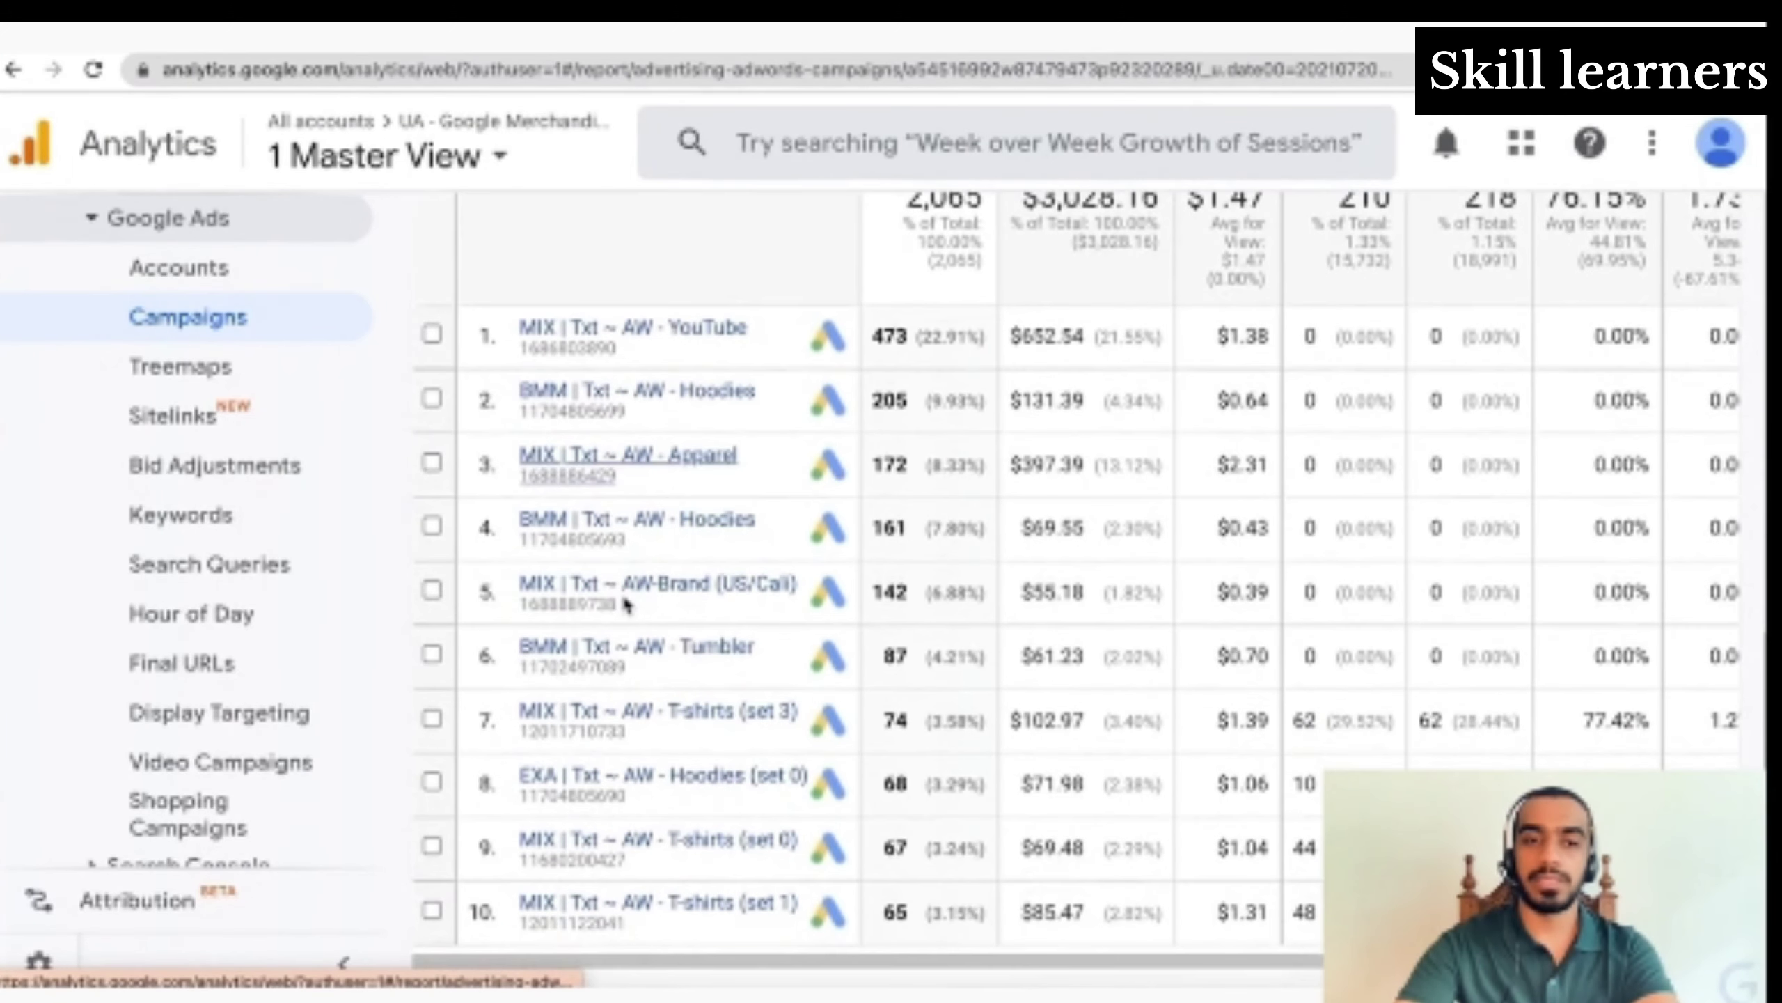
{"action": "scroll", "coordinate": [652, 421], "scroll_direction": "up", "scroll_amount": 3}
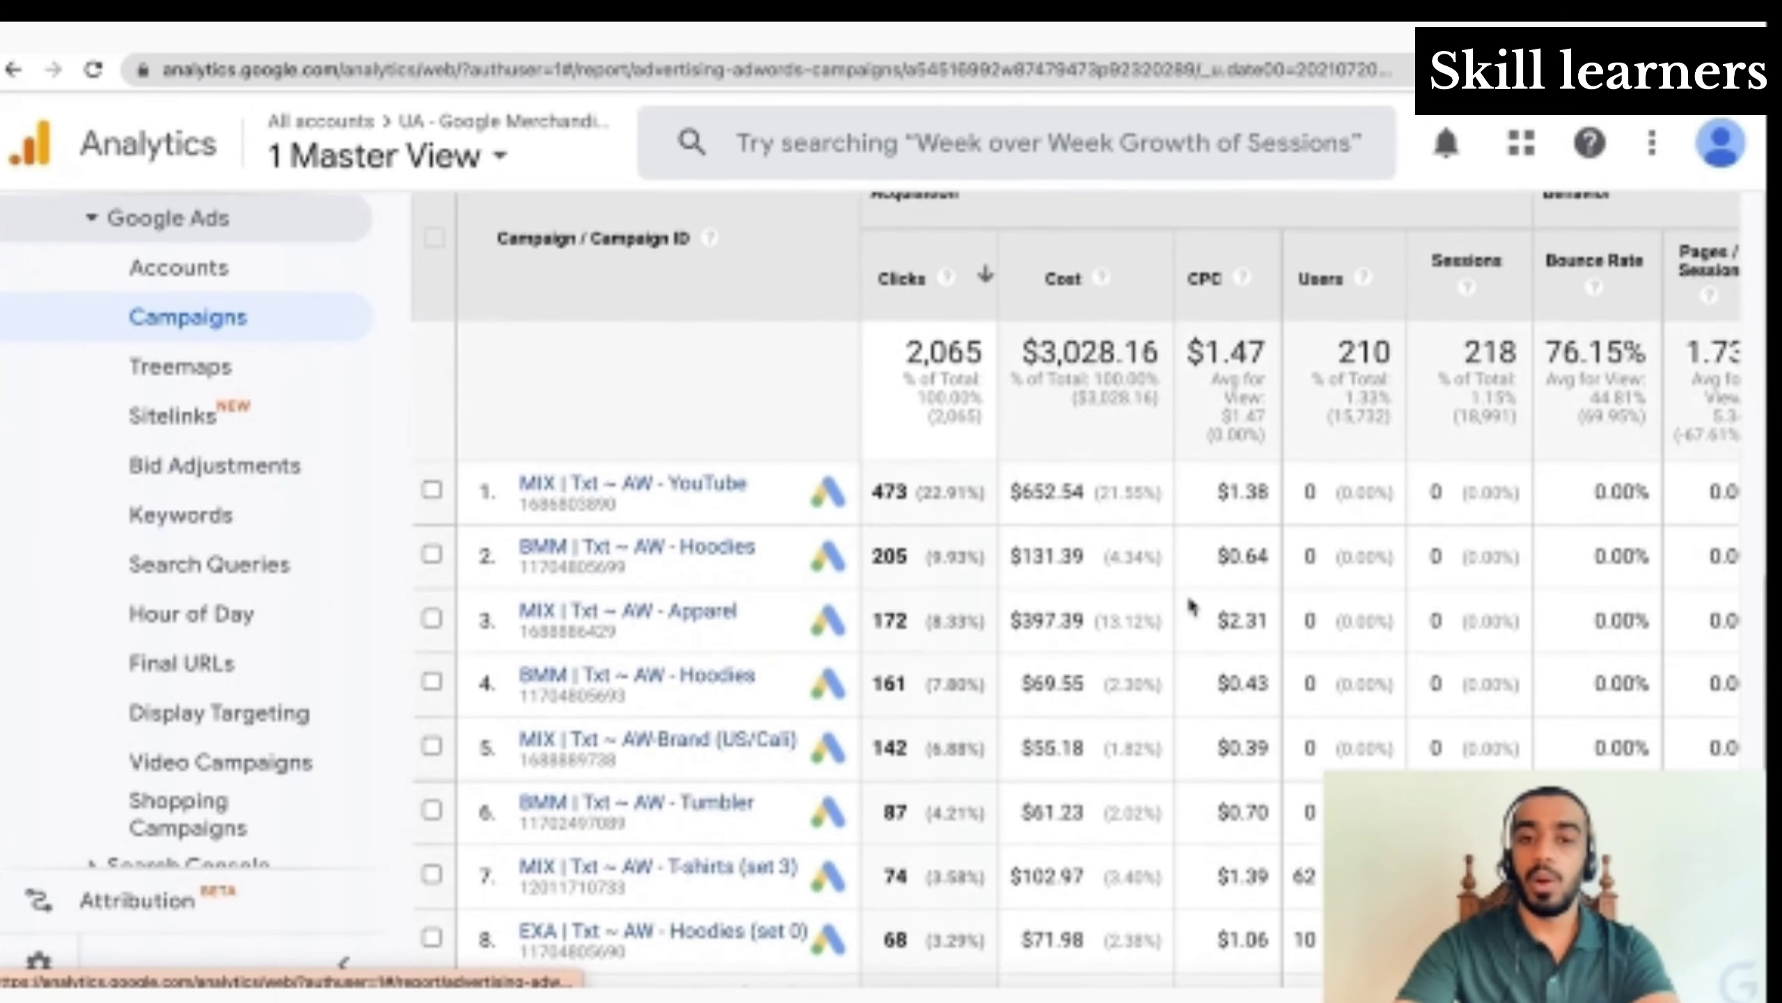
{"action": "scroll", "coordinate": [1079, 644], "scroll_direction": "right", "scroll_amount": 5}
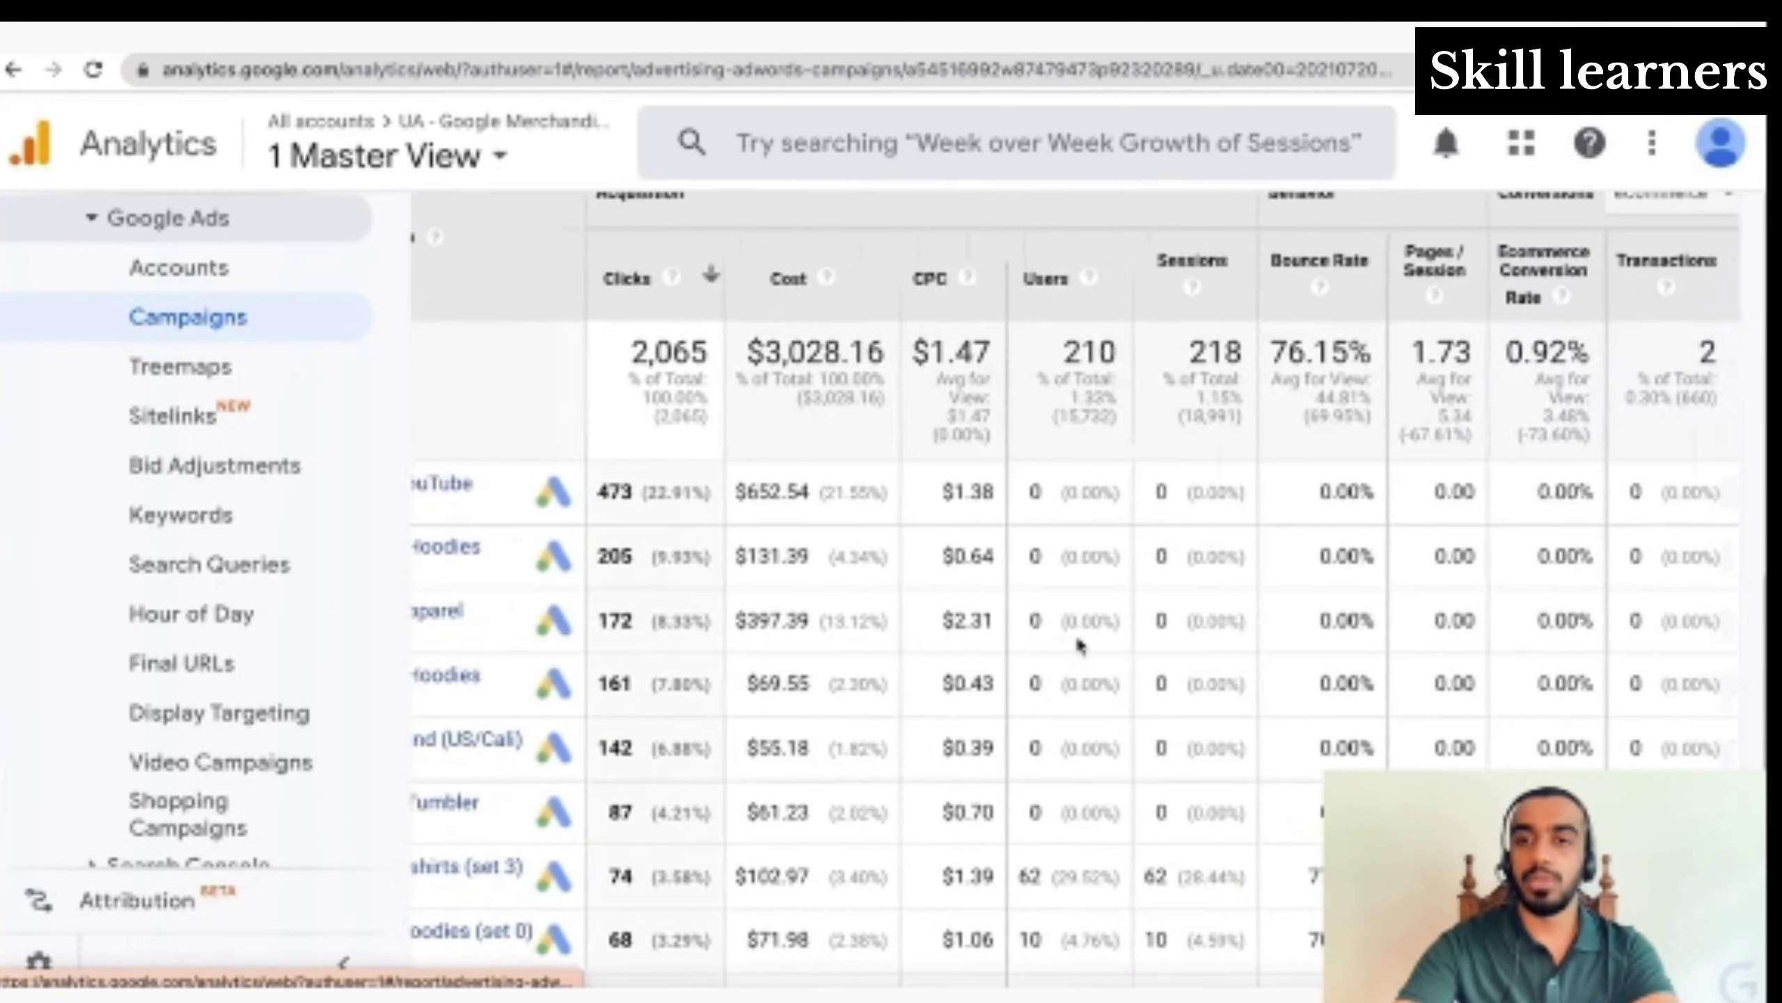
{"action": "scroll", "coordinate": [1079, 644], "scroll_direction": "left", "scroll_amount": 5}
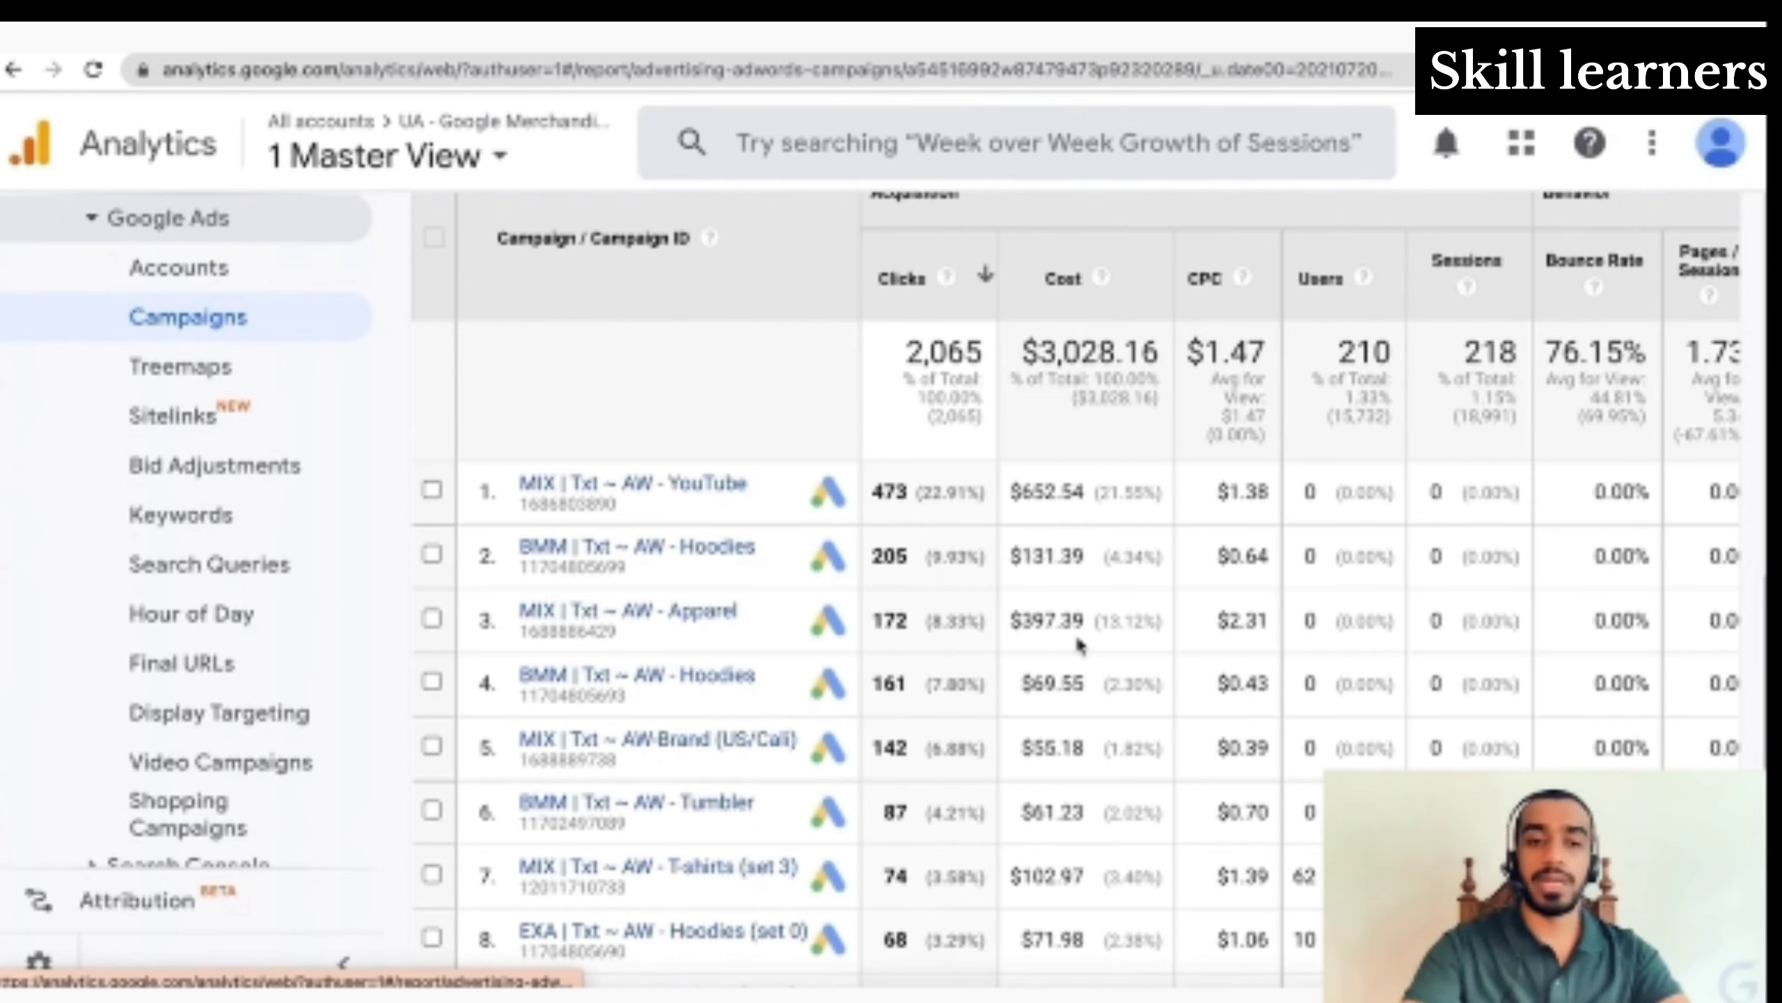
{"action": "left_click", "coordinate": [224, 531]}
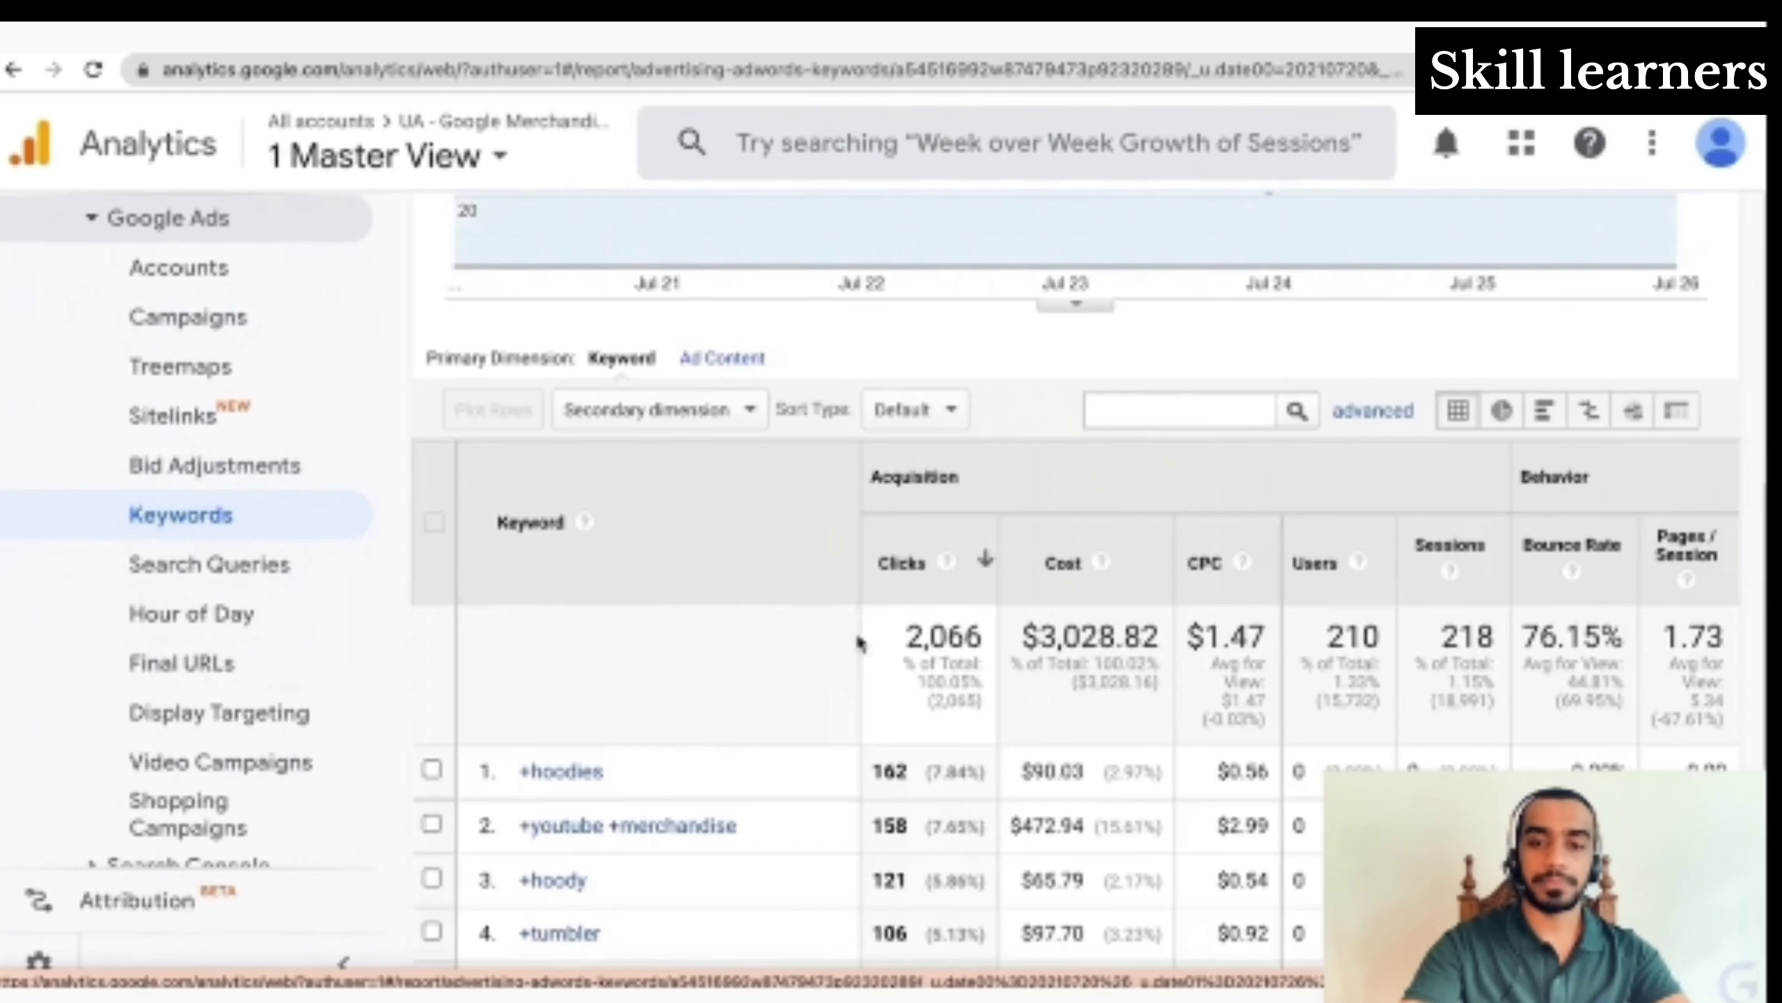
Review clicks, cost and CPC per keyword in the Keywords report, and open the Search Queries and Hour of Day reports under Google Ads
{"action": "scroll", "coordinate": [859, 642], "scroll_direction": "down", "scroll_amount": 4}
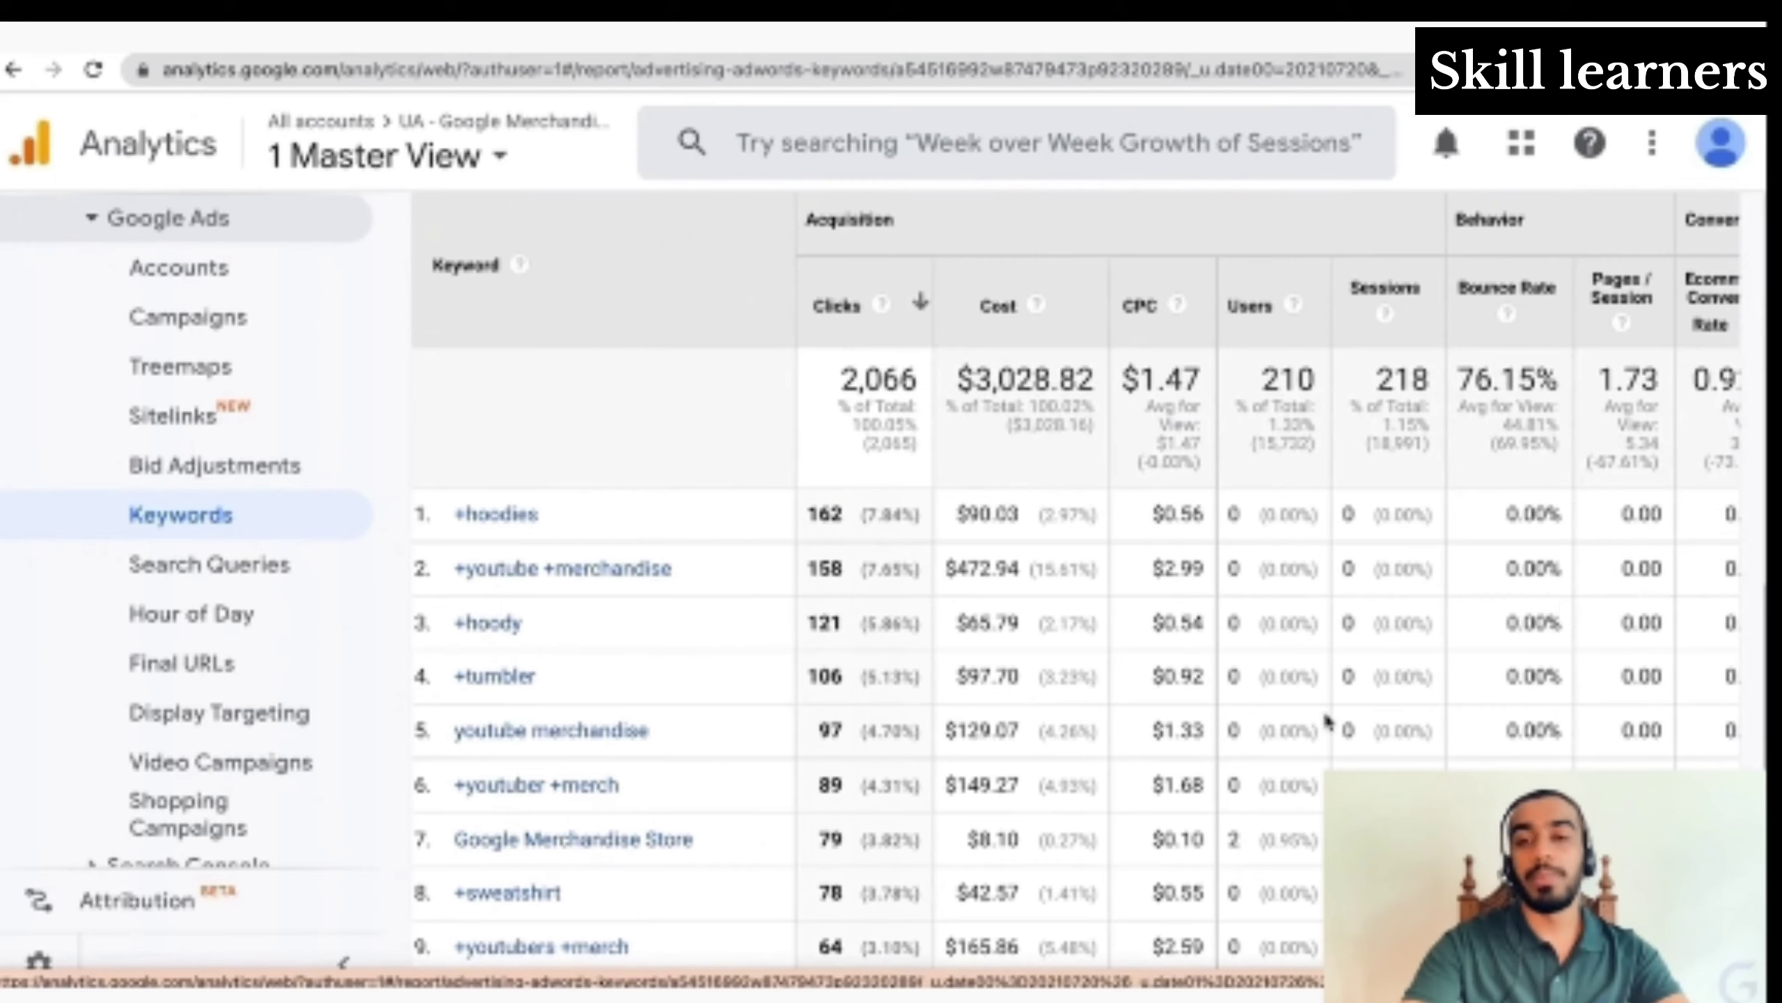
{"action": "scroll", "coordinate": [1326, 720], "scroll_direction": "down", "scroll_amount": 2}
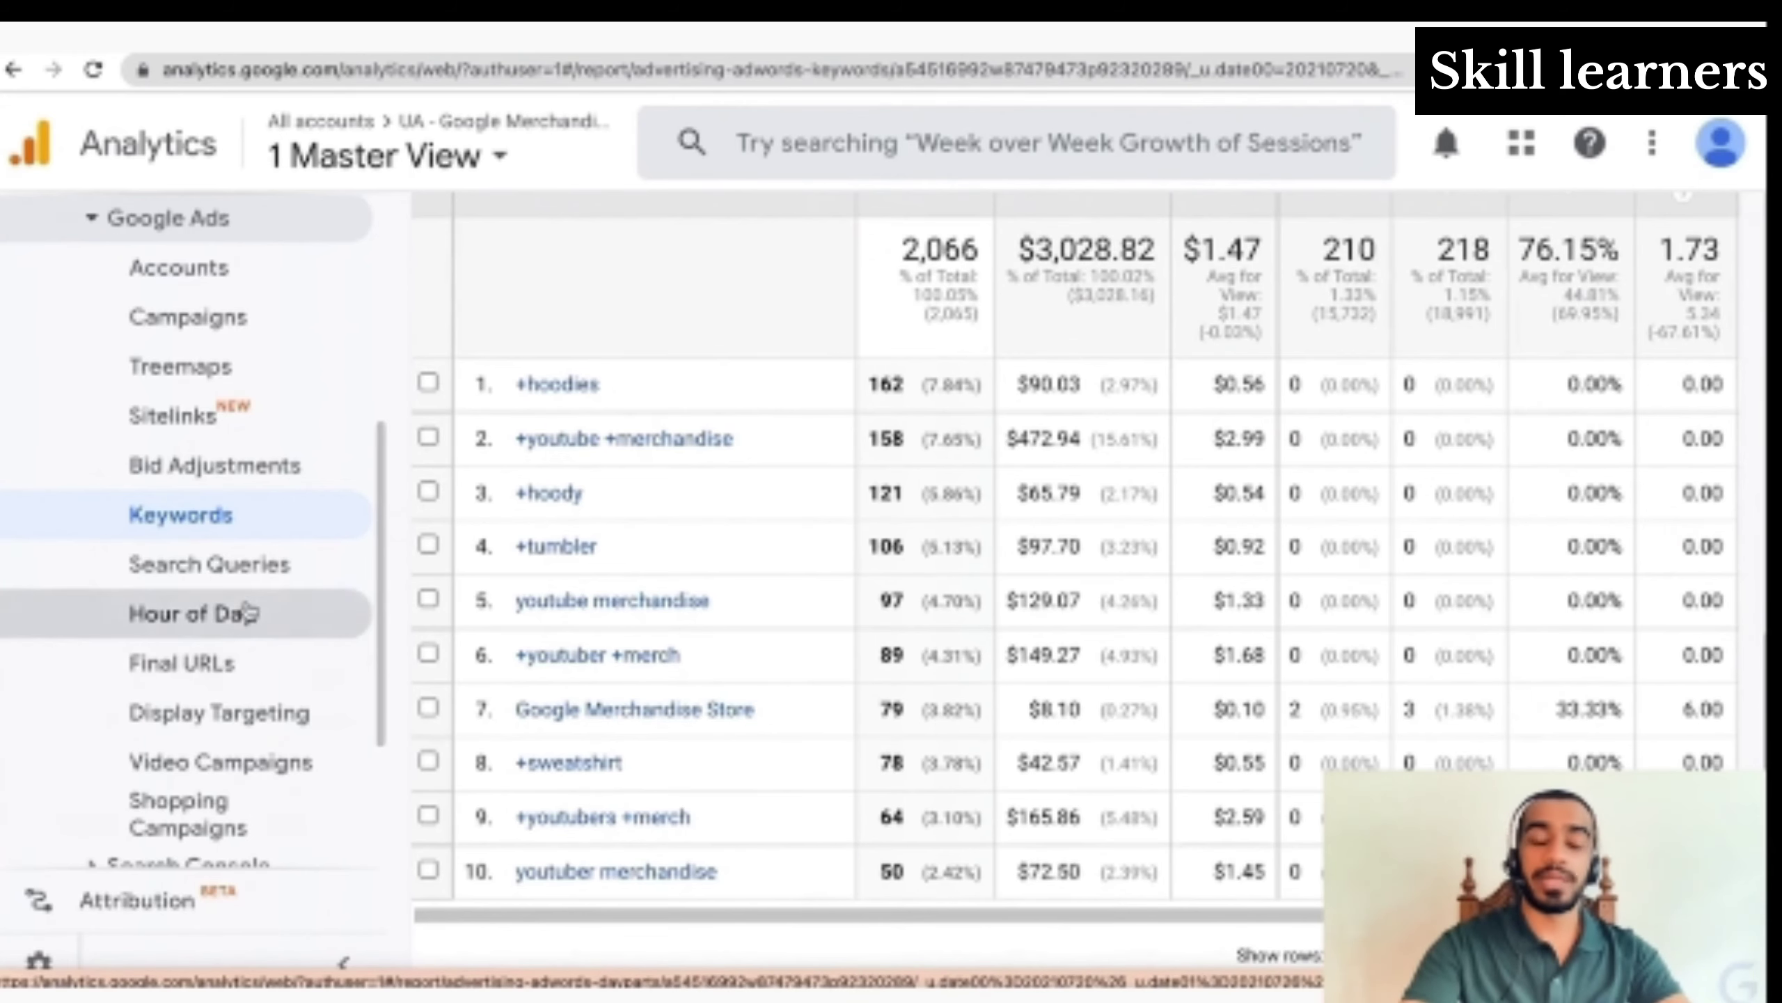
{"action": "scroll", "coordinate": [232, 618], "scroll_direction": "down", "scroll_amount": 3}
{"action": "left_click", "coordinate": [244, 354]}
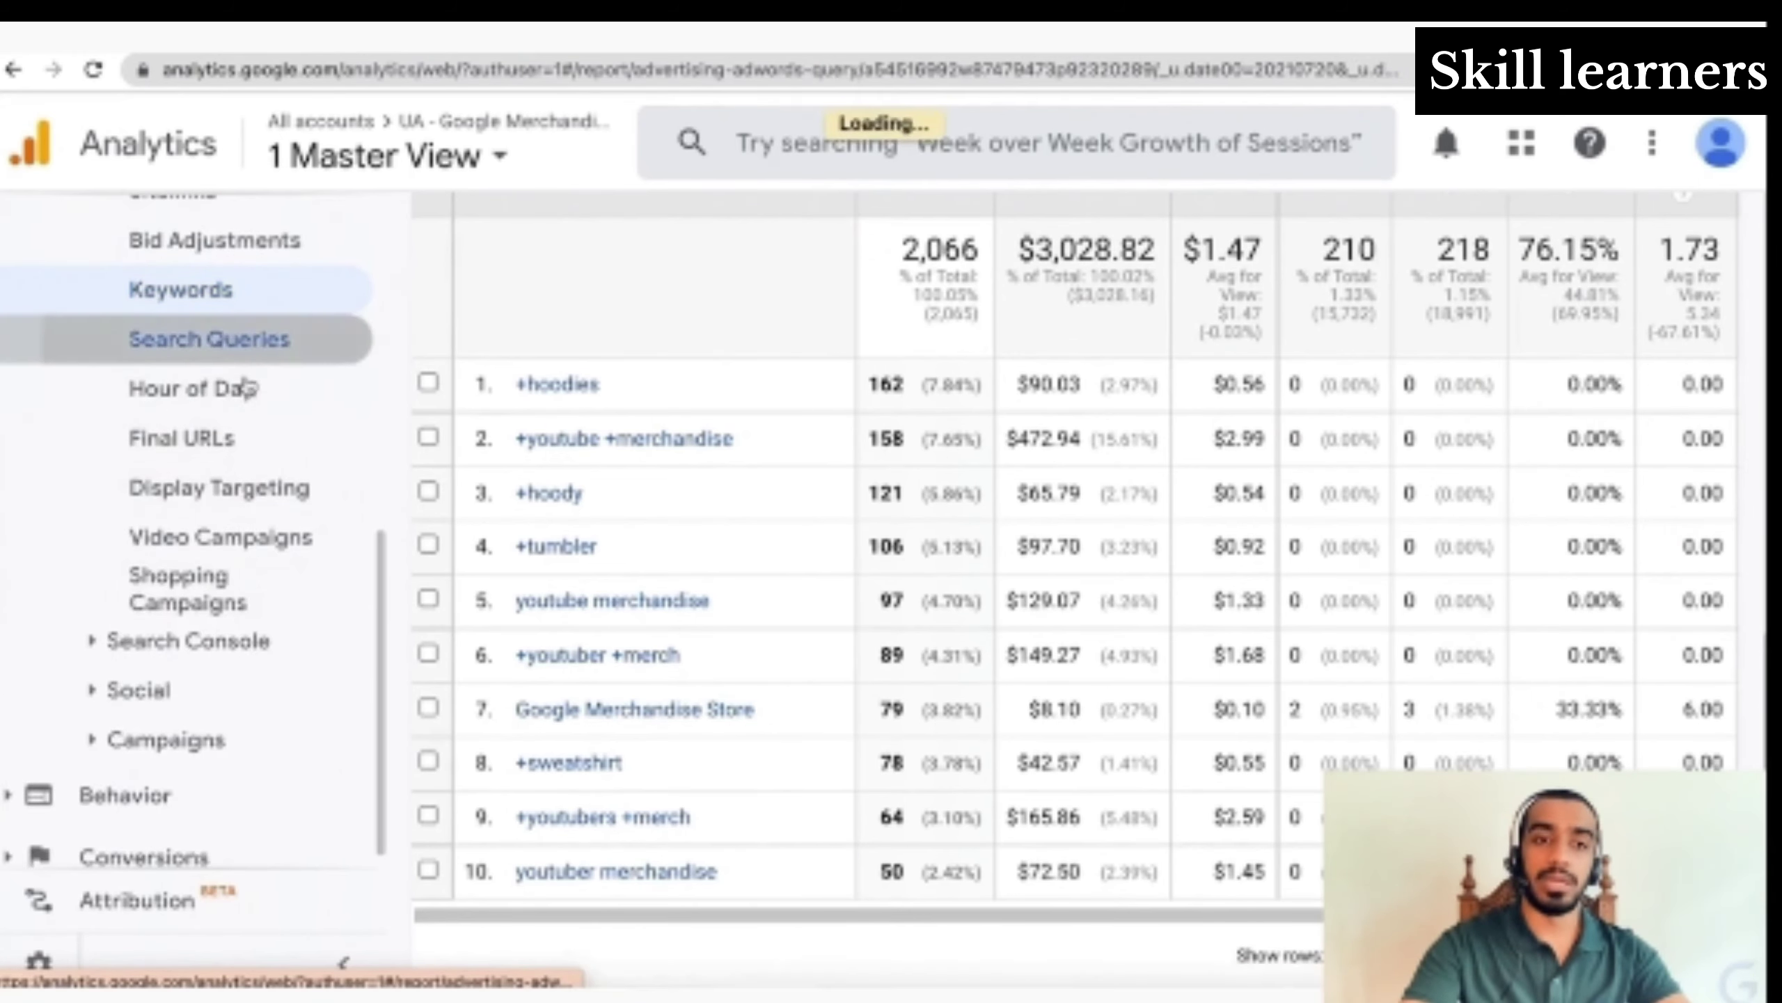
{"action": "left_click", "coordinate": [211, 390]}
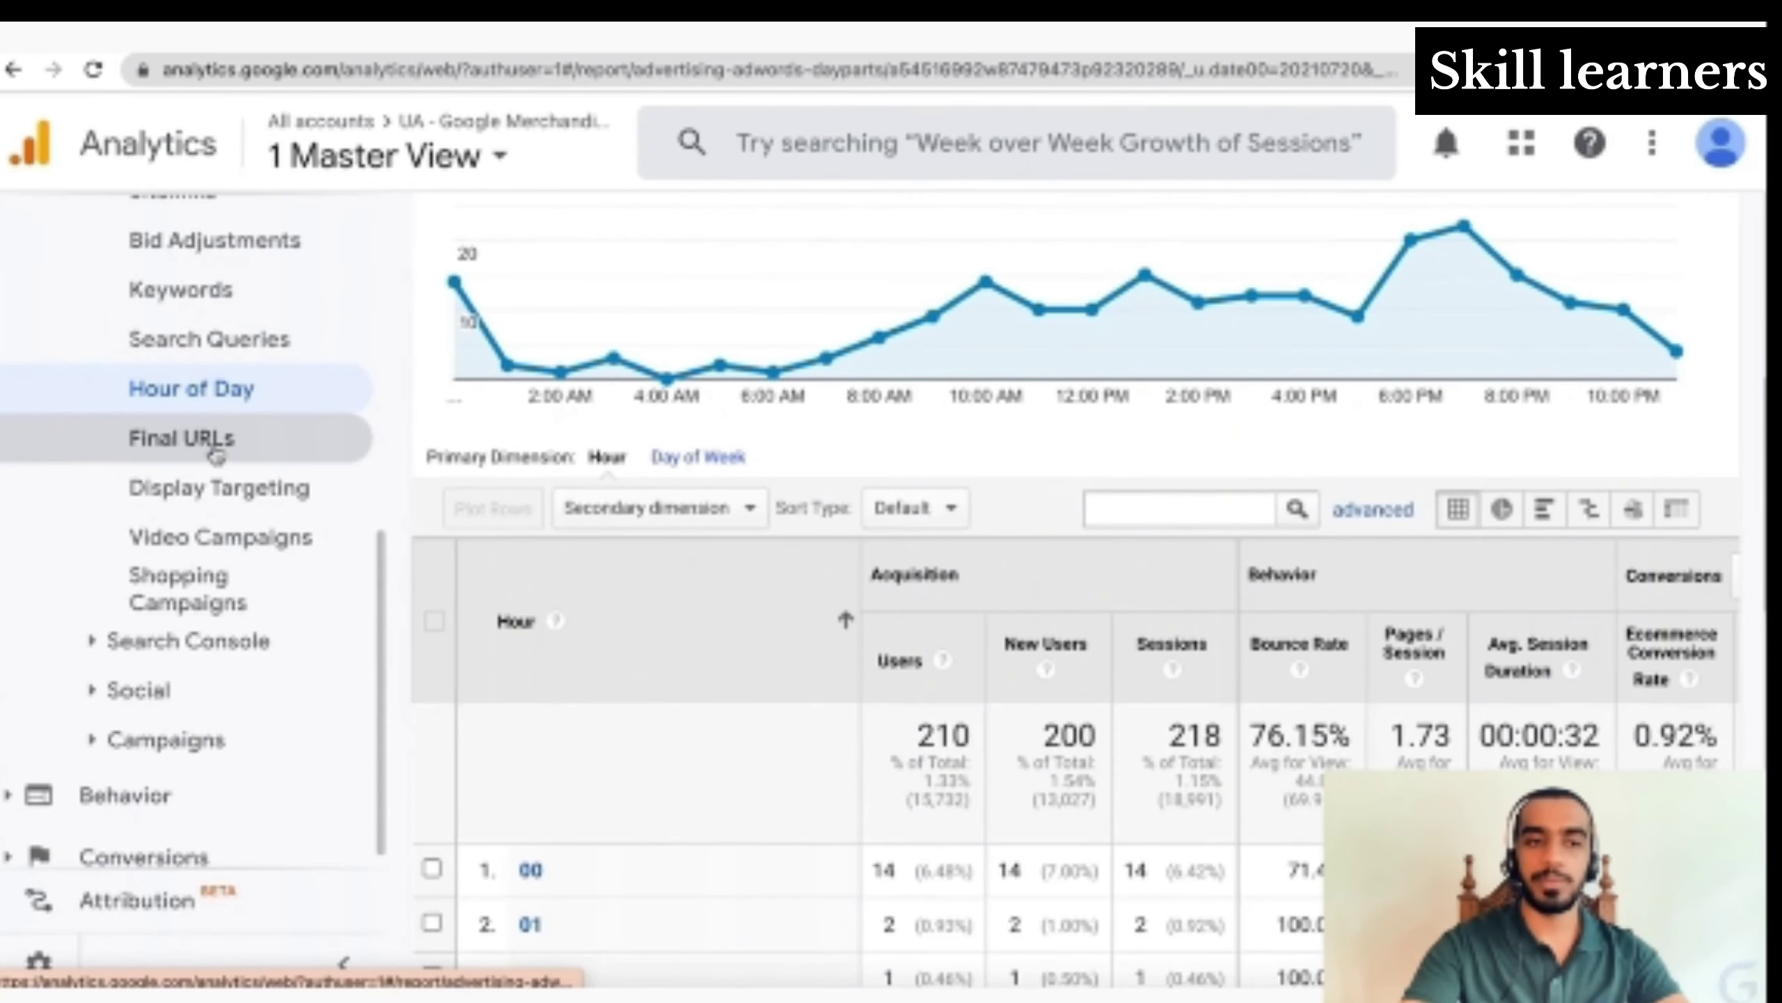
View the Final URLs, Display Targeting, Video Campaigns and Shopping Campaigns reports in the Google Ads group
{"action": "left_click", "coordinate": [213, 453]}
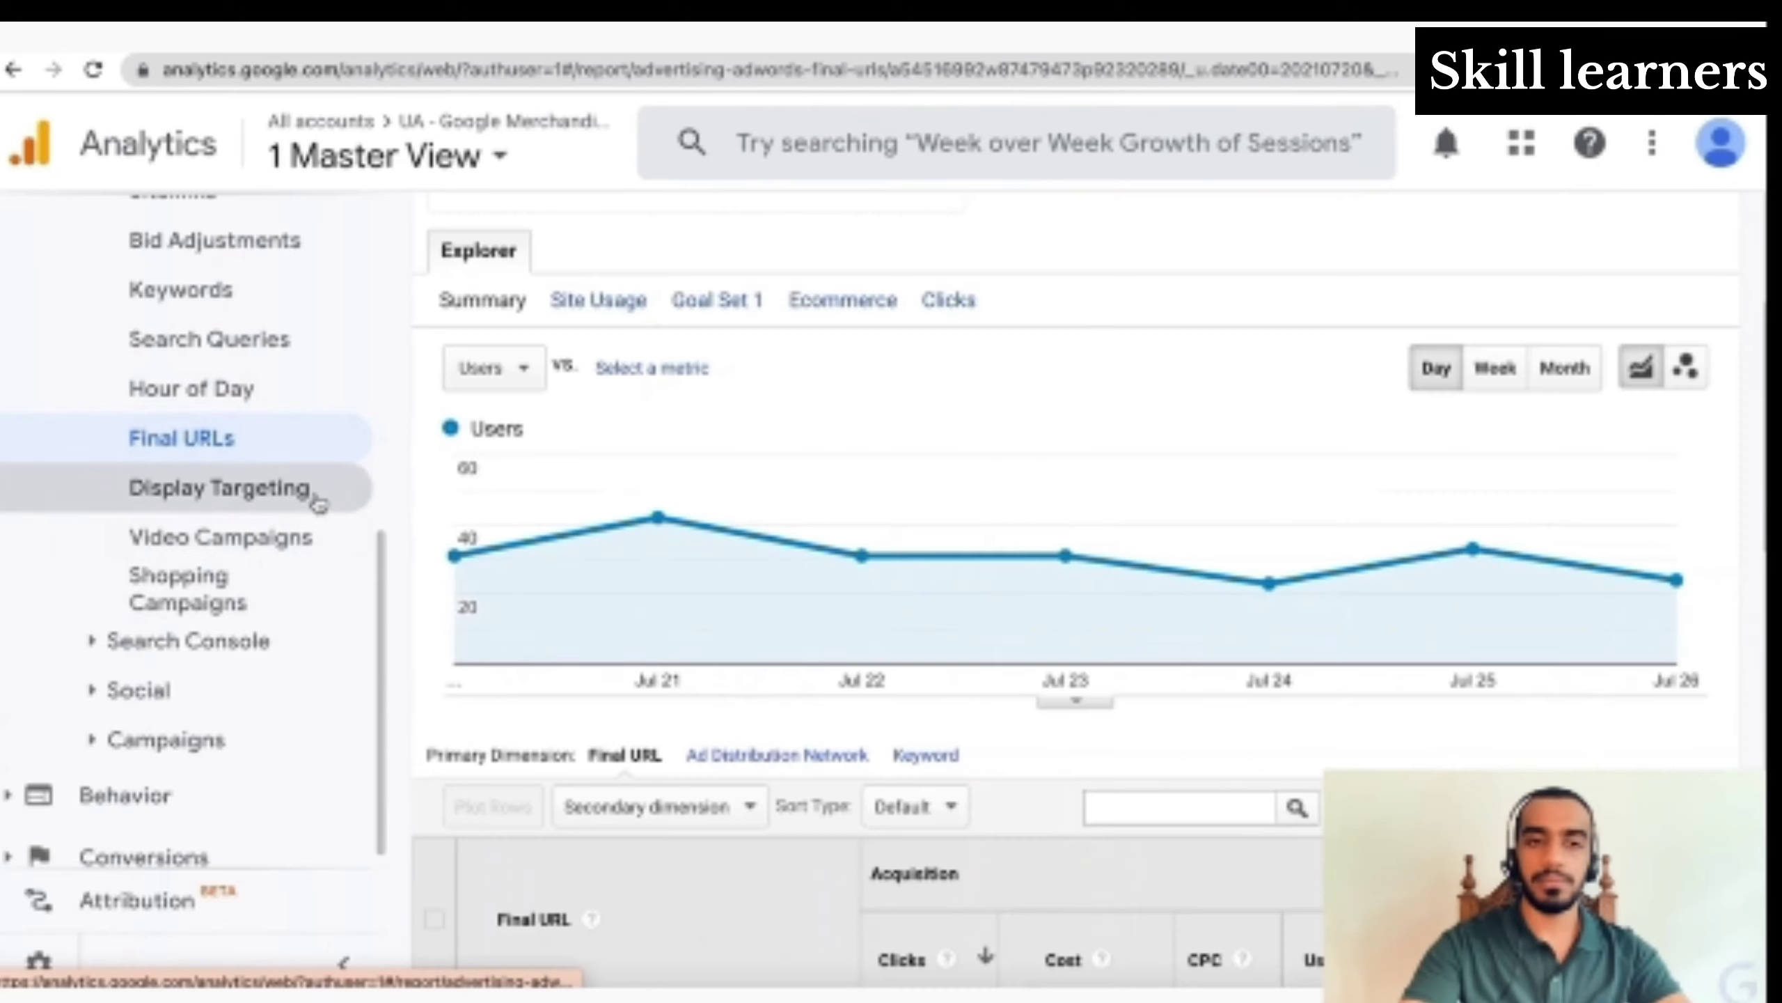
{"action": "scroll", "coordinate": [748, 649], "scroll_direction": "down", "scroll_amount": 7}
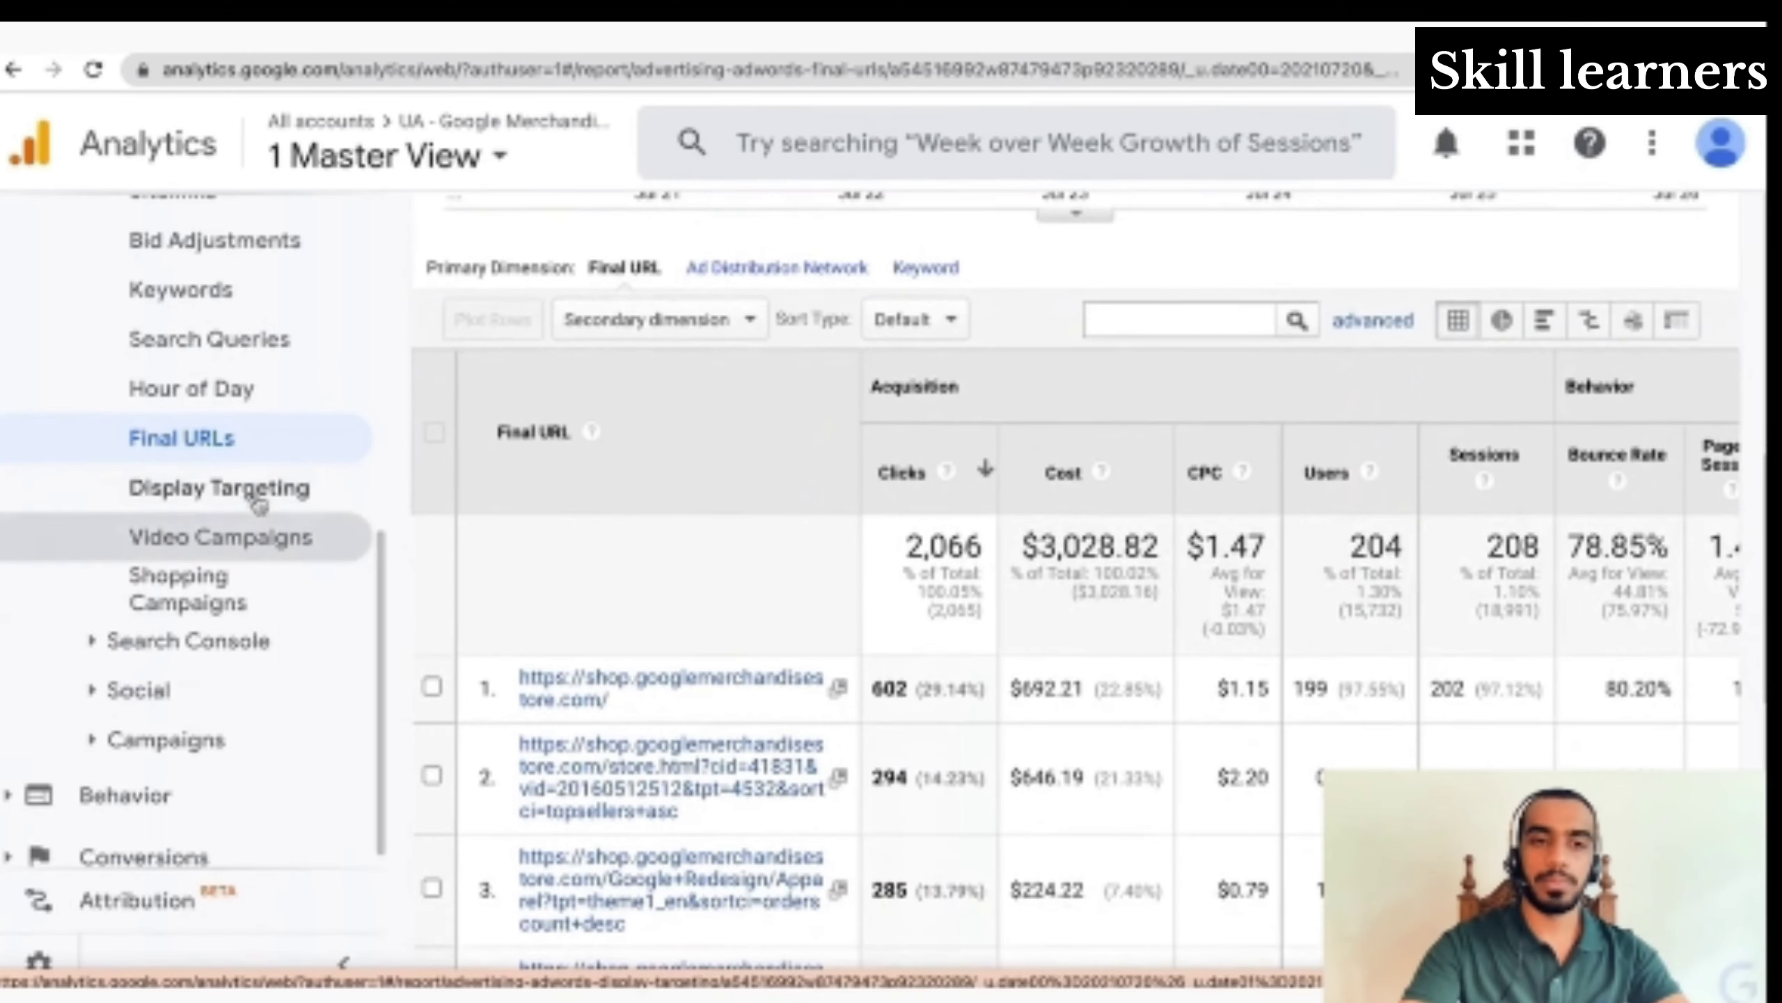
{"action": "left_click", "coordinate": [257, 496]}
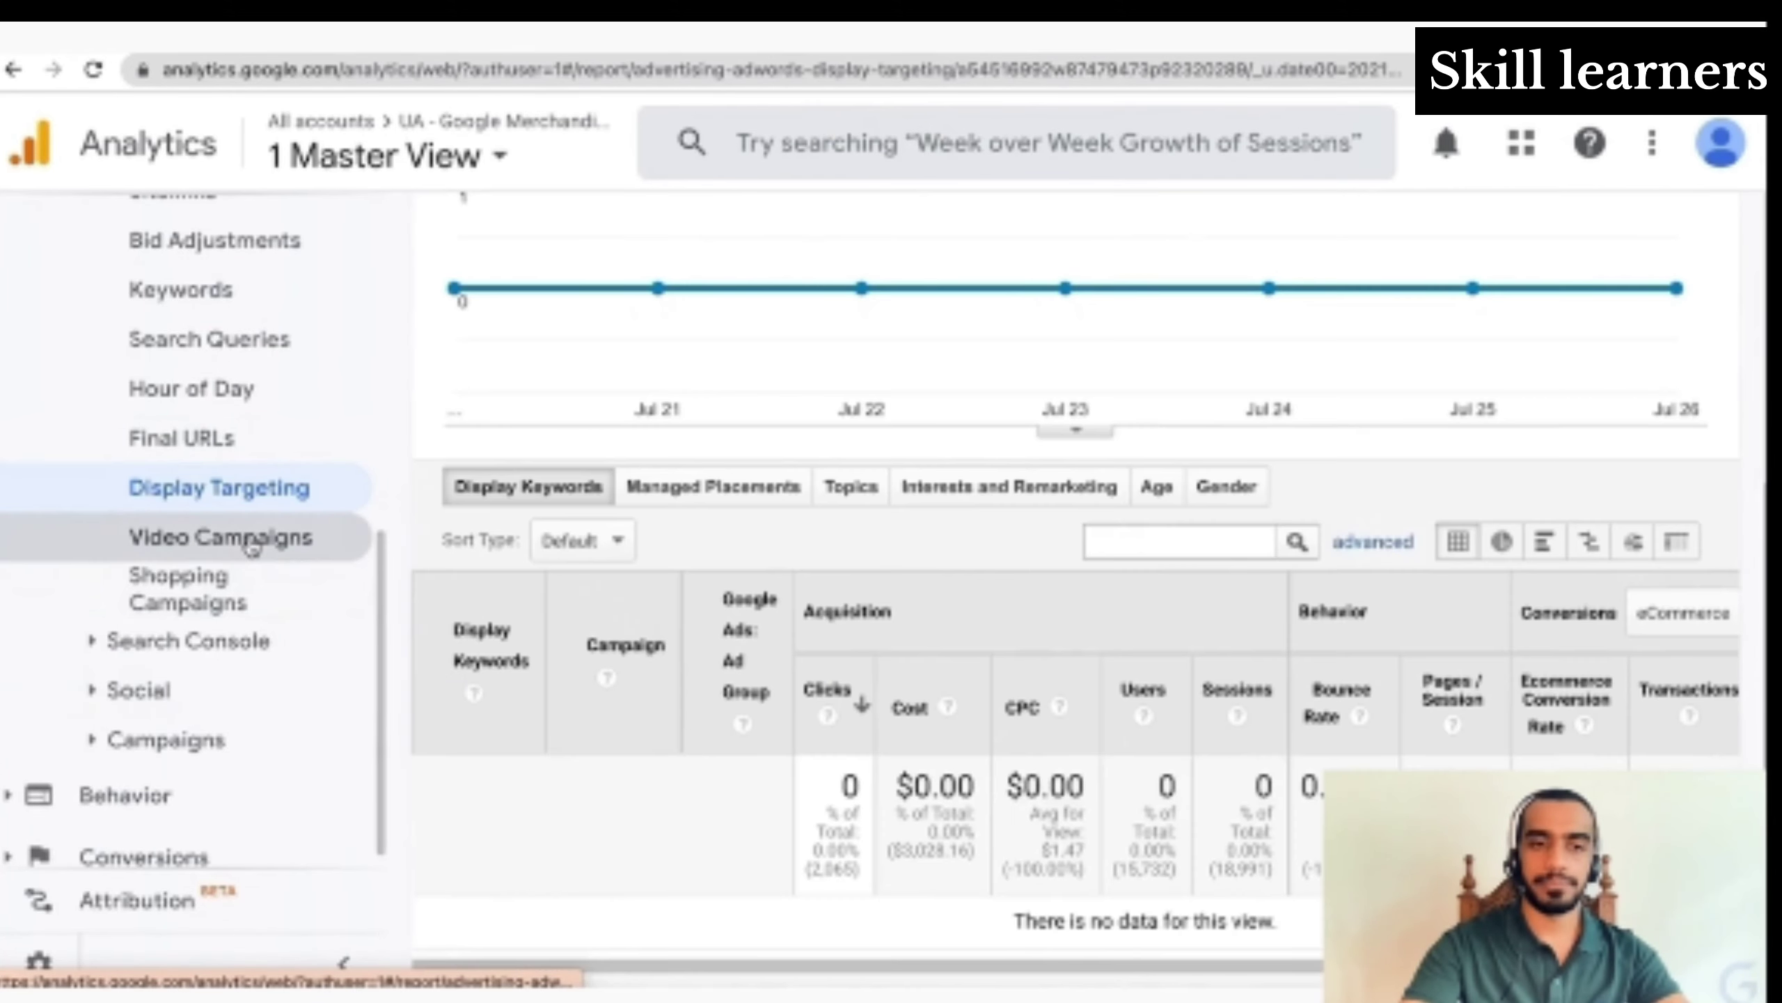
{"action": "left_click", "coordinate": [253, 546]}
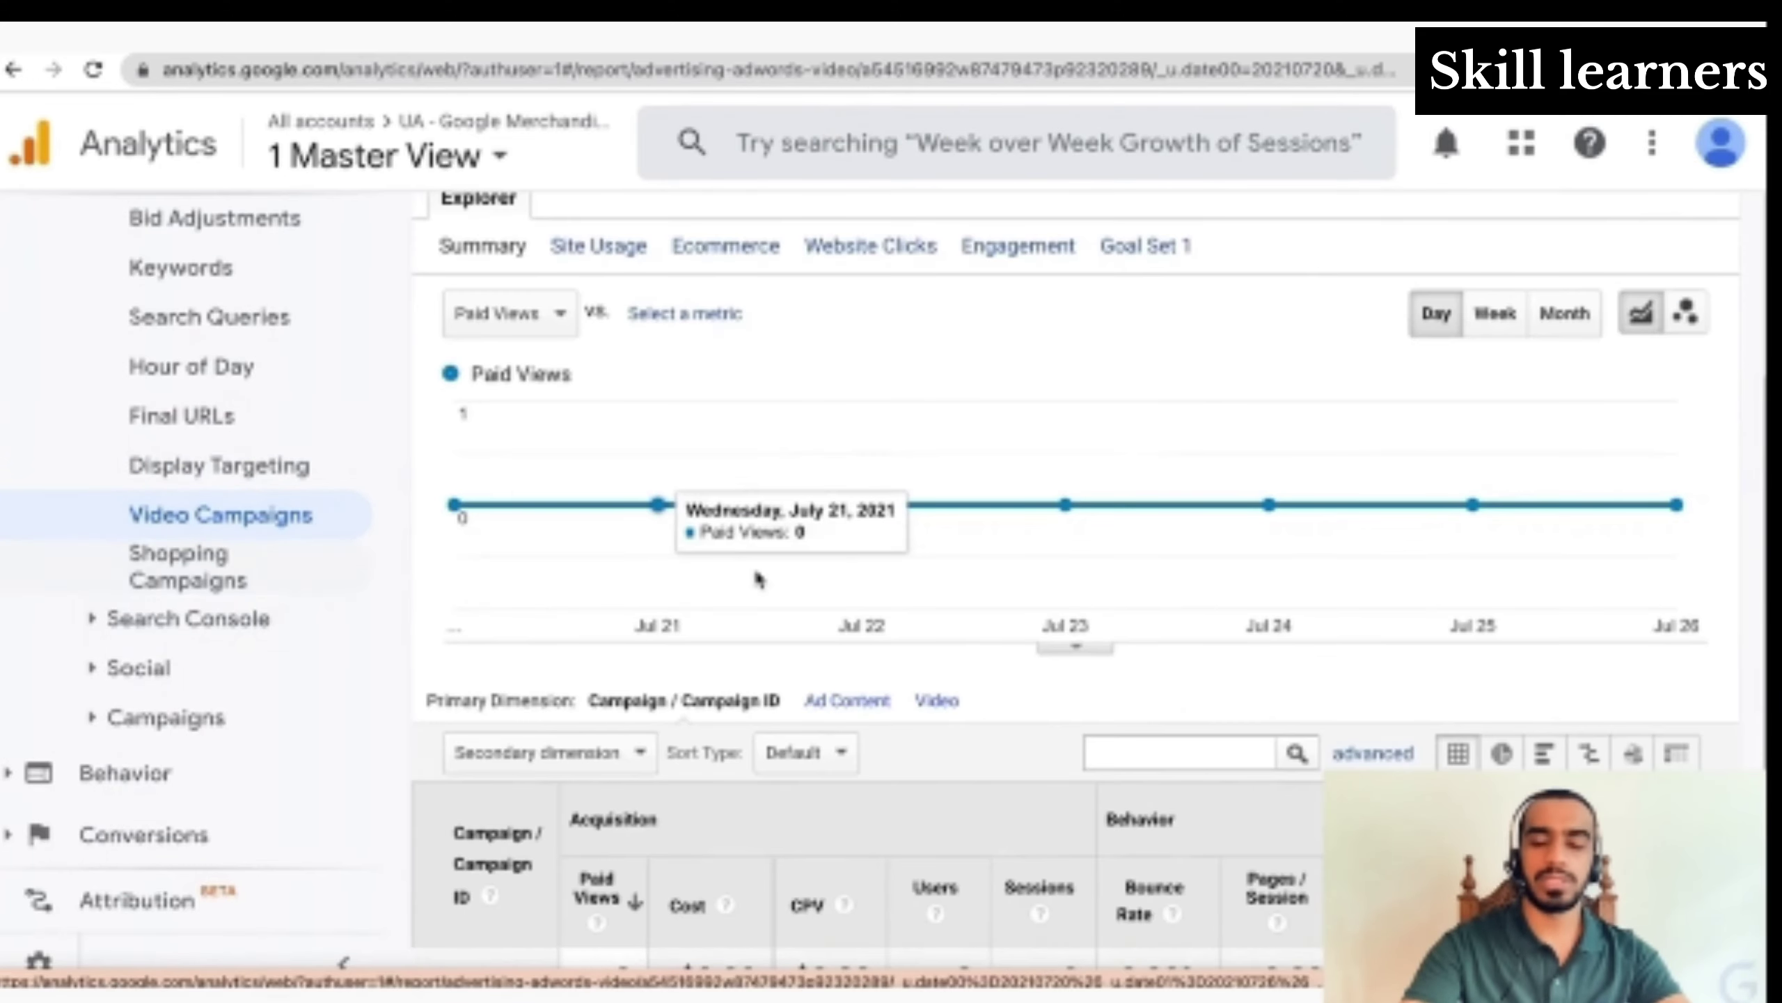
{"action": "scroll", "coordinate": [755, 577], "scroll_direction": "down", "scroll_amount": 5}
{"action": "left_click", "coordinate": [284, 569]}
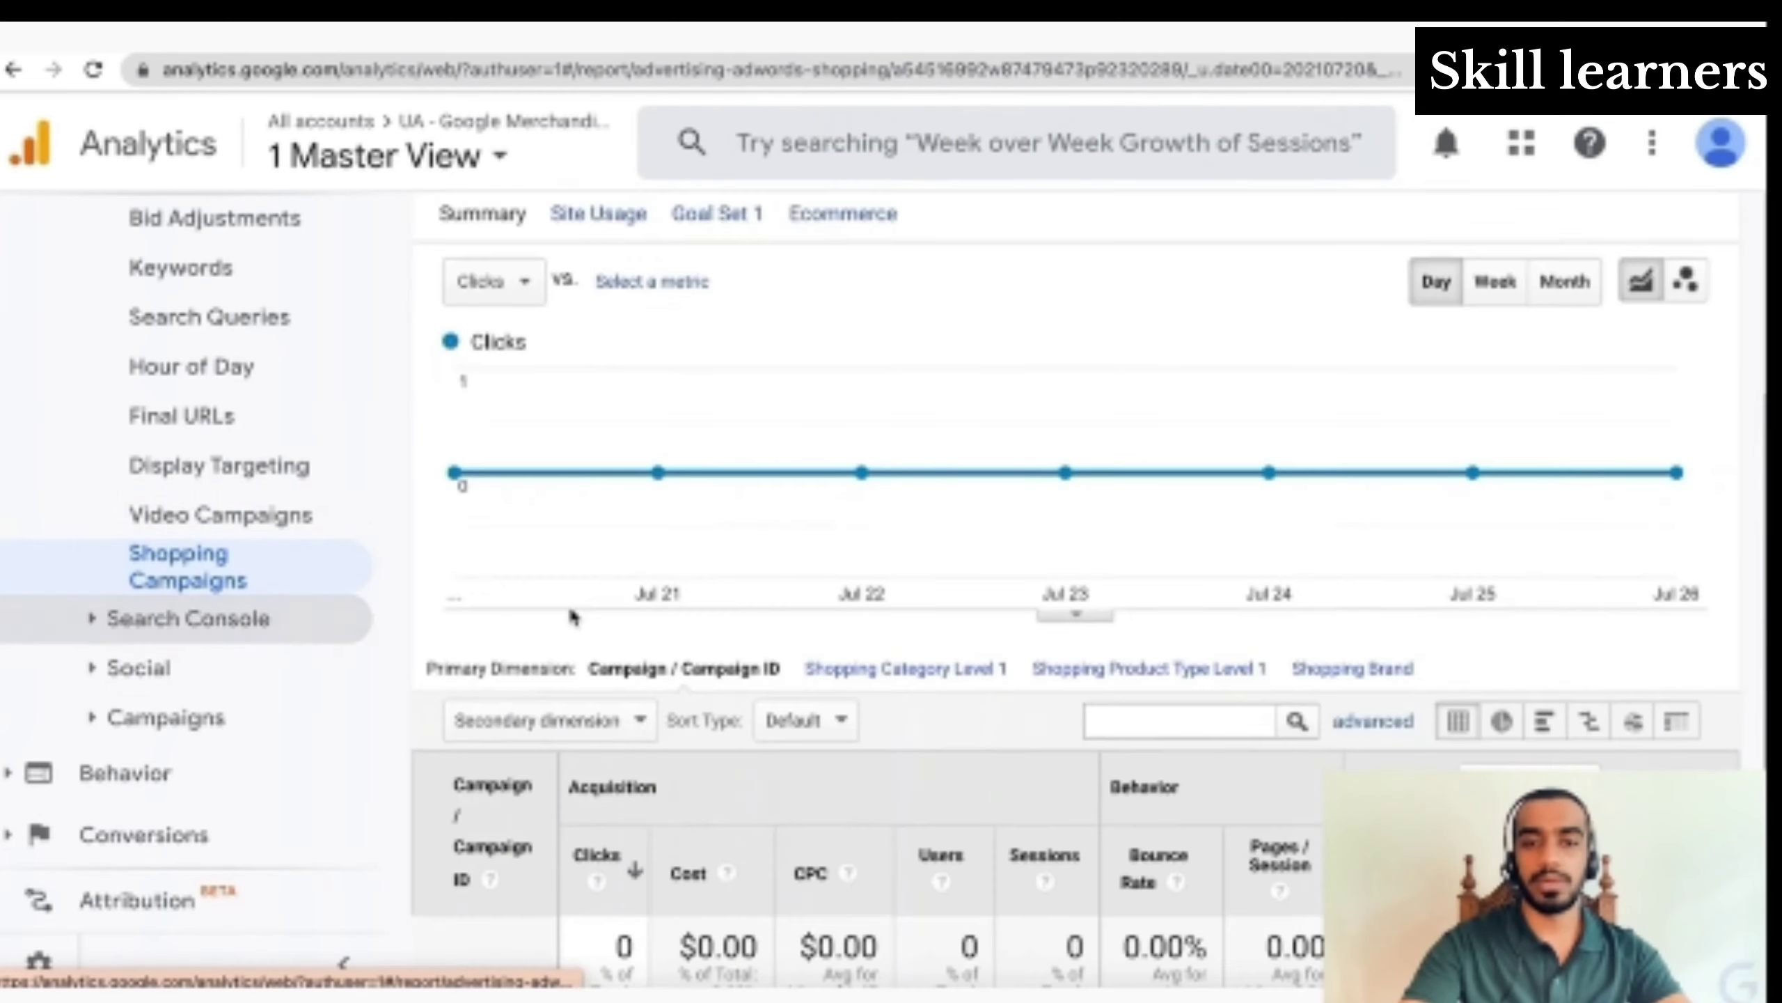
{"action": "scroll", "coordinate": [571, 616], "scroll_direction": "down", "scroll_amount": 5}
Expand the Search Console group, review impressions, clicks and CTR in its Landing Pages report, and open the Countries report
{"action": "left_click", "coordinate": [239, 621]}
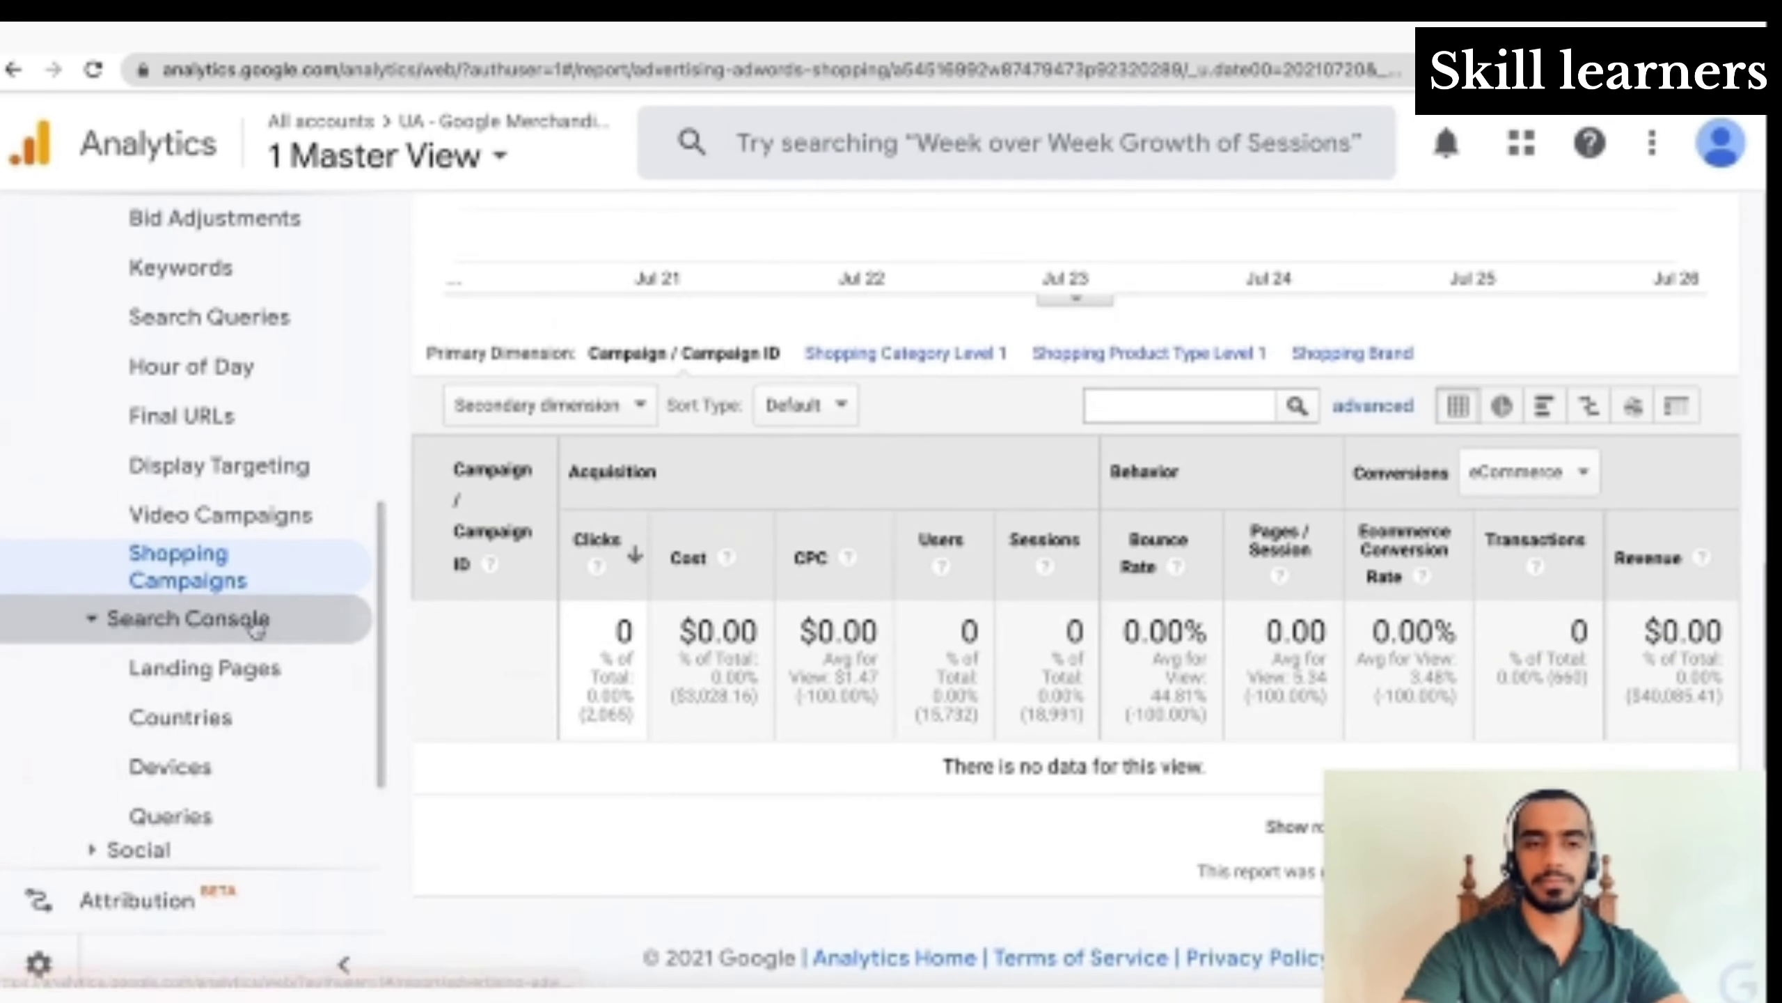
{"action": "scroll", "coordinate": [250, 625], "scroll_direction": "down", "scroll_amount": 3}
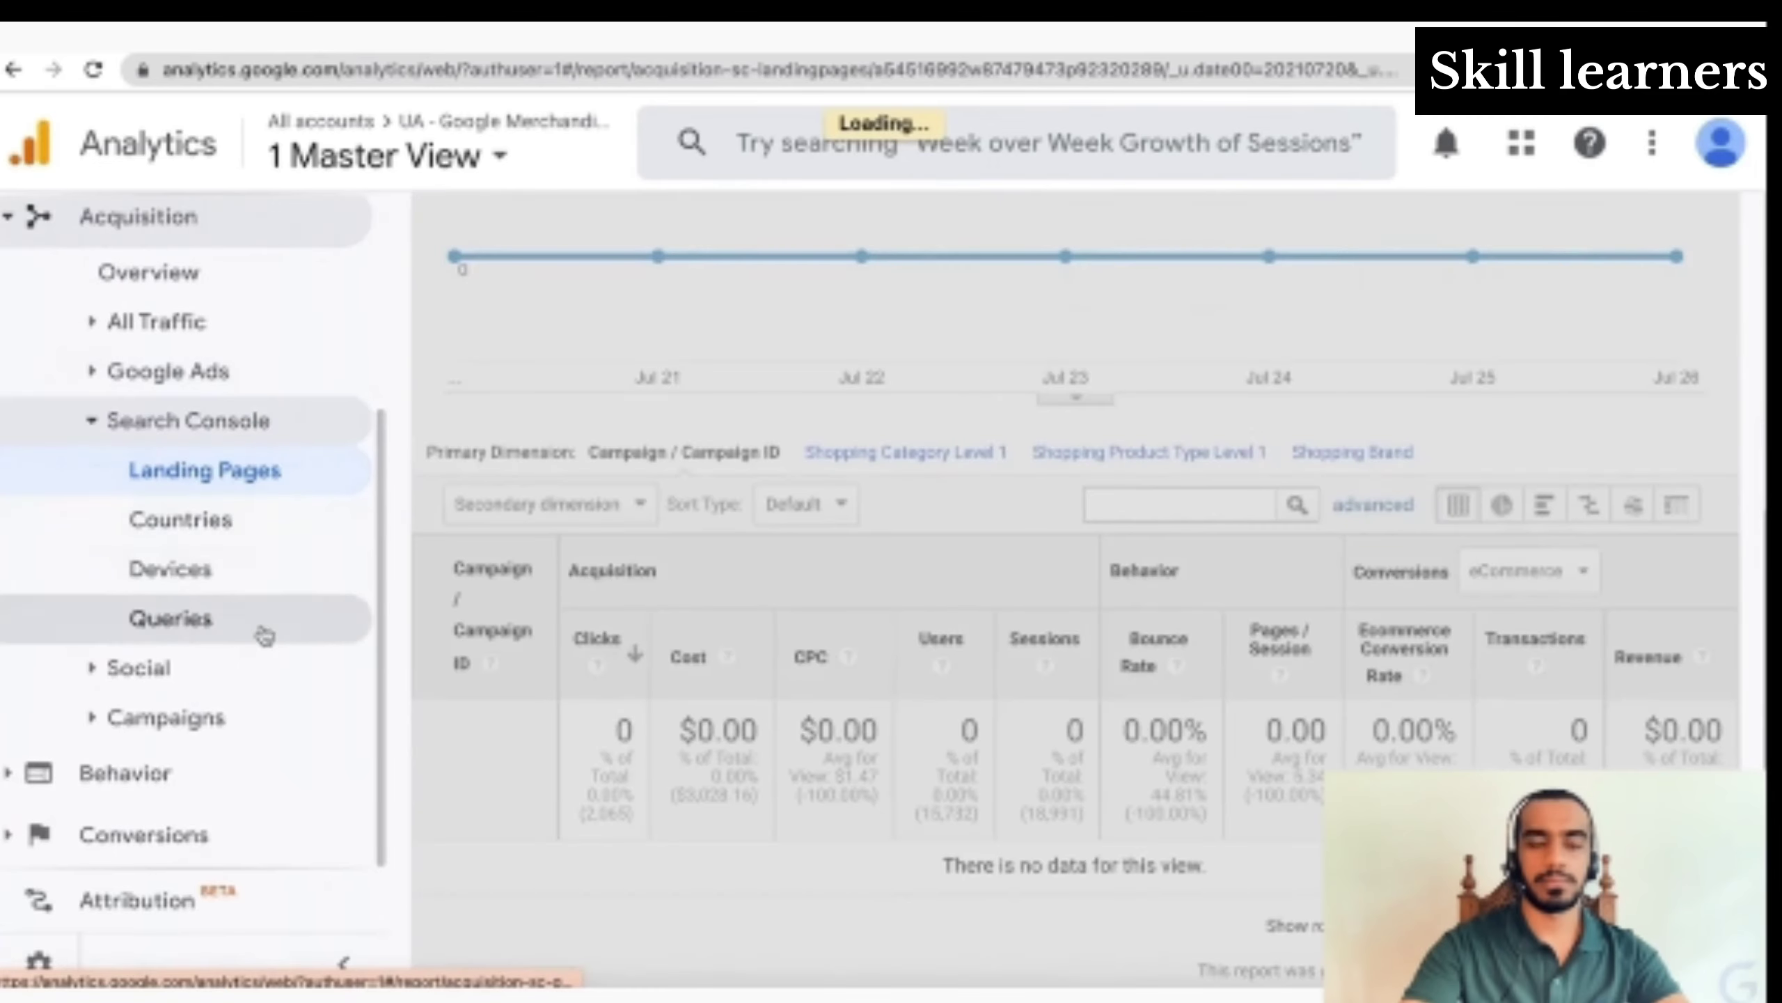
{"action": "scroll", "coordinate": [691, 616], "scroll_direction": "down", "scroll_amount": 8}
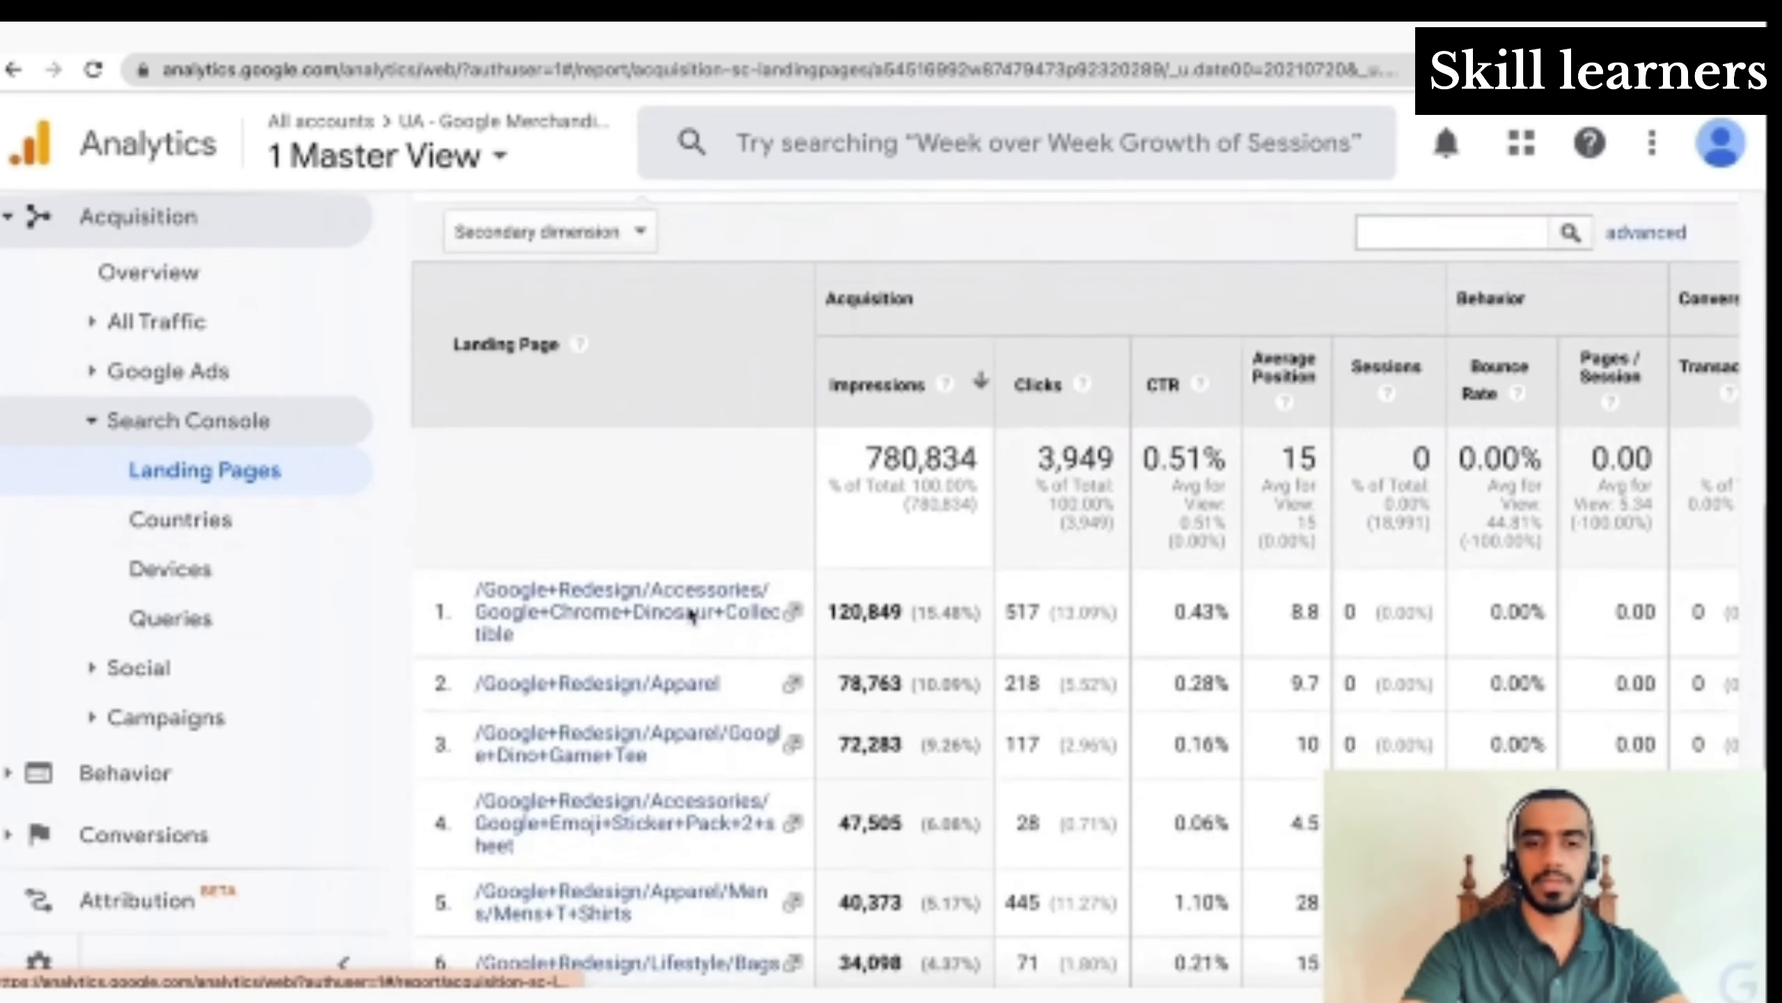
{"action": "scroll", "coordinate": [688, 617], "scroll_direction": "up", "scroll_amount": 5}
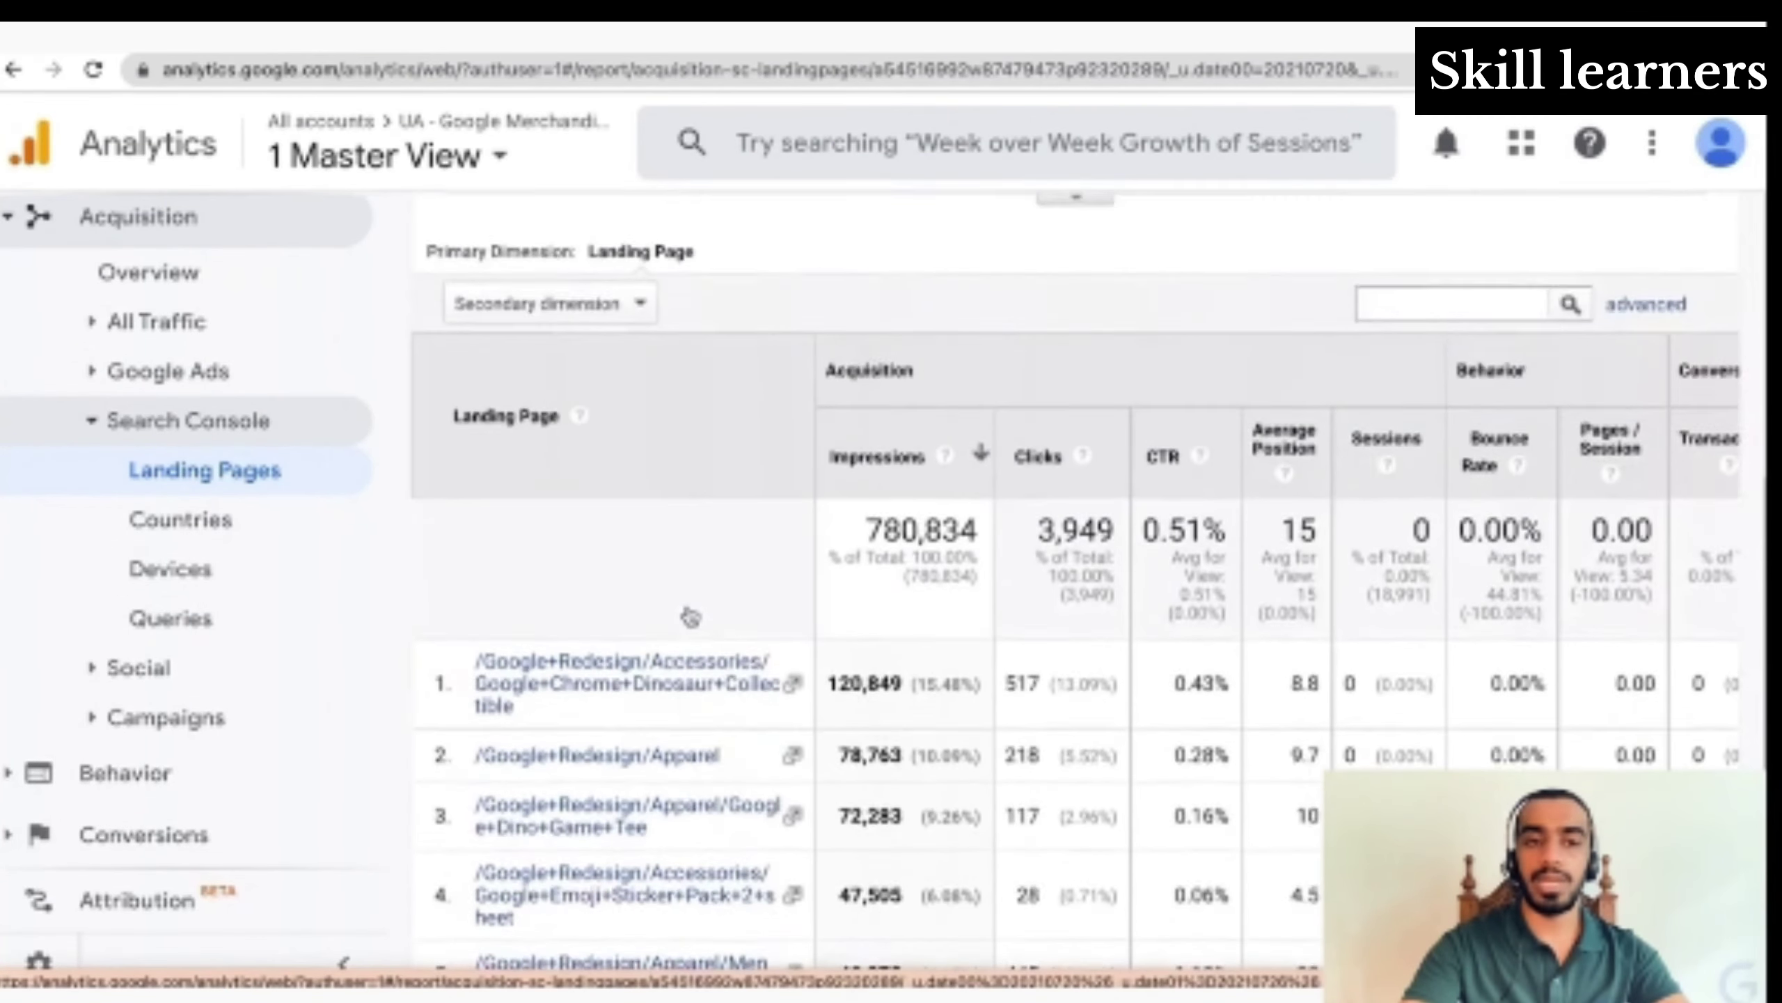
{"action": "scroll", "coordinate": [684, 604], "scroll_direction": "down", "scroll_amount": 2}
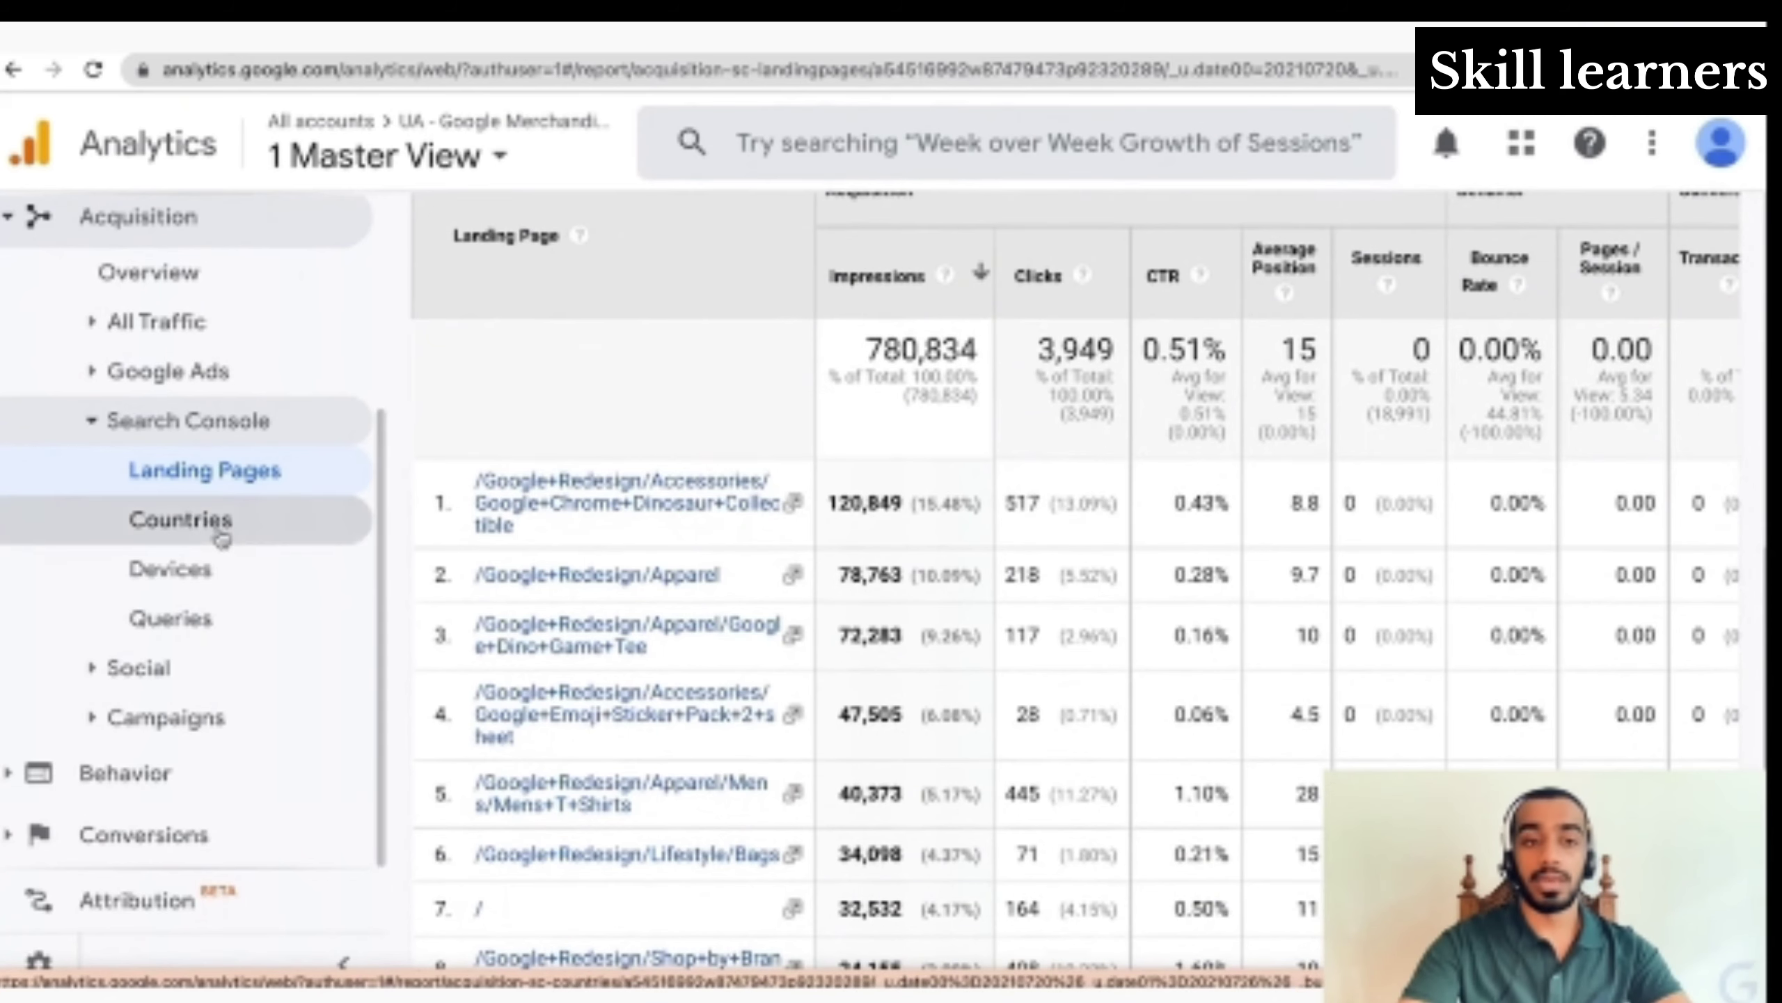
{"action": "left_click", "coordinate": [210, 535]}
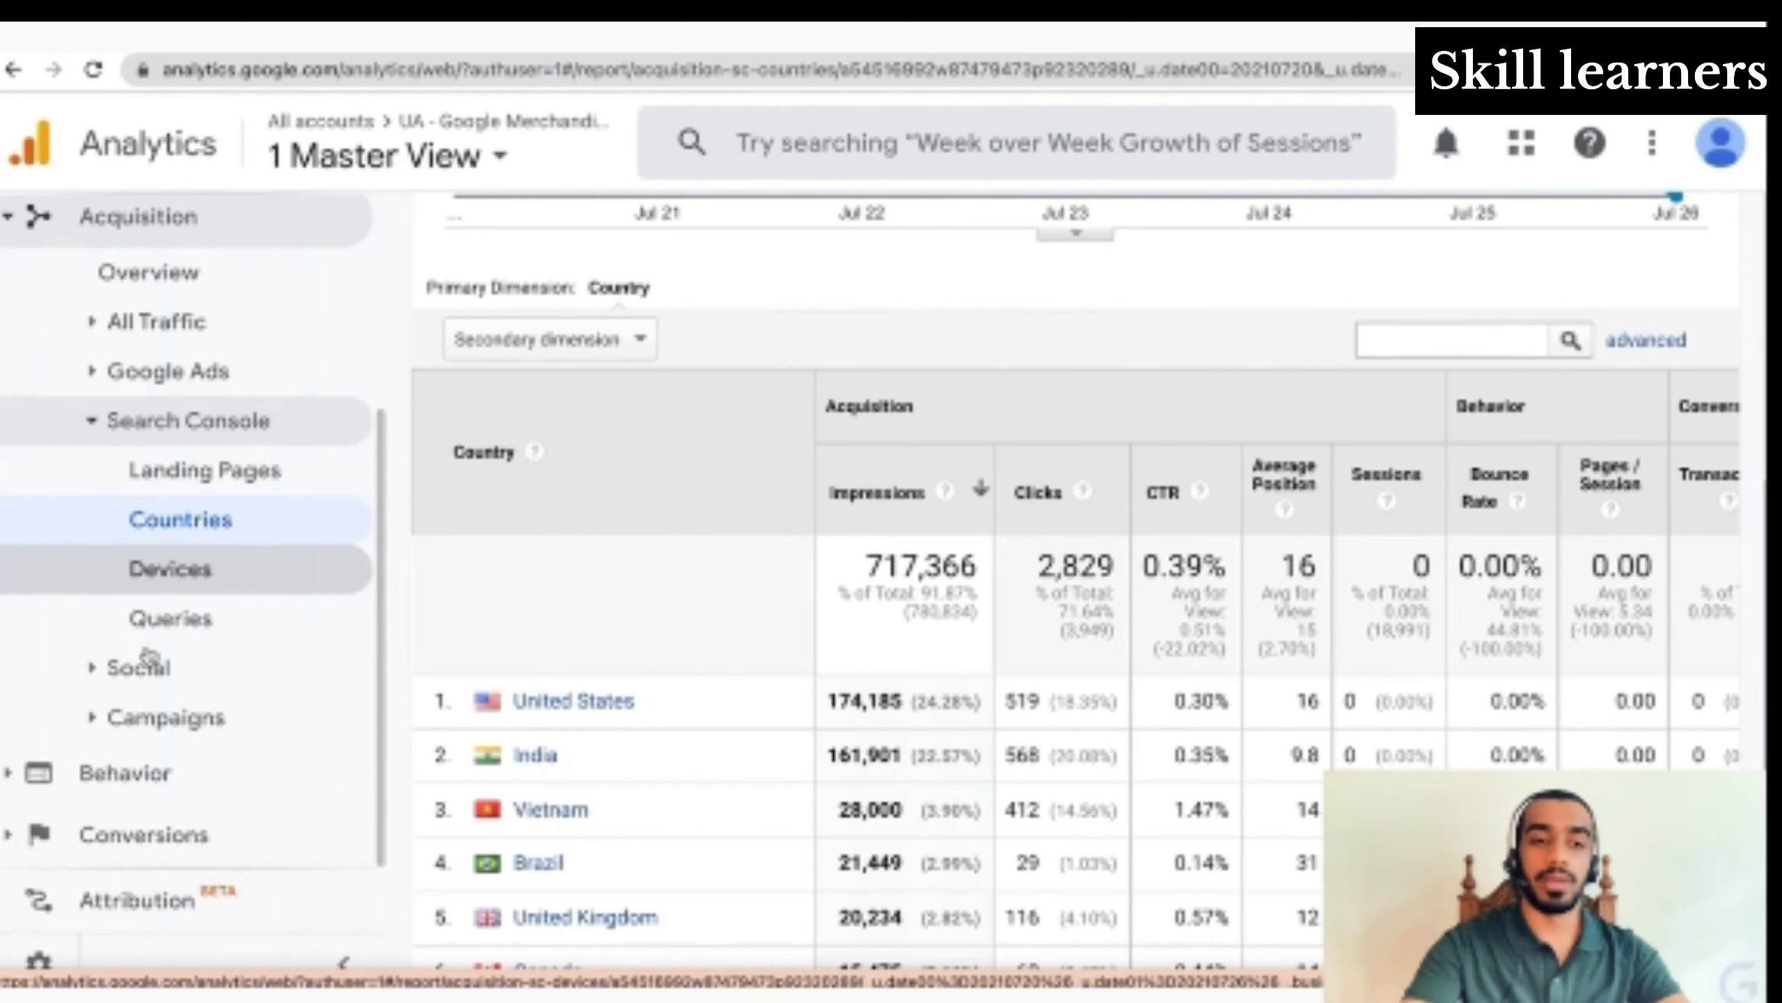
Open the All Campaigns report in the Campaigns group under Acquisition and compare users, sessions and bounce rate across campaigns
{"action": "left_click", "coordinate": [128, 776]}
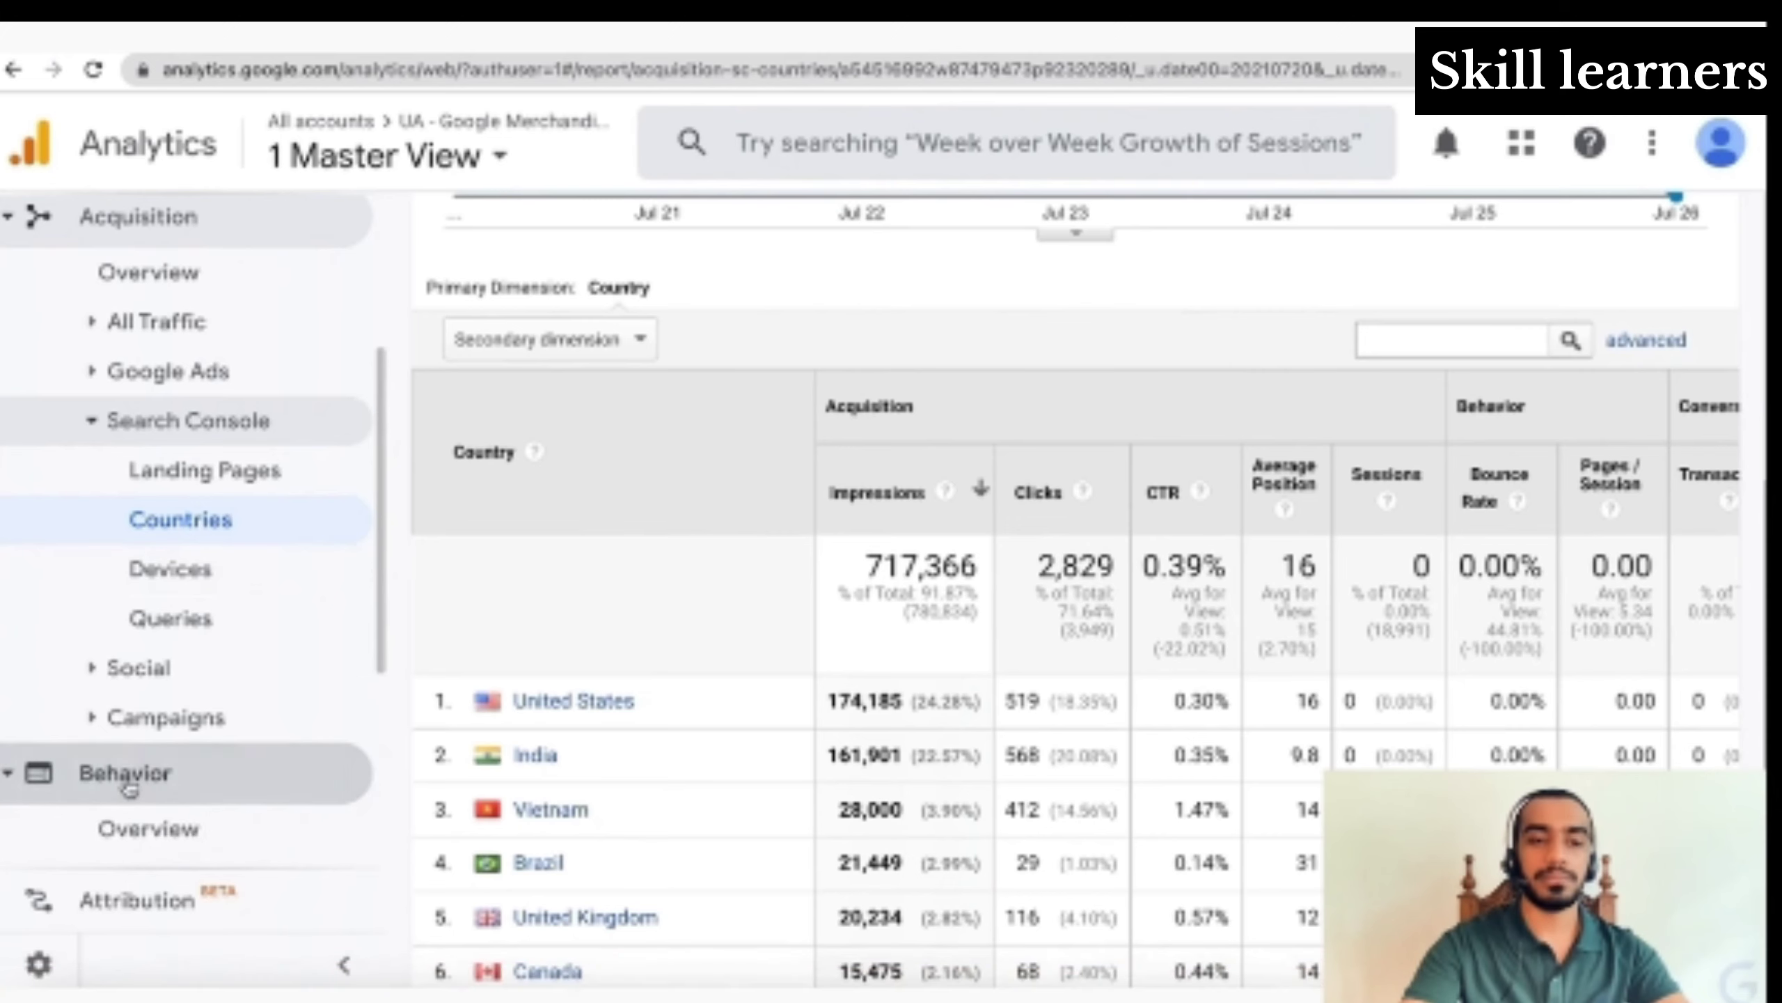
{"action": "left_click", "coordinate": [241, 558]}
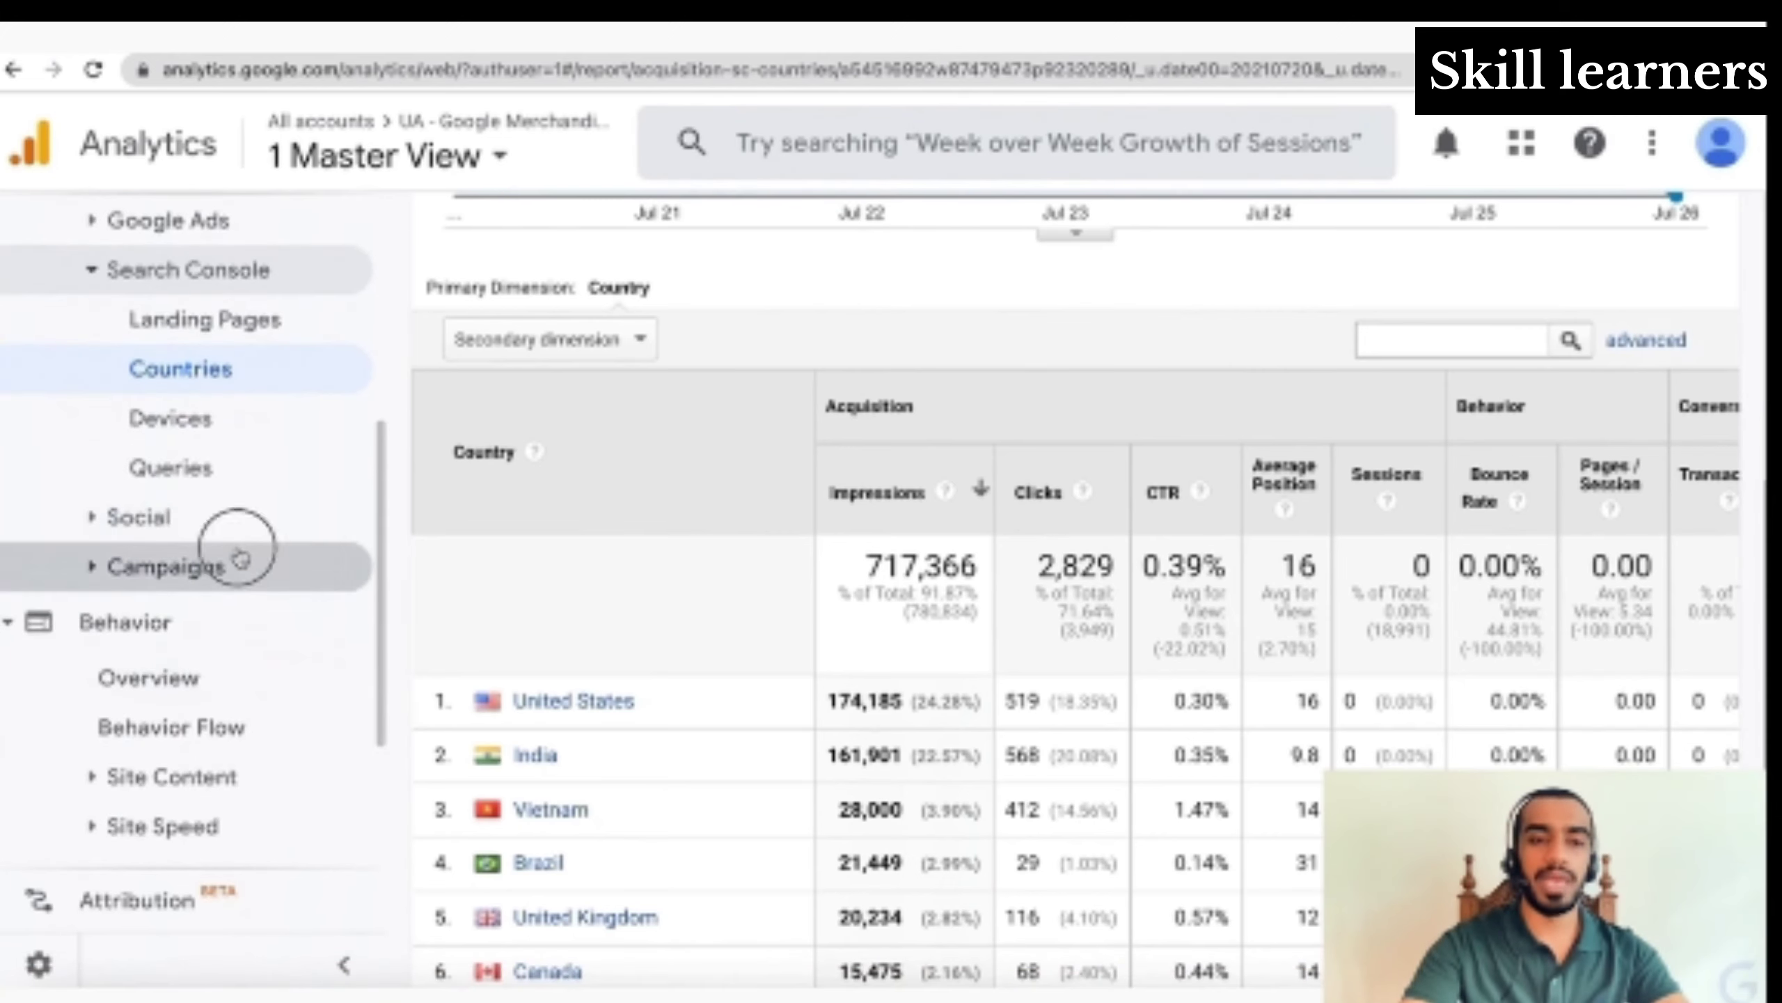
{"action": "left_click", "coordinate": [239, 567]}
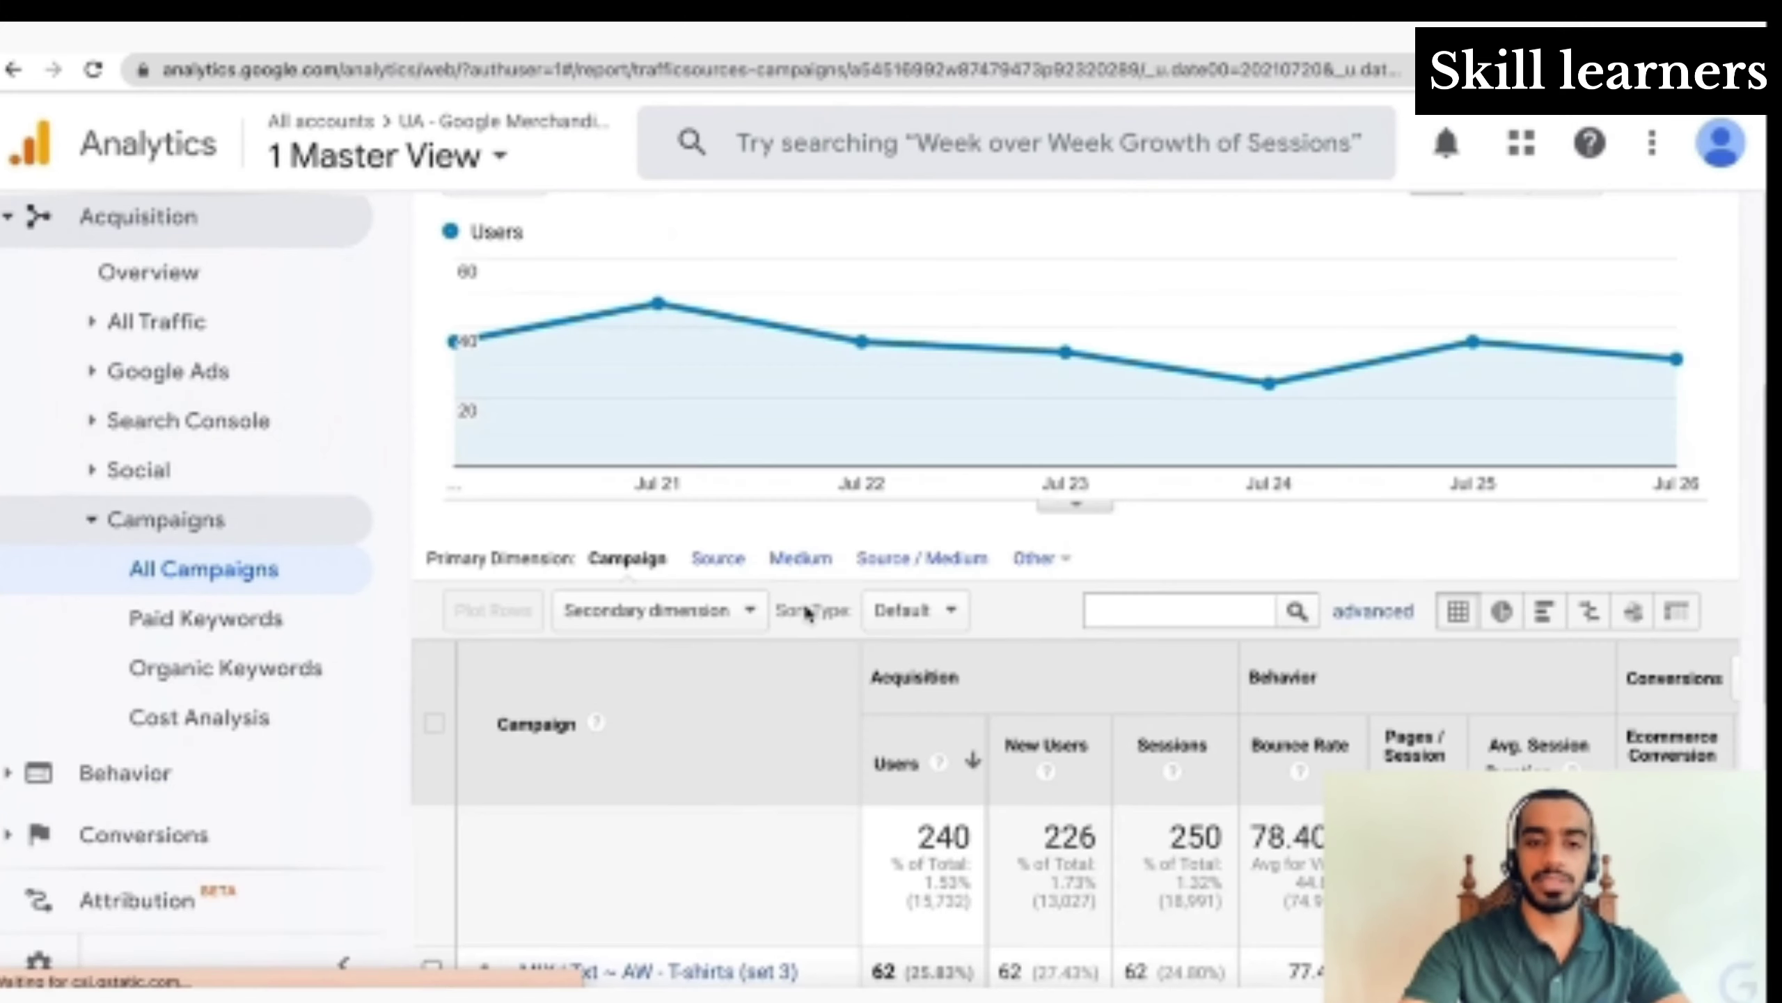
{"action": "scroll", "coordinate": [807, 613], "scroll_direction": "down", "scroll_amount": 5}
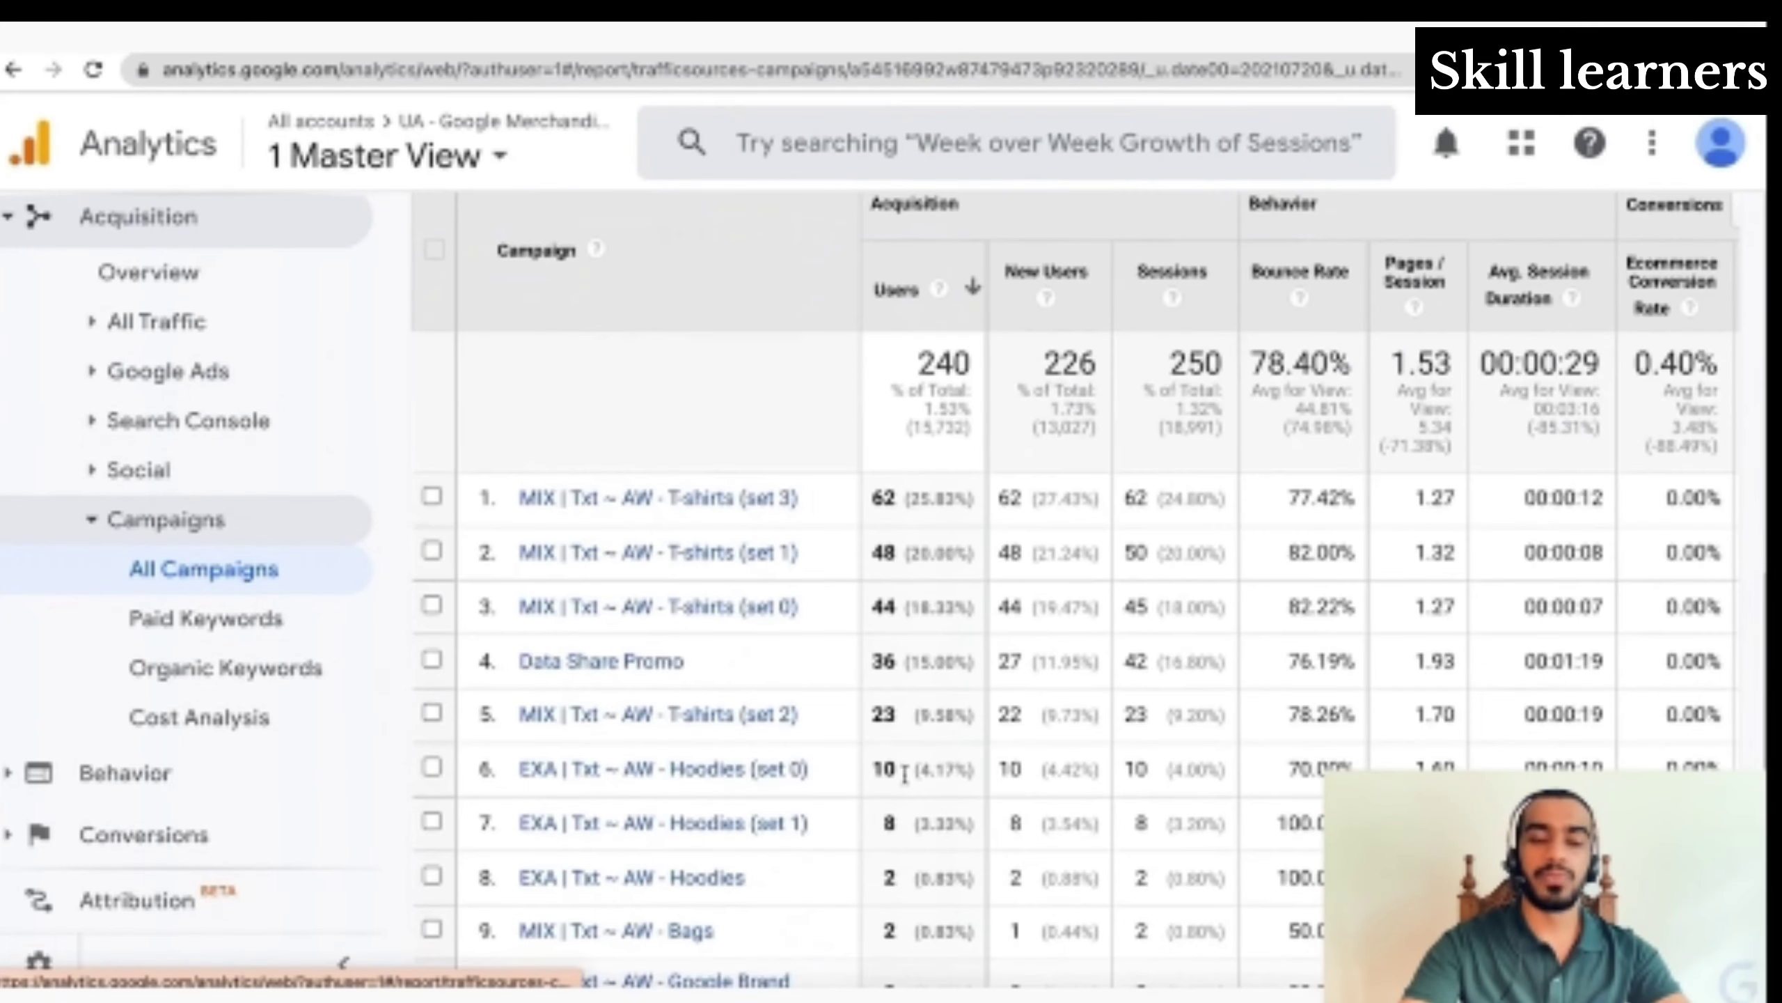
Open the Behavior Overview report and check pageviews, average time on page, bounce rate and the most viewed pages
{"action": "left_click", "coordinate": [120, 770]}
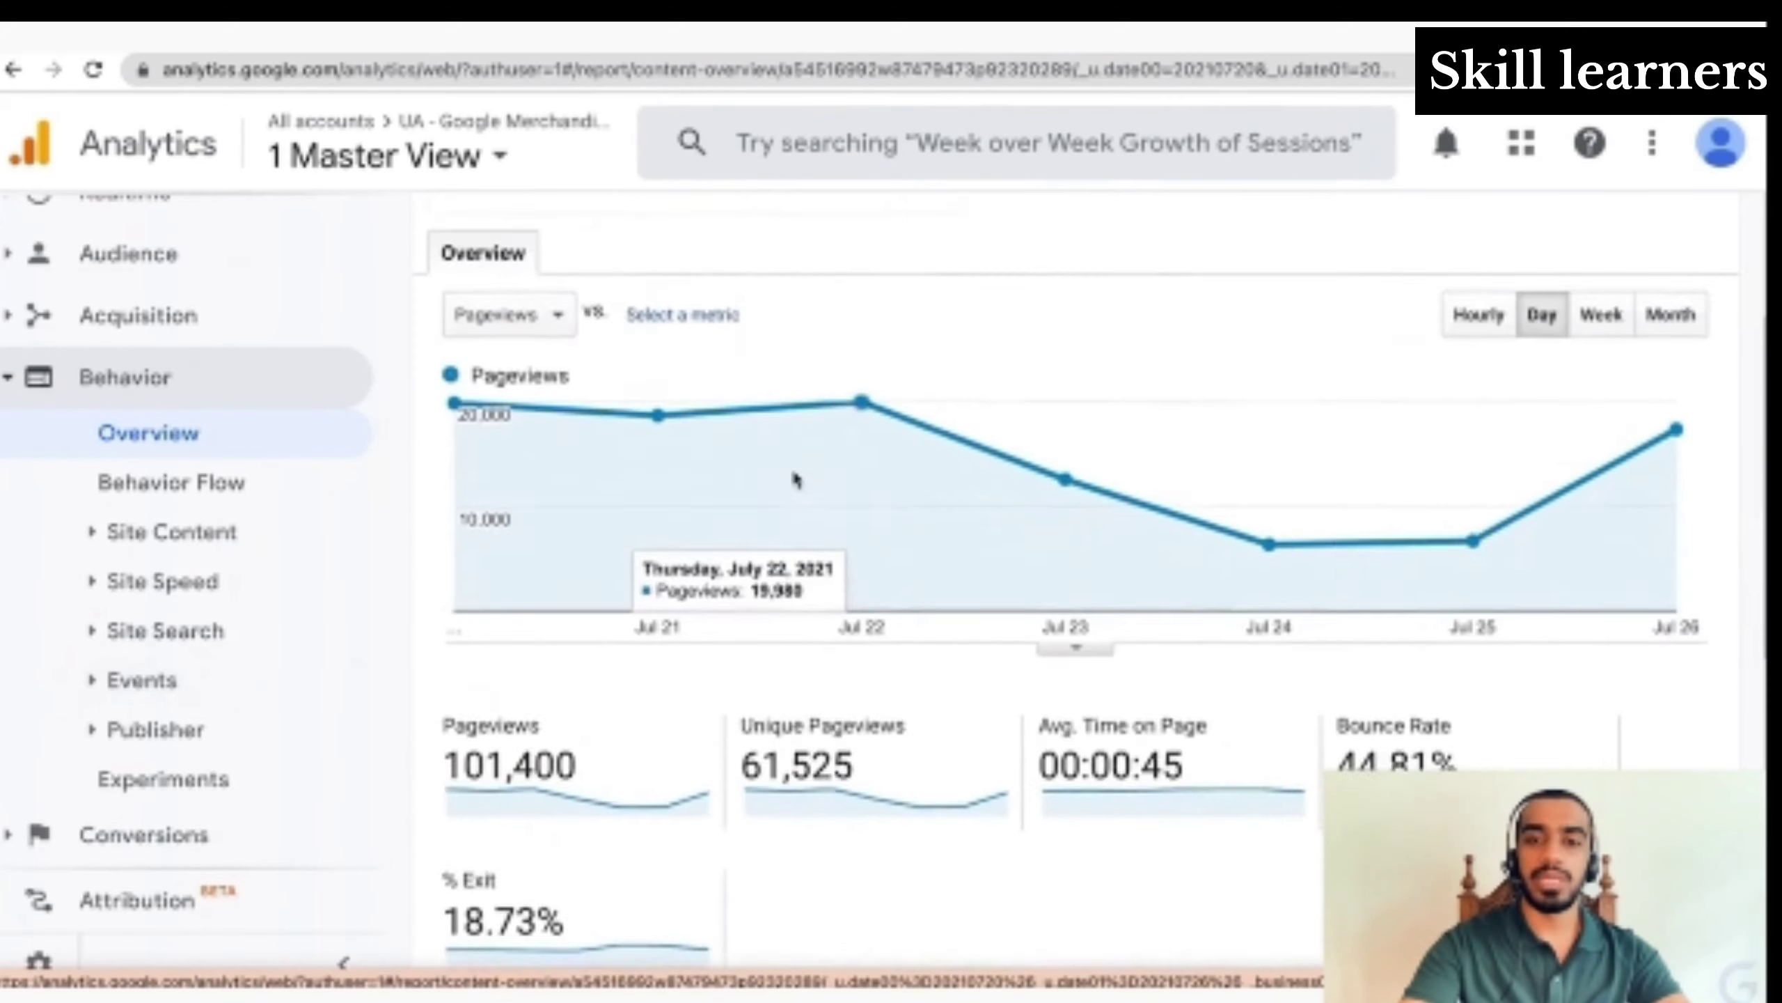
{"action": "scroll", "coordinate": [991, 532], "scroll_direction": "down", "scroll_amount": 3}
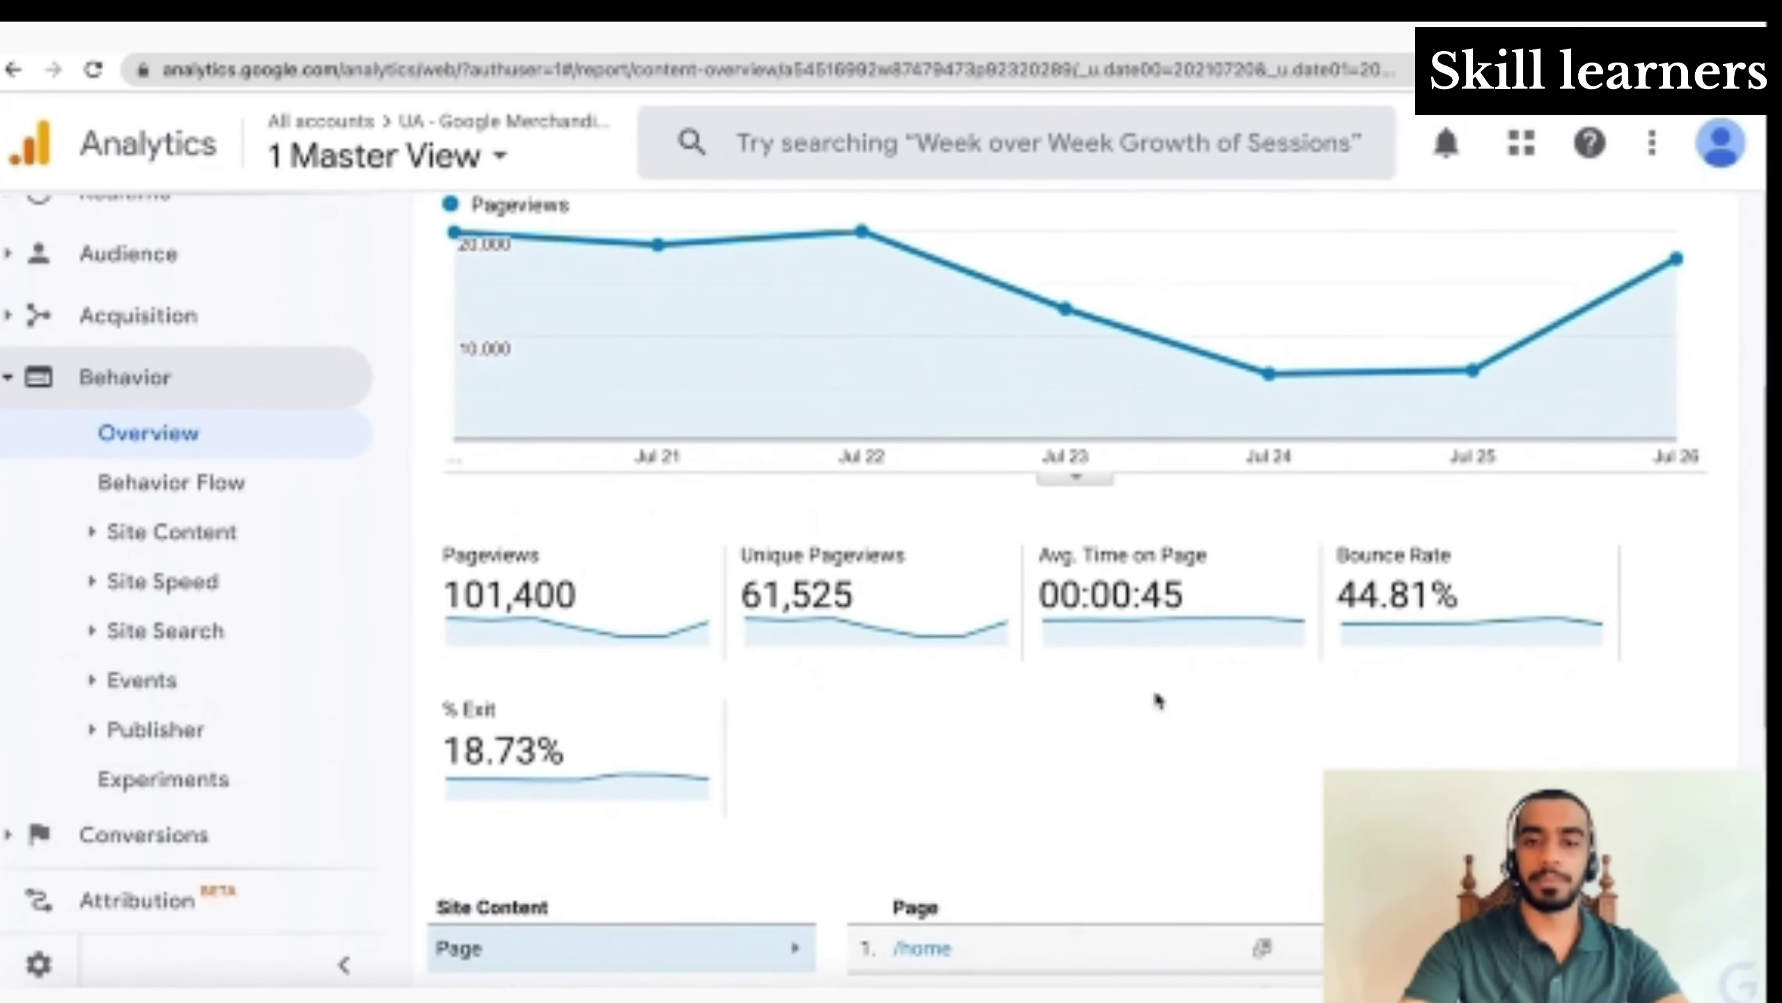
{"action": "scroll", "coordinate": [1221, 791], "scroll_direction": "down", "scroll_amount": 8}
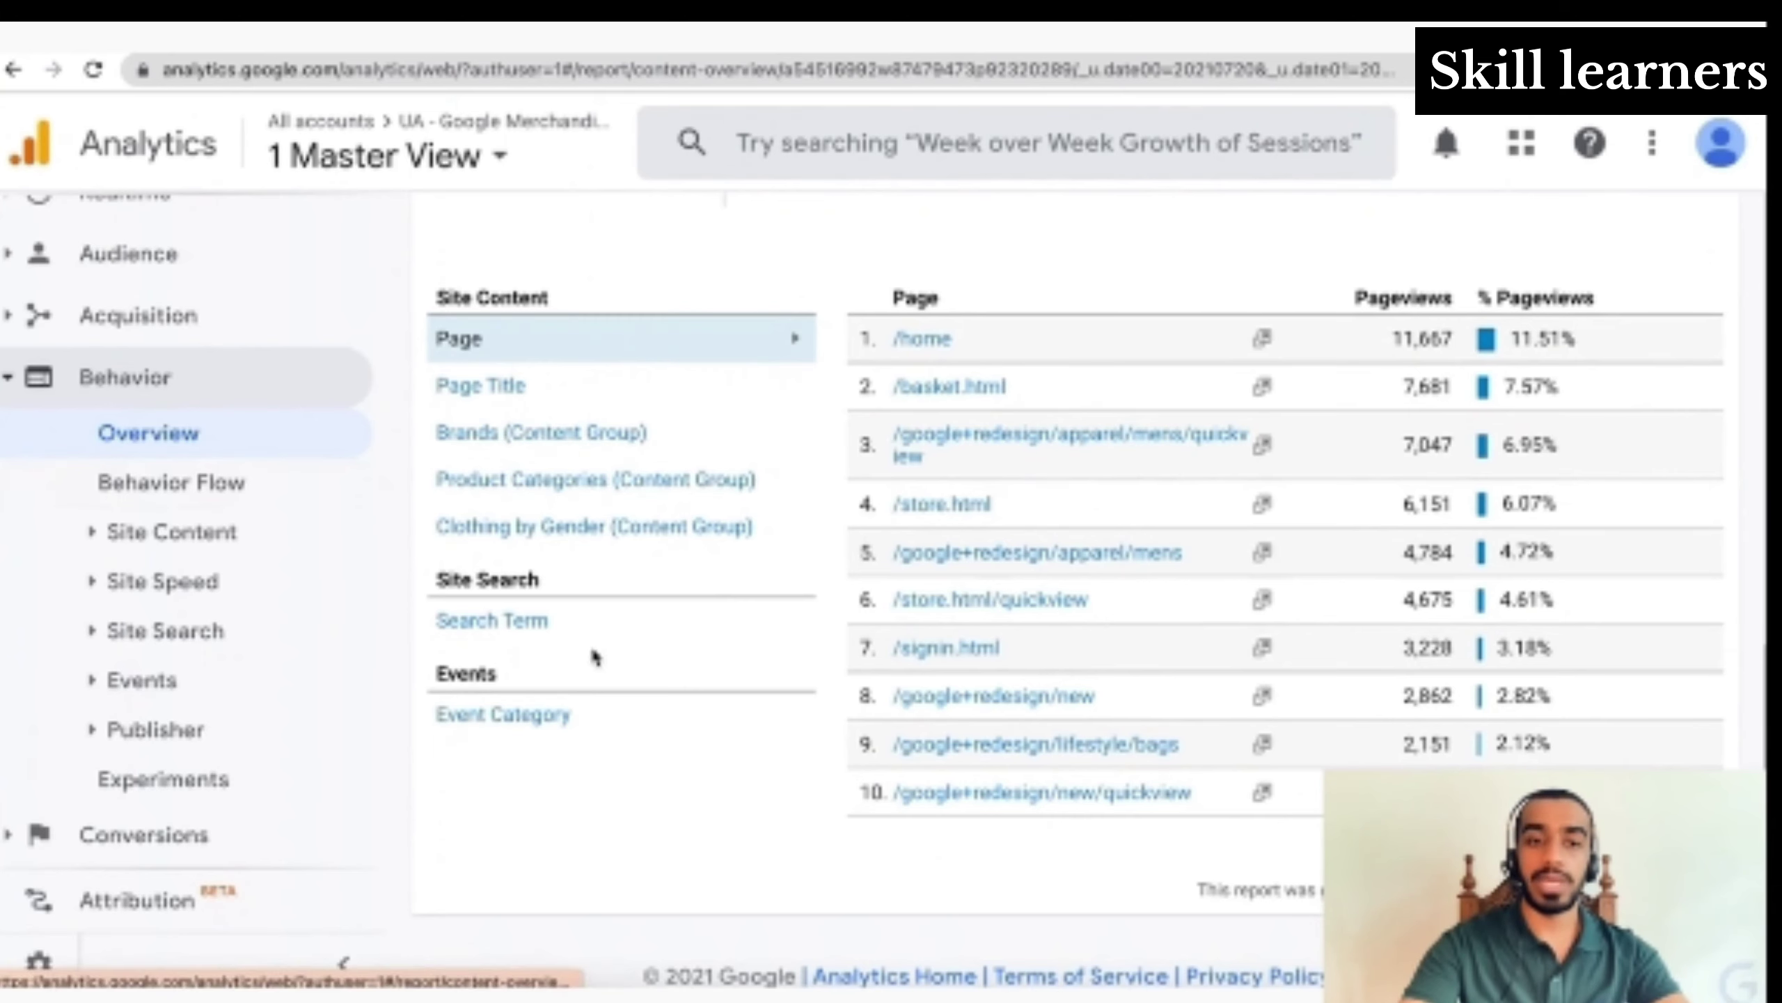
Expand the Site Content group under Behavior and open the Content Drilldown report
{"action": "left_click", "coordinate": [169, 534]}
{"action": "scroll", "coordinate": [190, 663], "scroll_direction": "down", "scroll_amount": 2}
{"action": "scroll", "coordinate": [194, 666], "scroll_direction": "down", "scroll_amount": 1}
{"action": "left_click", "coordinate": [201, 479]}
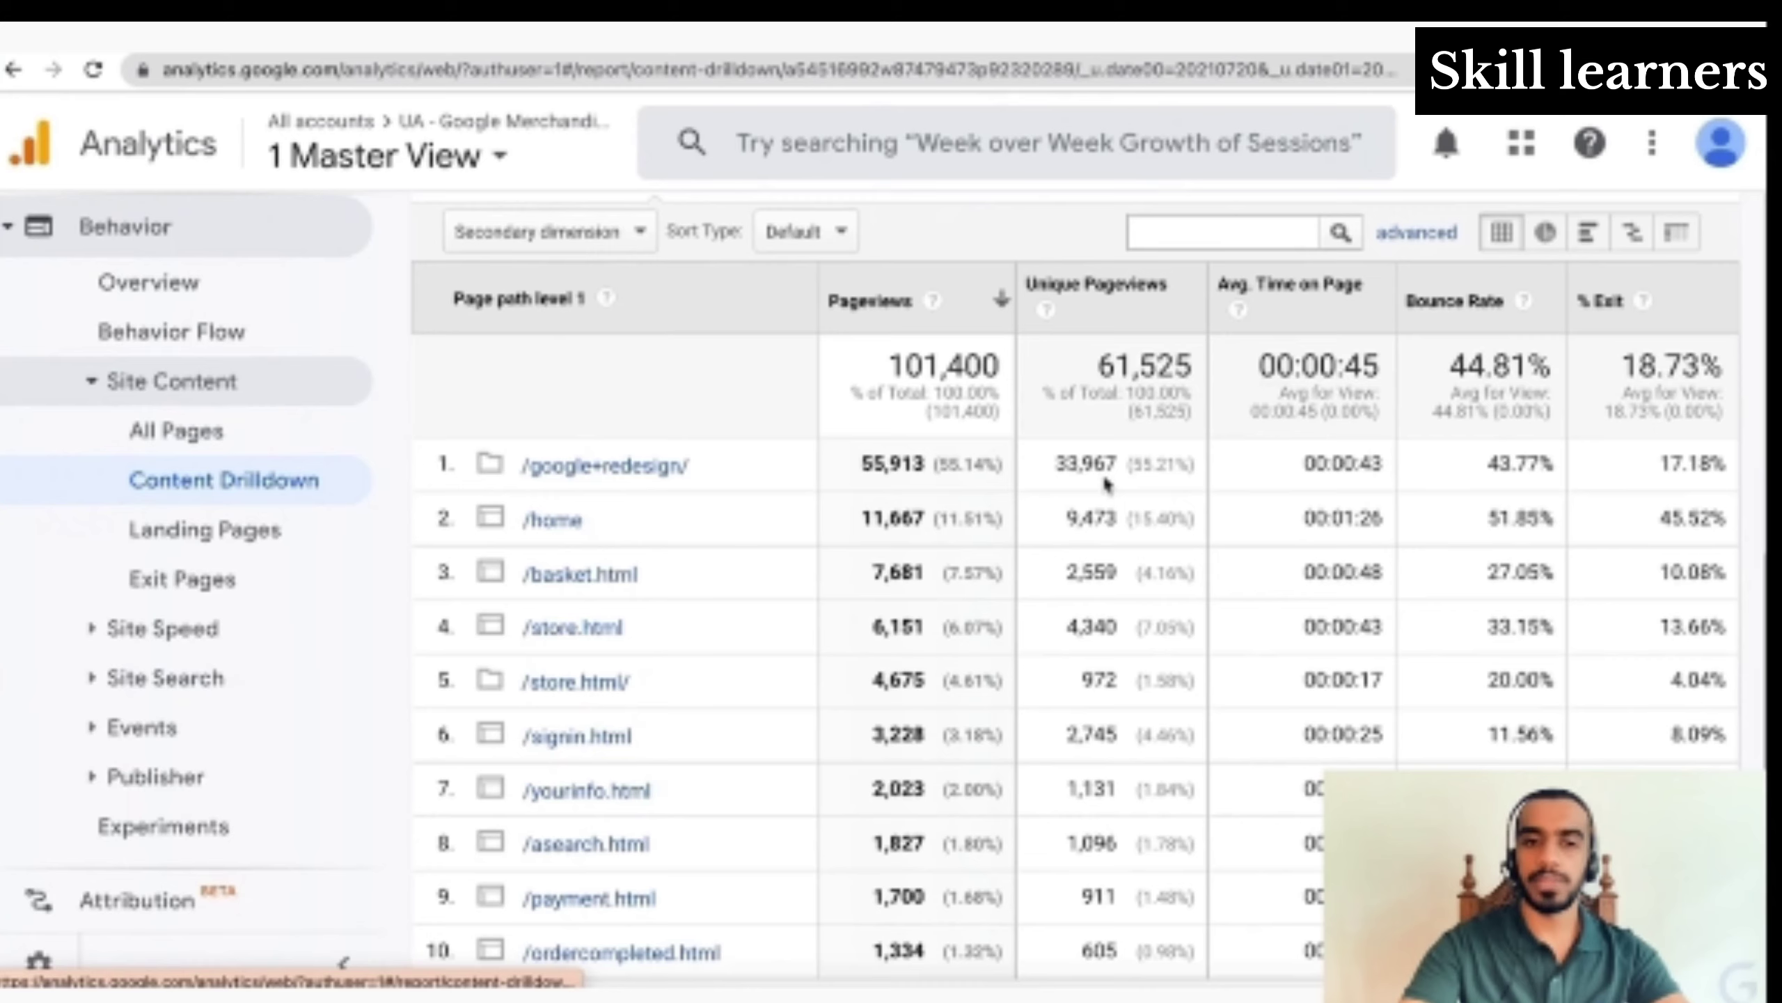
Open the Landing Pages report under Site Content and compare sessions, bounce rate, transactions and revenue per landing page
{"action": "left_click", "coordinate": [191, 529]}
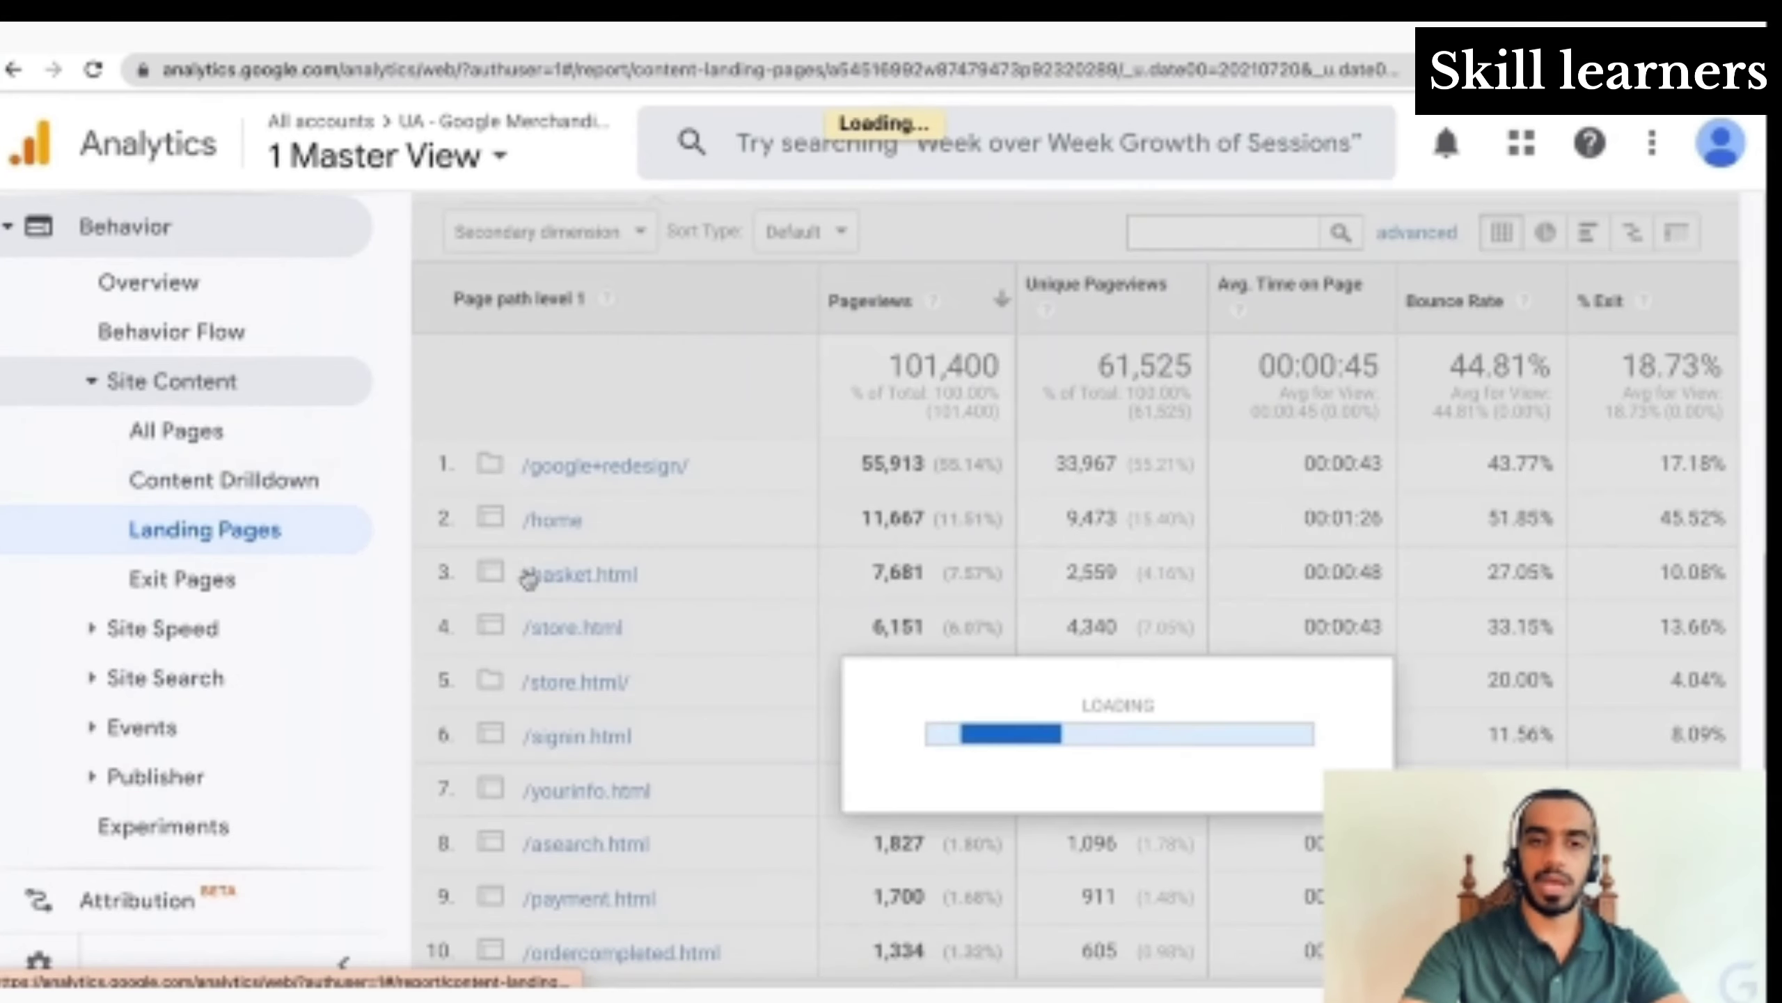
{"action": "scroll", "coordinate": [528, 579], "scroll_direction": "down", "scroll_amount": 6}
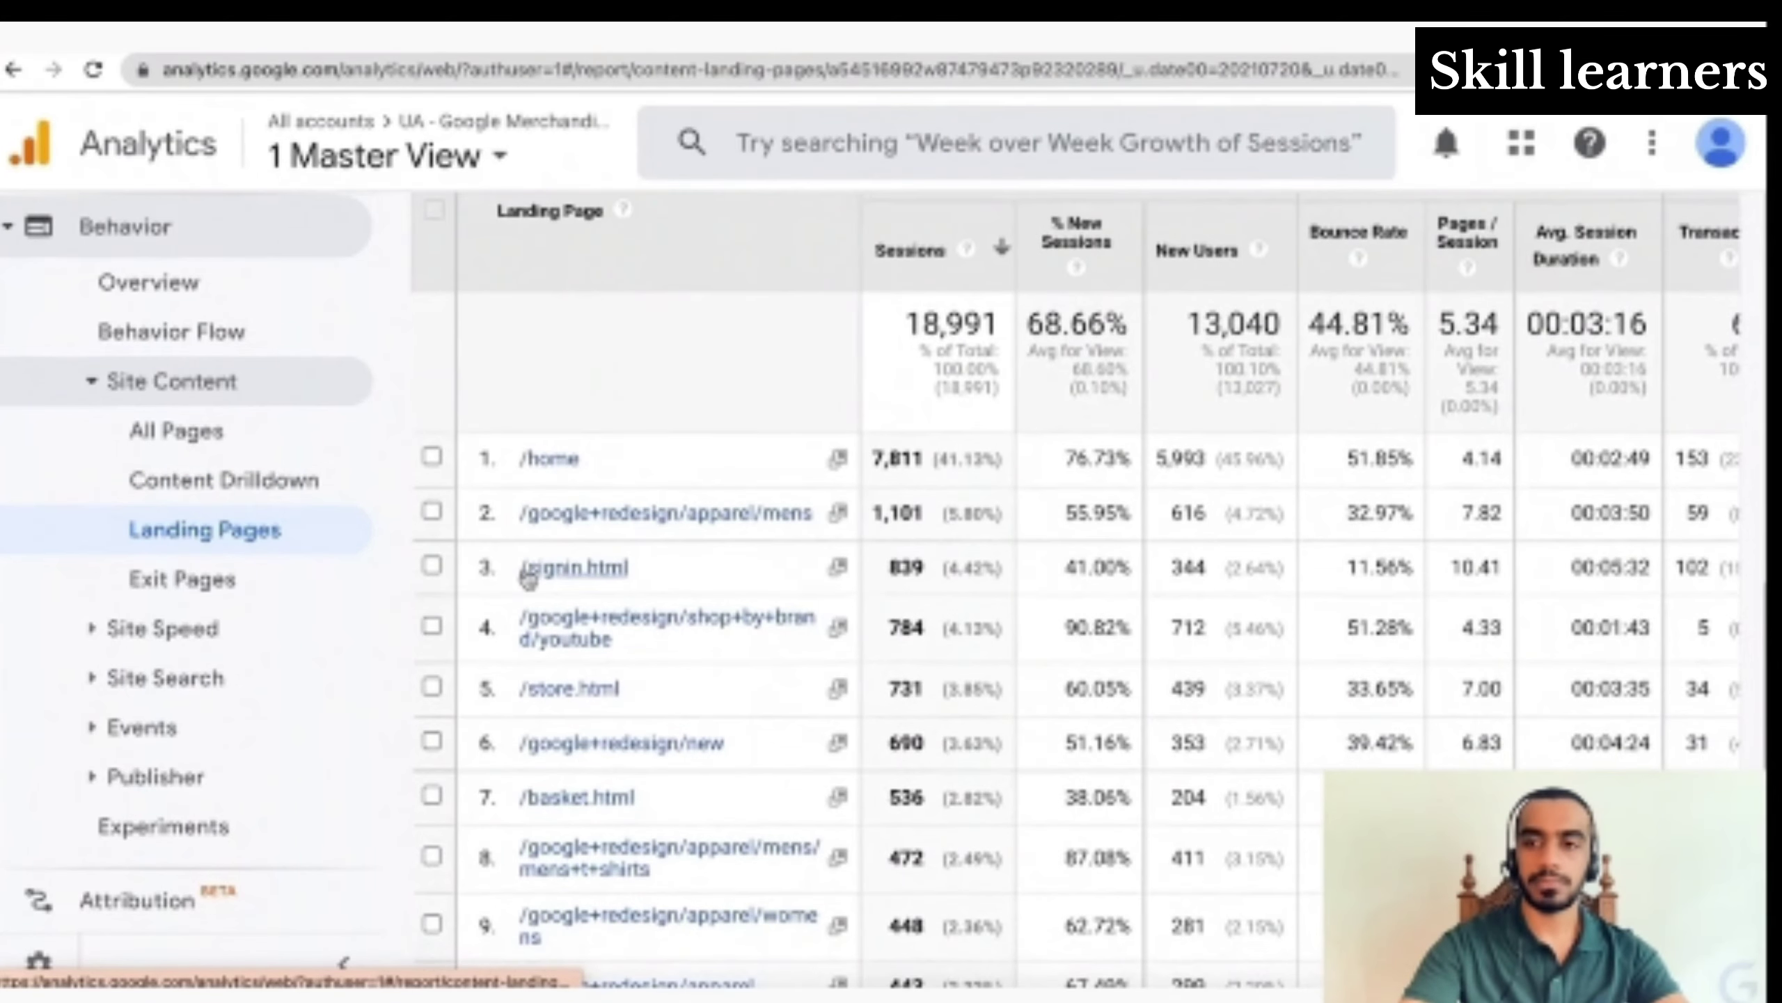
{"action": "scroll", "coordinate": [528, 579], "scroll_direction": "up", "scroll_amount": 2}
{"action": "scroll", "coordinate": [528, 579], "scroll_direction": "right", "scroll_amount": 5}
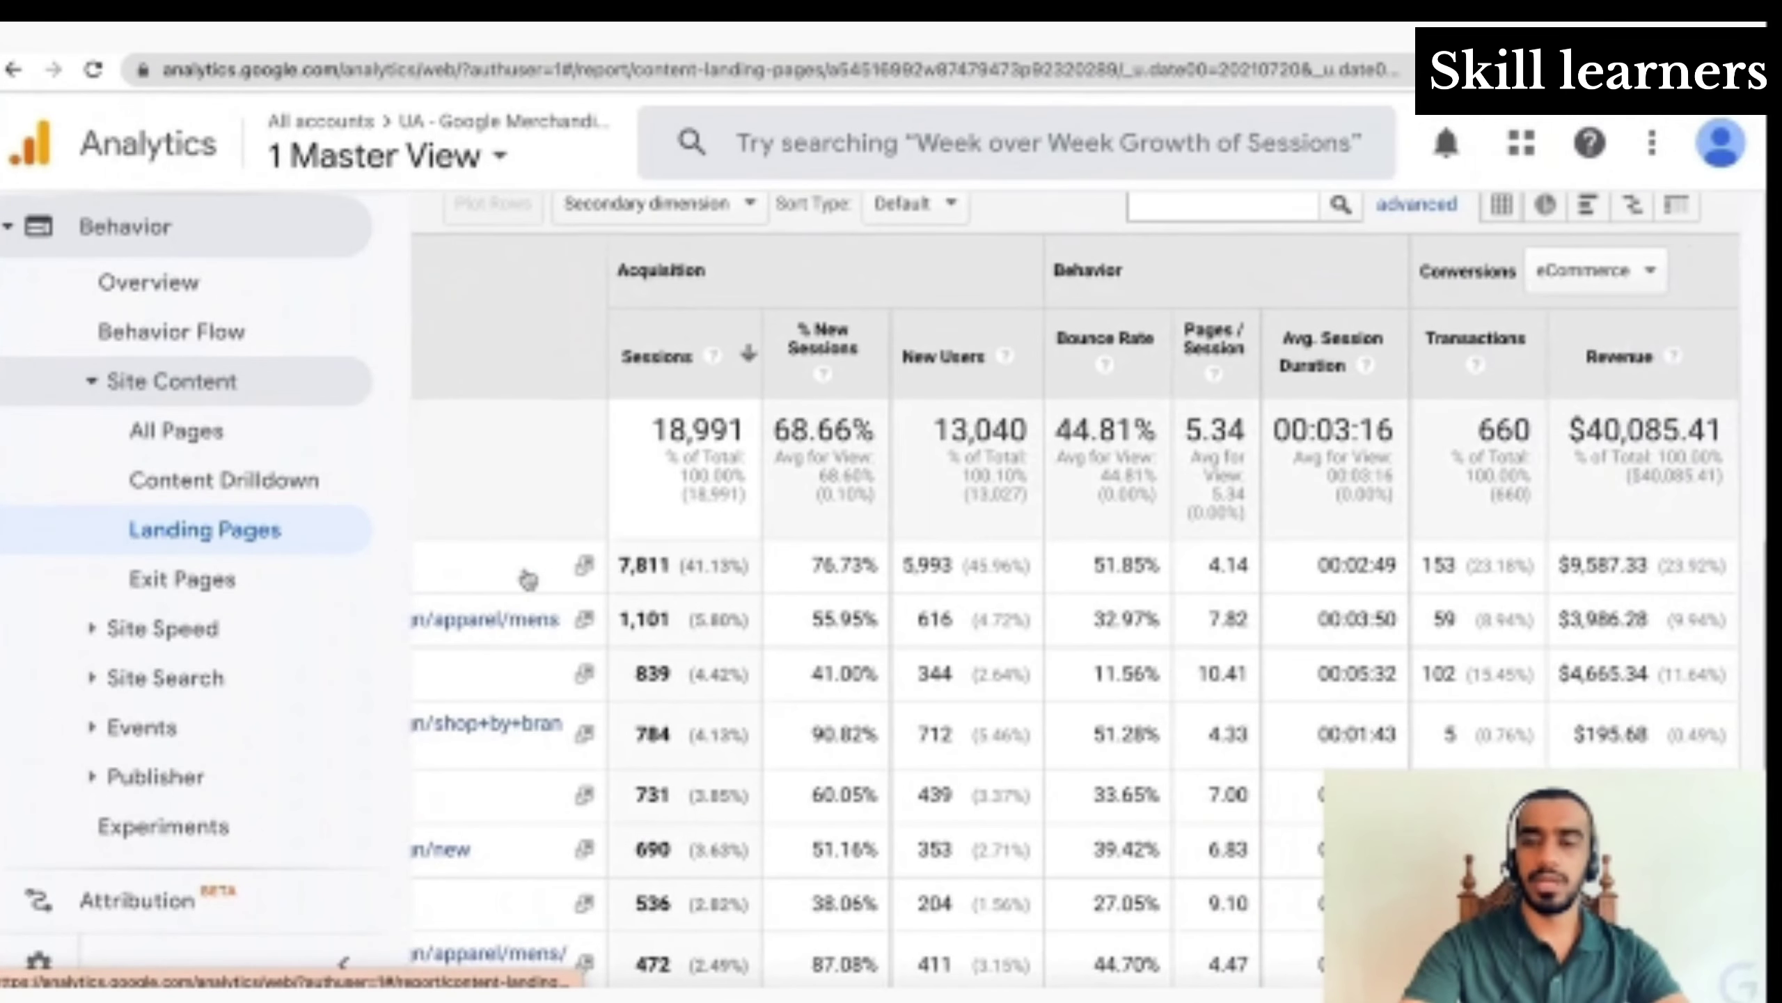
{"action": "scroll", "coordinate": [528, 579], "scroll_direction": "left", "scroll_amount": 5}
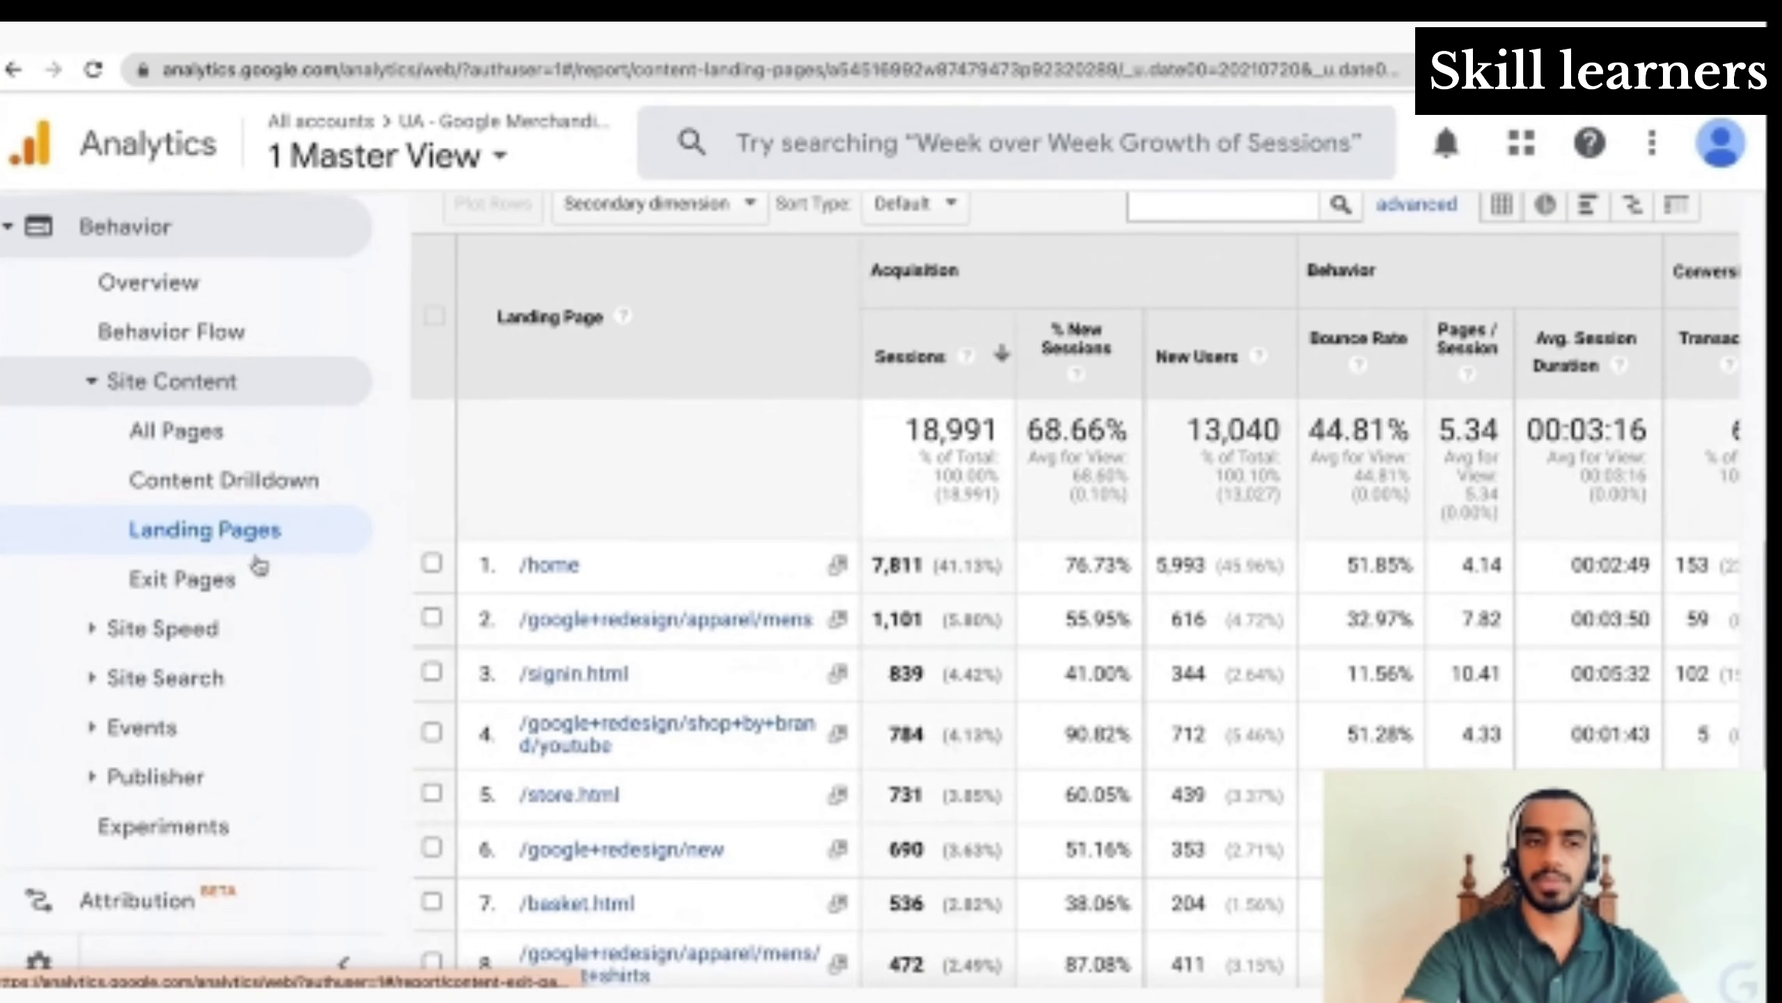
{"action": "scroll", "coordinate": [786, 731], "scroll_direction": "down", "scroll_amount": 3}
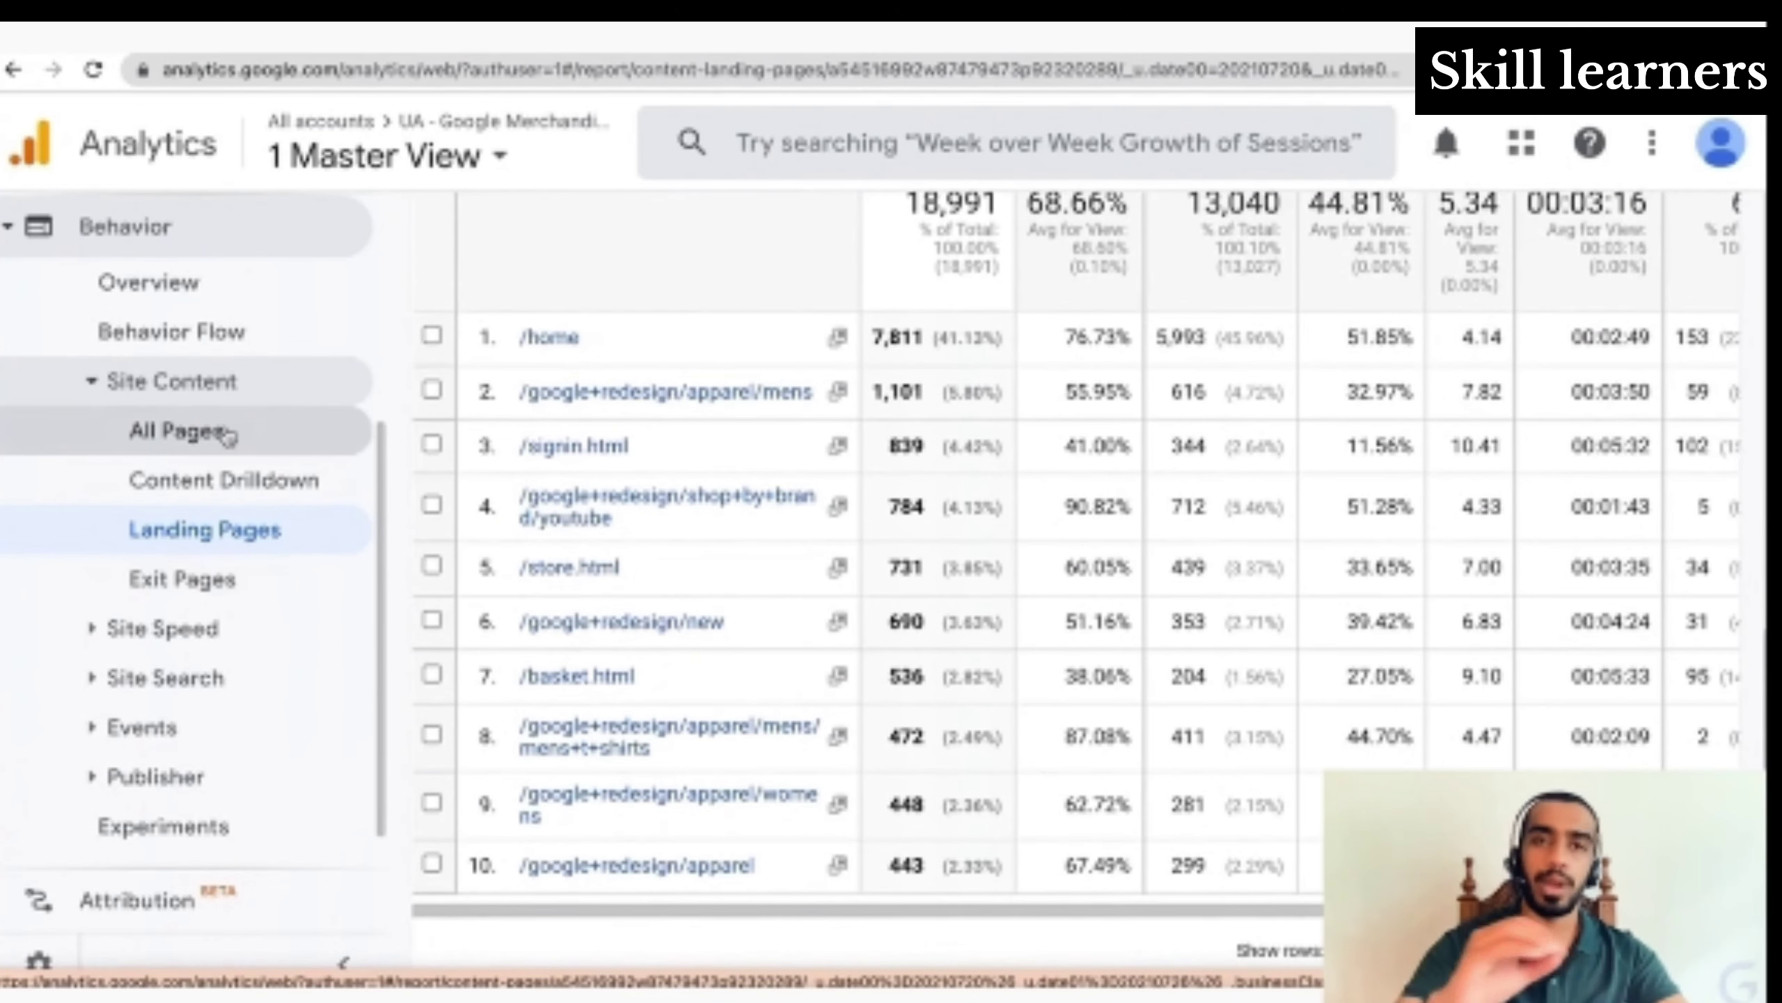
{"action": "scroll", "coordinate": [229, 435], "scroll_direction": "down", "scroll_amount": 1}
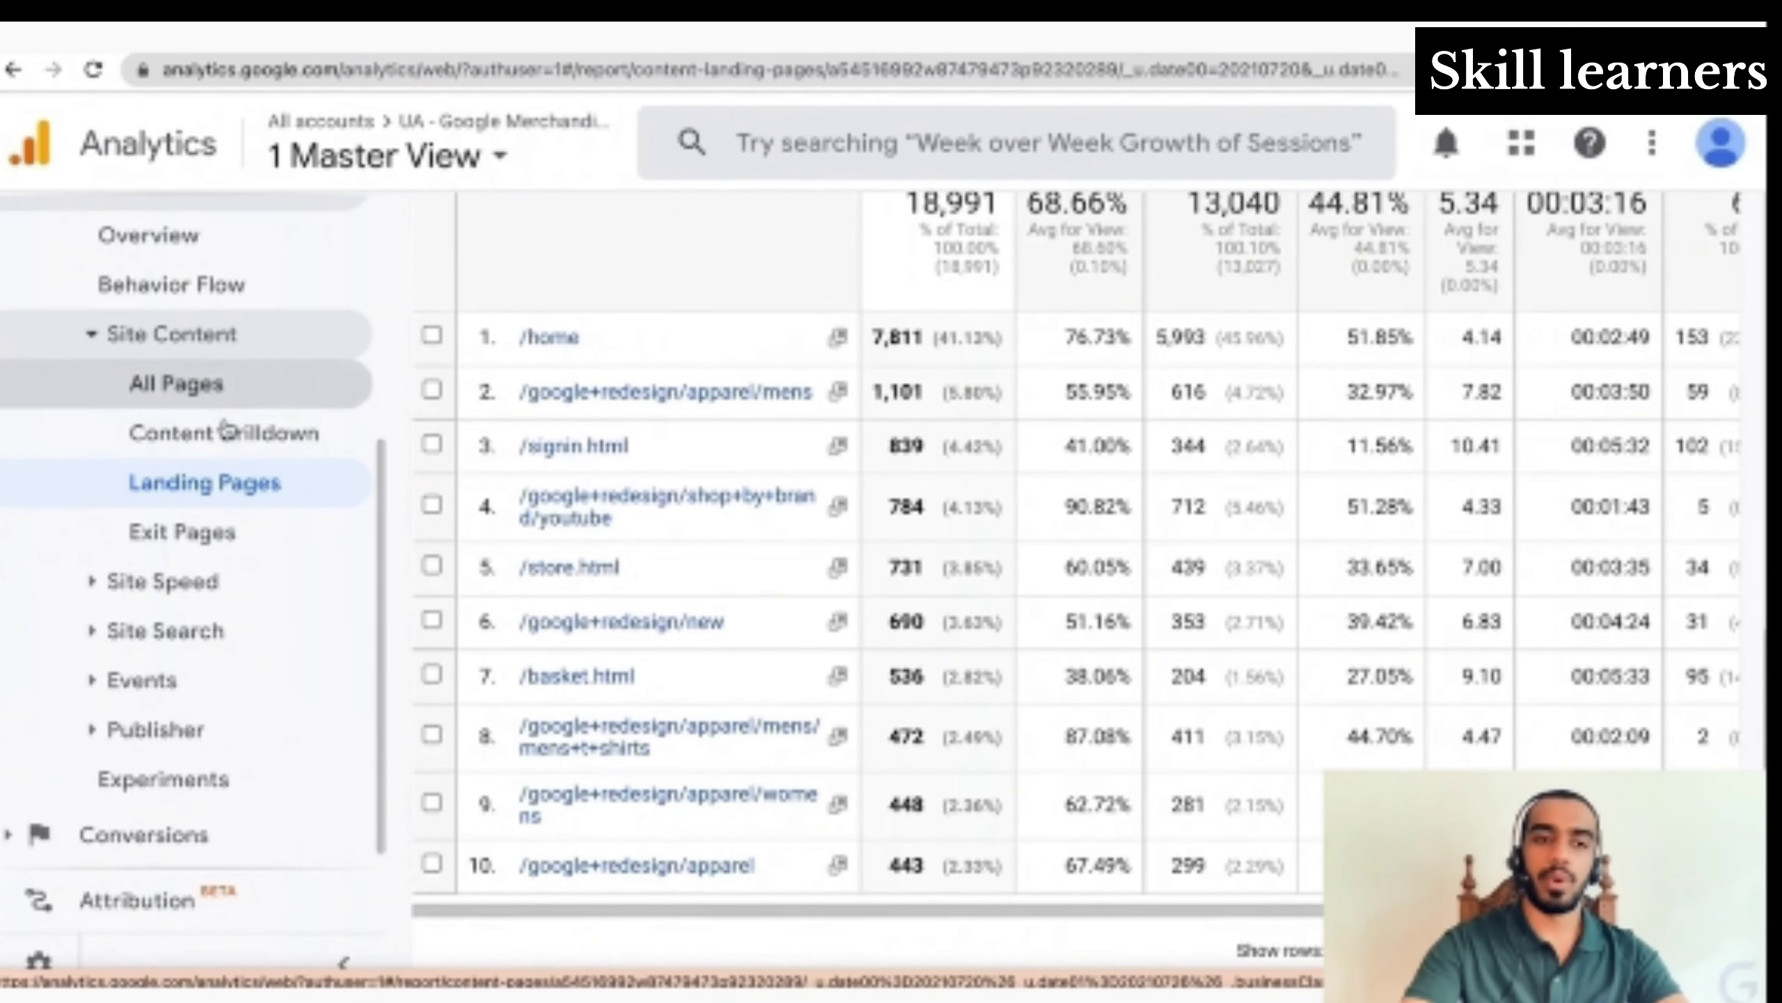
Open the Site Speed Overview report under Behavior and compare the average page load time across browsers
{"action": "left_click", "coordinate": [214, 581]}
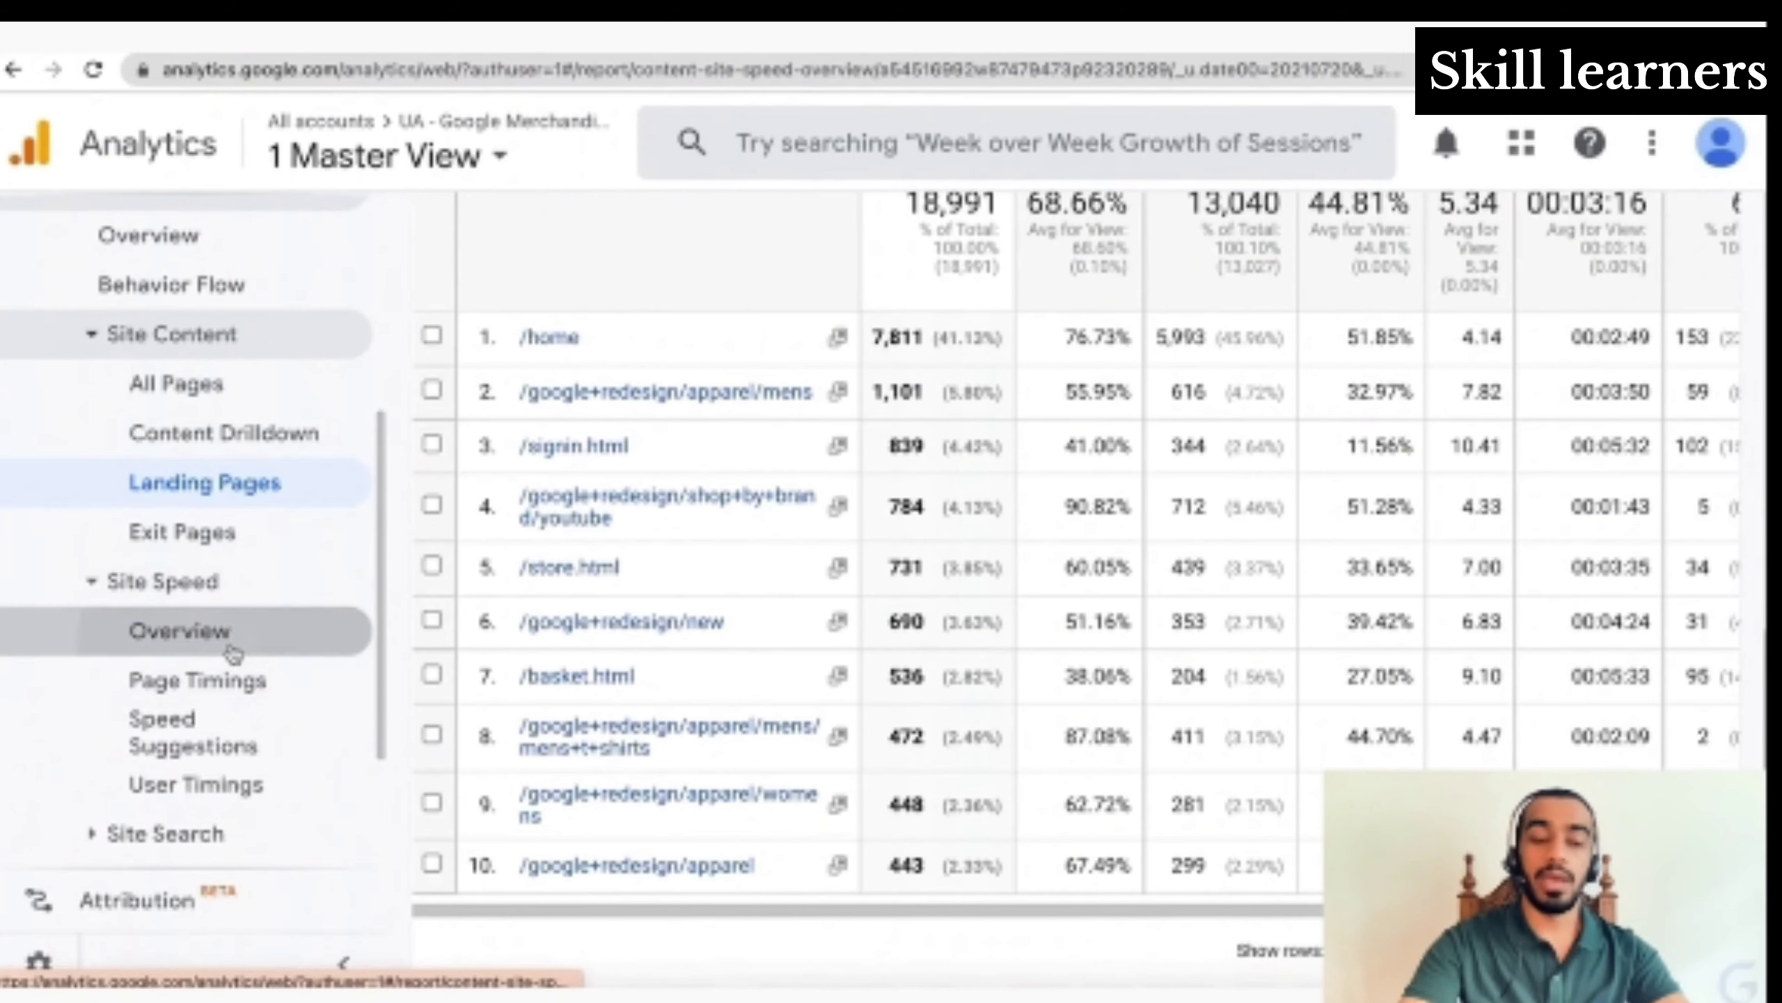
{"action": "left_click", "coordinate": [228, 650]}
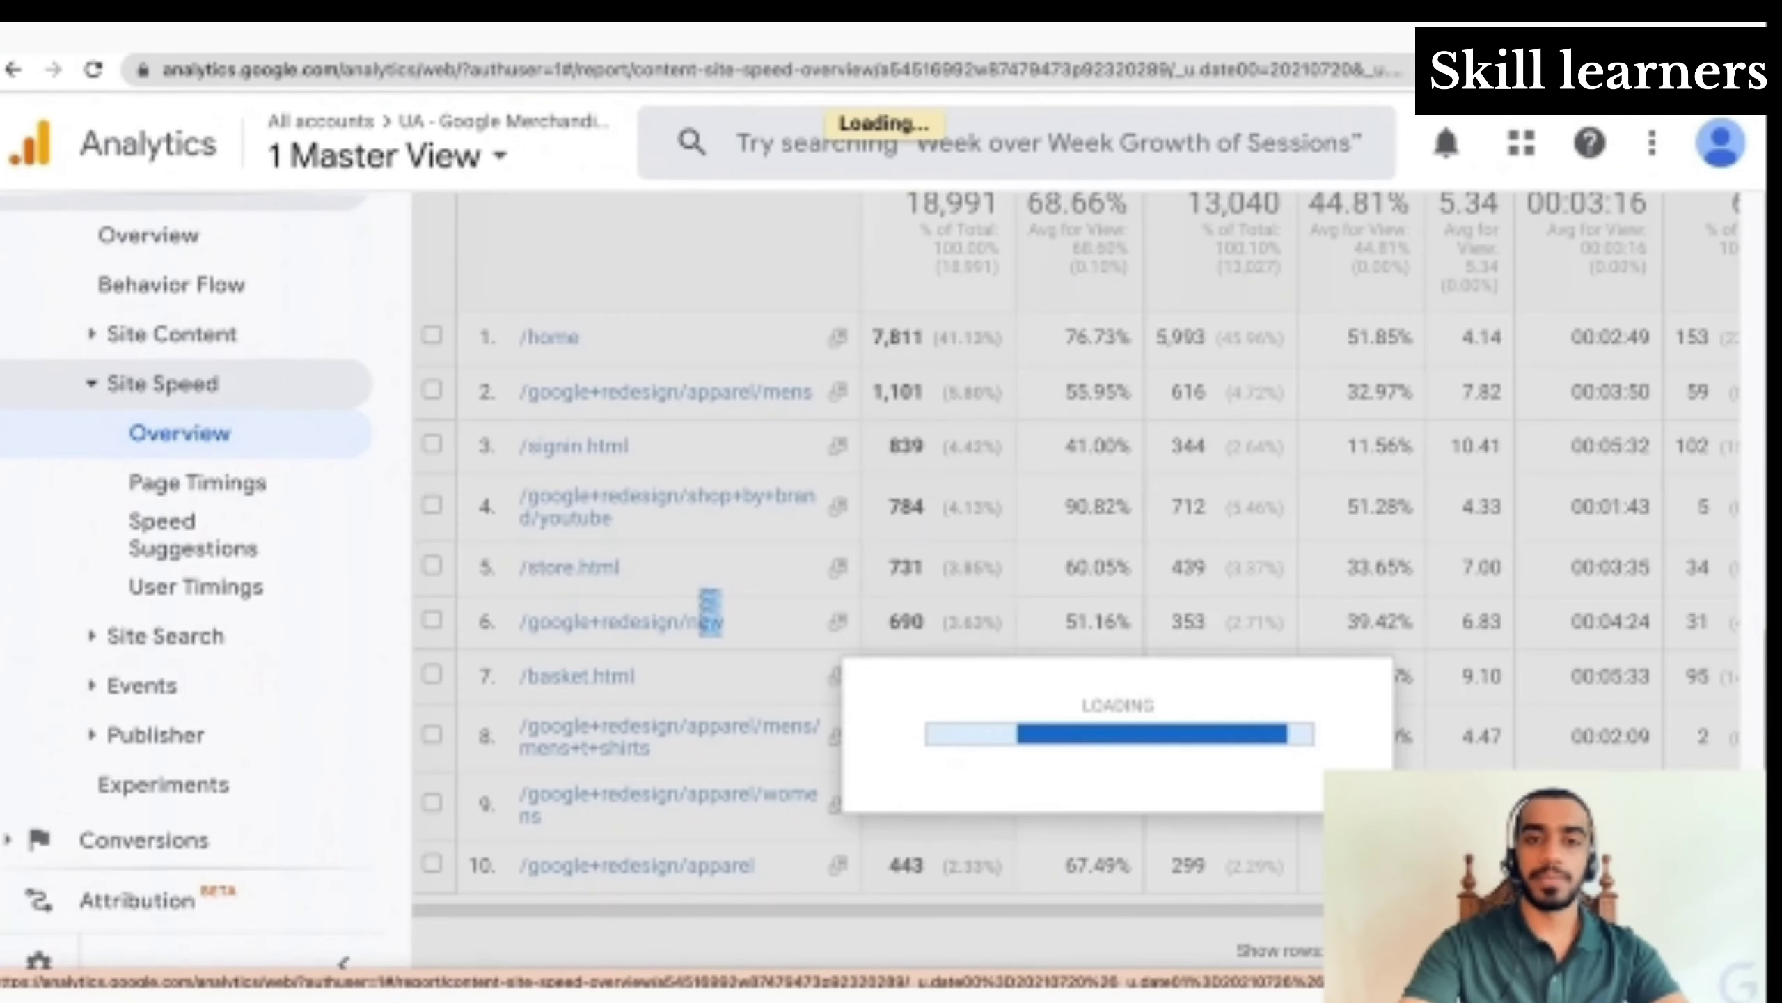
{"action": "scroll", "coordinate": [700, 601], "scroll_direction": "up", "scroll_amount": 3}
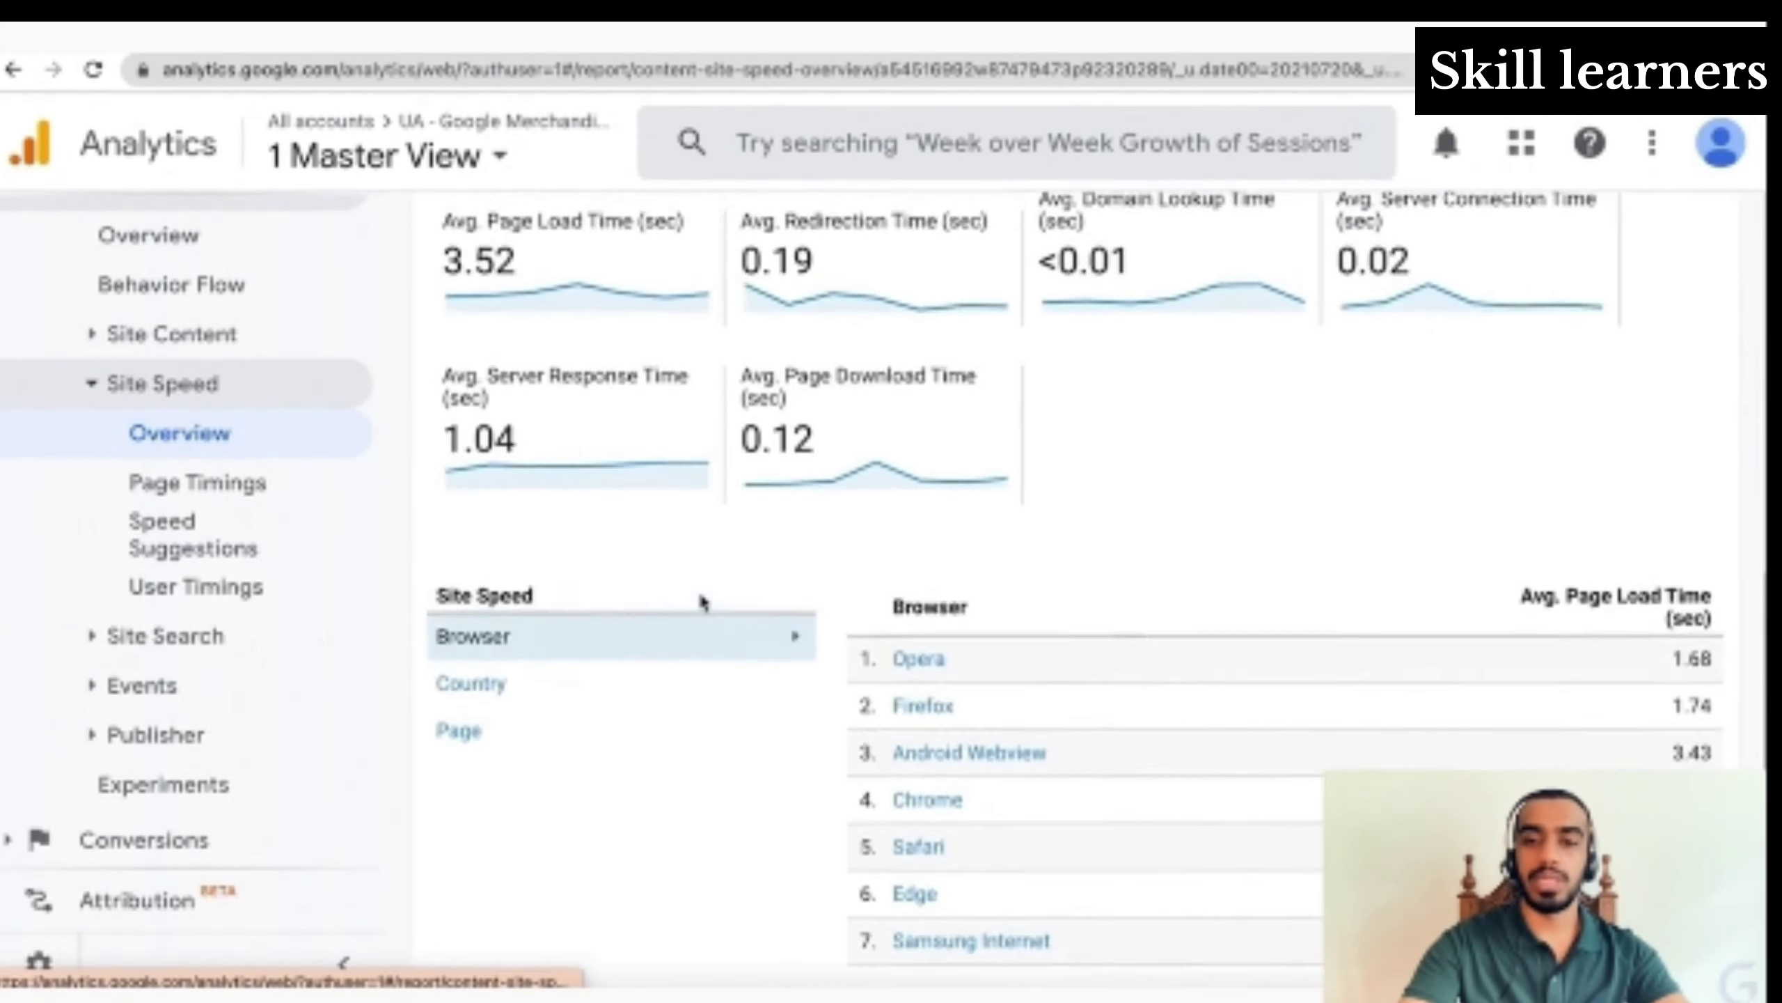
{"action": "scroll", "coordinate": [700, 600], "scroll_direction": "down", "scroll_amount": 3}
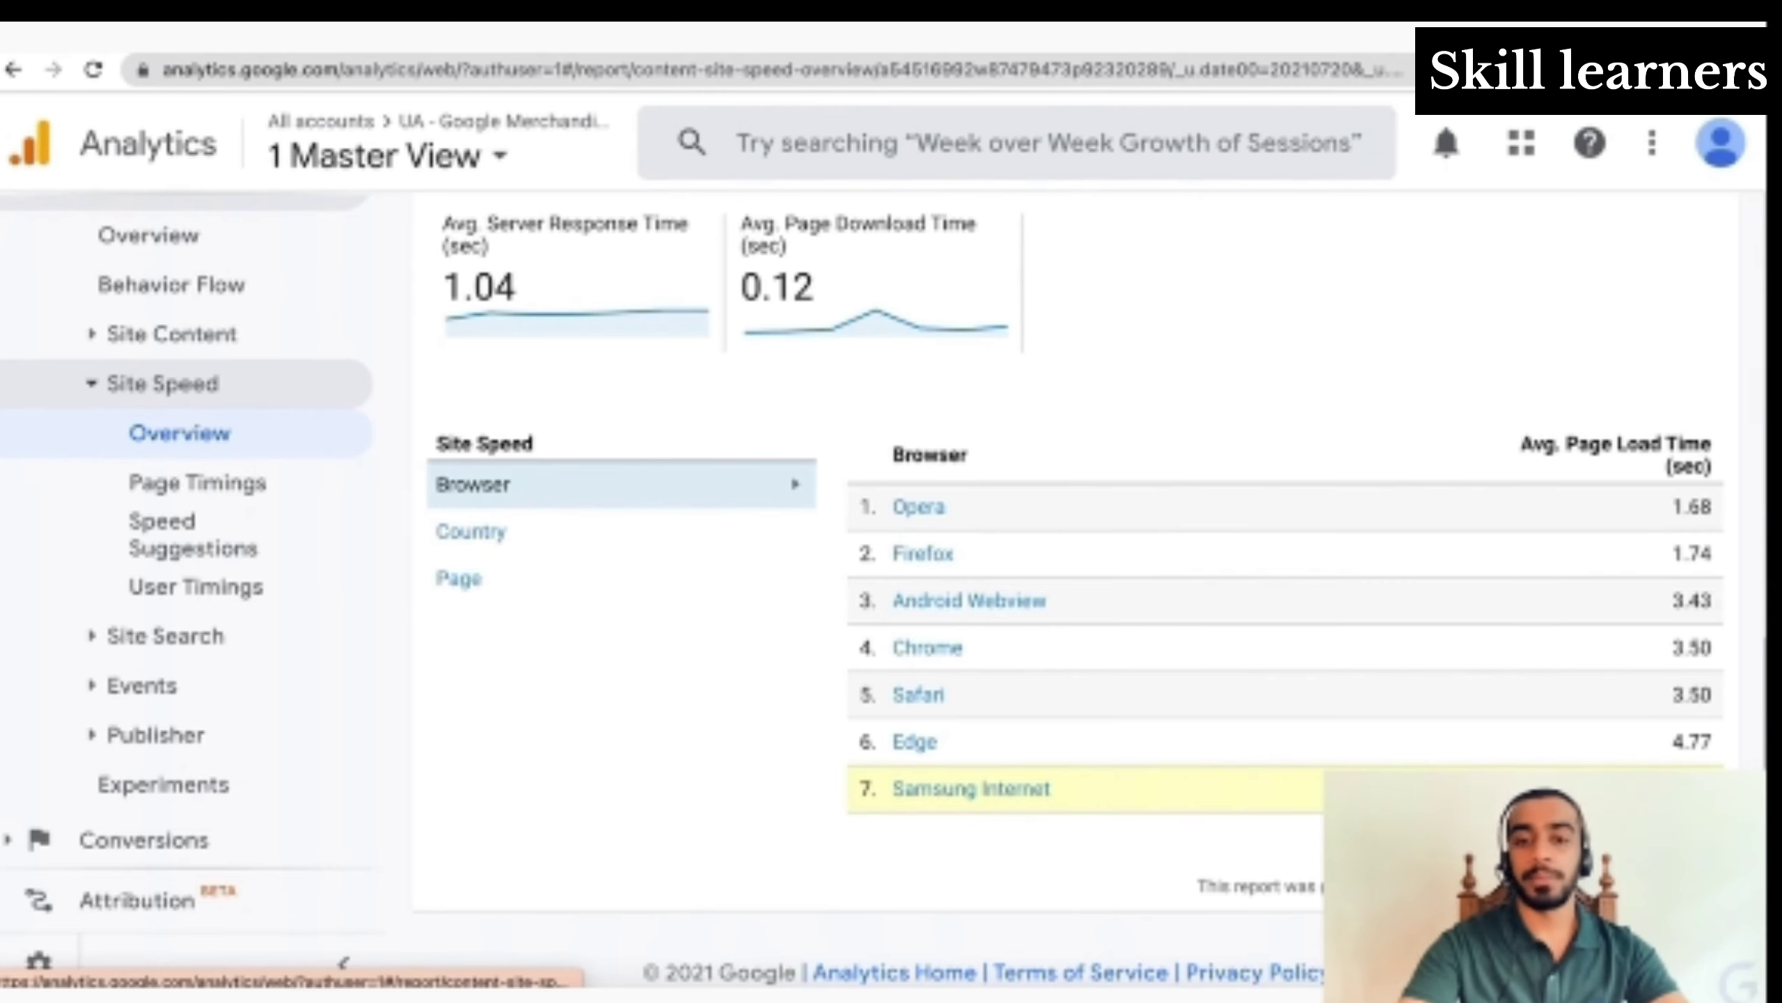
{"action": "scroll", "coordinate": [1068, 600], "scroll_direction": "up", "scroll_amount": 1}
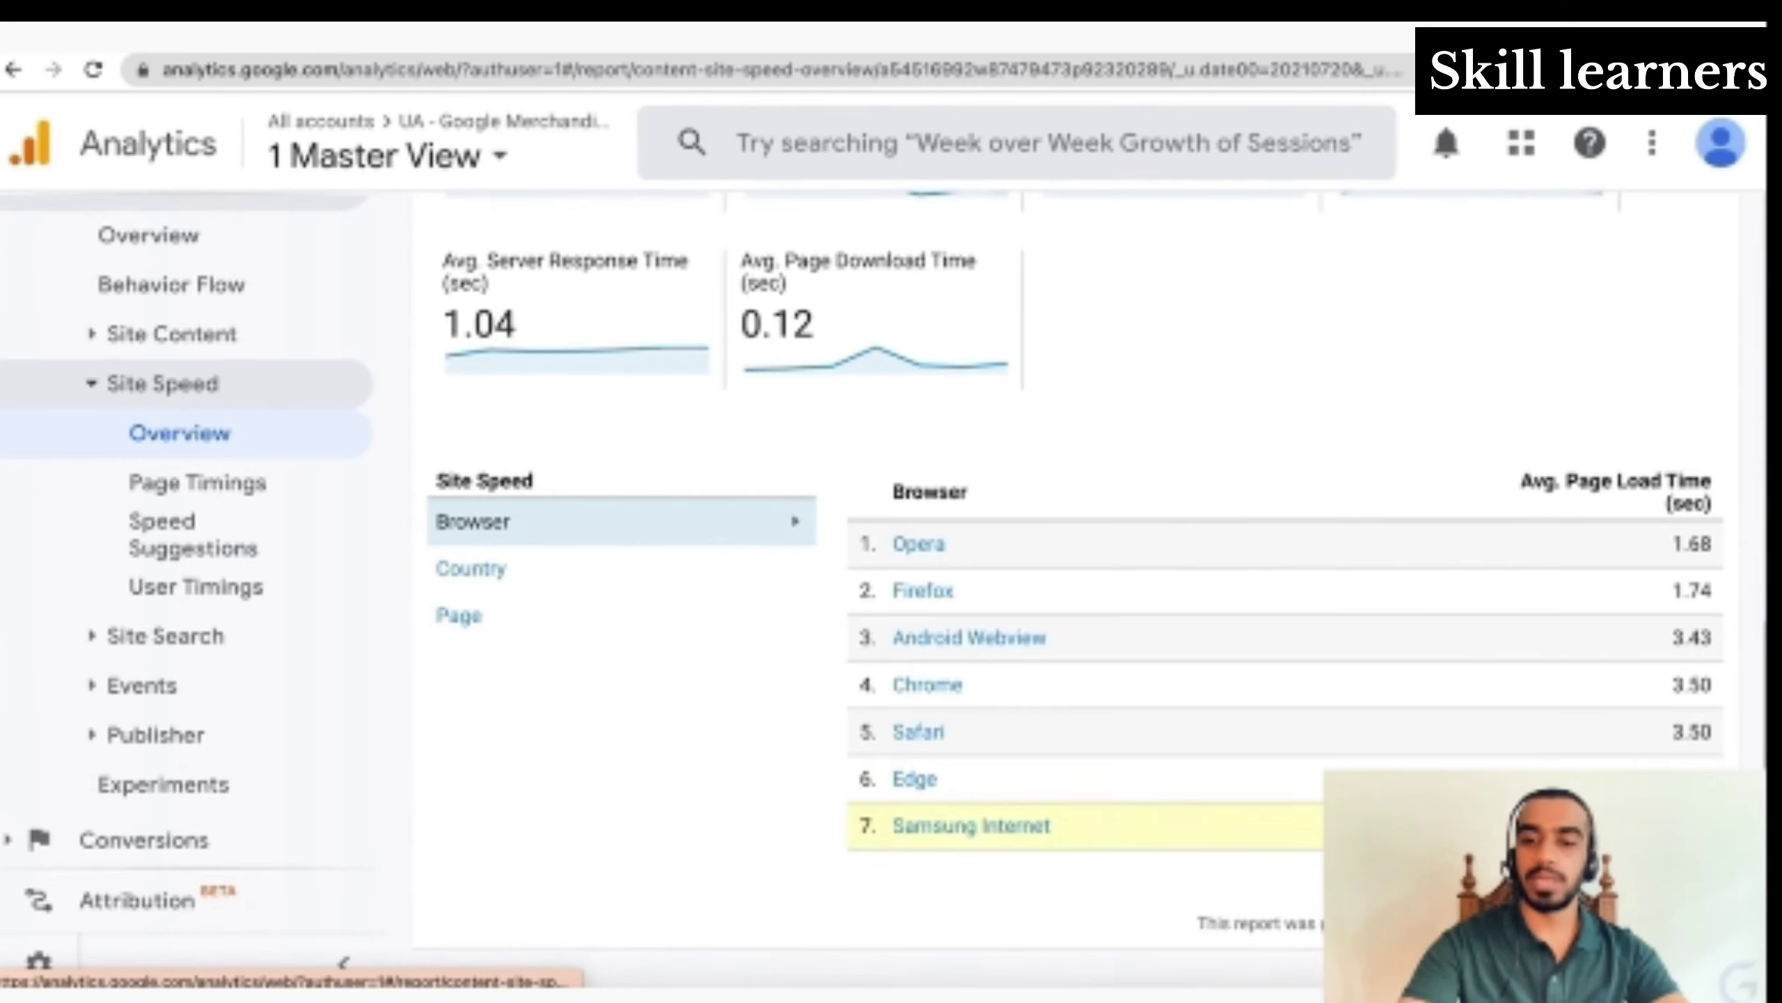
{"action": "scroll", "coordinate": [1509, 730], "scroll_direction": "up", "scroll_amount": 3}
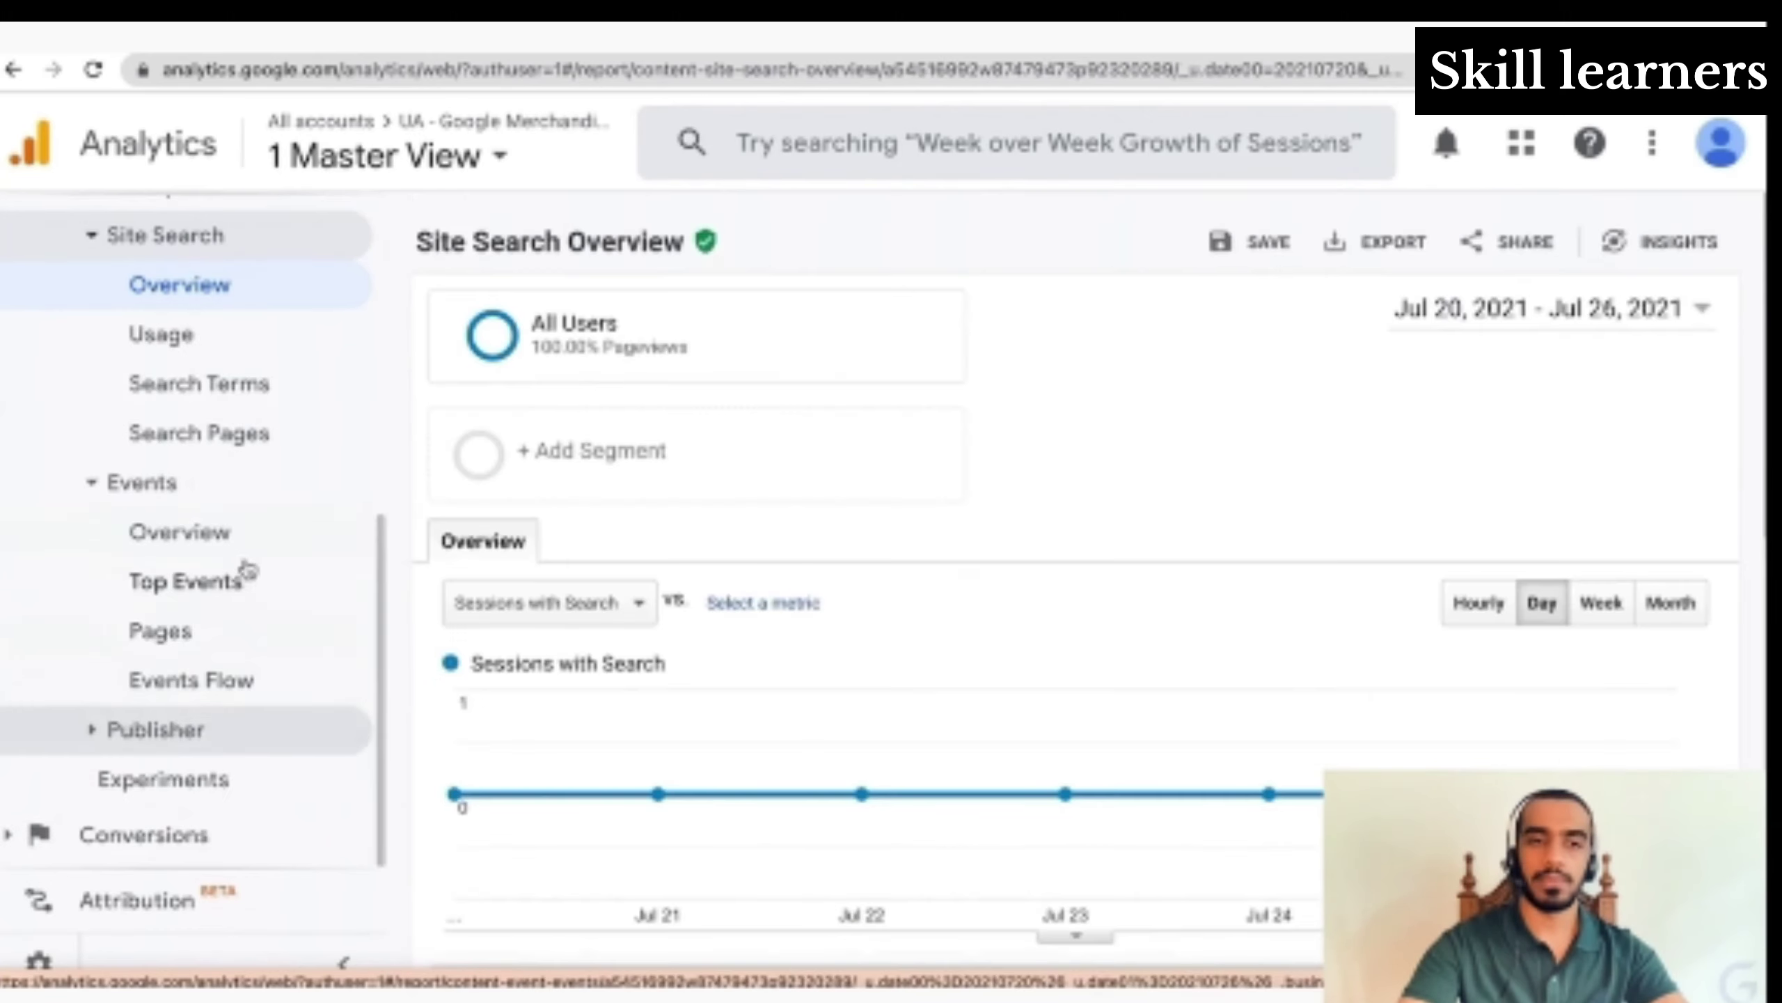
Open the Top Events report and the Events Overview under Behavior, checking total and unique events per event category
{"action": "left_click", "coordinate": [242, 537]}
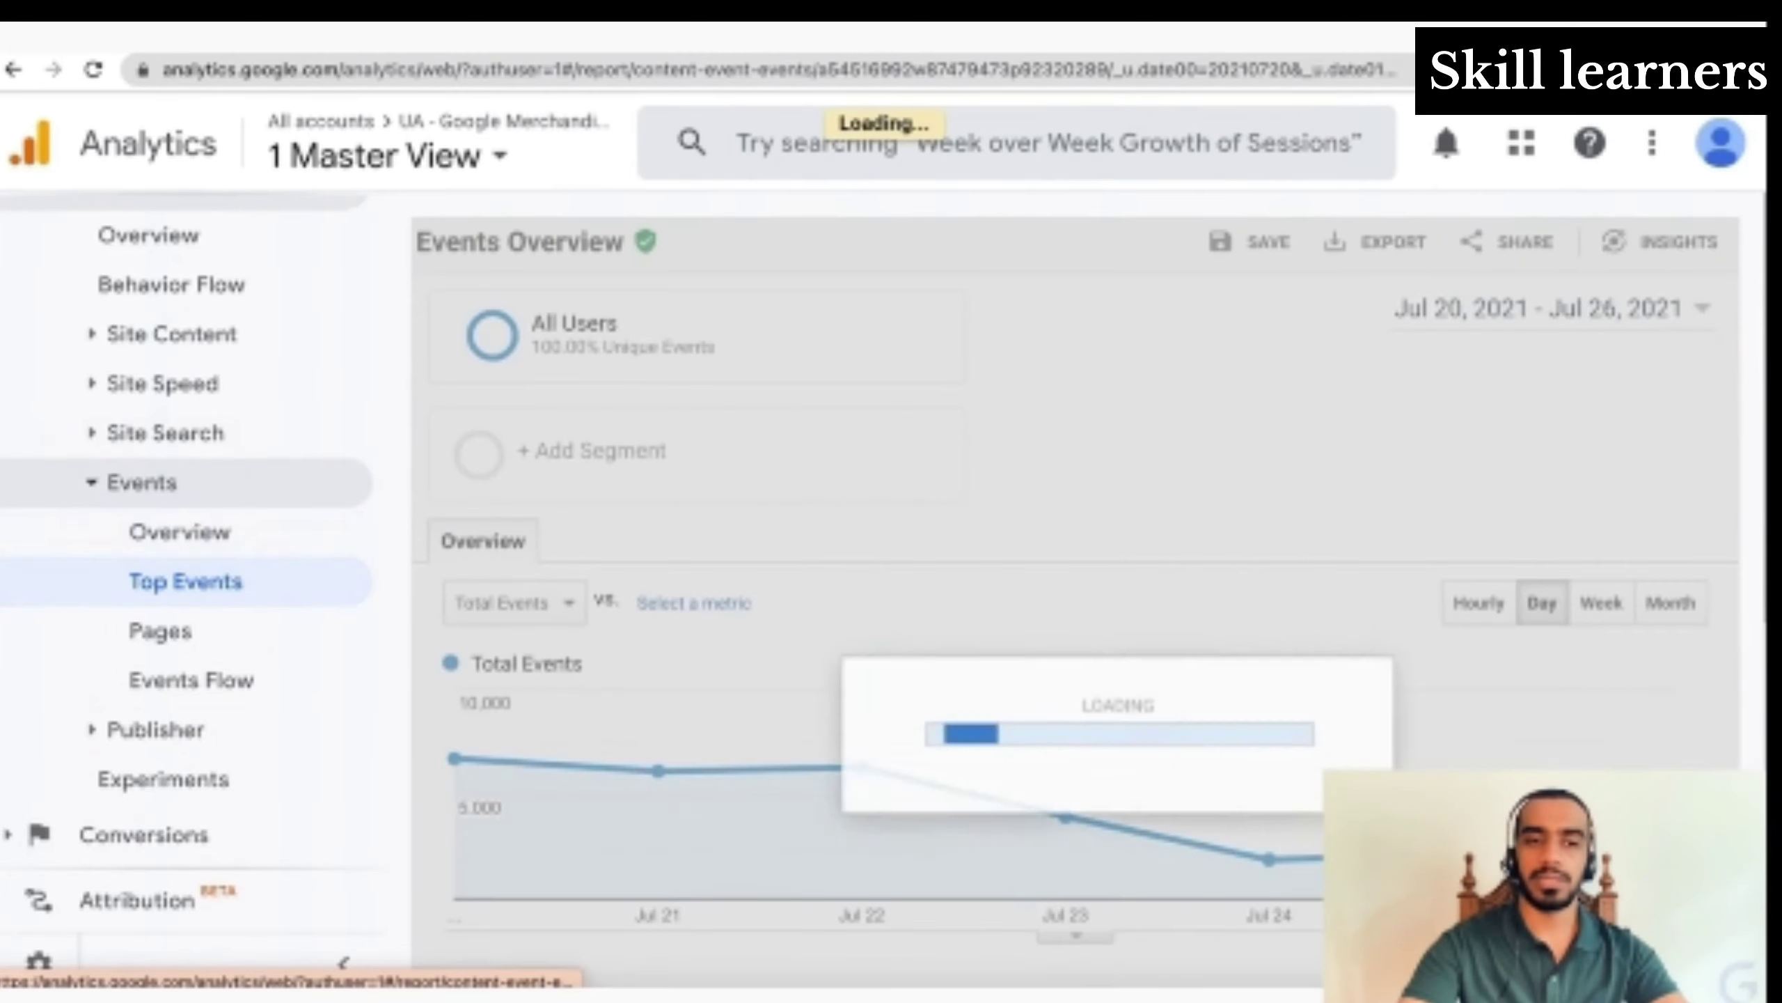
{"action": "scroll", "coordinate": [709, 822], "scroll_direction": "down", "scroll_amount": 5}
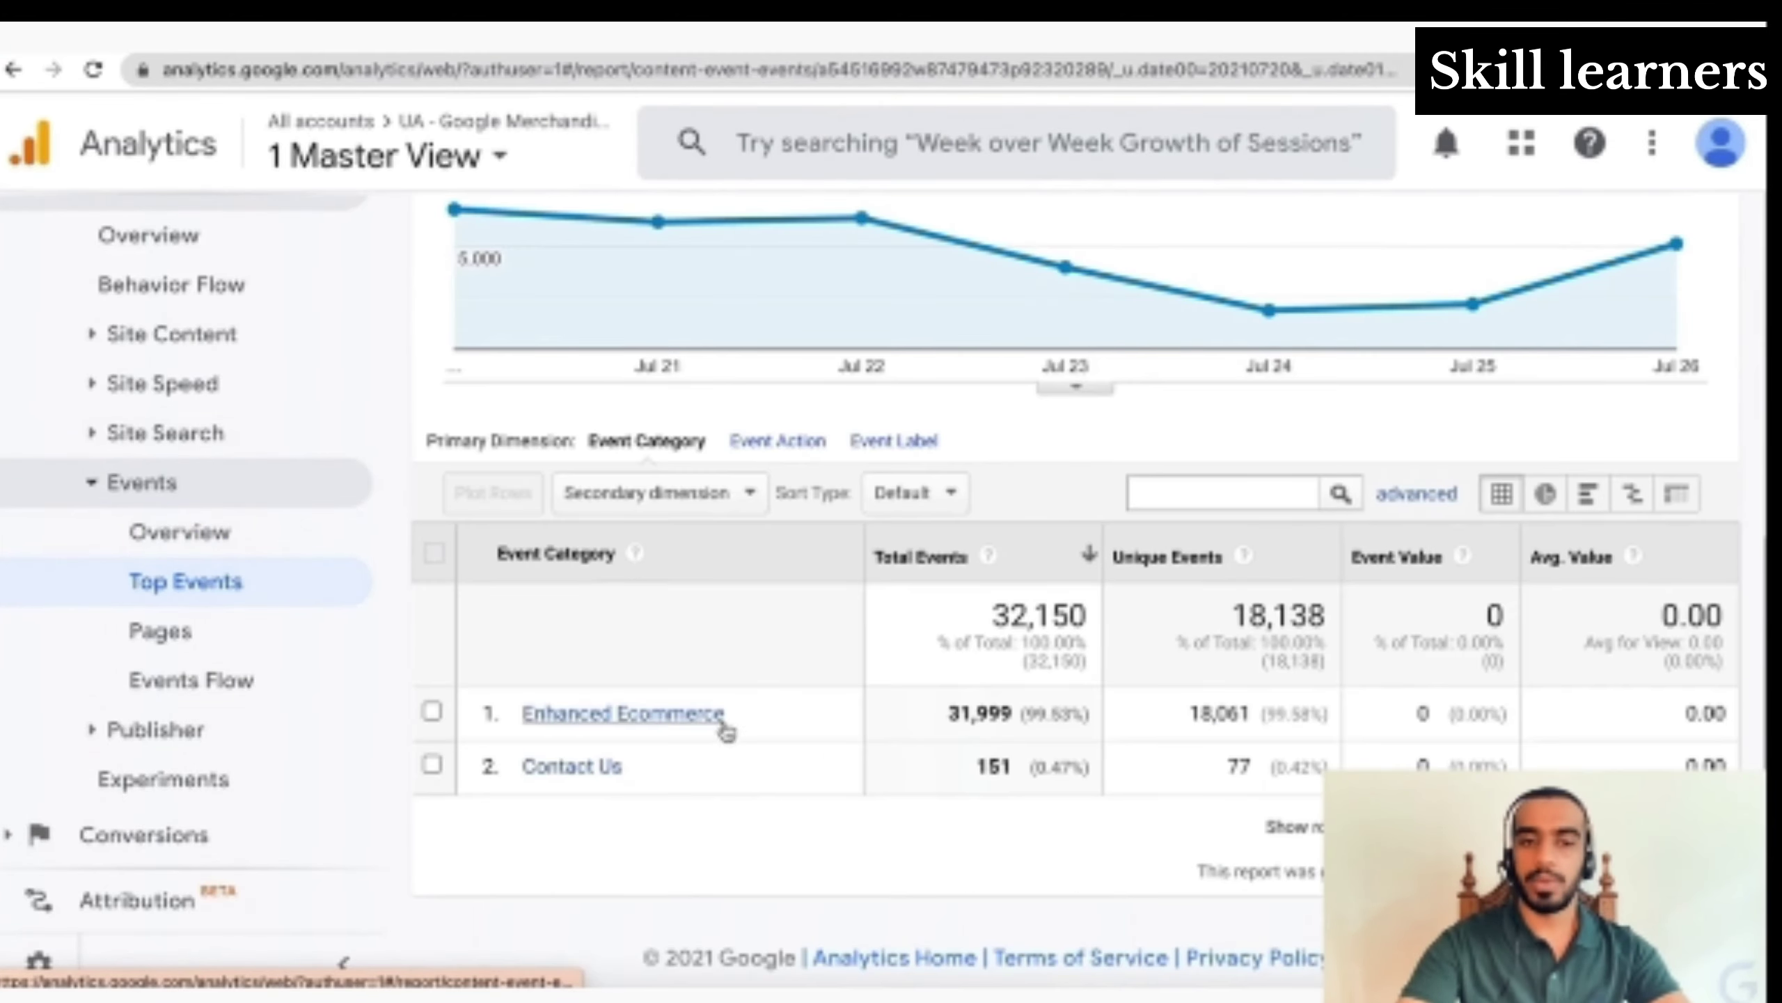
{"action": "left_click", "coordinate": [241, 547]}
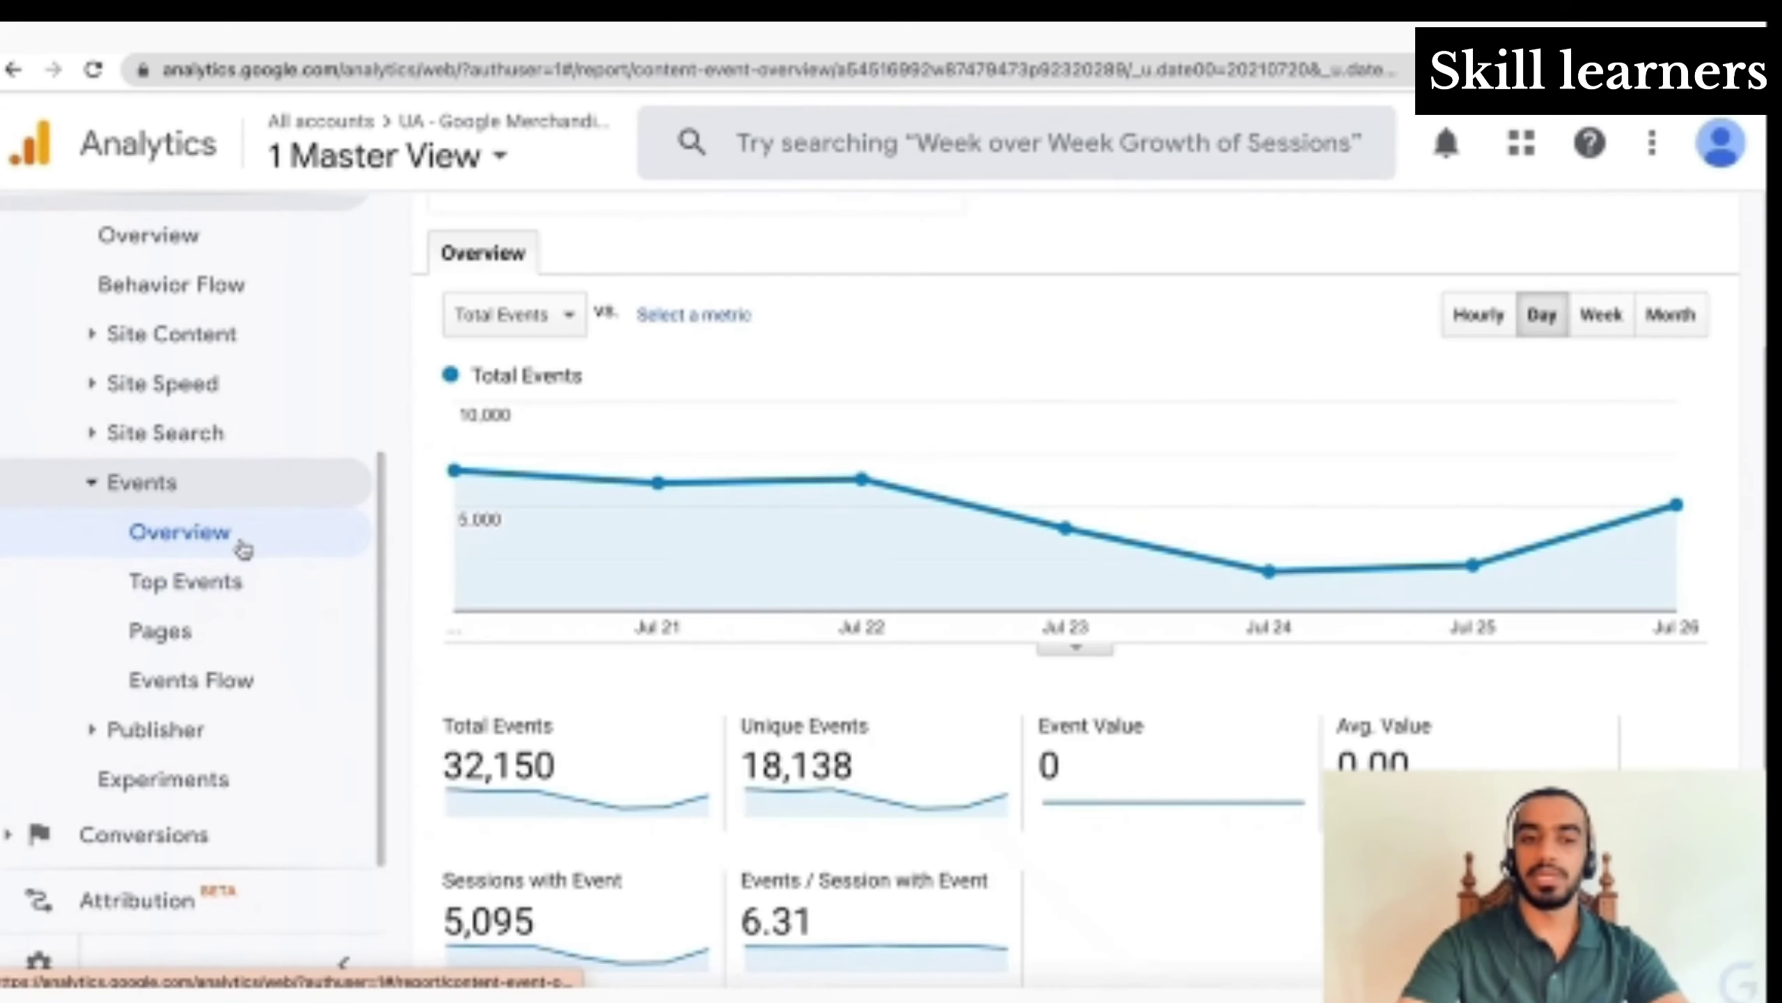
{"action": "scroll", "coordinate": [1134, 590], "scroll_direction": "down", "scroll_amount": 5}
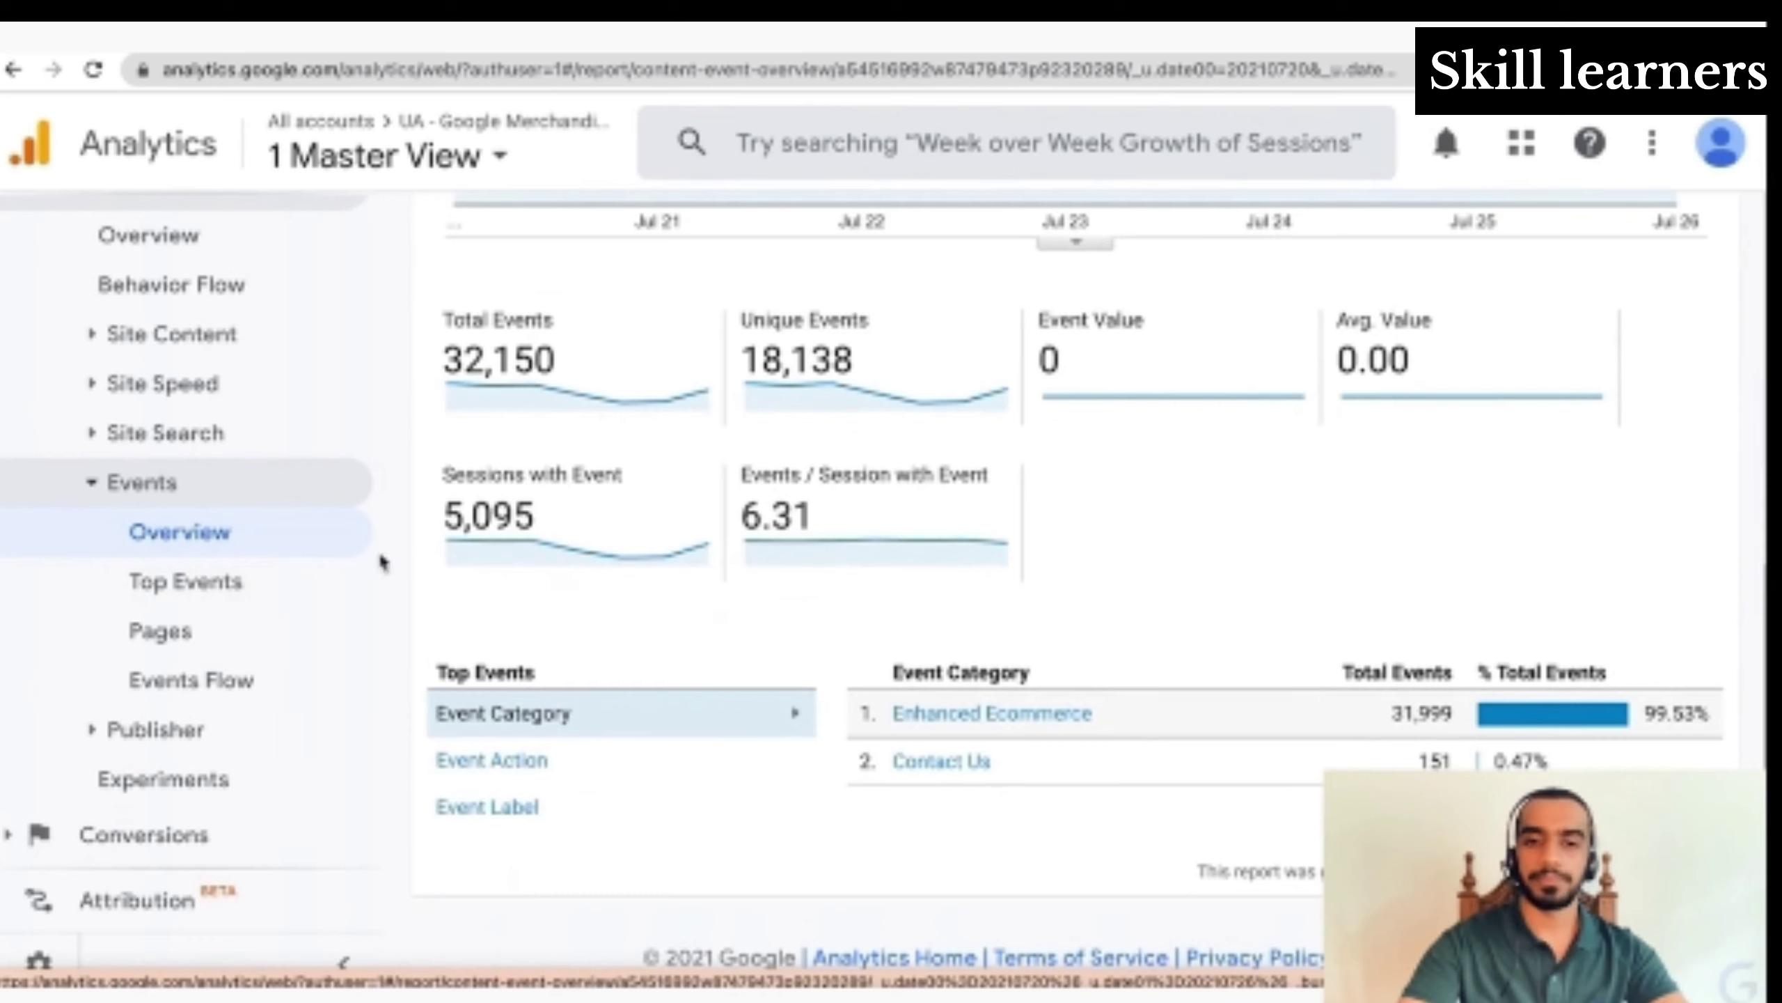
Open the Pages report under Events and expand the Publisher group below it
{"action": "left_click", "coordinate": [210, 640]}
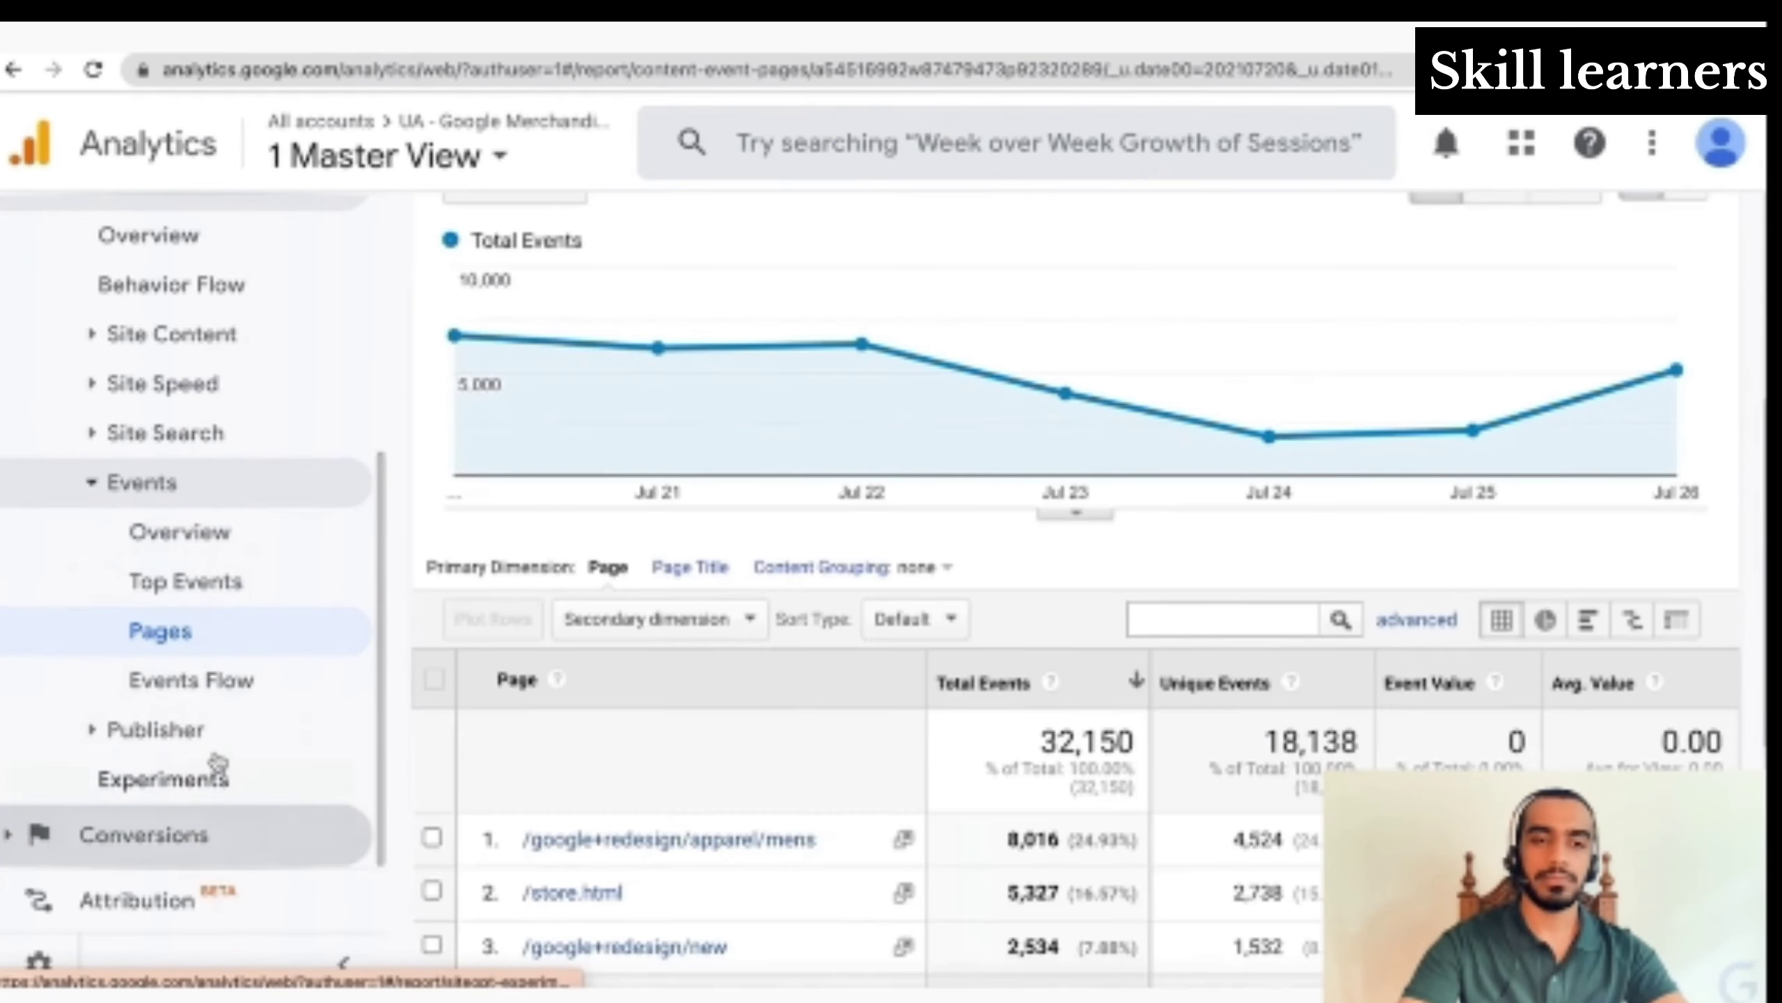
{"action": "left_click", "coordinate": [215, 748]}
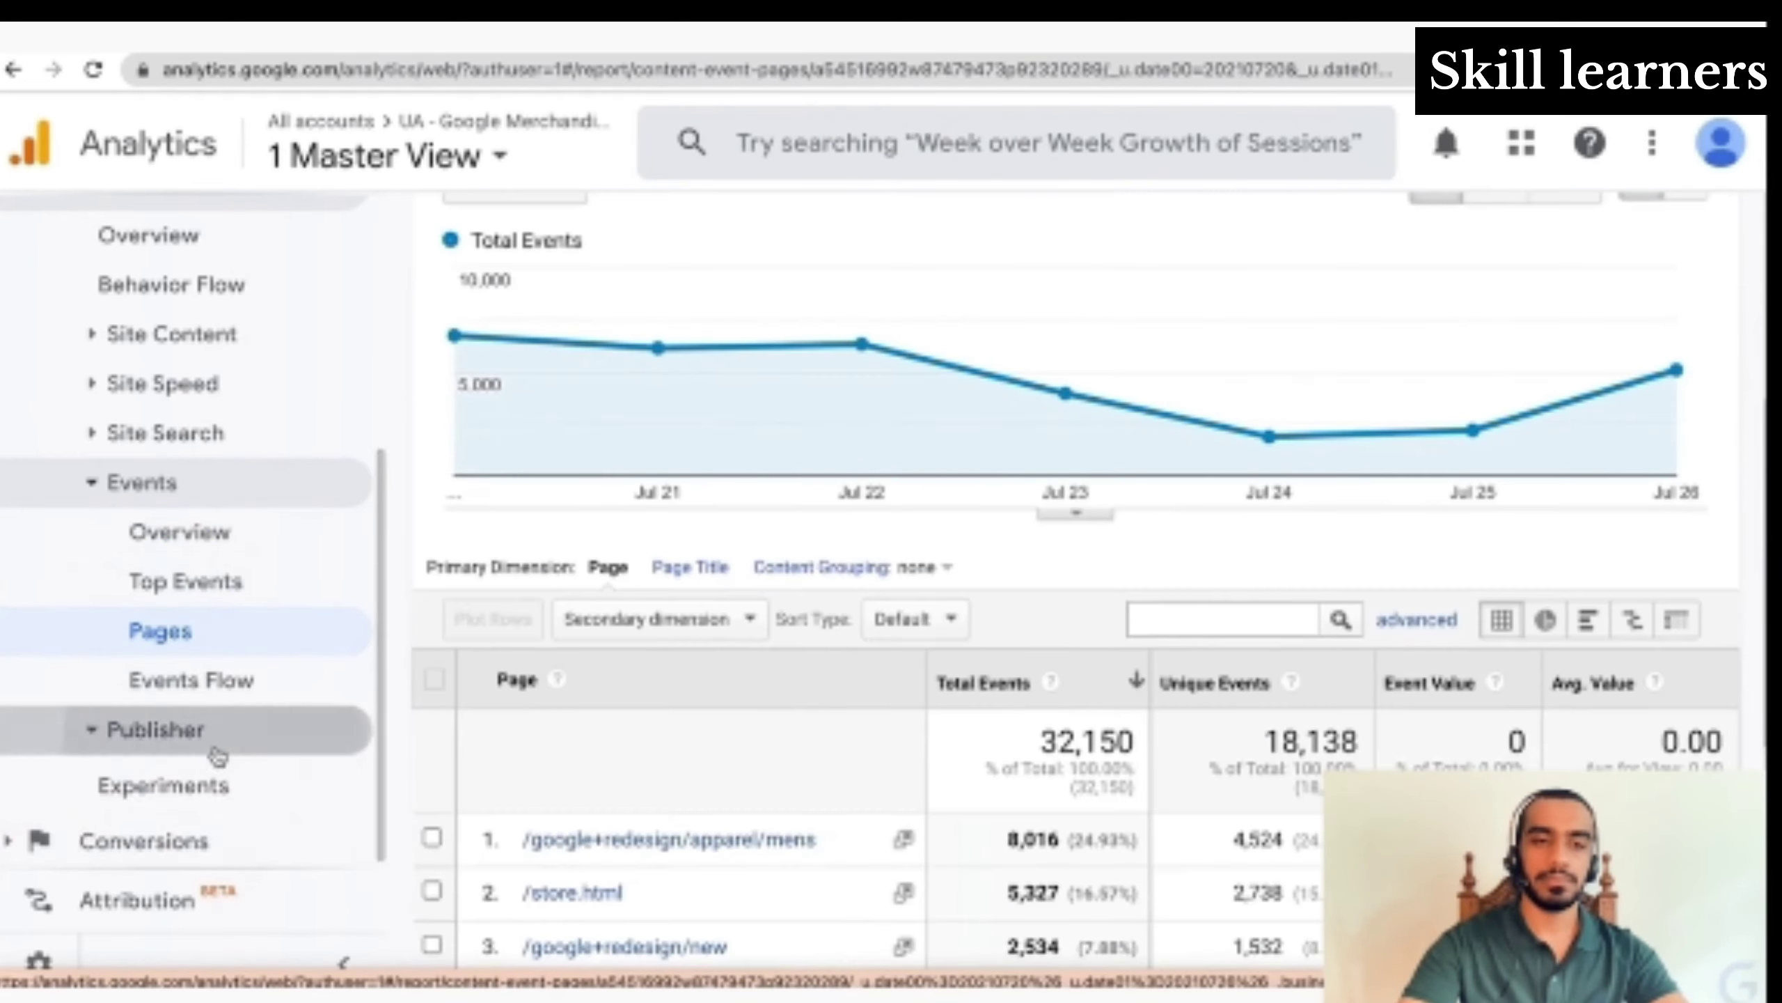
{"action": "scroll", "coordinate": [217, 746], "scroll_direction": "down", "scroll_amount": 2}
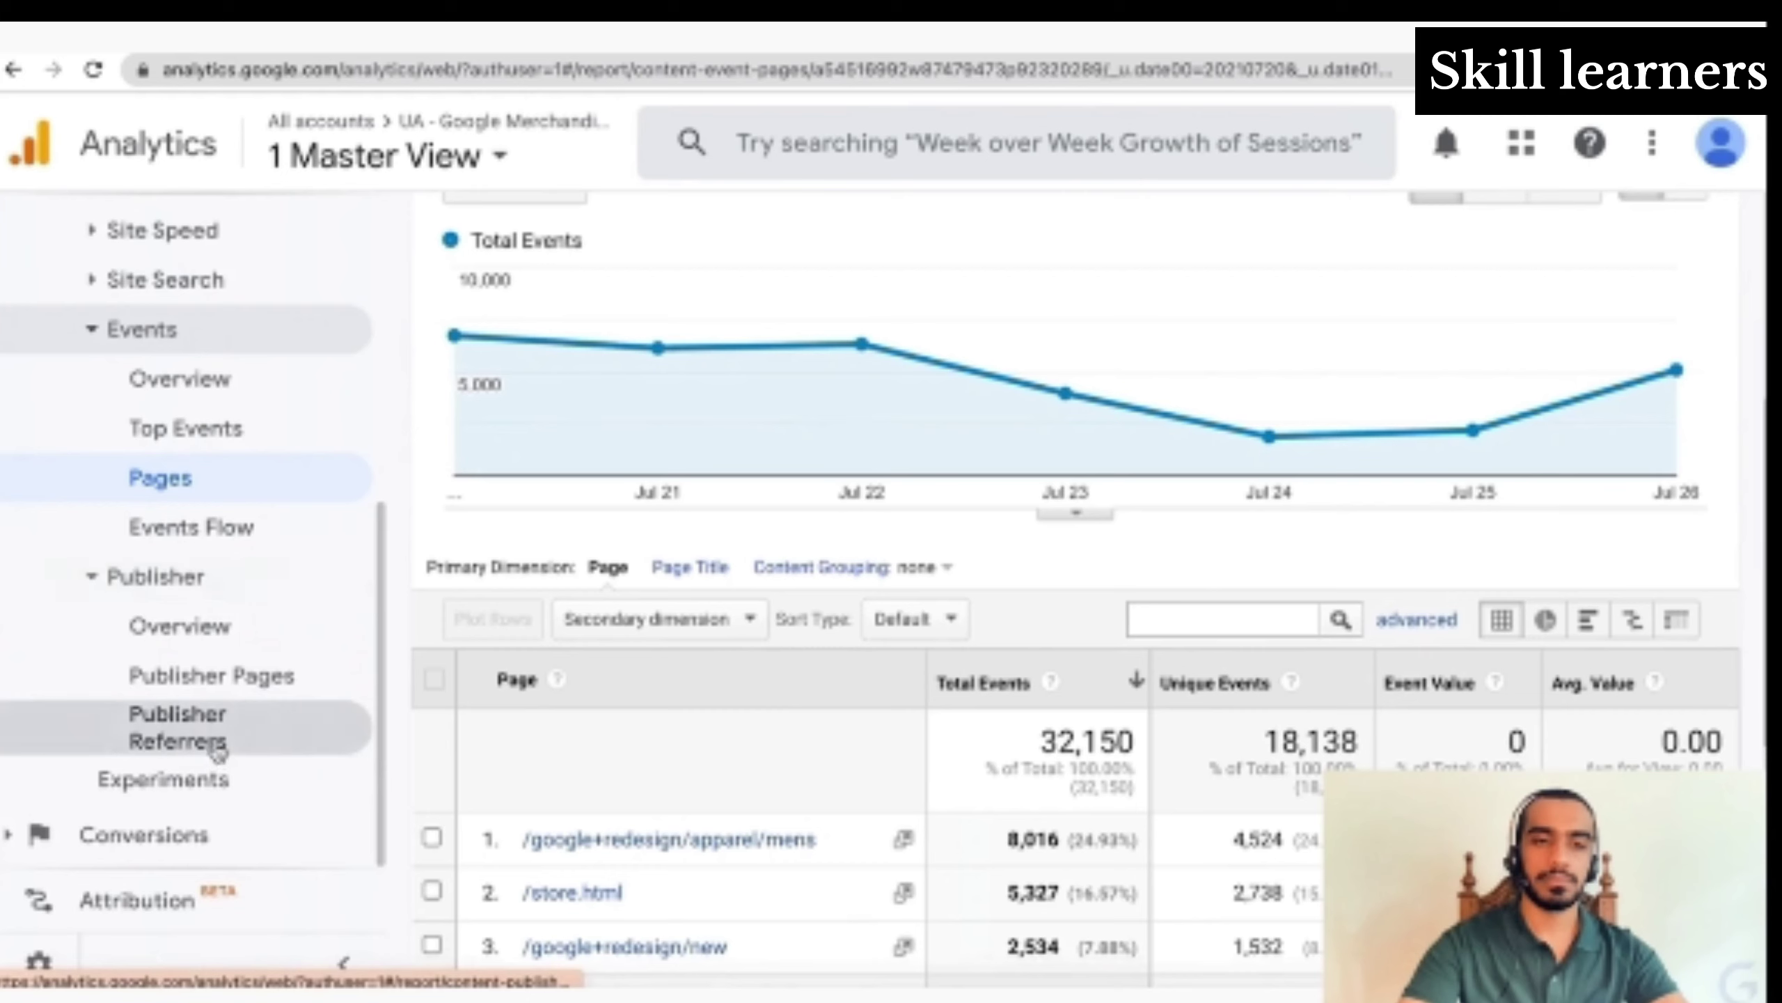
Expand the Goals group under Conversions and open its Overview report
{"action": "left_click", "coordinate": [188, 829]}
{"action": "left_click", "coordinate": [156, 722]}
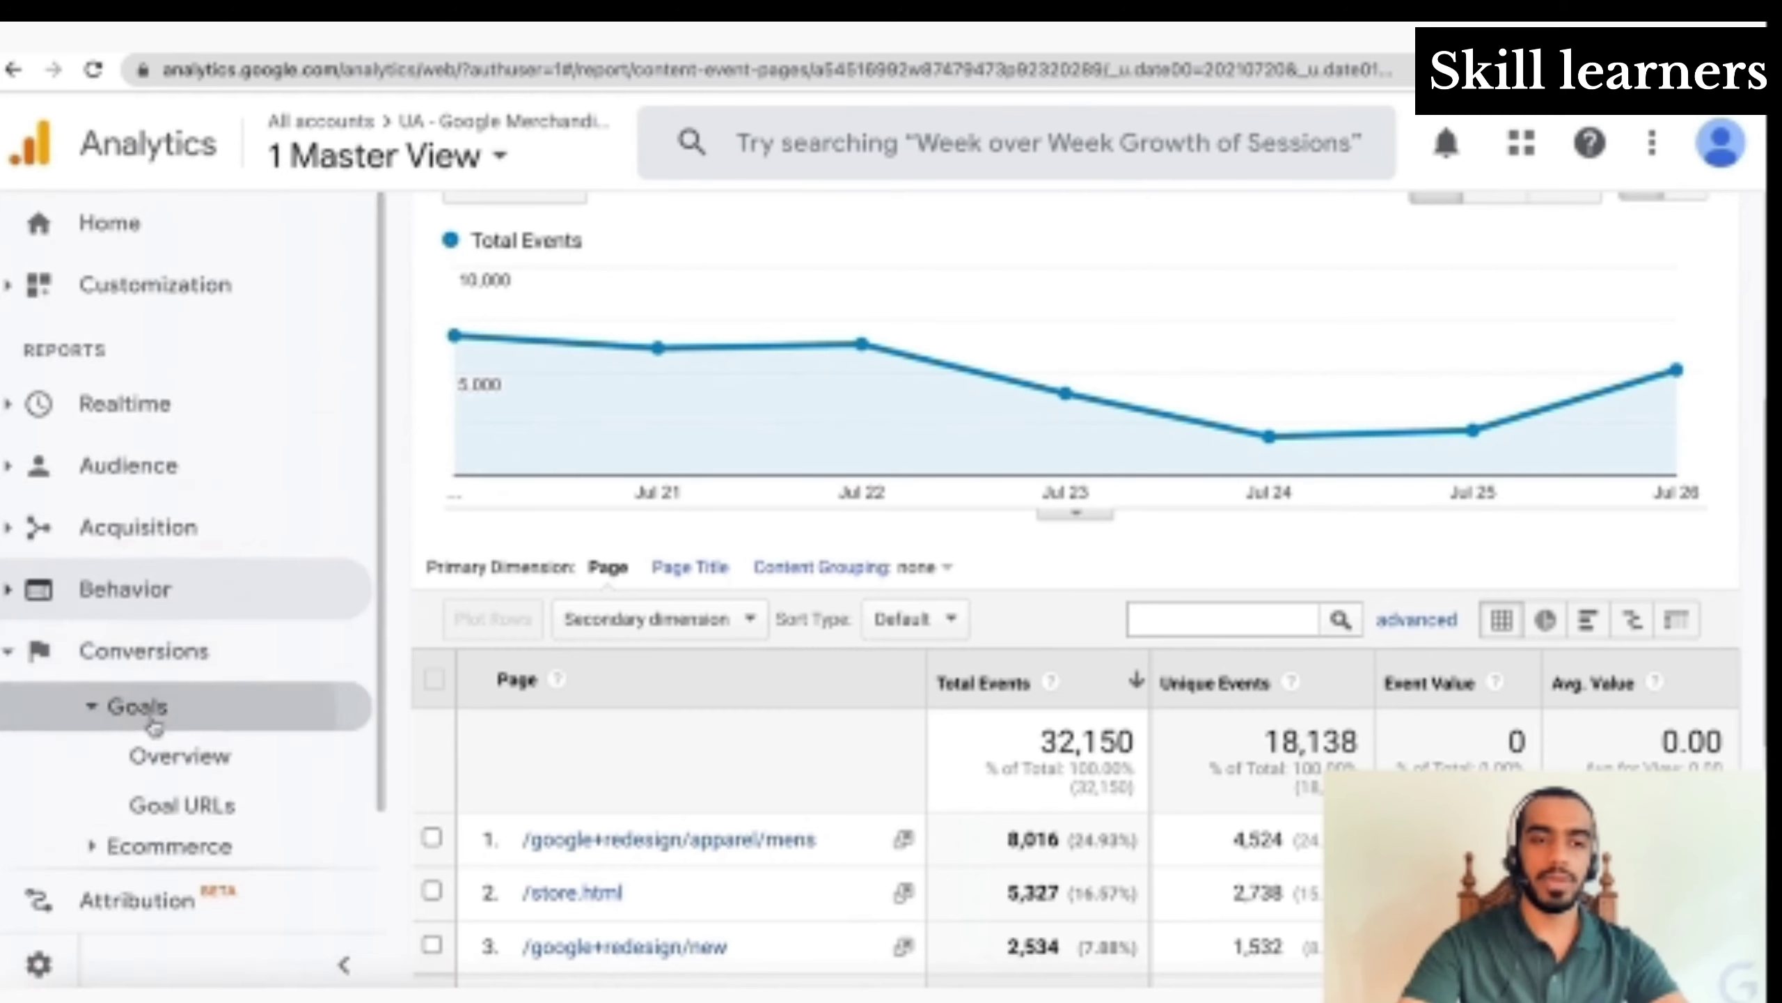
{"action": "scroll", "coordinate": [249, 737], "scroll_direction": "down", "scroll_amount": 3}
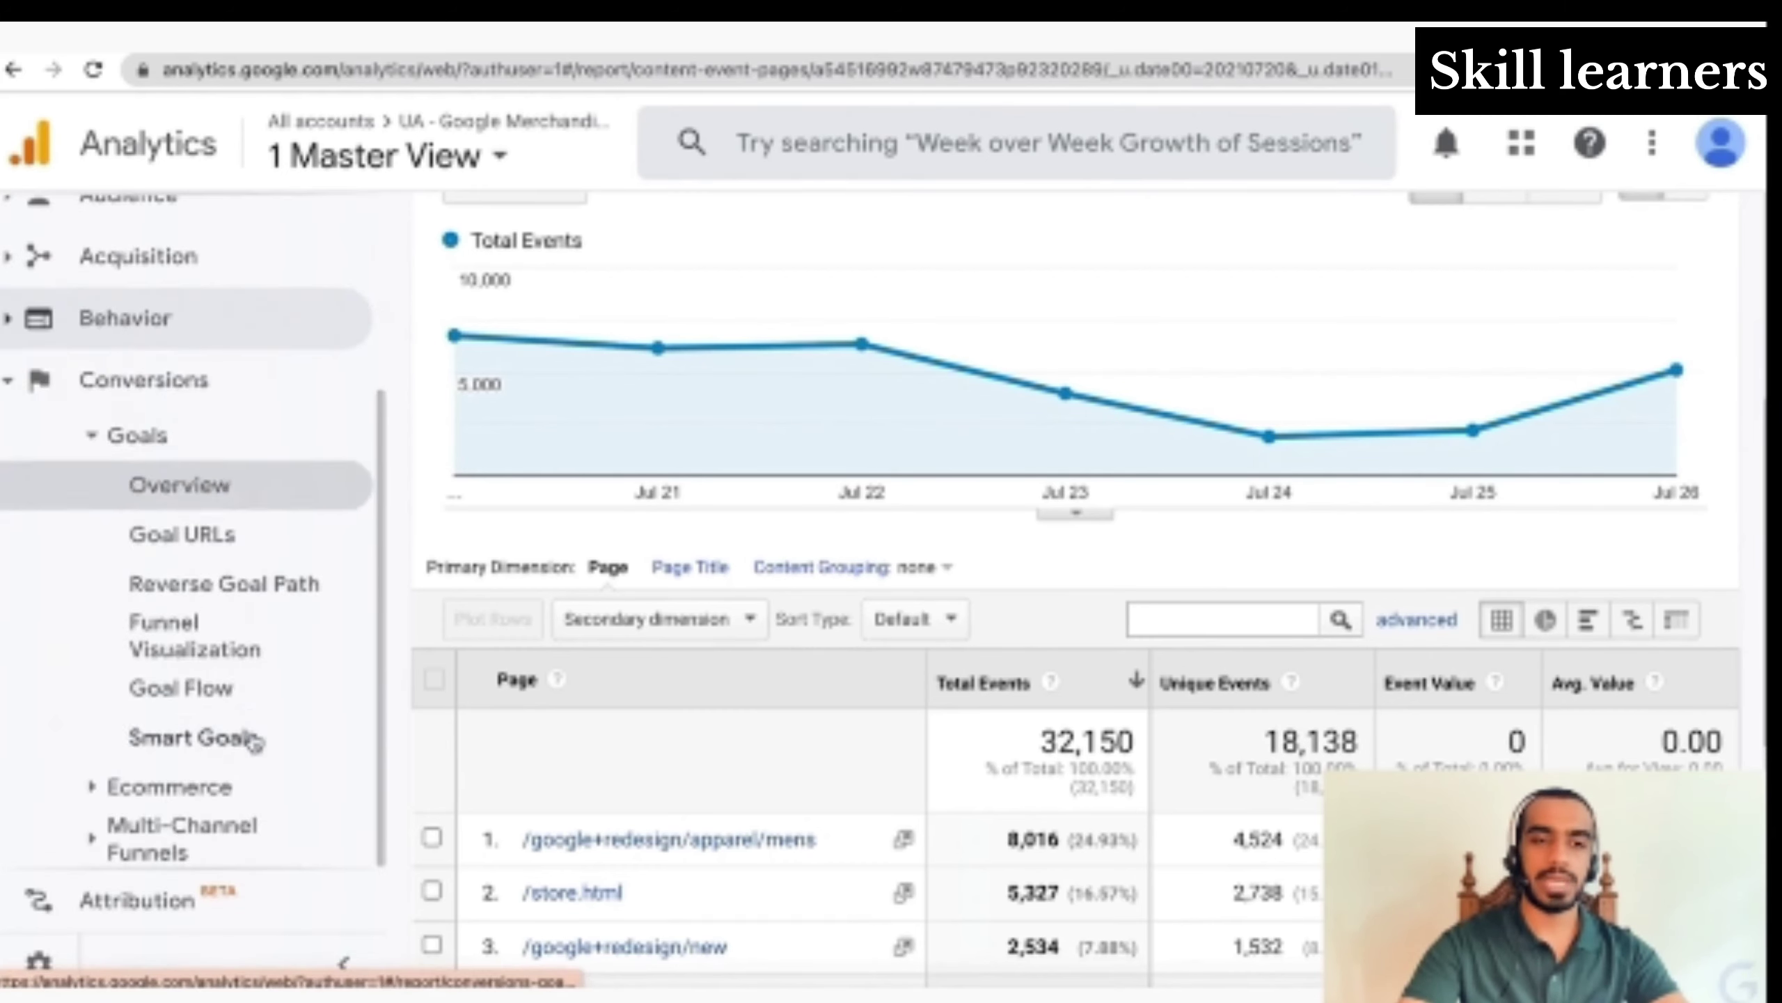
{"action": "left_click", "coordinate": [242, 490]}
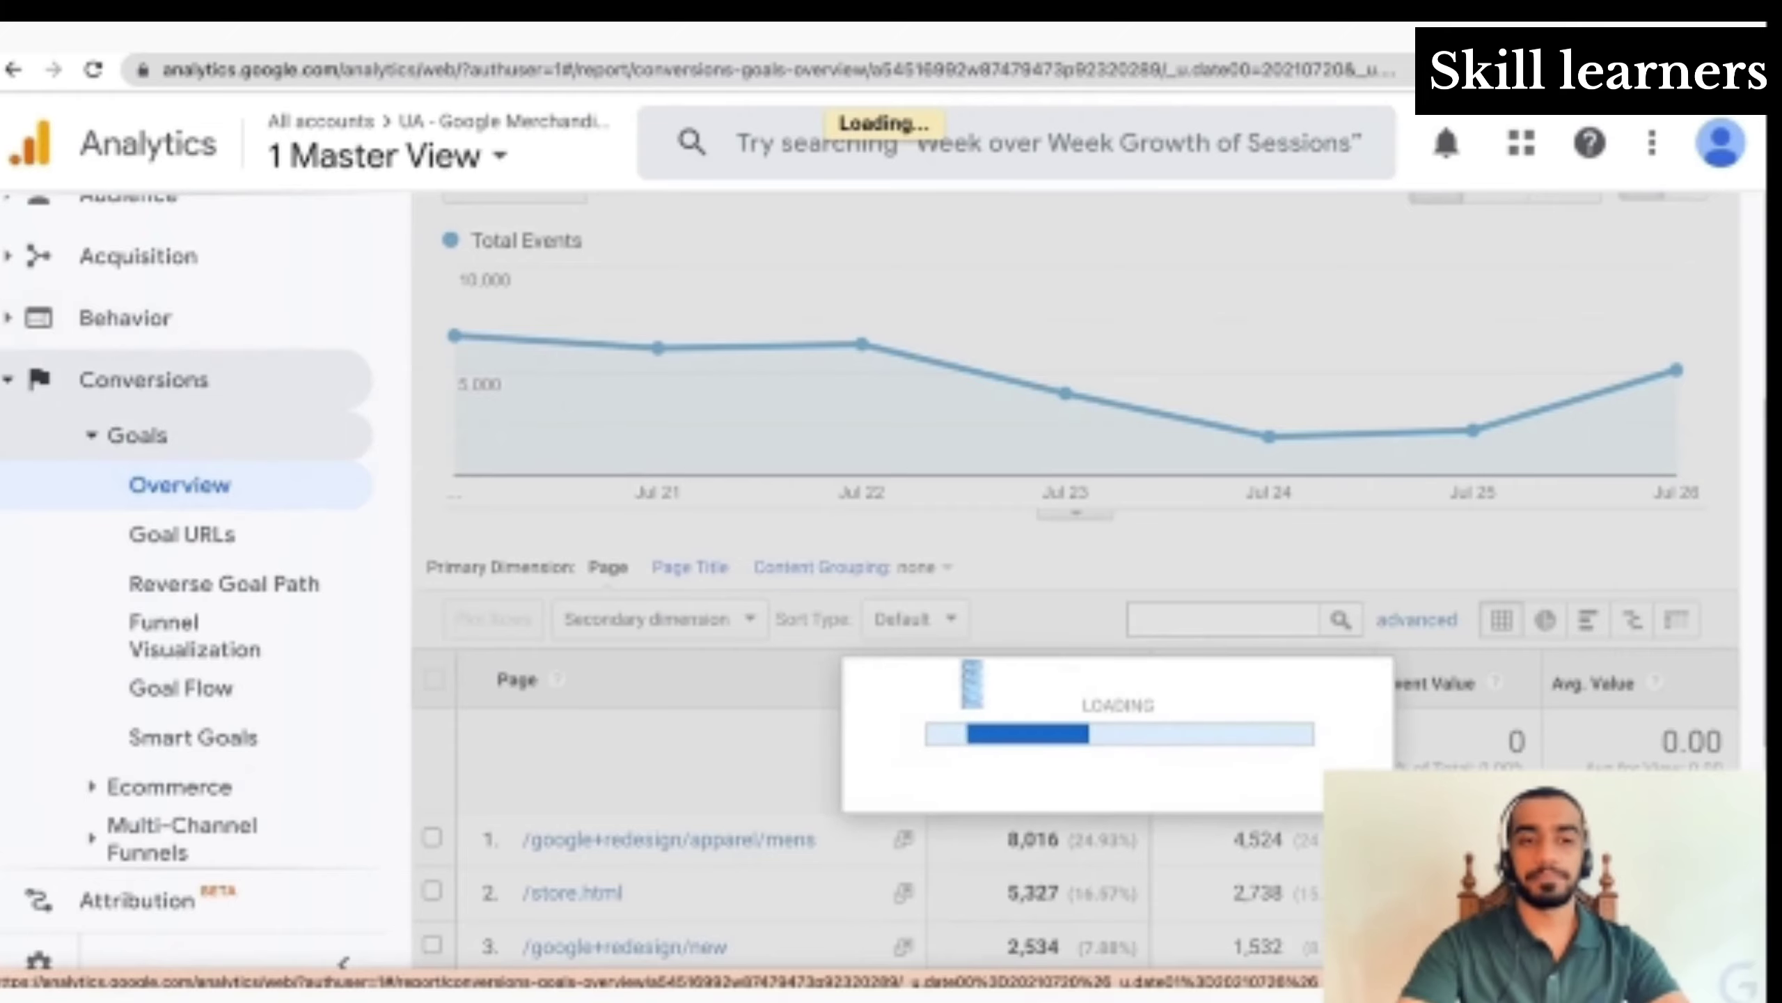
Examine the goal completions trend, goal value, conversion rate, abandonment rate, individual goals and completion locations in the Goals Overview
{"action": "scroll", "coordinate": [985, 678], "scroll_direction": "down", "scroll_amount": 8}
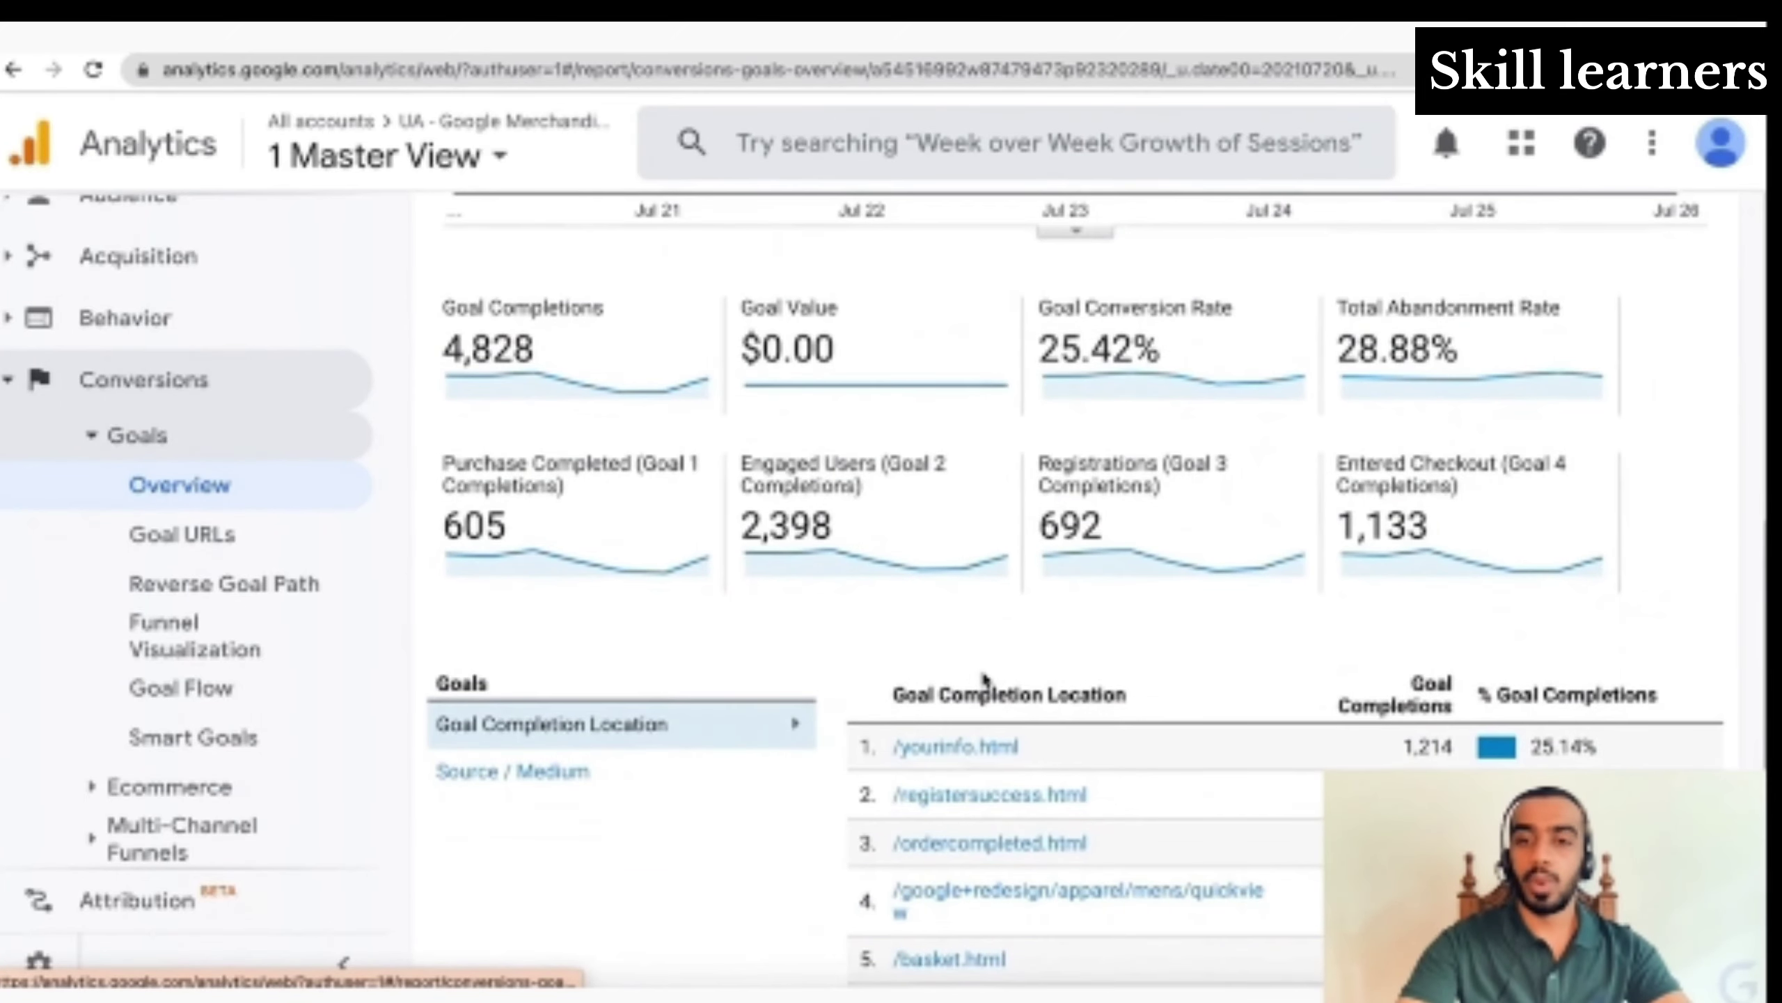
{"action": "scroll", "coordinate": [984, 678], "scroll_direction": "up", "scroll_amount": 1}
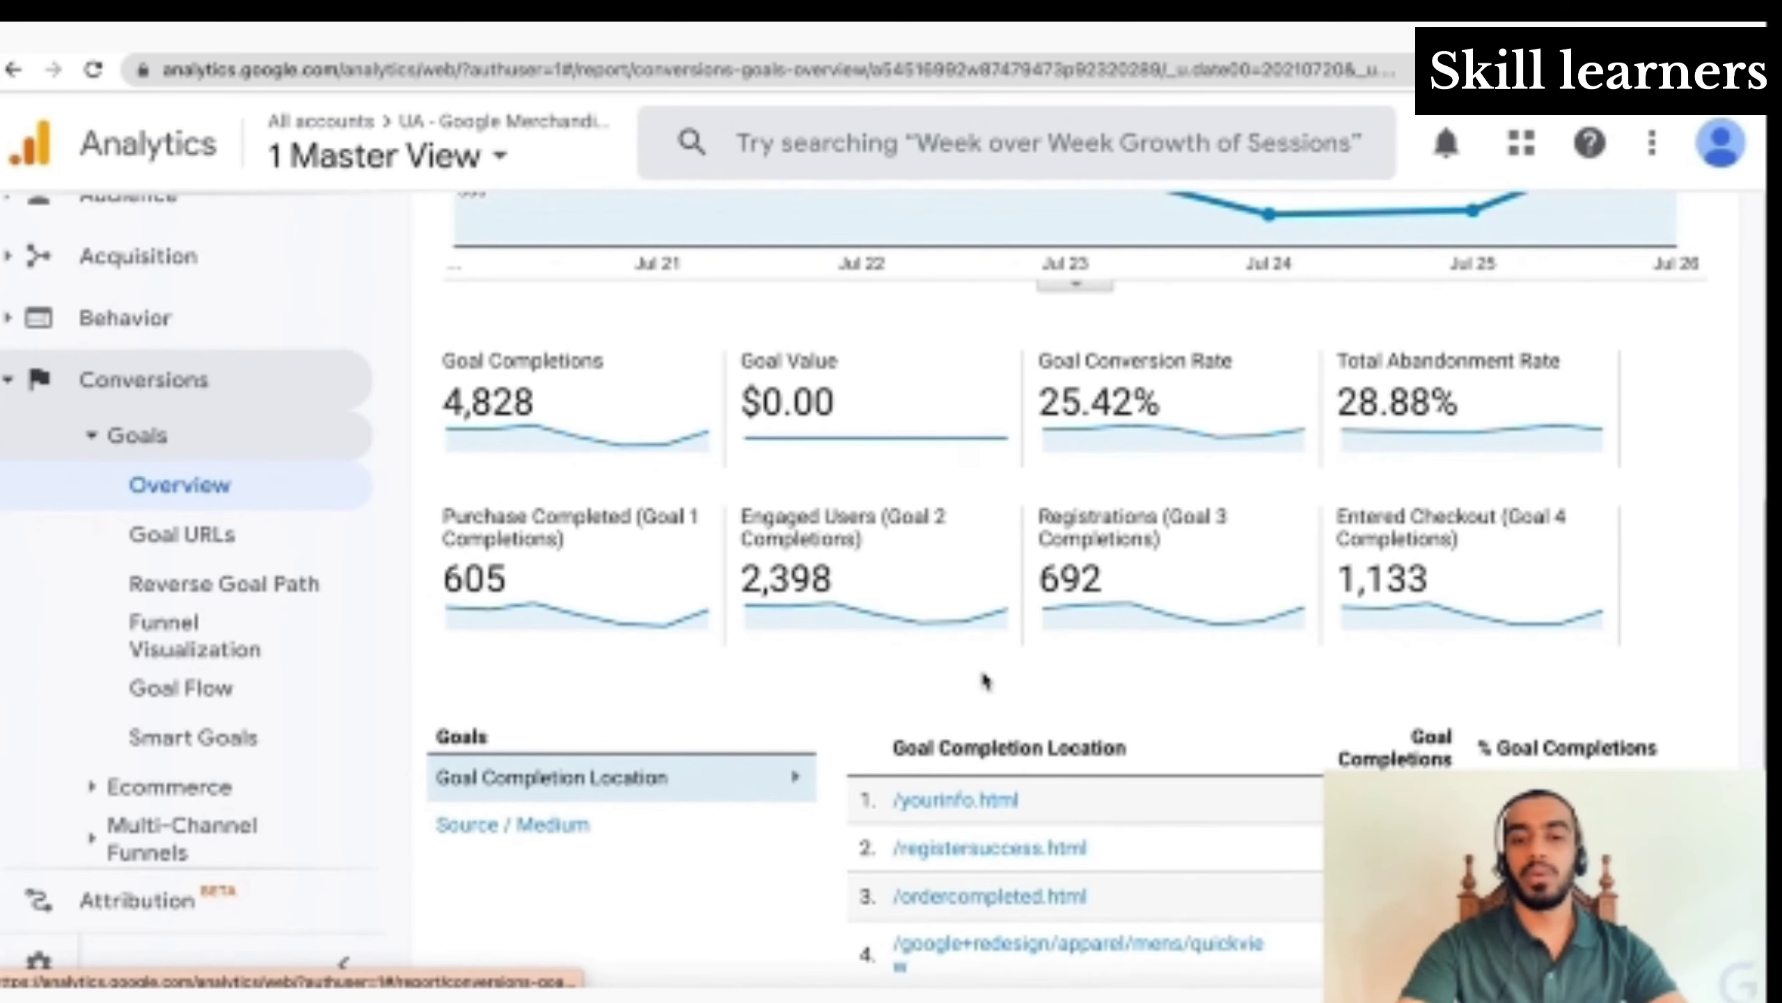
{"action": "scroll", "coordinate": [985, 677], "scroll_direction": "up", "scroll_amount": 4}
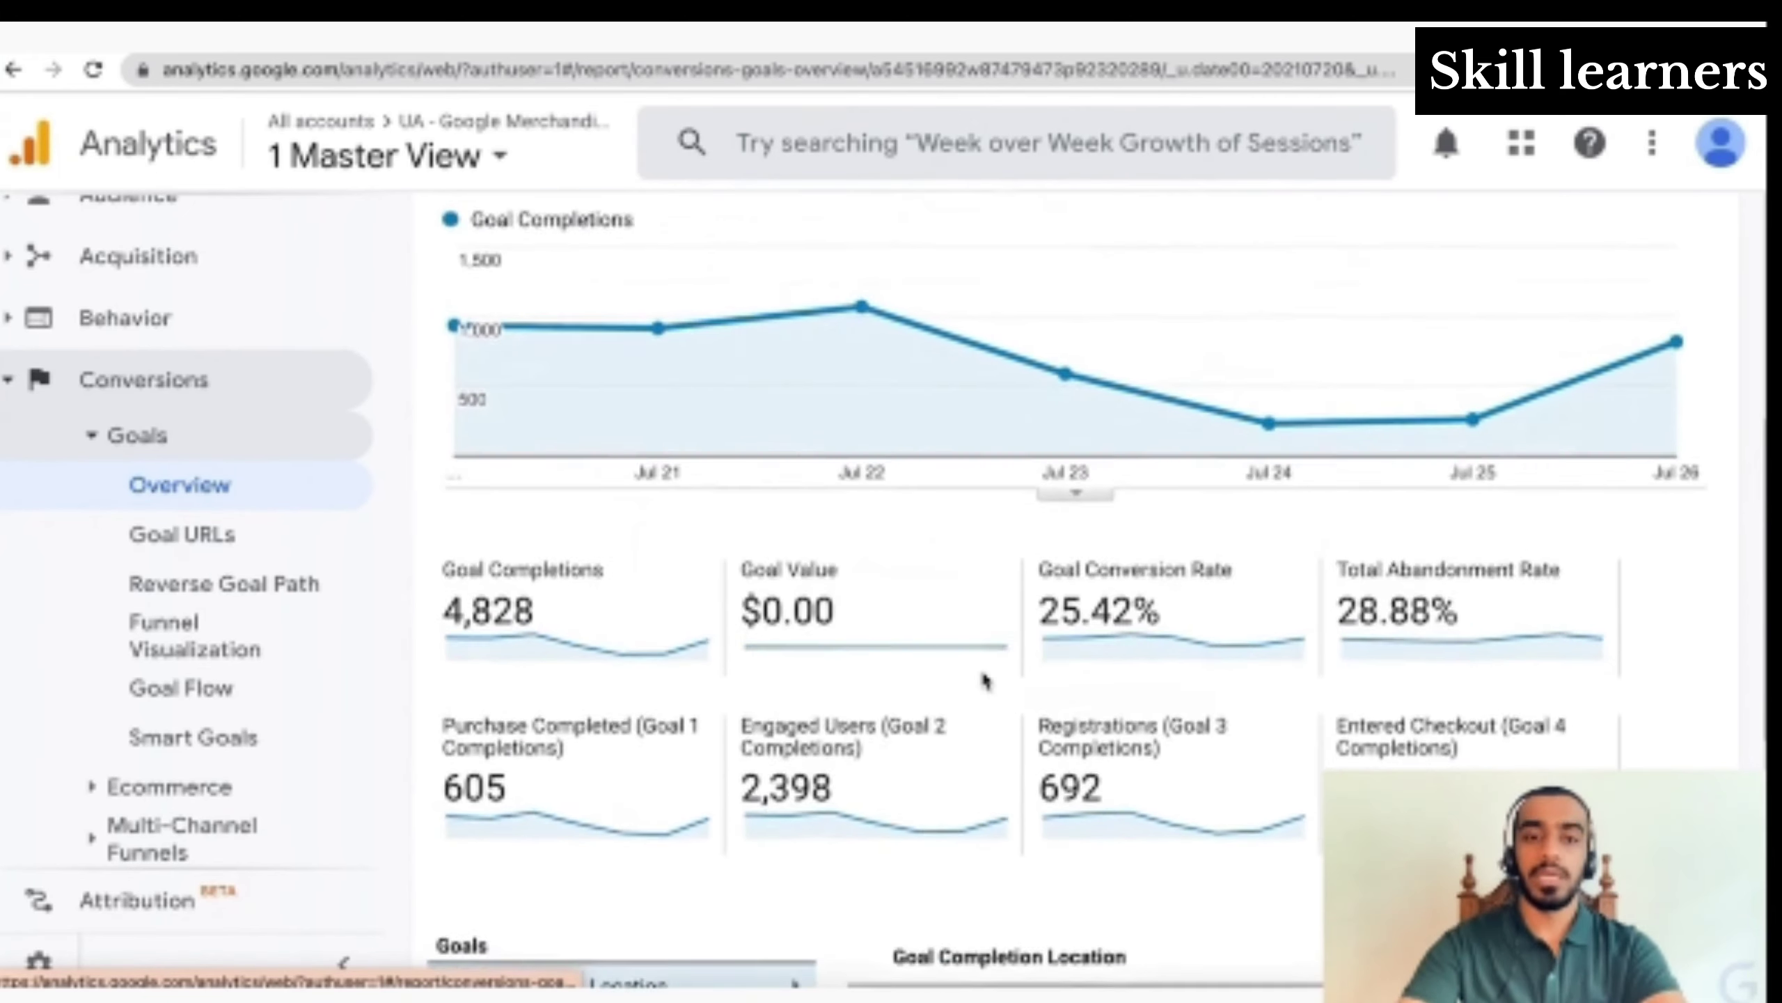
{"action": "scroll", "coordinate": [685, 624], "scroll_direction": "up", "scroll_amount": 8}
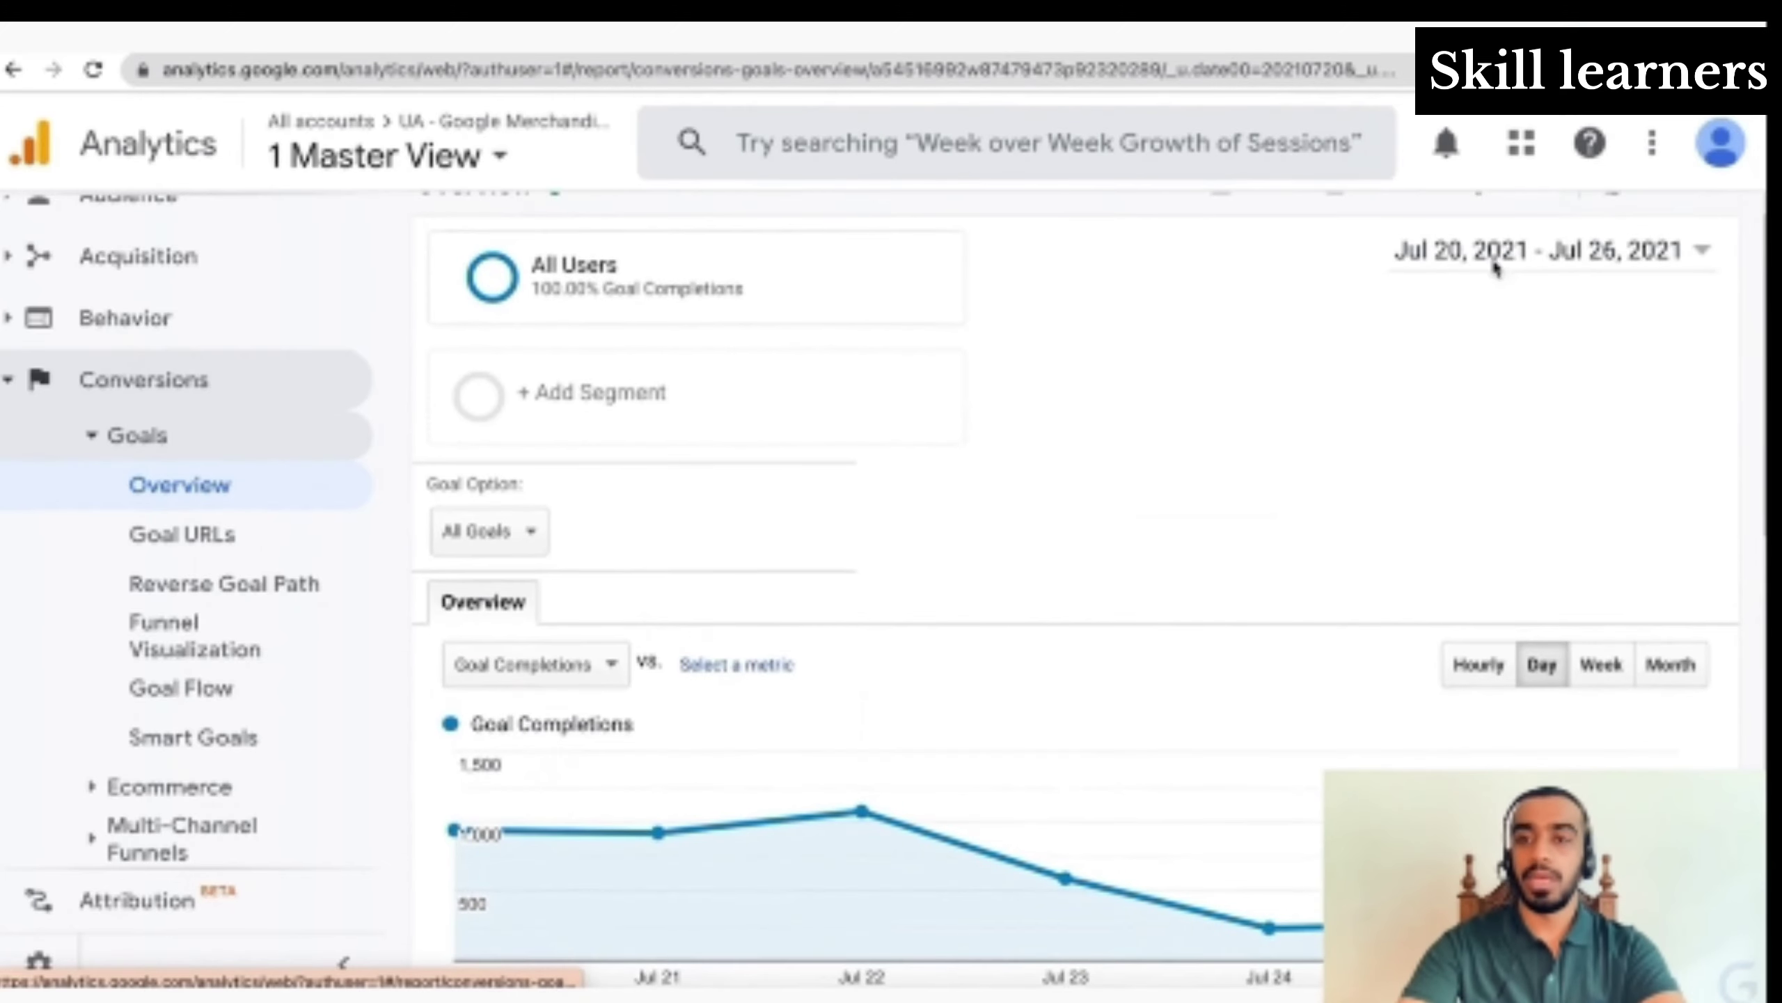
{"action": "scroll", "coordinate": [1173, 546], "scroll_direction": "down", "scroll_amount": 14}
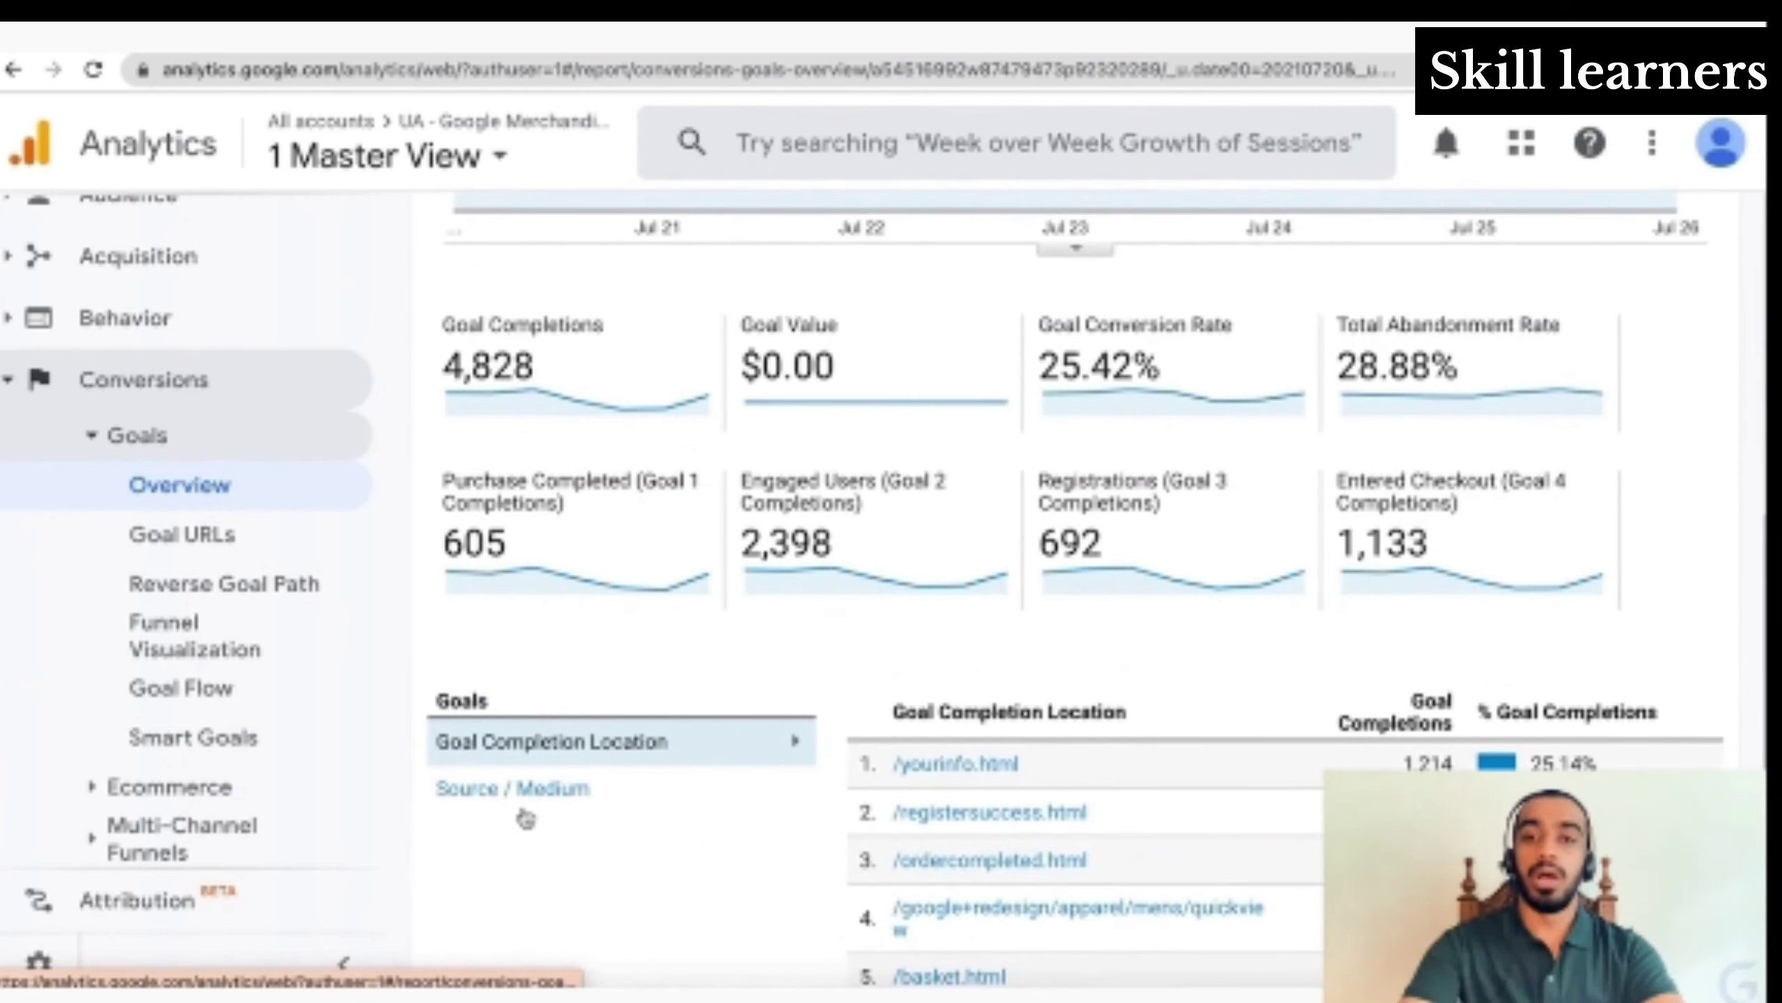
{"action": "scroll", "coordinate": [527, 818], "scroll_direction": "up", "scroll_amount": 5}
{"action": "mouse_move", "coordinate": [483, 475]}
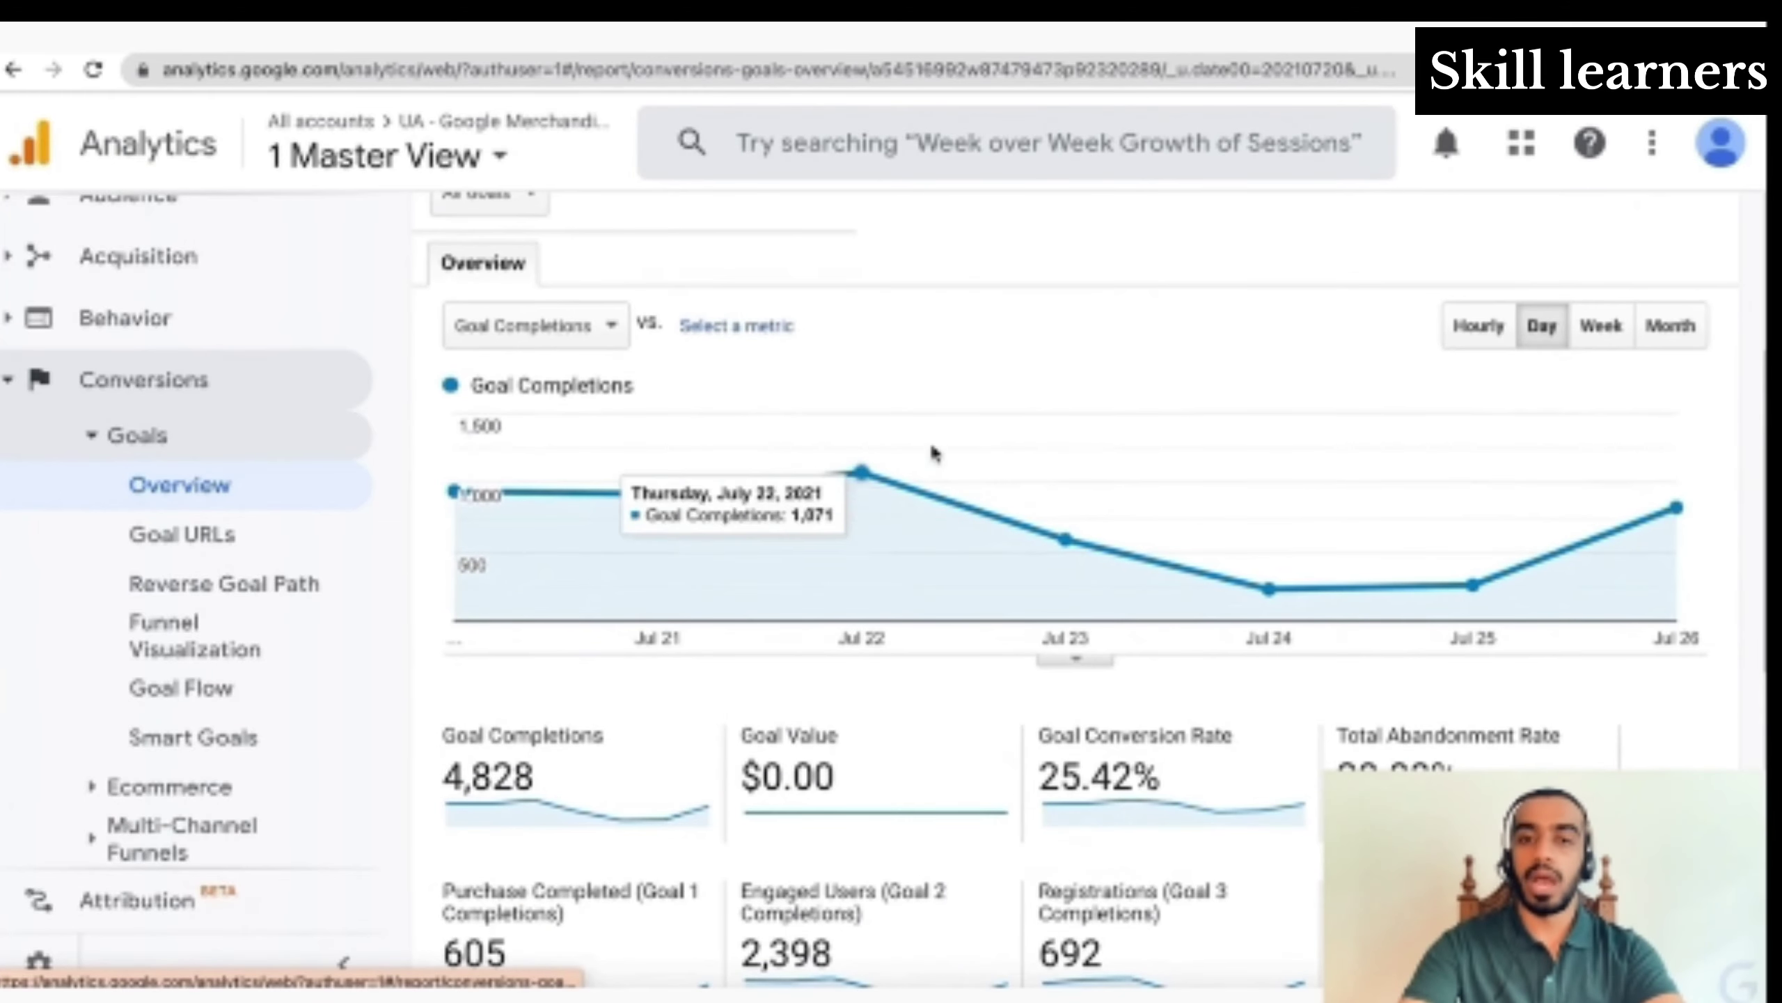
Plot Goal Value in the Goals Overview chart instead of Goal Completions
{"action": "left_click", "coordinate": [579, 342]}
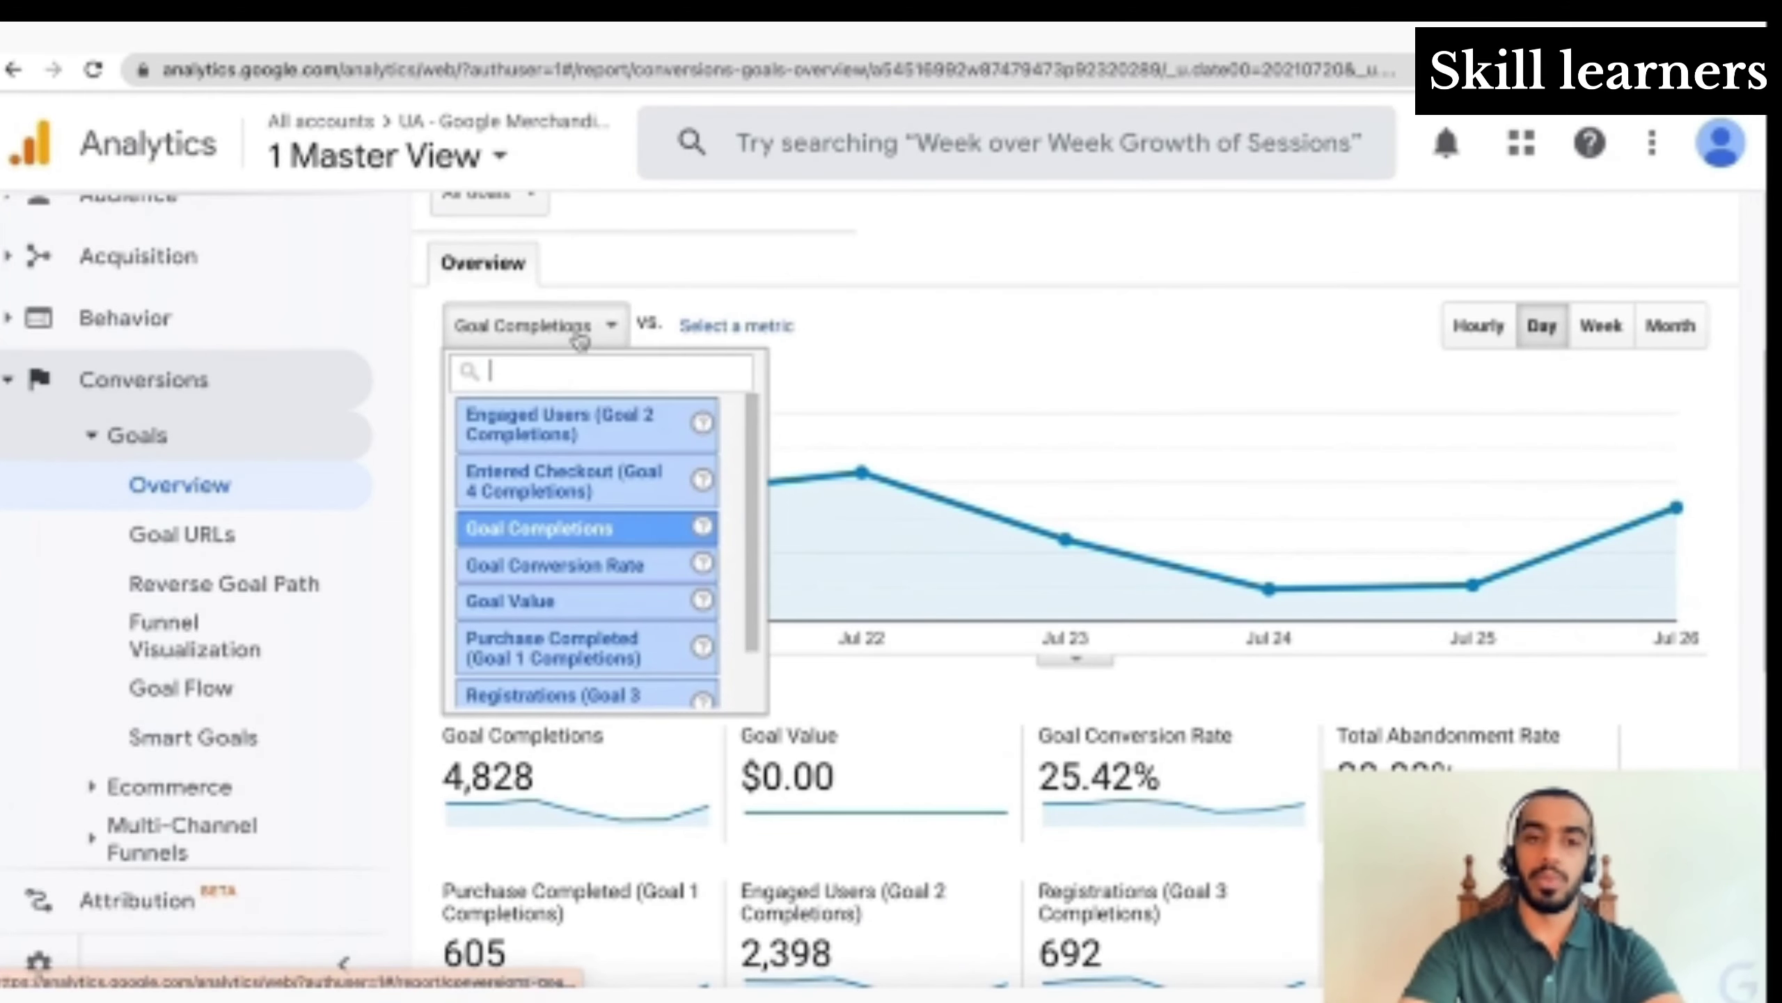
{"action": "scroll", "coordinate": [587, 625], "scroll_direction": "down", "scroll_amount": 1}
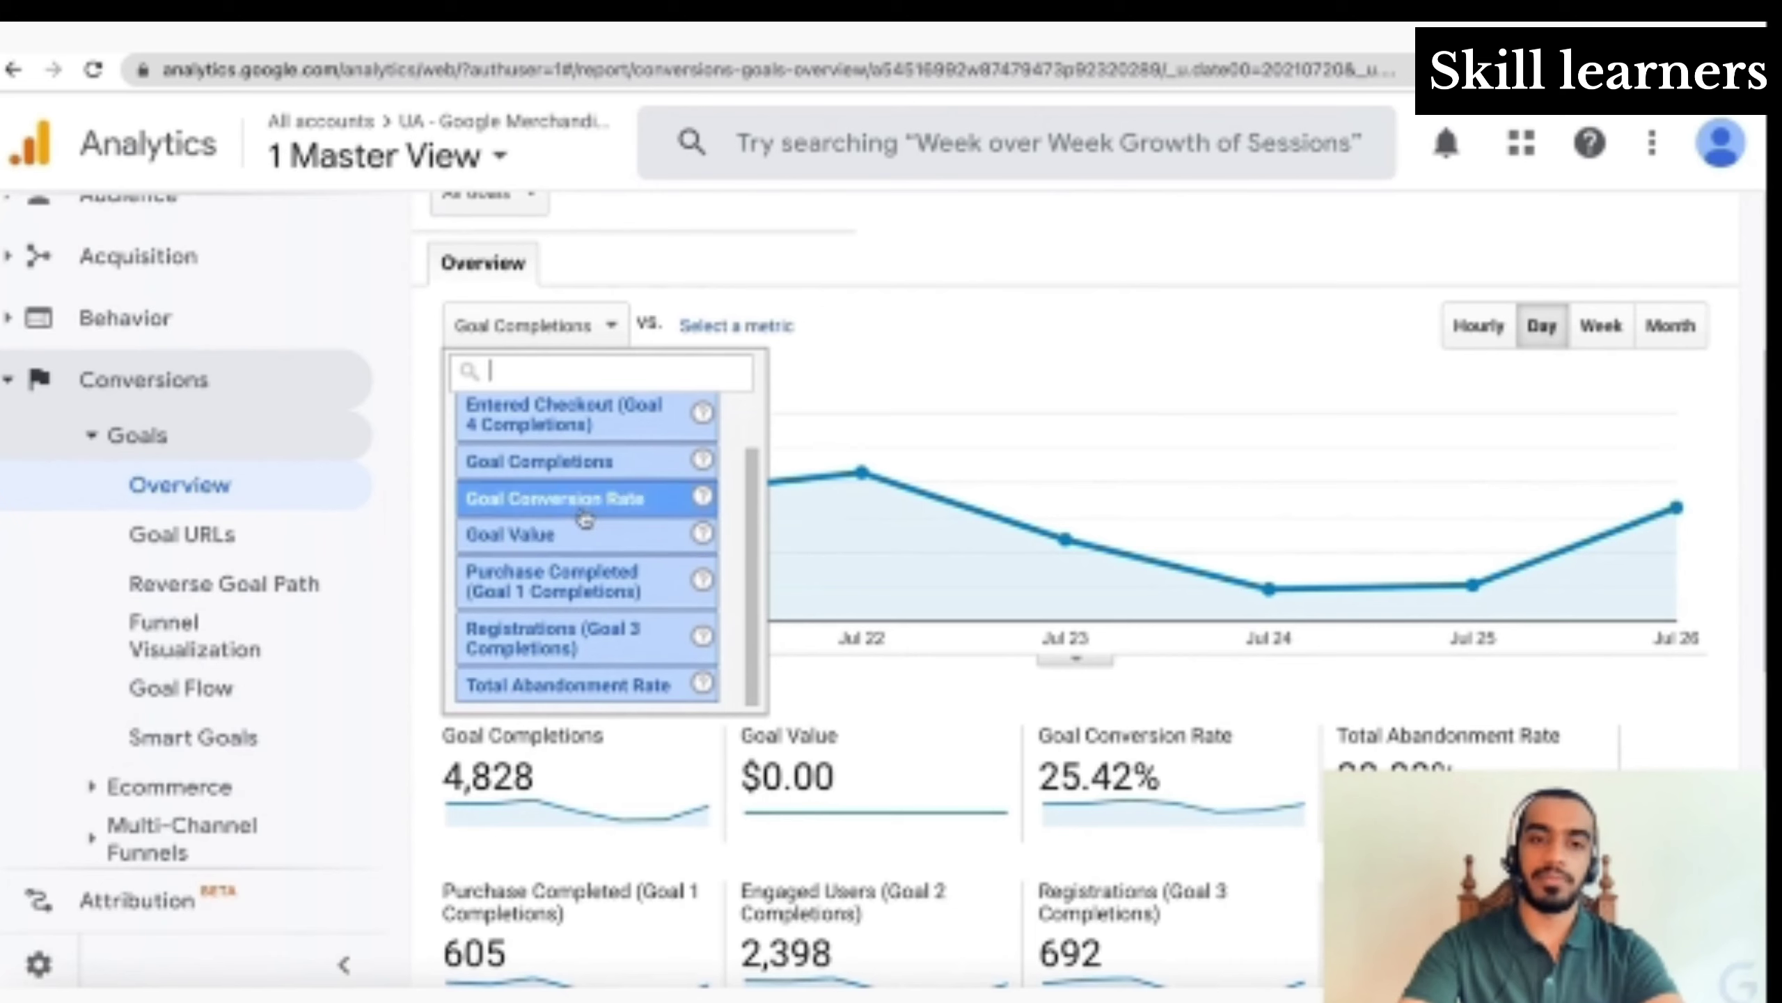
{"action": "left_click", "coordinate": [577, 533]}
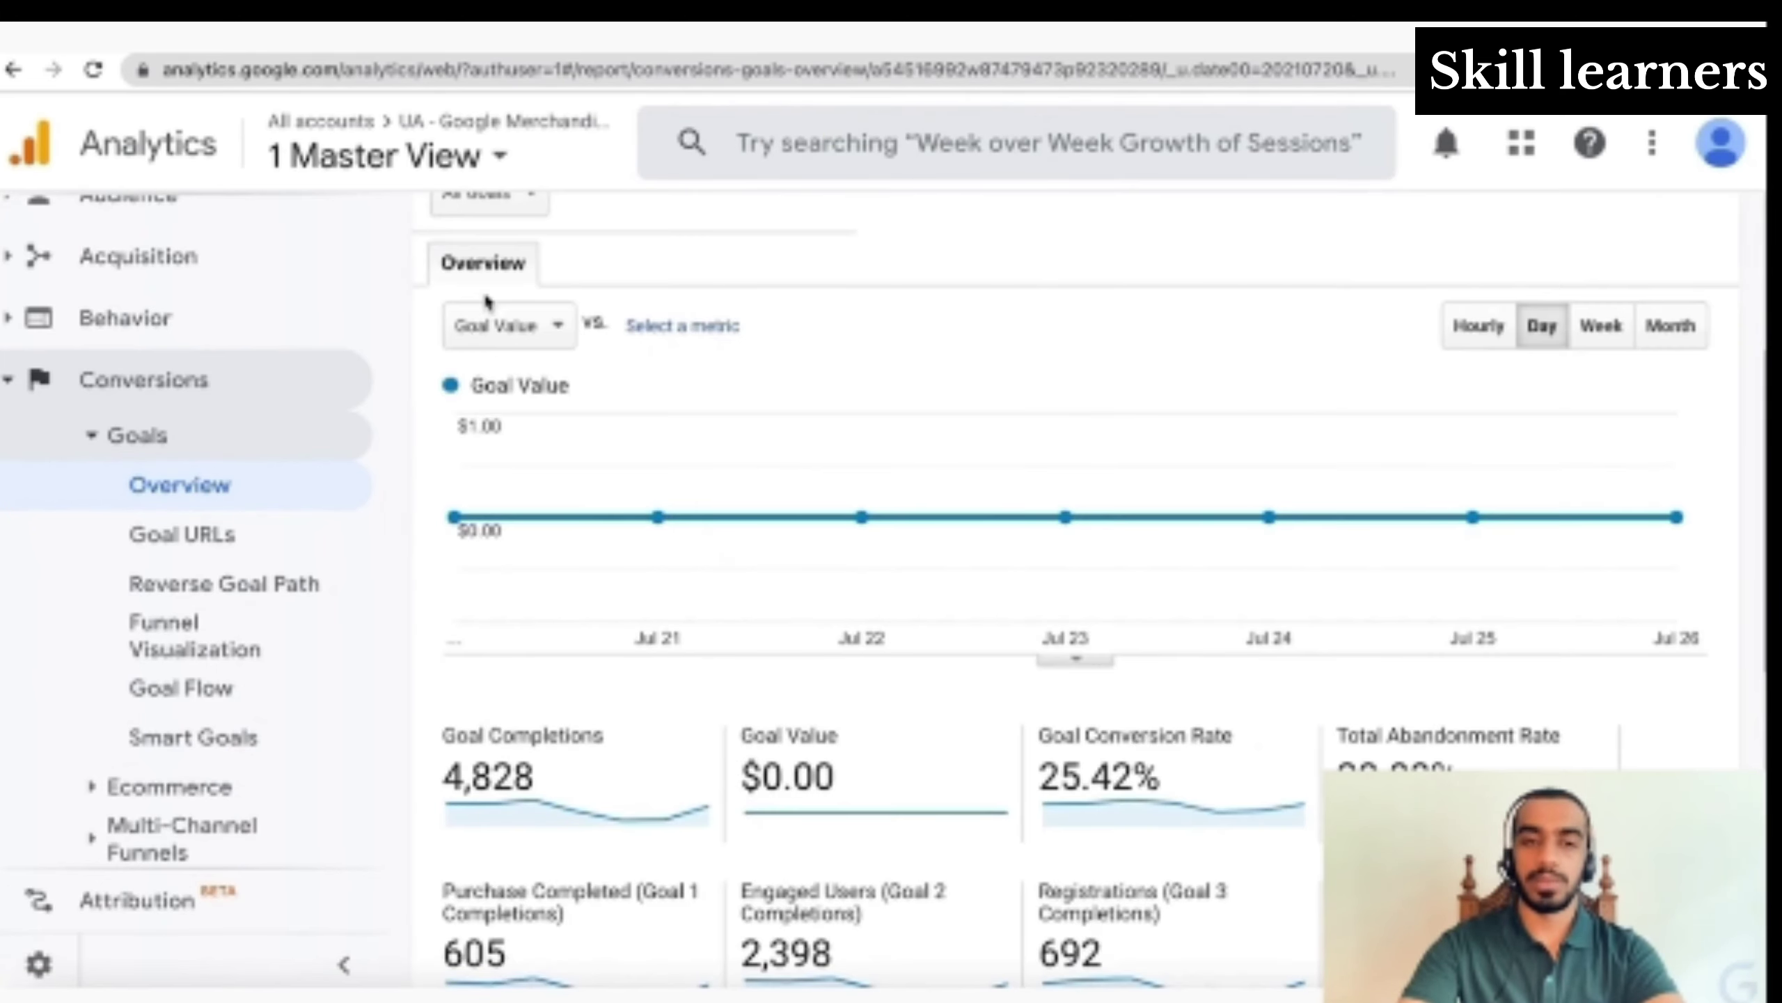
Switch the Goals Overview chart metric to Purchase Completed (Goal 1 Completions) and check its daily values
{"action": "left_click", "coordinate": [509, 325]}
{"action": "scroll", "coordinate": [570, 555], "scroll_direction": "down", "scroll_amount": 1}
{"action": "scroll", "coordinate": [569, 569], "scroll_direction": "down", "scroll_amount": 1}
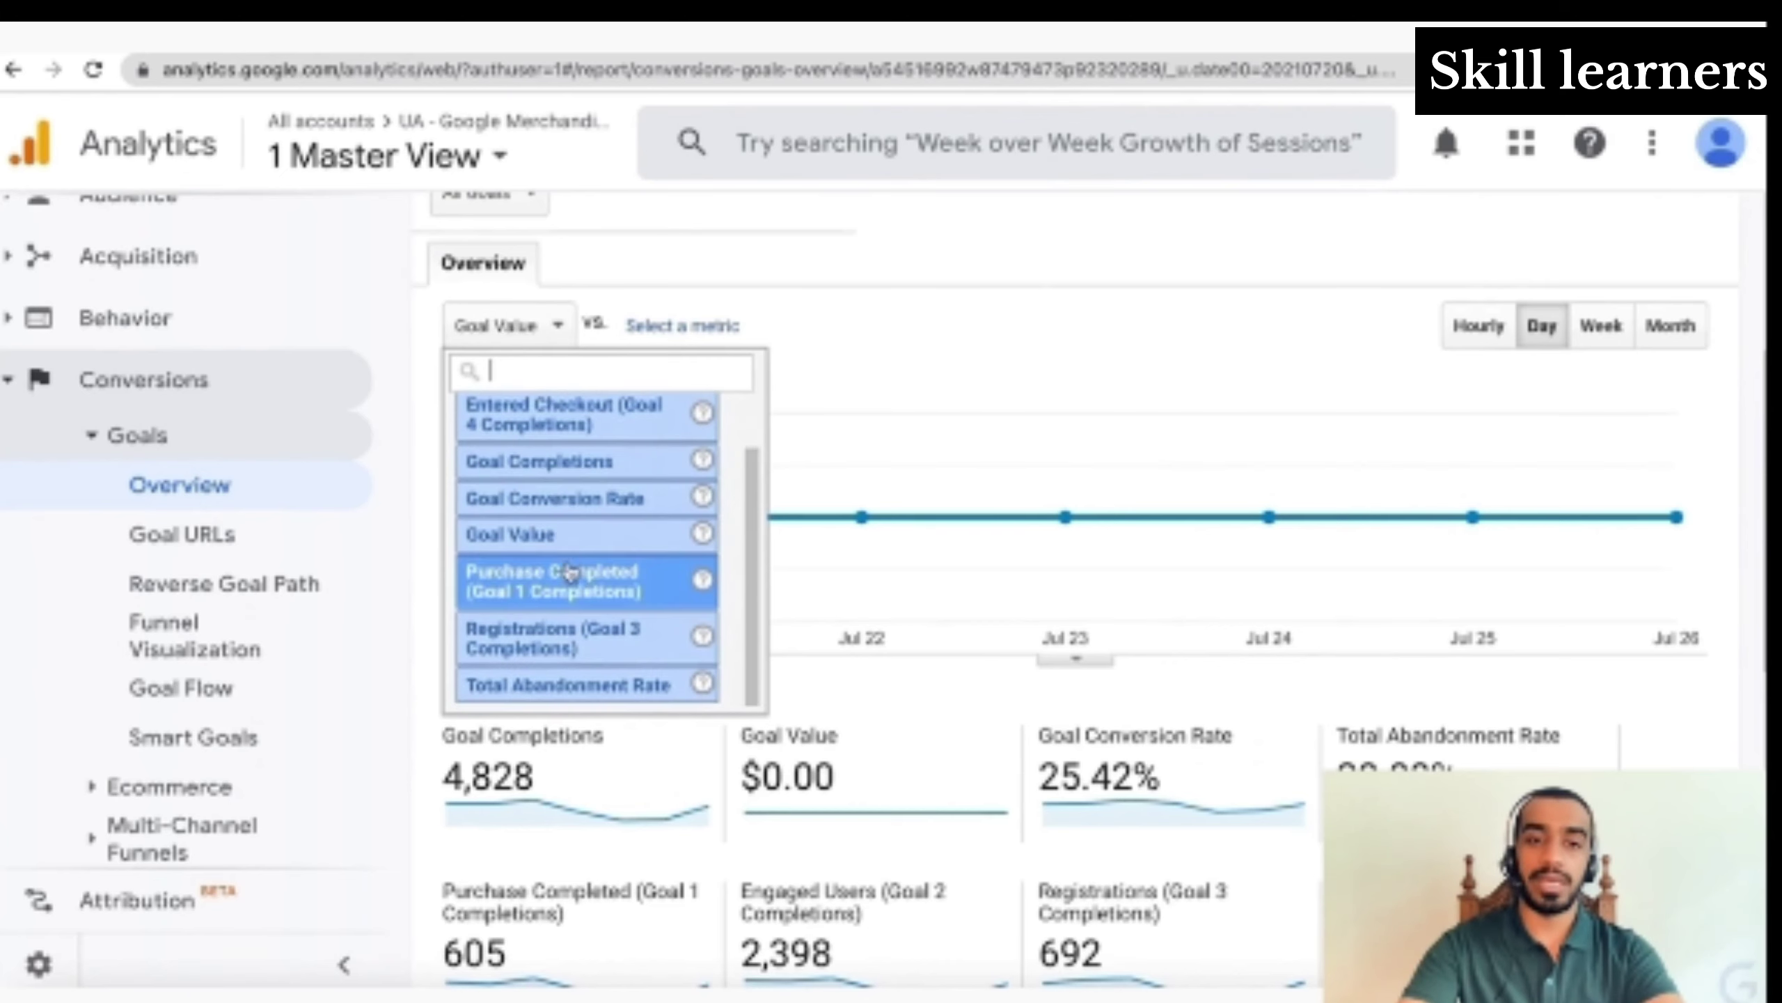
{"action": "left_click", "coordinate": [572, 583]}
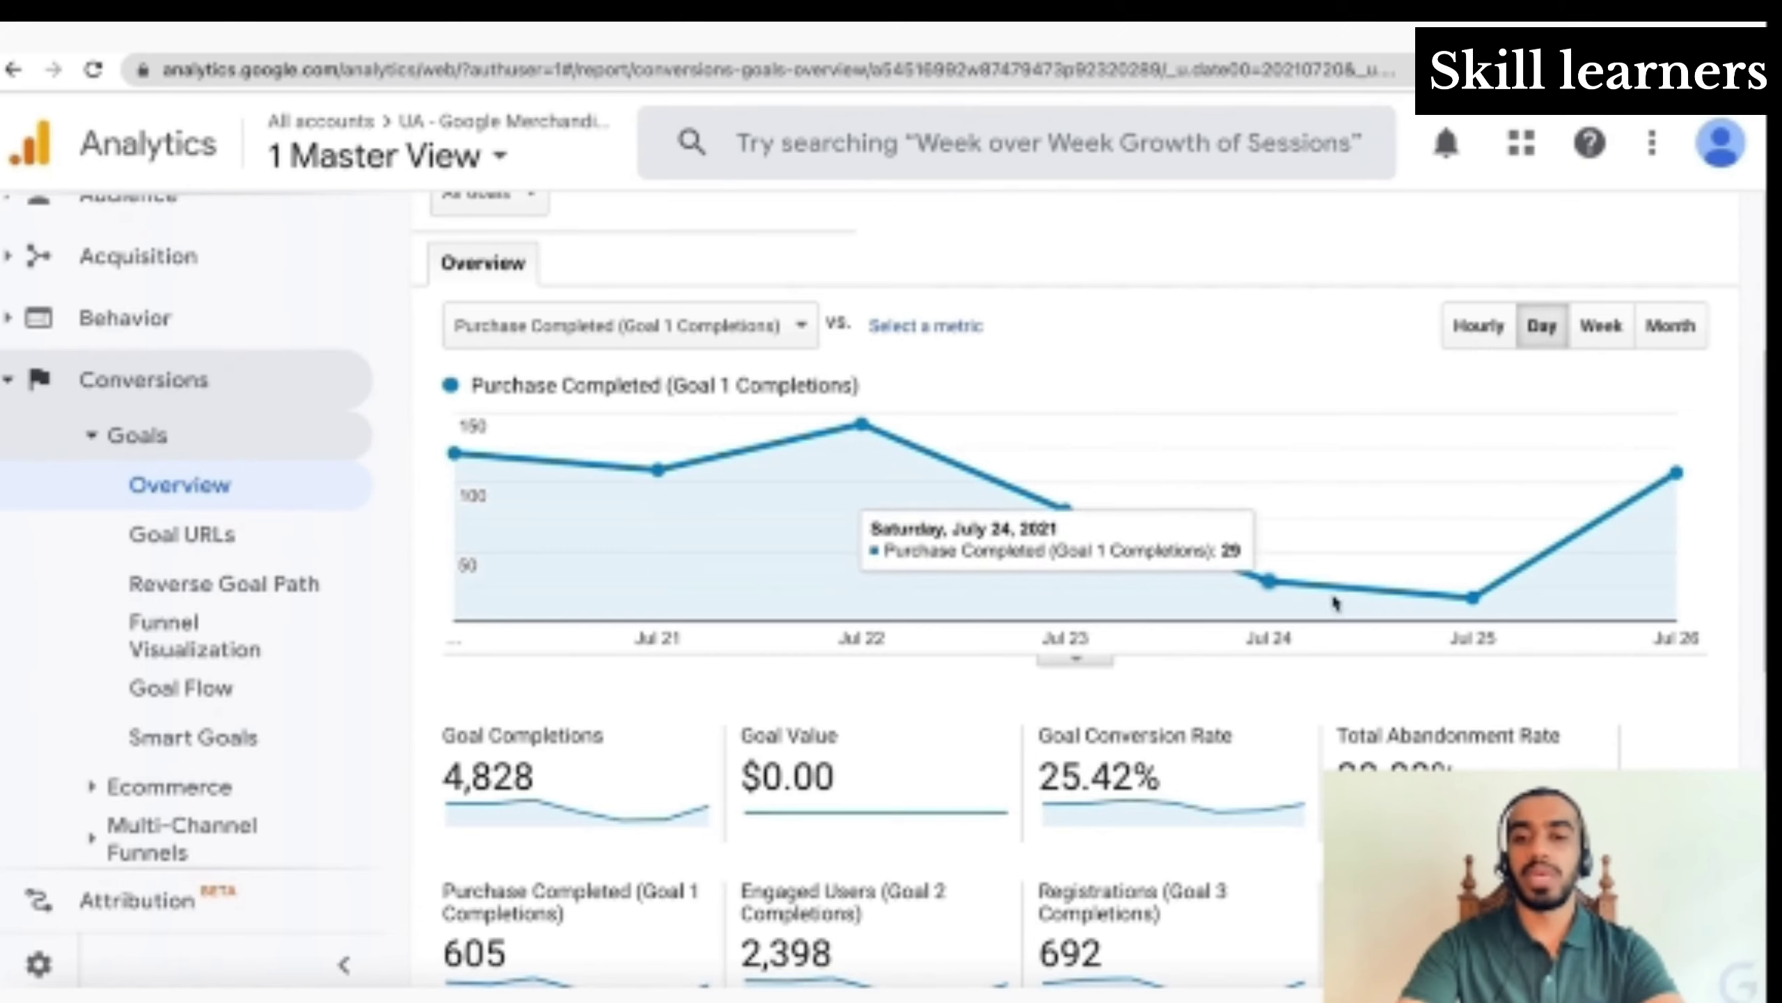
Break down the goal completions by Source / Medium in the Goals Overview table
{"action": "scroll", "coordinate": [663, 470], "scroll_direction": "down", "scroll_amount": 4}
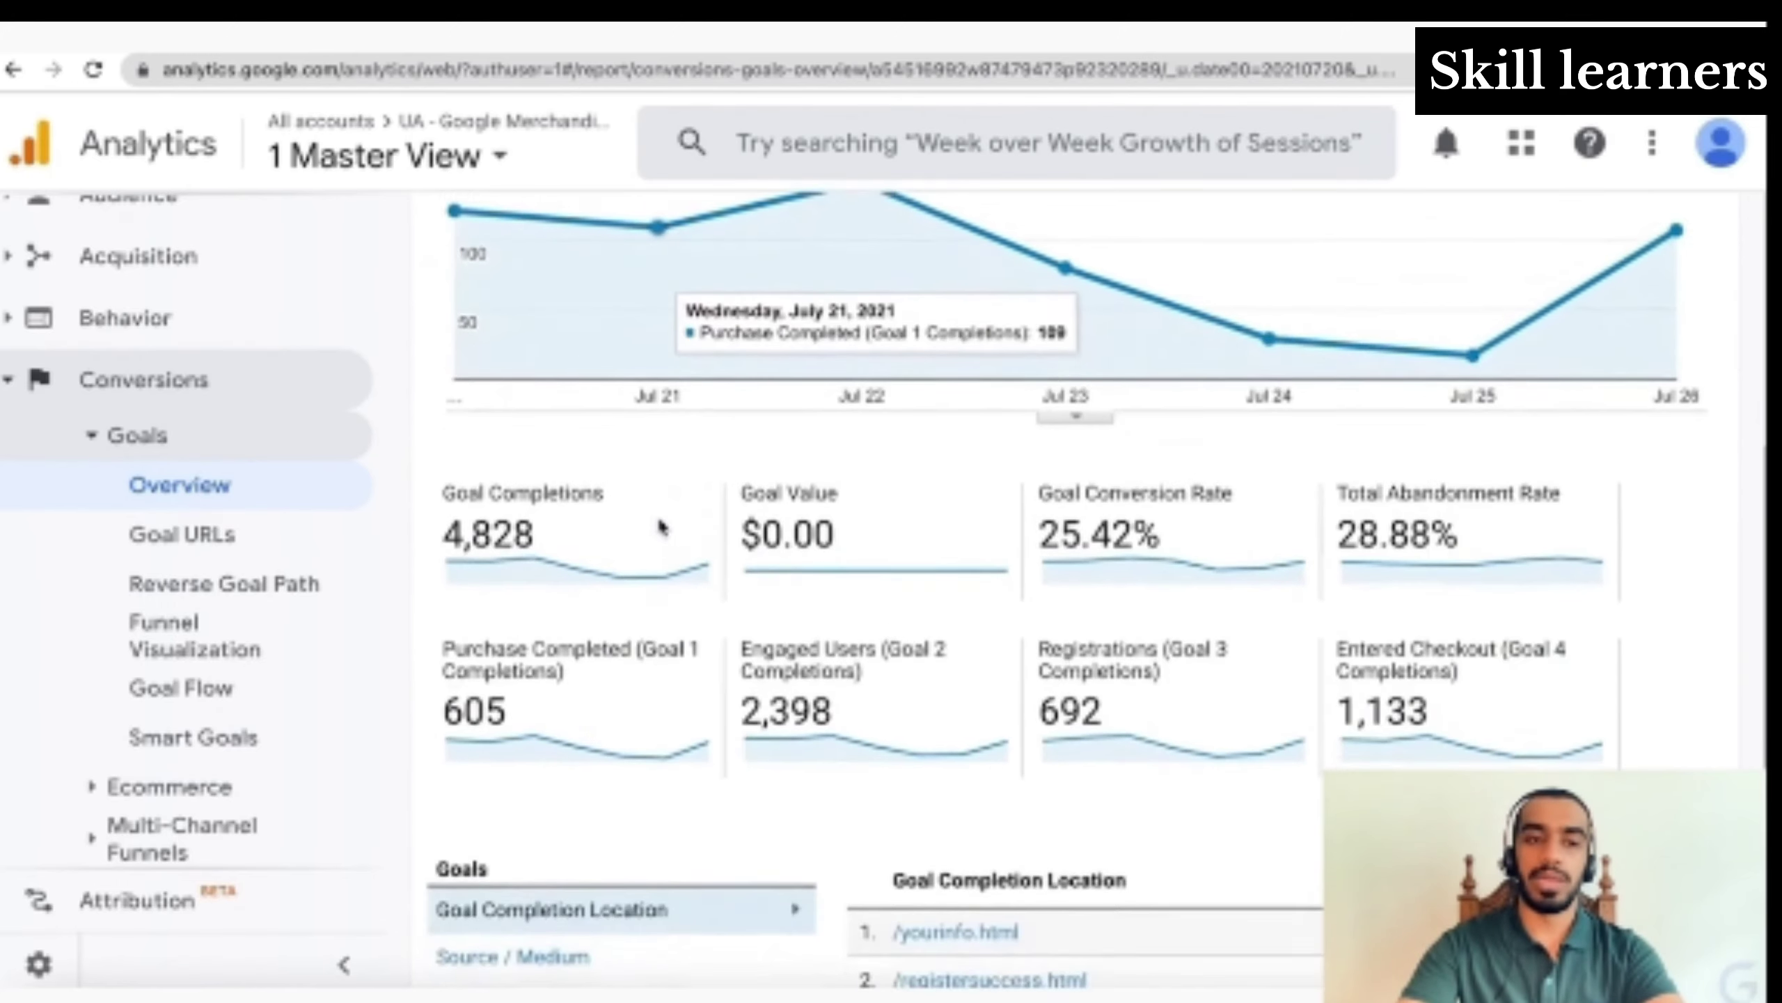
{"action": "scroll", "coordinate": [561, 697], "scroll_direction": "down", "scroll_amount": 7}
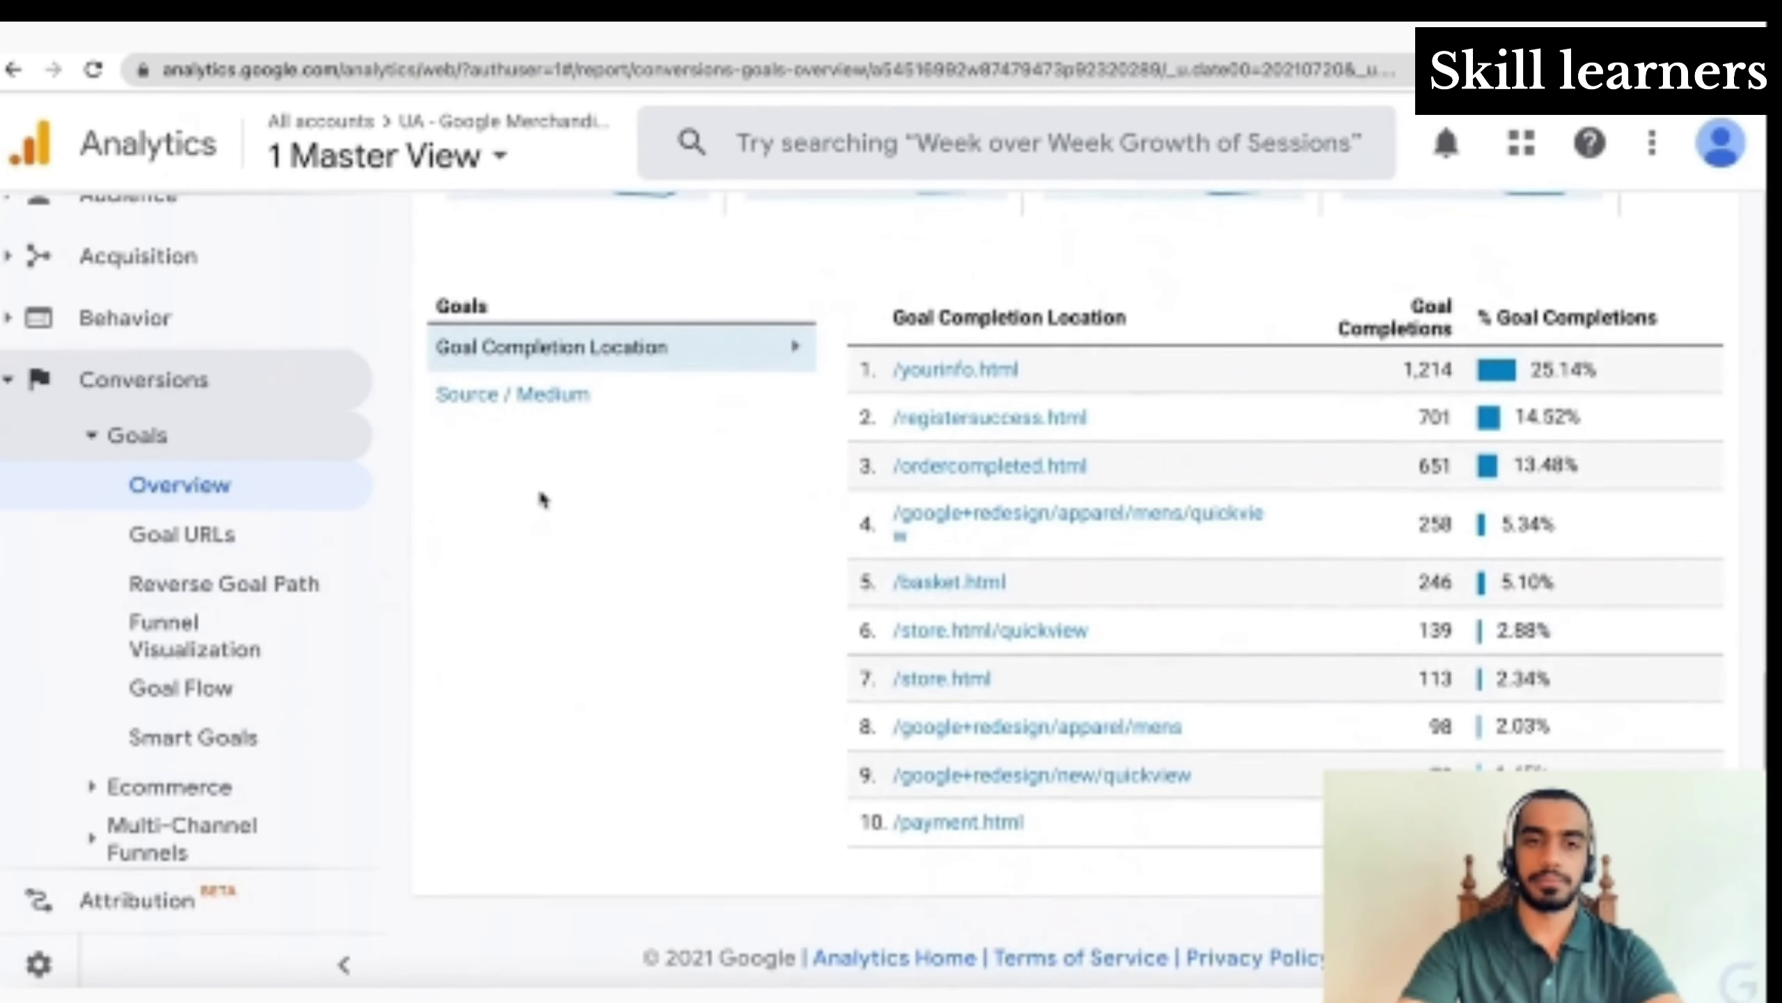
{"action": "left_click", "coordinate": [581, 375]}
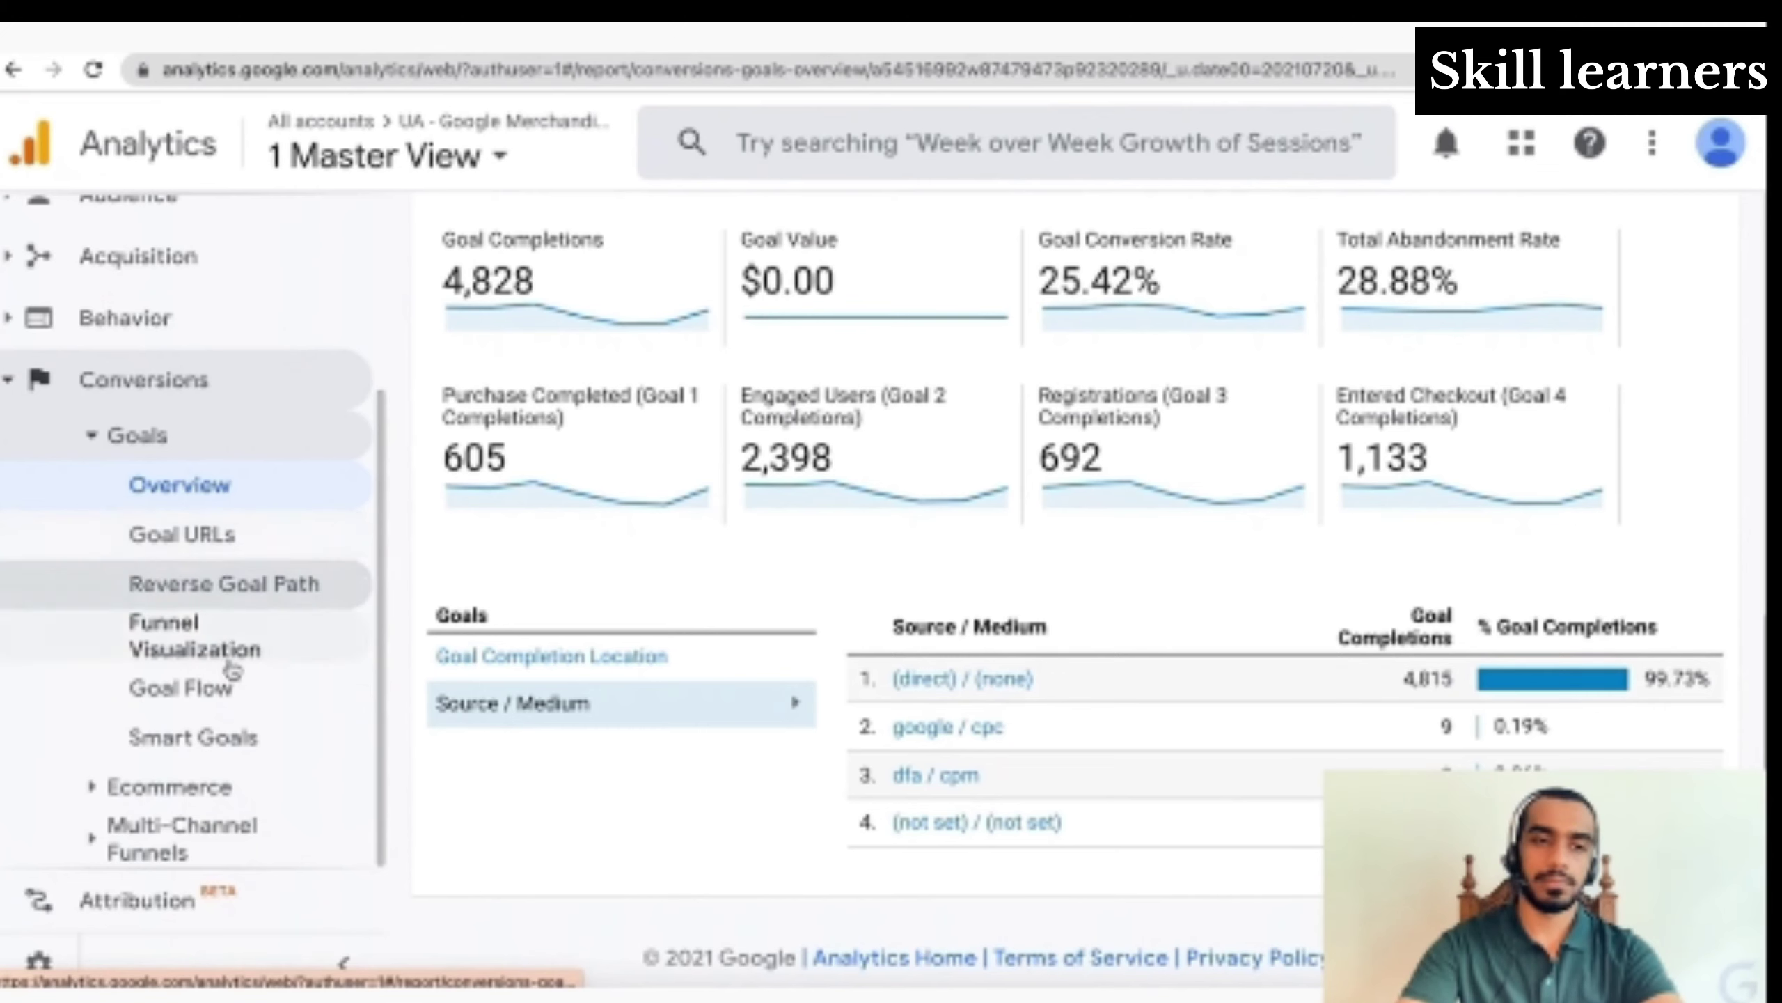
Open the Ecommerce Overview report under Conversions and check revenue, conversion rate, transactions, marketing figures and top-selling products
{"action": "left_click", "coordinate": [222, 785]}
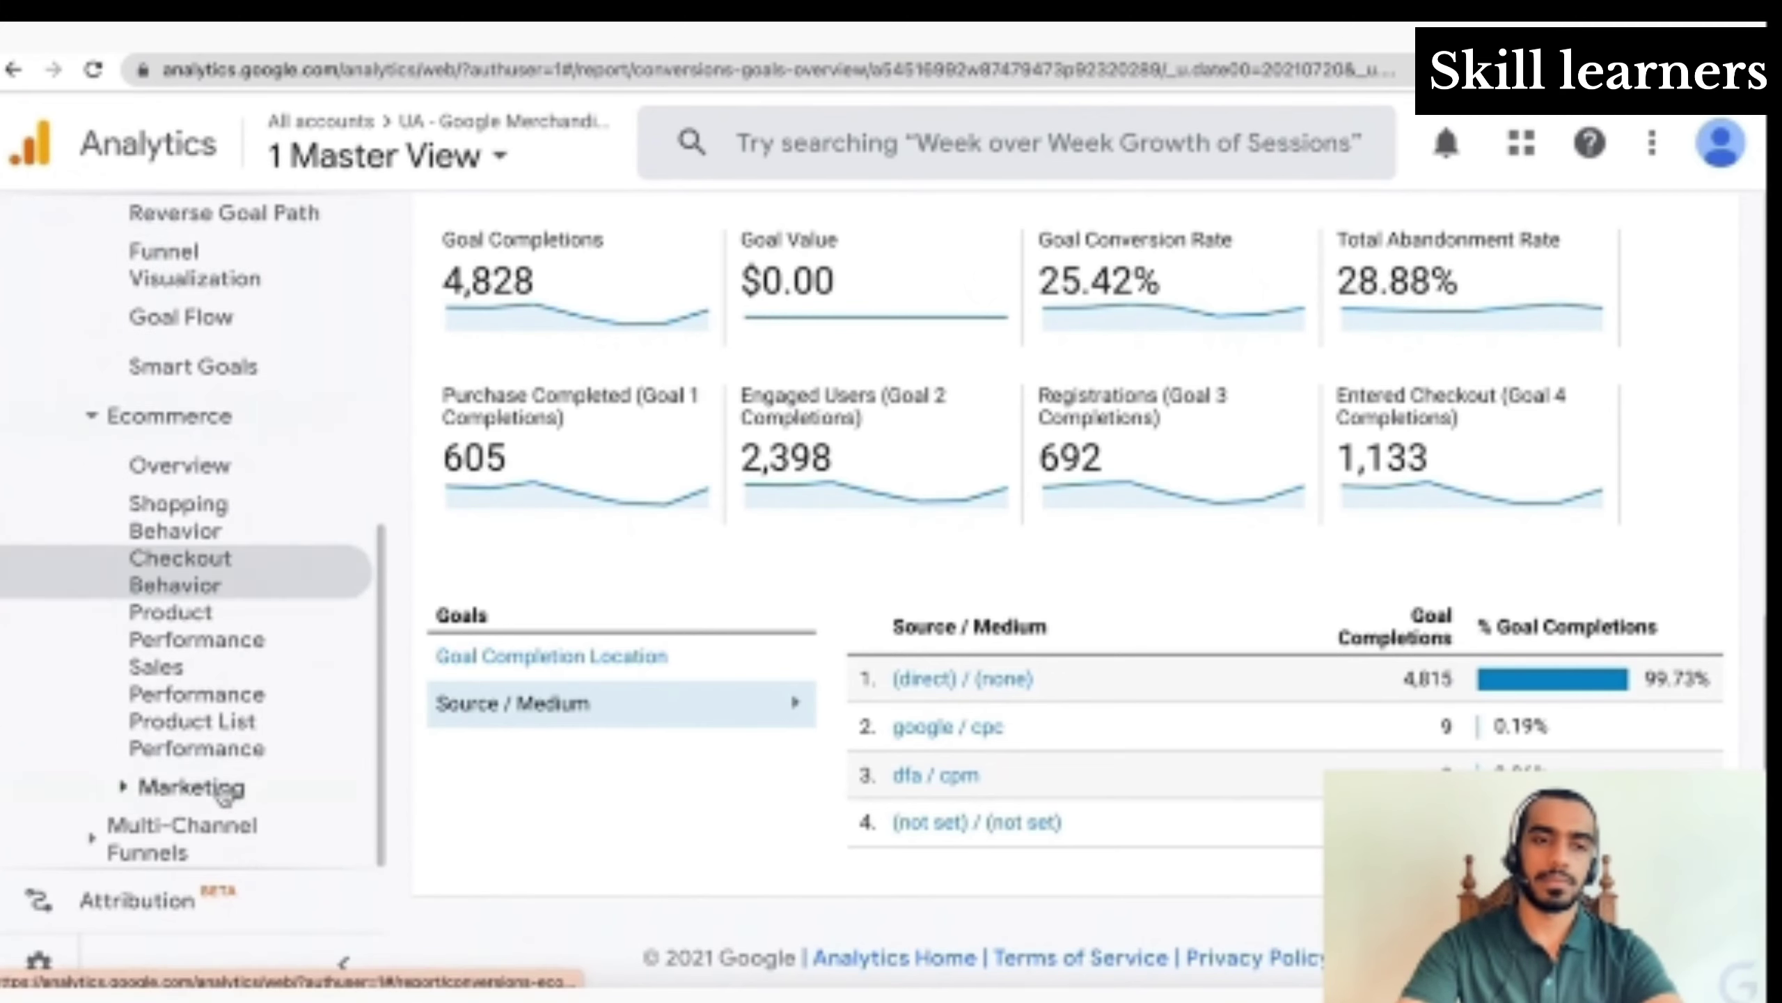
{"action": "left_click", "coordinate": [219, 490]}
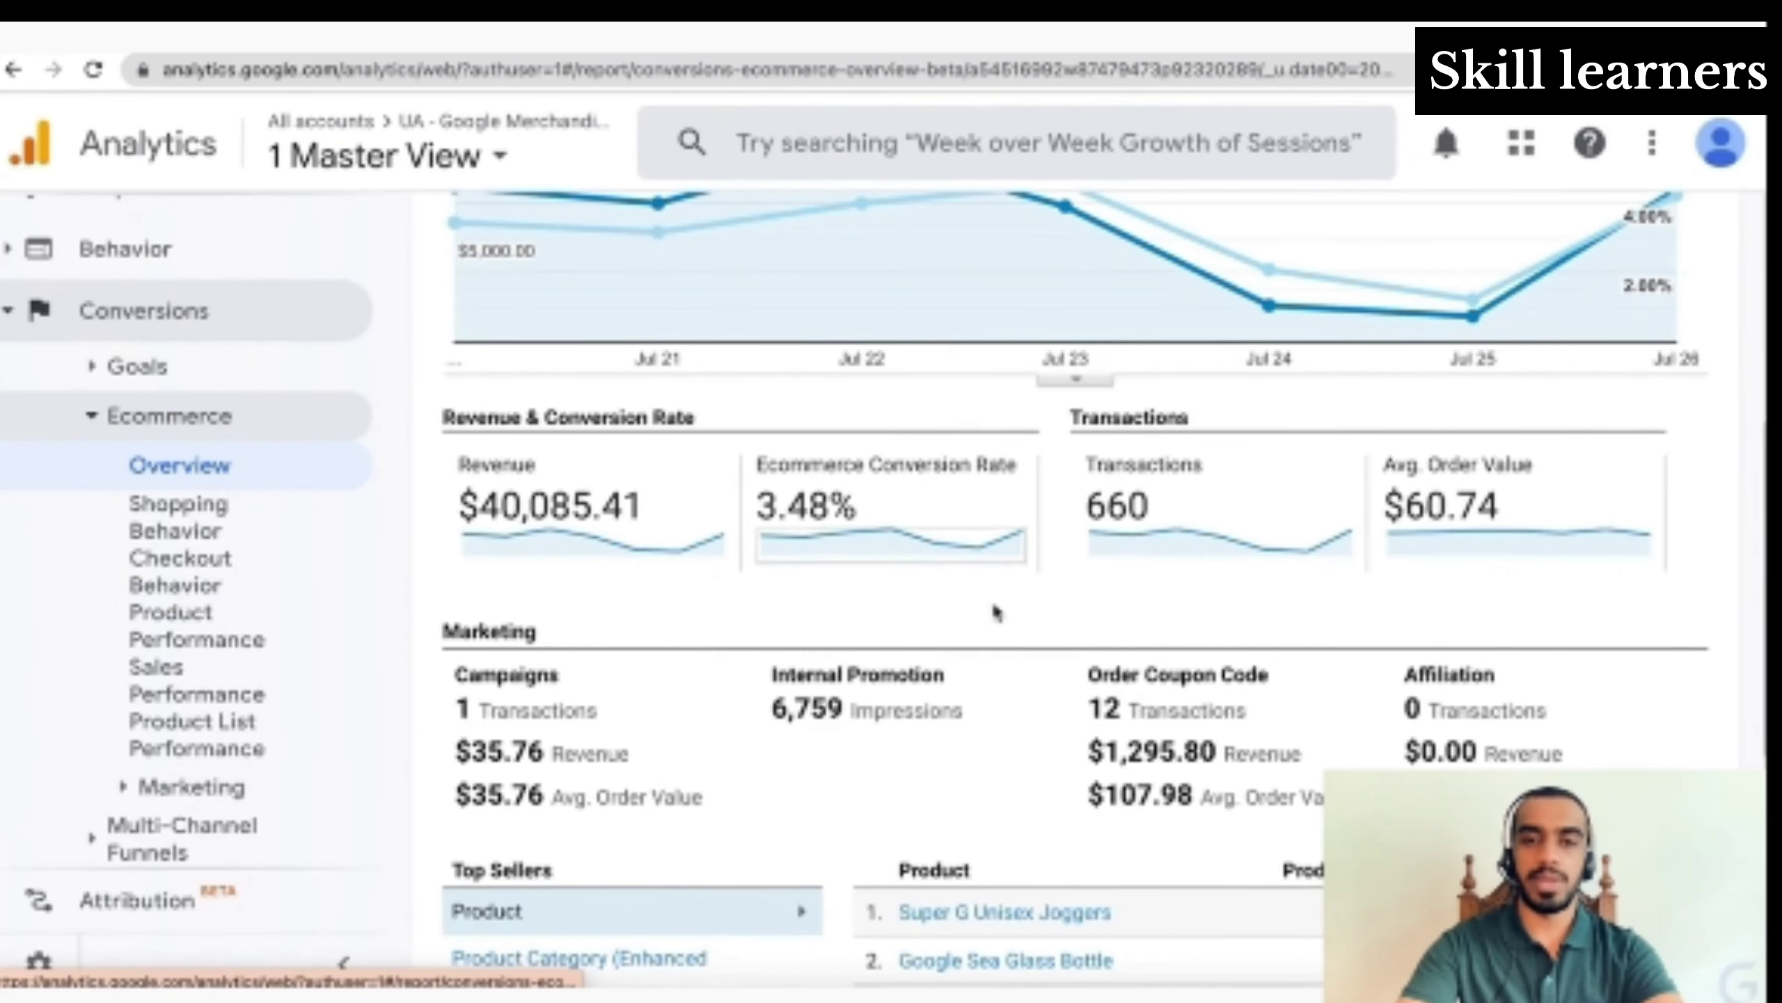
{"action": "scroll", "coordinate": [1017, 660], "scroll_direction": "up", "scroll_amount": 2}
{"action": "scroll", "coordinate": [1016, 658], "scroll_direction": "up", "scroll_amount": 4}
{"action": "scroll", "coordinate": [1015, 658], "scroll_direction": "down", "scroll_amount": 10}
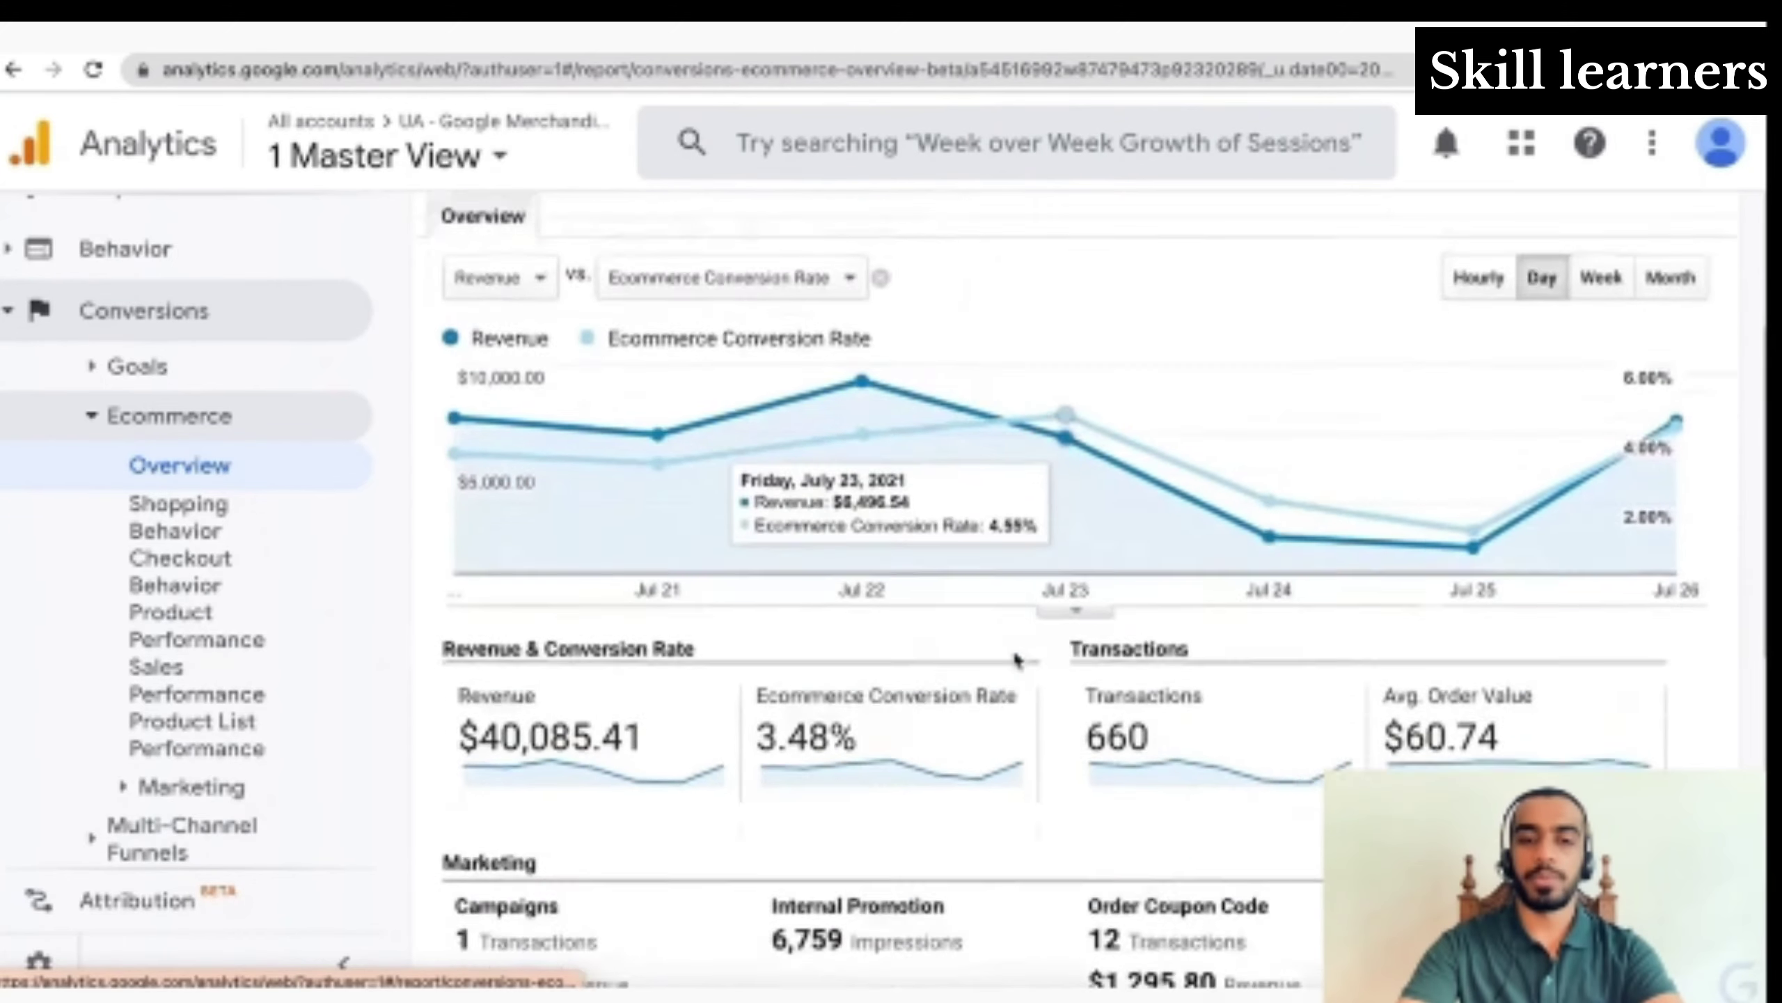
{"action": "scroll", "coordinate": [1077, 670], "scroll_direction": "down", "scroll_amount": 2}
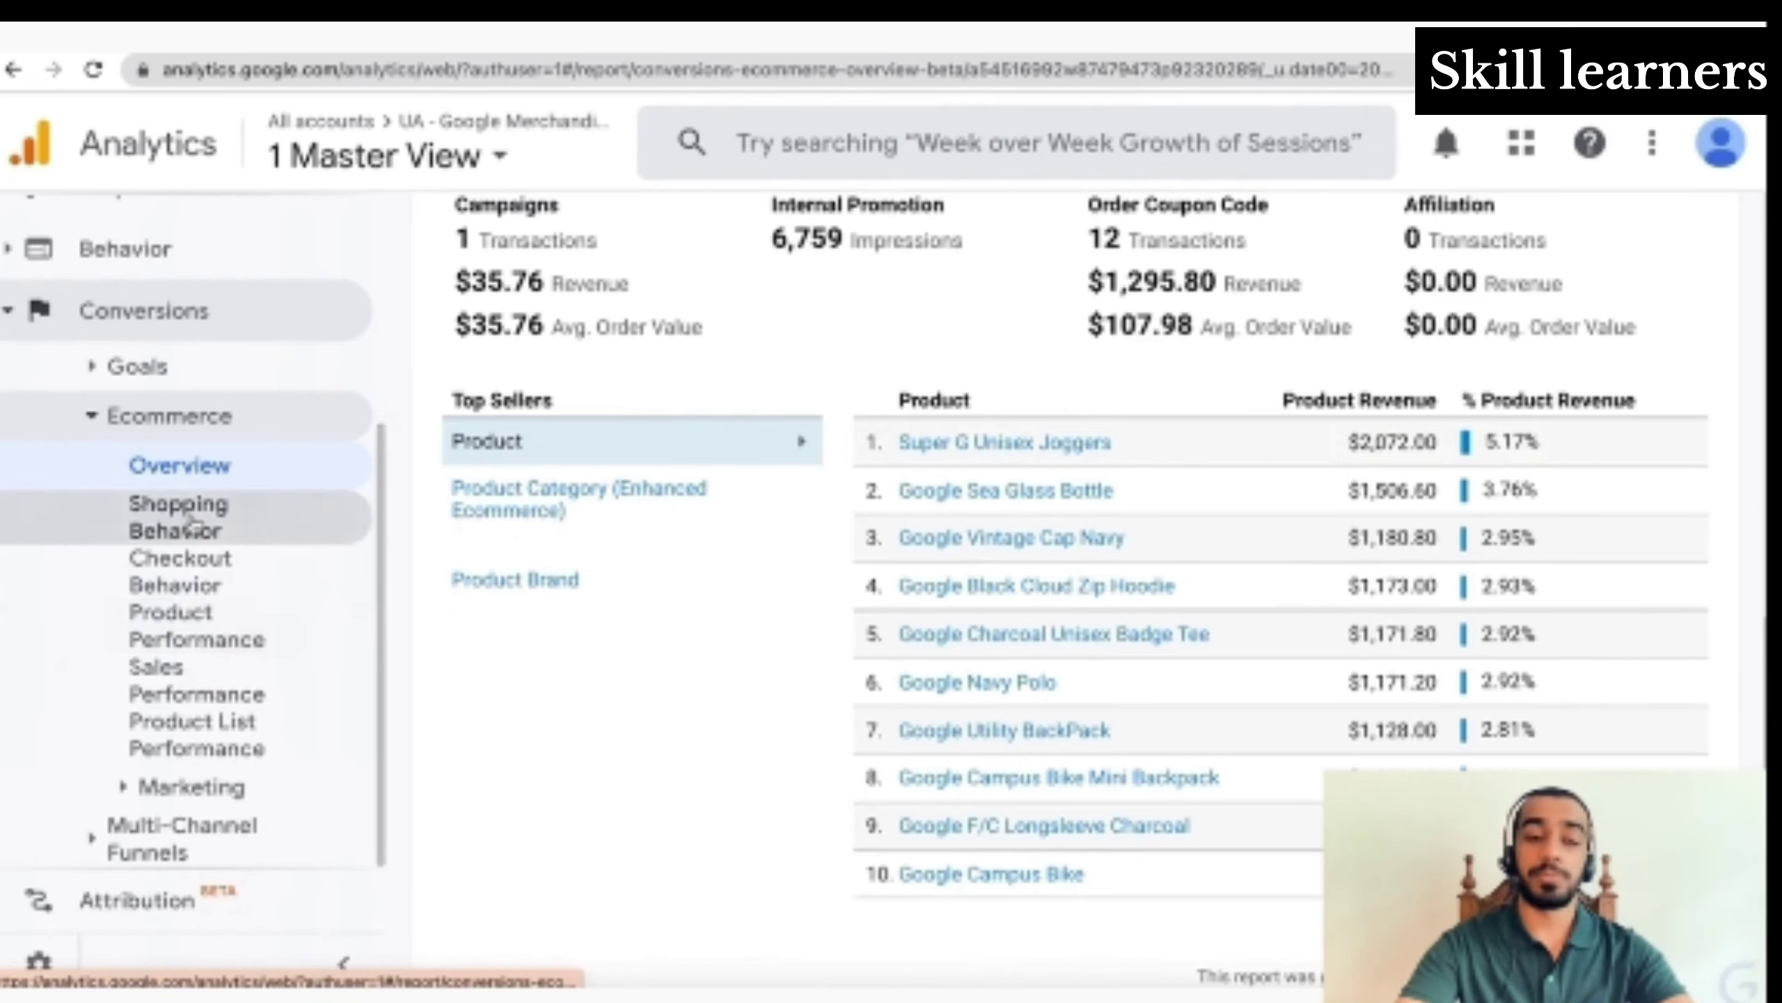
Open the Assisted Conversions report under Multi-Channel Funnels and compare assisted and last-click conversions per channel
{"action": "left_click", "coordinate": [218, 828]}
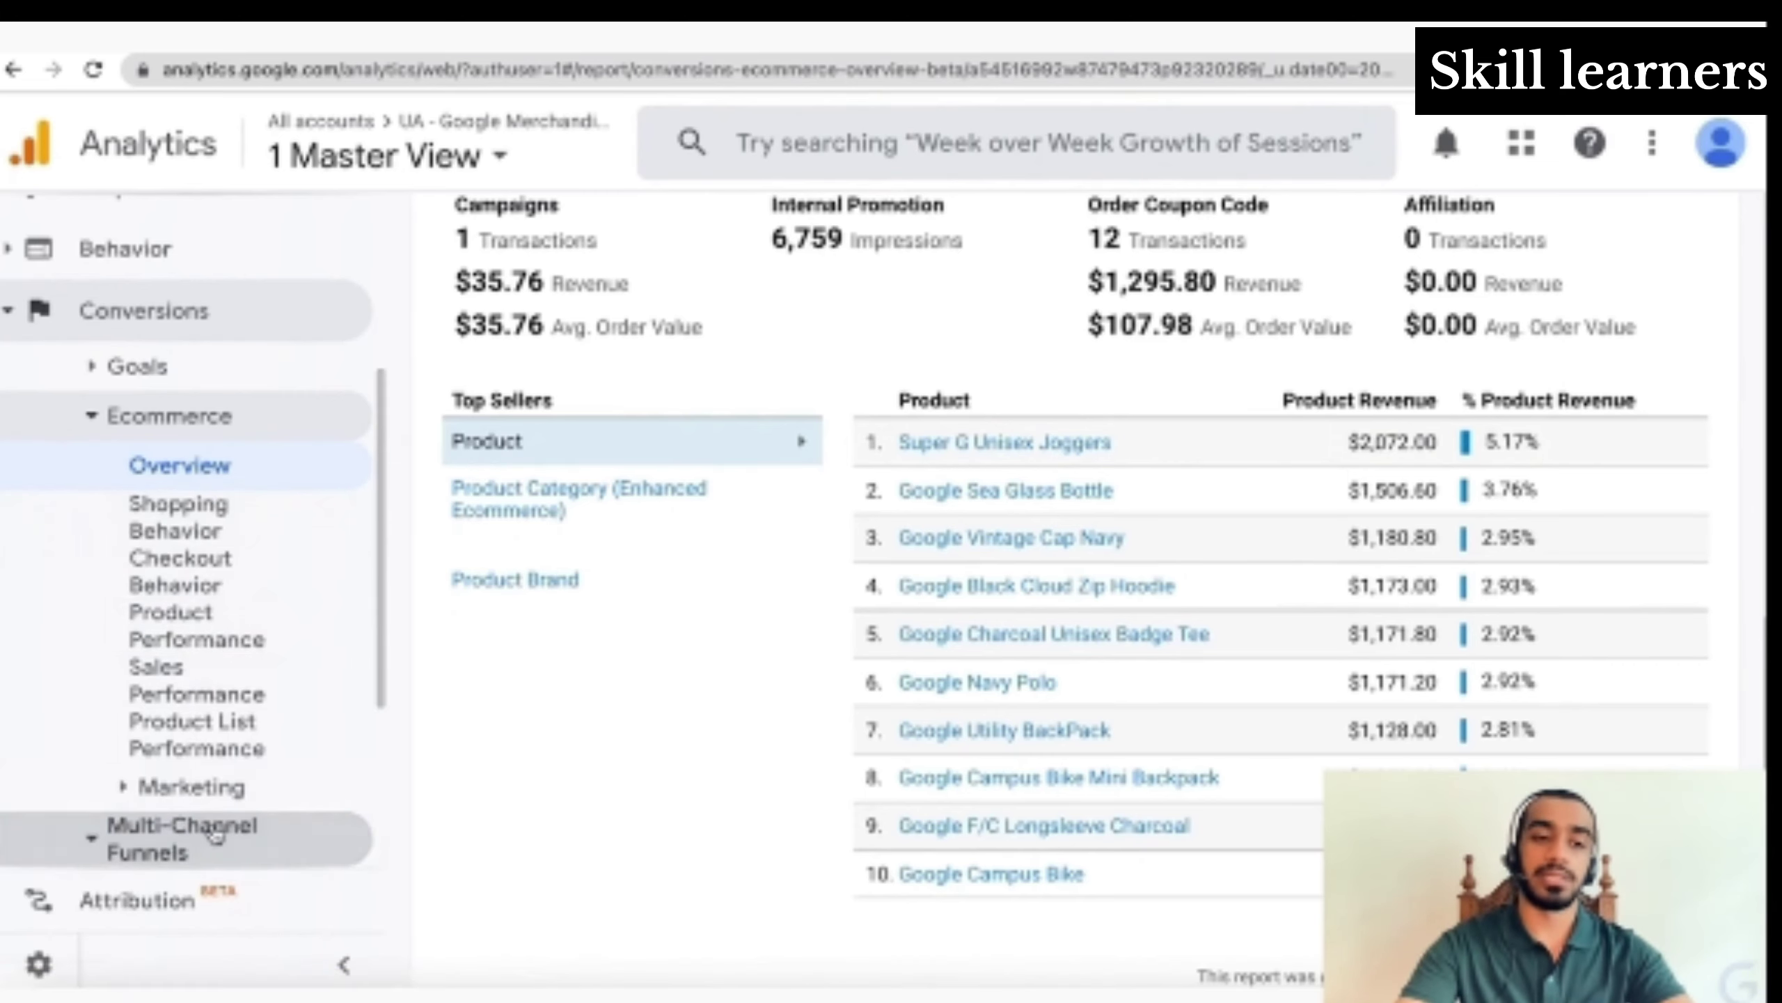
{"action": "left_click", "coordinate": [210, 546]}
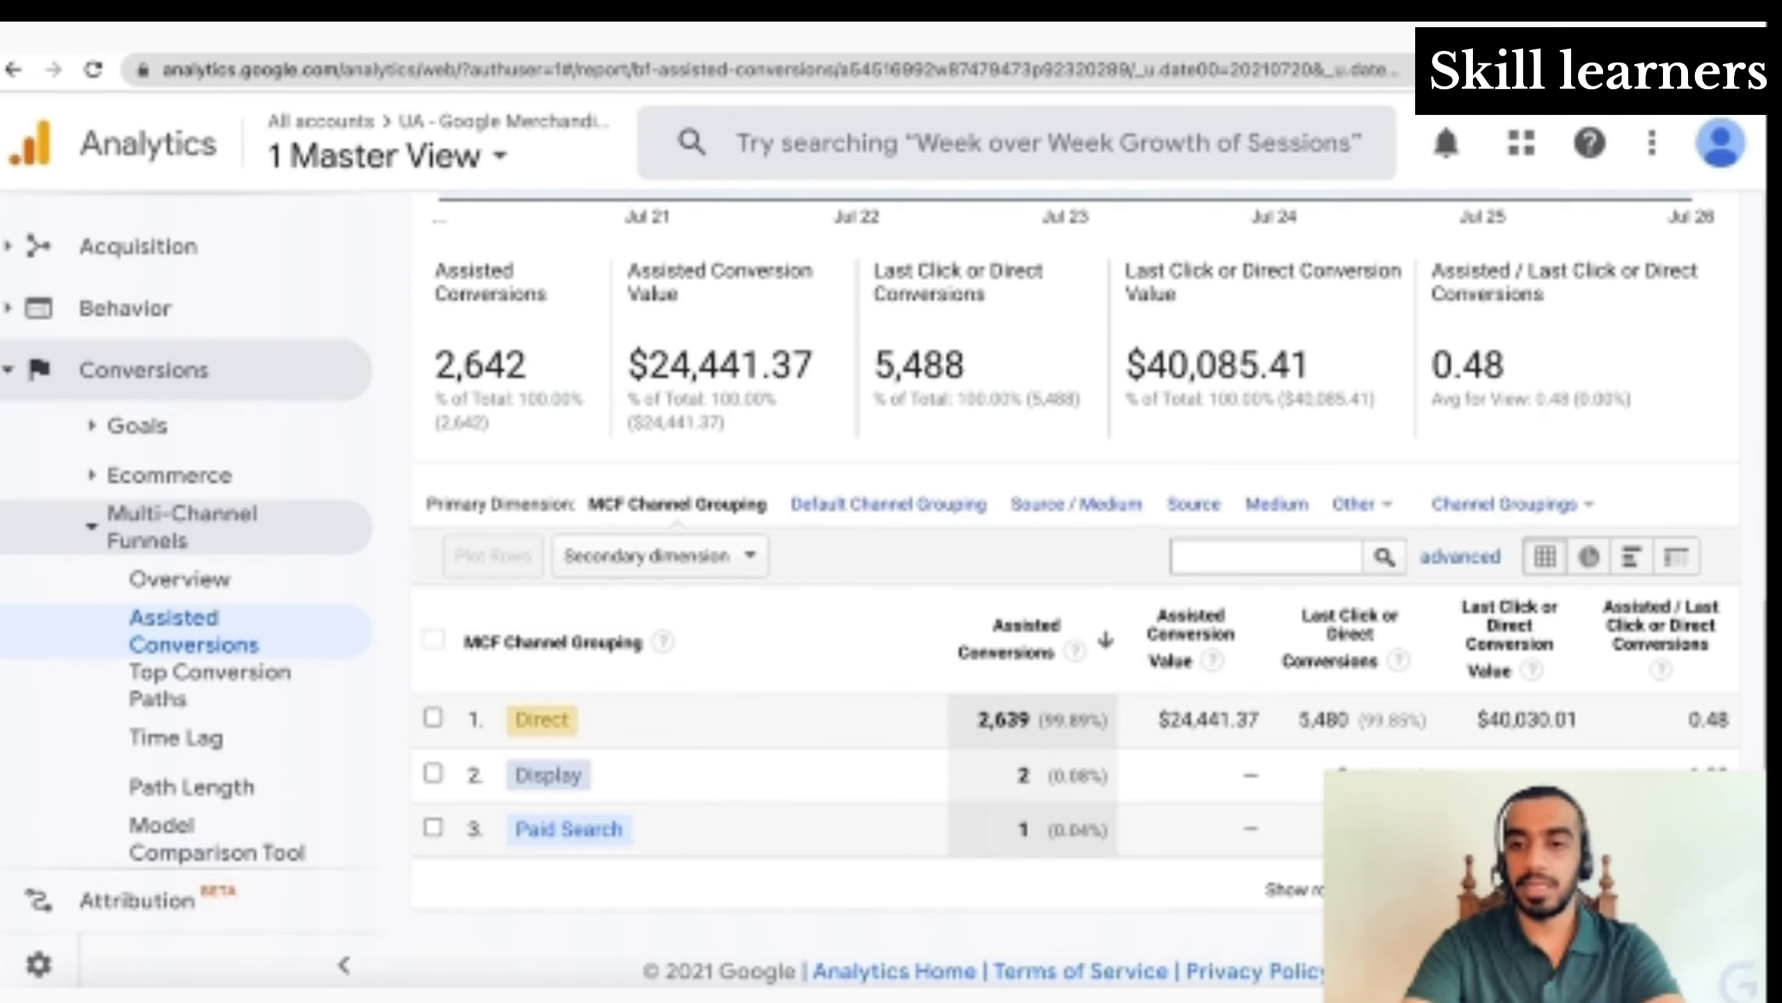
{"action": "scroll", "coordinate": [966, 807], "scroll_direction": "down", "scroll_amount": 1}
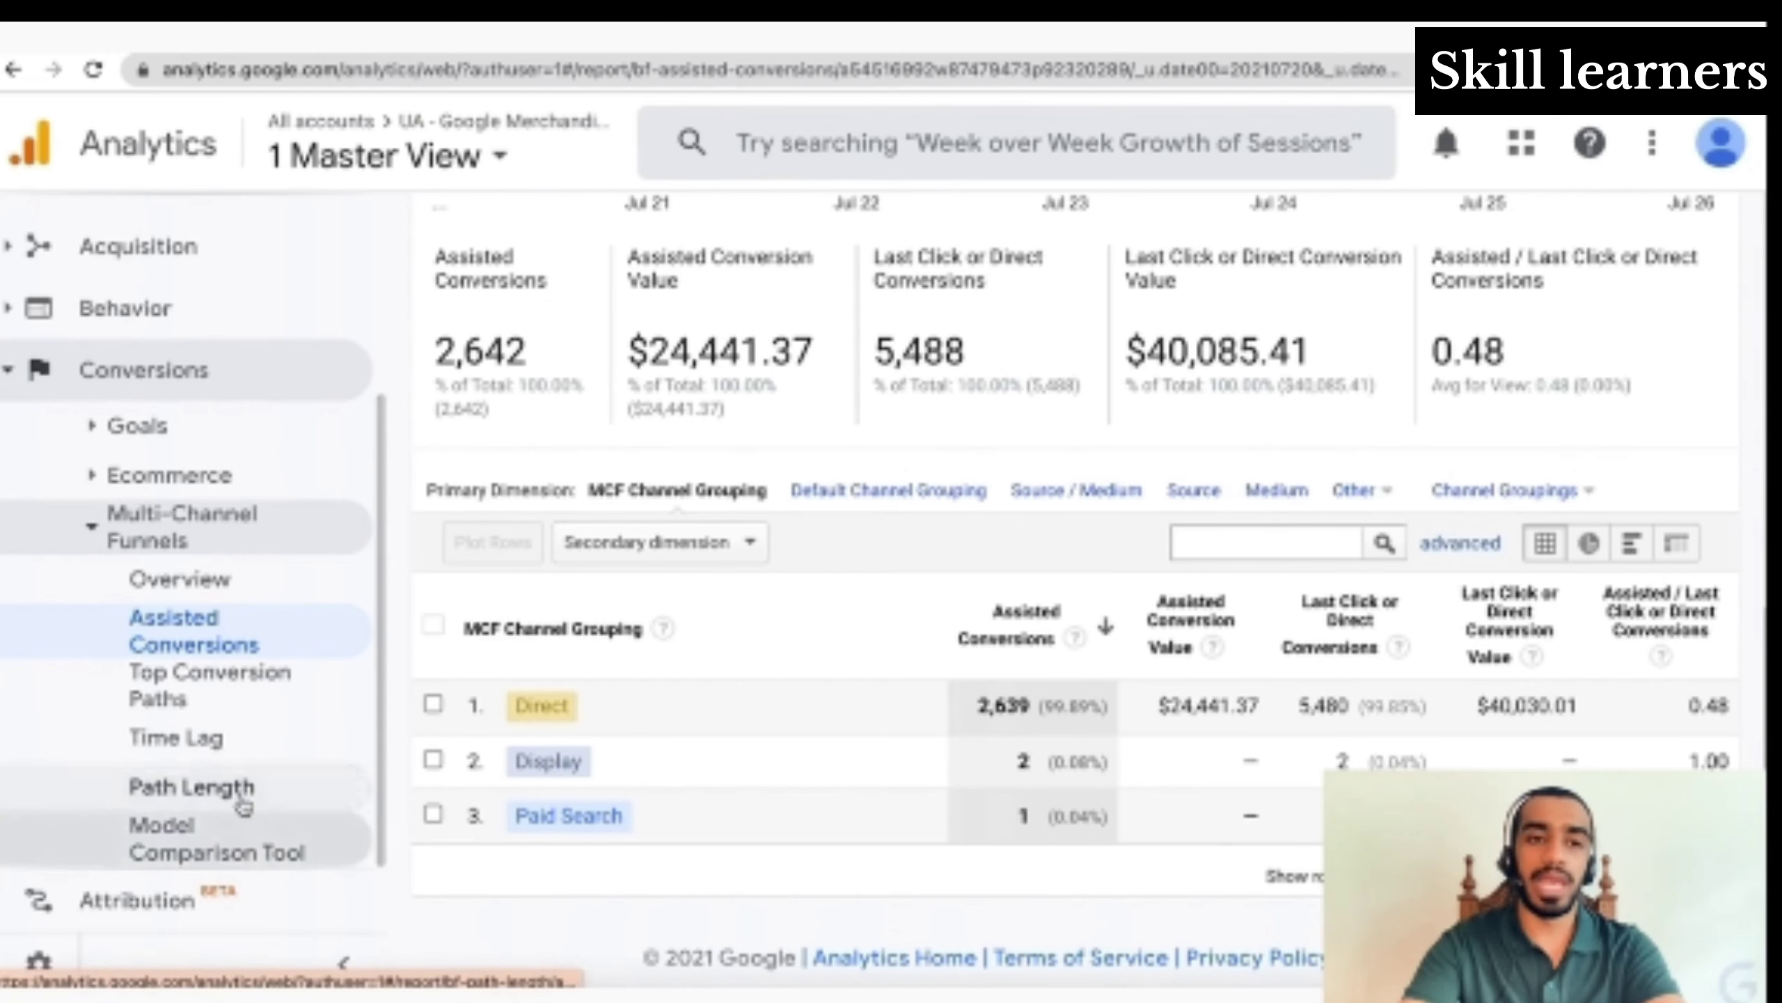
Return to the Analytics Home page
{"action": "scroll", "coordinate": [239, 798], "scroll_direction": "up", "scroll_amount": 4}
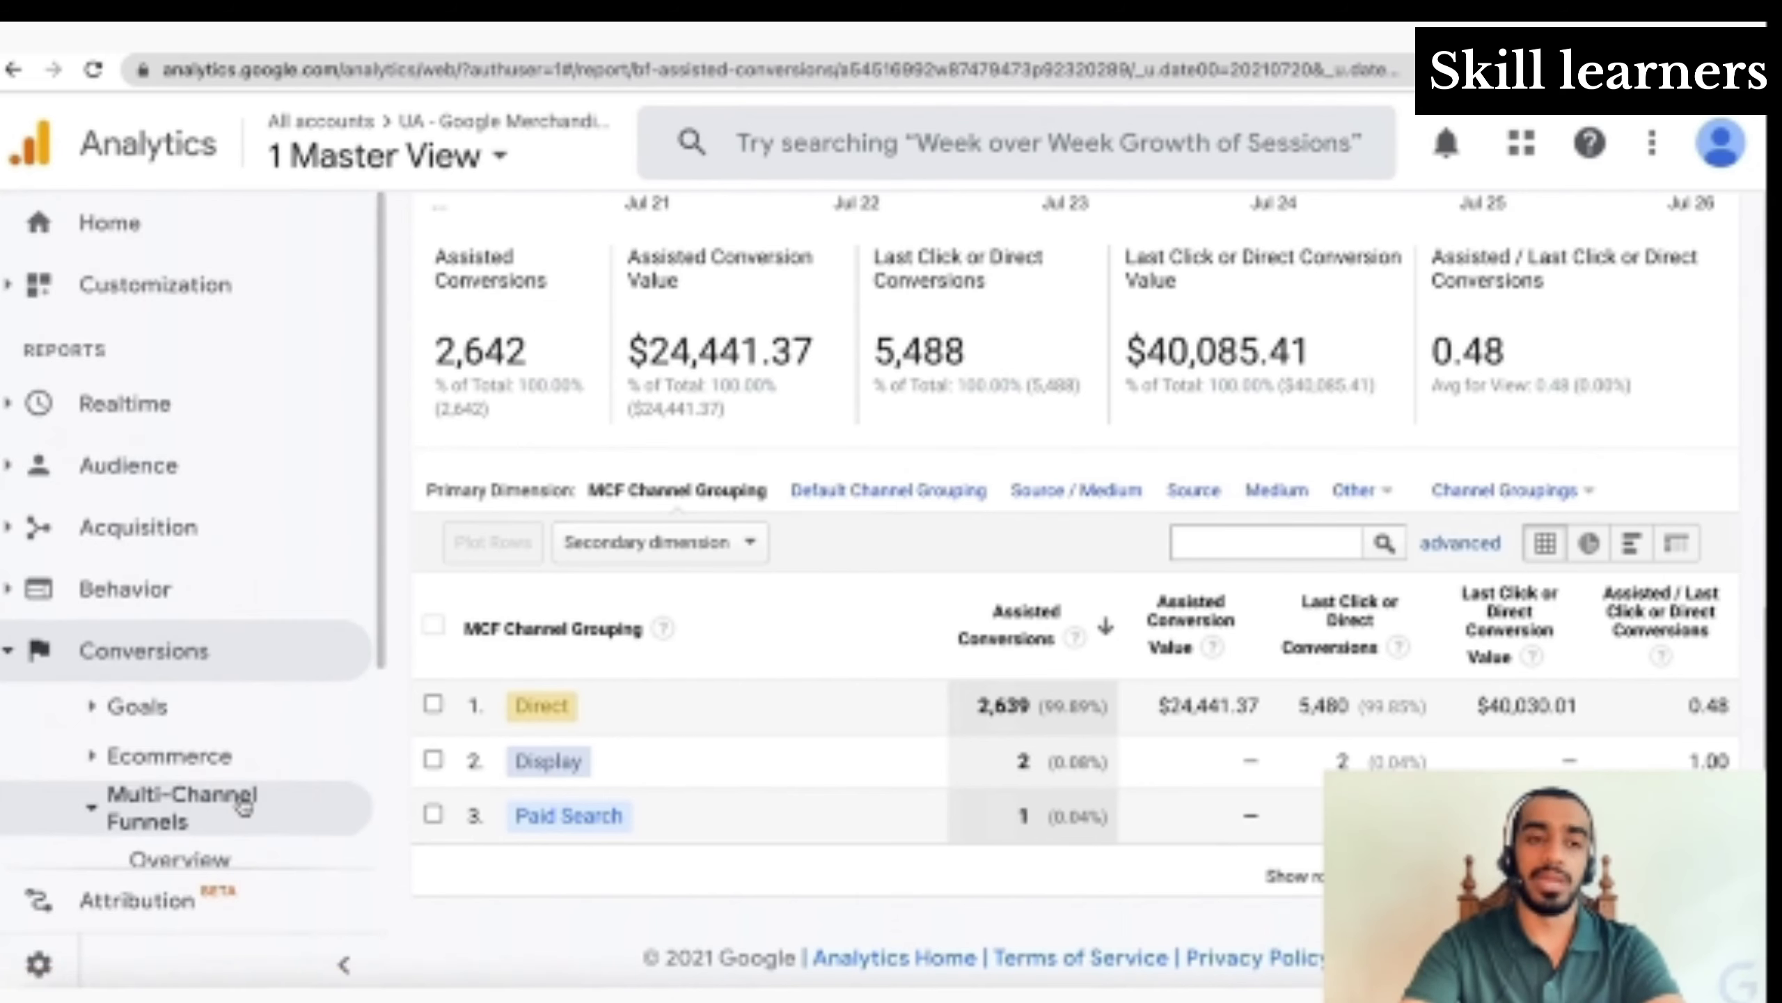
{"action": "left_click", "coordinate": [141, 224]}
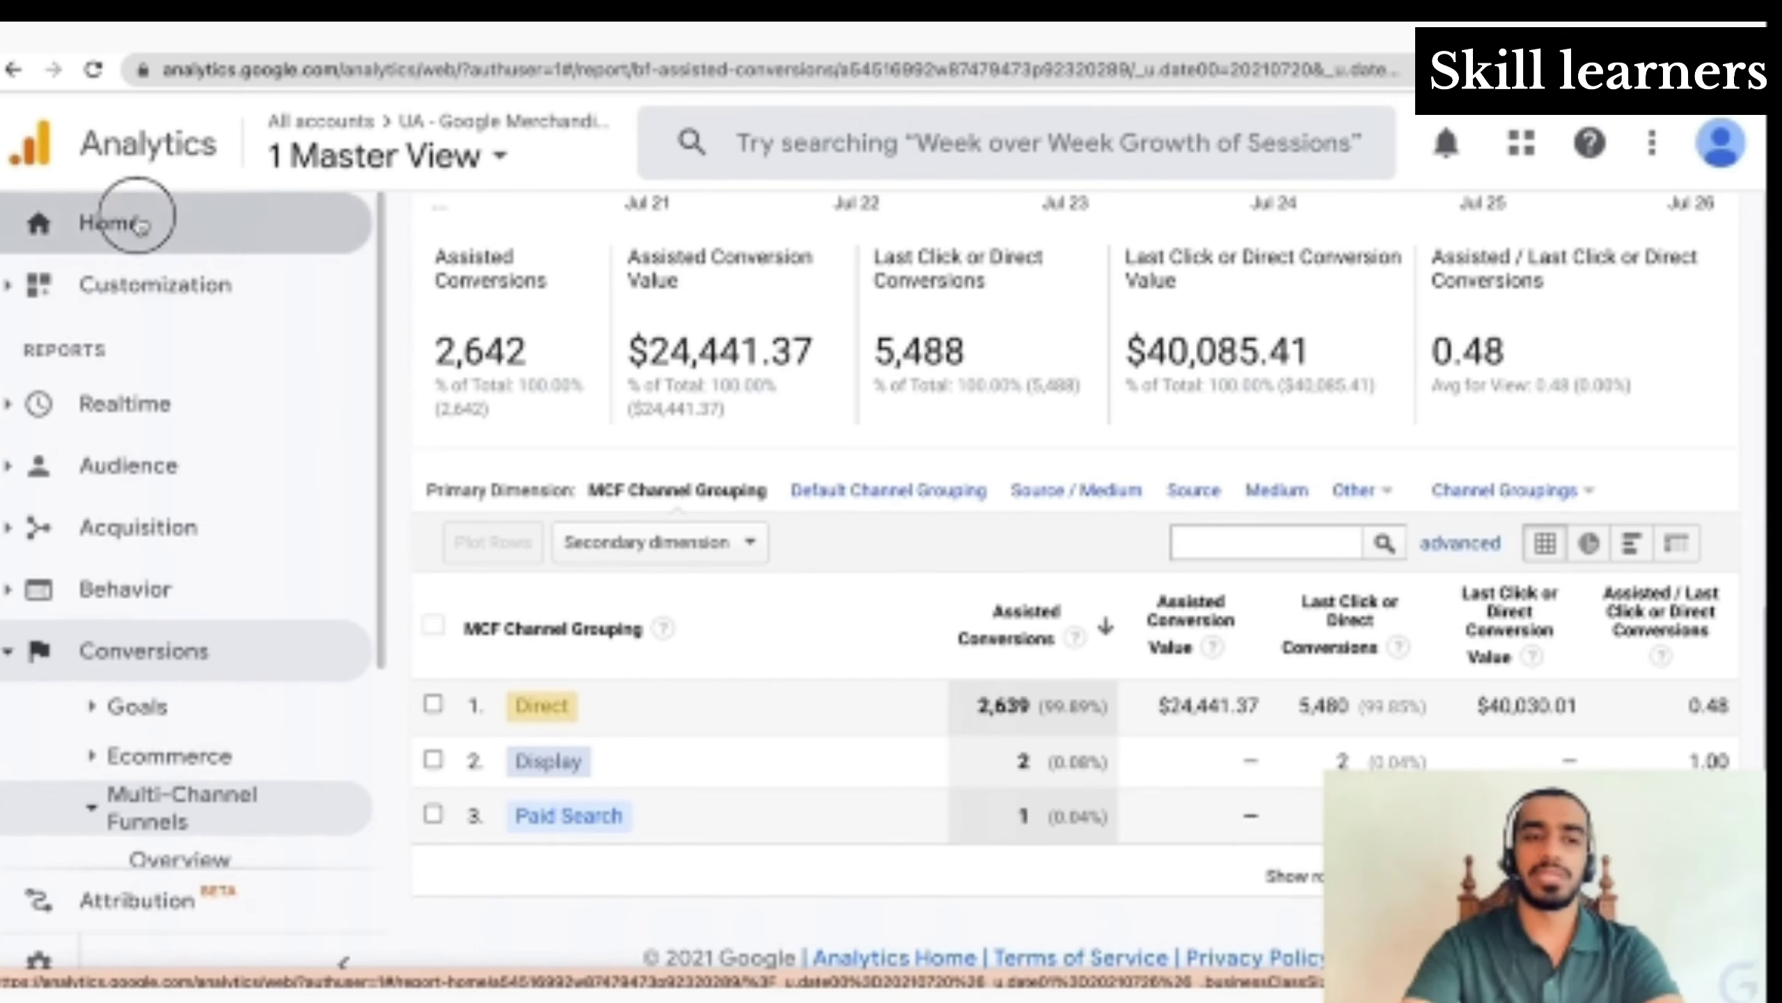